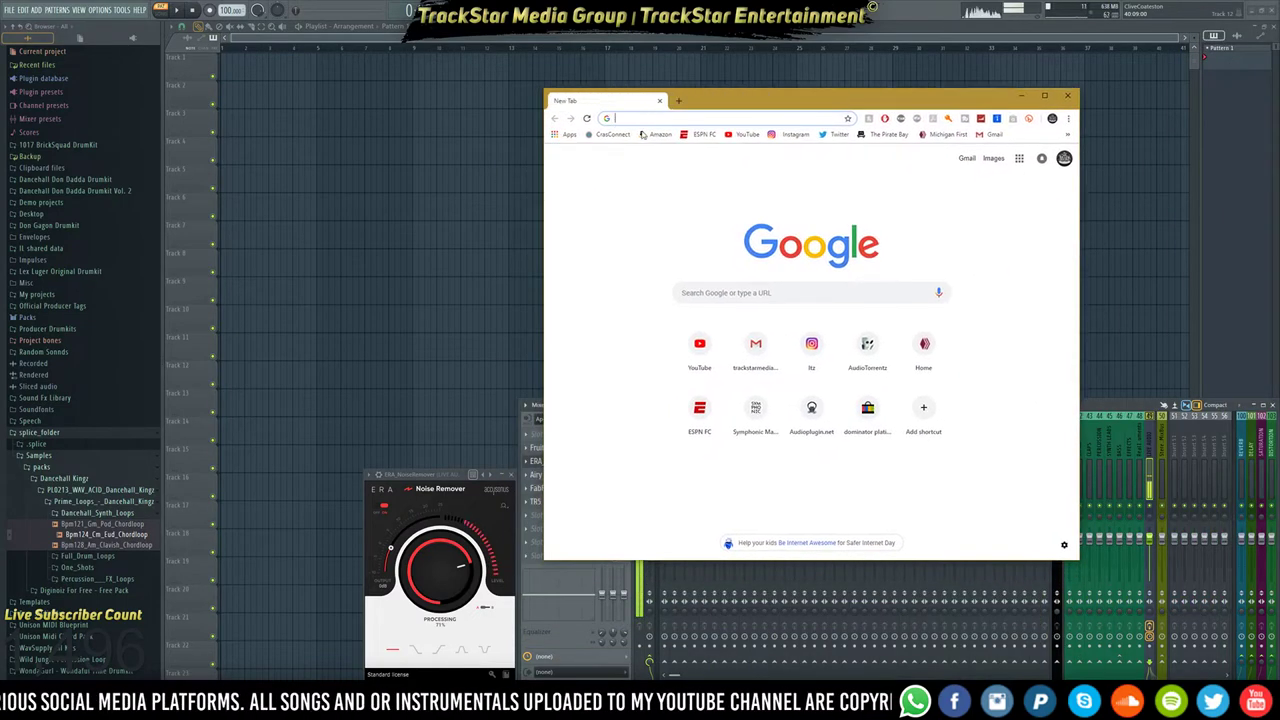
Go to the Splice website and sign in with the account details already filled in.
text(s)
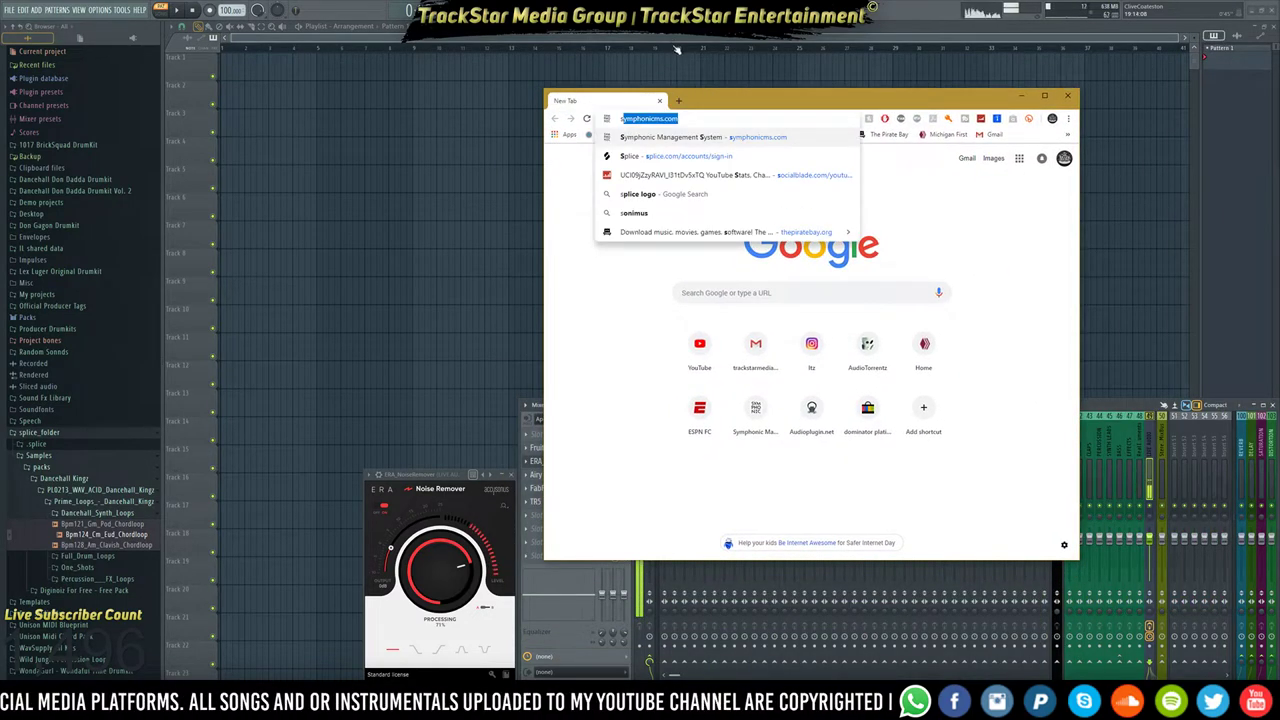
text(plice)
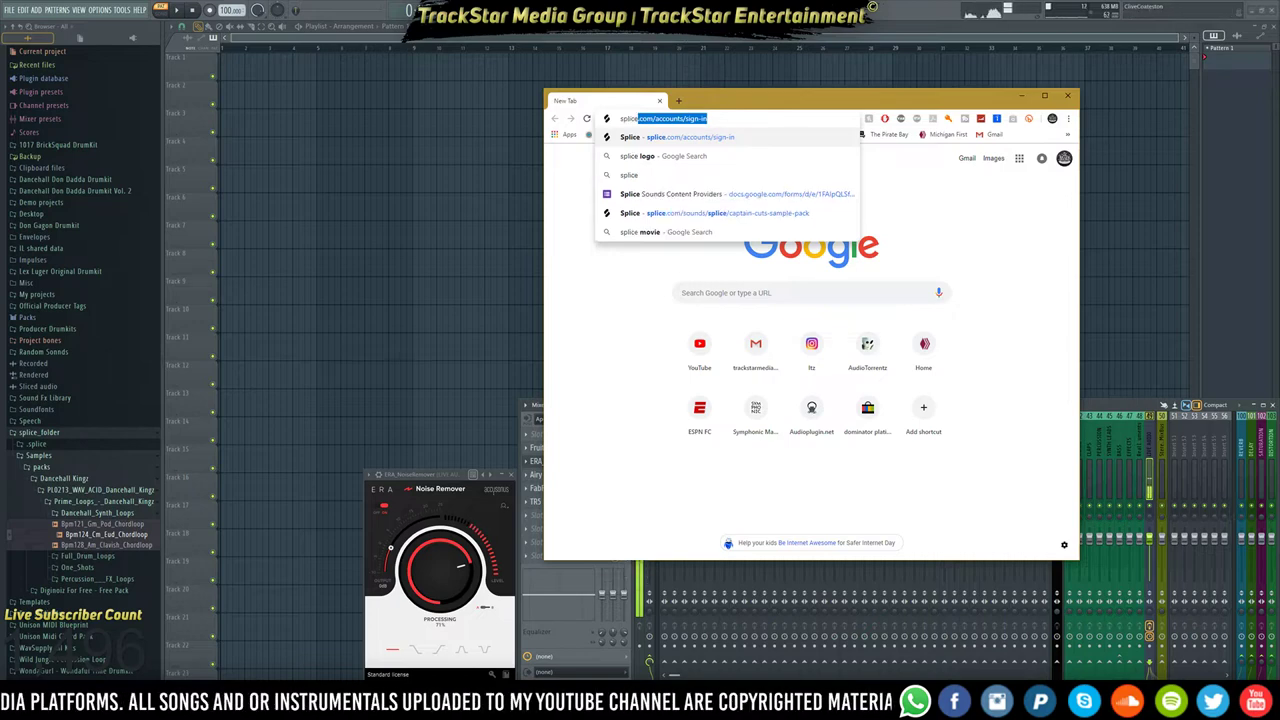
key(Return)
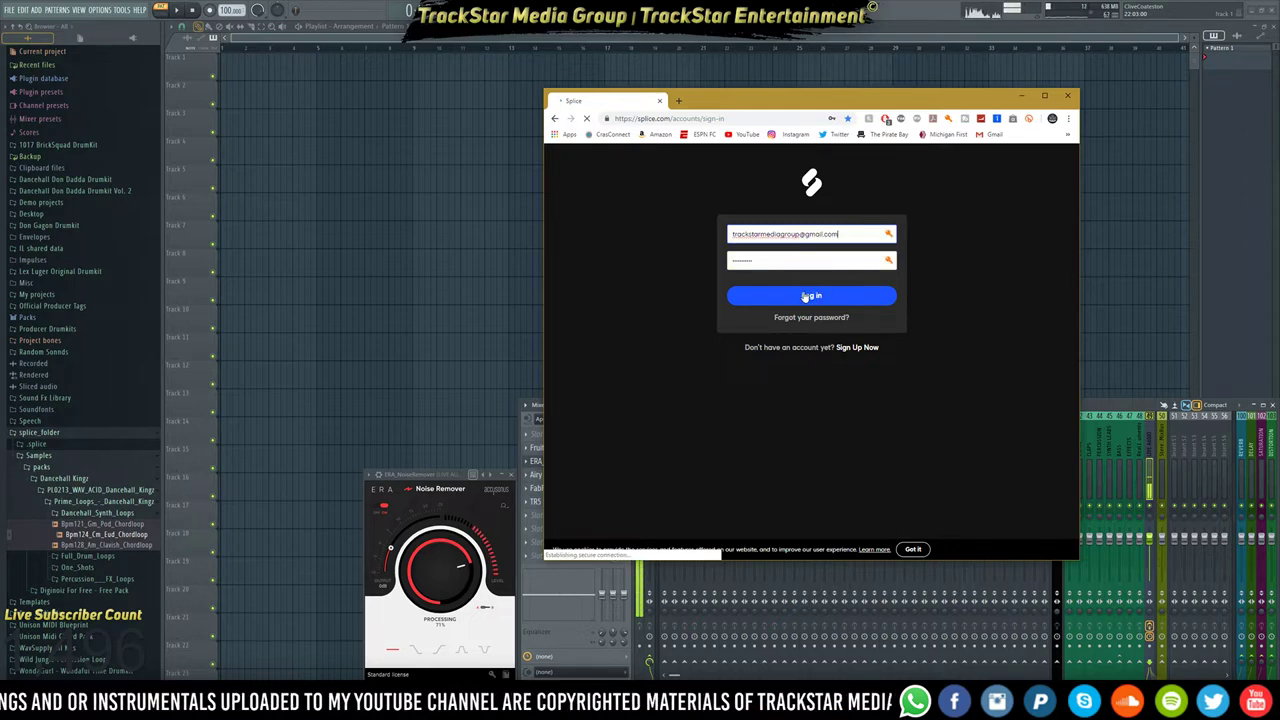
click(806, 296)
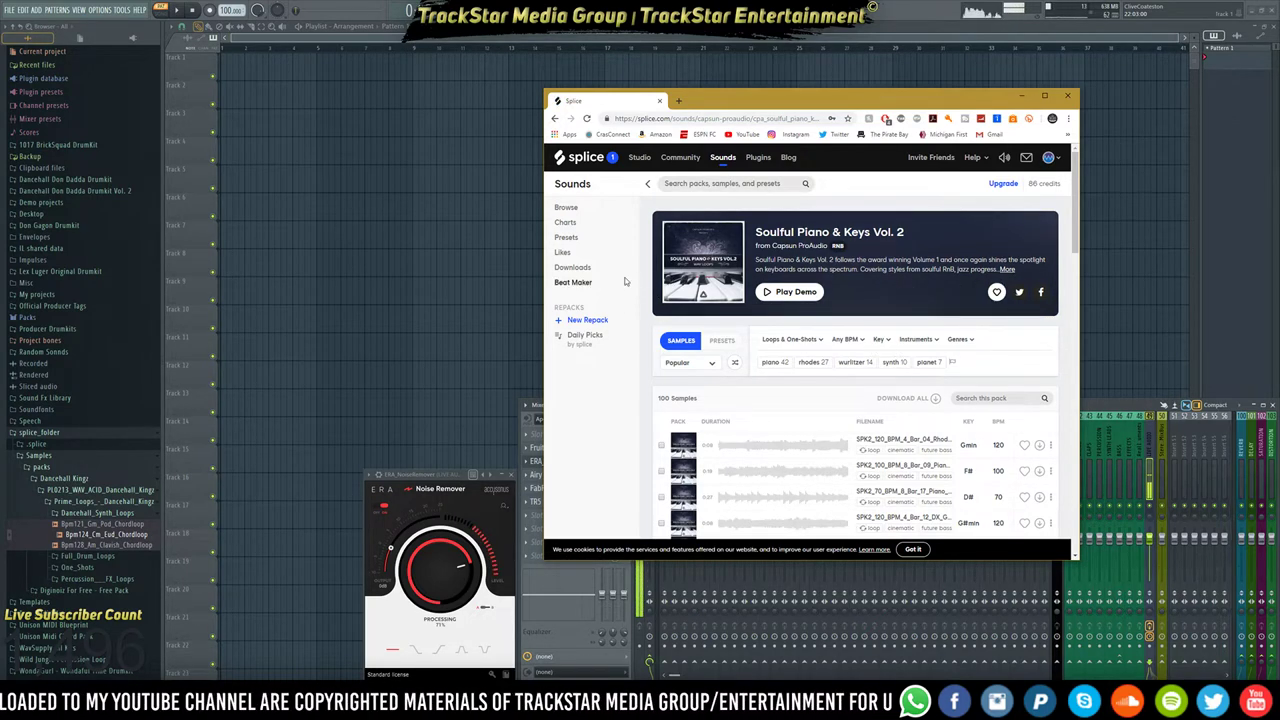
Browse the liked sample packs and open the BLISS - ST2 Samples pack.
click(563, 253)
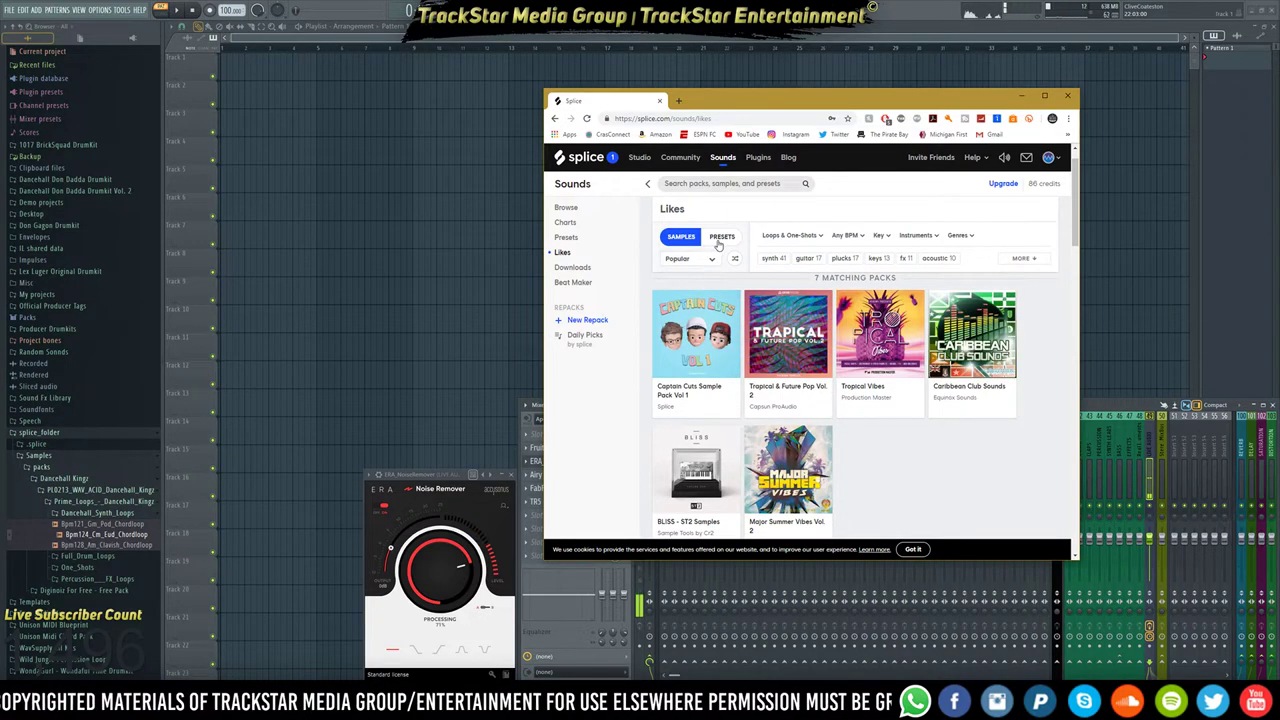
scroll(882, 326, down, 1)
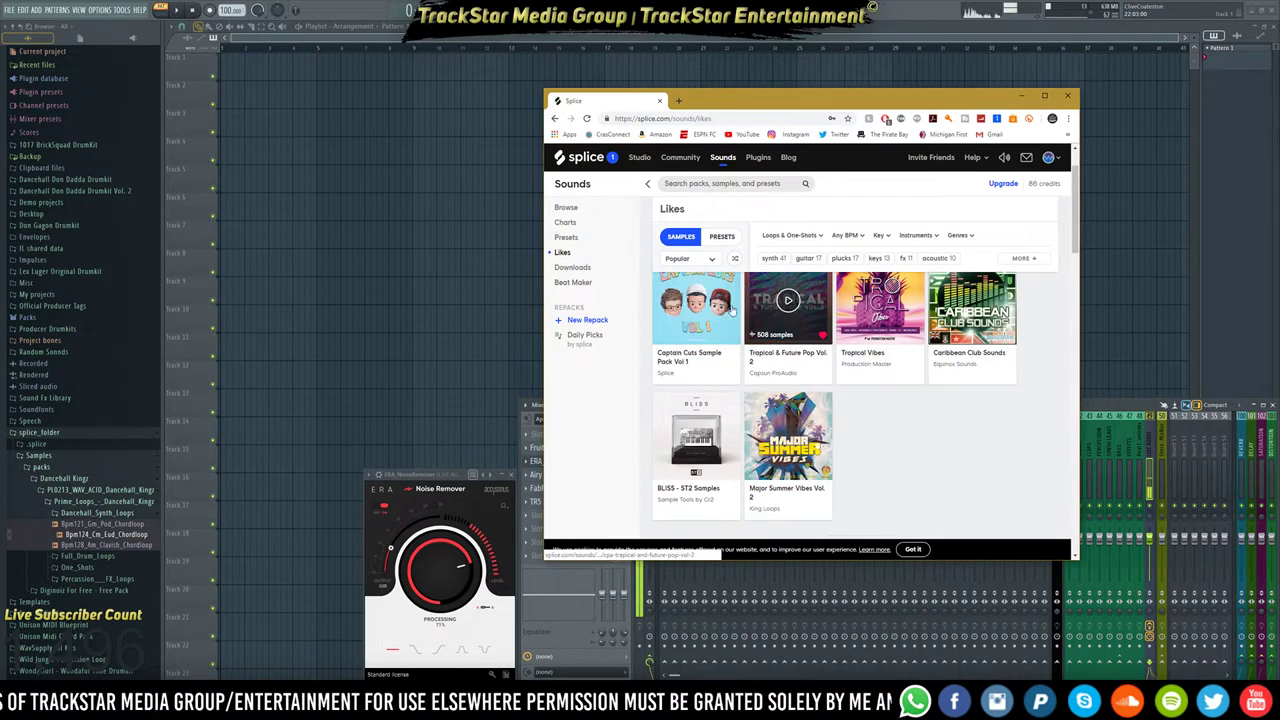
scroll(916, 341, up, 1)
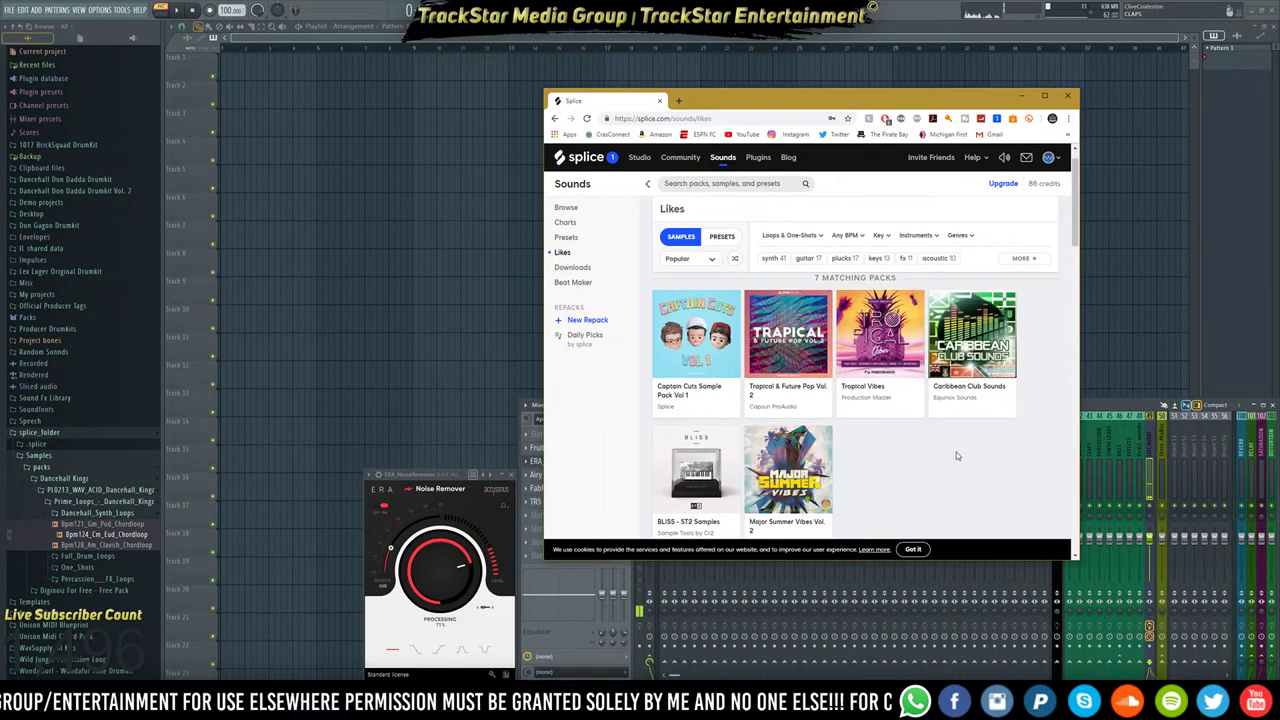
scroll(955, 453, down, 1)
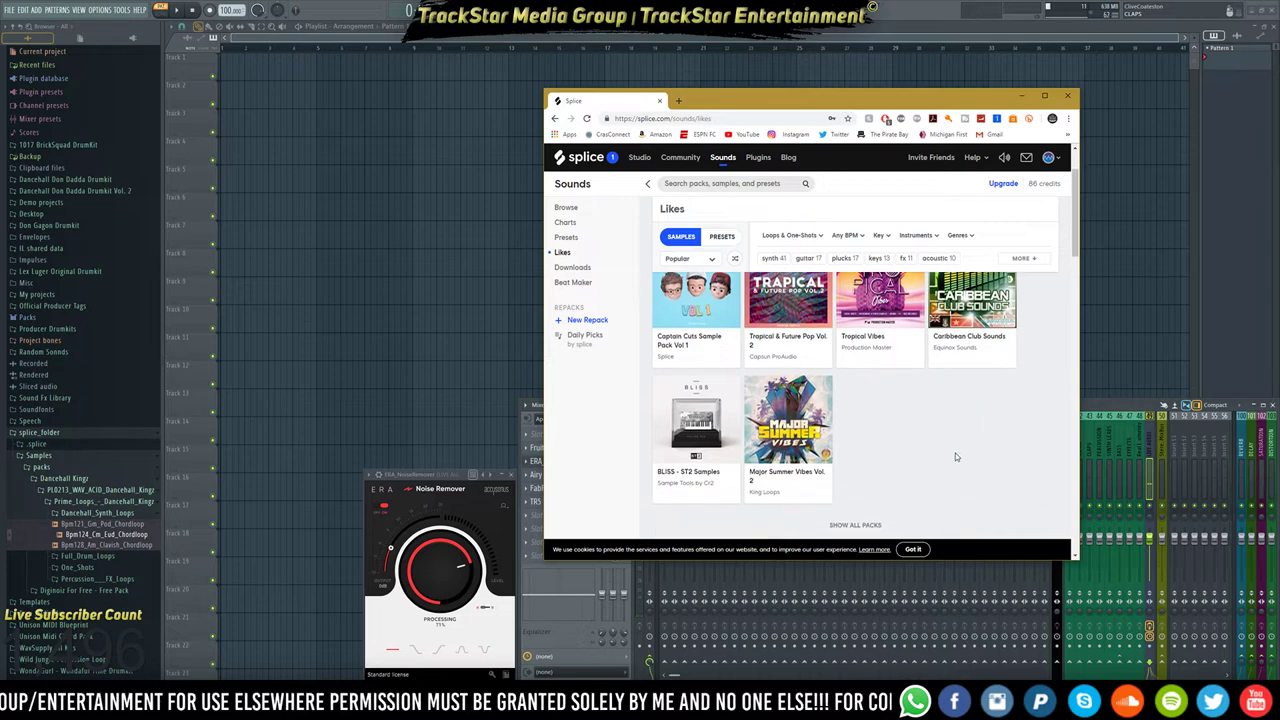
click(694, 424)
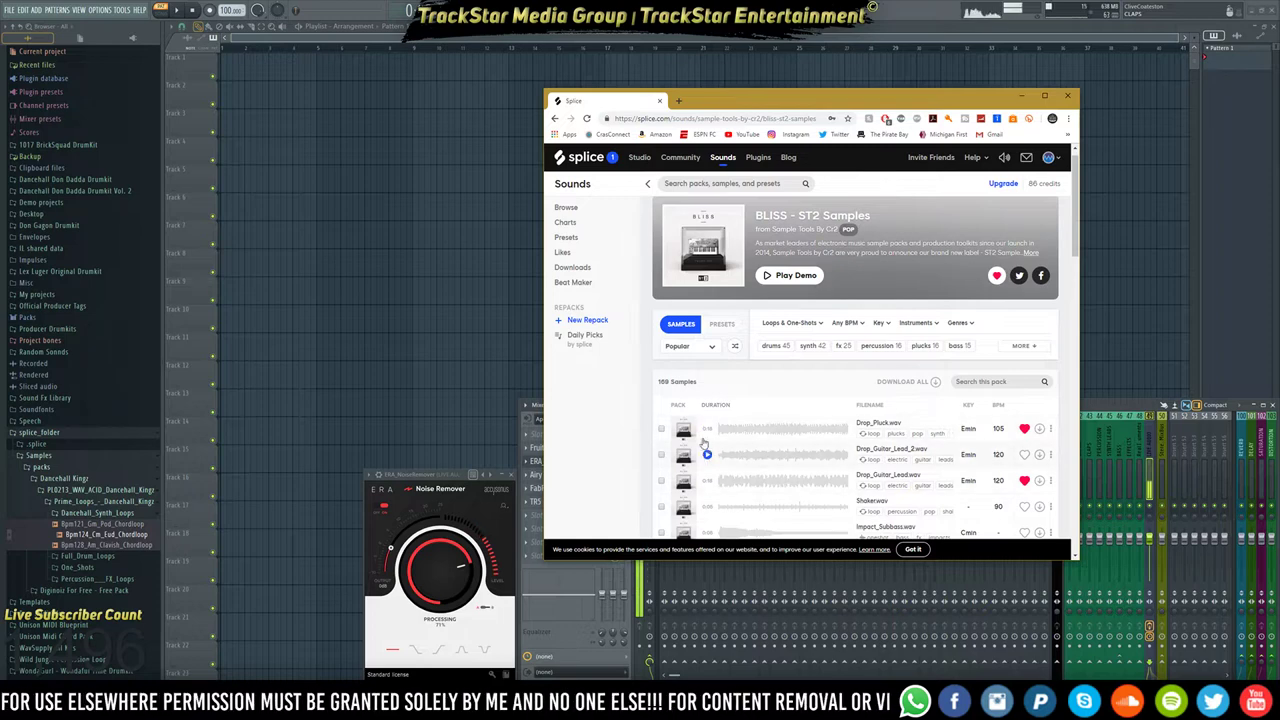
Audition the pack's liked Drop_Pluck, Drop_Guitar_Lead and Pluck loops, and download the A# Pluck.wav at 95 BPM.
click(708, 430)
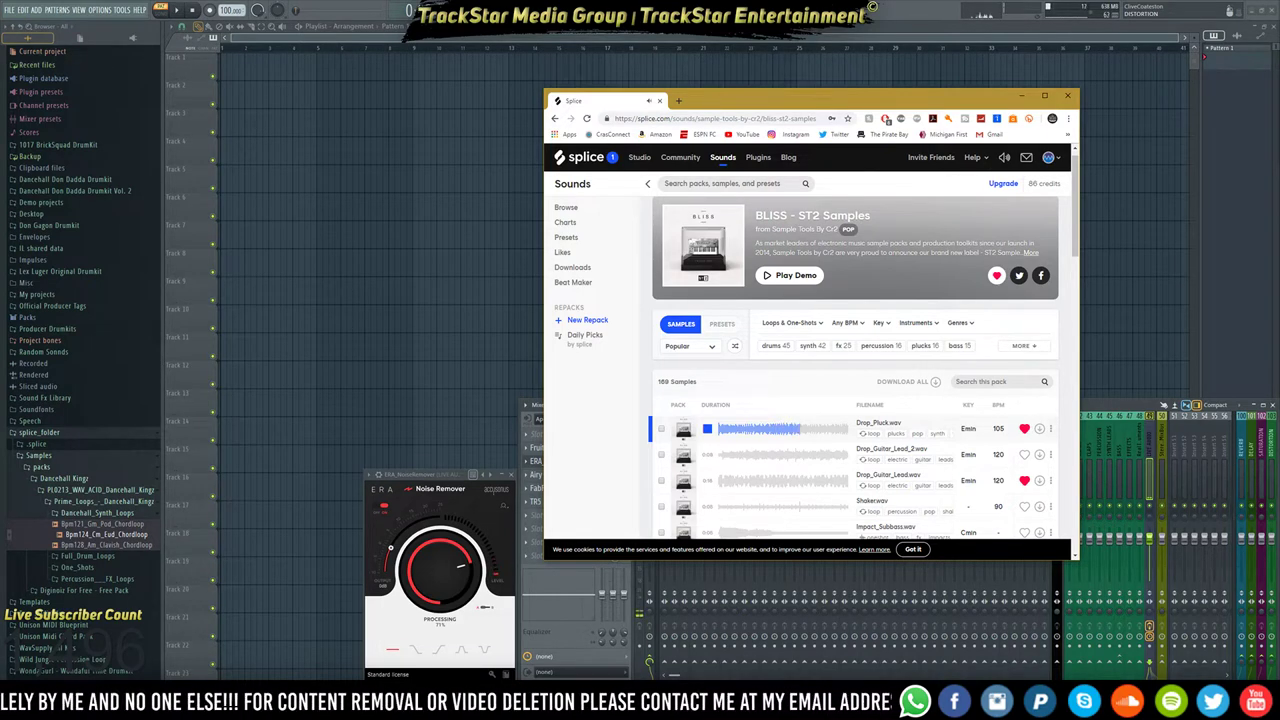
click(708, 482)
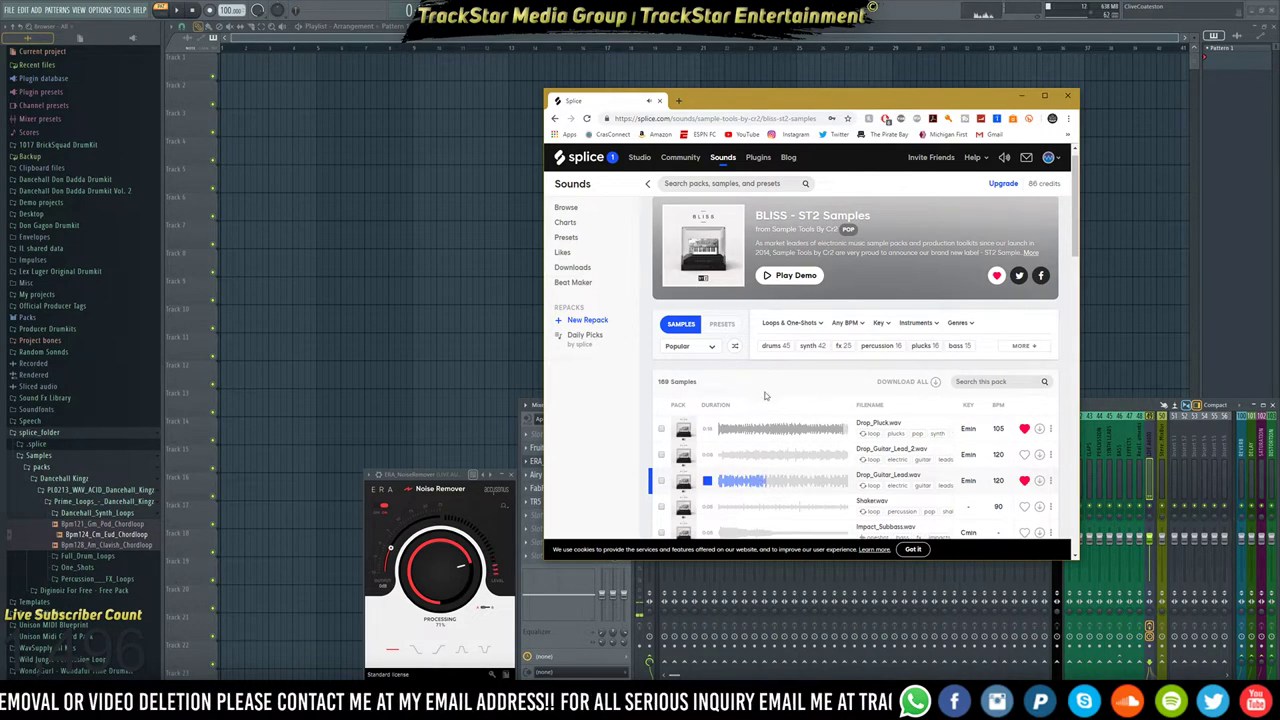
scroll(765, 396, down, 4)
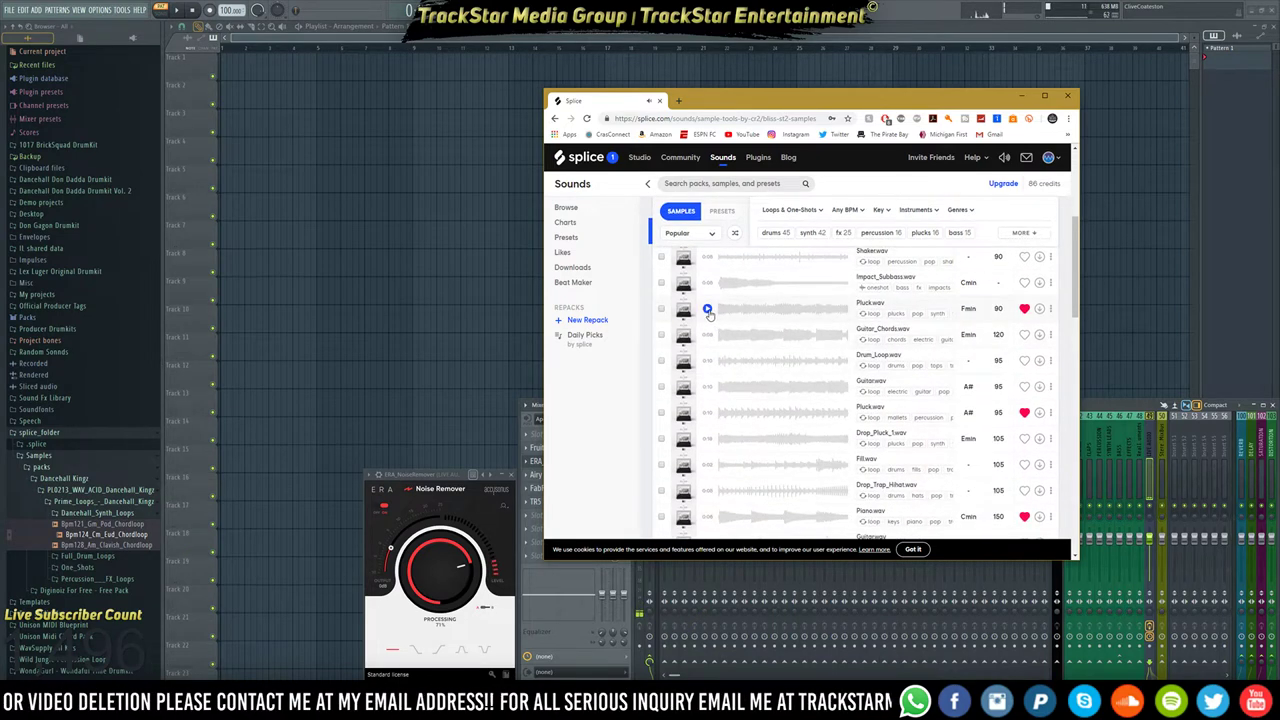
click(707, 310)
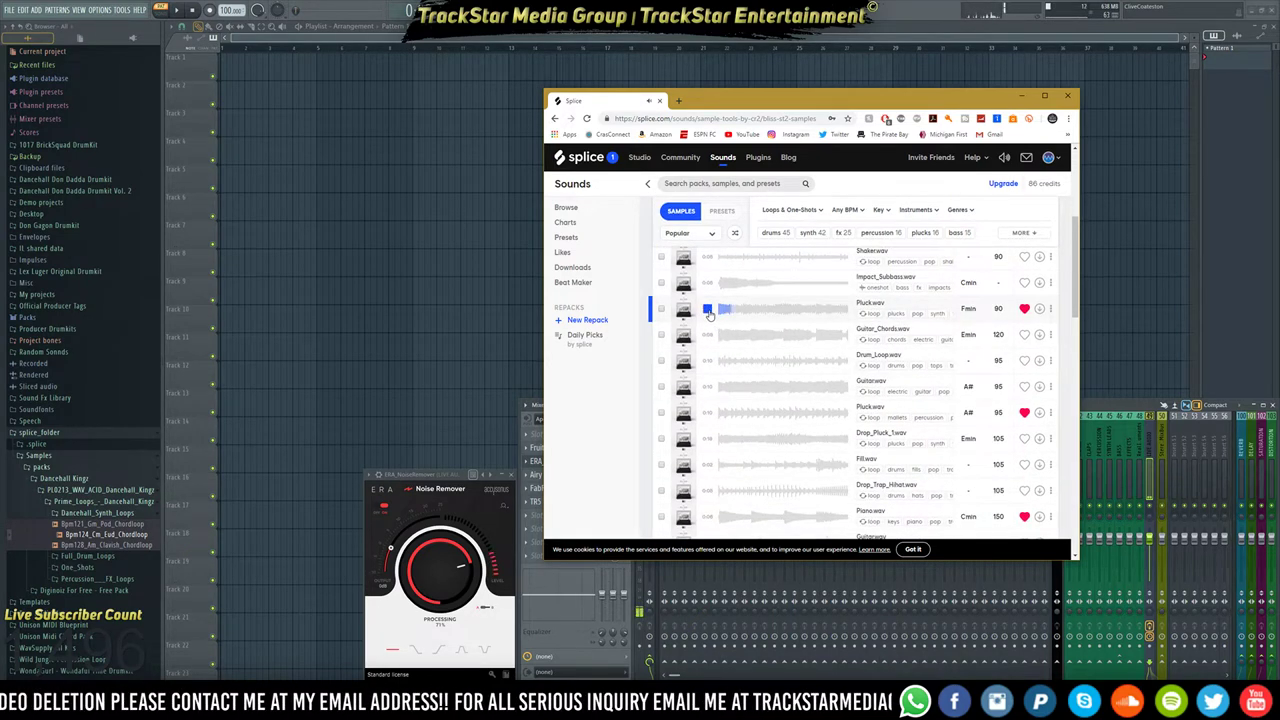
click(708, 414)
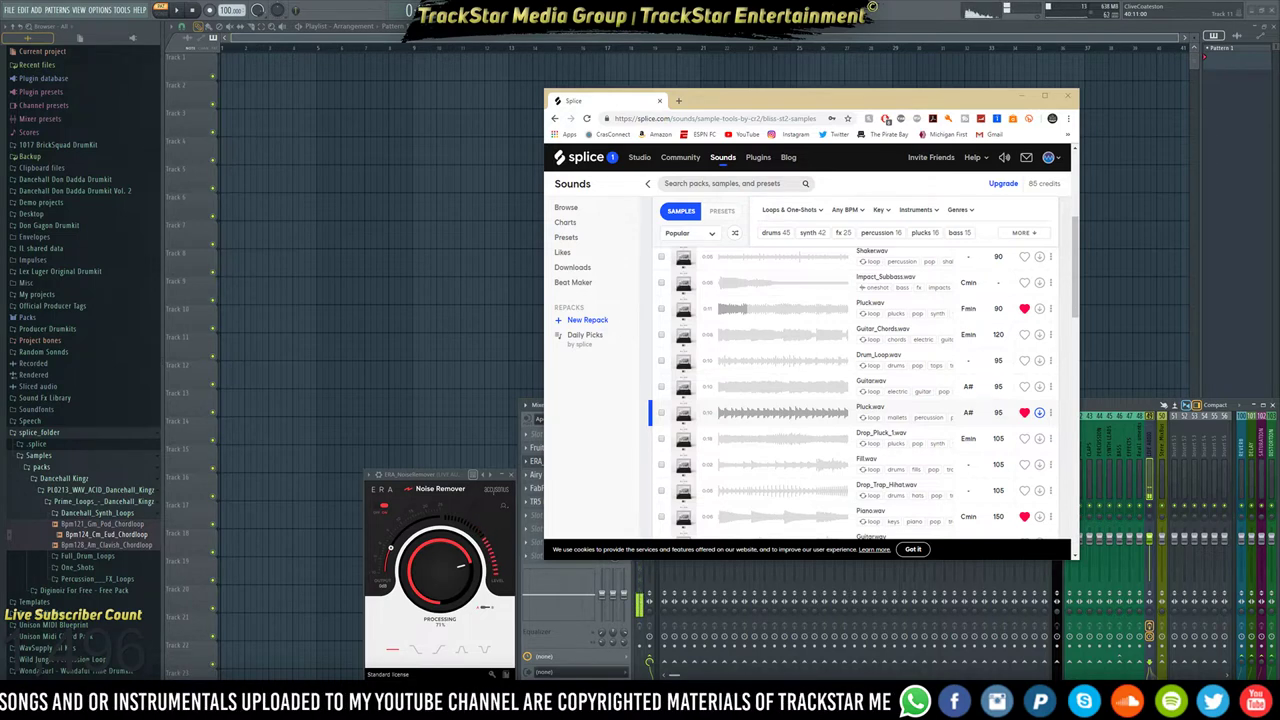
Set the Noise Remover's processing amount to 100%.
drag(441, 577, 443, 408)
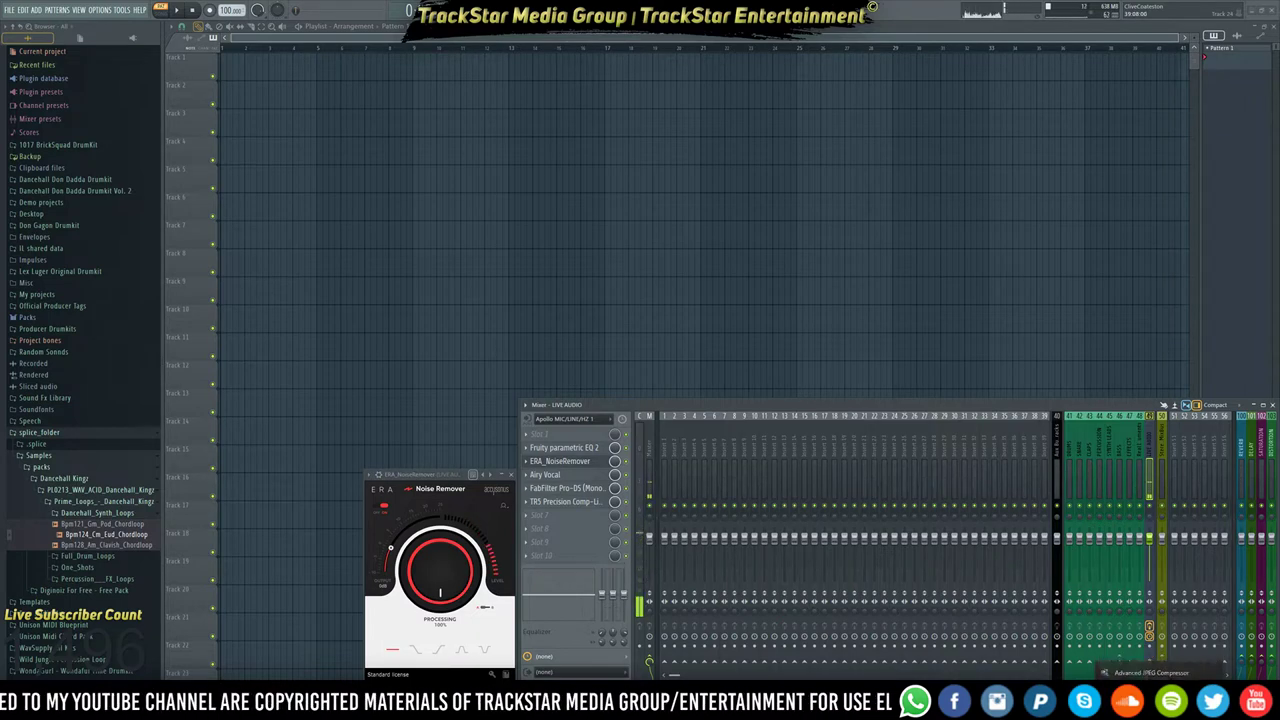
right_click(1158, 708)
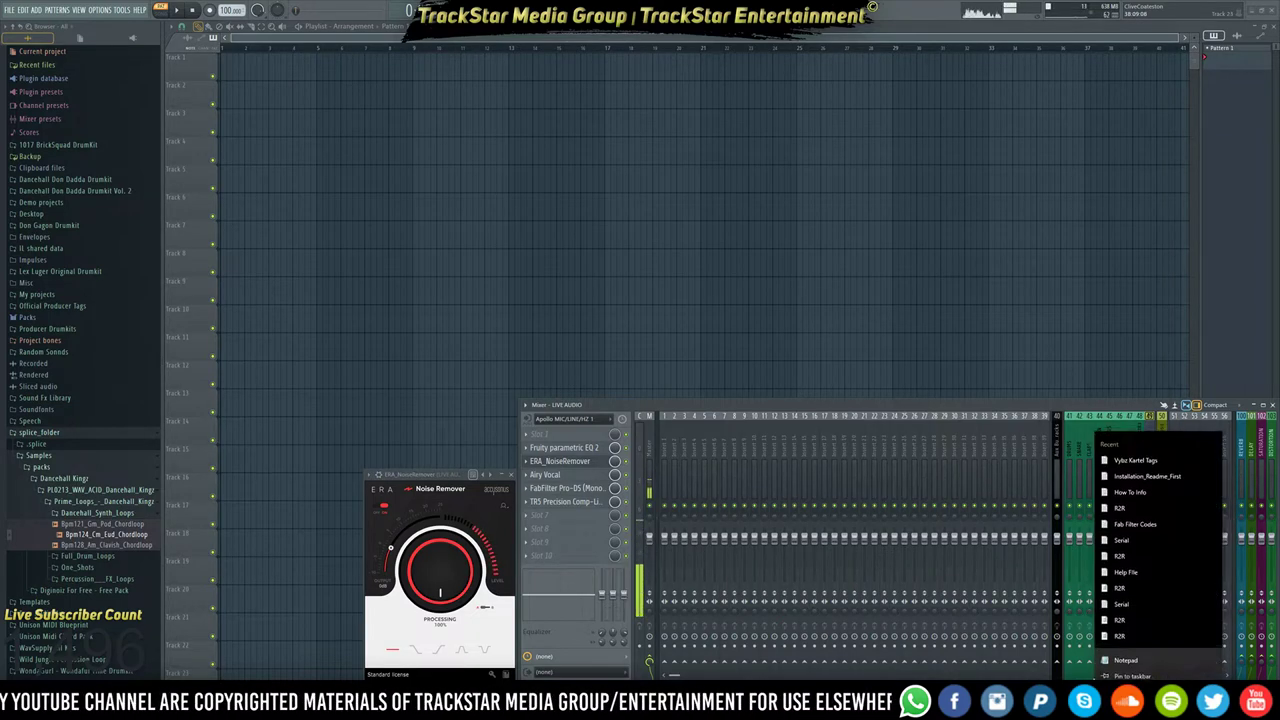
click(1134, 689)
click(657, 360)
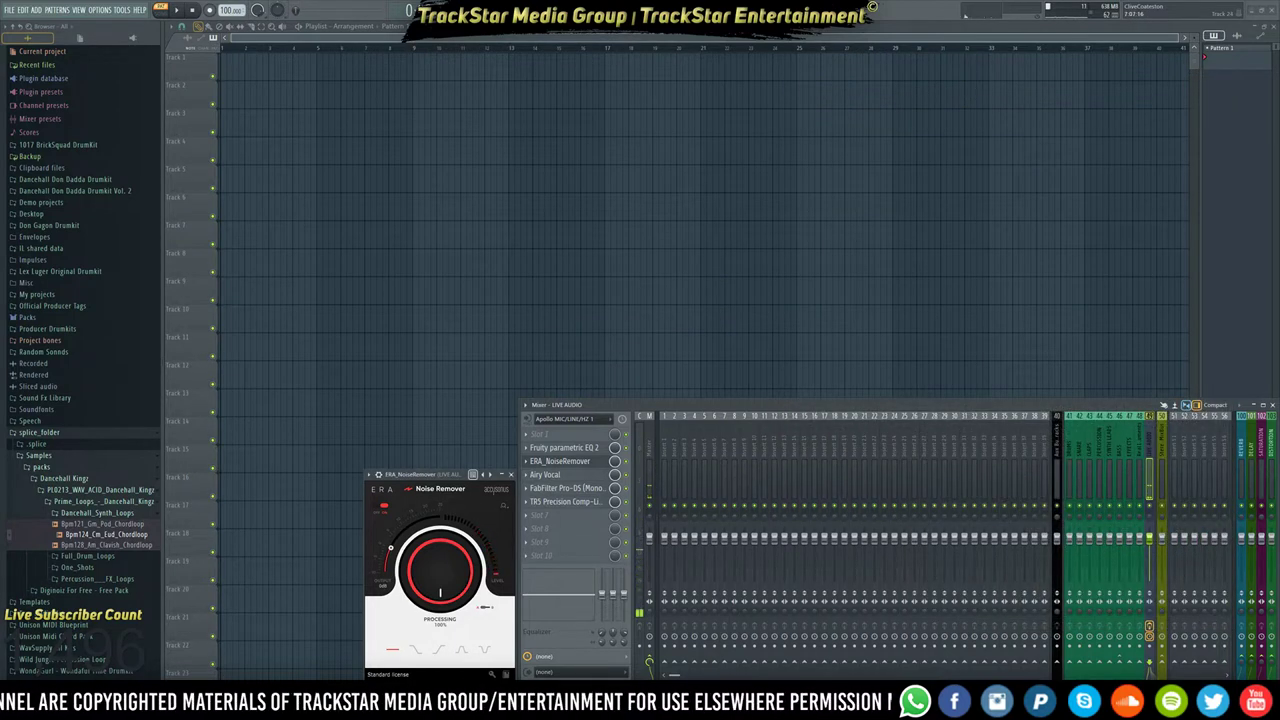
Open the Splice desktop app and place the recently added Pluck.wav at the start of Track 1 in the FL Studio playlist.
click(652, 708)
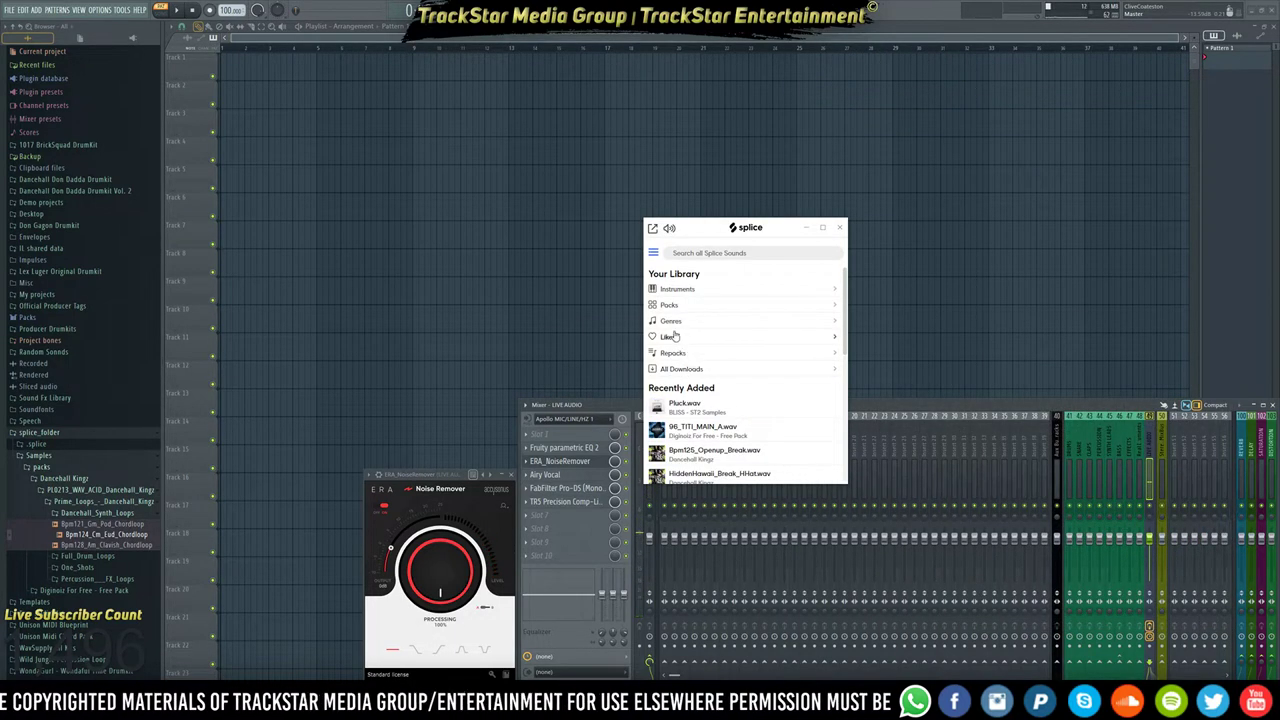
scroll(708, 366, down, 1)
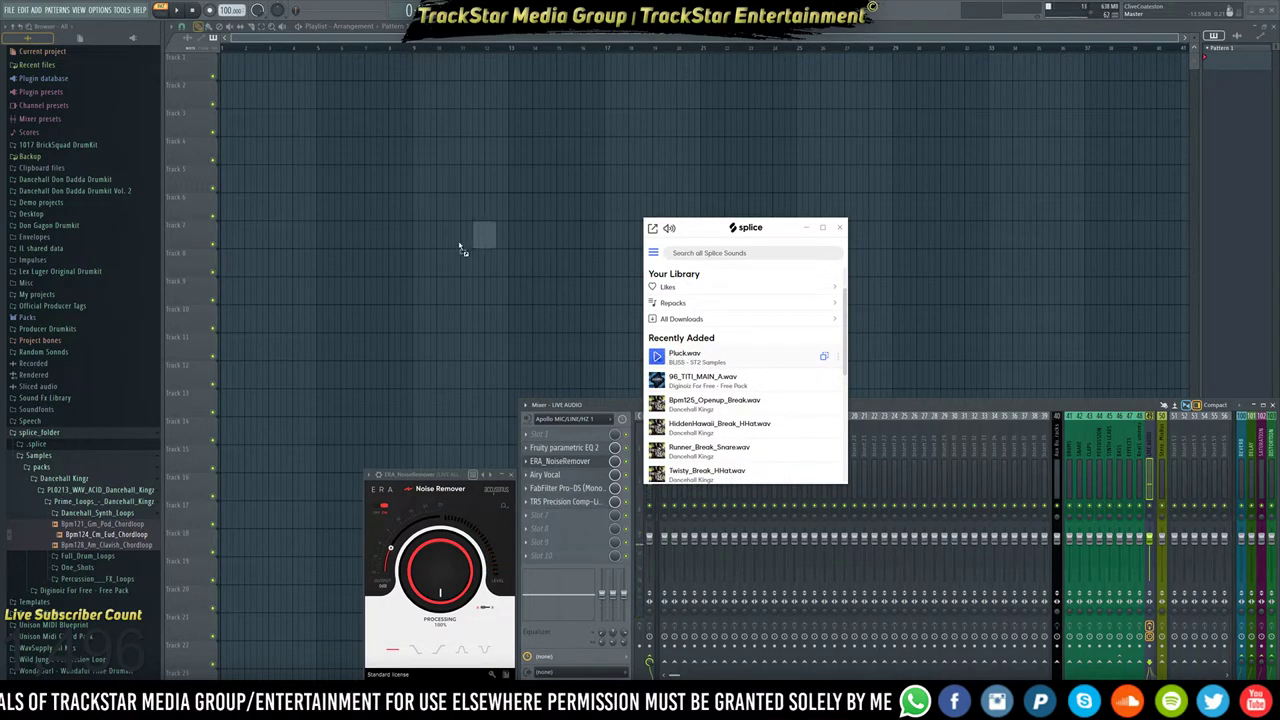
drag(231, 70, 233, 70)
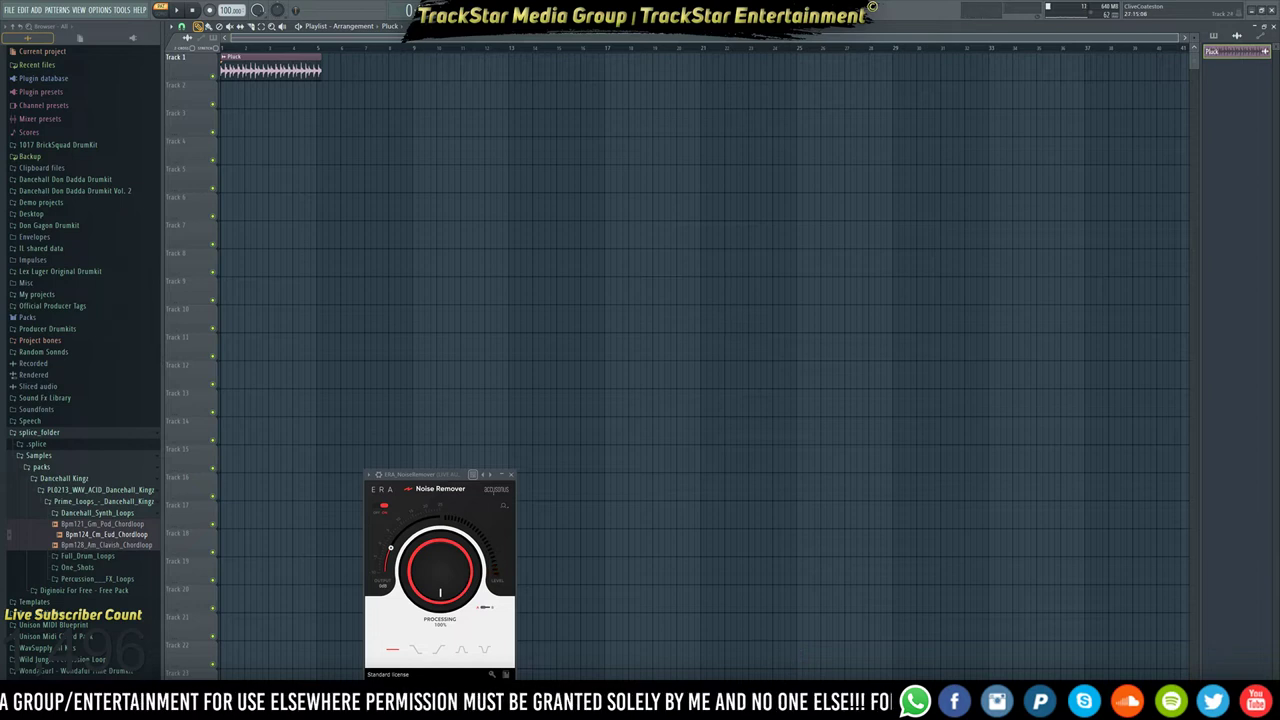
Check the downloaded Pluck loop's key and tempo on the Splice page, and set the FL Studio project tempo to 95 BPM.
mouse_move(362, 705)
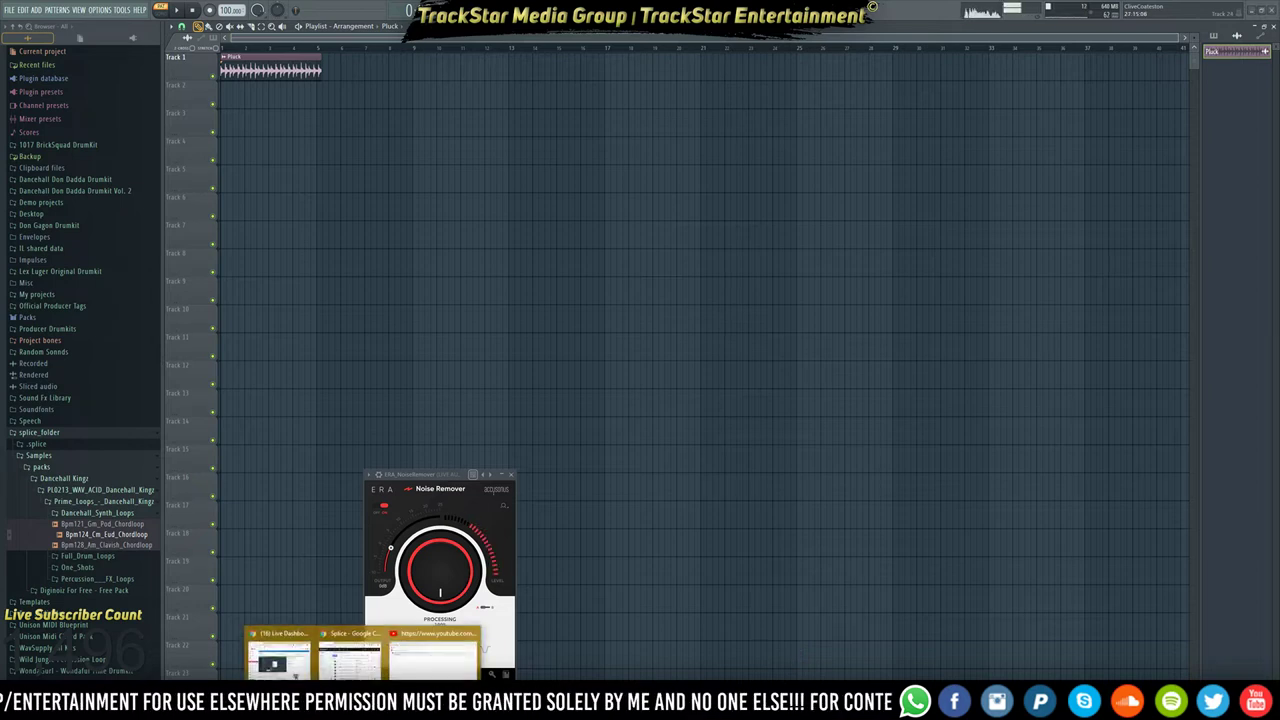
click(345, 648)
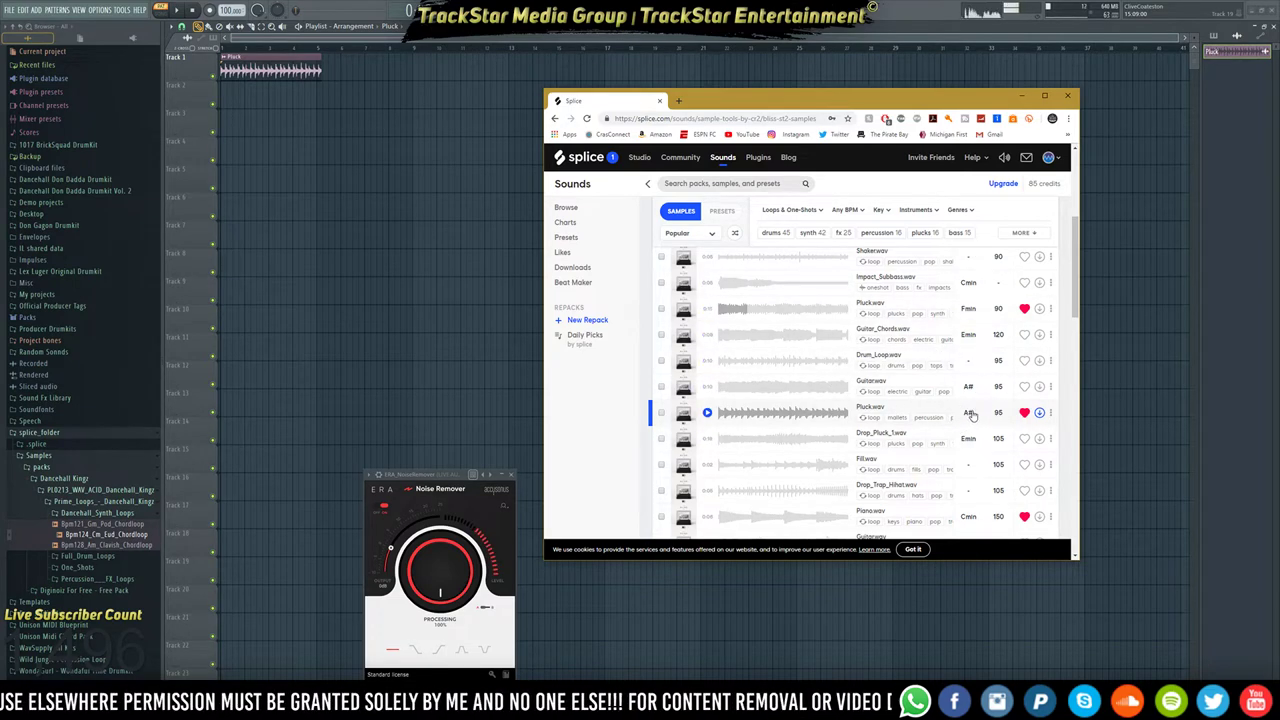
click(462, 152)
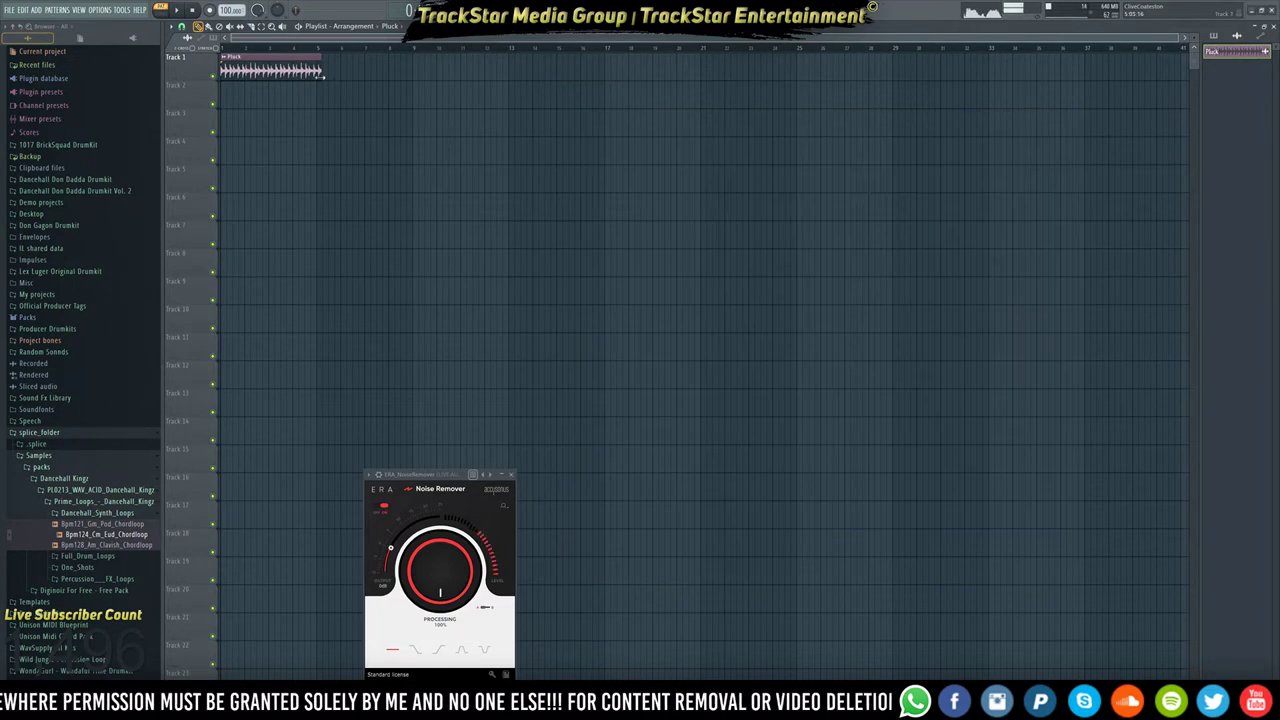
mouse_move(380, 704)
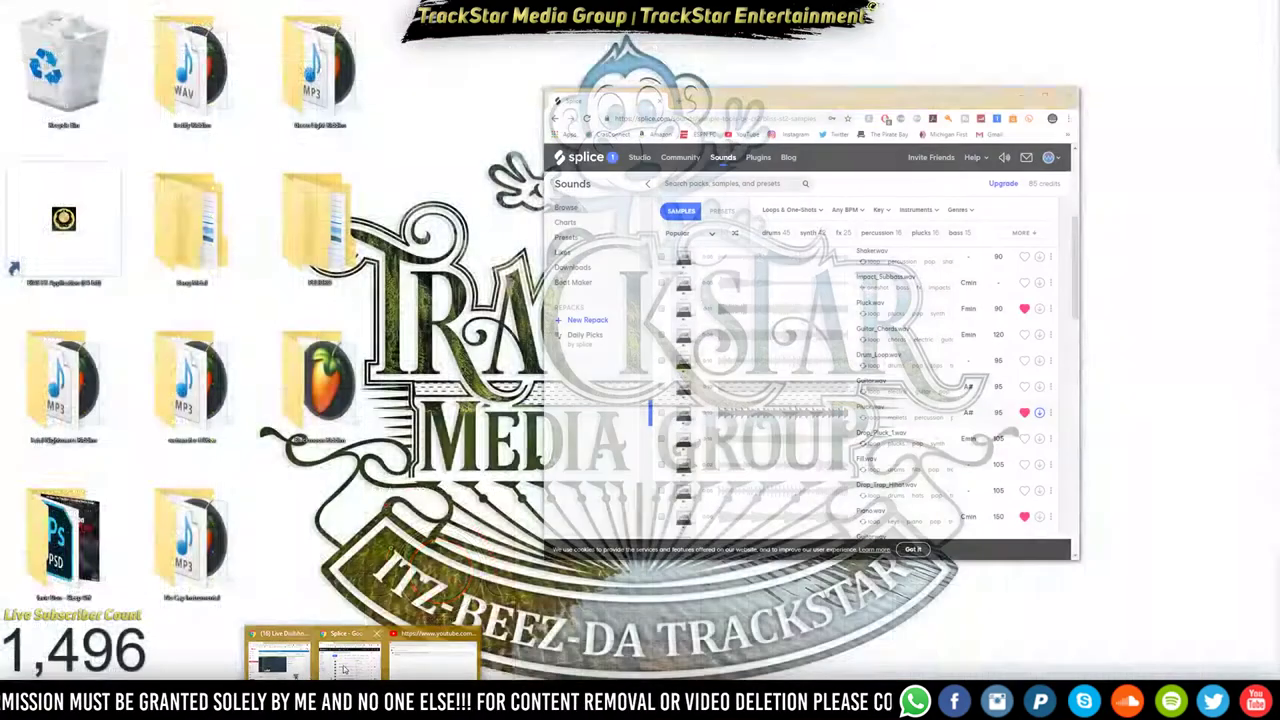
click(465, 652)
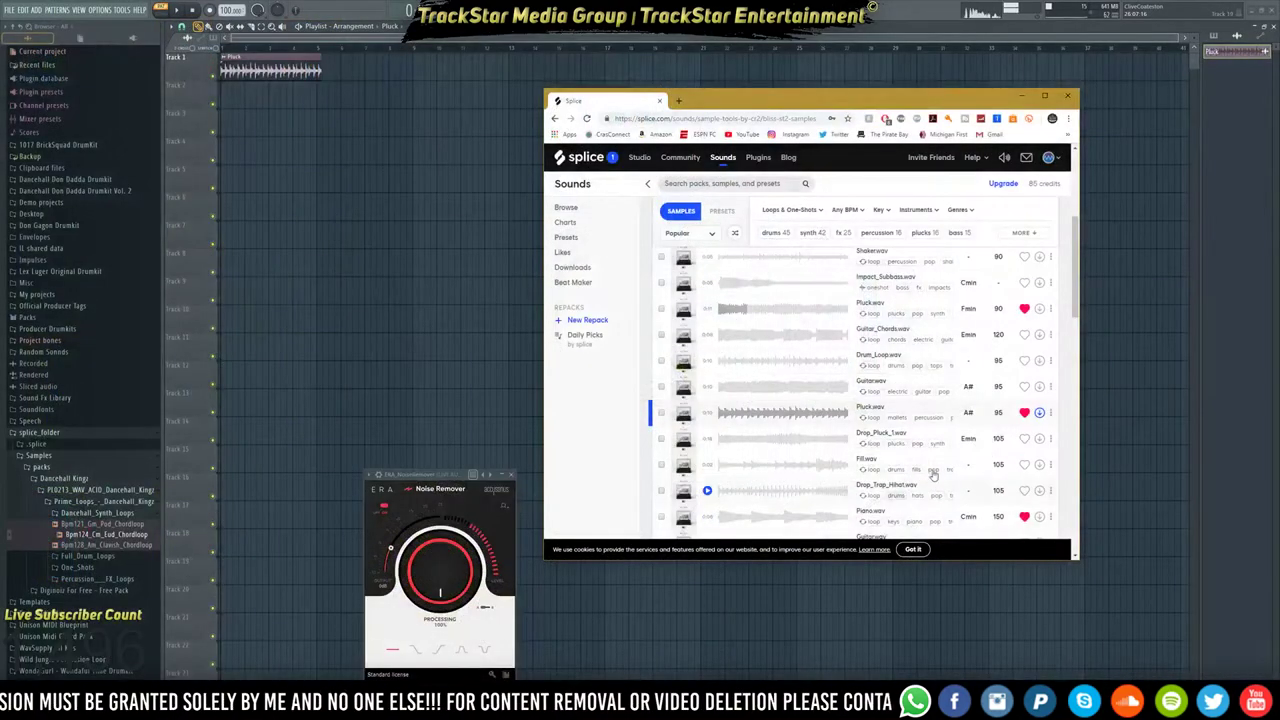
click(452, 210)
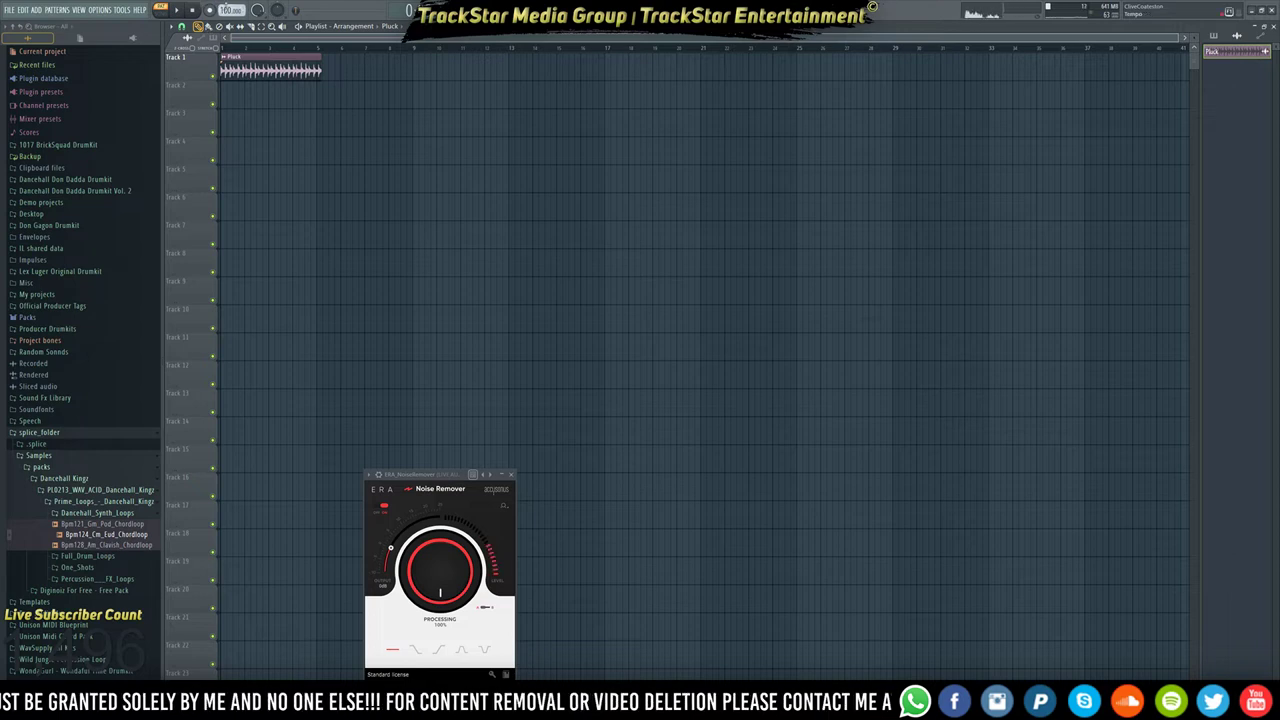
drag(228, 10, 228, 18)
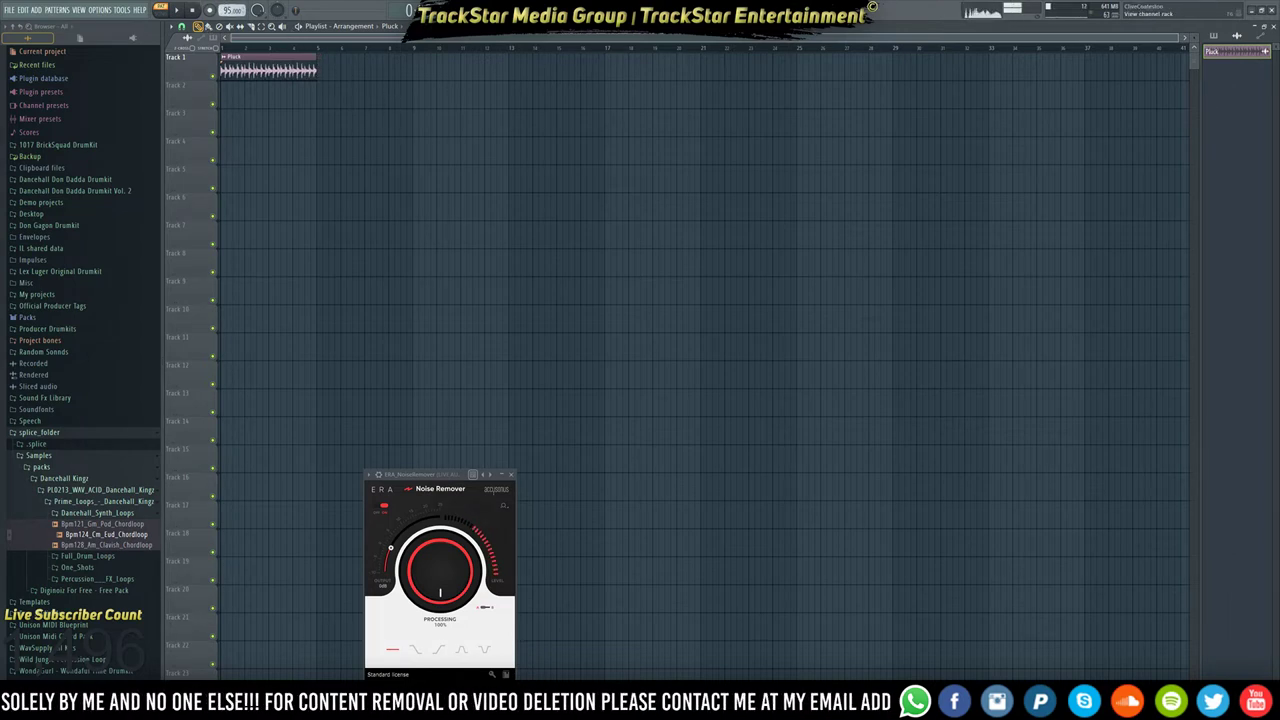
Switch the channel rack's filter group to Unsorted and make Pattern 1 the active playlist clip.
click(1009, 8)
click(607, 112)
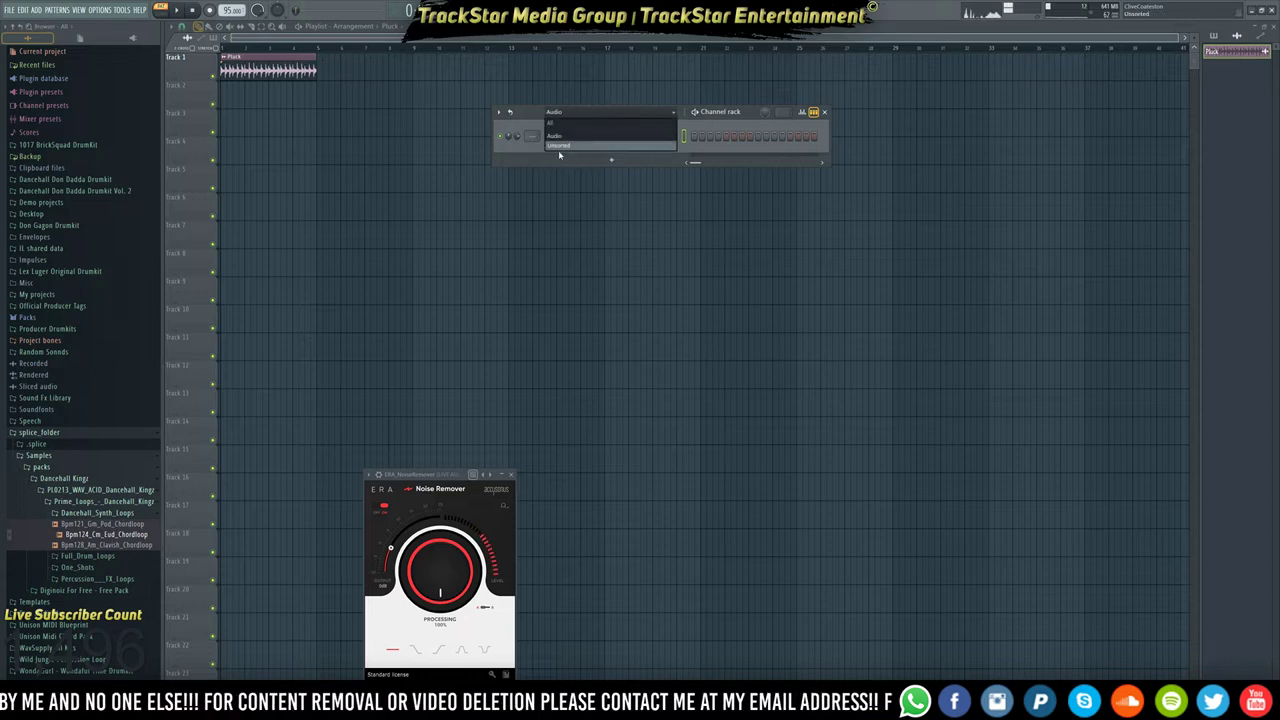
click(254, 115)
right_click(308, 127)
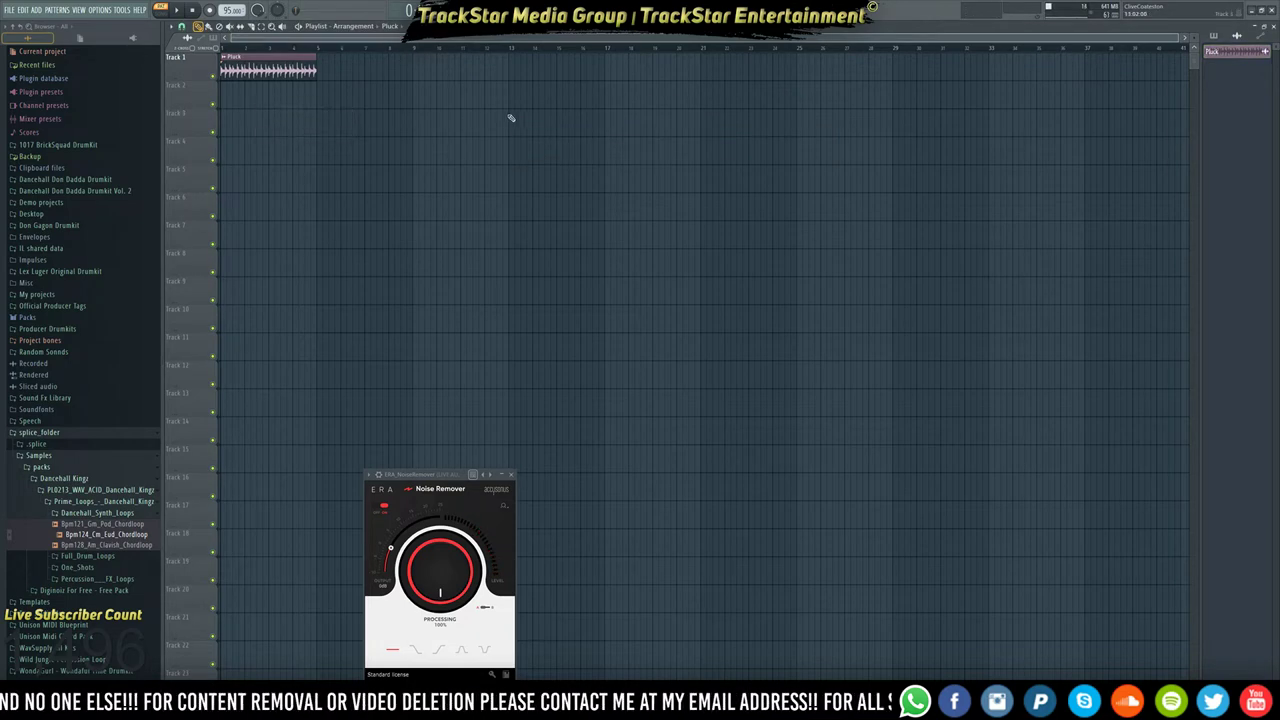
middle_click(510, 78)
click(652, 348)
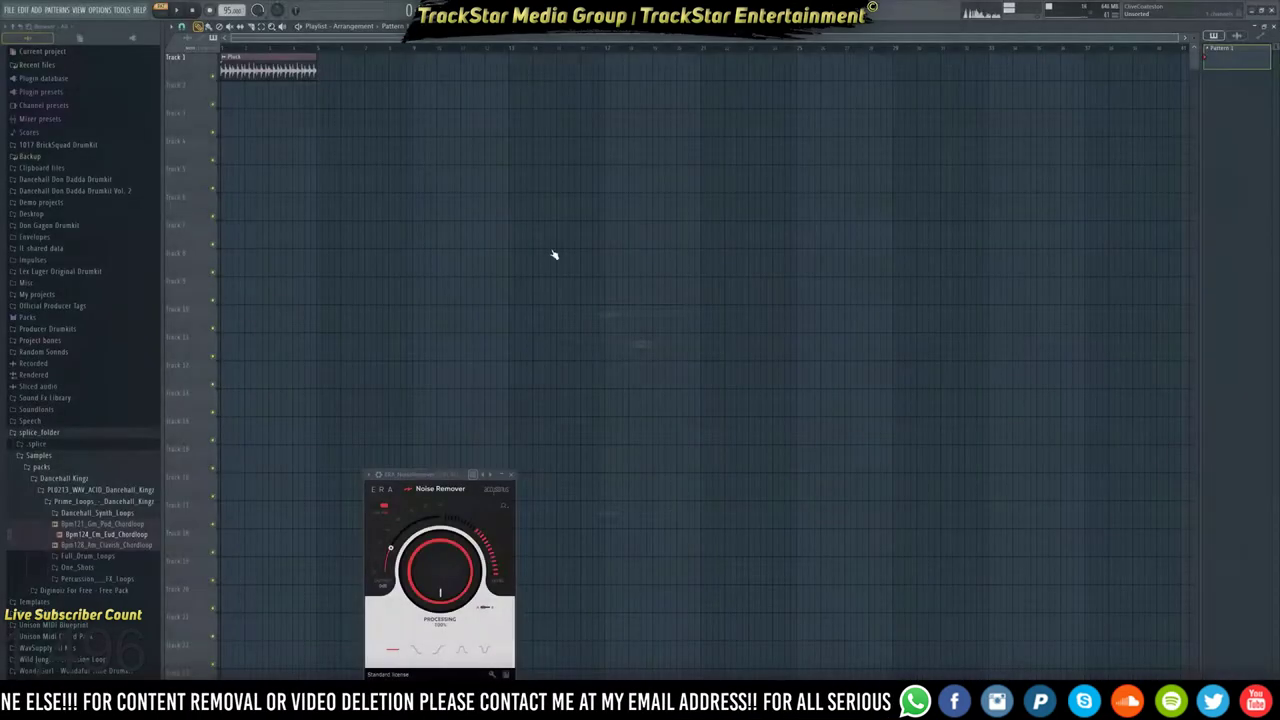
Place Pattern 1 at the start of Track 2 and extend the clip to two bars.
click(234, 91)
drag(243, 94, 266, 95)
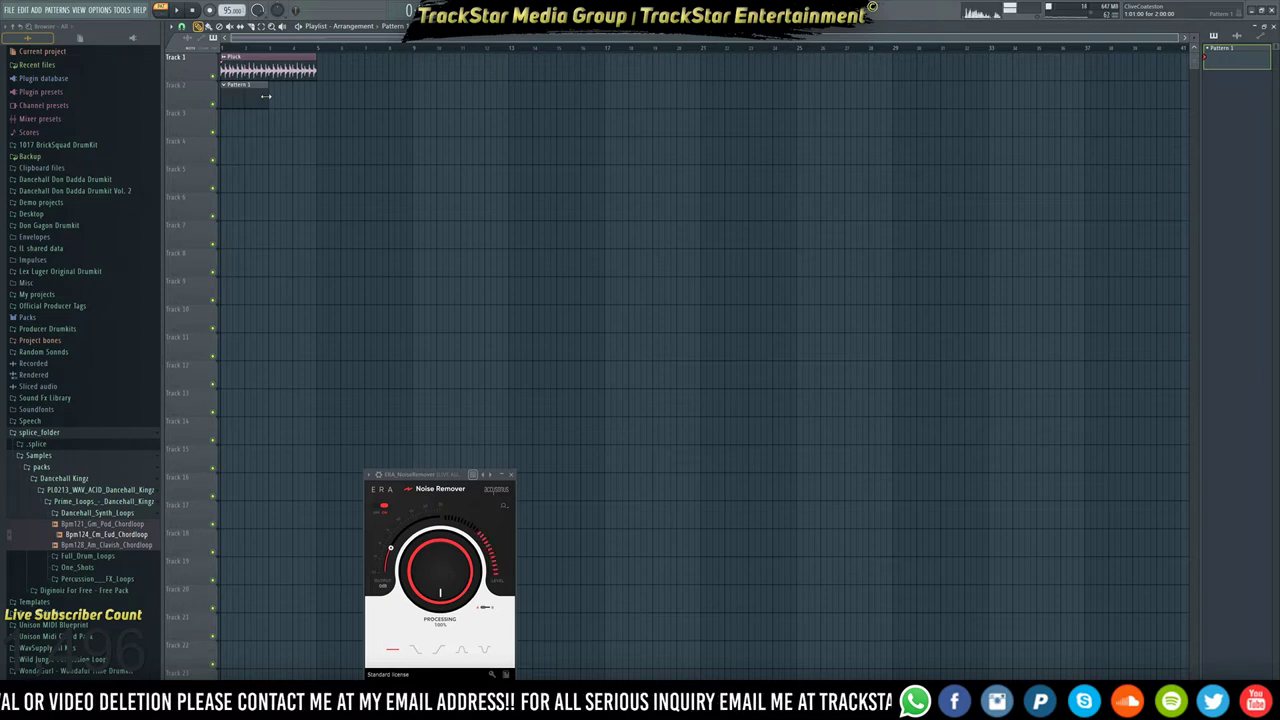
mouse_move(266, 96)
mouse_down()
mouse_move(318, 84)
mouse_move(230, 87)
mouse_move(268, 87)
mouse_up()
Add a Spire-1.1 synth to the channel rack and move its window clear of the rack.
key(F6)
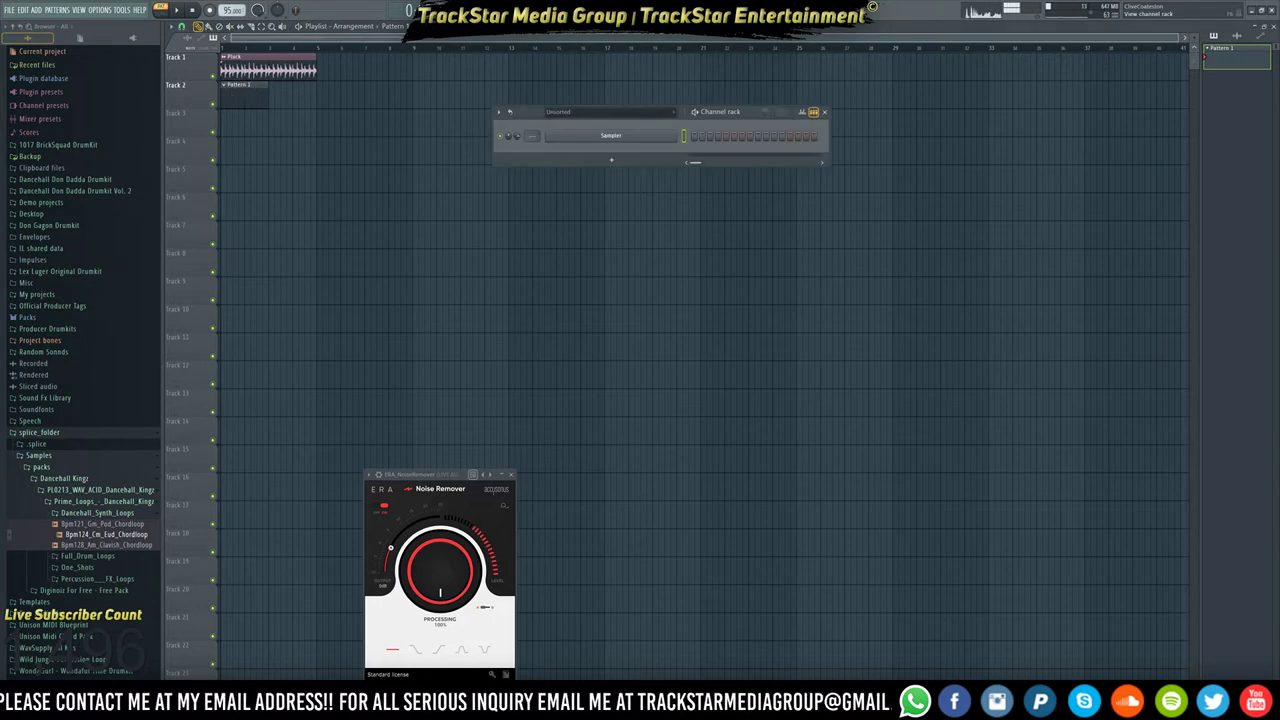
click(616, 162)
mouse_move(575, 470)
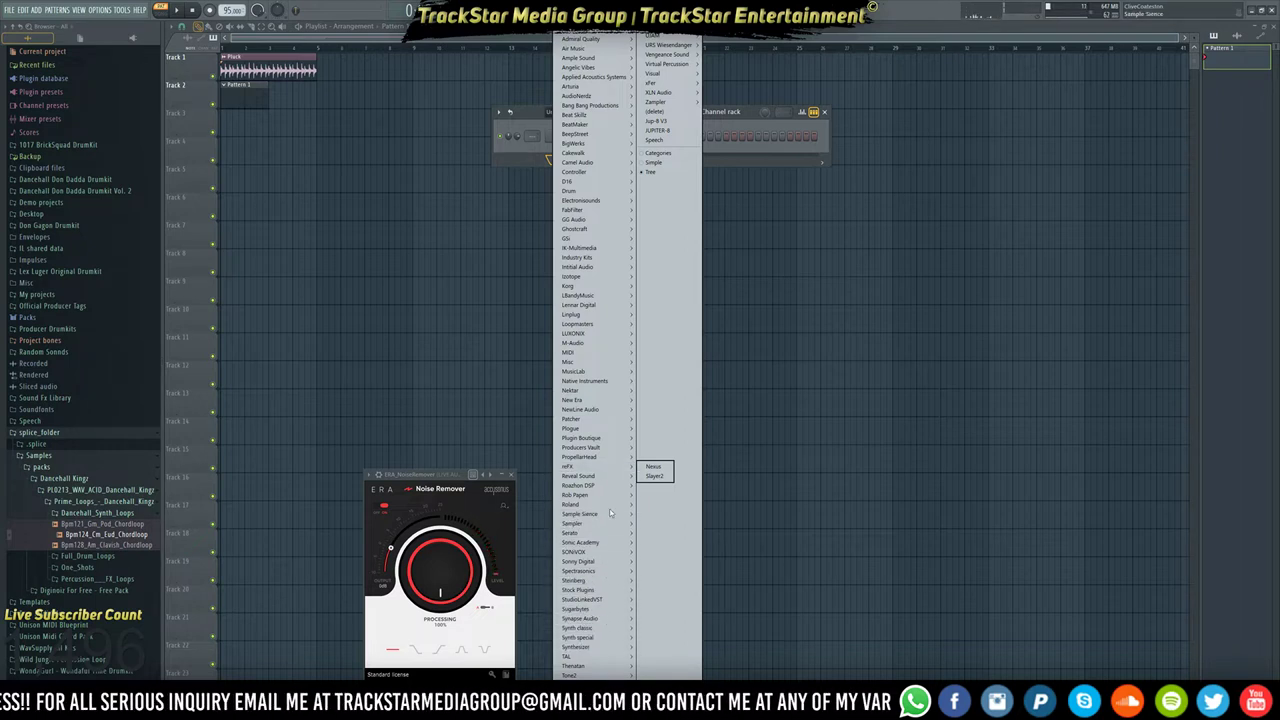
click(658, 476)
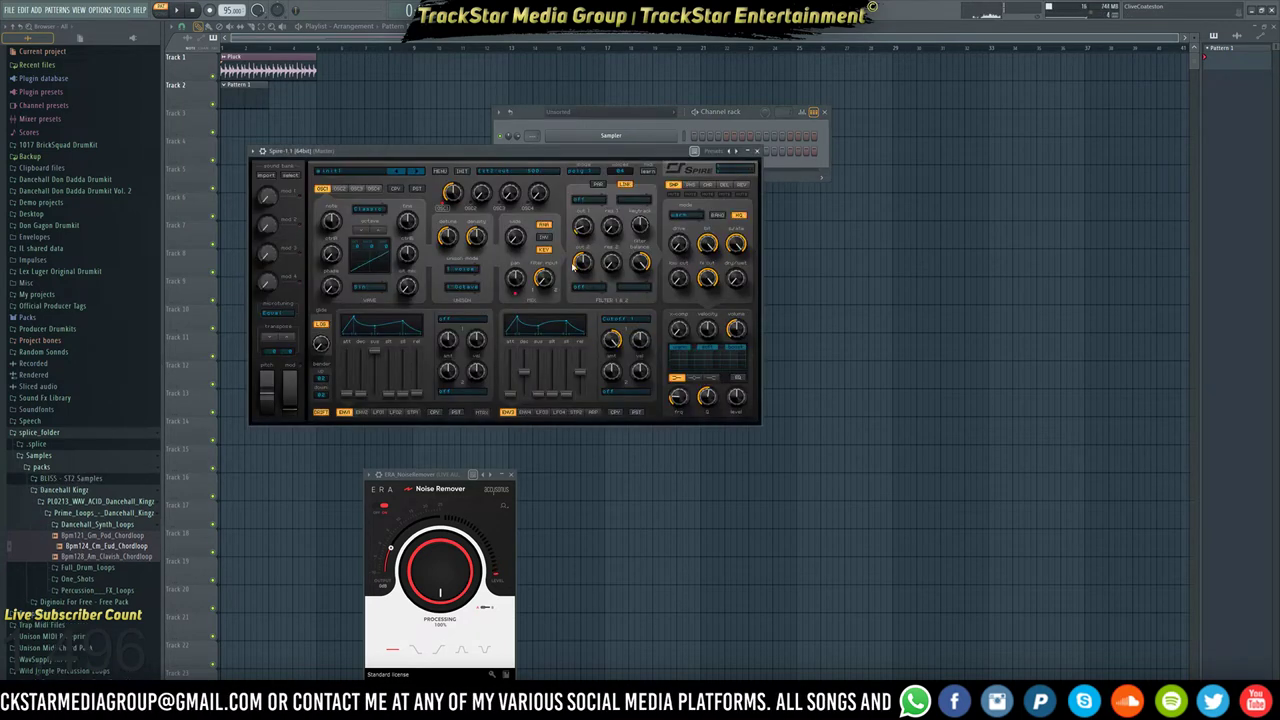
drag(597, 158, 868, 274)
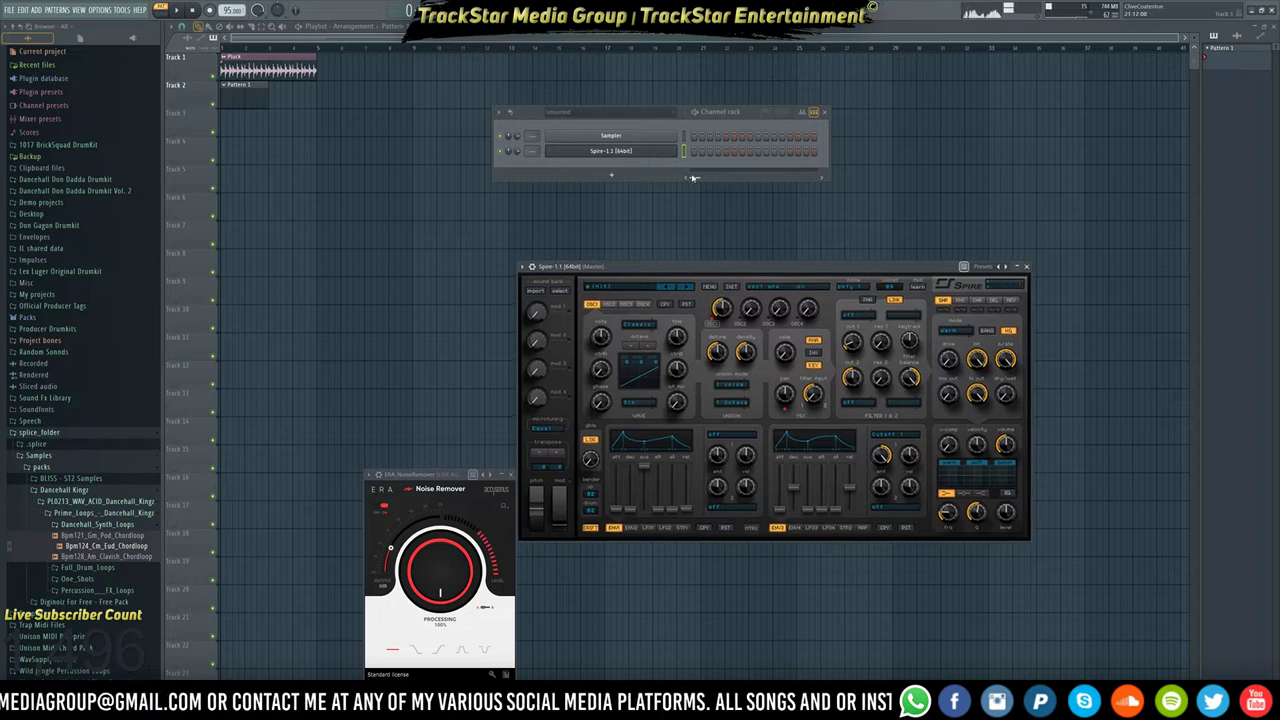
Open the Sampler channel's piano roll.
right_click(675, 134)
click(688, 138)
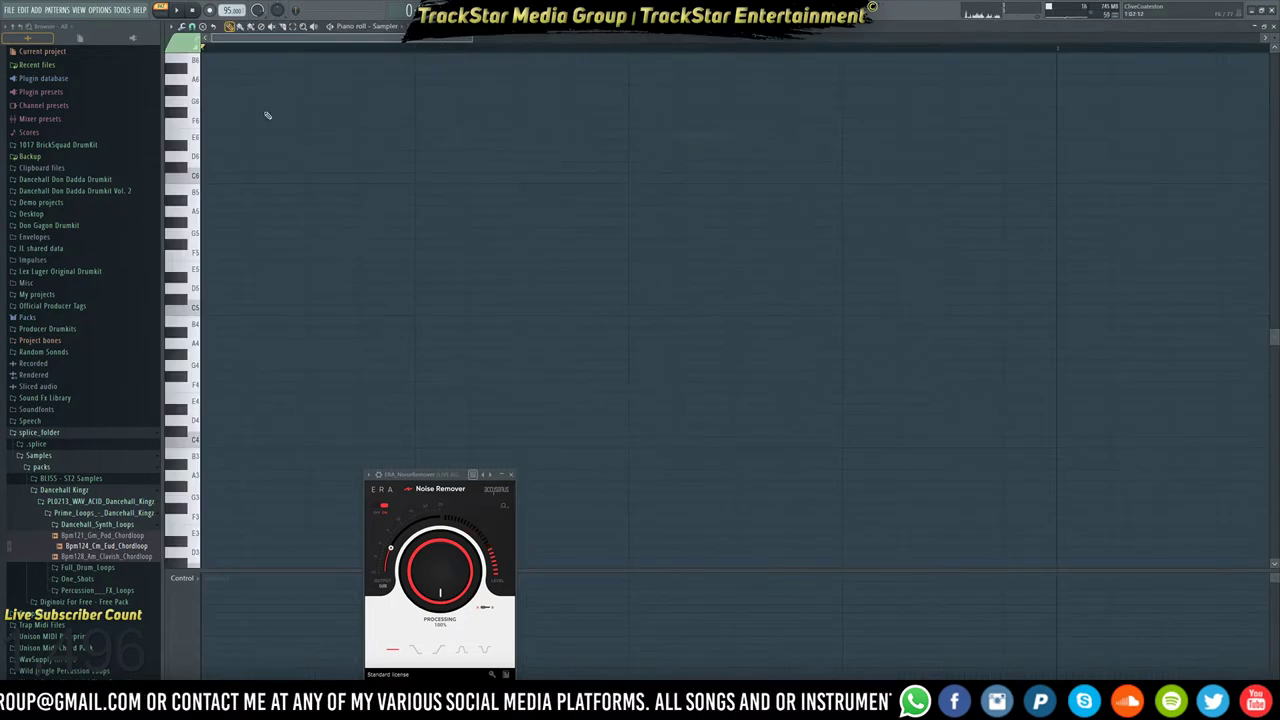
click(206, 26)
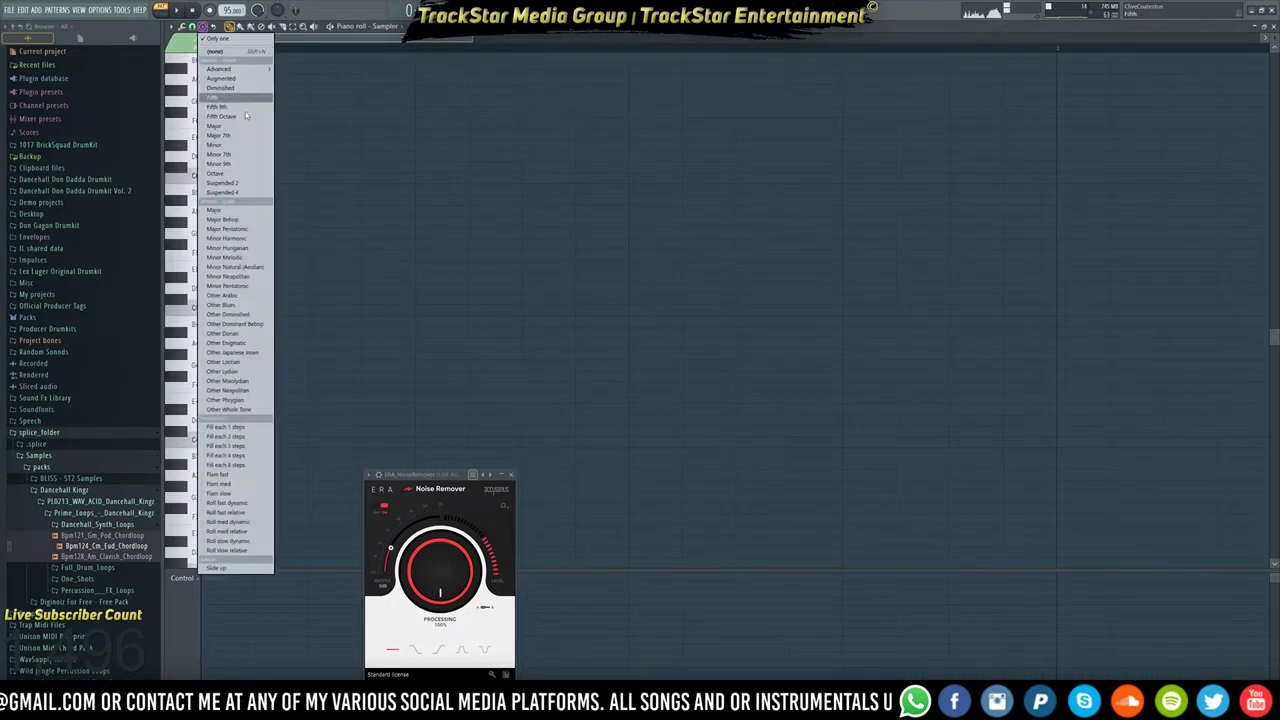
click(216, 210)
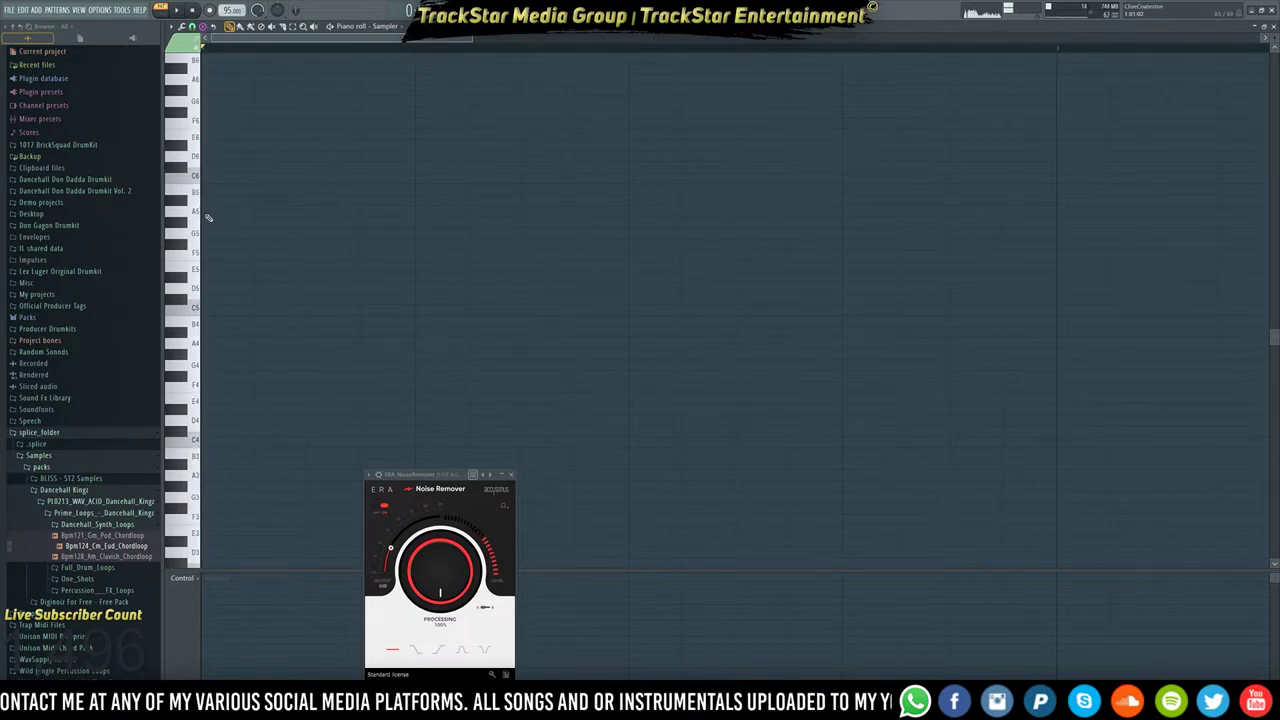
click(208, 217)
scroll(215, 320, down, 3)
right_click(227, 193)
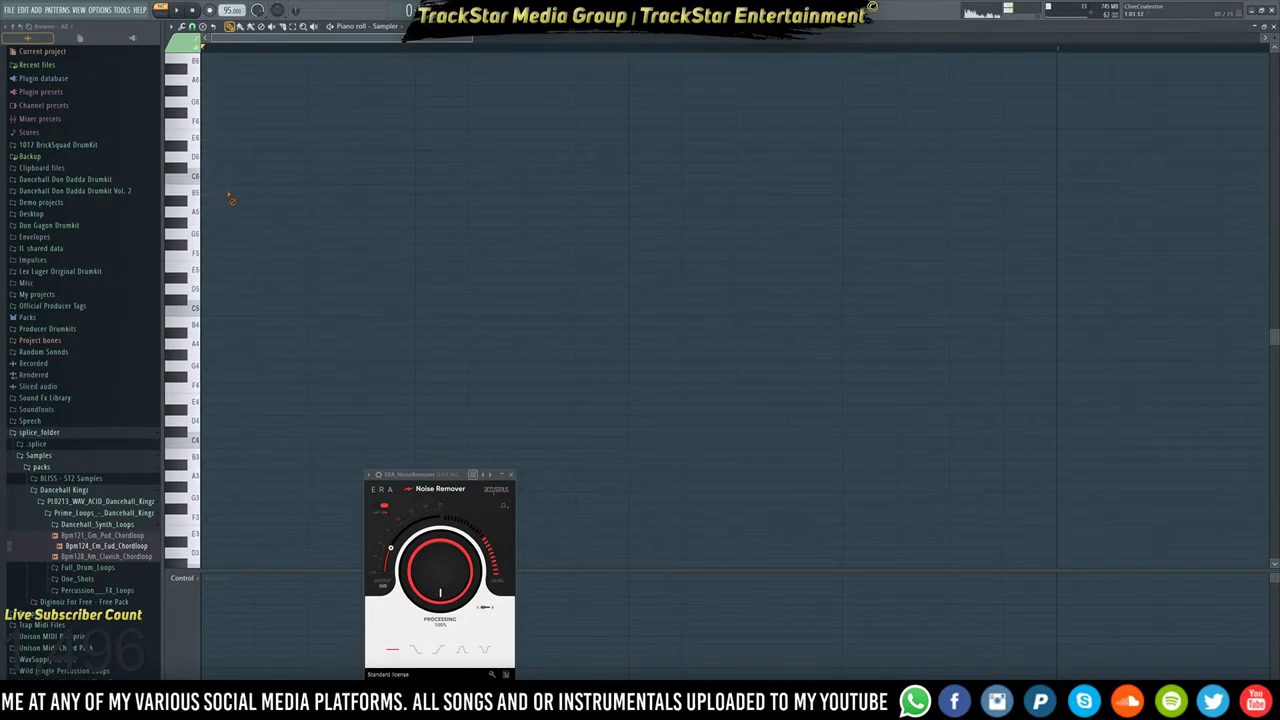
Stamp an A# Major scale at the very start of the Sampler's piano roll, rooted on A#5.
click(203, 26)
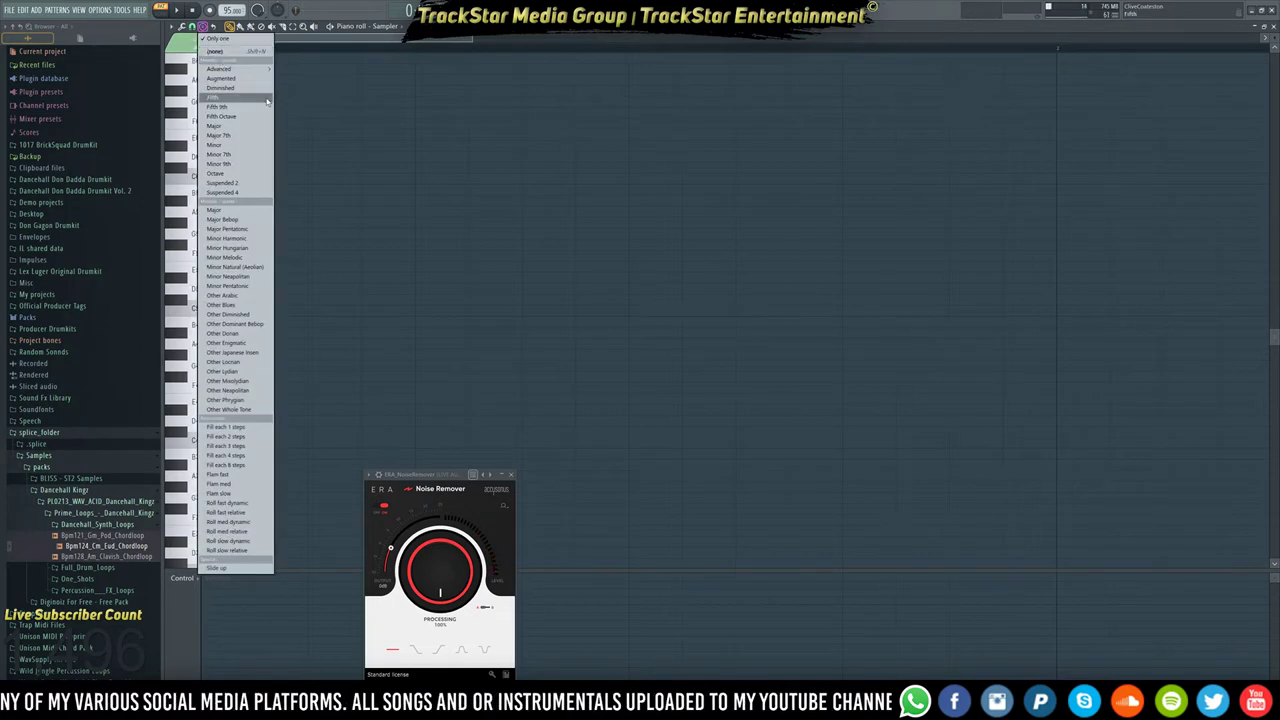
click(240, 214)
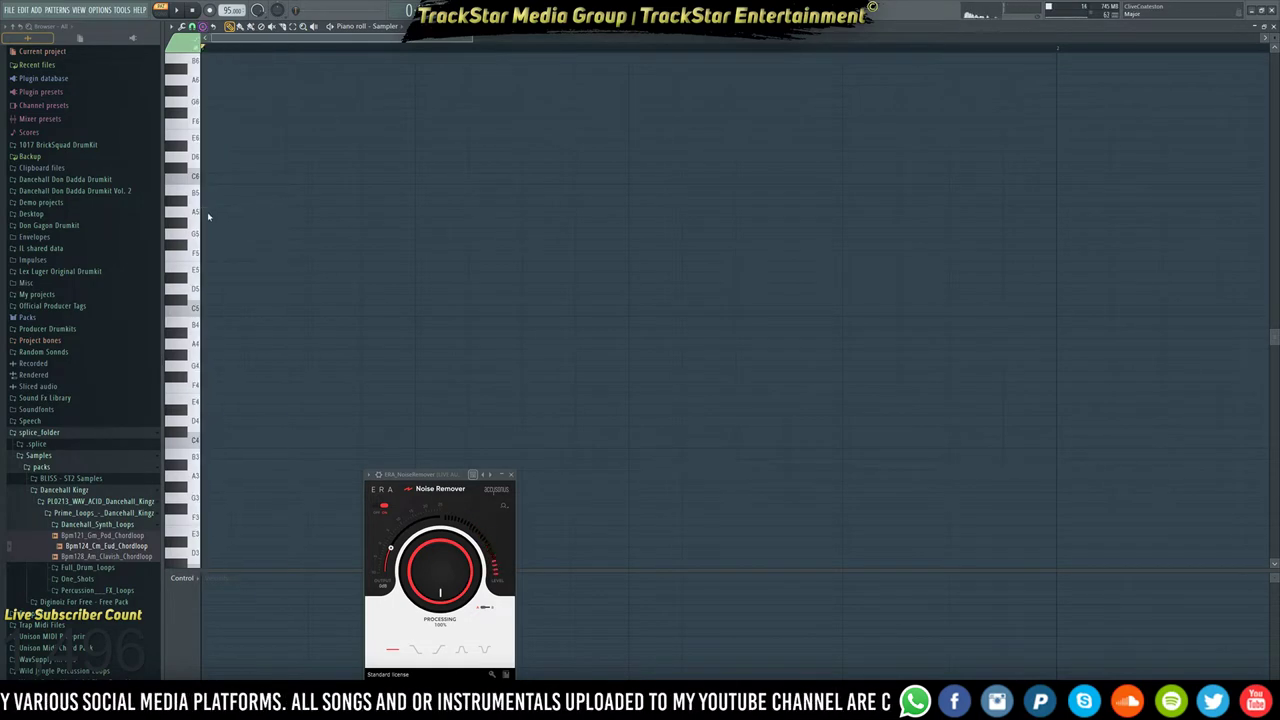
click(206, 207)
scroll(215, 206, up, 3)
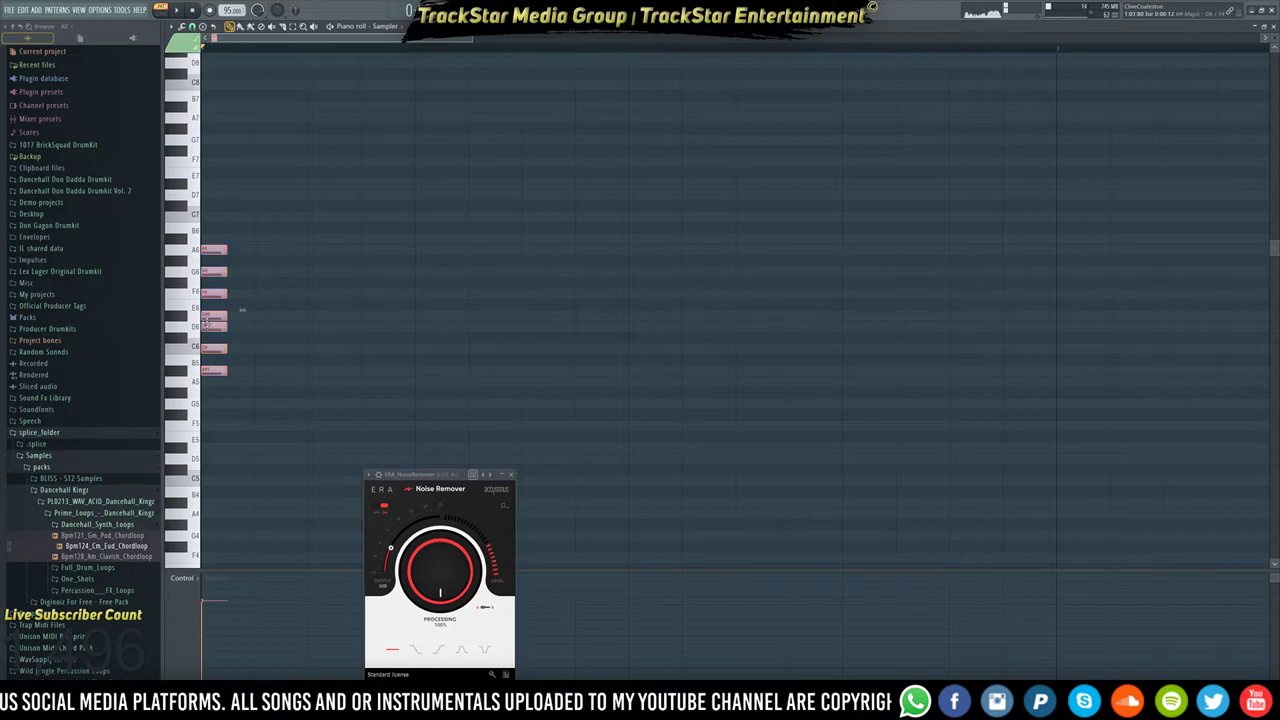
Duplicate the A# major scale one octave down and two octaves up, and deselect the notes.
drag(217, 370, 202, 238)
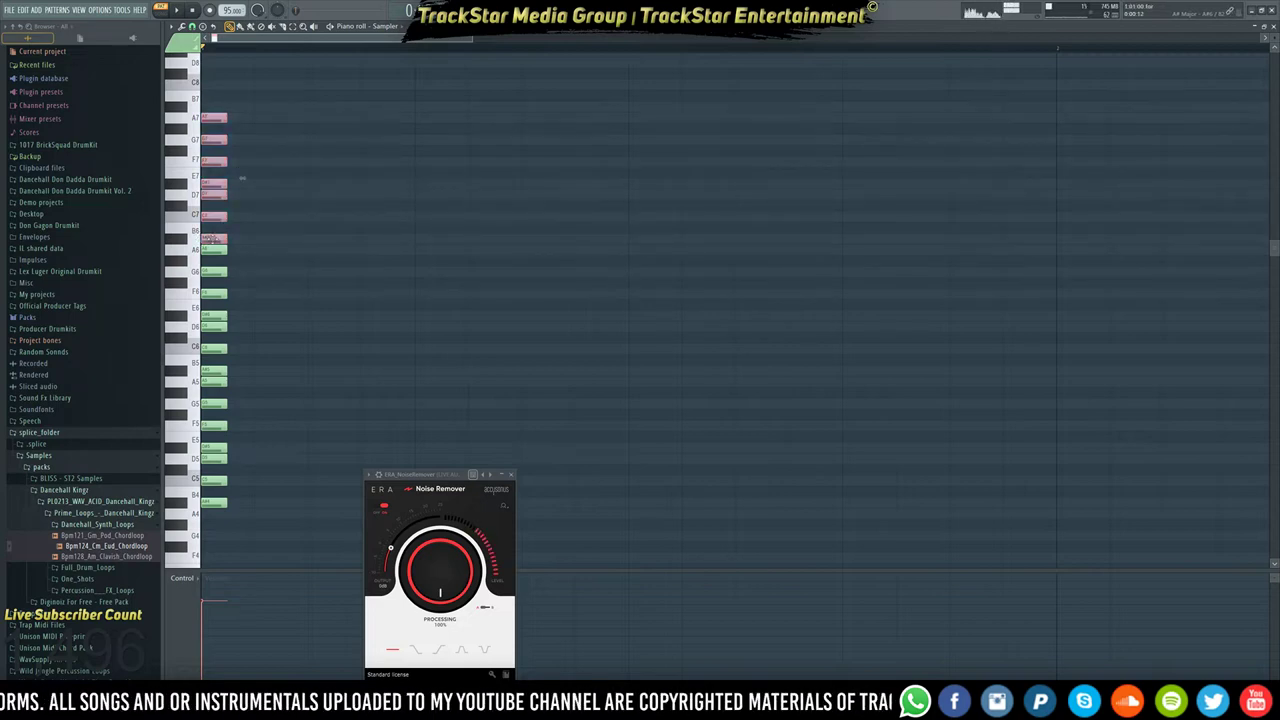
drag(241, 178, 227, 112)
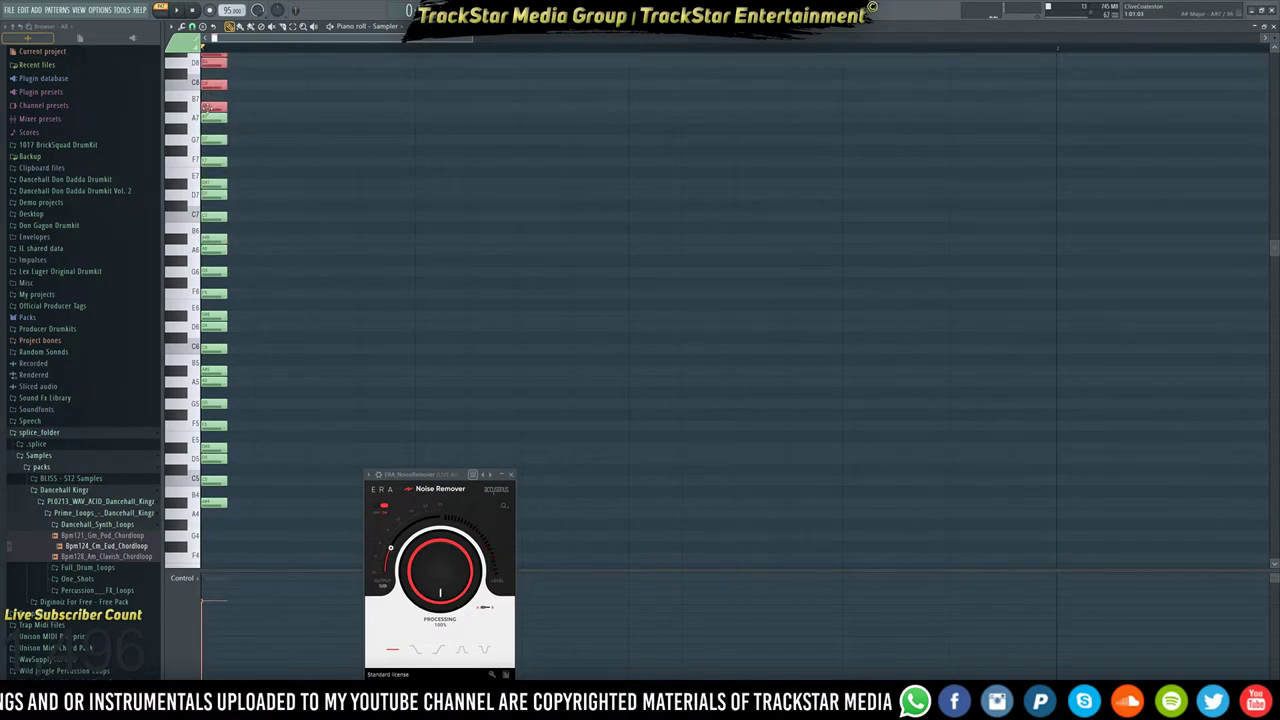
ctrl+click(257, 135)
Return to the playlist with the channel rack shown, and collapse the browser folders to open only Desktop.
key(F6)
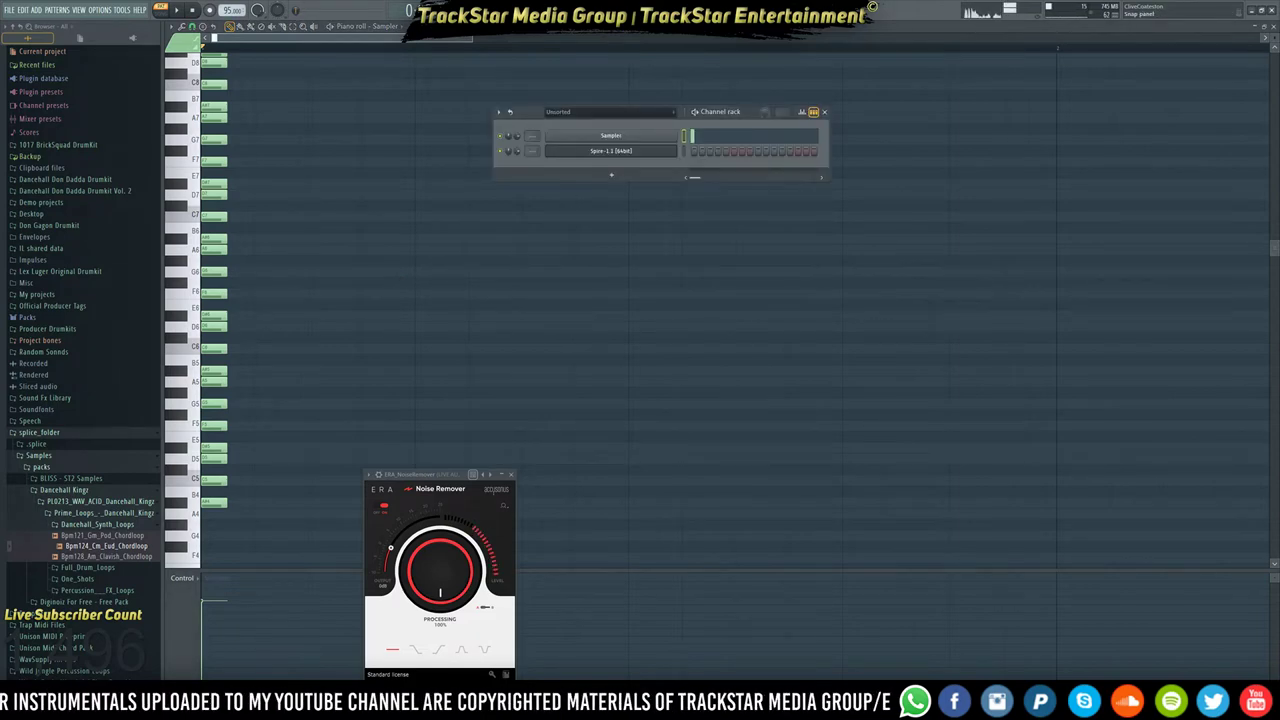
key(F5)
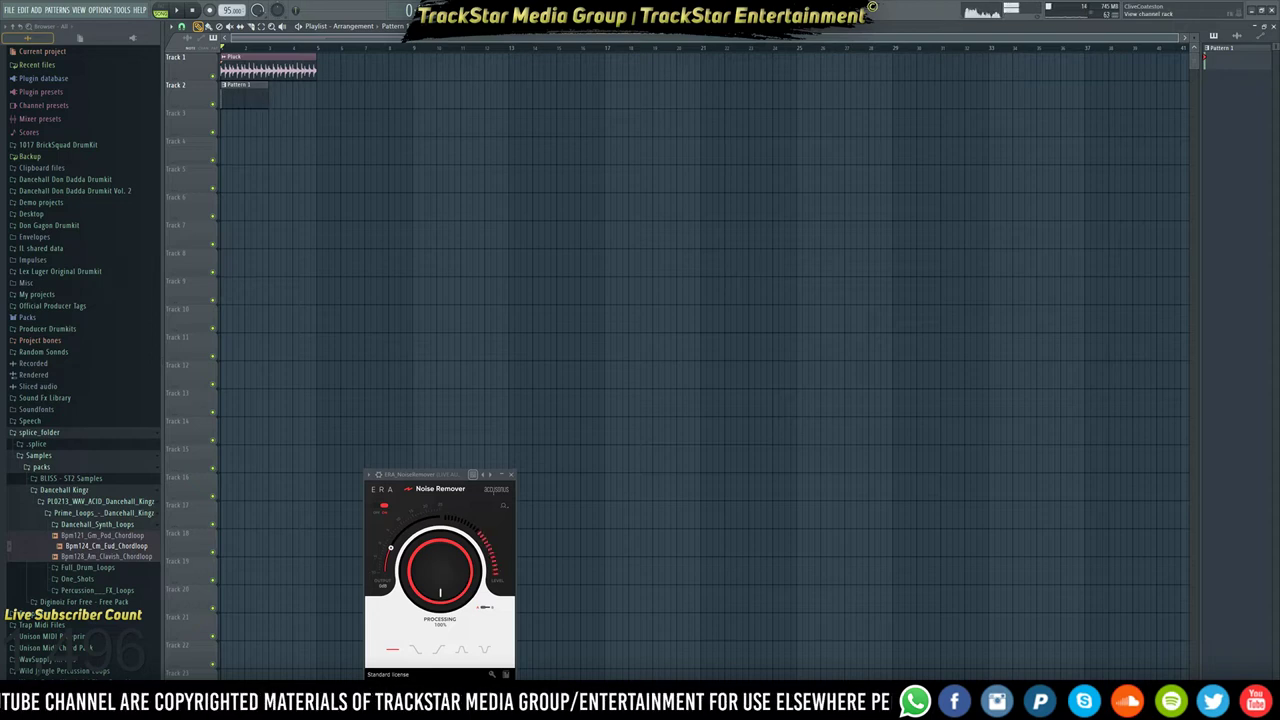
click(672, 11)
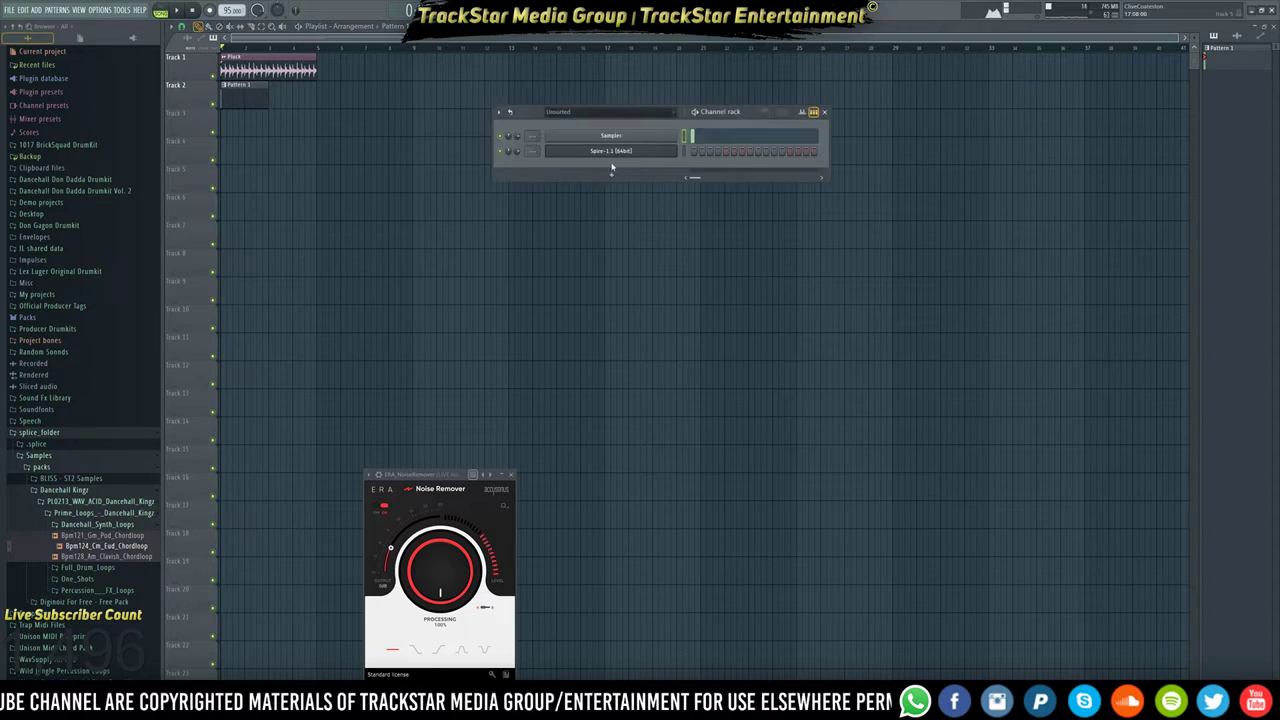
click(18, 28)
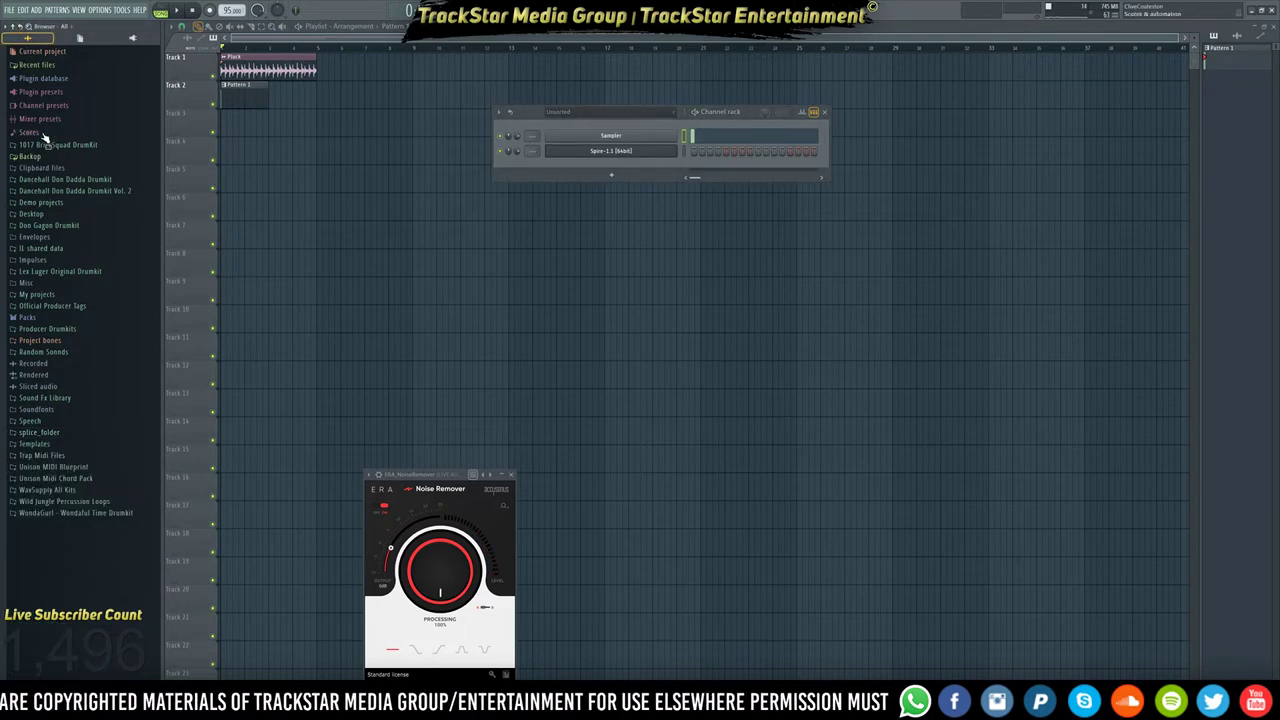
click(32, 213)
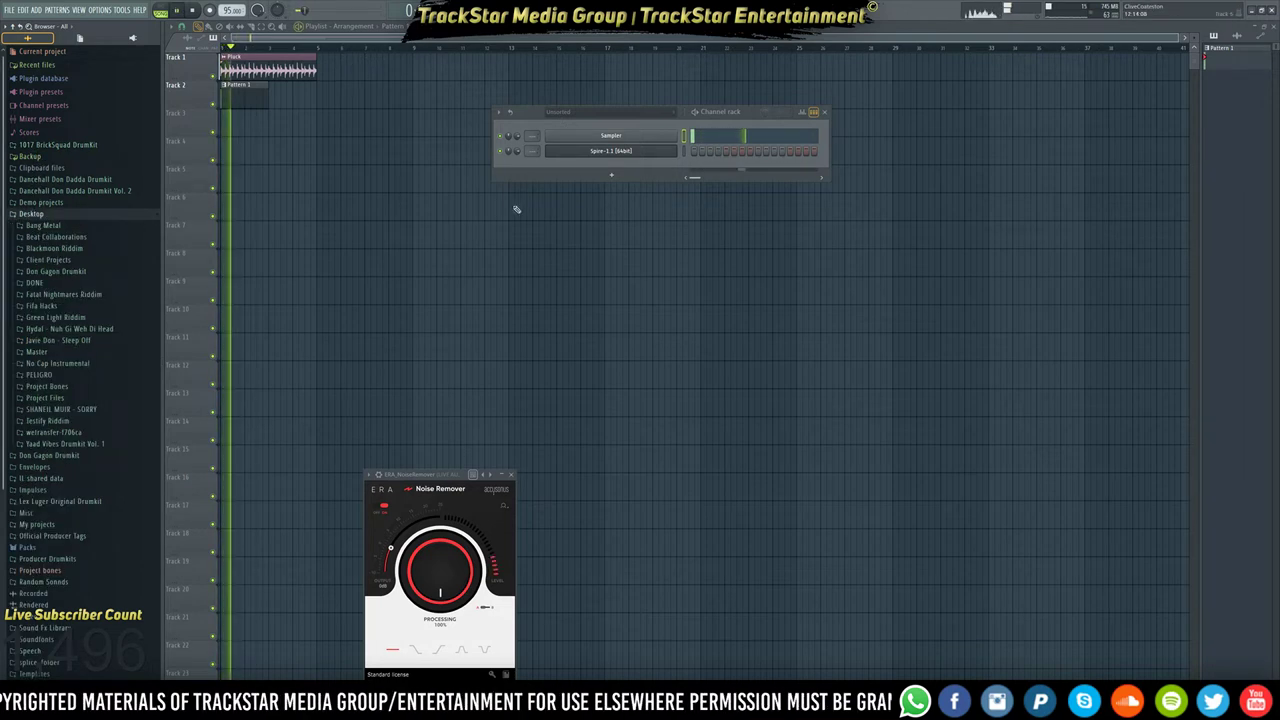
Open the Pluck clip's channel settings and start playback of the song.
double_click(245, 58)
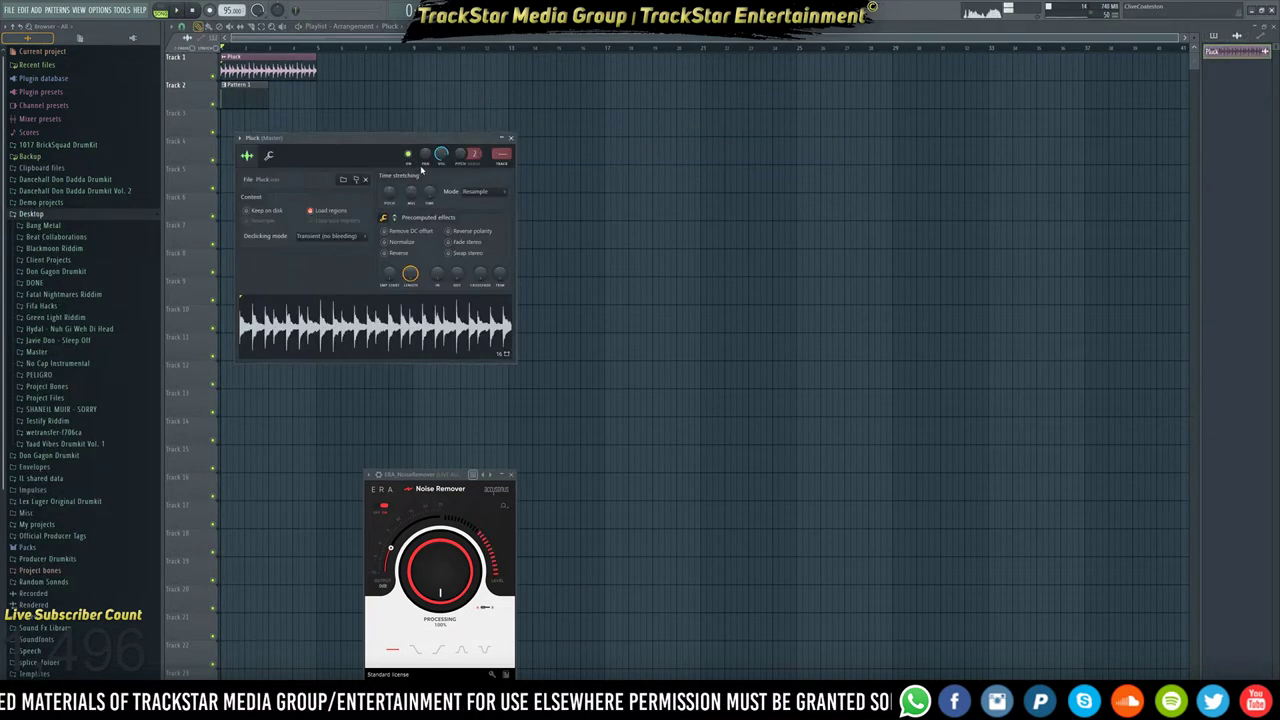
key(space)
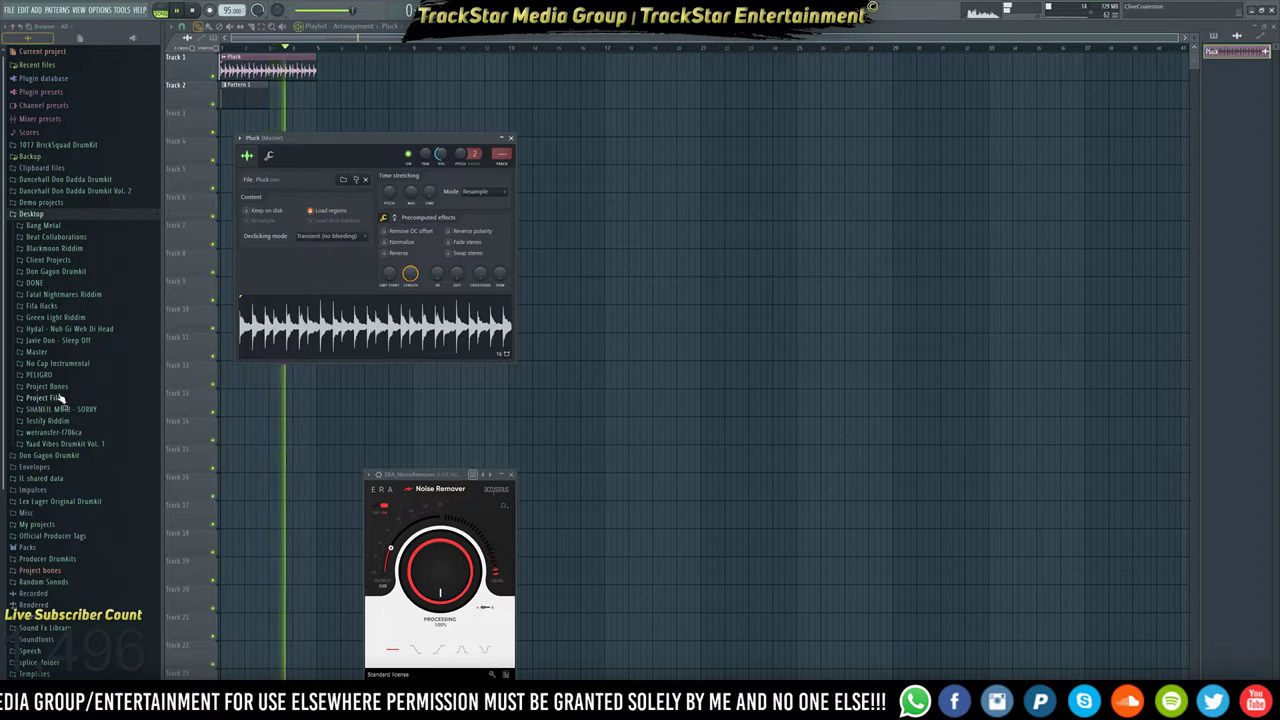
Audition snare samples in the Snare's folder of Yaad Vibes Drumkit Vol. 1 while the loop plays.
click(65, 443)
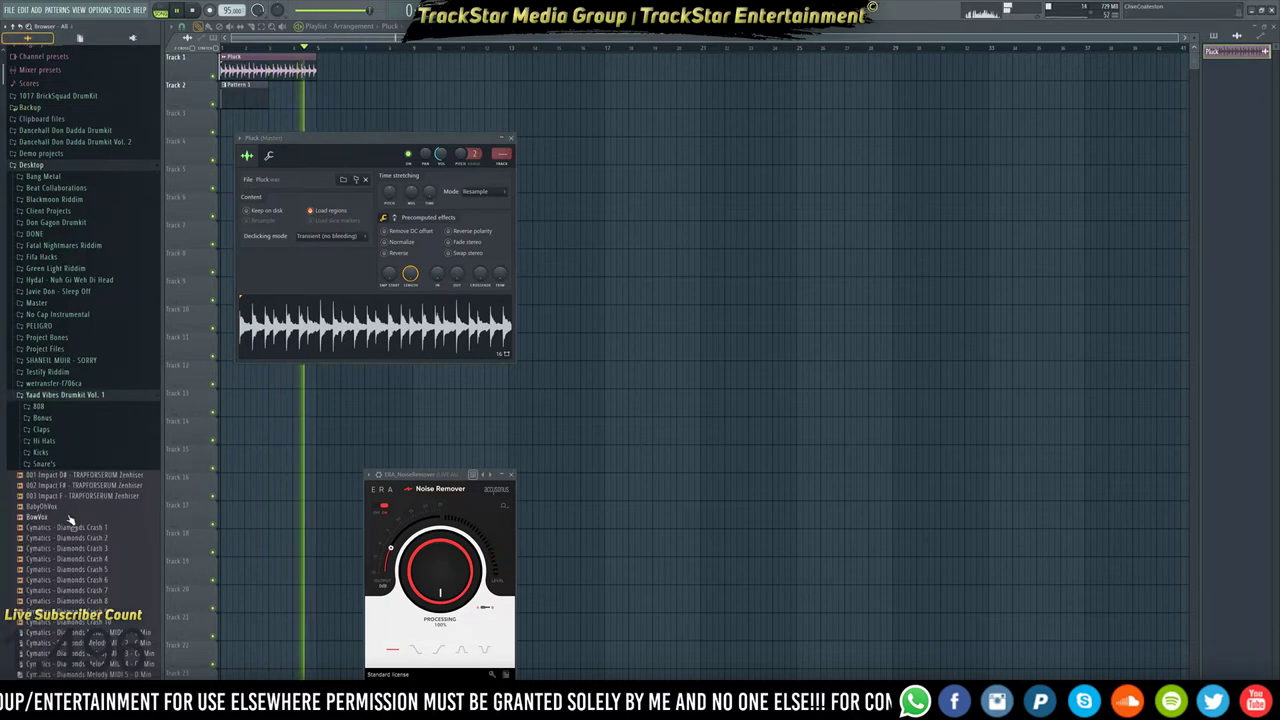
click(45, 464)
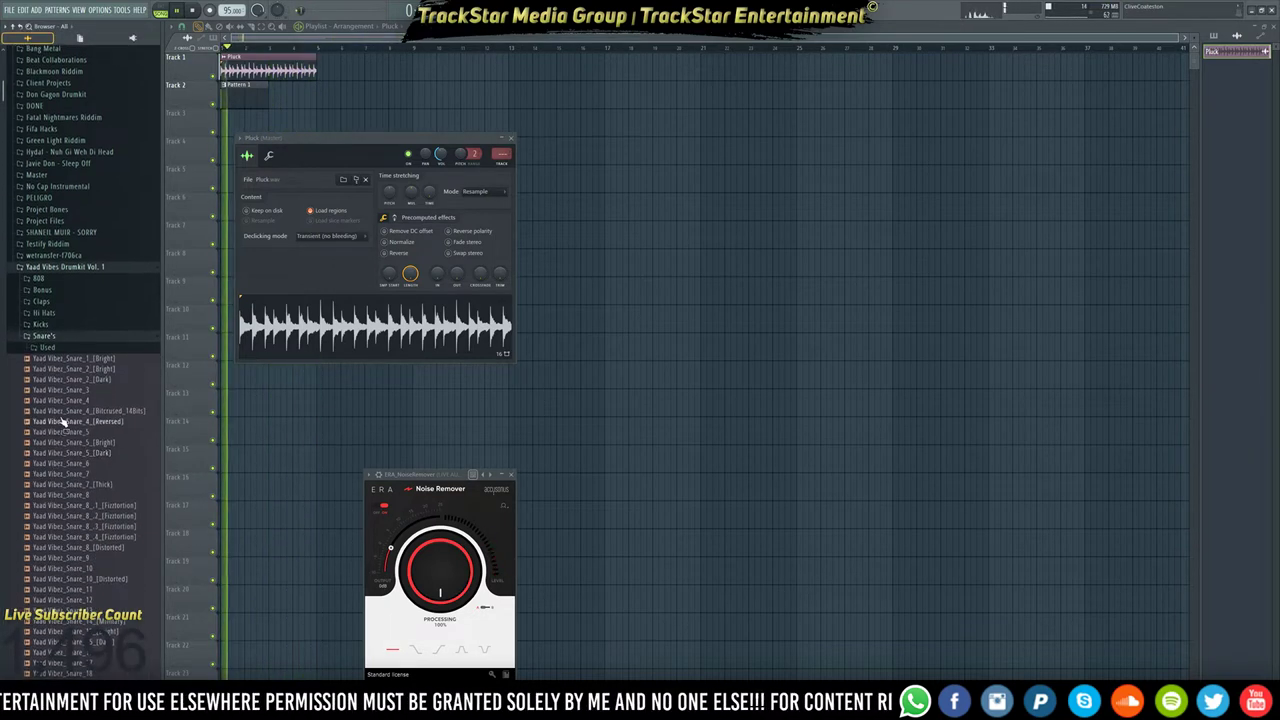
drag(65, 431, 70, 440)
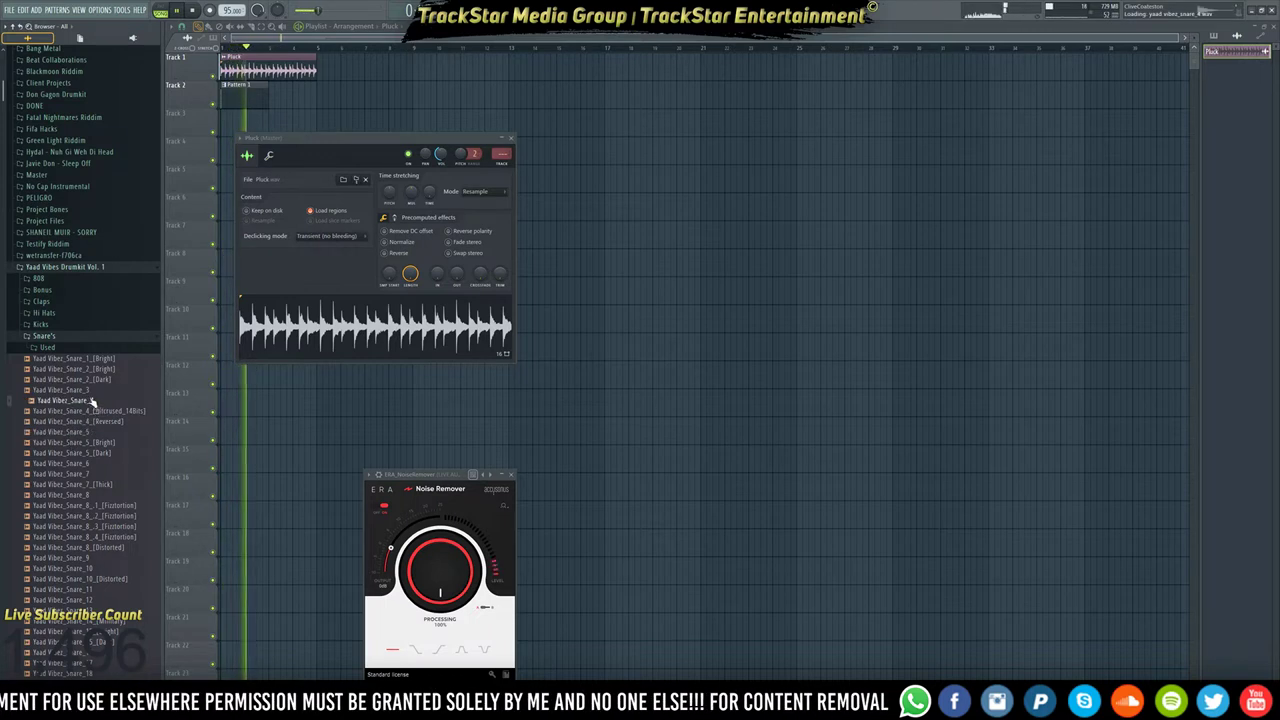
click(80, 390)
click(78, 463)
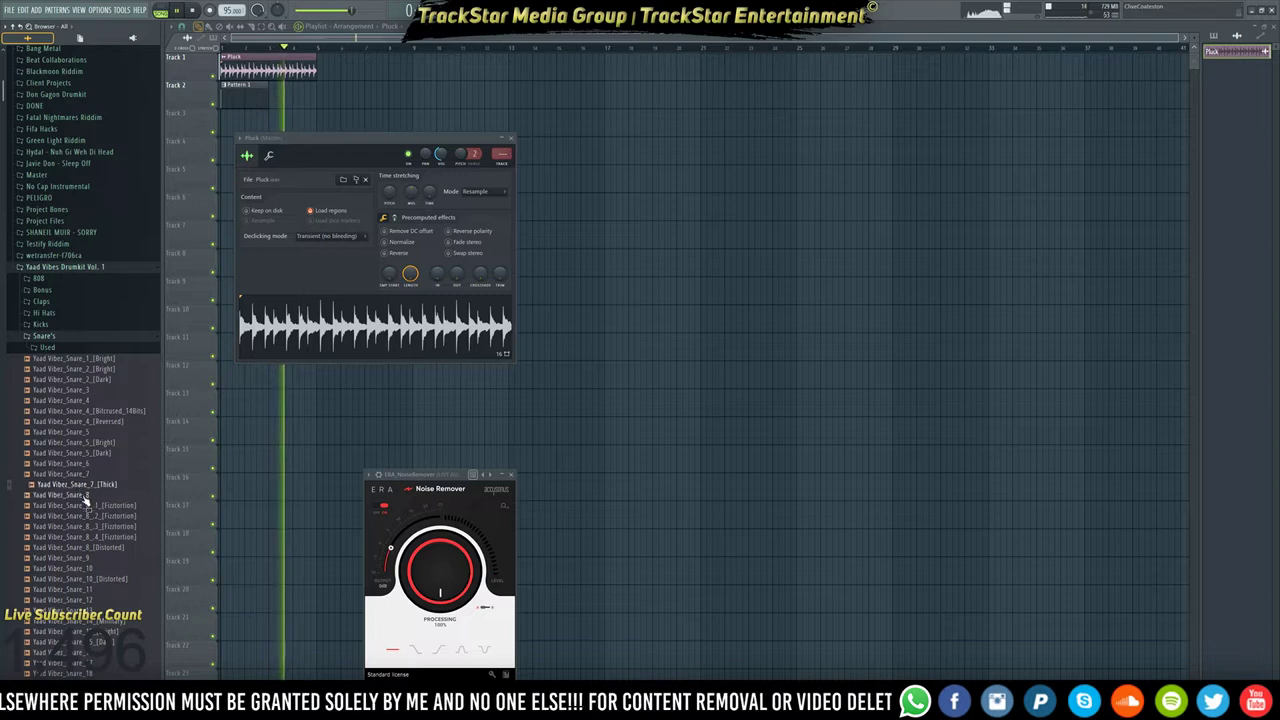
click(88, 506)
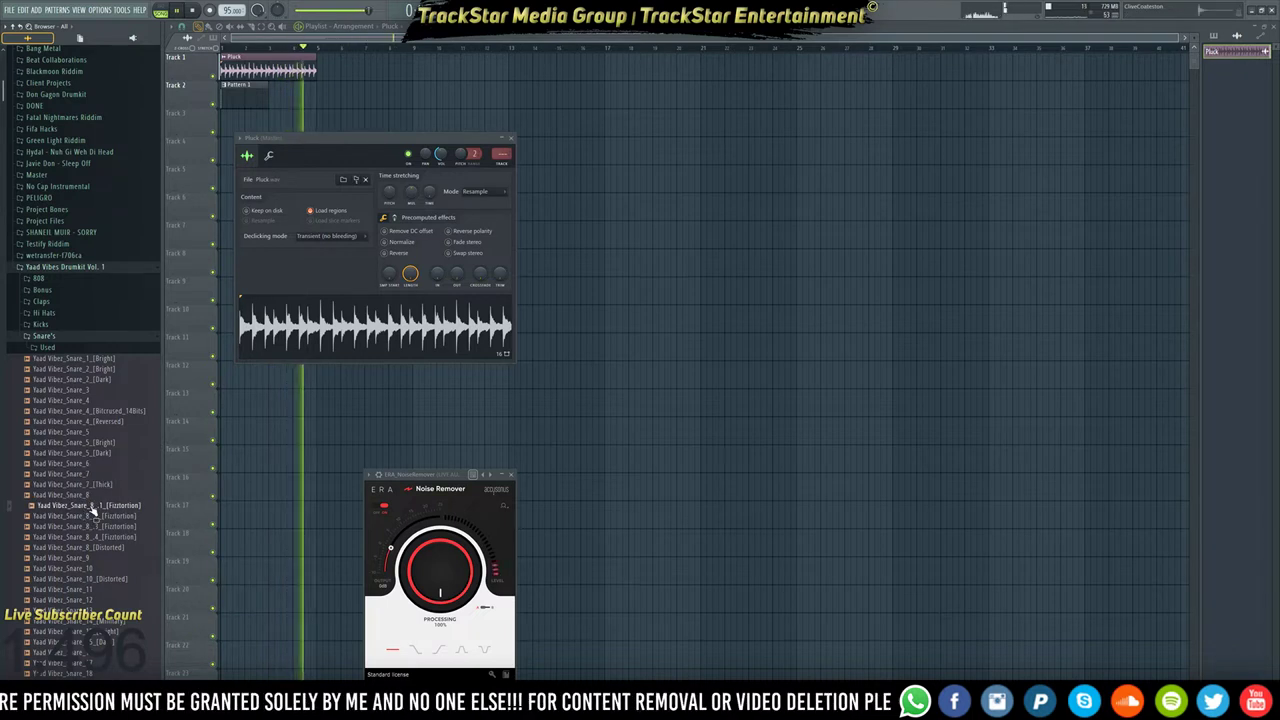
Load Yaad Vibez_Snare_8_.1_[Fiztortion] into a new channel, show the channel rack and trim the snare sample.
right_click(92, 508)
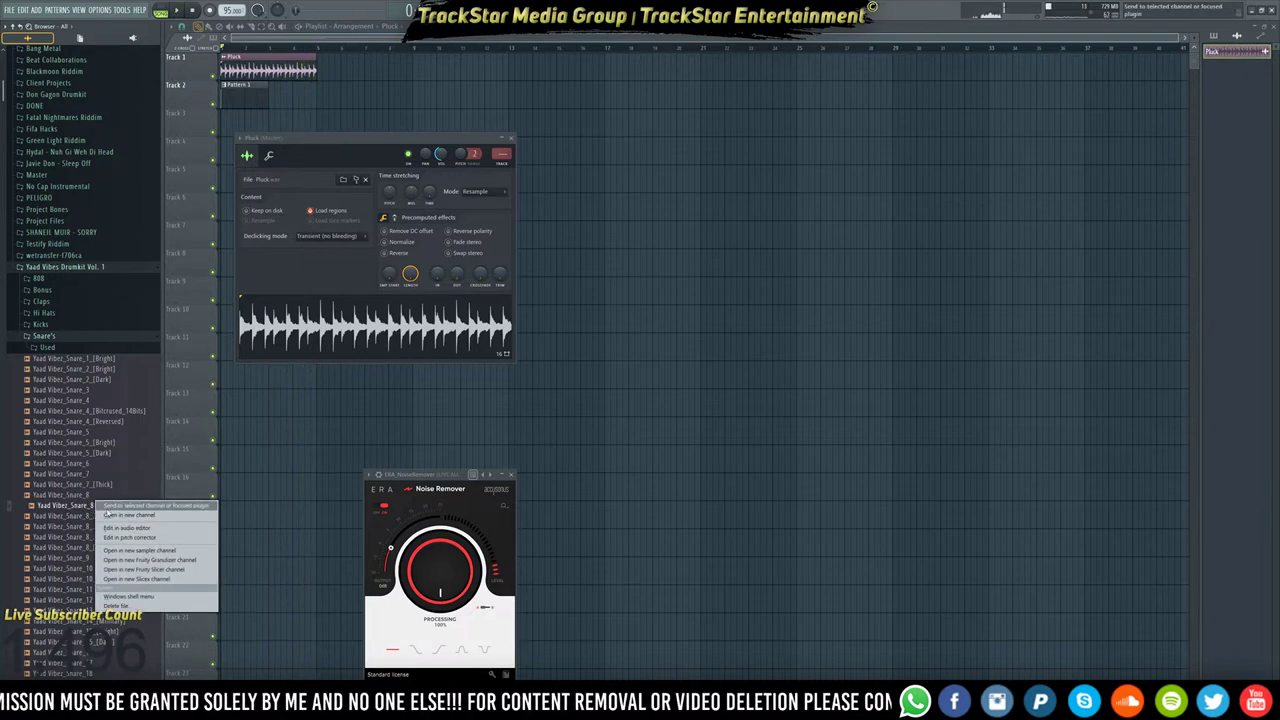
click(120, 518)
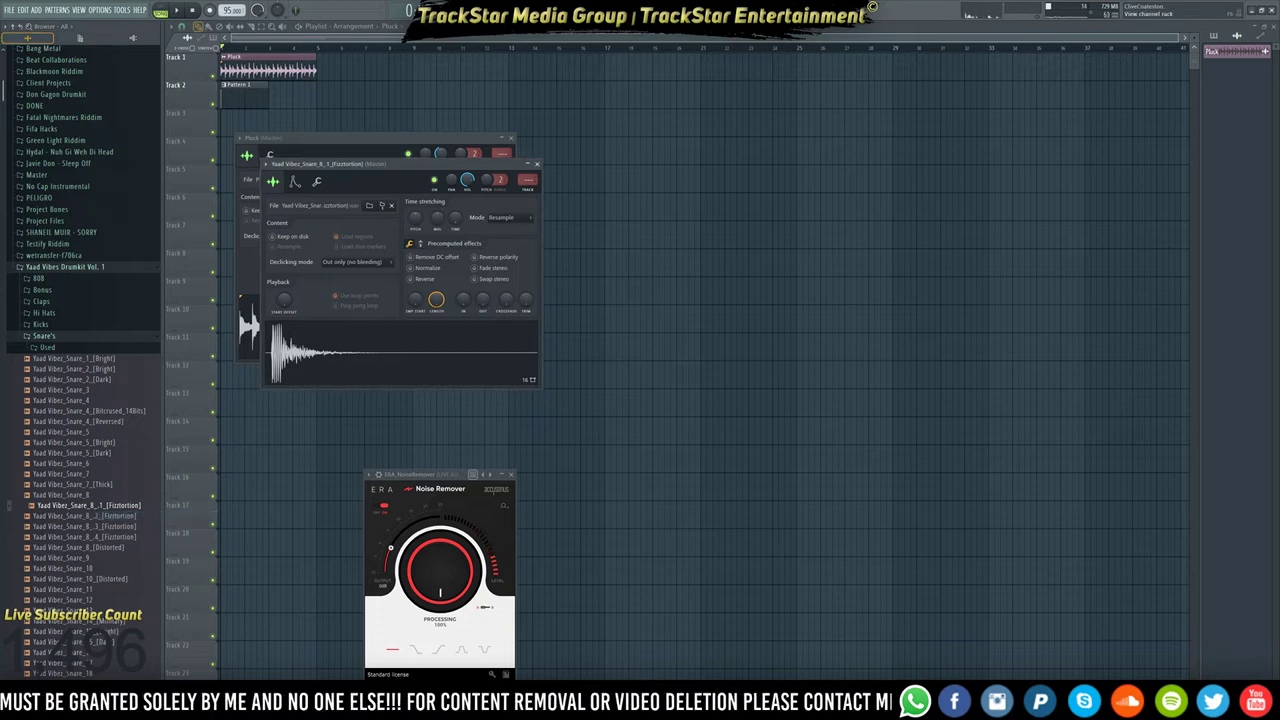
click(620, 11)
drag(530, 310, 523, 295)
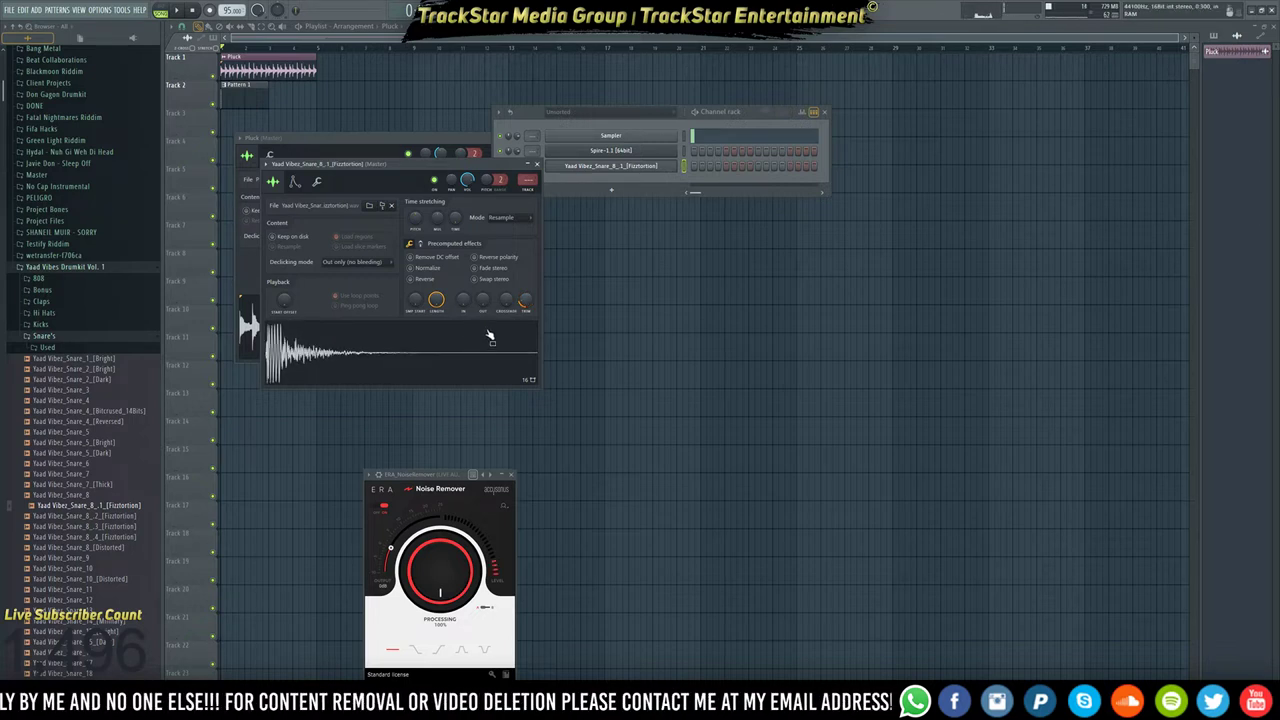
Widen the channel rack to 32 steps and program the snare on steps 4, 7, 12, 15, 20, 23, 28 and 31.
key(space)
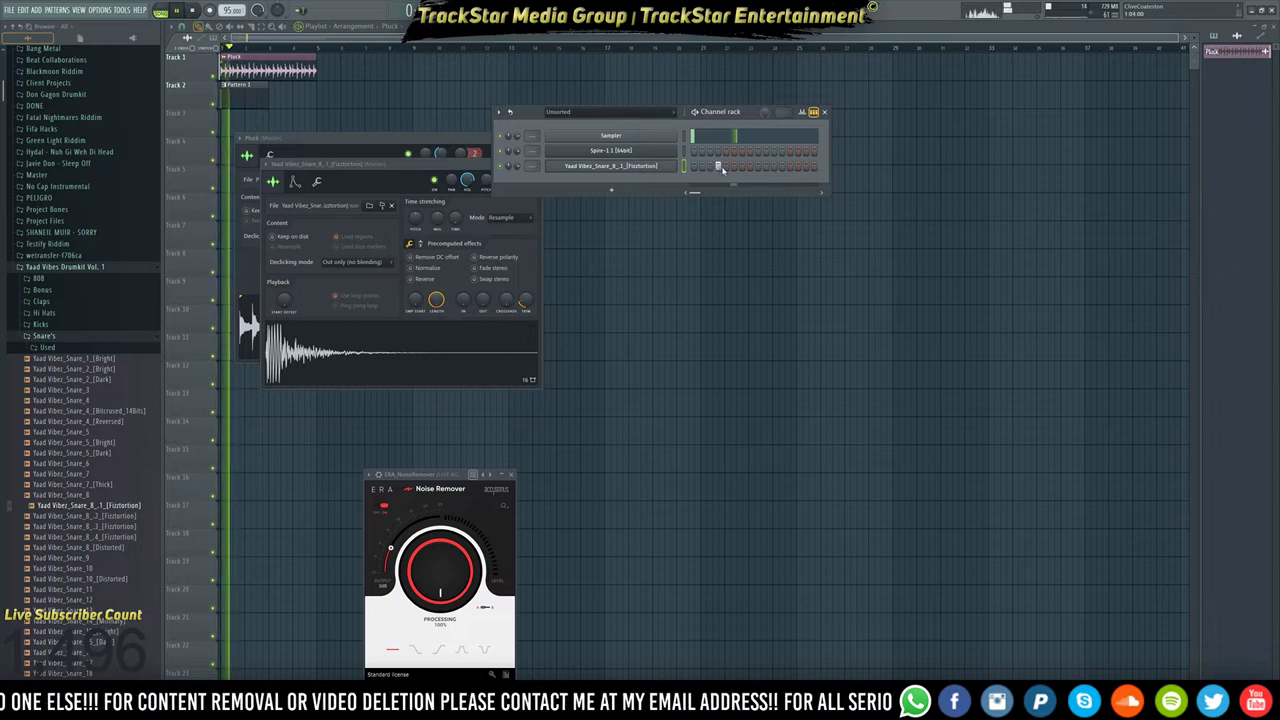
click(744, 170)
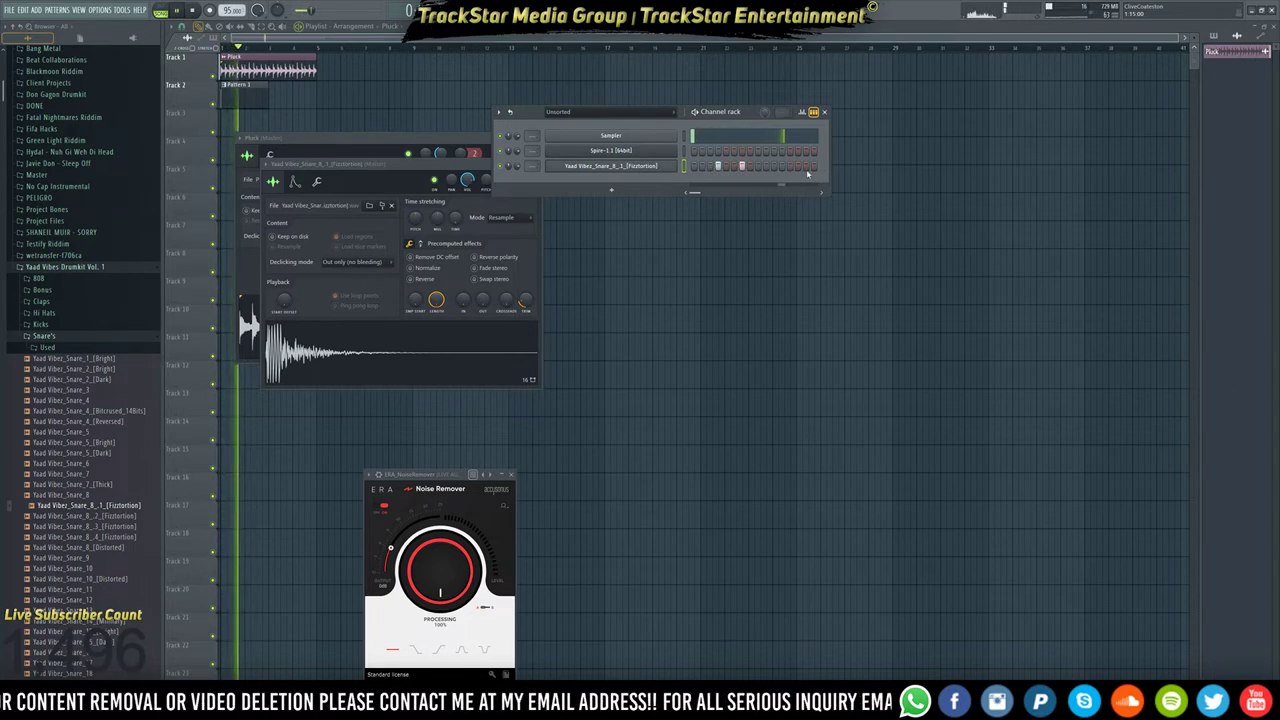
drag(830, 165, 970, 174)
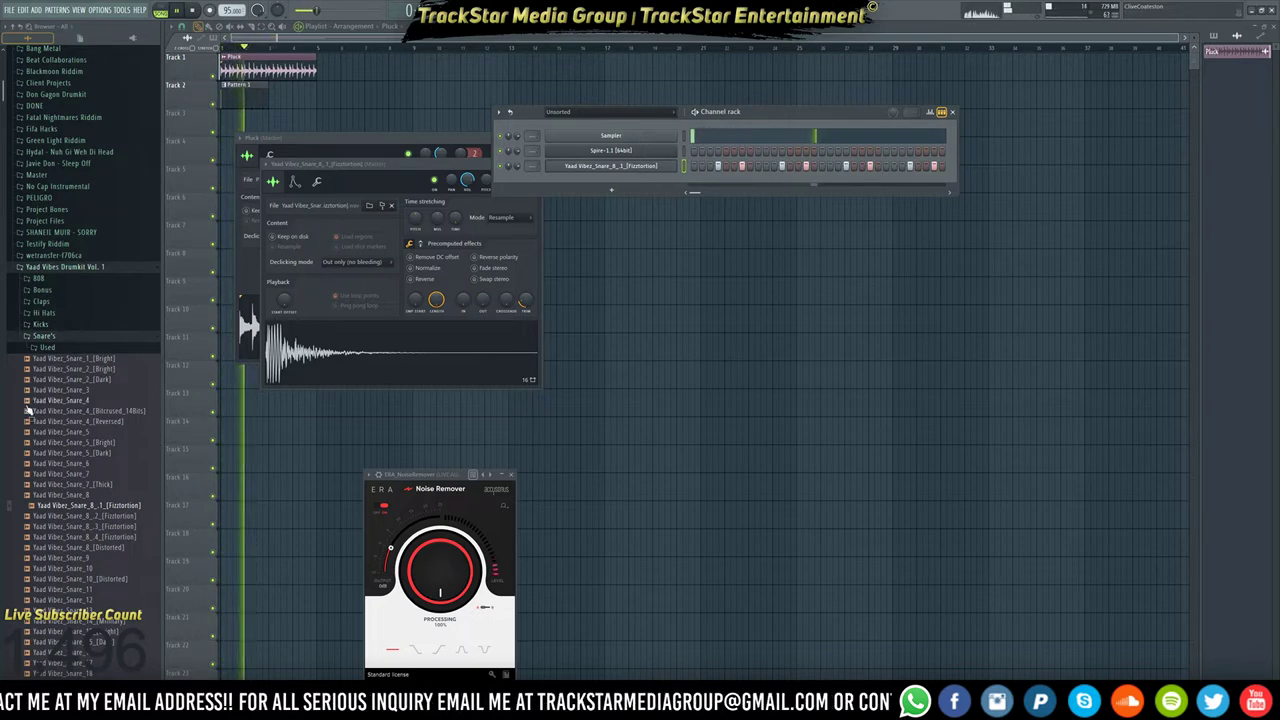
Load Yaad Vibez_Clap_4_[Mono] from the kit's Claps folder into a new channel and place it on steps 12 and 28.
click(45, 337)
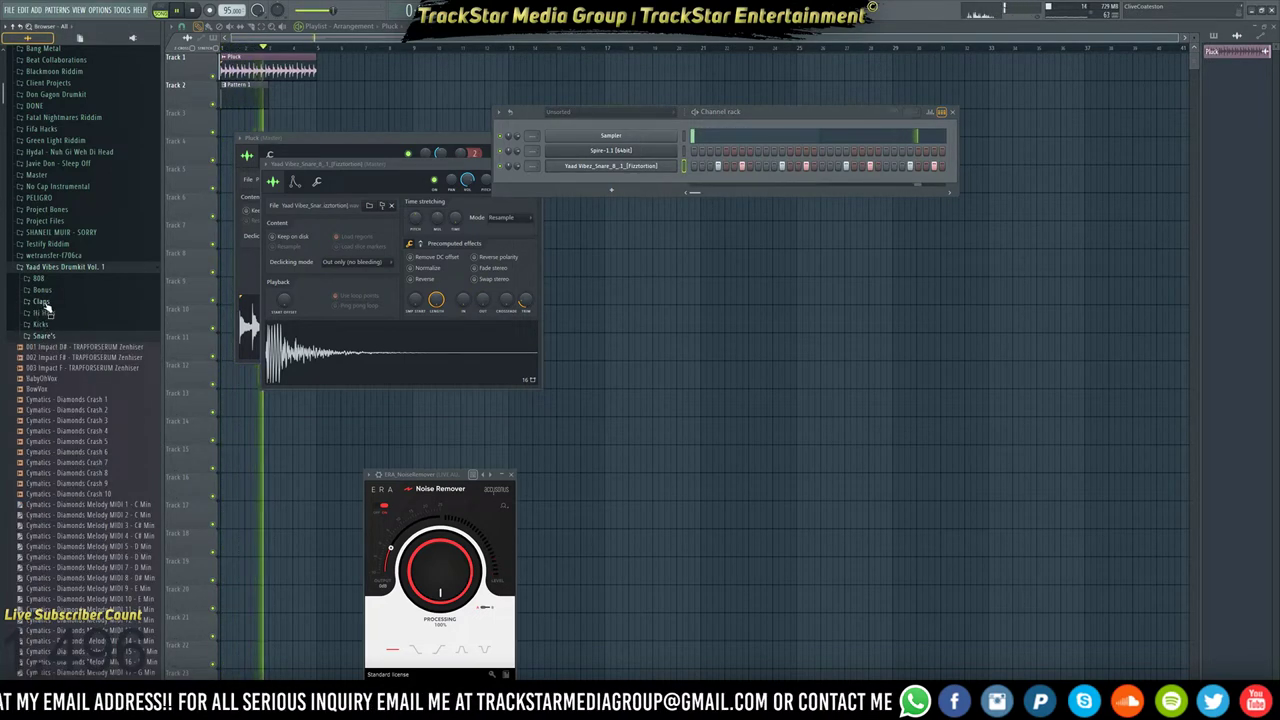
click(40, 301)
click(66, 333)
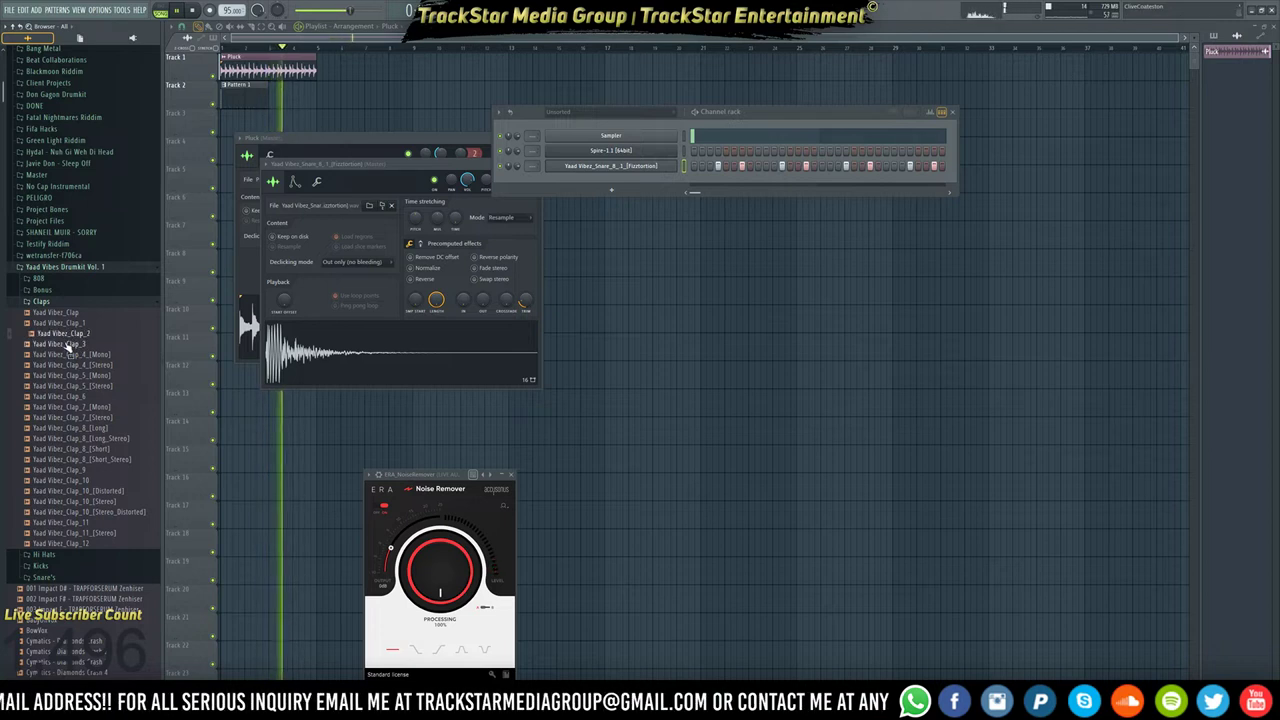
click(80, 355)
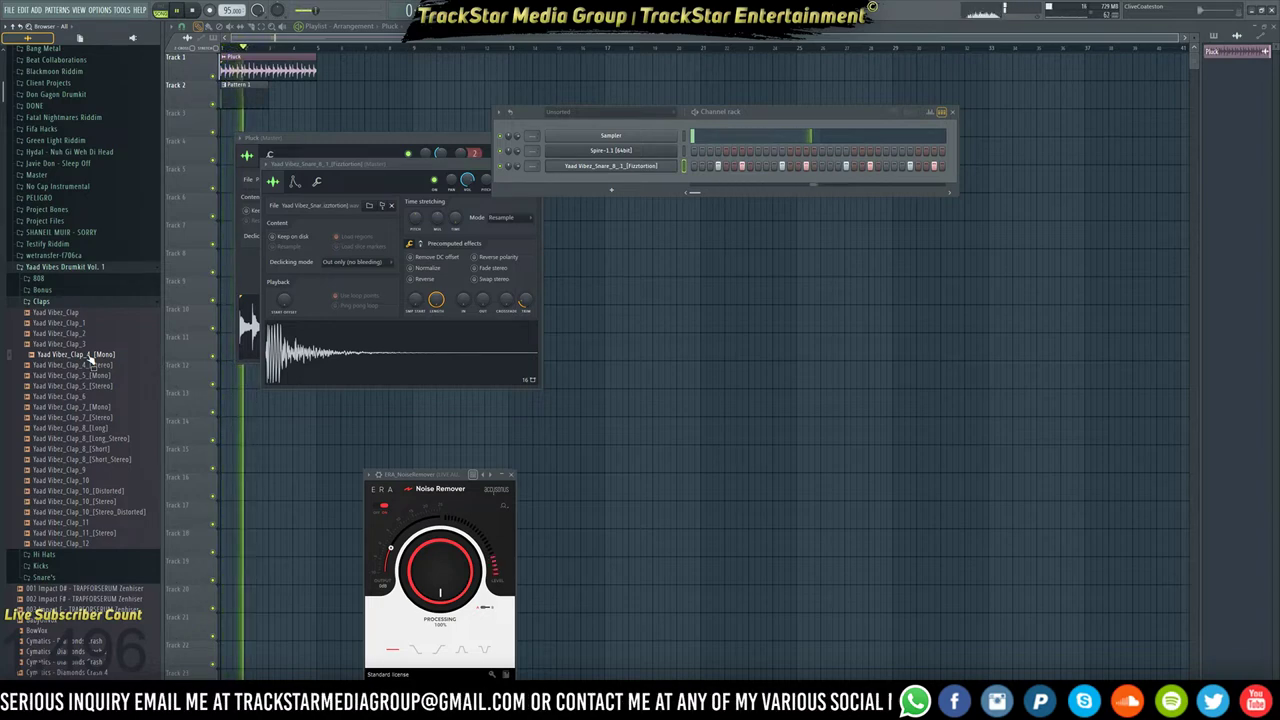
right_click(90, 356)
click(132, 365)
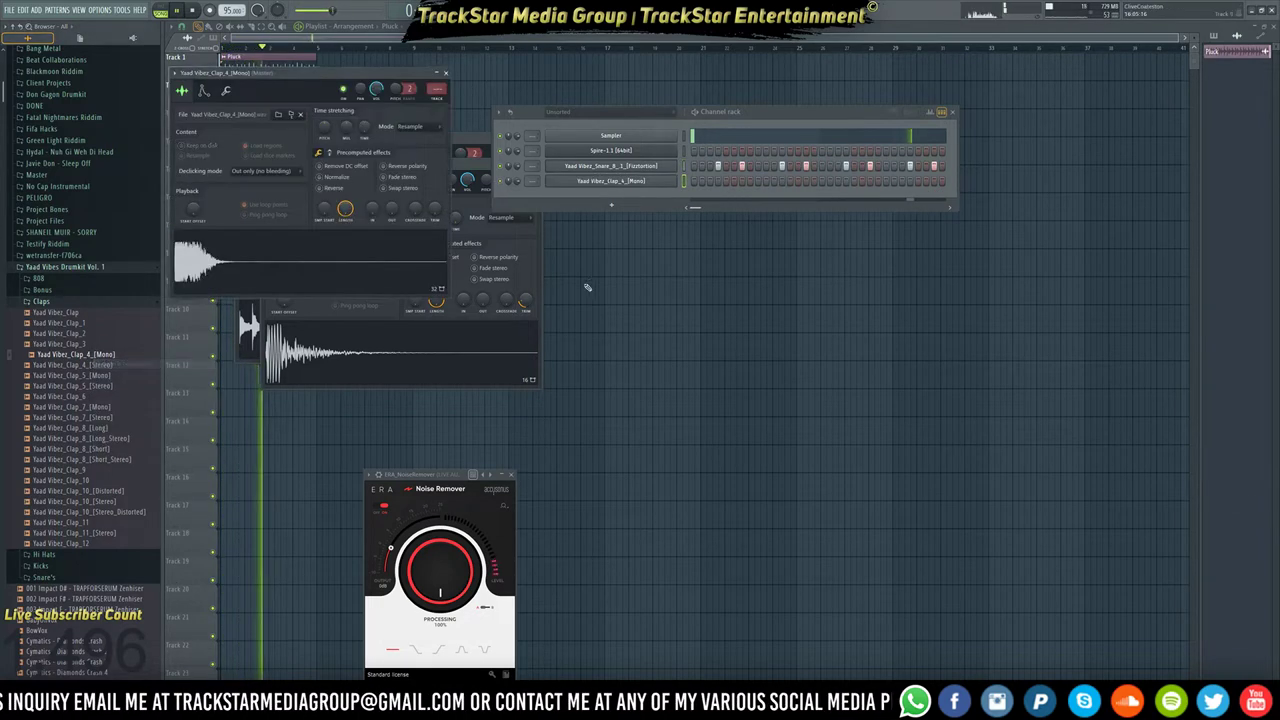
click(789, 182)
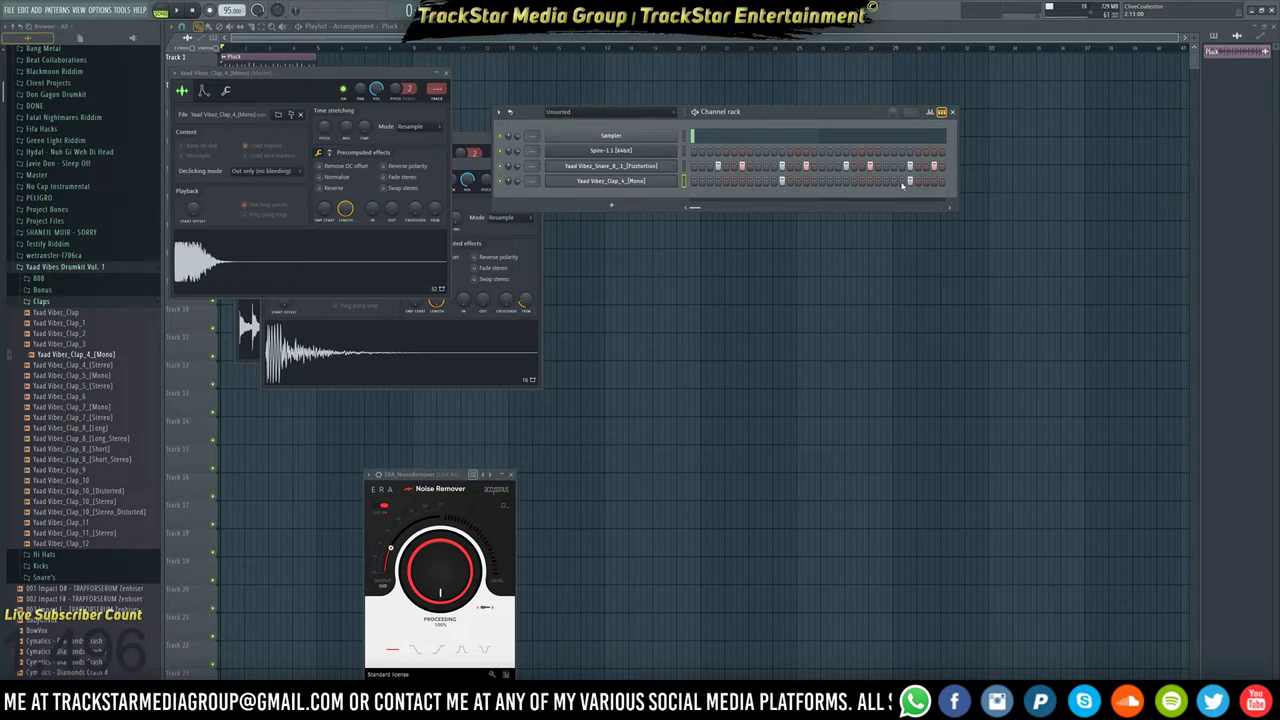
Load Yaad Vibez_Open_Hat_2_[Stereo] from the kit's open Hi Hats folder into a new channel and place it on steps 3 and 19.
click(94, 461)
click(42, 301)
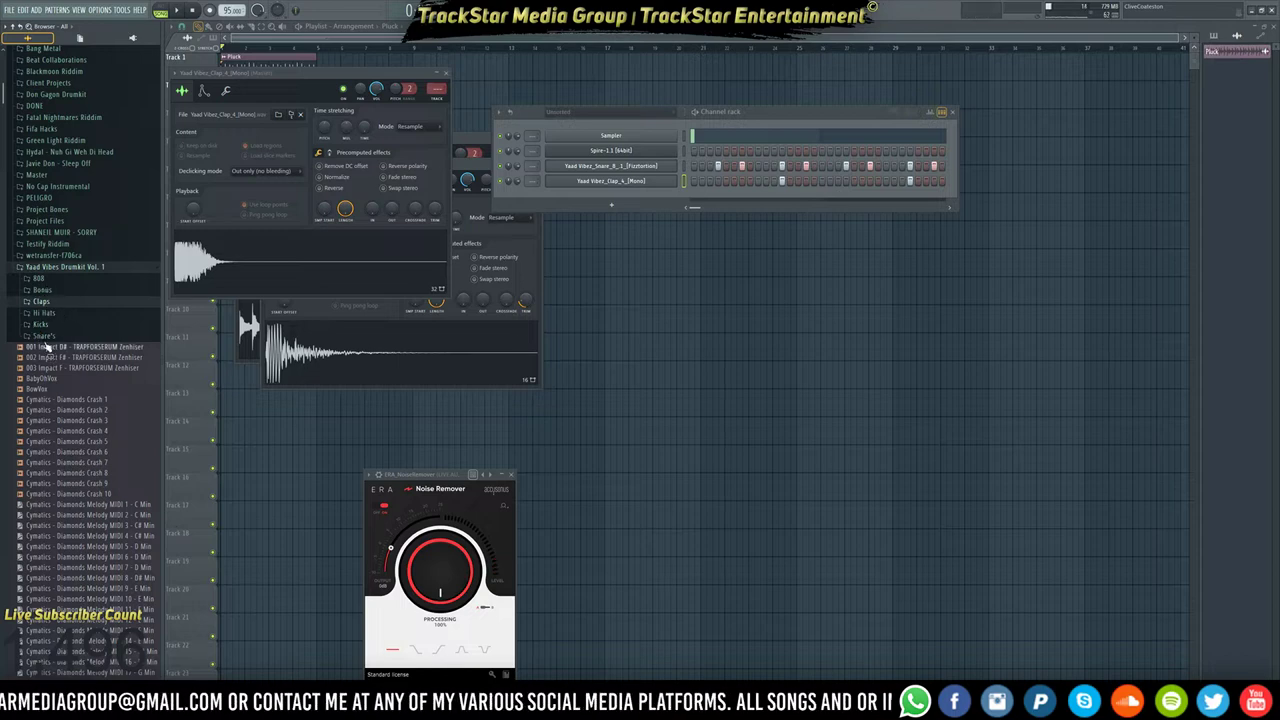
click(44, 313)
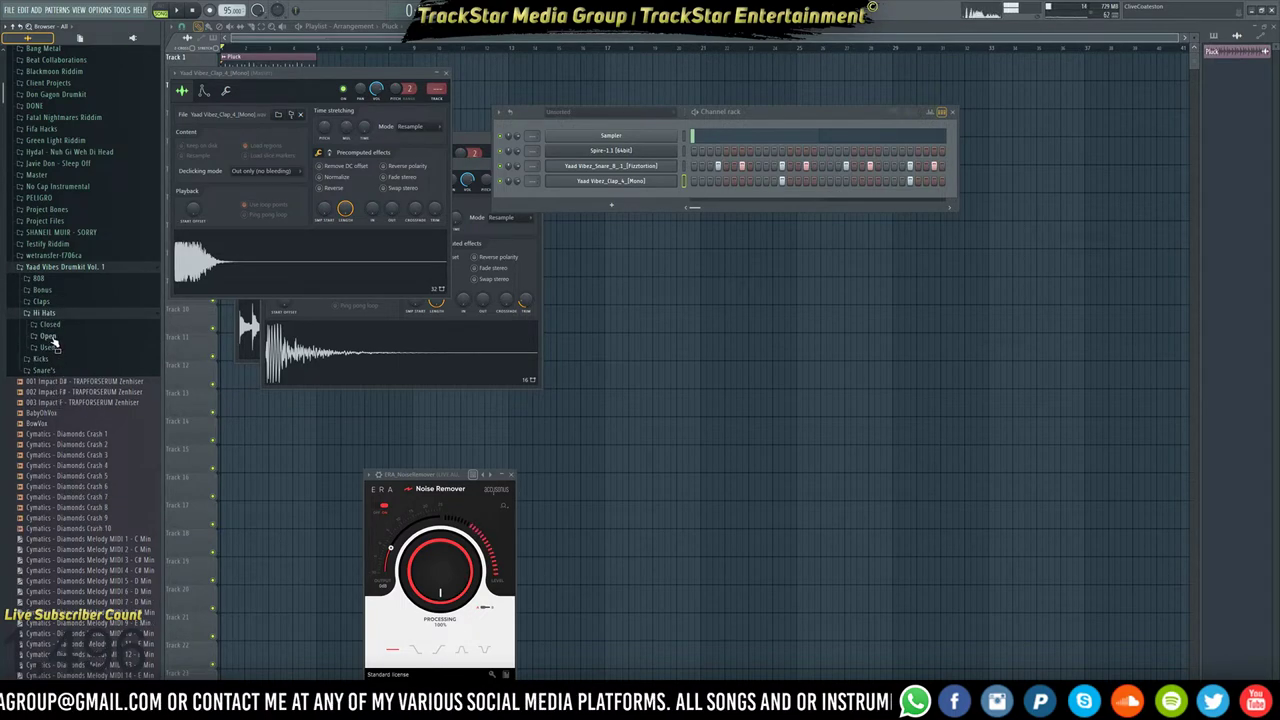
click(48, 336)
right_click(110, 378)
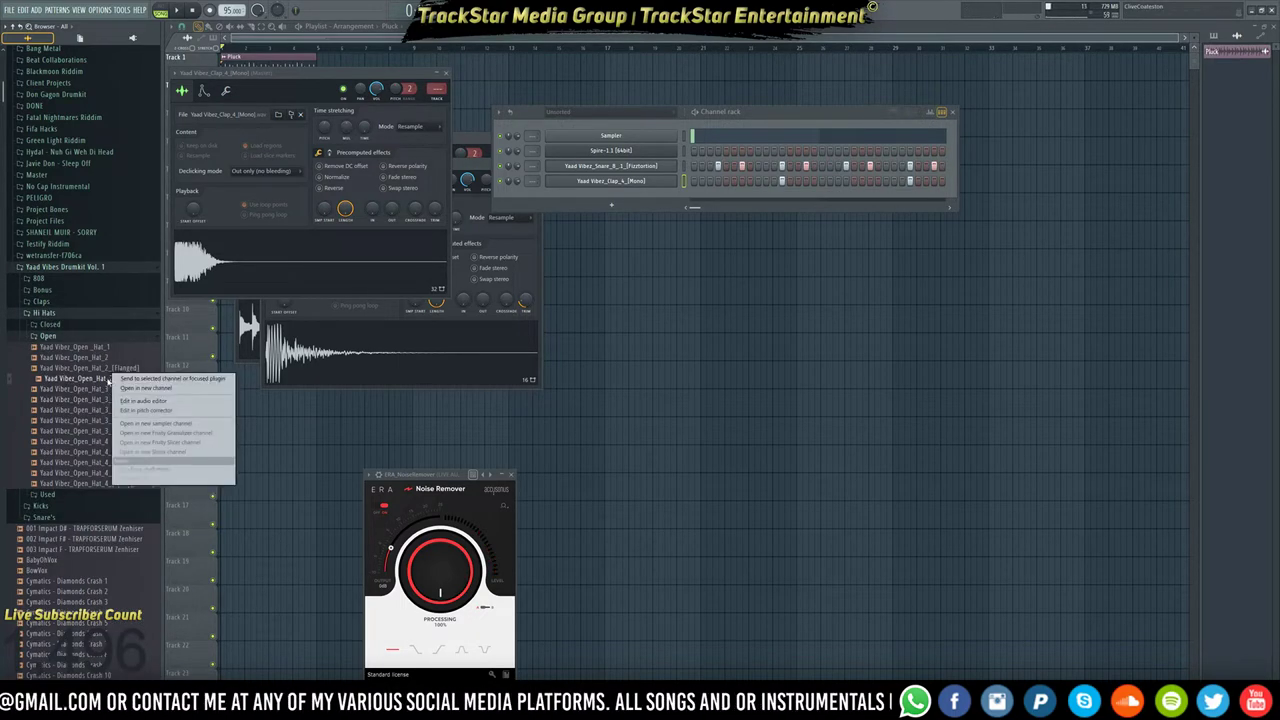
click(150, 388)
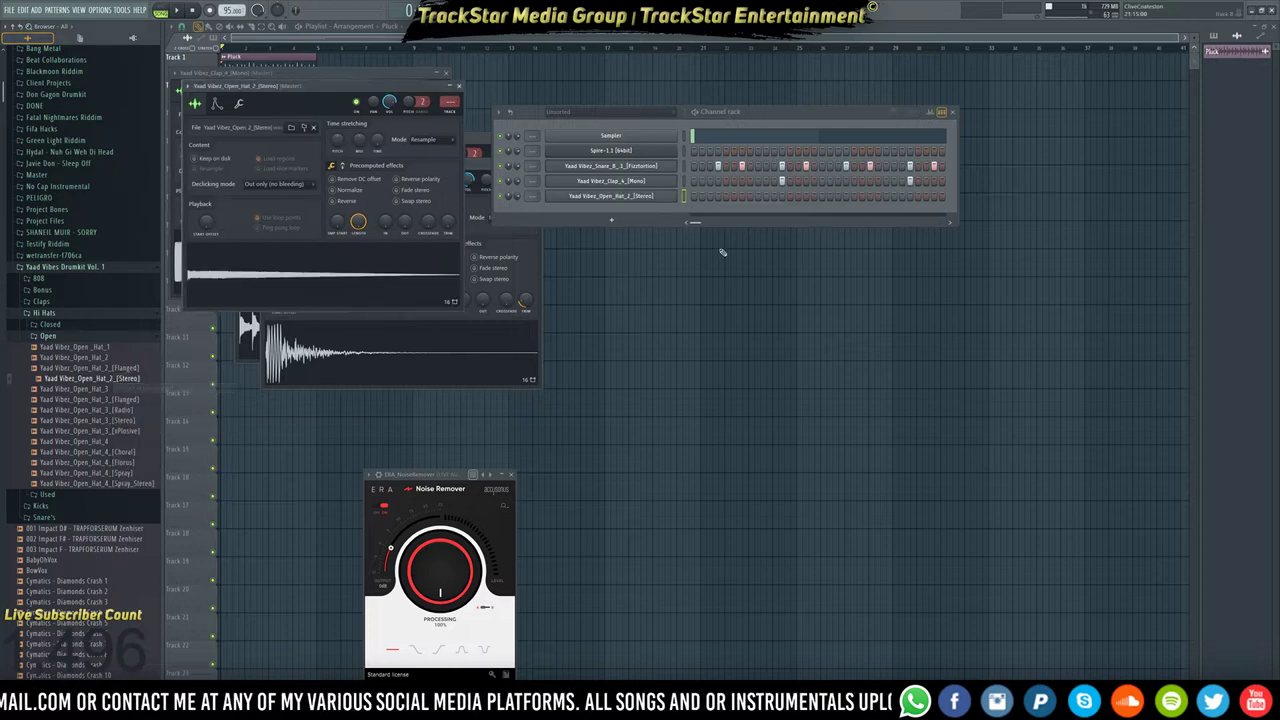
click(710, 196)
key(space)
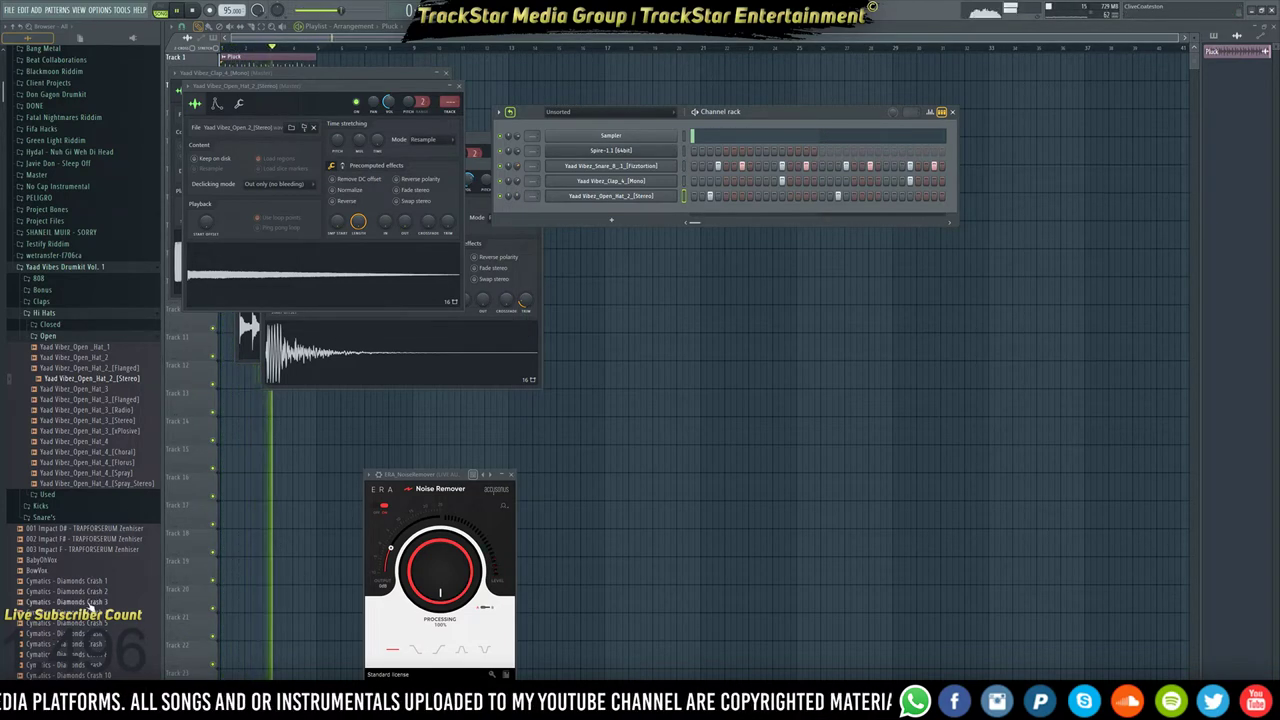
Audition the closed hi-hats, load Yaad Vibez_Closed_Hi_Hat_17_[Luger] into a new channel and trim the sample.
click(49, 325)
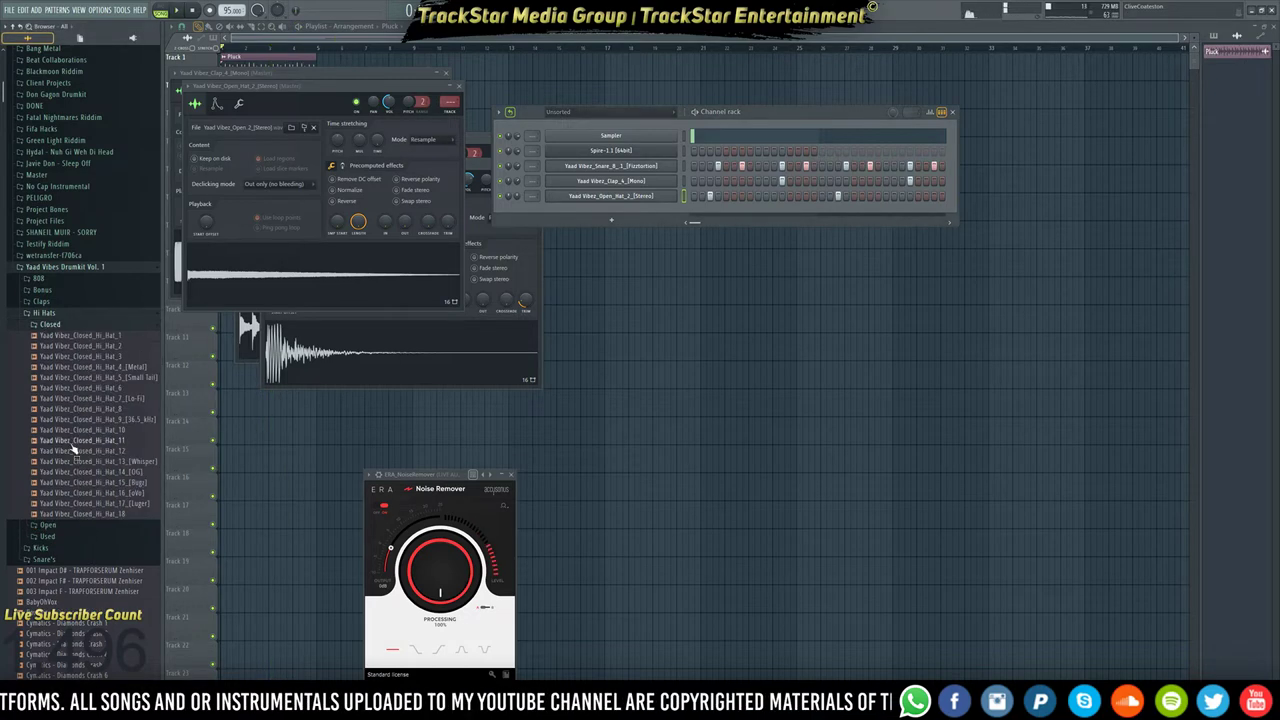
click(78, 410)
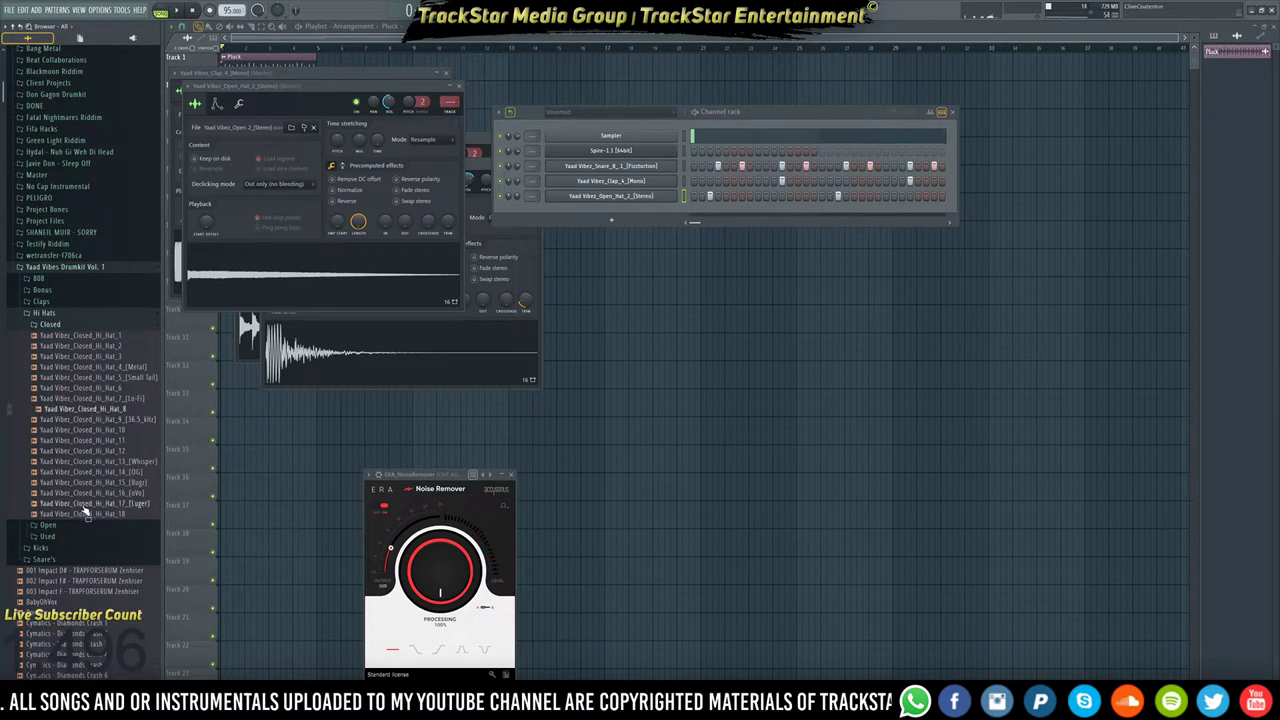
click(110, 431)
click(112, 451)
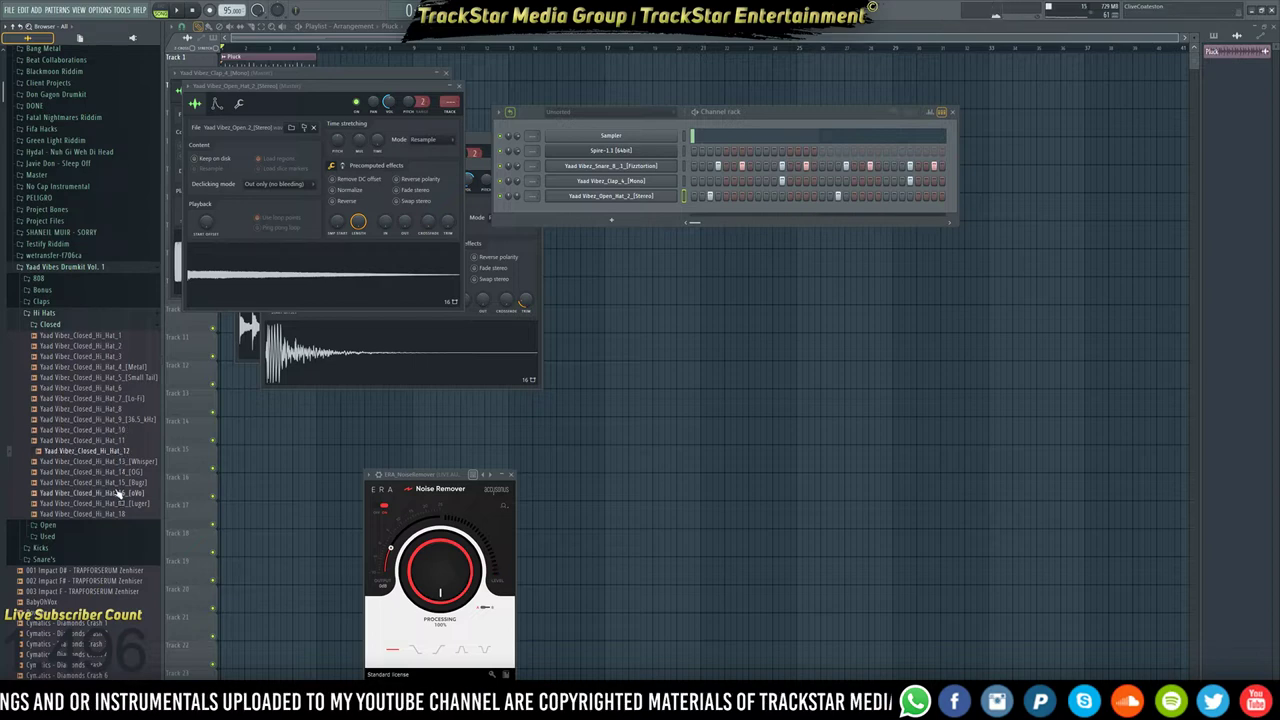
click(118, 492)
click(116, 503)
right_click(117, 505)
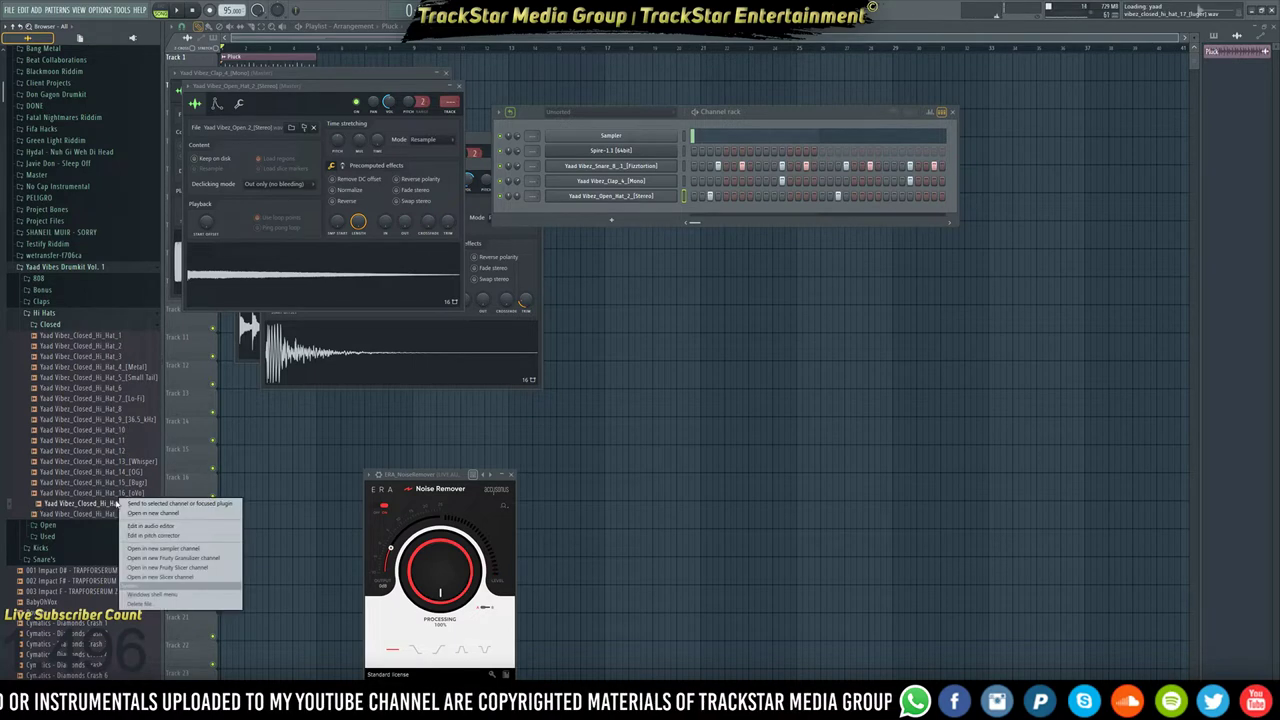
click(150, 514)
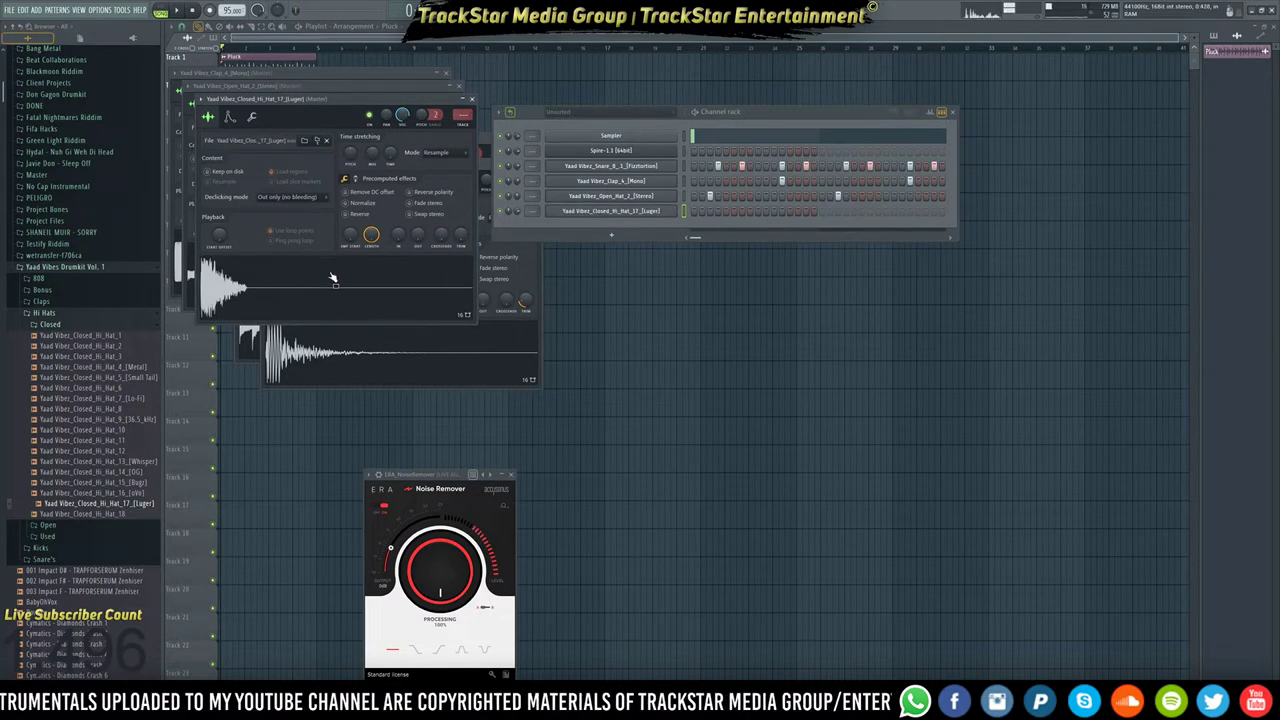
drag(461, 235, 461, 180)
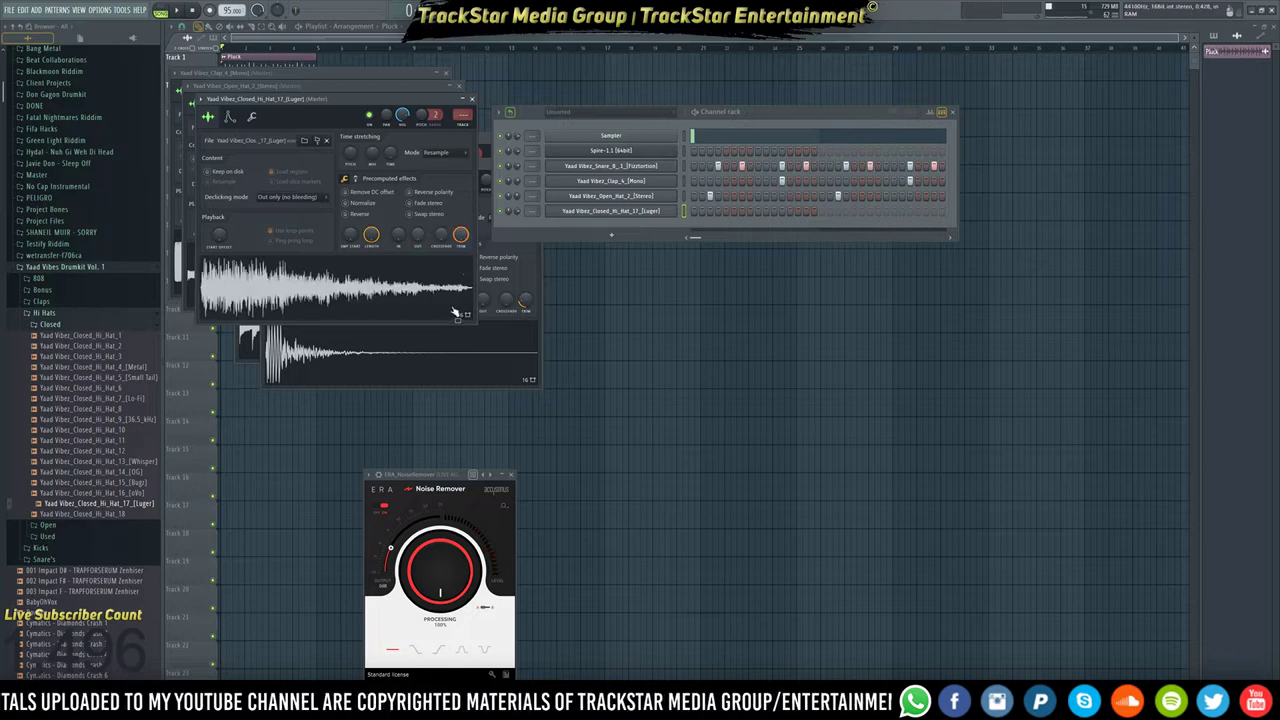
Fill every second step of the closed hi-hat channel and play the loop with the drums.
right_click(695, 214)
click(724, 238)
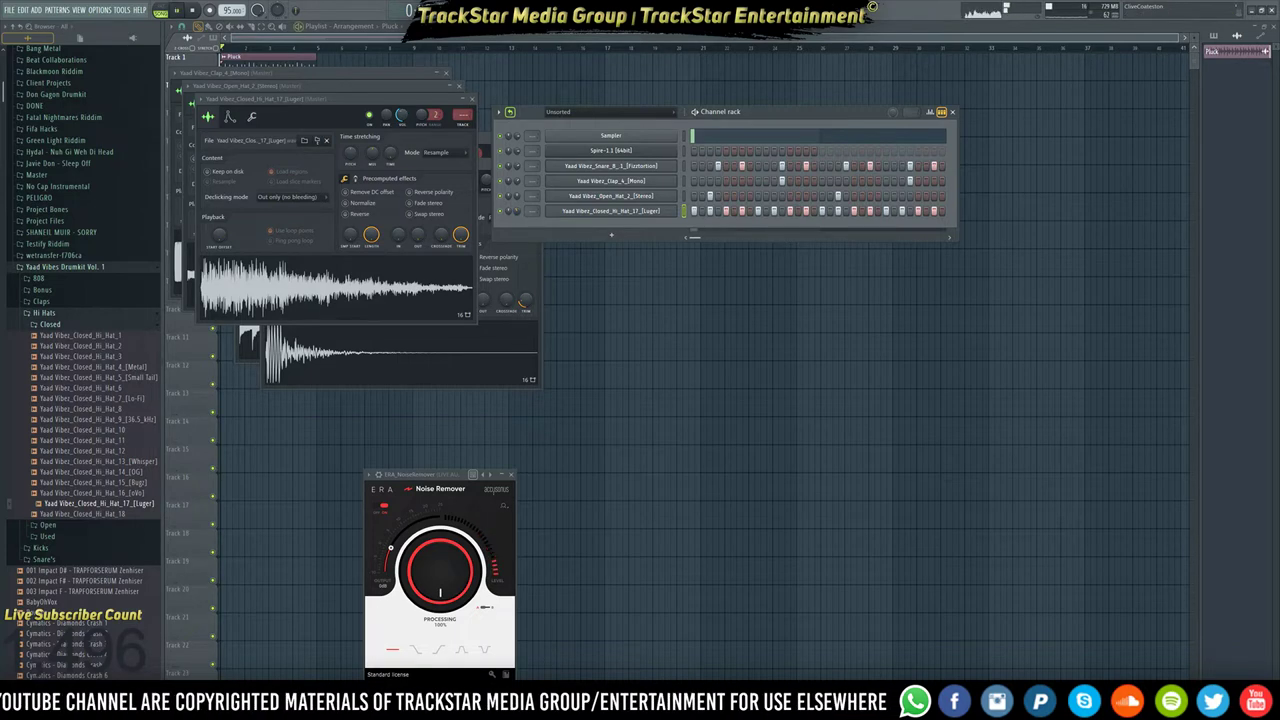
key(space)
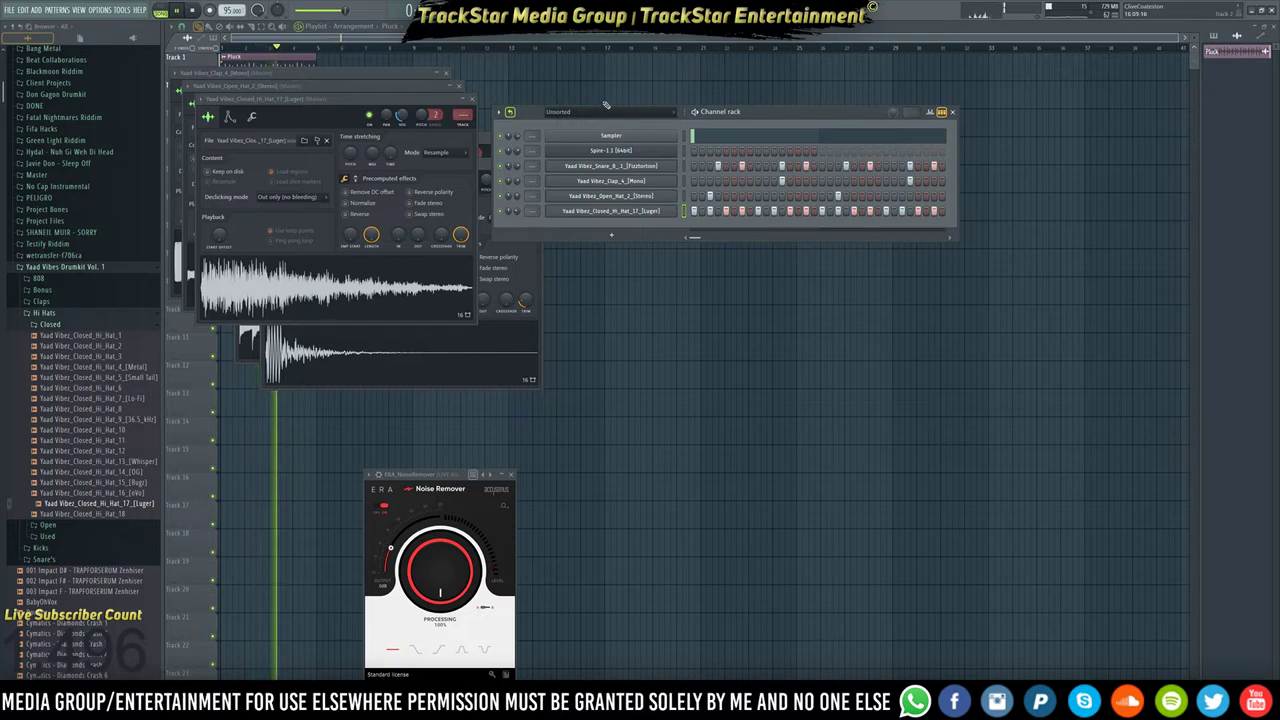
Open the Spire channel's piano roll and bring up its synth window together with the channel rack.
right_click(674, 150)
click(700, 156)
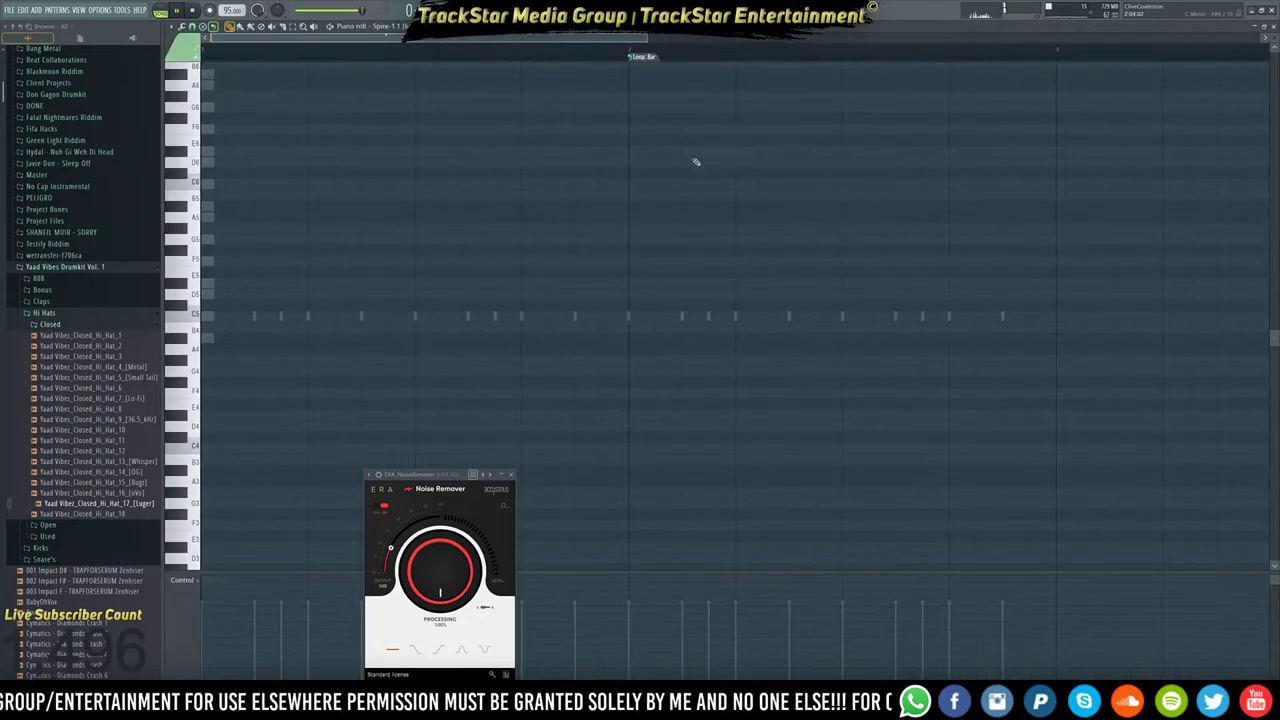
click(672, 11)
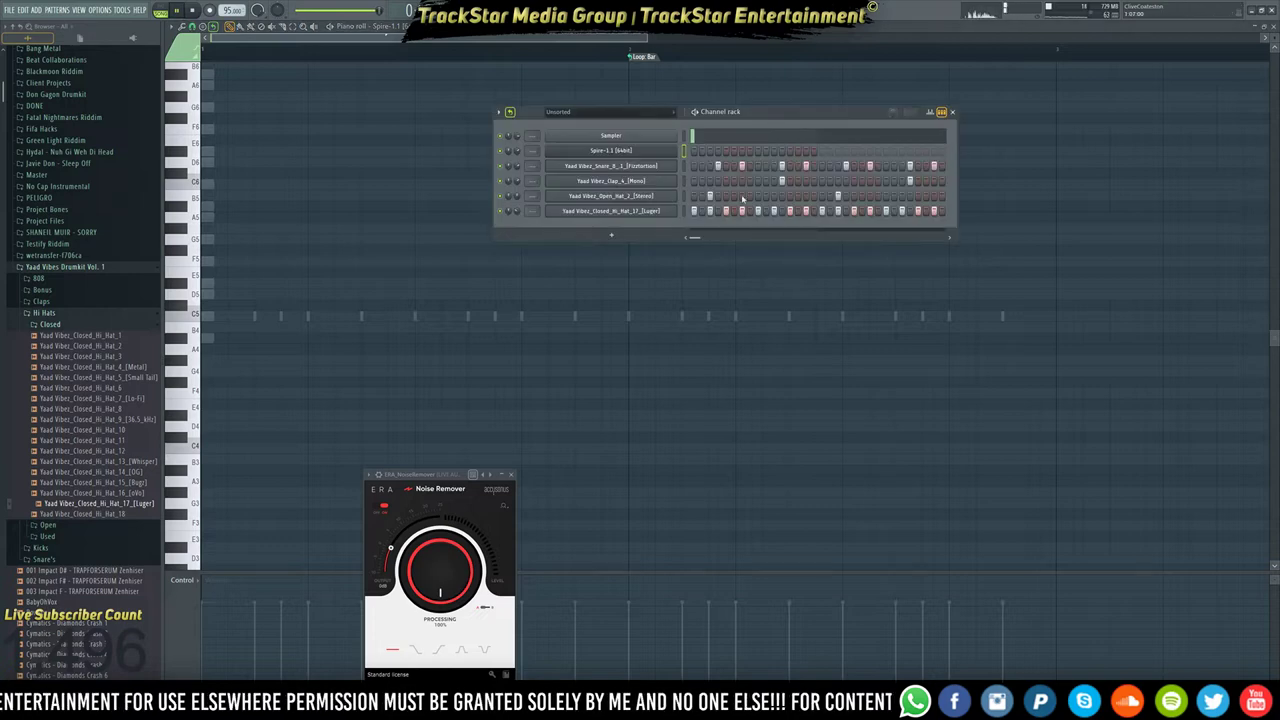
click(656, 152)
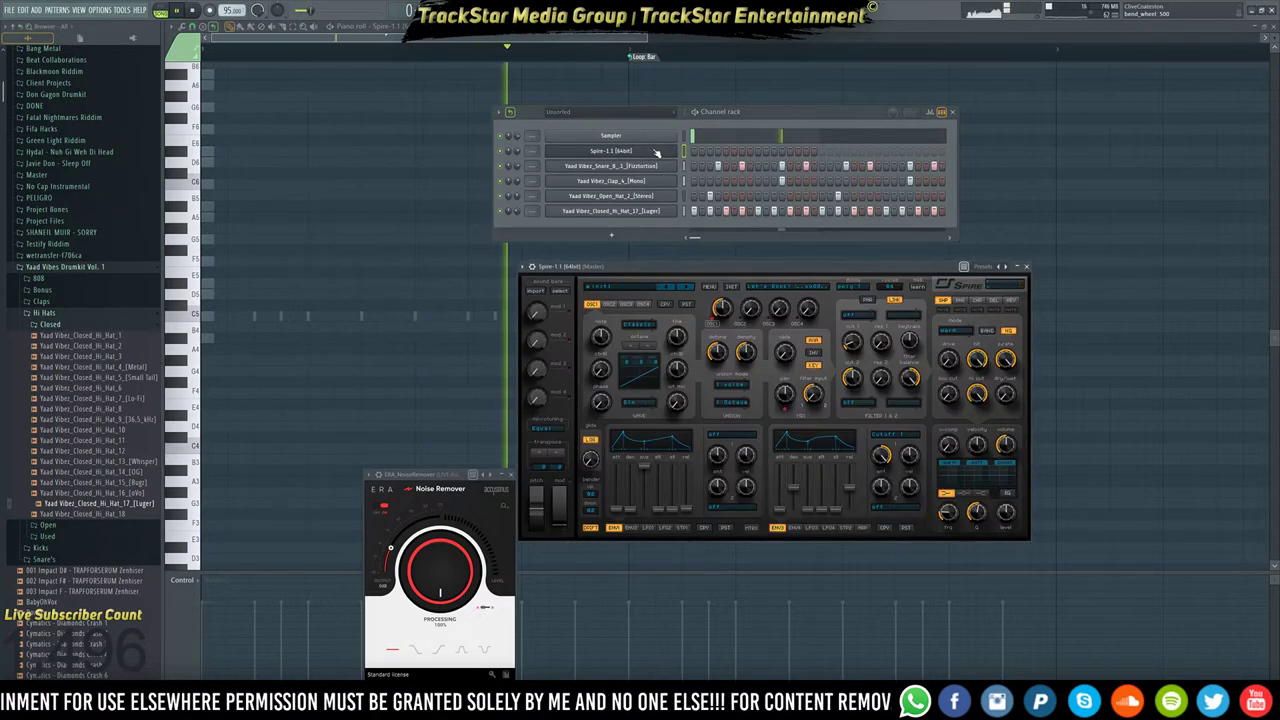
click(615, 237)
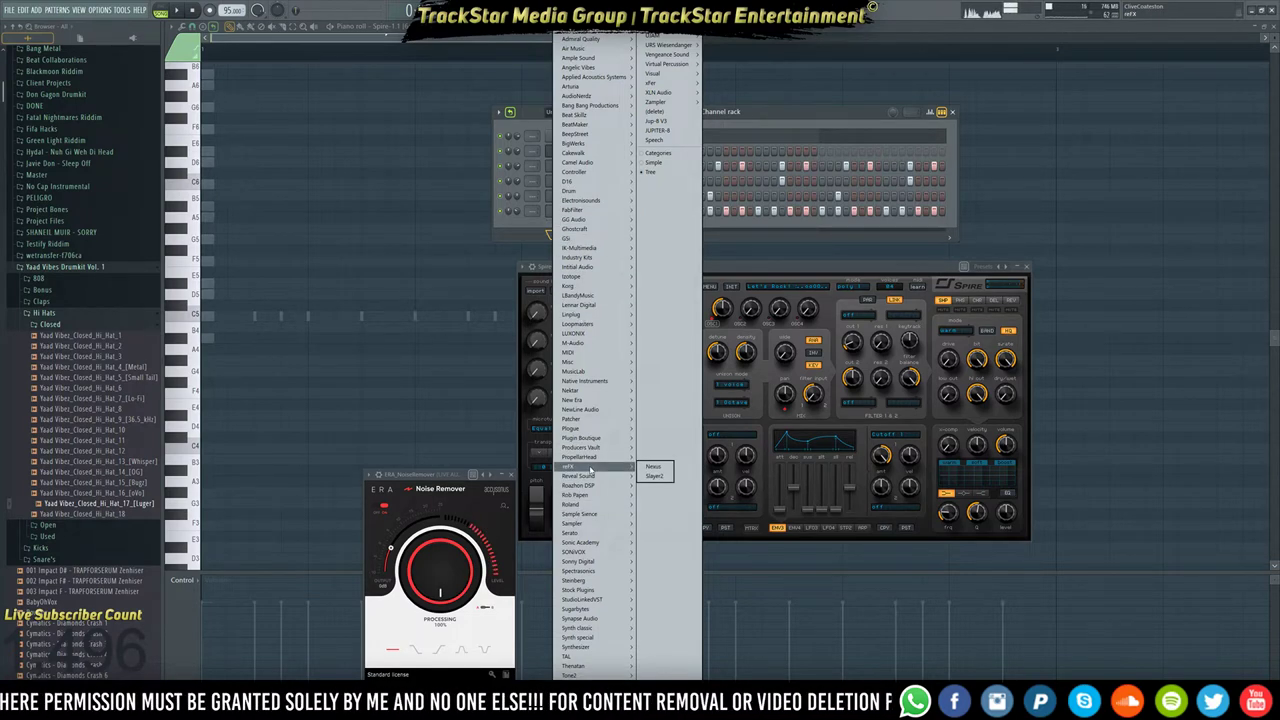
click(797, 133)
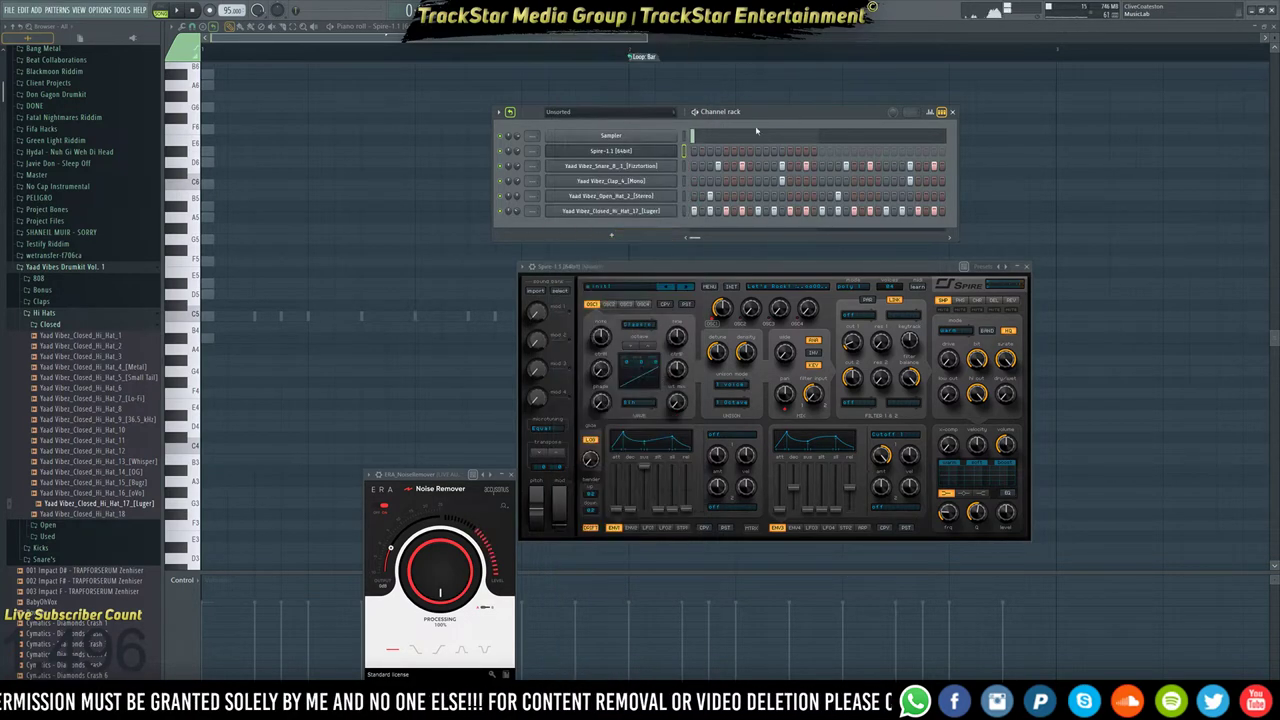
Load the Deadly Future House Spire Sounds bank in Spire and step forward through its bass presets.
click(566, 291)
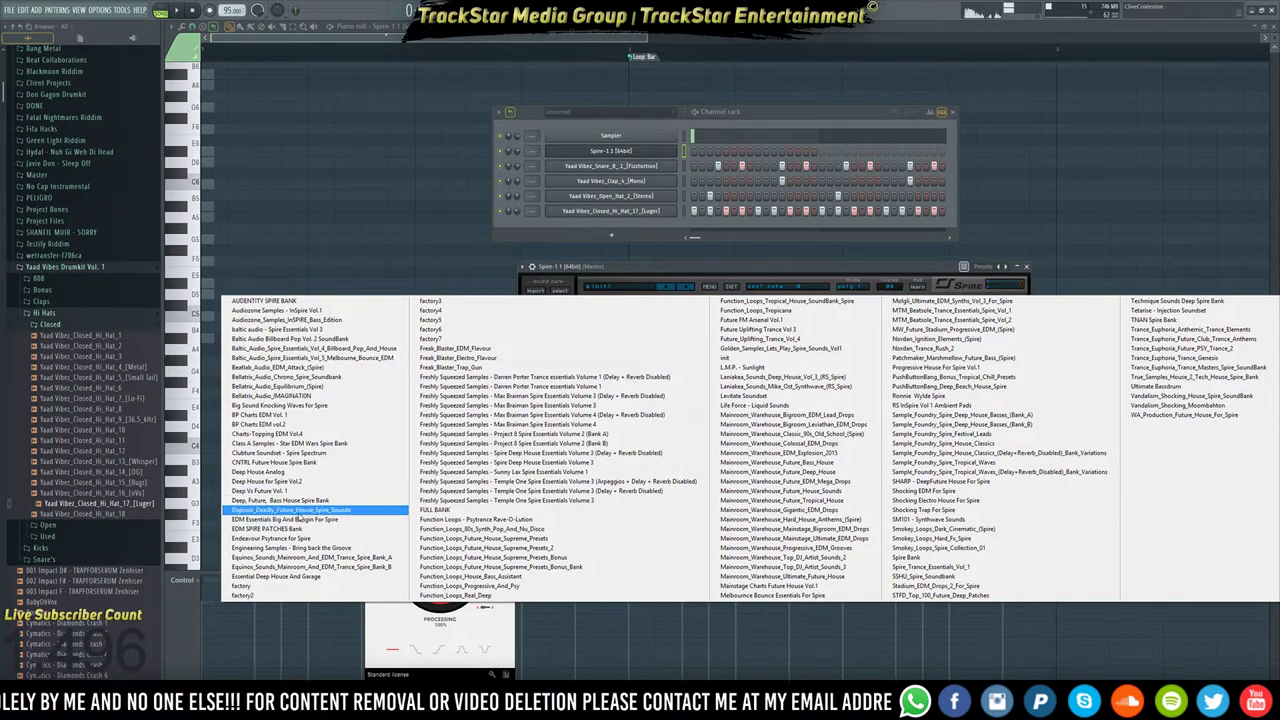
click(298, 511)
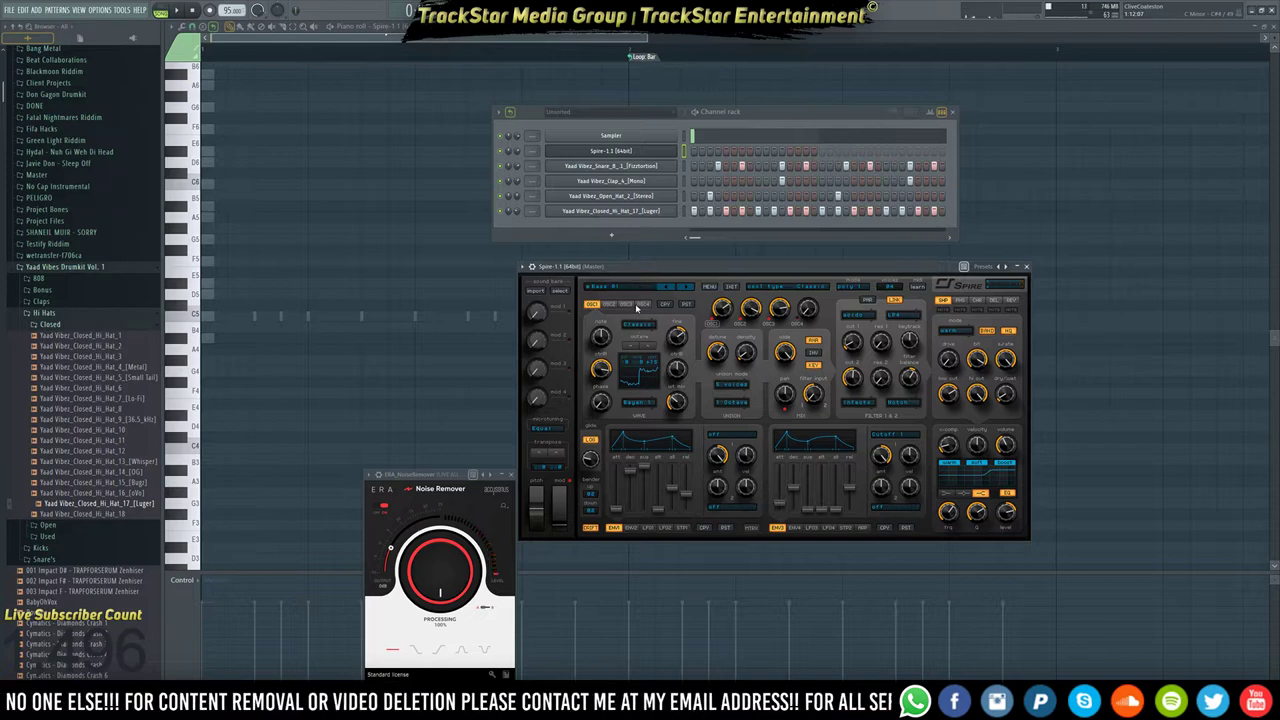
click(688, 289)
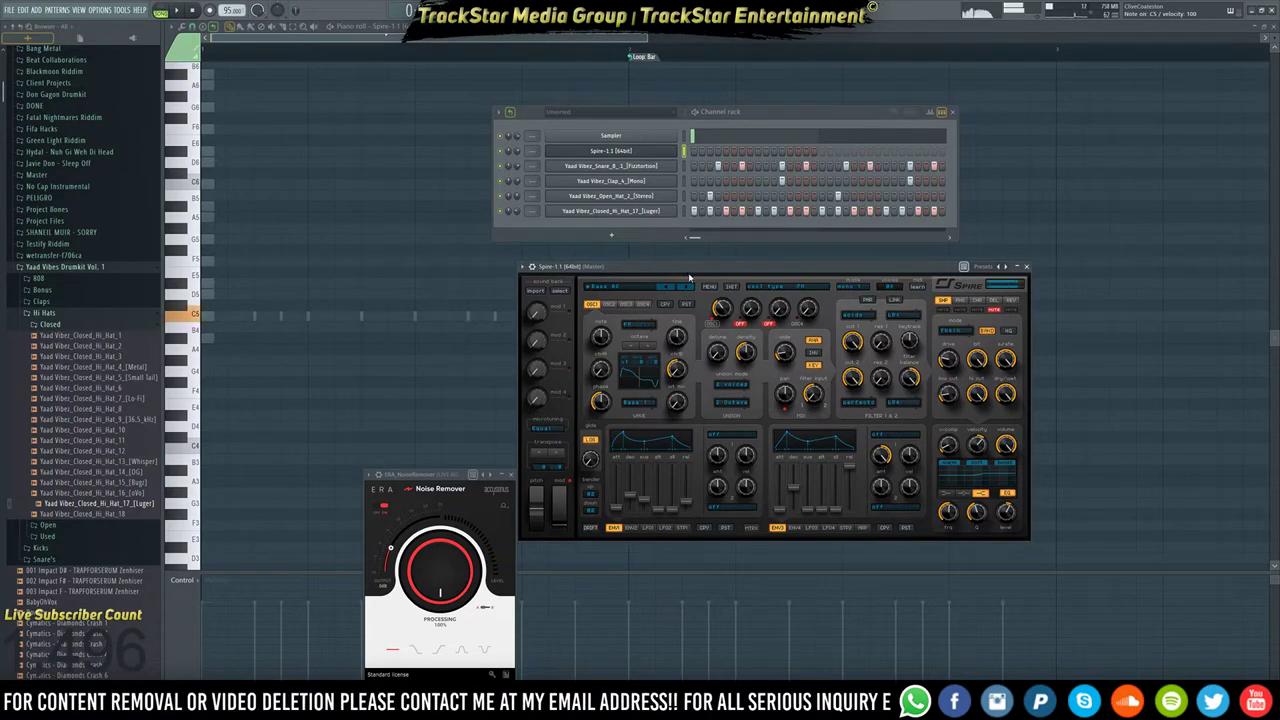
click(688, 289)
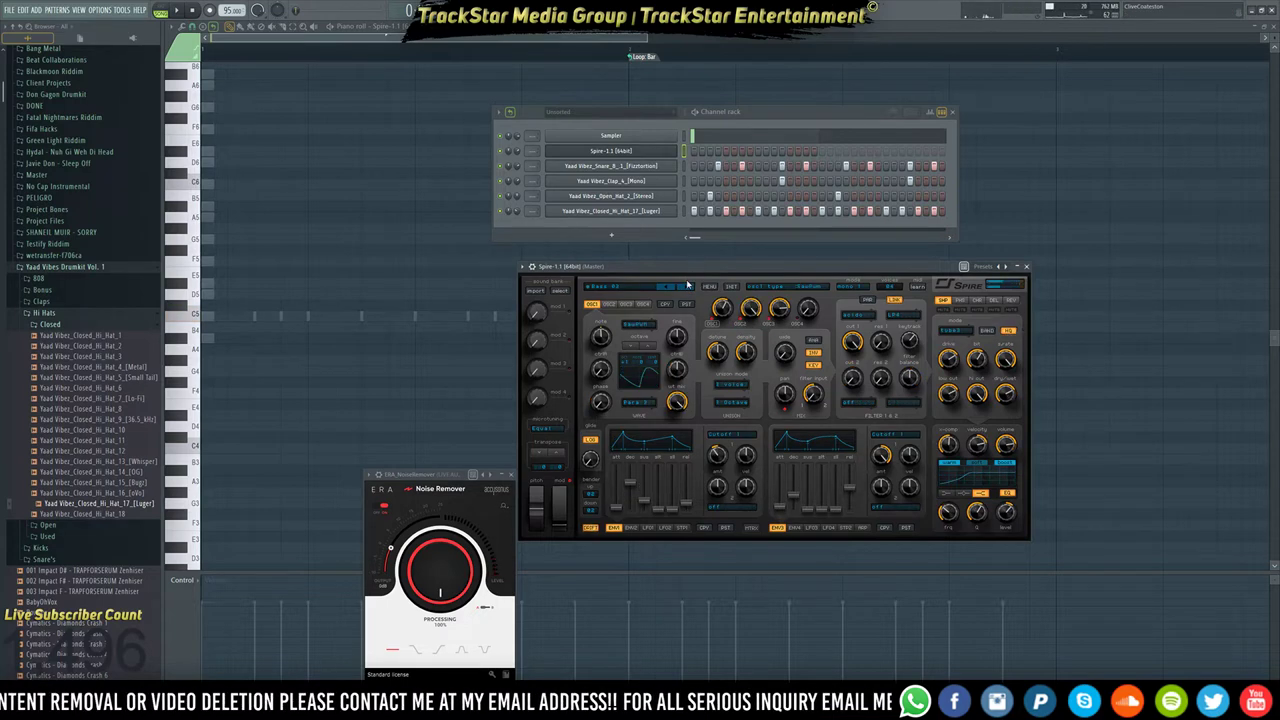
click(687, 288)
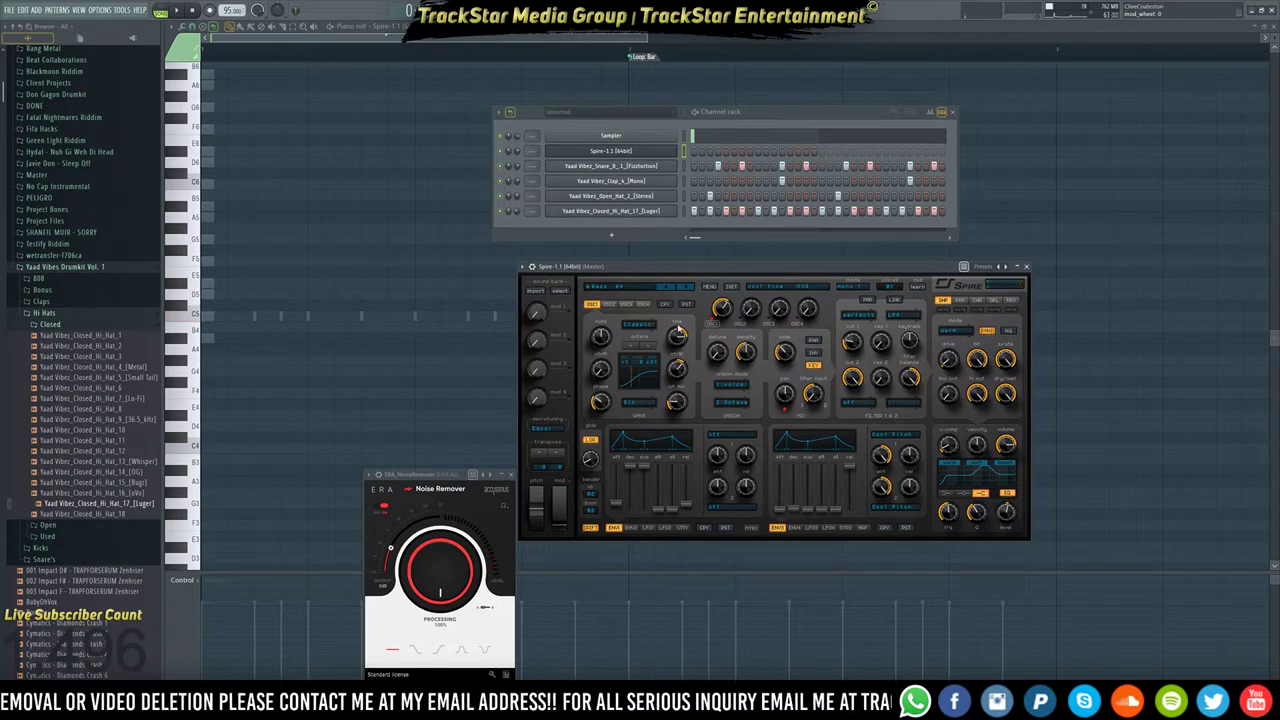
click(682, 288)
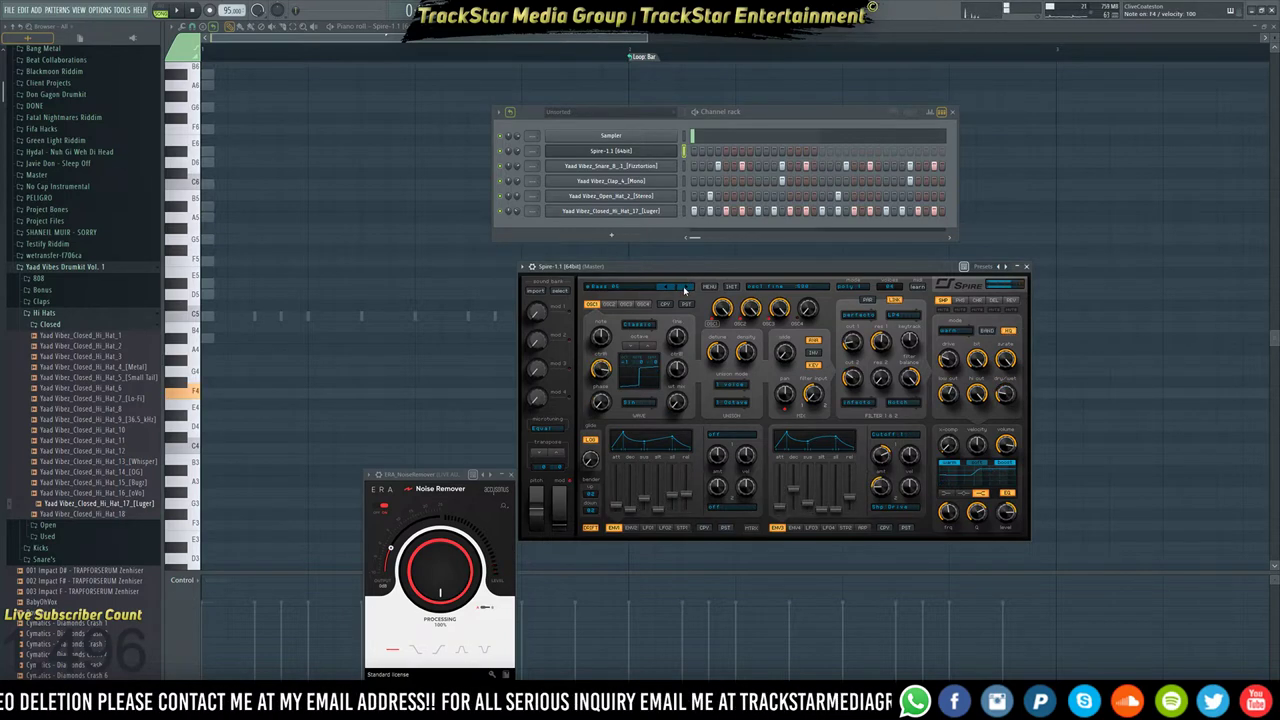
Draw an A5 note about 2.5 steps long at the start of bar 1 in Spire's piano roll.
click(351, 300)
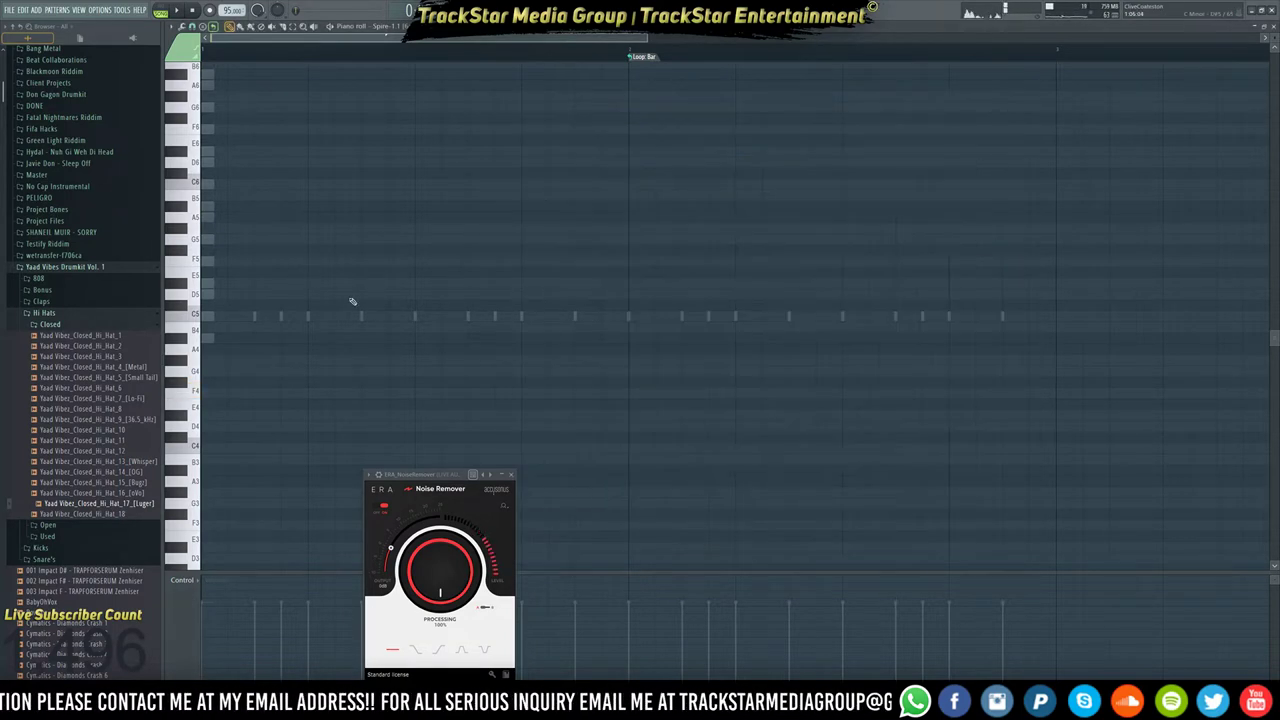
scroll(335, 315, up, 3)
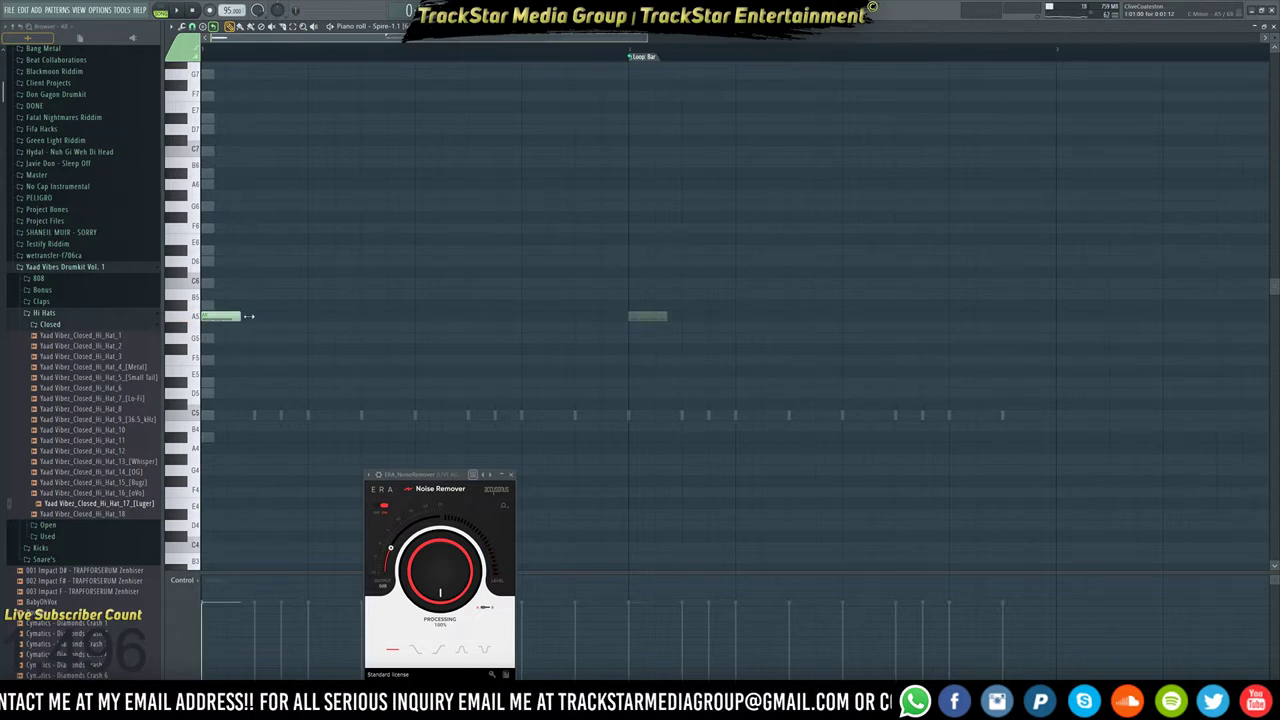
scroll(290, 310, down, 3)
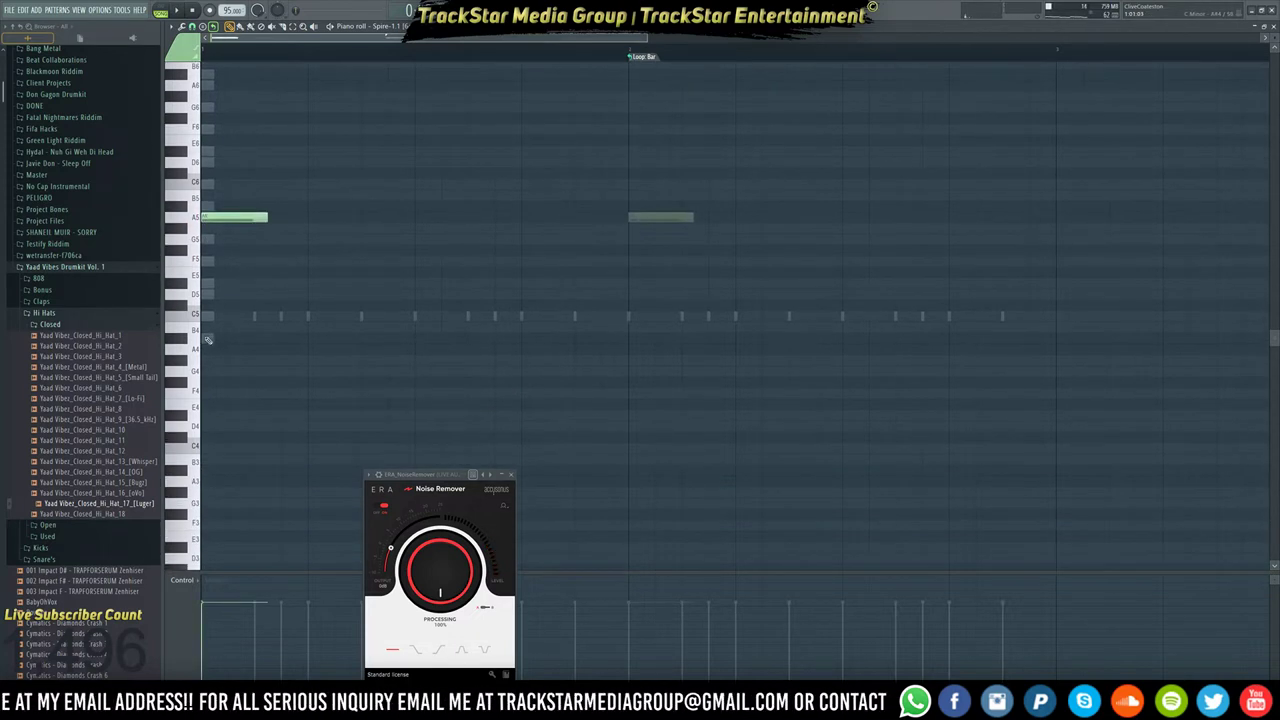
Examine the Sampler channel's column of notes at the start of the pattern and return to Spire's piano roll.
right_click(208, 339)
right_click(208, 339)
drag(249, 374, 197, 245)
scroll(220, 345, up, 4)
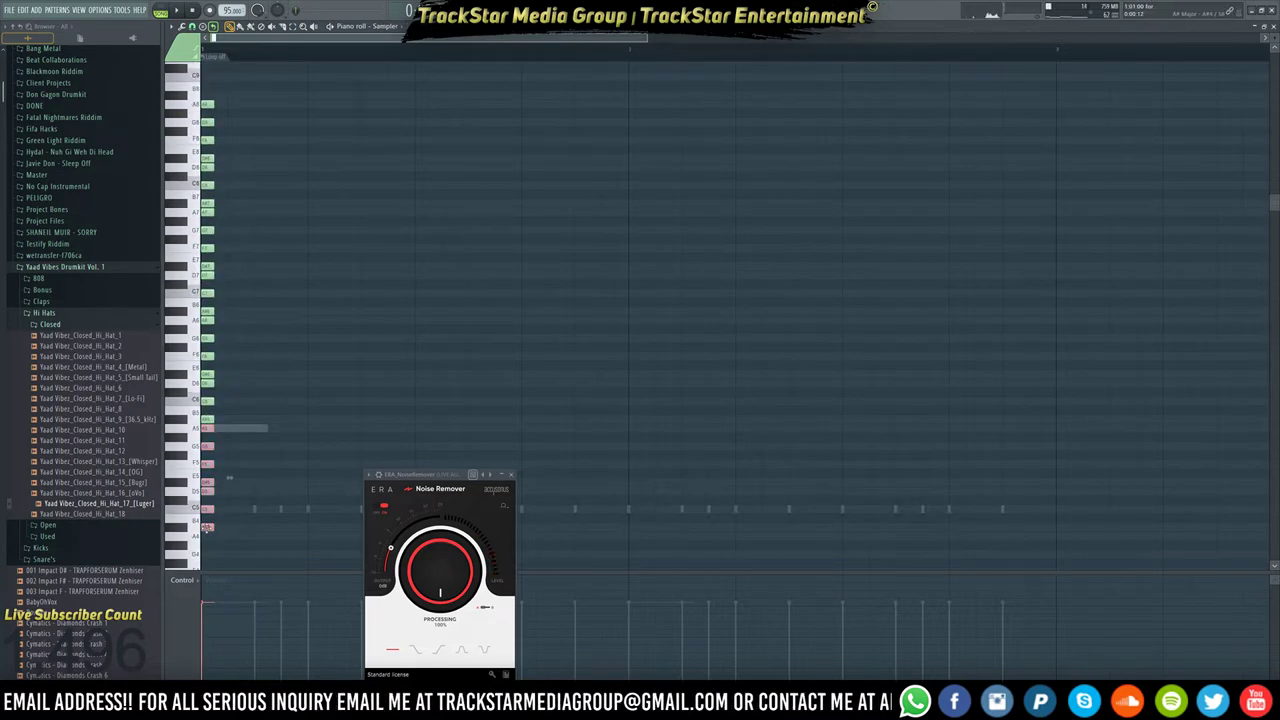
scroll(230, 345, down, 3)
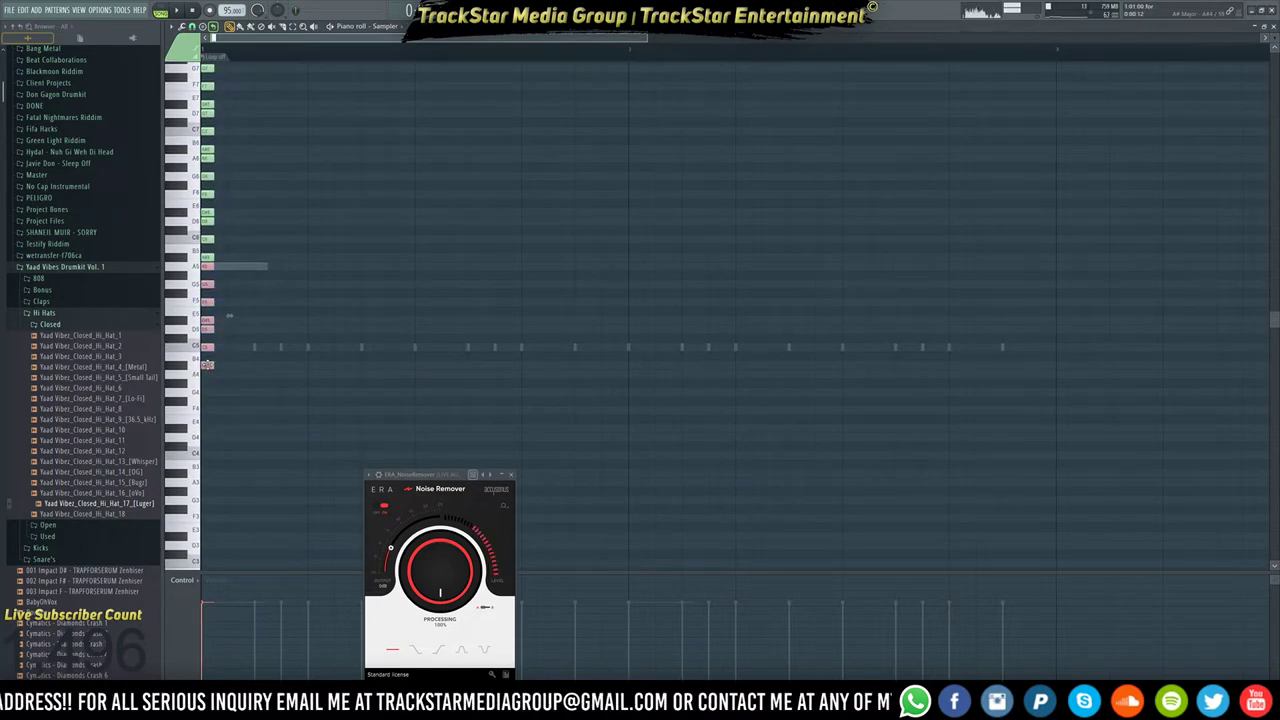
scroll(282, 400, up, 3)
drag(284, 410, 196, 508)
scroll(223, 363, down, 3)
ctrl+click(359, 437)
scroll(388, 291, down, 2)
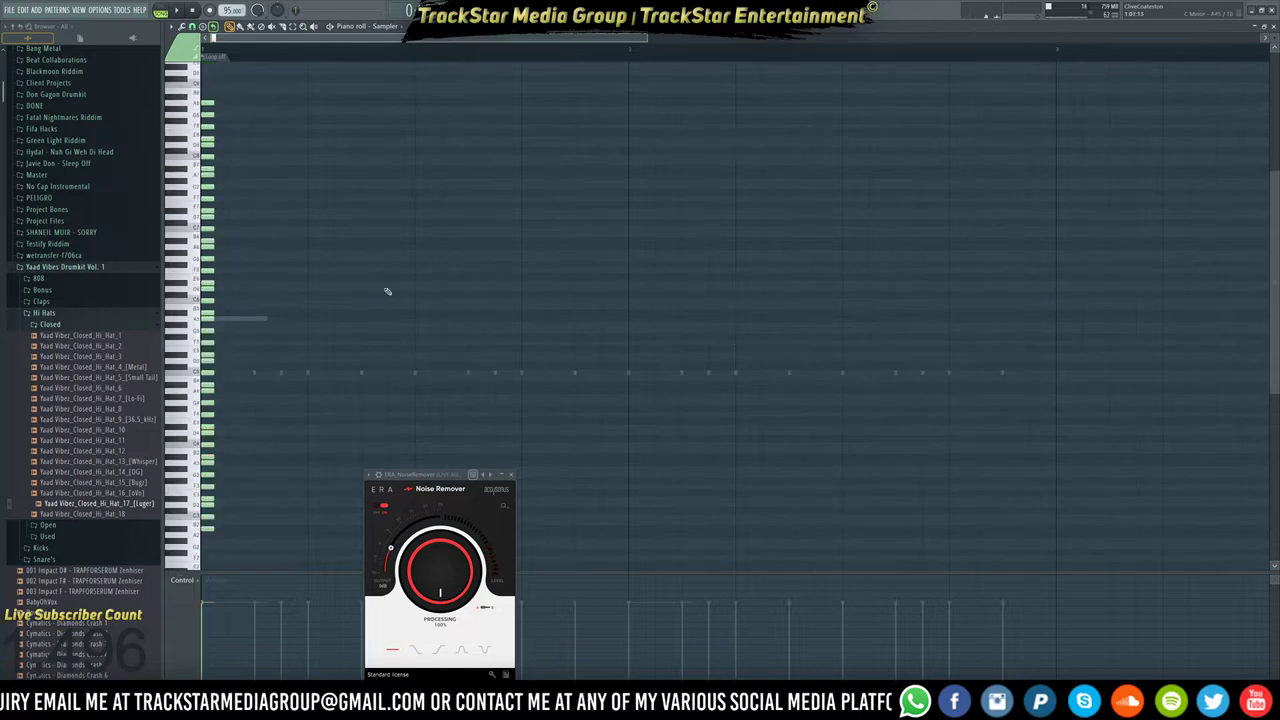
right_click(253, 320)
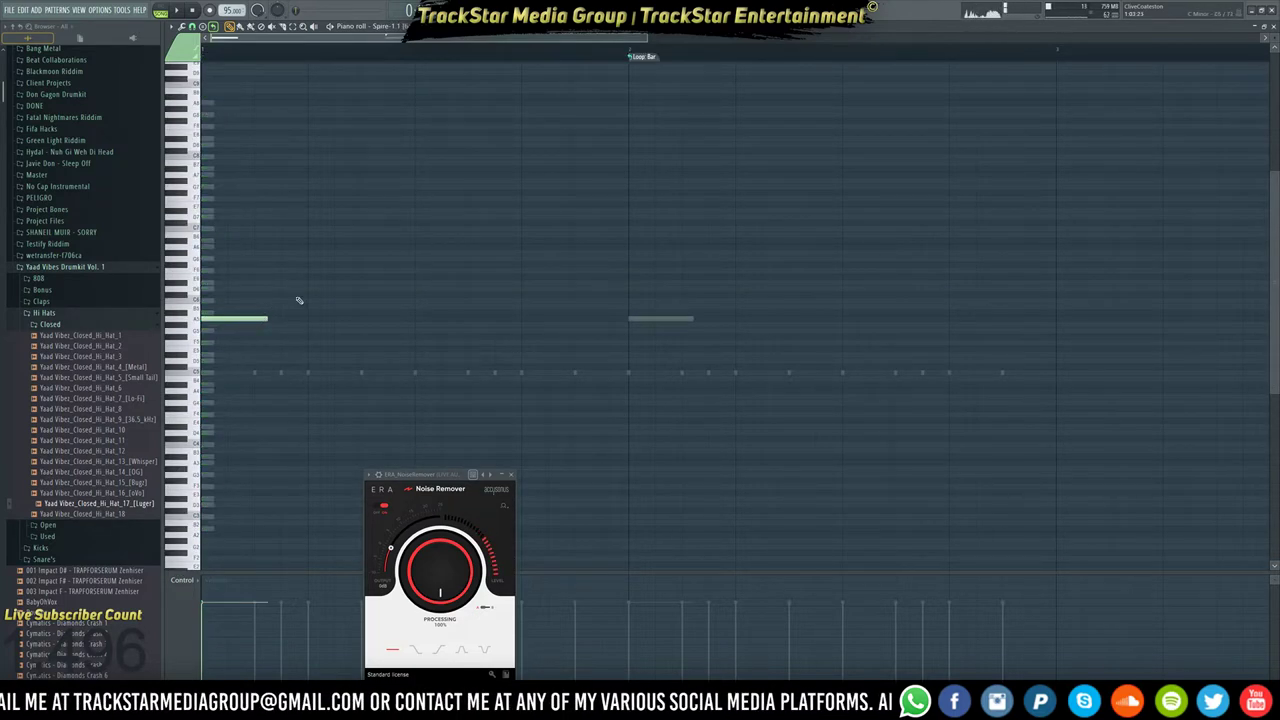
Lower the Spire note two octaves to A3 and play the pattern to hear it.
key(space)
key(space)
scroll(273, 282, up, 2)
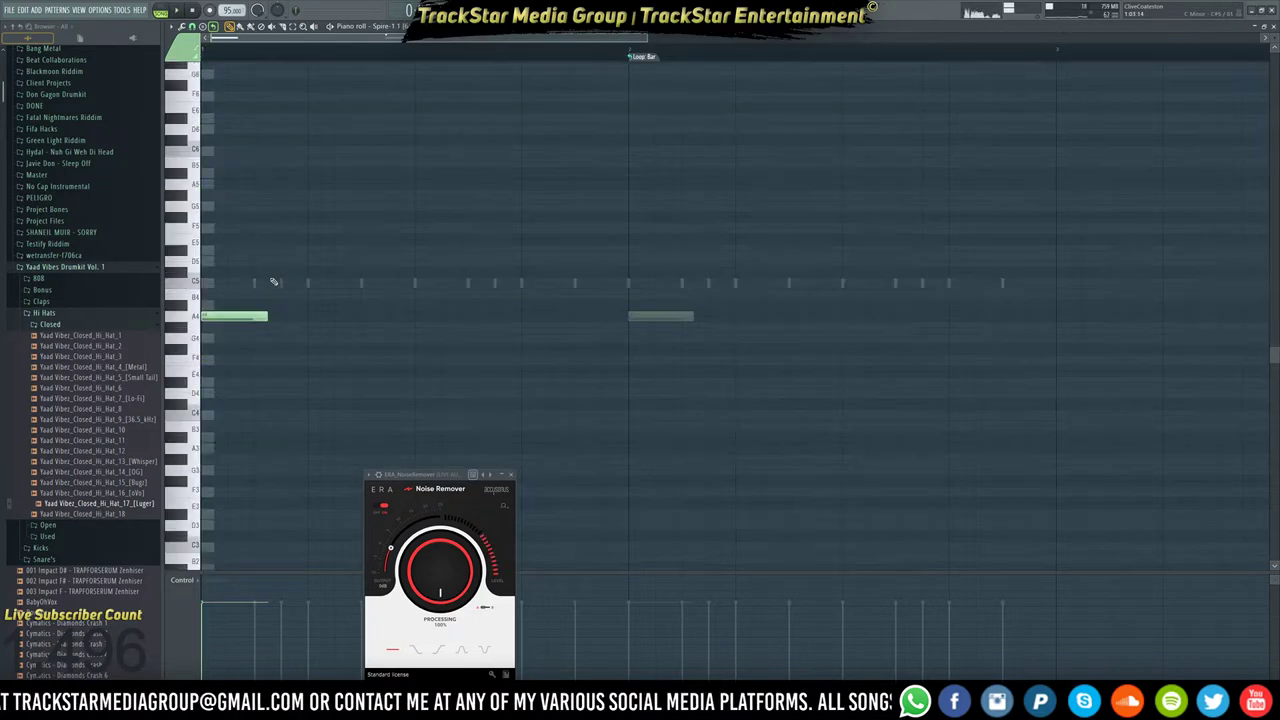
key(space)
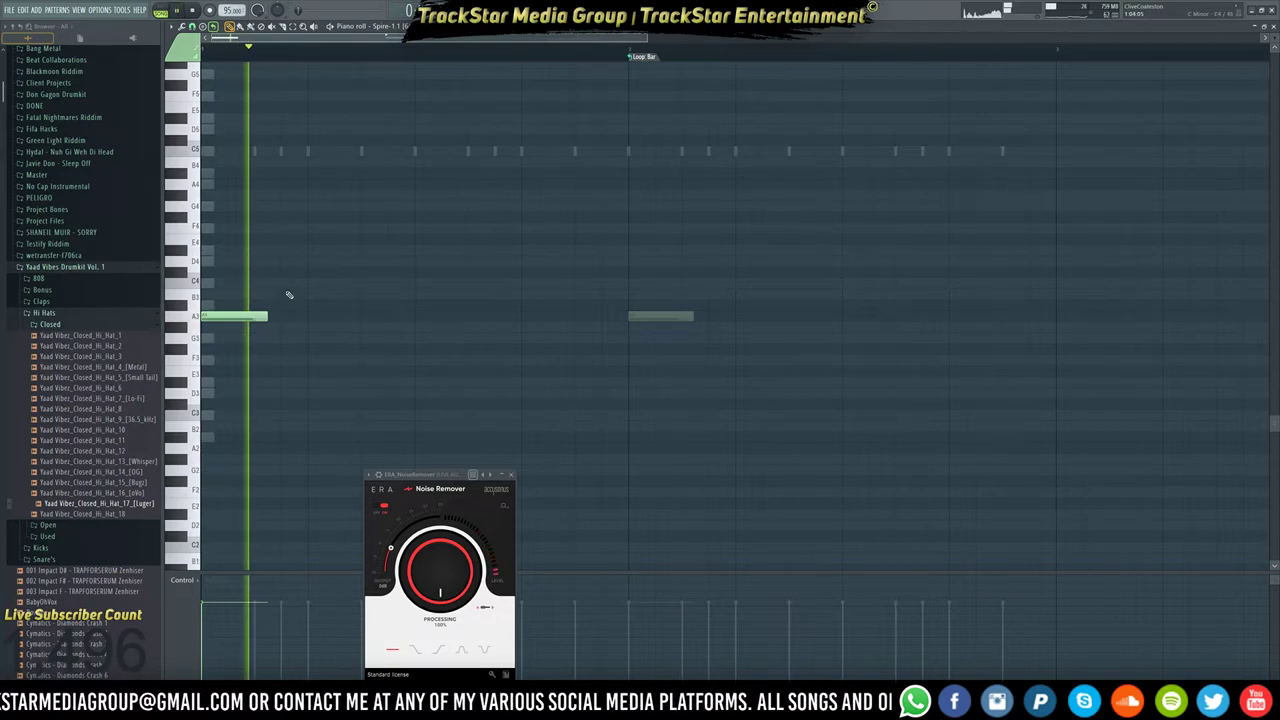
key(space)
Raise the opening Spire note to D#4, checking each pitch against the pattern's playback.
key(space)
key(space)
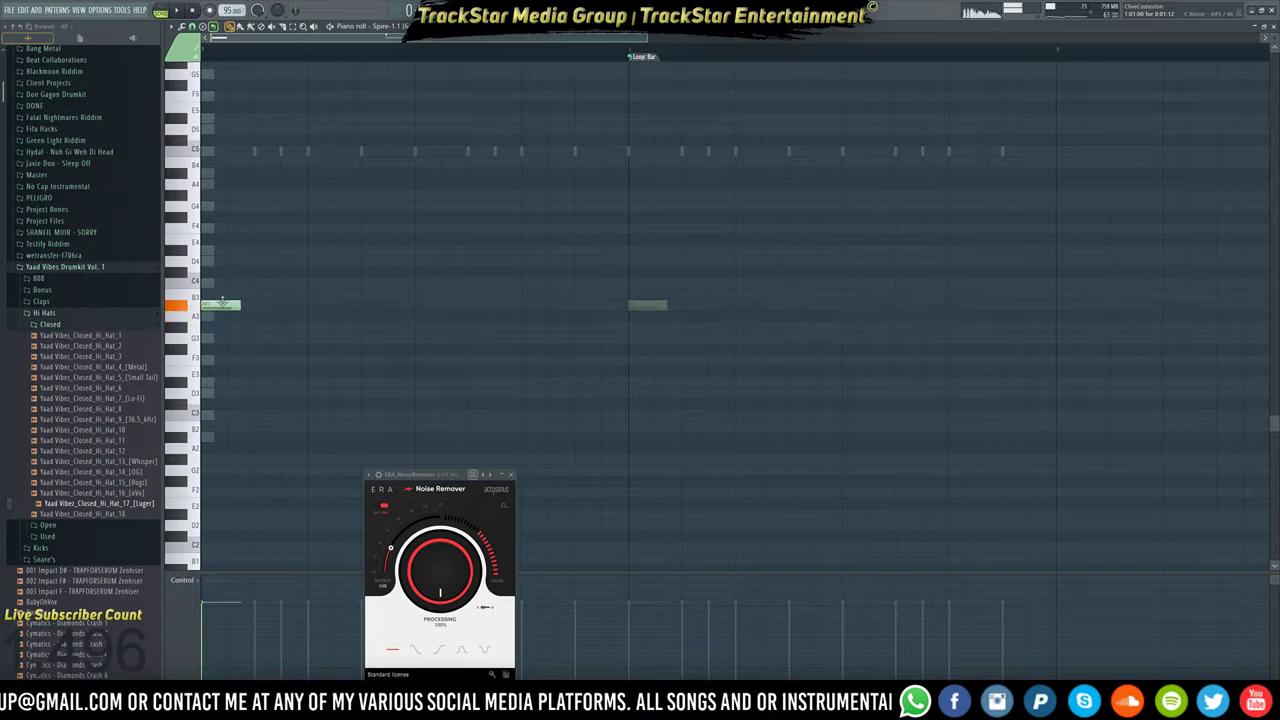
key(space)
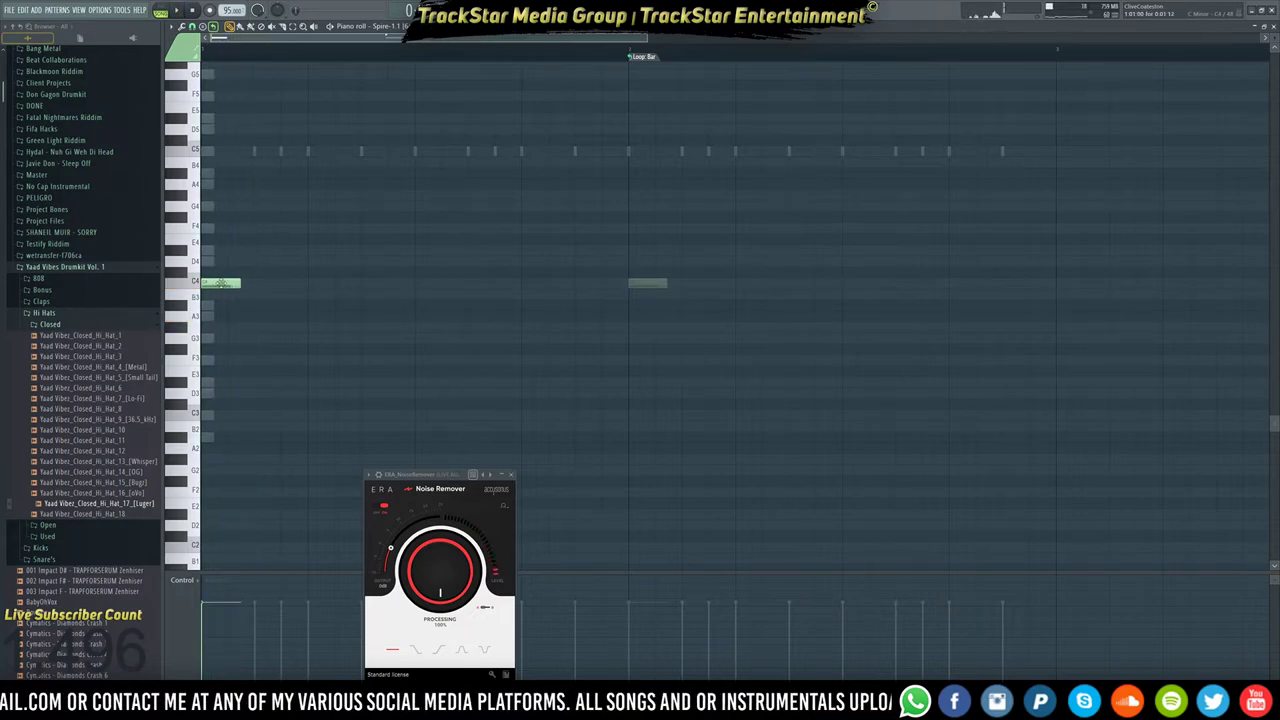
key(space)
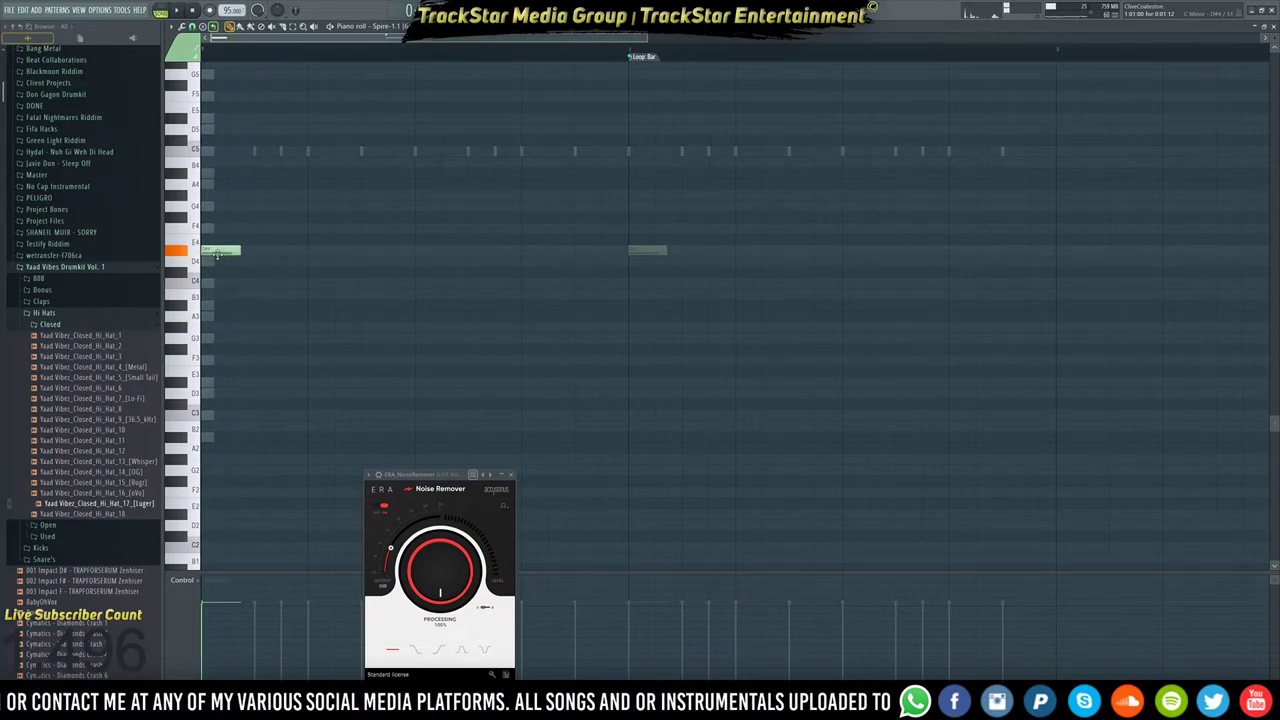
key(space)
key(space)
Add a second D#4 note about 2.5 steps long at step 4 of bar 1, matching the first note's length.
drag(268, 251, 294, 251)
key(space)
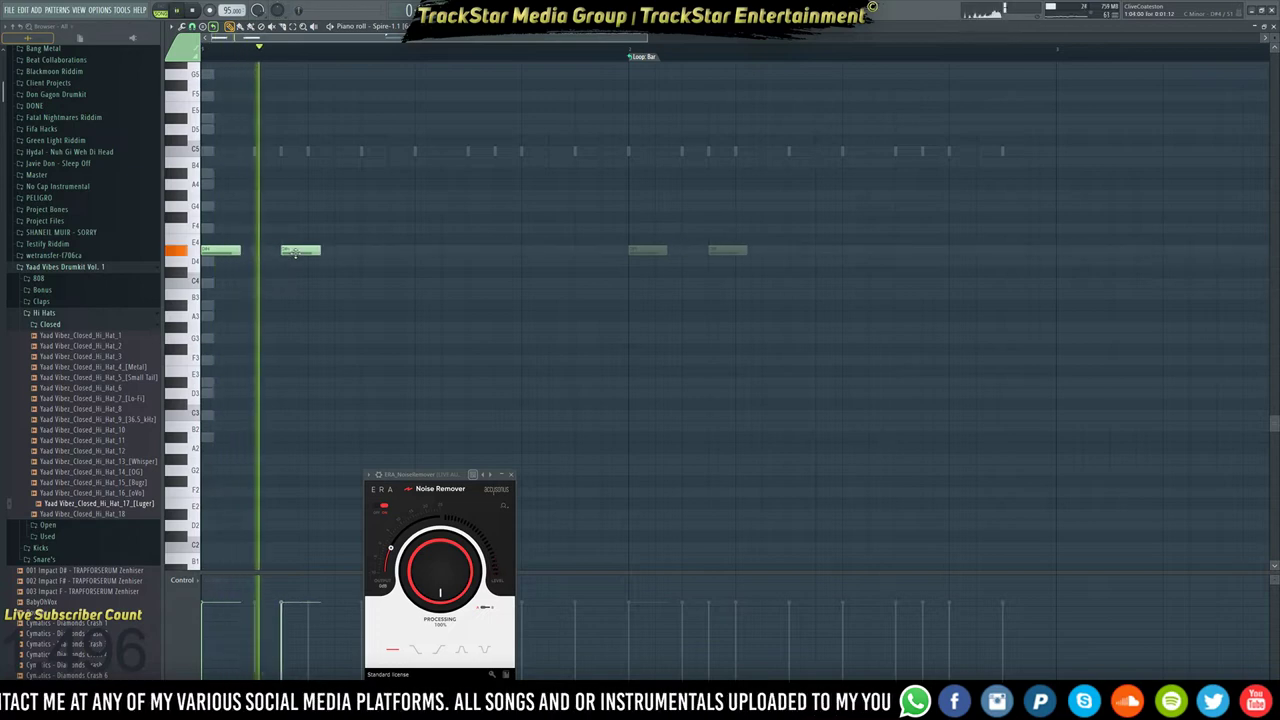
key(space)
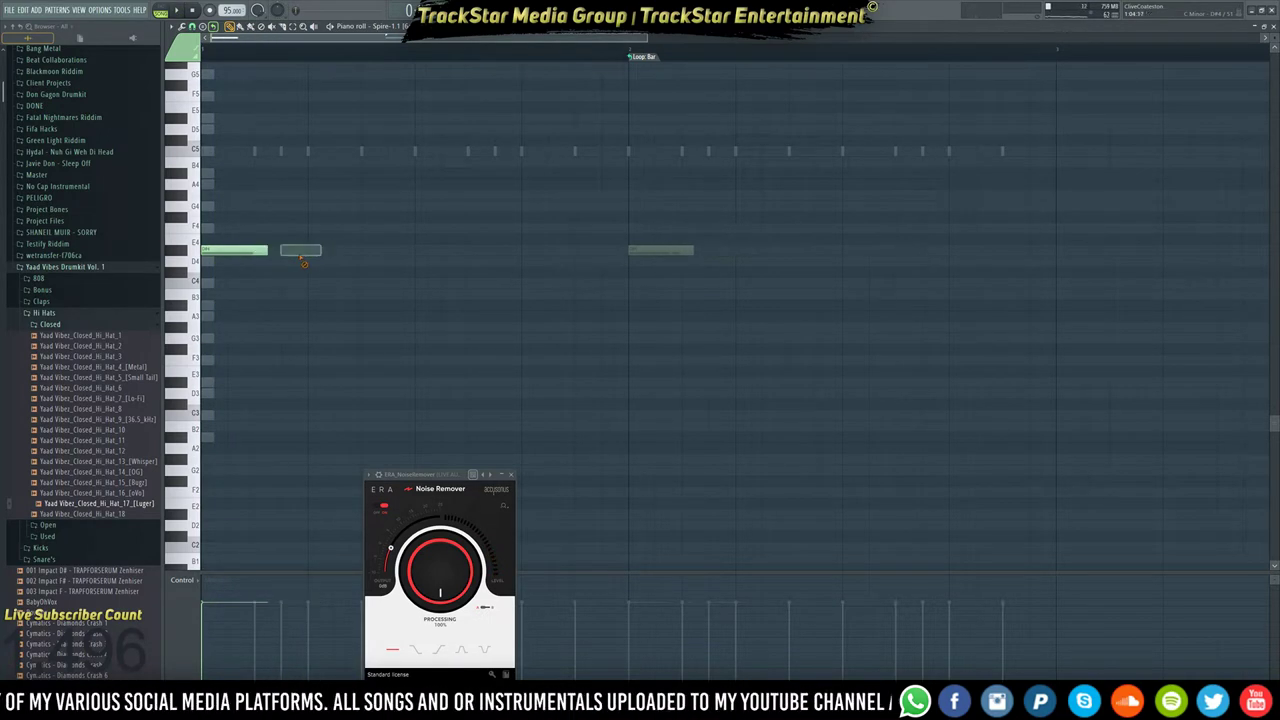
click(281, 251)
key(space)
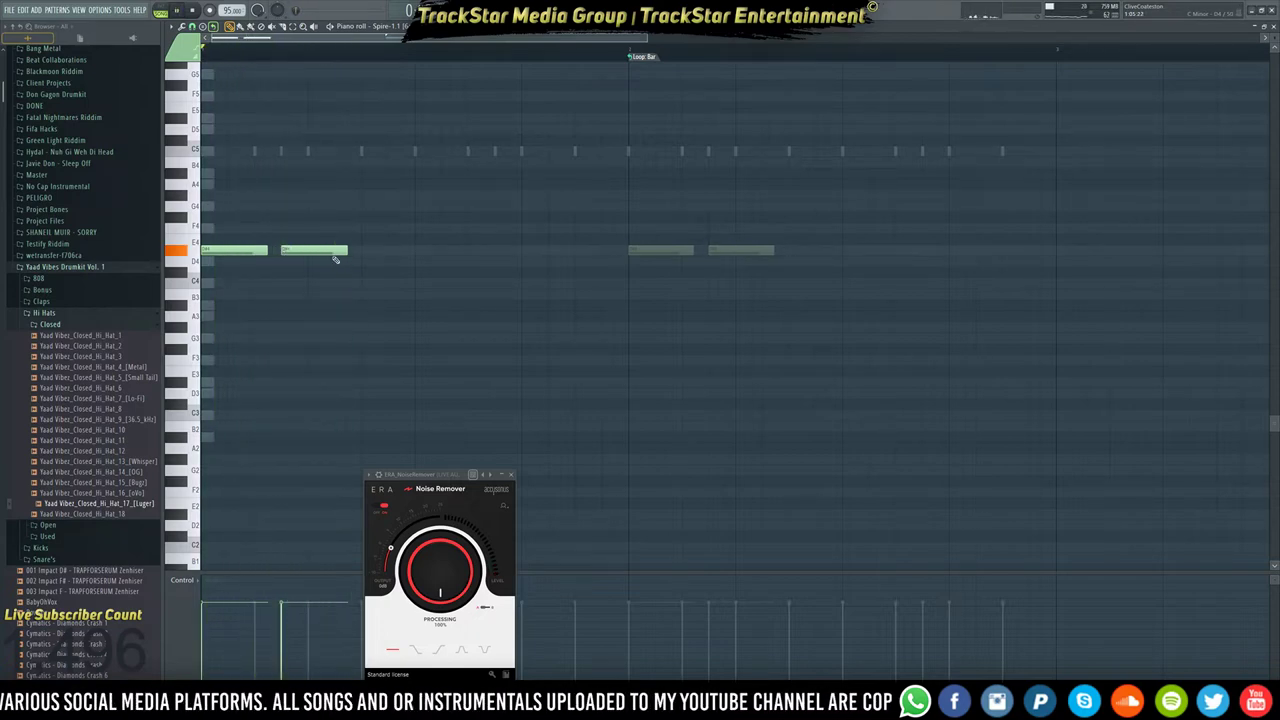
key(space)
Set the channel rack's filter to All and return to Spire's piano roll.
key(F6)
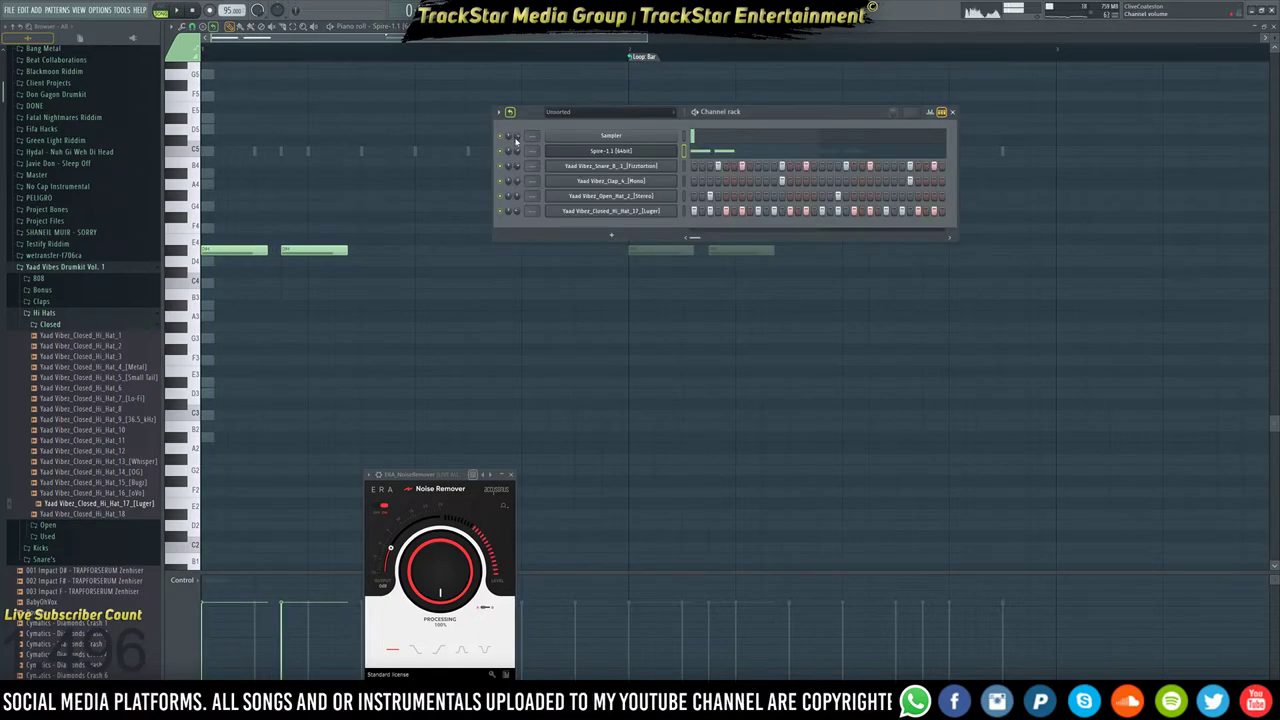
click(619, 112)
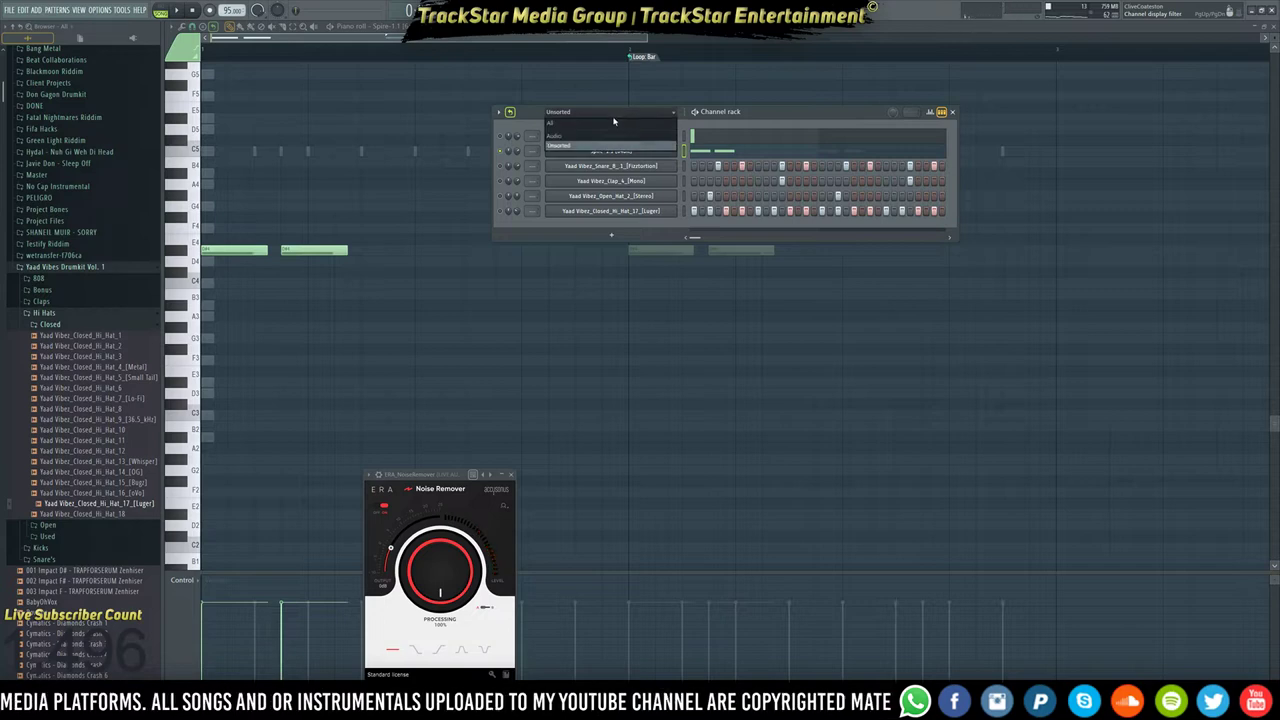
click(592, 123)
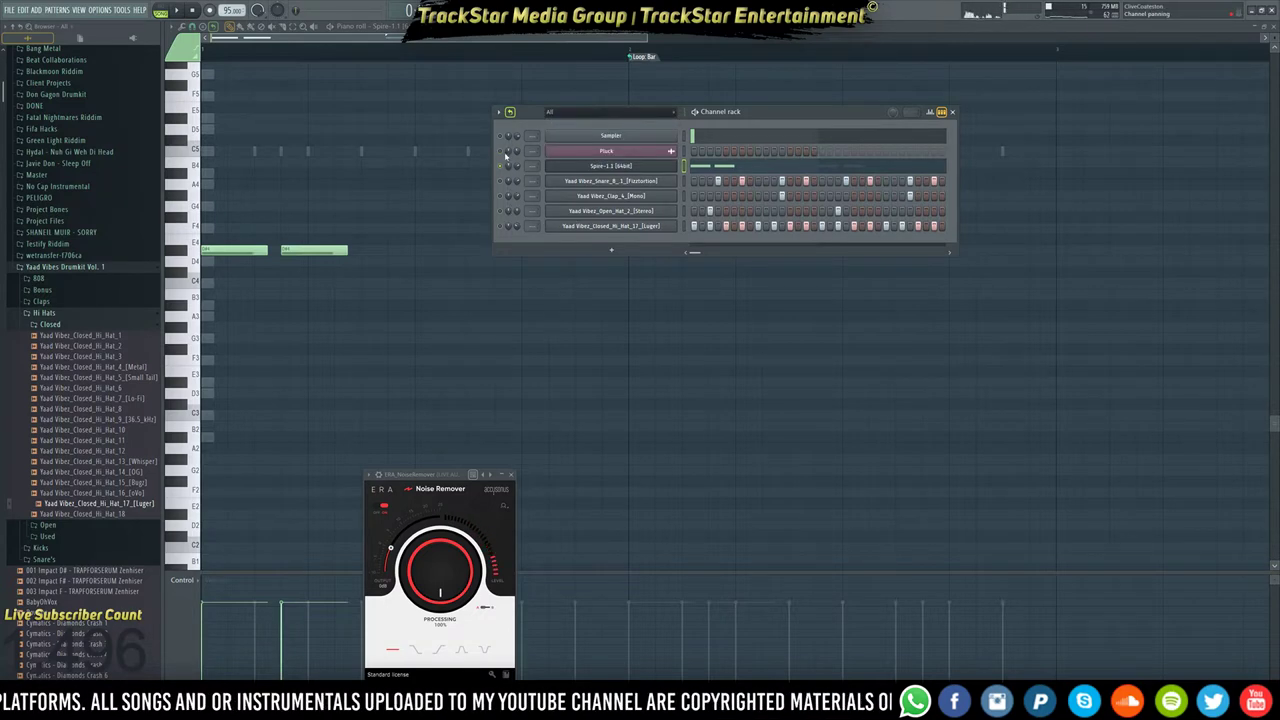
key(F6)
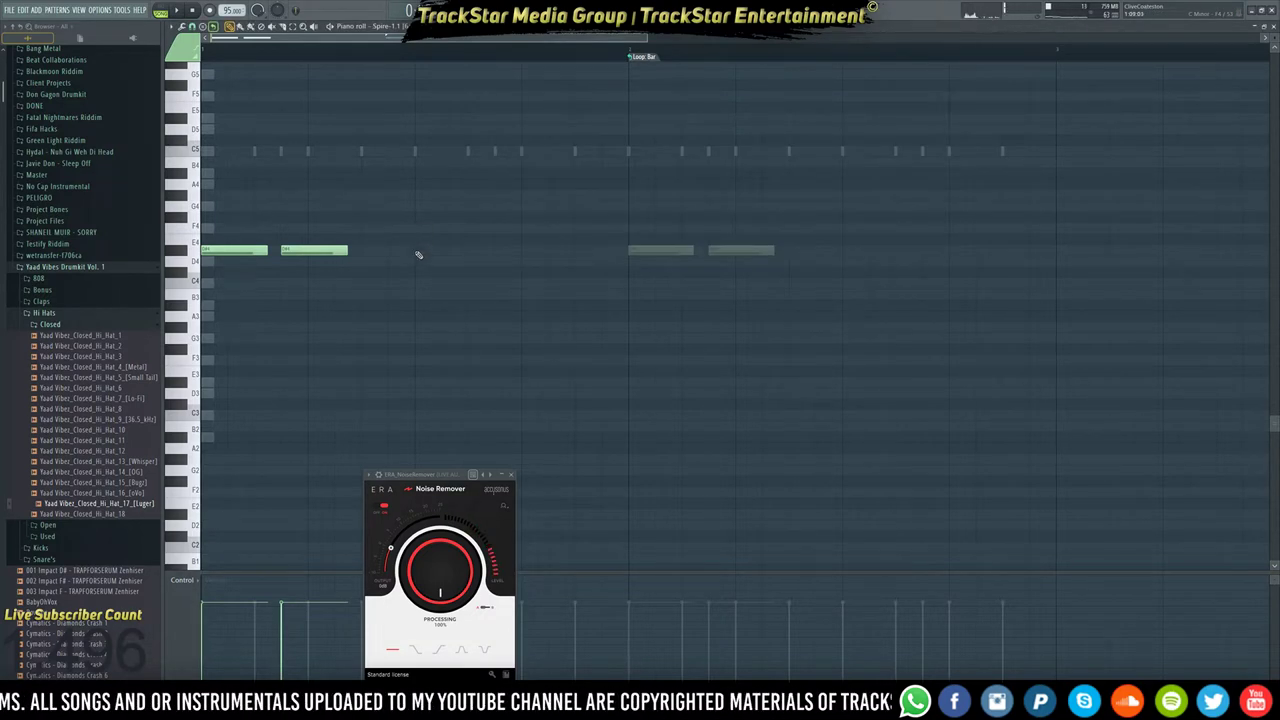
Add a D#4 note about 1.5 steps long at step 7 and a C4 note about 2.5 steps long at step 9.
key(space)
click(362, 252)
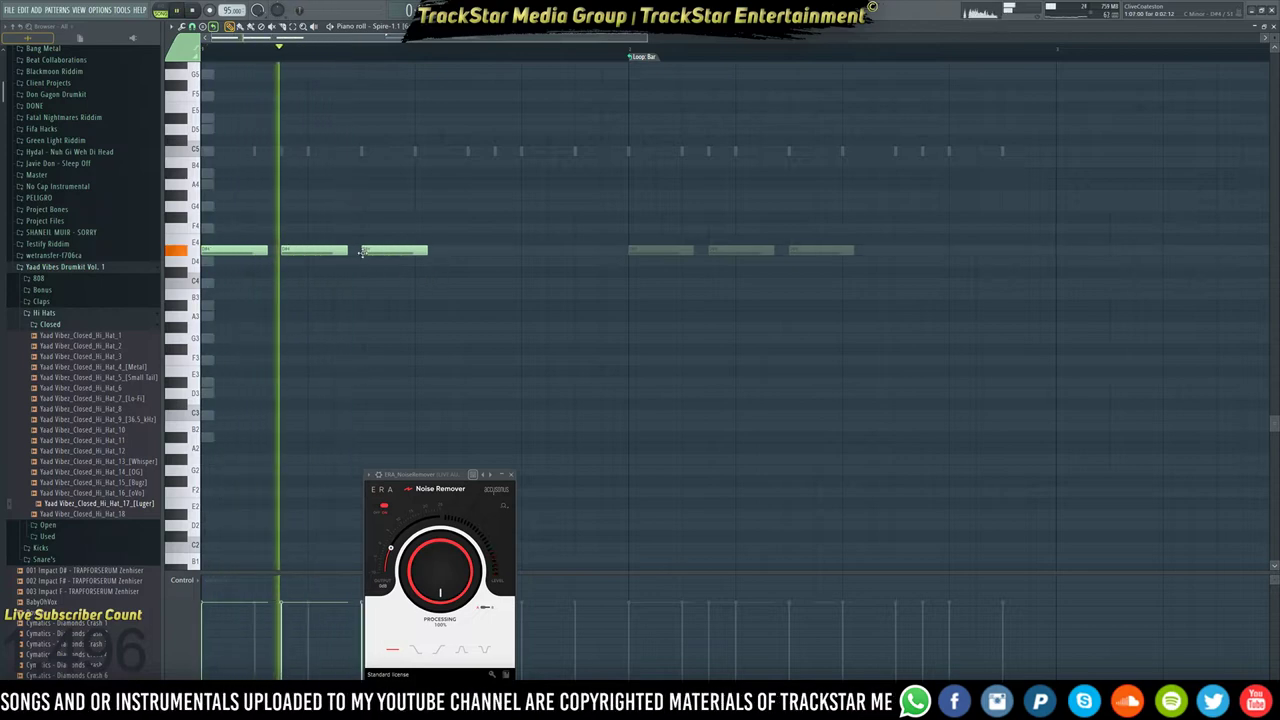
click(418, 284)
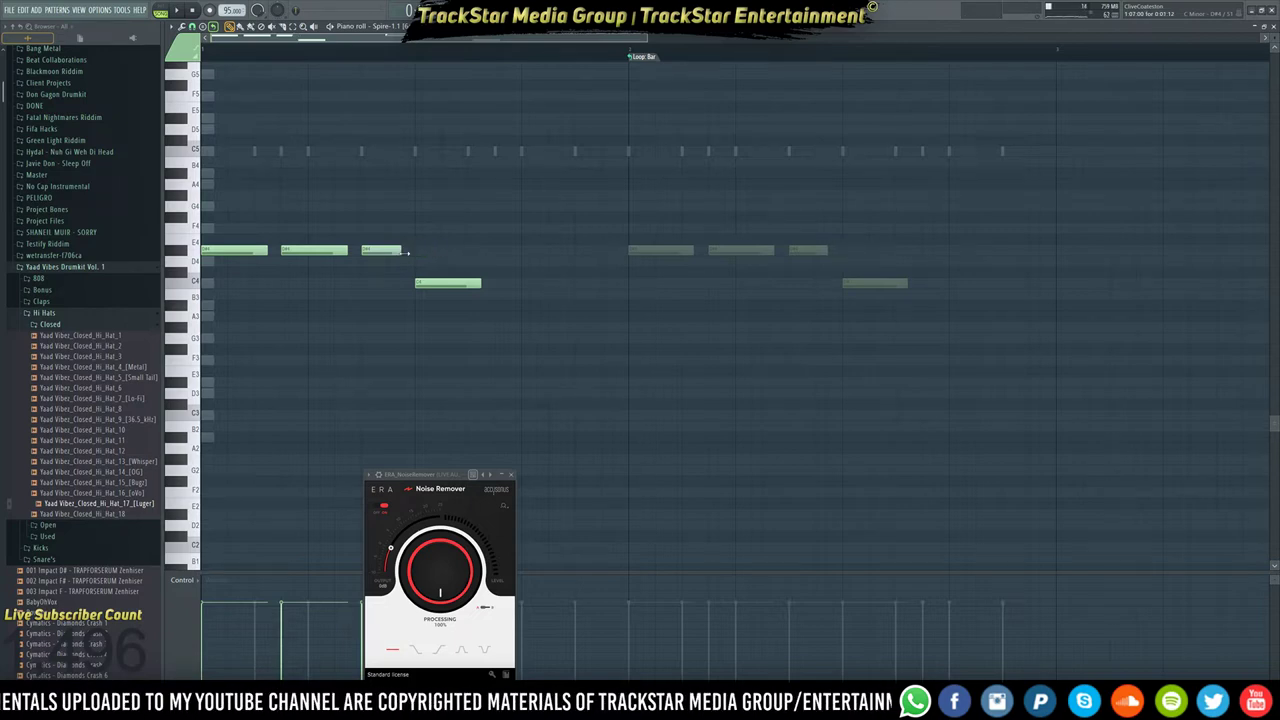
key(space)
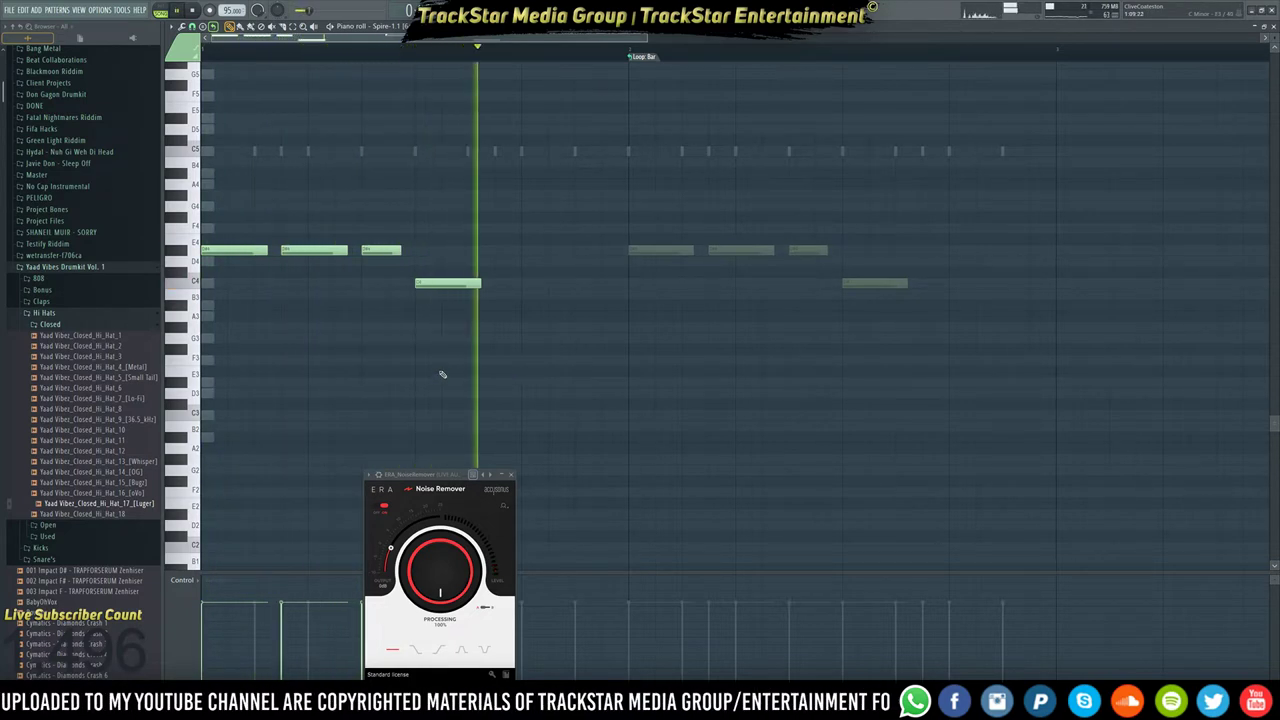
Add C4 notes at steps 12 and 15 of bar 1, shortening the last one to about 1.5 steps.
click(505, 283)
click(578, 283)
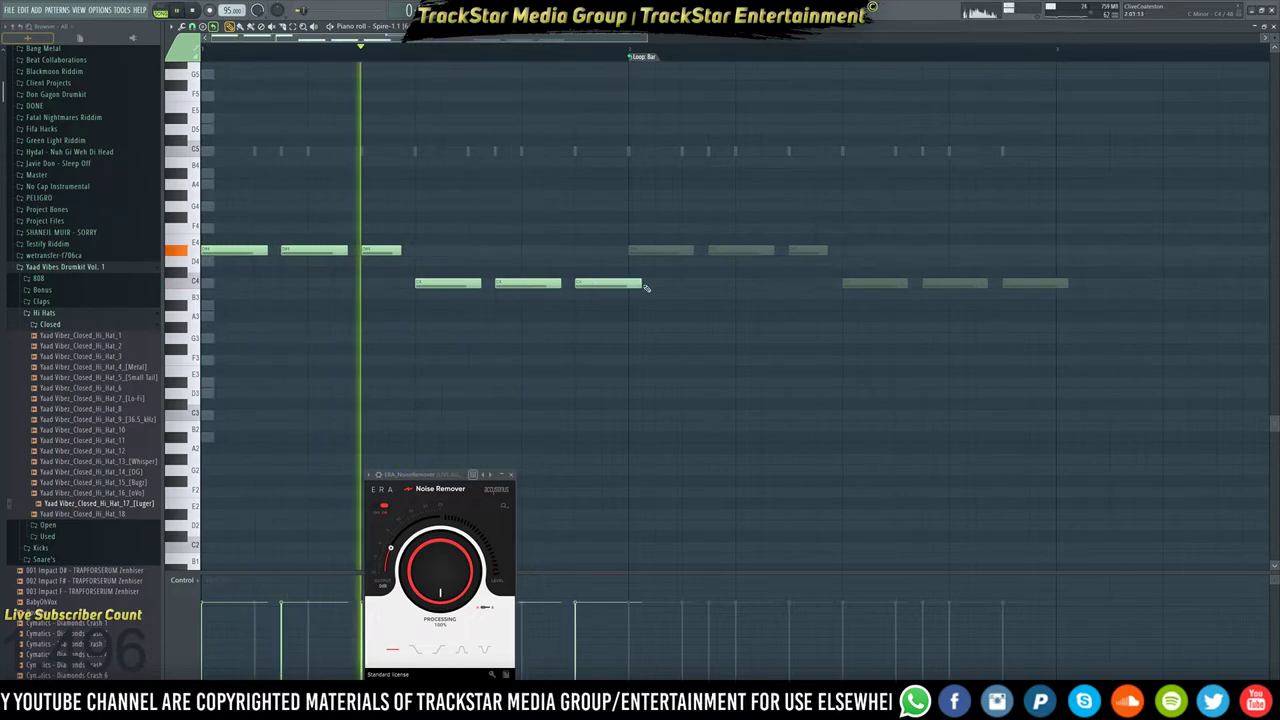
click(658, 283)
right_click(660, 283)
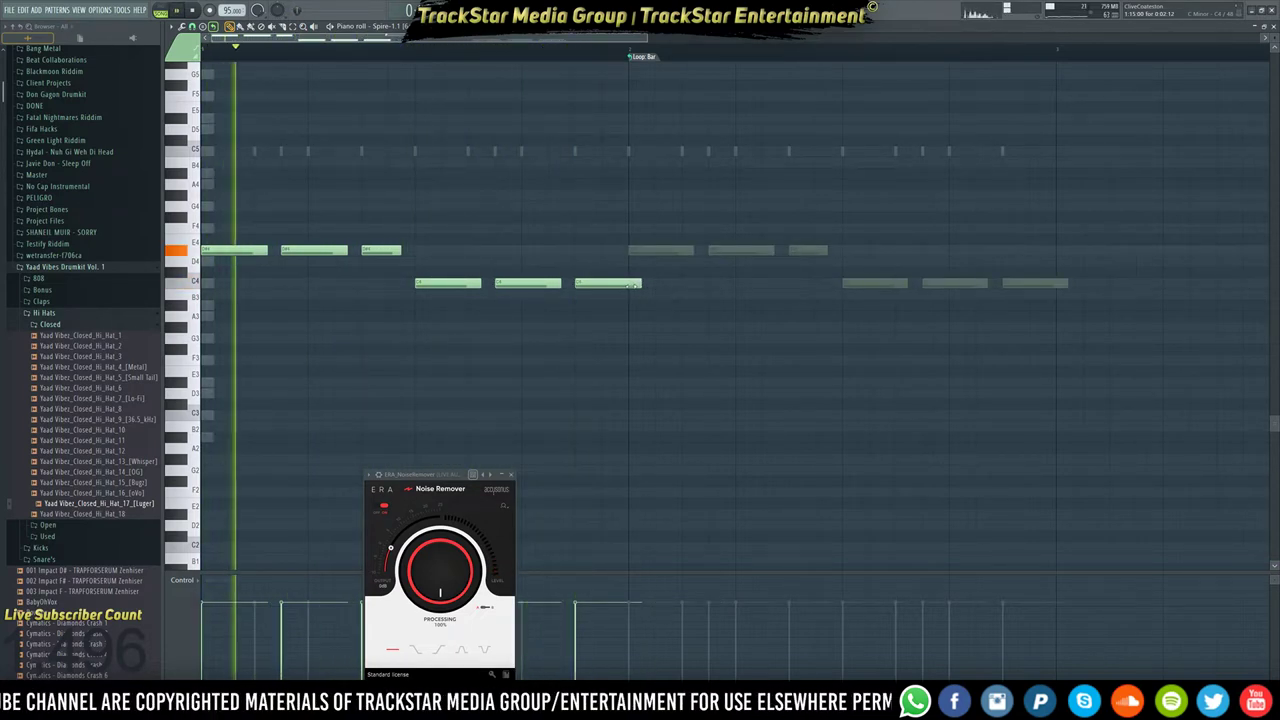
drag(640, 283, 617, 284)
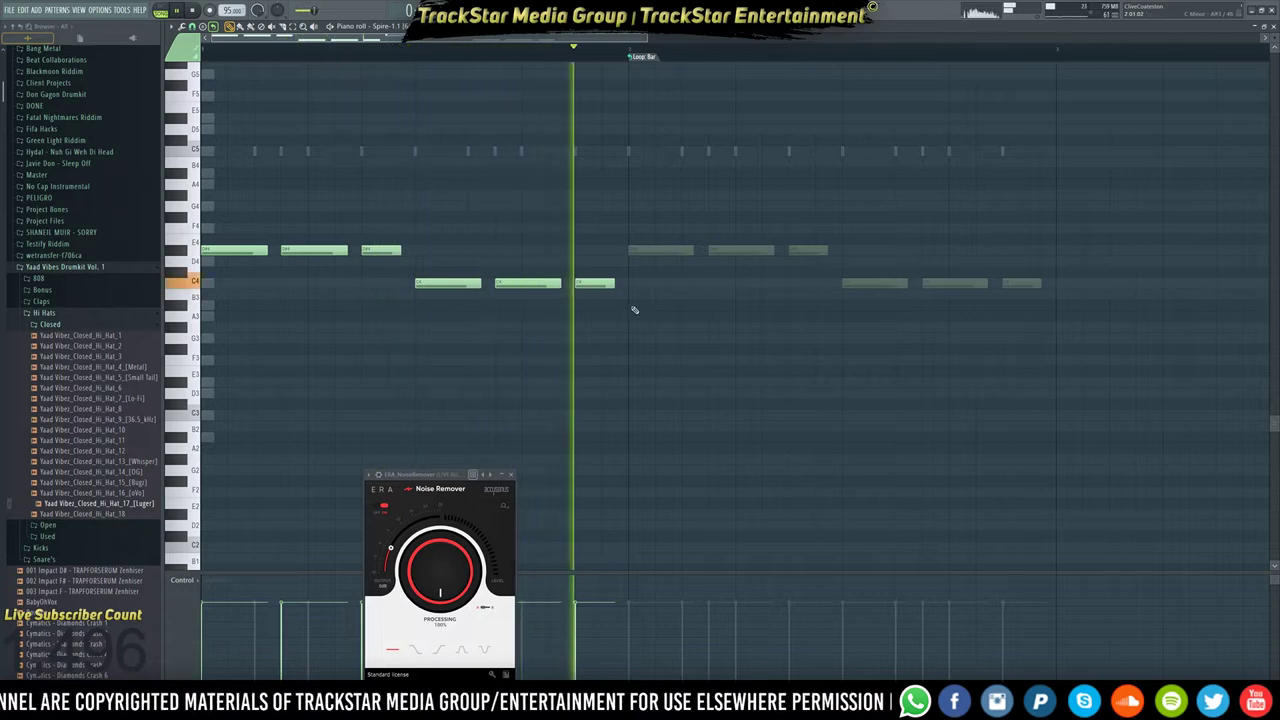
Fill bar 2 with three F4 notes, two G3 notes and a closing A3 note, starting on the same steps as in bar 1.
click(629, 305)
drag(660, 305, 681, 229)
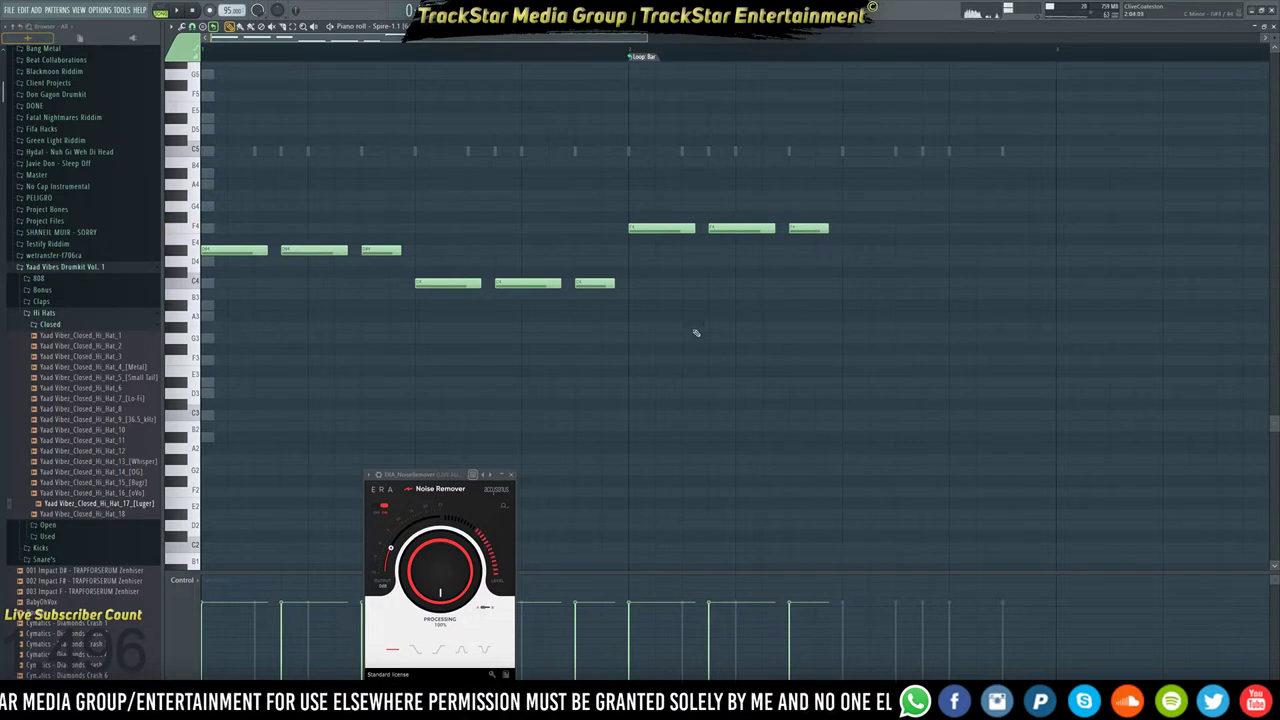
drag(653, 345, 840, 351)
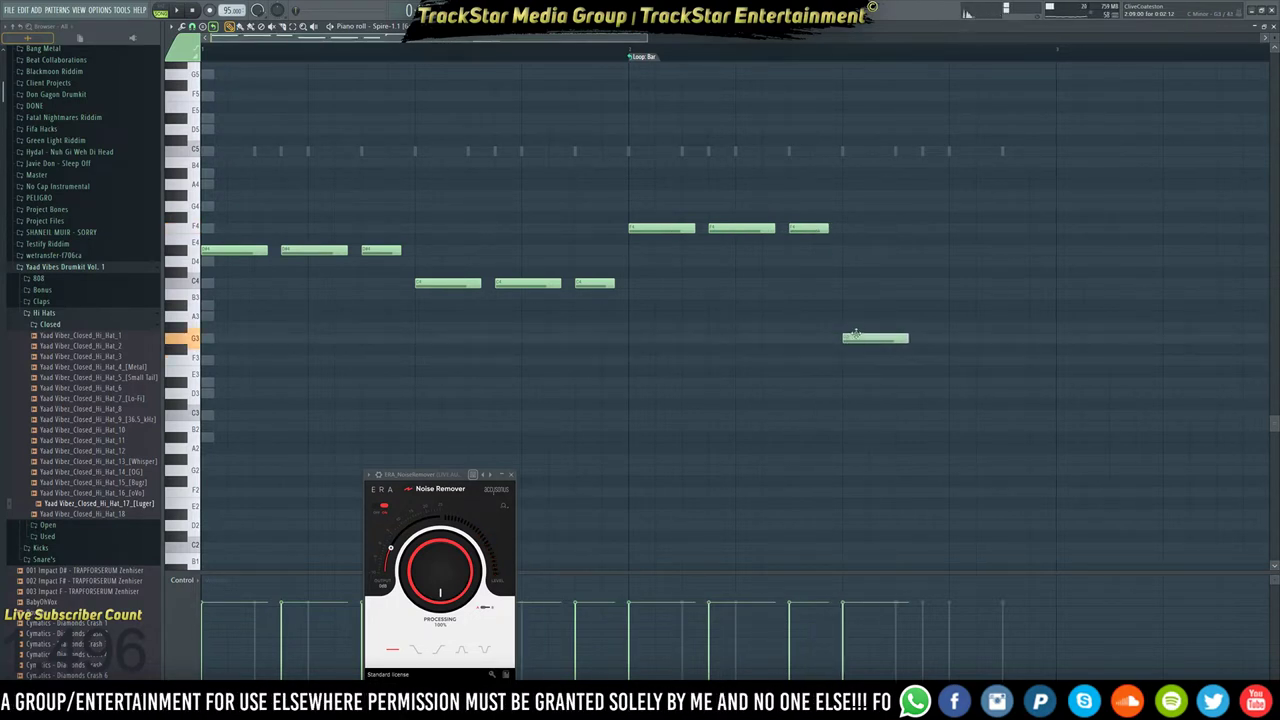
key(space)
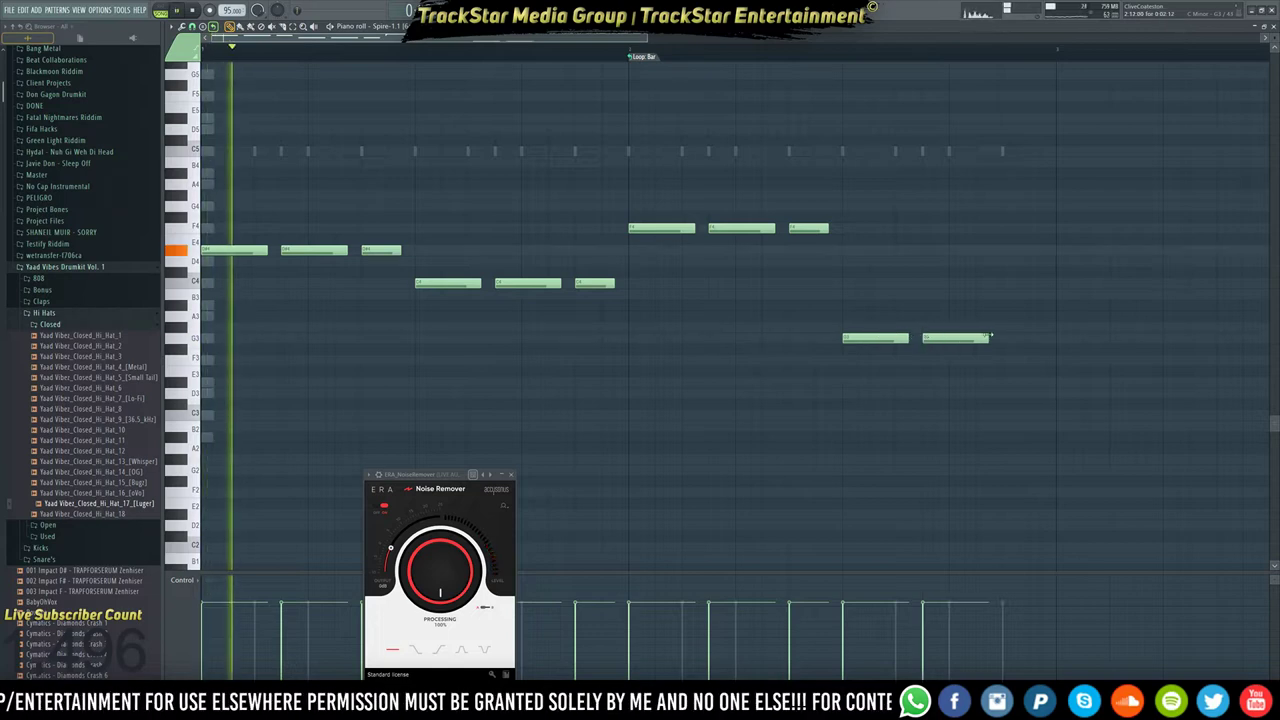
click(1008, 318)
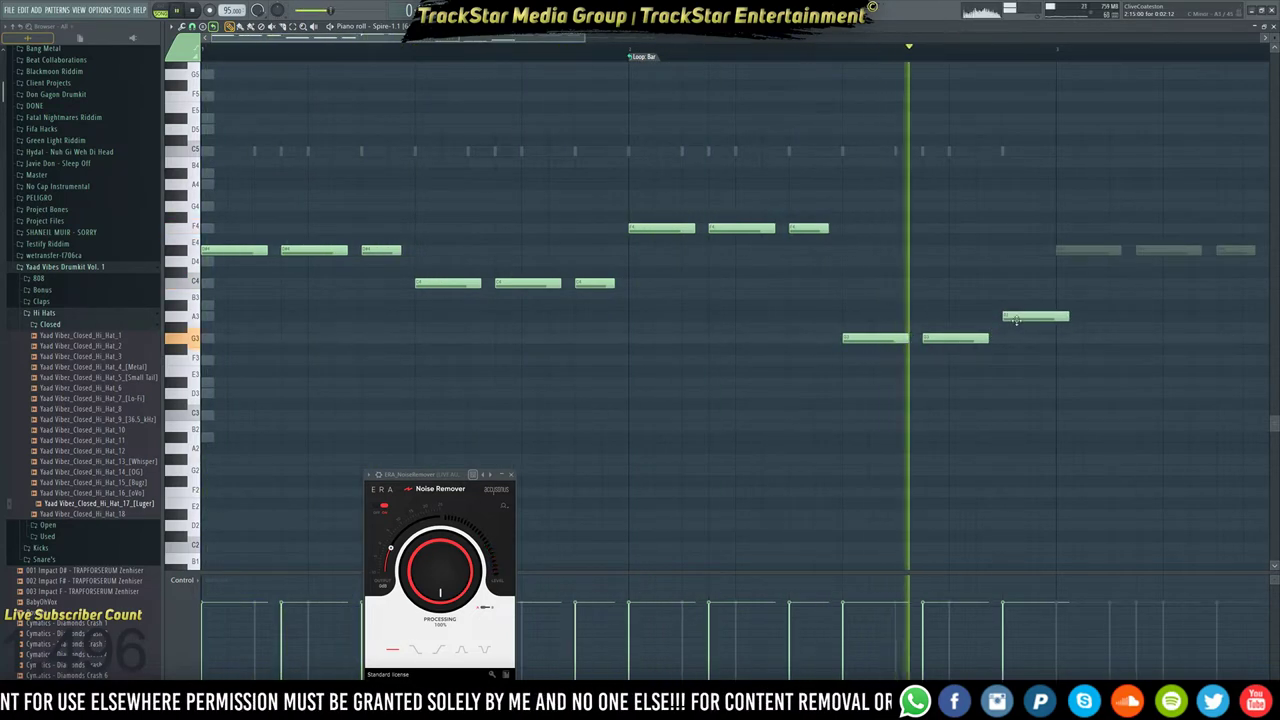
Raise the two G3 notes in bar 2 to A#3, trying A3 first and playing bar 2 to compare.
scroll(951, 349, up, 1)
ctrl+drag(861, 326, 940, 339)
key(space)
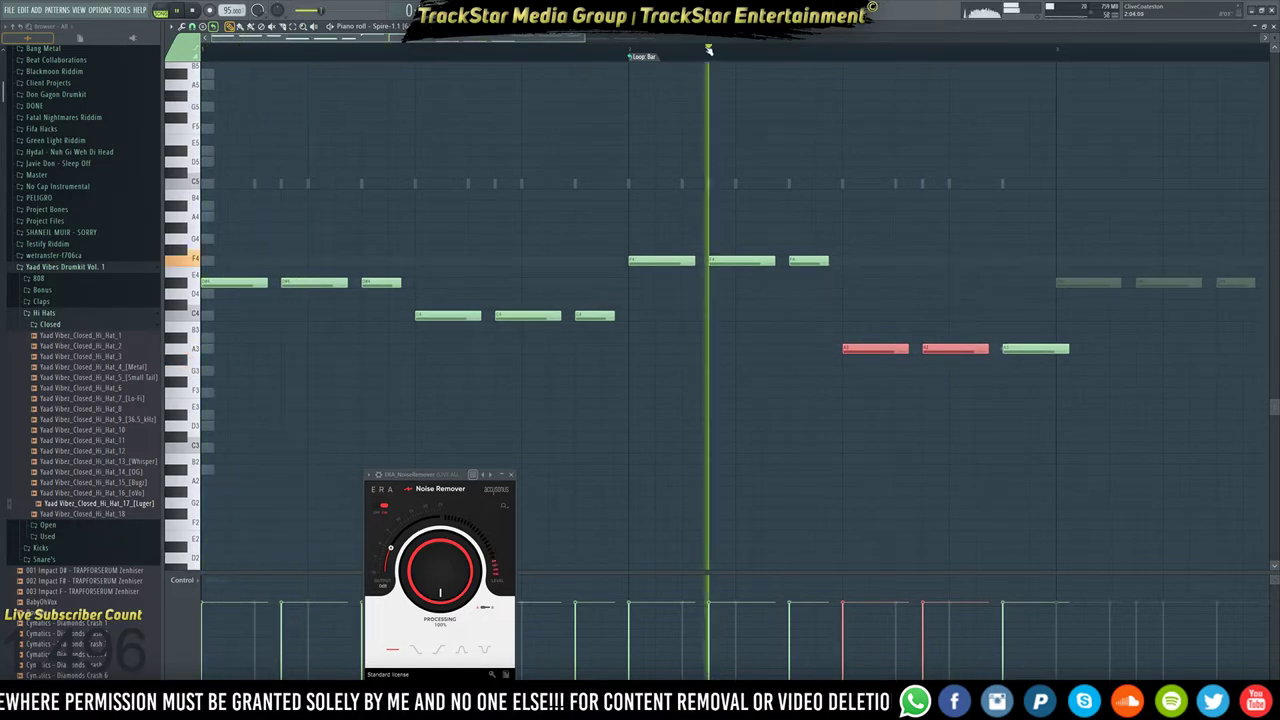
key(space)
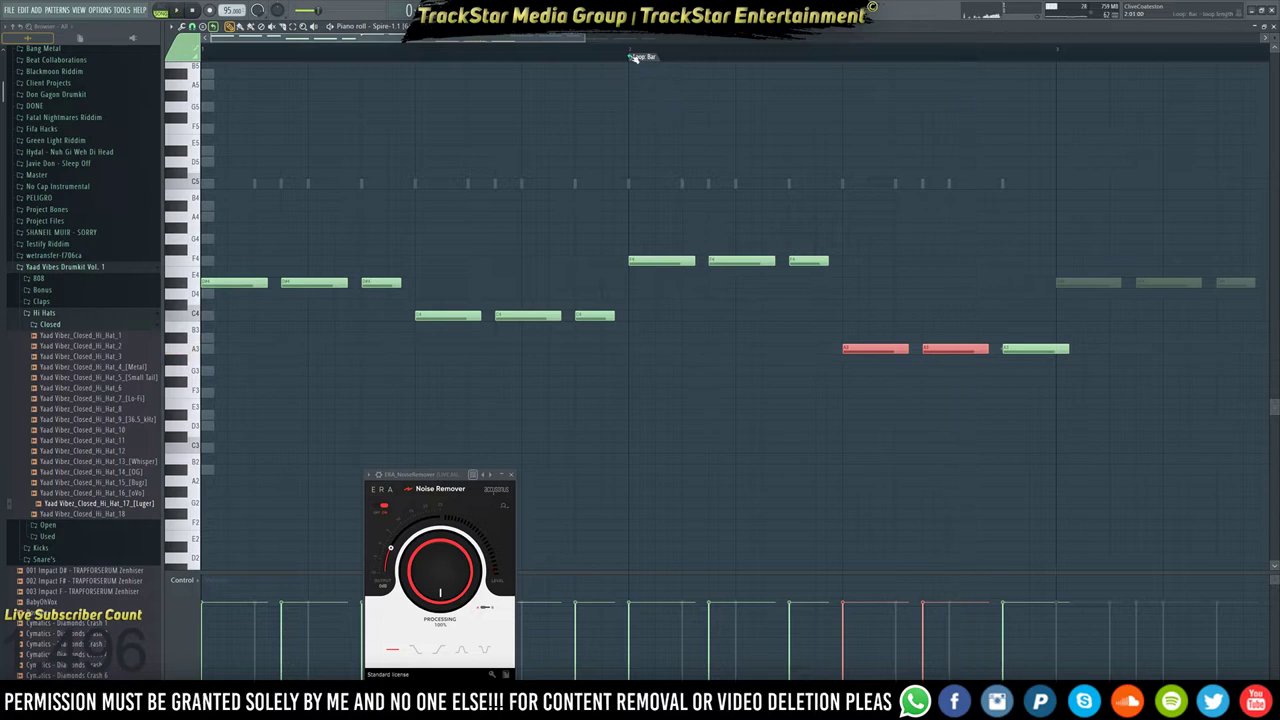
key(space)
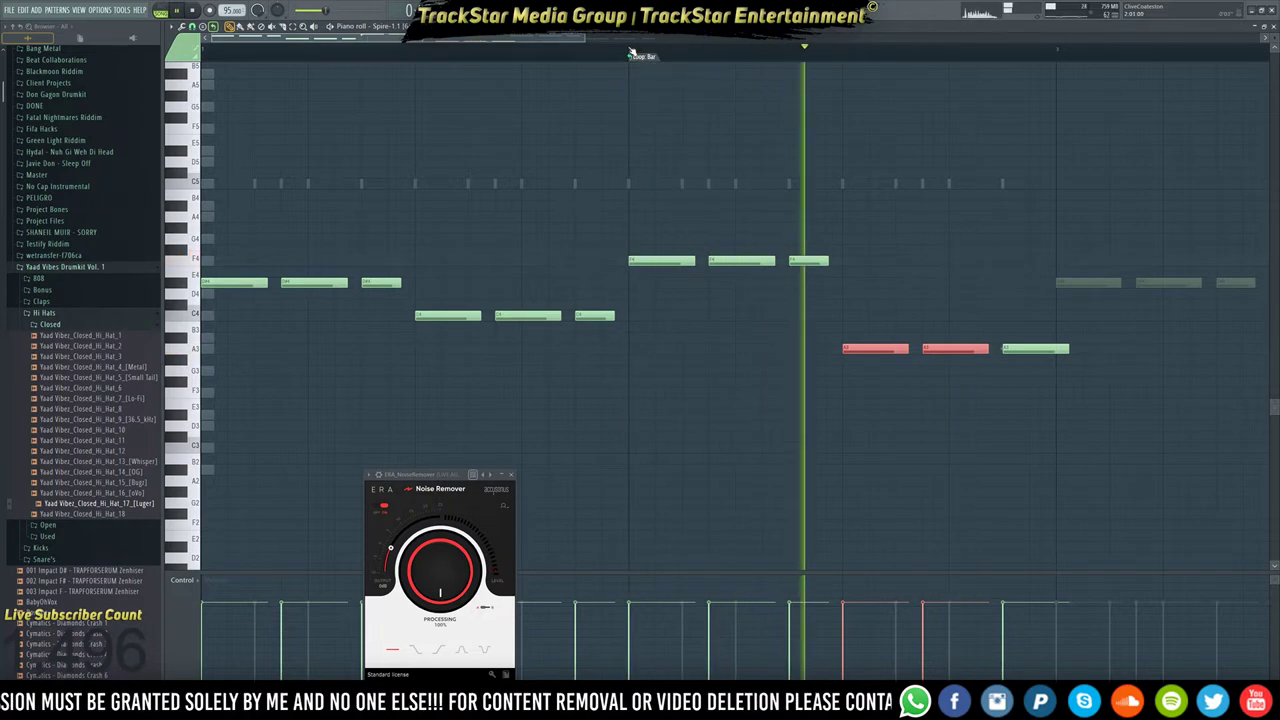
key(space)
drag(852, 349, 857, 337)
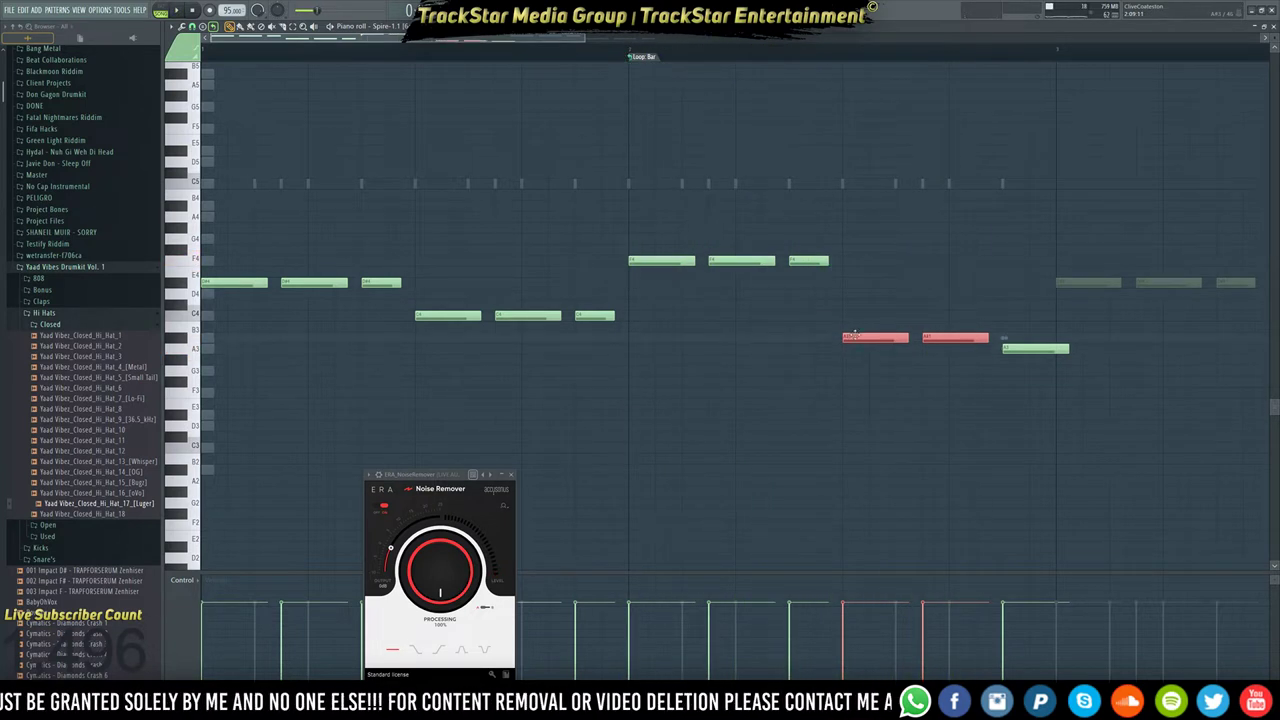
key(space)
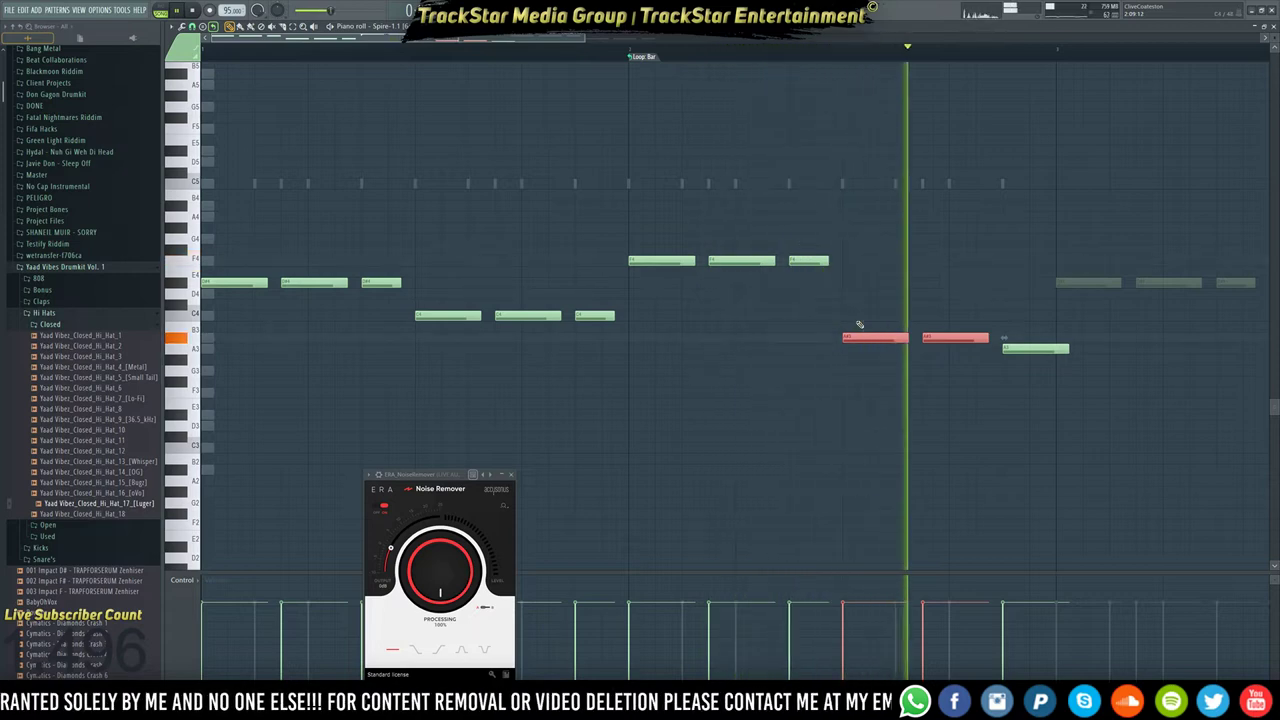
Raise the last note of bar 2 to C4 and shorten it to about 1.5 steps.
mouse_move(1030, 349)
mouse_down()
mouse_move(1027, 326)
mouse_move(1029, 337)
mouse_up()
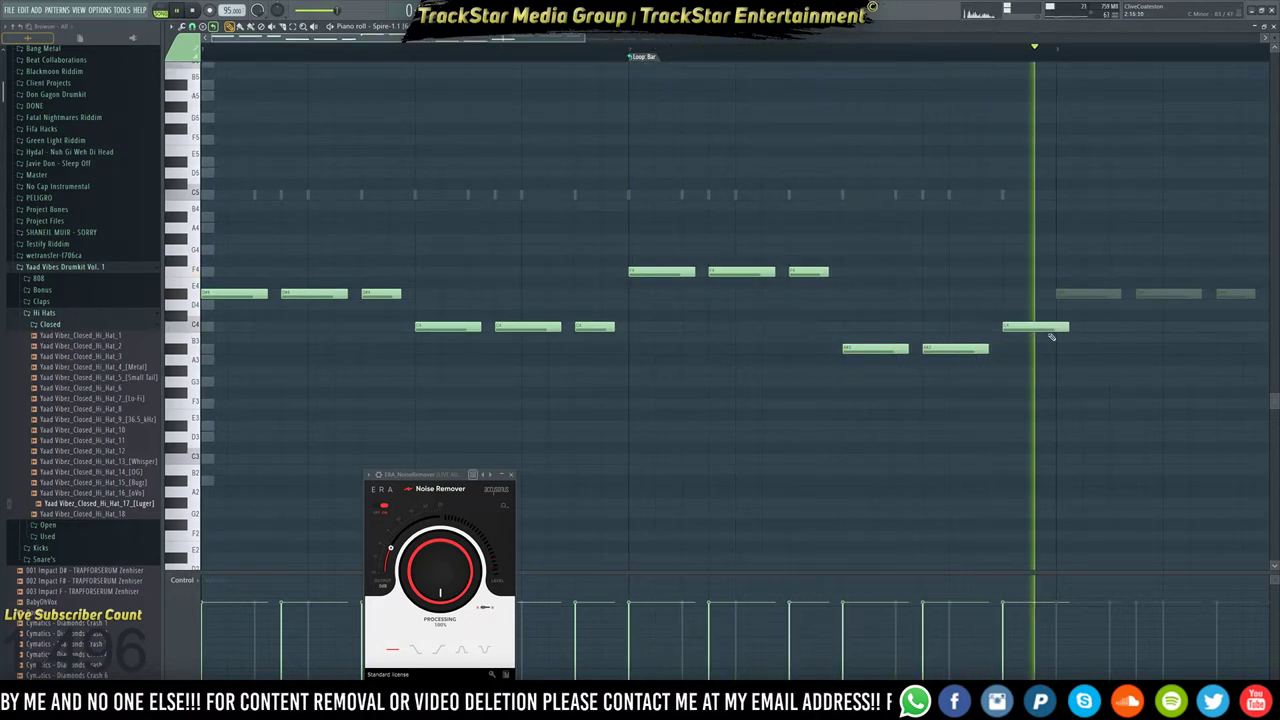
key(space)
key(space)
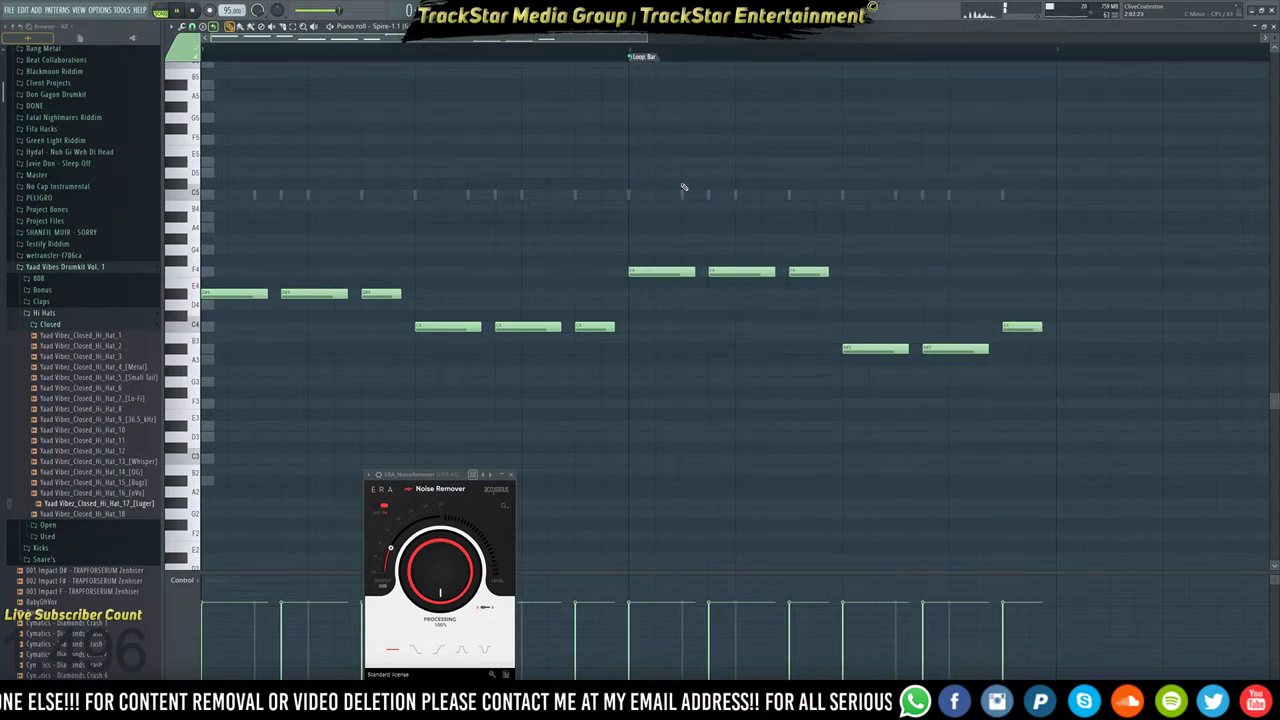
Duplicate the two-bar Spire melody into bars 3 and 4.
scroll(665, 63, down, 3)
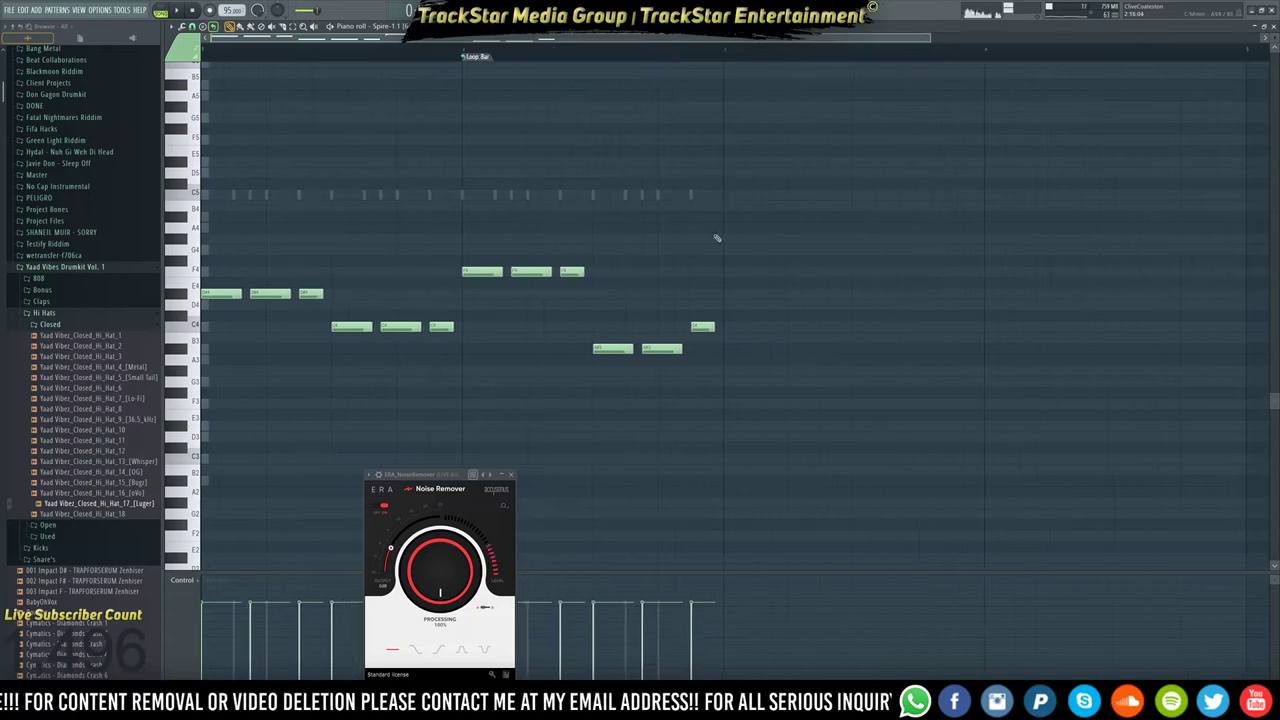
key(ctrl+a)
mouse_move(218, 294)
mouse_down()
mouse_move(768, 294)
mouse_move(737, 294)
mouse_up()
ctrl+click(753, 213)
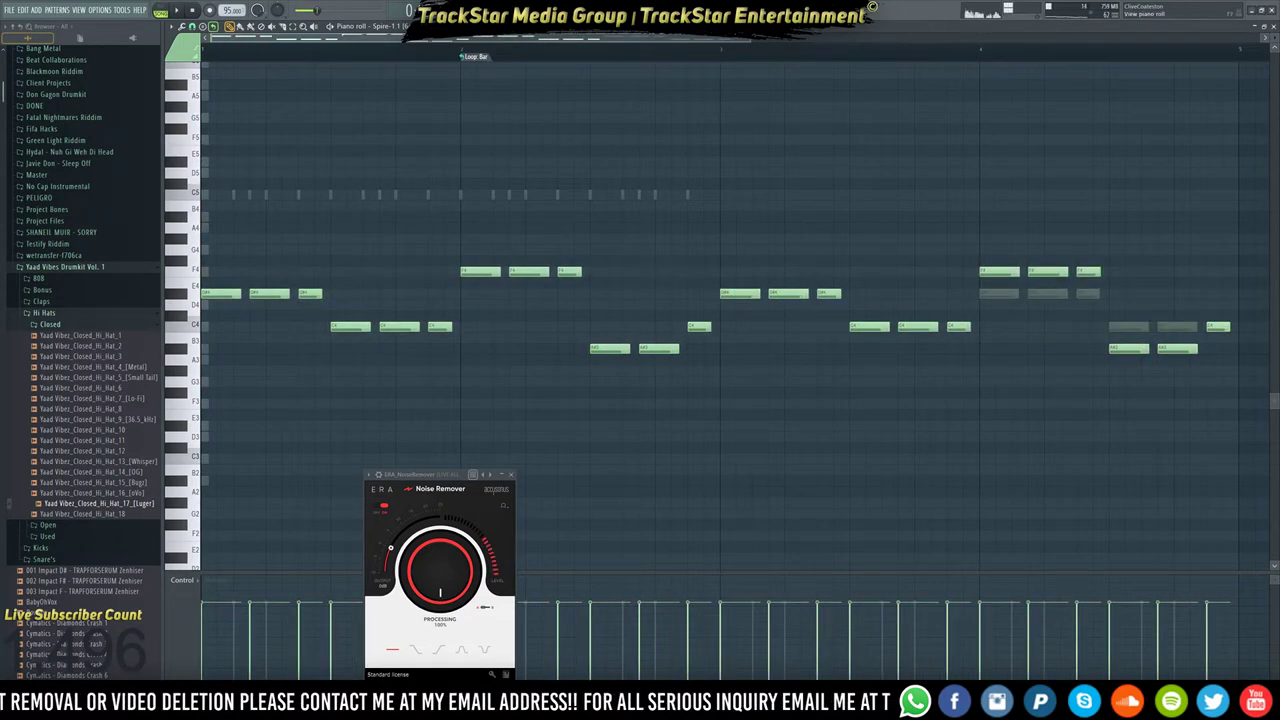
Open Spire from the channel rack and switch to another bass preset while the pattern plays.
click(650, 11)
click(615, 166)
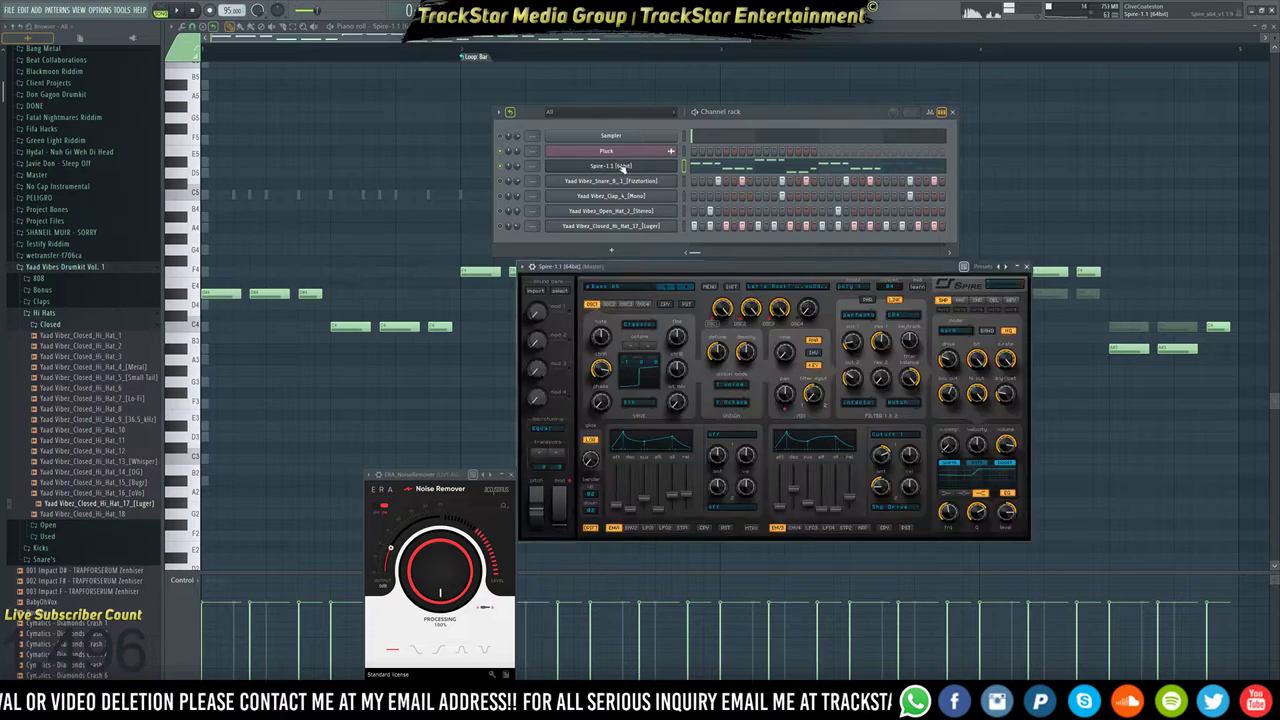
key(space)
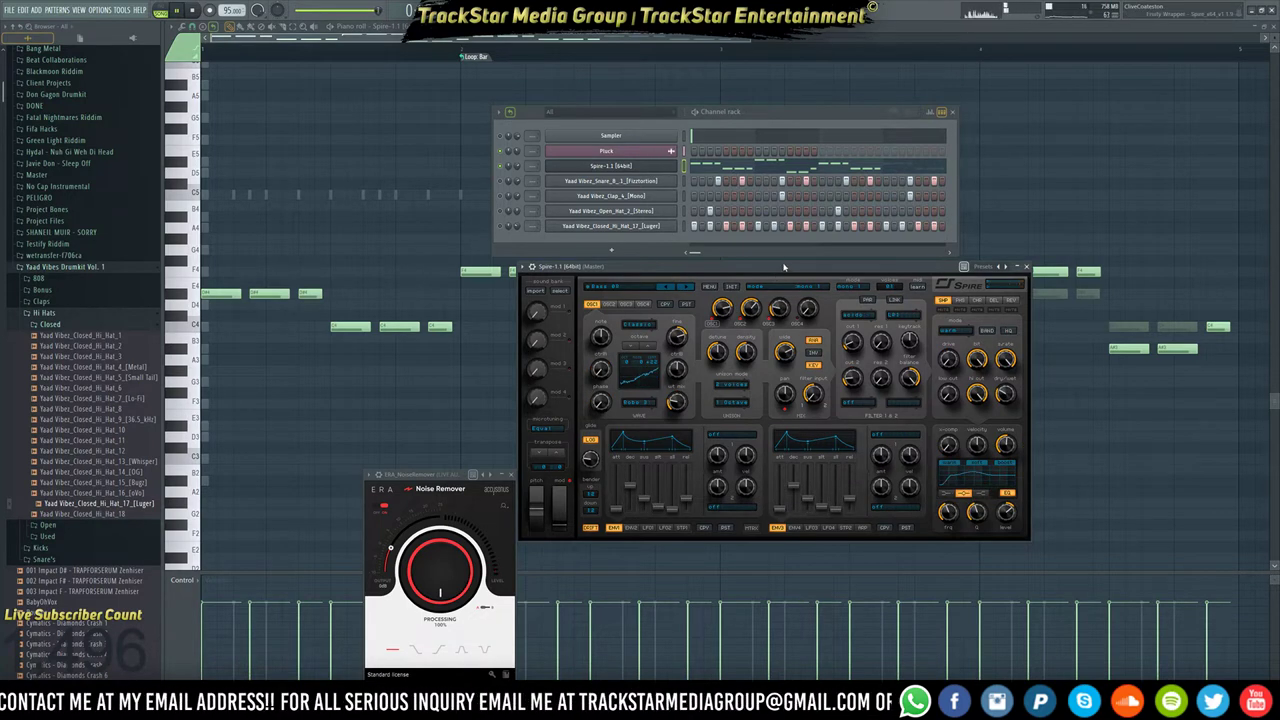
drag(784, 267, 843, 264)
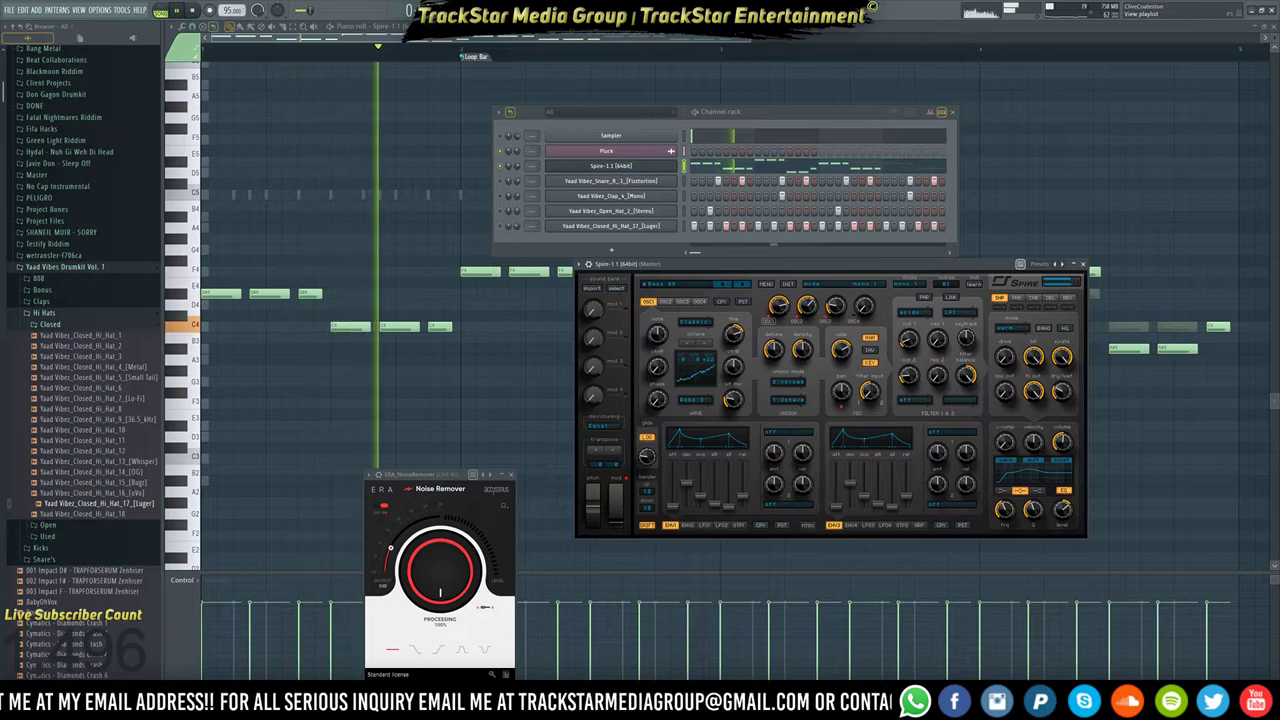
Place a second Pattern 1 clip directly after the first on Track 2 of the playlist and bring up the channel rack.
key(F5)
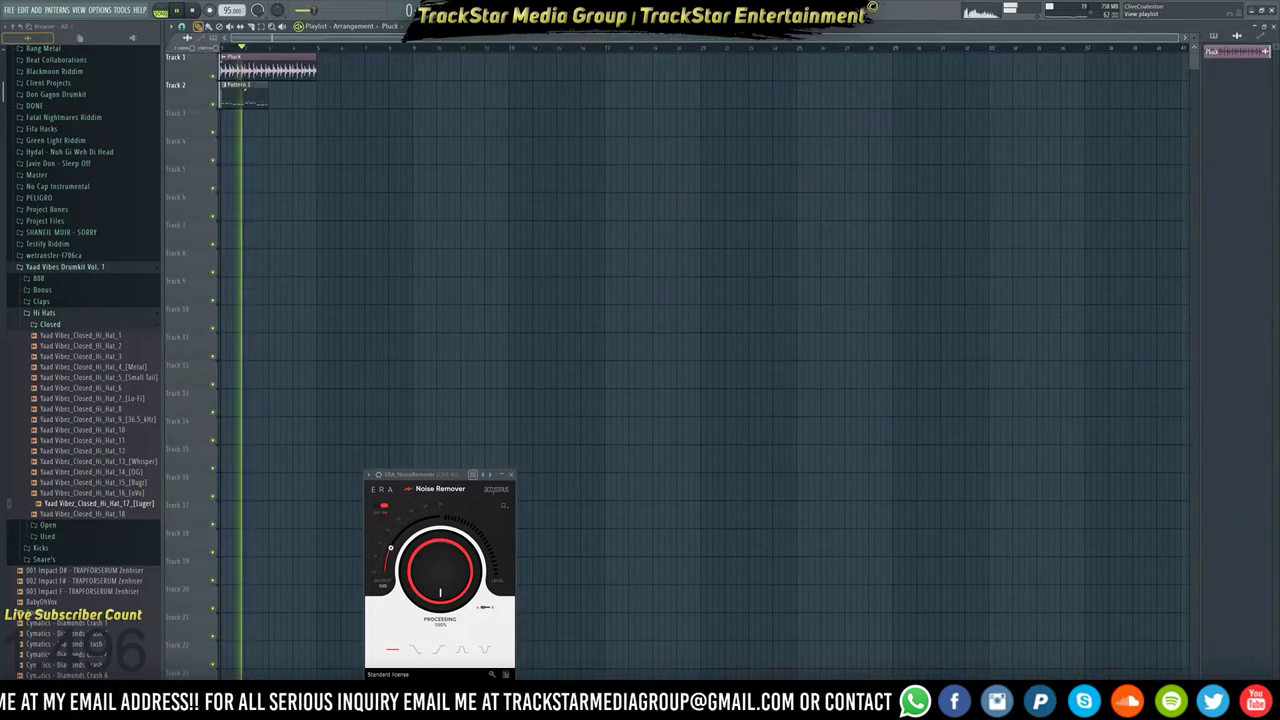
click(274, 100)
right_click(312, 94)
click(249, 92)
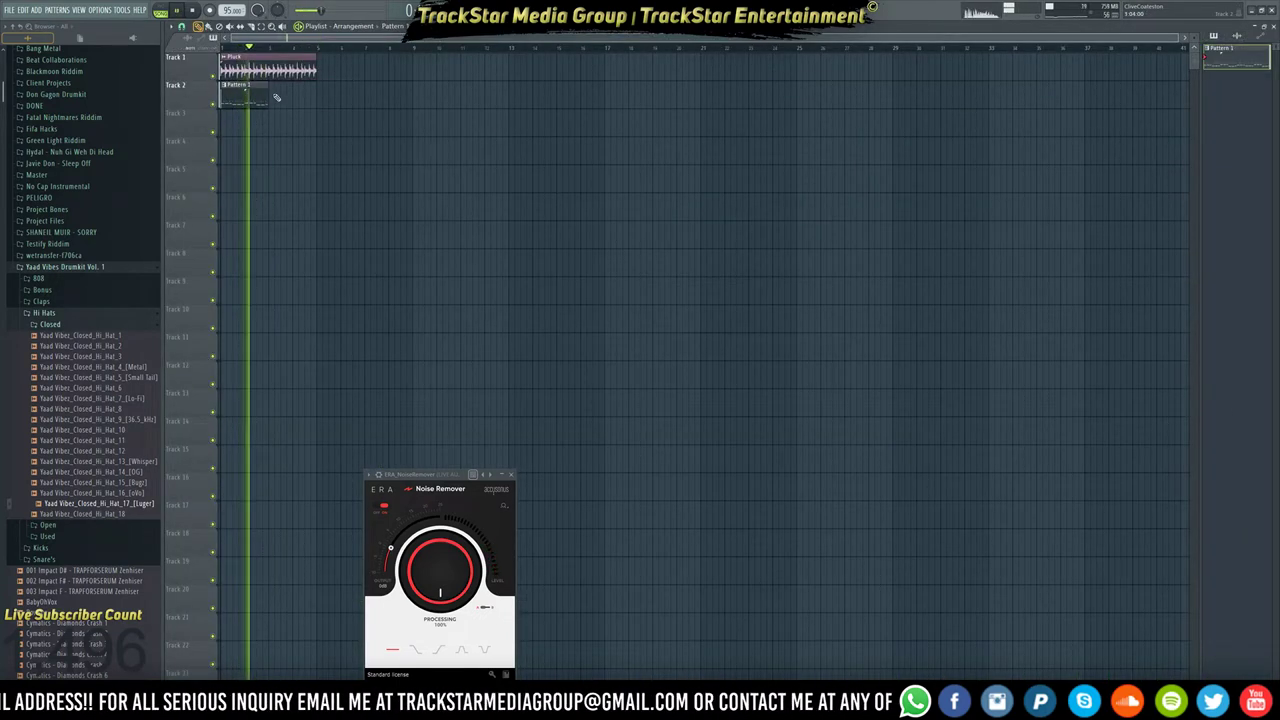
click(274, 96)
key(F6)
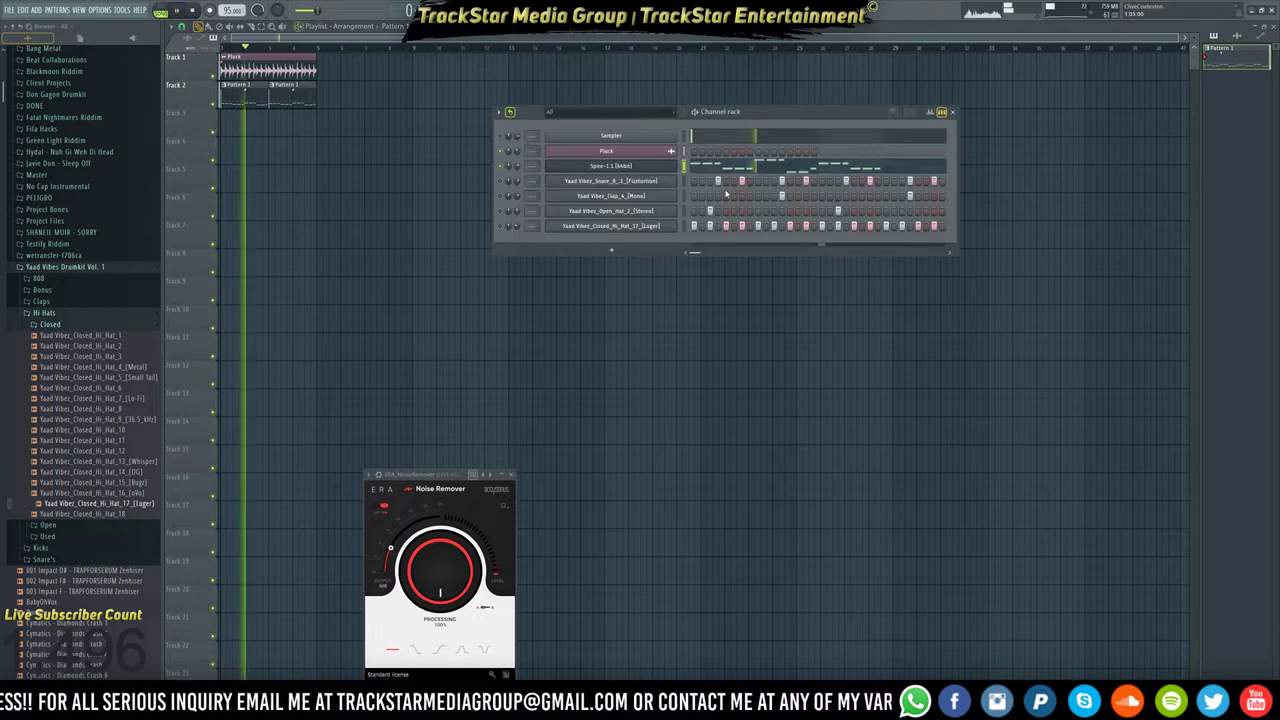
Reopen Spire from the channel rack and step forward through its bass presets to another sound during playback.
click(600, 151)
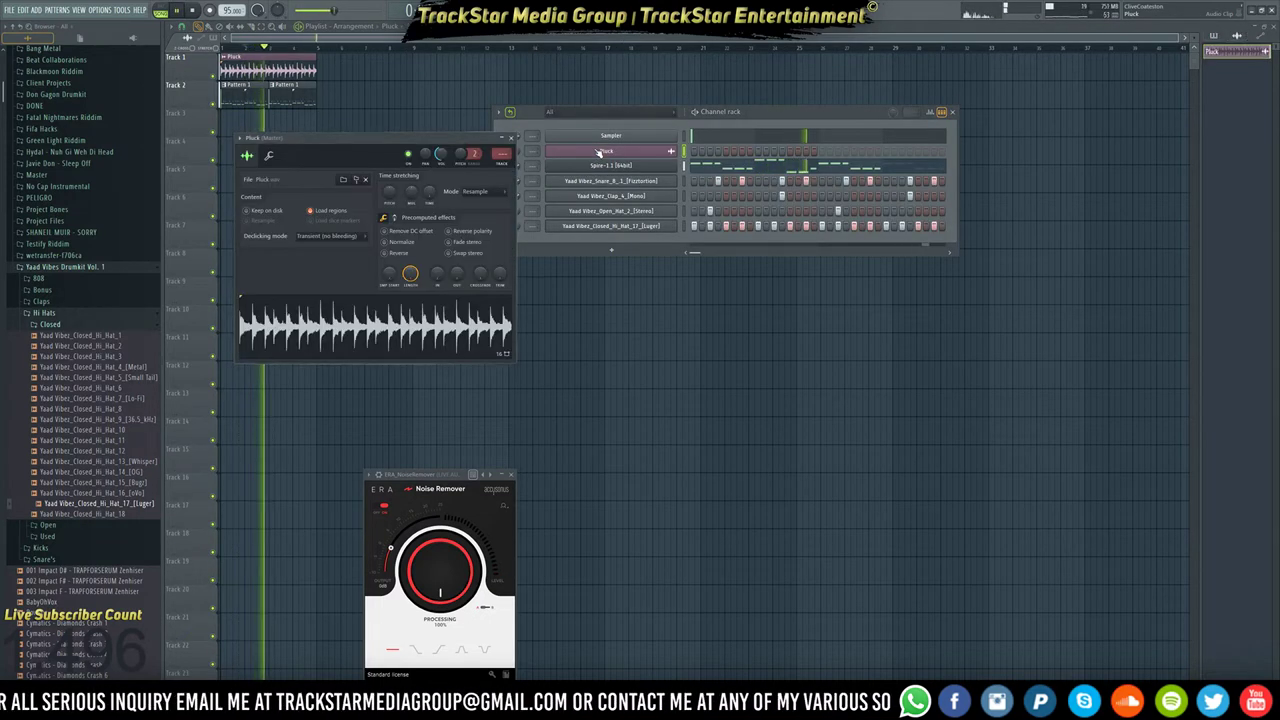
click(611, 165)
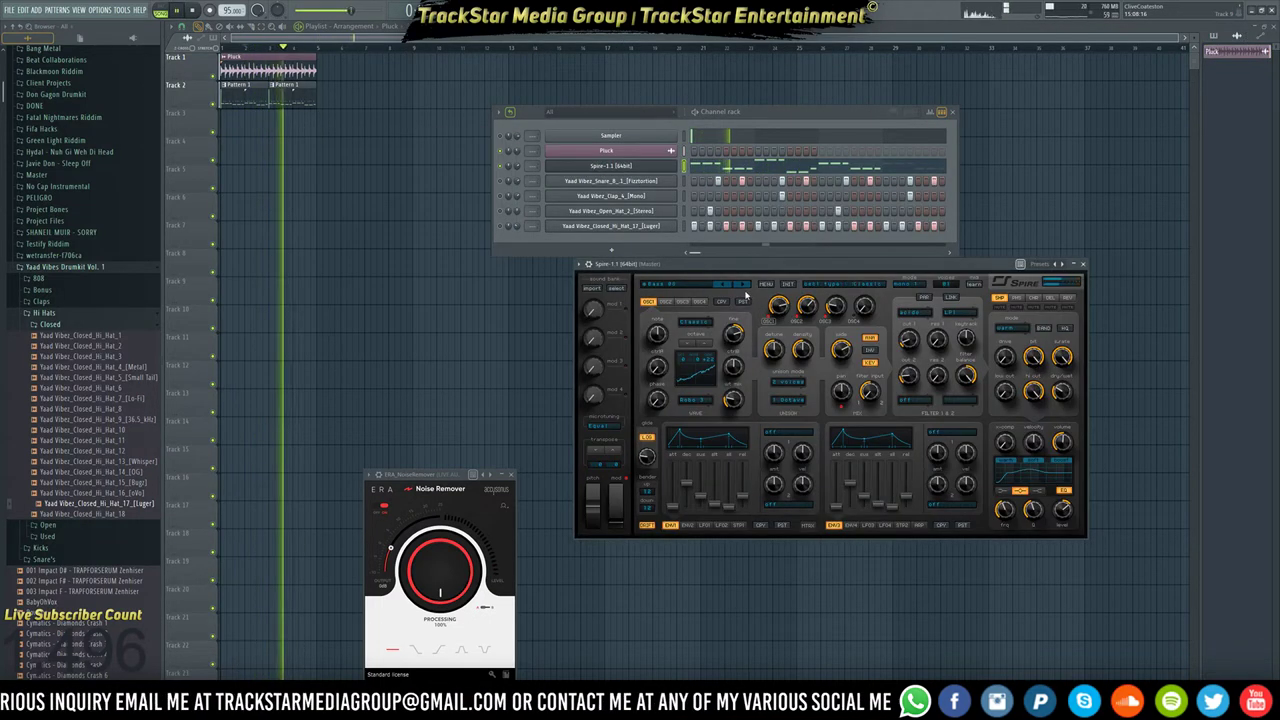
click(744, 285)
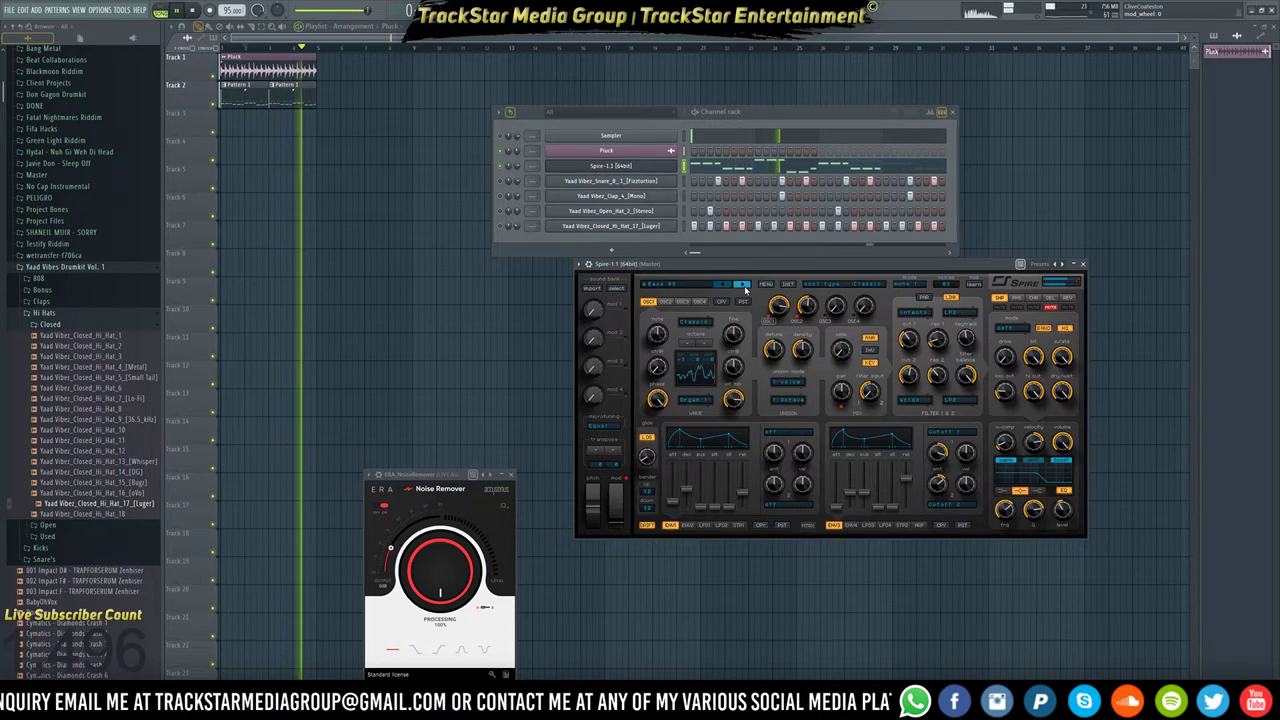
click(744, 286)
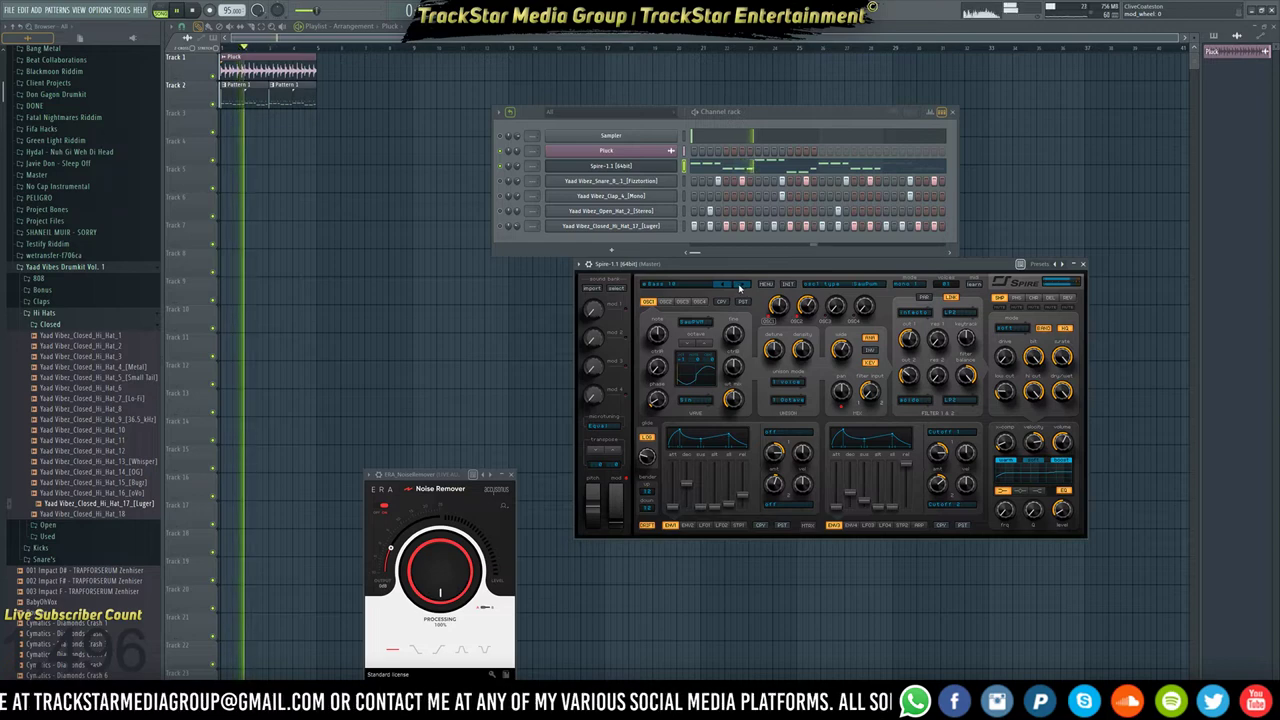
In the Spire piano roll, lower bar 2's three F4 notes to A#3 and raise the two following notes to C4.
click(779, 167)
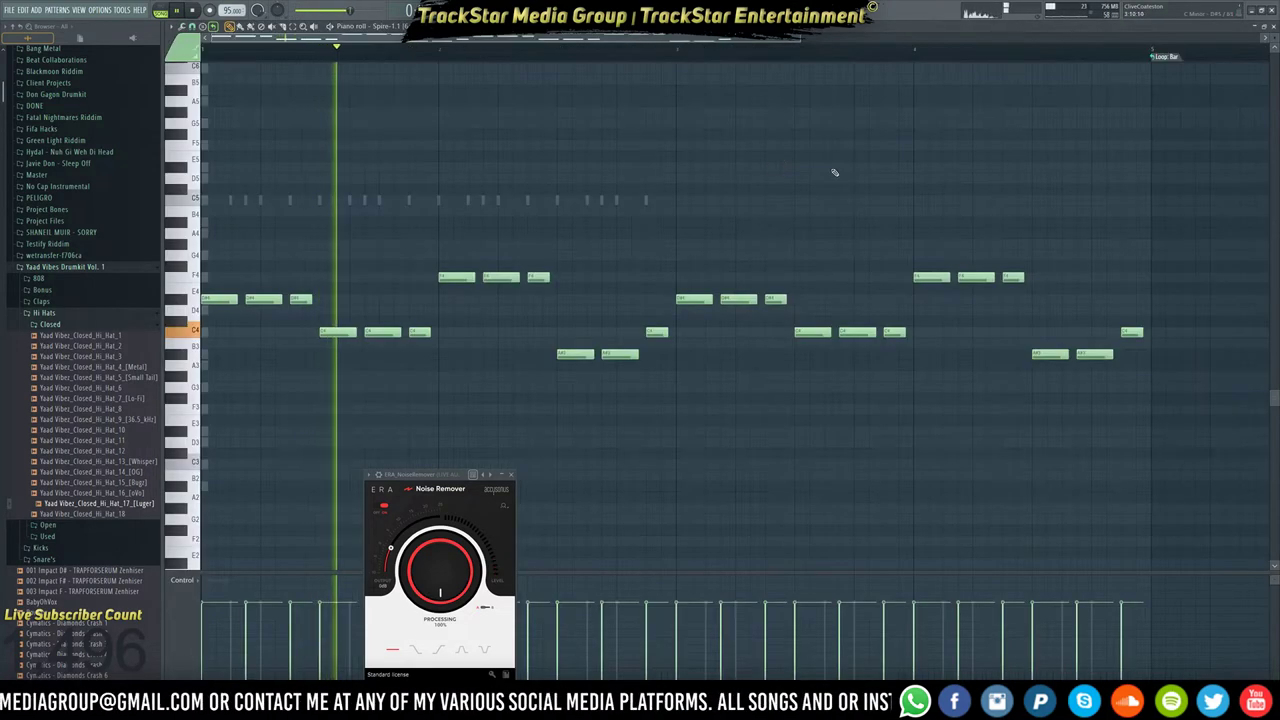
drag(413, 248, 555, 284)
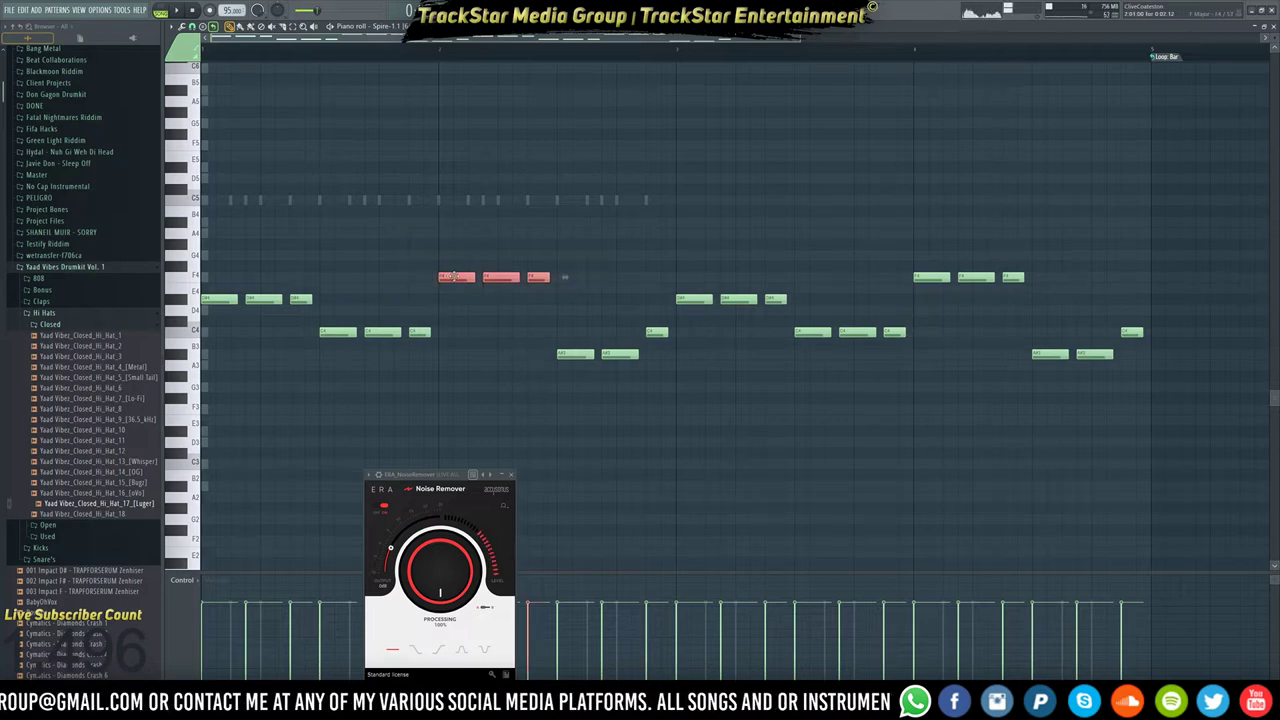
drag(453, 277, 455, 357)
key(space)
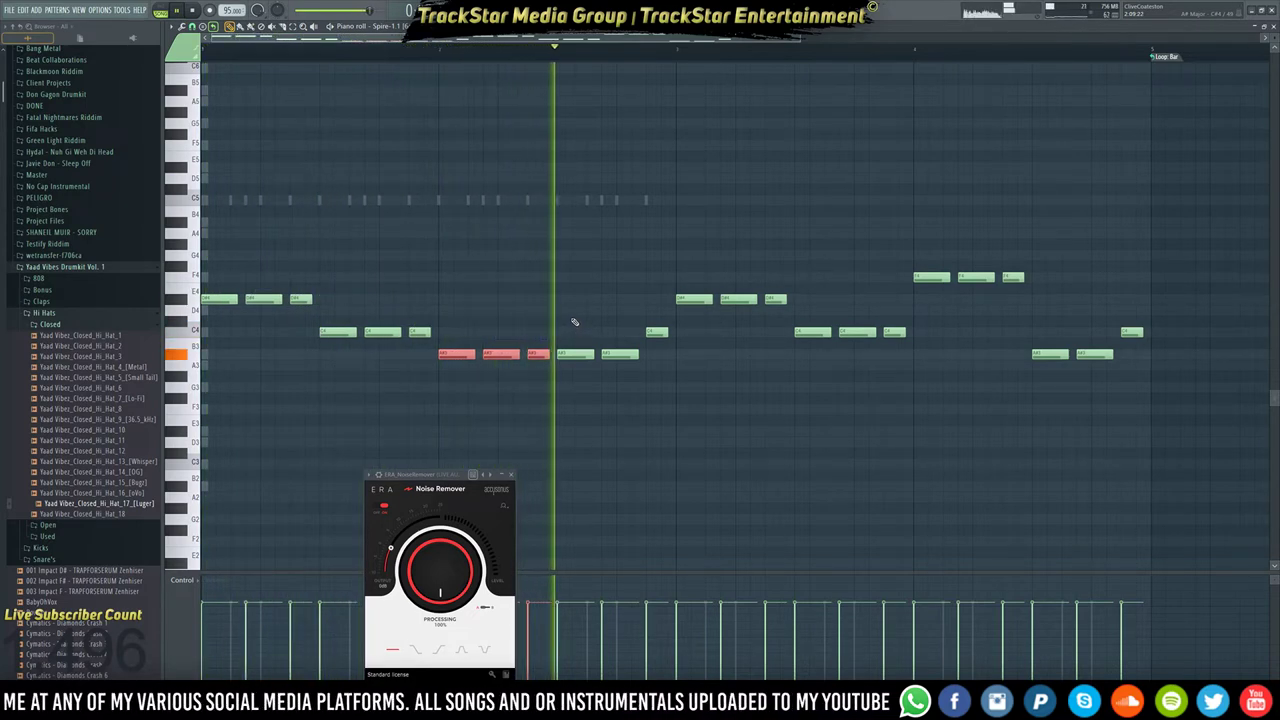
key(space)
drag(572, 346, 625, 366)
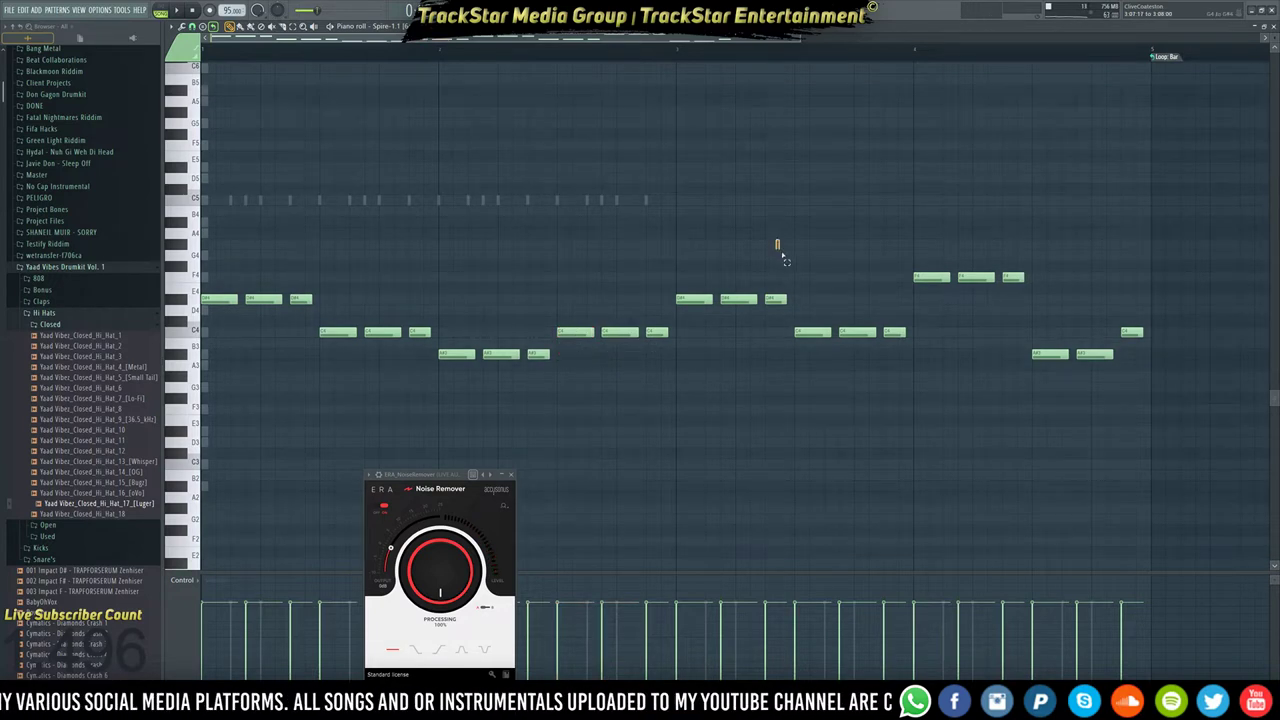
Replace the notes in bars 3 and 4 with a duplicate of the first two bars, aligned to the start of bar 3.
drag(1170, 398, 684, 212)
key(Delete)
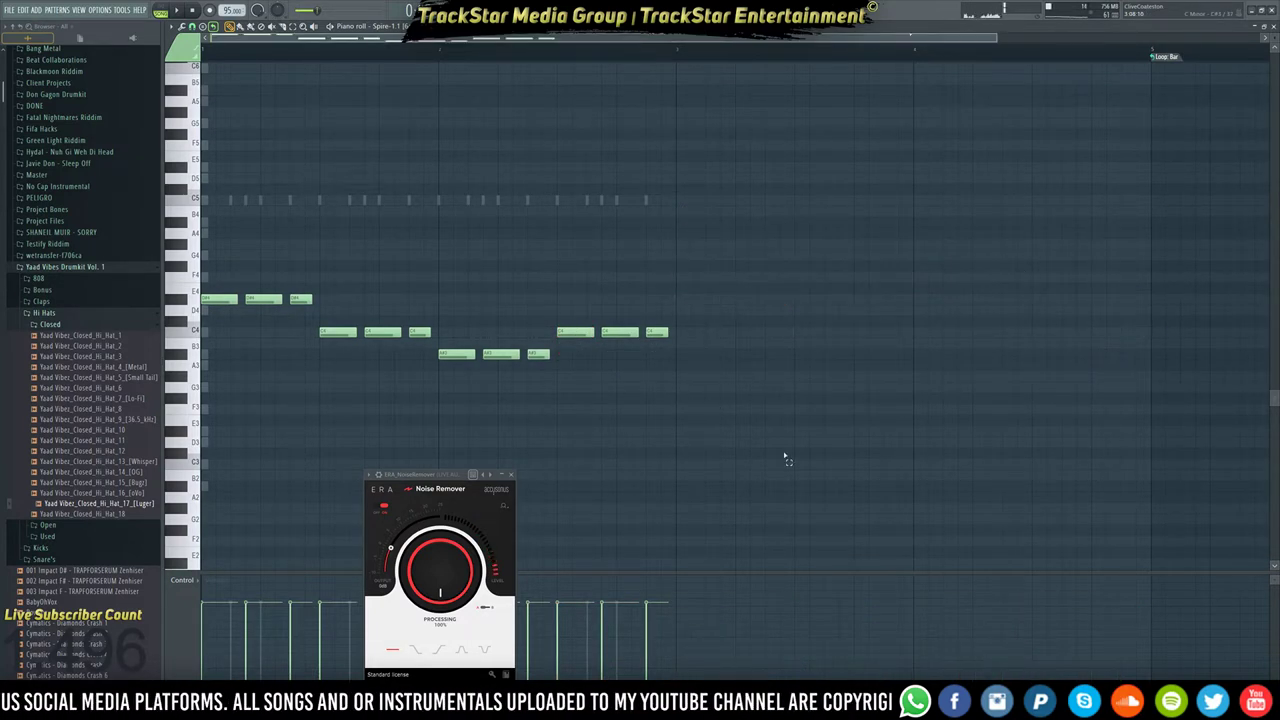
key(ctrl+a)
key(ctrl+b)
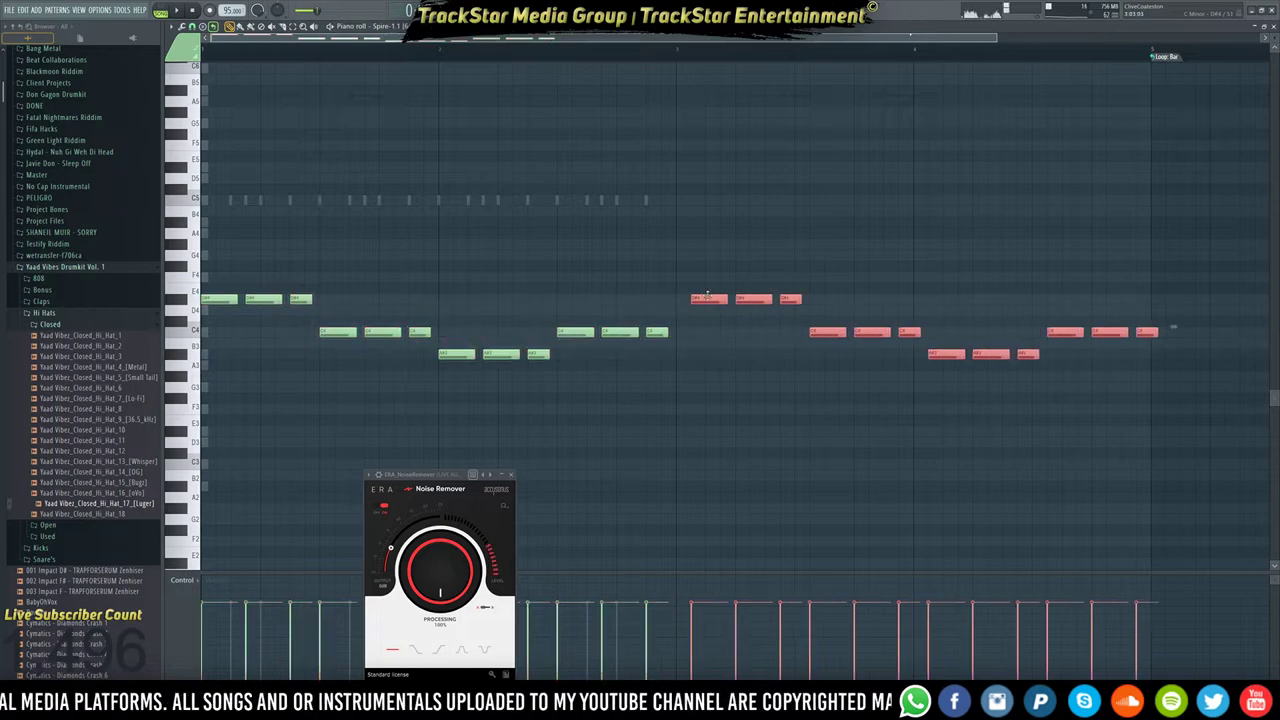
key(space)
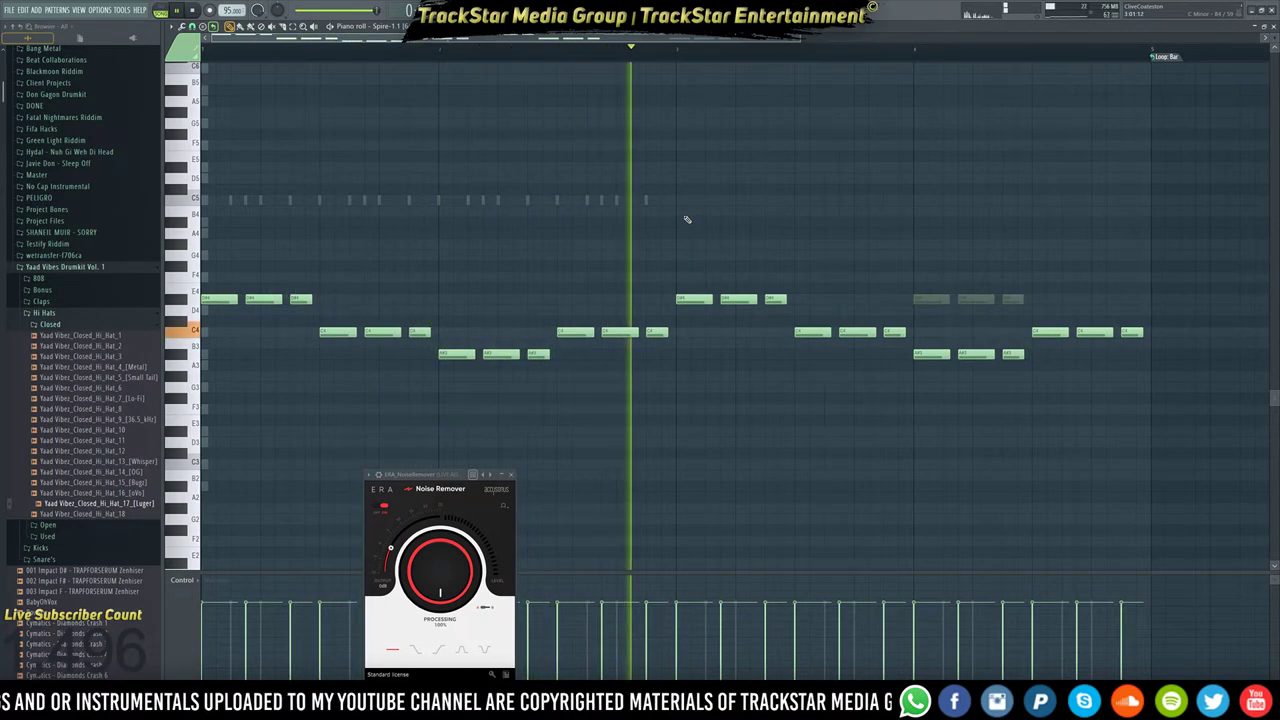
Lower the last three notes of bar 2 from C4 to A3, audition the line and clear the note selection.
drag(557, 314, 675, 366)
scroll(641, 337, down, 1)
drag(620, 319, 619, 352)
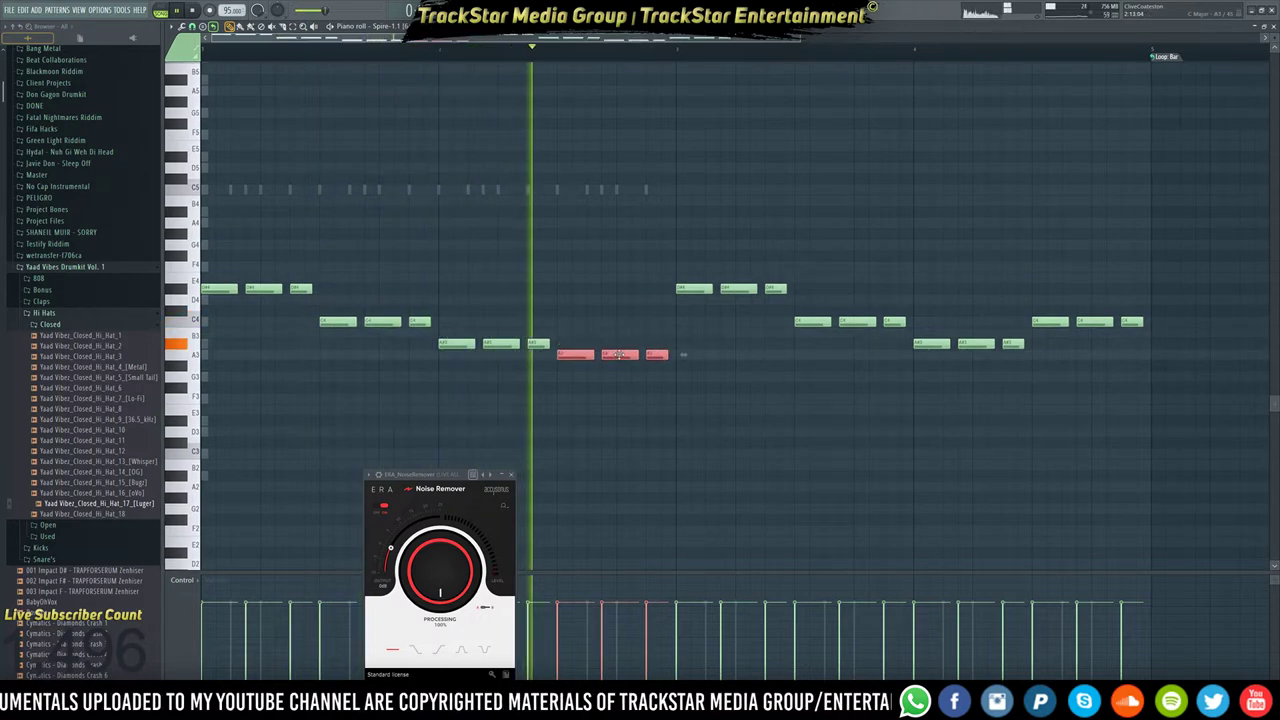
scroll(625, 340, down, 1)
key(space)
key(space)
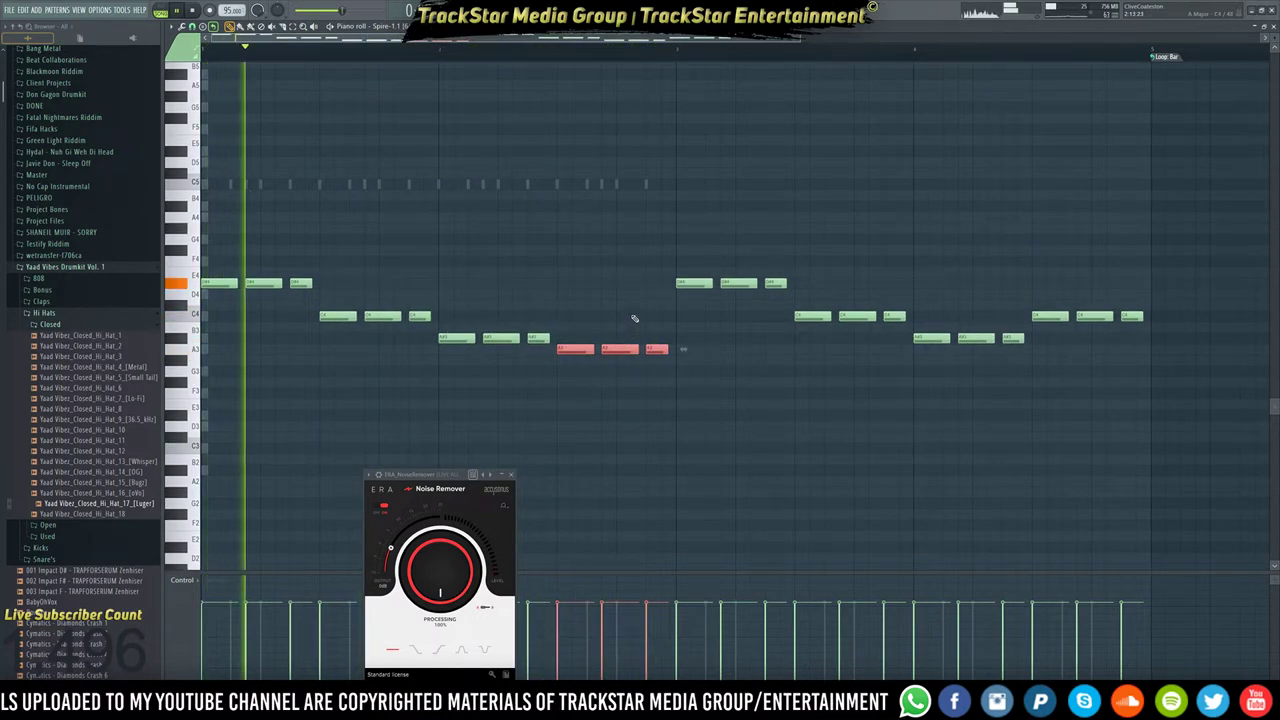
key(ctrl+d)
Remove the second Pattern 1 clip from Track 2 of the playlist and extend the first clip to four bars.
key(F6)
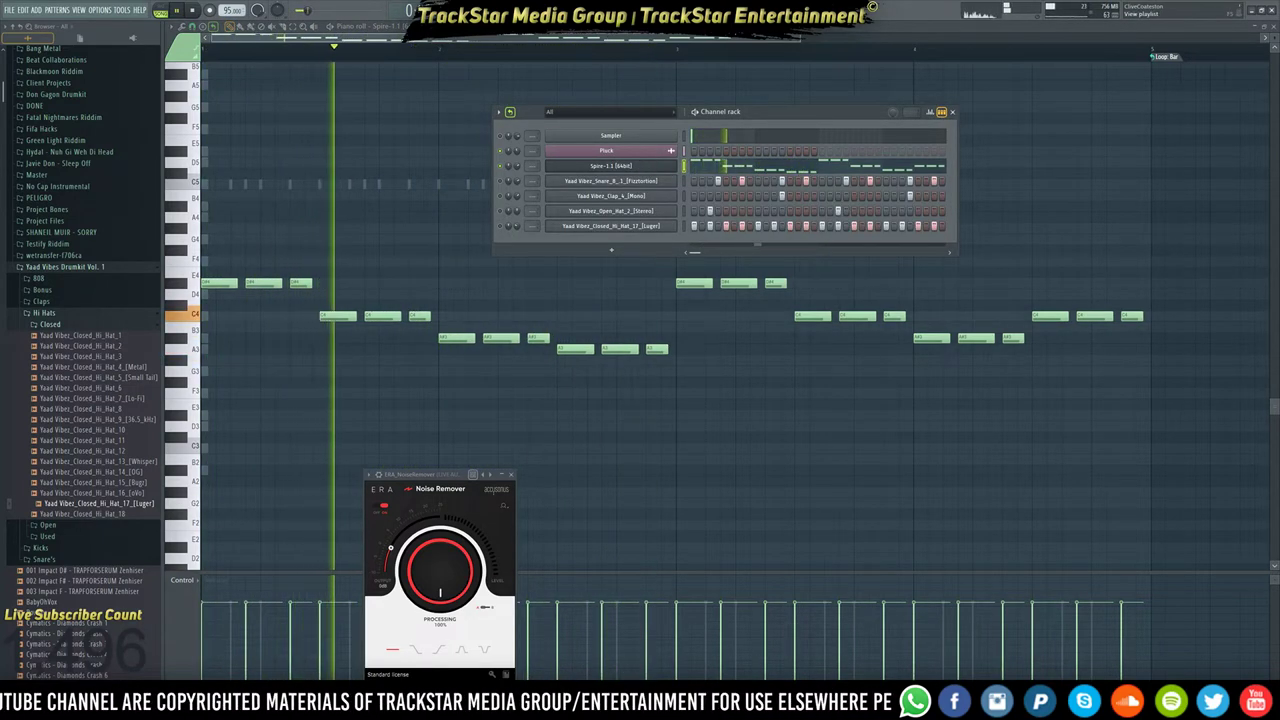
key(F5)
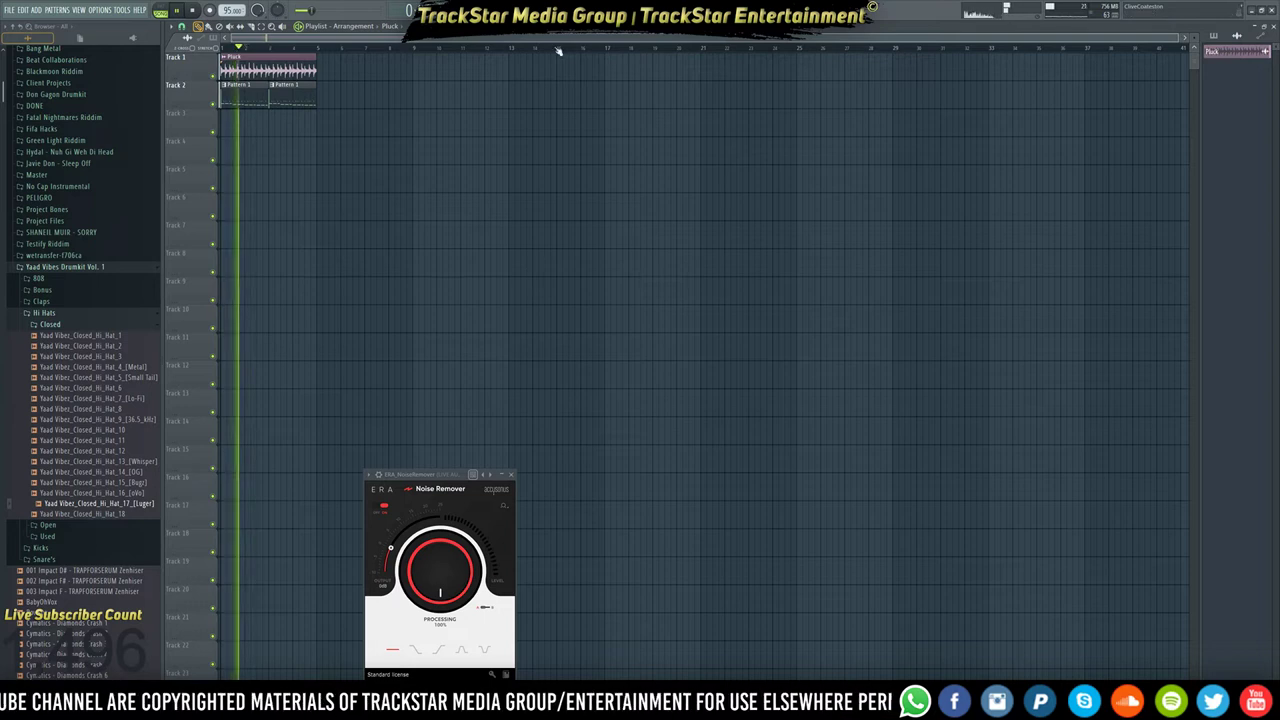
right_click(272, 97)
key(space)
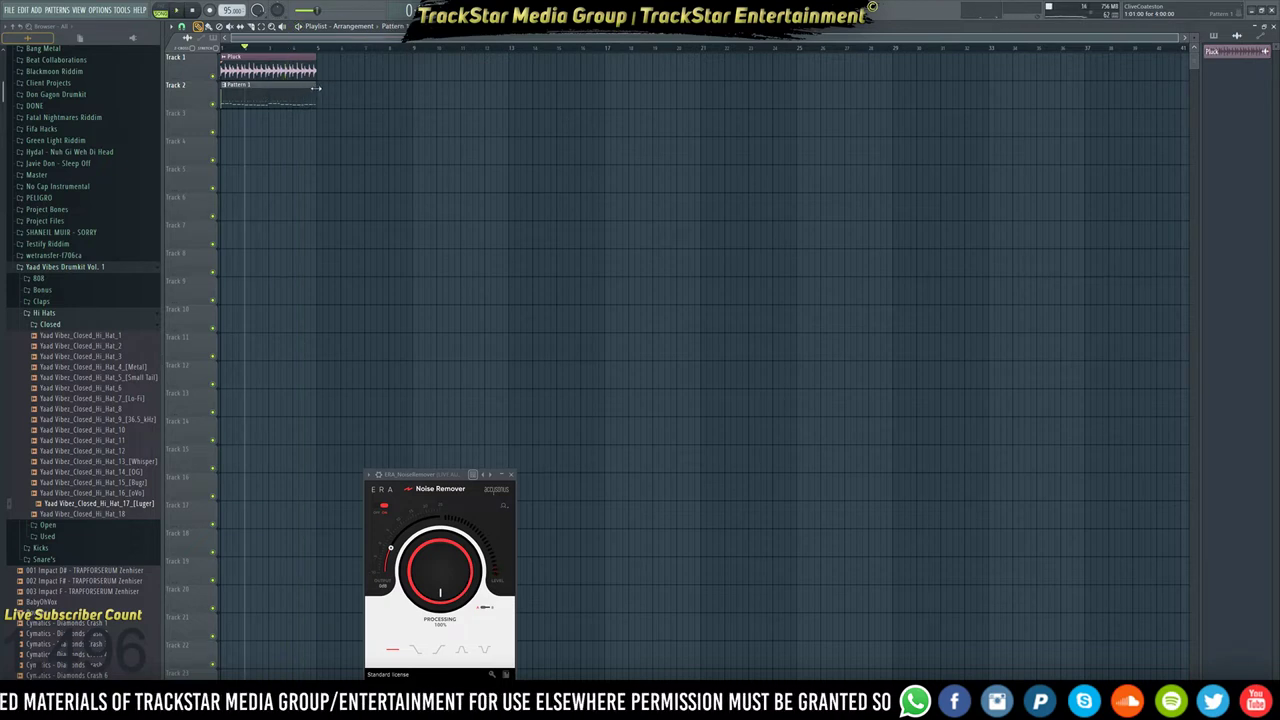
Bring up the channel rack with the Spire window and solo the Pluck channel.
key(F6)
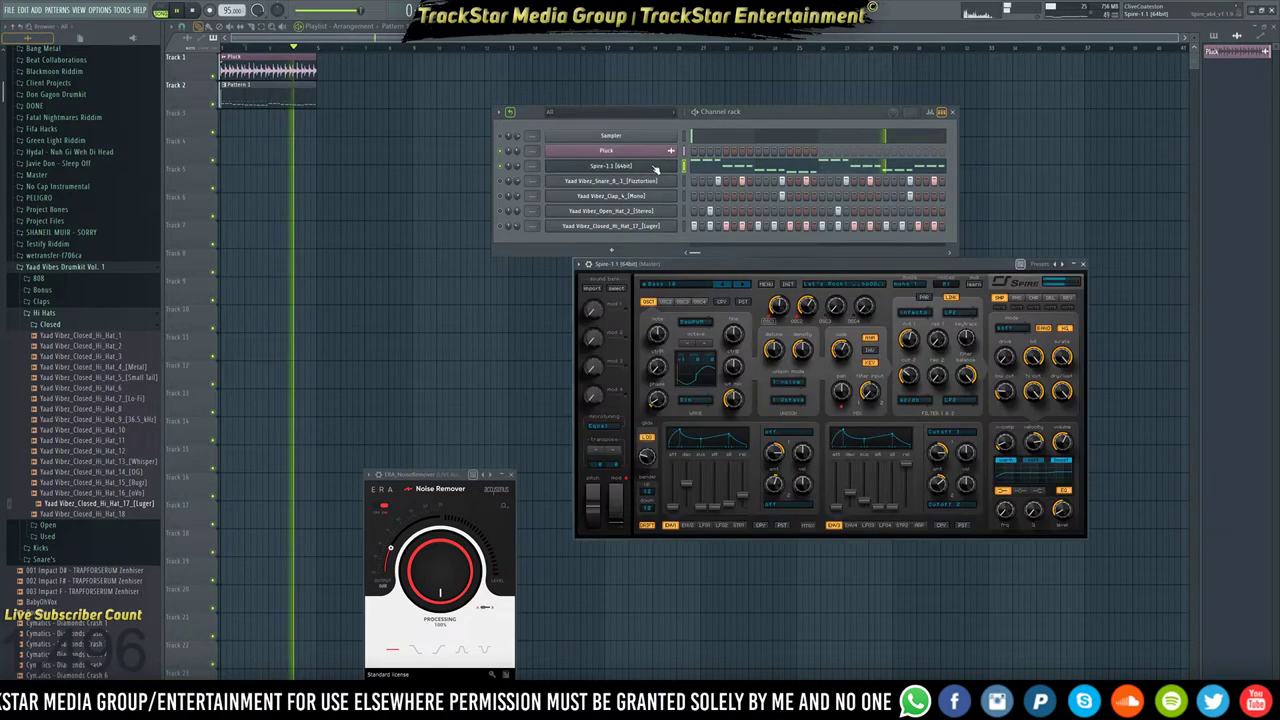
click(614, 165)
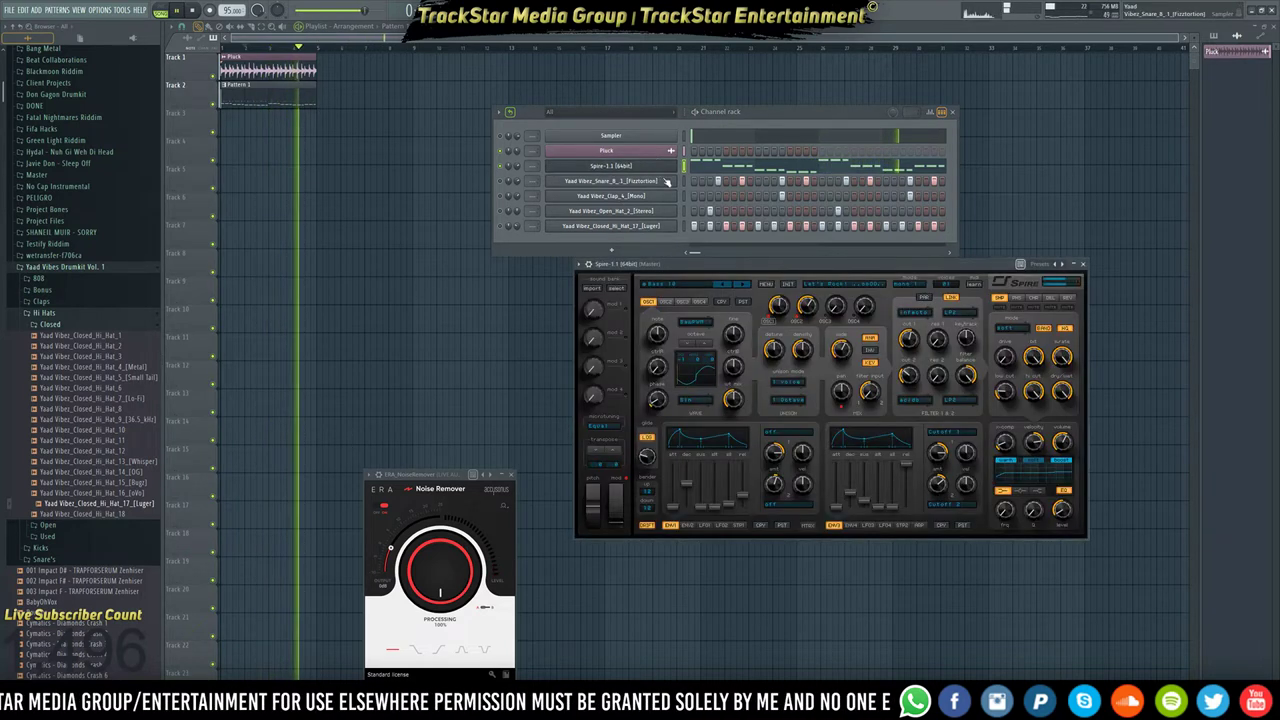
right_click(502, 151)
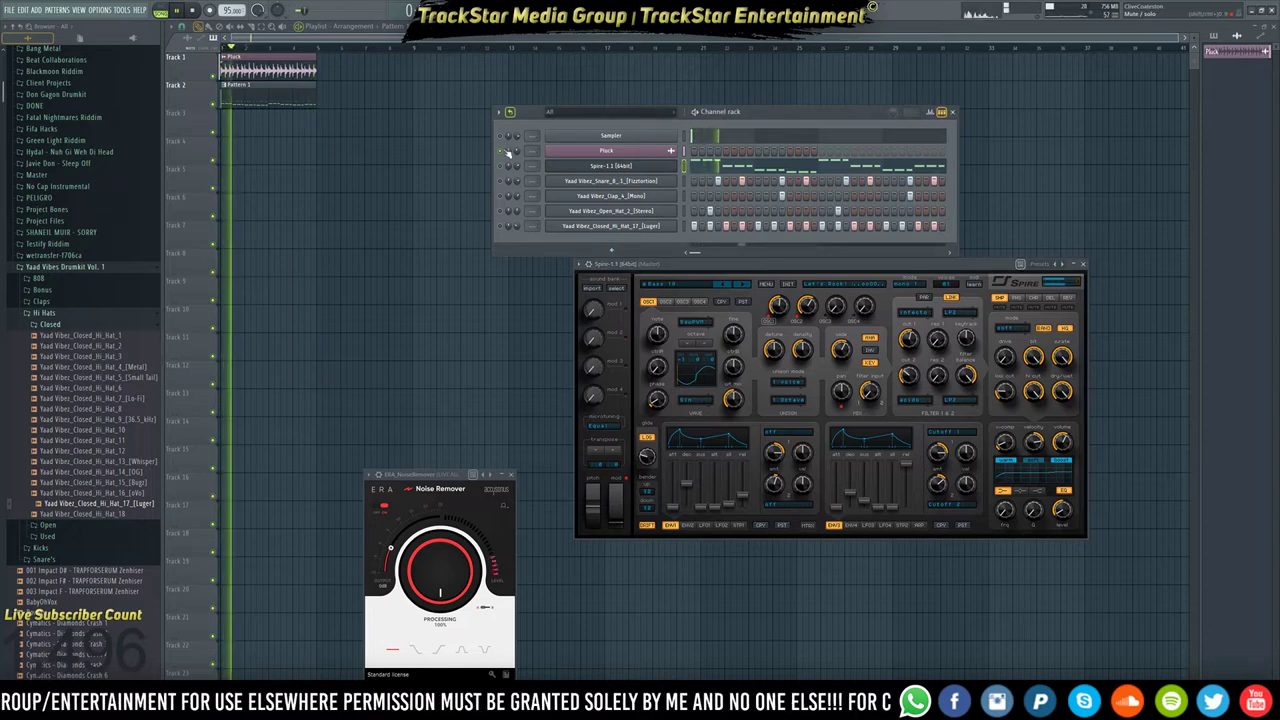
Insert a Serum_x64 instrument channel from the Spire channel's options.
right_click(613, 167)
mouse_move(728, 244)
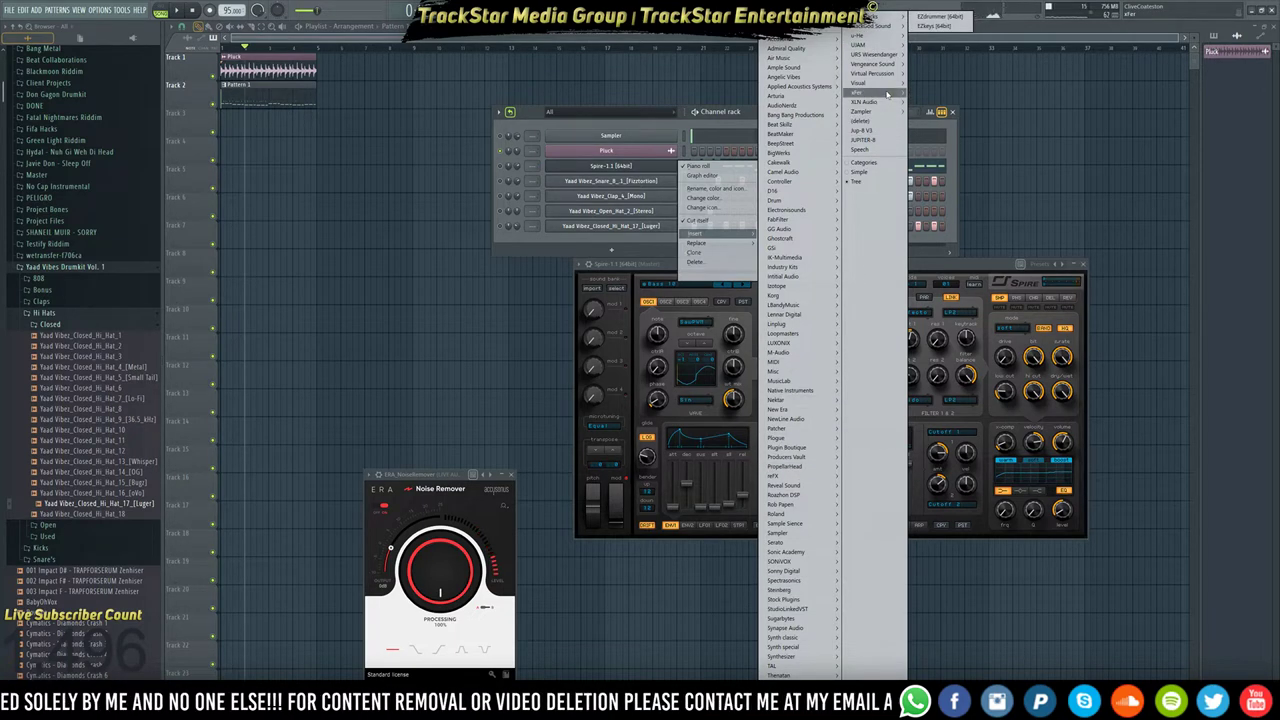
click(943, 101)
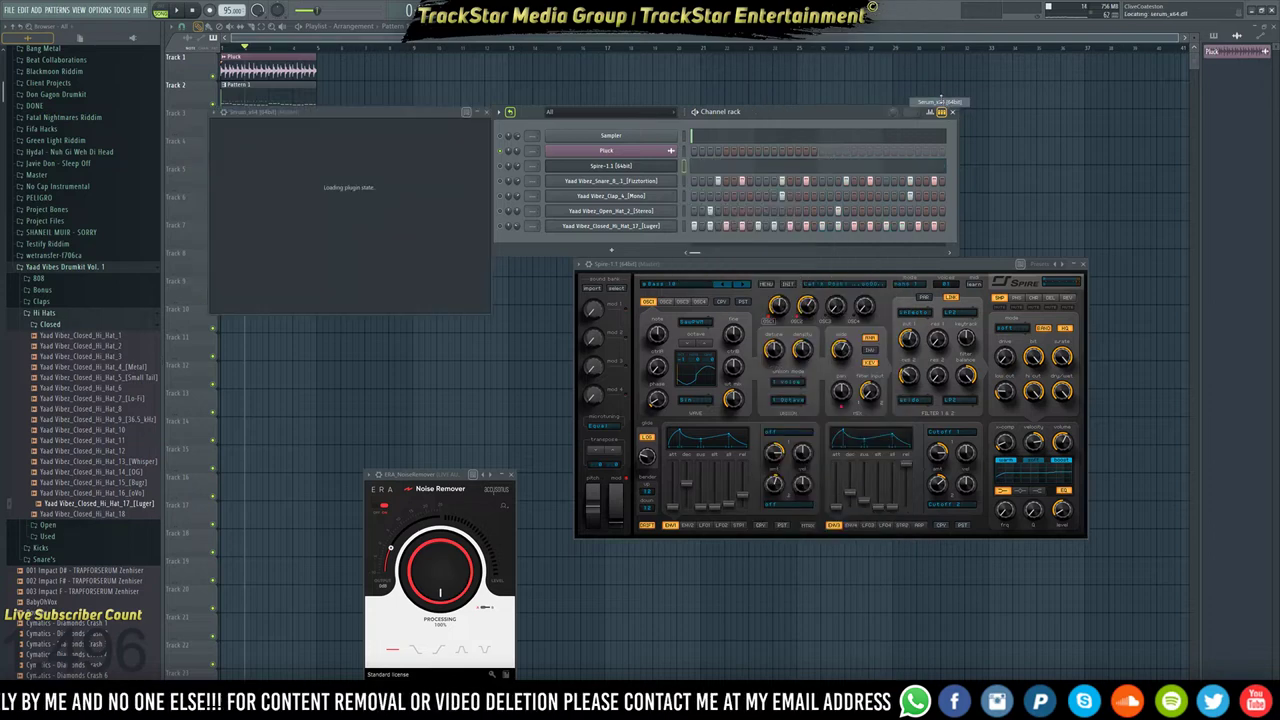
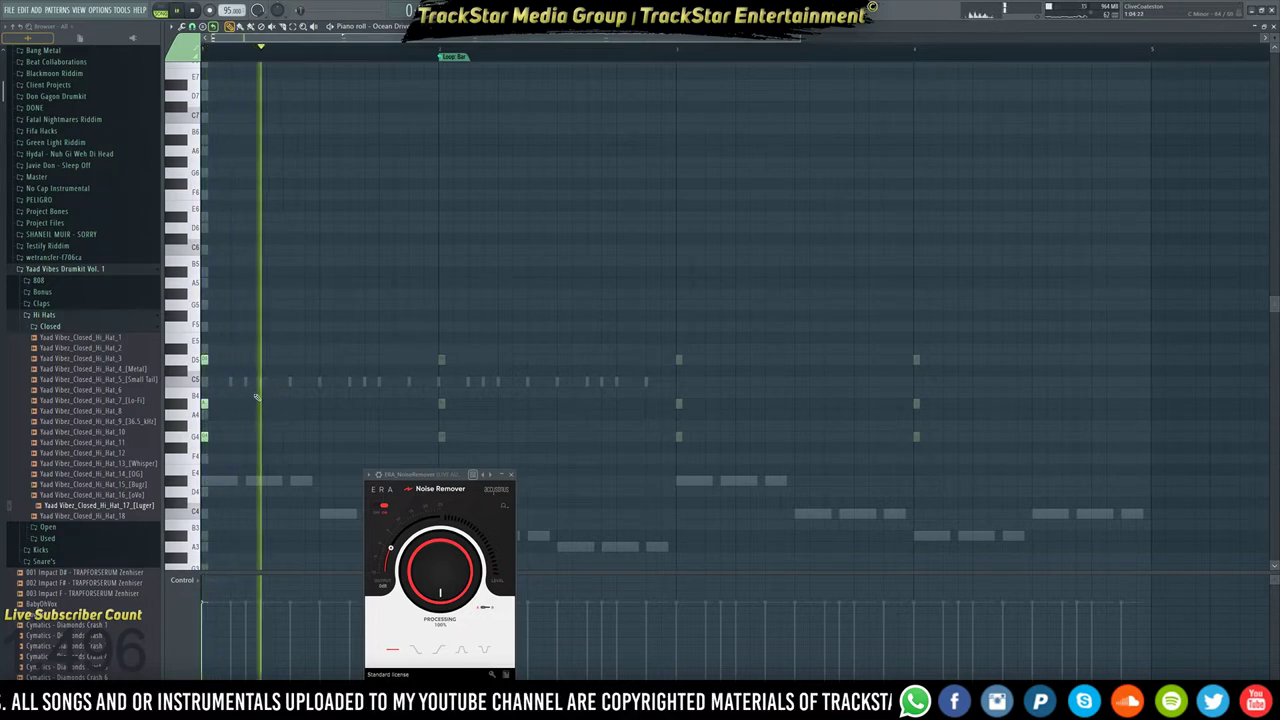
Copy the opening G4, A#4 and D5 chord to steps 4 and 7 of bar 1 and audition each copy.
key(space)
drag(224, 452, 249, 355)
scroll(212, 374, down, 2)
key(space)
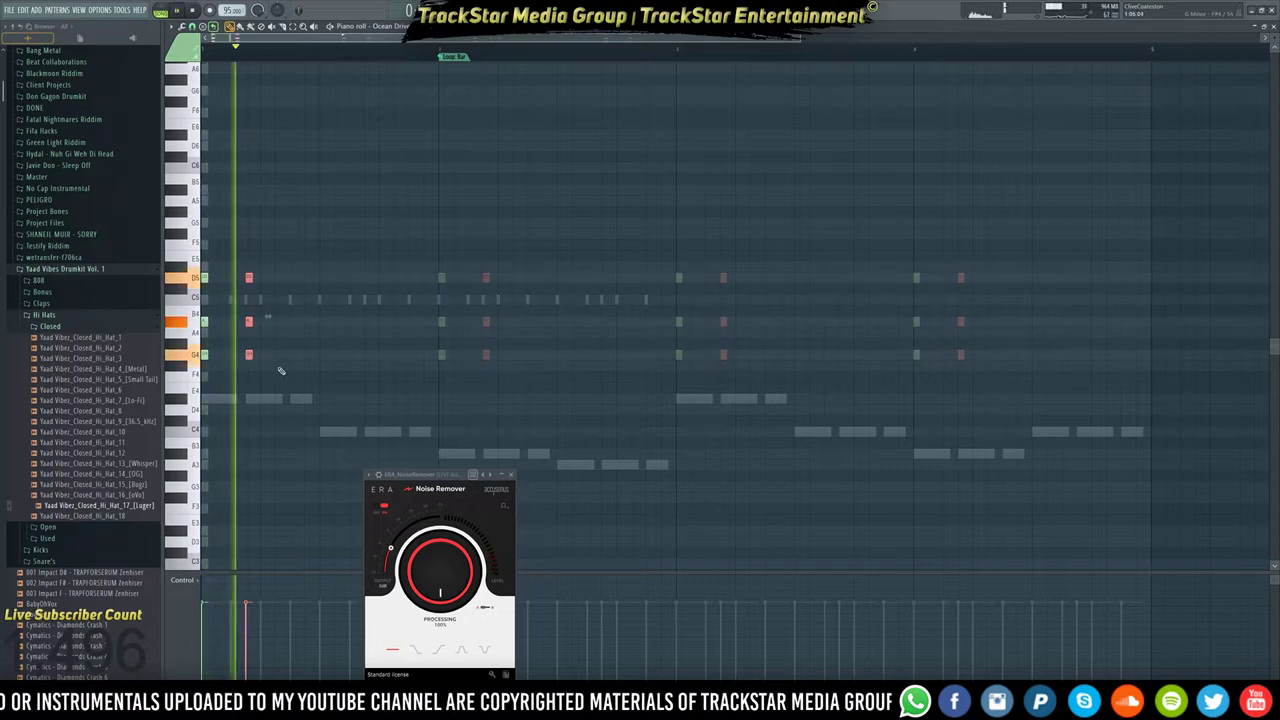
key(space)
key(space)
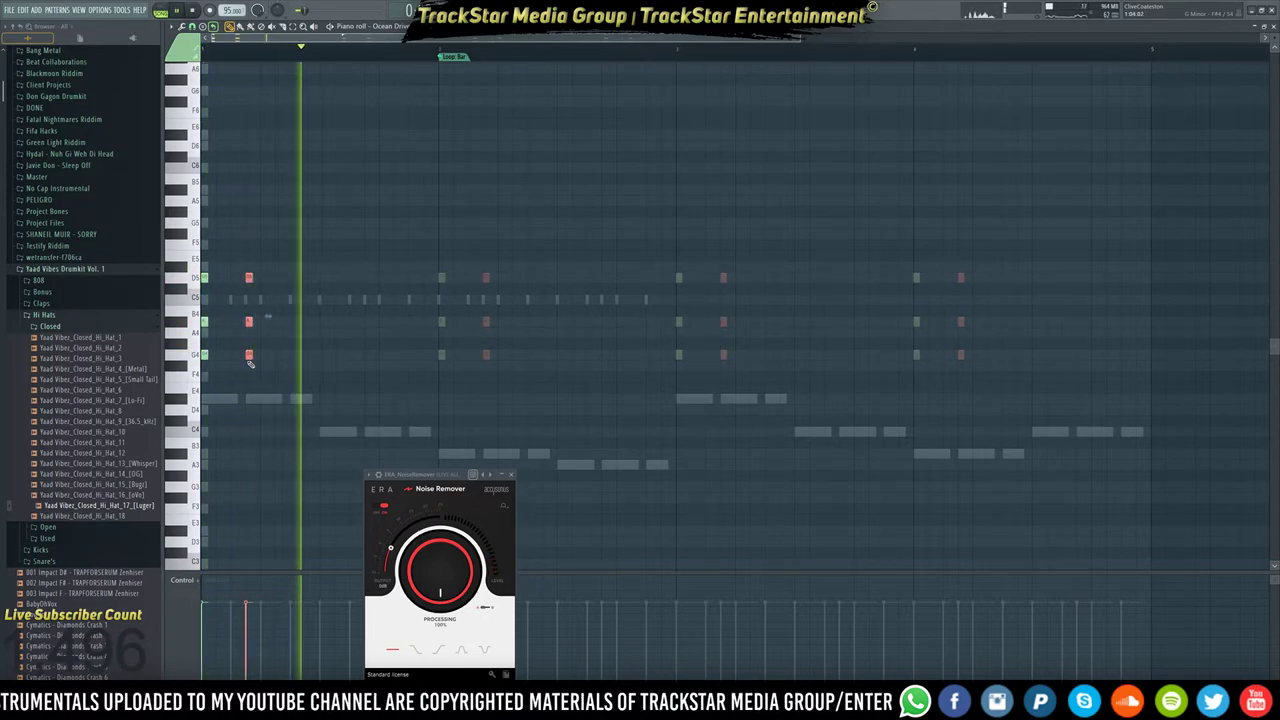
key(space)
drag(248, 355, 293, 355)
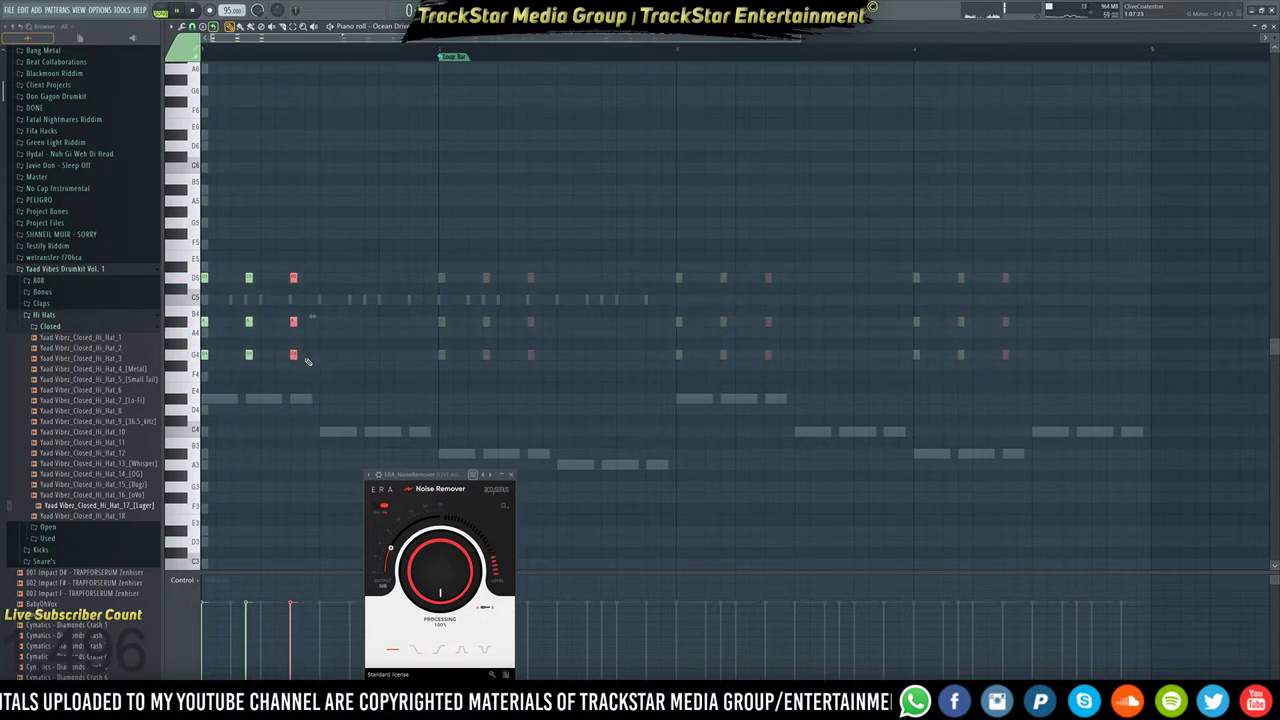
key(space)
key(space)
Build a D4, F4 and A4 chord at step 9 of bar 1, replacing the trial D5 with D4.
click(323, 376)
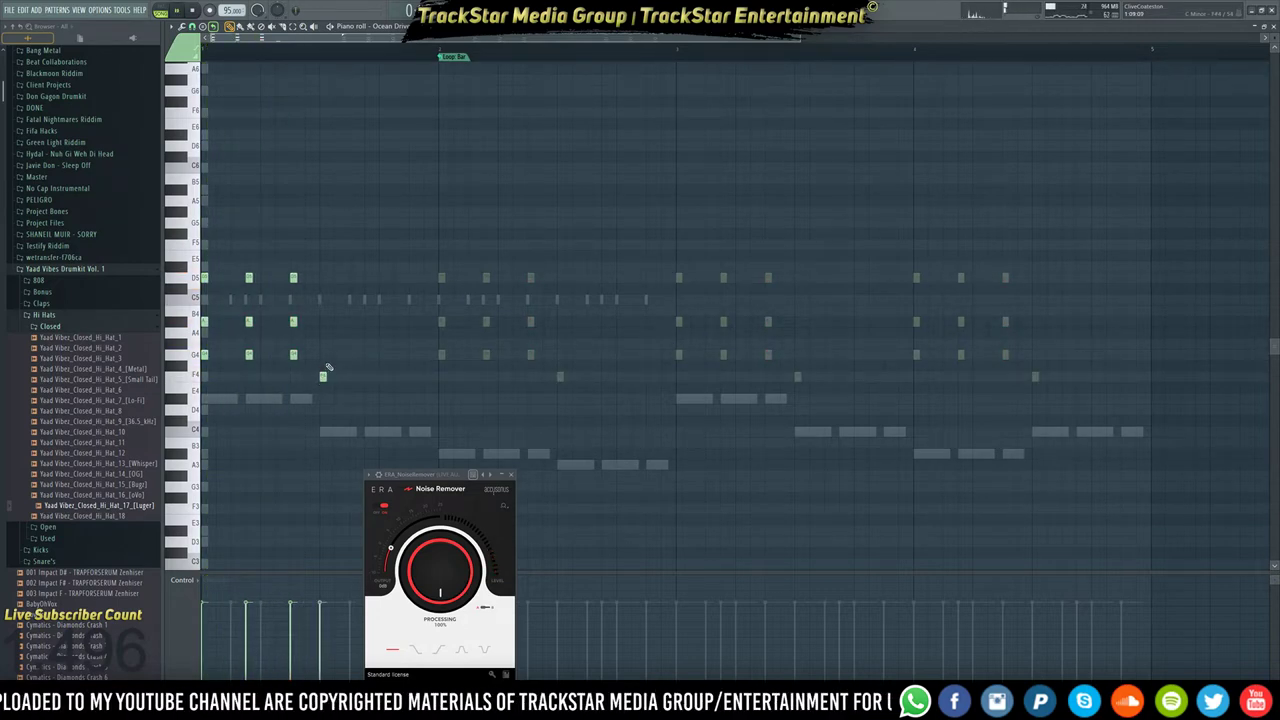
key(space)
click(323, 330)
key(space)
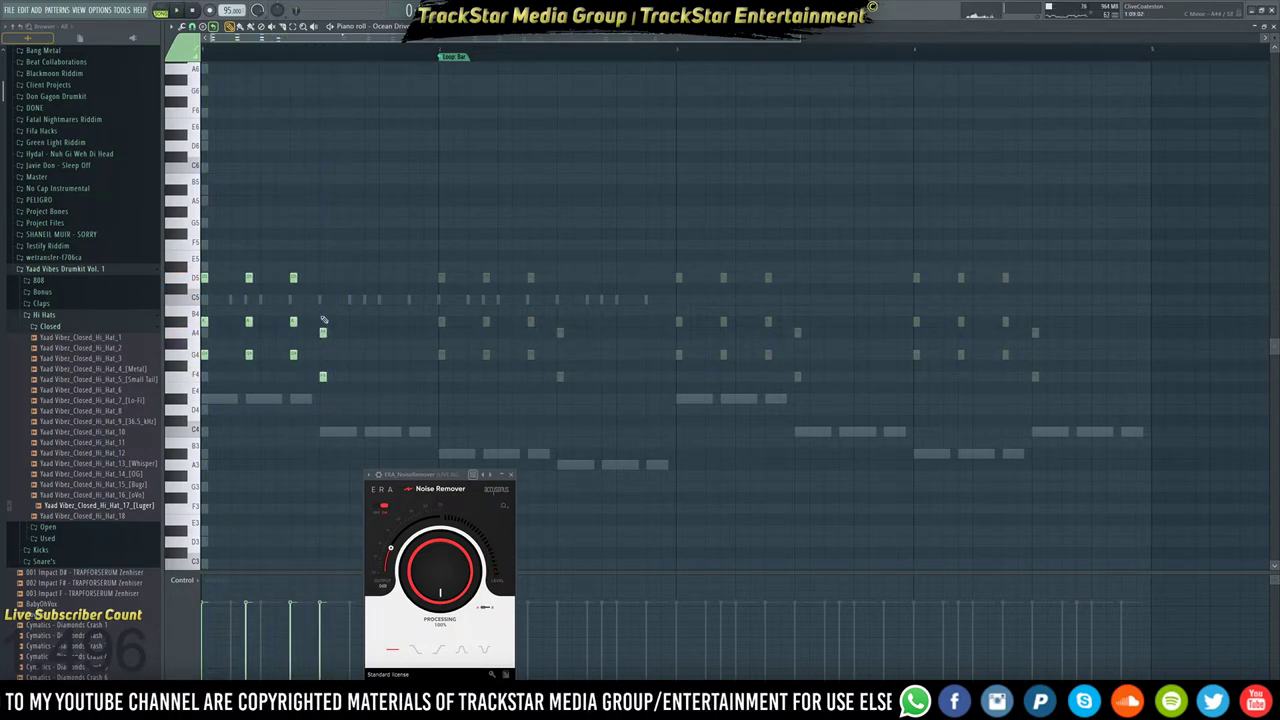
key(space)
click(322, 278)
key(space)
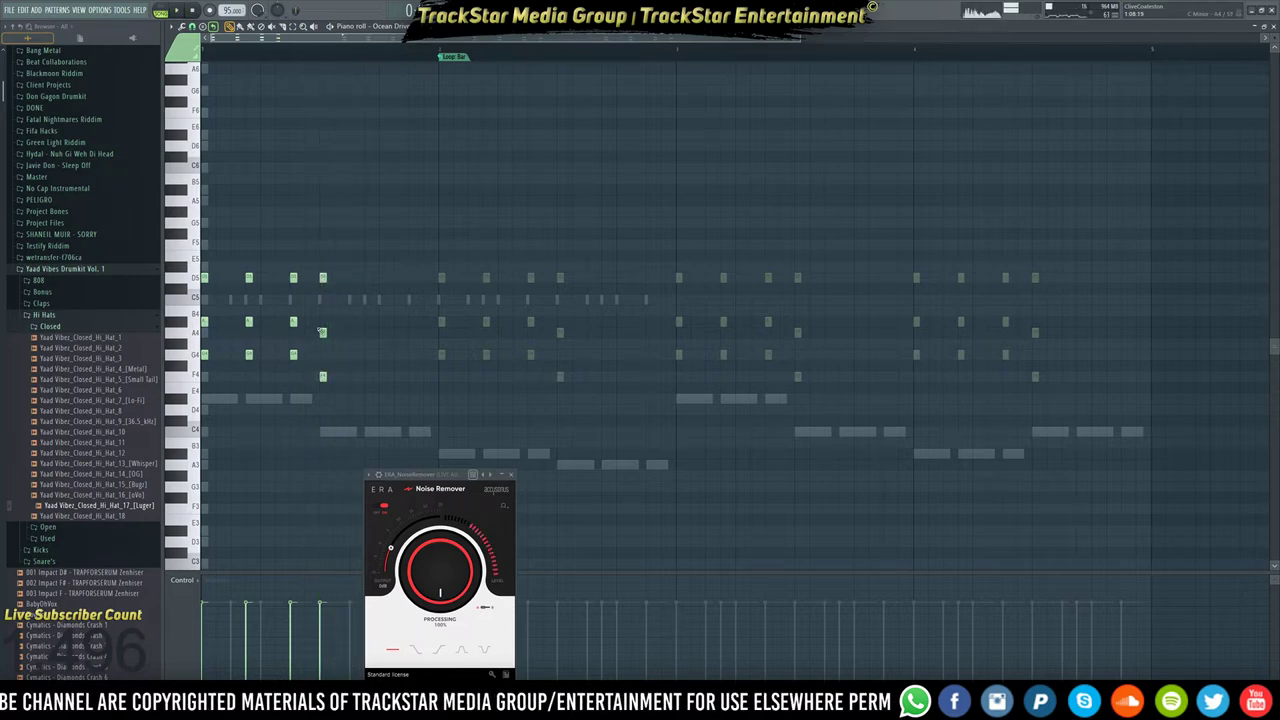
right_click(322, 277)
click(324, 409)
key(space)
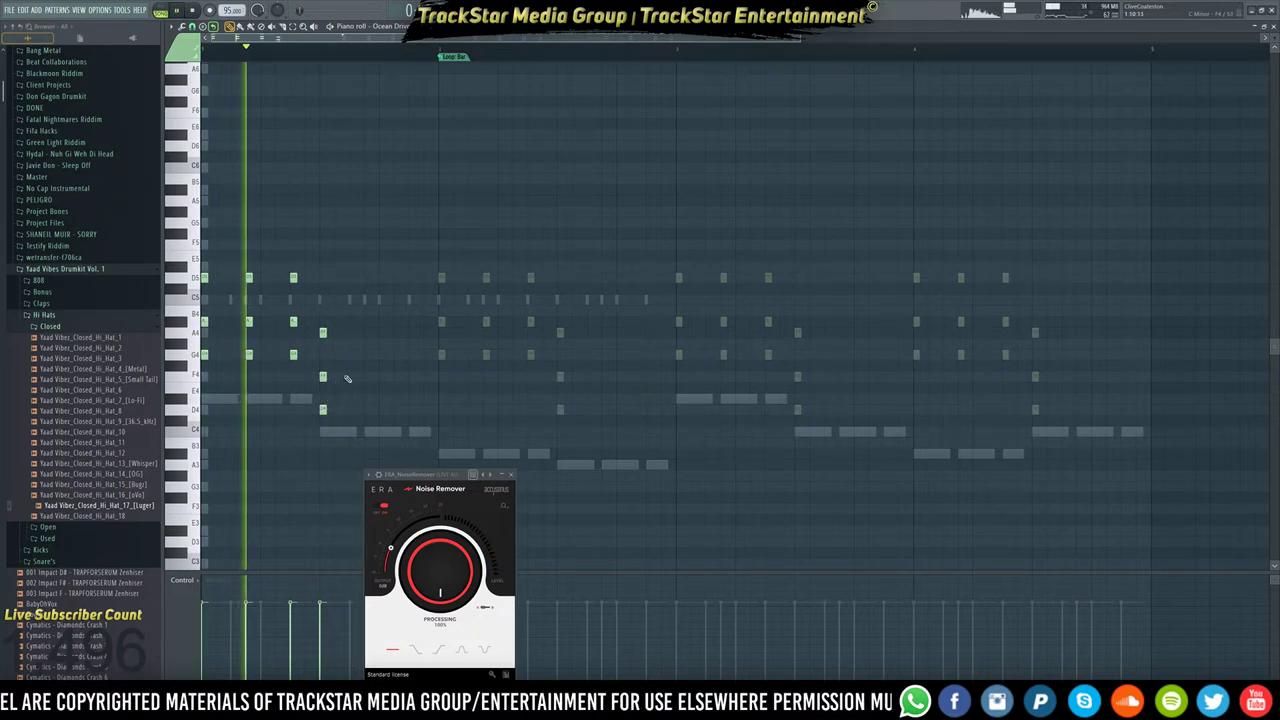
key(space)
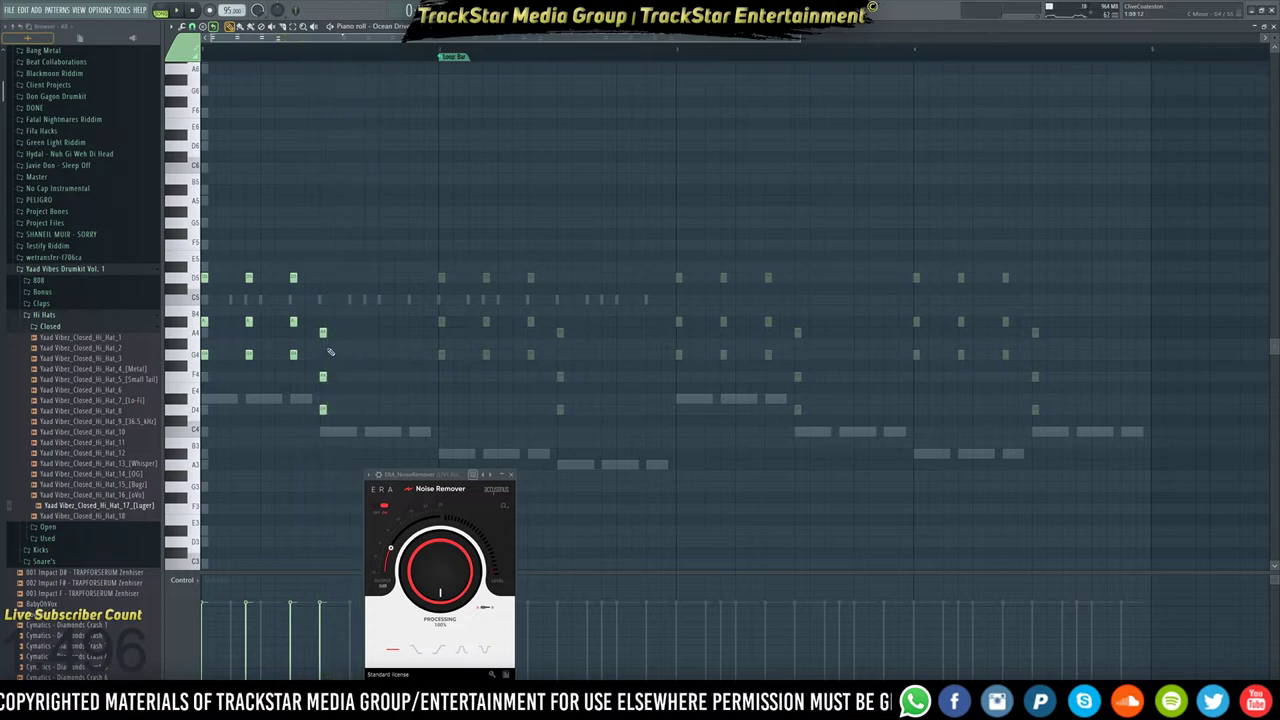
Raise the step 9 chord's notes one at a time to A#4, G4 and D#4, auditioning between changes.
drag(323, 332, 323, 321)
key(space)
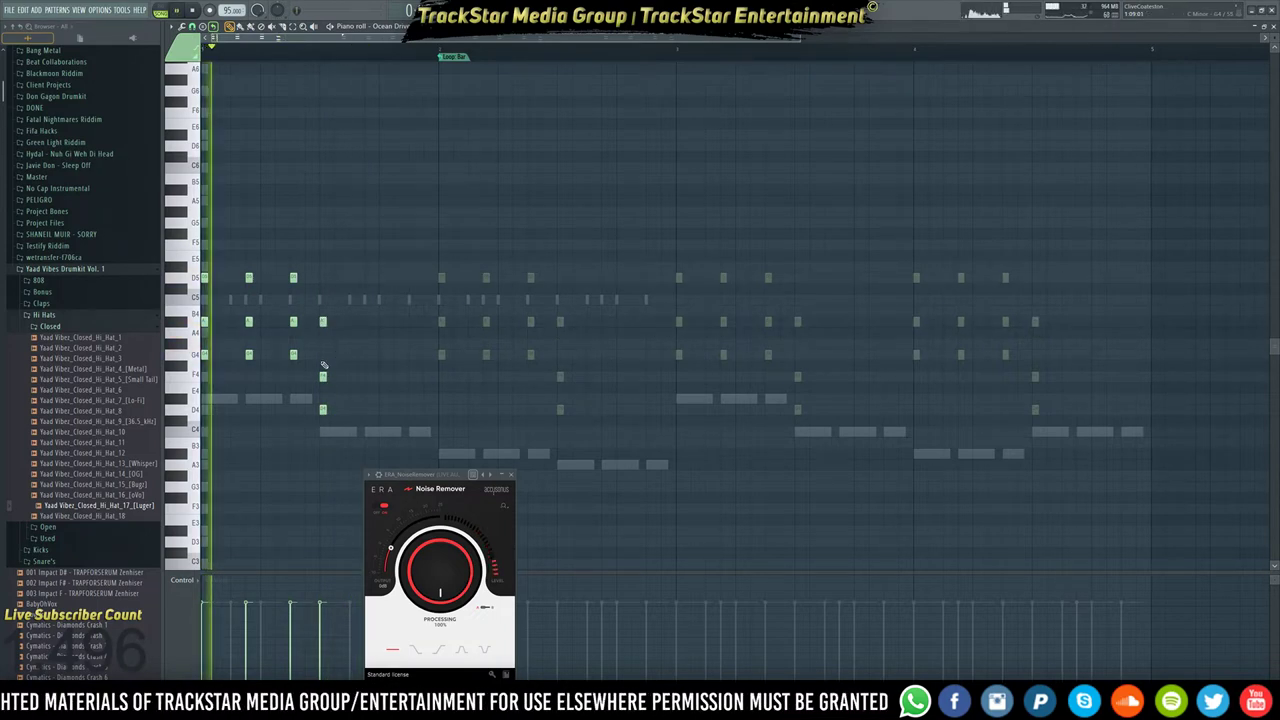
key(space)
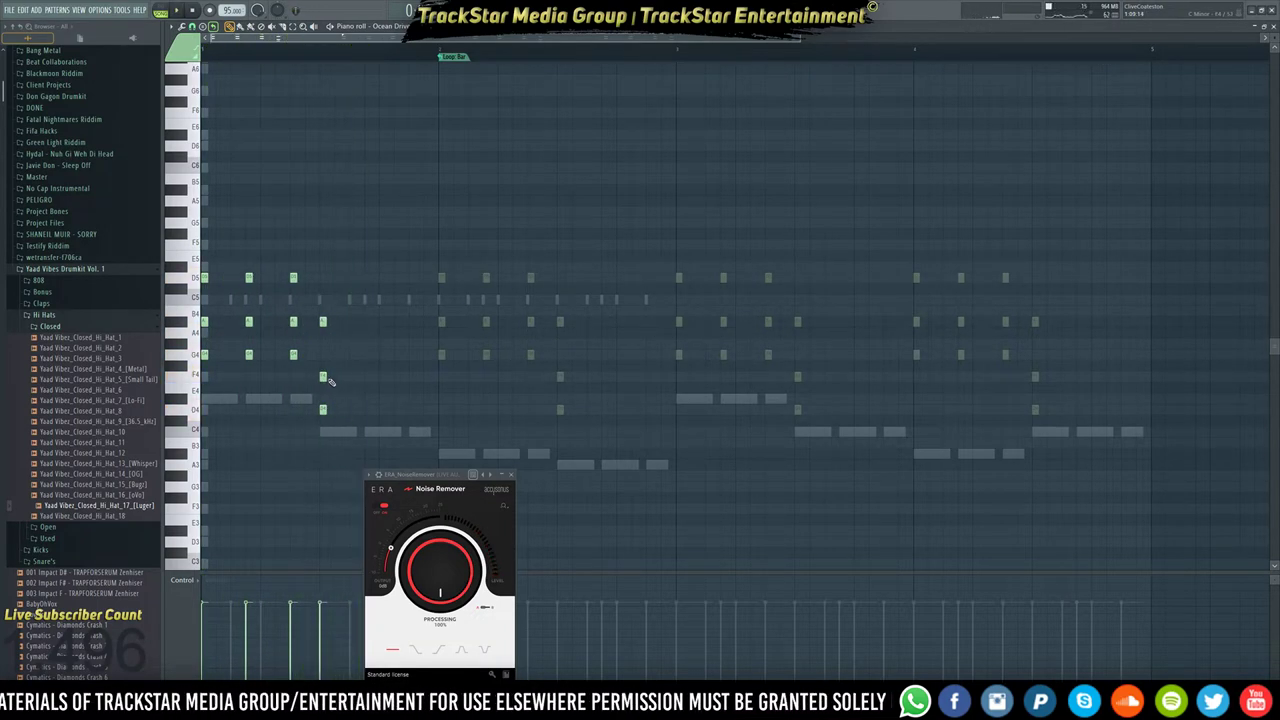
drag(323, 377, 323, 354)
key(space)
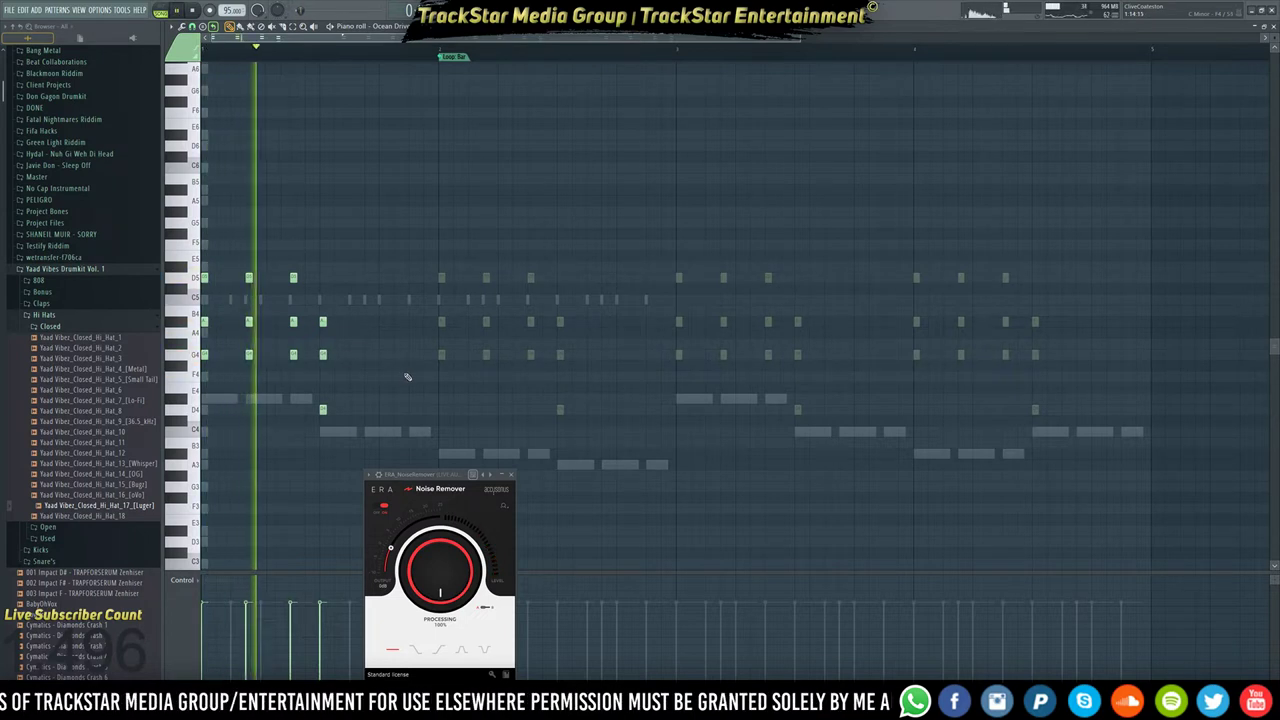
key(space)
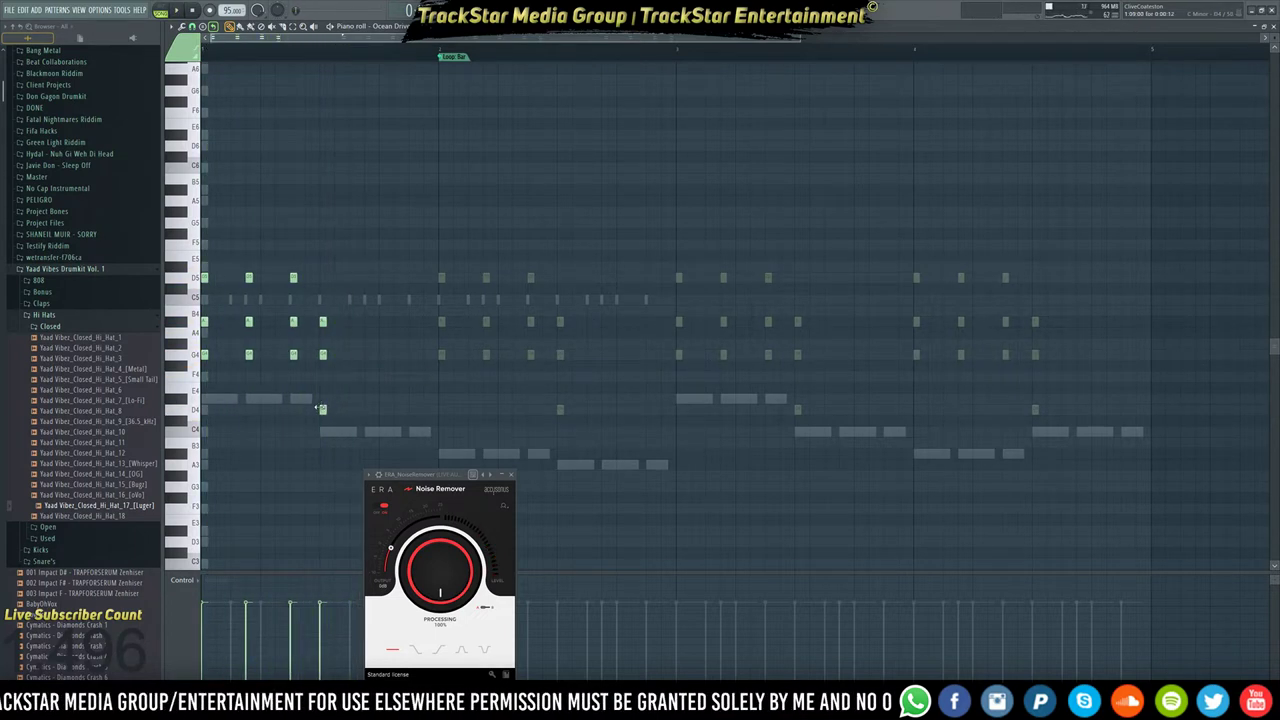
drag(323, 409, 323, 399)
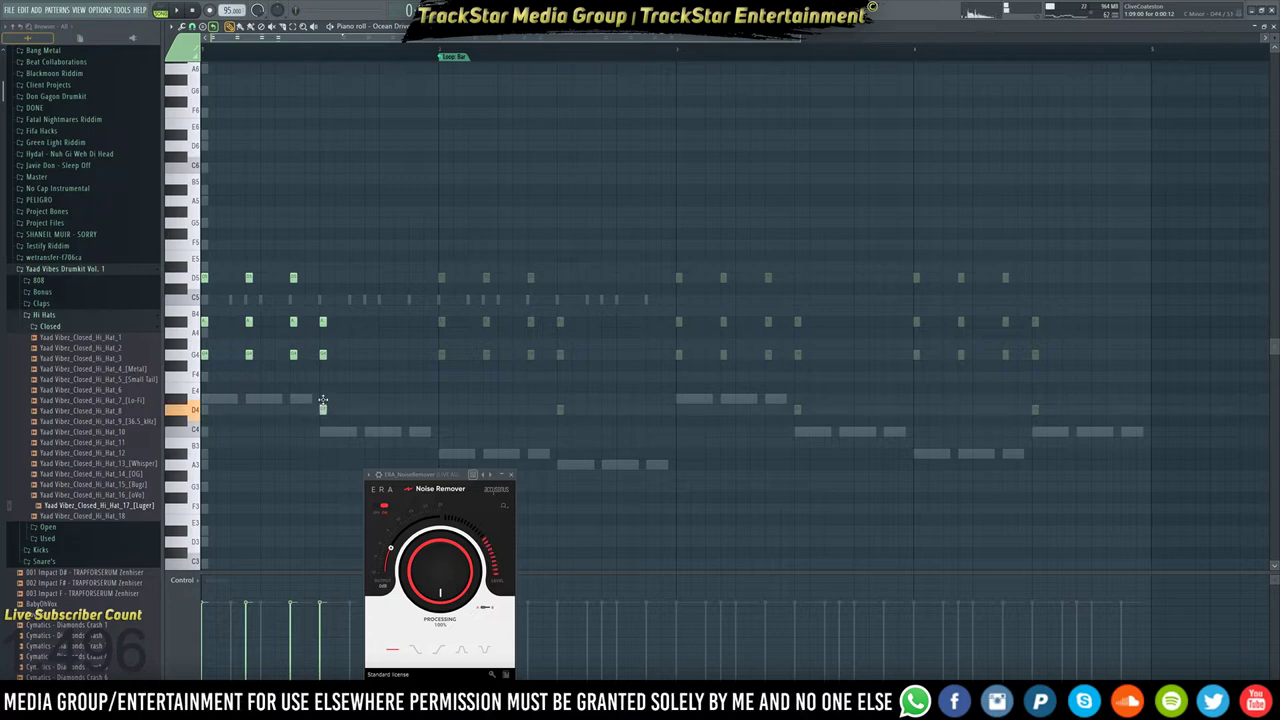
Copy the step 9 chord of D#4, G4 and A#4 to steps 12 and 15 of bar 1 and audition the copies.
key(space)
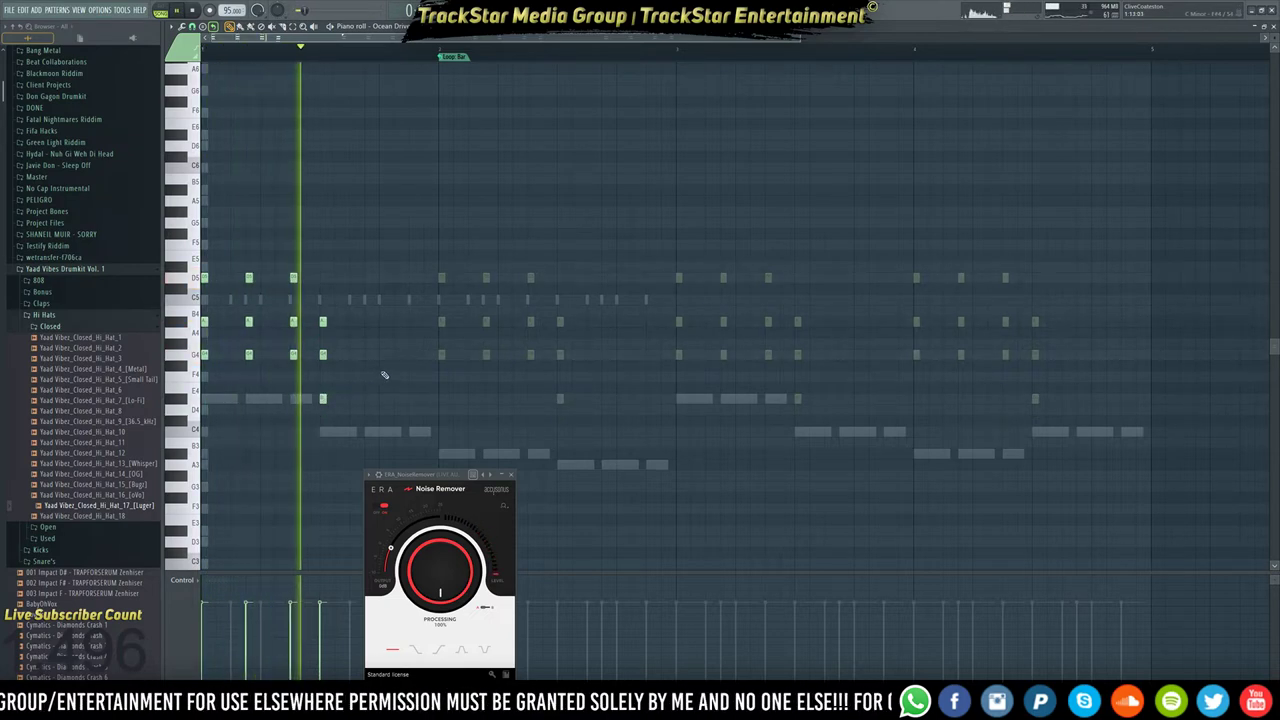
key(space)
mouse_move(352, 425)
mouse_down()
mouse_move(314, 371)
mouse_move(316, 320)
mouse_move(384, 302)
mouse_move(370, 306)
mouse_up()
scroll(318, 318, down, 1)
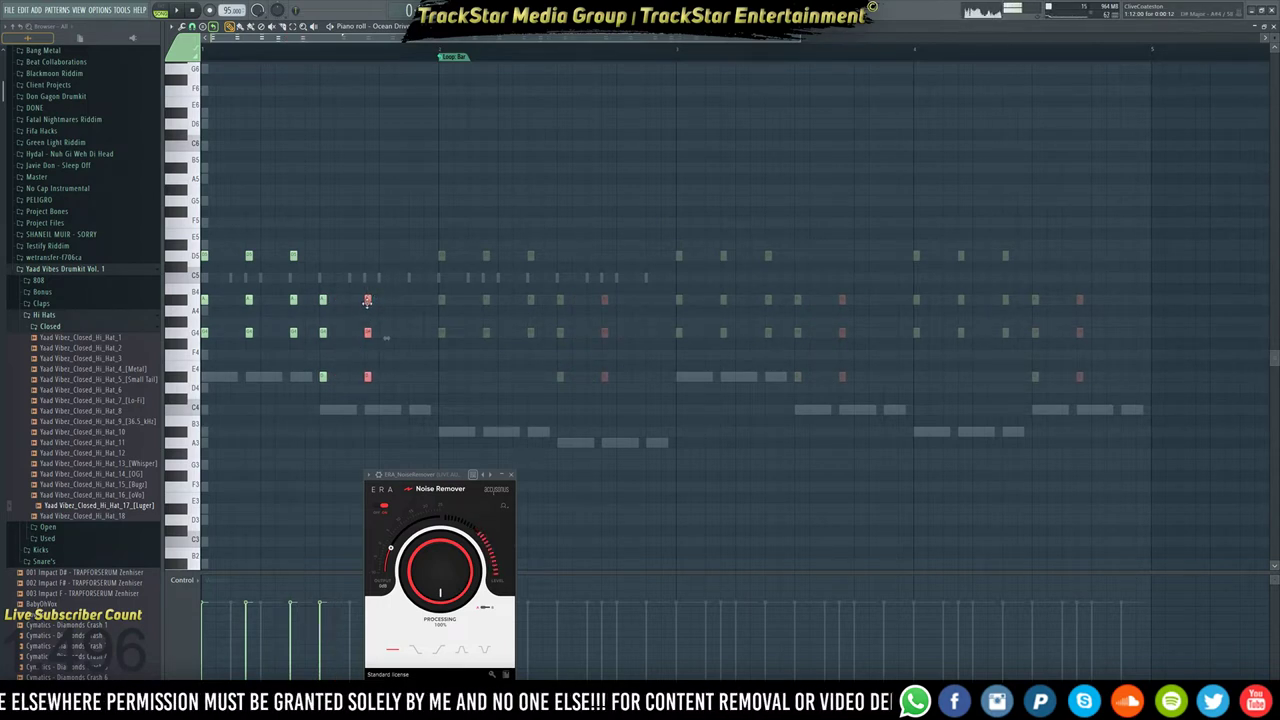
drag(367, 301, 411, 303)
key(space)
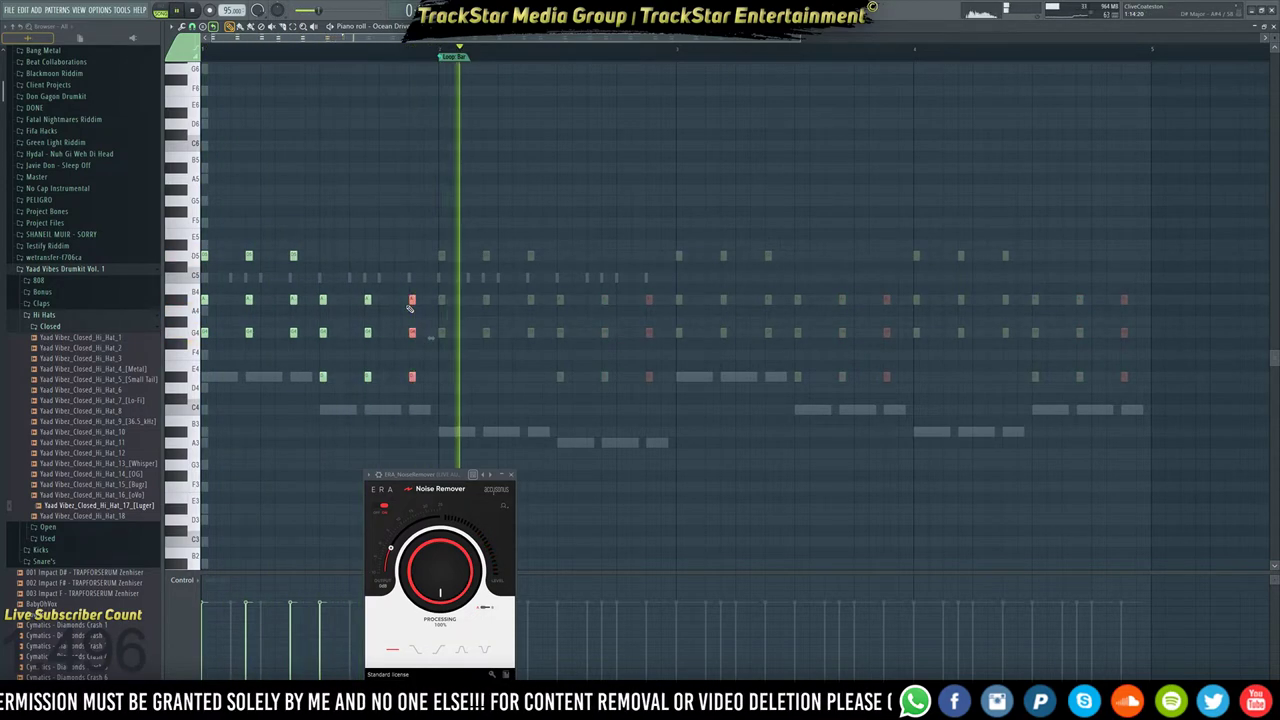
key(space)
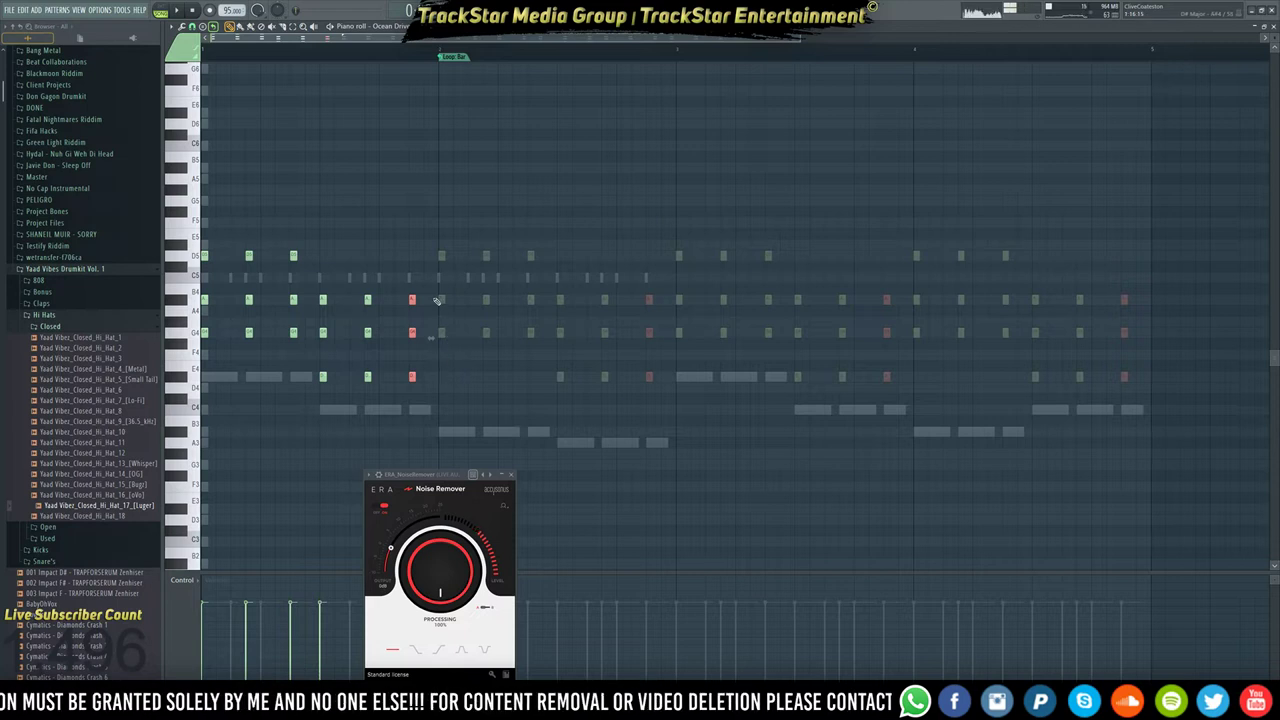
Build a trial G4, A#4 and D#5 chord at the start of bar 2, copy it to steps 4 and 7, and audition it.
click(443, 331)
click(441, 299)
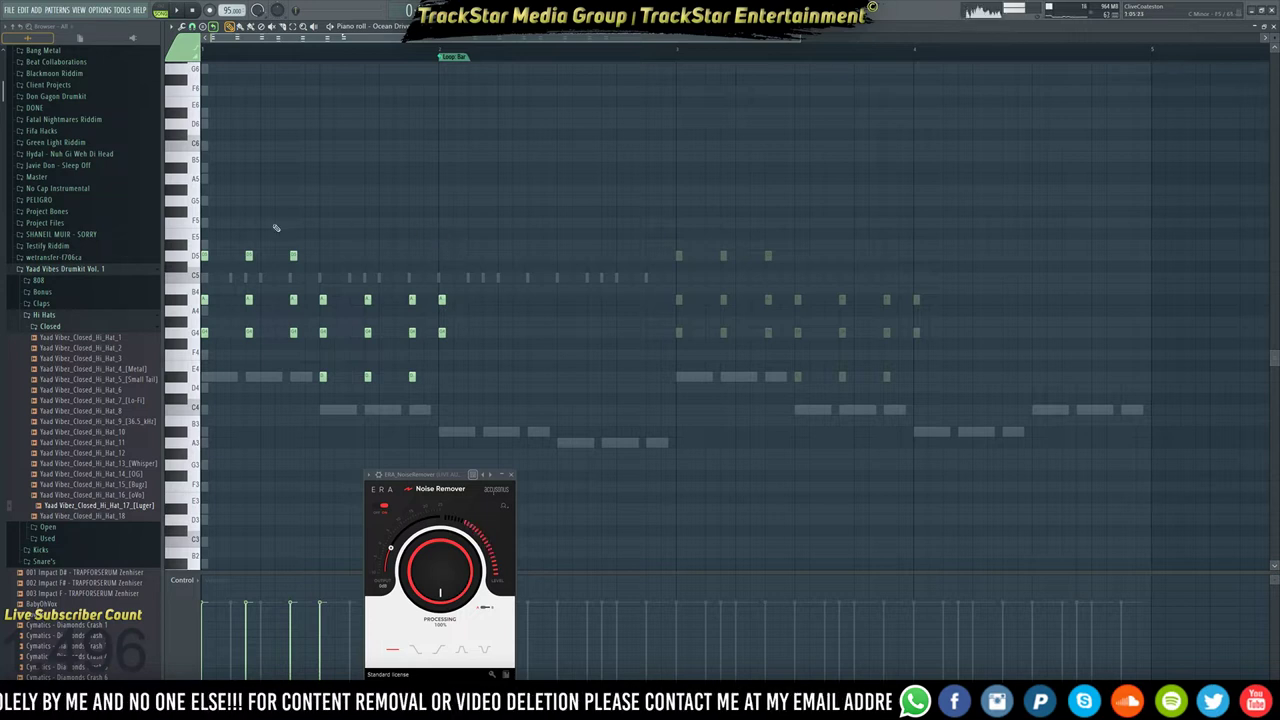
click(441, 245)
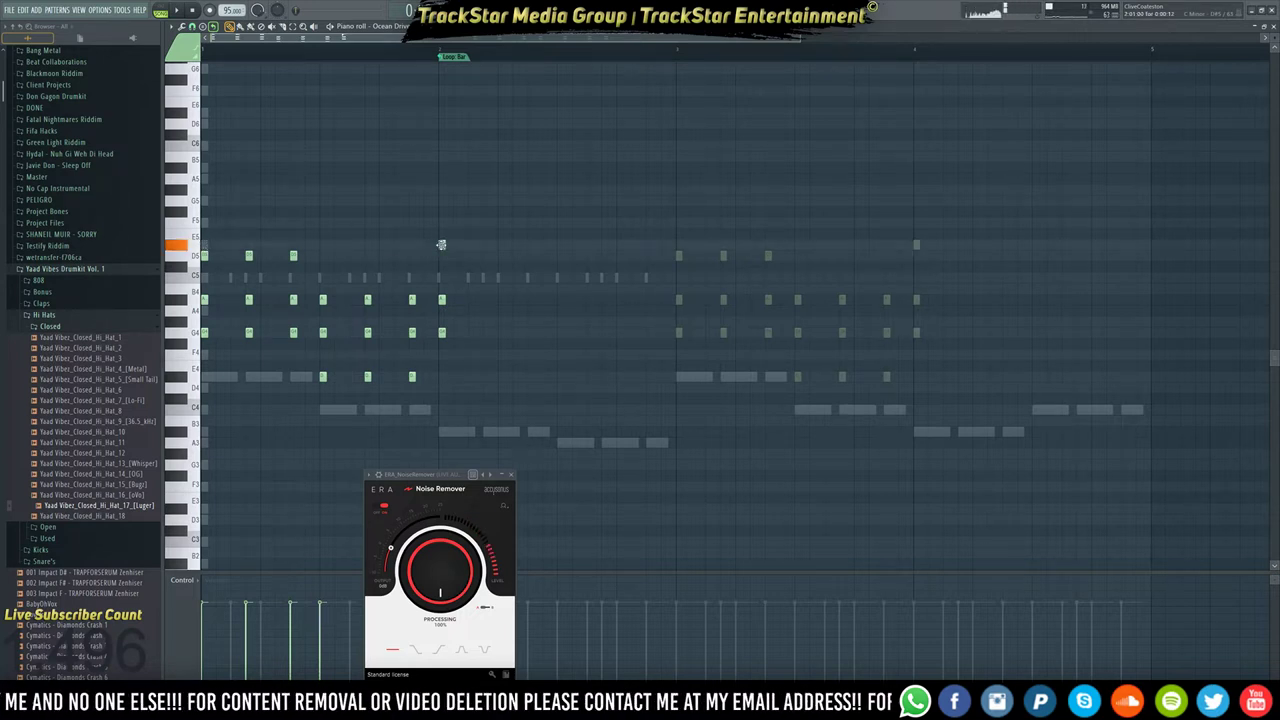
drag(482, 348, 437, 230)
scroll(438, 267, up, 1)
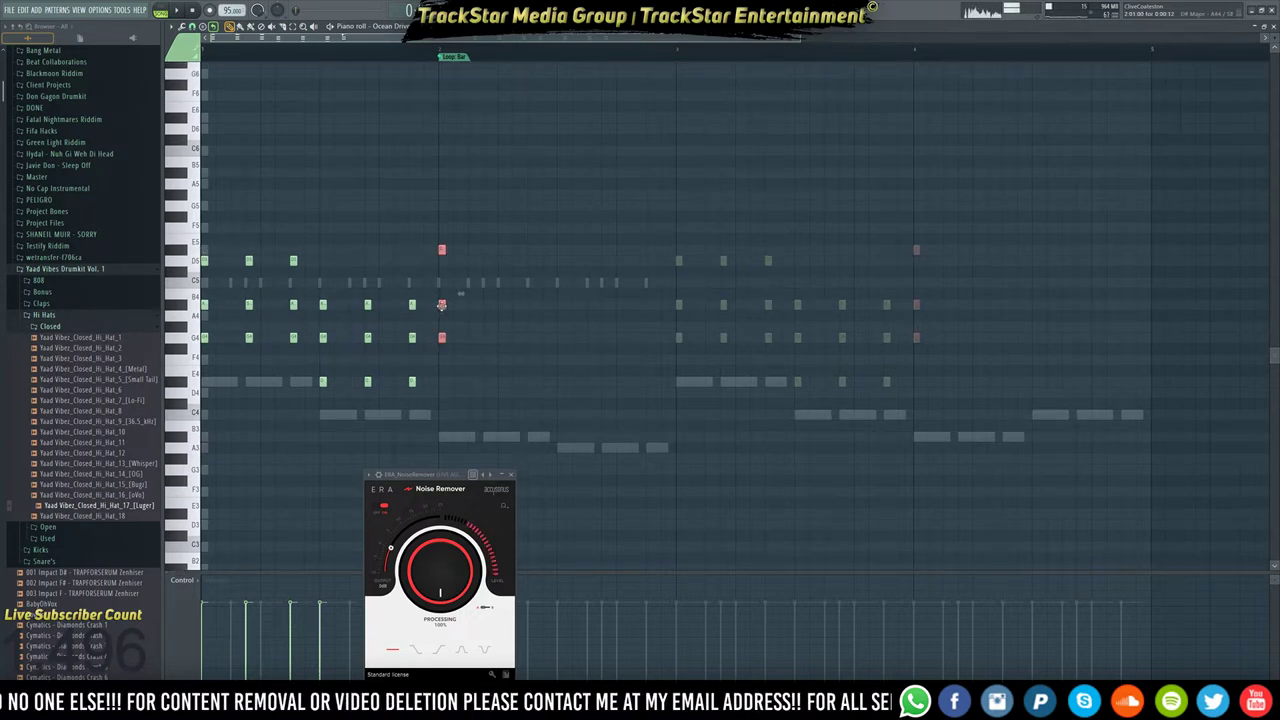
drag(441, 304, 531, 304)
key(space)
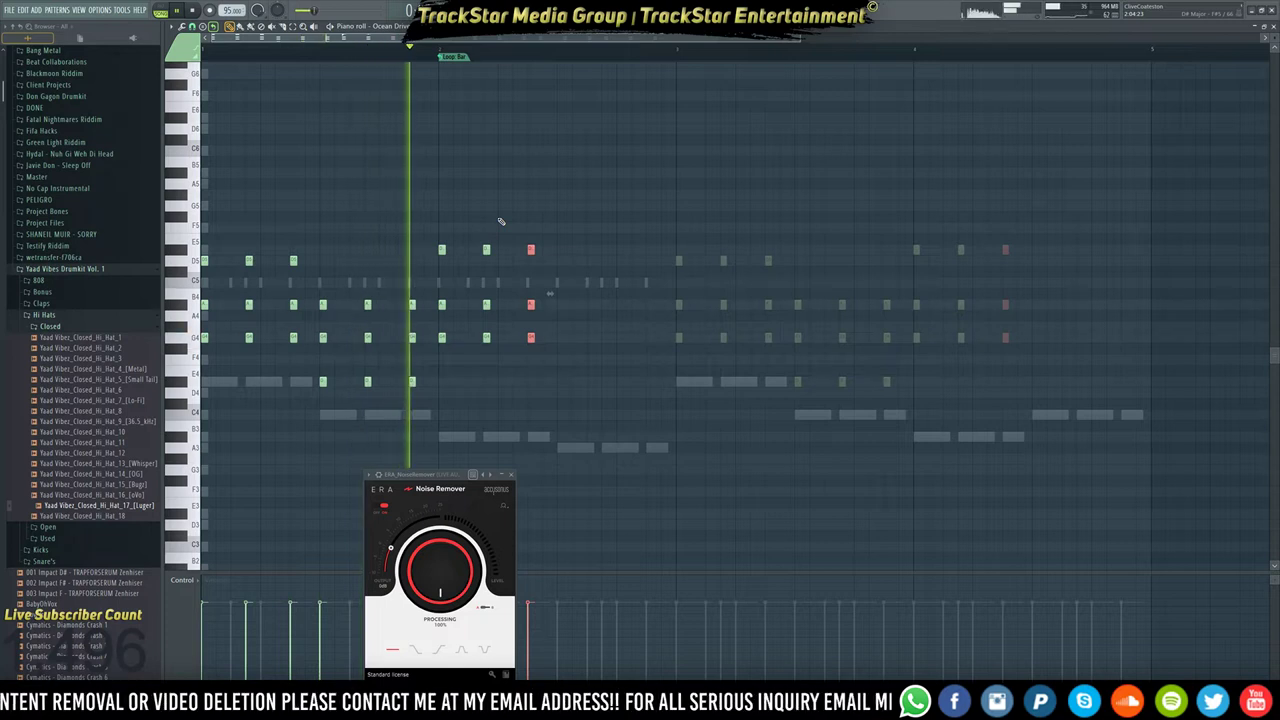
key(space)
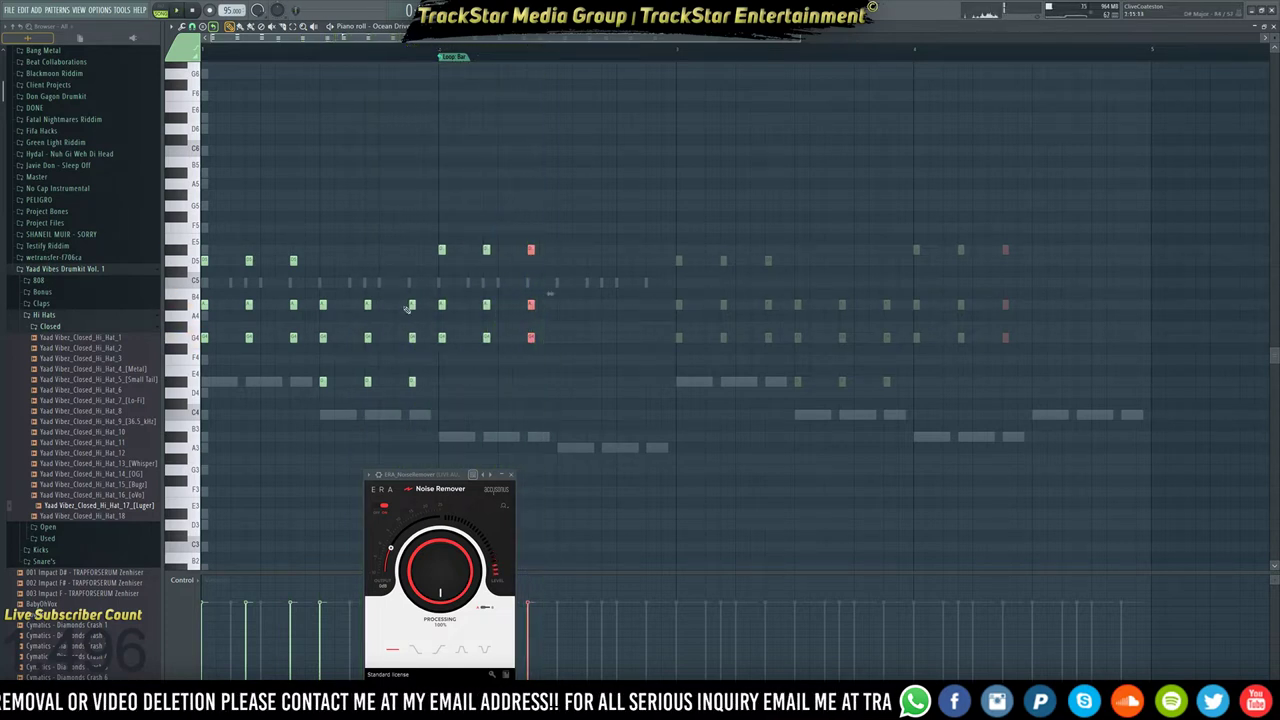
Try raising the bar 2 chords' A#4 notes to C5 and their D#5 notes to F5, auditioning each change.
drag(550, 318, 442, 271)
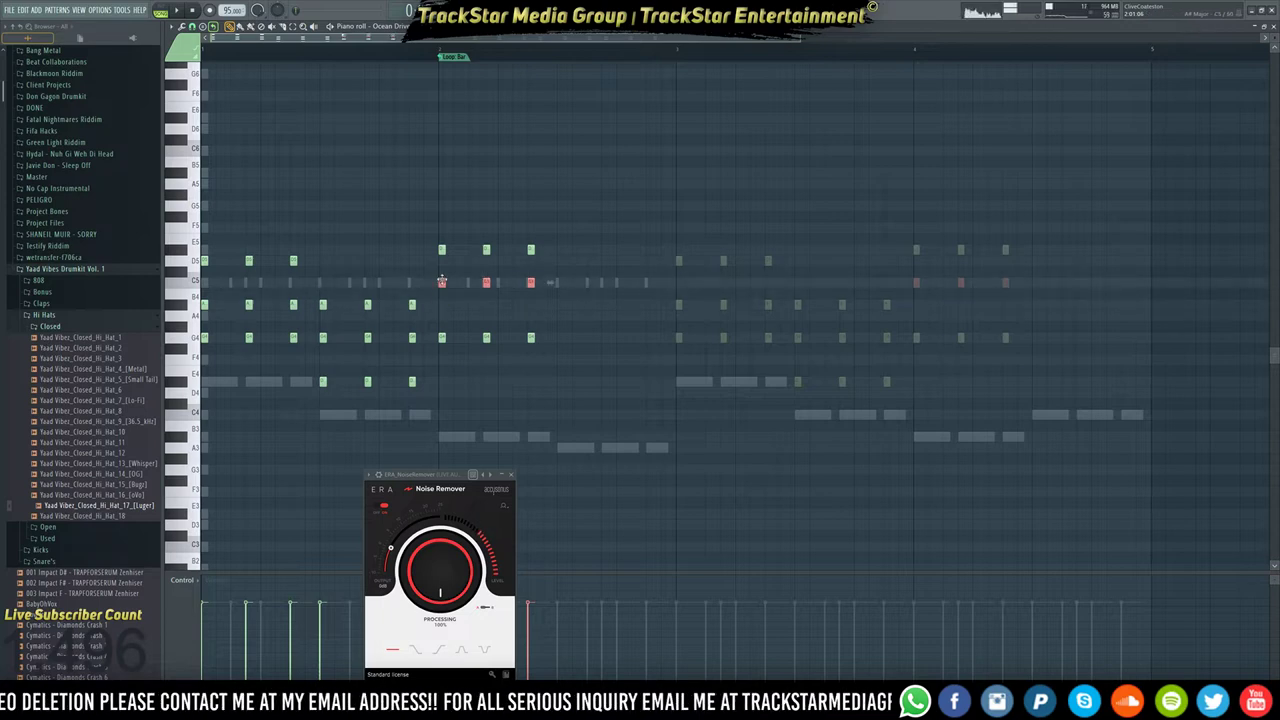
key(space)
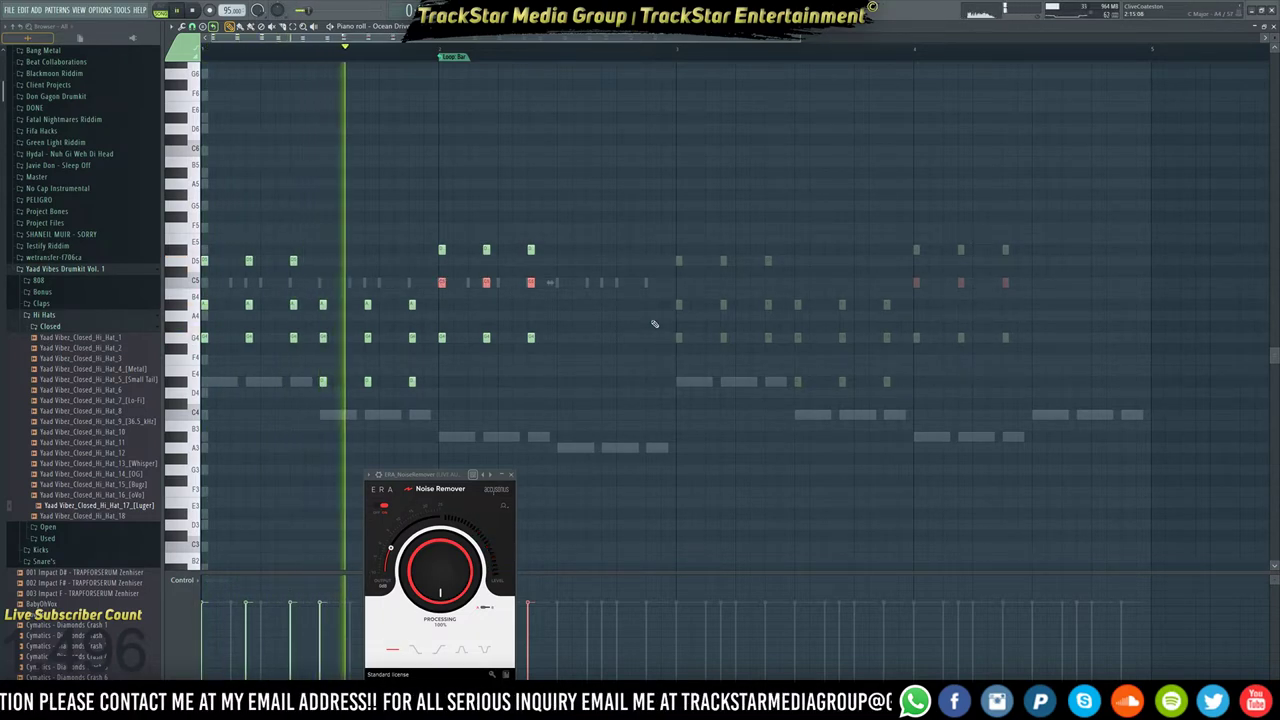
key(space)
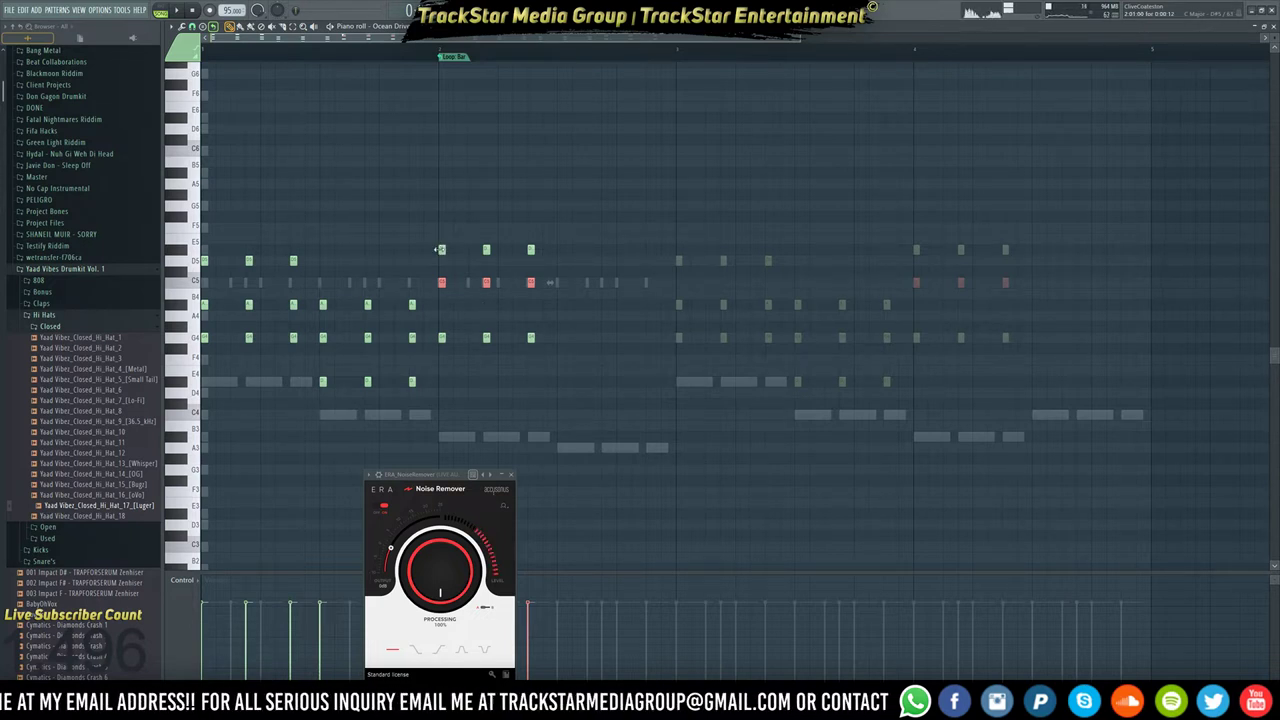
click(441, 249)
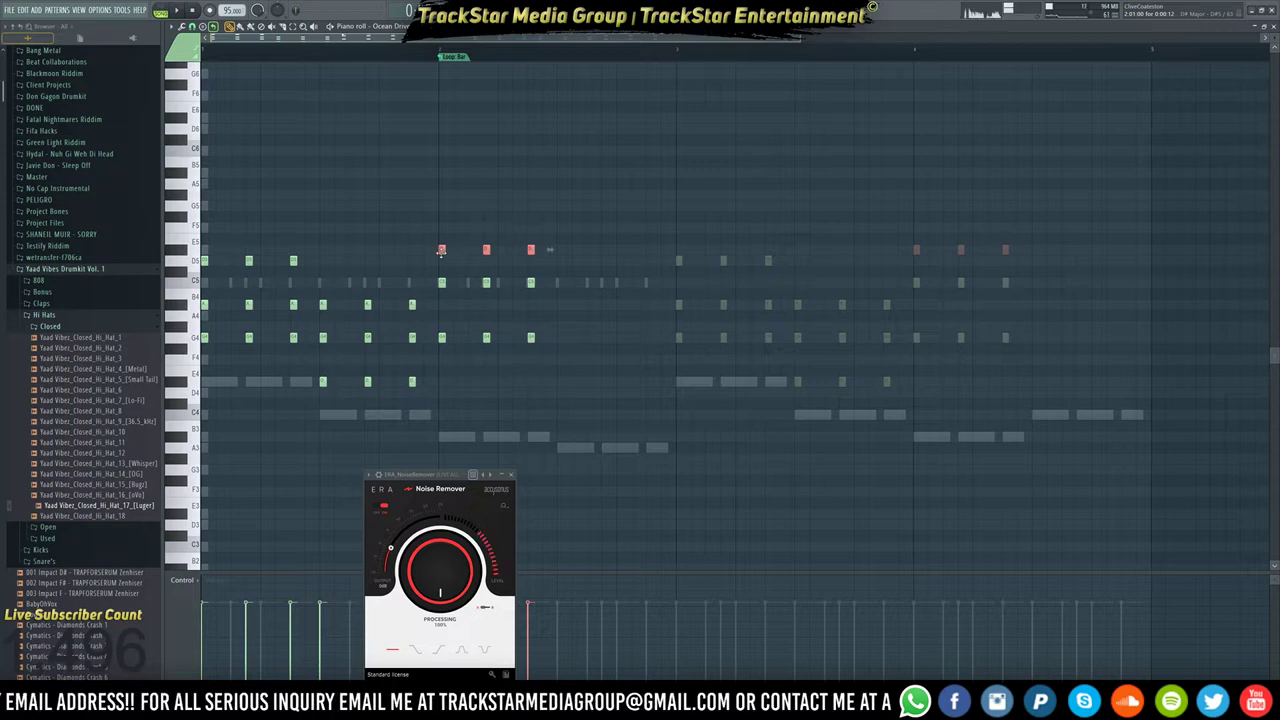
drag(441, 251, 447, 229)
key(space)
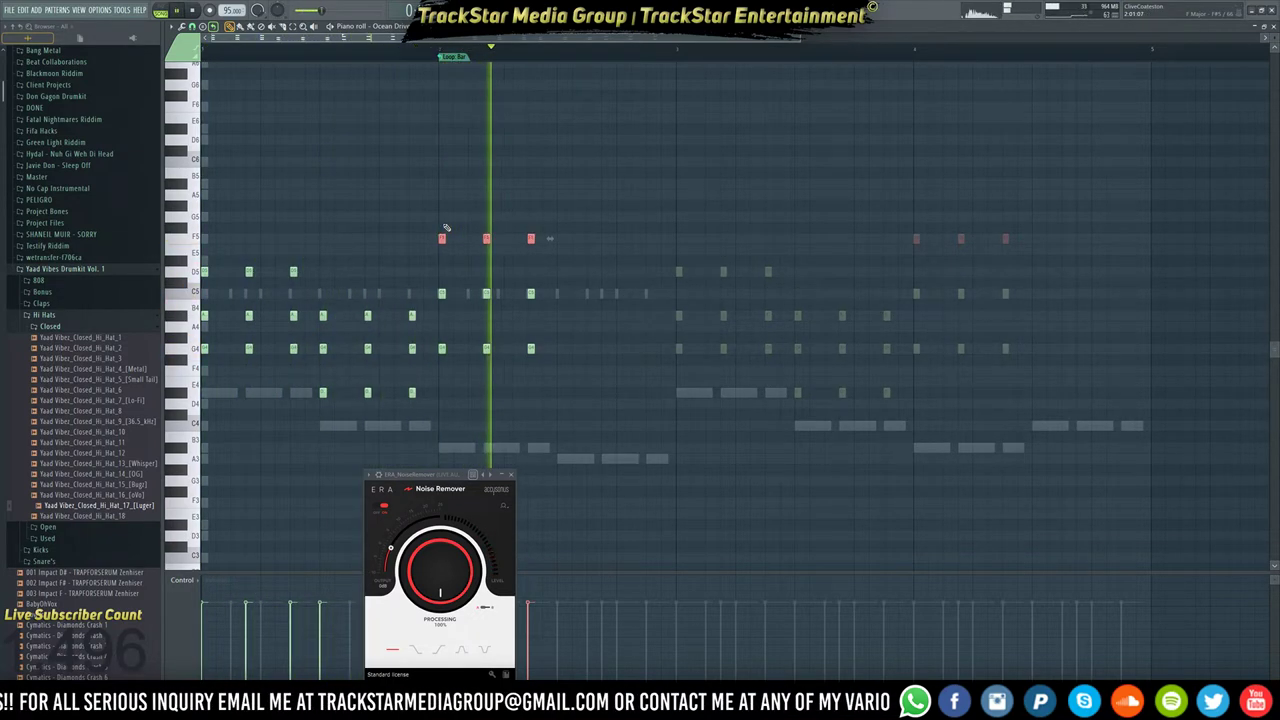
key(space)
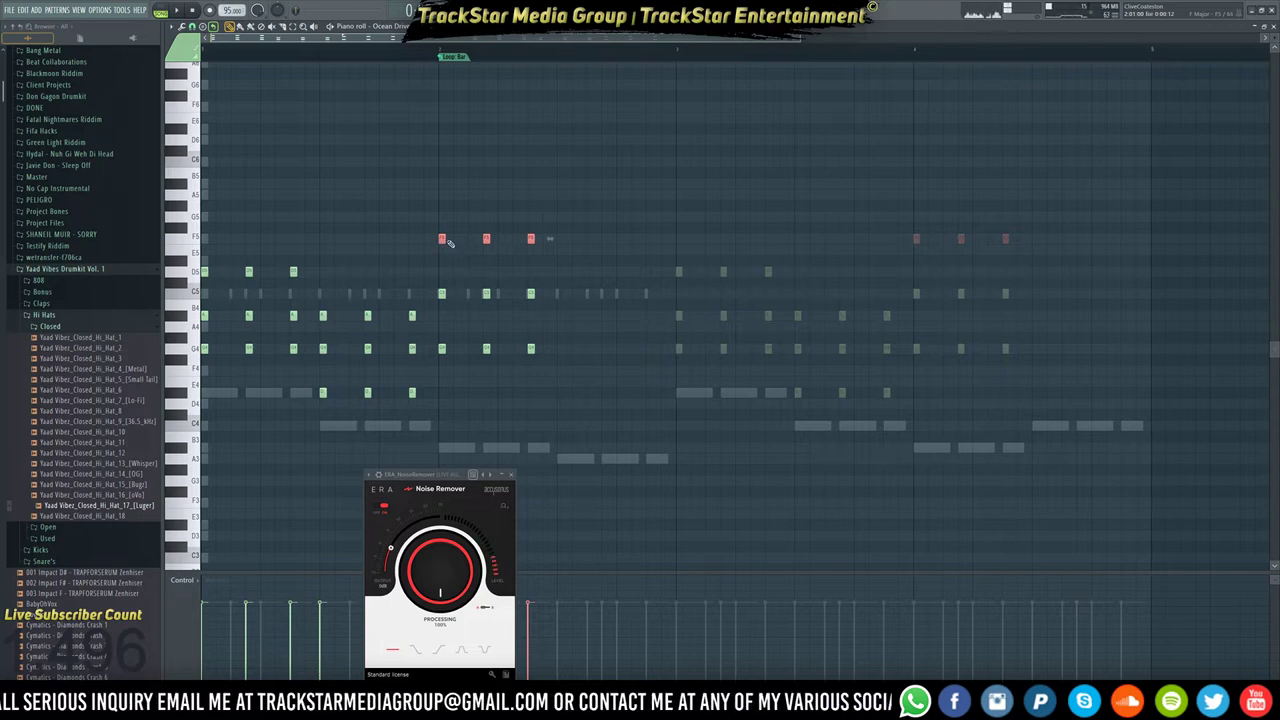
Move the F5 notes of the bar 2 chords down to D#4, and delete all three trial chords.
drag(441, 239, 441, 392)
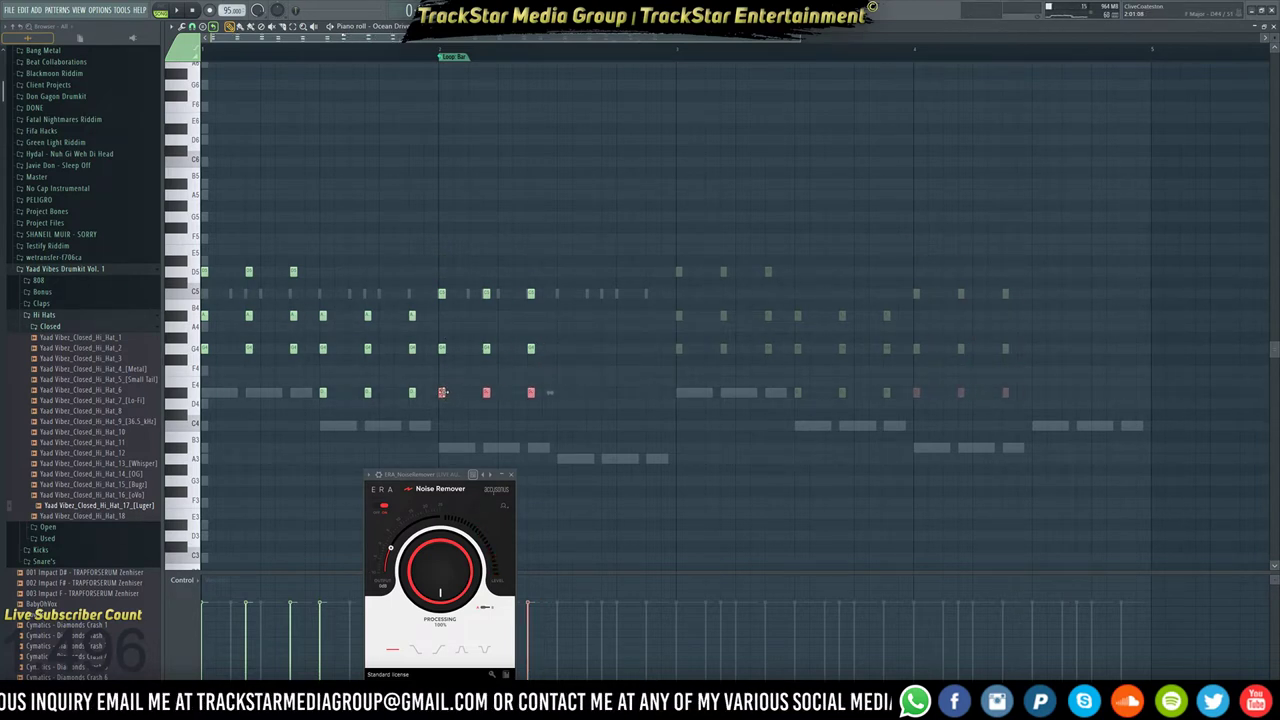
scroll(563, 403, down, 1)
drag(563, 403, 444, 211)
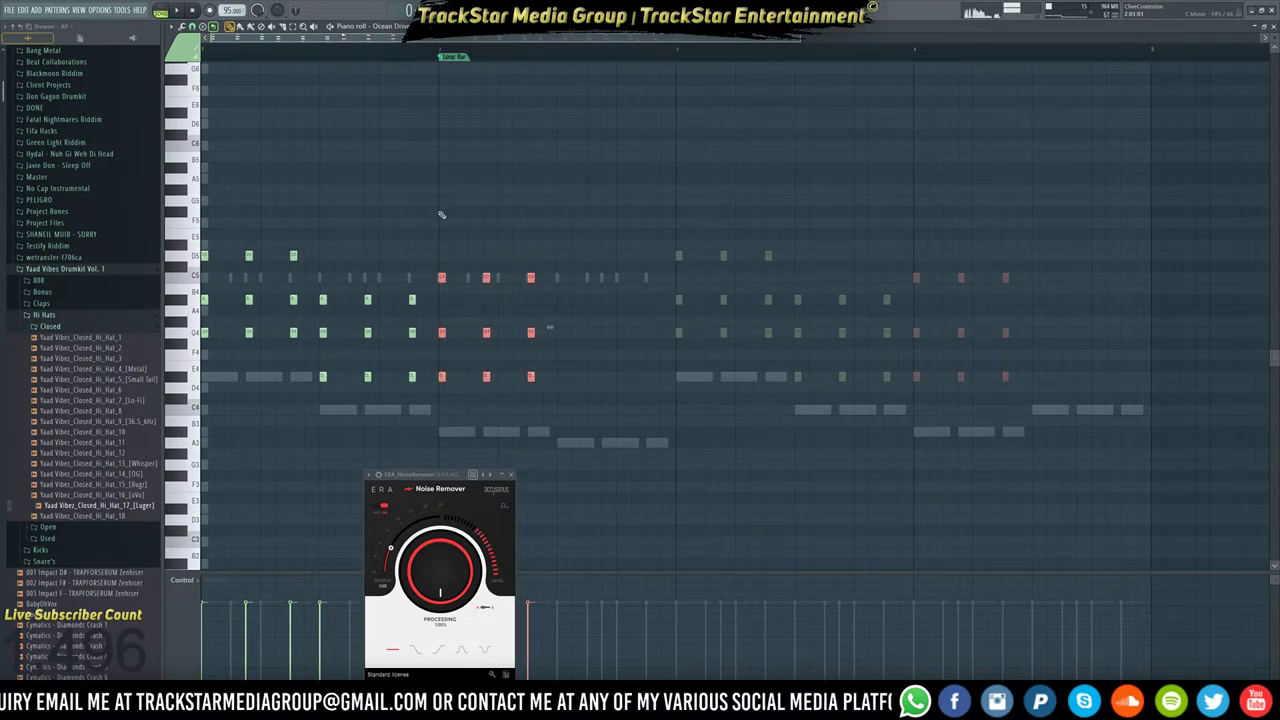
key(Delete)
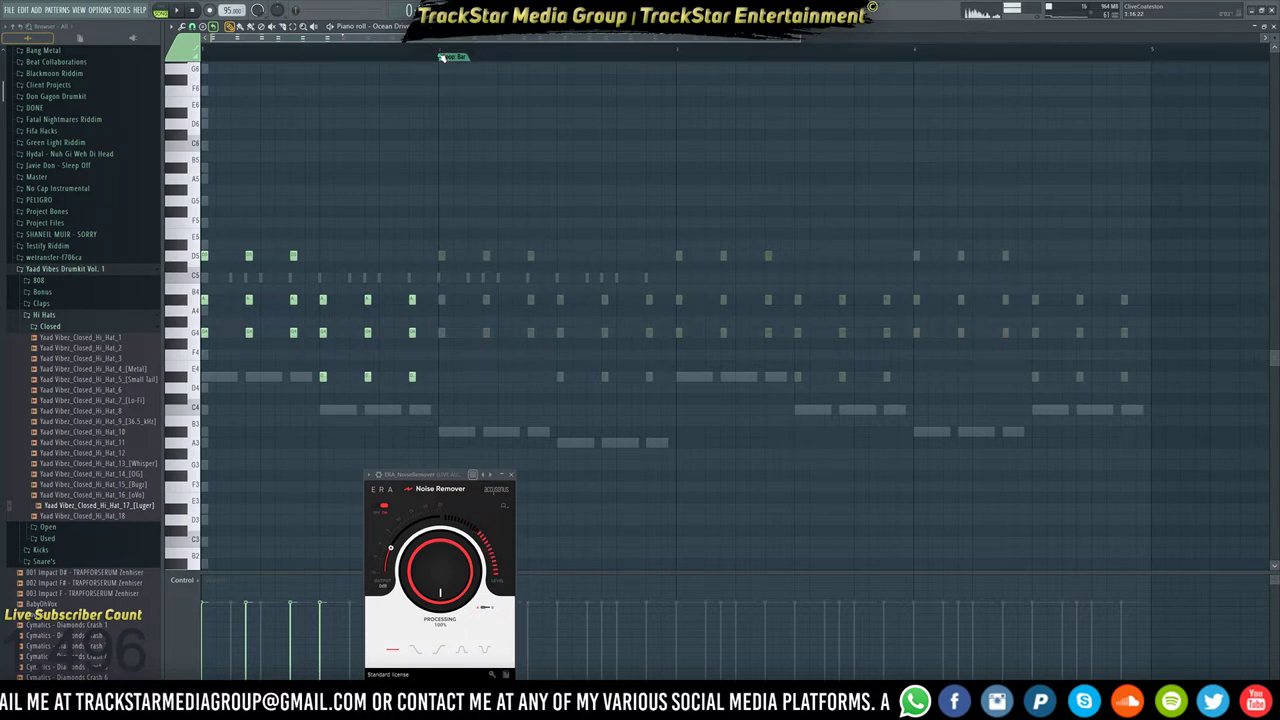
Remove the loop marker at bar 2 and play back the pattern without the looped notes.
right_click(448, 59)
click(457, 71)
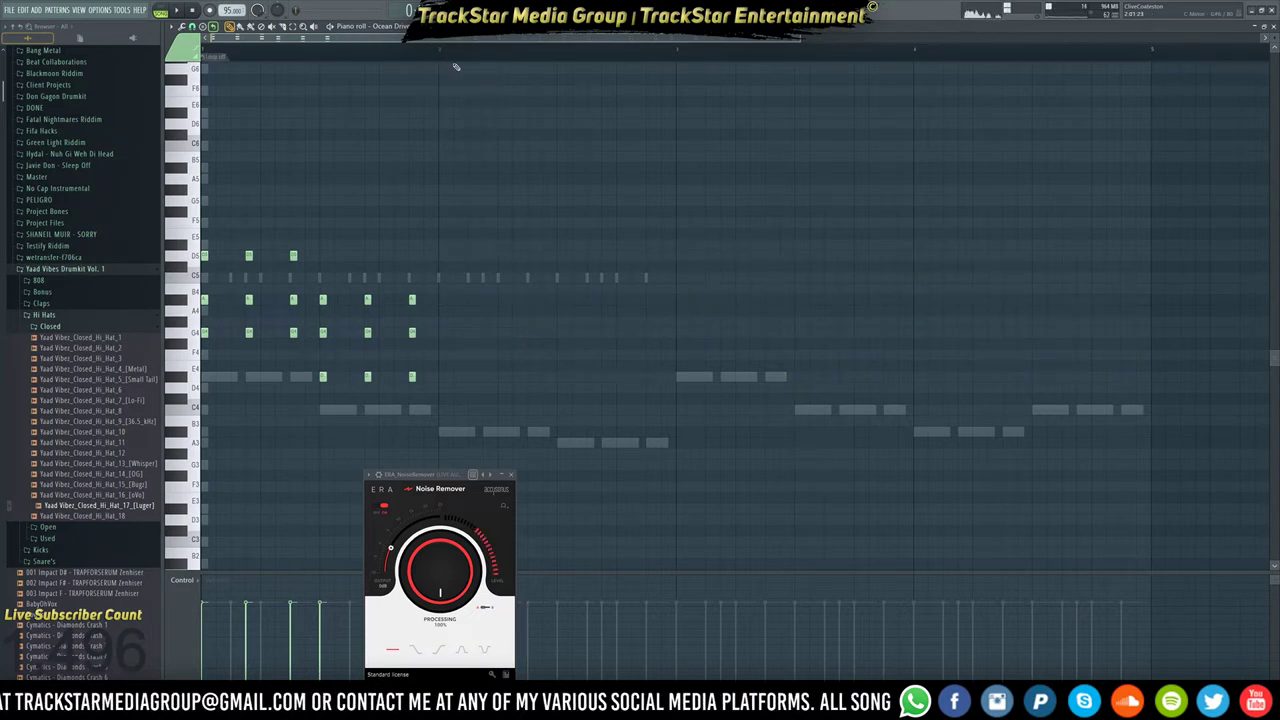
click(440, 54)
key(space)
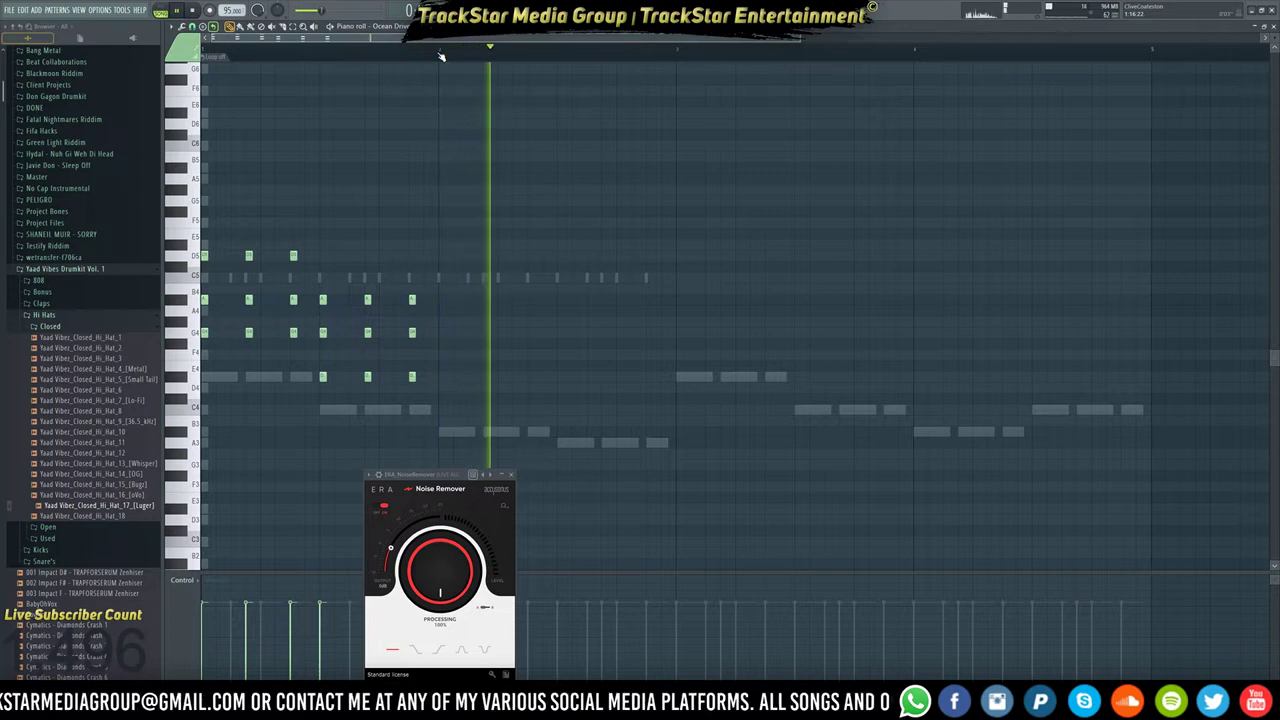
key(space)
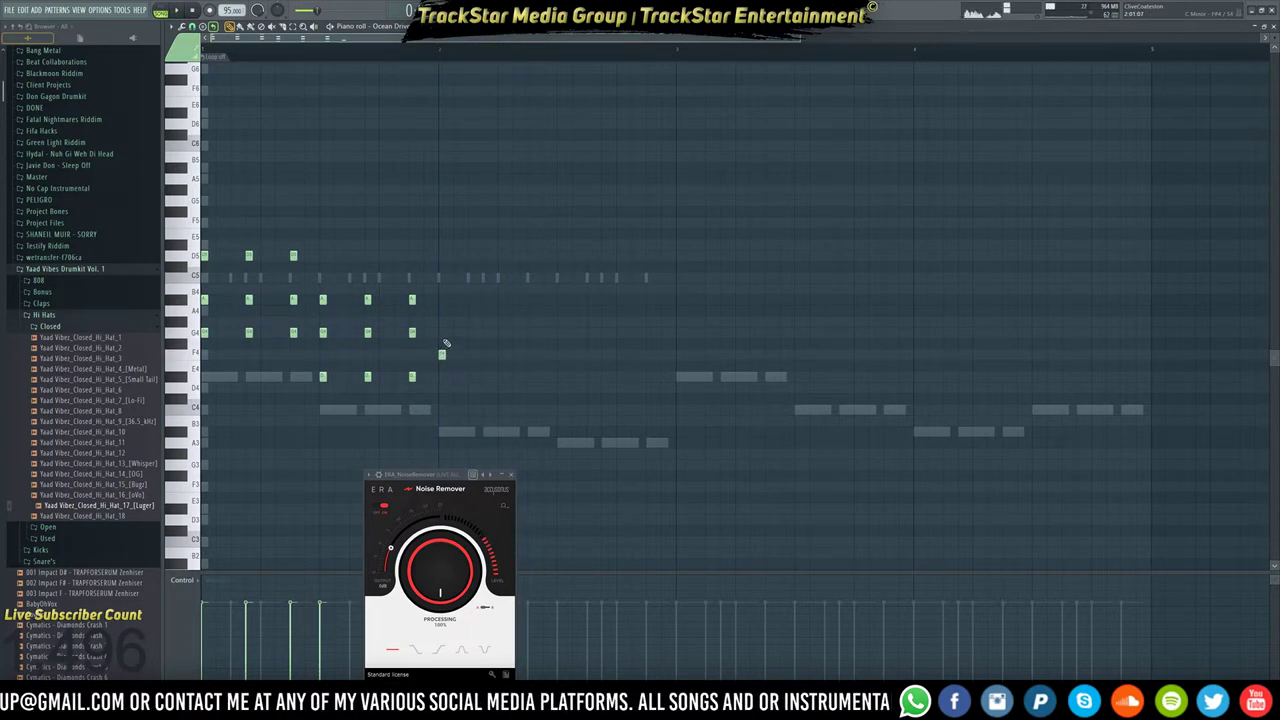
Build an F4, A4 and C5 chord at the start of bar 2 and audition it after the bar 1 chords.
click(441, 310)
click(441, 277)
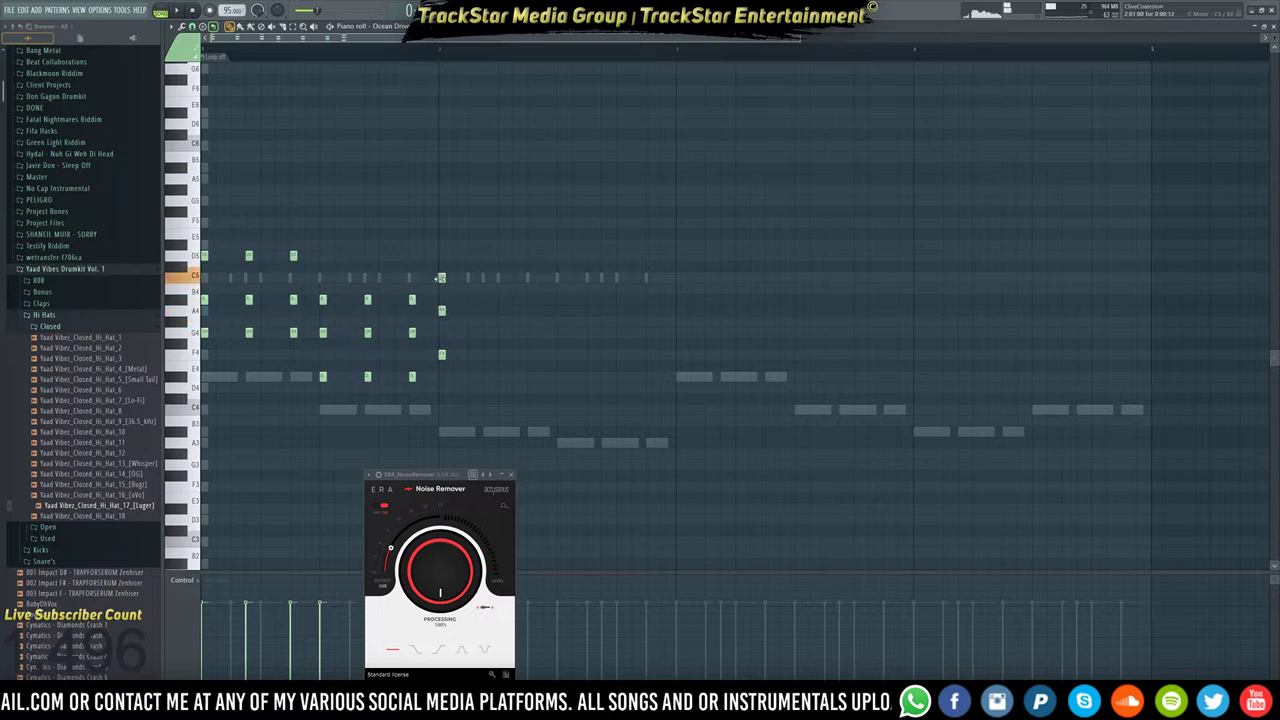
key(space)
key(space)
key(space)
key(space)
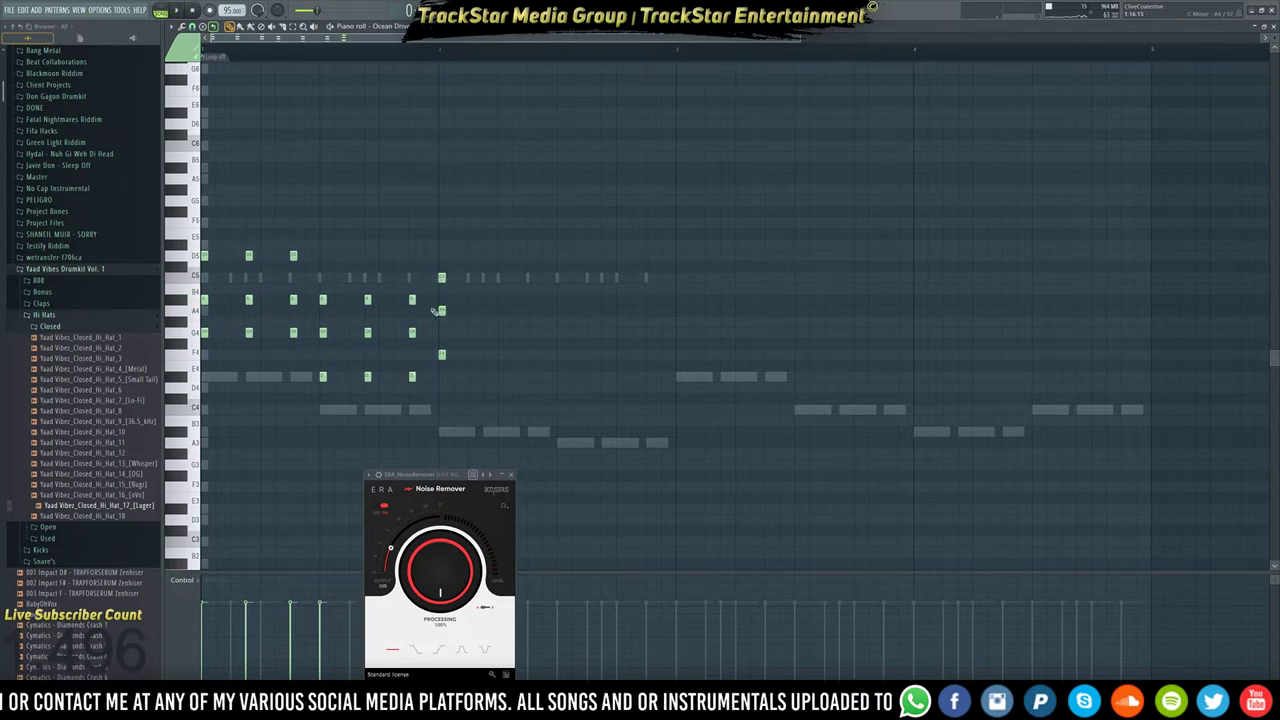
key(space)
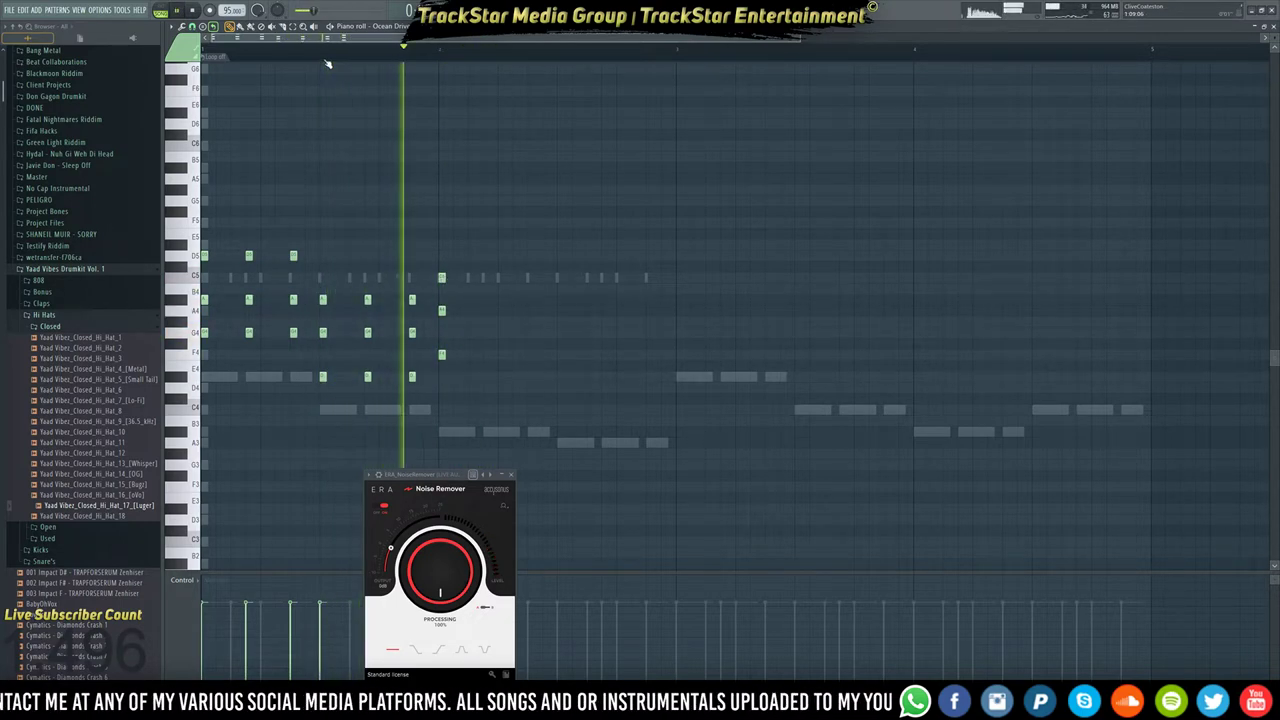
key(space)
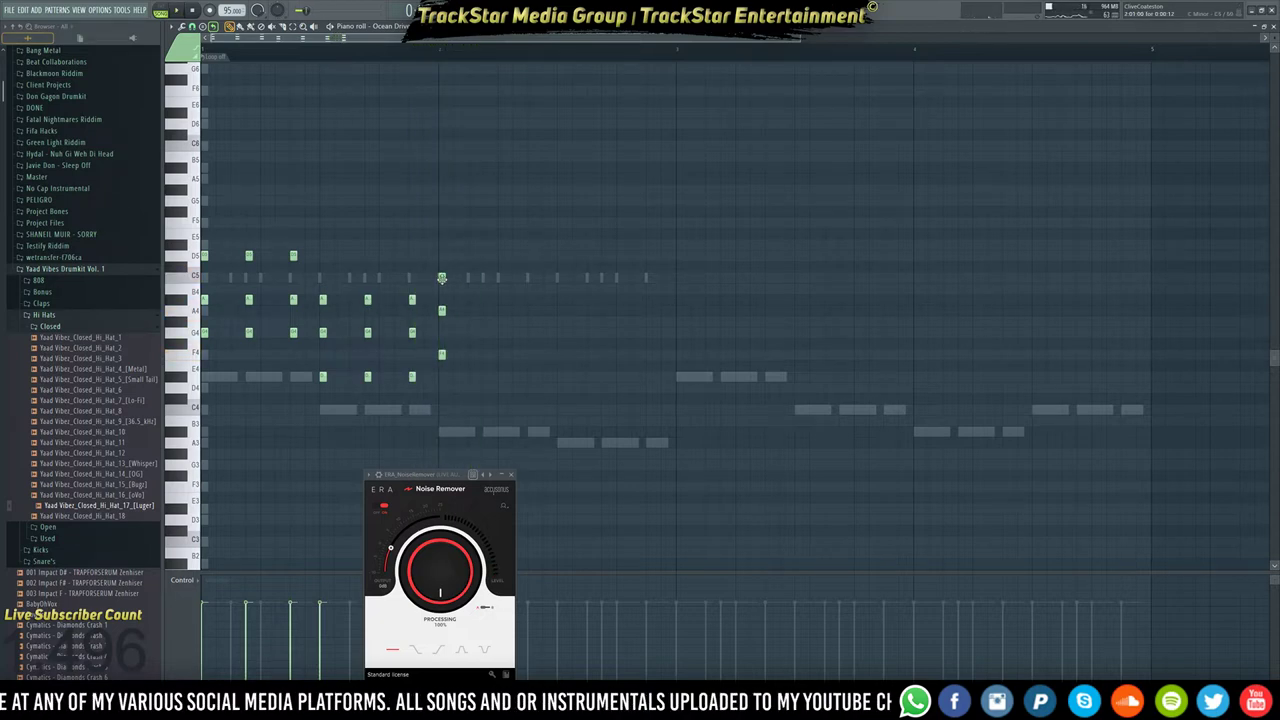
Add a D#5 note above the opening bar 2 chord, raise it to F5, and audition the result.
click(442, 278)
click(441, 247)
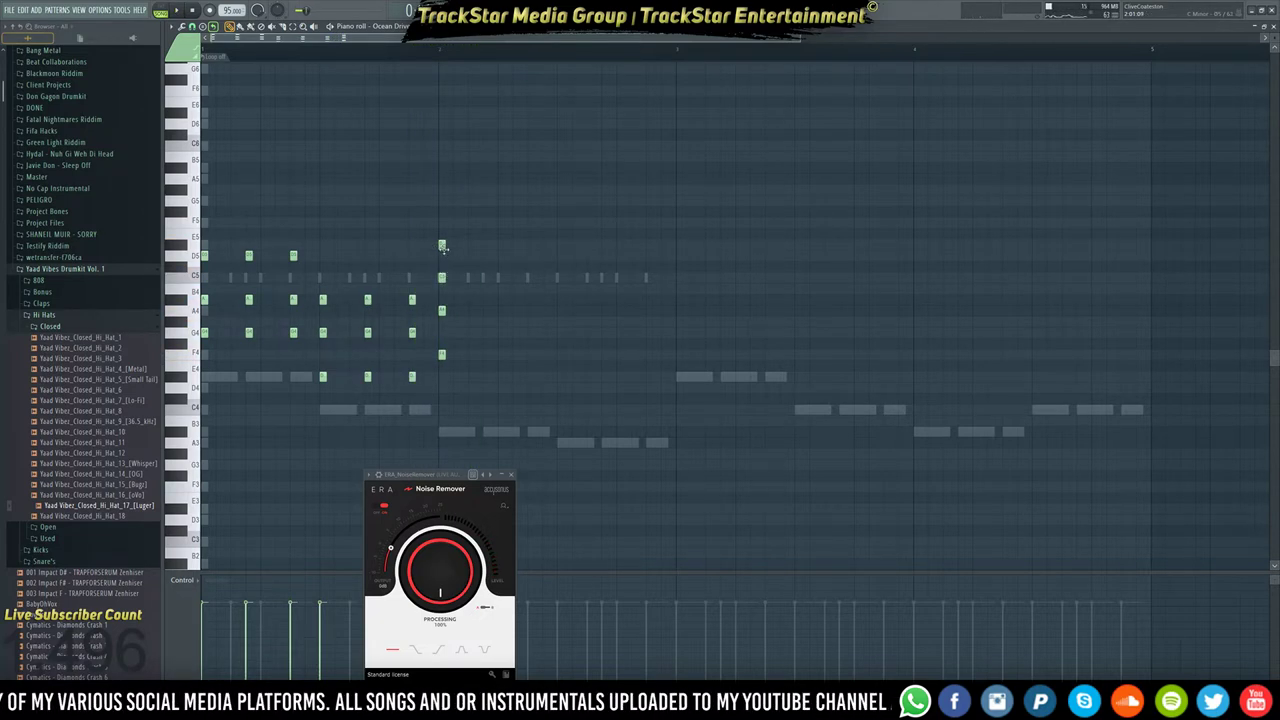
drag(442, 245, 442, 222)
key(space)
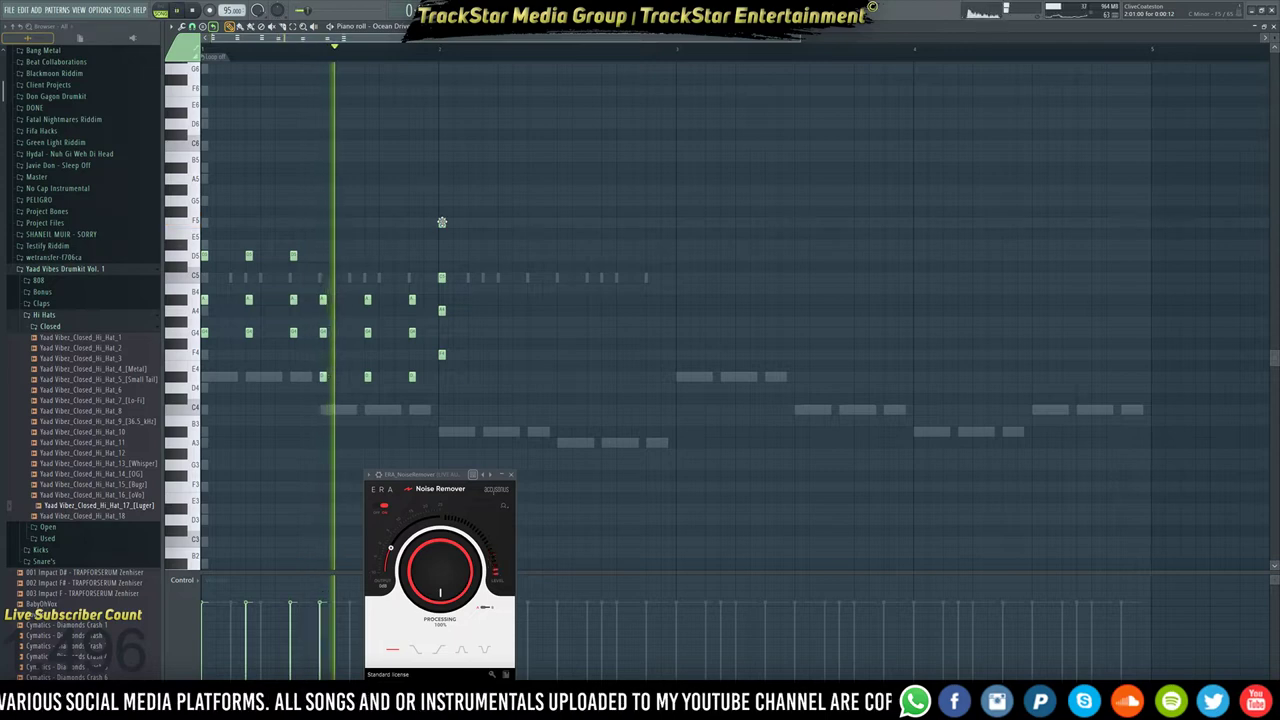
key(space)
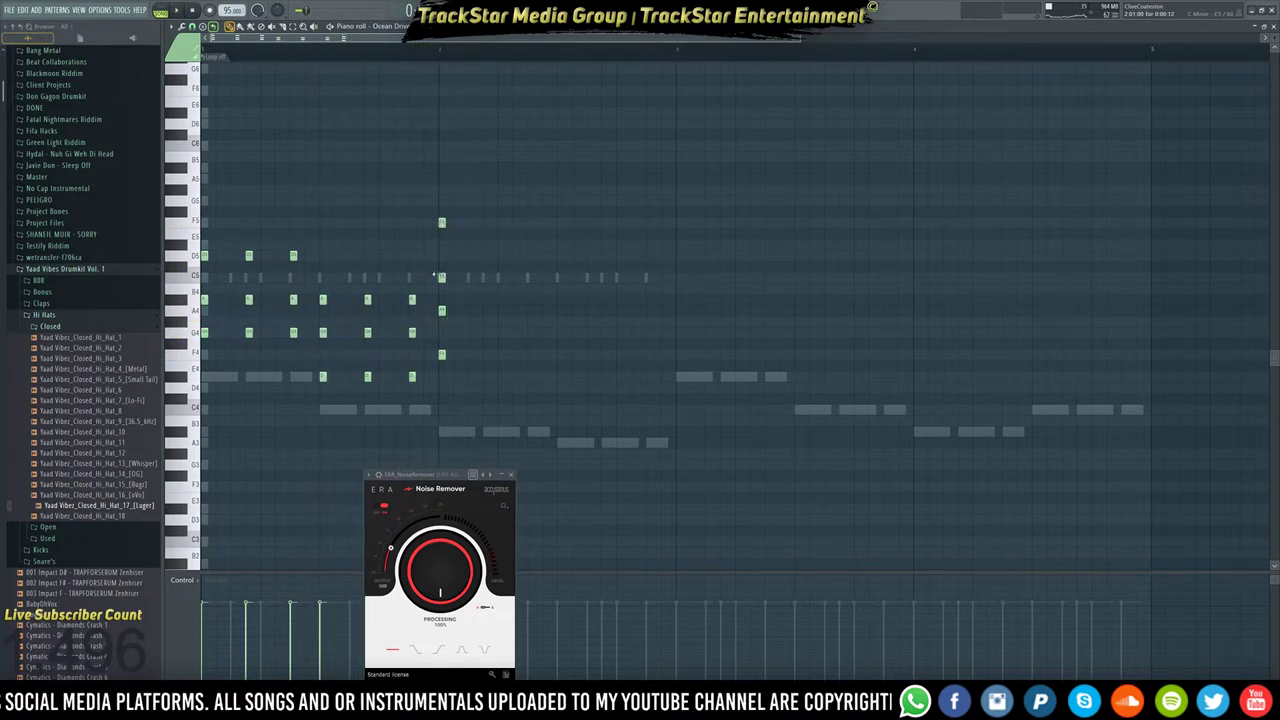
Copy the F4, A4, C5 and F5 chord to steps 4 and 7 of bar 2 and audition the sequence.
drag(480, 371, 533, 239)
scroll(437, 220, up, 1)
key(space)
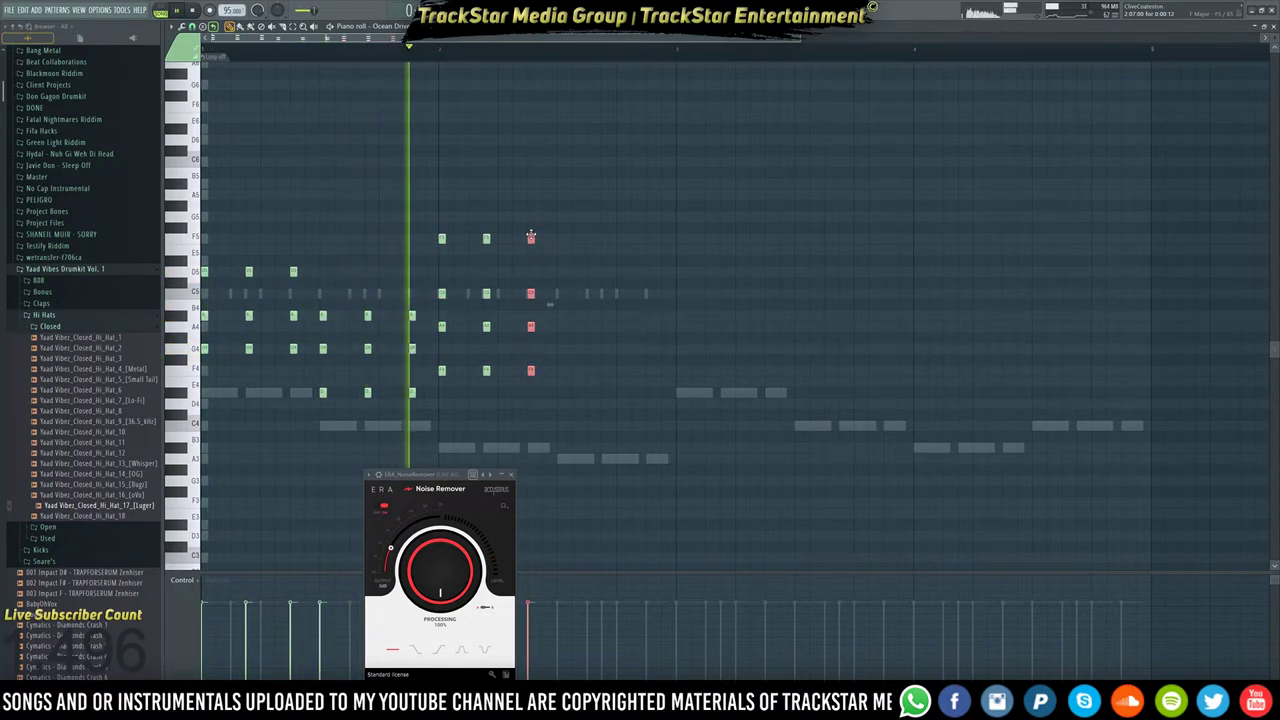
key(space)
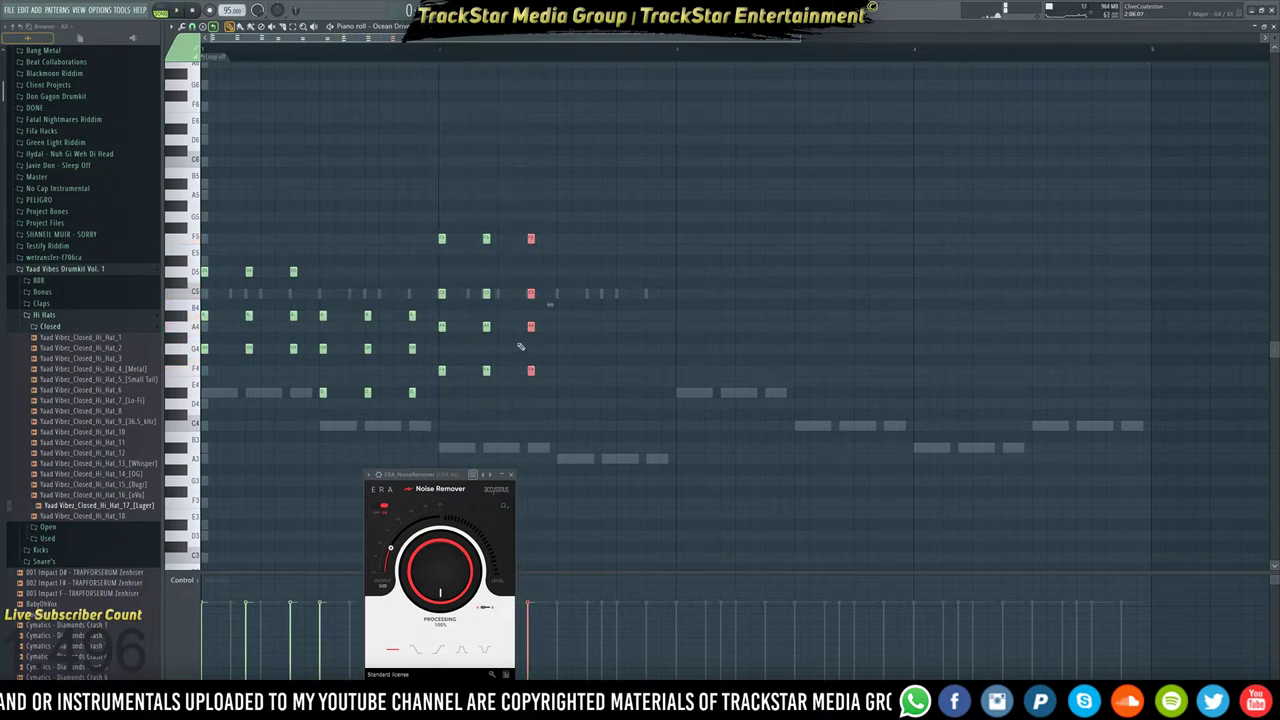
Delete the F4 notes from the three bar 2 chords and play back the change.
ctrl+drag(554, 378, 436, 358)
key(Delete)
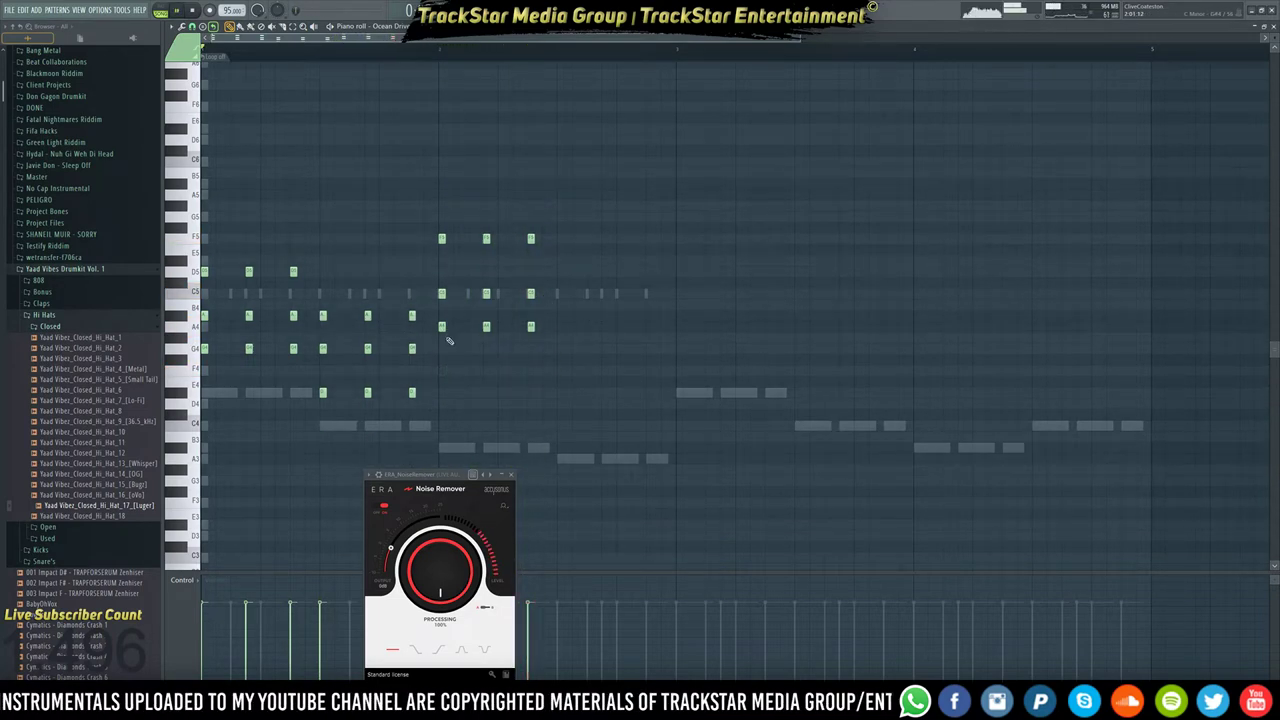
key(space)
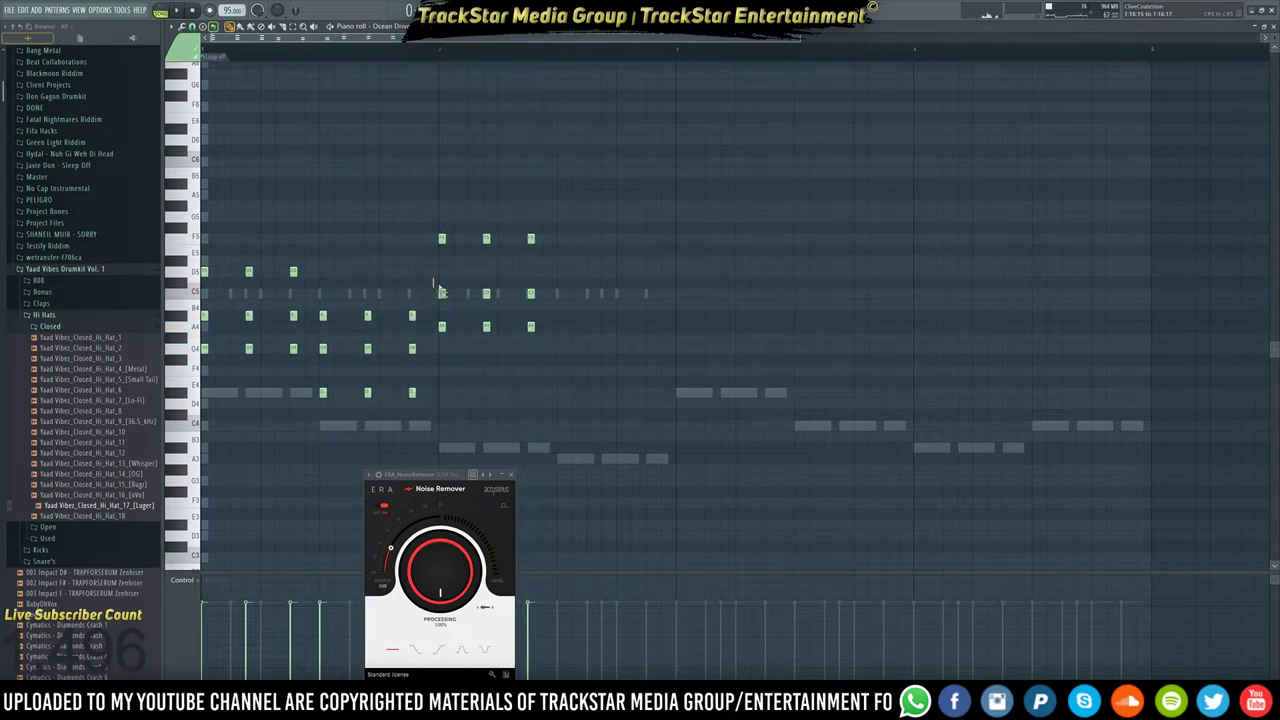
Raise the bar 2 chords' C5 notes to D5 and their A4 notes to A#4, auditioning between the changes.
ctrl+drag(440, 290, 532, 272)
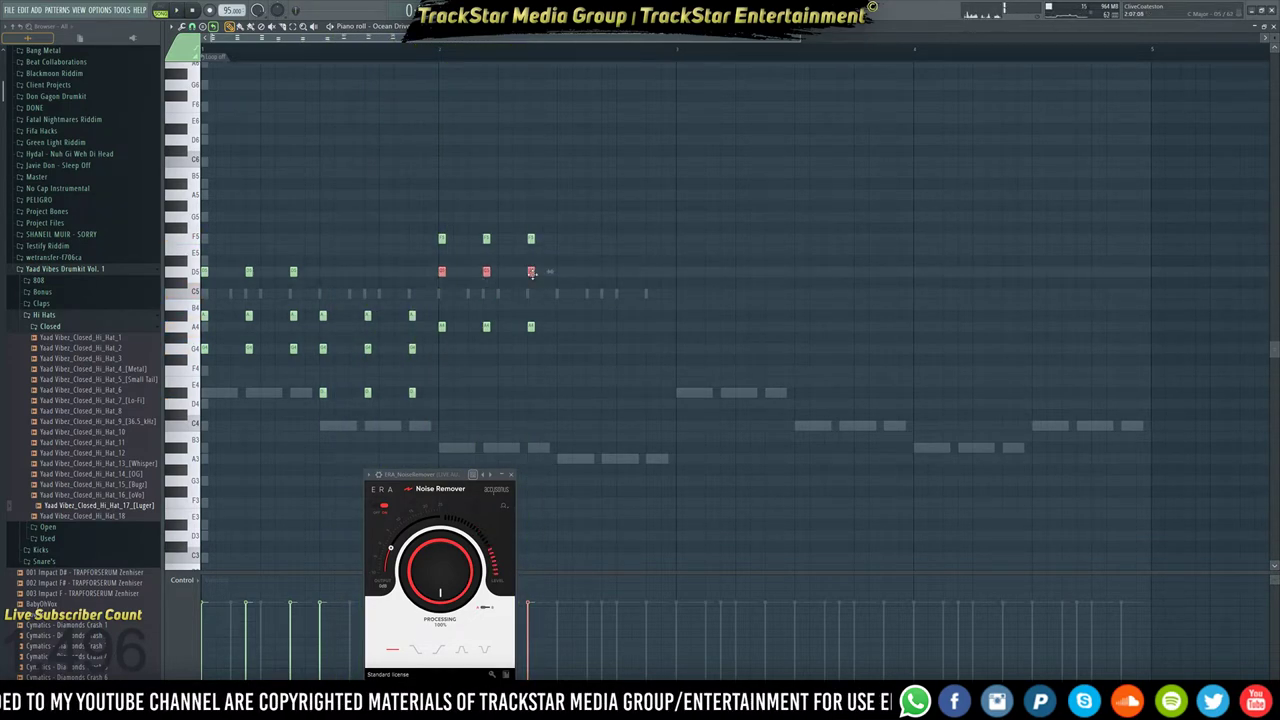
key(space)
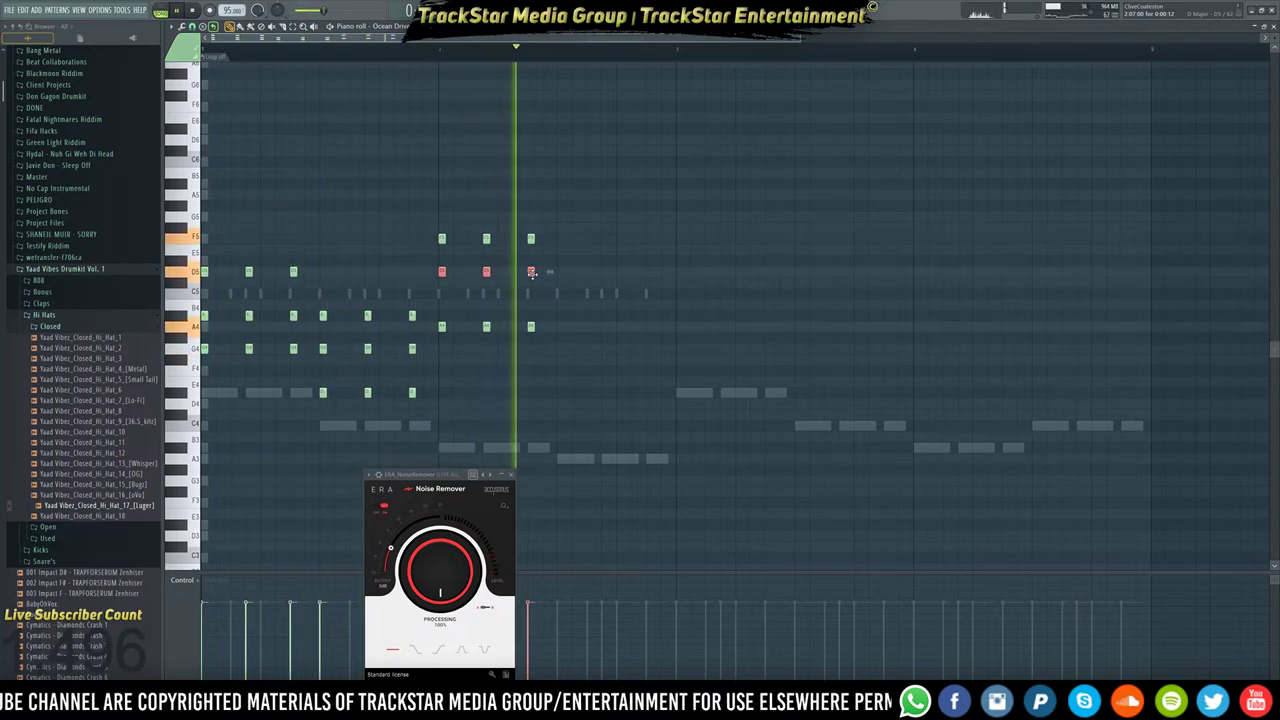
key(space)
drag(438, 326, 571, 333)
key(Up)
key(Up)
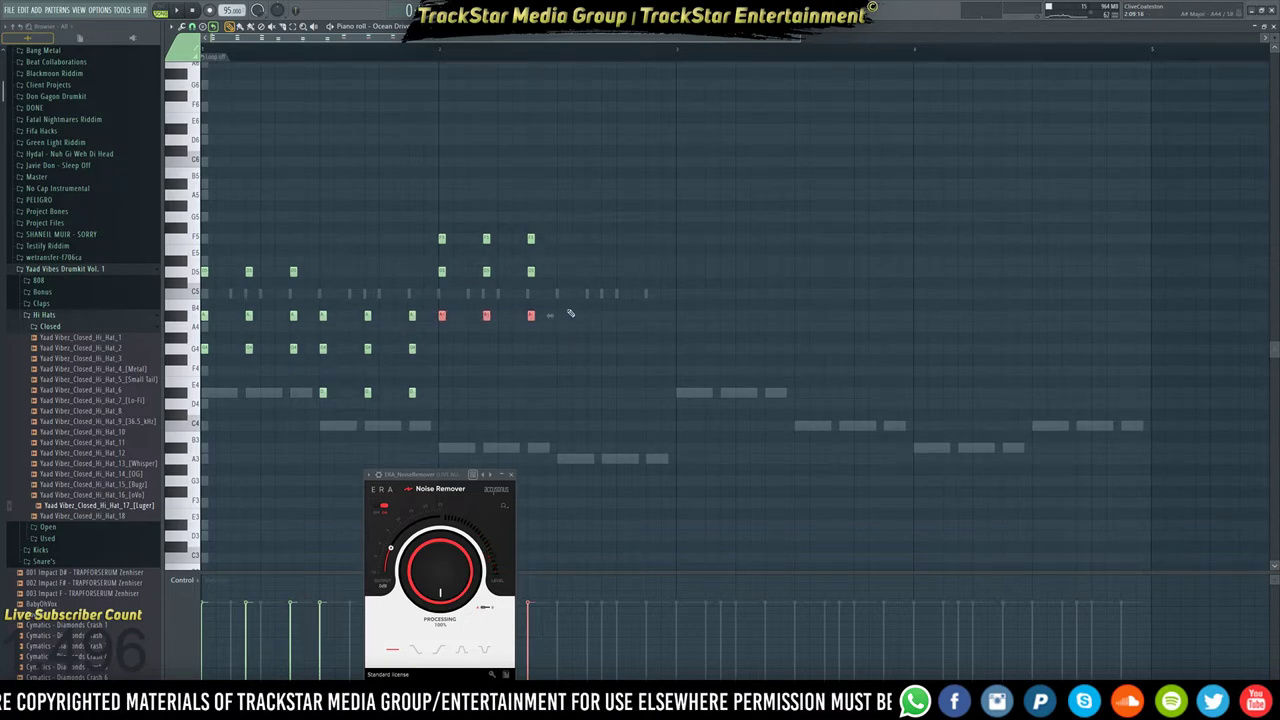
Audition the chord progression through bar 2, clearing the note selection between playbacks.
key(space)
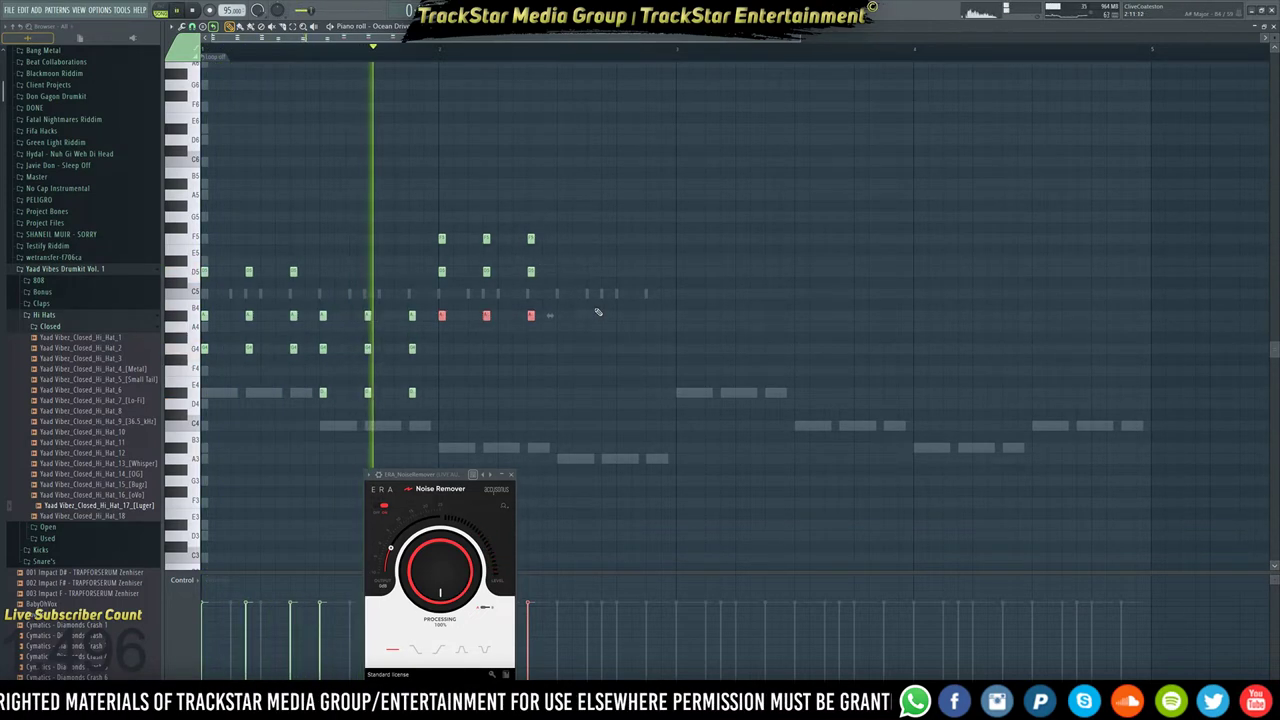
key(space)
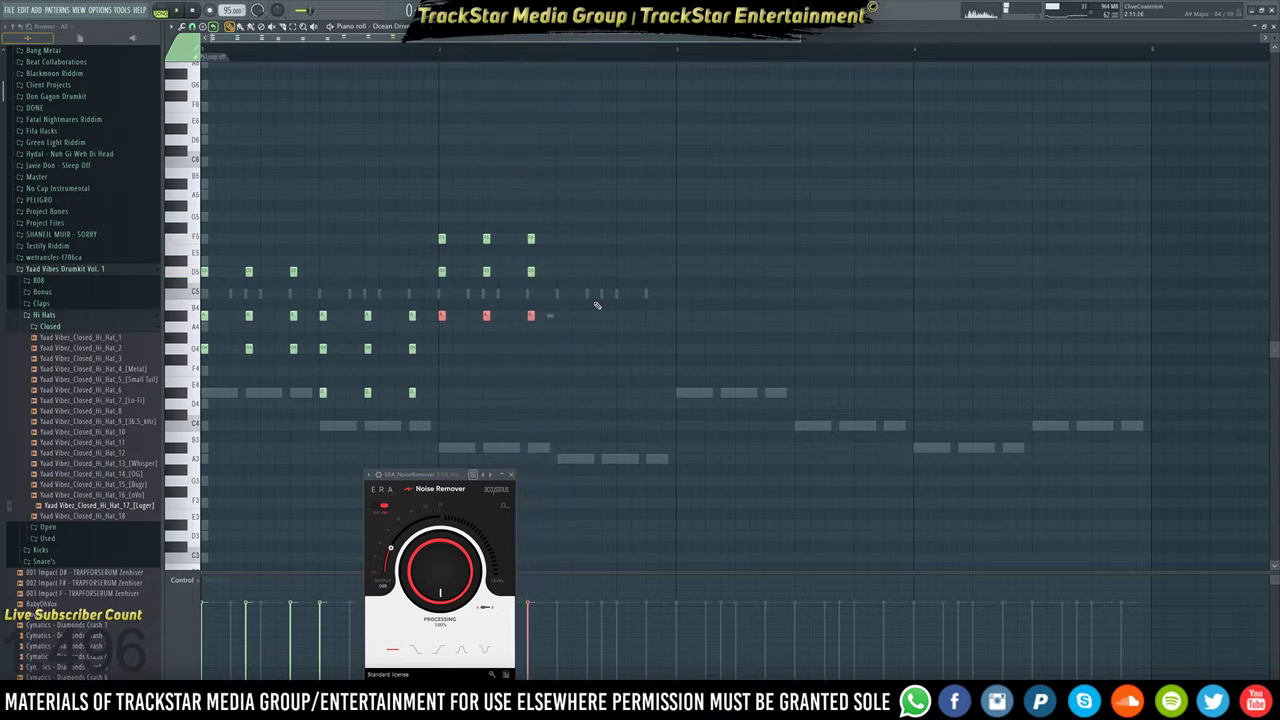
drag(568, 353, 434, 201)
ctrl+click(628, 324)
key(space)
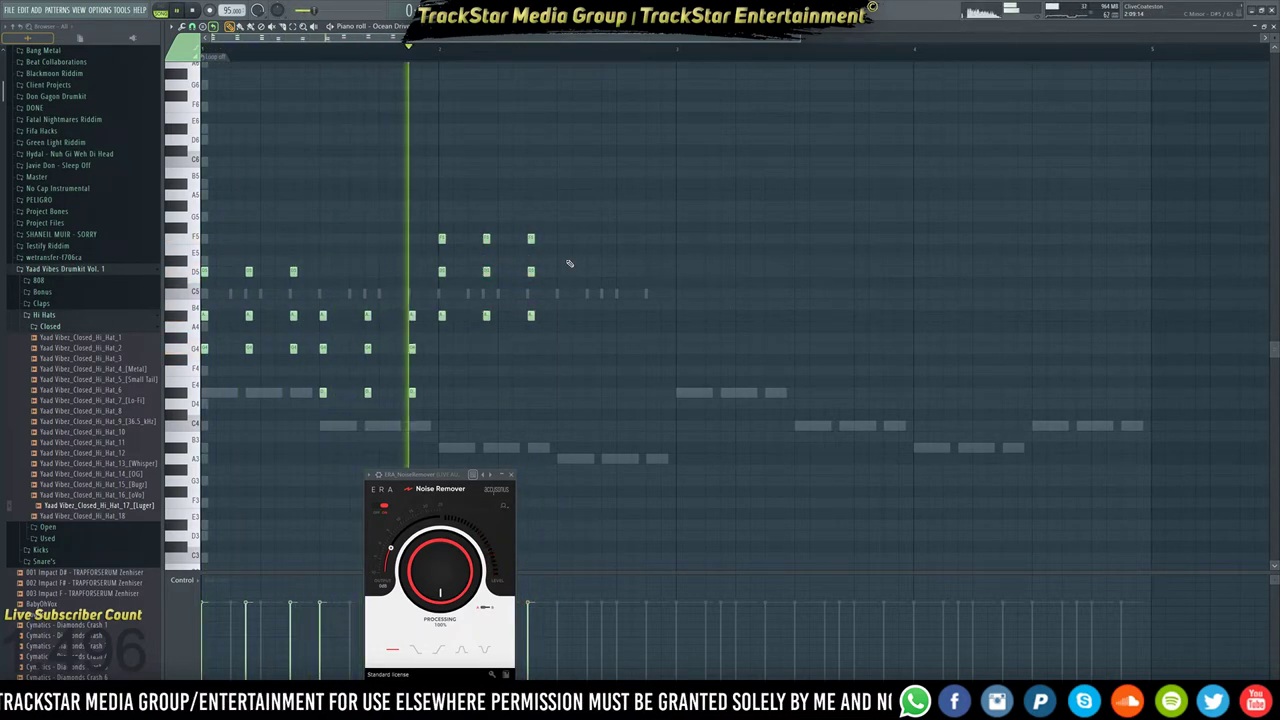
key(space)
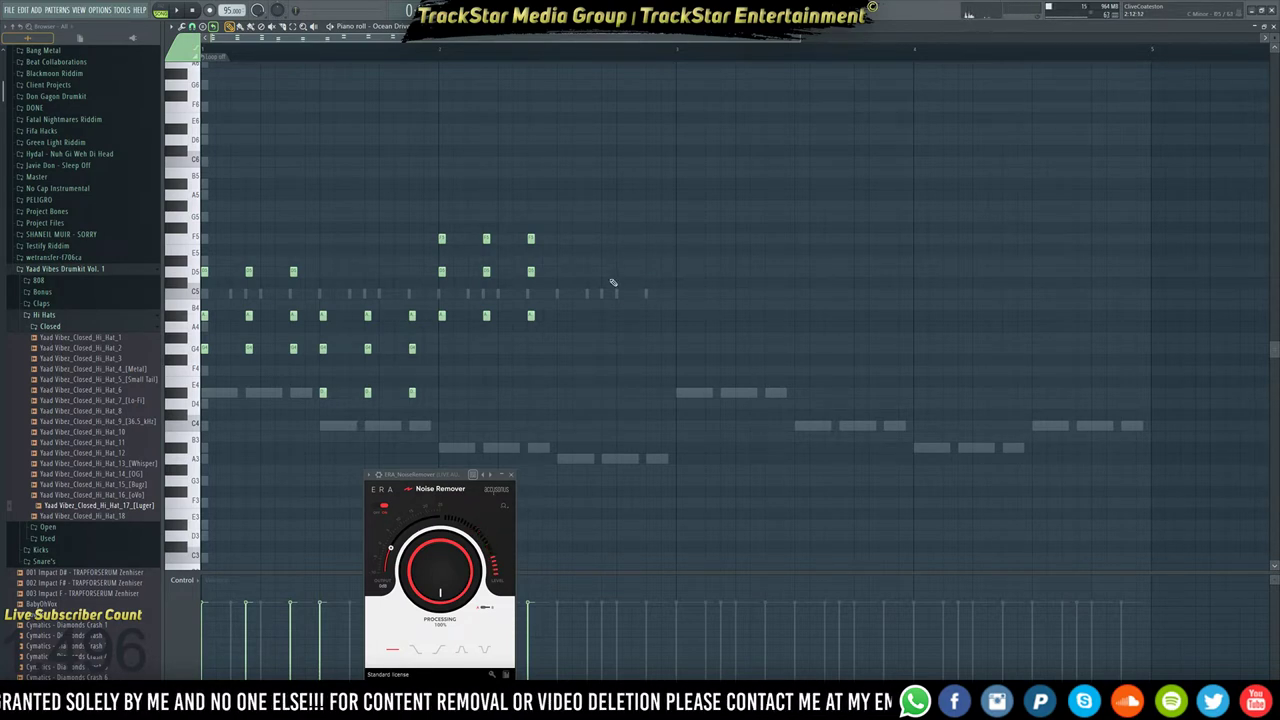
key(space)
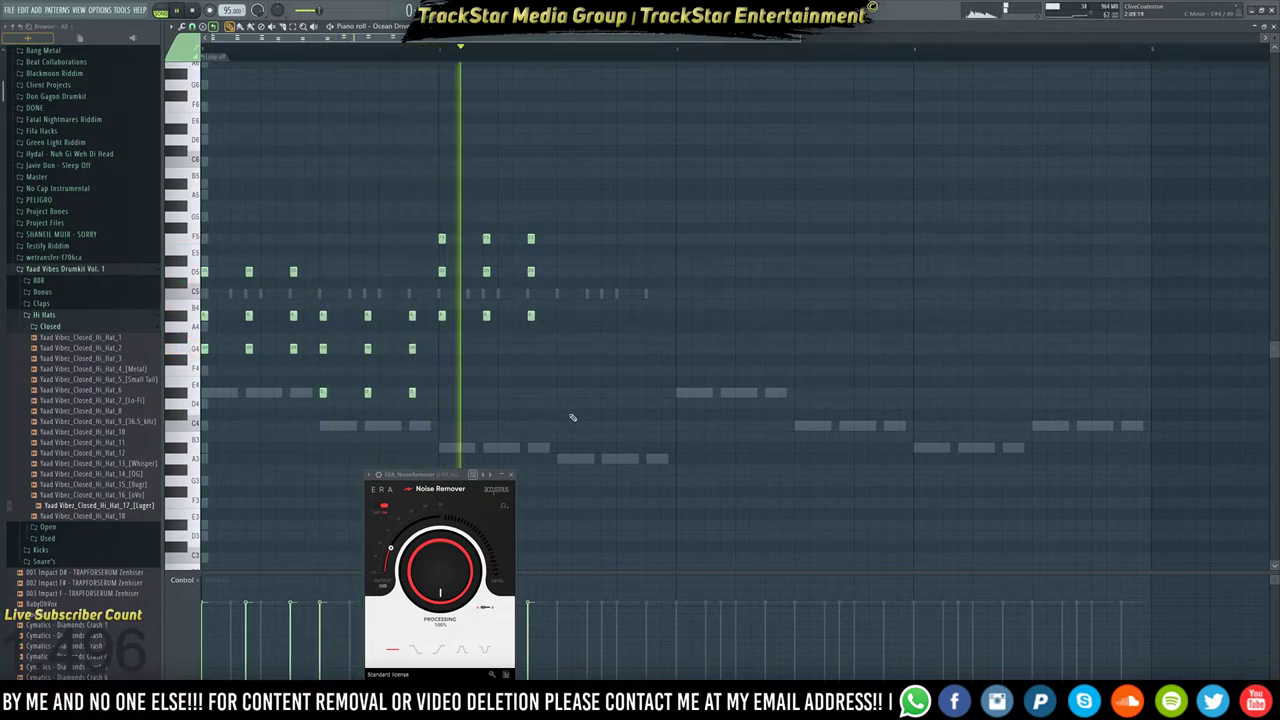
key(space)
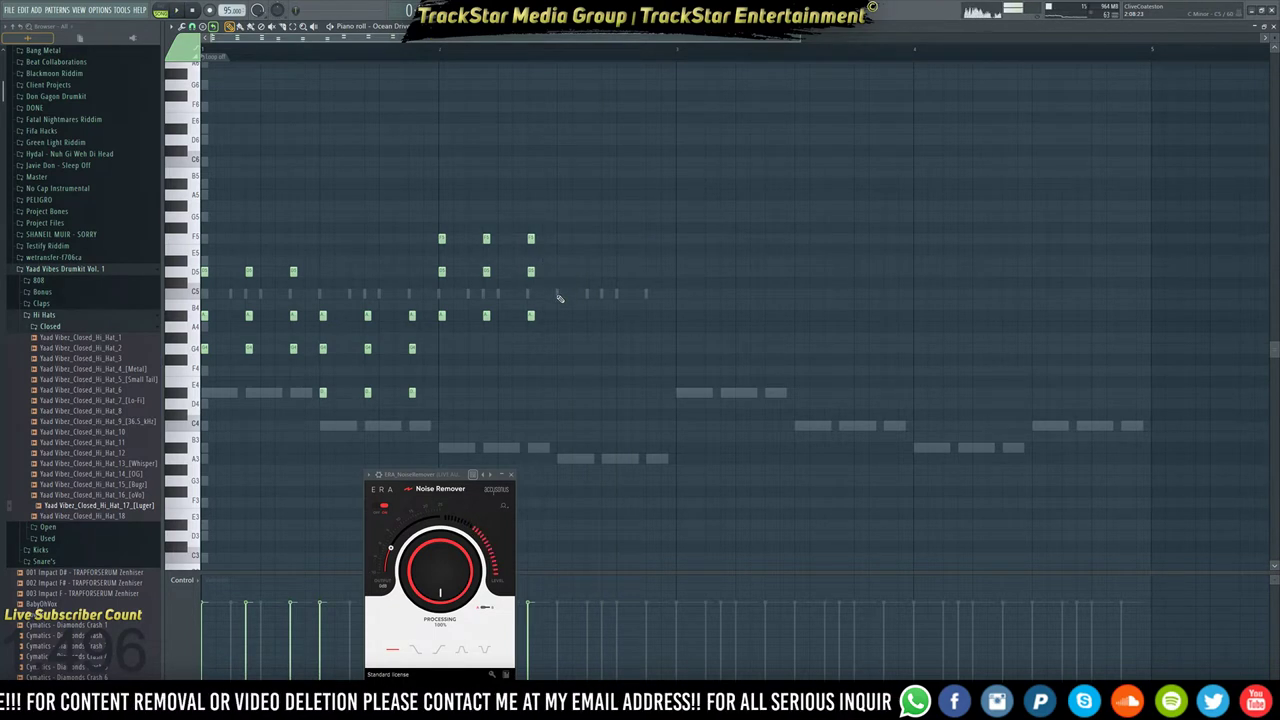
Build an F4, A4 and D5 chord at step 9 of bar 2, copy it to steps 12 and 15, and audition it.
click(560, 272)
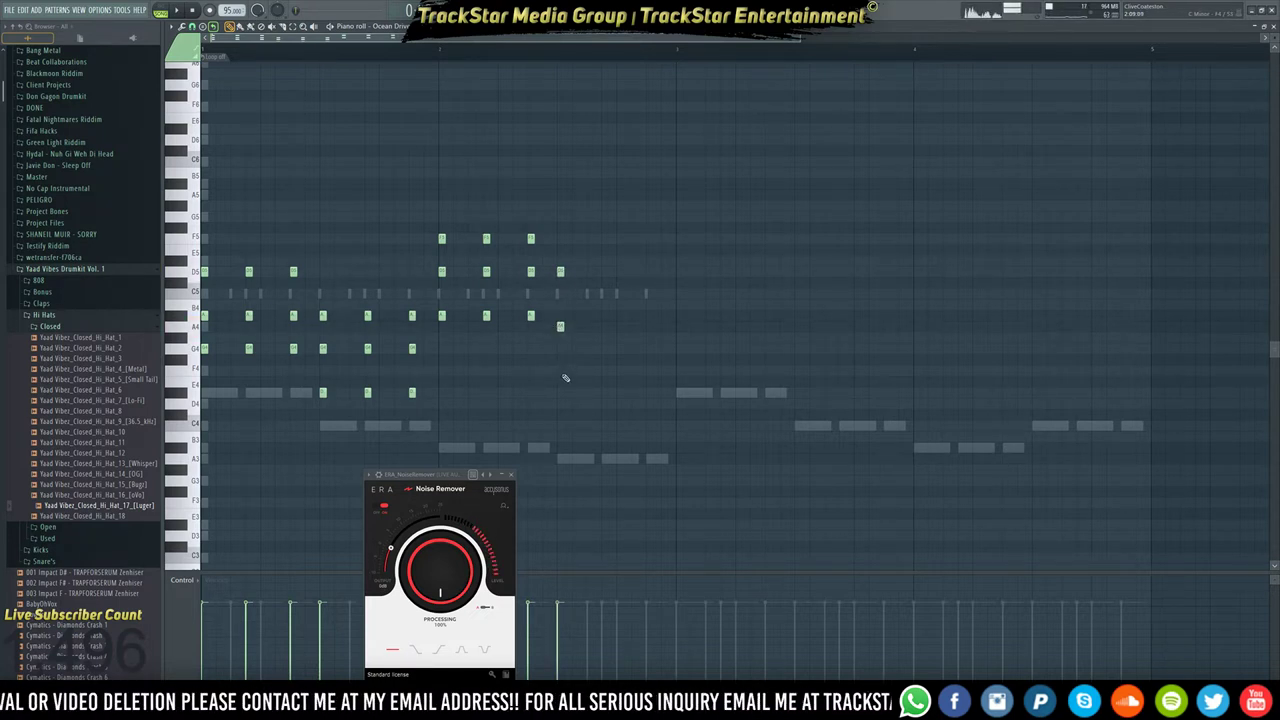
drag(592, 388, 648, 273)
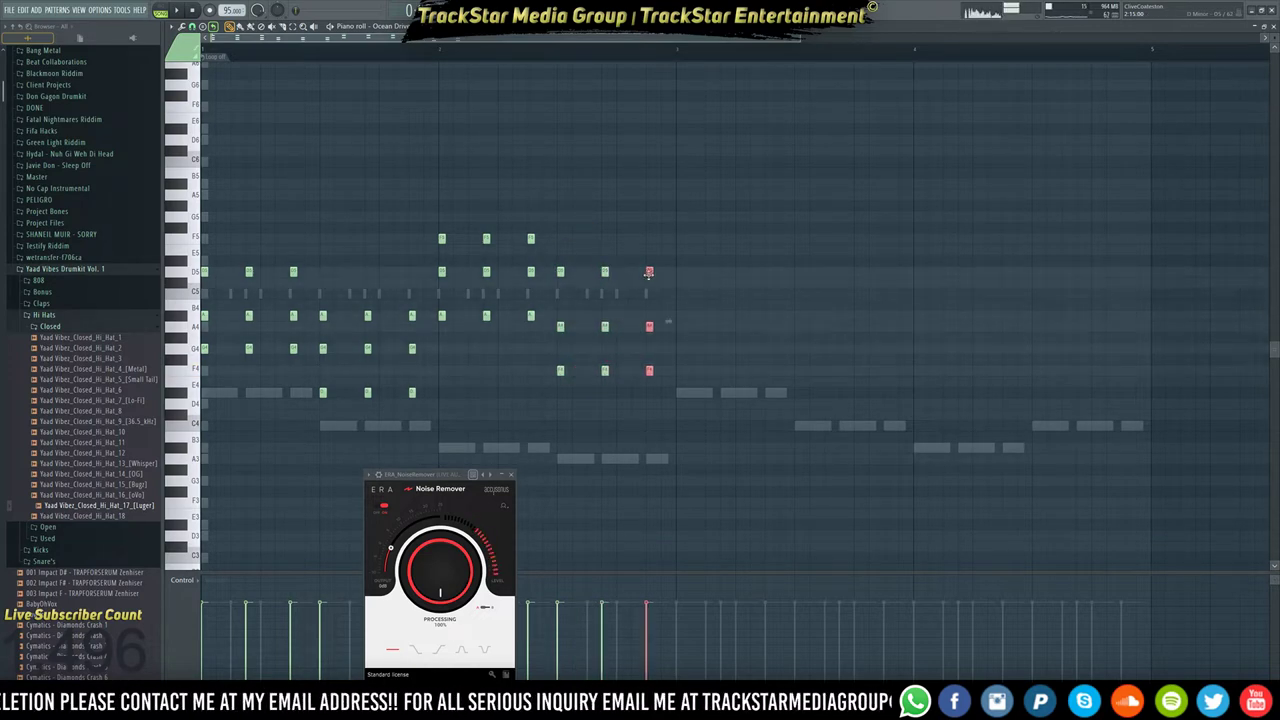
key(space)
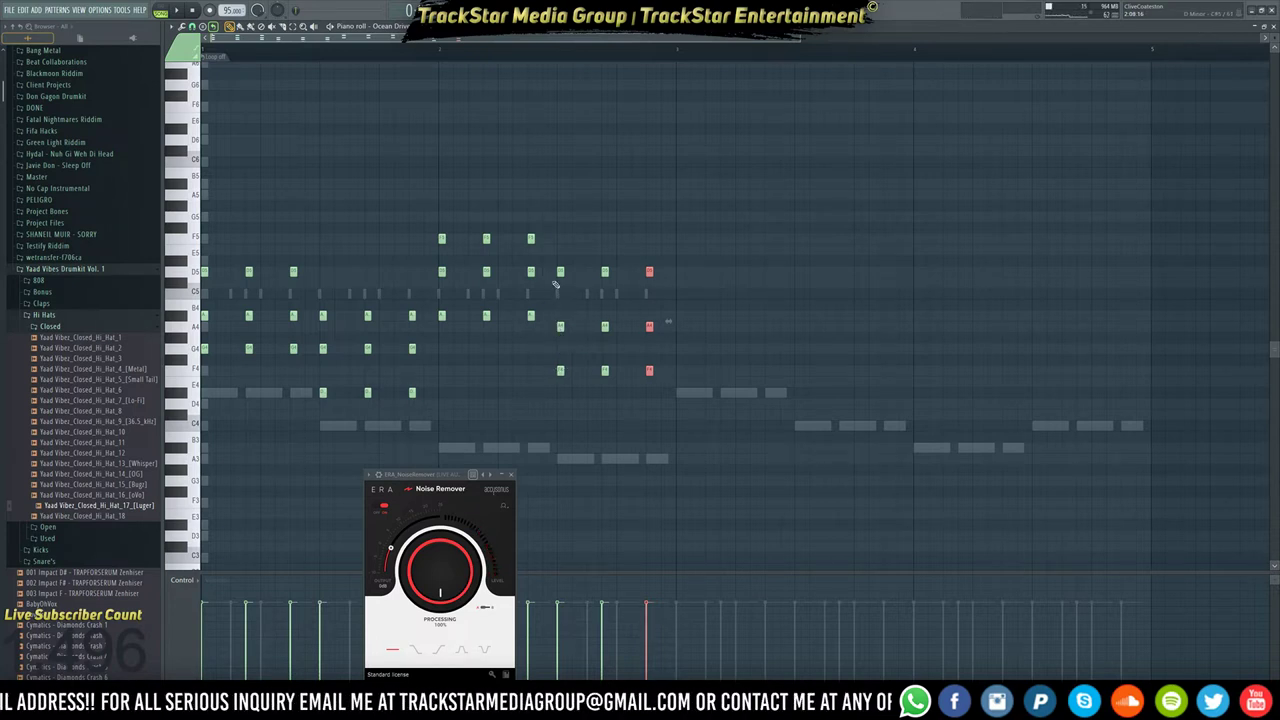
Raise the A4 notes in the last three bar 2 chords to A#4 and play back from within bar 2.
drag(556, 285, 732, 267)
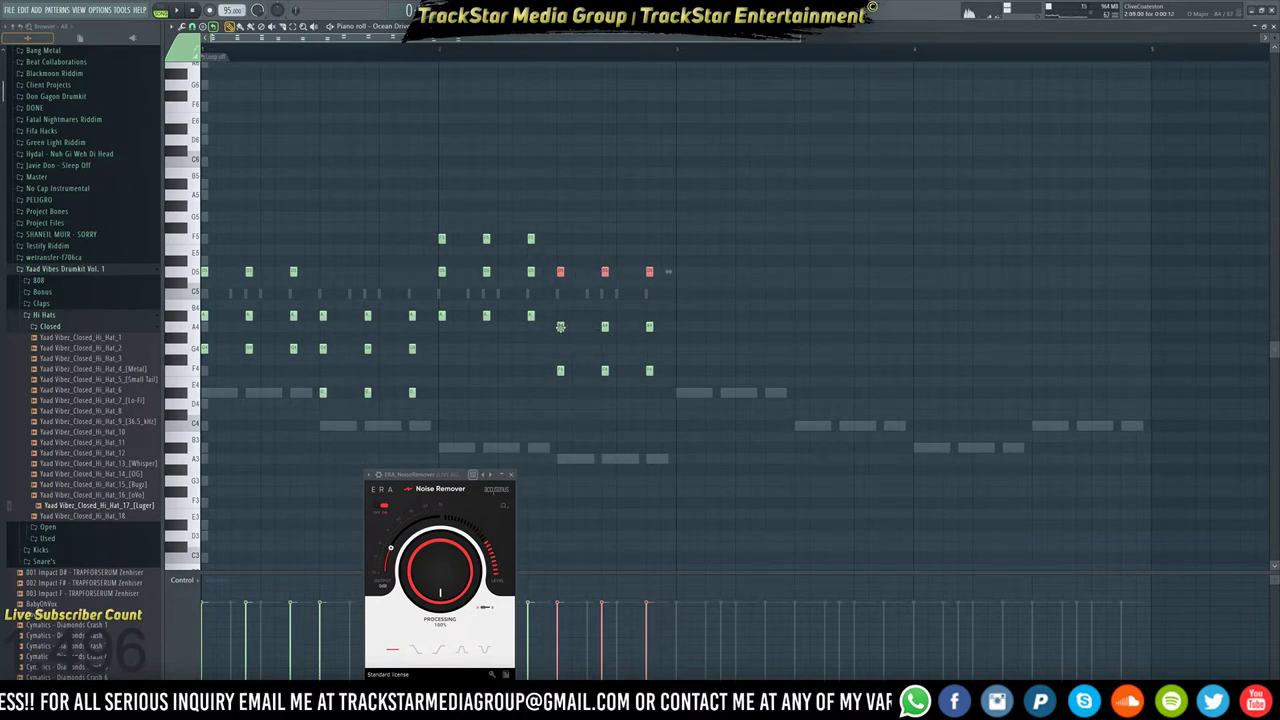
drag(557, 320, 648, 316)
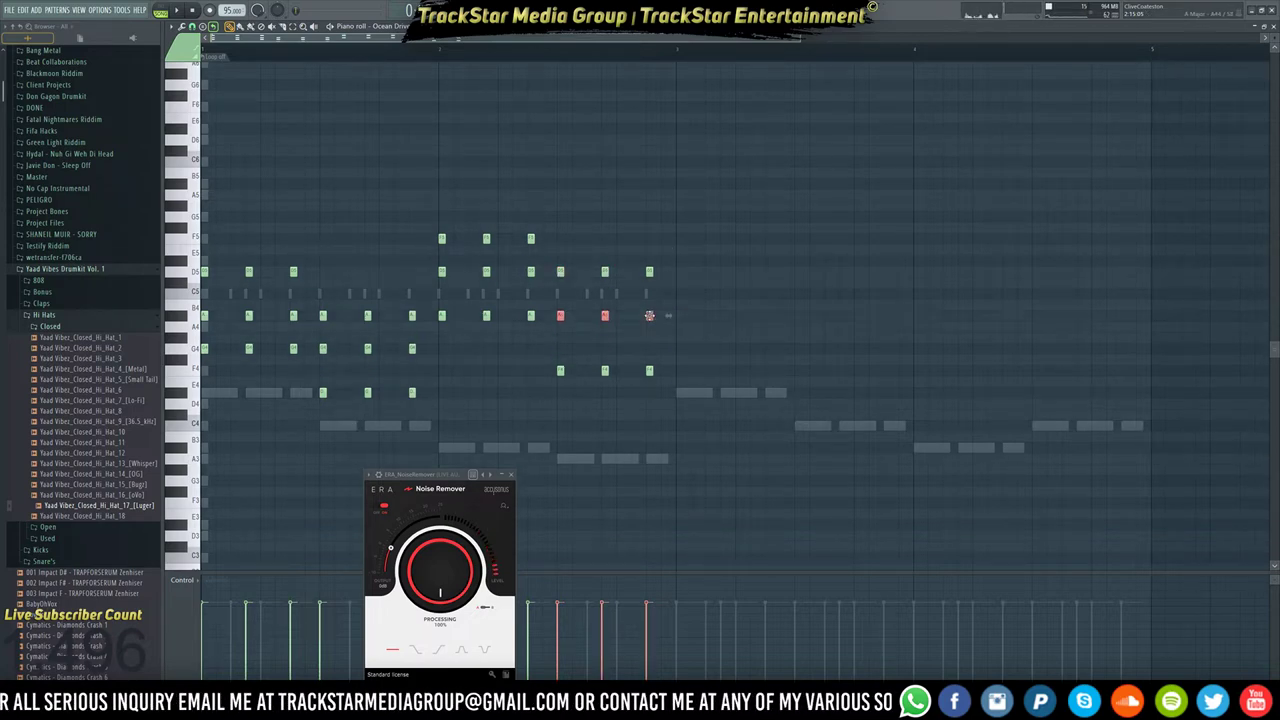
key(space)
click(490, 50)
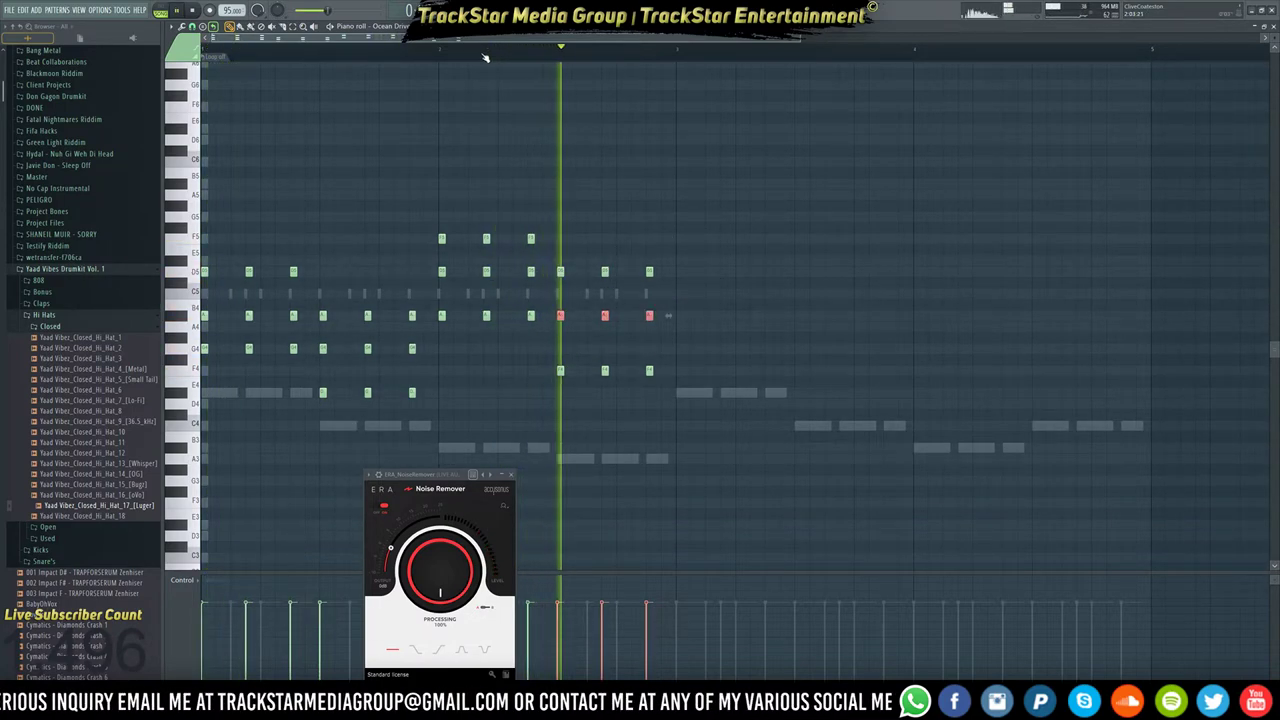
click(447, 49)
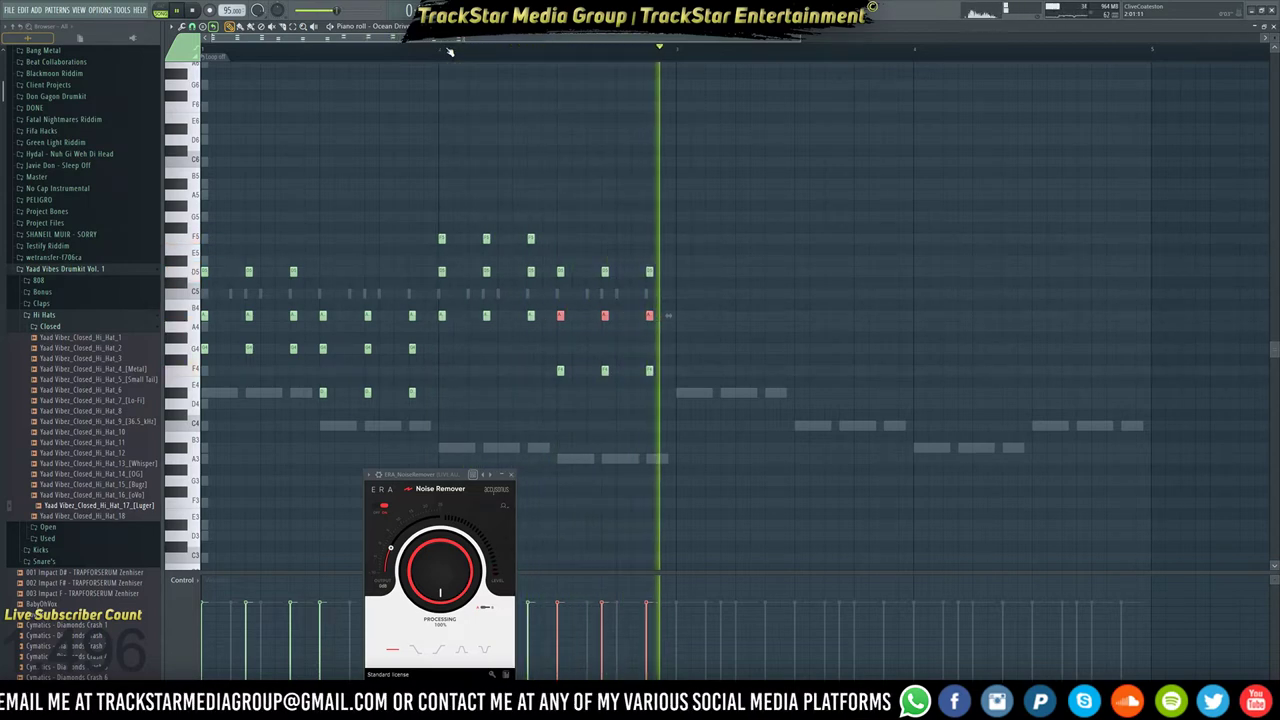
key(space)
Duplicate the full two-bar chord progression into bars 3 and 4 and play it back.
drag(816, 462, 115, 125)
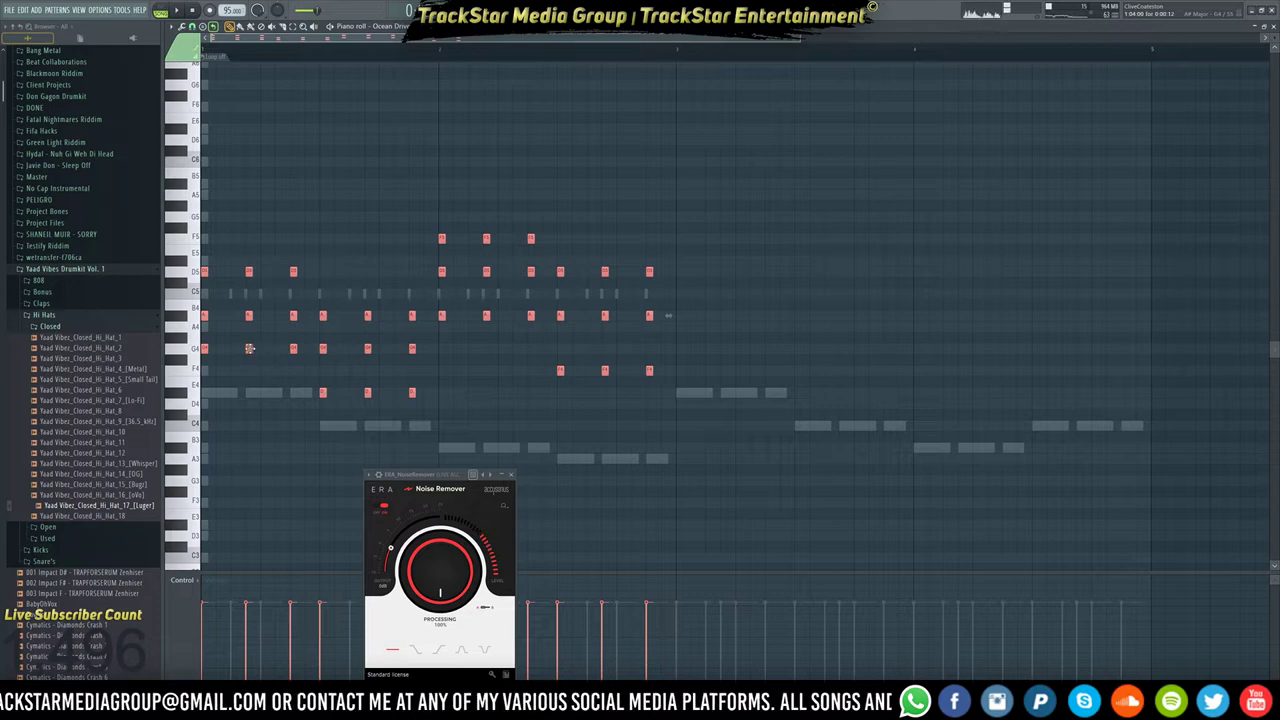
key(ctrl+b)
key(space)
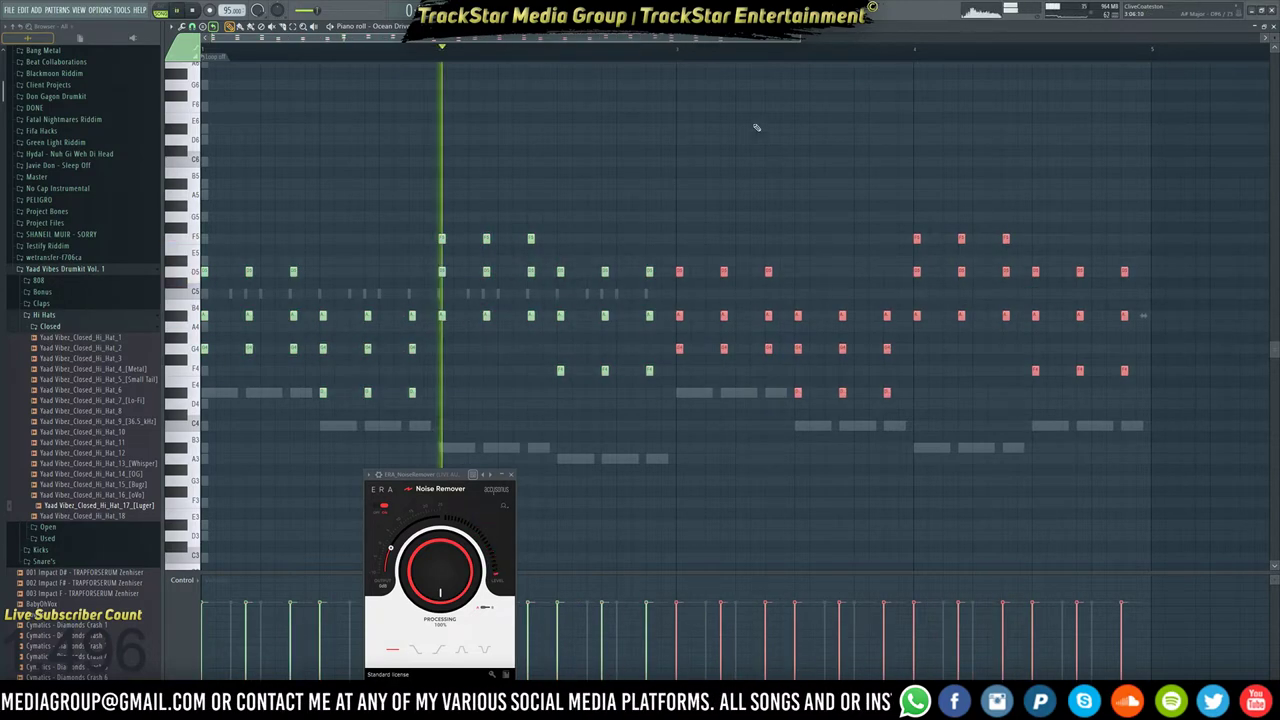
key(ctrl+d)
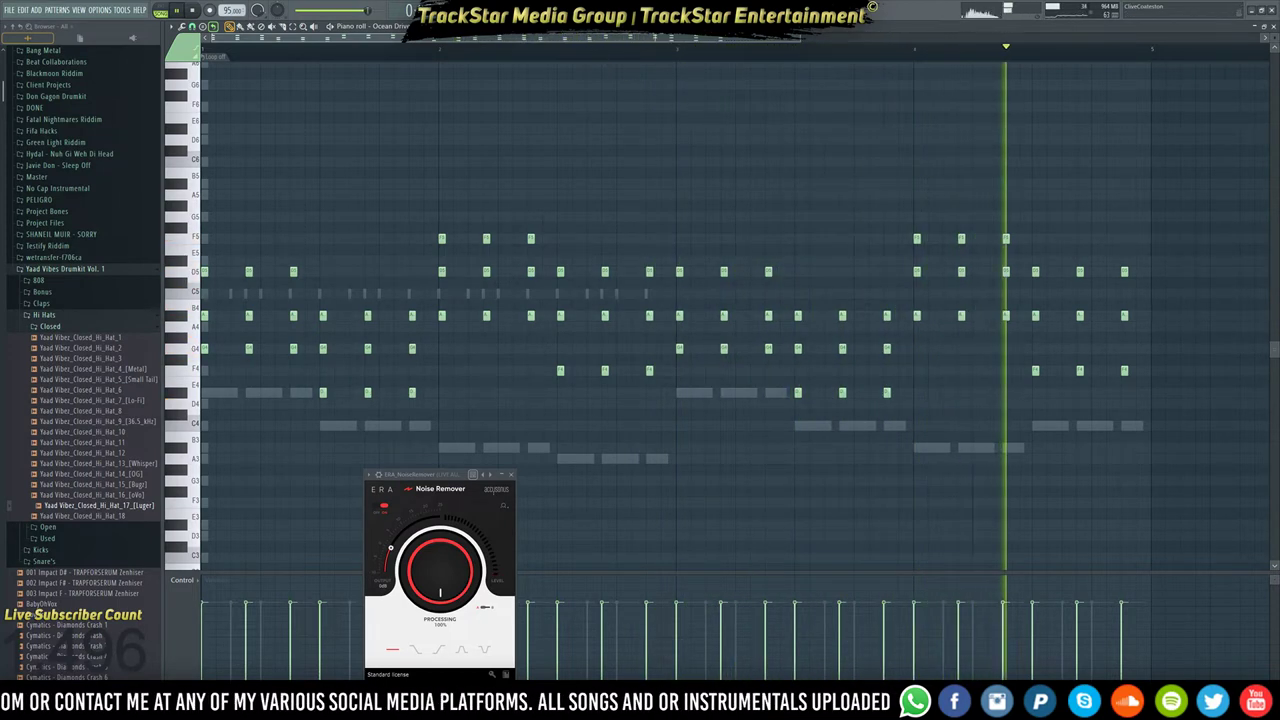
key(F6)
key(space)
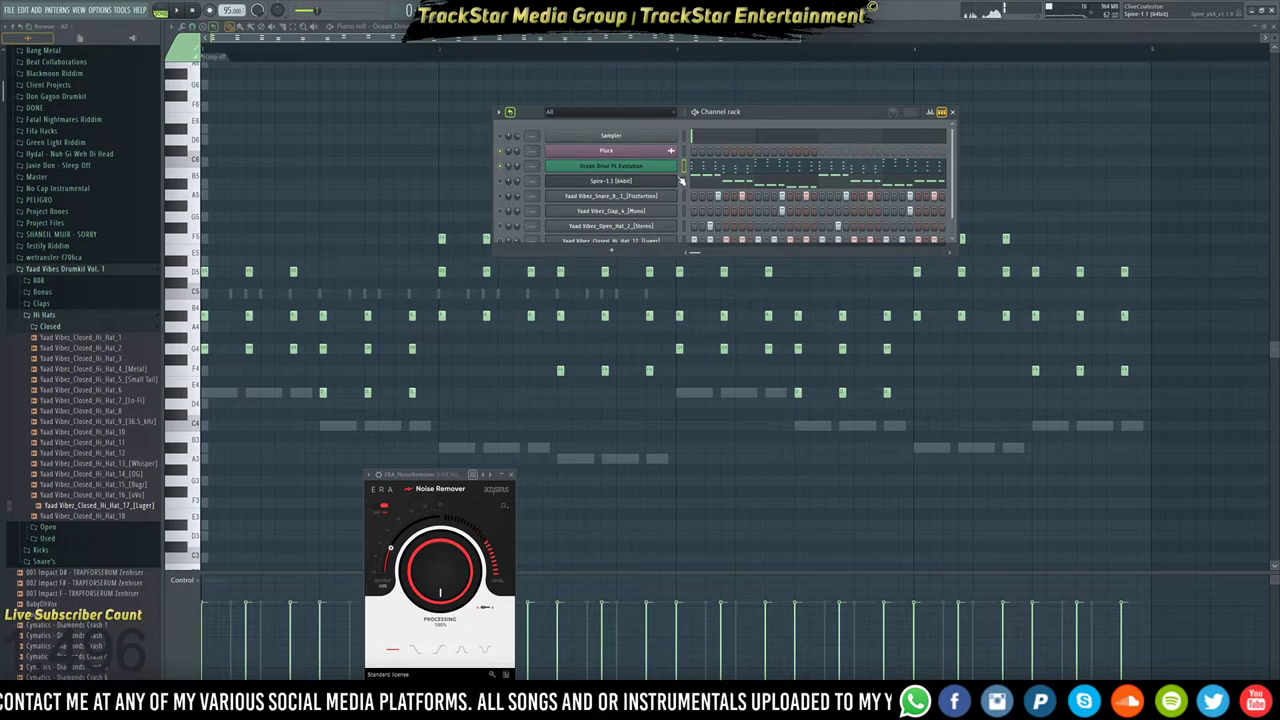
click(656, 167)
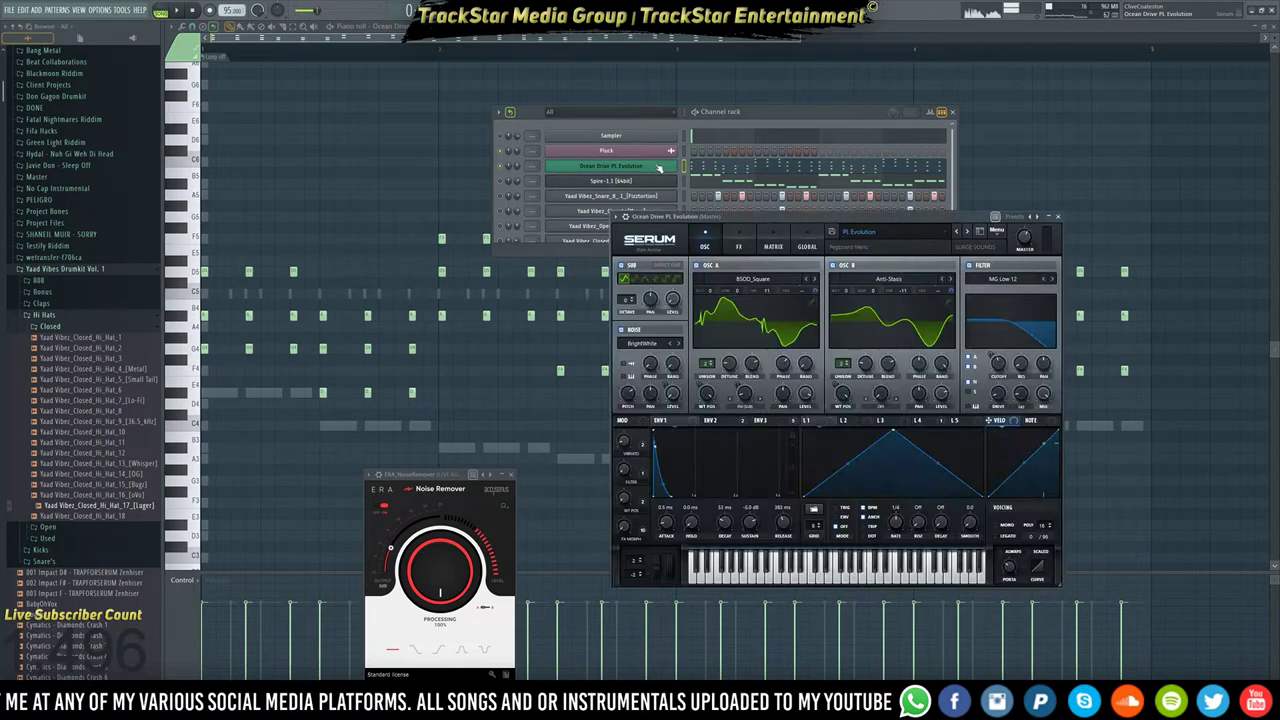
click(860, 232)
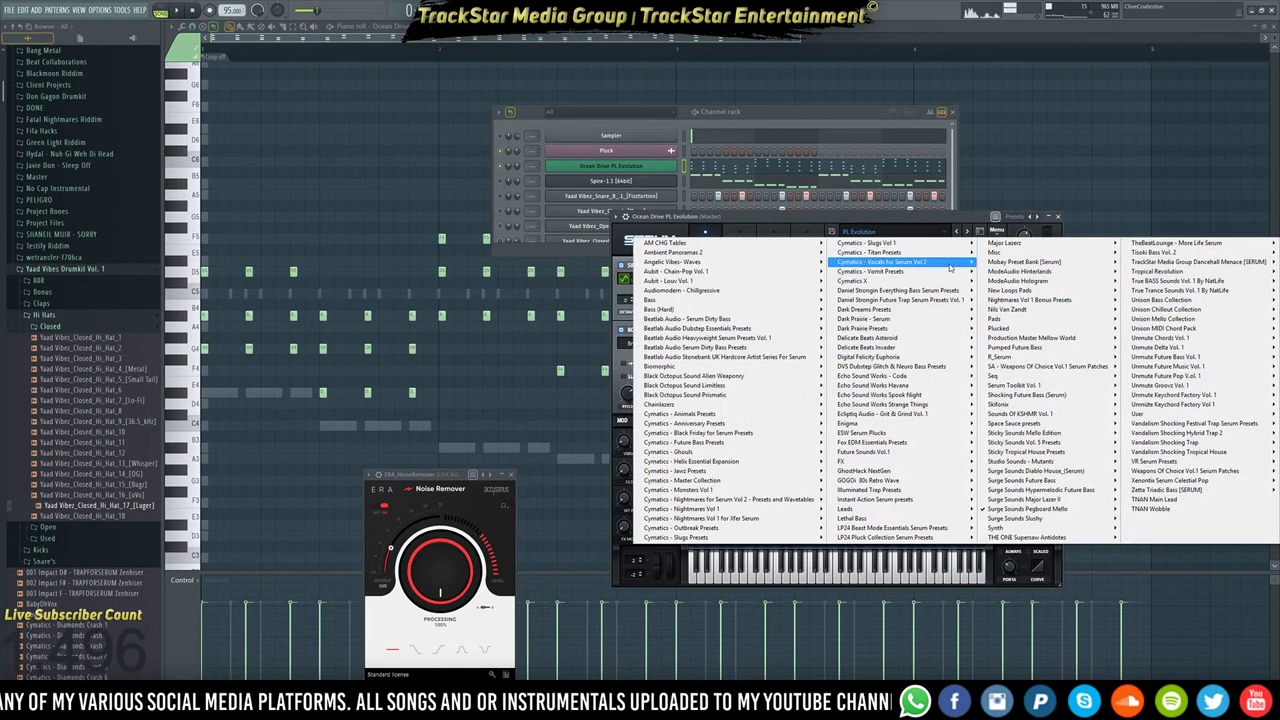
click(660, 181)
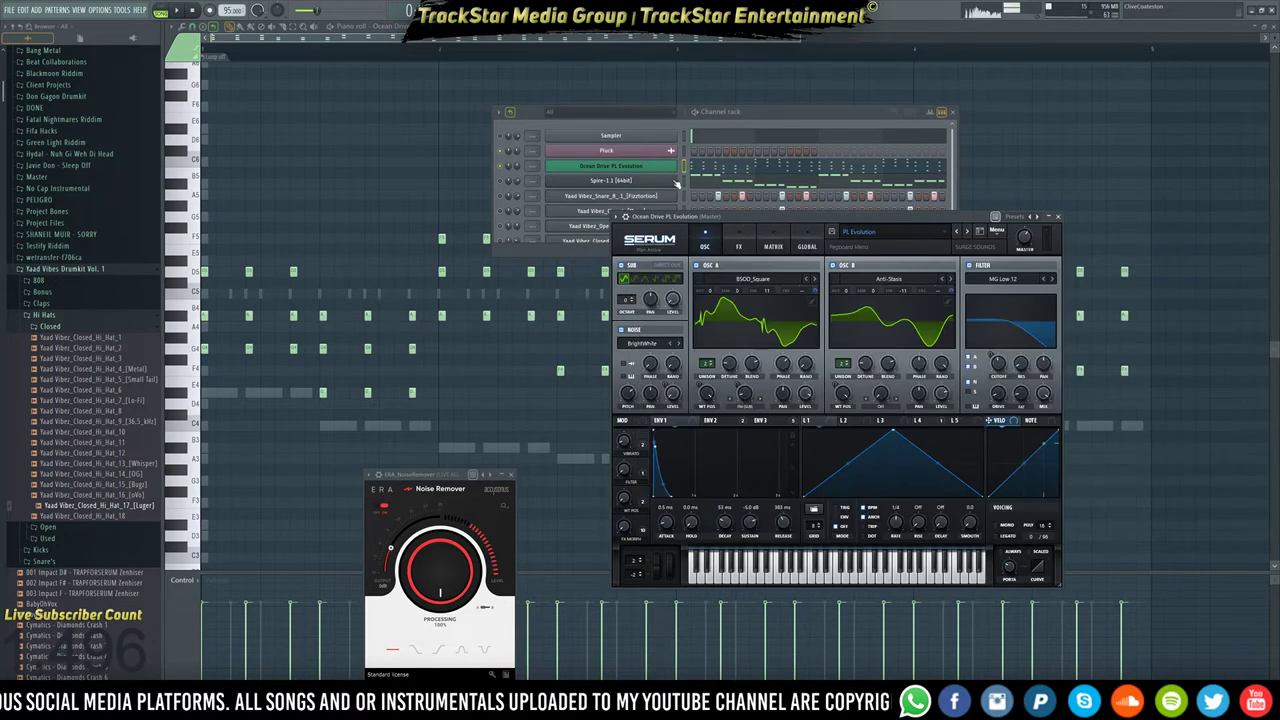
In the Spire channel's notes, raise bar 1's three D#4 notes to G4 and its three C4 notes to D#4.
click(717, 183)
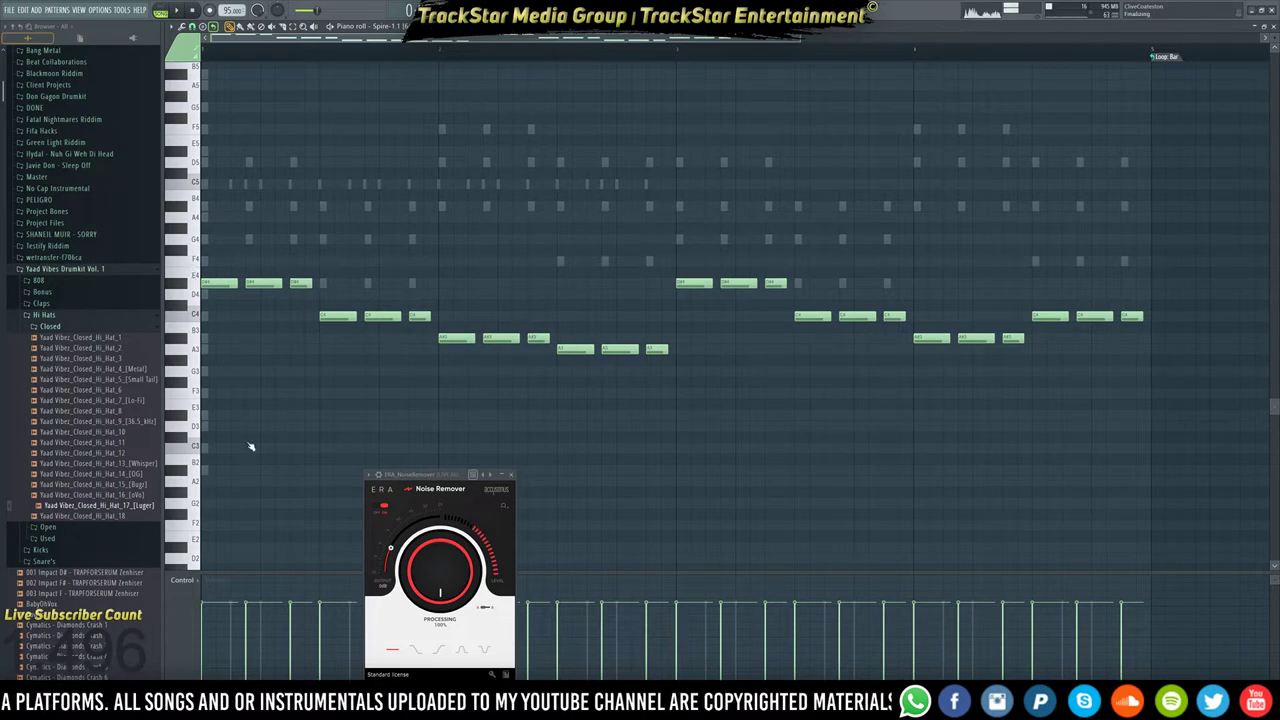
key(ctrl+a)
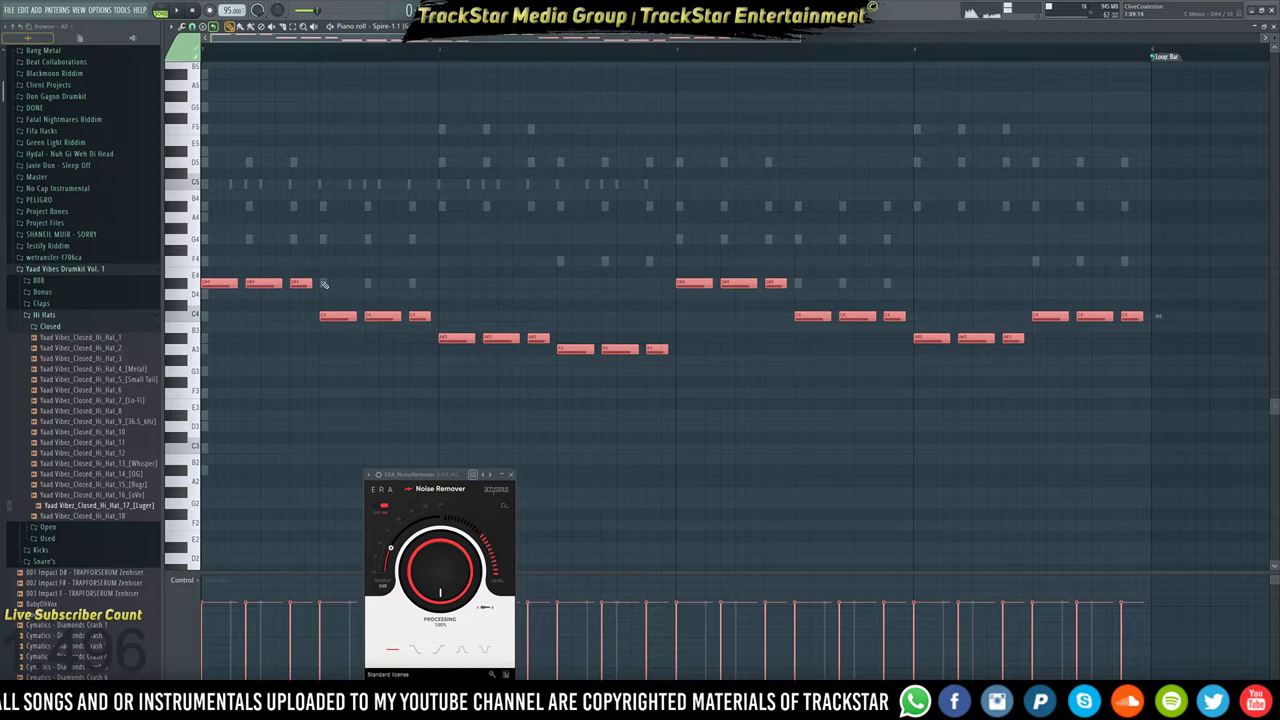
drag(322, 296, 206, 239)
scroll(330, 312, up, 1)
drag(329, 321, 412, 298)
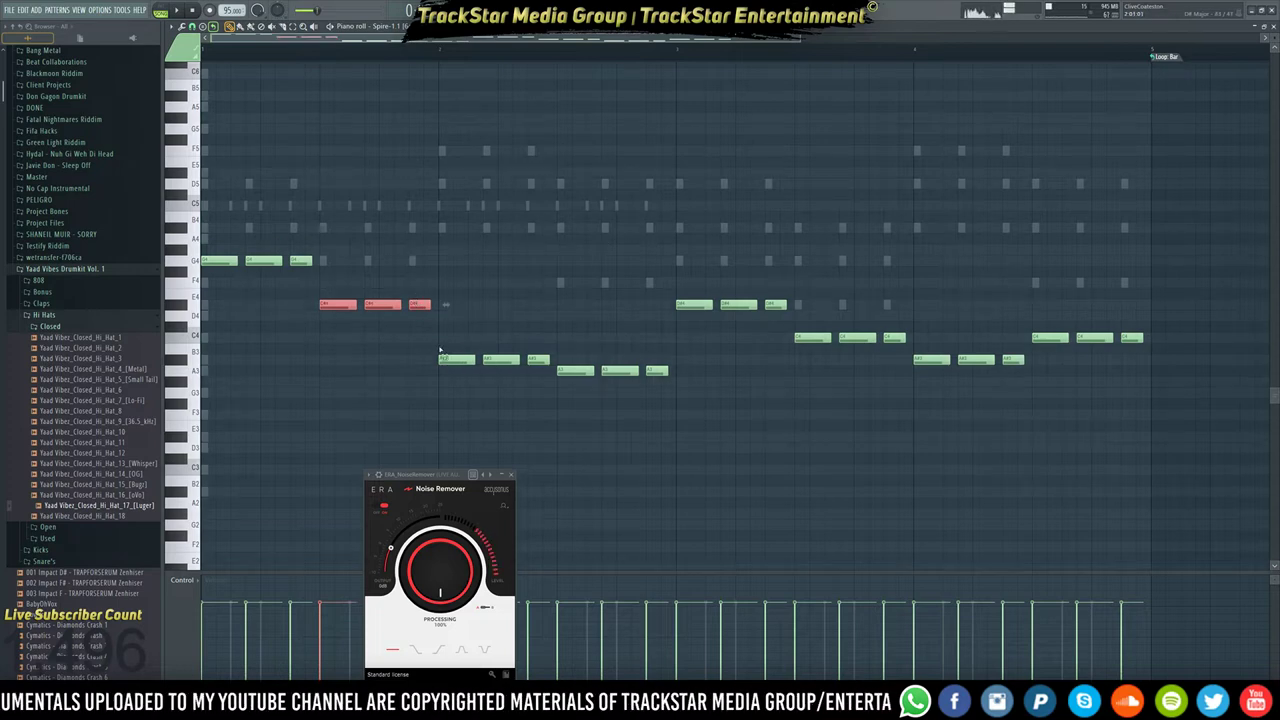
Raise the Spire part's bar 2 A#3 notes to A#4 and its A3 notes to F4.
drag(440, 350, 499, 232)
drag(548, 362, 666, 386)
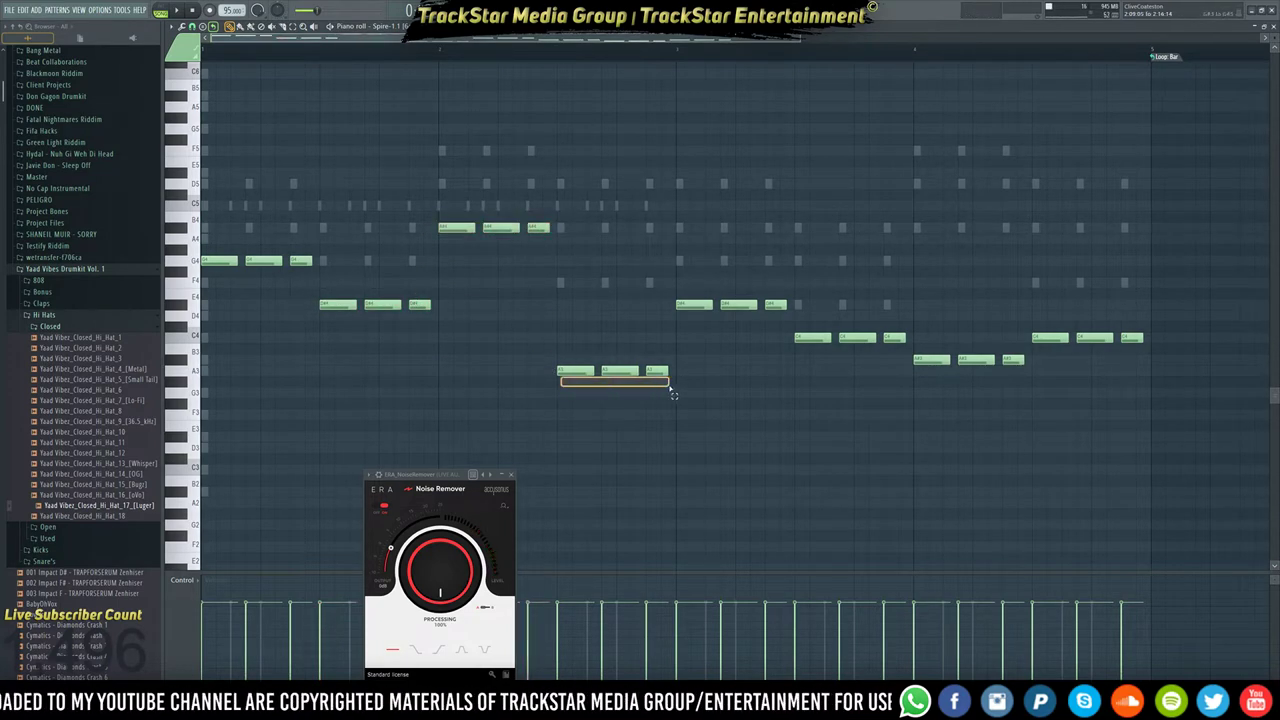
scroll(607, 381, up, 1)
drag(577, 386, 577, 298)
scroll(640, 262, up, 1)
Delete the Spire notes in bars 3 and 4, and audition the pattern with the channel rack enlarged.
drag(680, 256, 1014, 450)
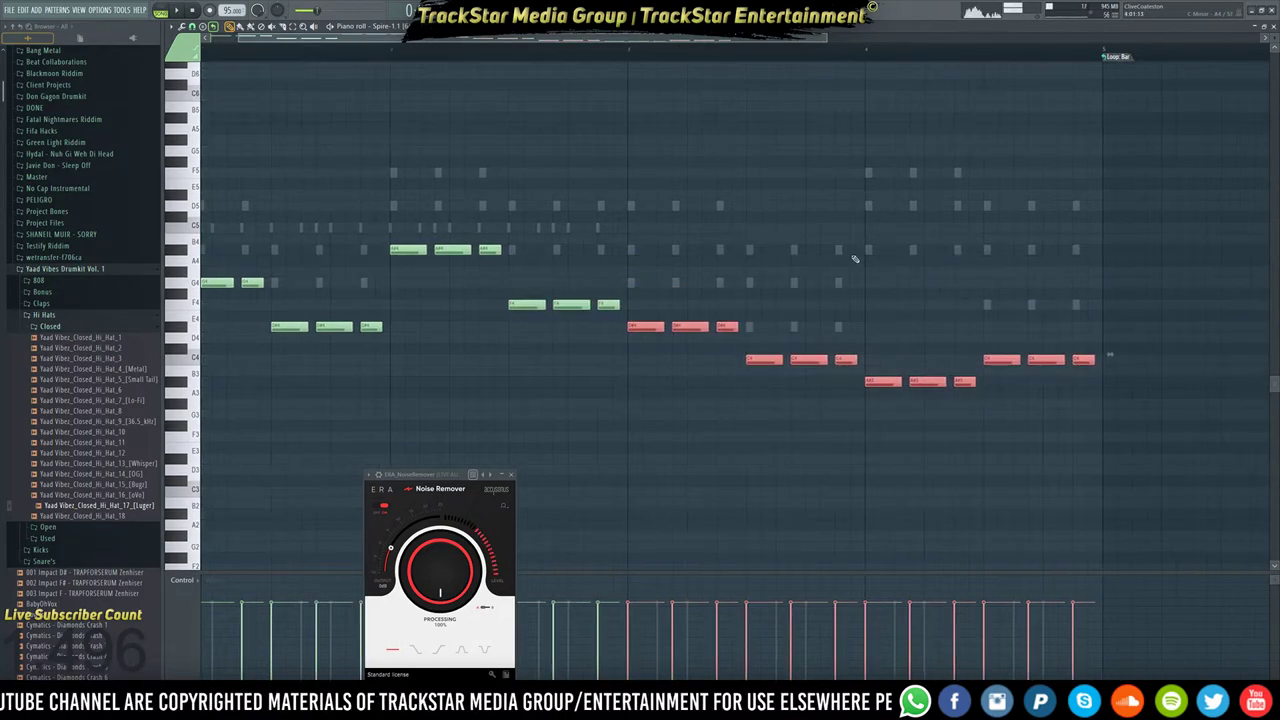
key(Delete)
click(712, 11)
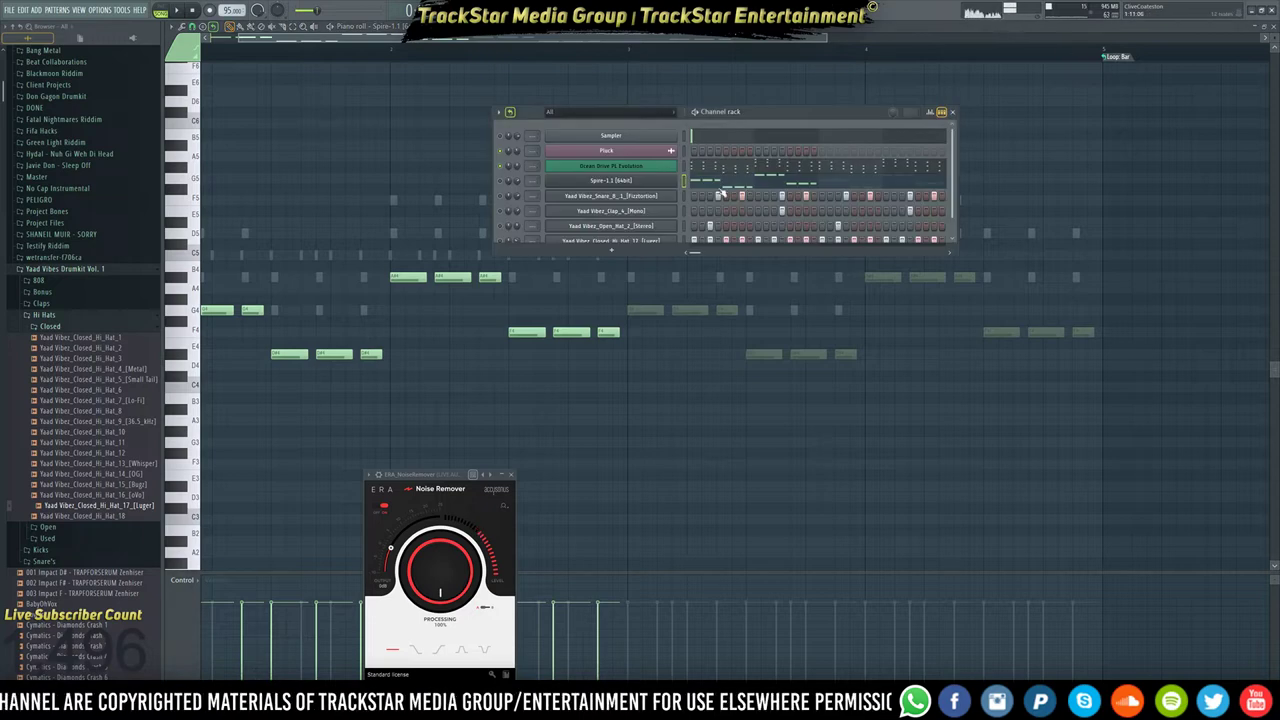
key(space)
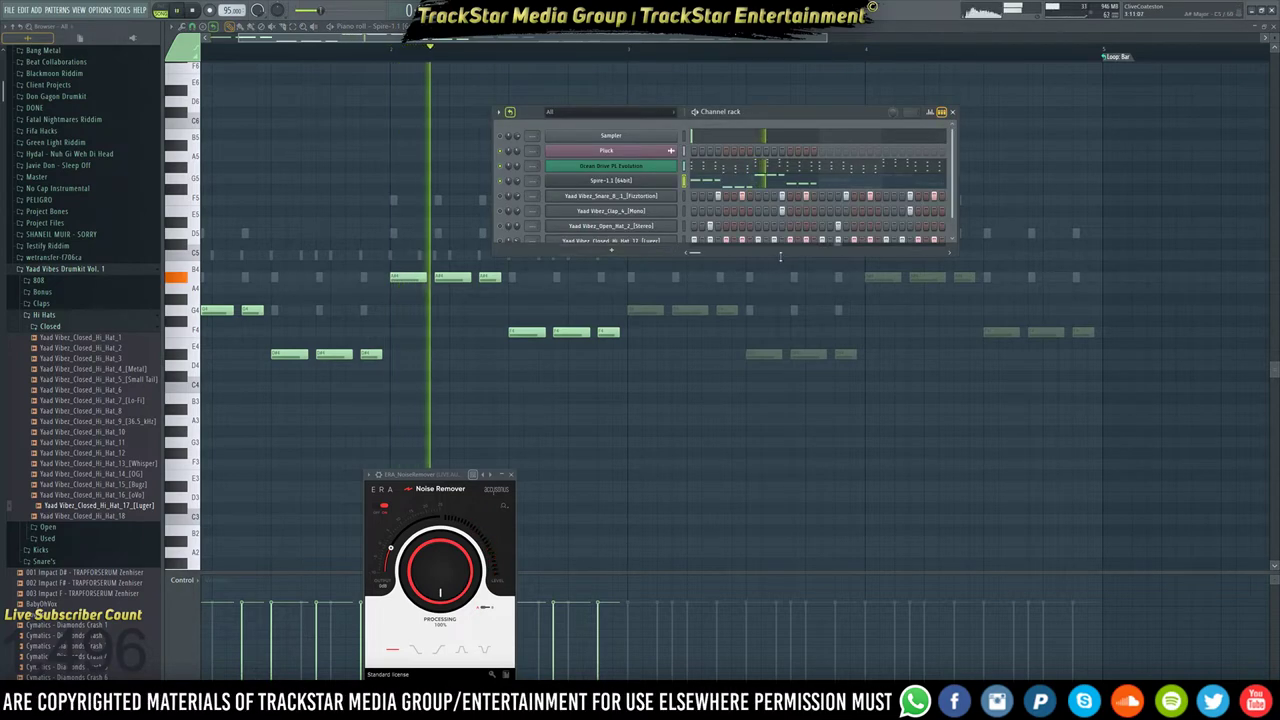
drag(784, 271, 784, 279)
key(space)
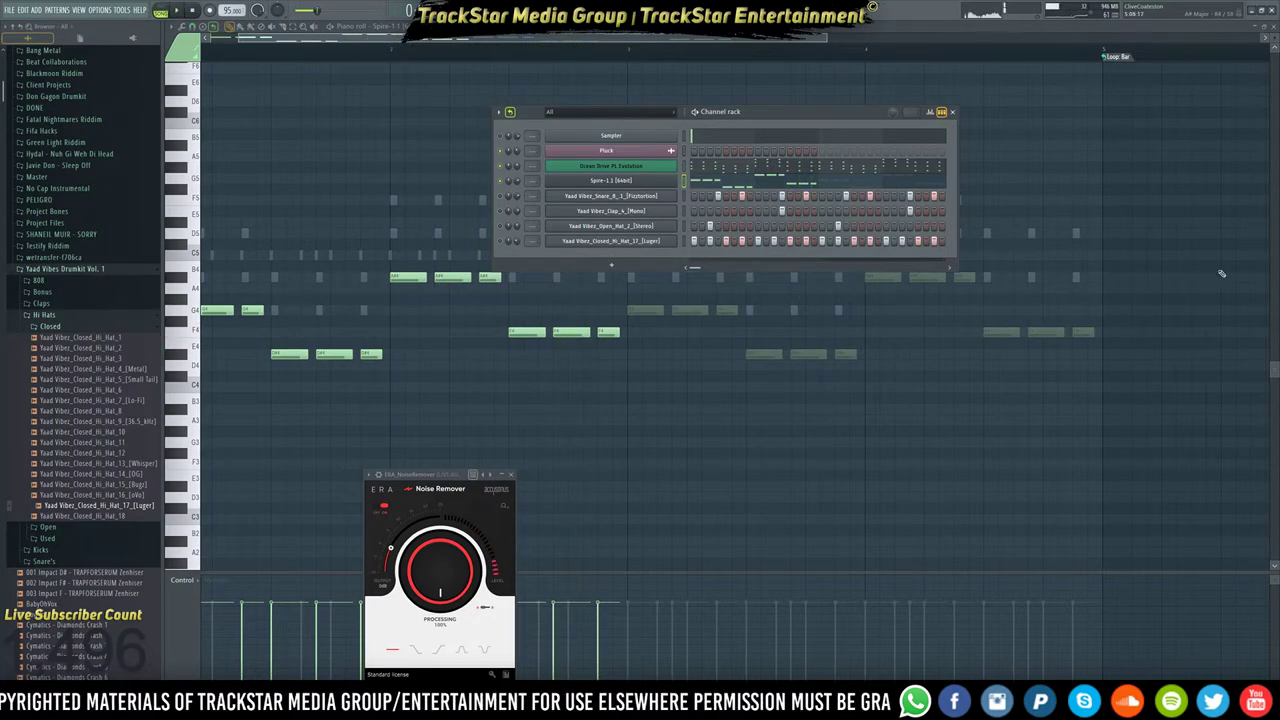
Open the Spire instrument and examine its preset list and available sound banks.
right_click(616, 182)
click(620, 182)
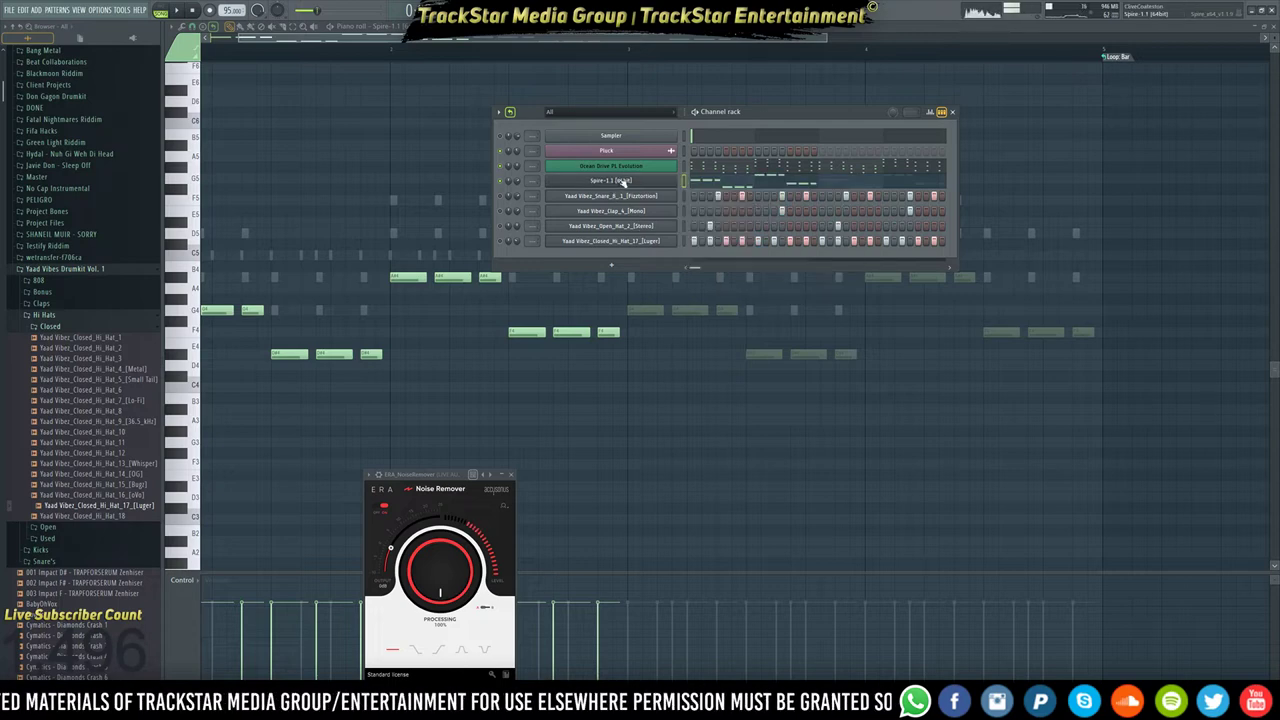
click(620, 182)
right_click(620, 182)
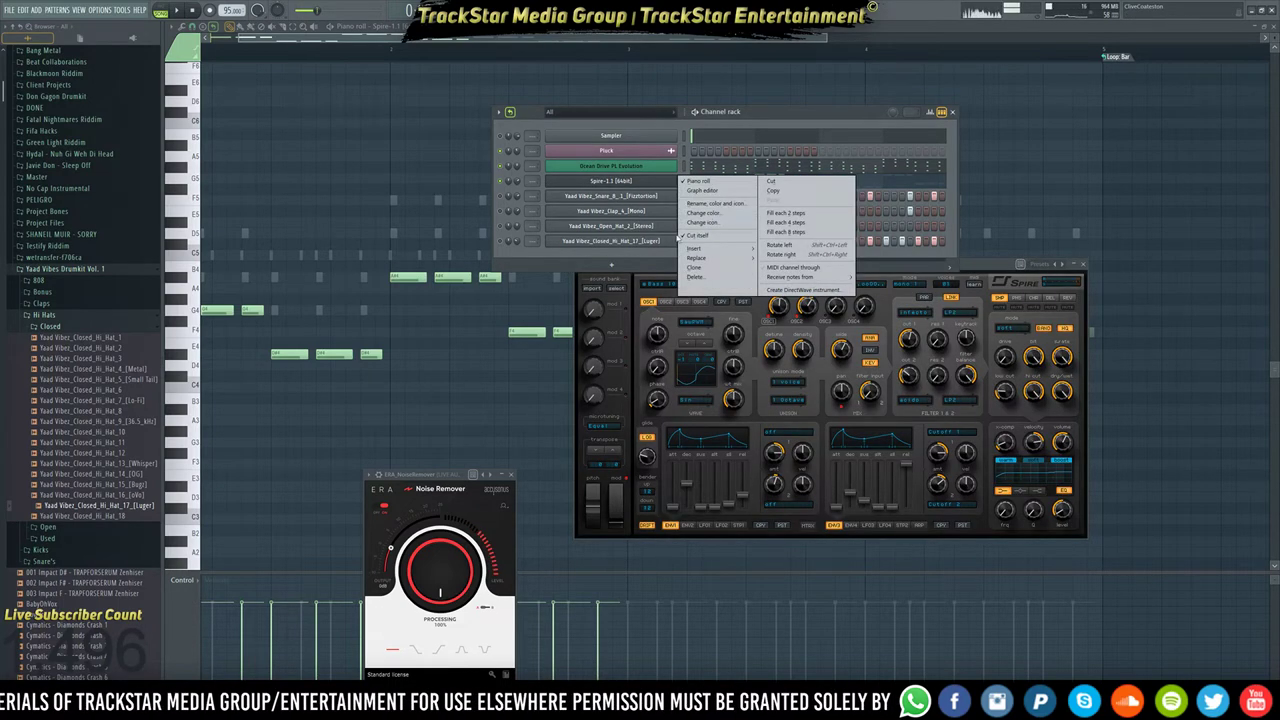
click(630, 172)
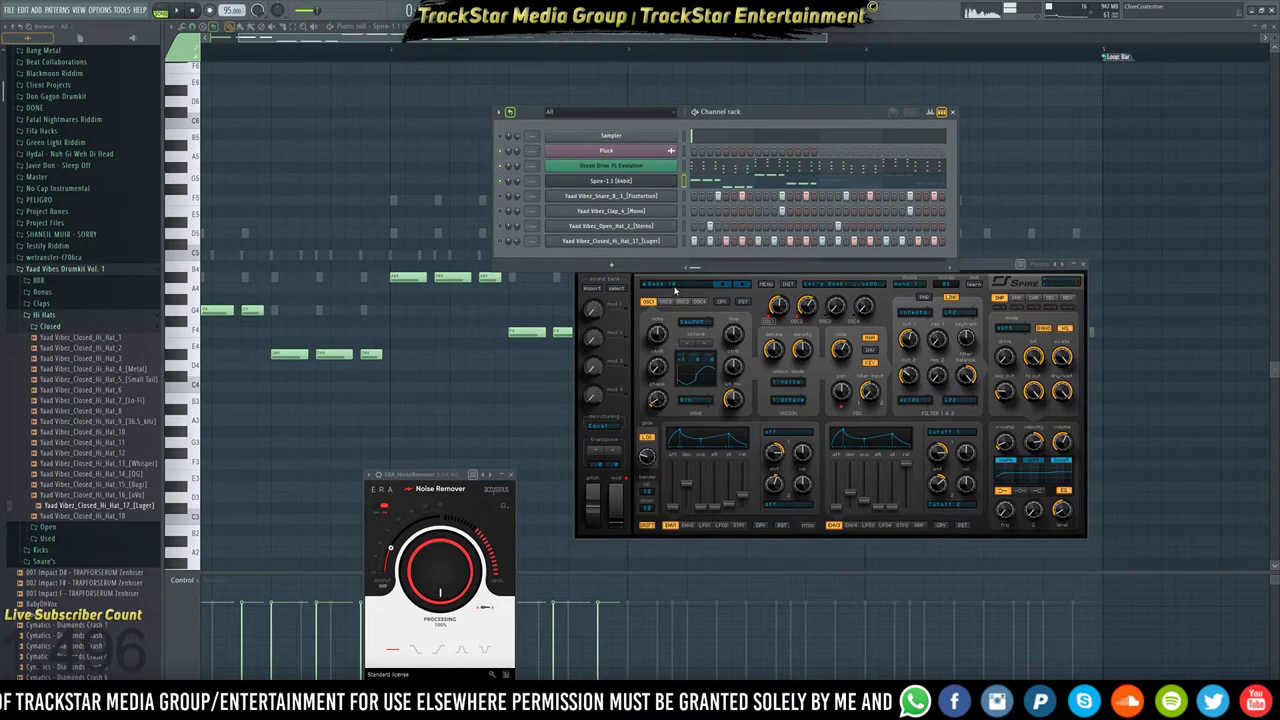
click(675, 289)
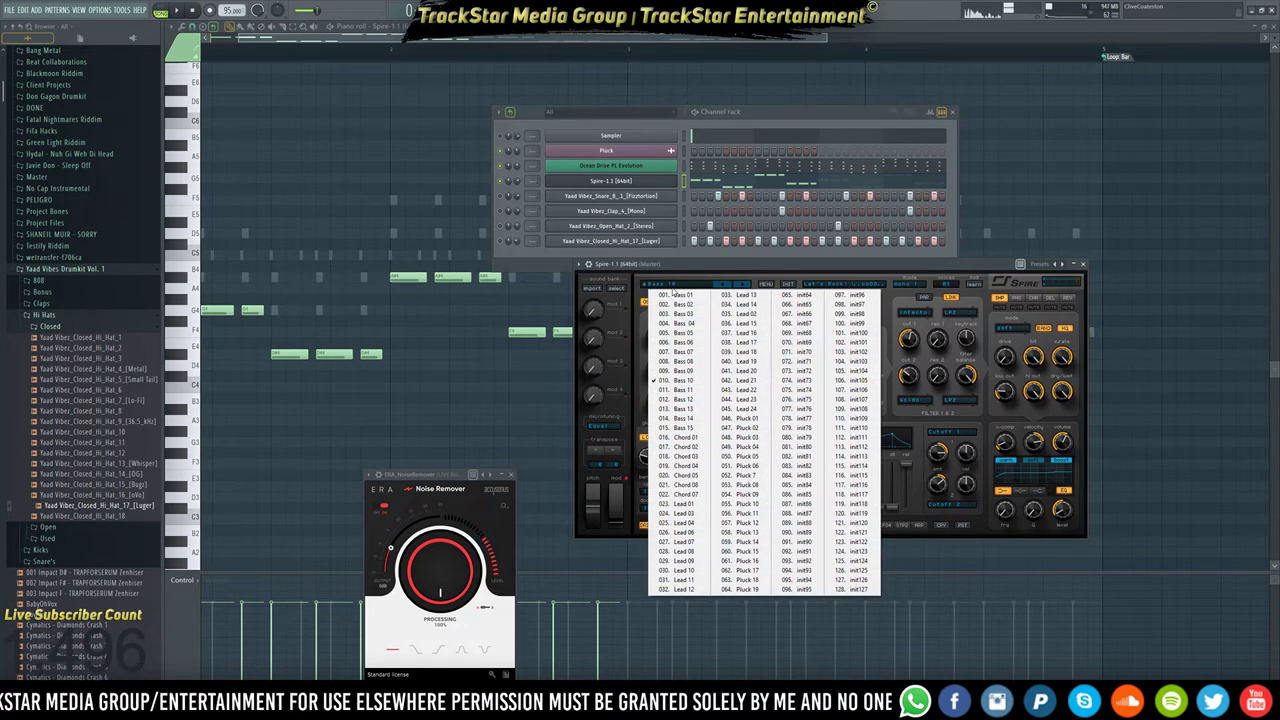
click(618, 289)
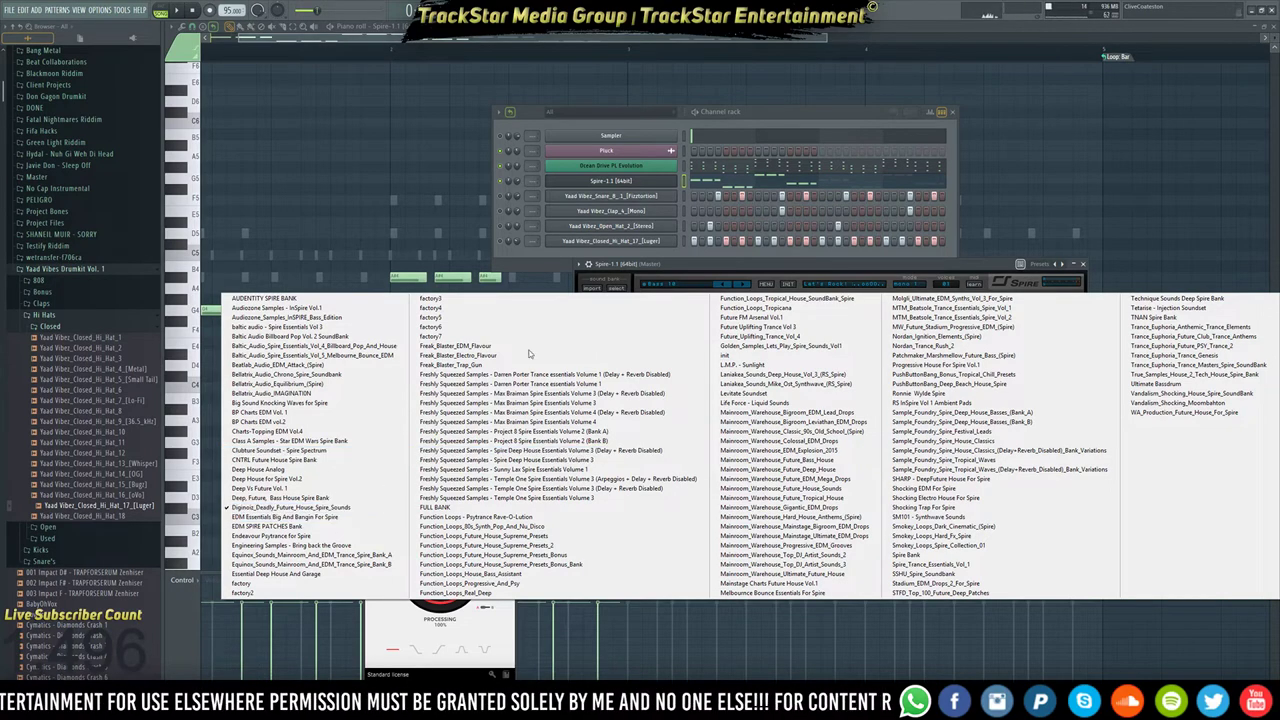
Rename the Spire-1.1 channel as DIGINOIZ FH BS-10.
right_click(632, 182)
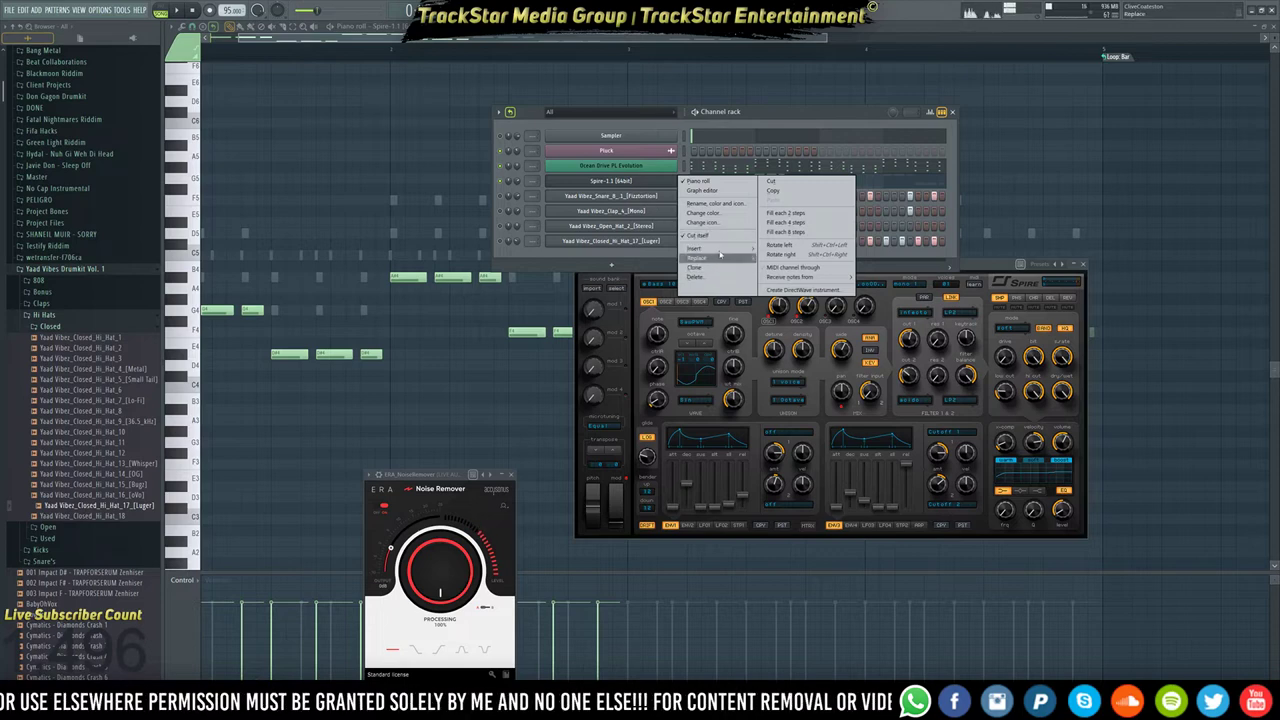
click(727, 205)
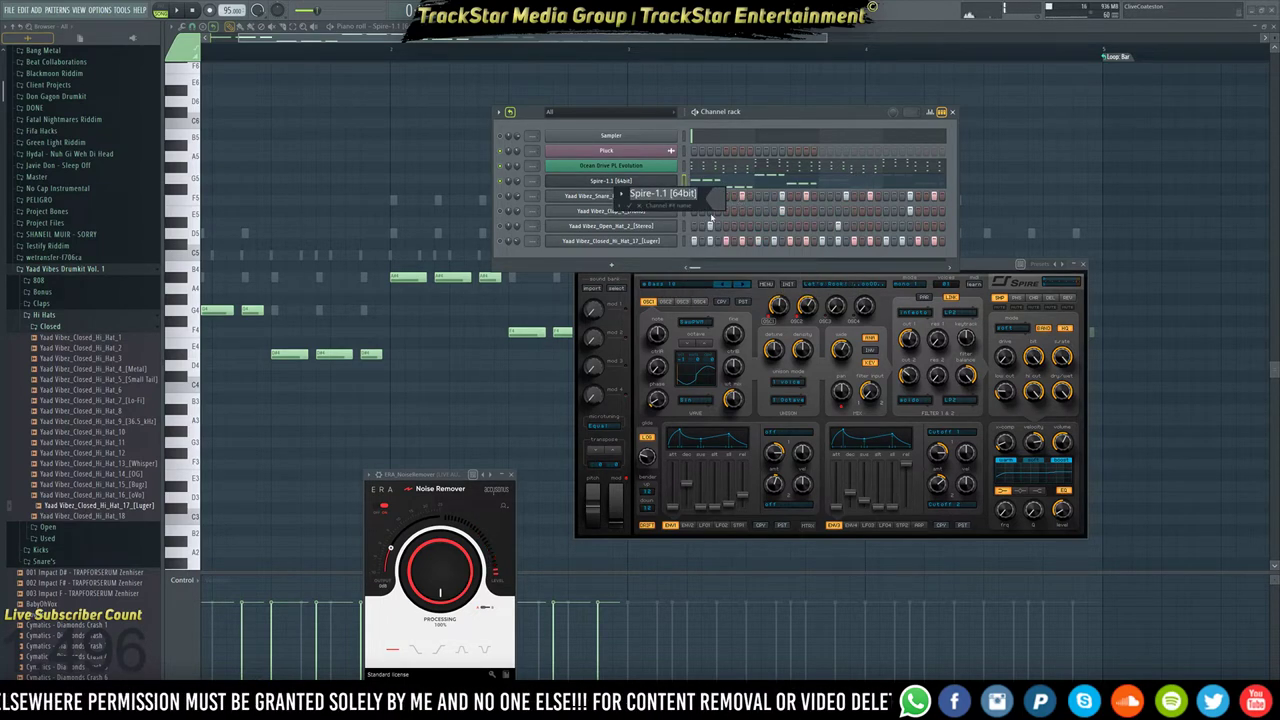
text(DIGINOIZ FH BS-1)
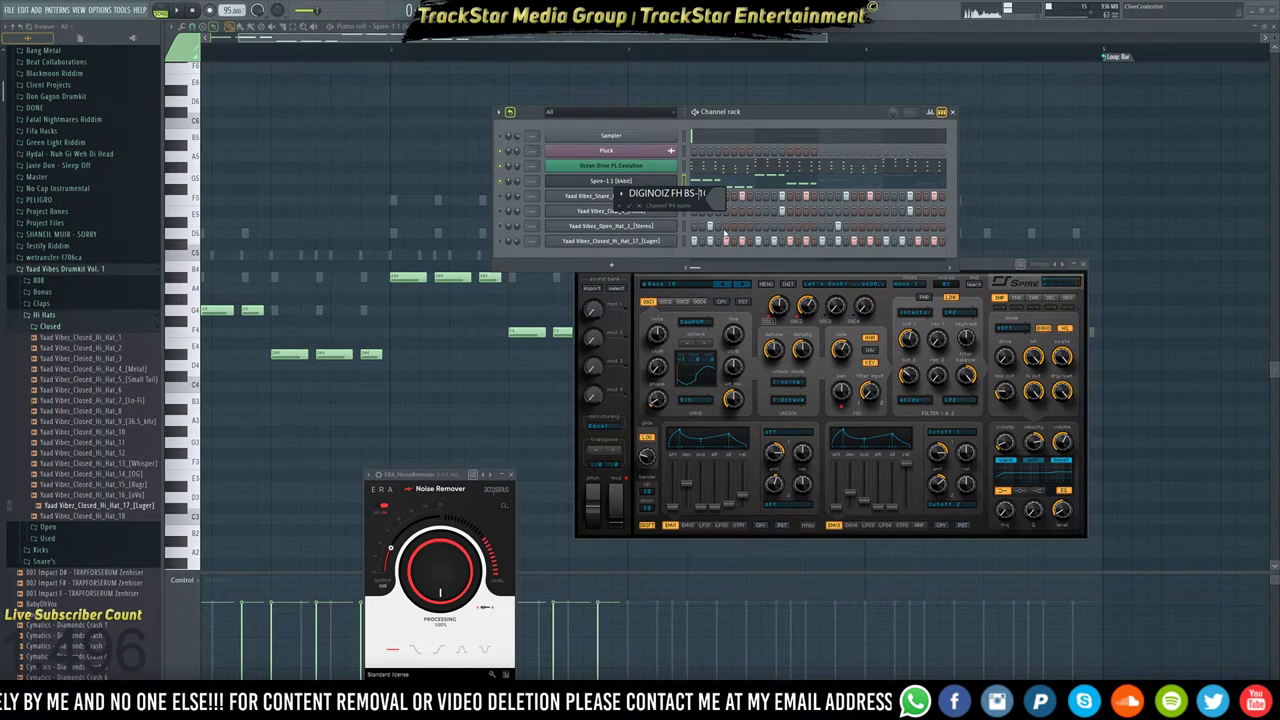
key(Return)
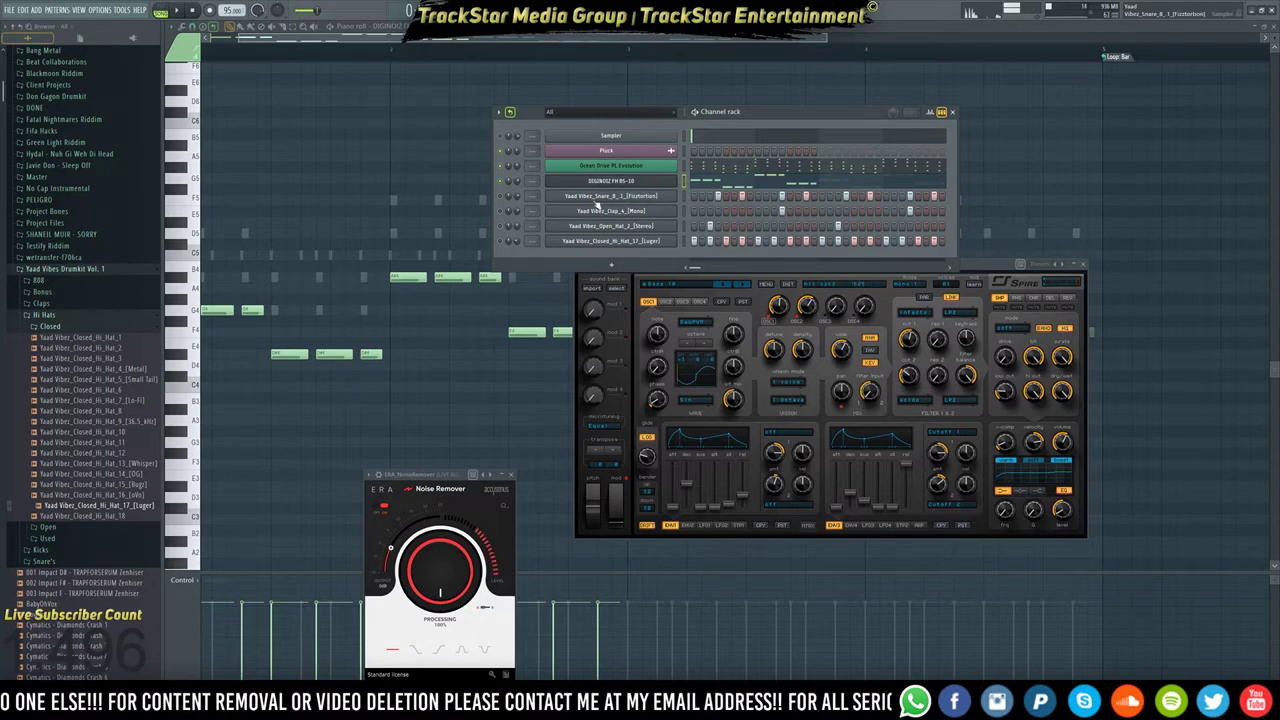
Clone the DIGINOIZ FH BS-10 channel and move the Ocean Drive PL Evolution channel's notes into the clone.
right_click(667, 185)
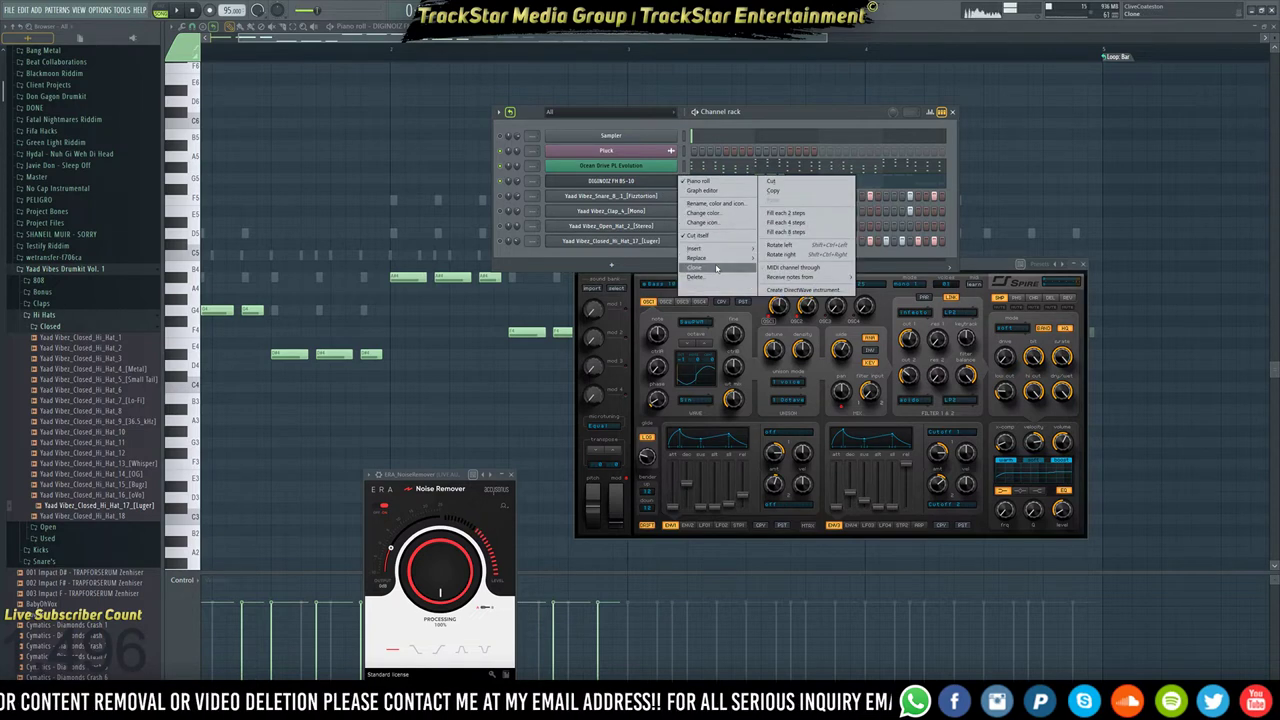
click(715, 266)
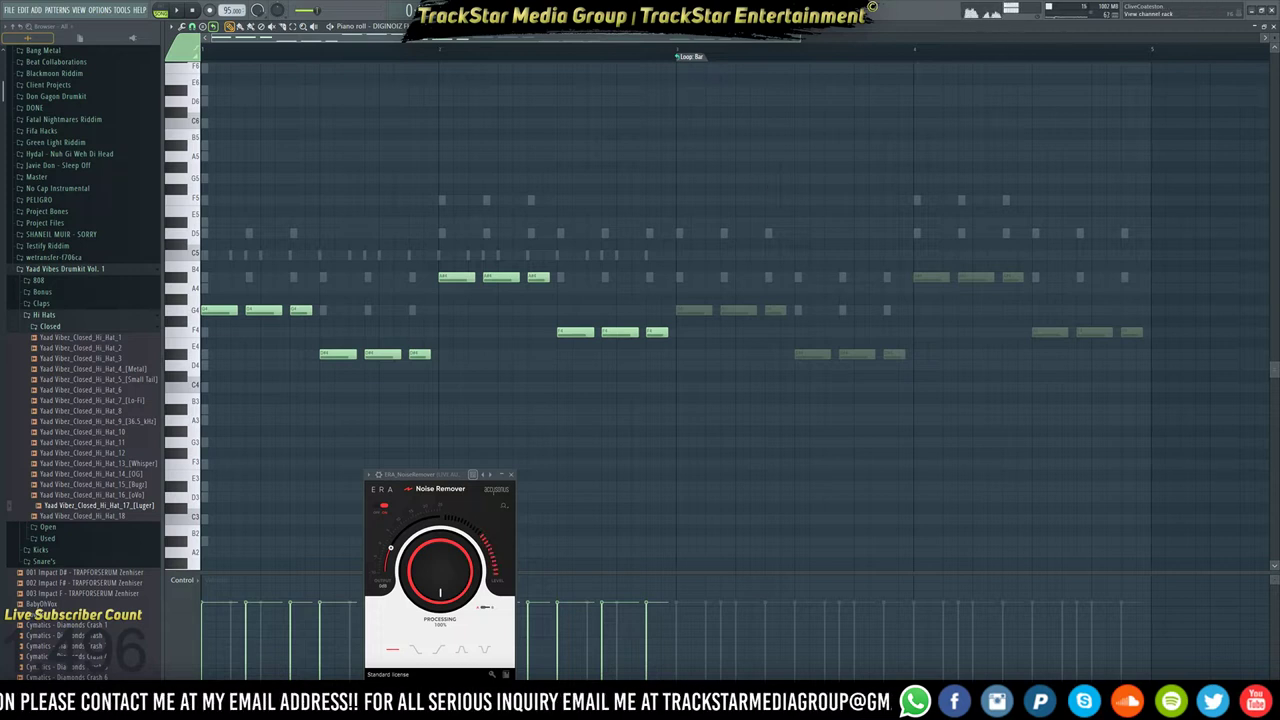
click(627, 11)
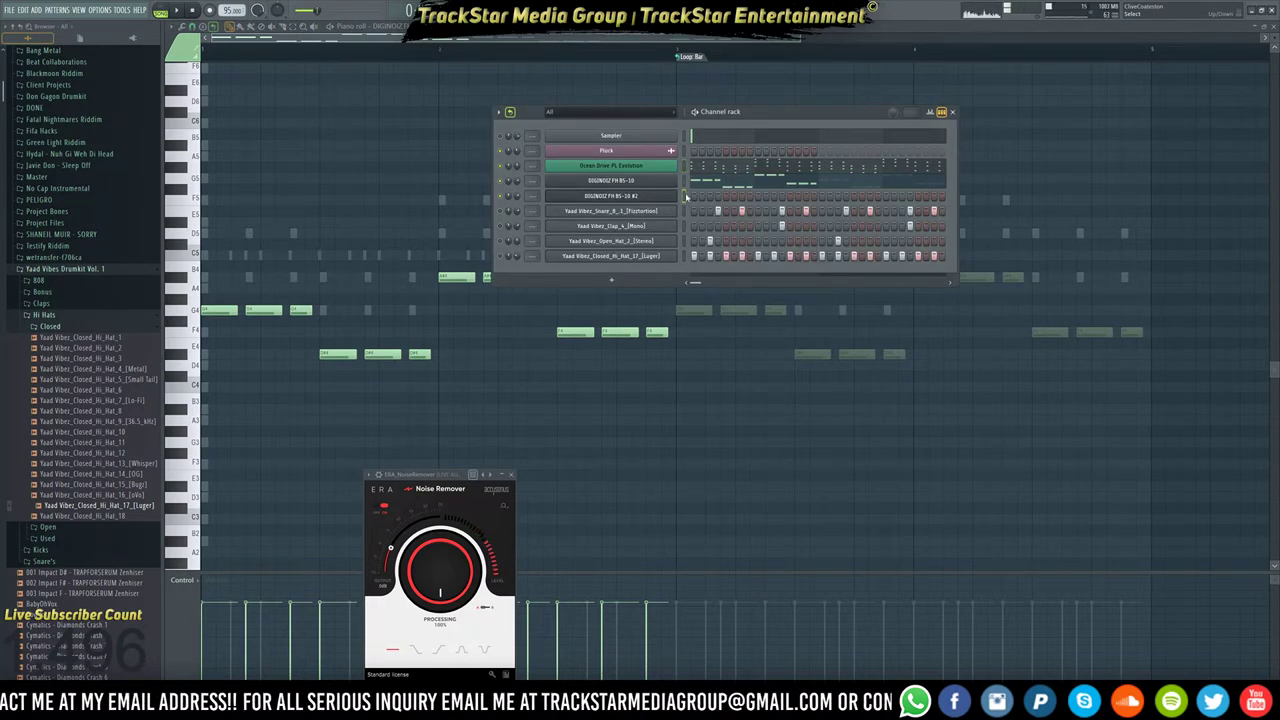
key(ctrl+x)
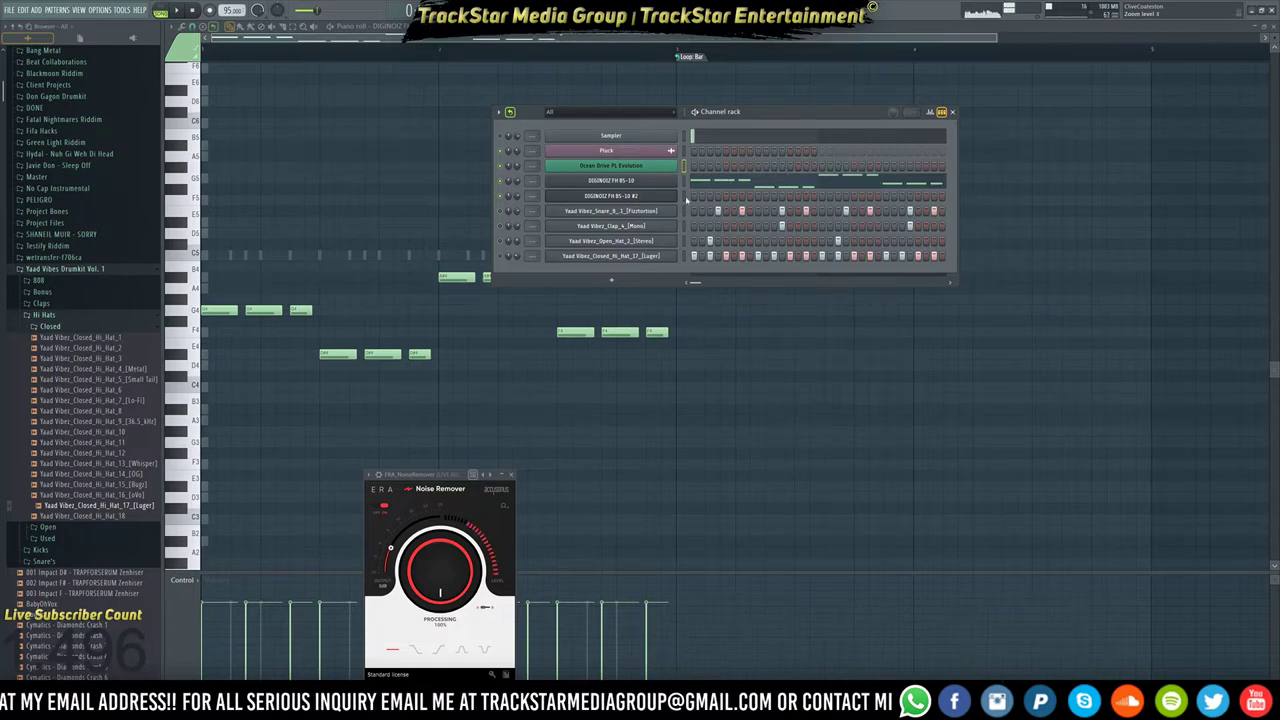
key(ctrl+v)
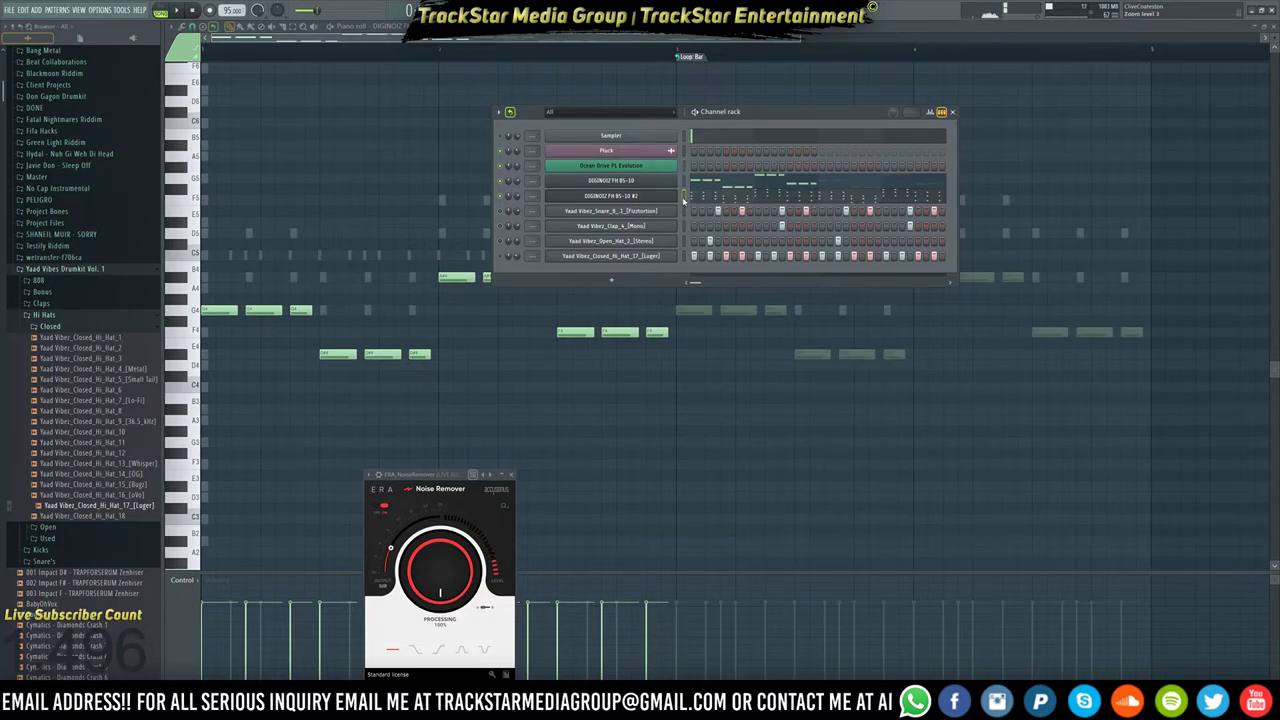
Open the cloned channel's Spire instrument and clear the clone's custom name to restore the plugin's default name.
click(635, 196)
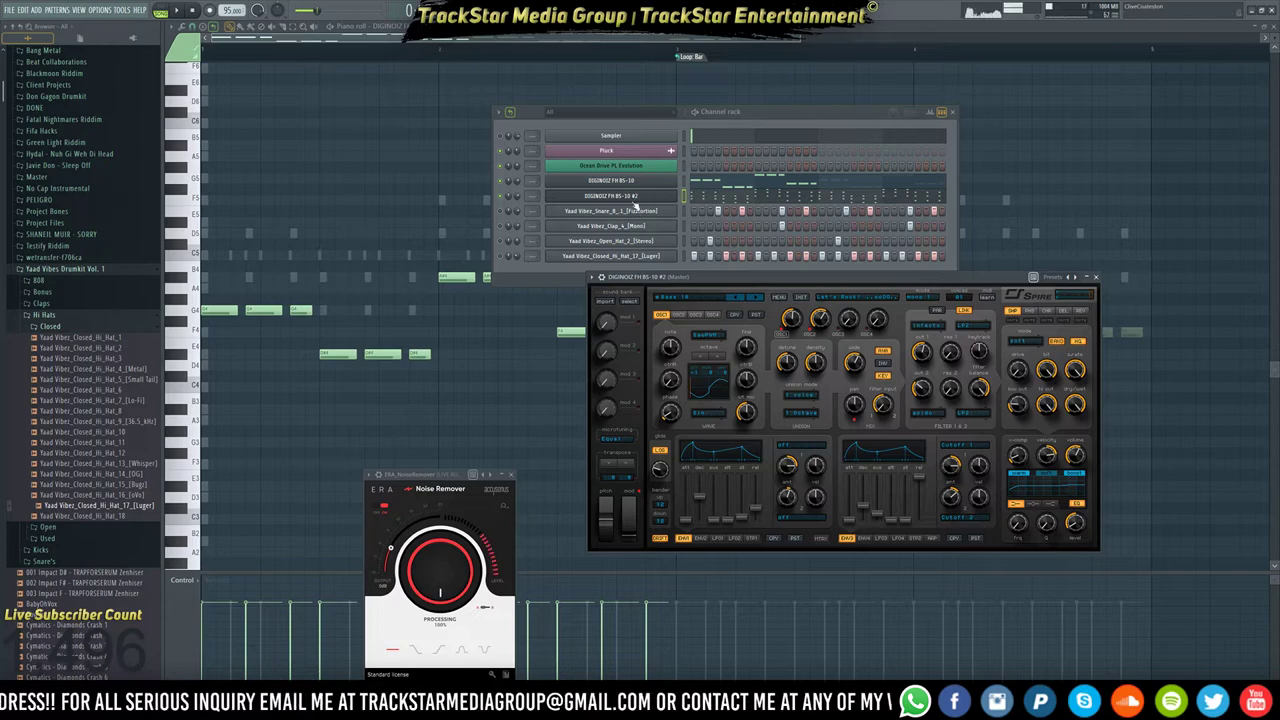
right_click(635, 197)
mouse_move(720, 273)
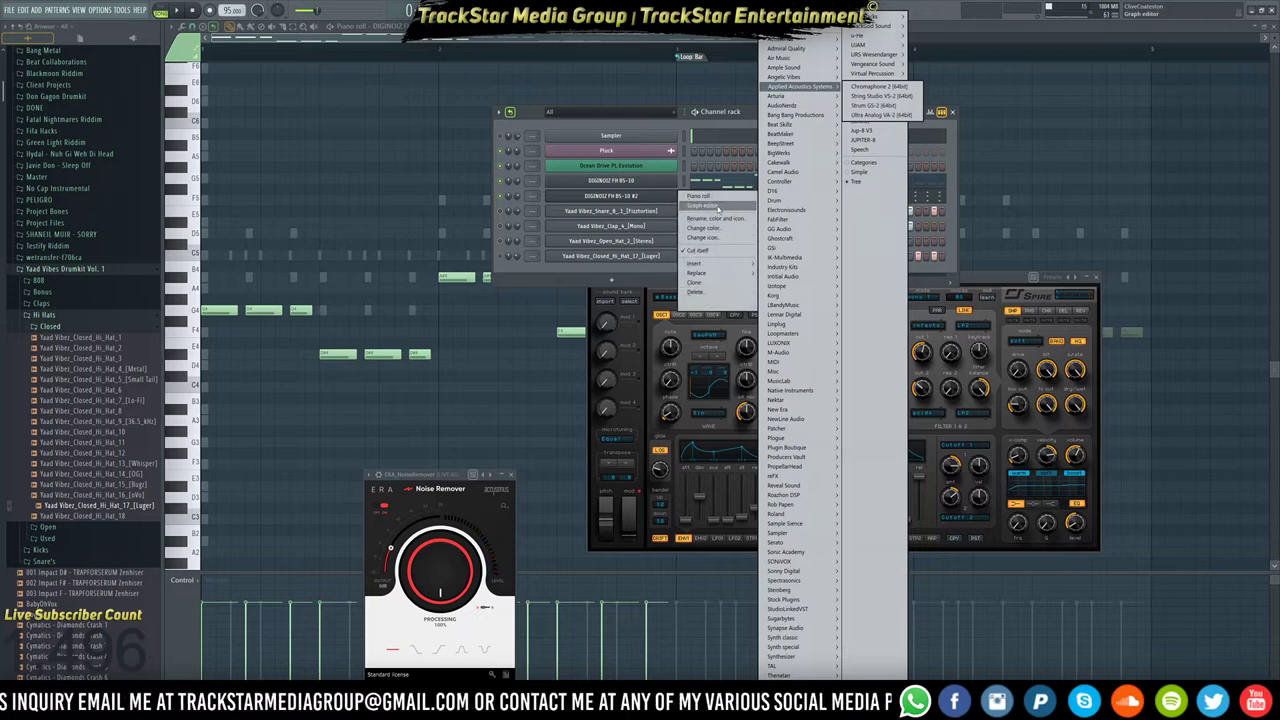
click(715, 220)
key(BackSpace)
key(Return)
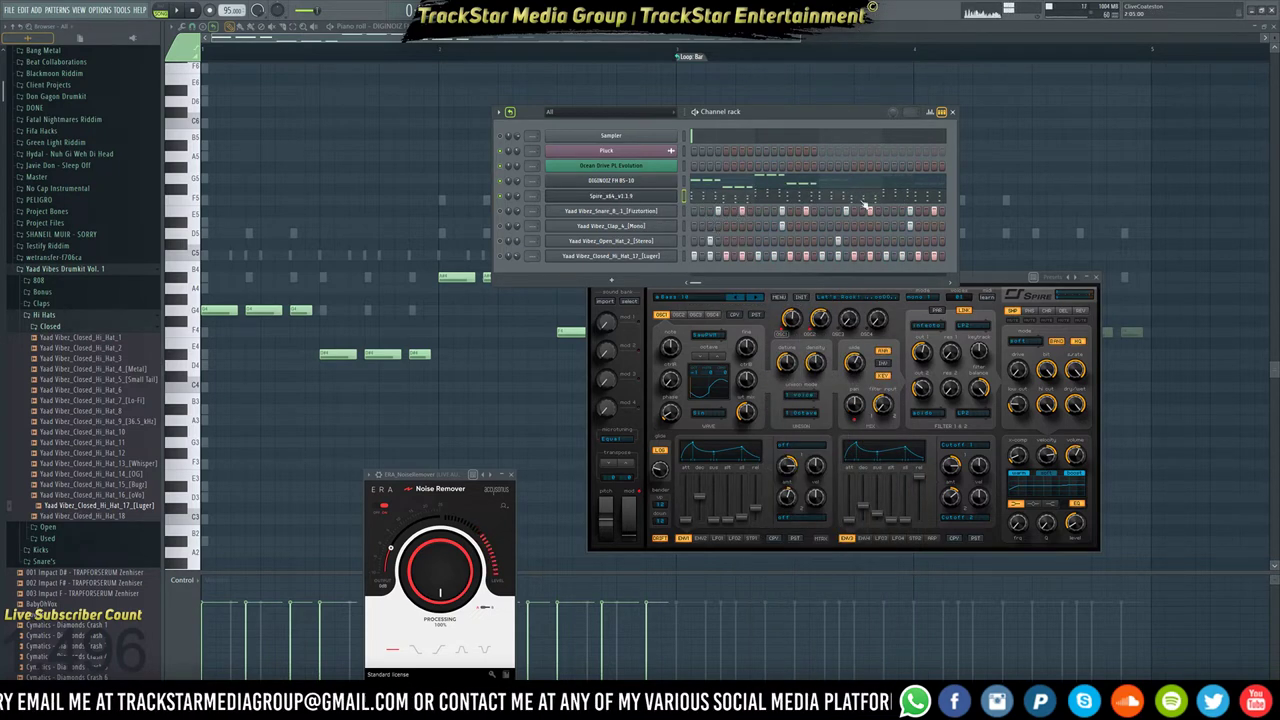
Load one of the last Pluck presets in the cloned Spire and audition the presets before it with that channel soloed.
click(679, 299)
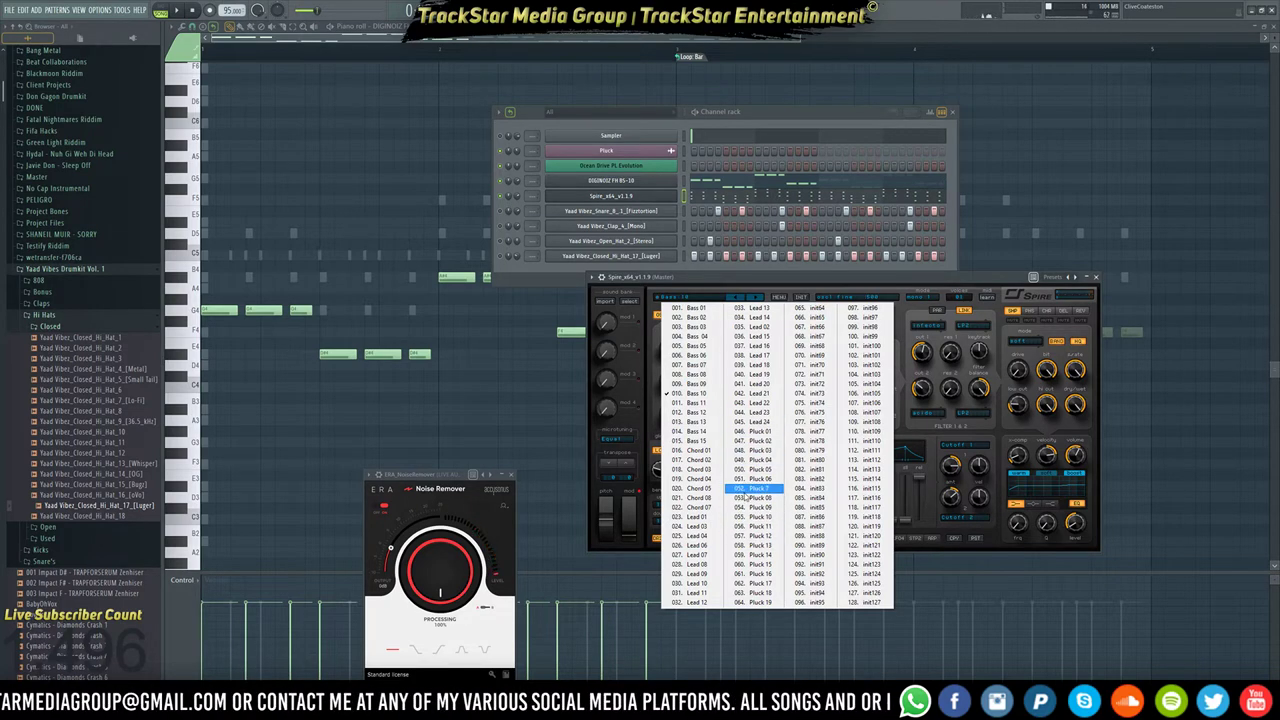
click(765, 594)
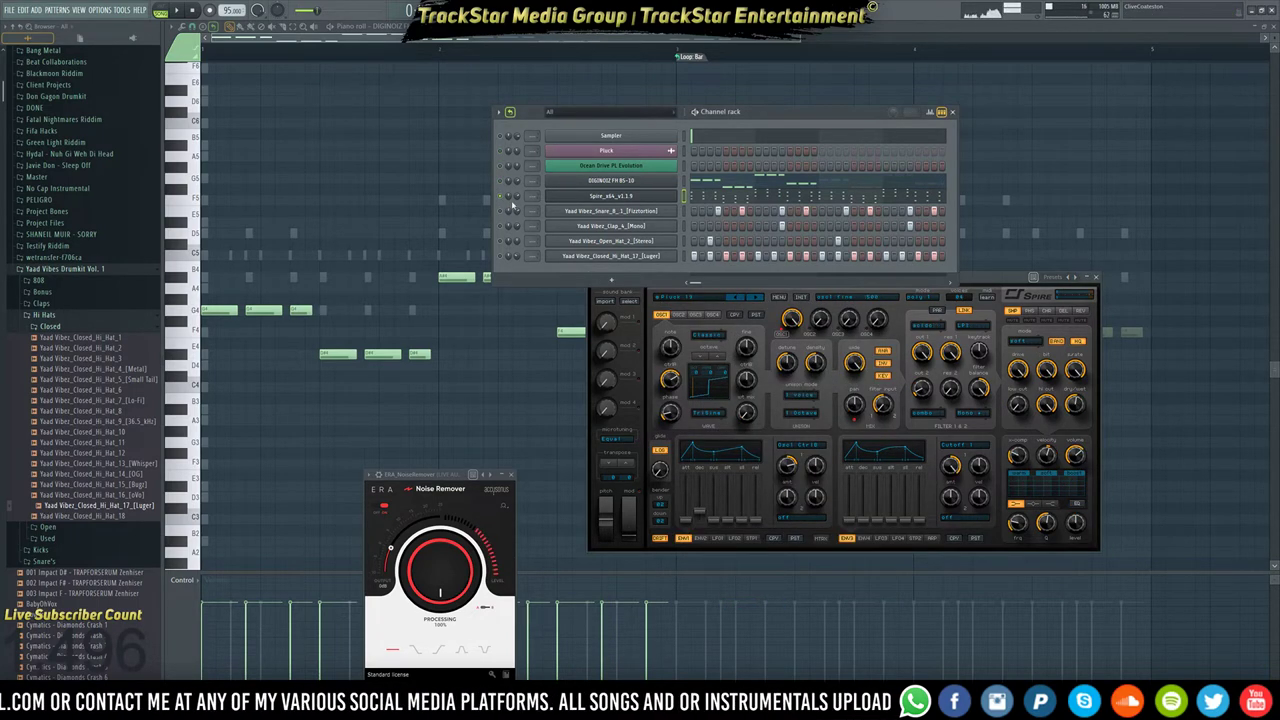
key(space)
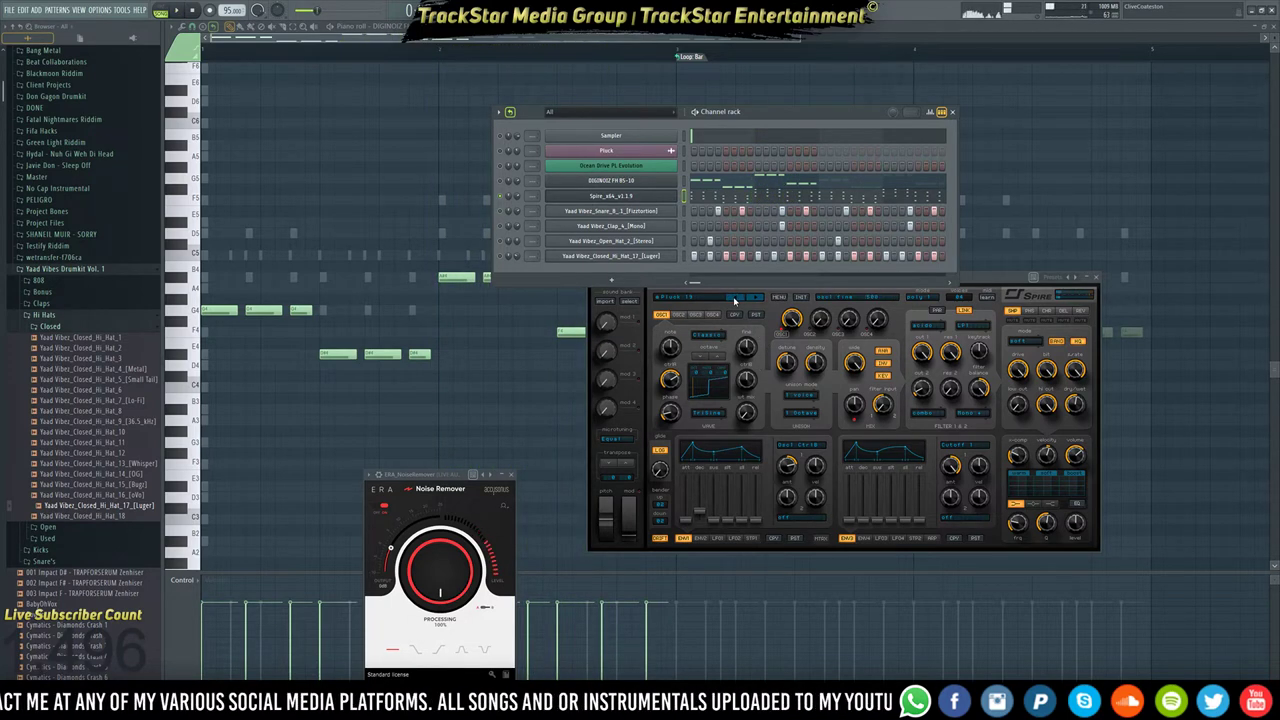
click(734, 300)
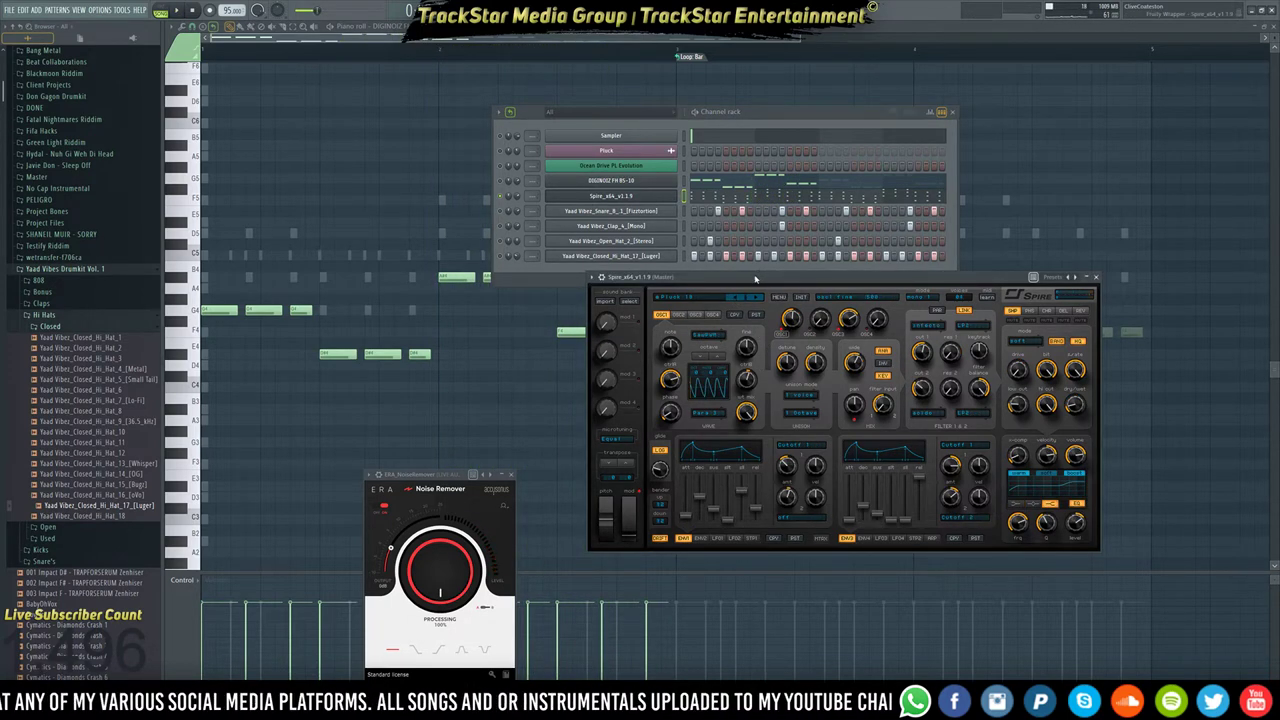
drag(755, 279, 786, 280)
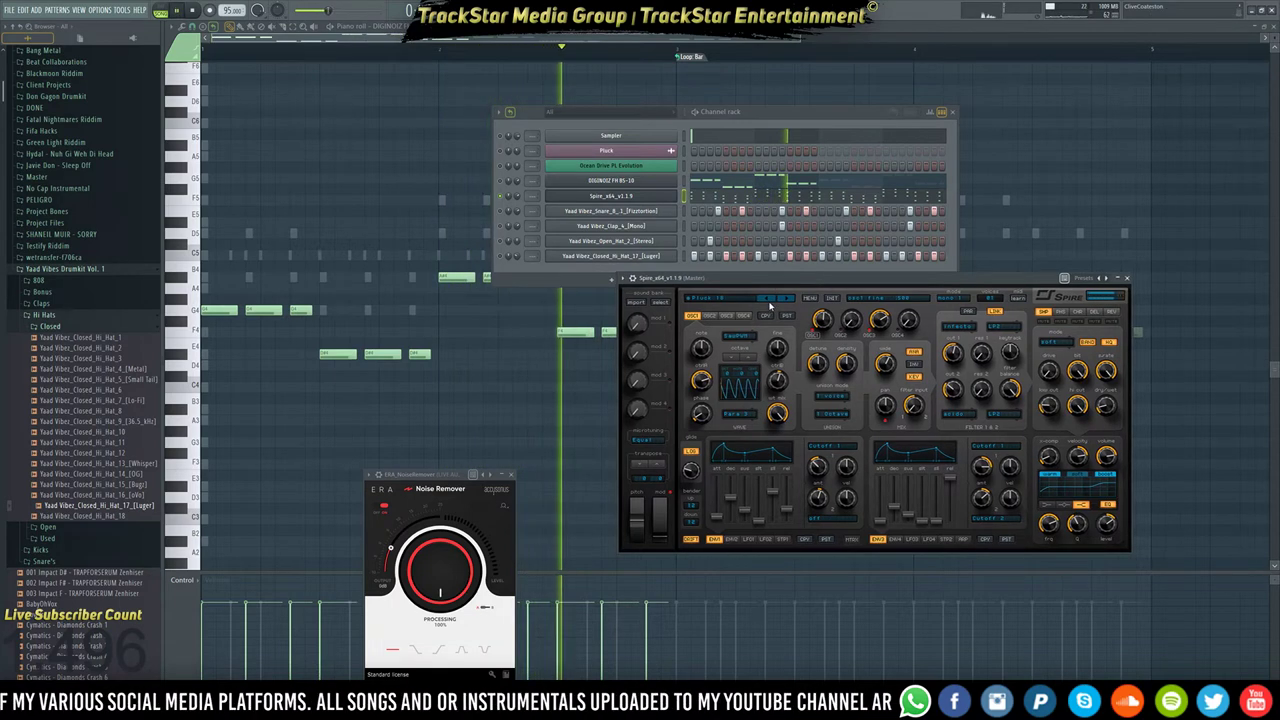
click(770, 298)
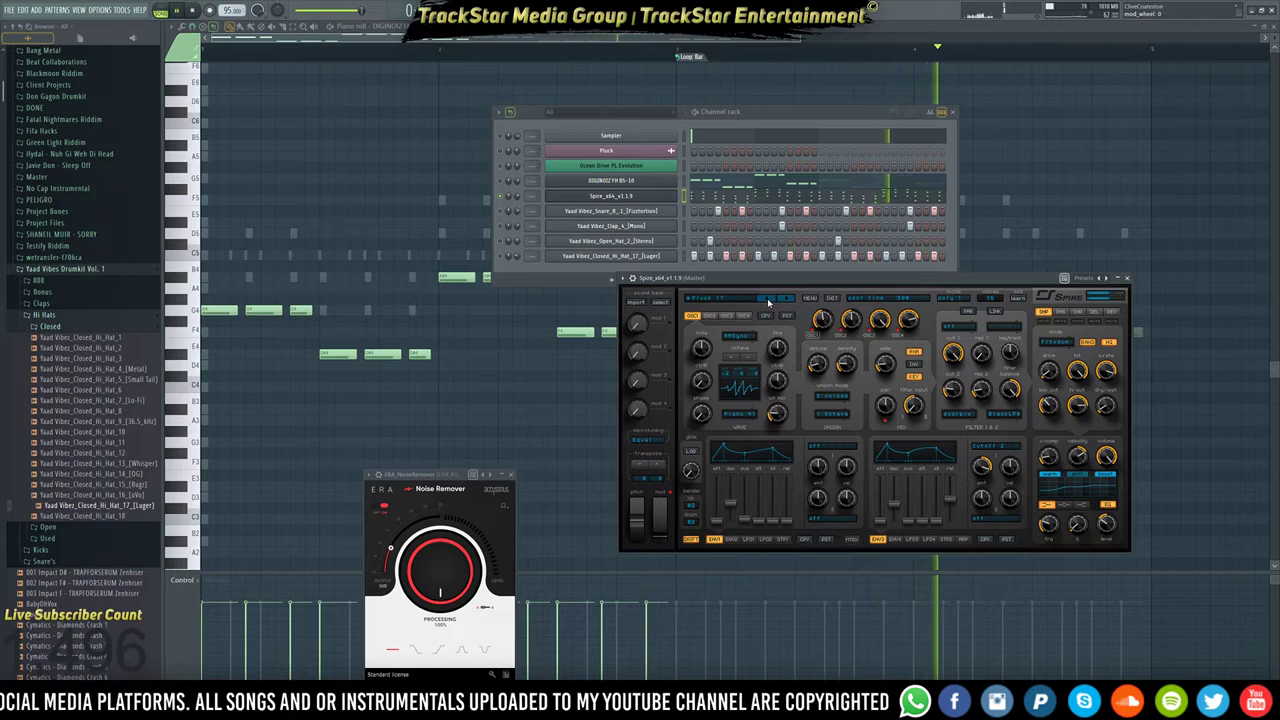
Lengthen all the chord notes in the cloned Spire channel's piano roll slightly and audition the pattern.
click(721, 197)
key(space)
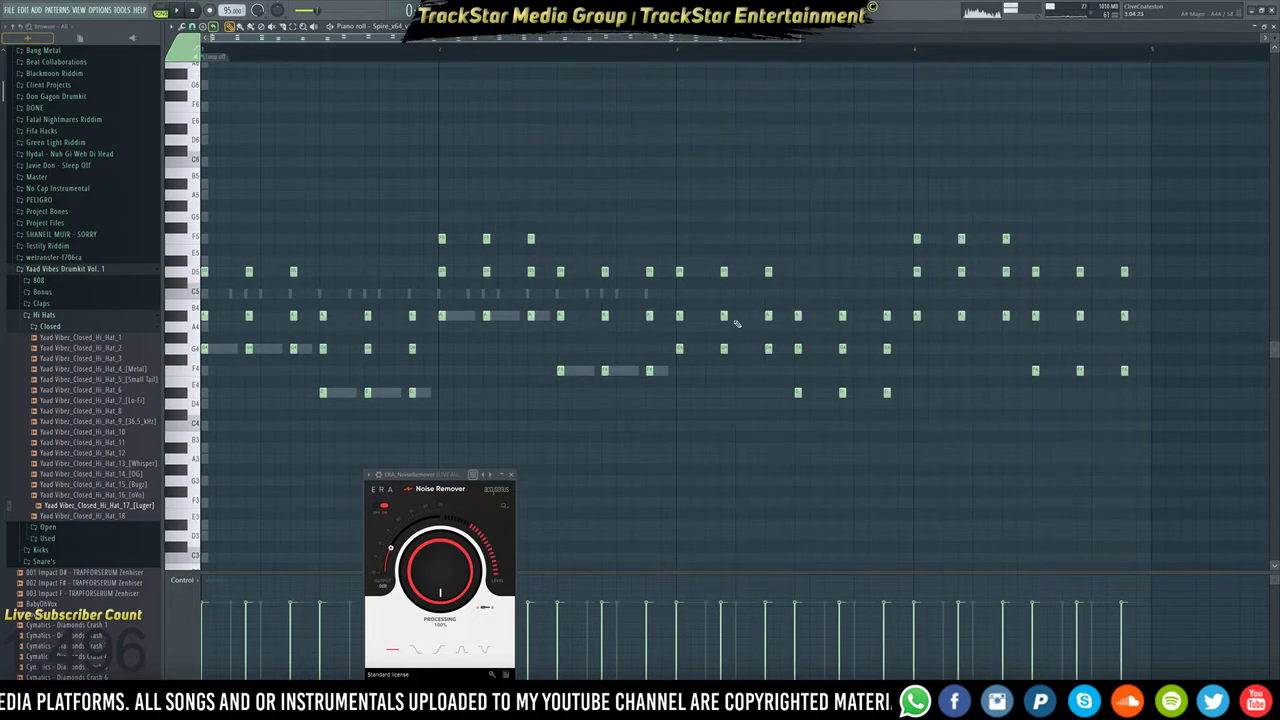
key(ctrl+z)
key(space)
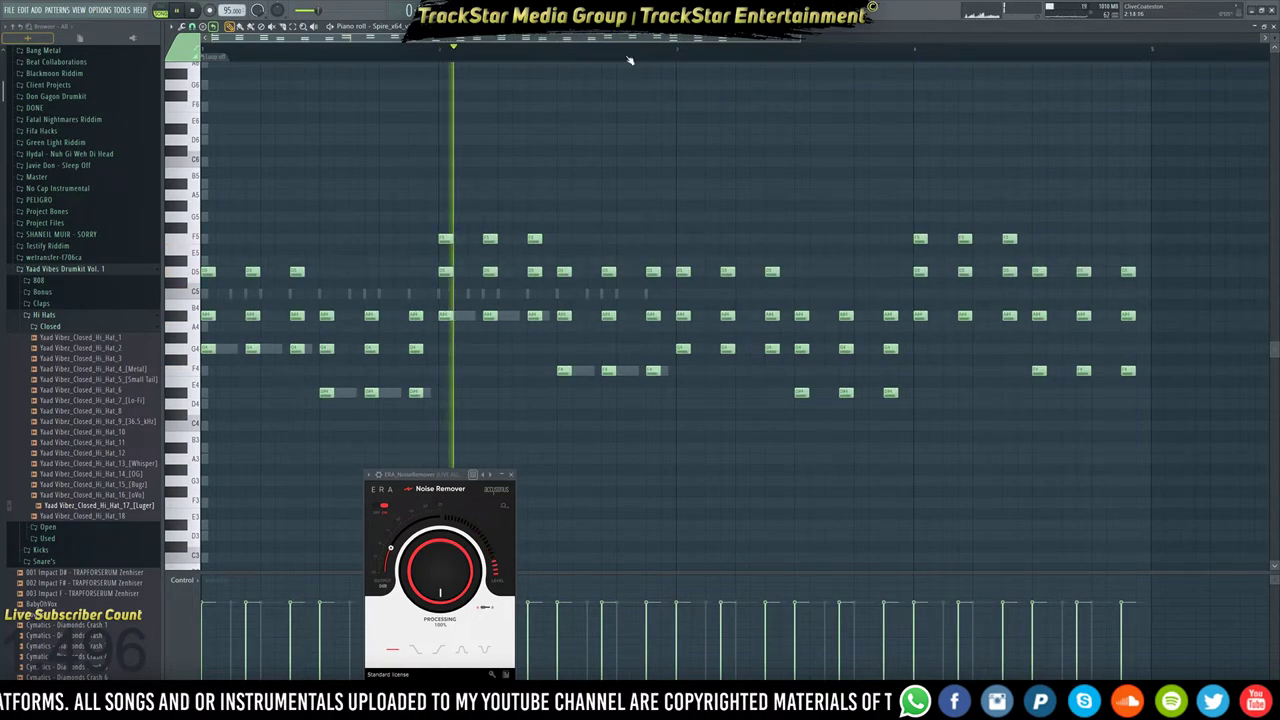
key(F6)
key(space)
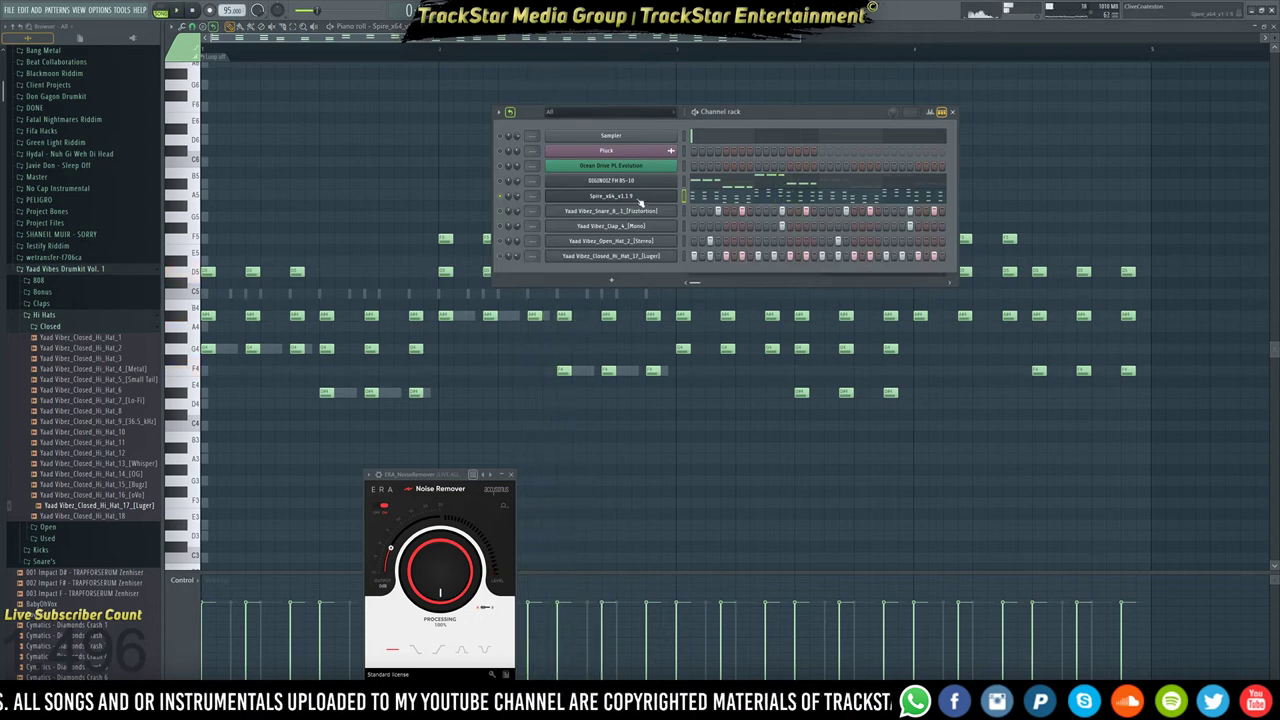
Reopen the cloned Spire instrument and audition its Pluck presets in descending order while the pattern plays.
click(634, 195)
click(766, 299)
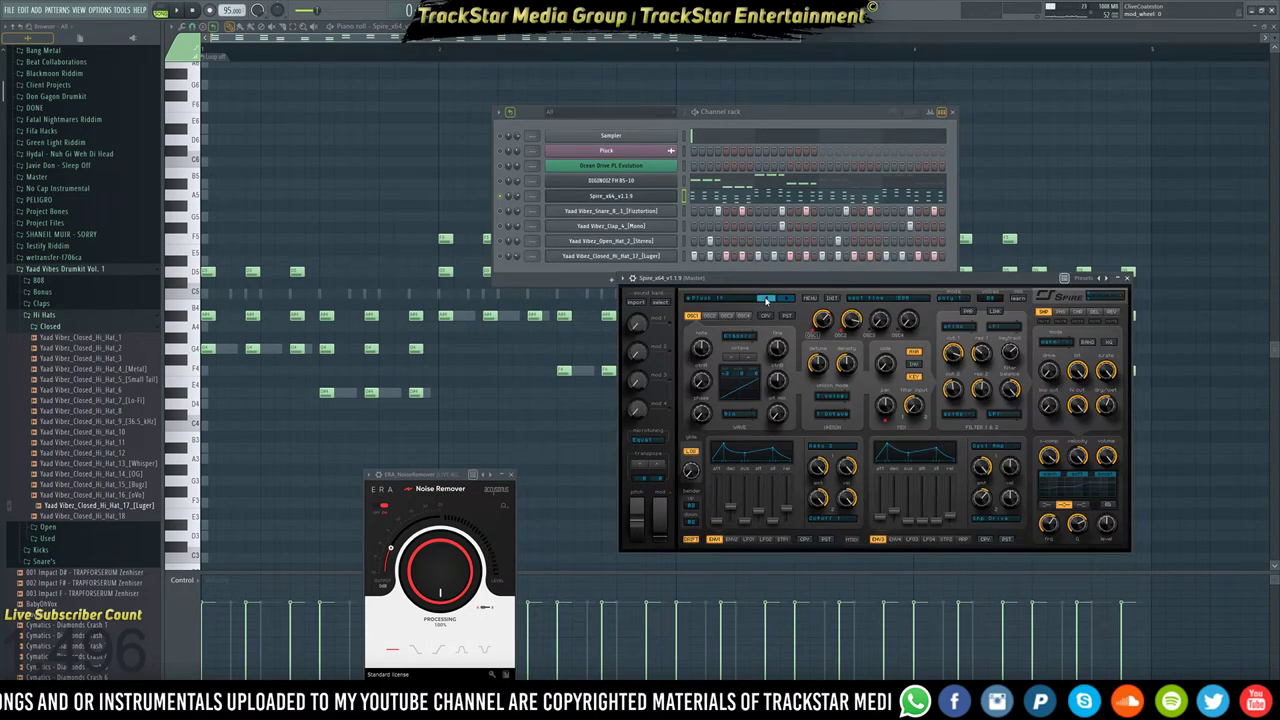
key(space)
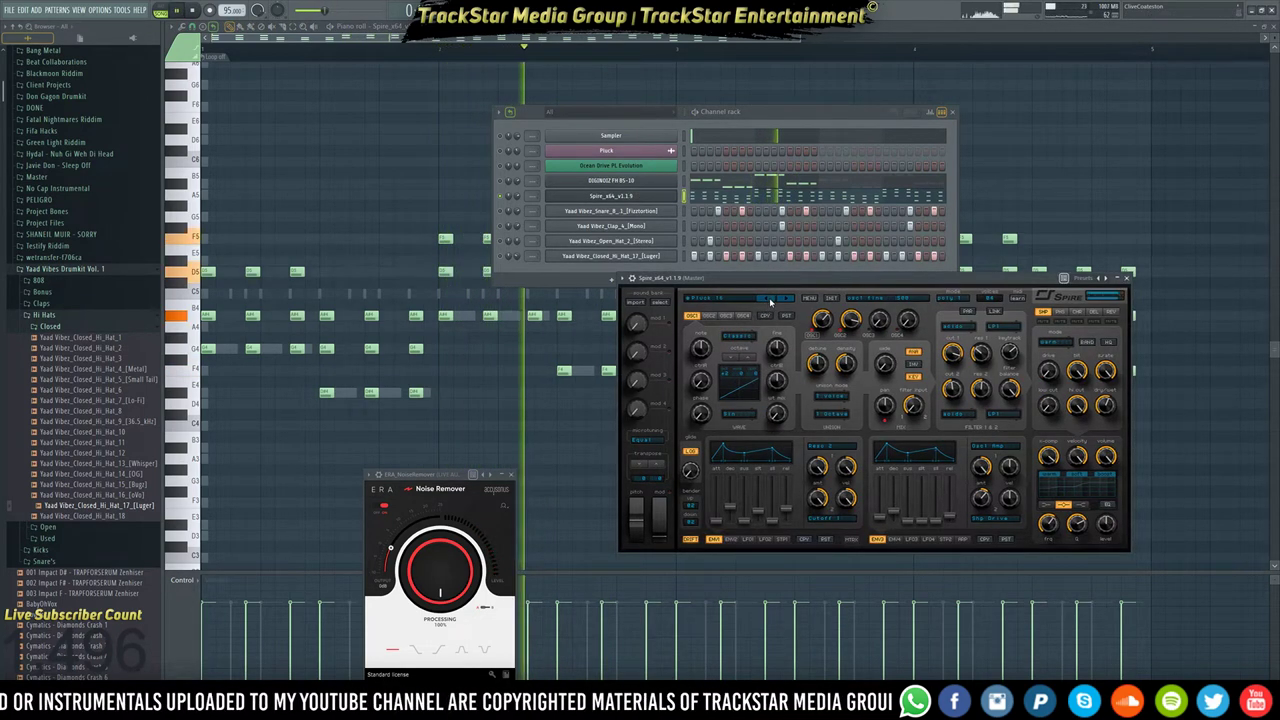
click(770, 302)
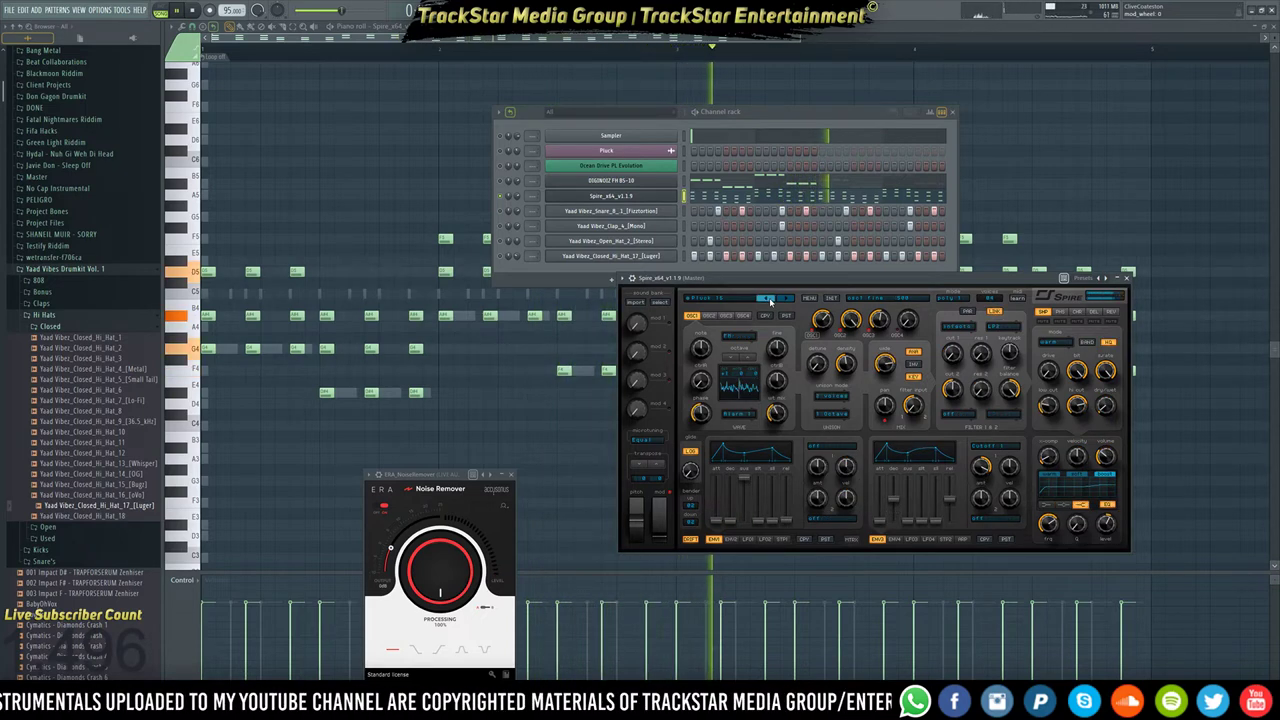
click(770, 302)
click(770, 302)
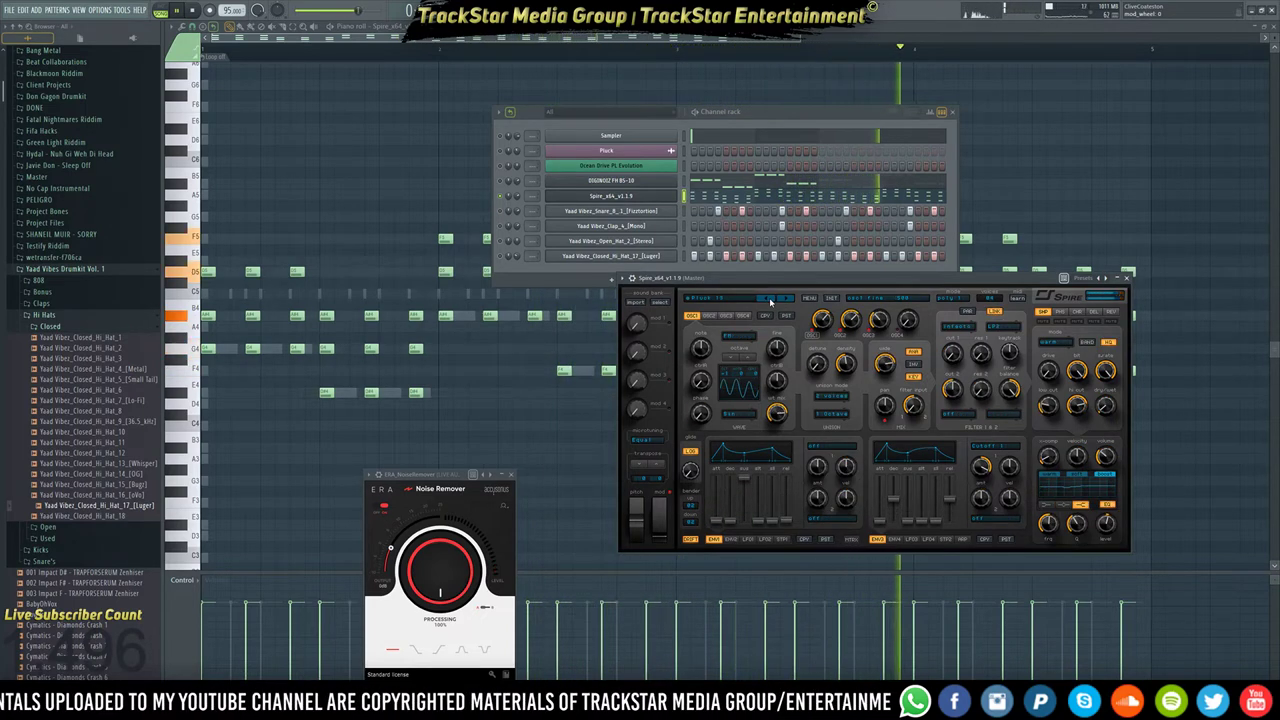
click(770, 302)
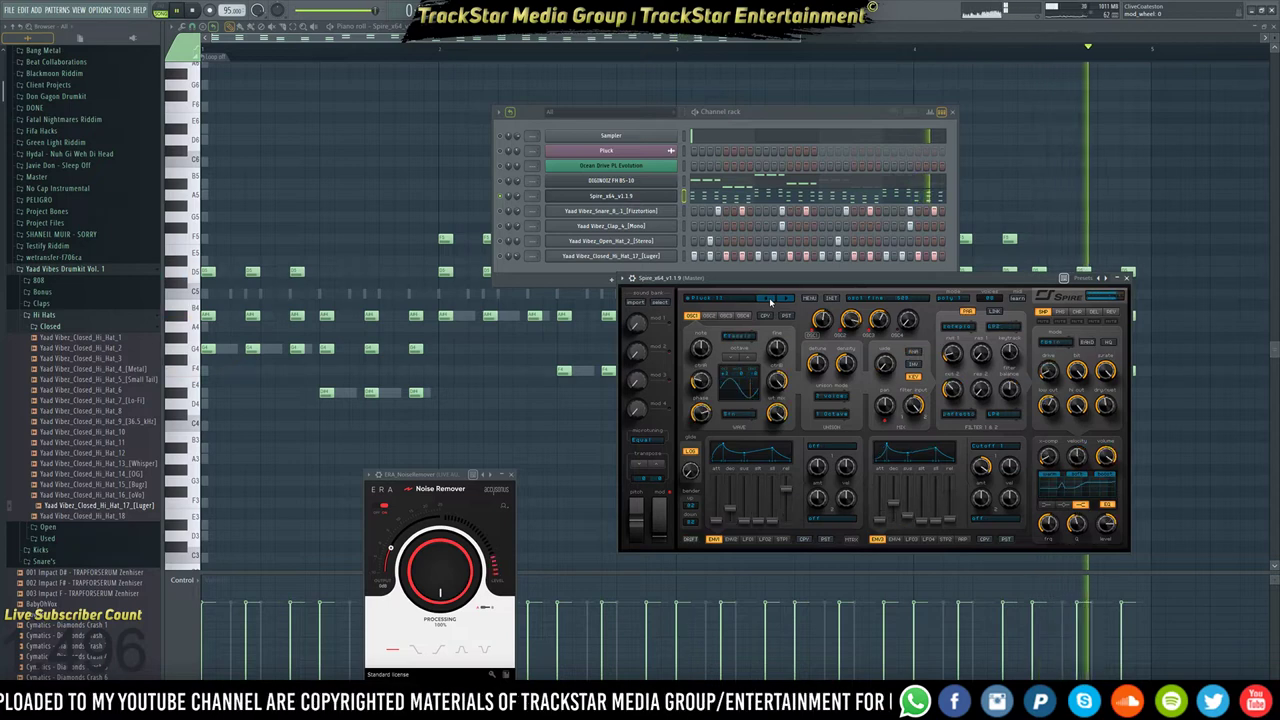
click(770, 302)
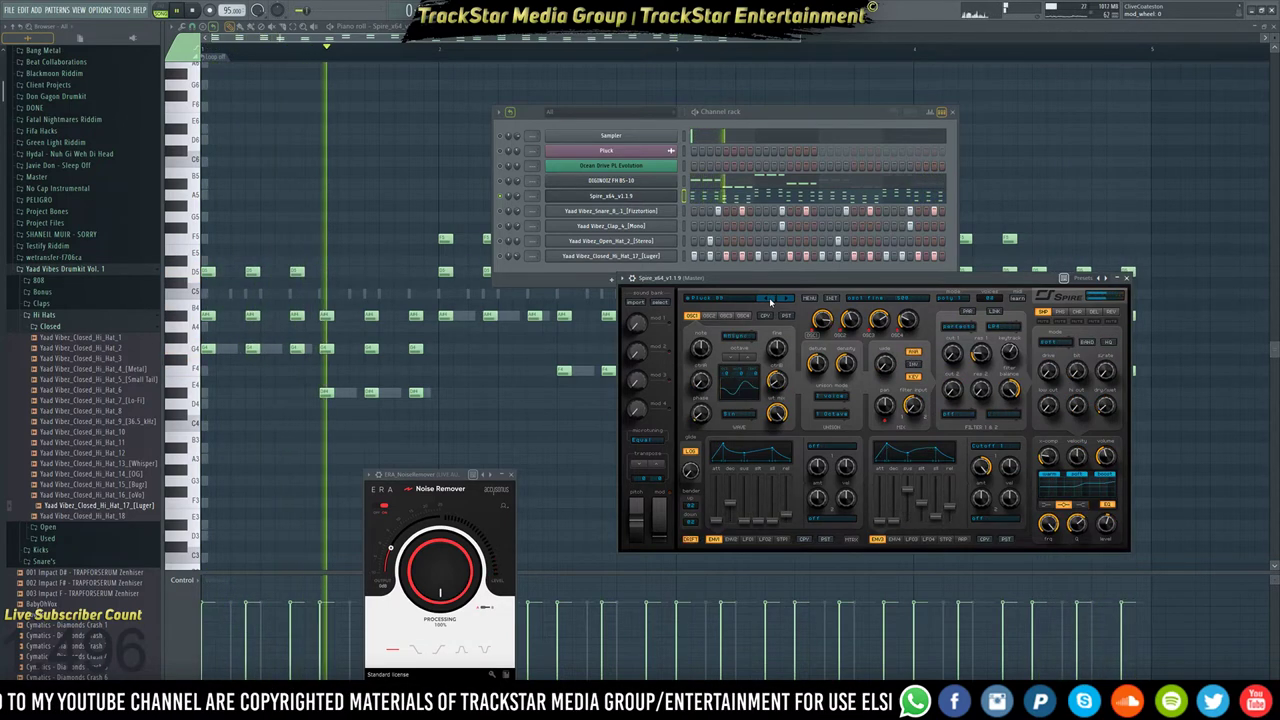
click(770, 302)
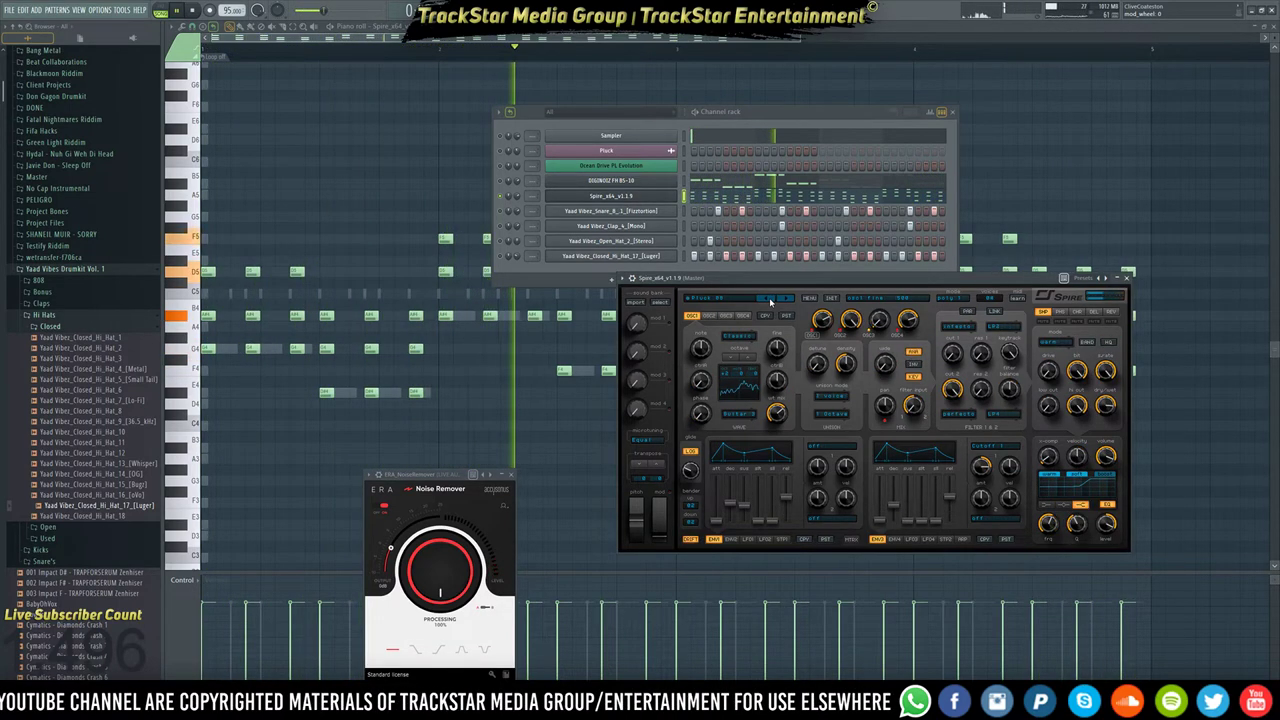
click(770, 302)
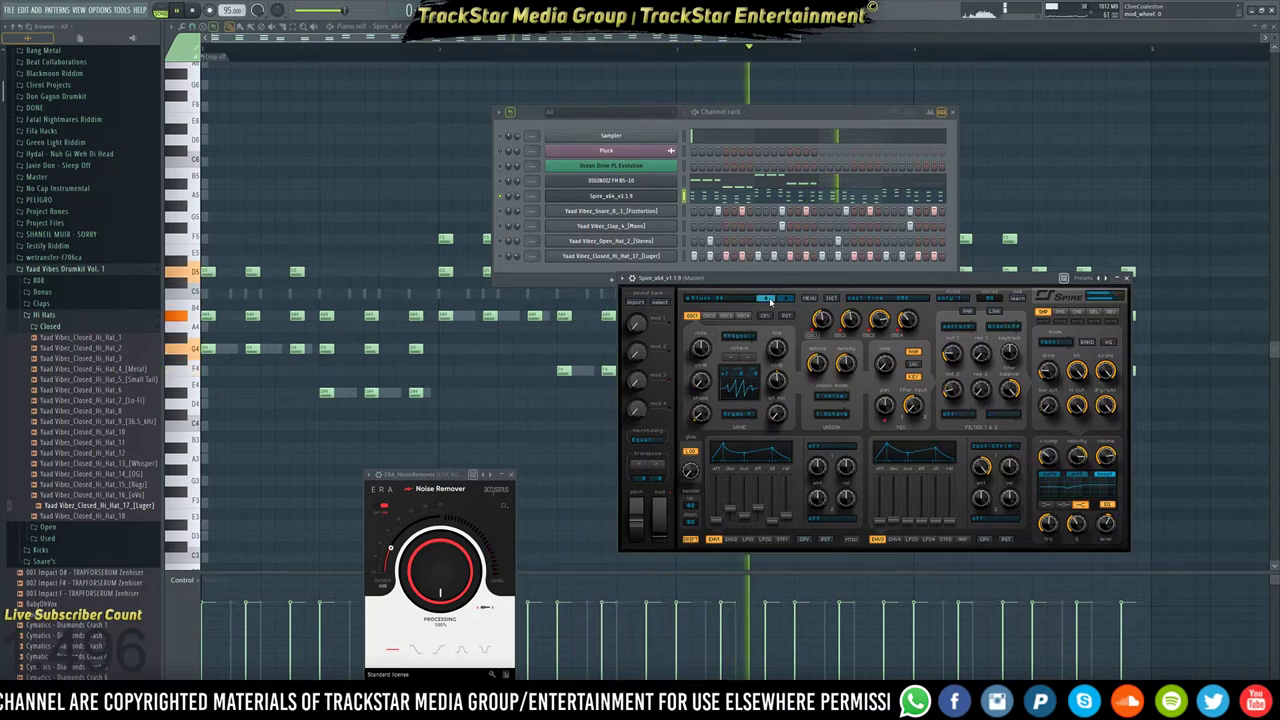
click(770, 302)
click(770, 302)
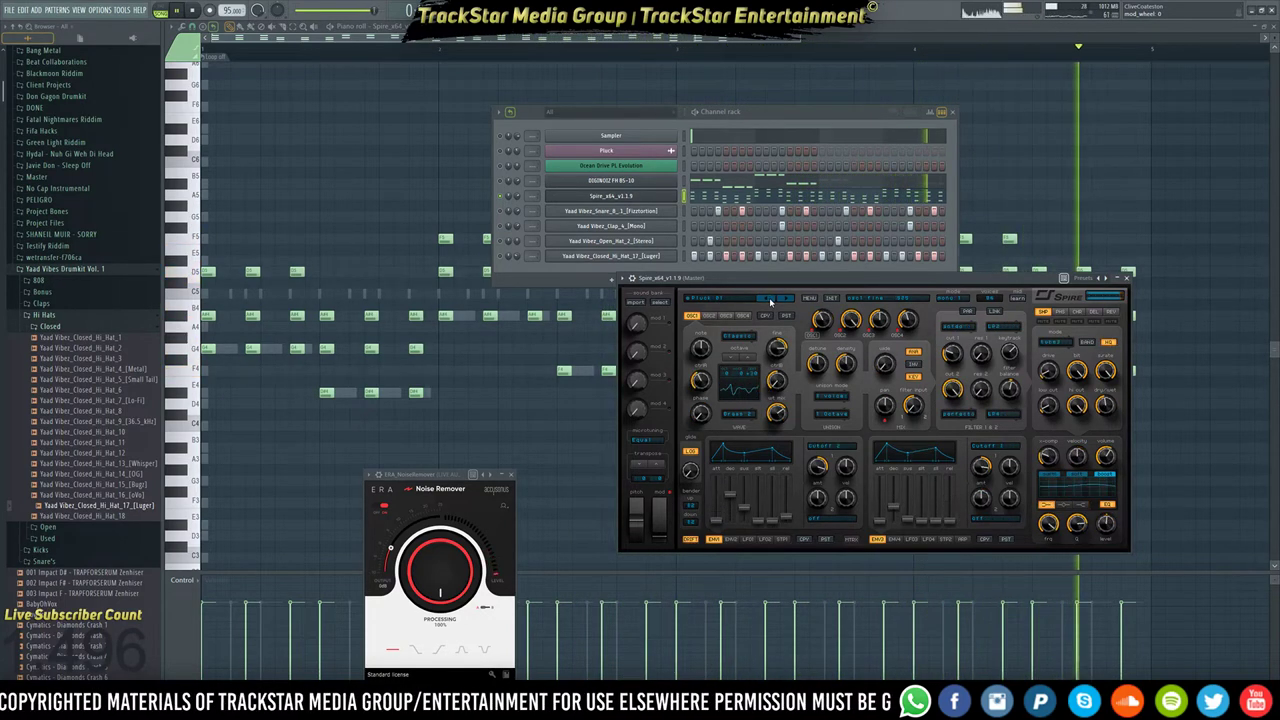
Audition the cloned Spire's higher-numbered Lead presets in descending order during playback.
click(770, 302)
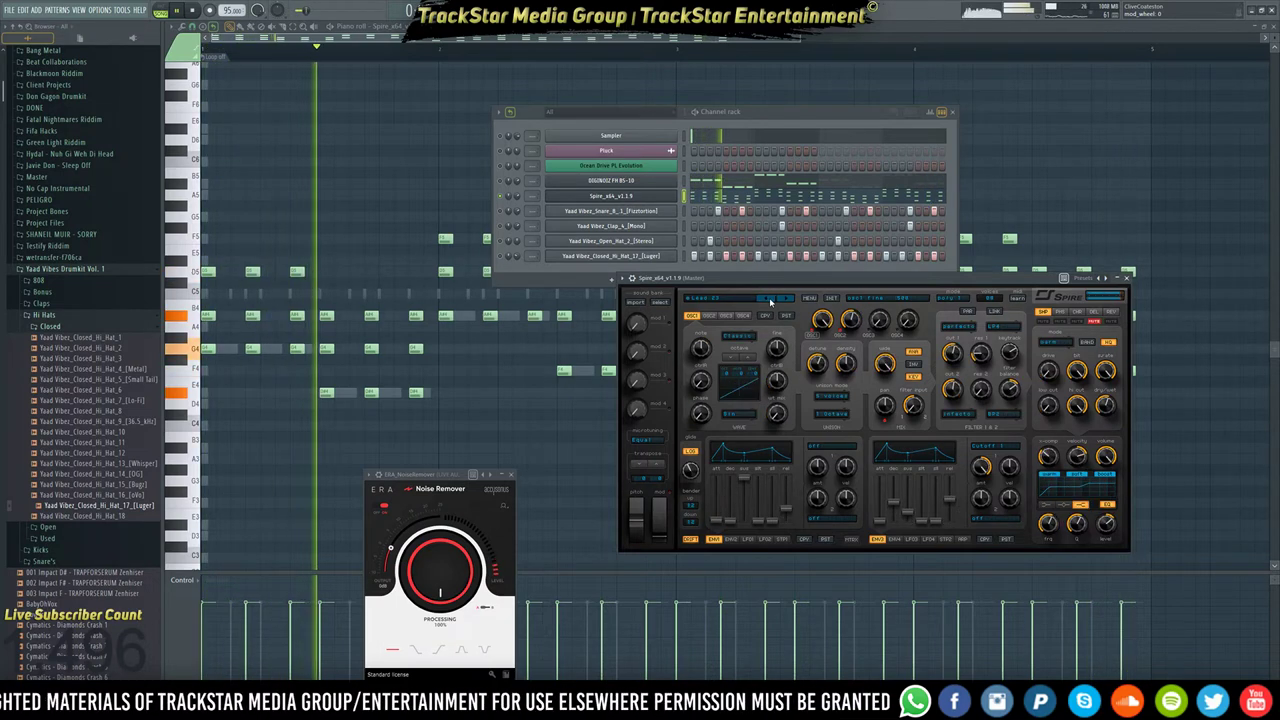
click(770, 302)
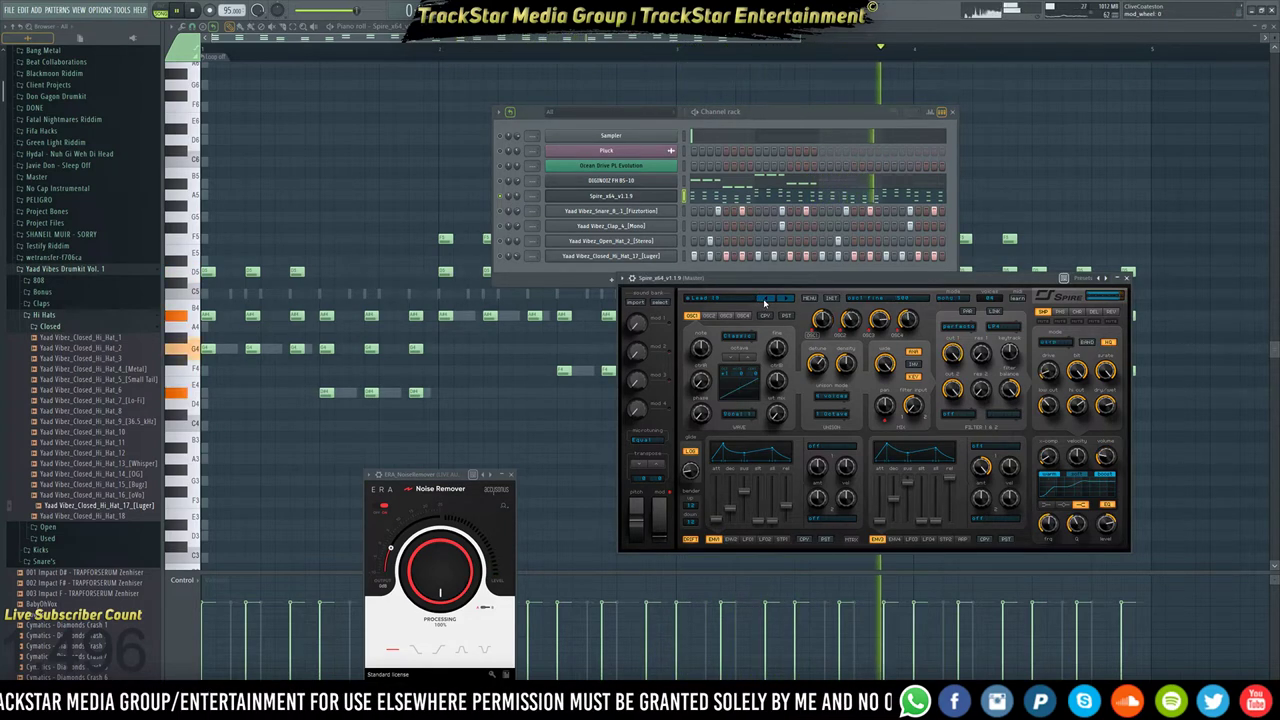
click(766, 303)
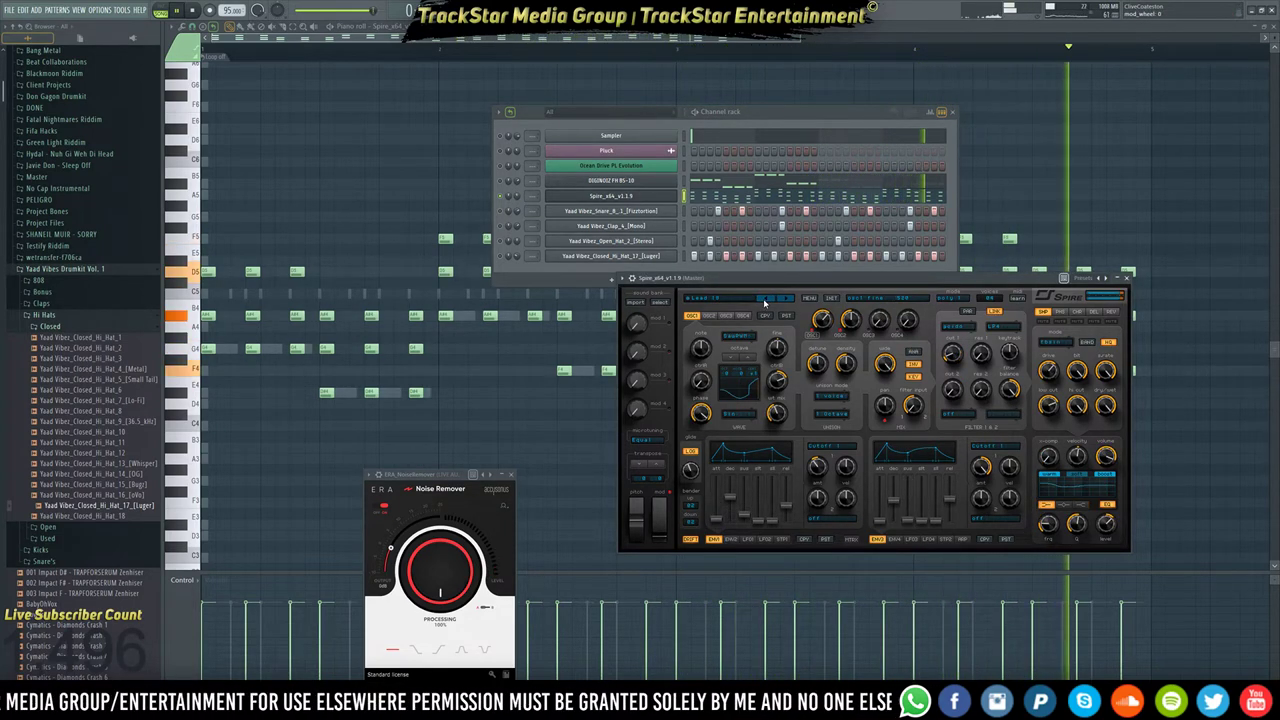
click(766, 303)
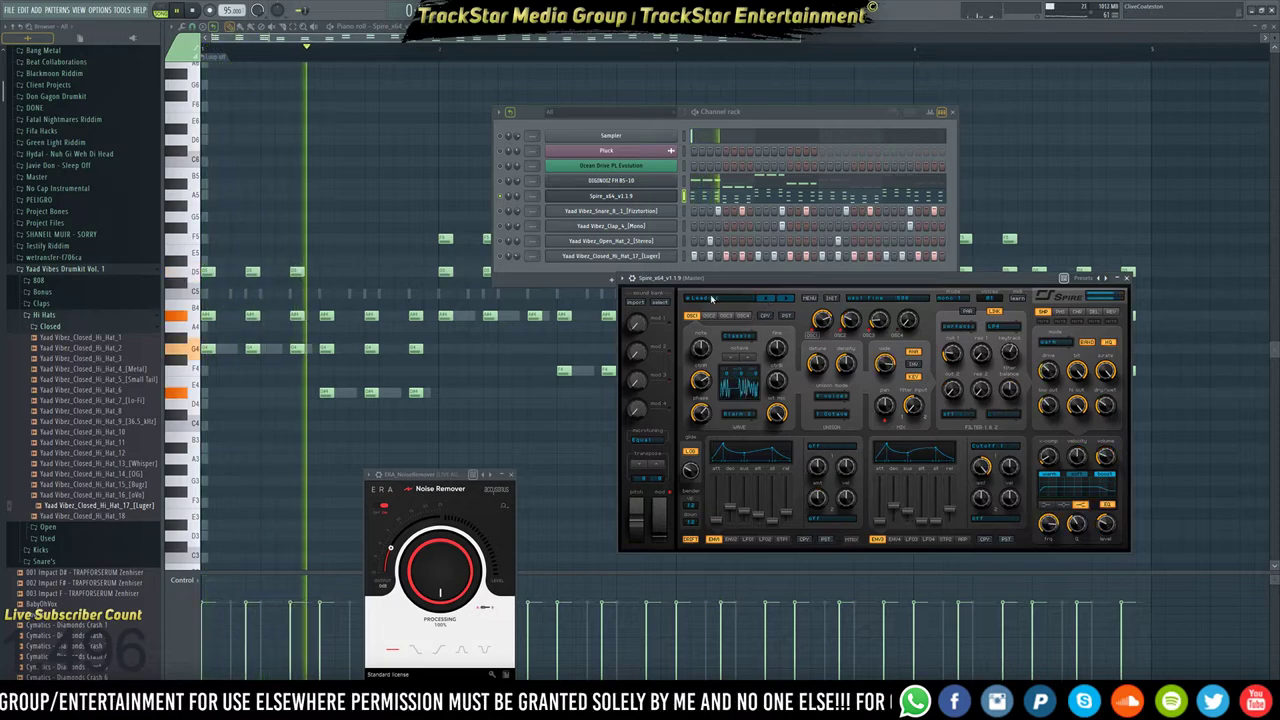
Load the PushButtonBang_Bonus_Tropical_Chill_Presets bank in the cloned Spire and audition its TC string presets during playback.
click(706, 300)
click(660, 302)
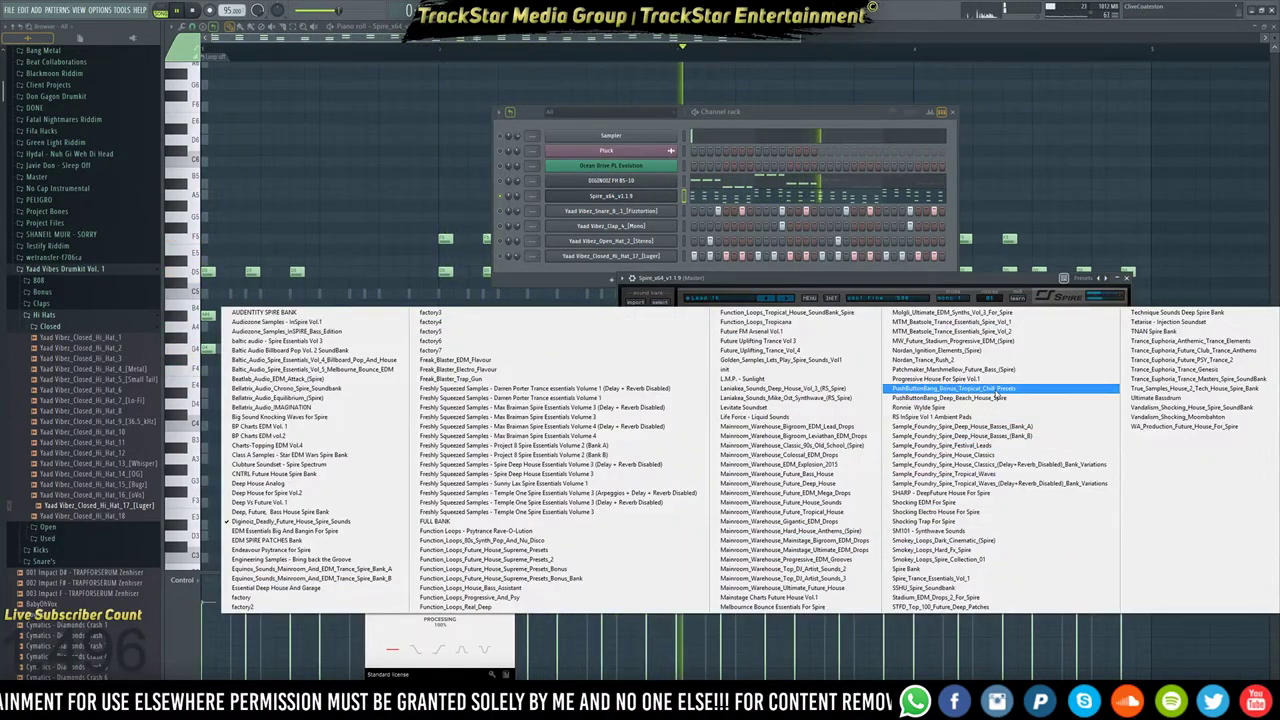
click(995, 390)
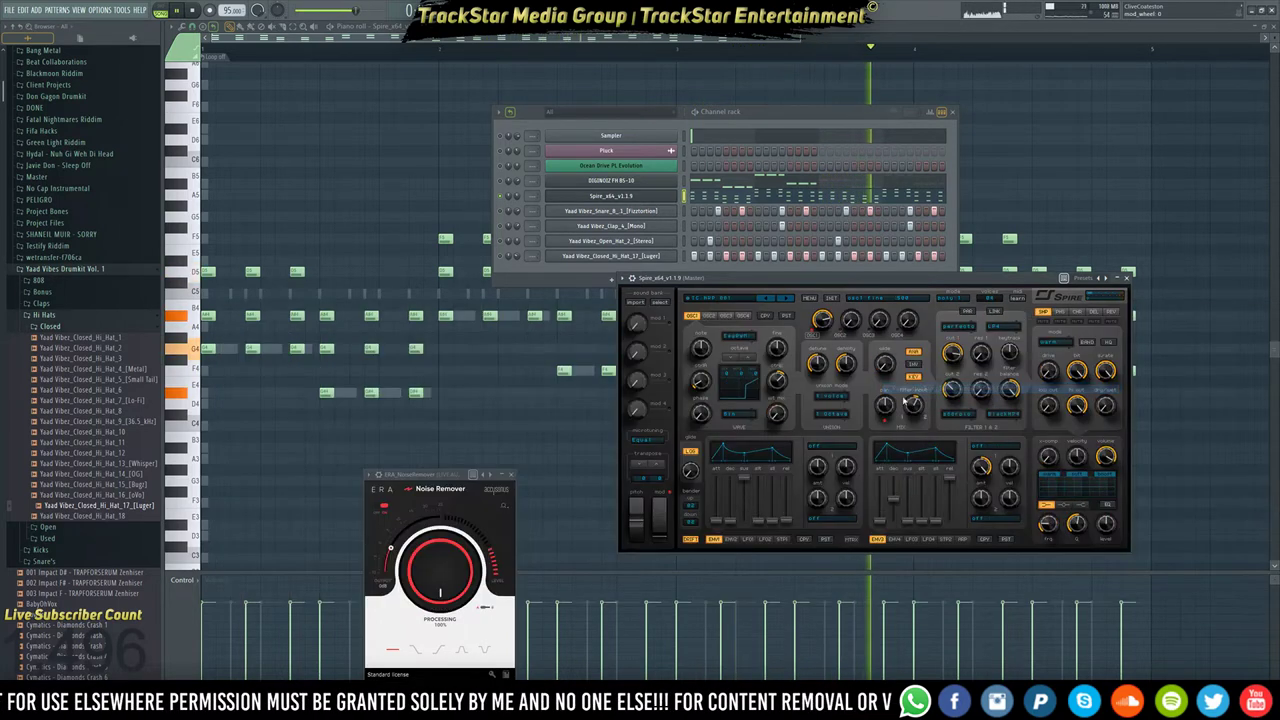
click(725, 306)
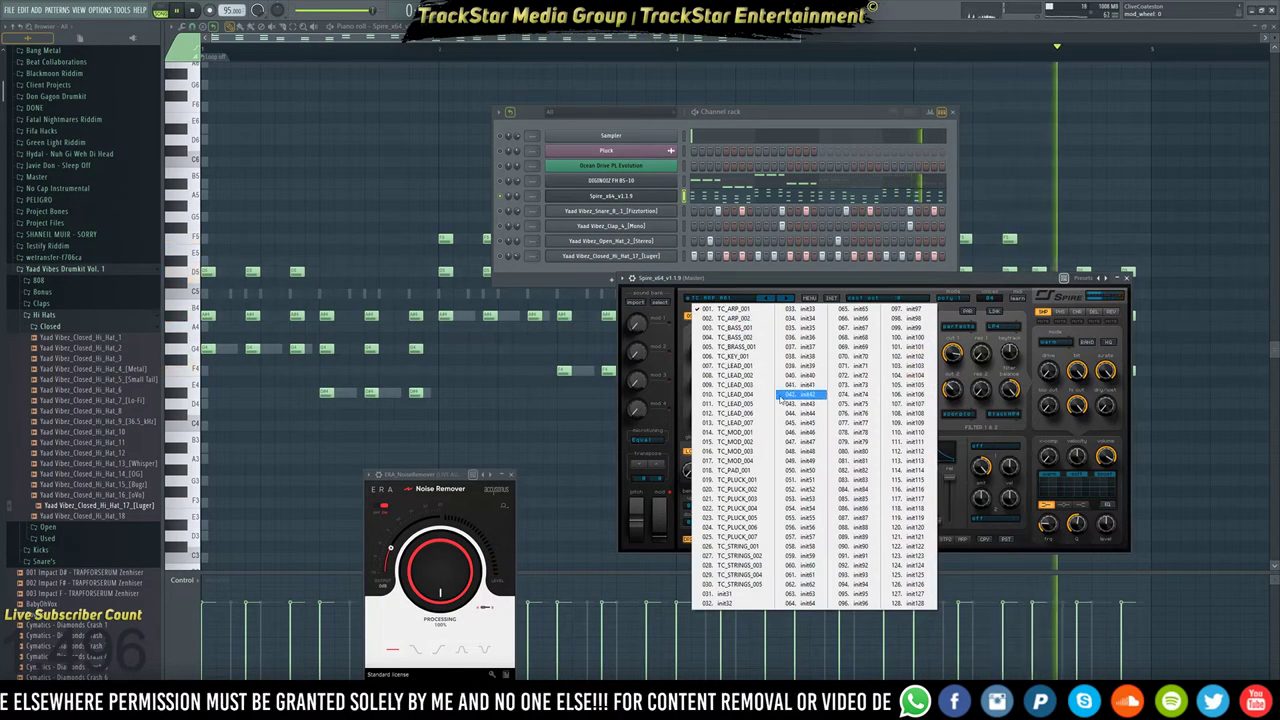
click(737, 547)
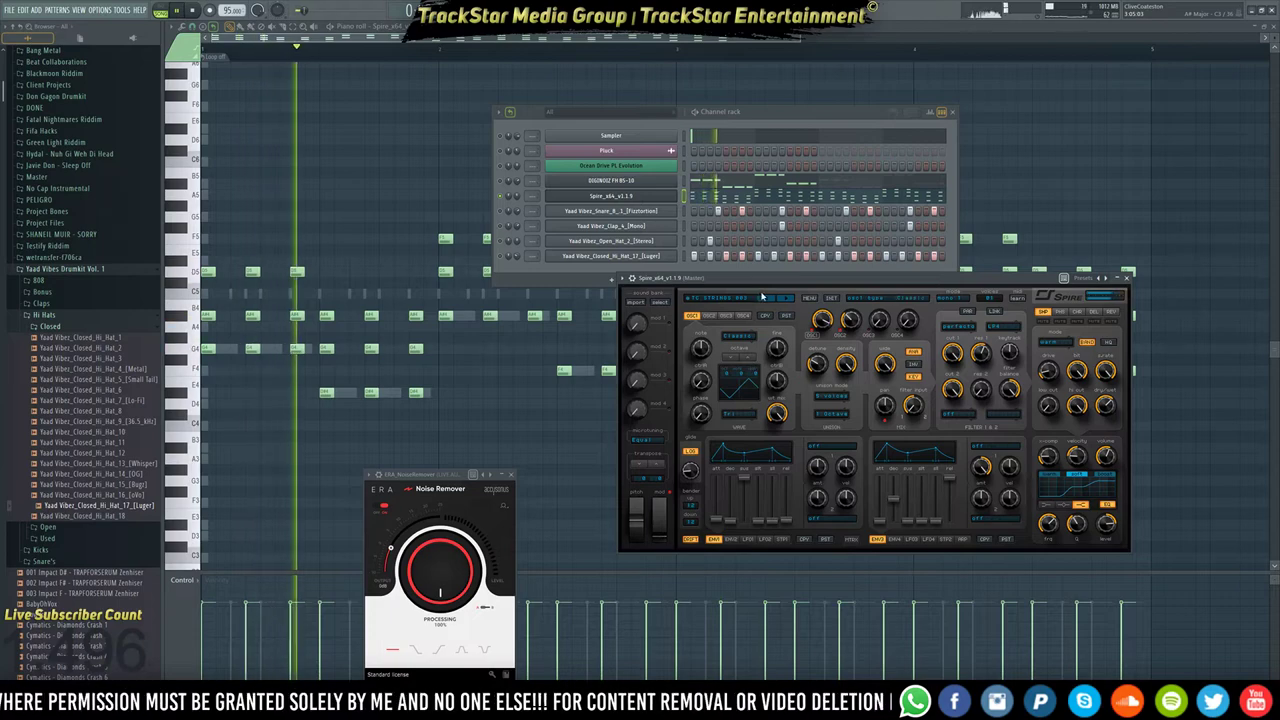
Switch the cloned Spire to the Function_Loops_Future_House_Supreme_Presets bank and audition SY Docordia and SY Agressia.
click(664, 301)
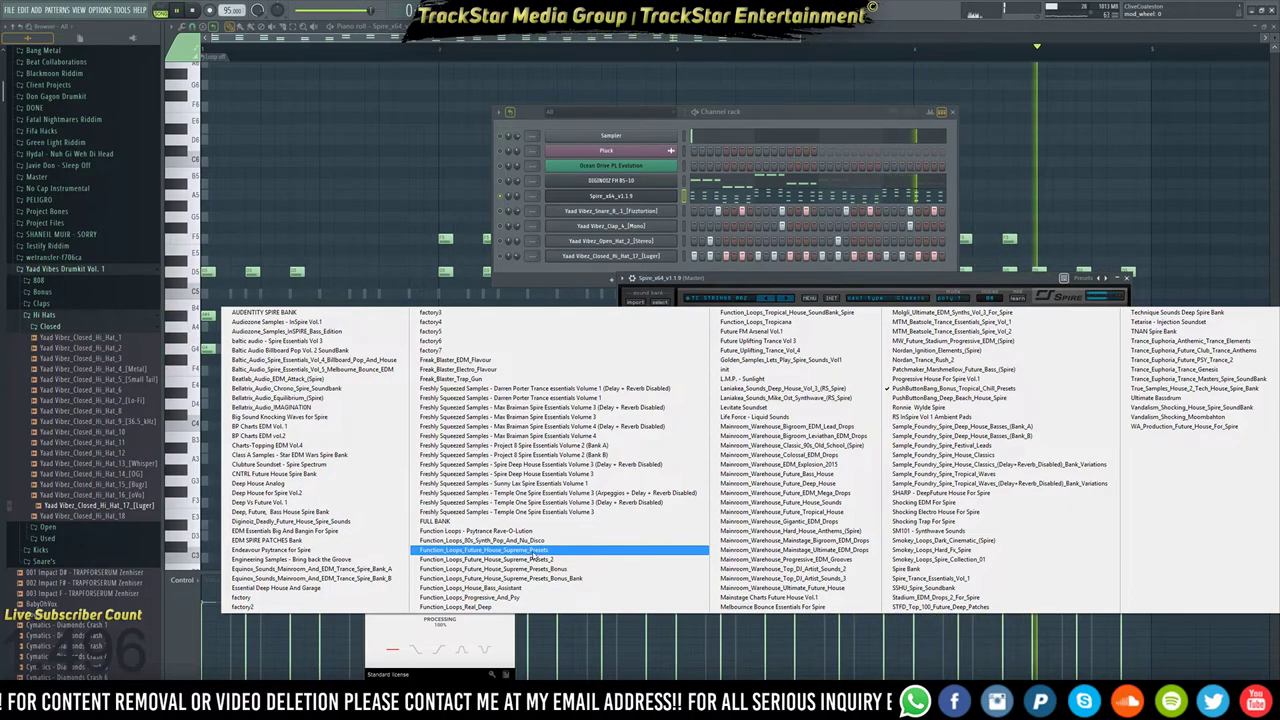
click(522, 561)
click(725, 297)
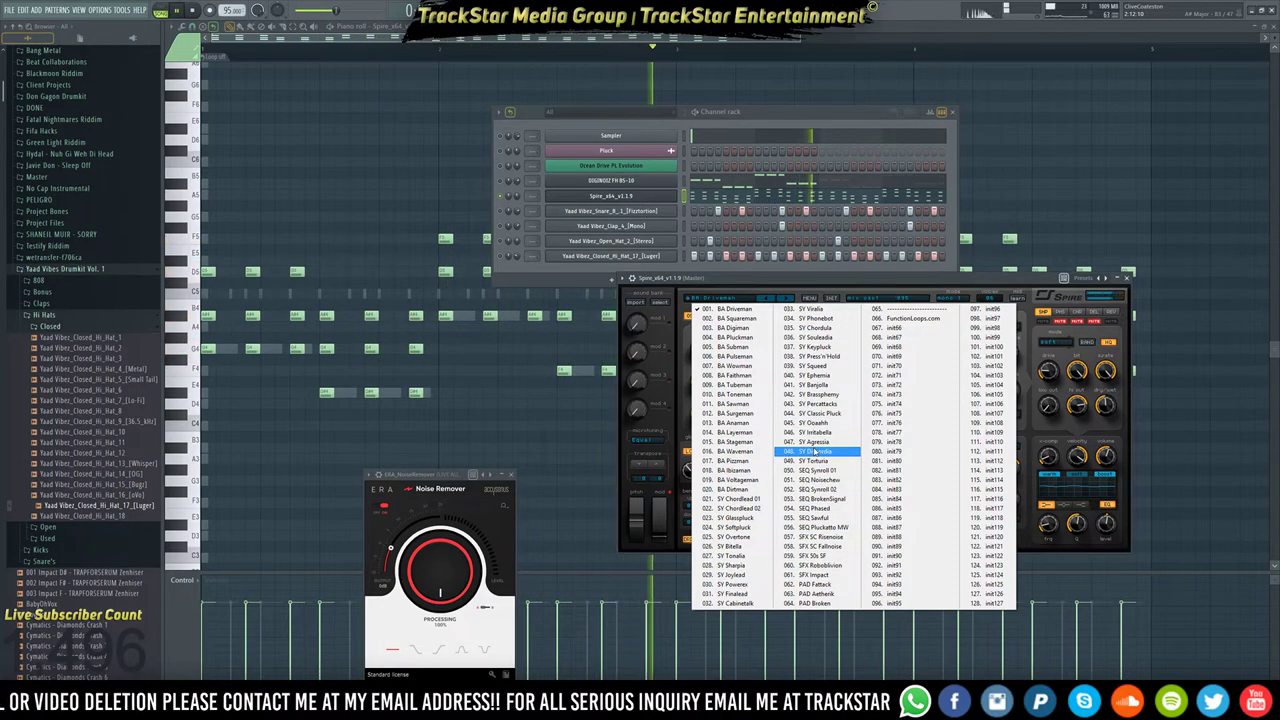
click(815, 452)
click(764, 298)
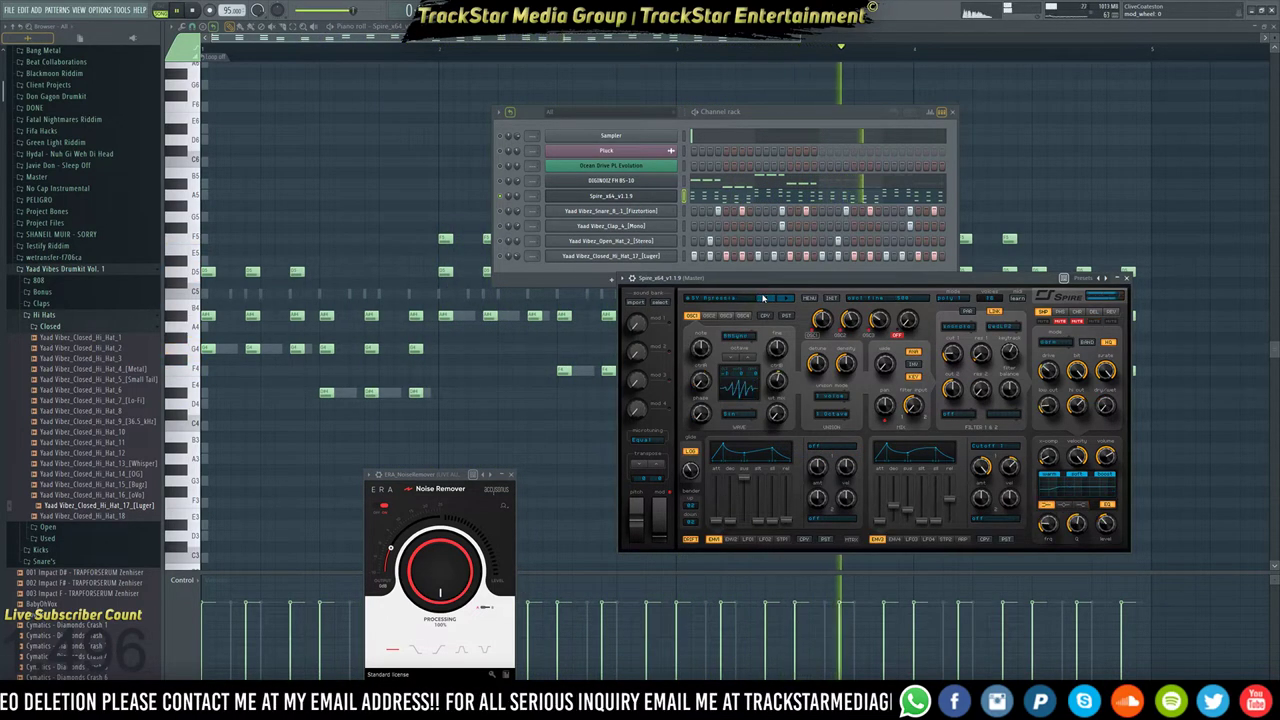
Transpose all the cloned Spire's chord notes up one octave in the piano roll and bring back the channel rack.
right_click(517, 418)
key(ctrl+Up)
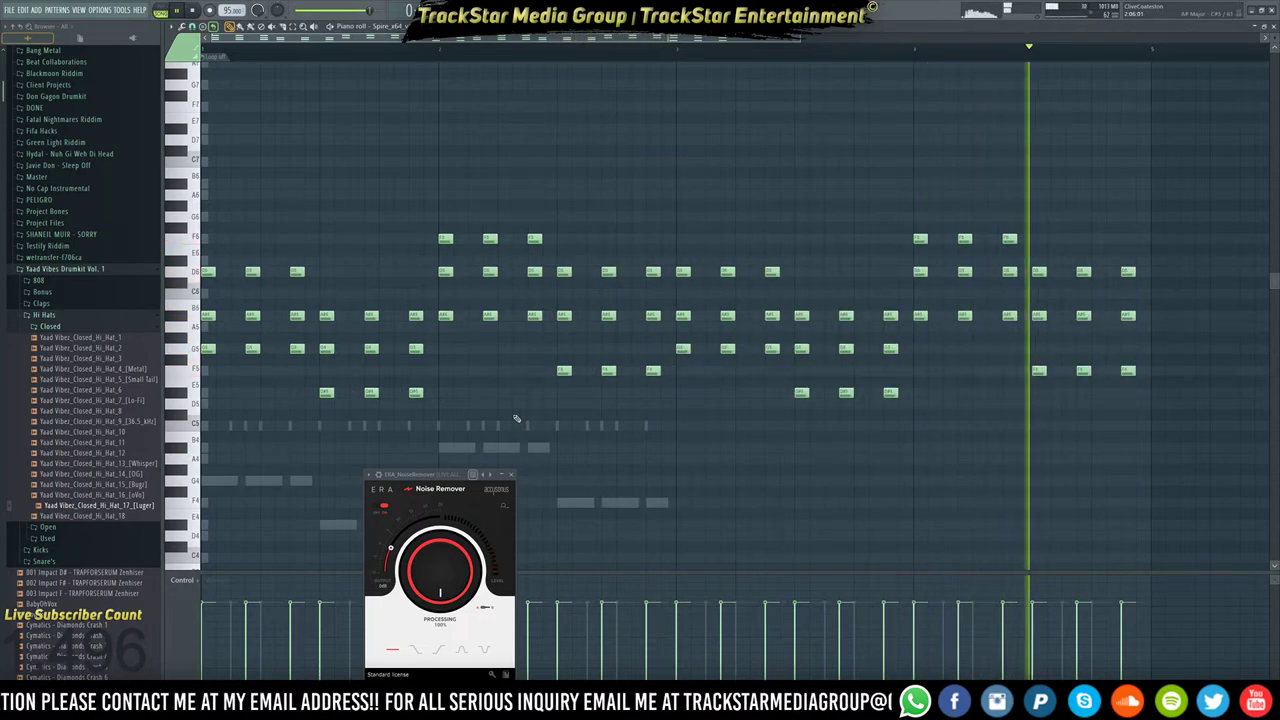
key(F6)
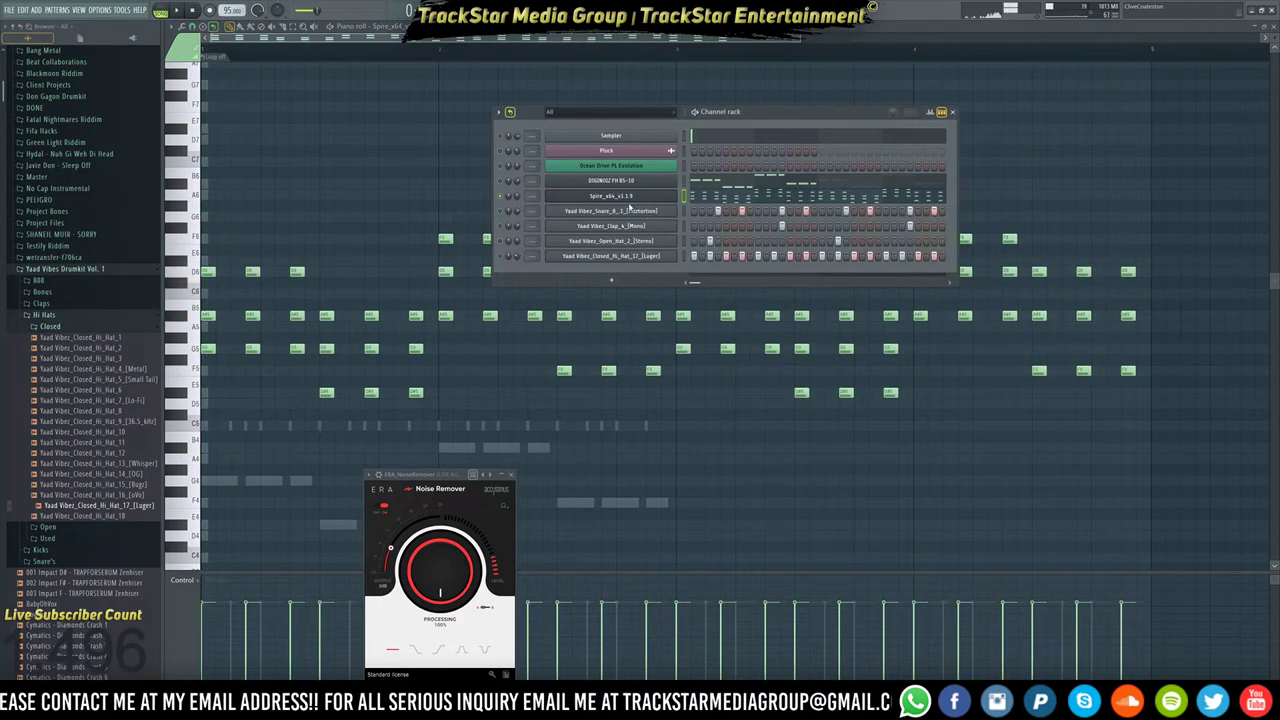
Load the Function_Loops_Tropical_House_SoundBank_Spire bank in the cloned Spire, audition its KEY Fake presets with the pattern and settle on KEY Fake Piano.
click(641, 197)
click(719, 298)
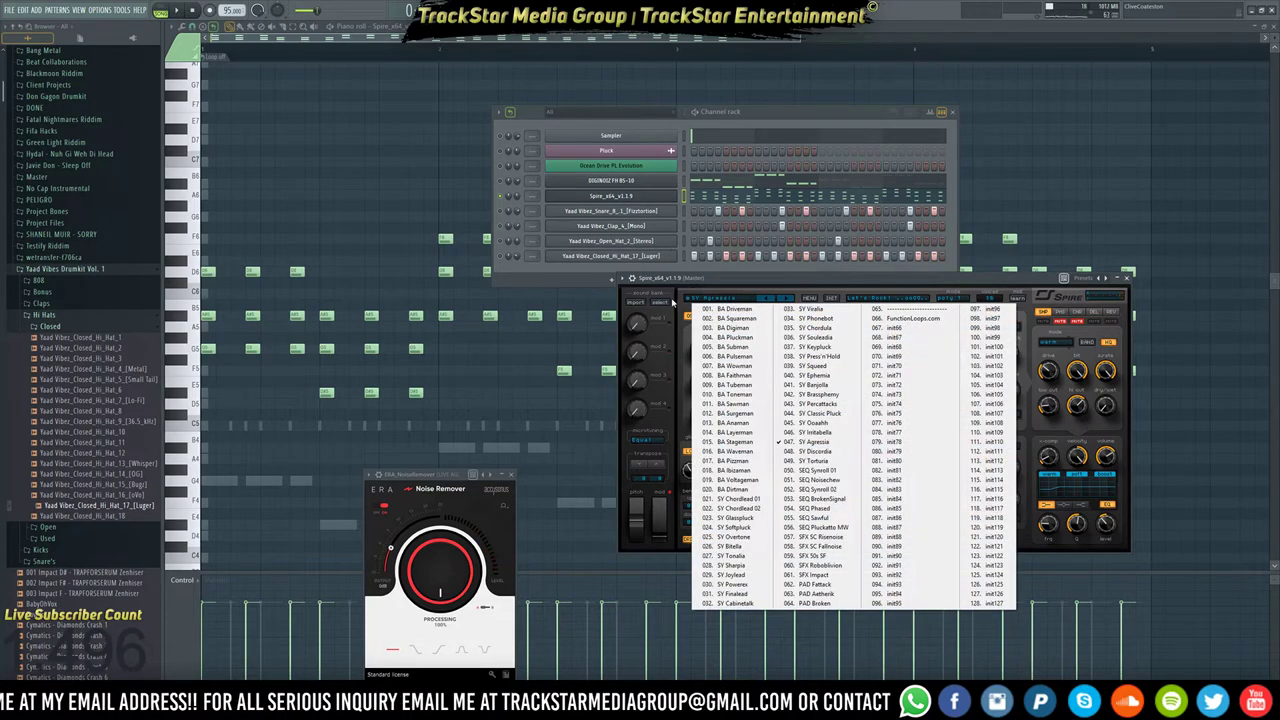
click(670, 301)
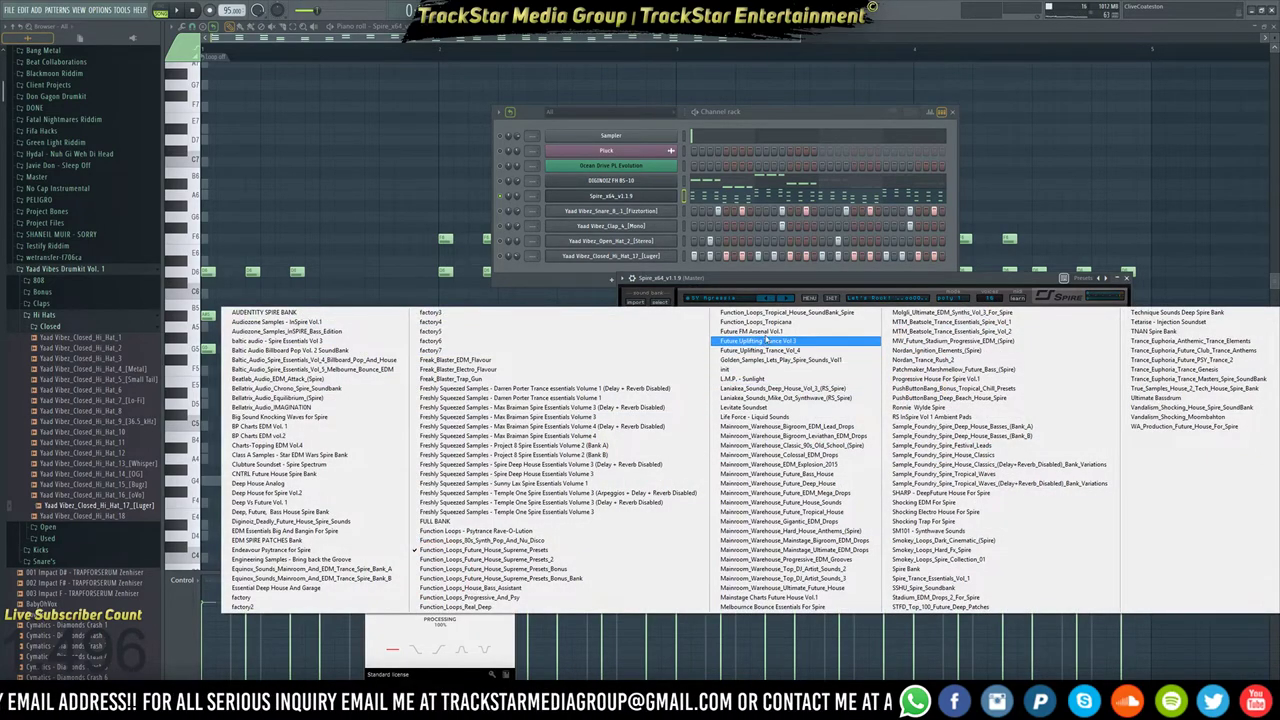
click(787, 314)
click(732, 302)
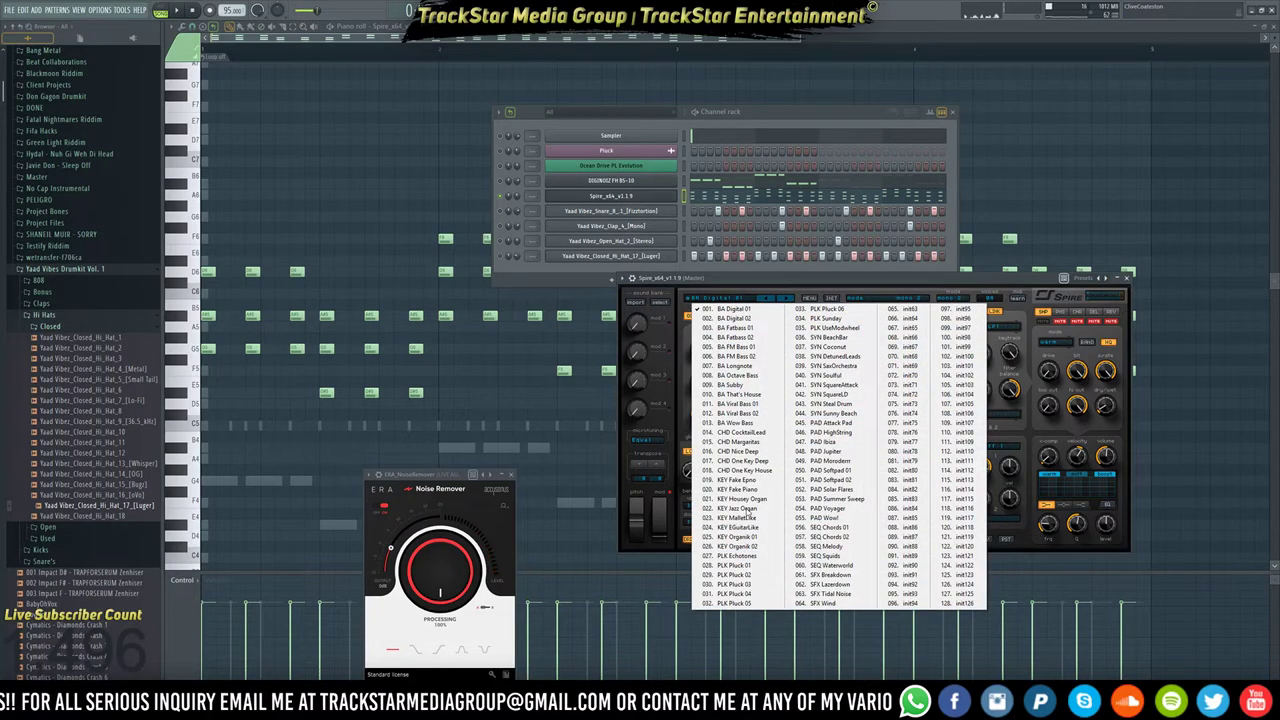
click(755, 484)
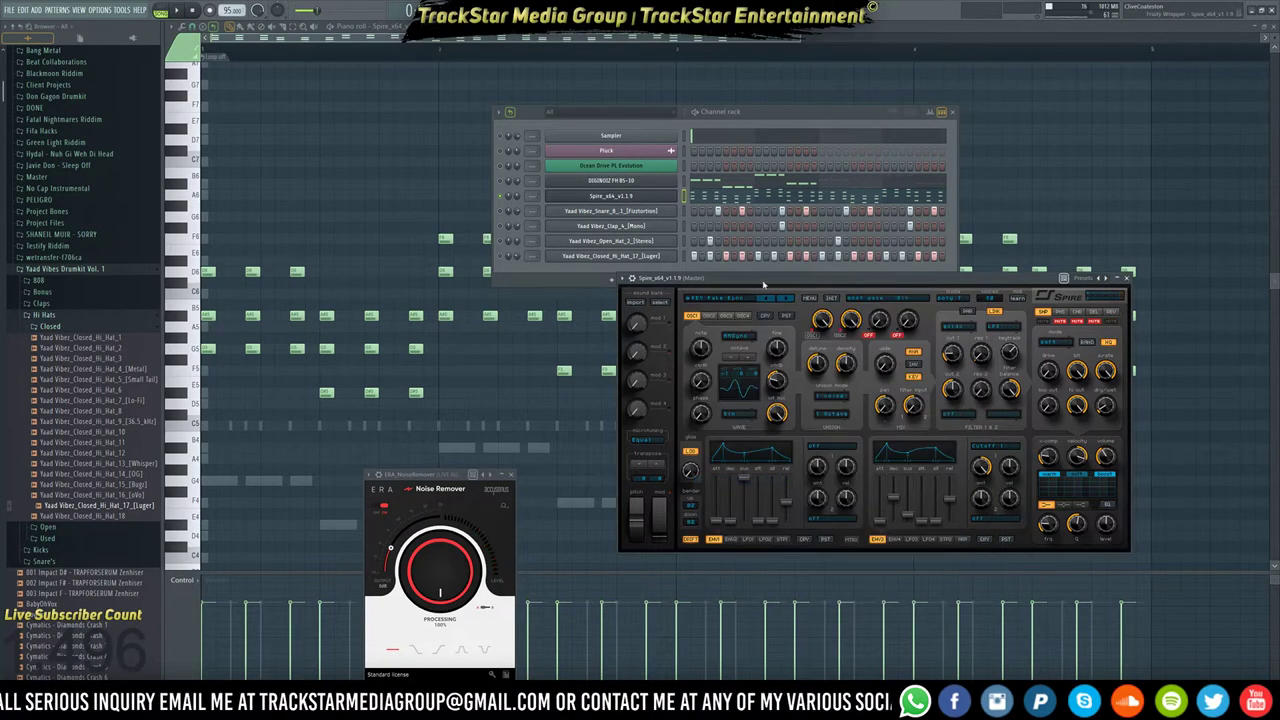
key(space)
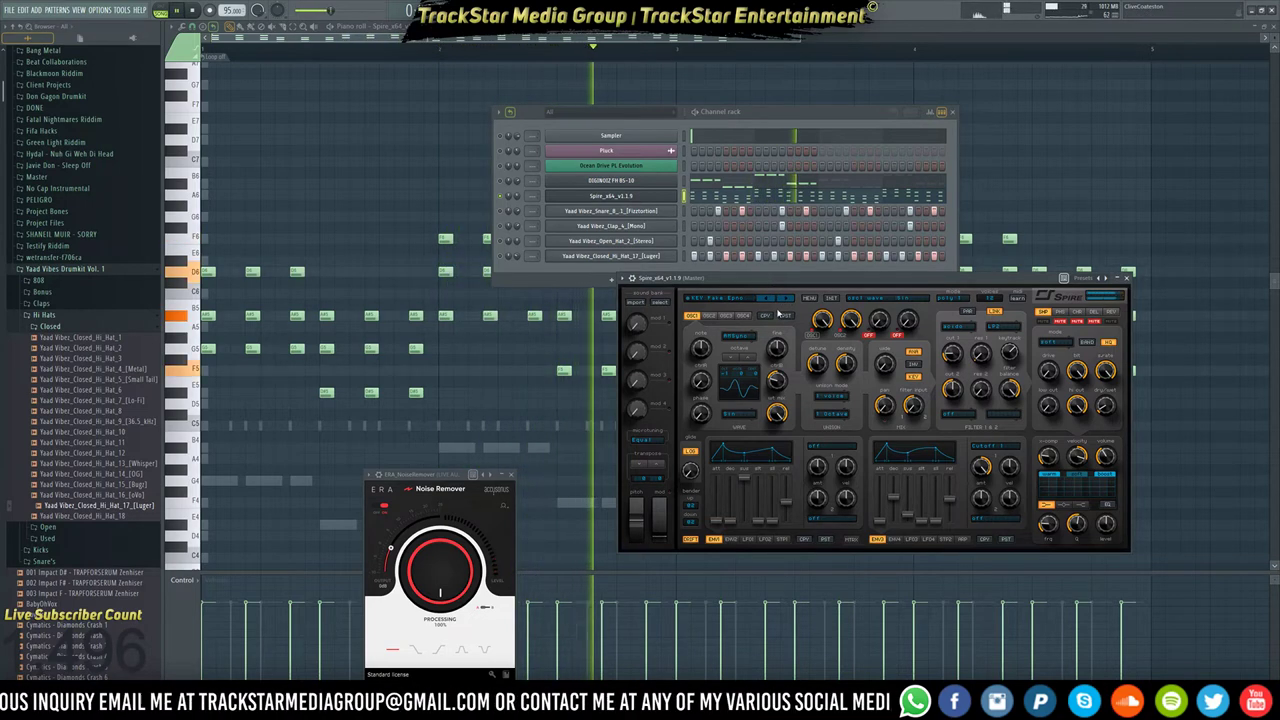
click(789, 299)
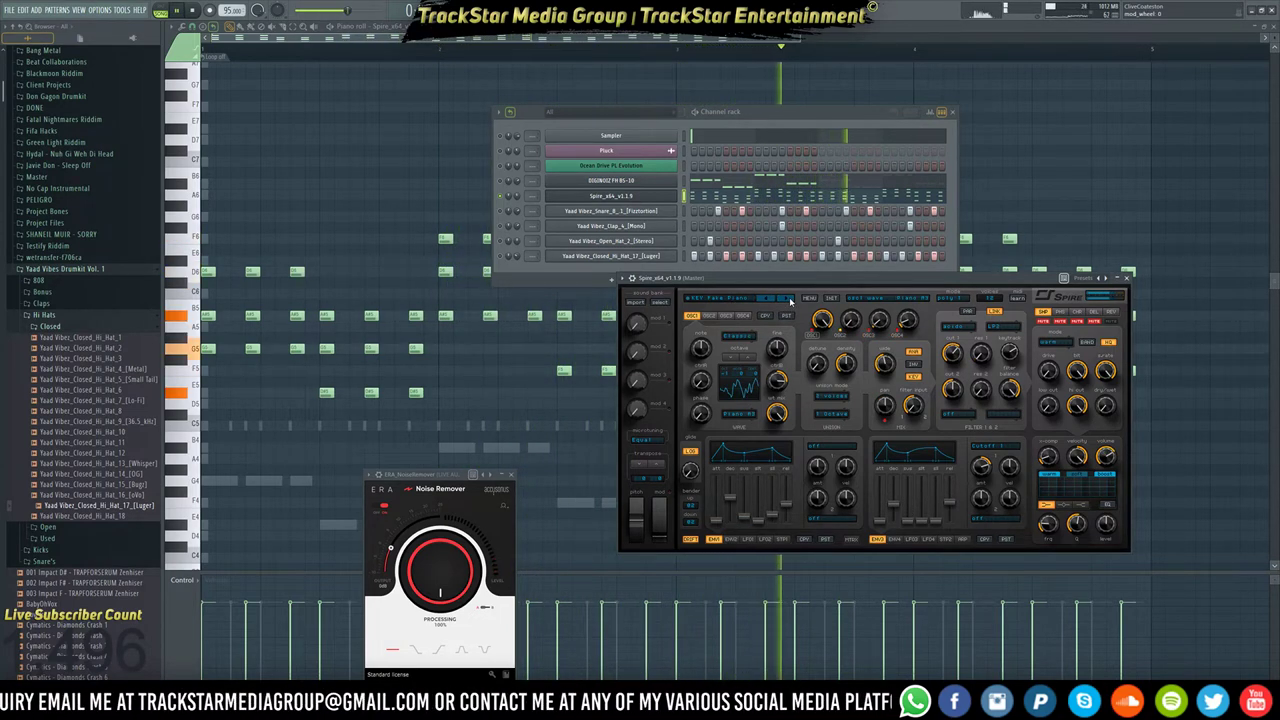
Unmute the Pluck channel and rename the cloned Spire channel as KEY Fake Piano.
click(501, 151)
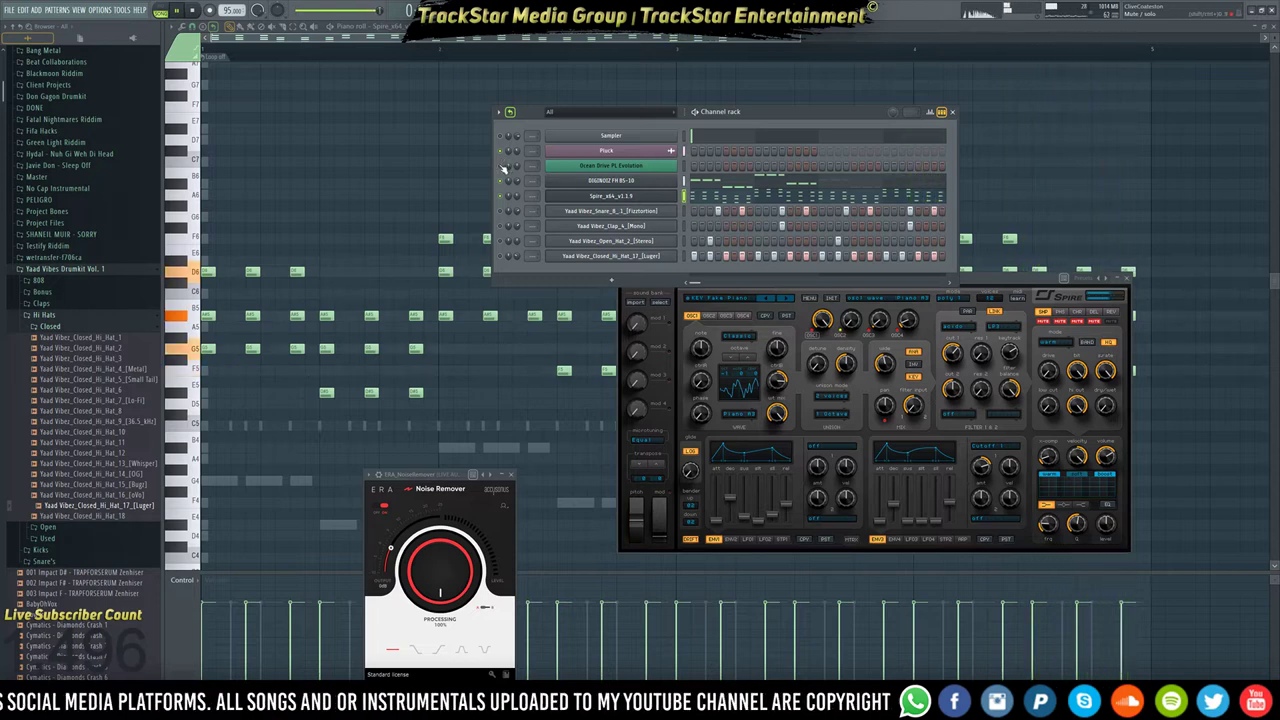
right_click(678, 195)
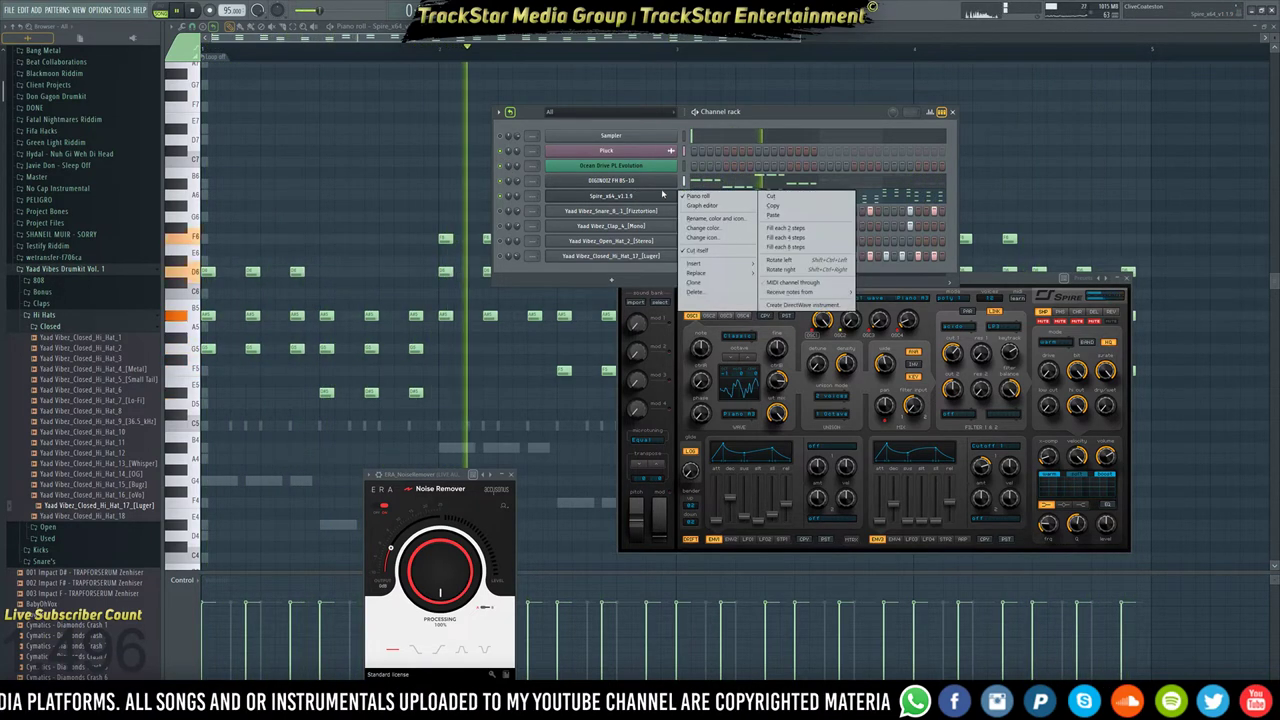
click(711, 217)
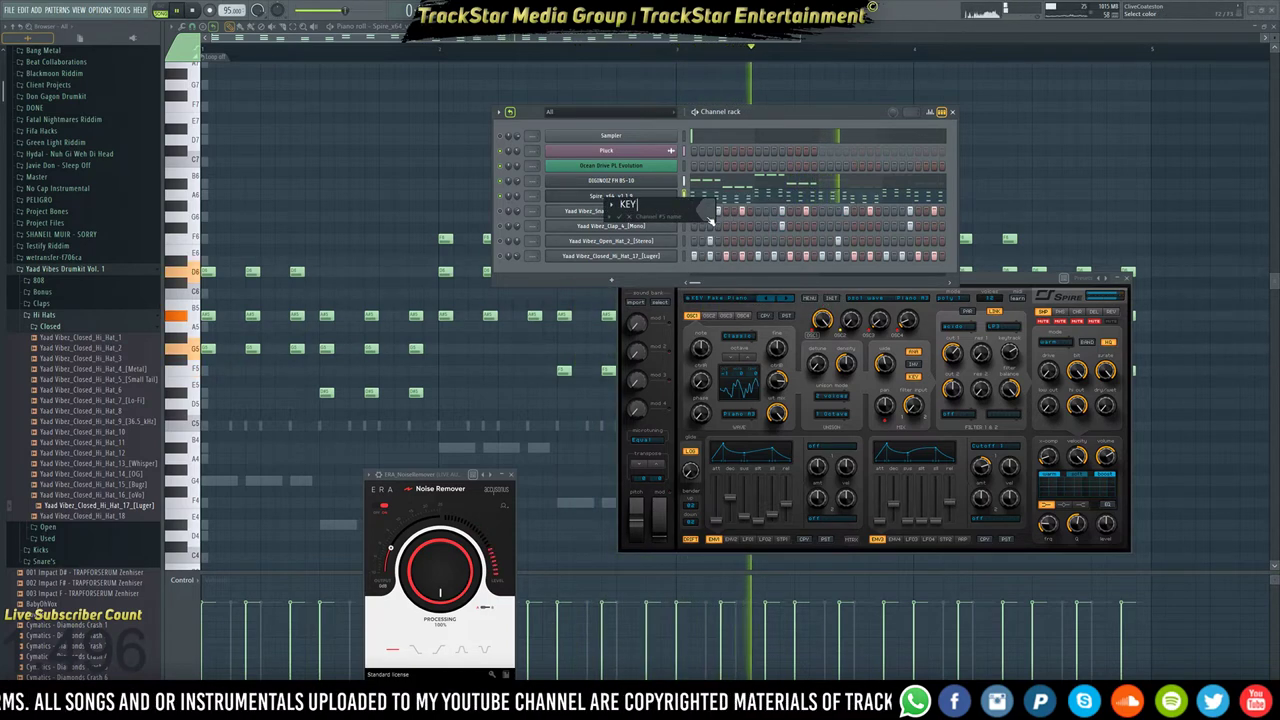
text(KEY Fake )
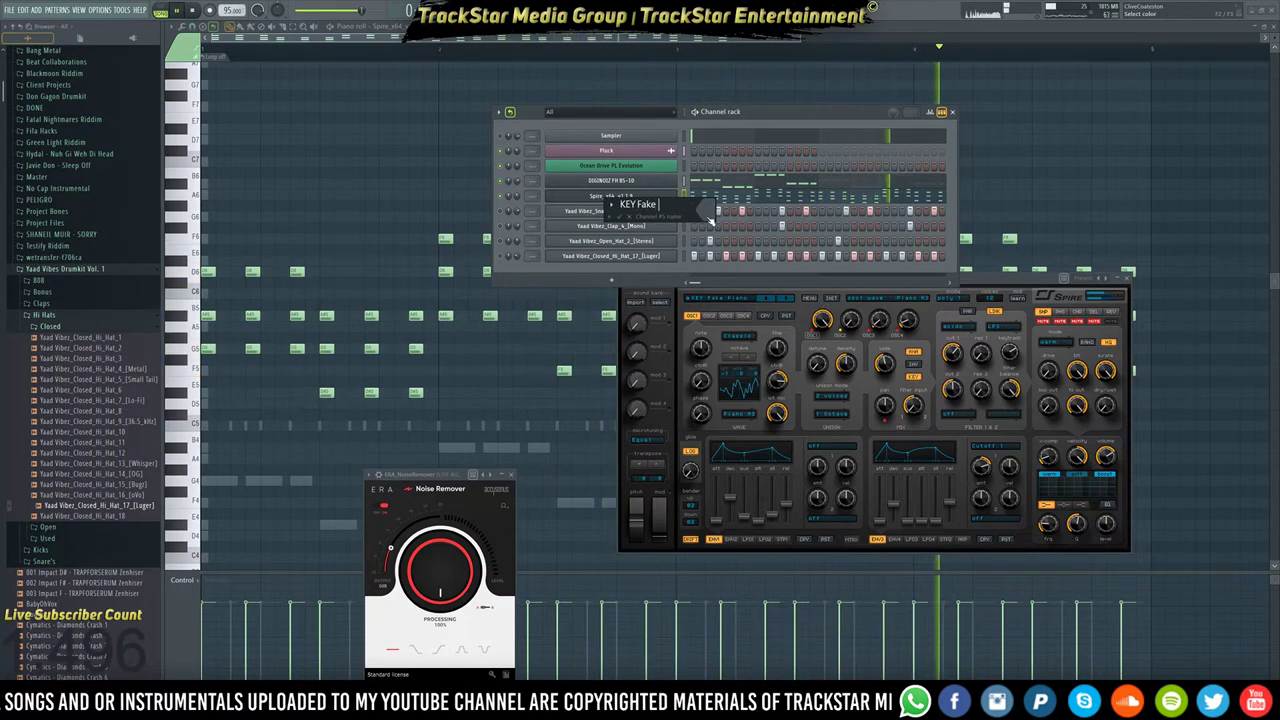
text(Piano)
key(Return)
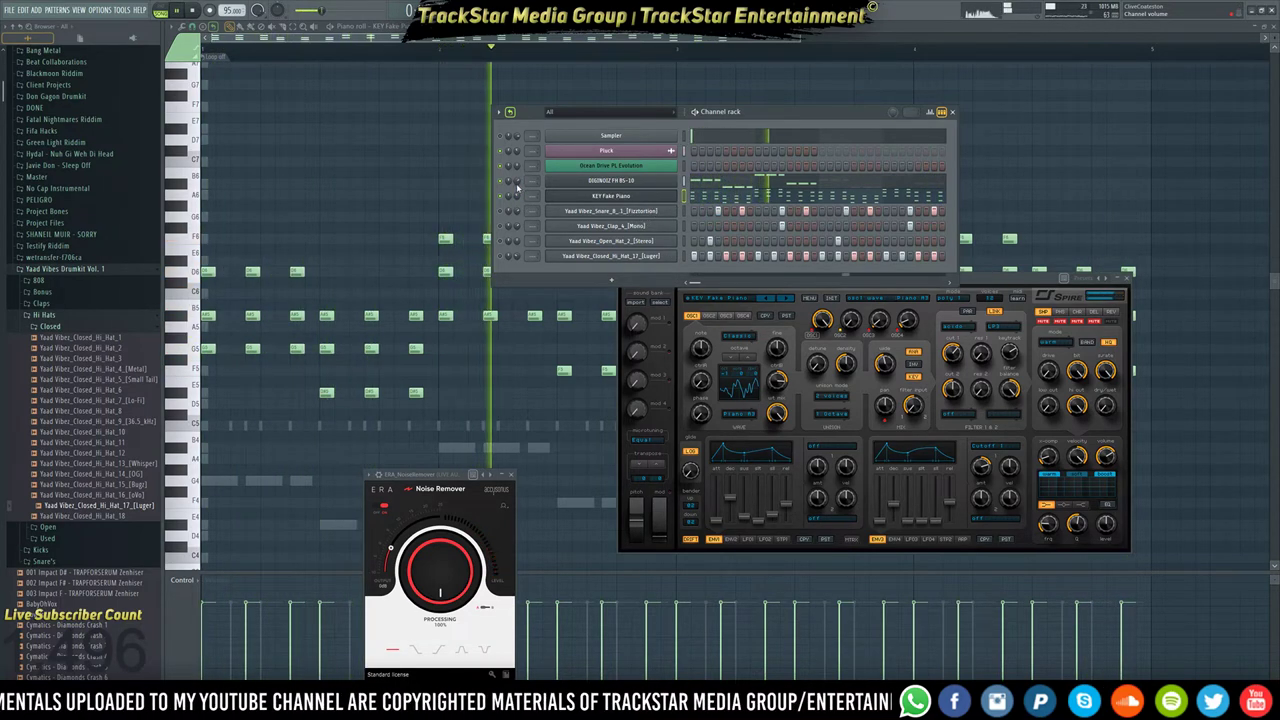
Transpose the bass channel's notes down one octave in its piano roll and return to the channel rack.
click(709, 184)
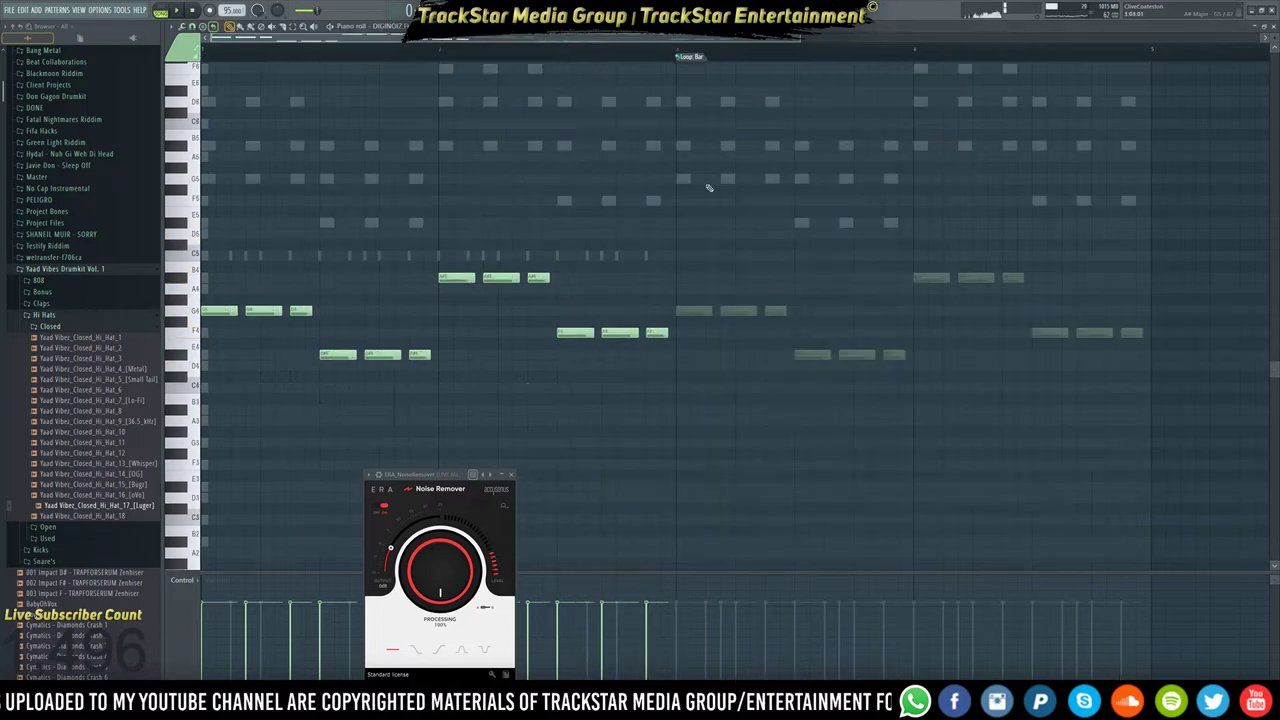
key(ctrl+Down)
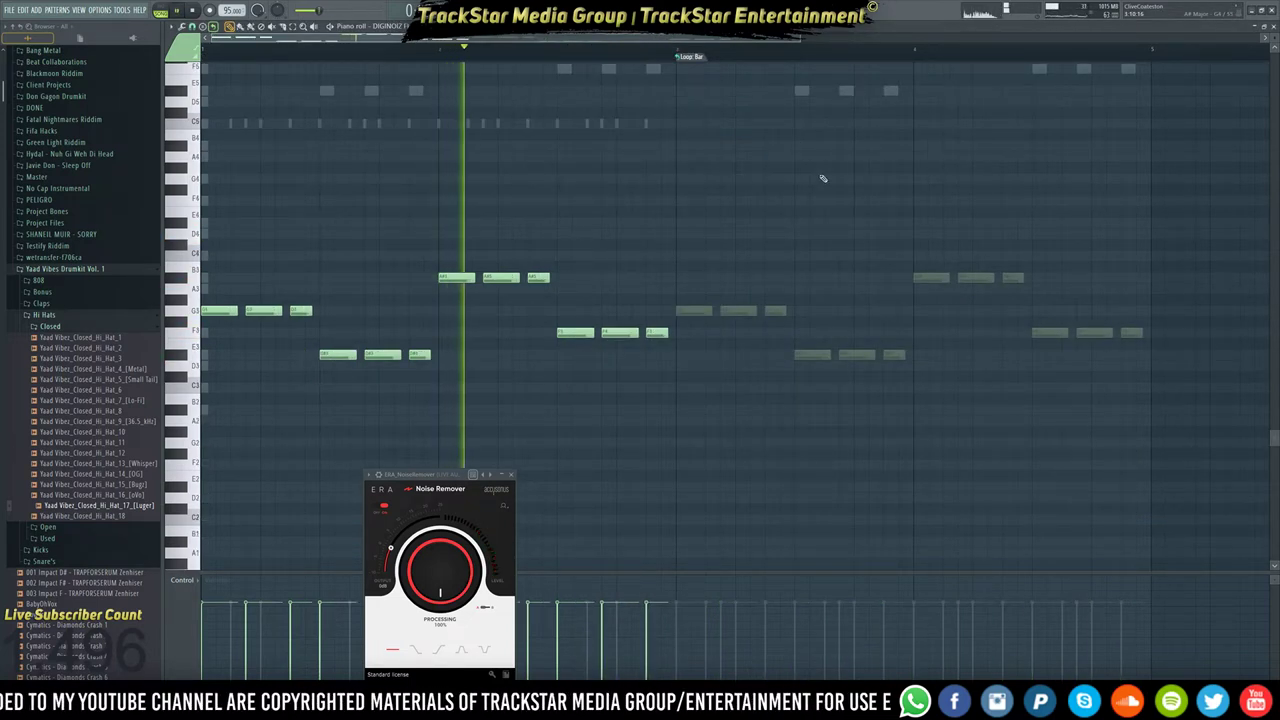
key(F6)
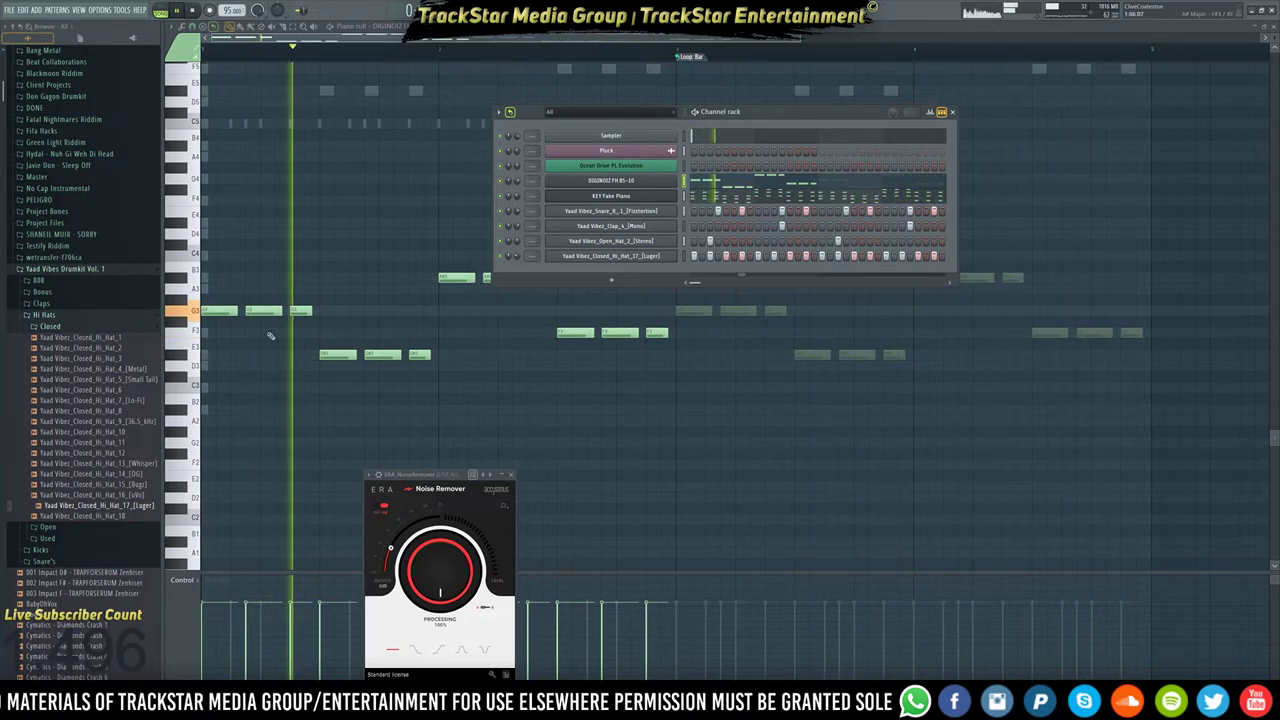
Open Yaad Vibez_Snare_16 from the drum kit in a new channel with hits on steps 1 and 4, and audition the pattern.
click(44, 316)
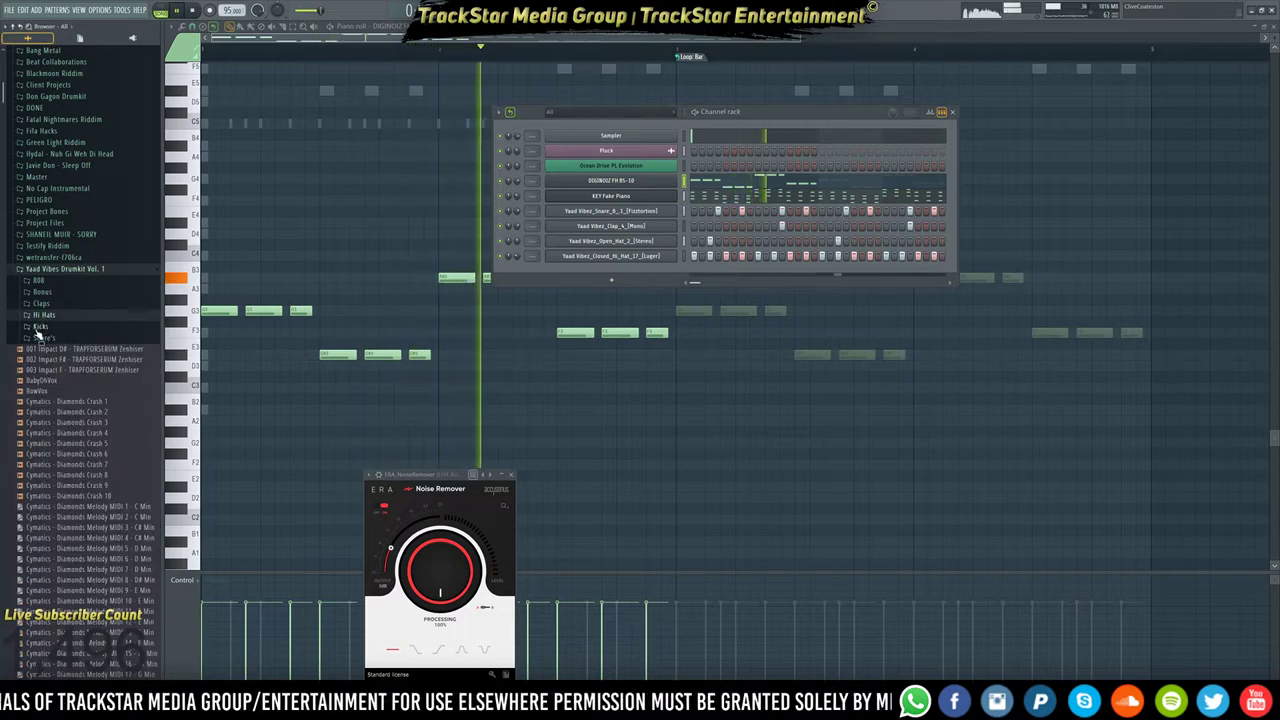
click(44, 337)
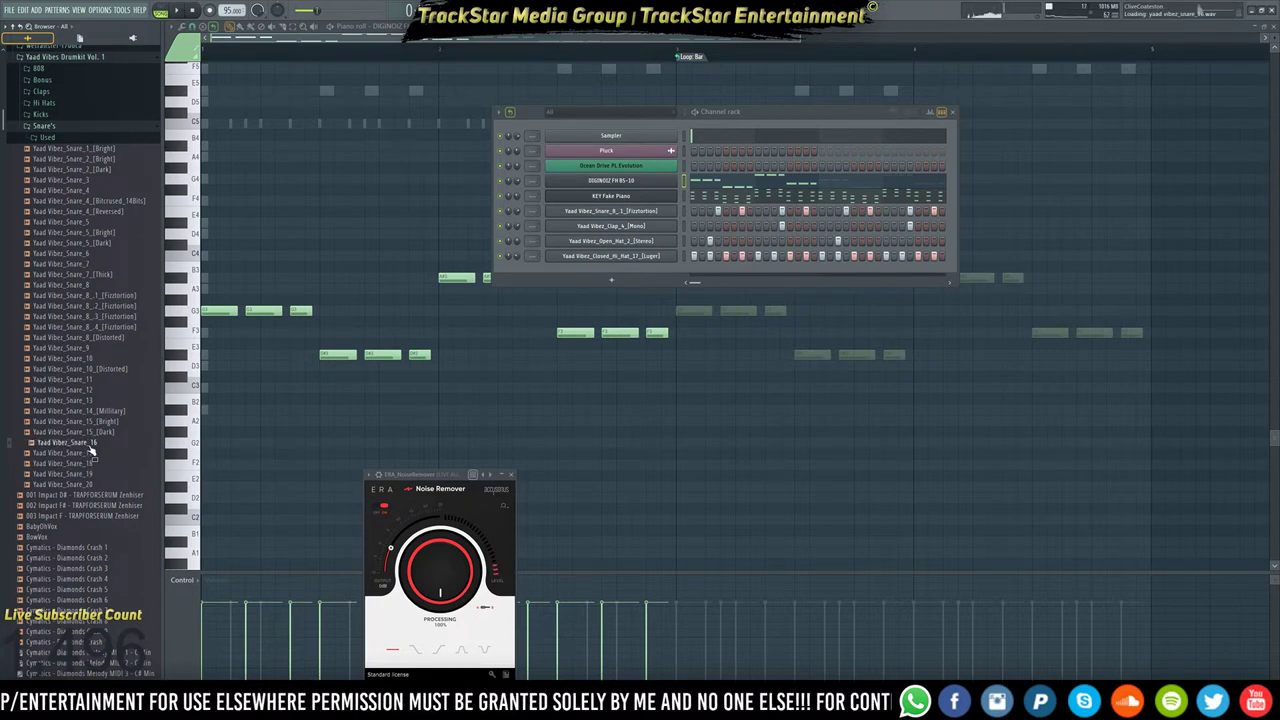
key(space)
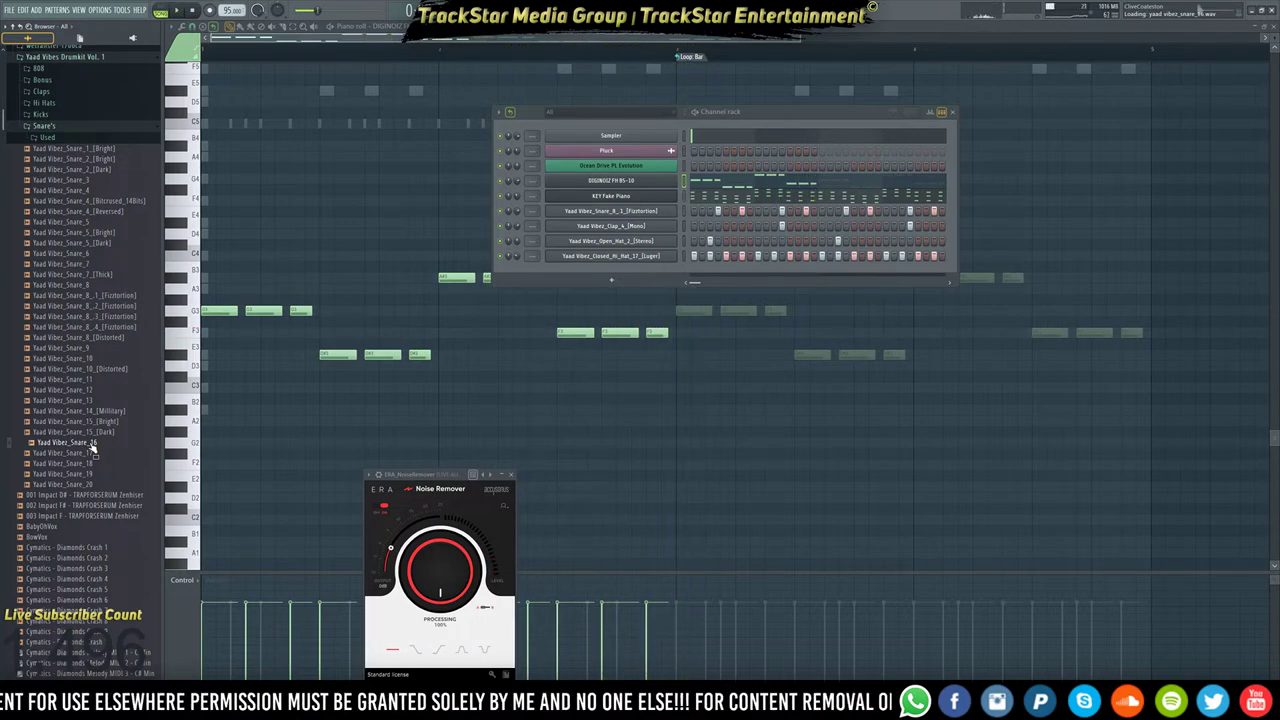
right_click(93, 446)
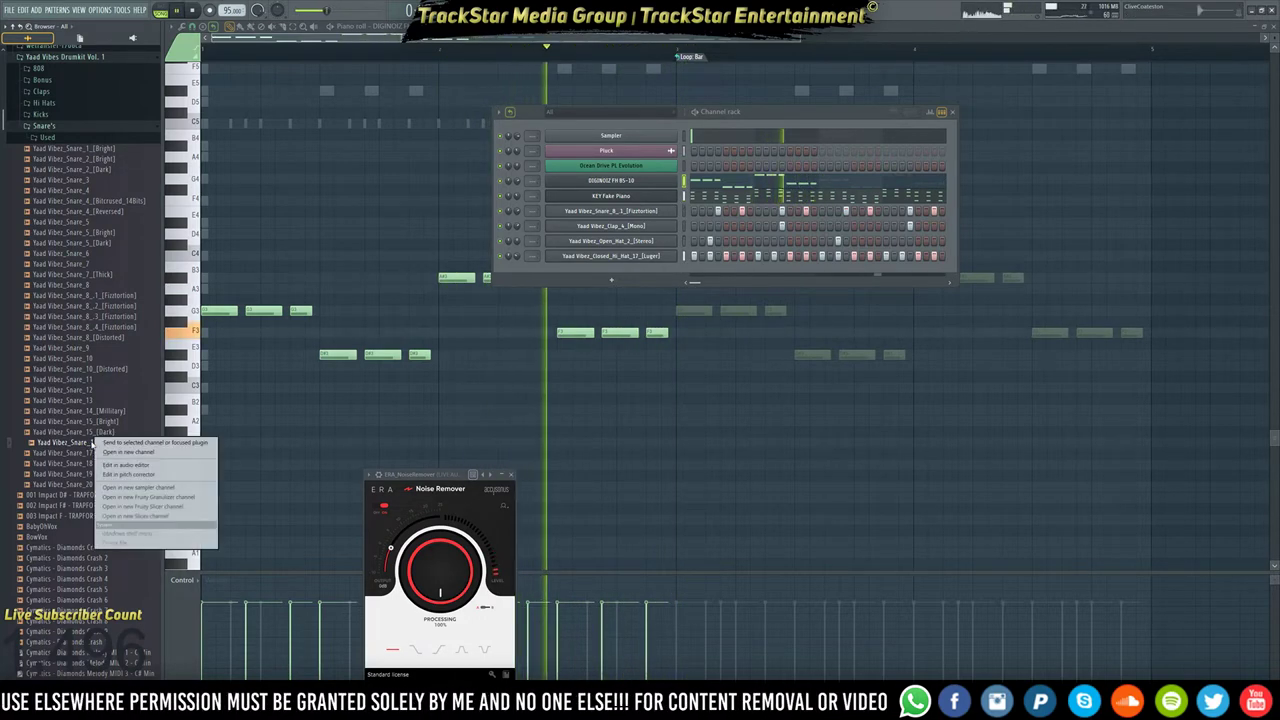
click(120, 452)
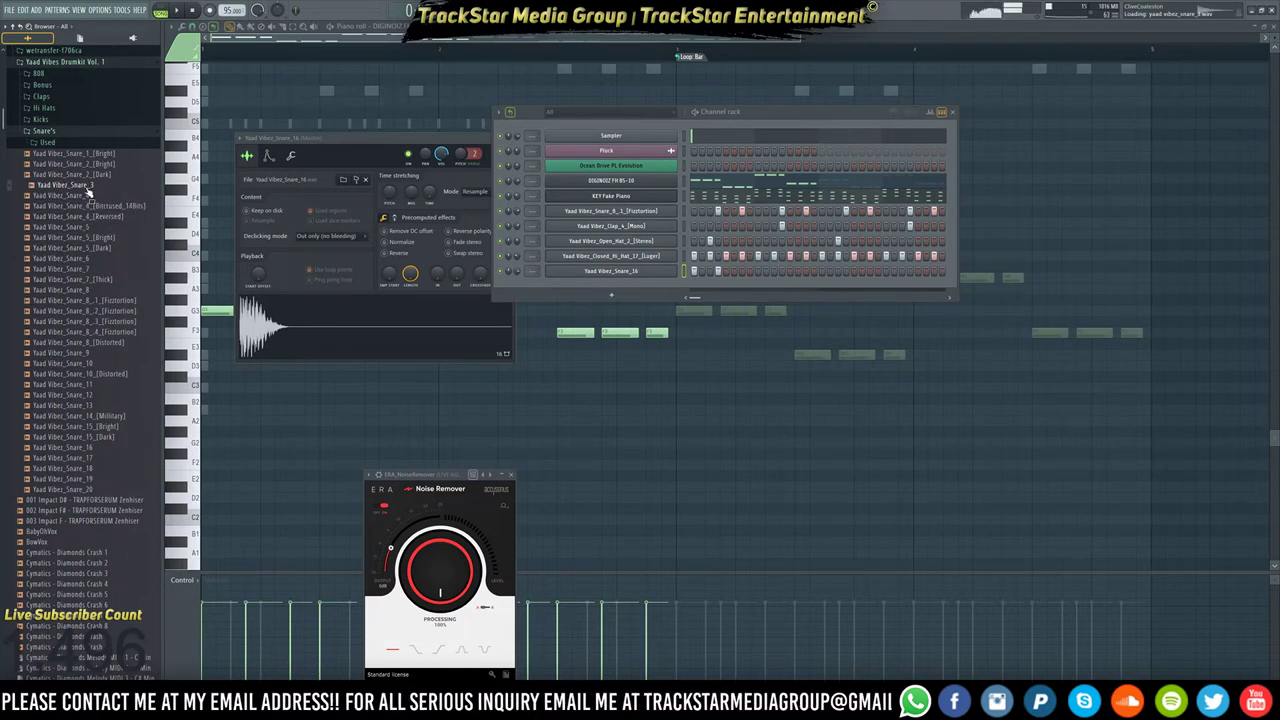
key(space)
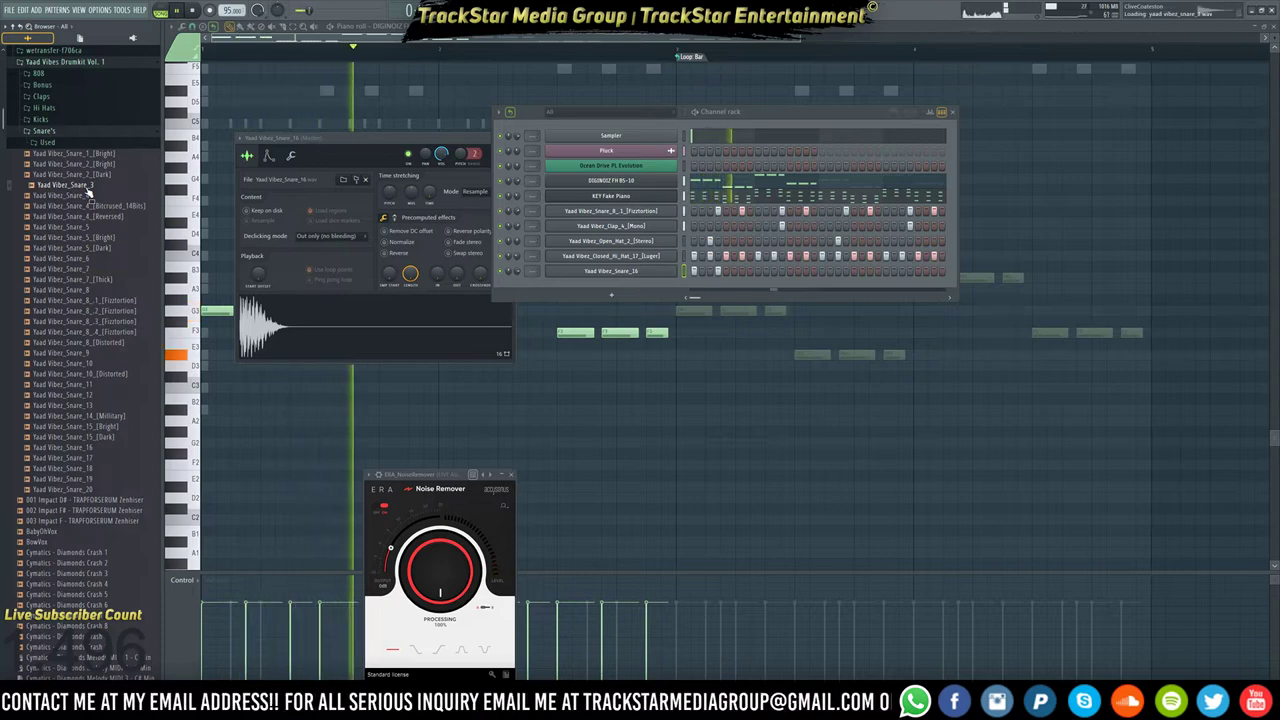
key(space)
Open Yaad Vibez_Clap_11 from the Claps folder in a new channel and audition it with hits on steps 5 and 31.
click(48, 94)
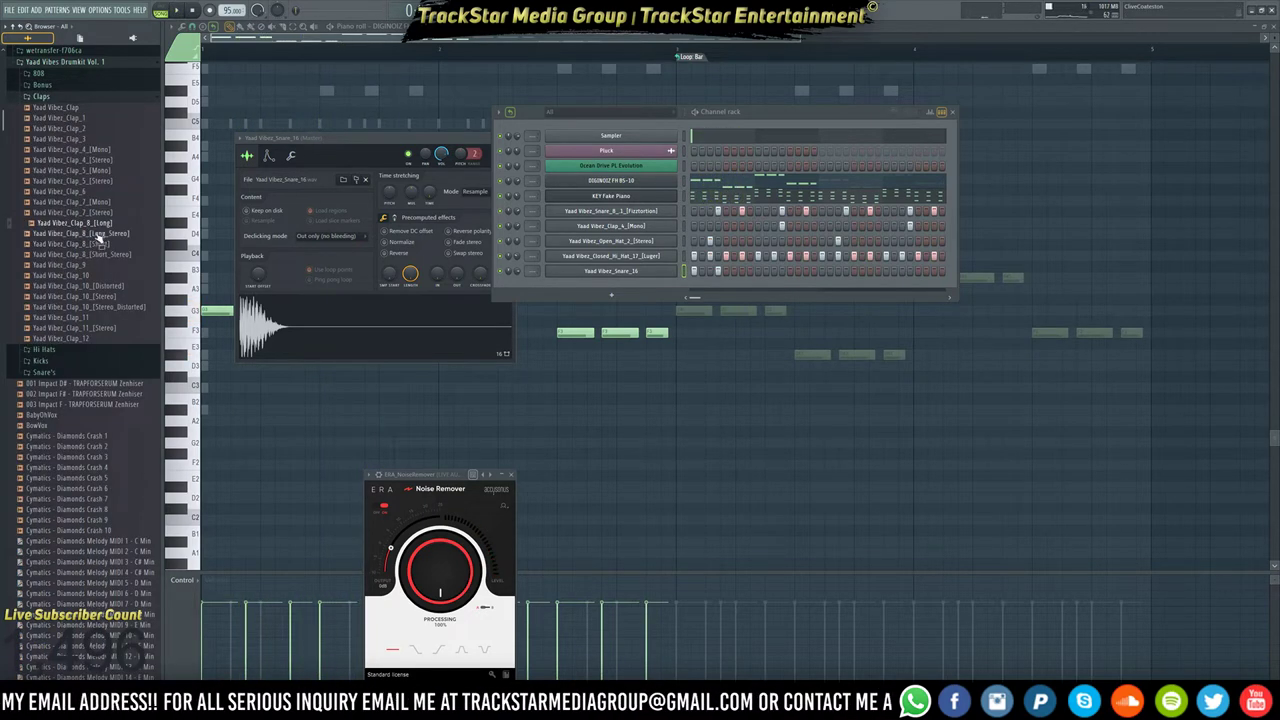
right_click(85, 320)
click(129, 328)
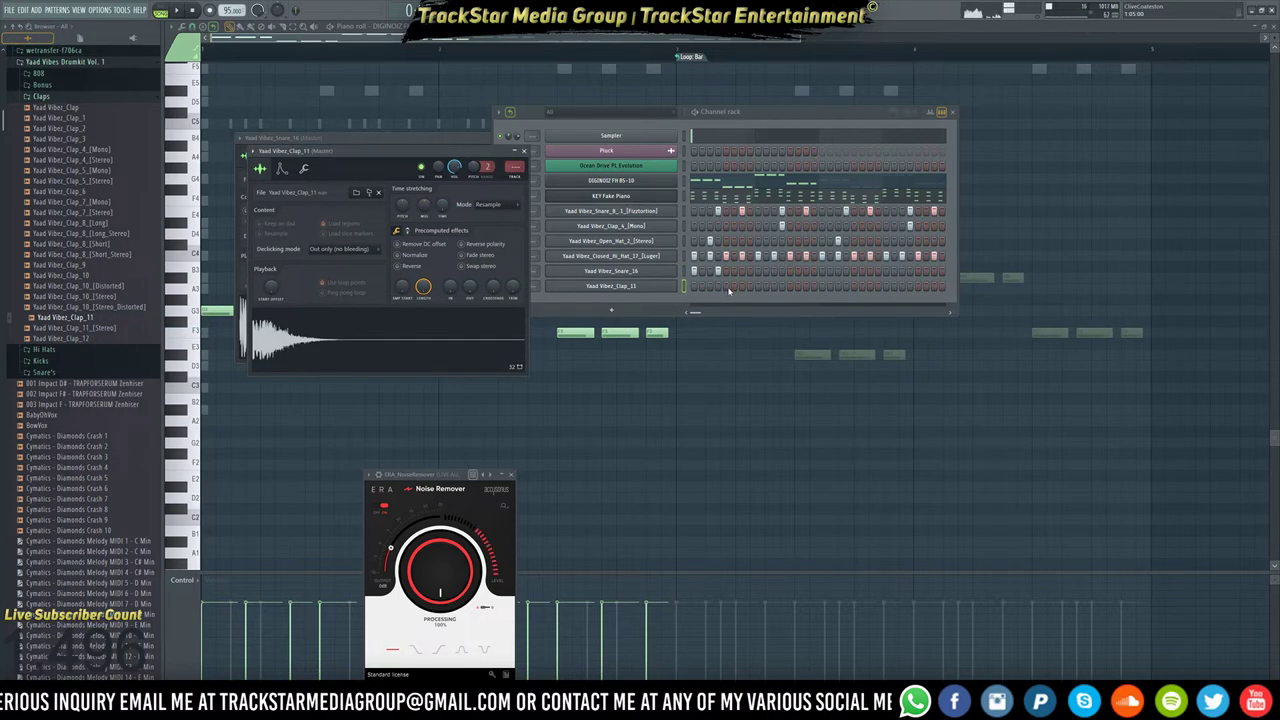
click(729, 289)
key(space)
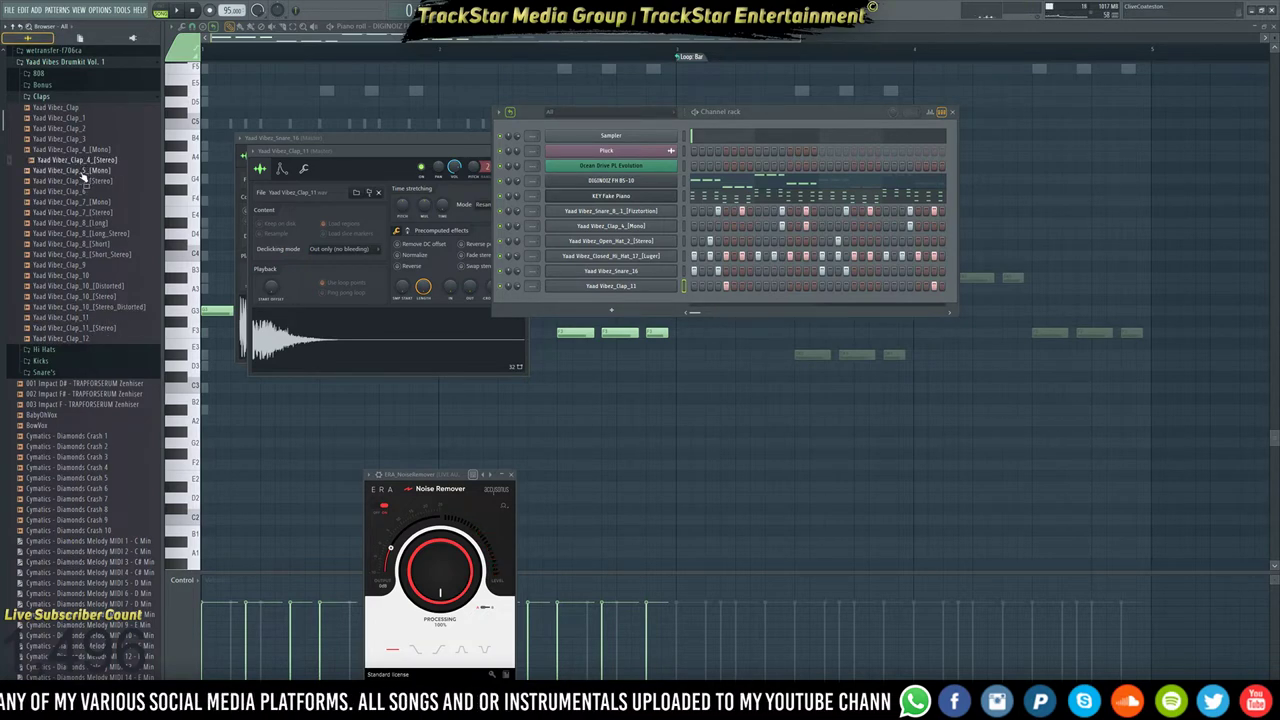
Open Yaad Vibez_Clap_8_[Long_Stereo] in a new channel, add a hit on step 30 and show its sampler settings.
right_click(87, 236)
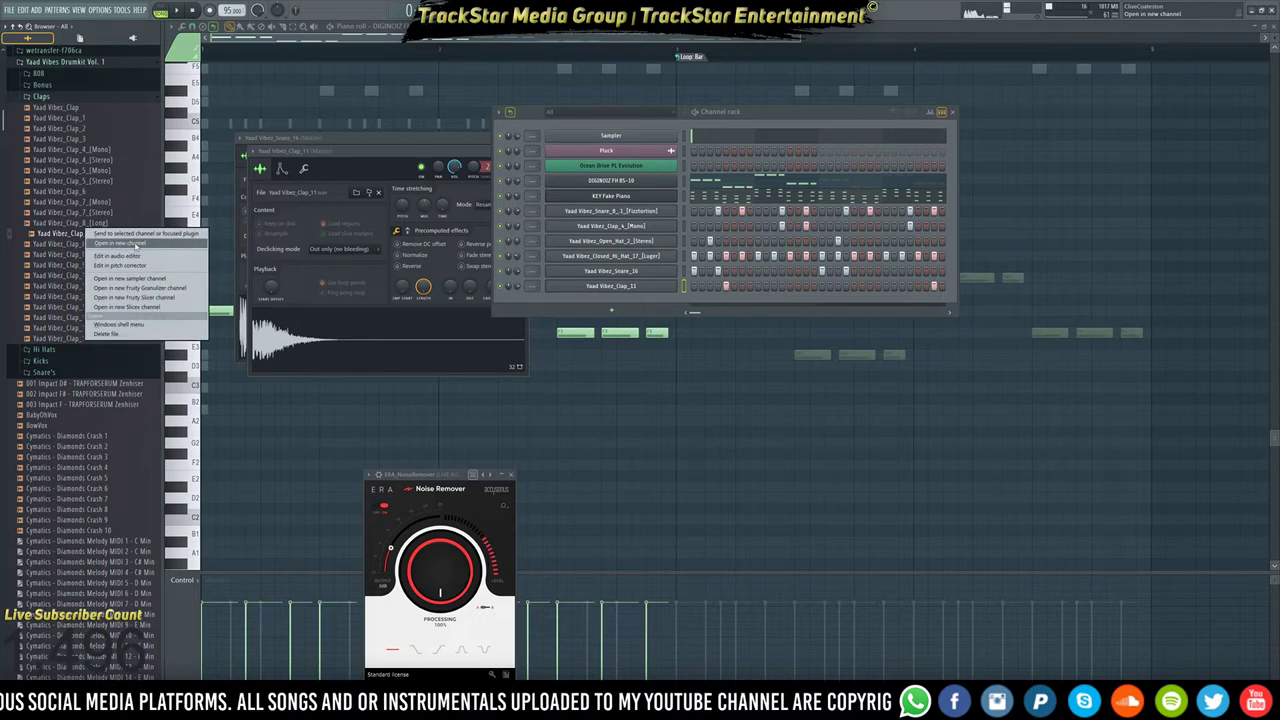
click(135, 244)
click(927, 303)
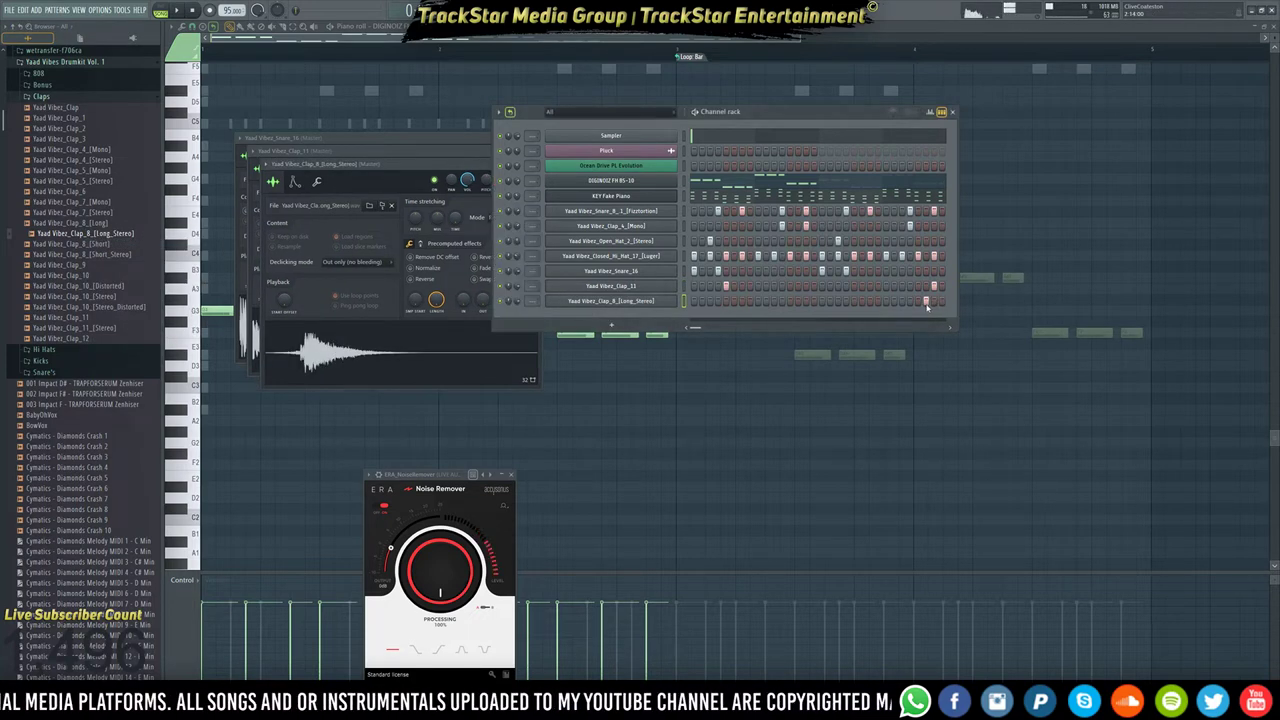
click(635, 301)
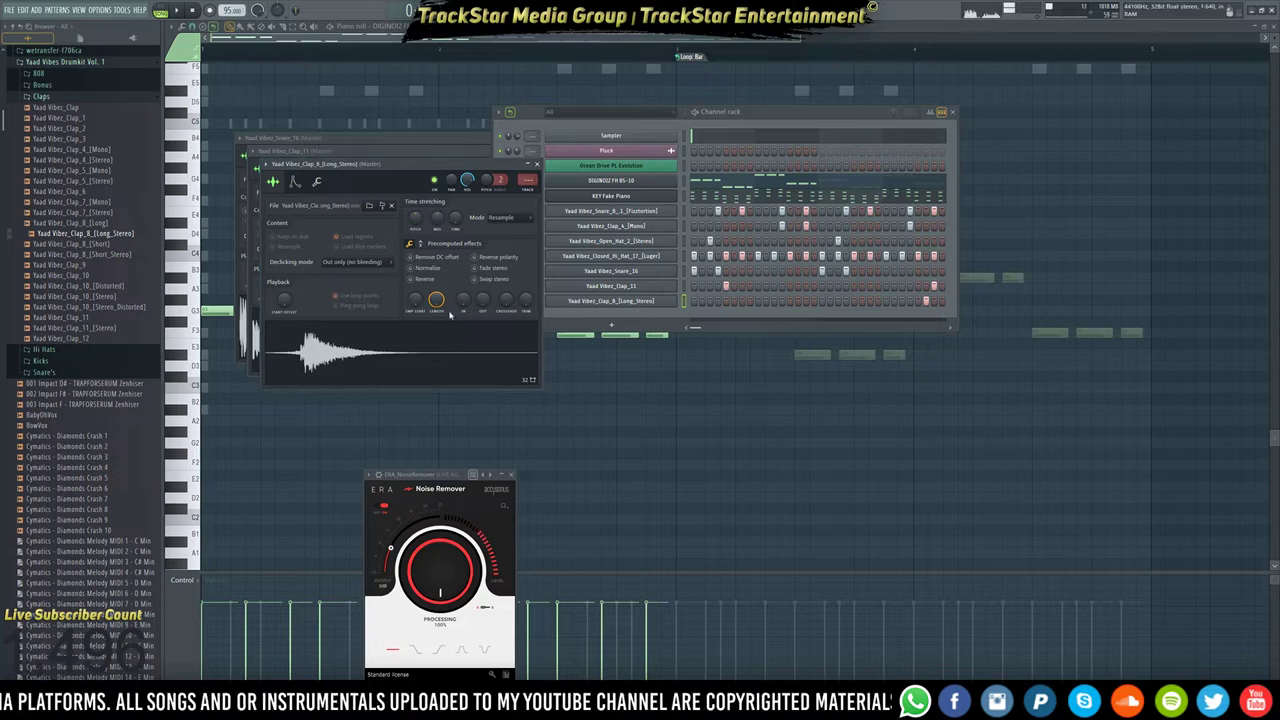
Audition the pattern with the Yaad Vibez_Clap_8_[Long_Stereo] sampler window moved below the channel rack, and lower that channel's volume.
drag(406, 167, 780, 305)
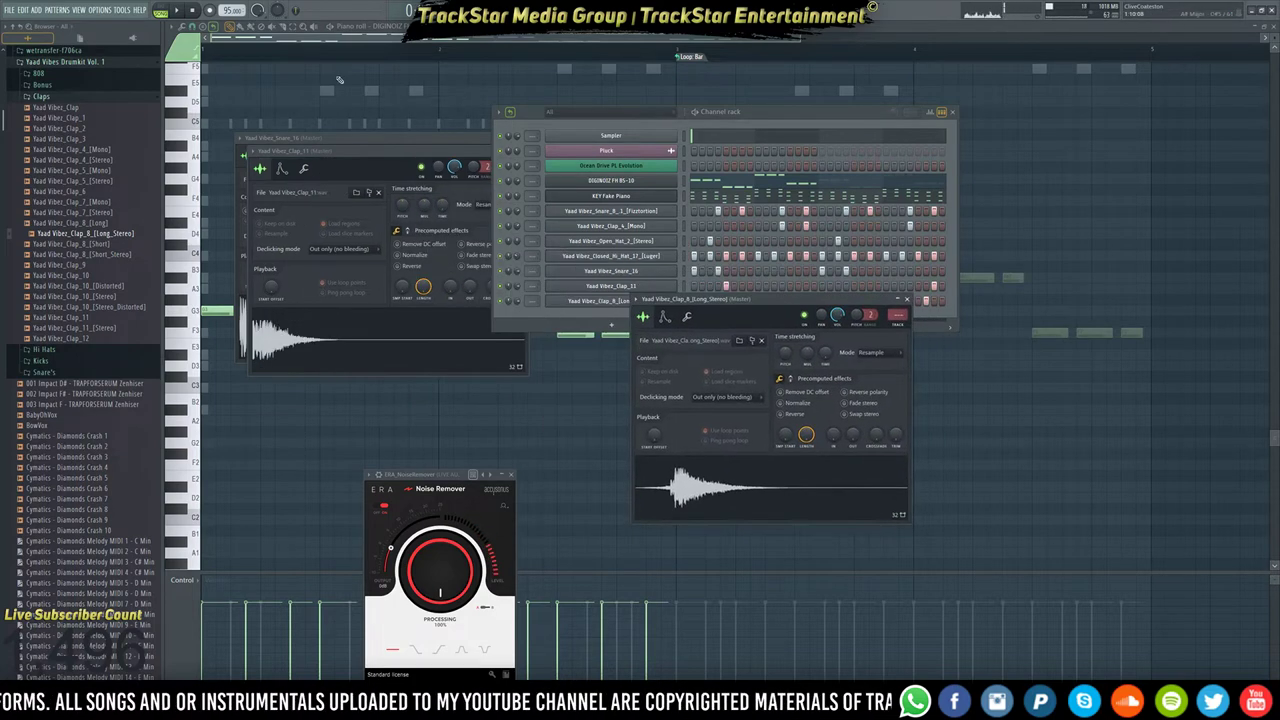
key(space)
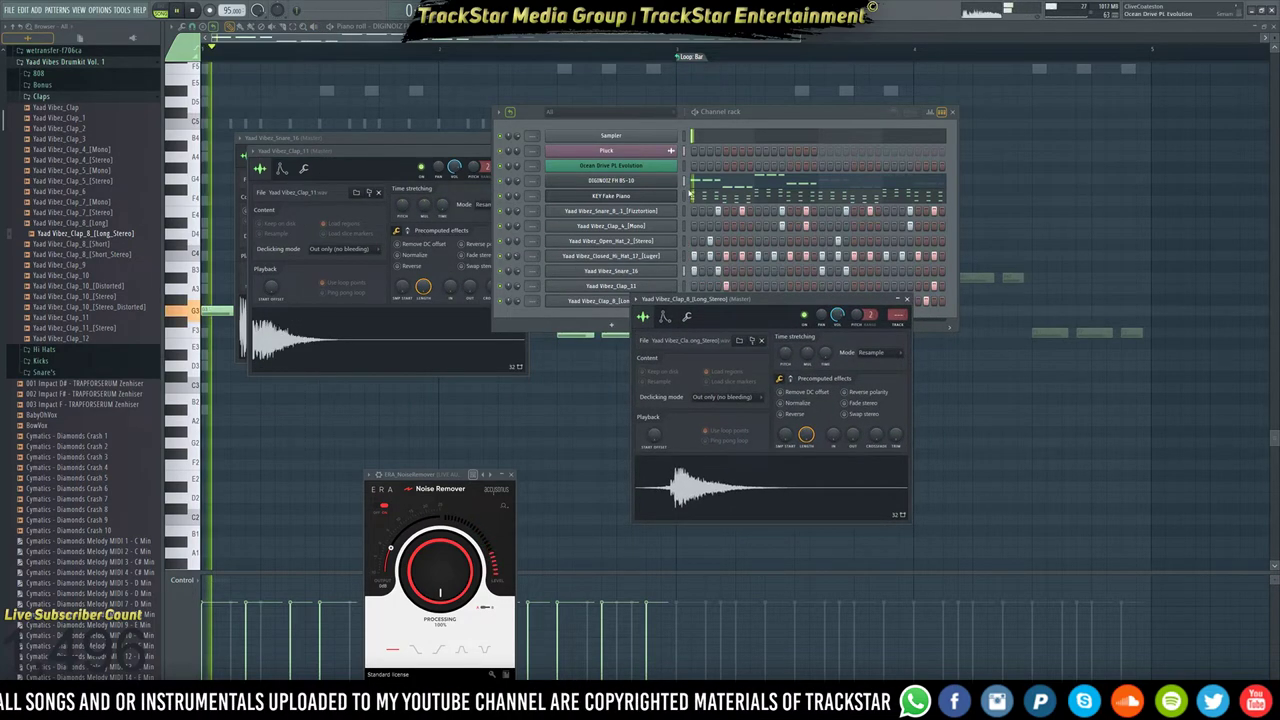
drag(838, 303, 563, 323)
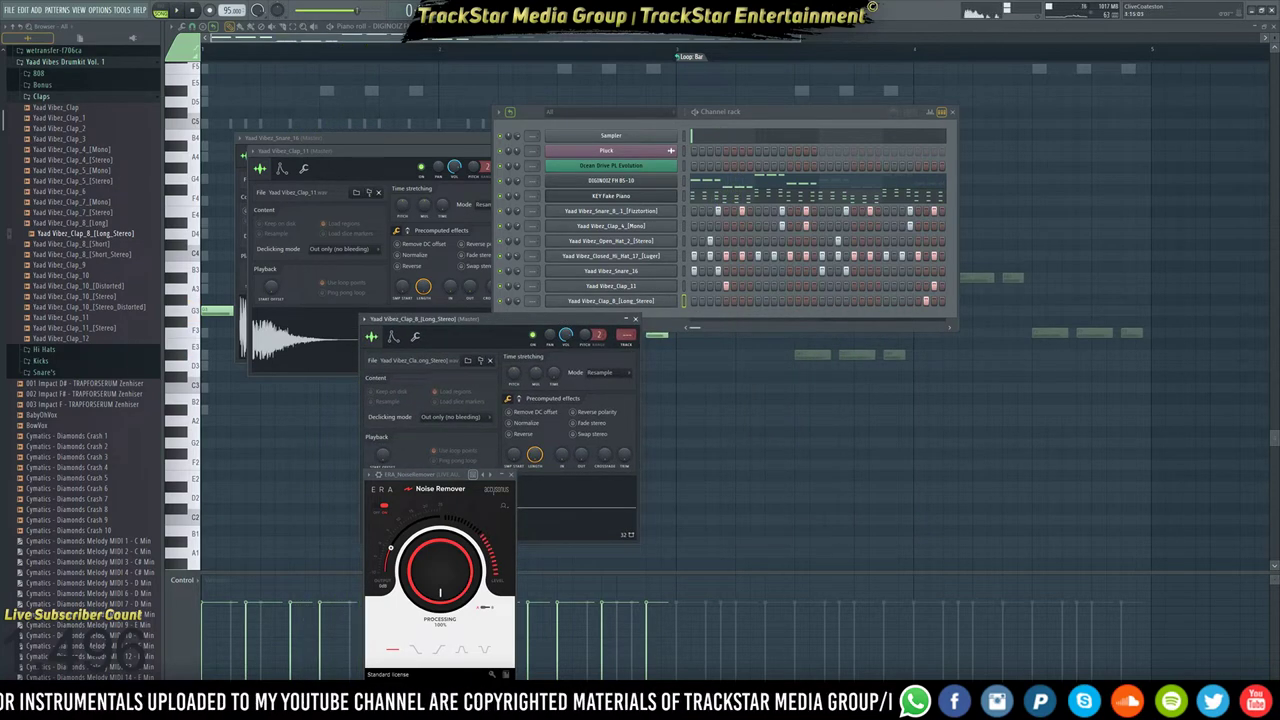
key(space)
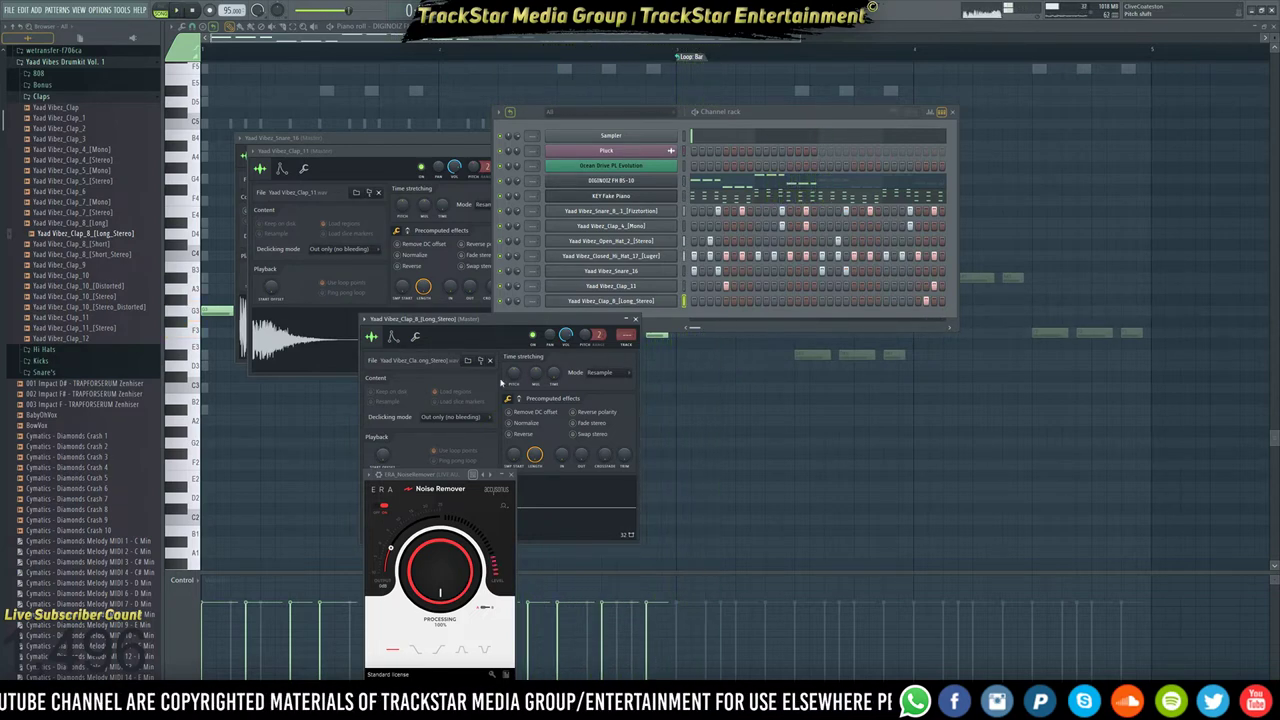
drag(440, 323, 638, 331)
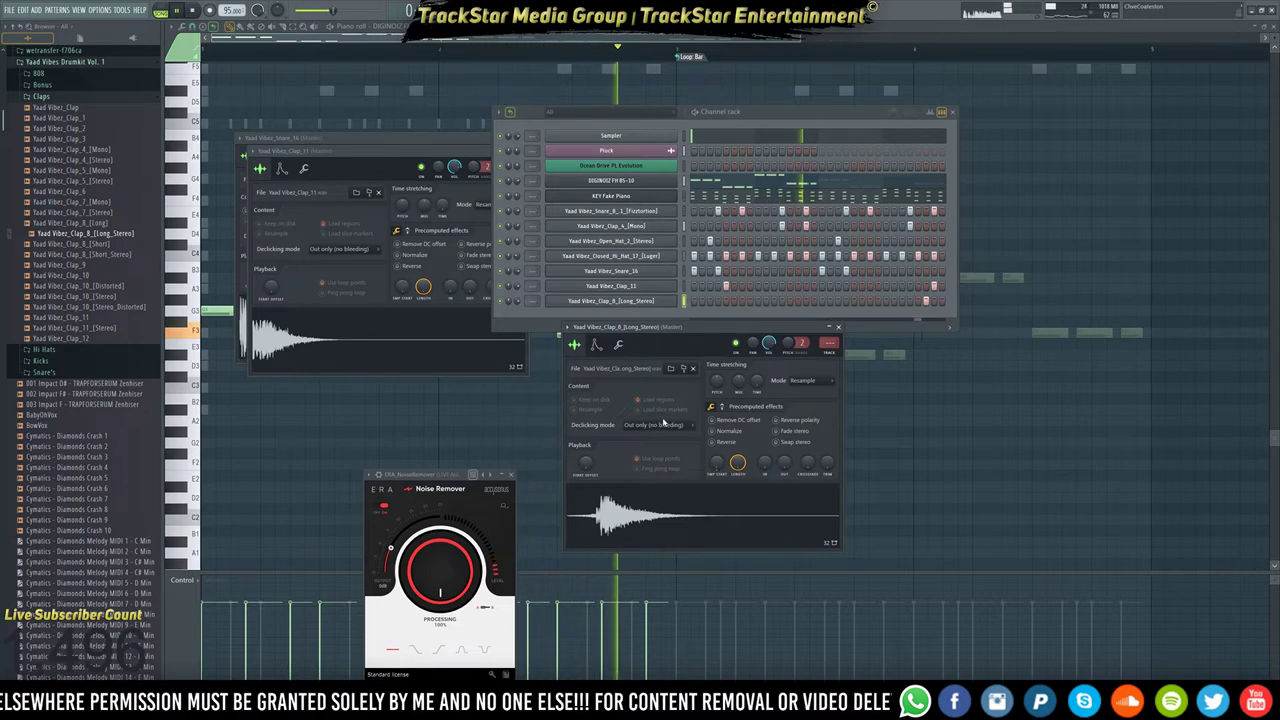
drag(517, 301, 517, 312)
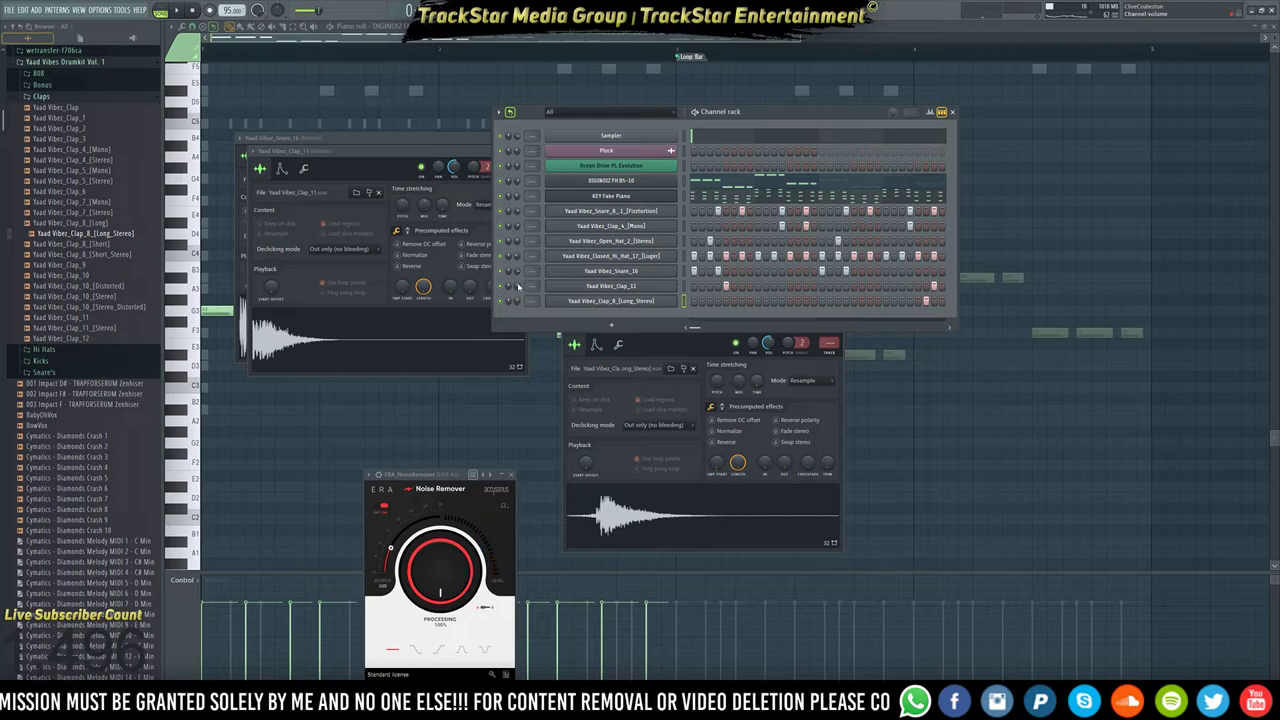
Switch from the Claps folder to the Kicks folder in the drum kit and preview kick samples such as Yaad Vibez_Kick_3.
click(45, 96)
click(40, 119)
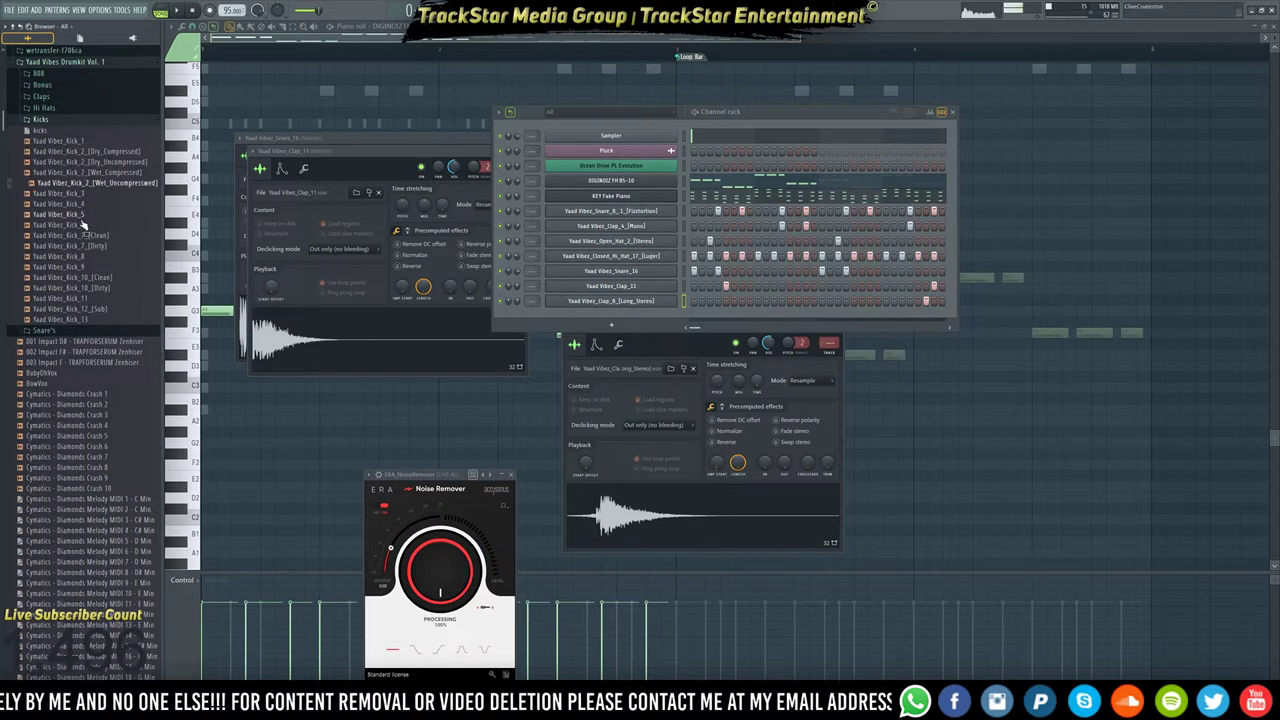
mouse_move(70, 204)
mouse_down()
mouse_move(85, 210)
mouse_move(90, 312)
mouse_move(86, 212)
mouse_up()
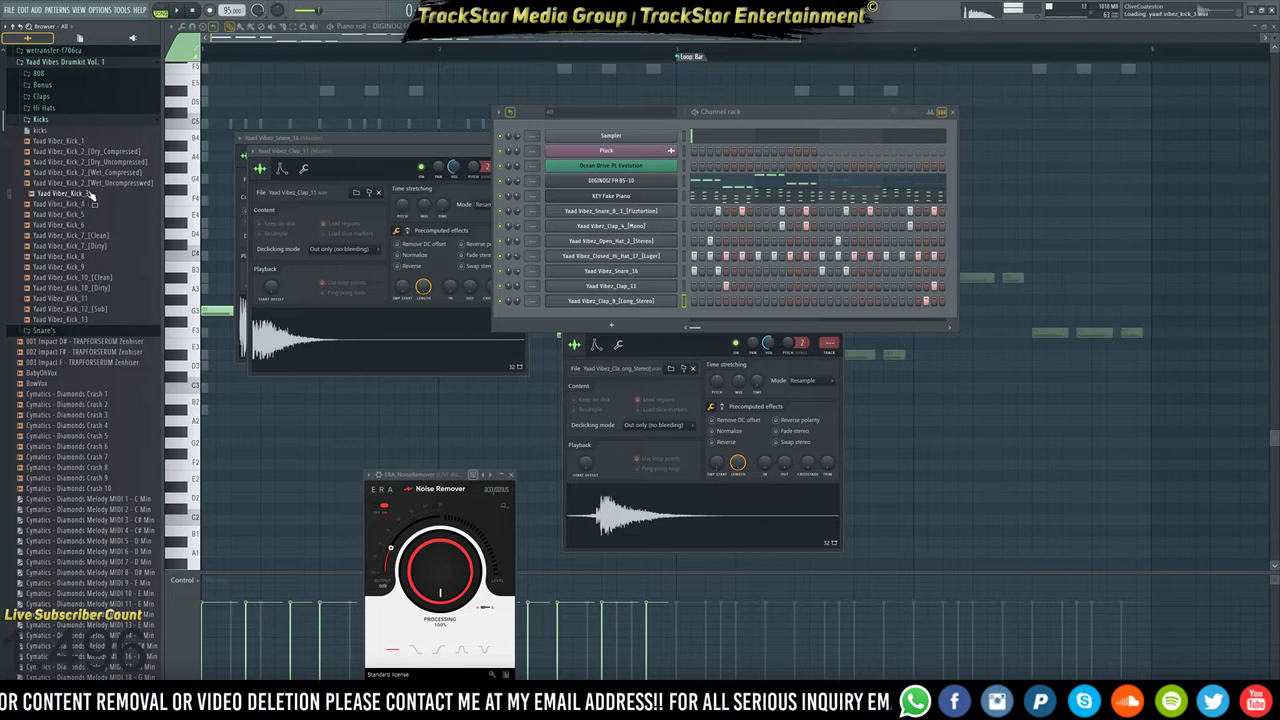
Audition the Yaad Vibez kick samples 3, 4 and 1, and open Yaad Vibez_Kick_1 in a new channel.
click(76, 195)
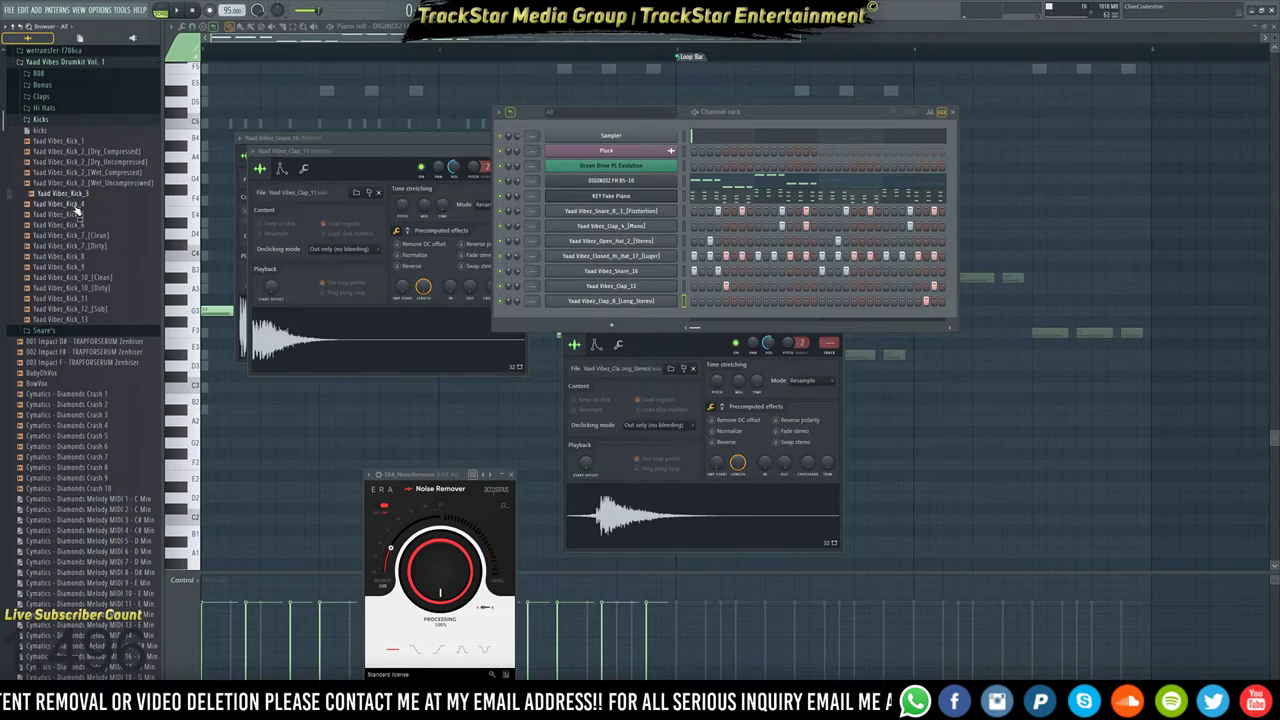
click(77, 207)
click(78, 143)
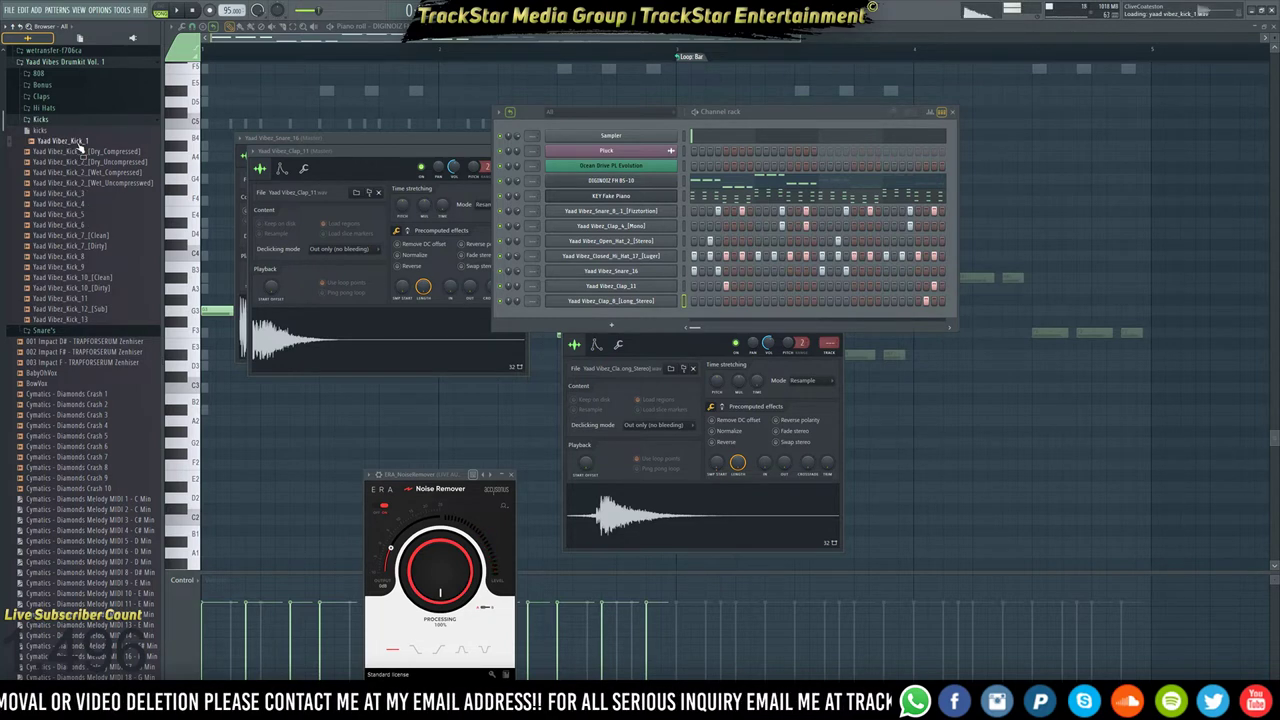
right_click(80, 142)
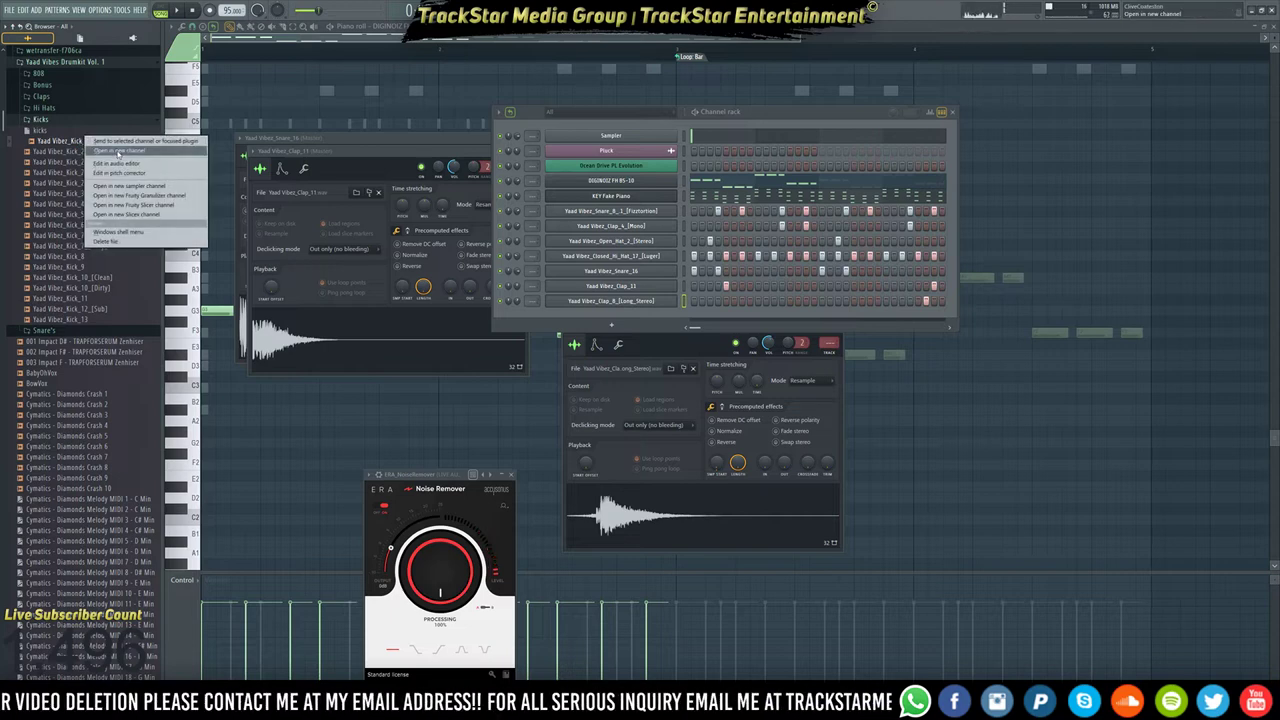
click(118, 152)
Program the Yaad Vibez_Kick_1 pattern with hits on steps 1, 4, 11, 15, 17, 20, 25, 28, 30, 31 and 32, checking it in playback.
click(694, 318)
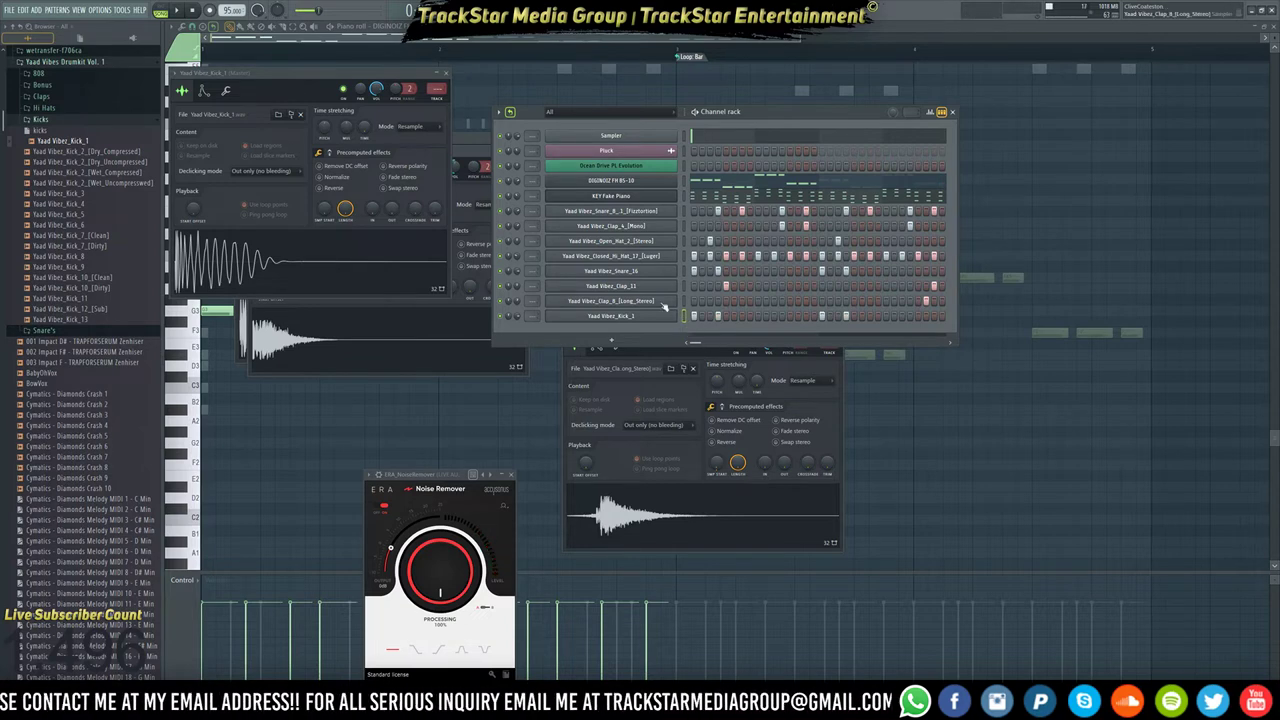
key(space)
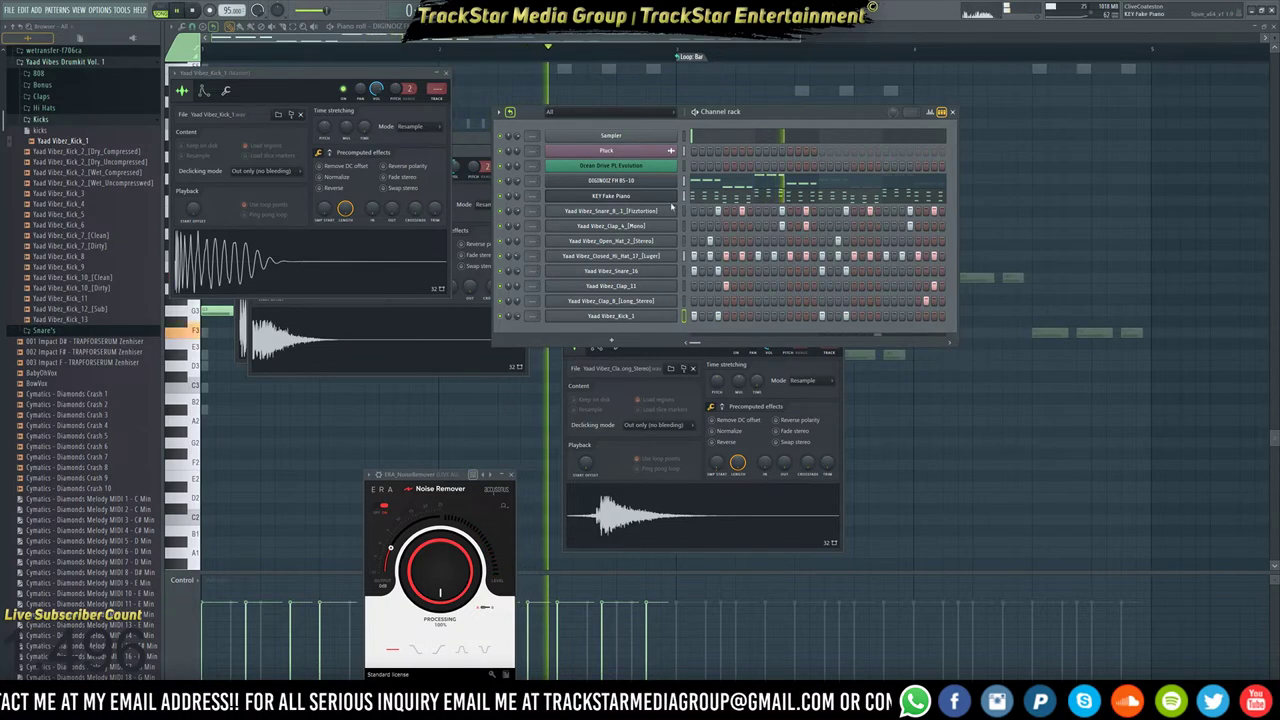
key(space)
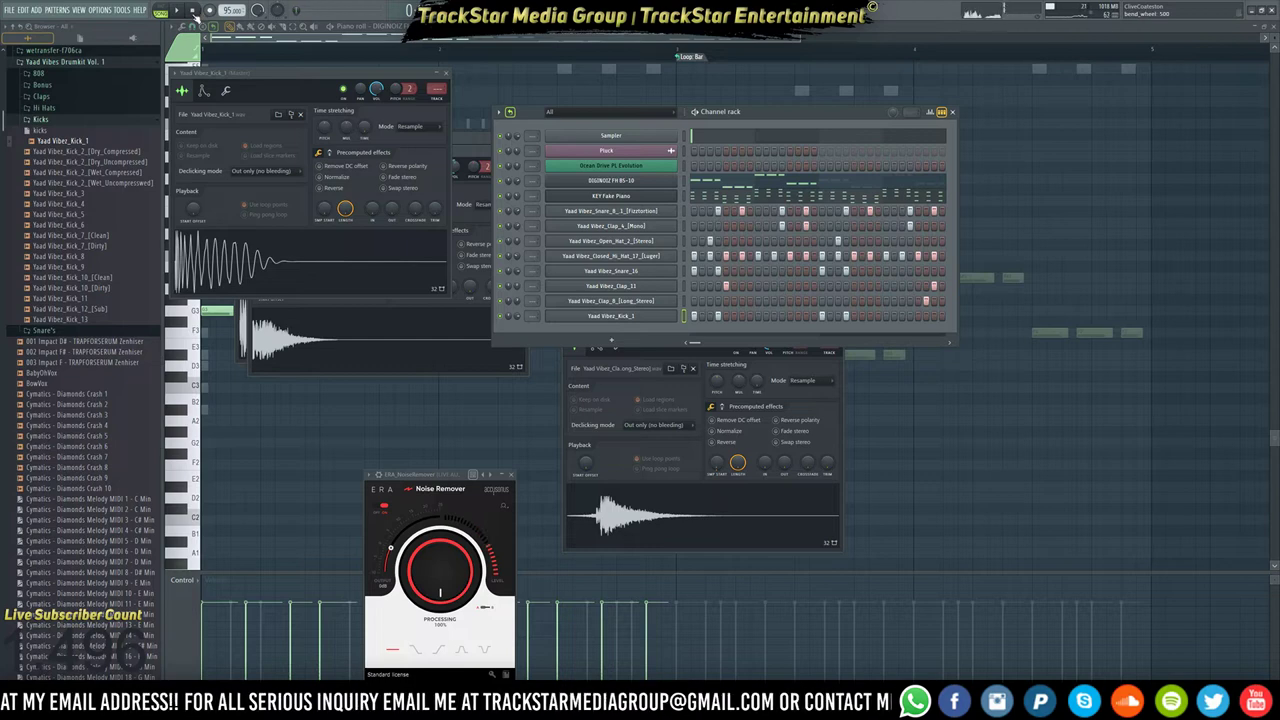
key(space)
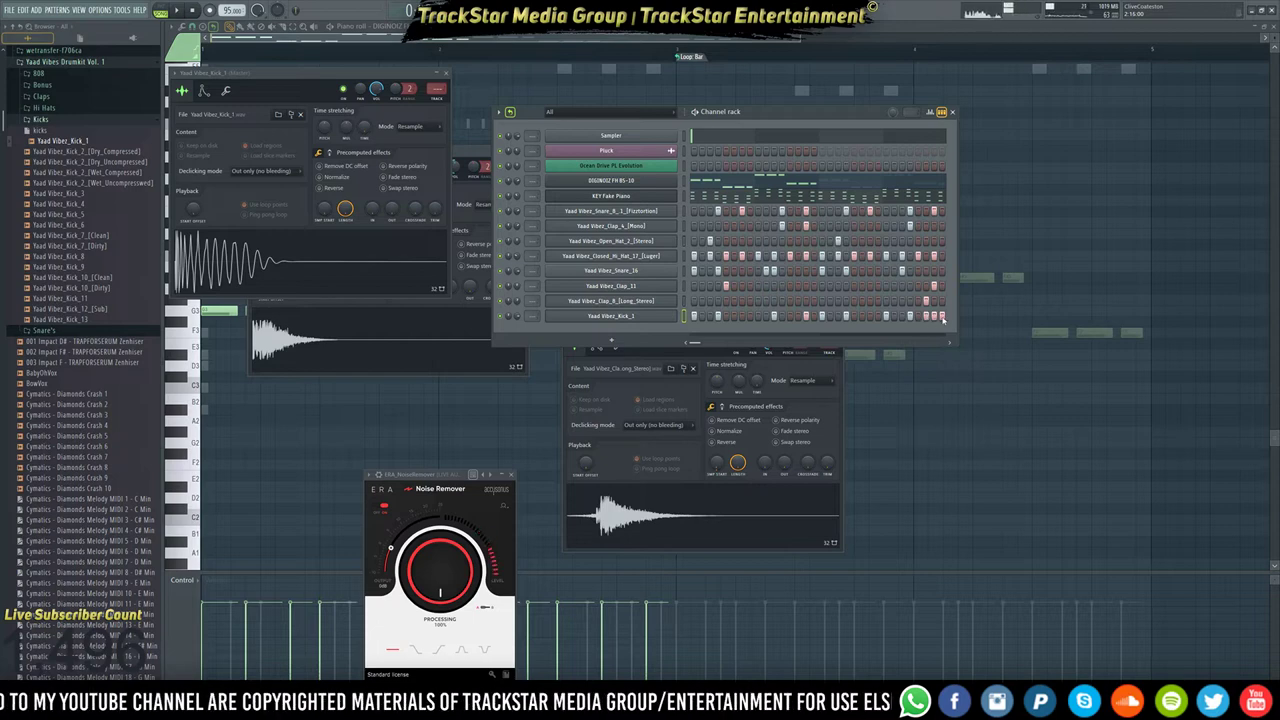
Open the Yaad Vibez_Kick_1 notes in the piano roll and duplicate the two-bar pattern so it fills bars 1 to 4.
right_click(676, 316)
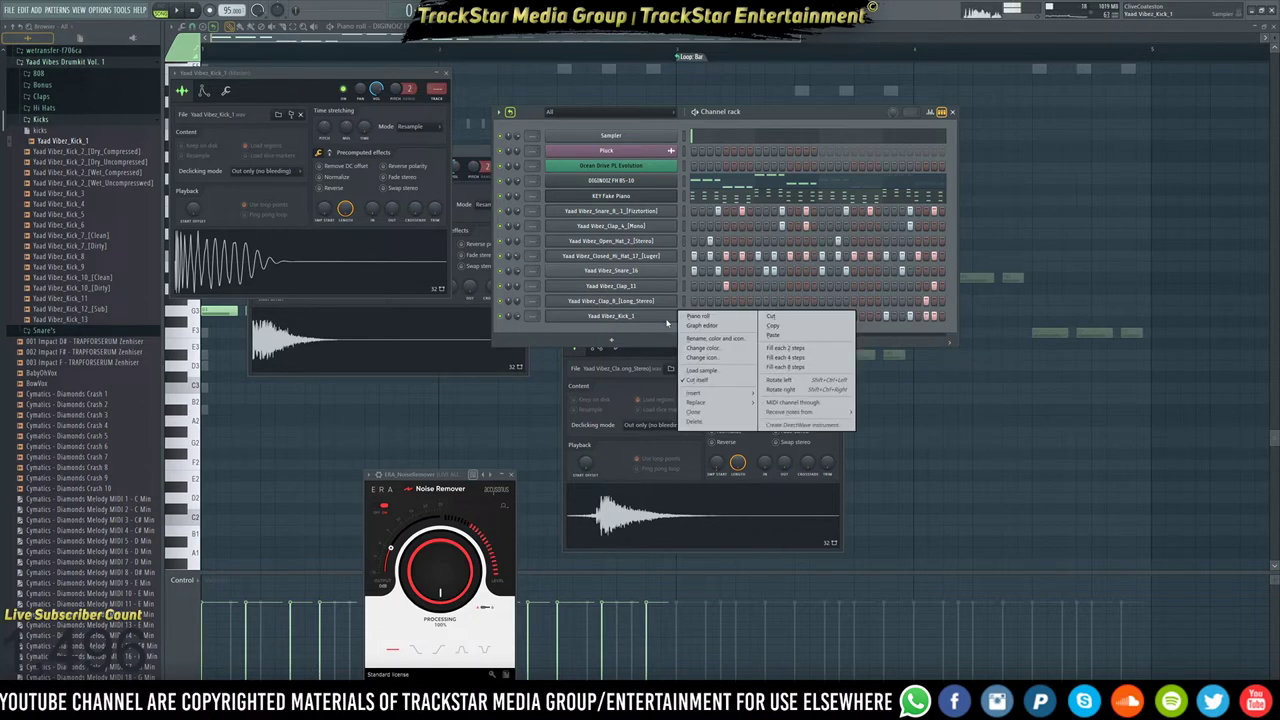
click(712, 318)
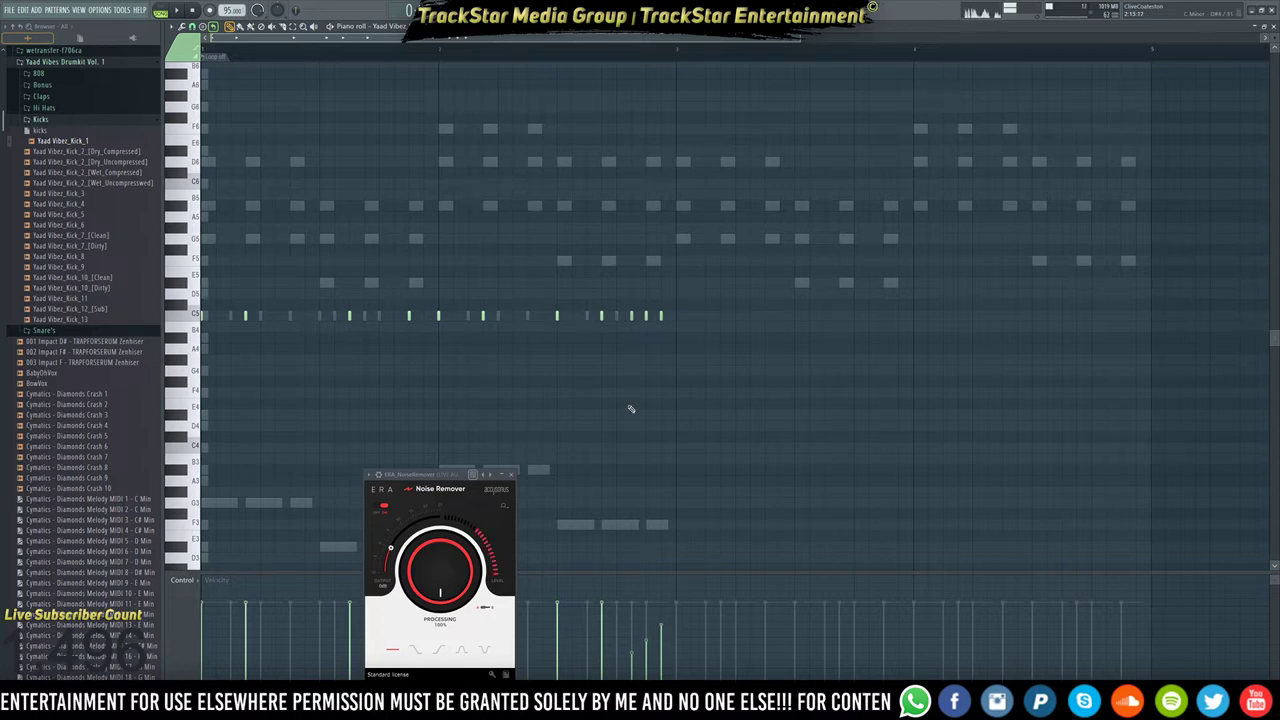
drag(785, 376, 157, 287)
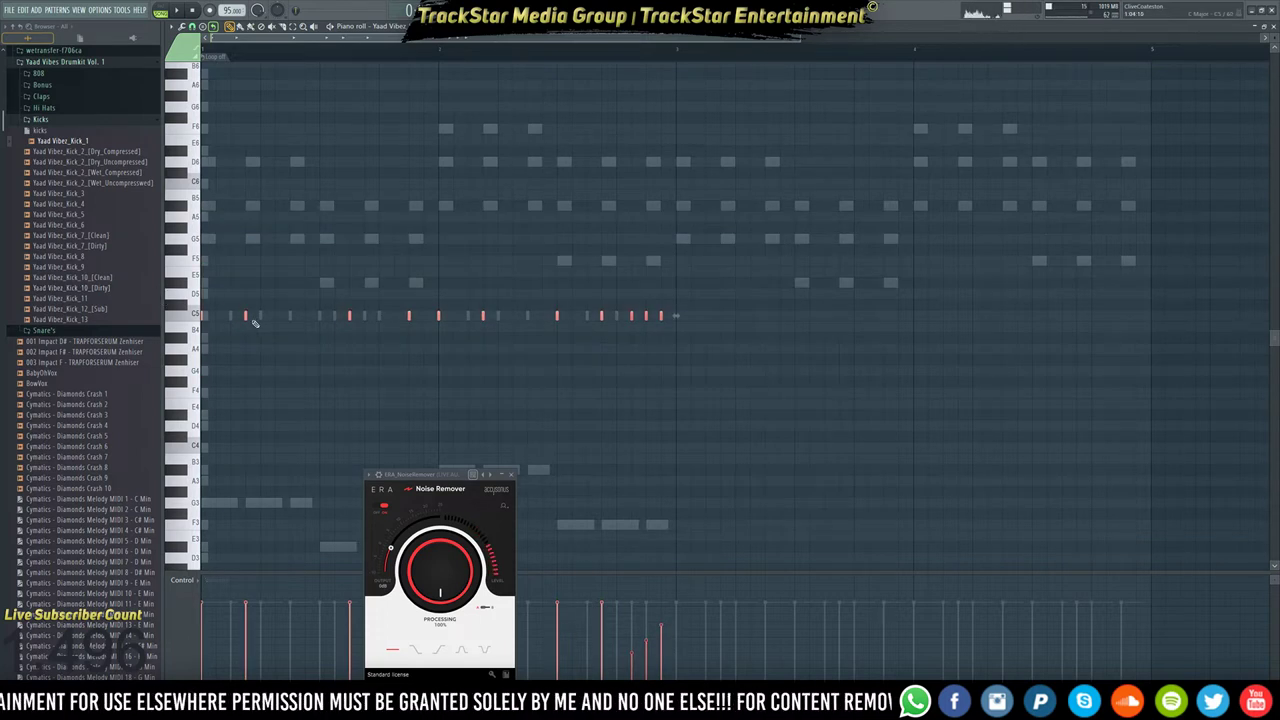
drag(245, 316, 716, 316)
click(665, 315)
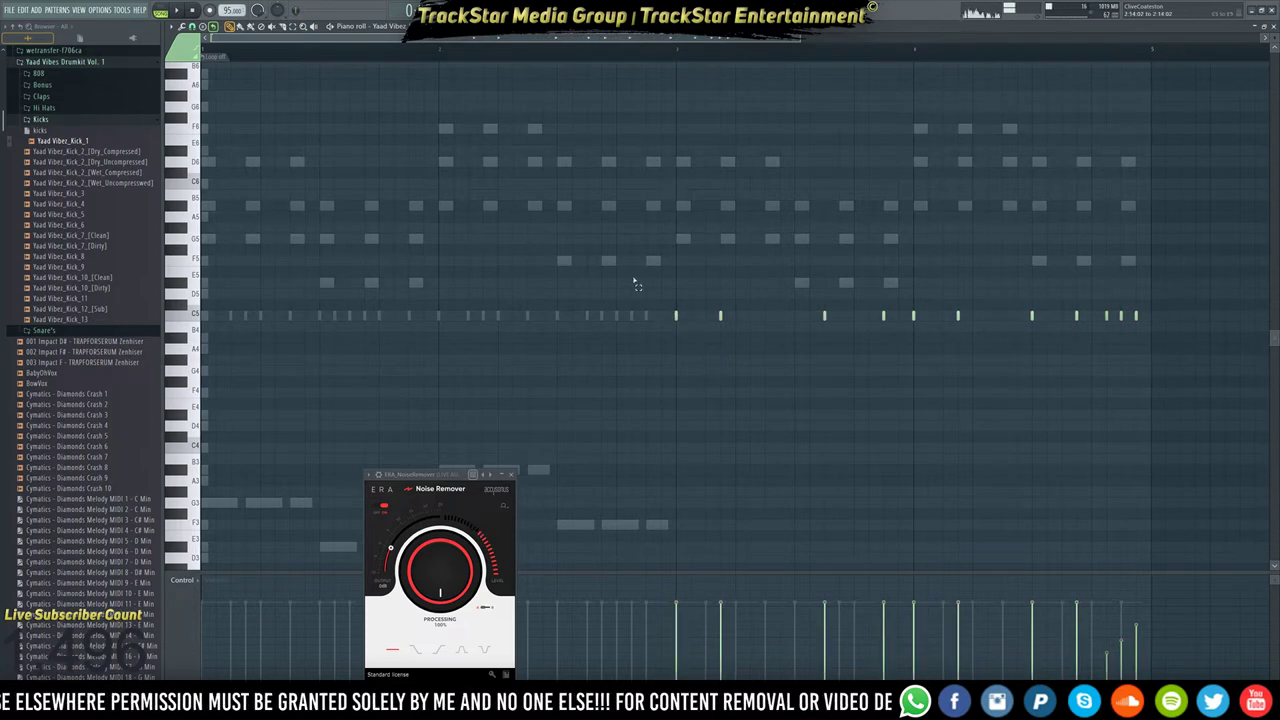
drag(635, 285, 1268, 388)
drag(644, 317, 44, 310)
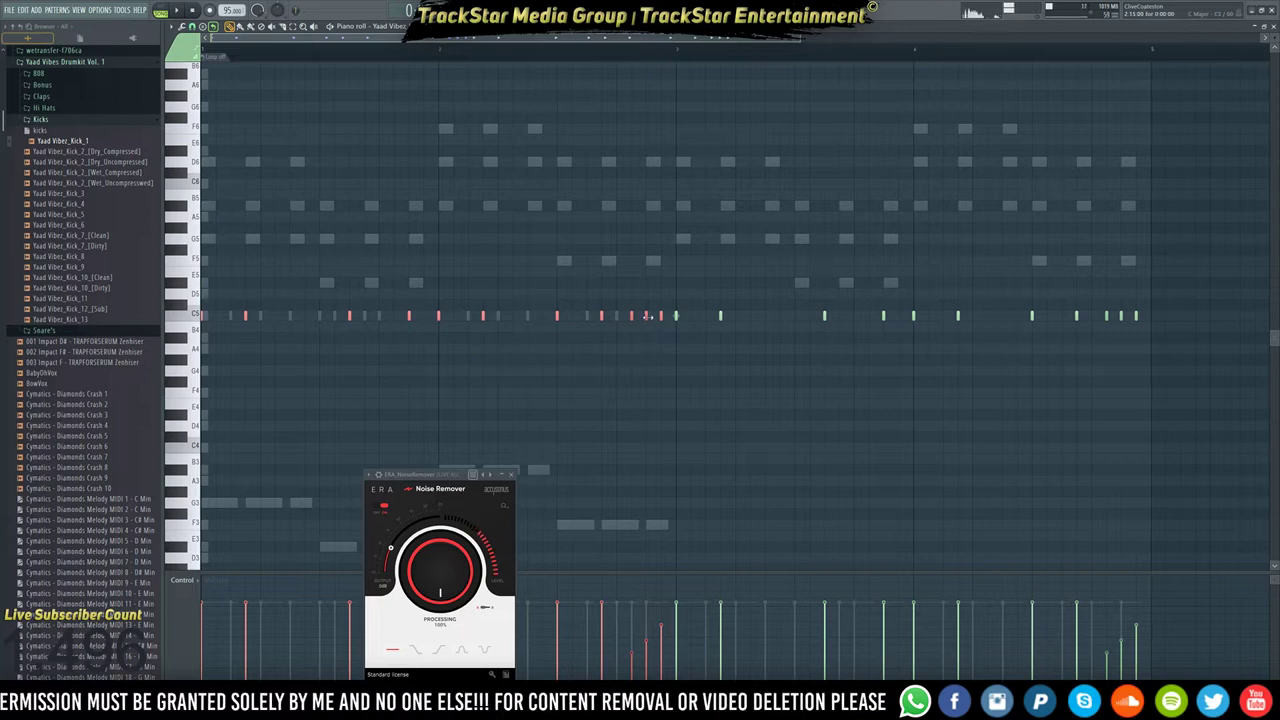
Thin the kick roll at the end of bar 2 to a single full-velocity hit on its second note, checking it in playback.
drag(653, 340, 627, 296)
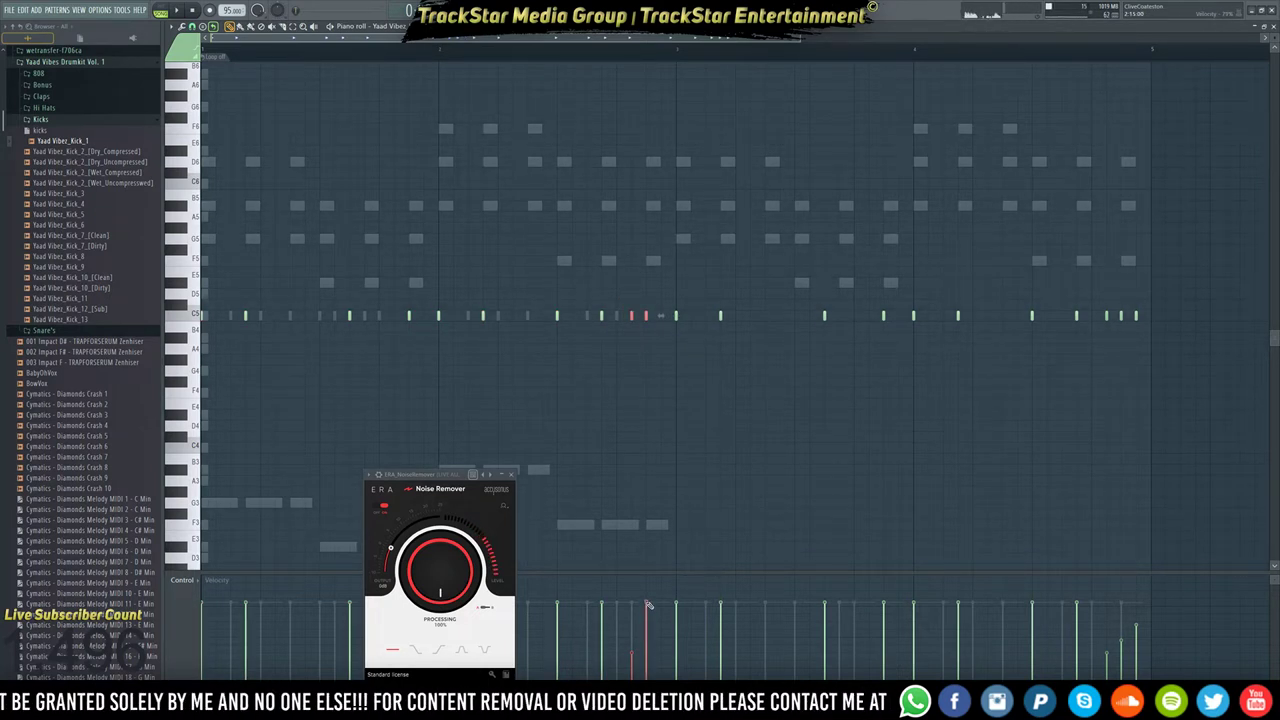
key(space)
click(527, 48)
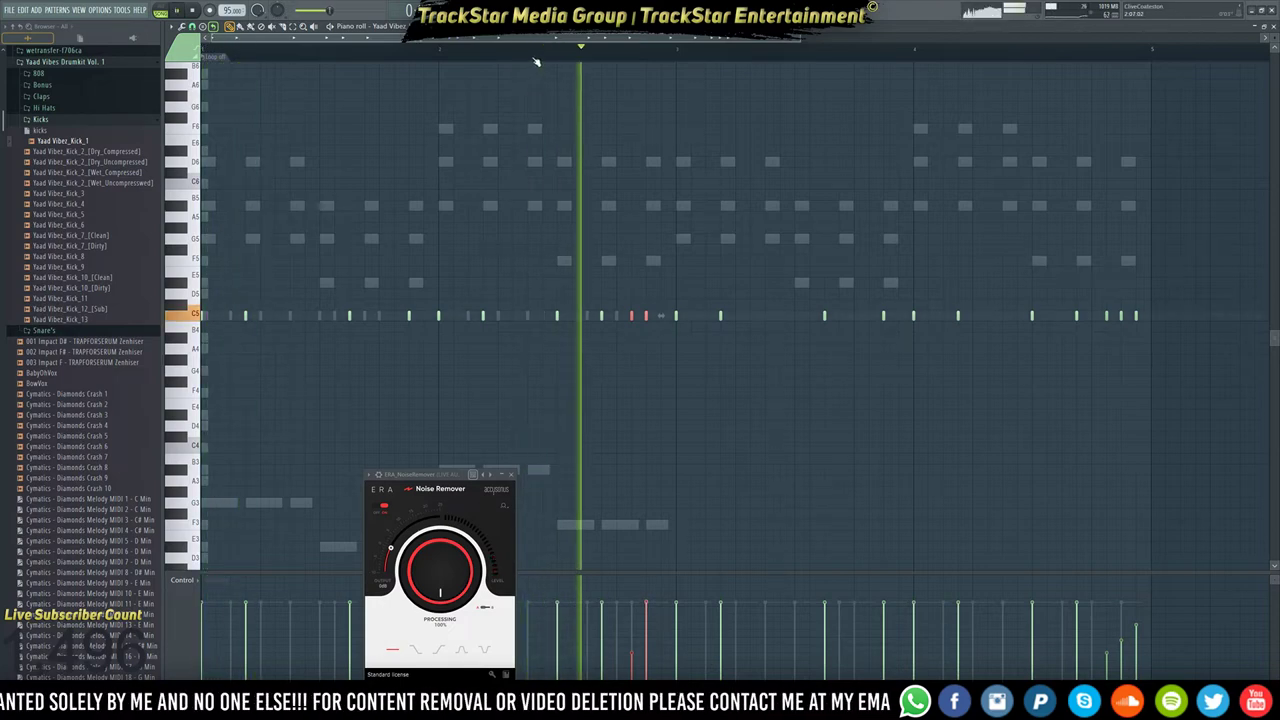
key(space)
key(space)
right_click(630, 317)
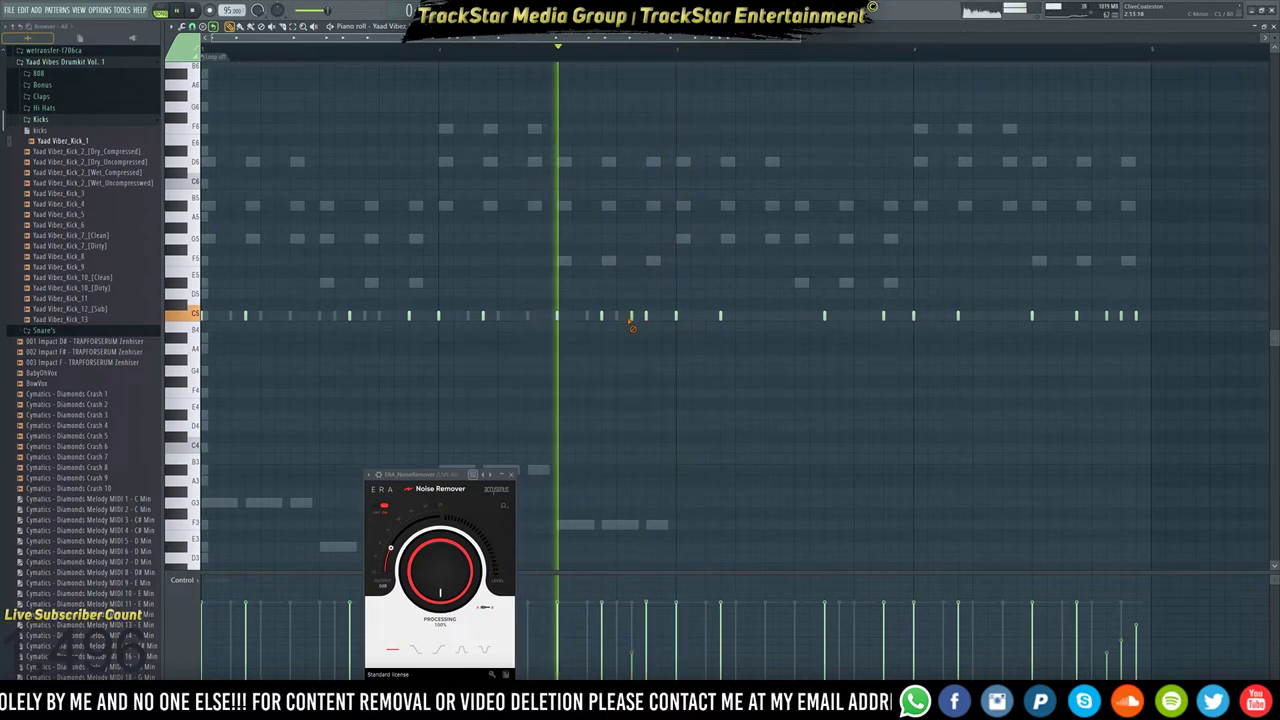
key(space)
key(space)
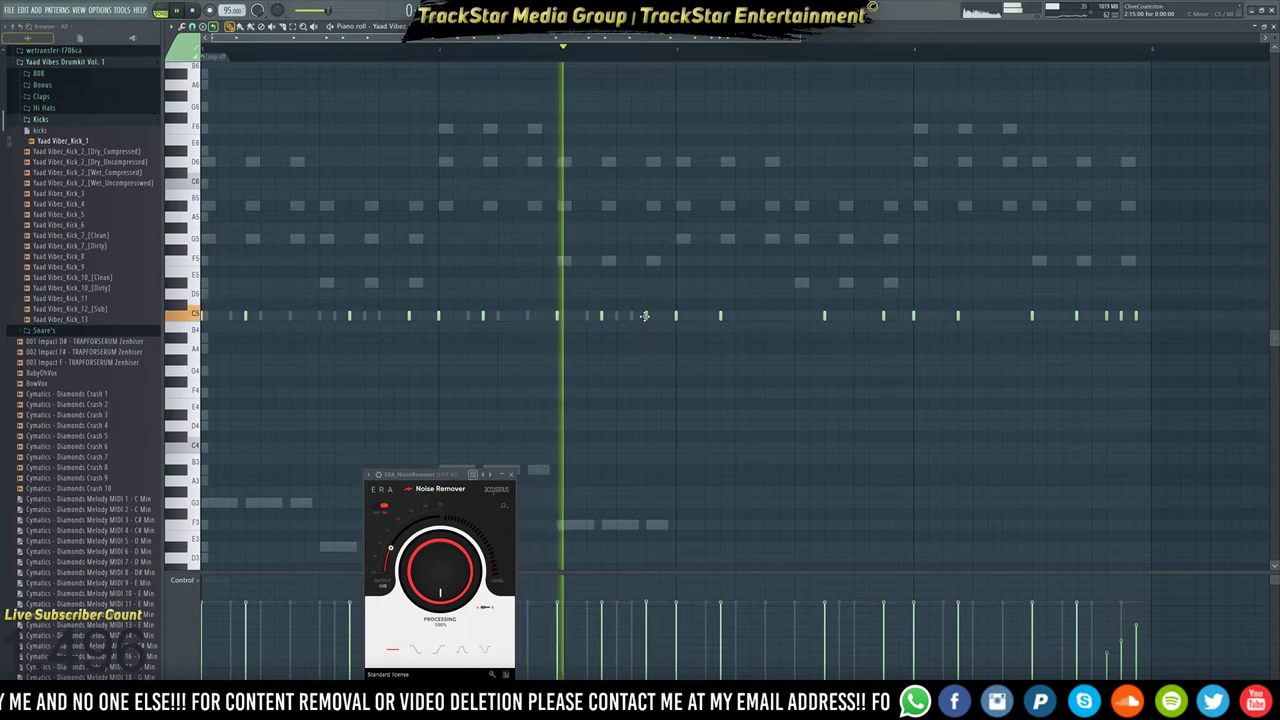
key(space)
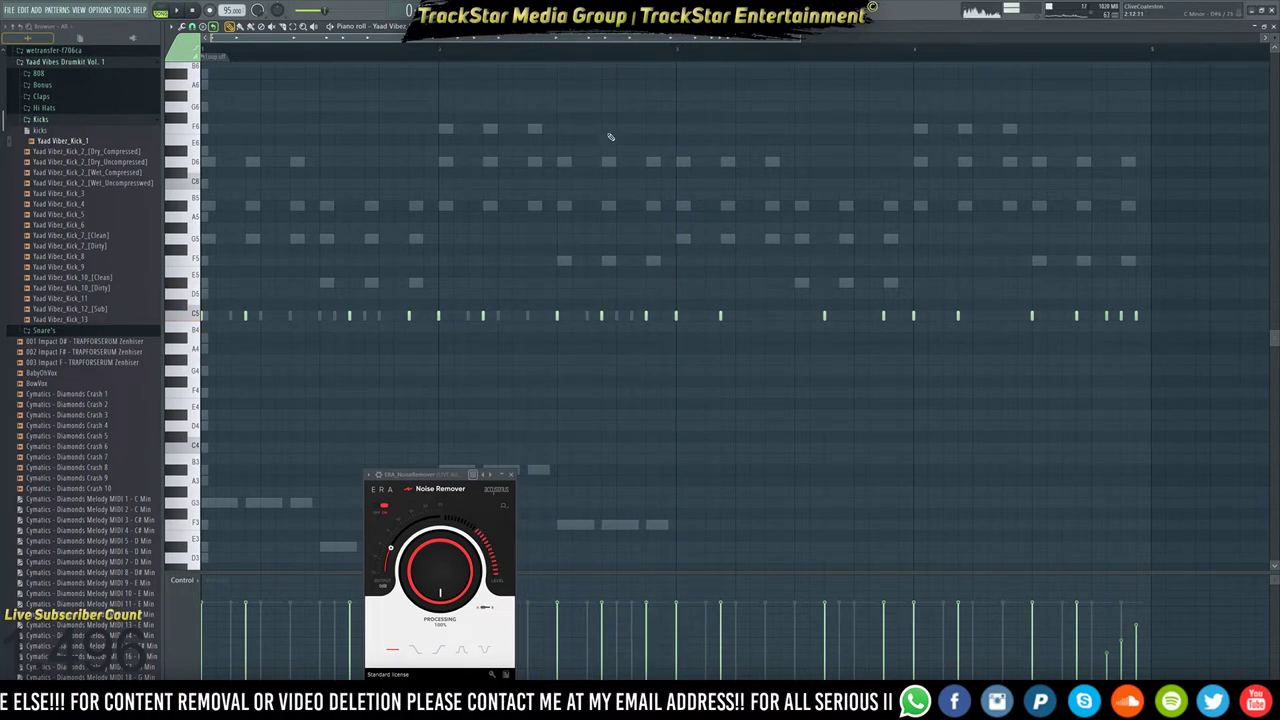
Open the Yaad Vibez_Snare_16 notes in the piano roll and copy the whole two-bar pattern into bars 3 and 4.
key(F6)
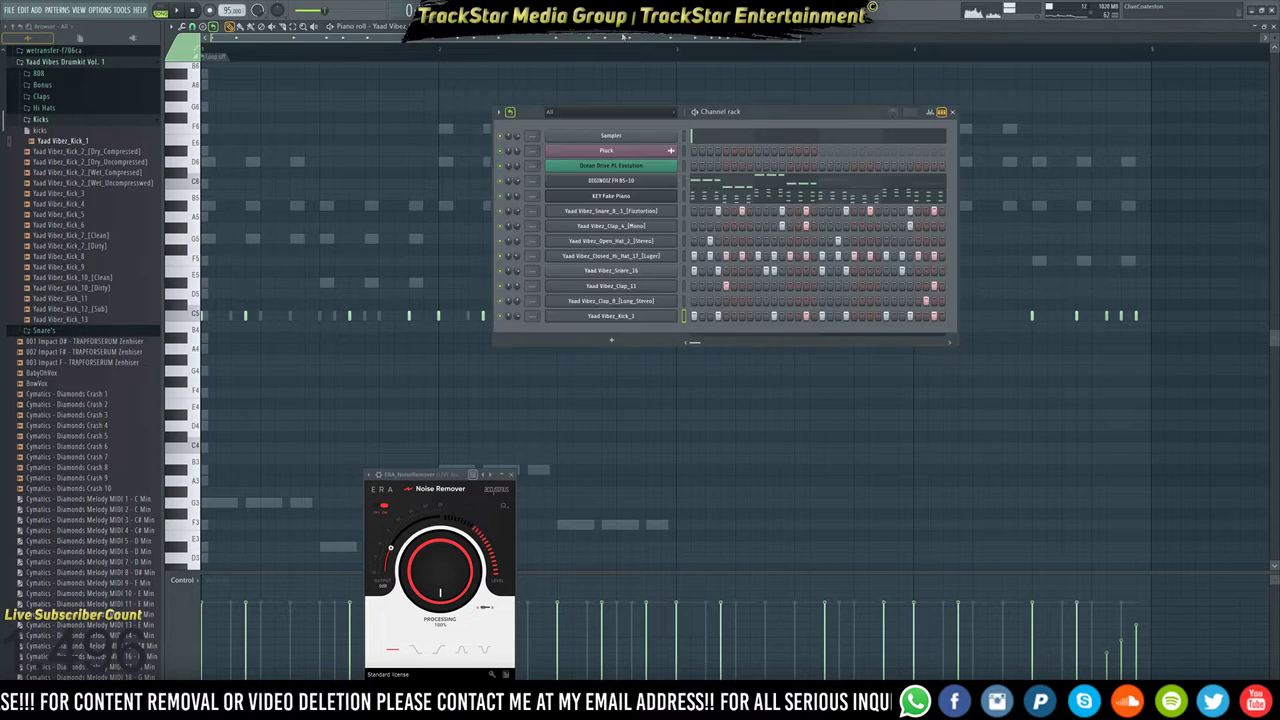
right_click(637, 274)
click(701, 272)
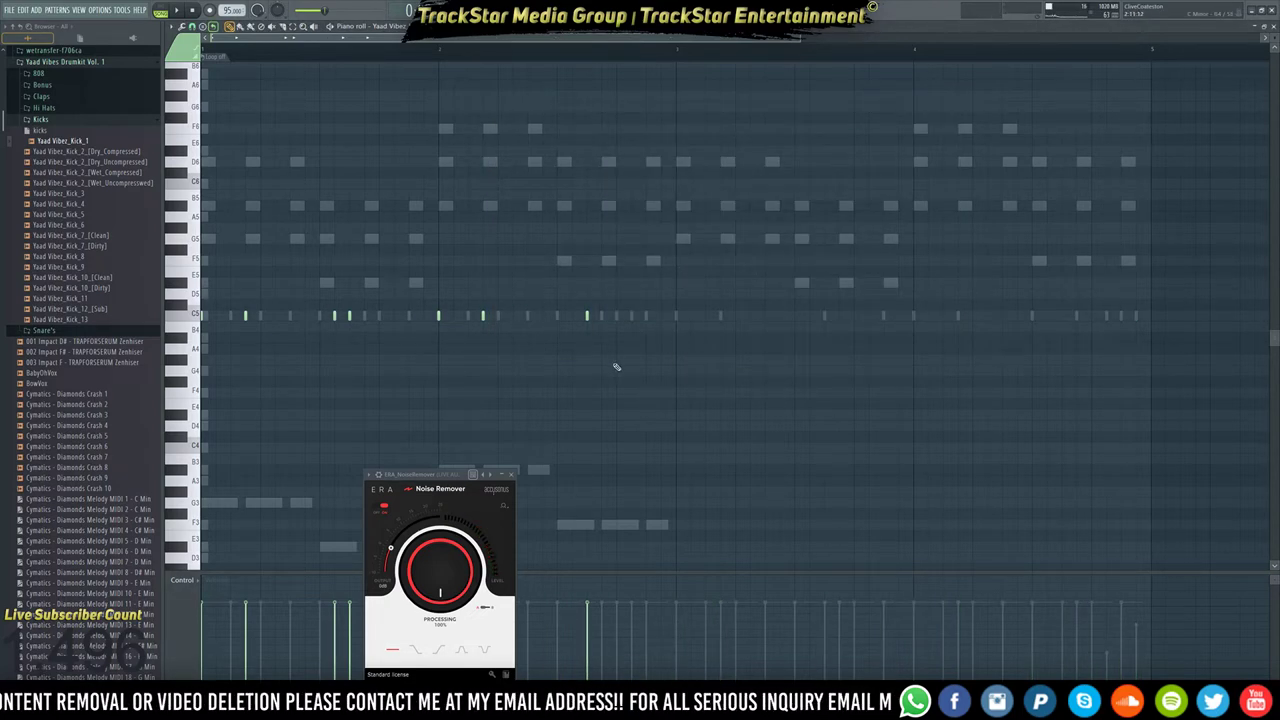
key(ctrl+a)
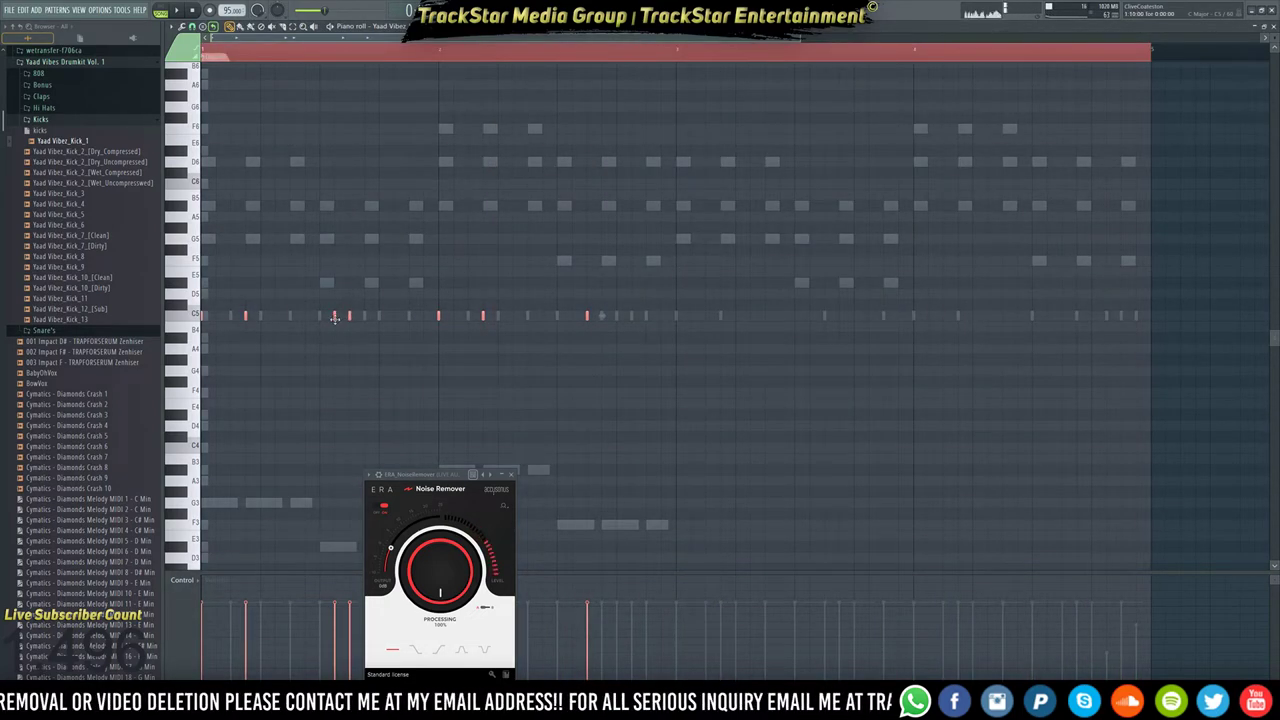
drag(335, 318, 815, 333)
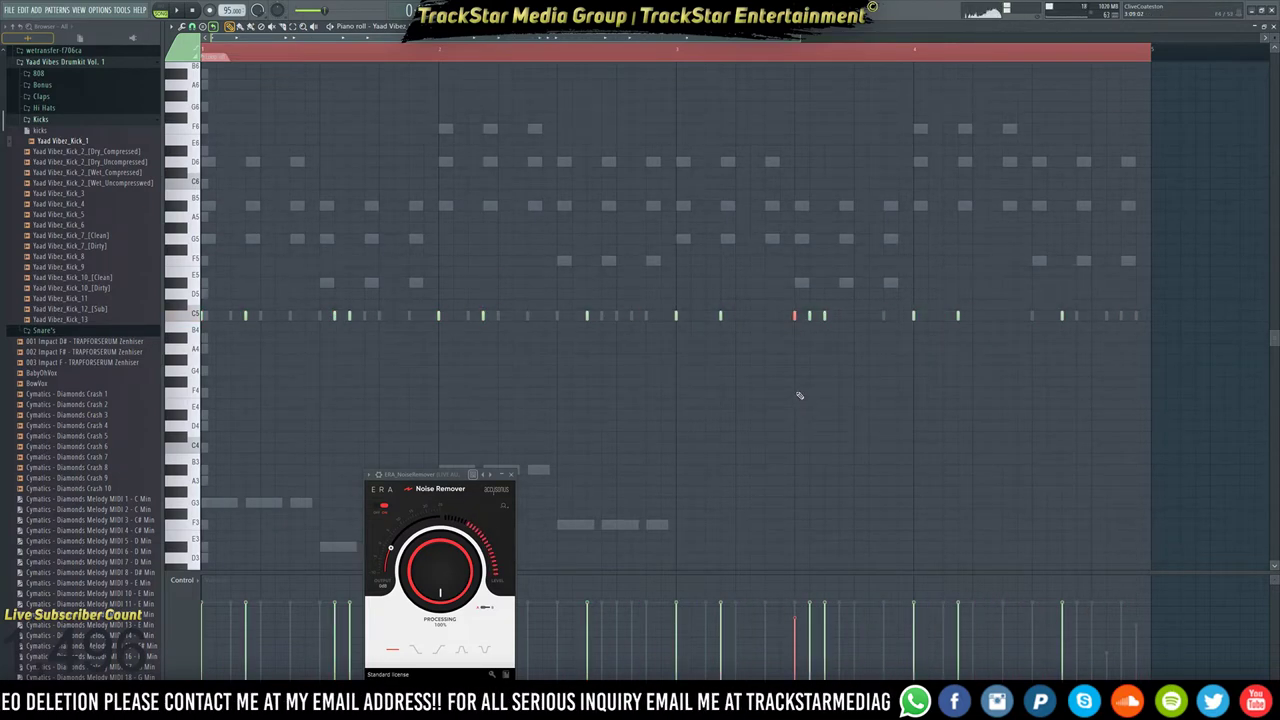
Add quieter extra Yaad Vibez_Snare_16 hits in bars 3 and 4 and play the pattern to check them.
key(space)
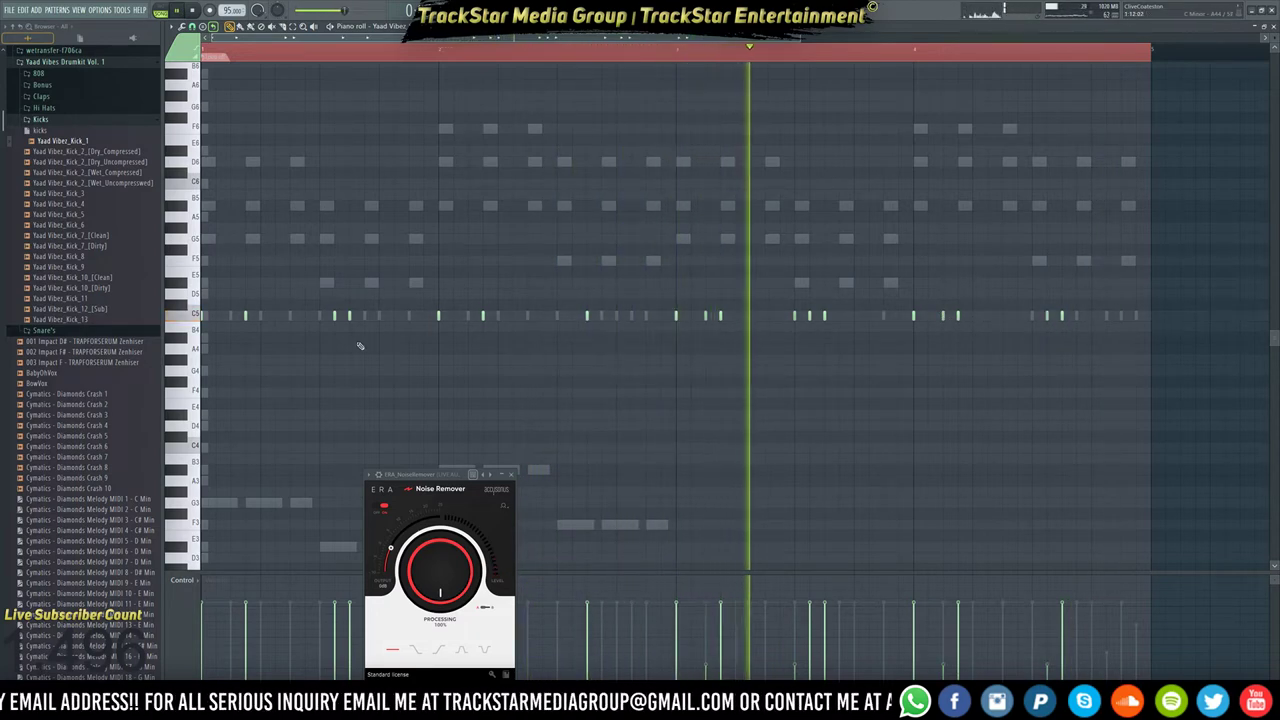
click(626, 12)
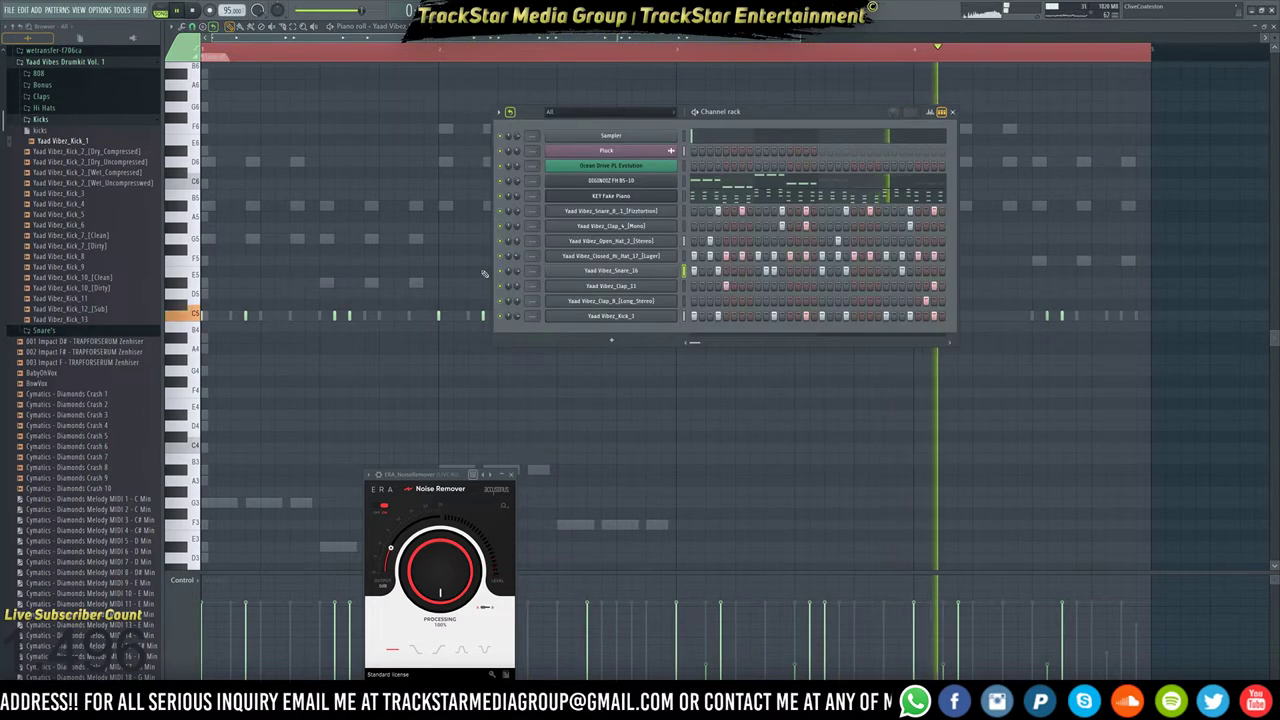
click(443, 354)
key(space)
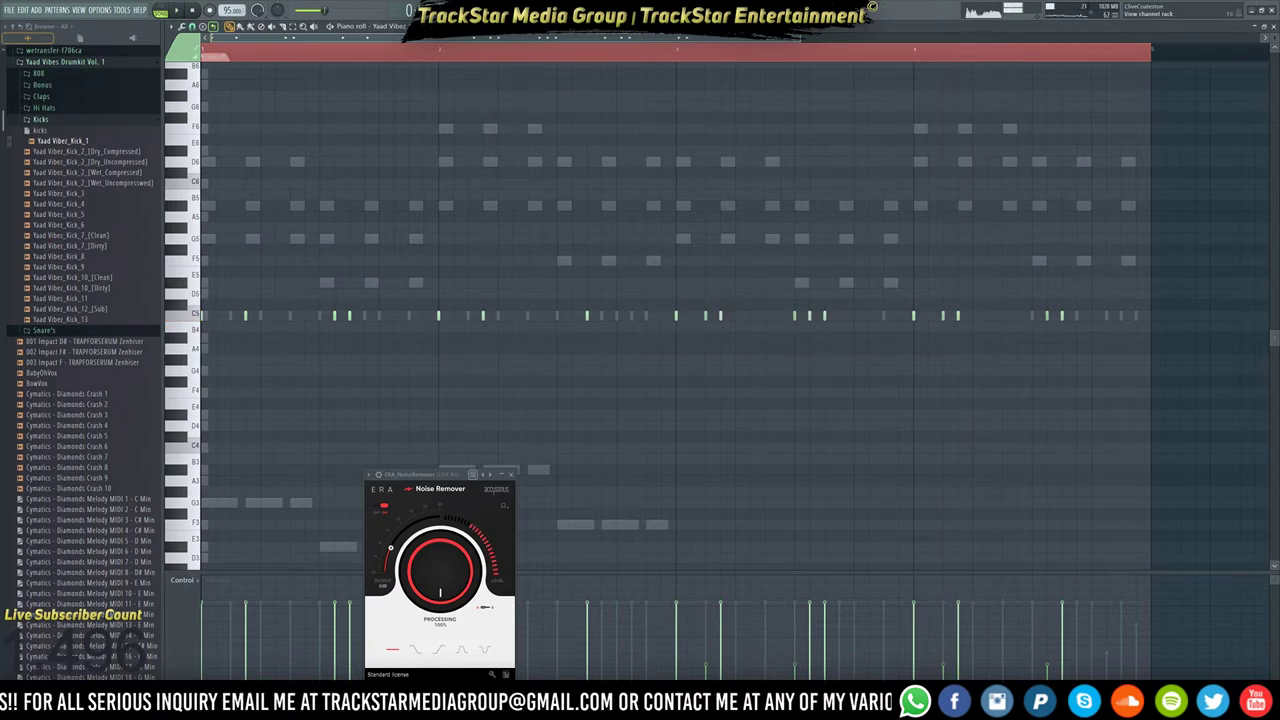
Select all Yaad Vibez_Snare_16 notes and lengthen them equally, then return to the channel rack.
key(F6)
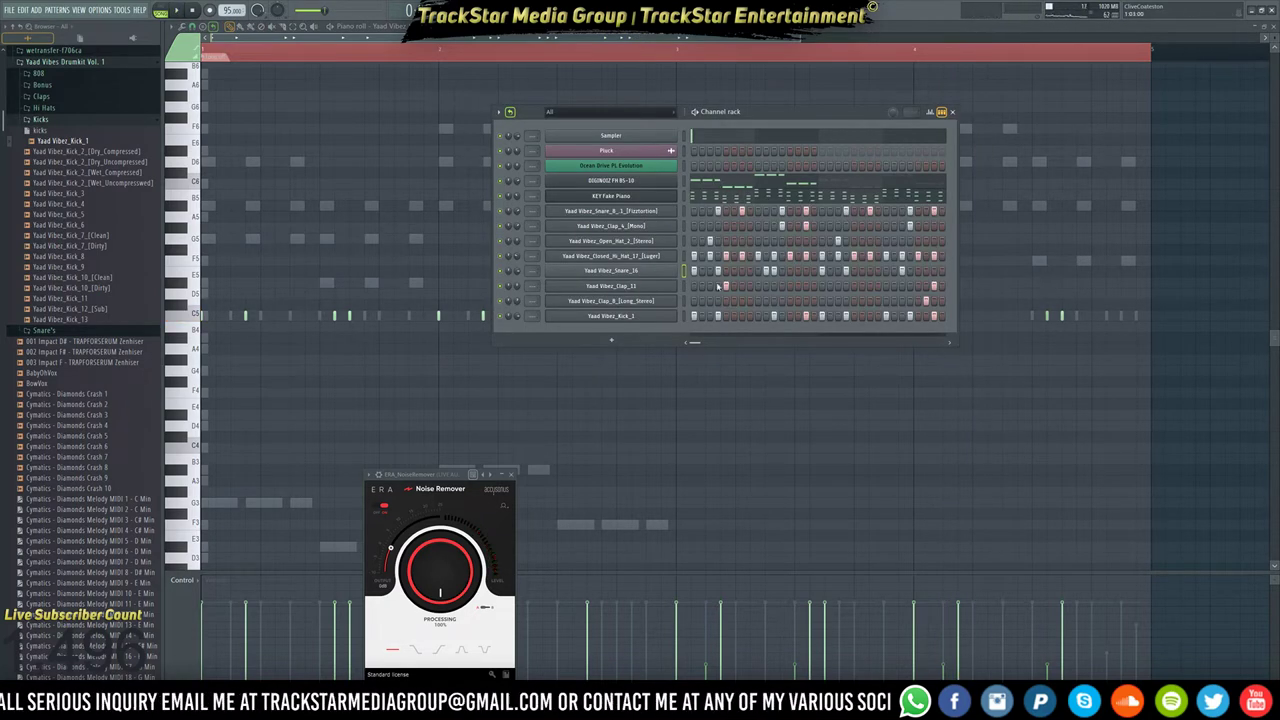
key(F6)
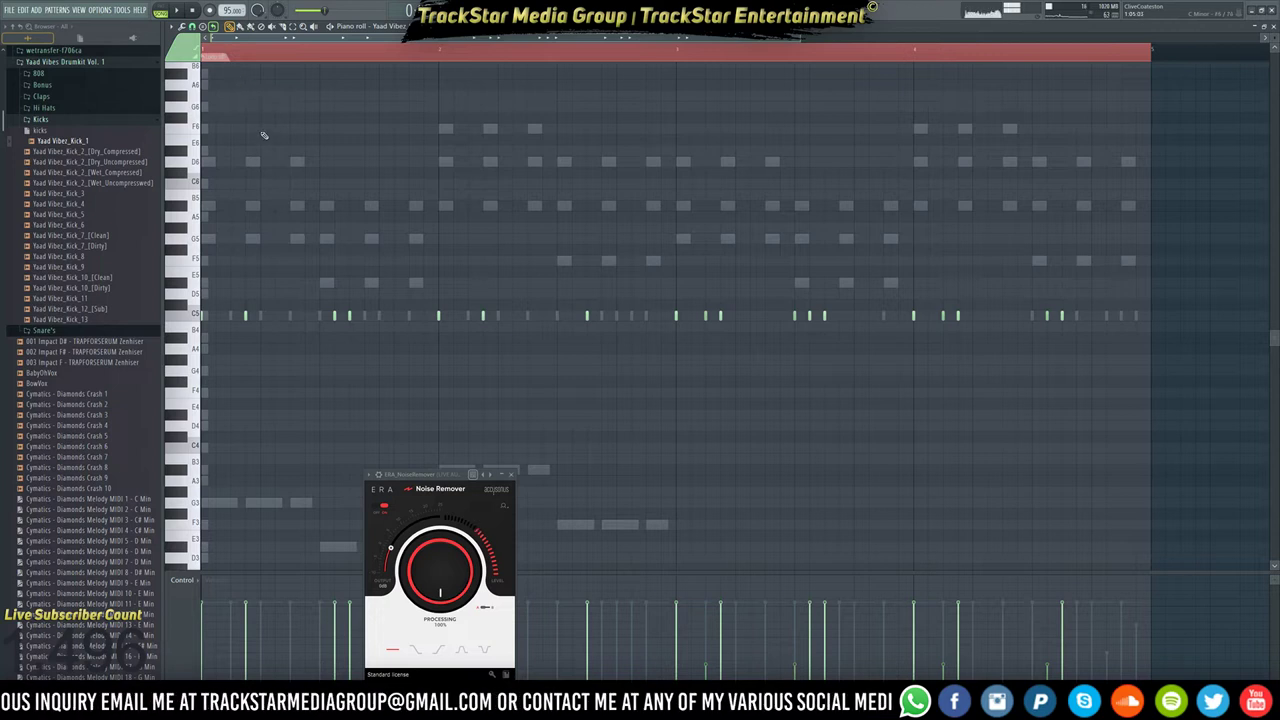
click(197, 45)
click(208, 90)
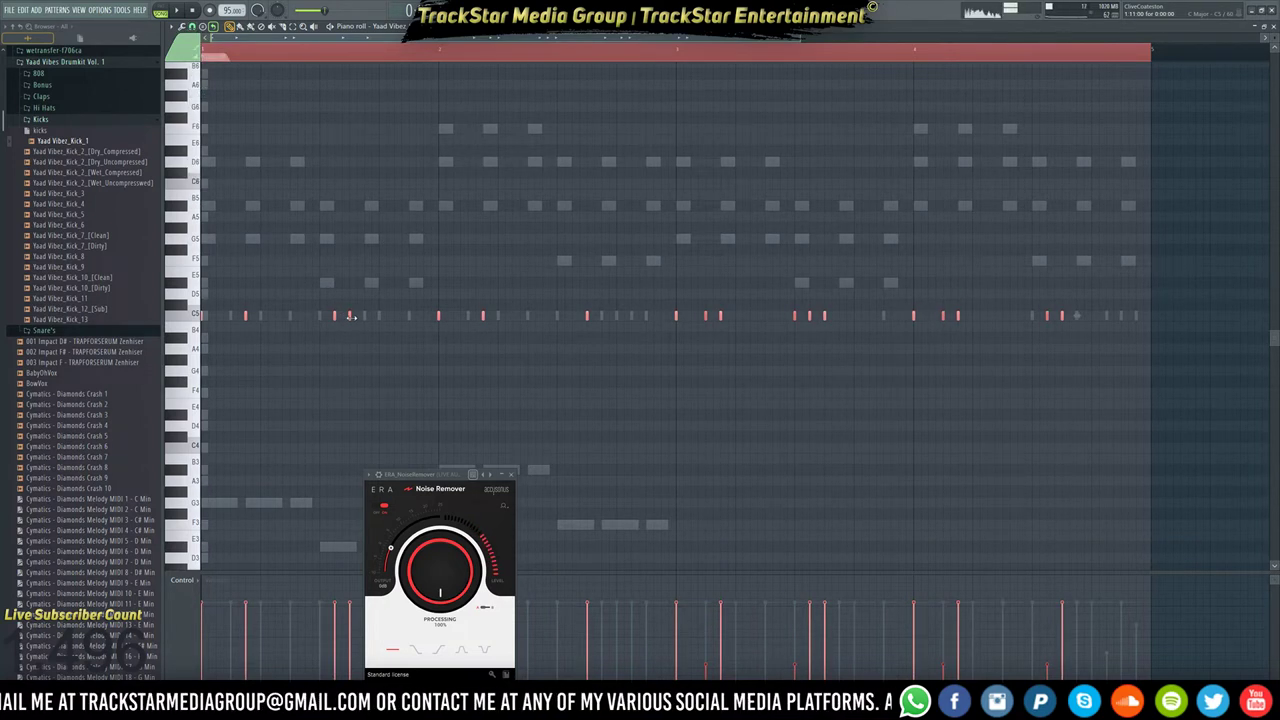
click(1230, 11)
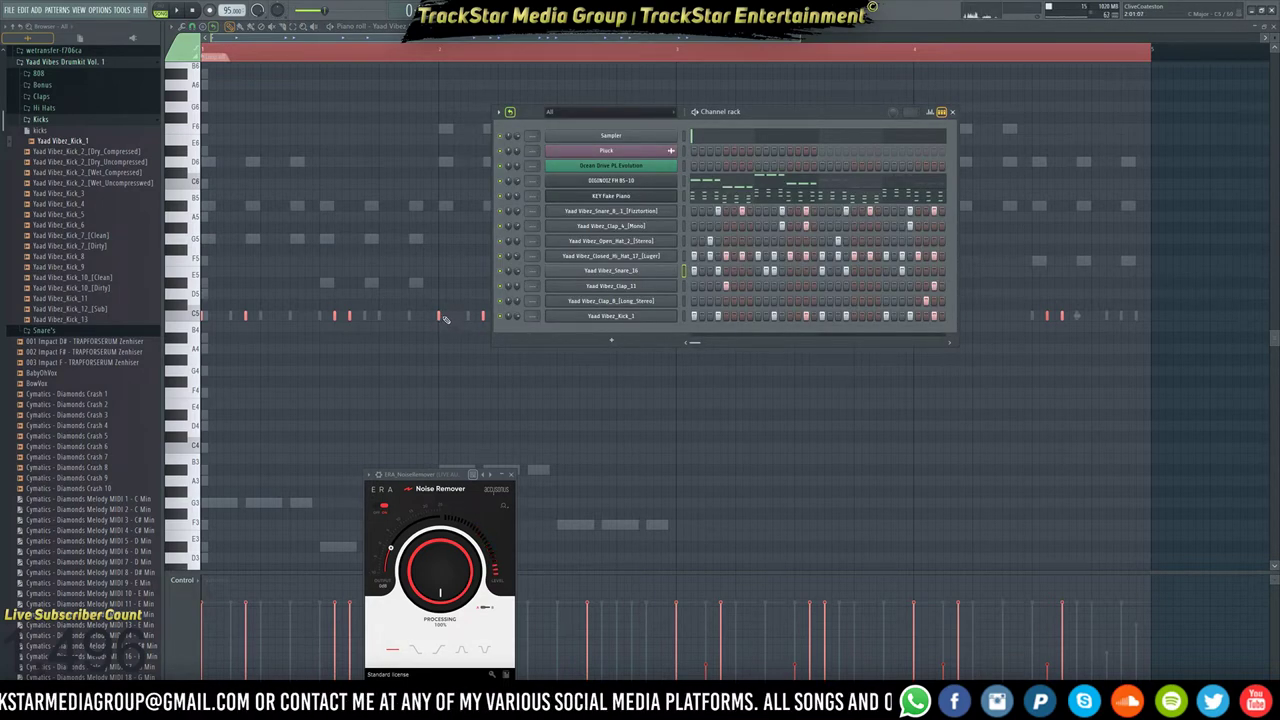
drag(440, 316, 447, 315)
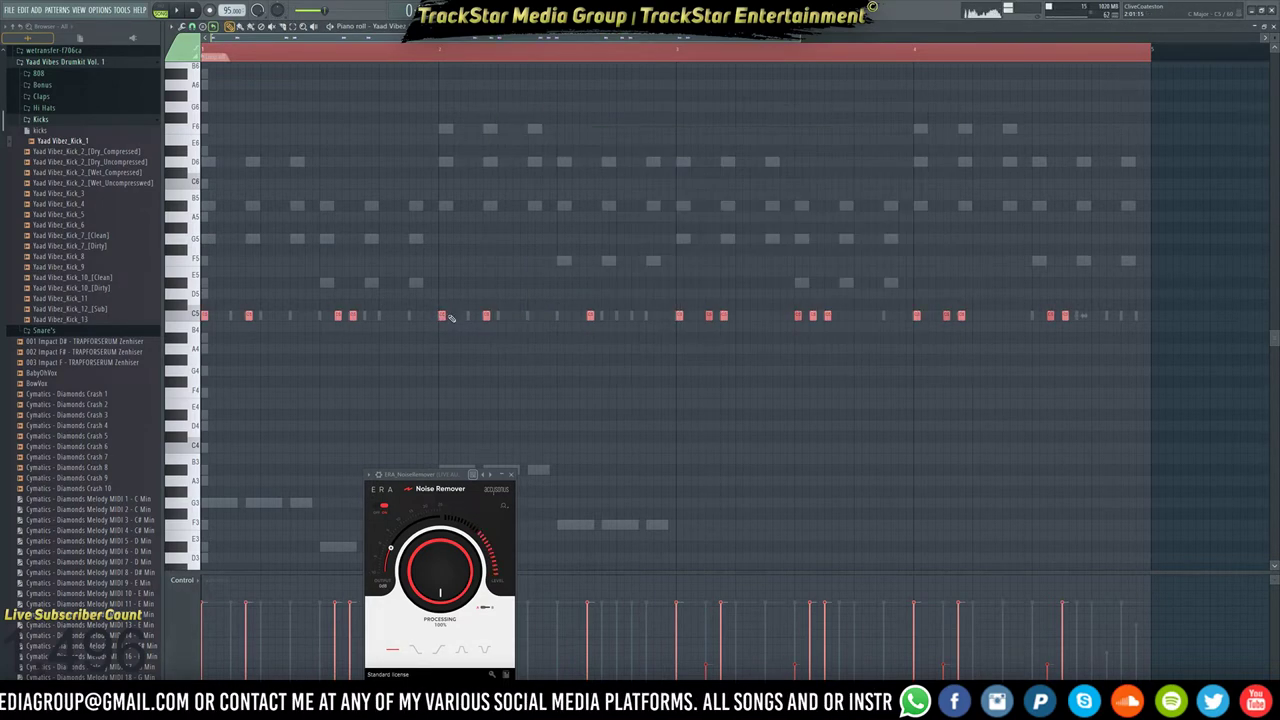
ctrl+click(518, 118)
key(F6)
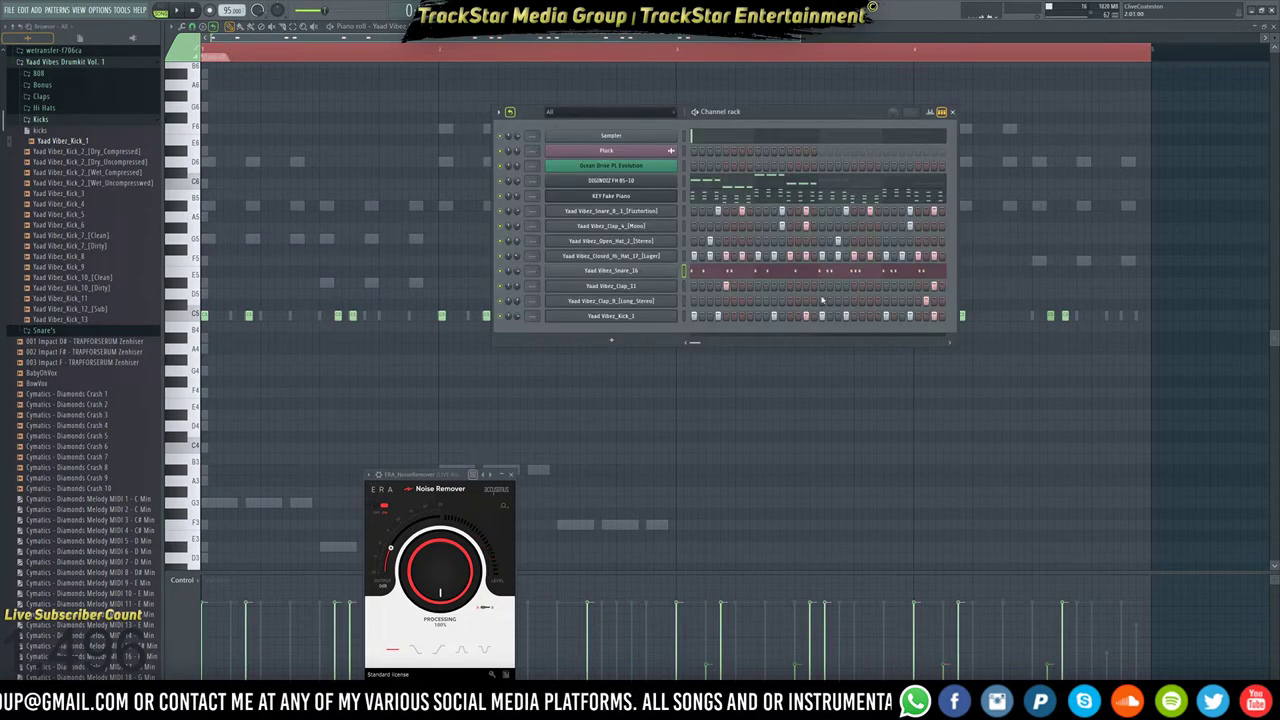
click(714, 275)
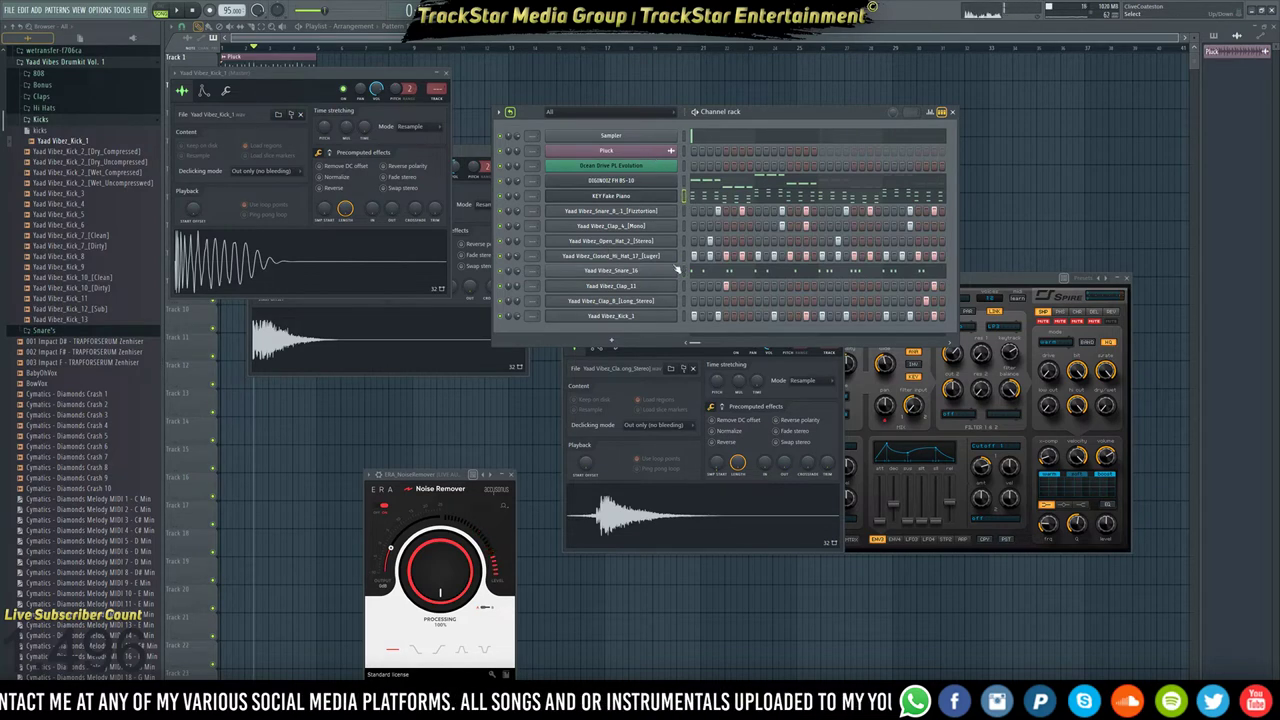
Add a Rob Papen Predator (64bit) instrument channel and place its plugin window below the channel rack.
click(614, 341)
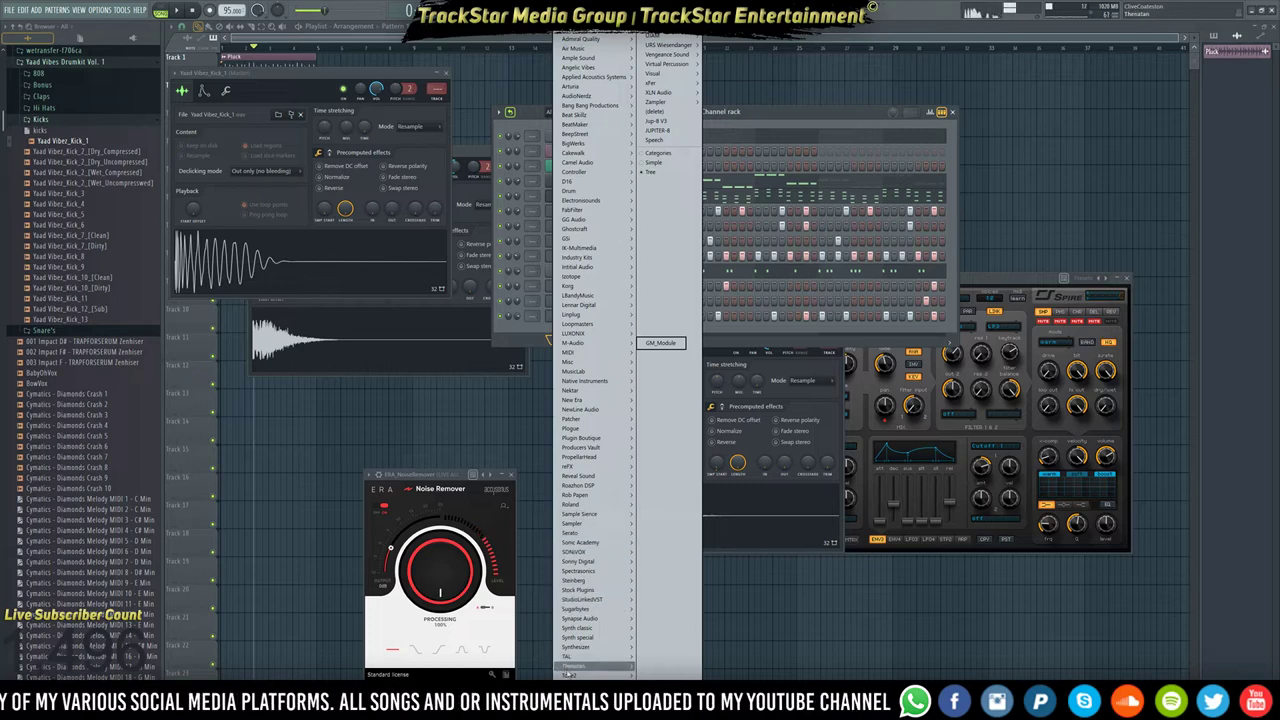
mouse_move(568, 671)
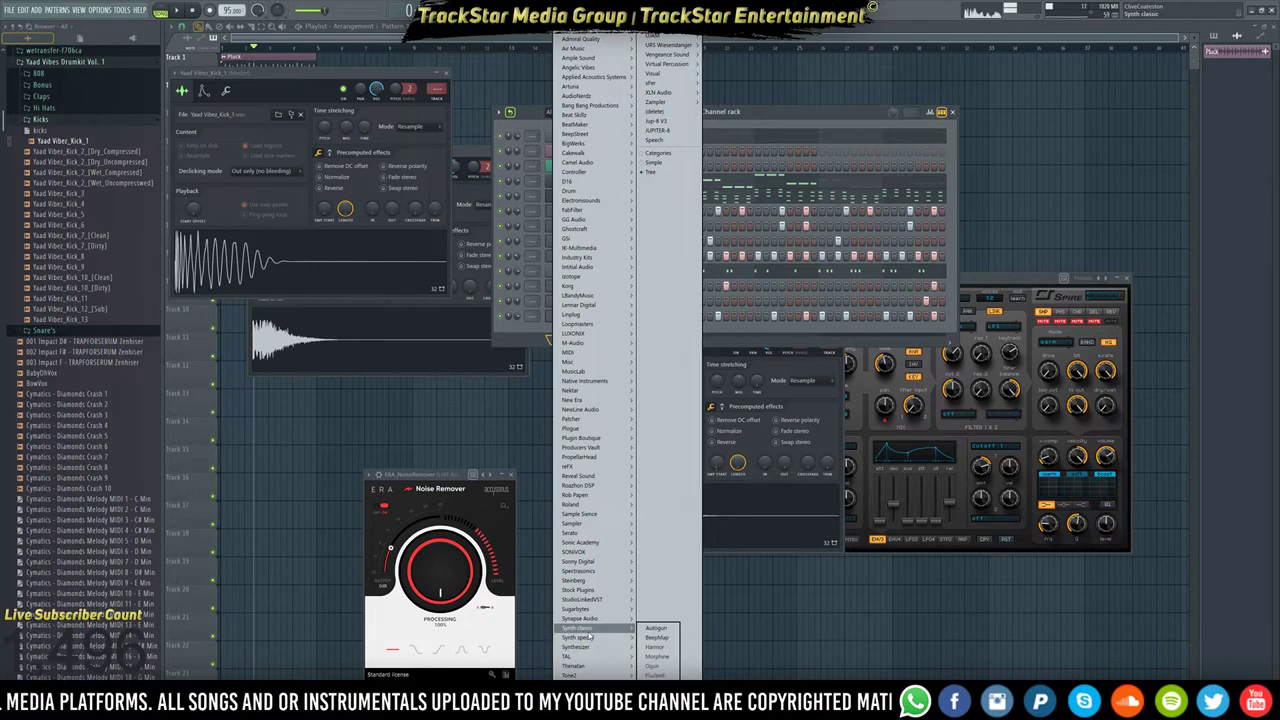
mouse_move(596, 618)
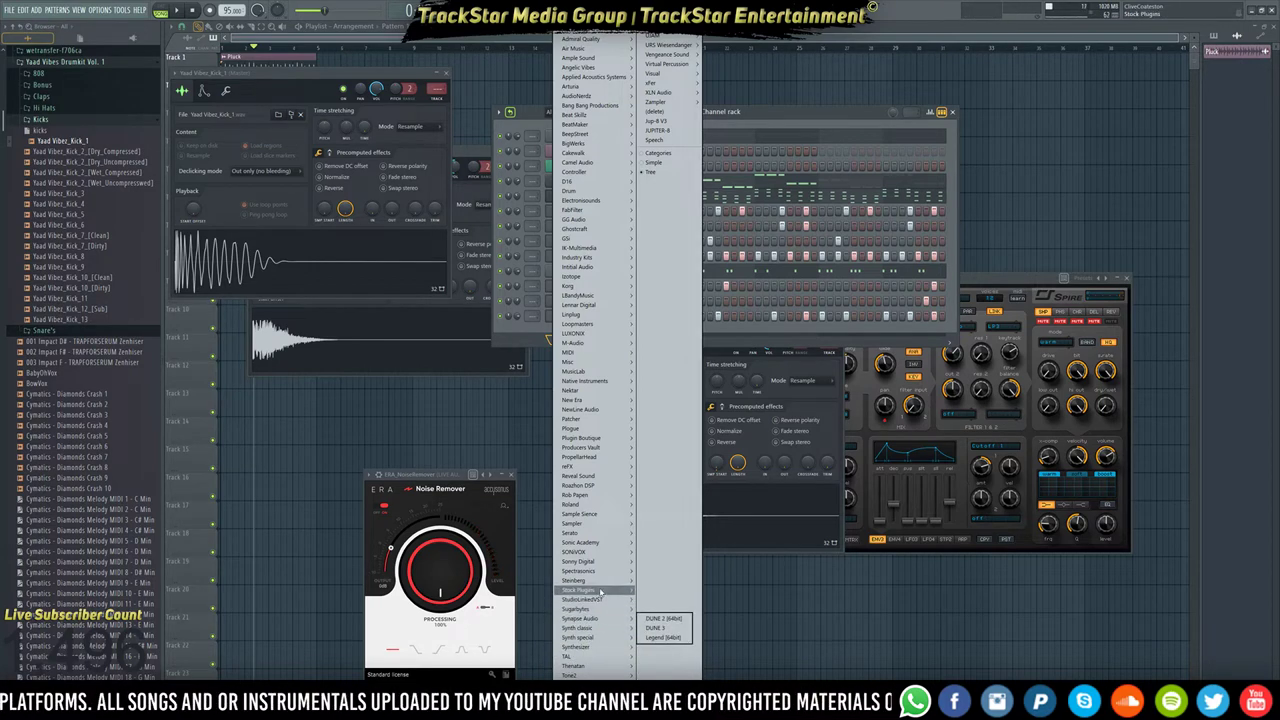
mouse_move(603, 582)
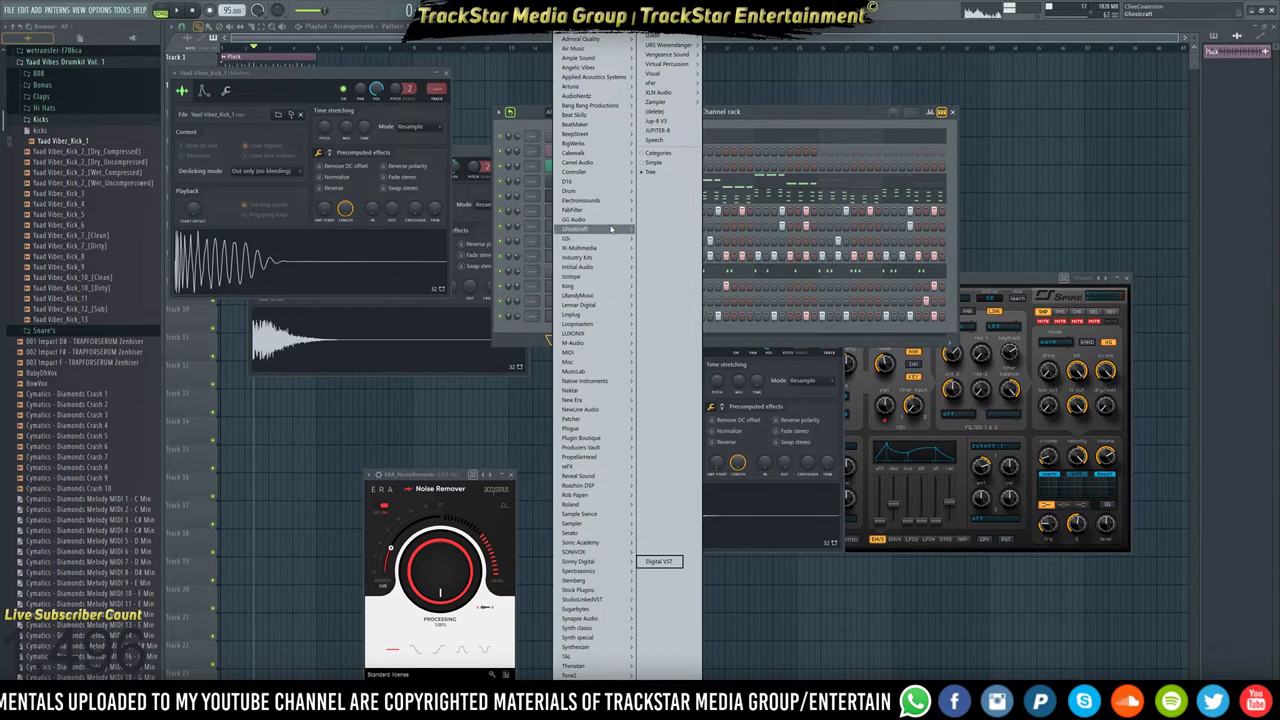
mouse_move(611, 220)
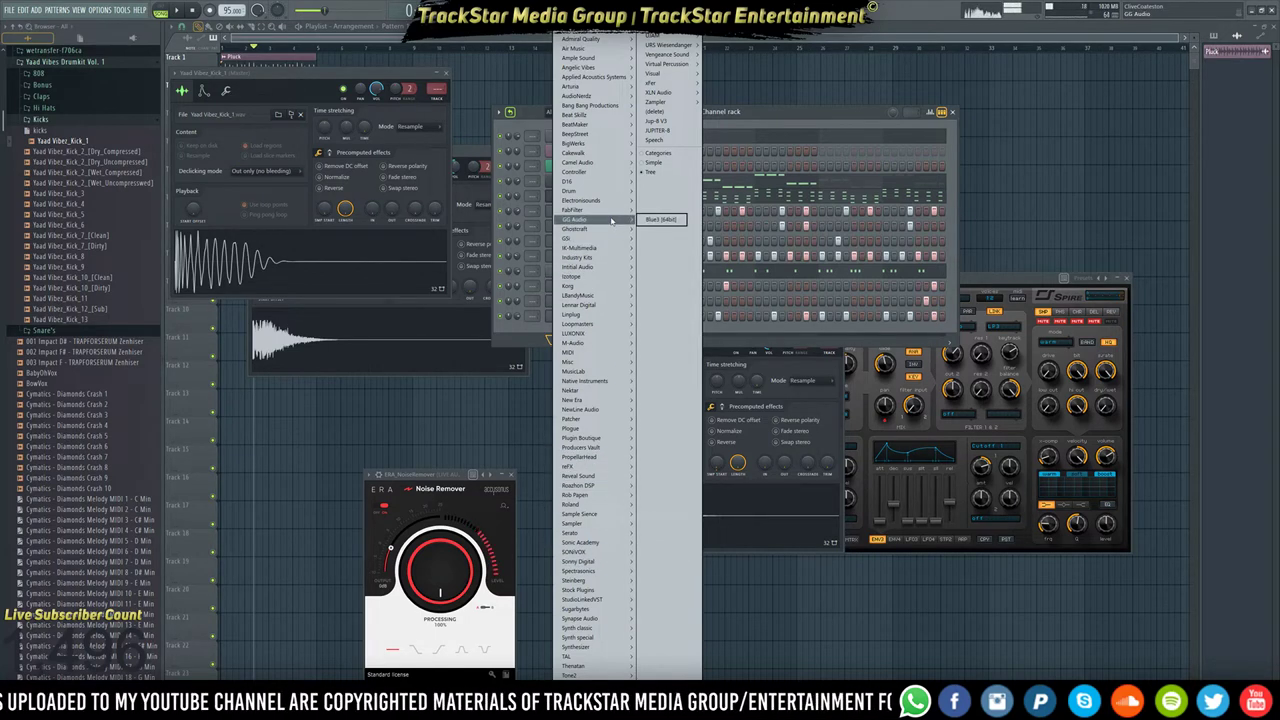
mouse_move(588, 534)
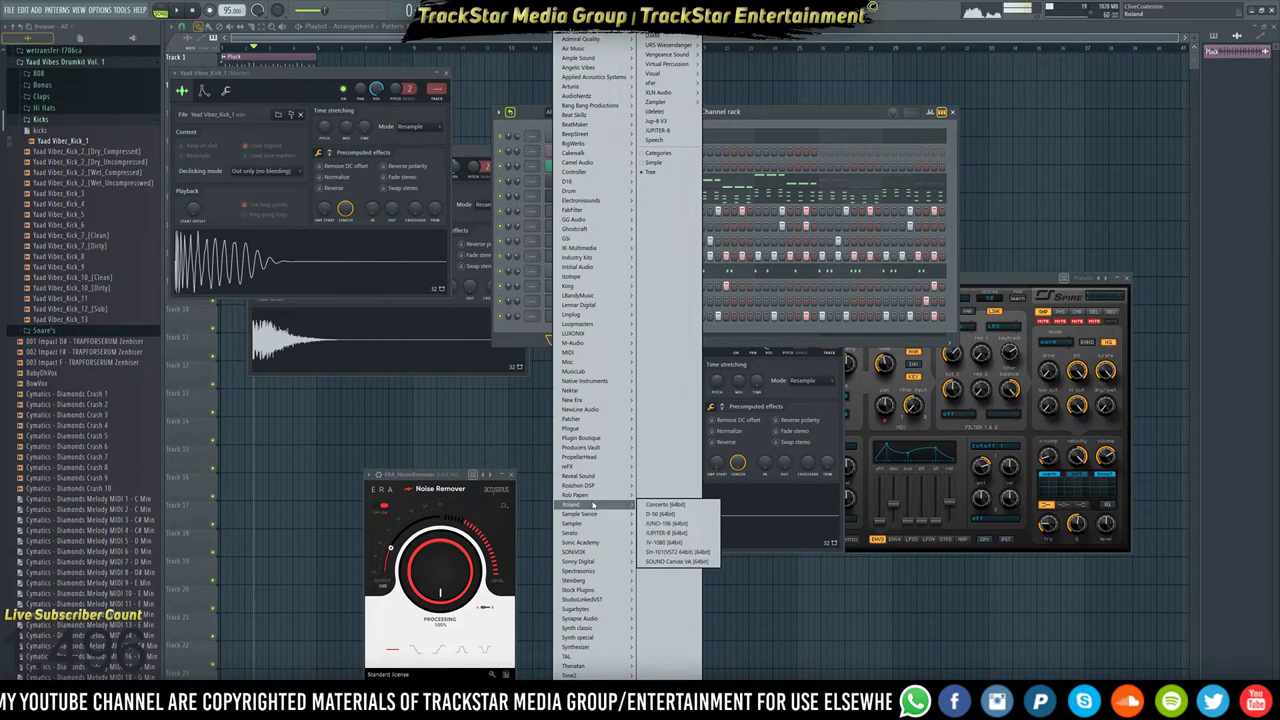
mouse_move(615, 497)
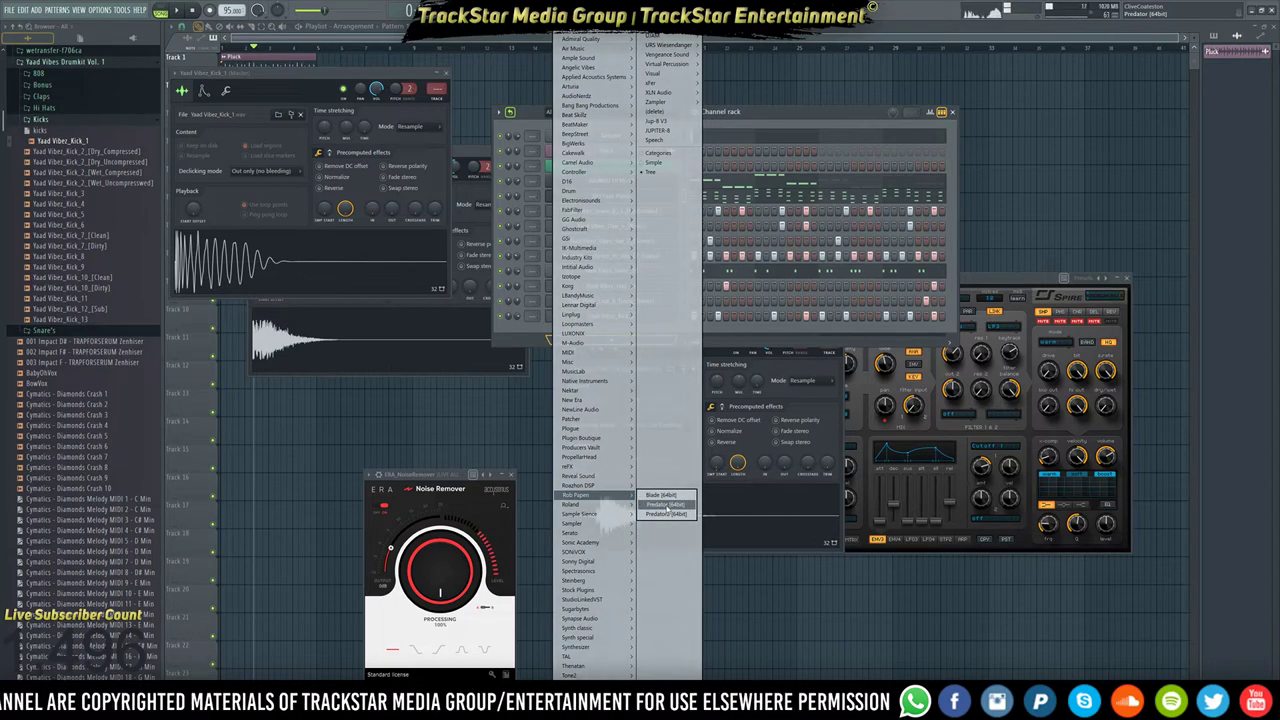
click(665, 505)
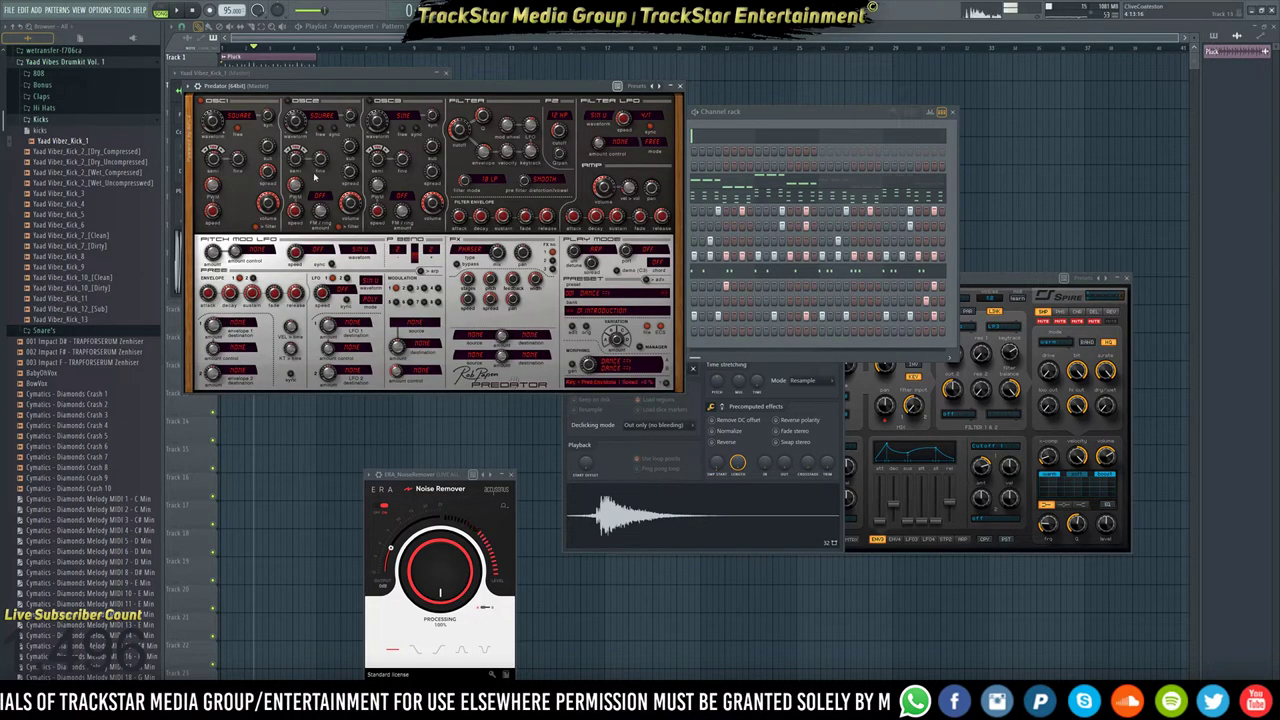
drag(403, 93, 783, 378)
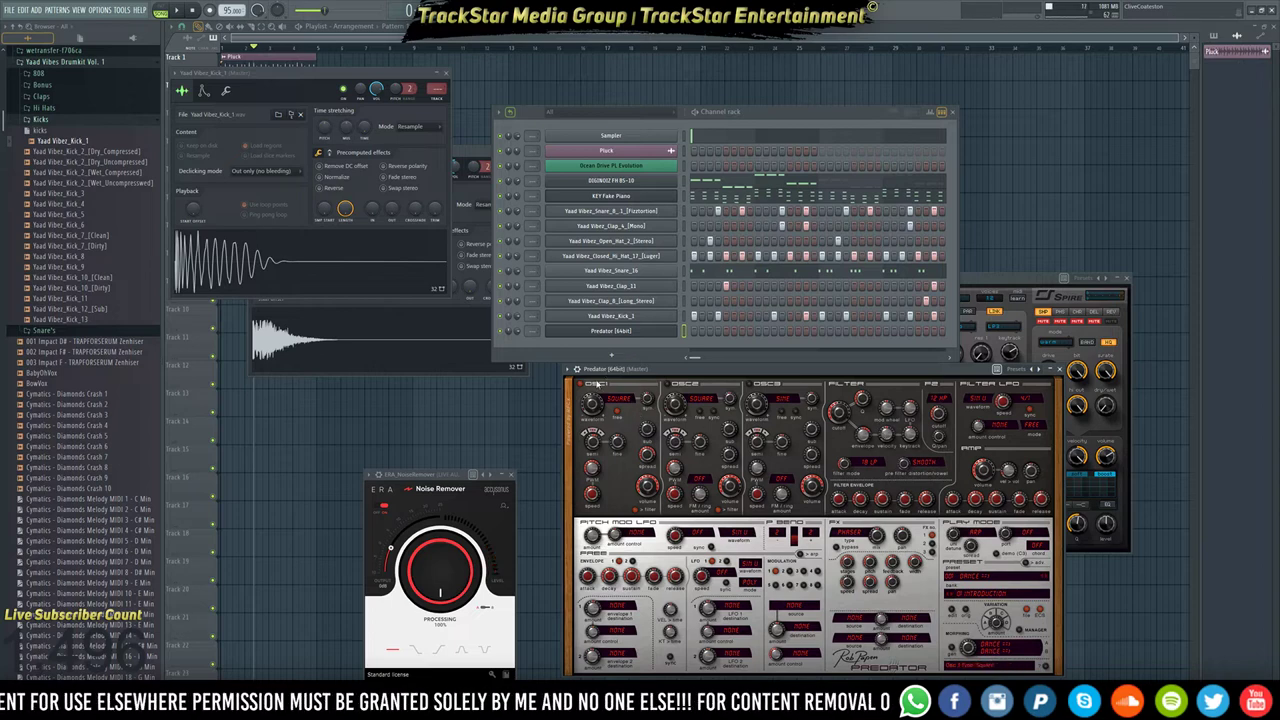
Copy the KEY Fake Piano chord notes into the Predator channel and open them in the piano roll.
click(664, 333)
key(ctrl+v)
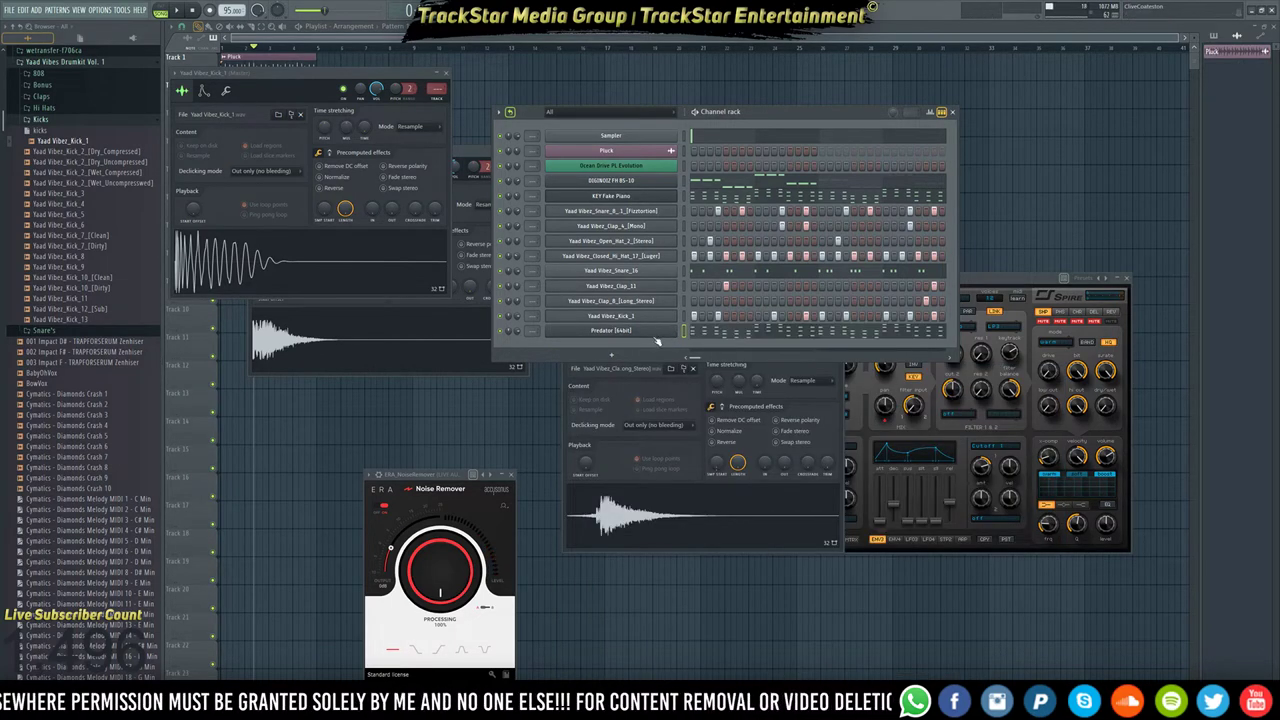
click(655, 333)
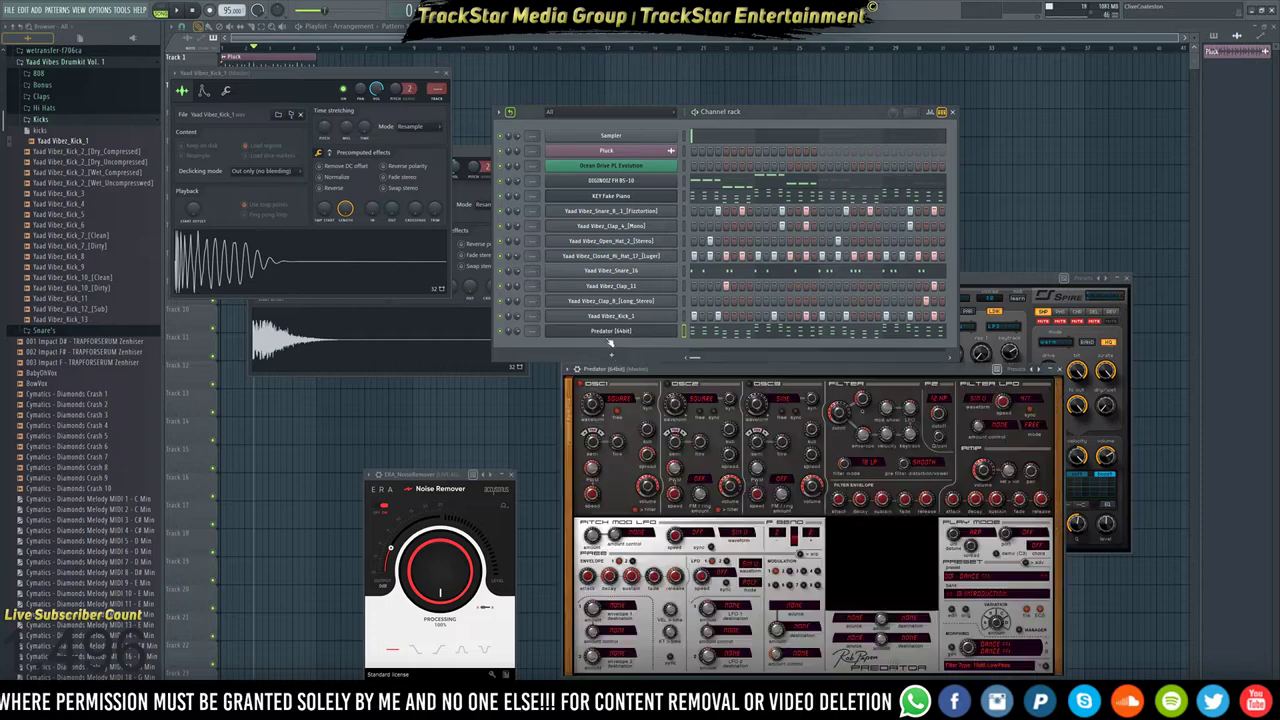
click(761, 328)
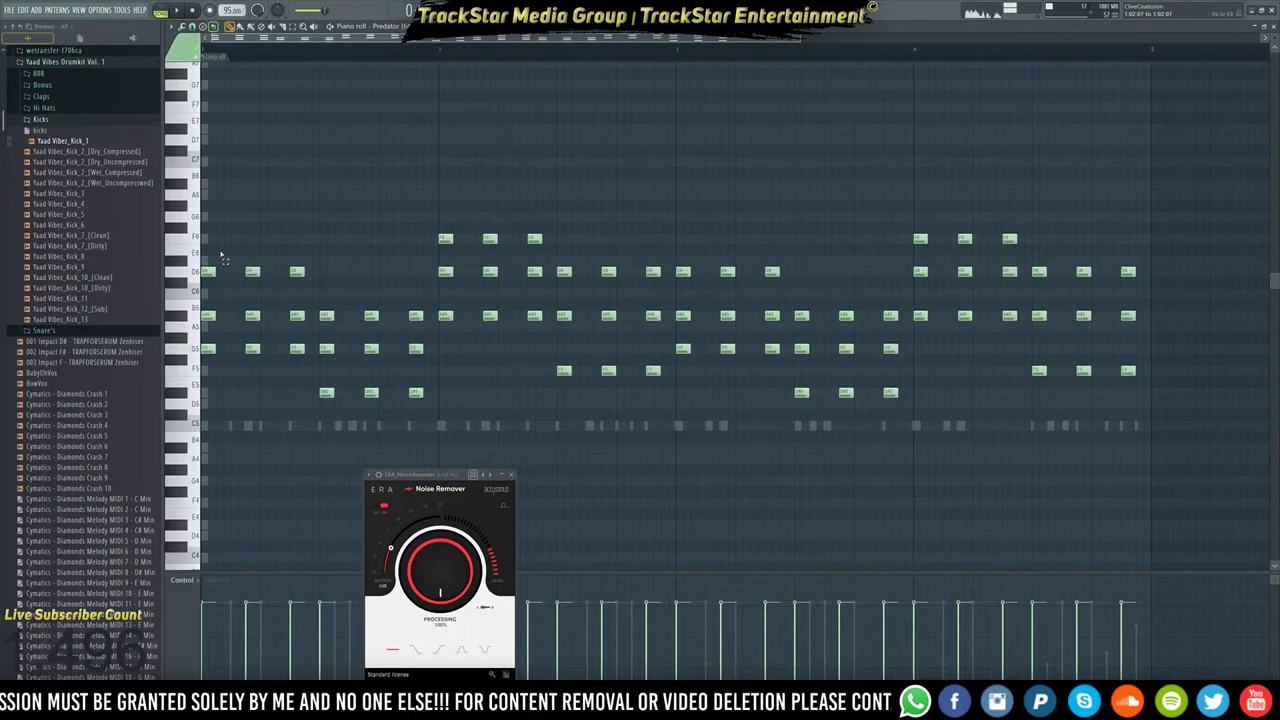
Delete the second and third hits of every repeated chord across the four bars, leaving one chord per half bar, and start playback.
drag(221, 246, 312, 394)
drag(366, 279, 428, 470)
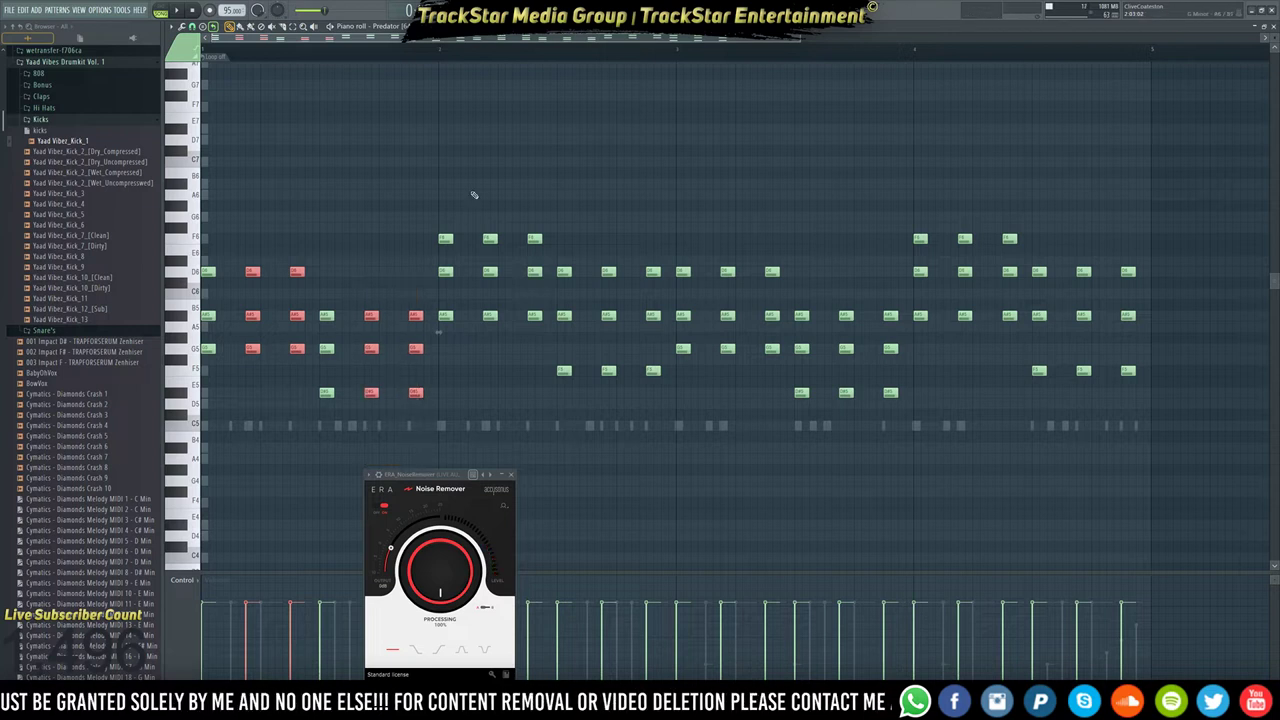
drag(474, 194, 544, 388)
drag(606, 245, 662, 460)
drag(722, 210, 770, 404)
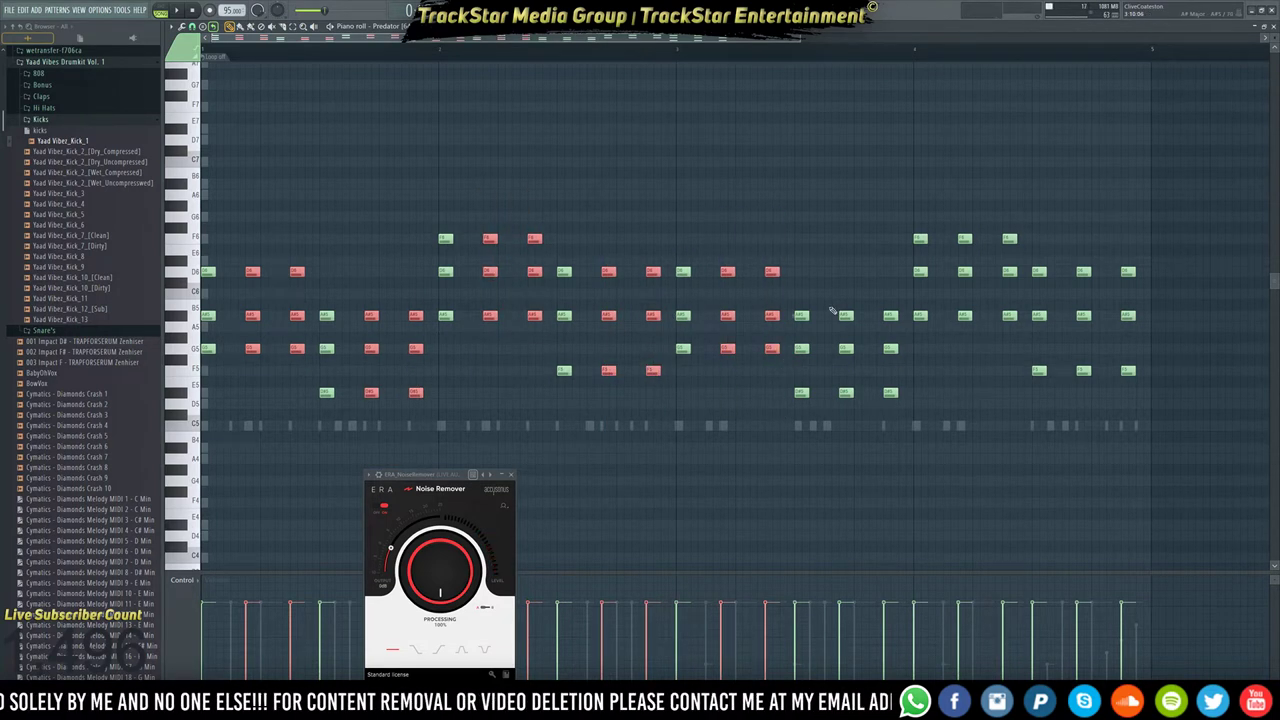
drag(840, 298, 896, 436)
drag(958, 200, 1030, 354)
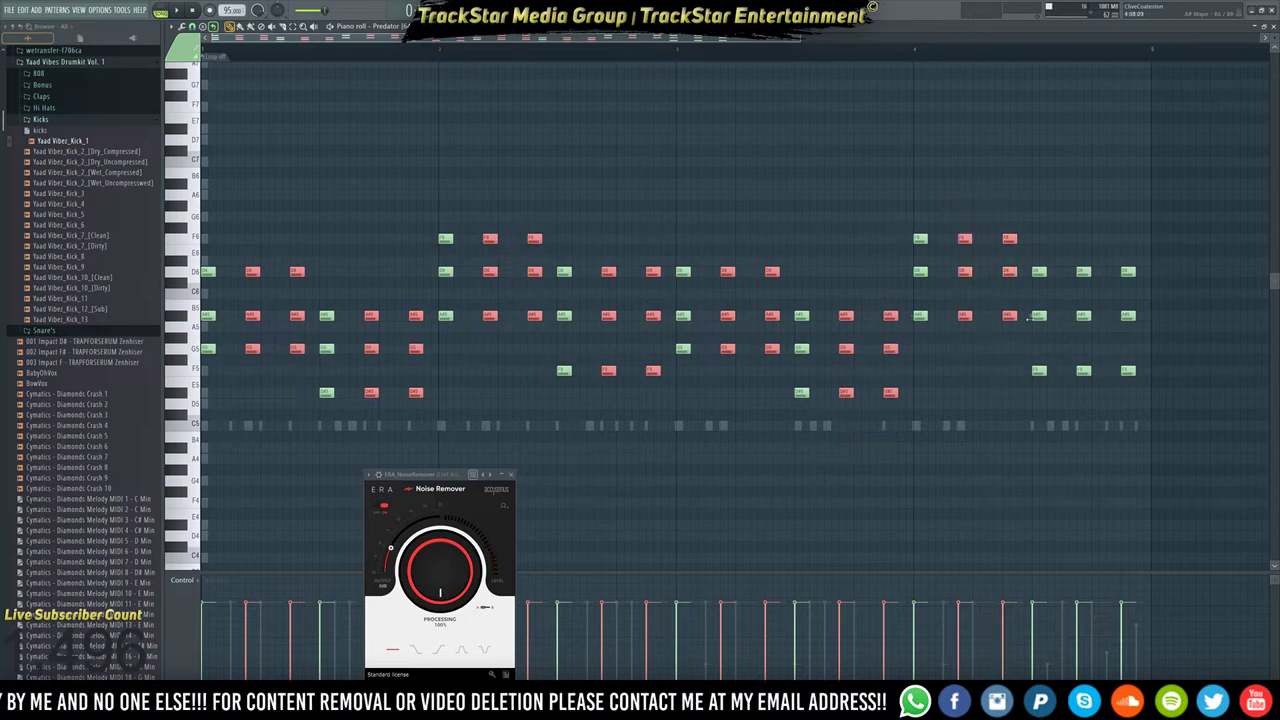
drag(1078, 244, 1186, 476)
key(Delete)
key(space)
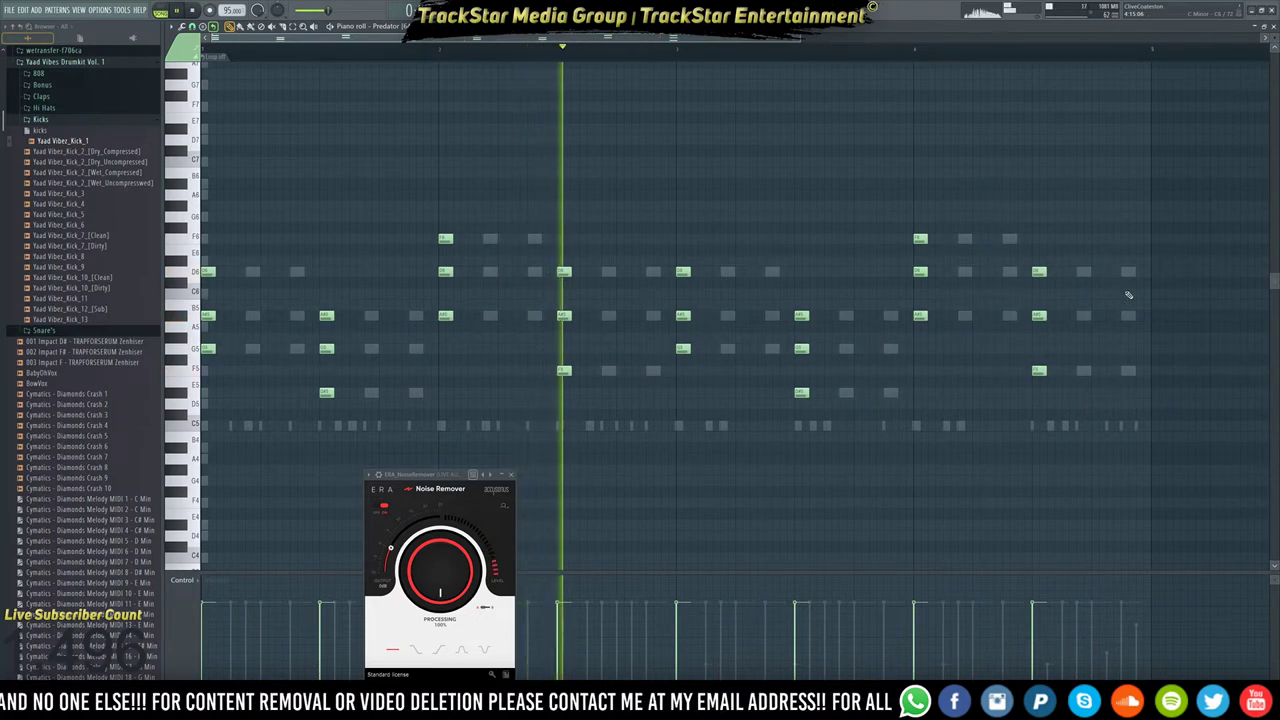
Stretch the Predator chords legato so each holds until the following one, extending the last chord to the end of bar 4.
key(alt+l)
click(675, 403)
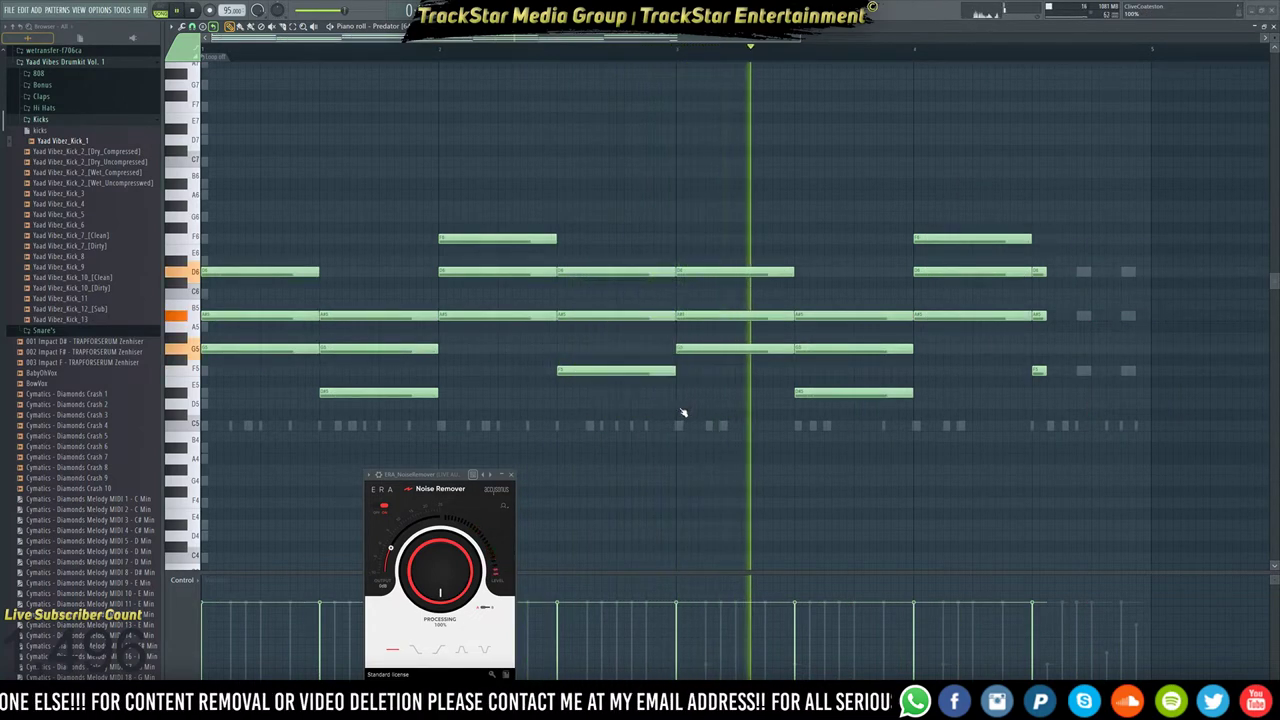
drag(1124, 428, 1151, 272)
key(ctrl+d)
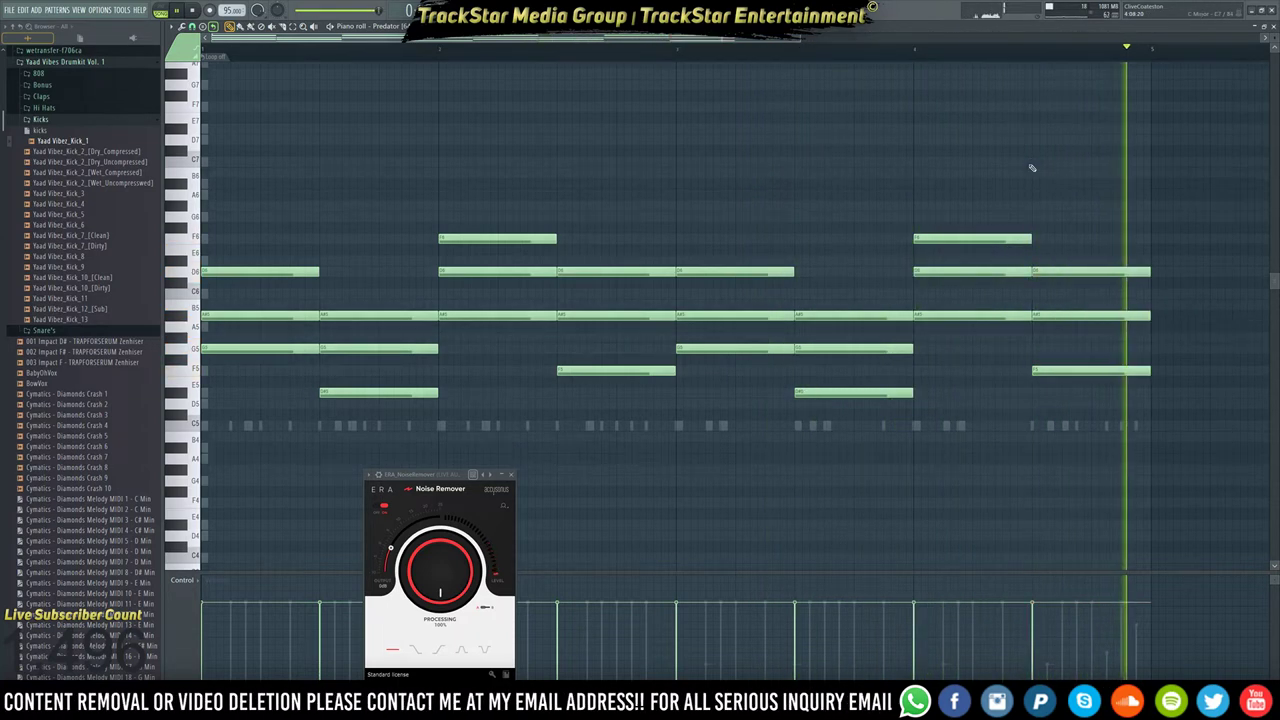
Solo the Predator channel in the channel rack and play the sustained chords.
click(642, 12)
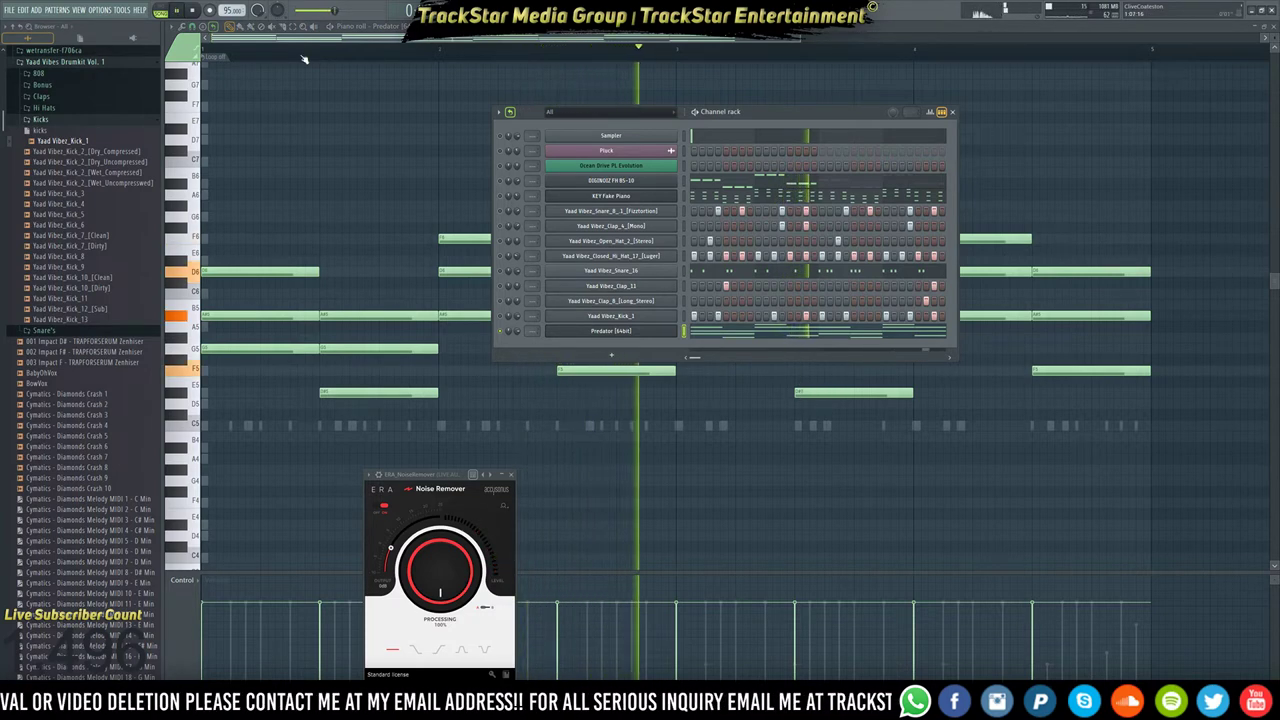
key(space)
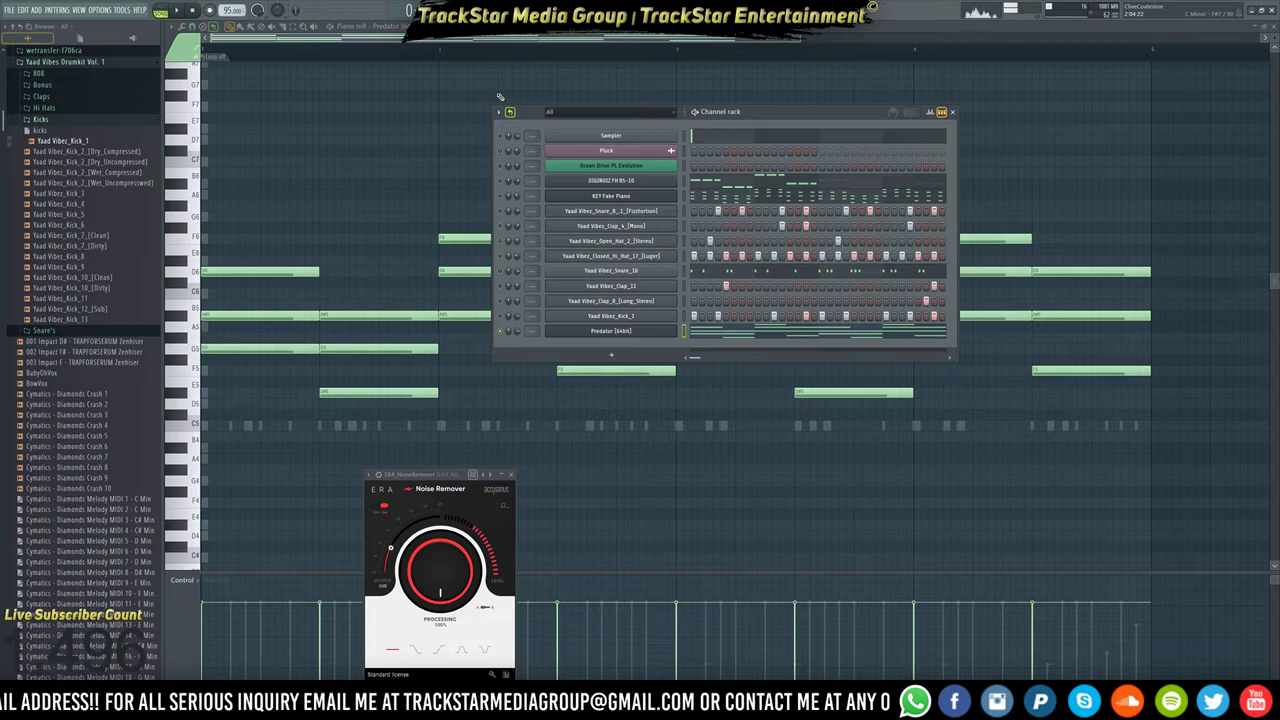
key(space)
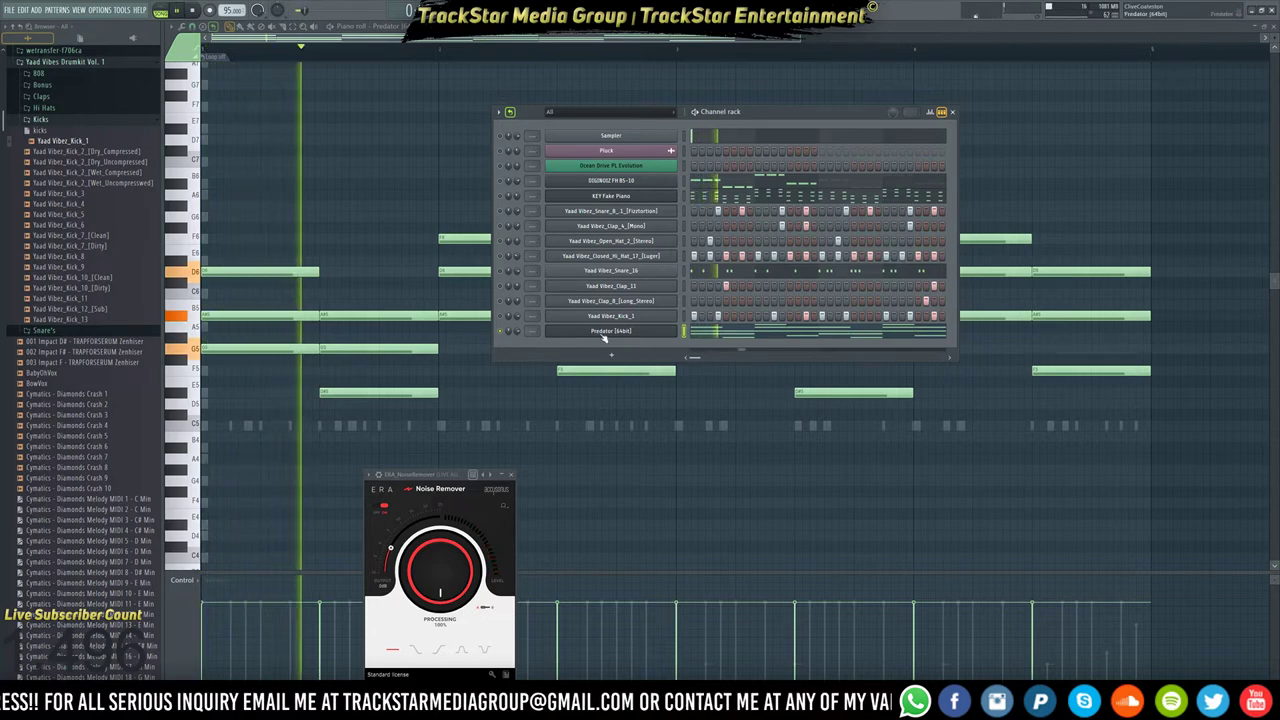
Load the dirty square arp preset from Predator's presets 33-64 and audition it on the chords.
click(600, 331)
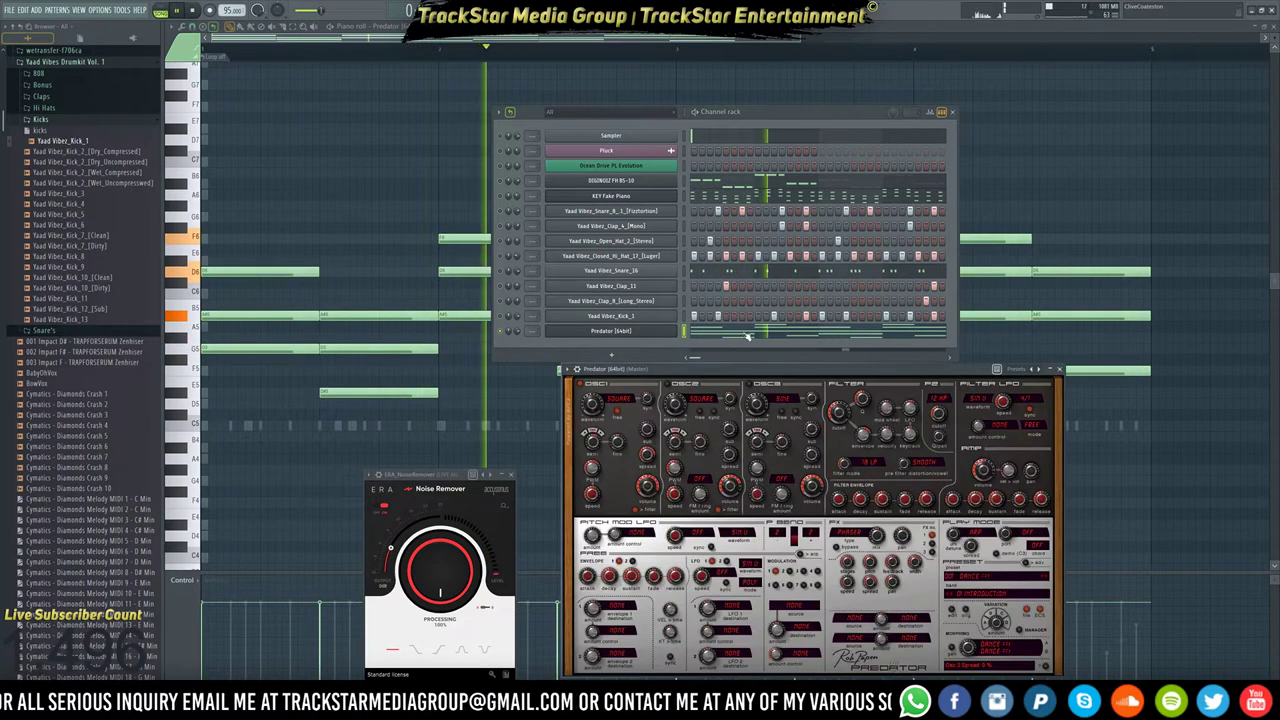
click(975, 595)
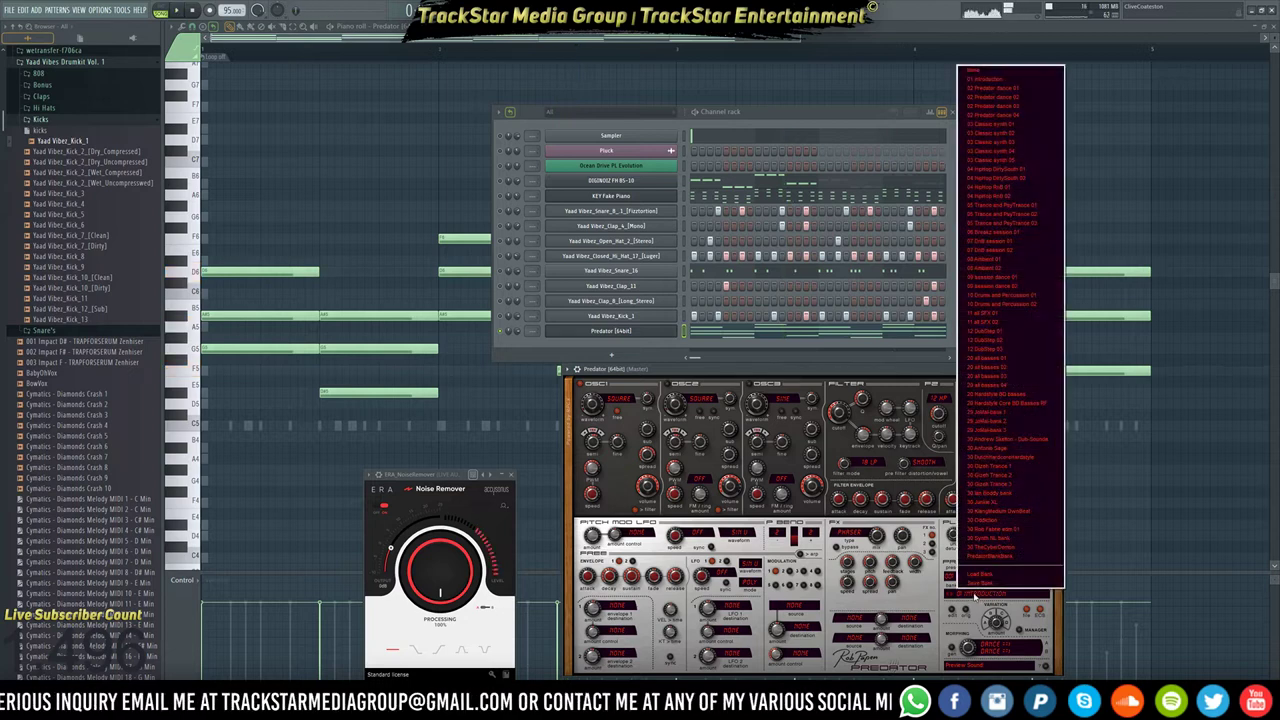
click(863, 373)
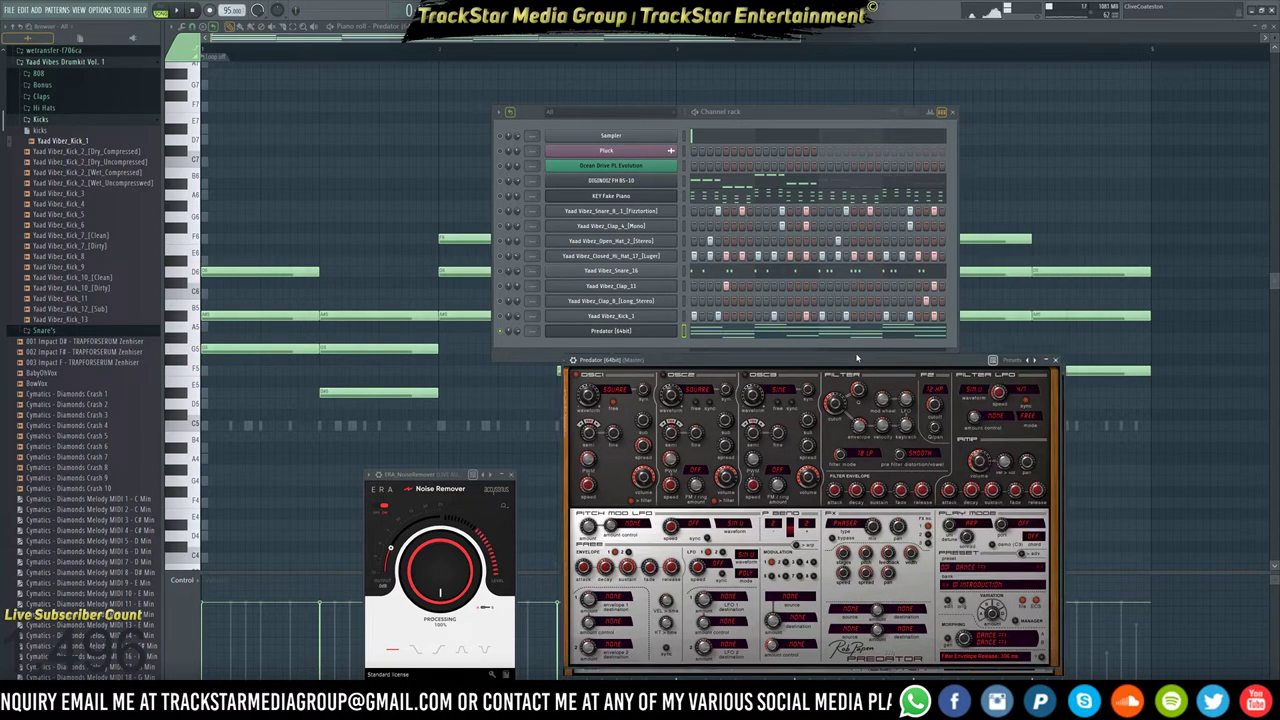
drag(863, 373, 818, 247)
click(944, 454)
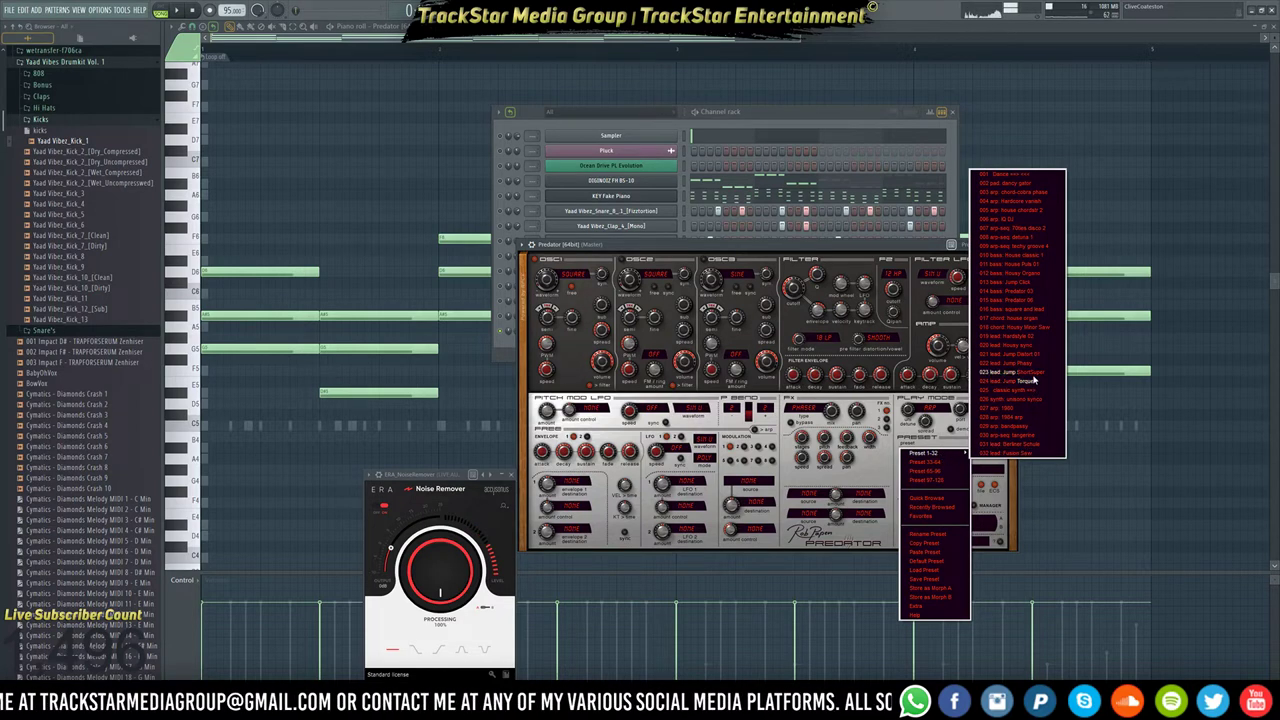
mouse_move(938, 465)
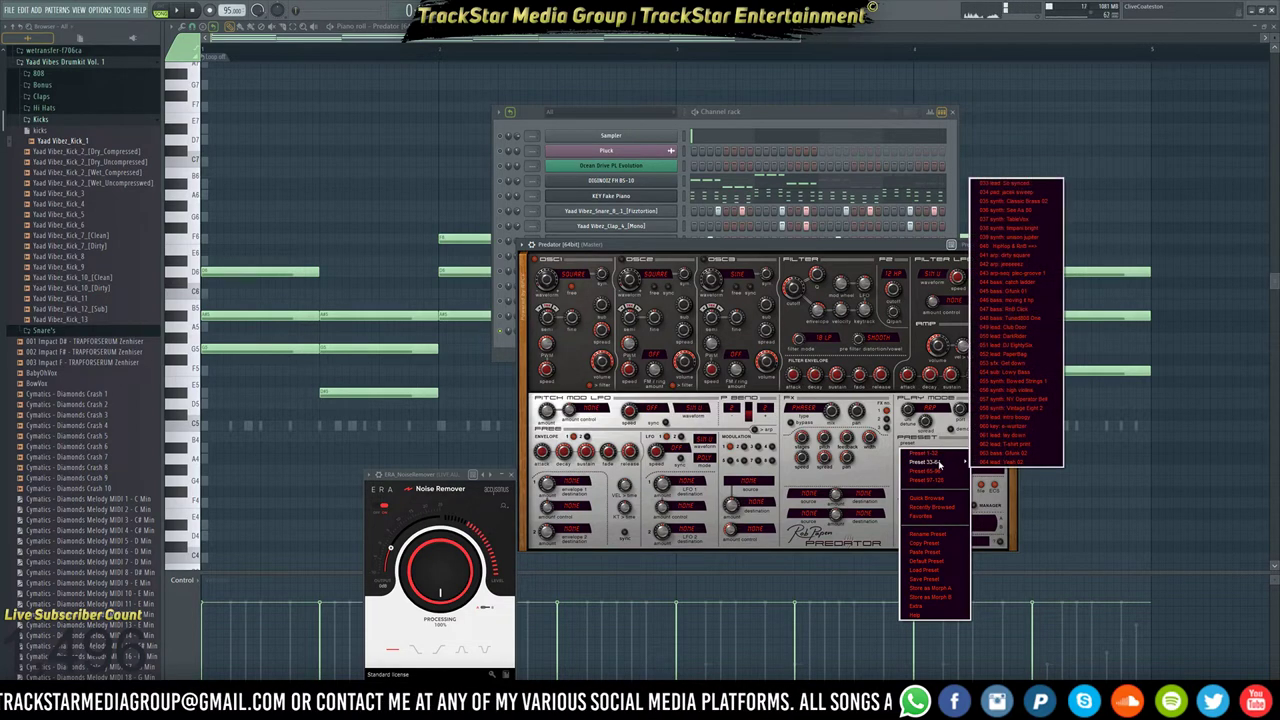
click(1010, 256)
key(space)
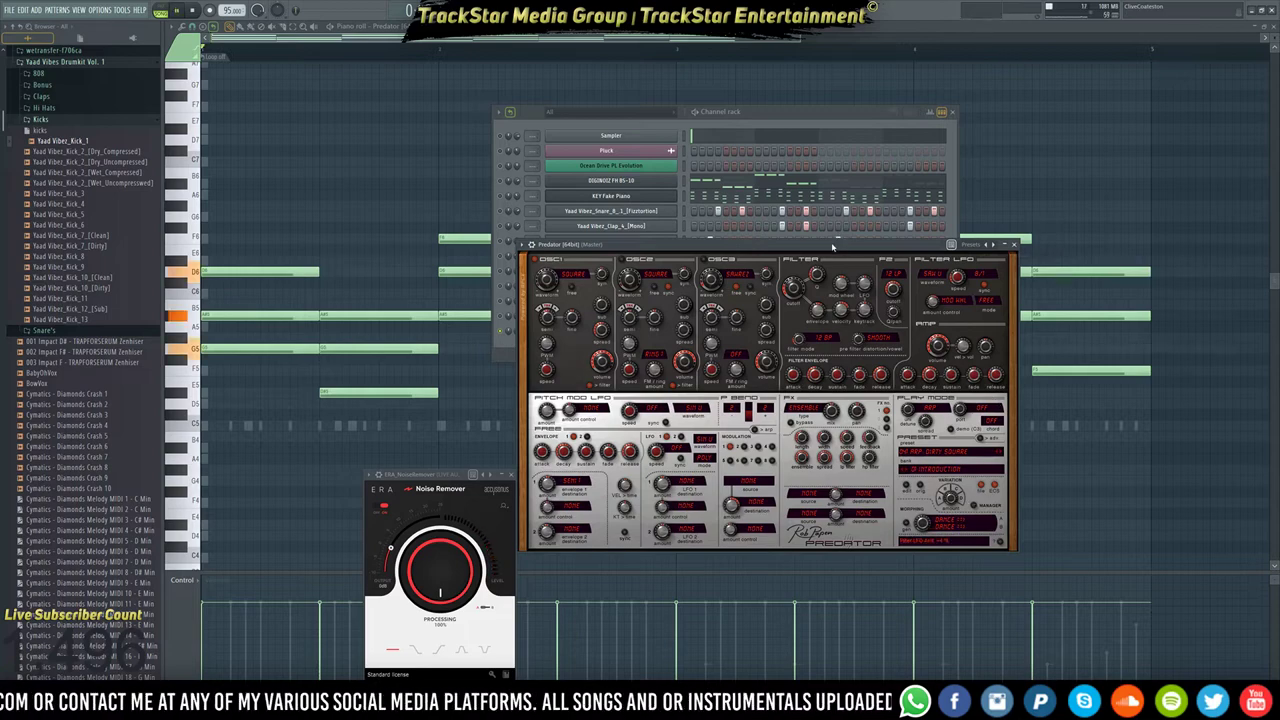
drag(838, 243, 561, 111)
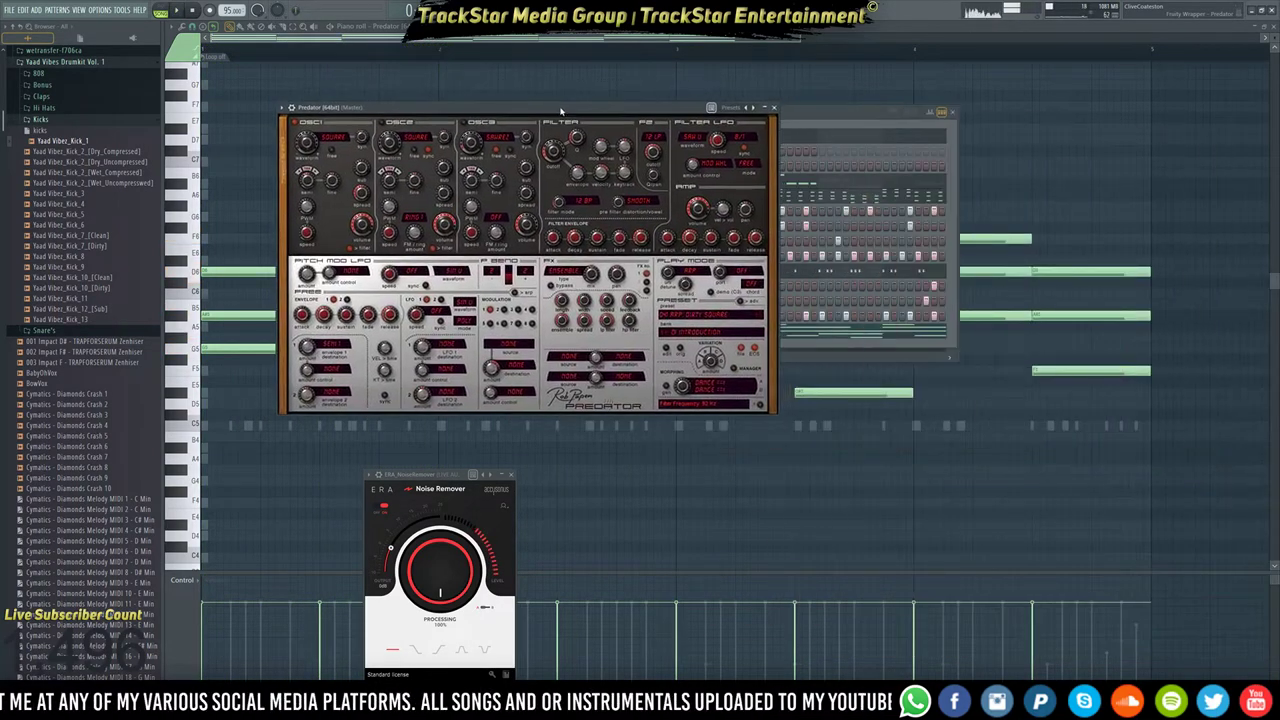
Load a Predator dance bank and step through its arp presets past House Jump to the chords arp during playback.
click(694, 331)
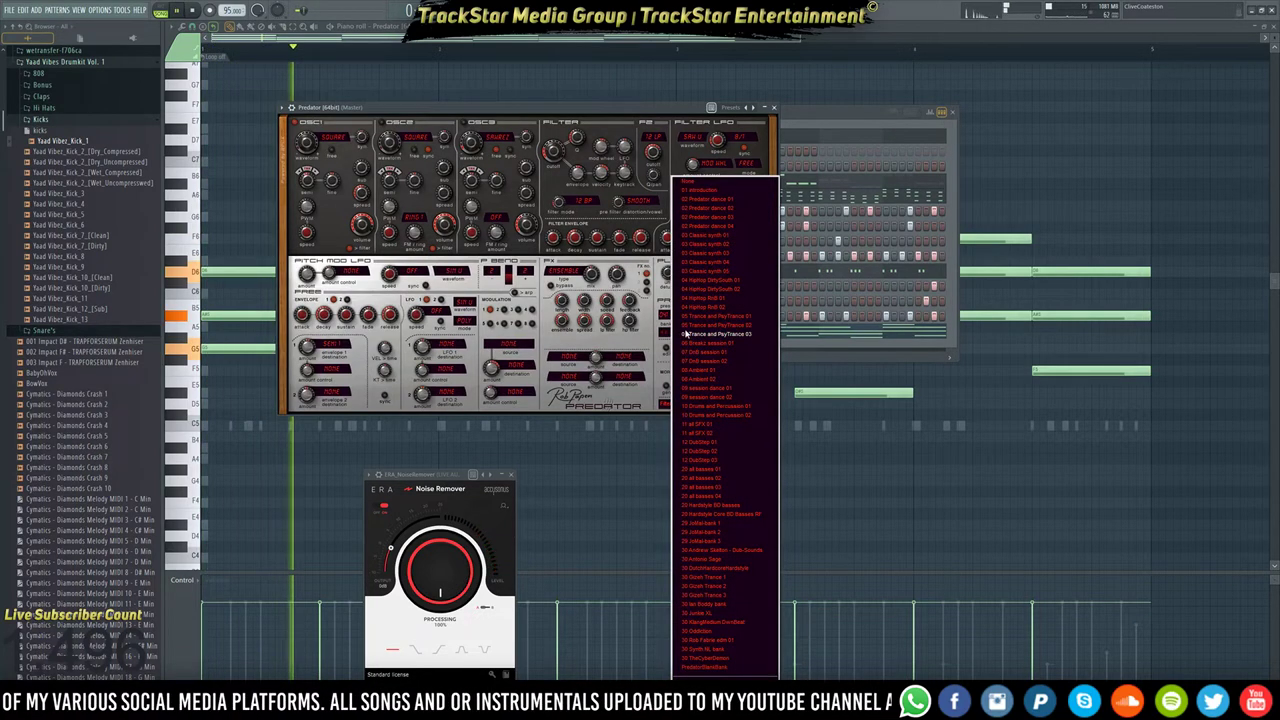
click(697, 226)
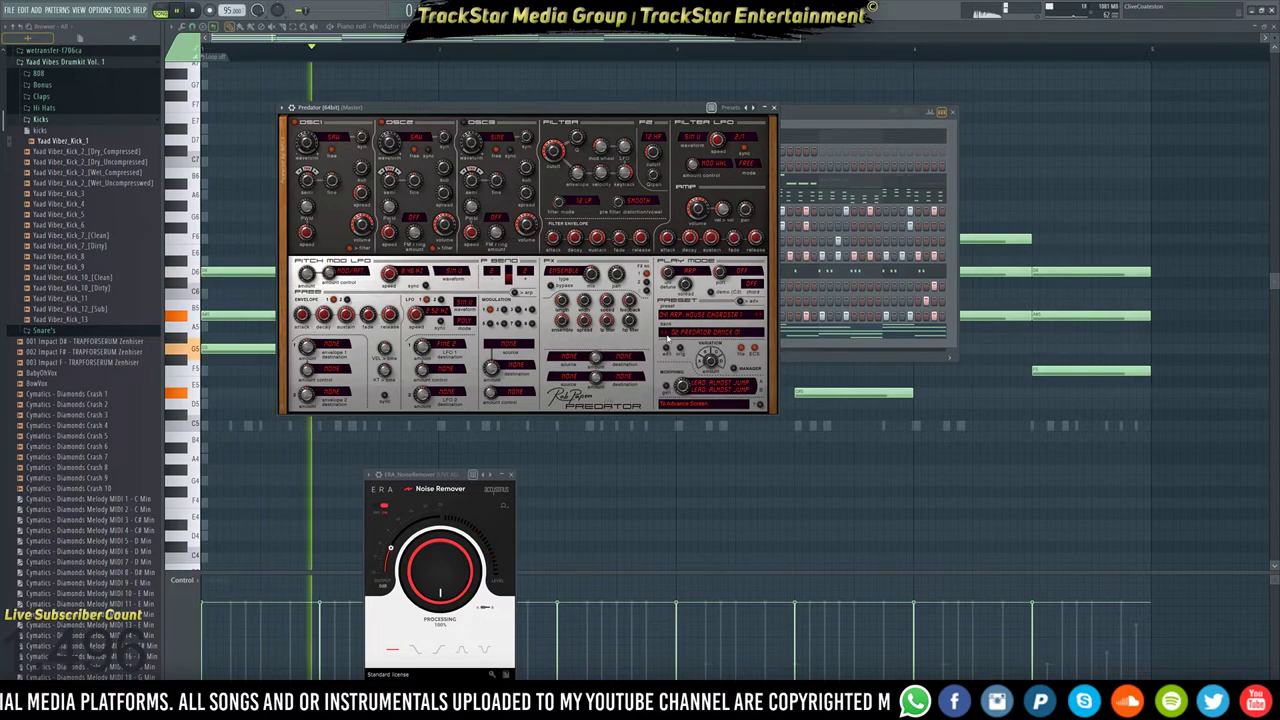
click(762, 317)
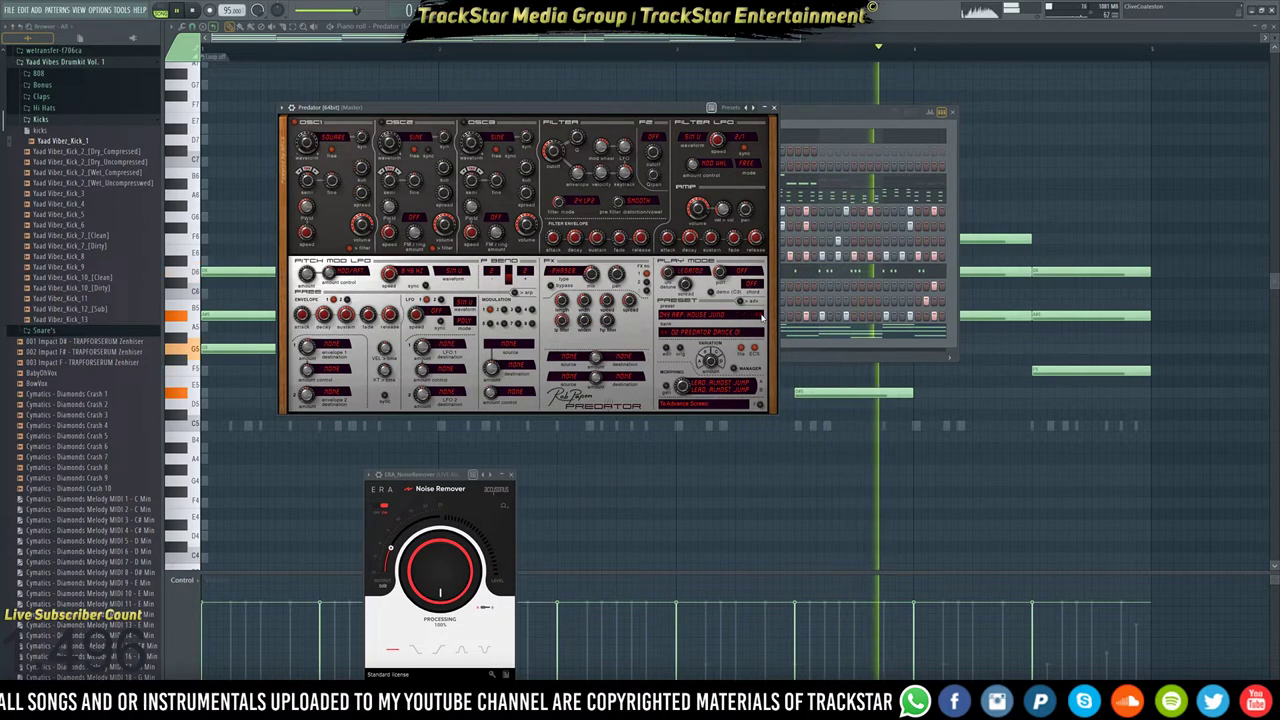
click(762, 317)
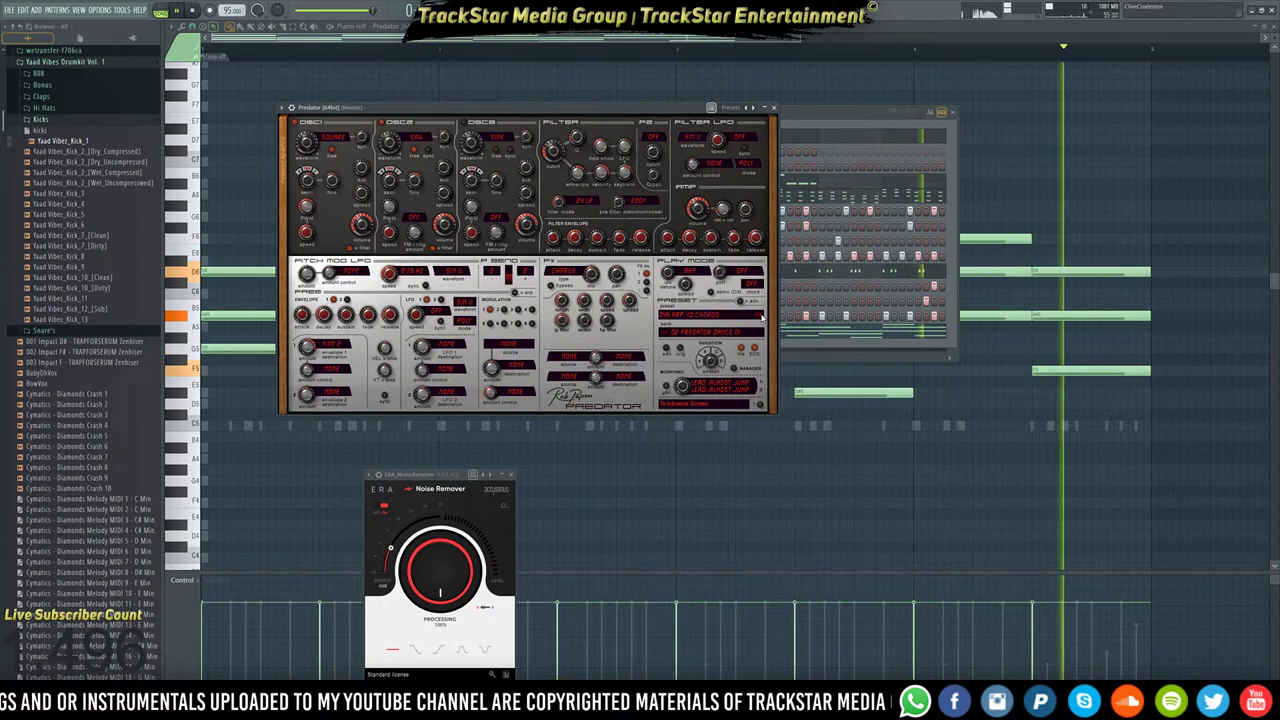
Unsolo Predator to hear the chords arp with all channels, repositioning the plugin window around the channel rack.
drag(663, 113, 1145, 352)
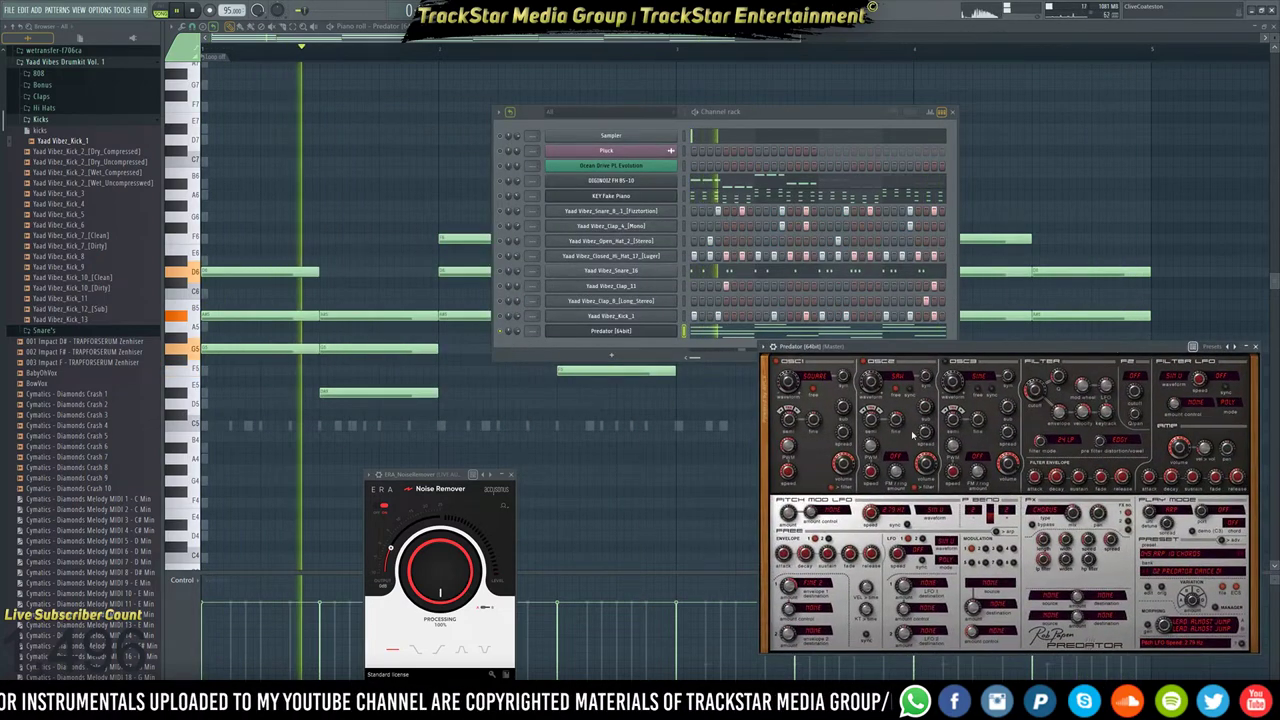
drag(843, 347, 767, 373)
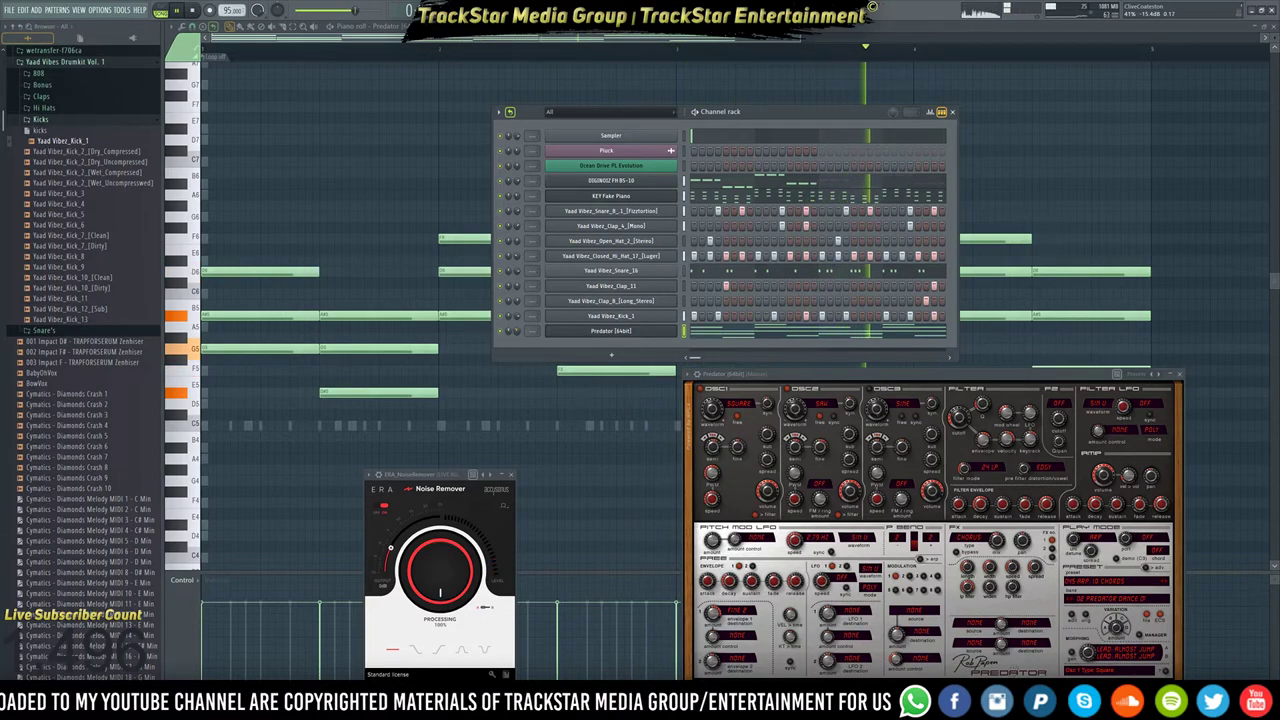
drag(893, 377, 805, 265)
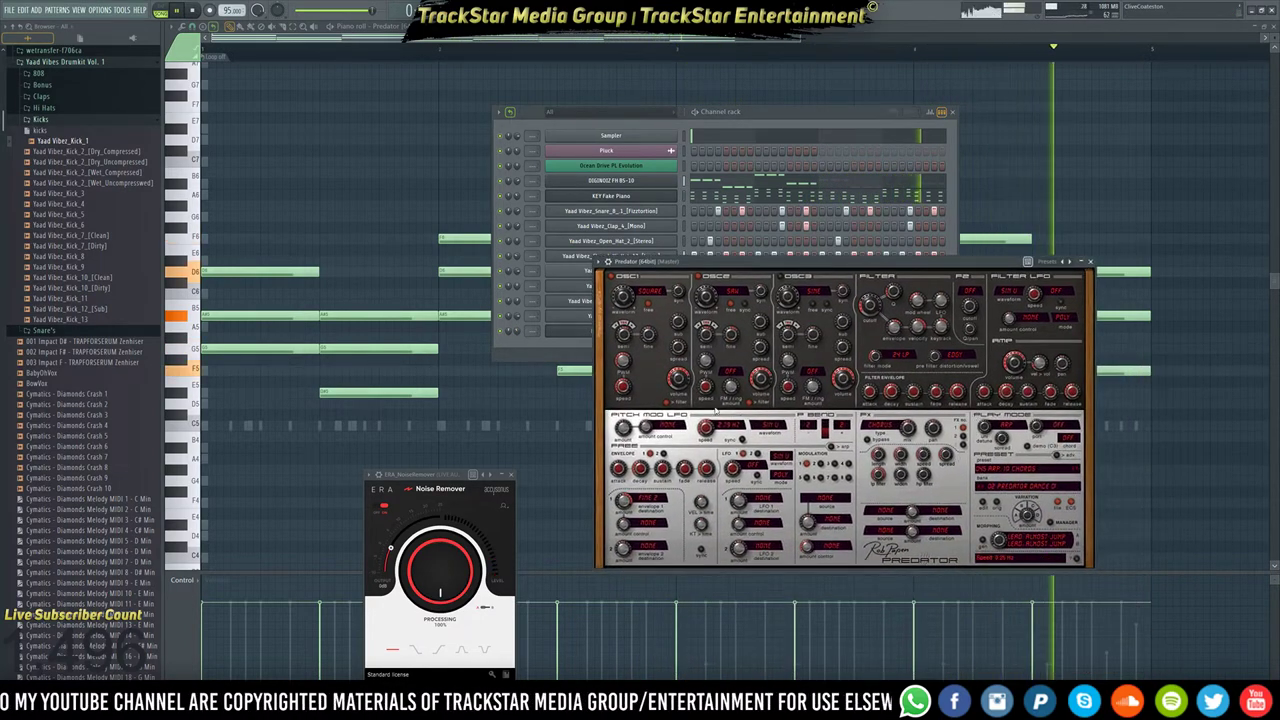
Insert Fruity Limiter in the first effect slot of the Master mixer track and play the beat through it.
click(565, 346)
key(F9)
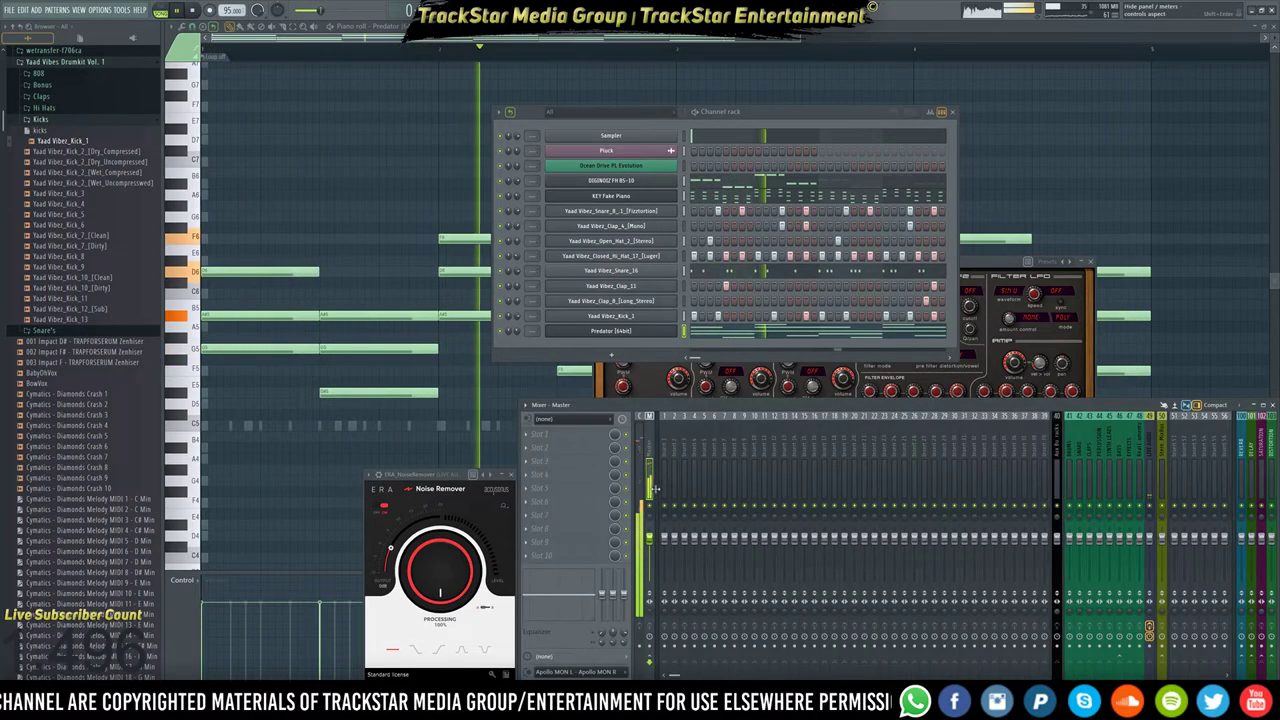
click(560, 434)
mouse_move(560, 447)
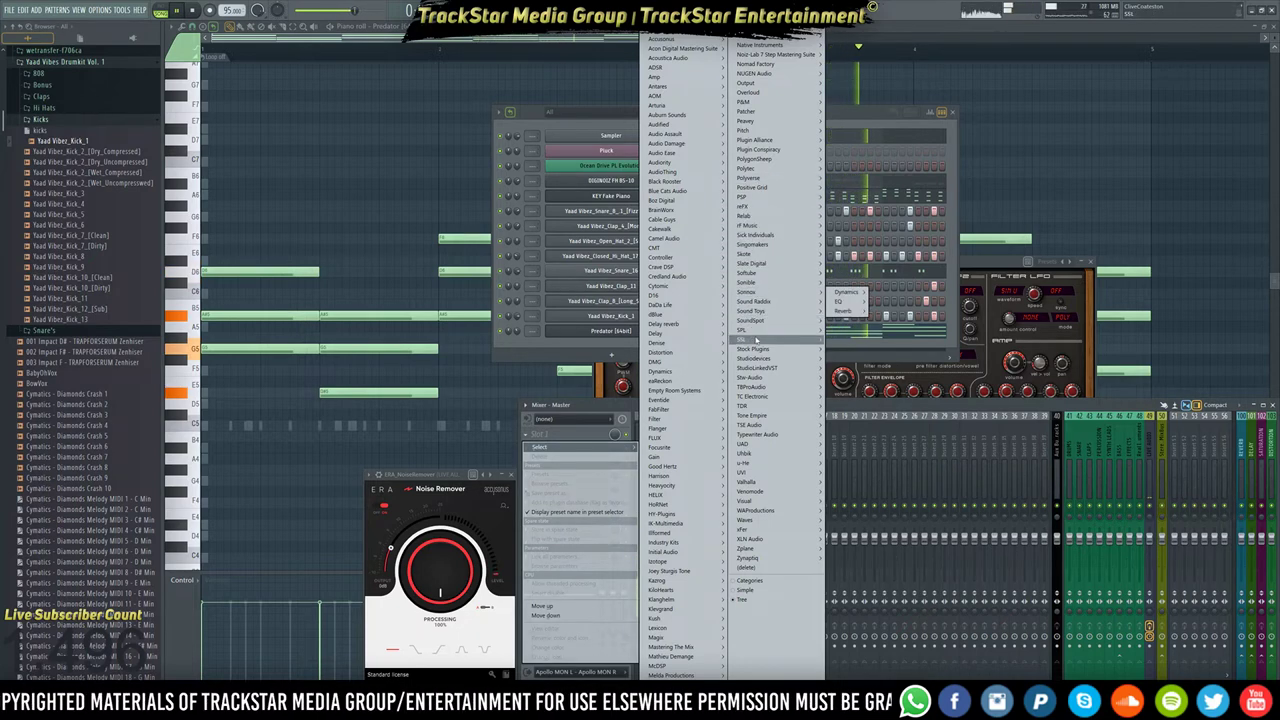
key(Escape)
key(space)
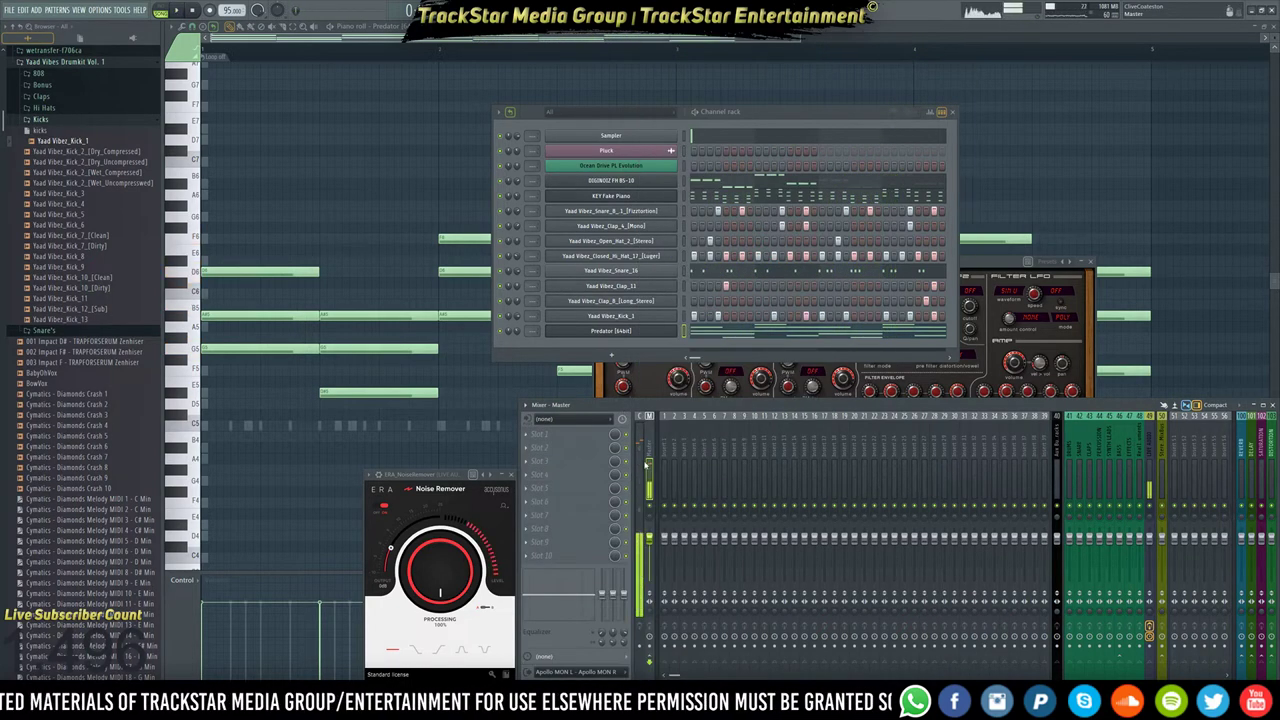
click(579, 438)
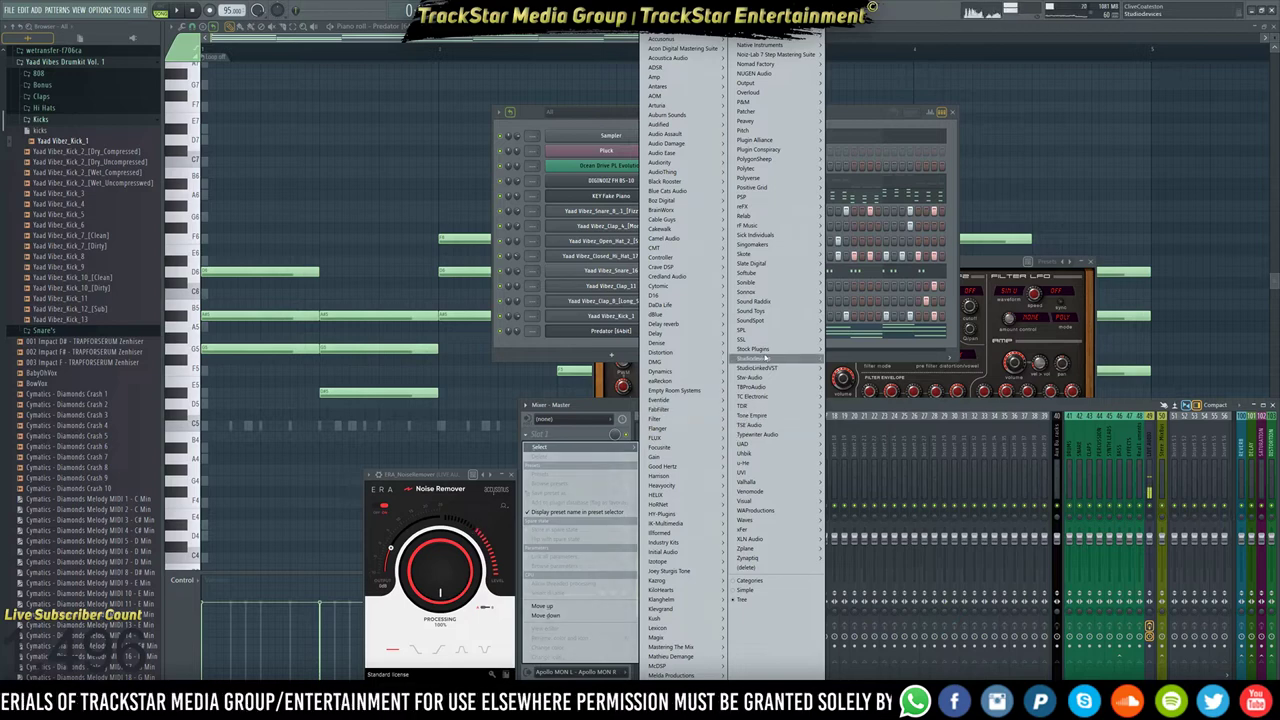
mouse_move(778, 348)
mouse_move(848, 349)
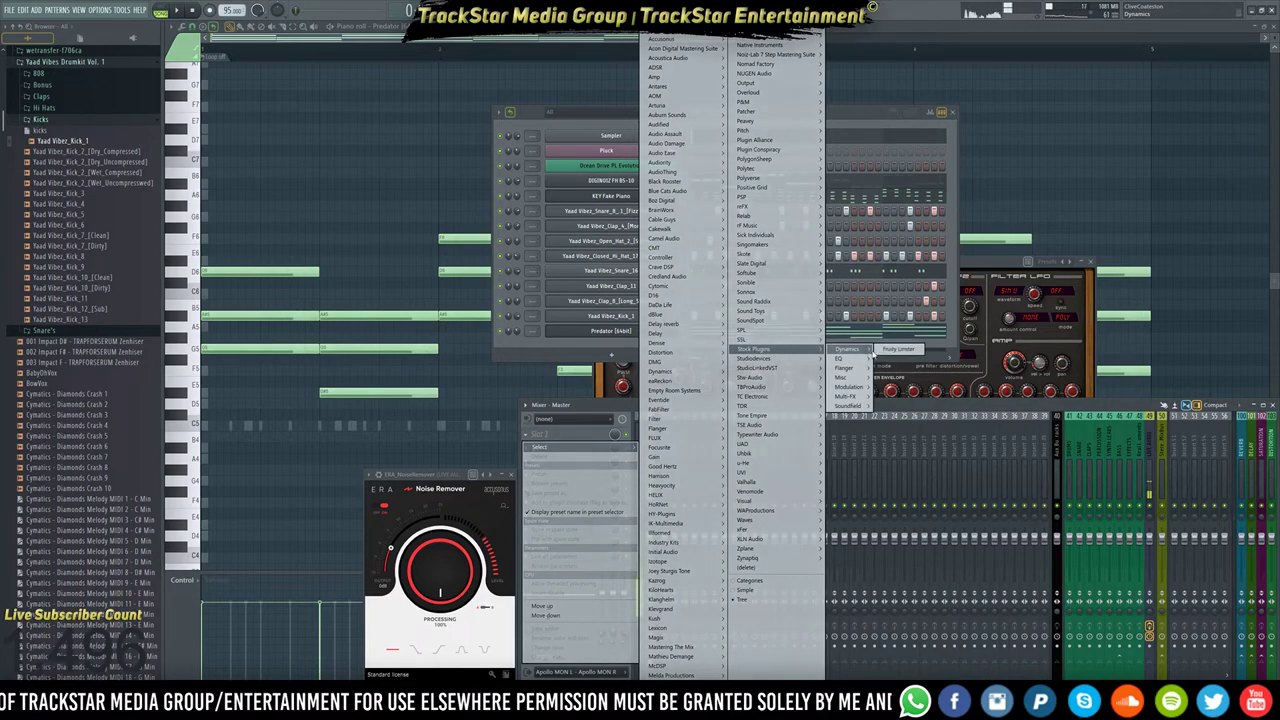
click(905, 350)
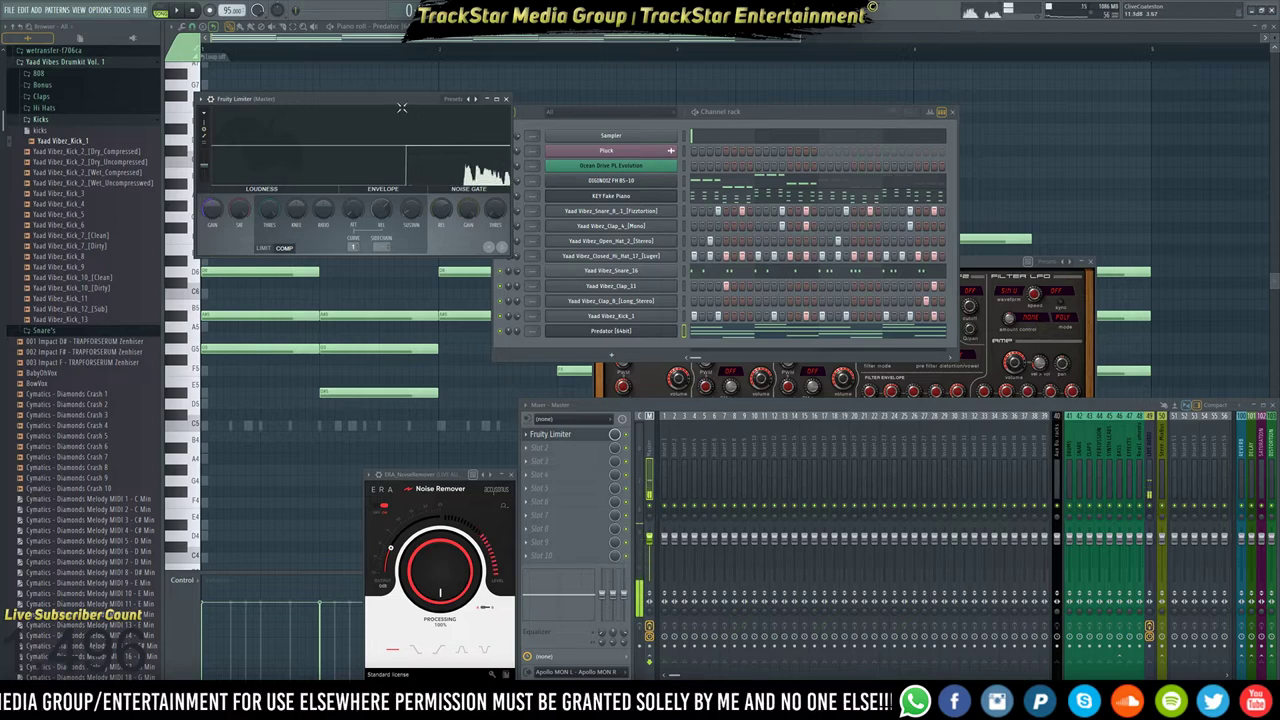
drag(401, 107, 384, 104)
key(space)
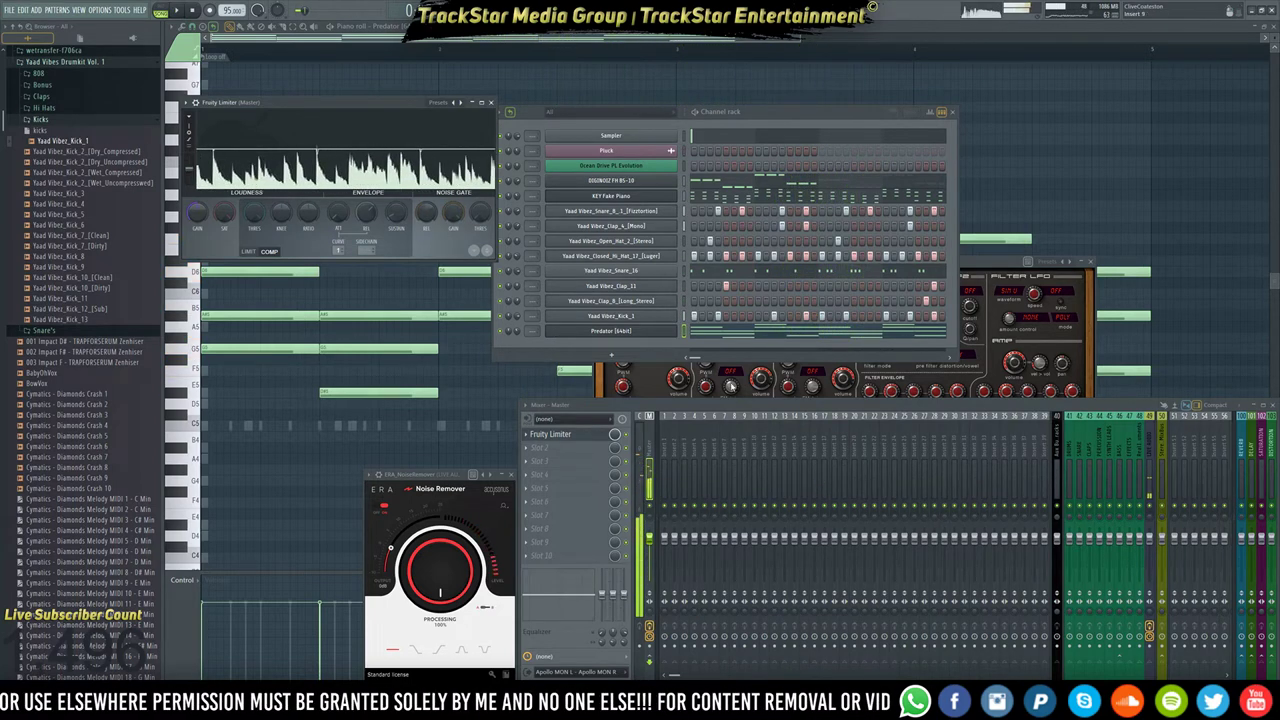
Bring Predator forward, move its window above the mixer, and step through the next dance arp presets during playback.
click(968, 263)
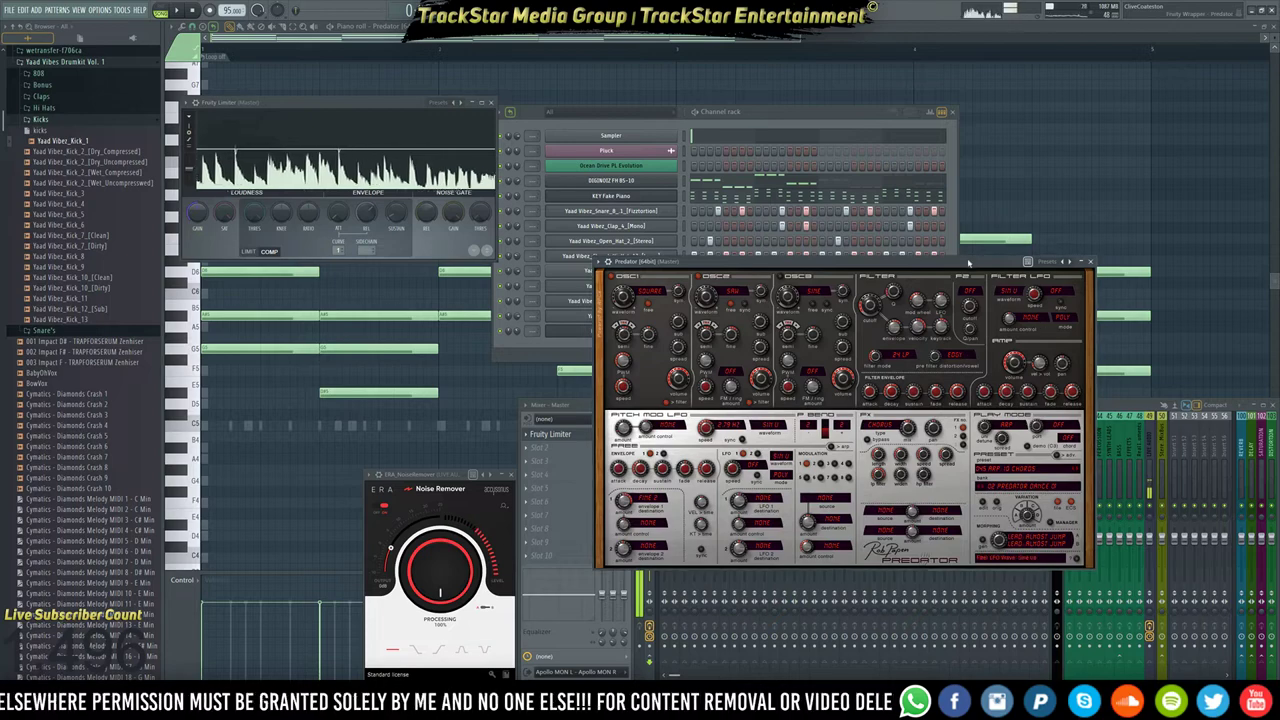
drag(968, 263, 976, 139)
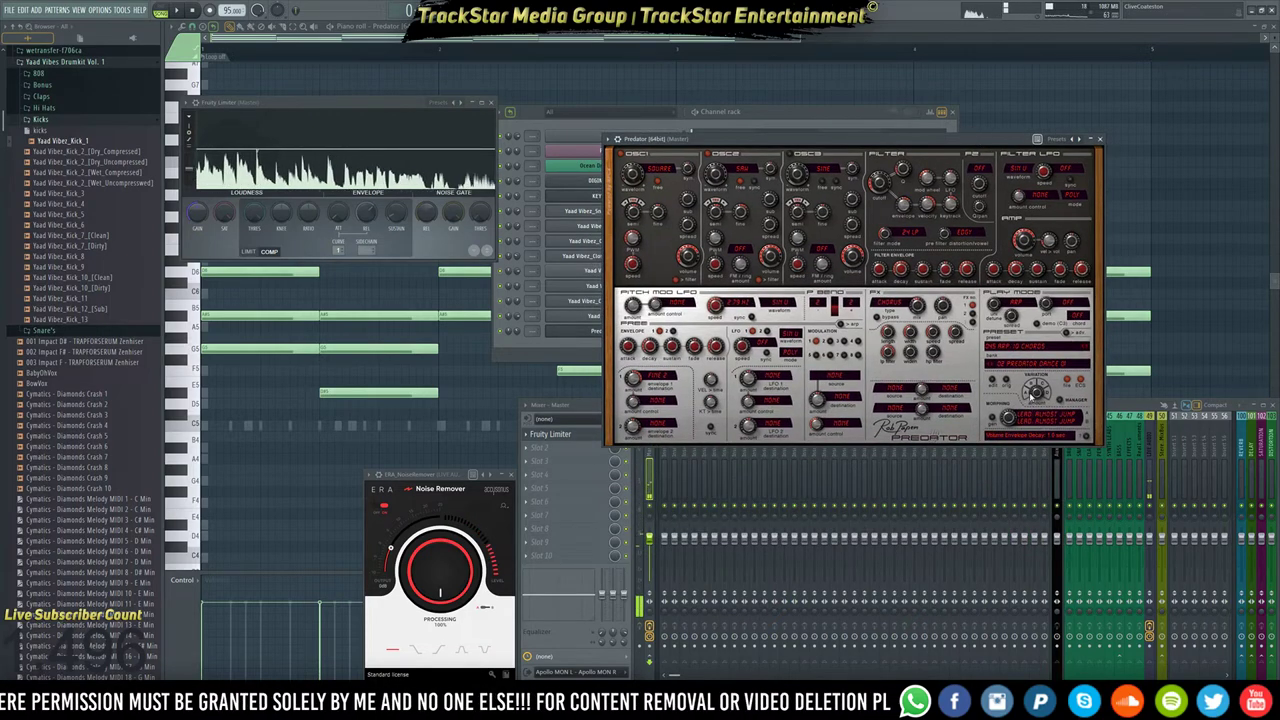
click(1088, 348)
key(space)
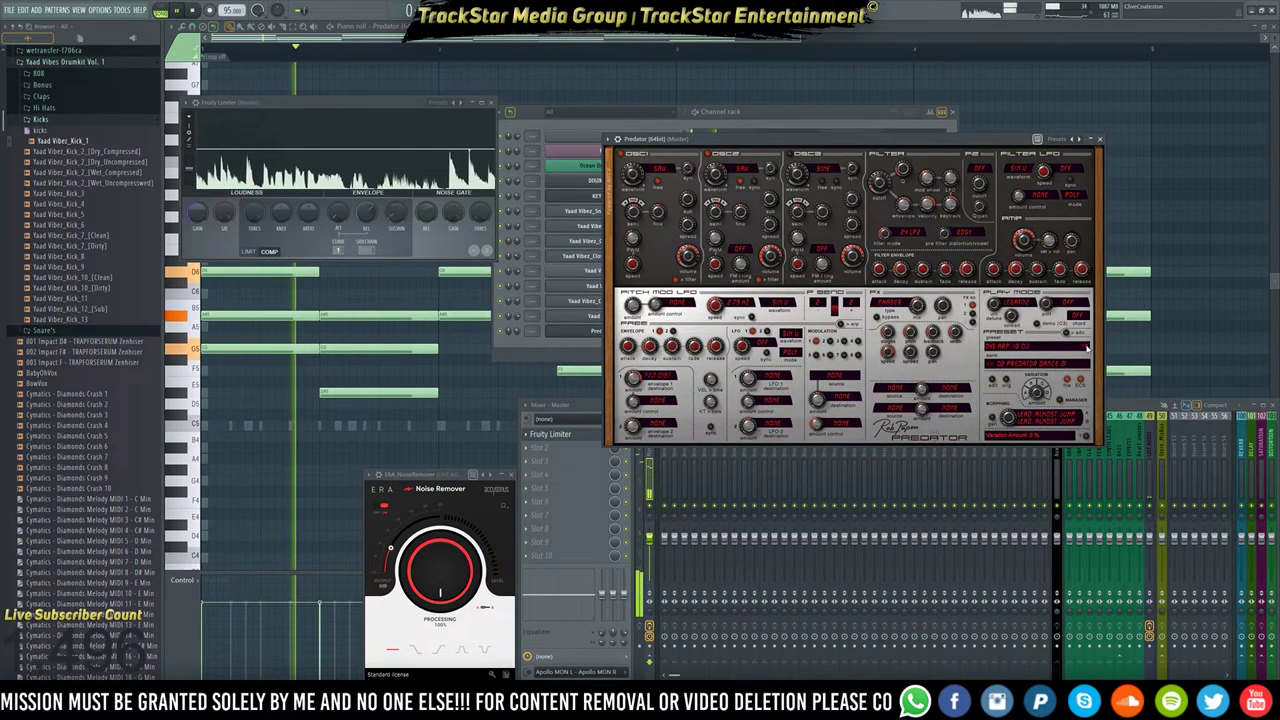
click(1088, 348)
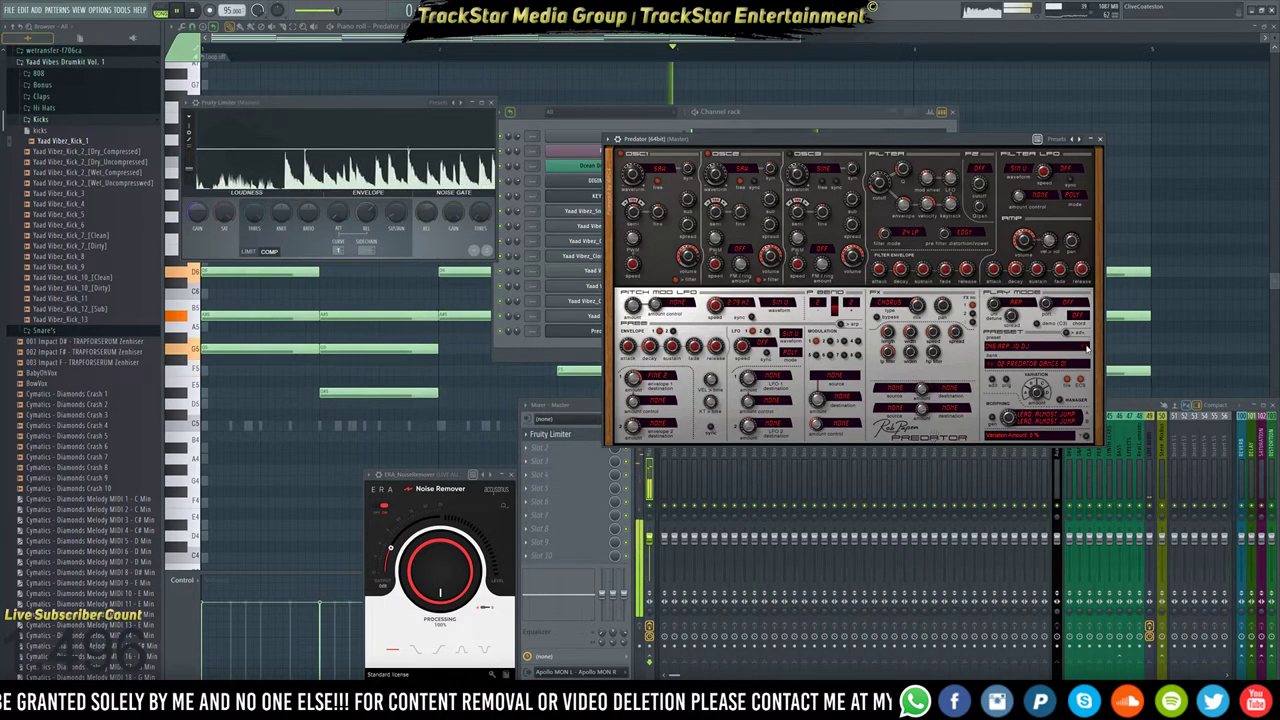
Solo the Predator channel, load the Andrew Skelton Dub-Sounds bank and browse its preset lists.
right_click(500, 332)
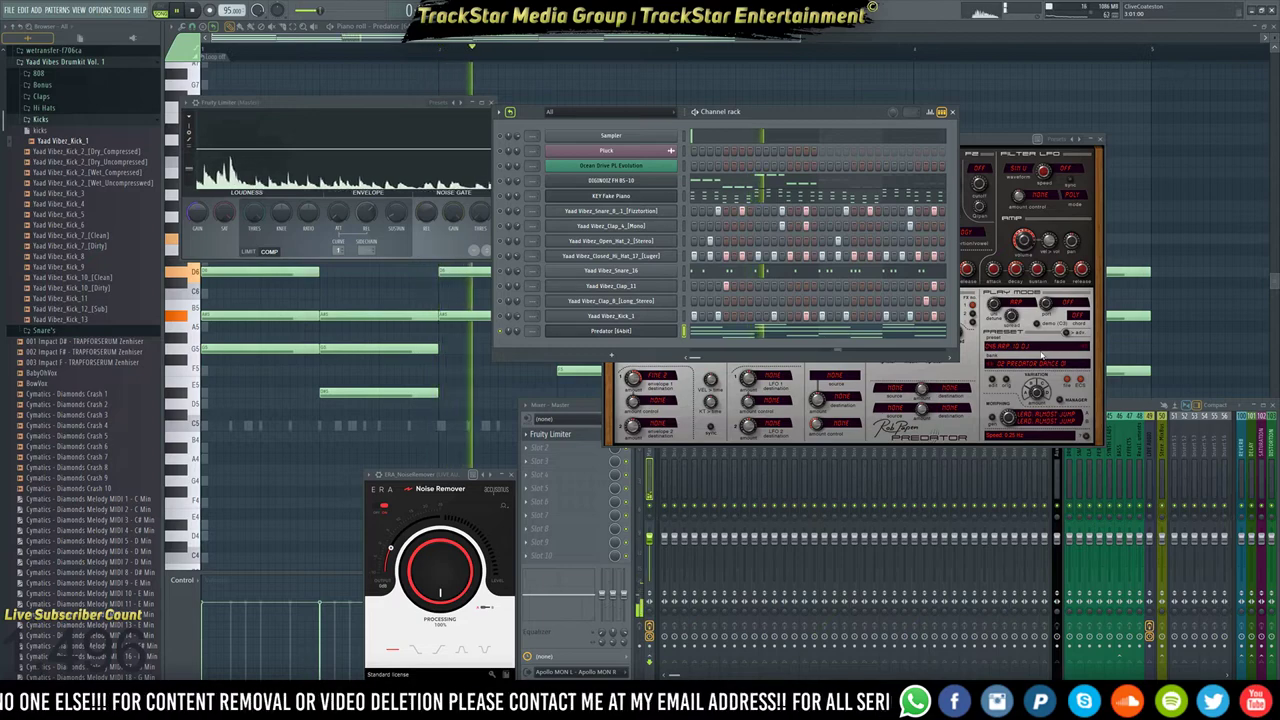
click(1078, 348)
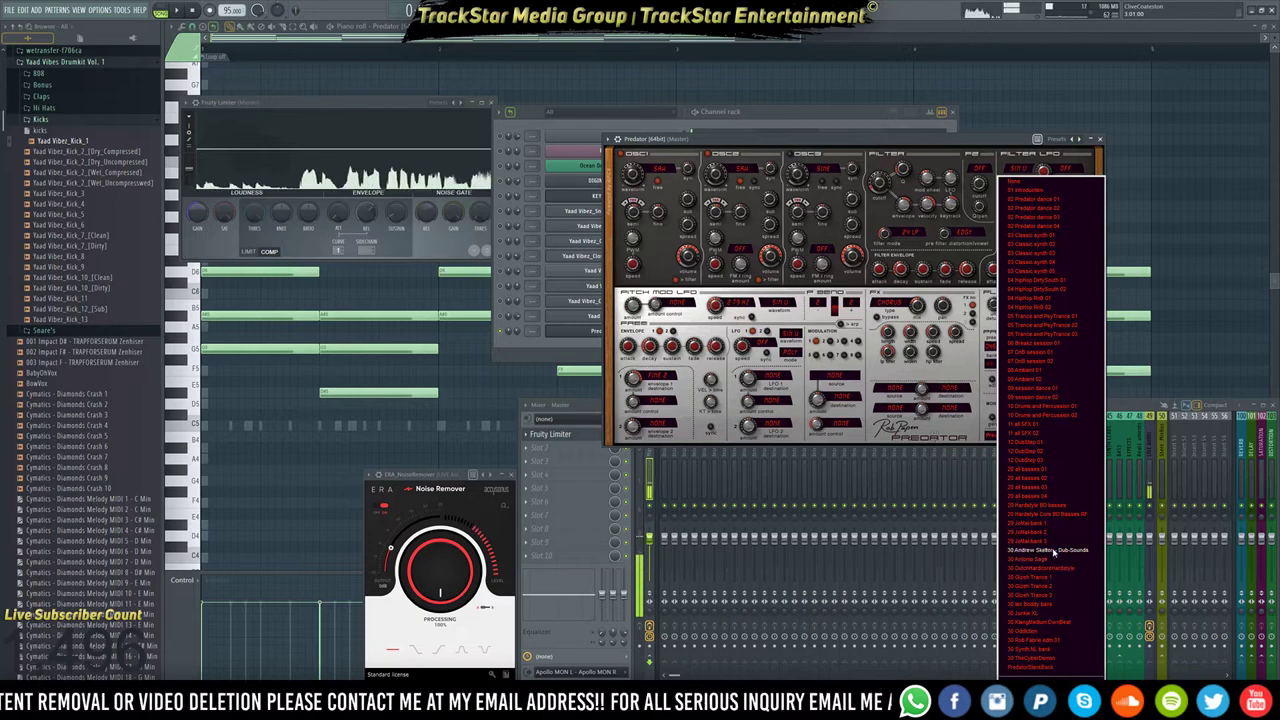
click(1053, 551)
click(1036, 352)
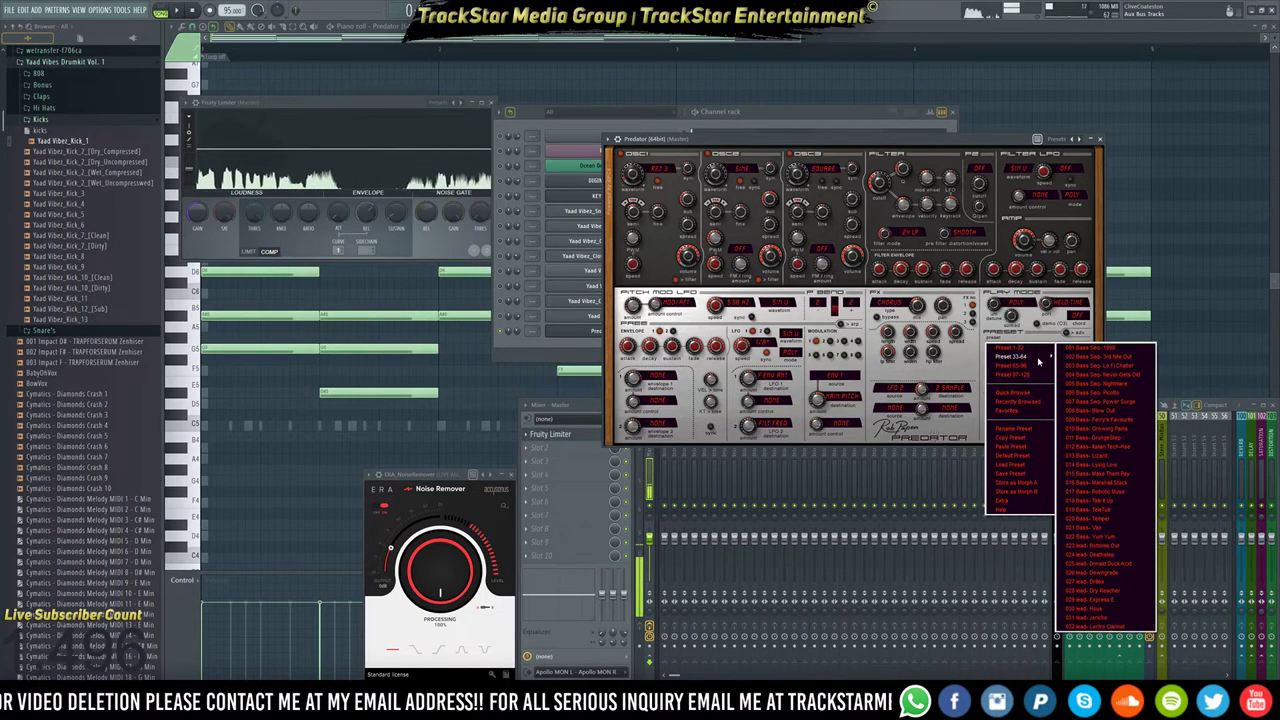
mouse_move(1040, 362)
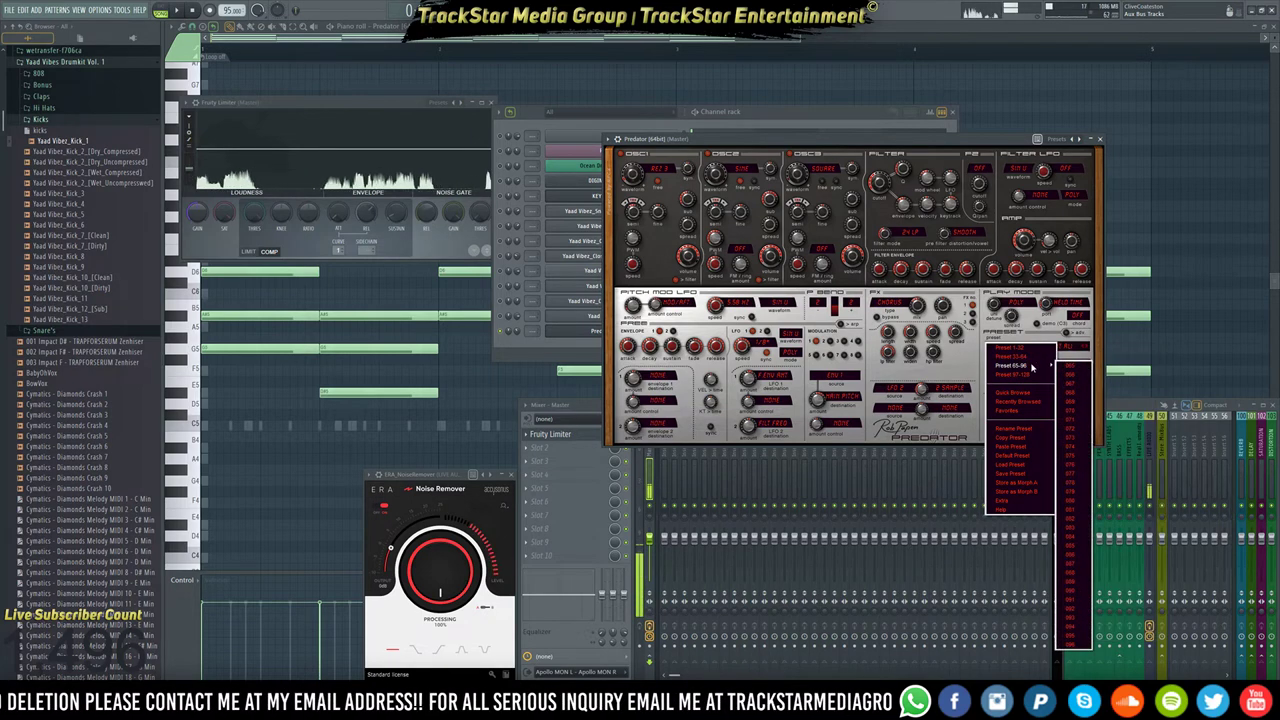
click(963, 366)
Load the Predator dance 04 bank, audition its arp Beats Me 1 preset on the chords and step forward to arp Housetribe 2.
click(1021, 368)
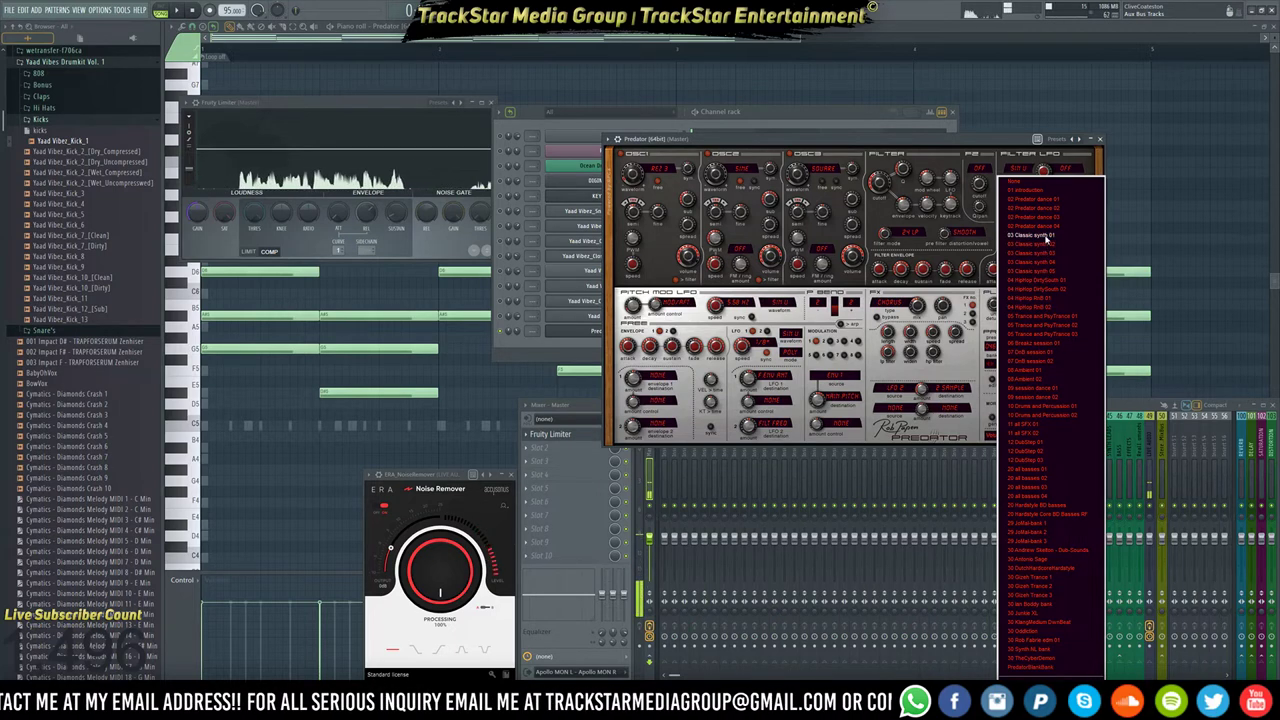
click(1050, 228)
click(1029, 350)
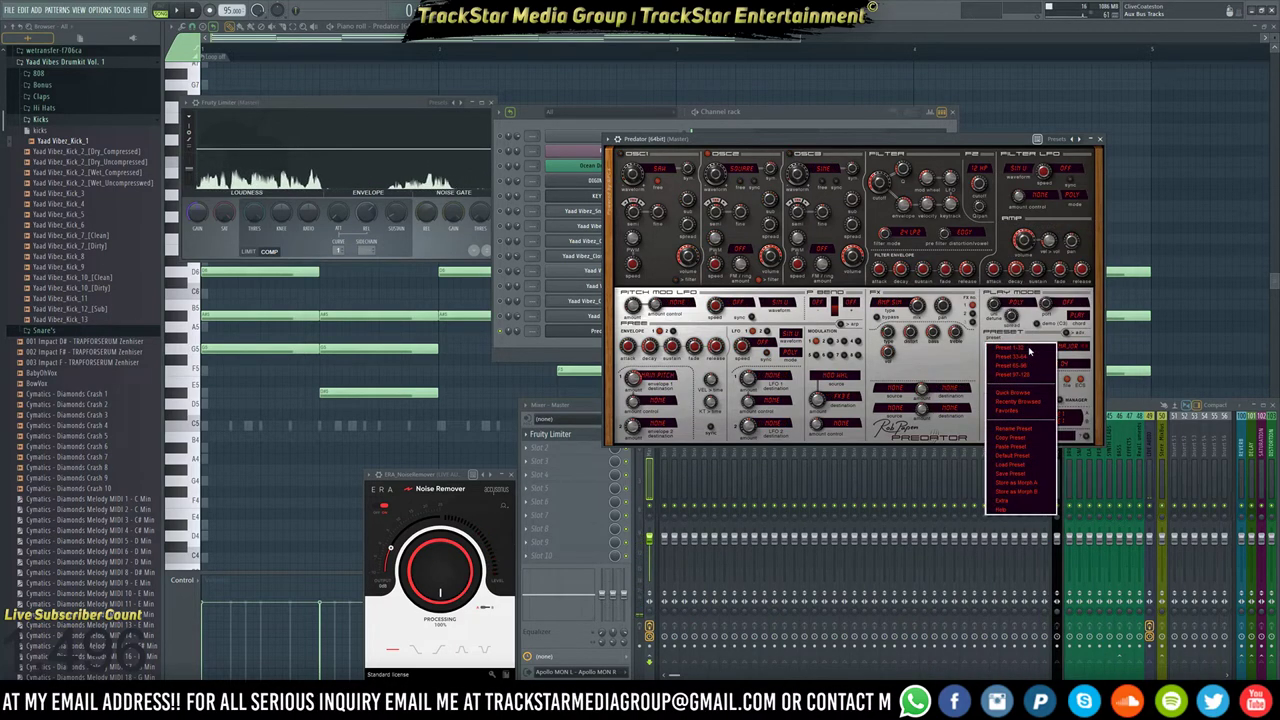
mouse_move(1042, 348)
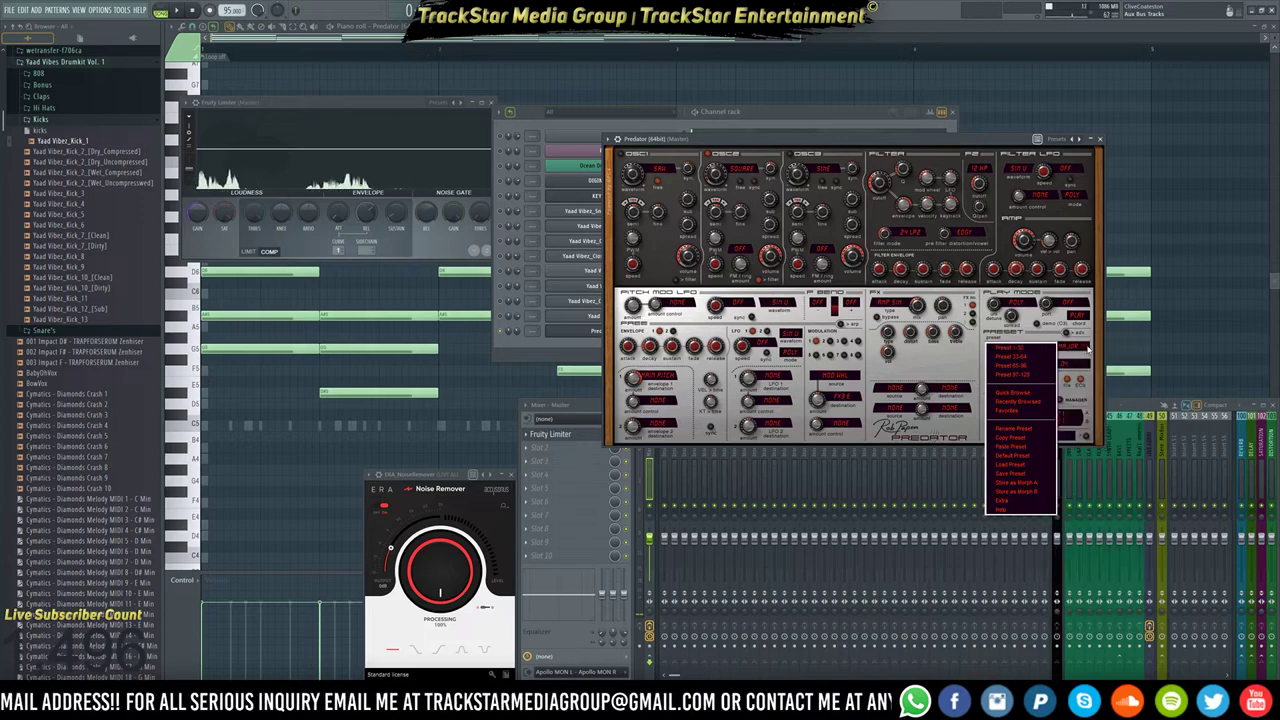
click(1087, 348)
click(1039, 349)
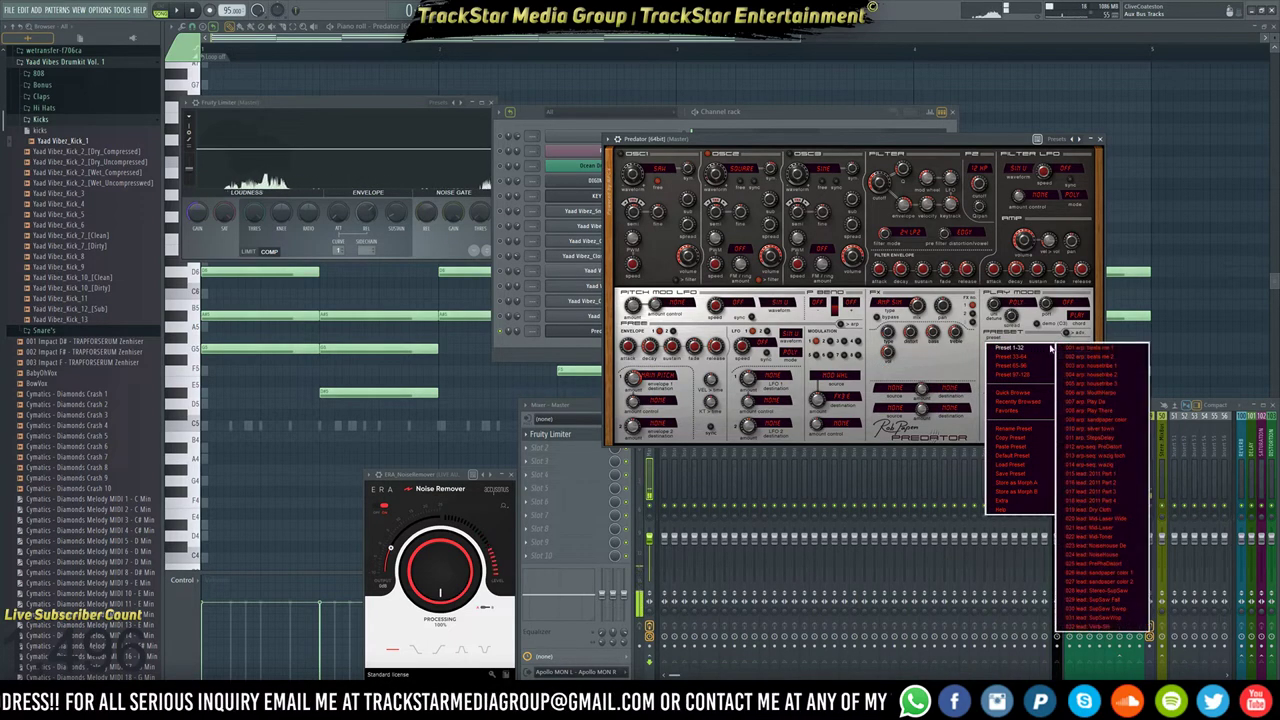
click(1066, 348)
key(space)
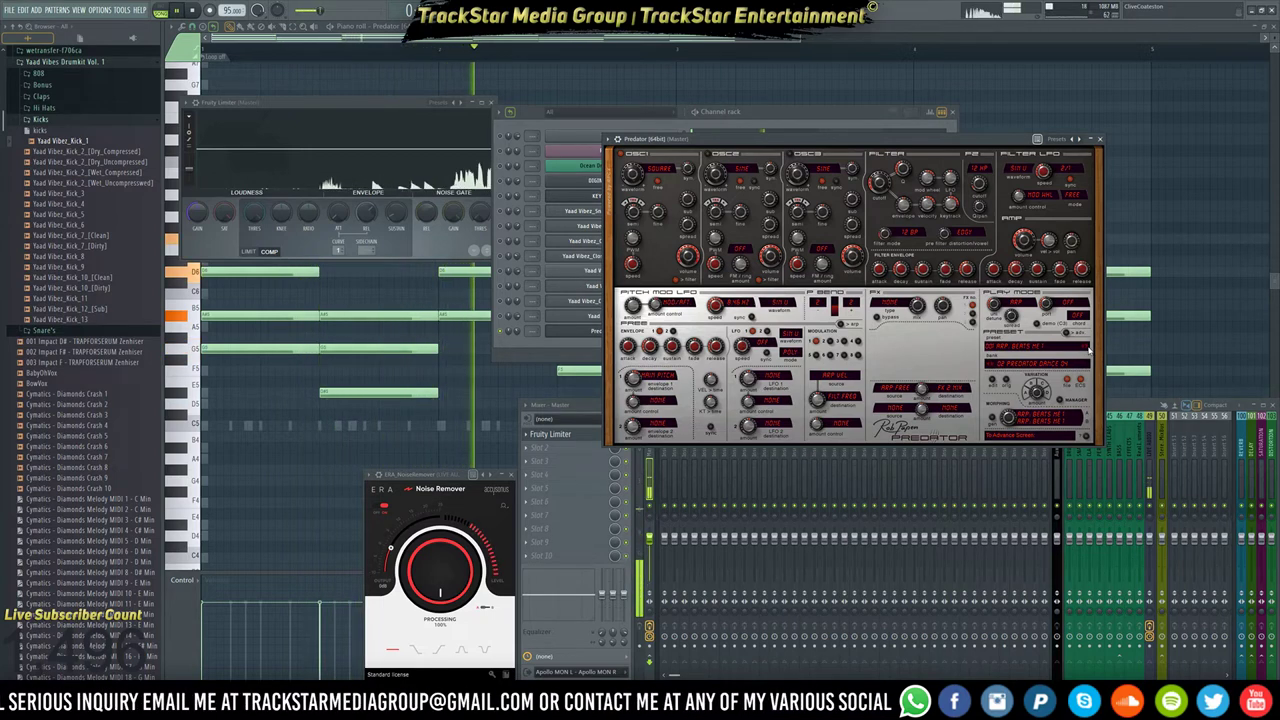
click(1088, 349)
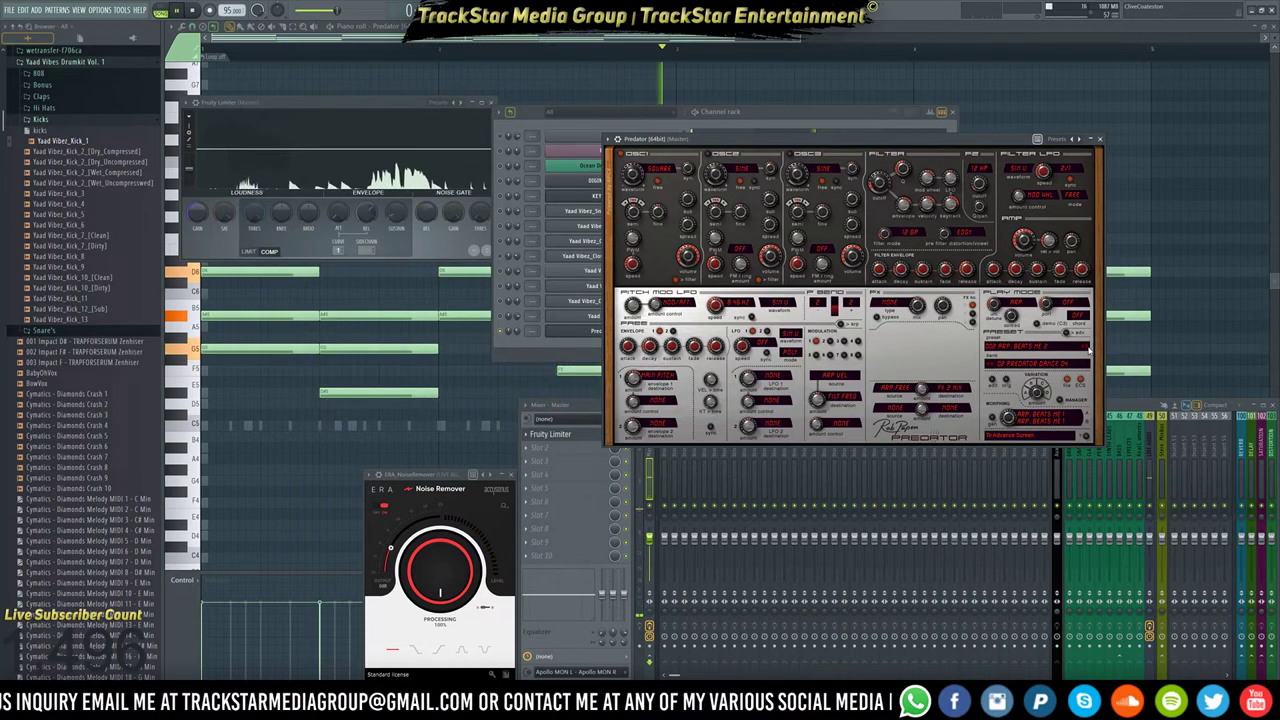
click(1088, 349)
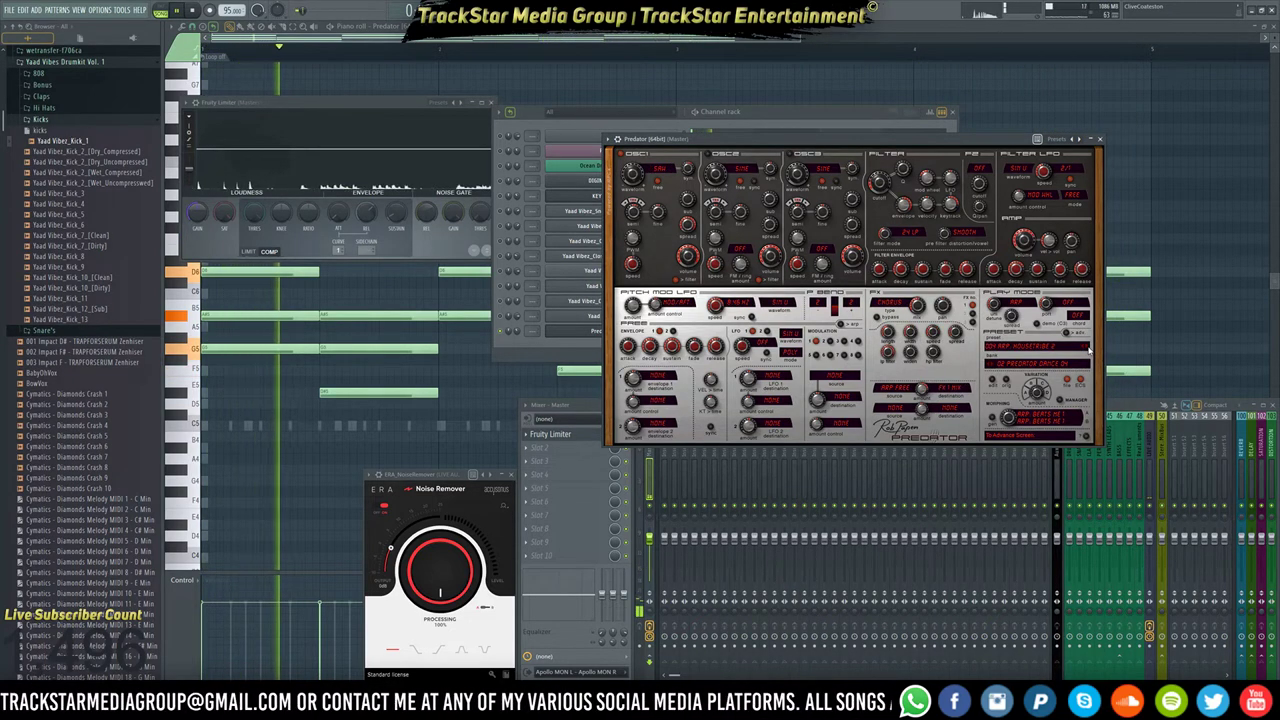
Replace the Predator channel's instrument with Reveal Sound's Spire-1.1 (64bit), keeping the chord pattern.
right_click(566, 331)
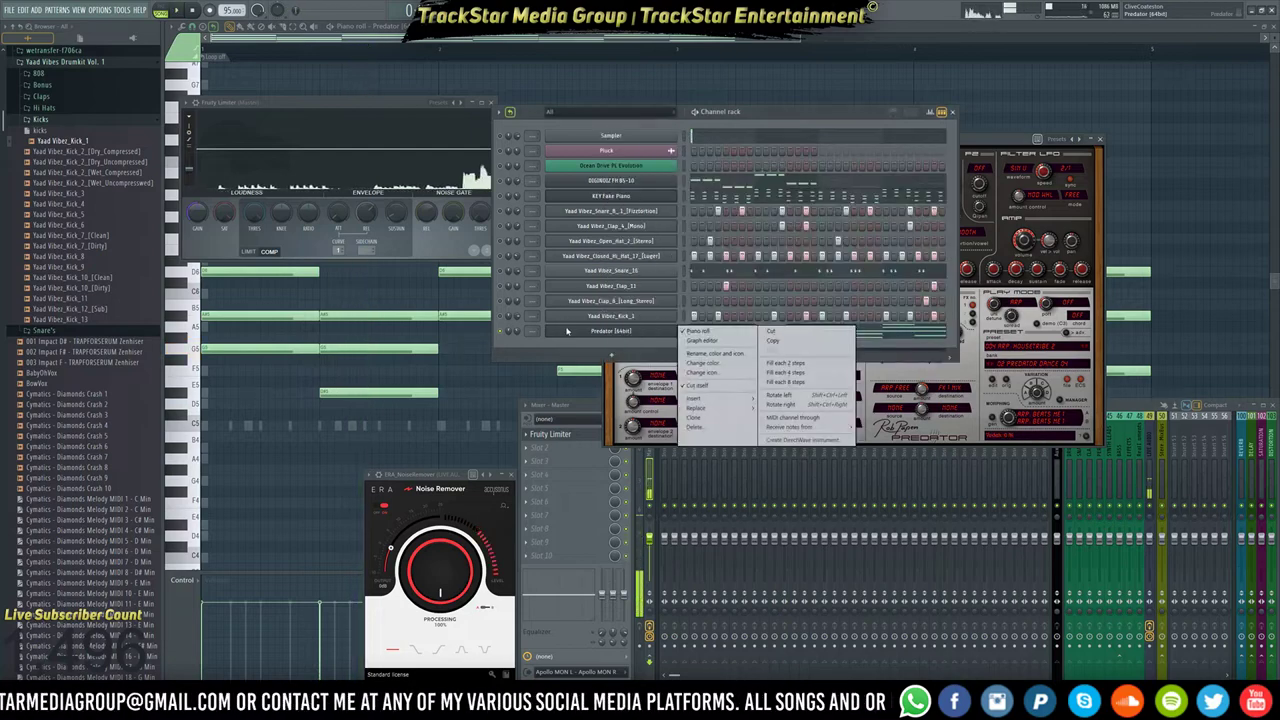
mouse_move(713, 412)
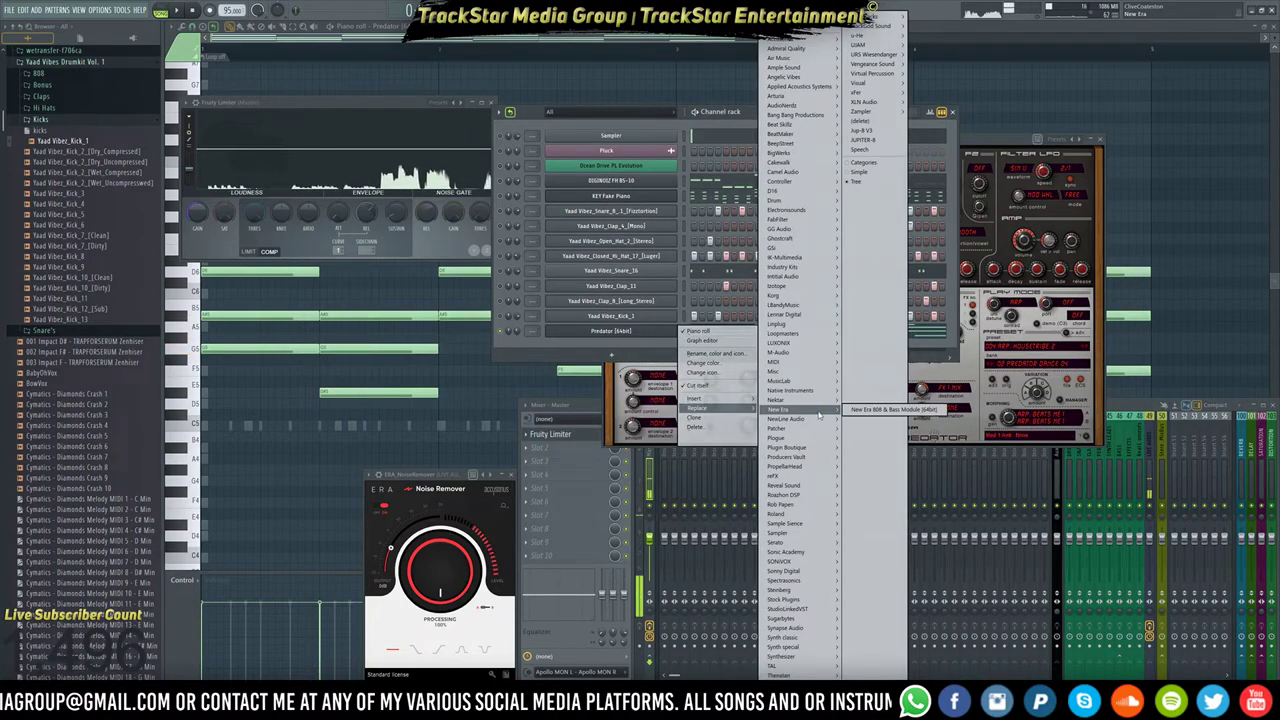
mouse_move(820, 390)
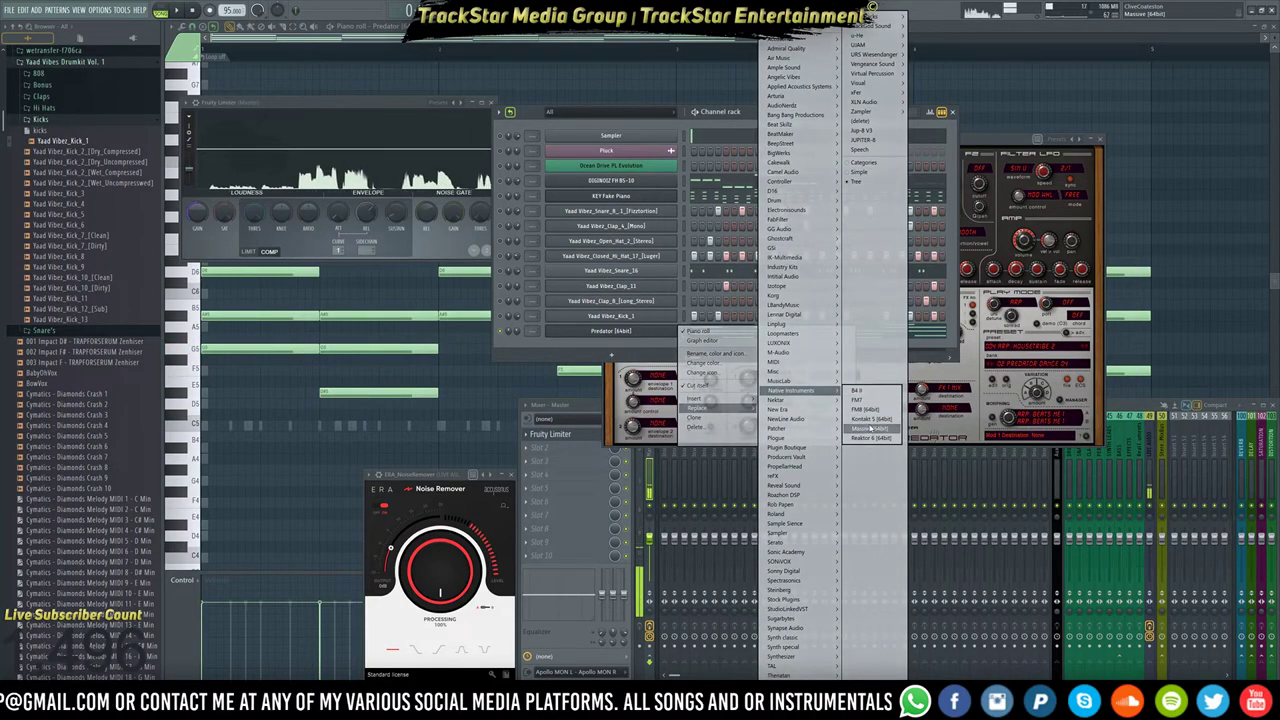
mouse_move(831, 418)
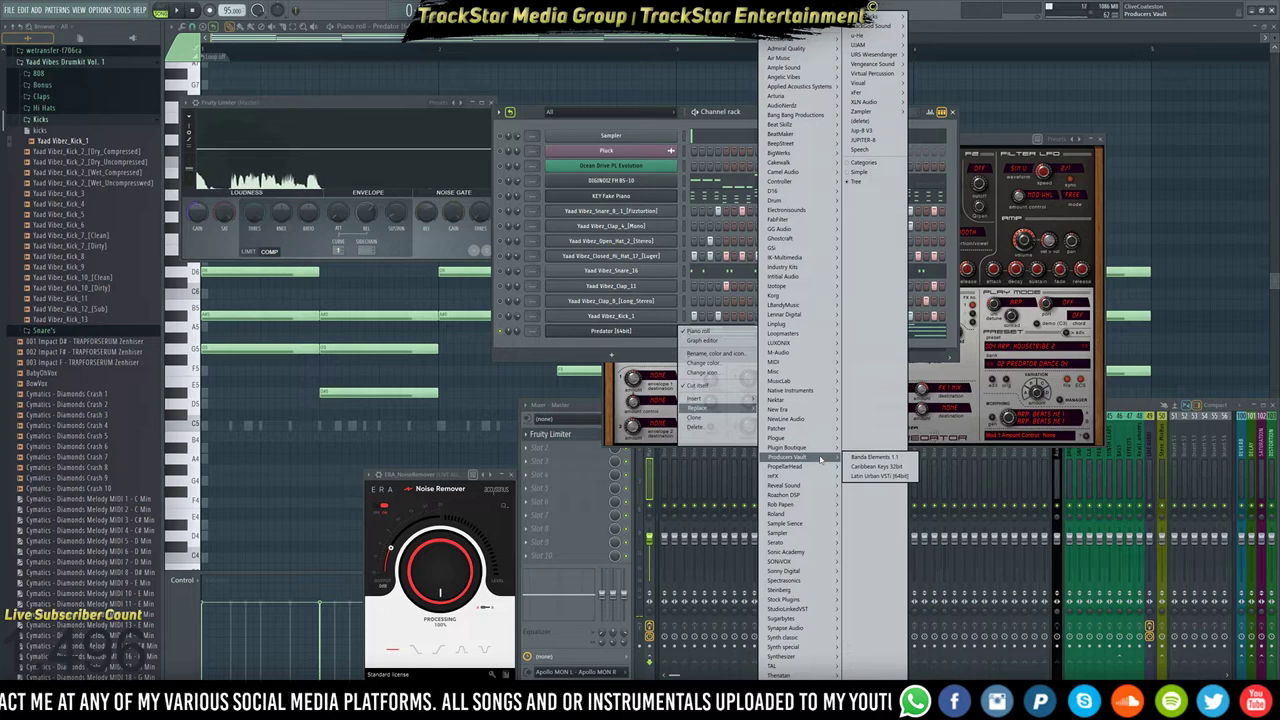
mouse_move(818, 489)
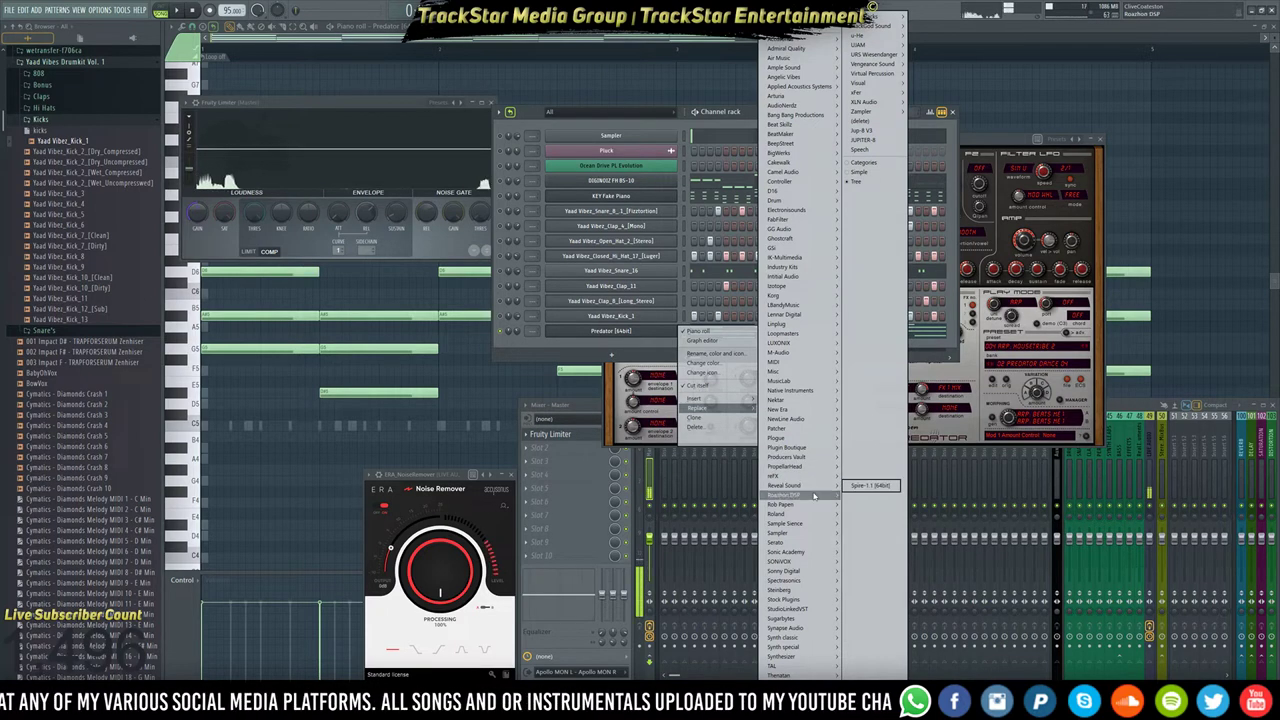
mouse_move(812, 600)
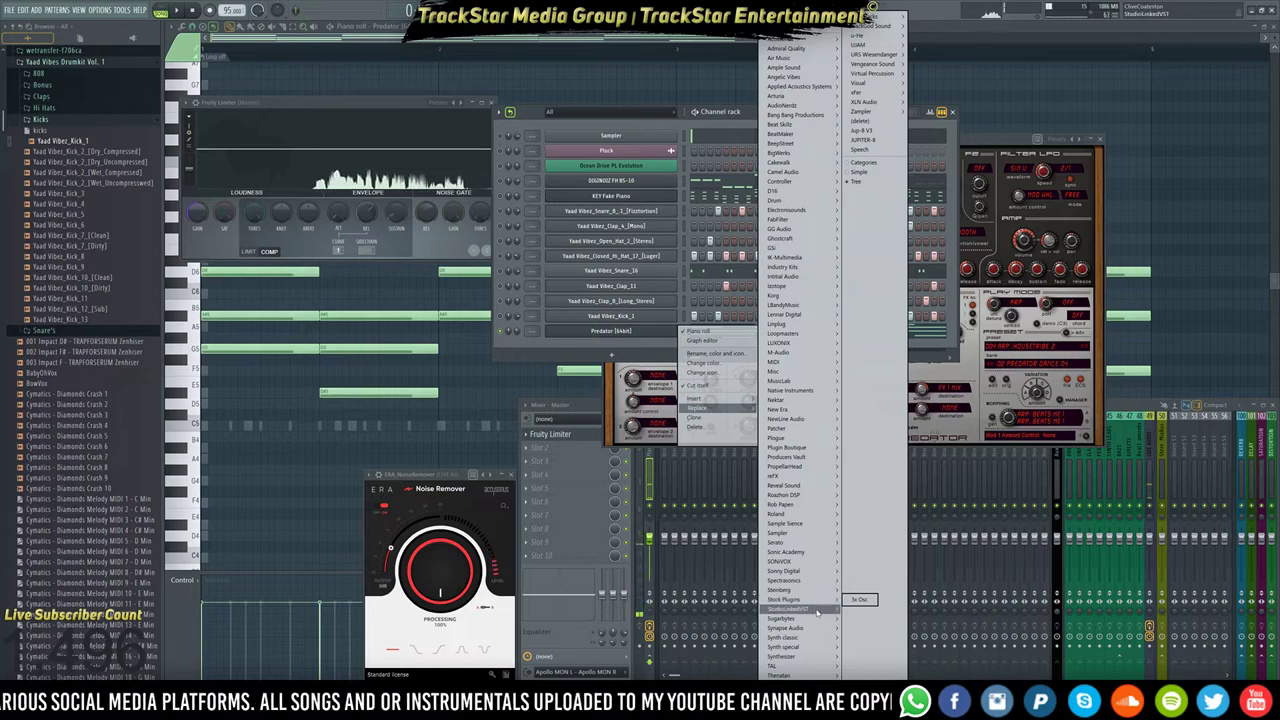
mouse_move(818, 637)
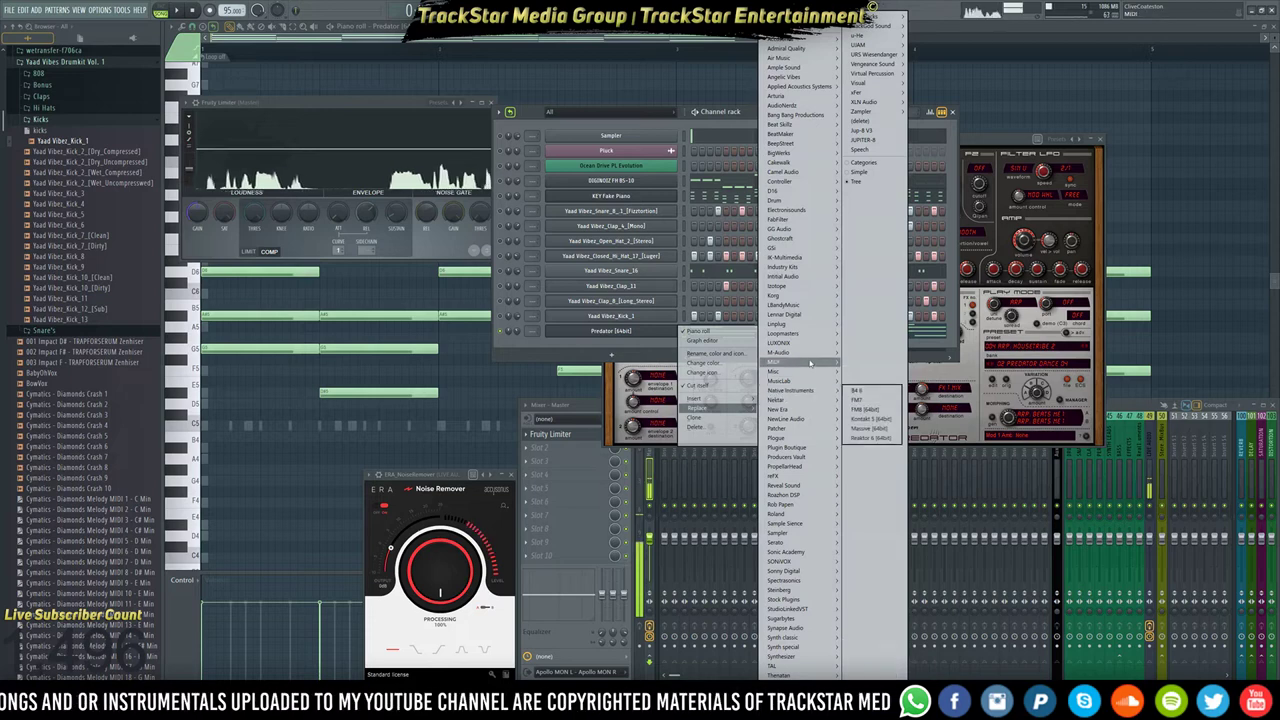
mouse_move(804, 317)
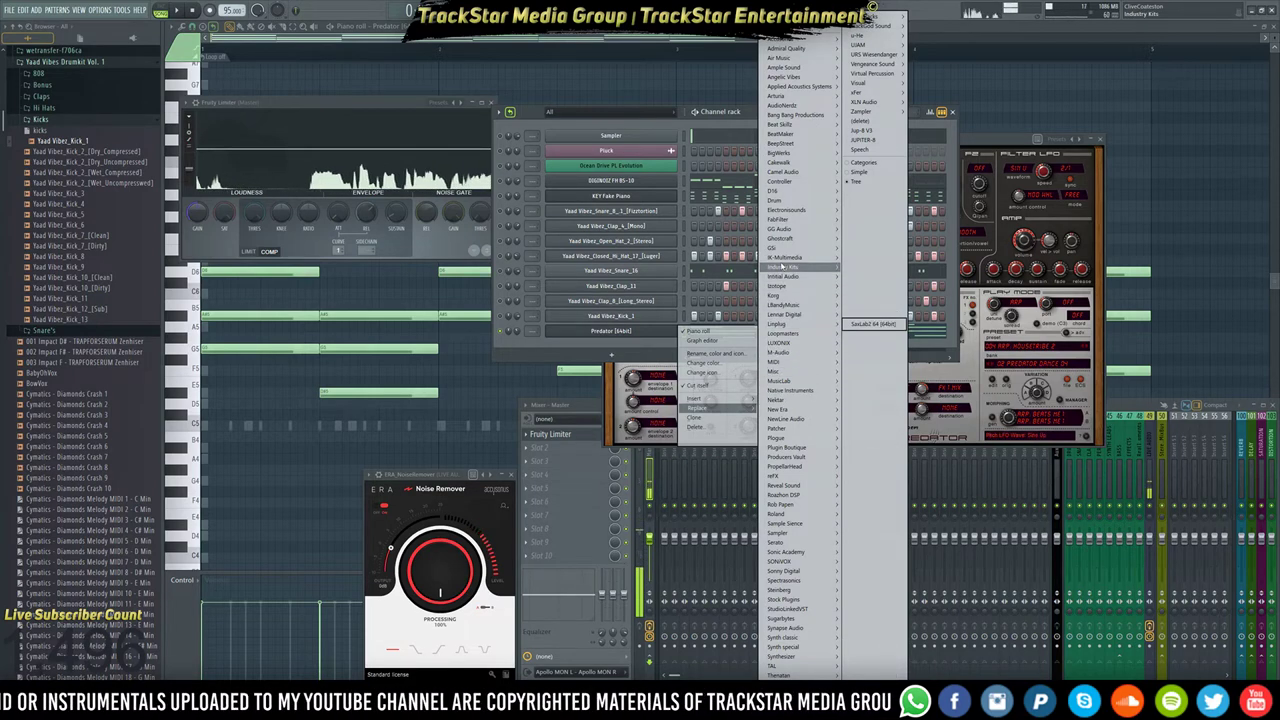
mouse_move(779, 222)
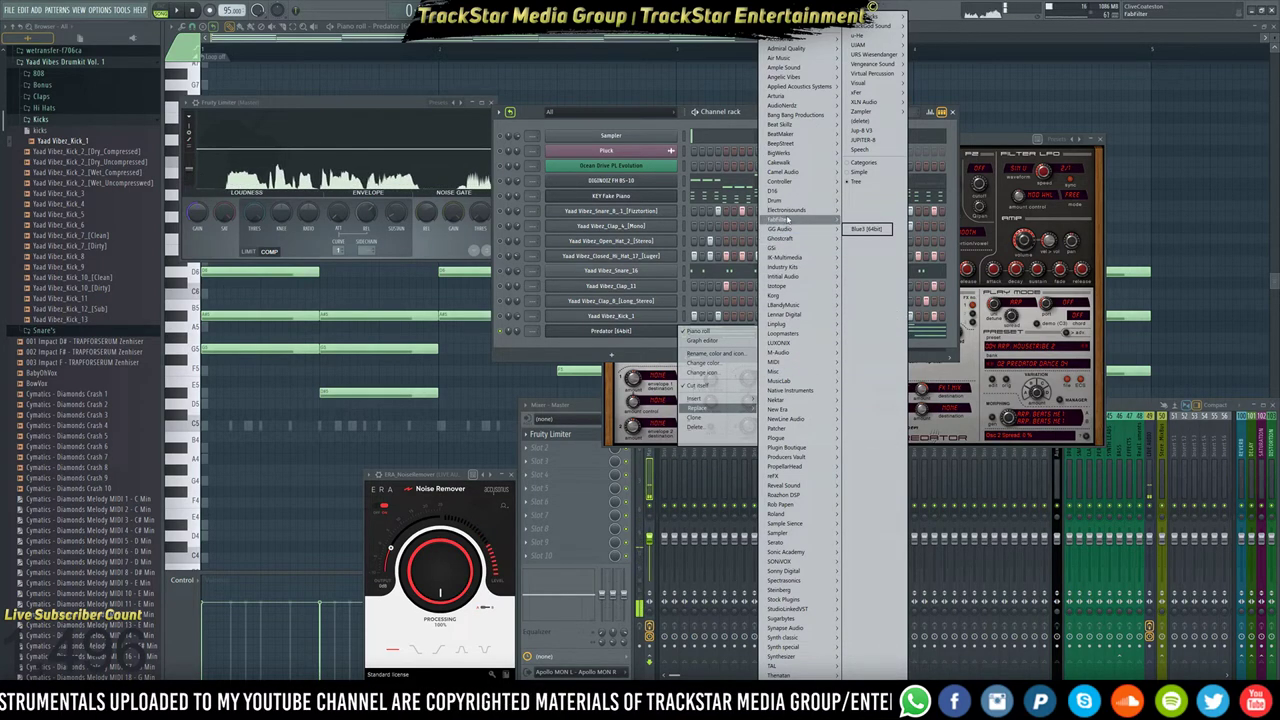
mouse_move(810, 67)
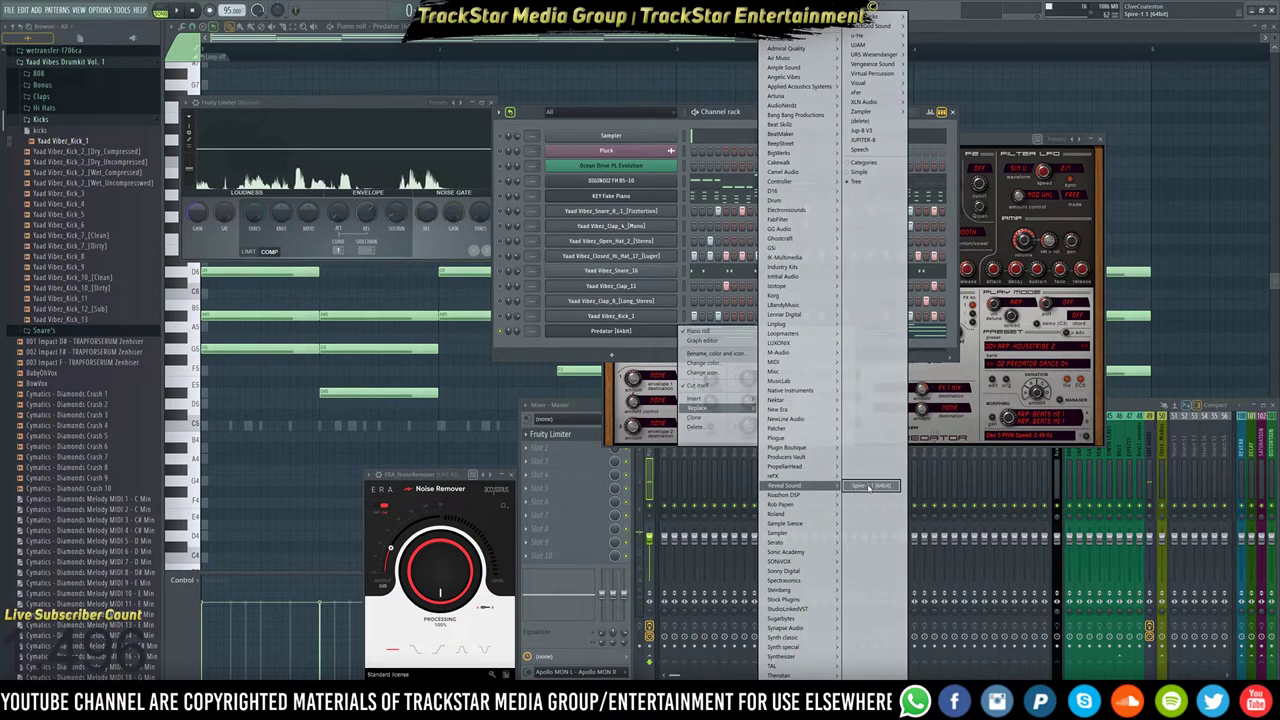
click(868, 486)
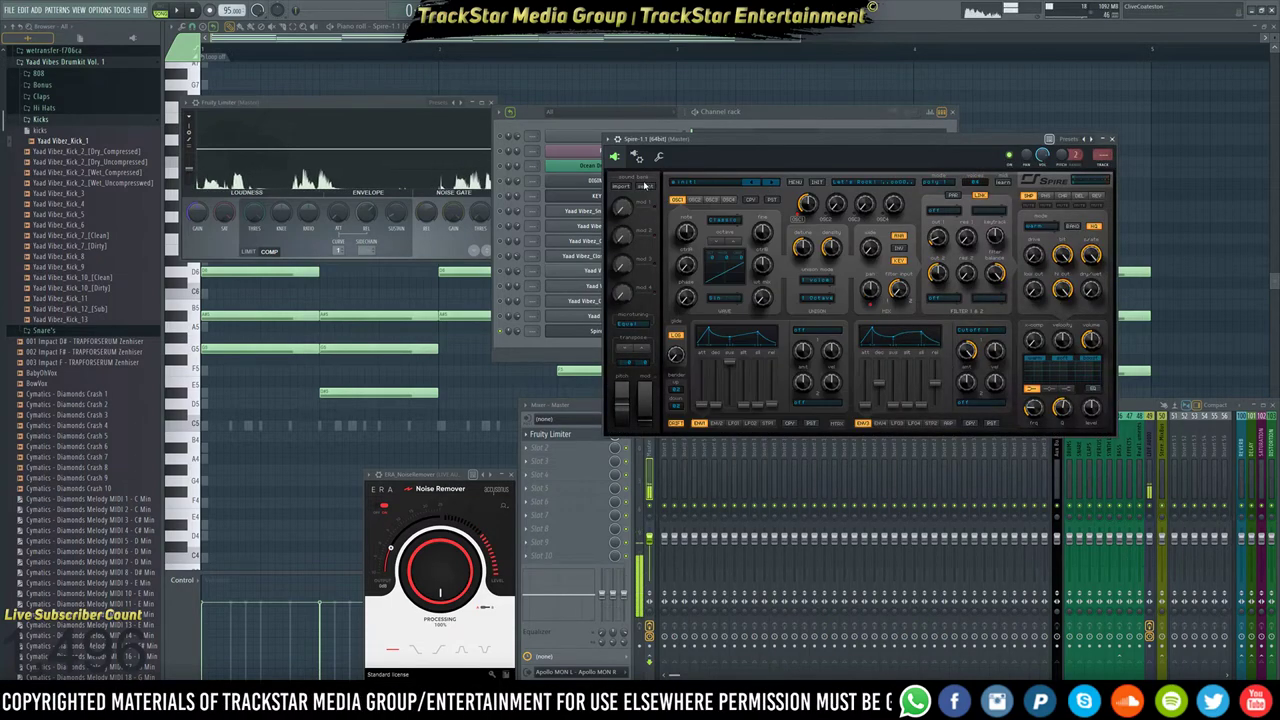
Load the Sample Foundry Spire Tropical Waves sound bank with delay and reverb disabled into Spire.
click(645, 186)
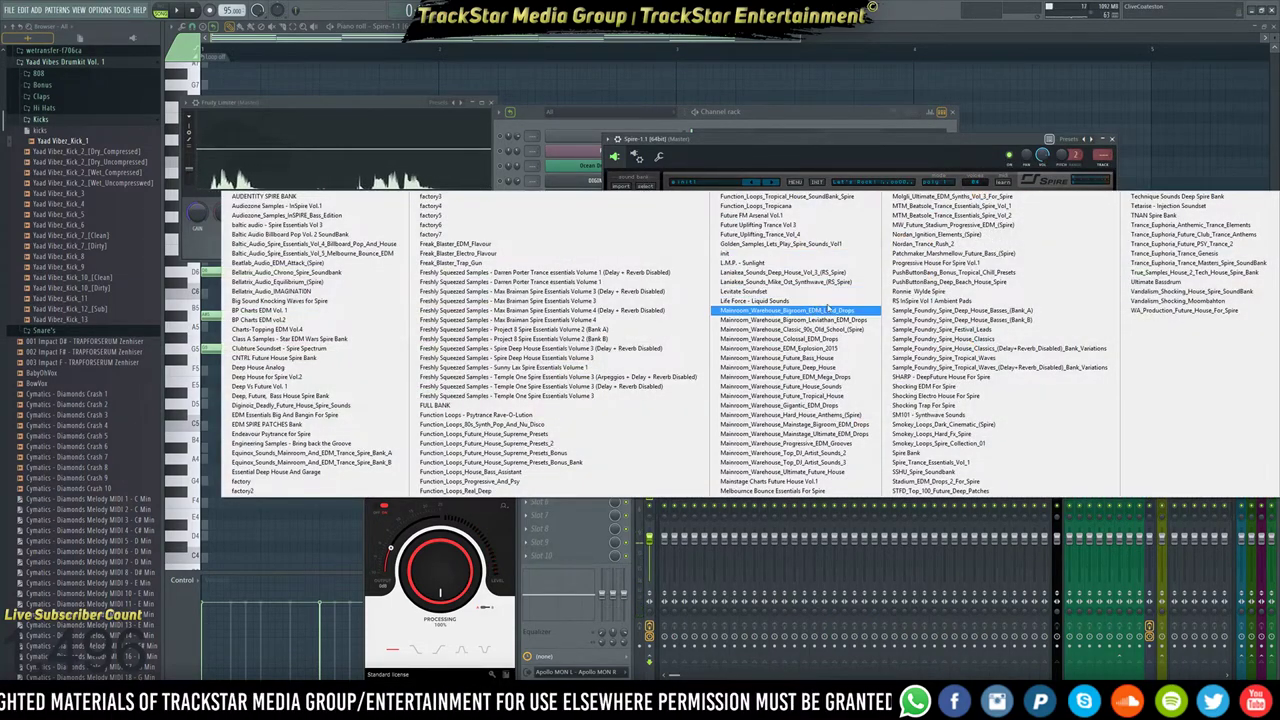
click(966, 367)
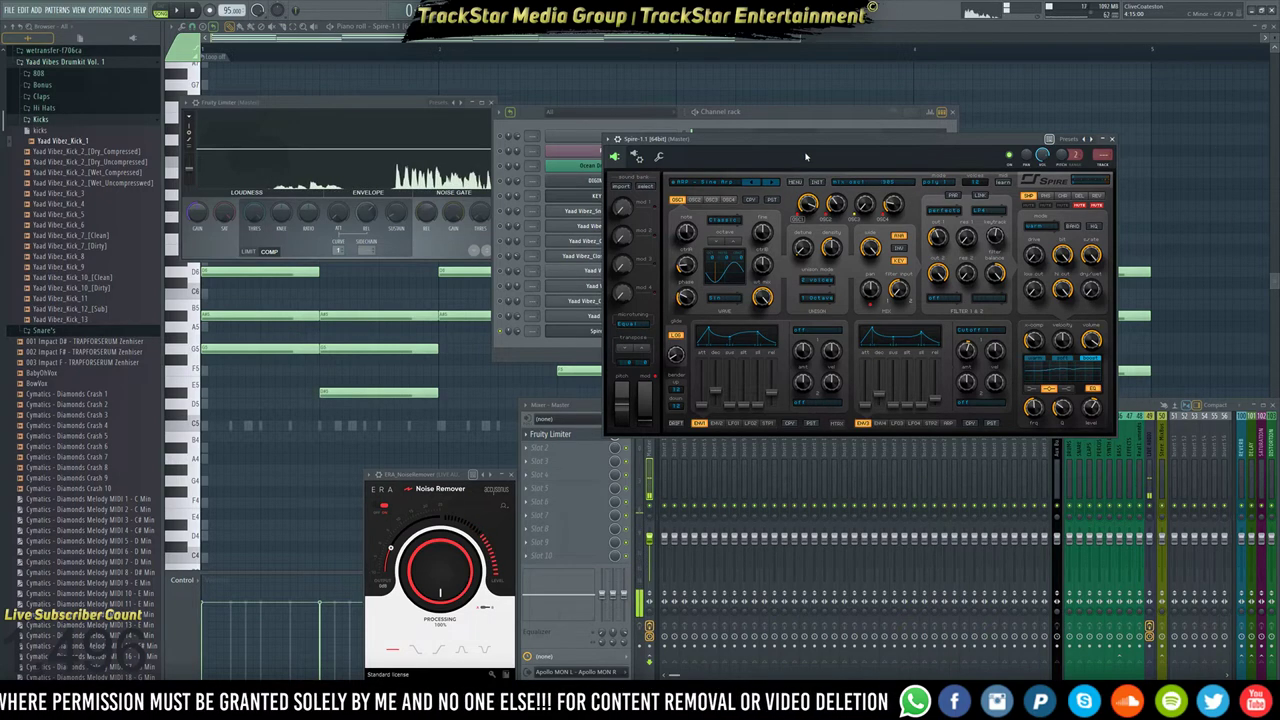
Move the Spire window over the mixer so it sits clear of the channel rack.
drag(813, 148, 922, 432)
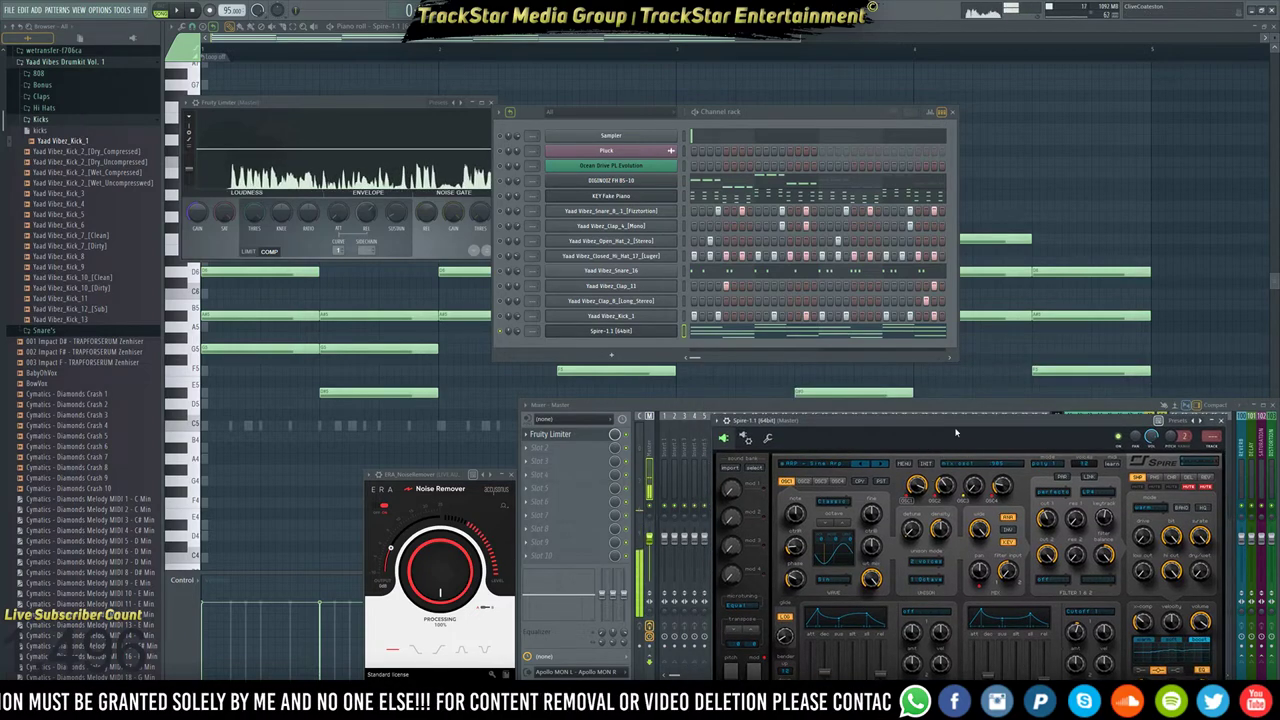
click(963, 407)
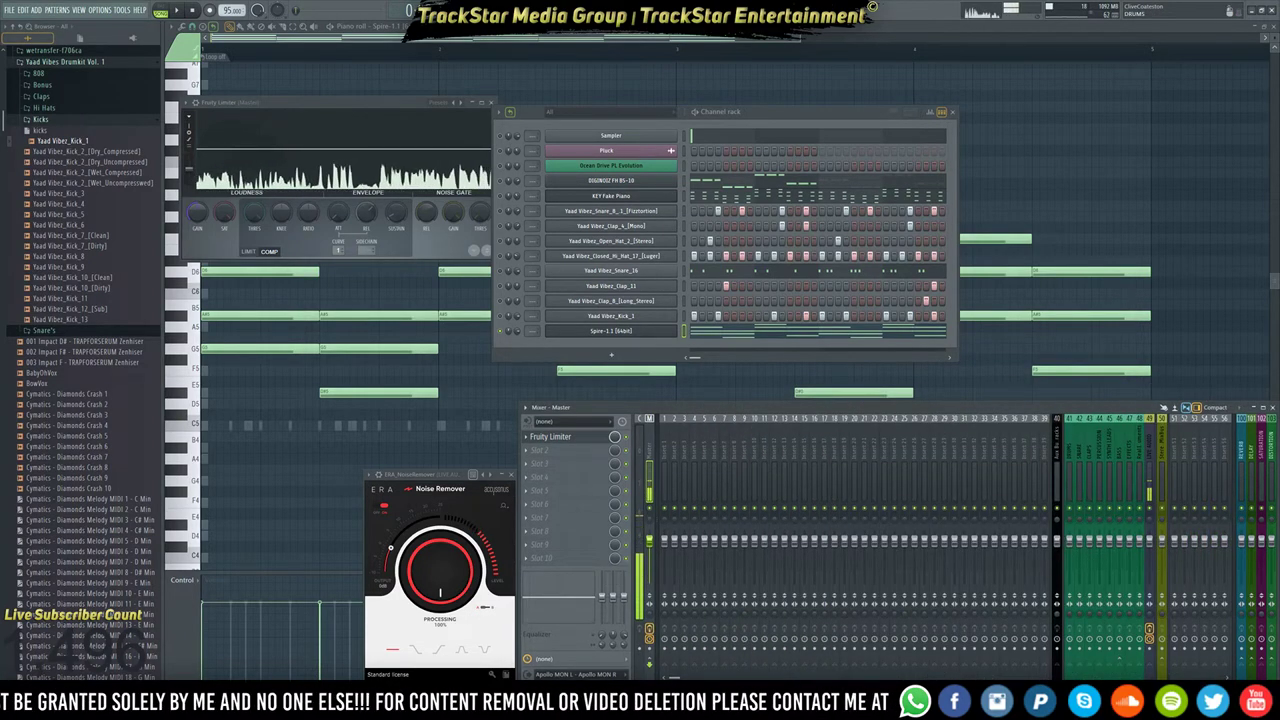
click(611, 331)
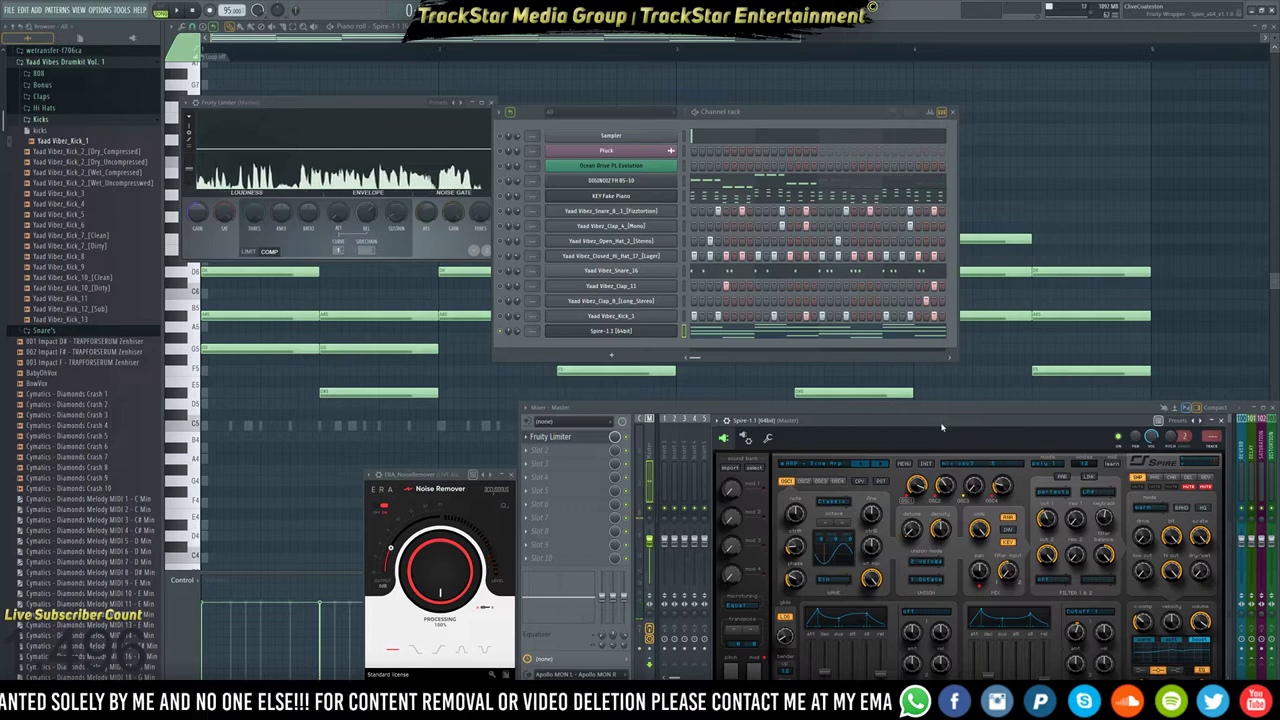
drag(941, 427, 956, 402)
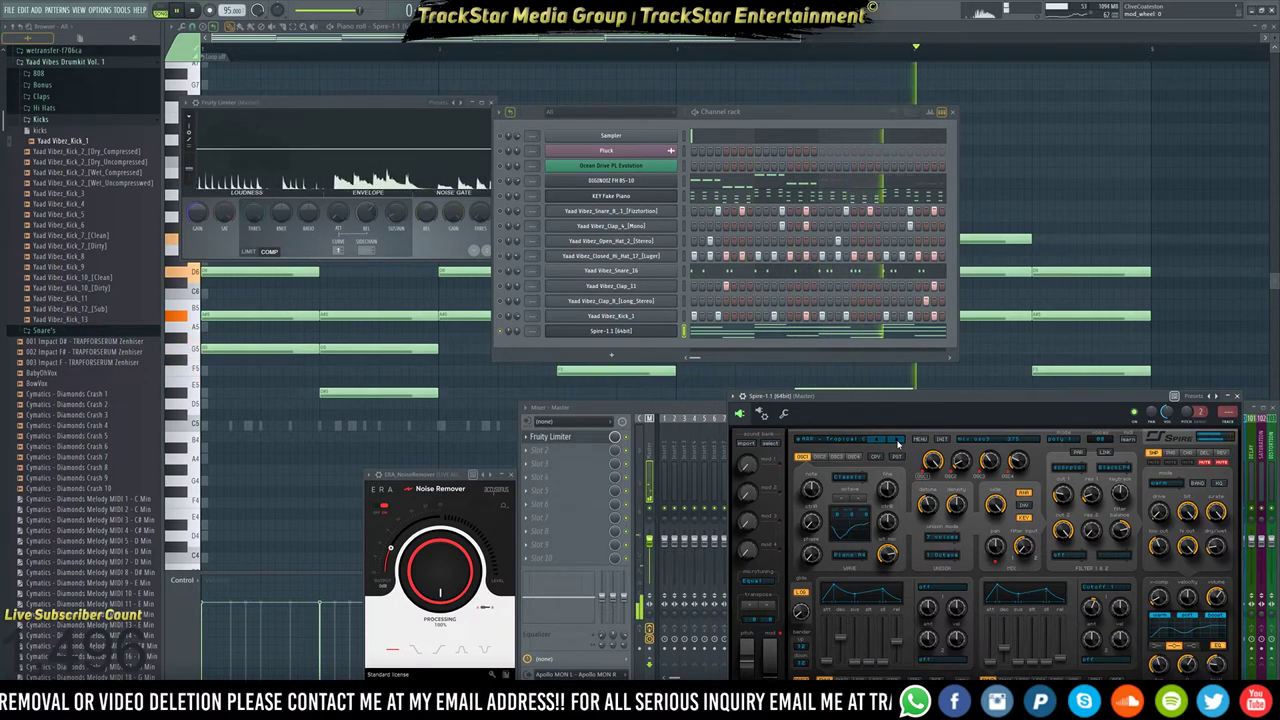
Load the Melbourne Bounce Essentials For Spire sound bank and browse its preset list.
click(841, 438)
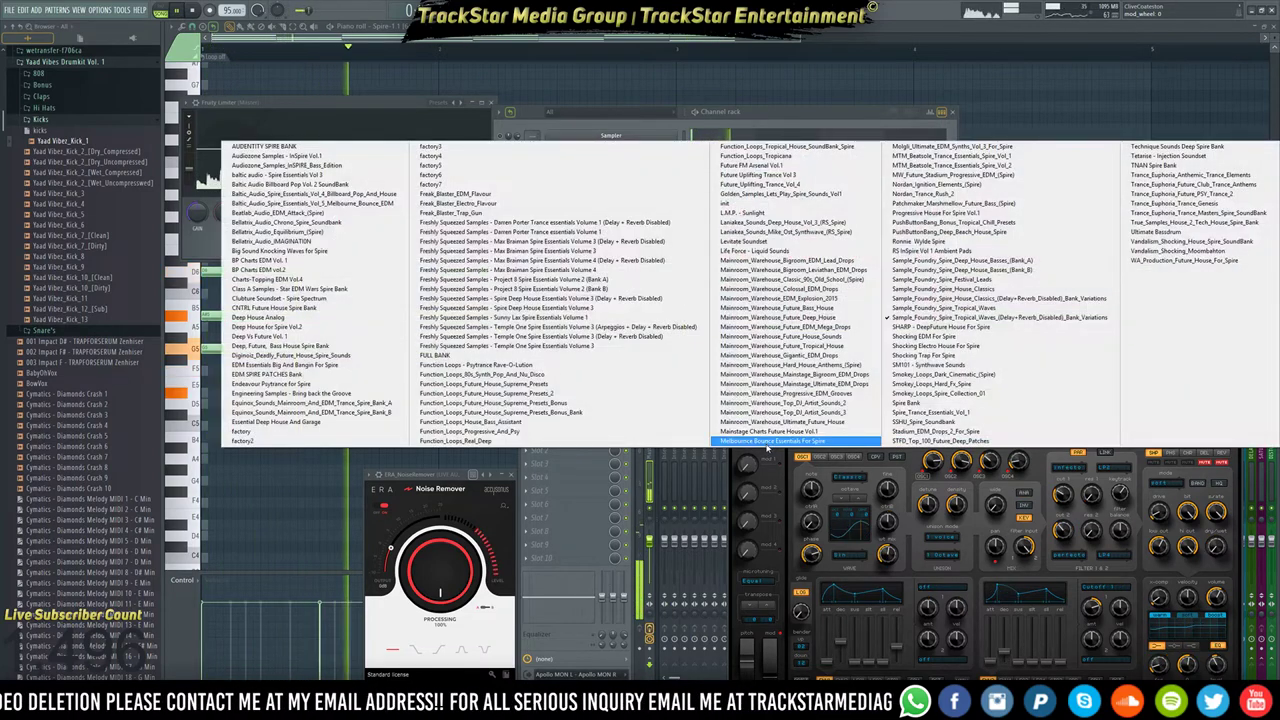
click(767, 443)
click(848, 440)
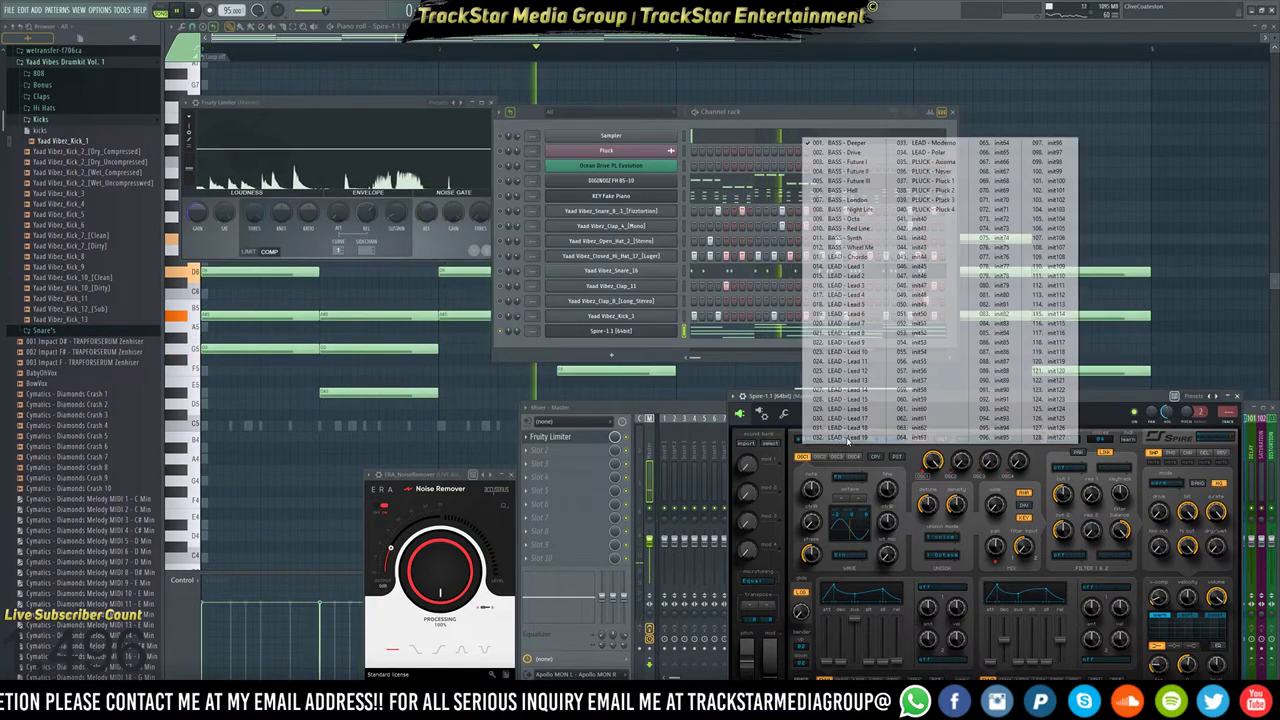
click(846, 438)
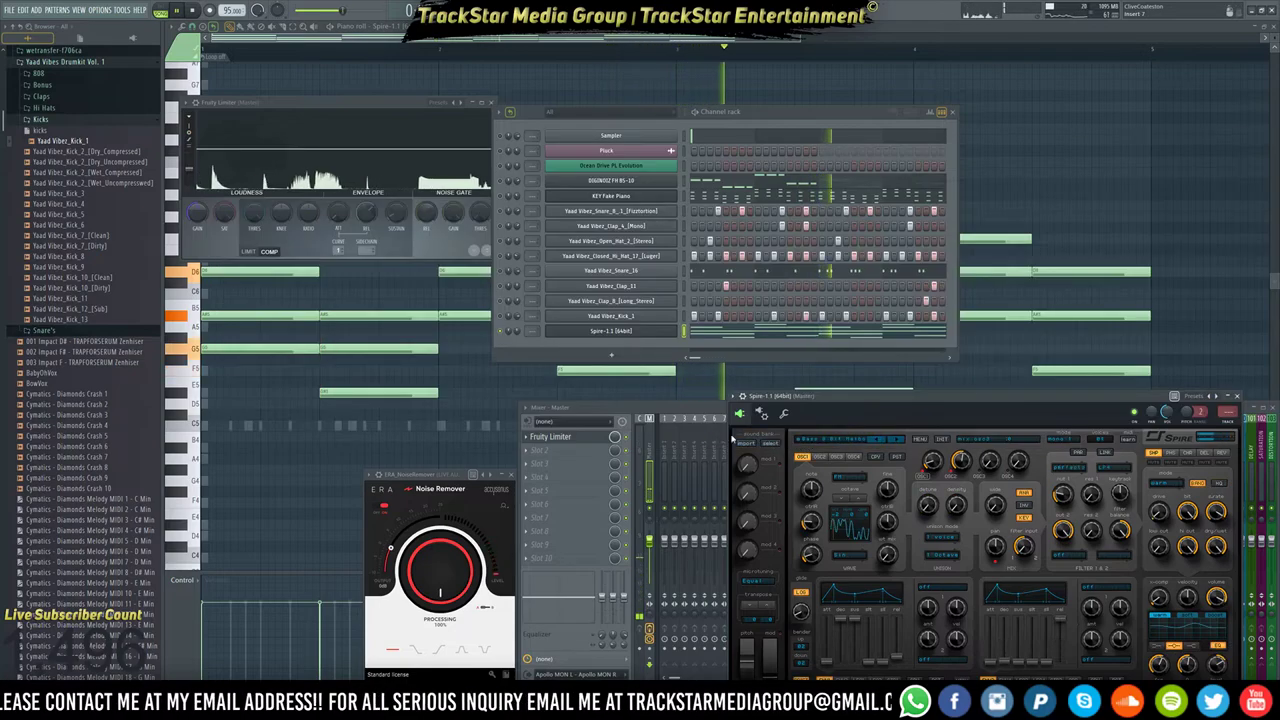
Load Spire's factory sound bank and try a preset from its list.
click(745, 438)
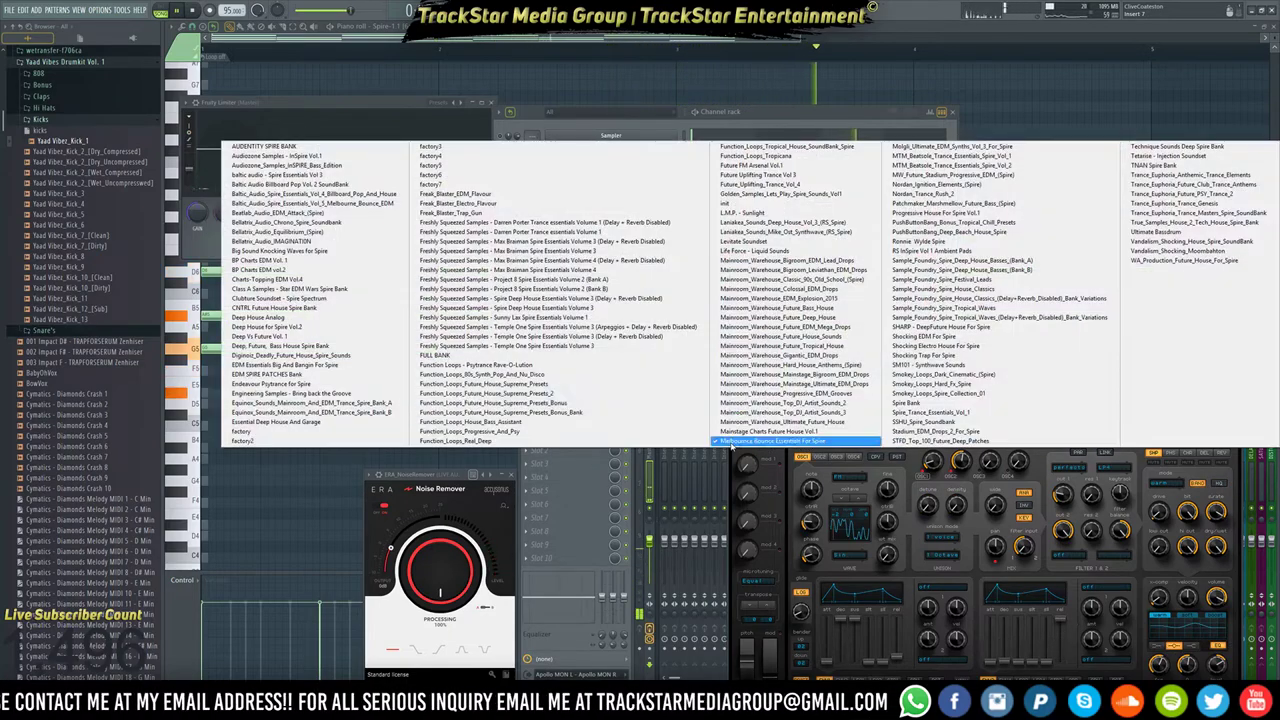
click(299, 434)
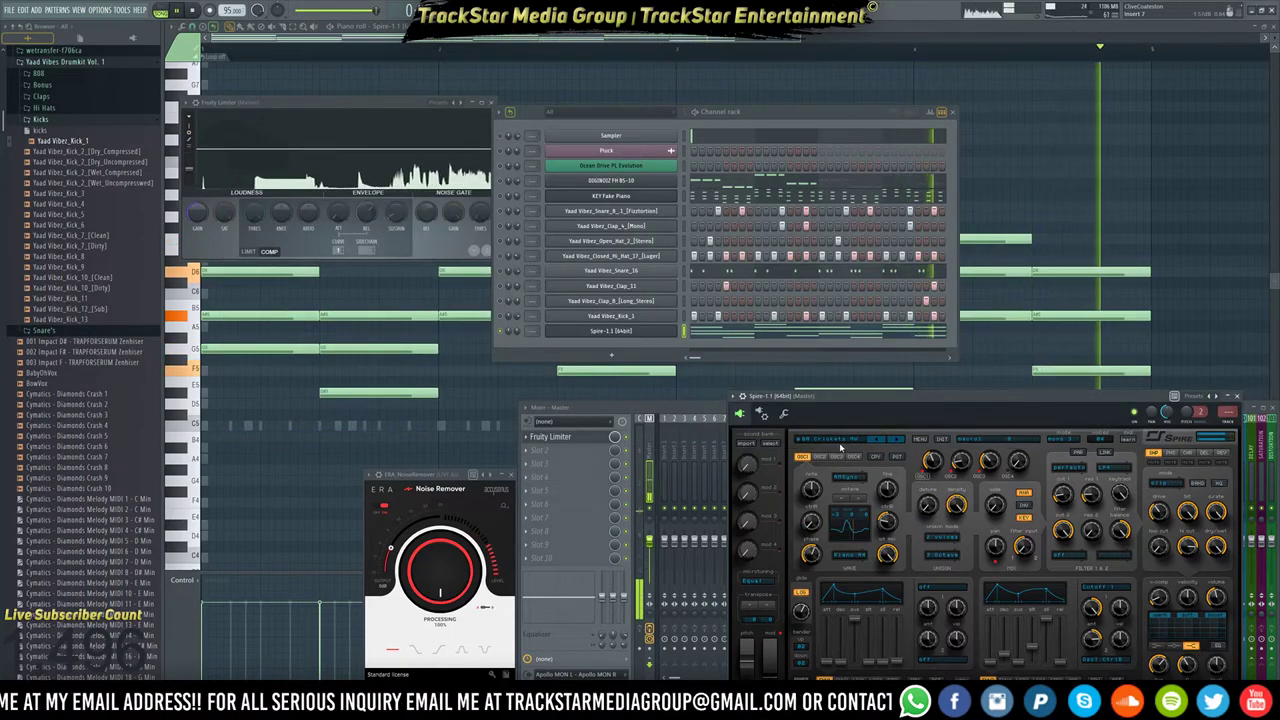
click(845, 442)
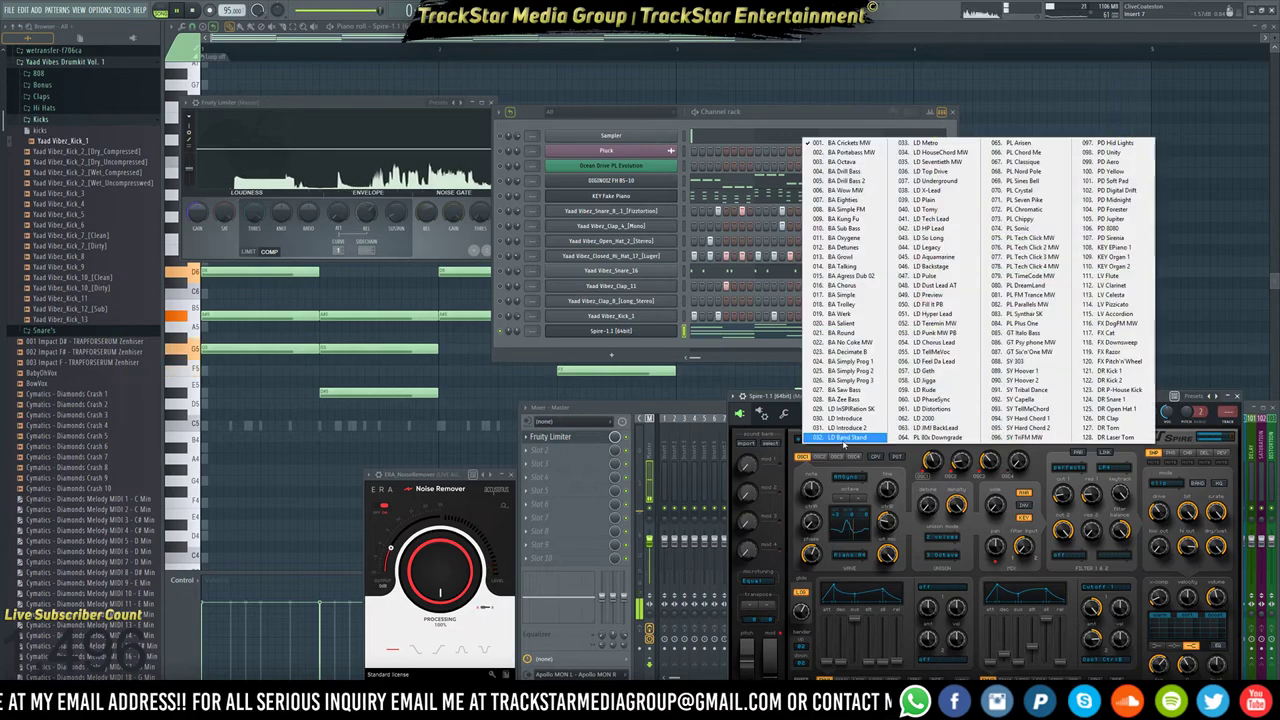
click(916, 411)
click(916, 411)
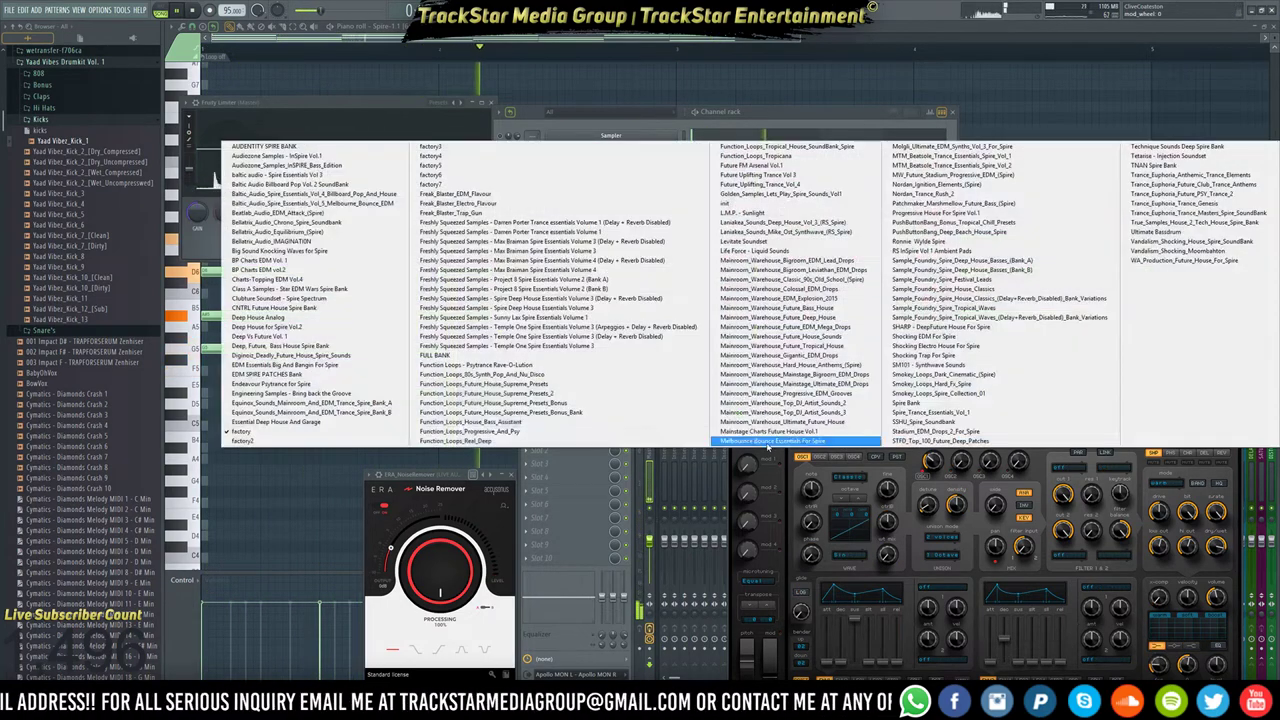
Load Spire's factory2 bank, audition its ARP Deutschland DP preset on the chords and step forward to ARP Abstraction DP.
click(355, 442)
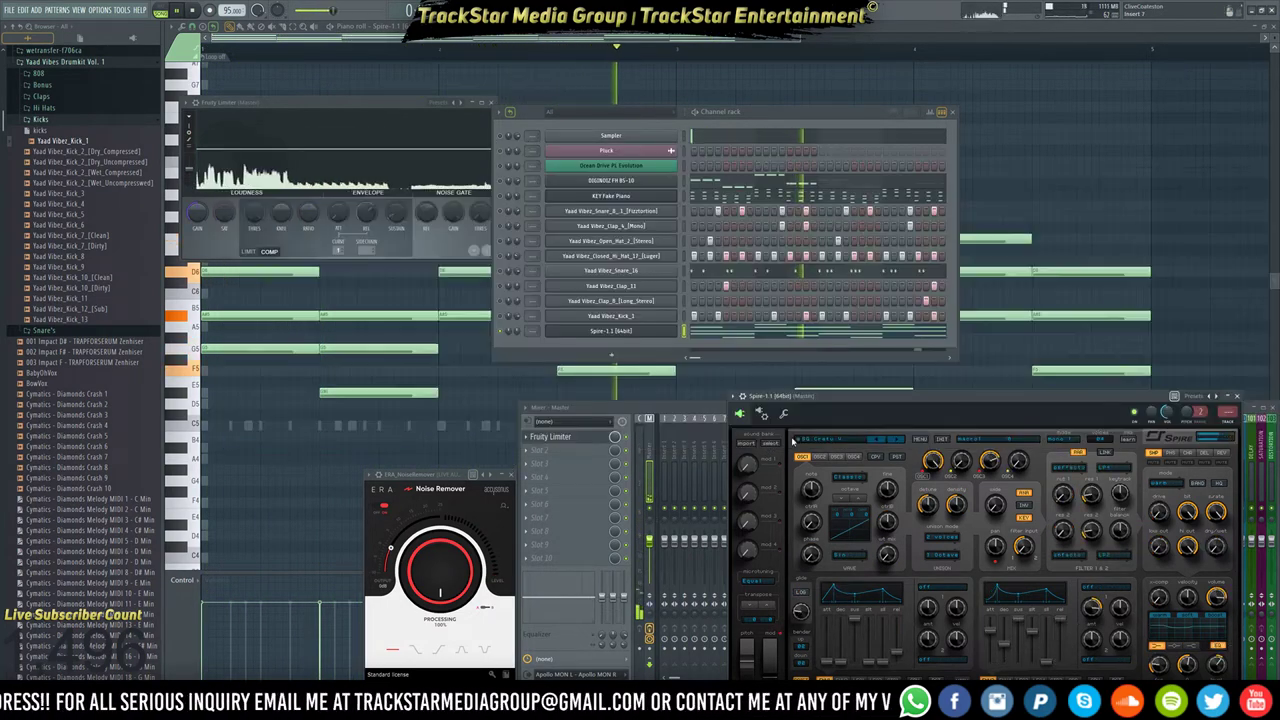
click(839, 440)
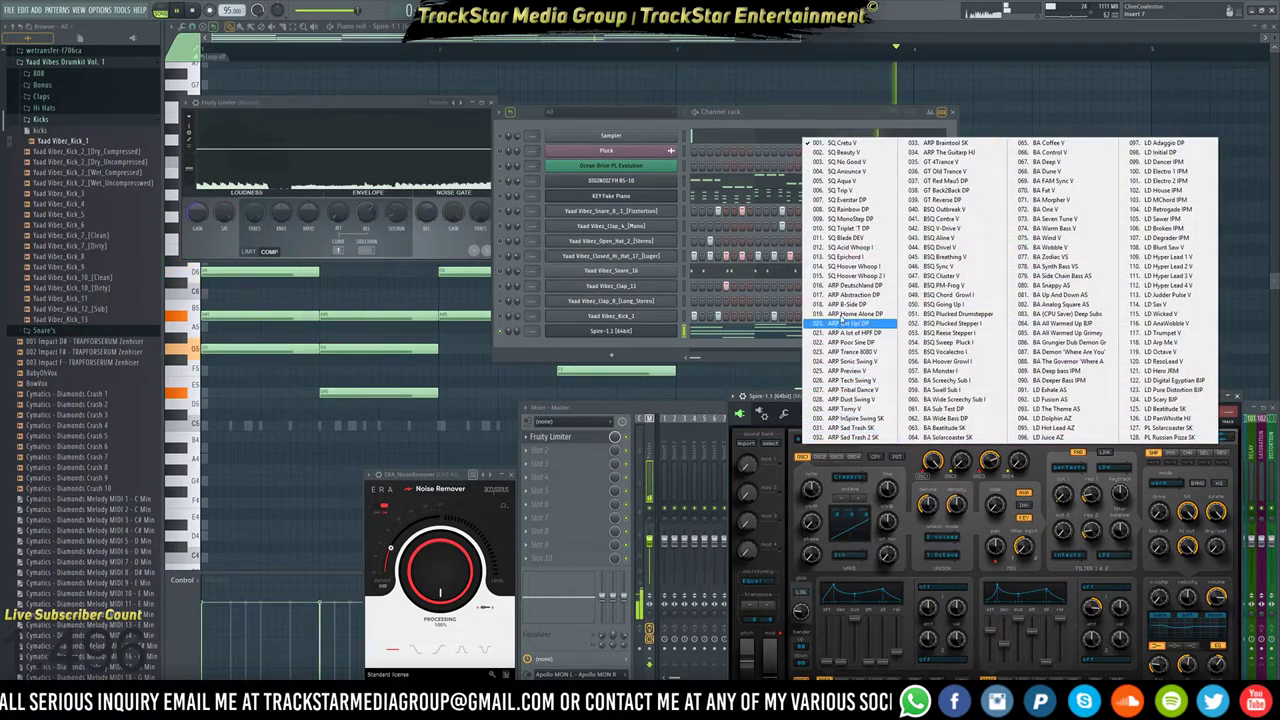
click(843, 285)
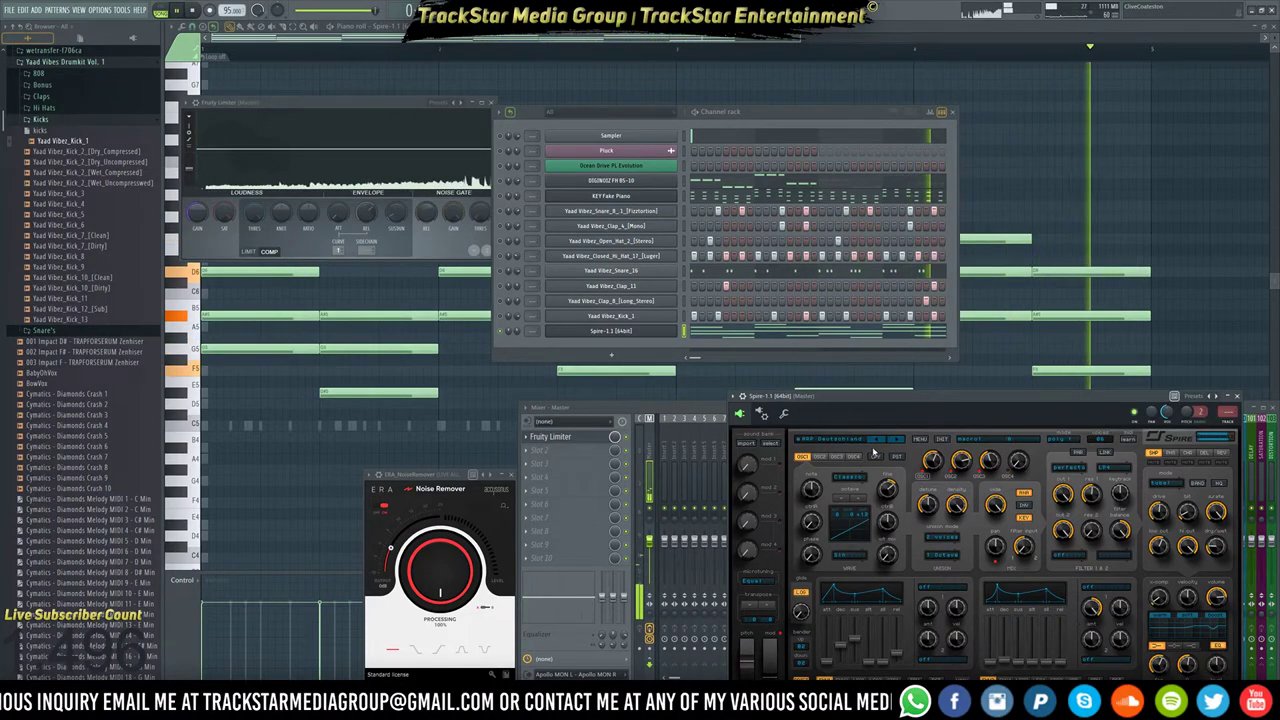
key(space)
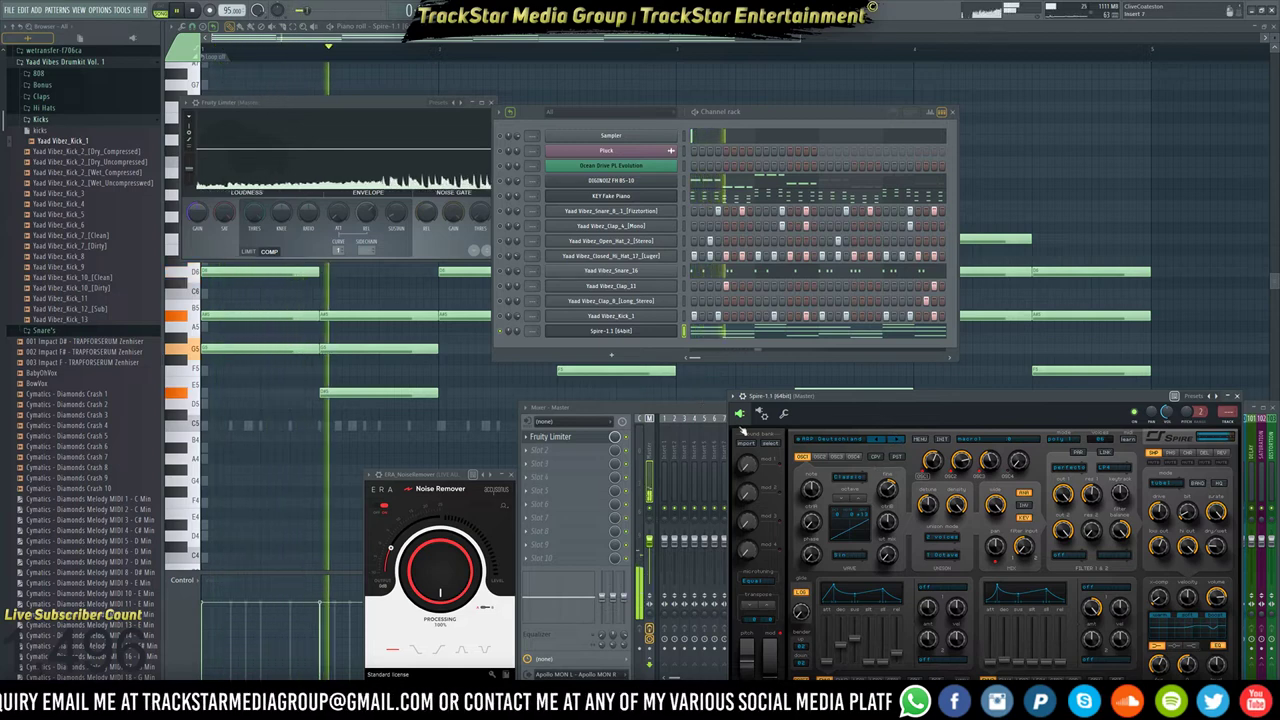
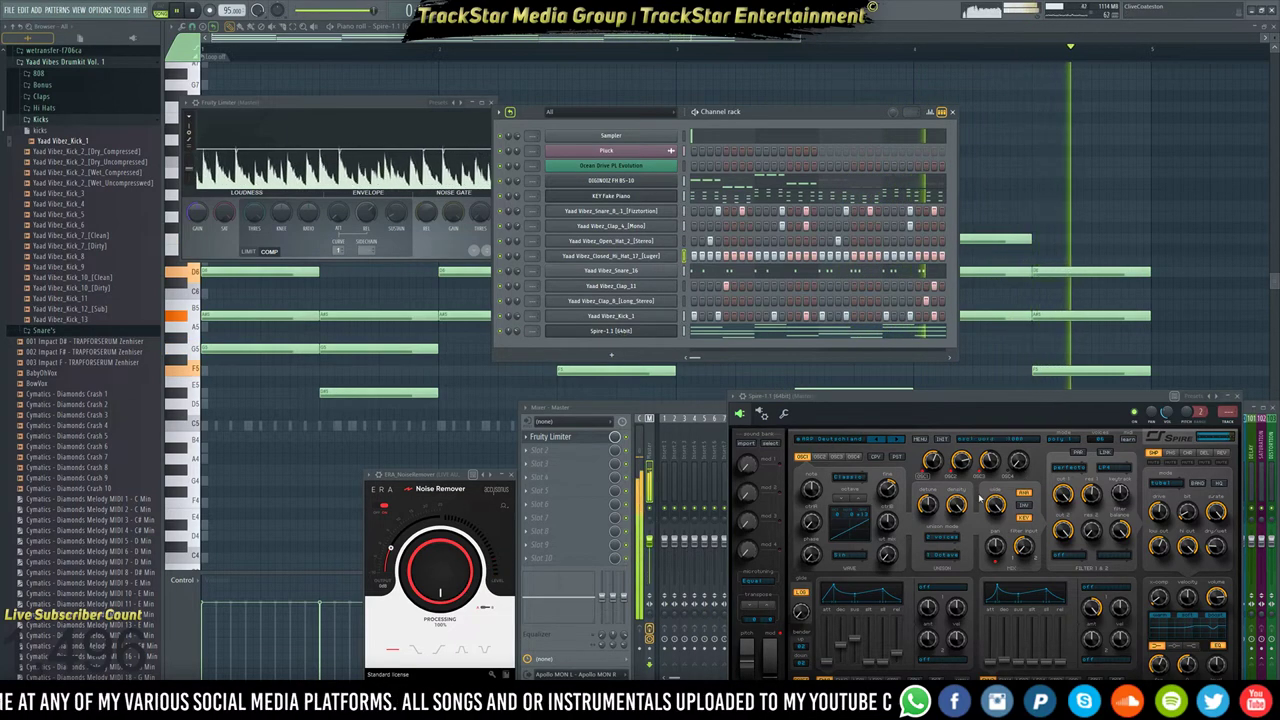
click(899, 440)
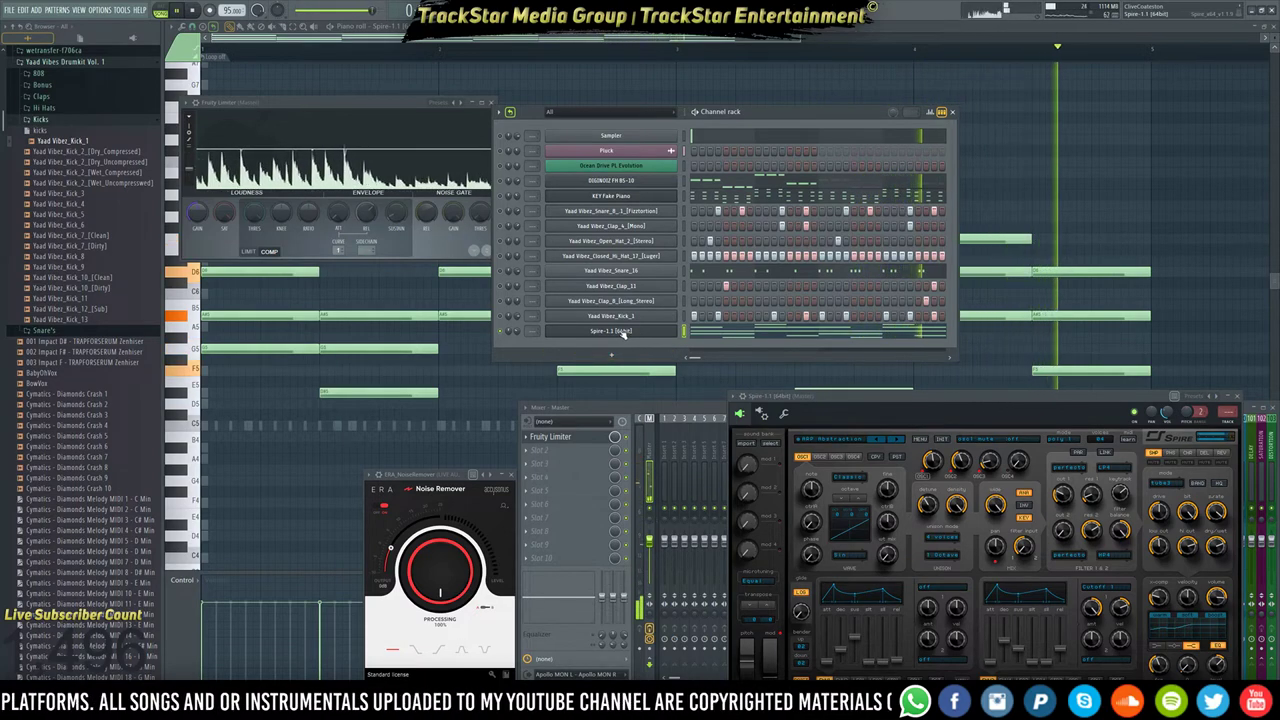
Clone the Spire channel and rename the original channel as ARP Abstraction.
right_click(679, 330)
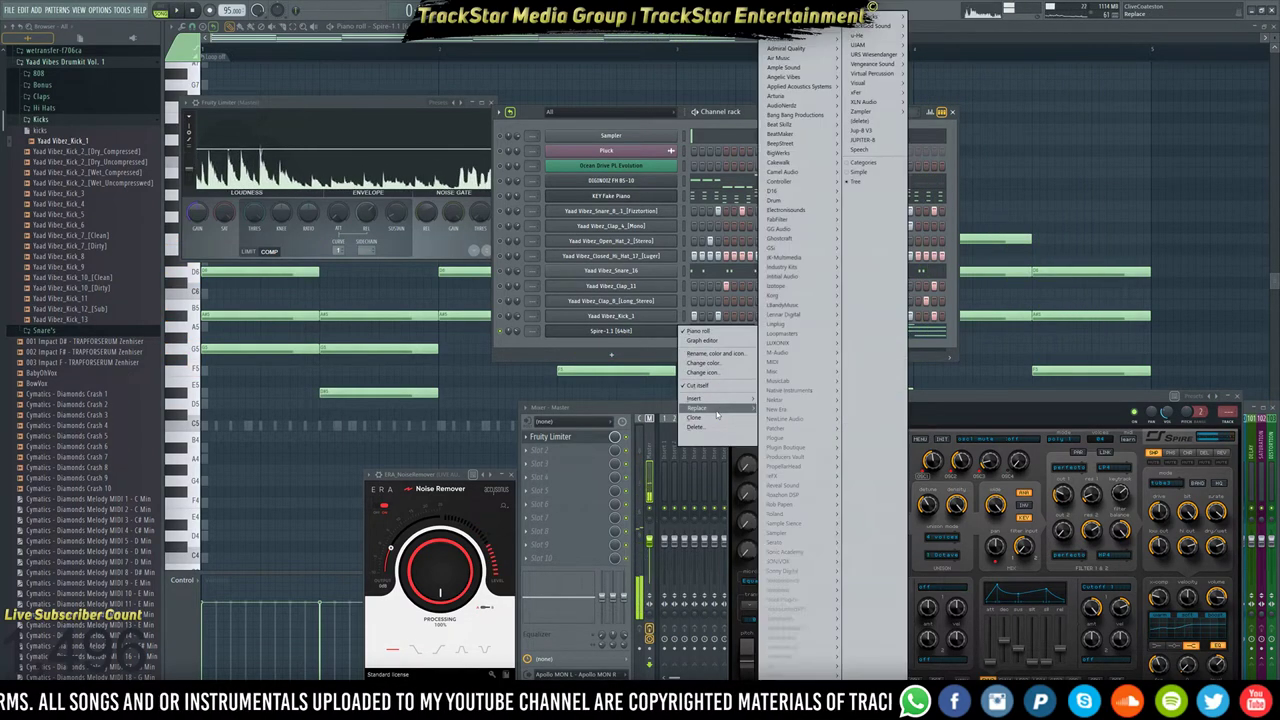
click(726, 418)
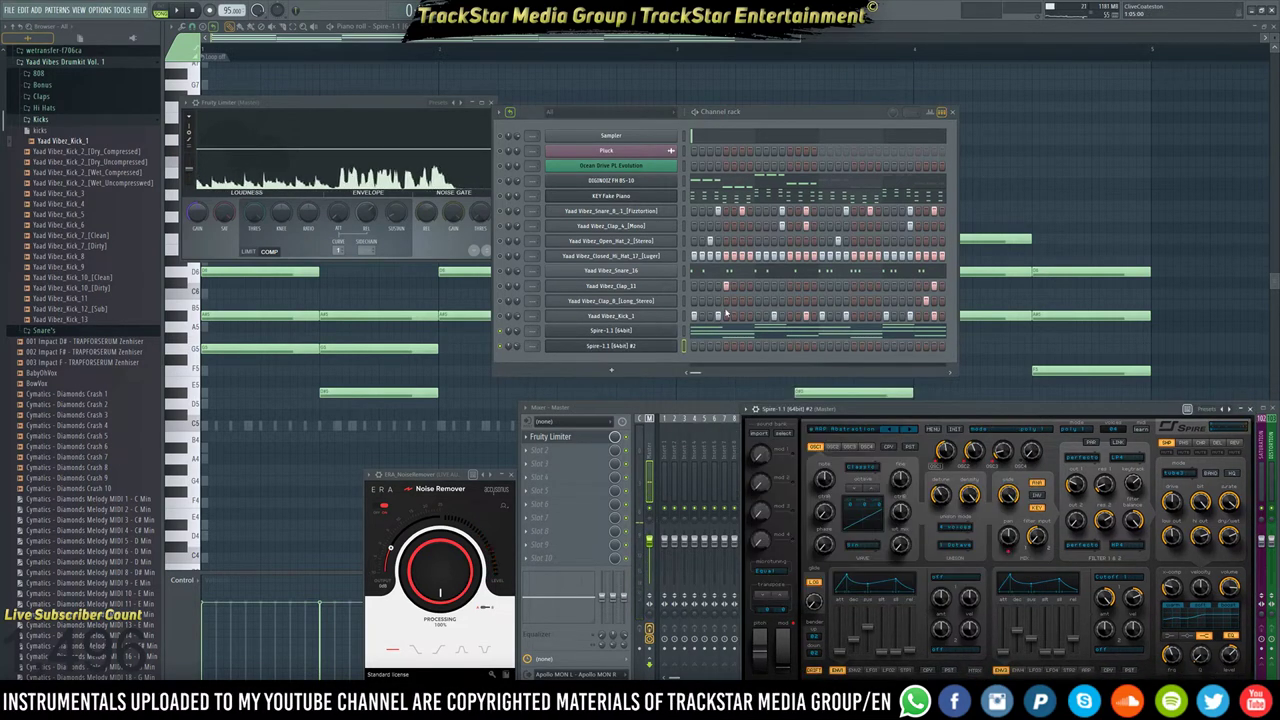
click(630, 331)
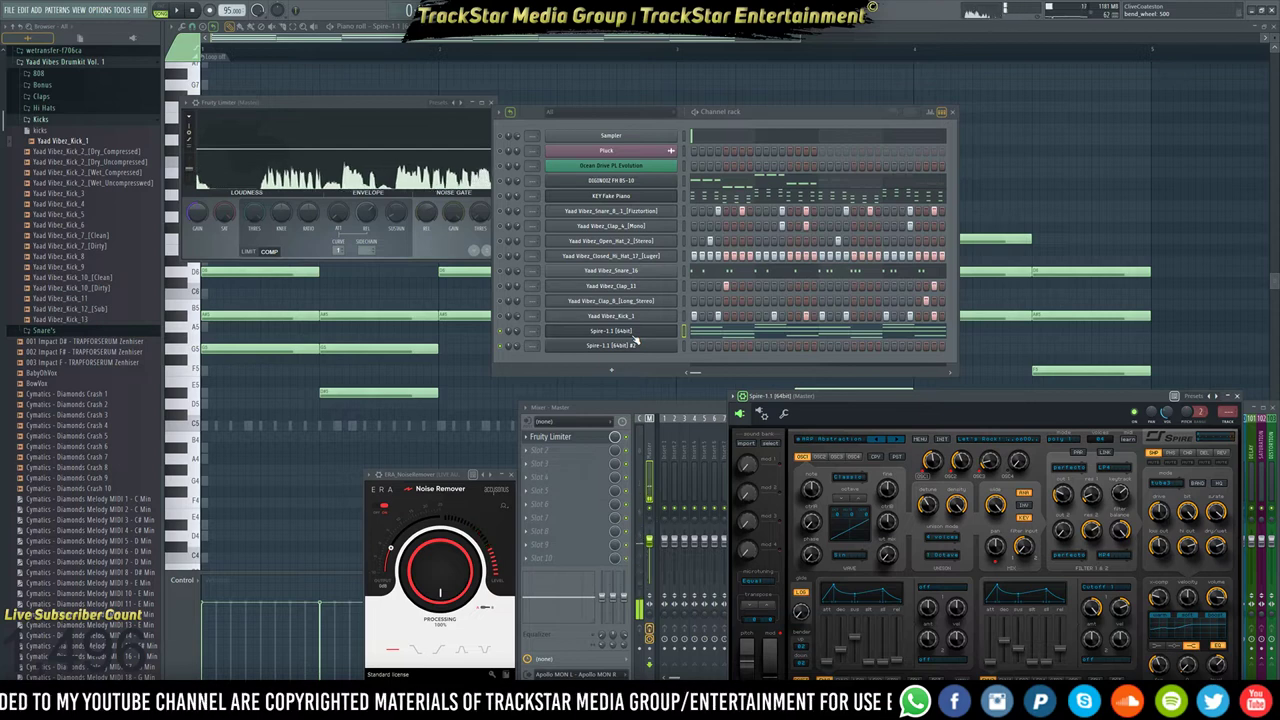
right_click(675, 330)
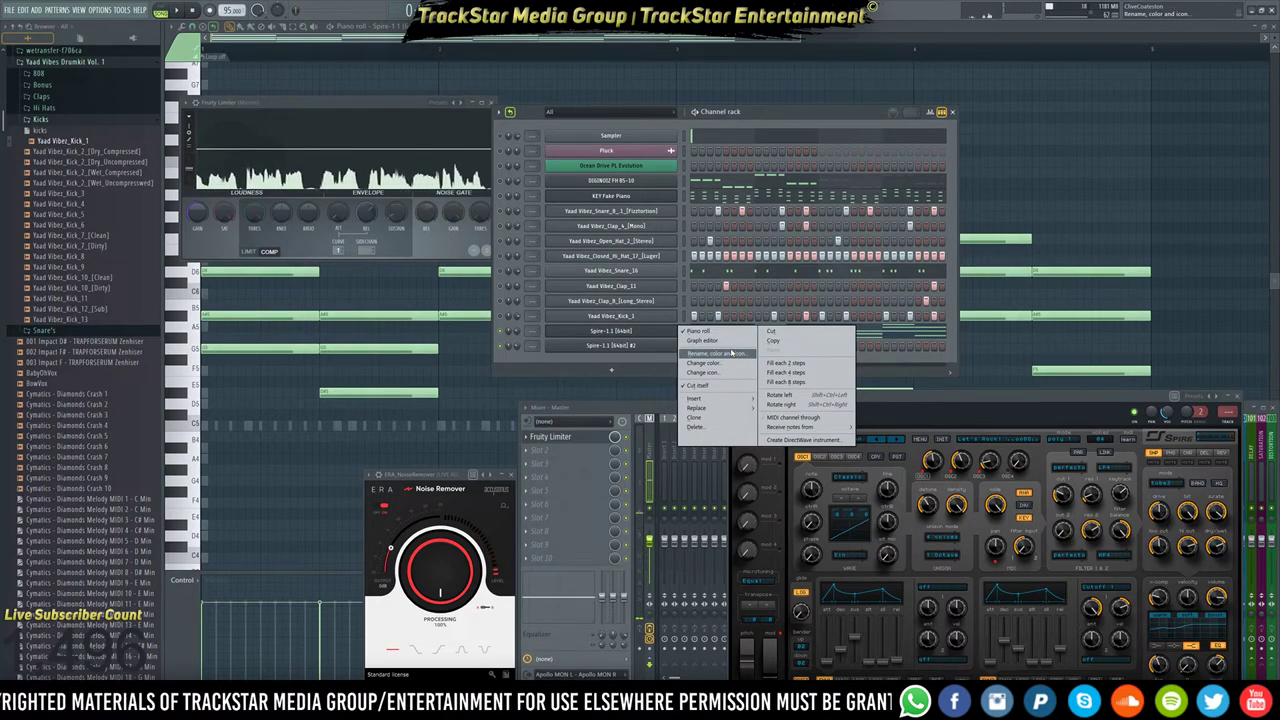
click(711, 355)
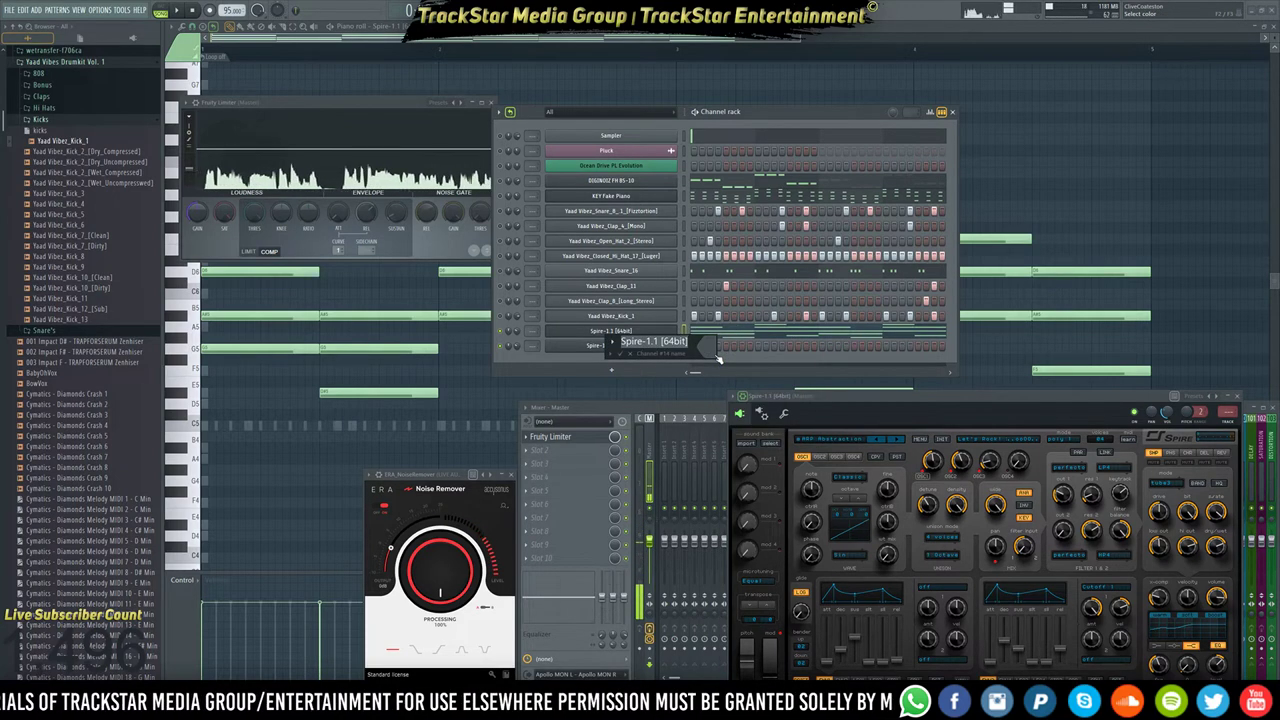
text(ARP Abstraction)
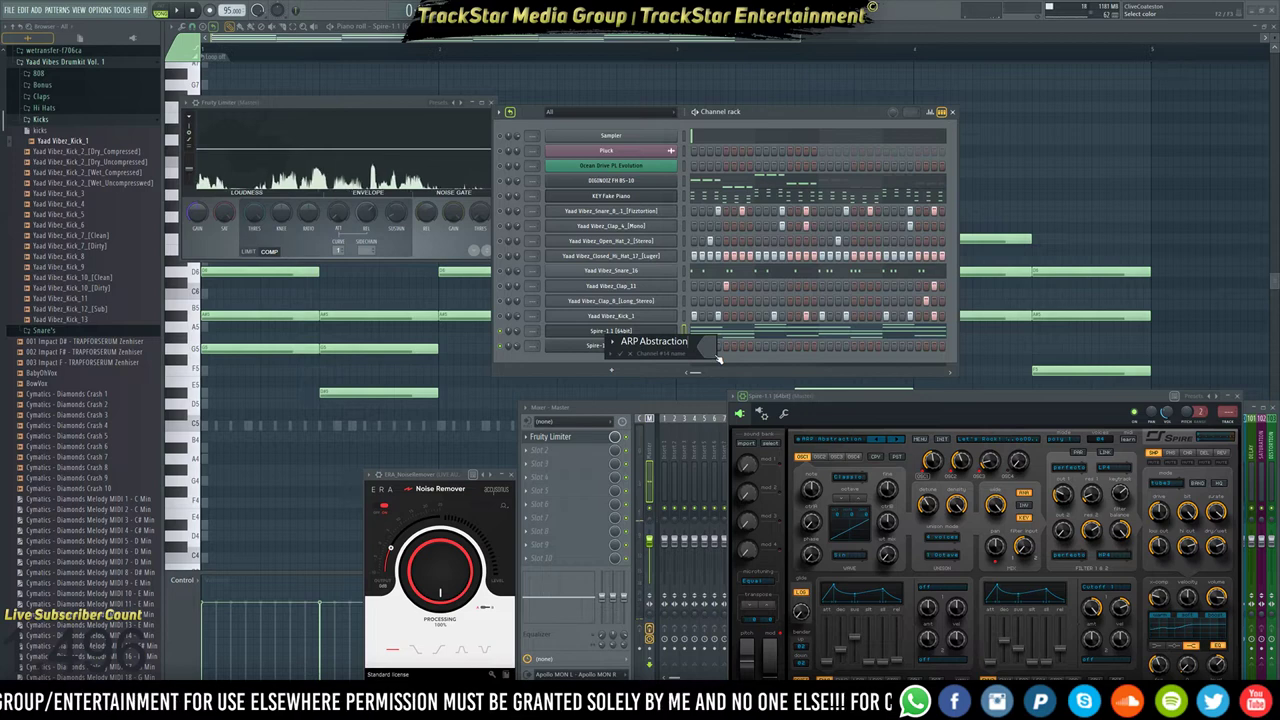
key(Return)
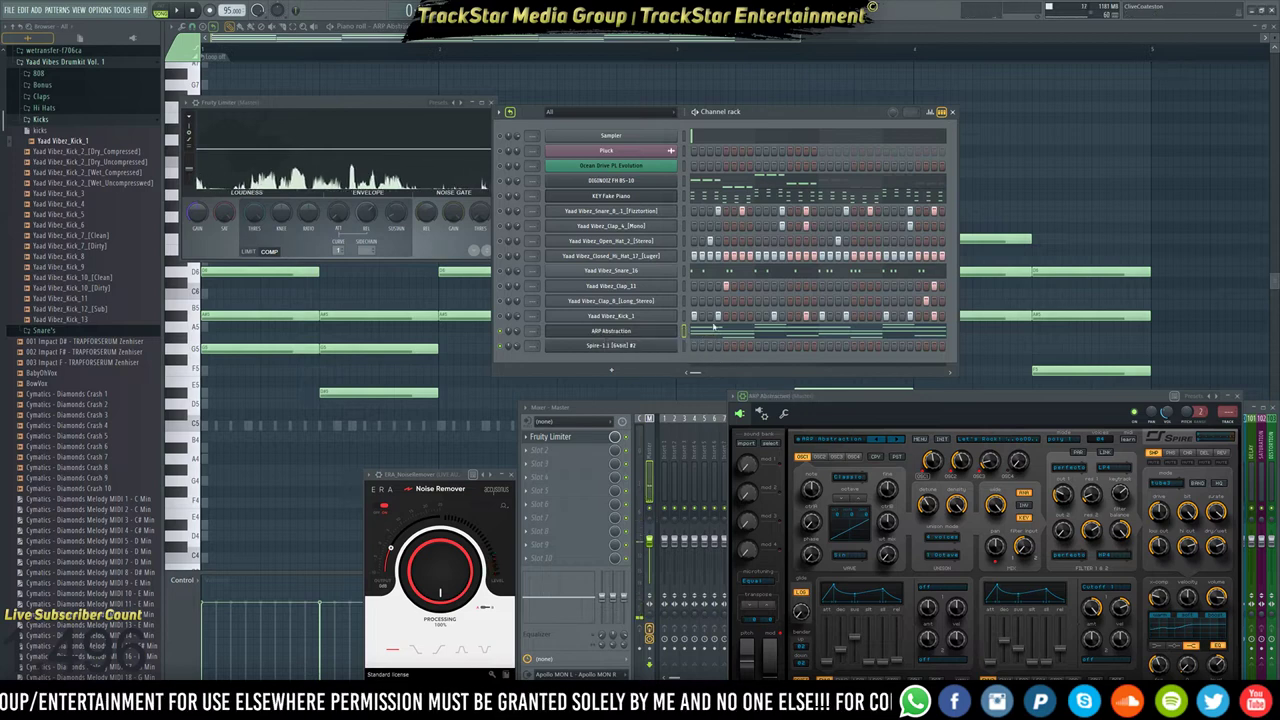
Switch the cloned Spire channel to the ARP Deutschland DP preset and paste the chord pattern into it.
click(630, 346)
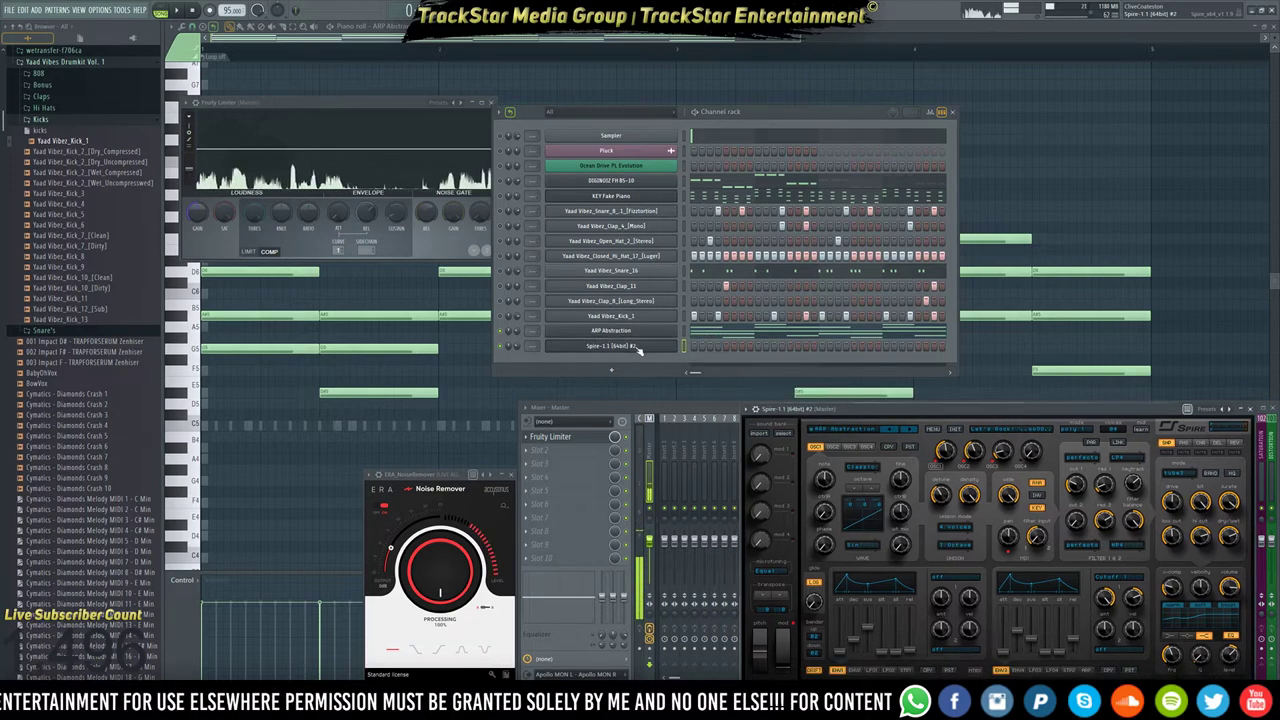
click(889, 436)
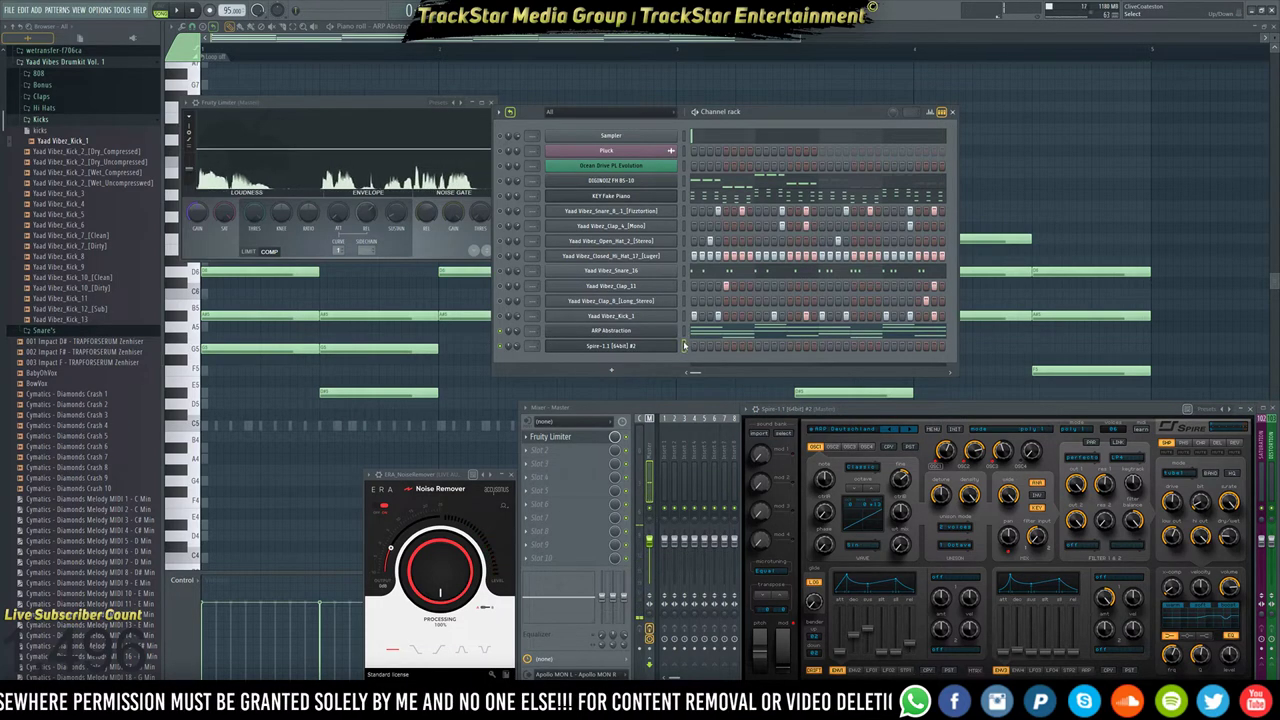
key(ctrl+v)
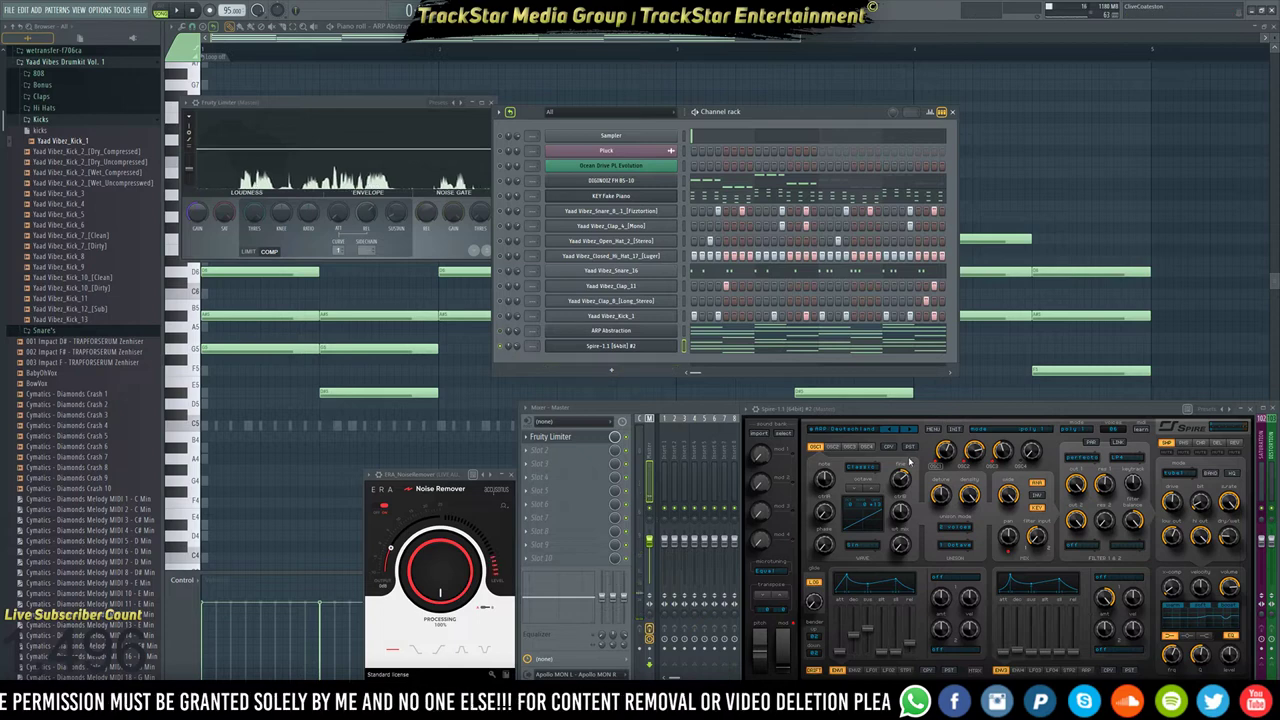
Audition the cloned Spire's arp presets on the chords, stepping forward through ARP B-Side DP and ARP Poor Sine DP to the ARP Trance preset.
key(space)
click(911, 432)
click(911, 432)
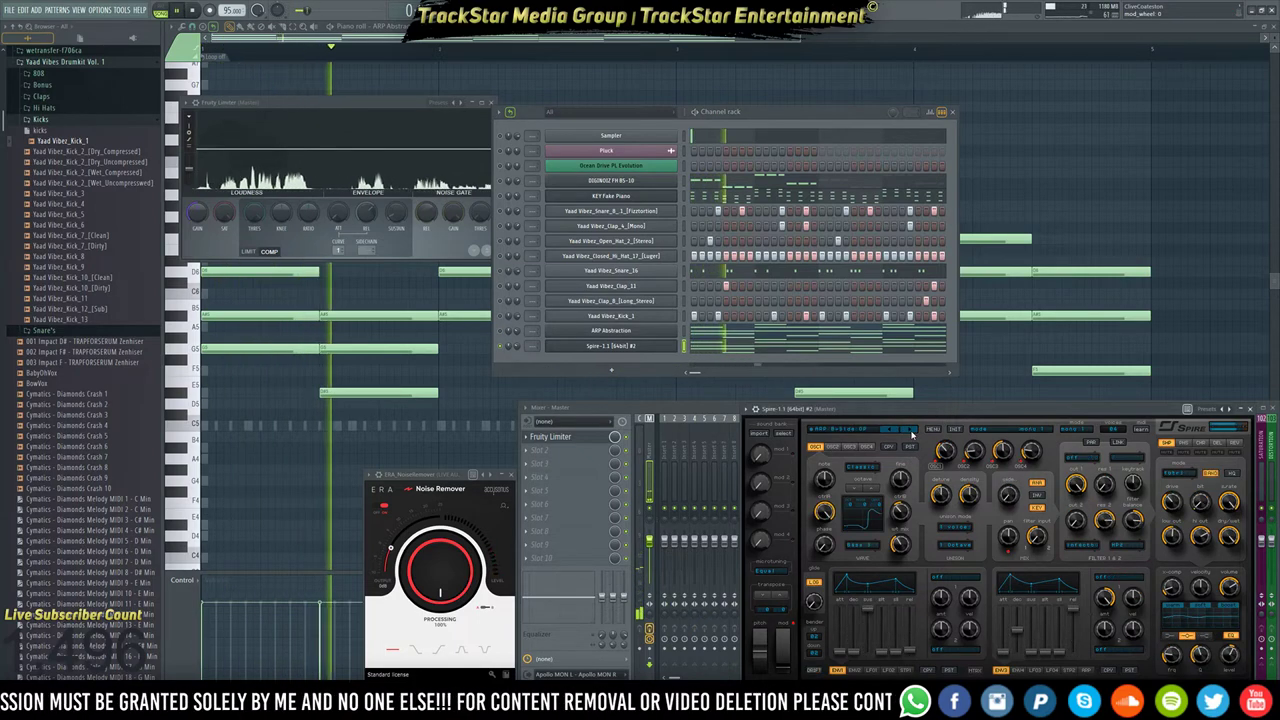
click(911, 432)
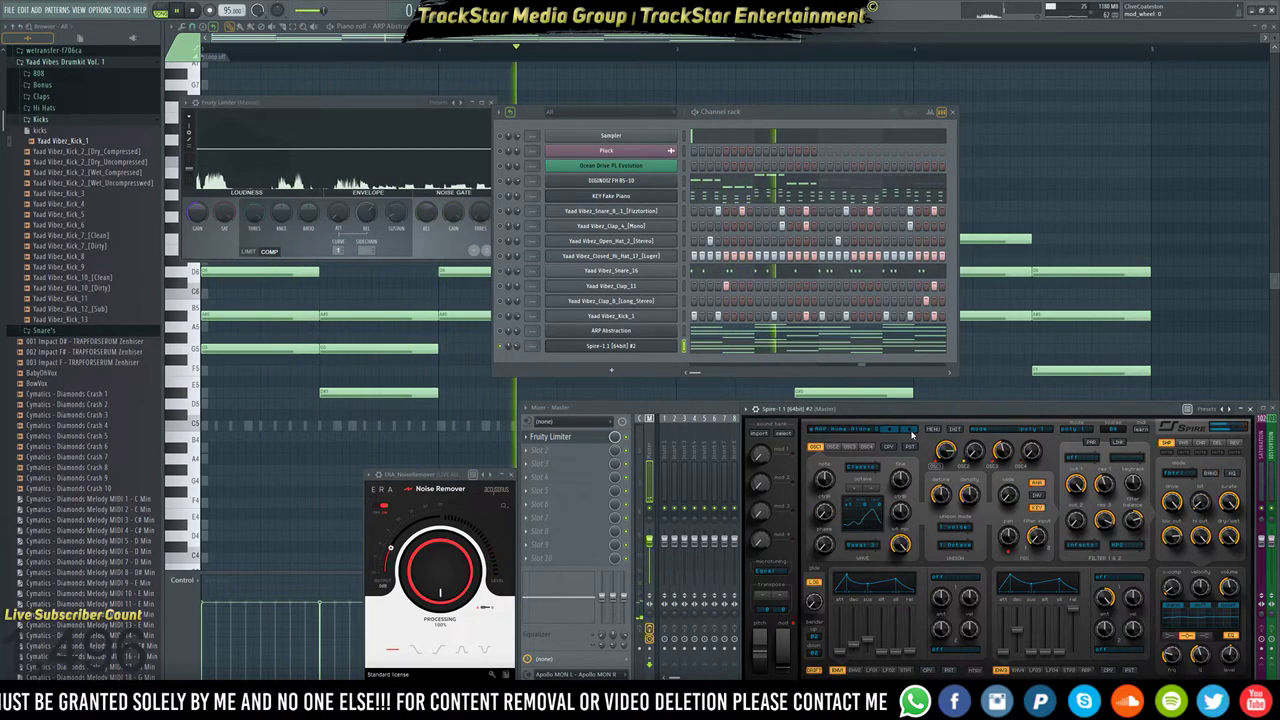
click(911, 432)
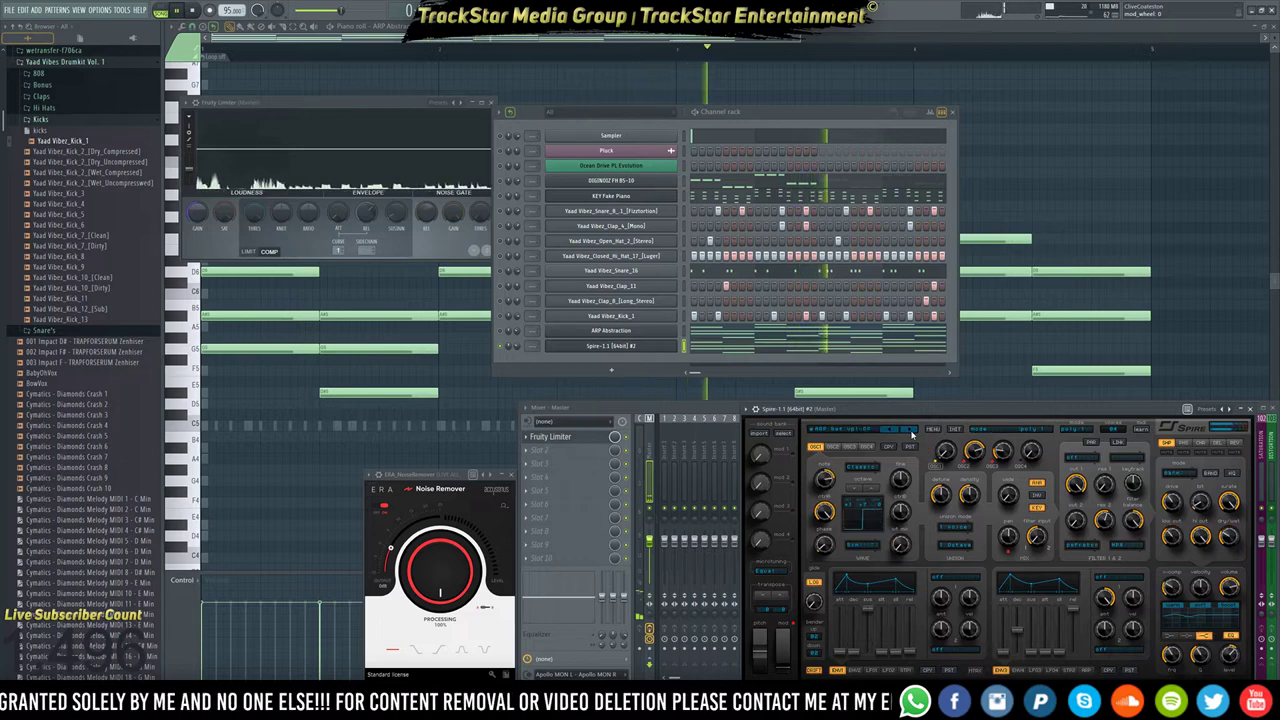
click(911, 432)
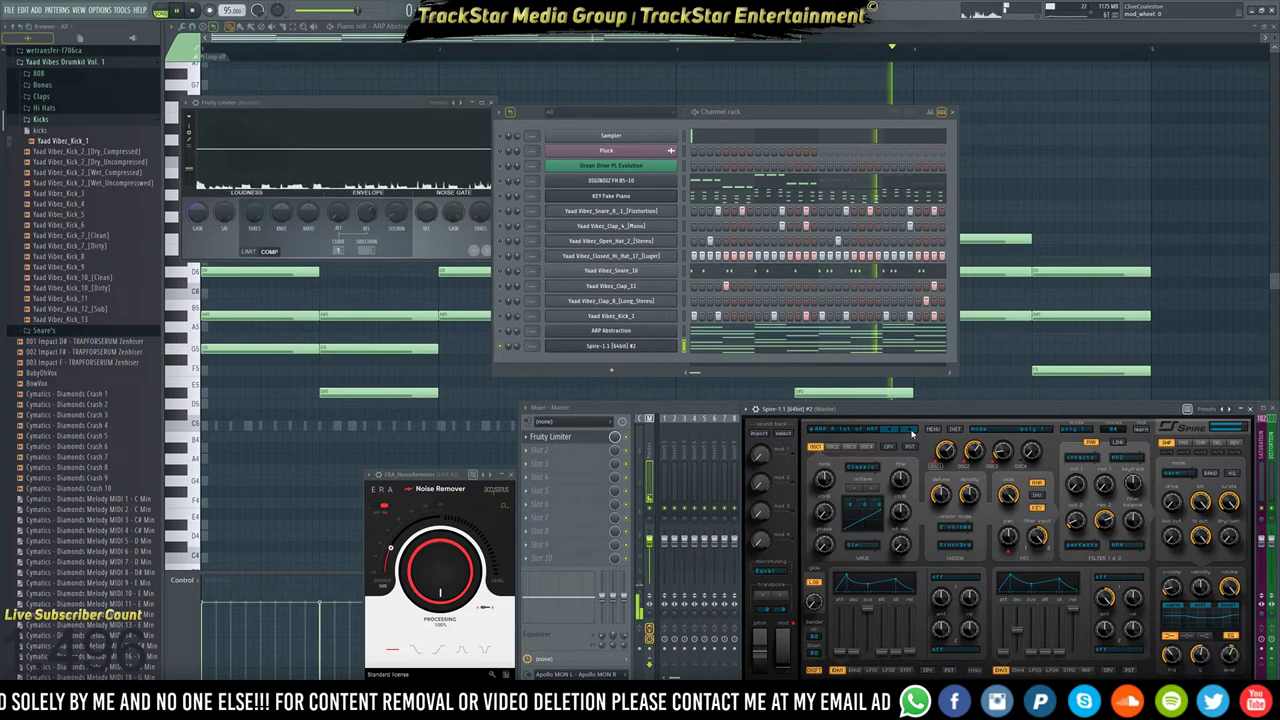
click(911, 432)
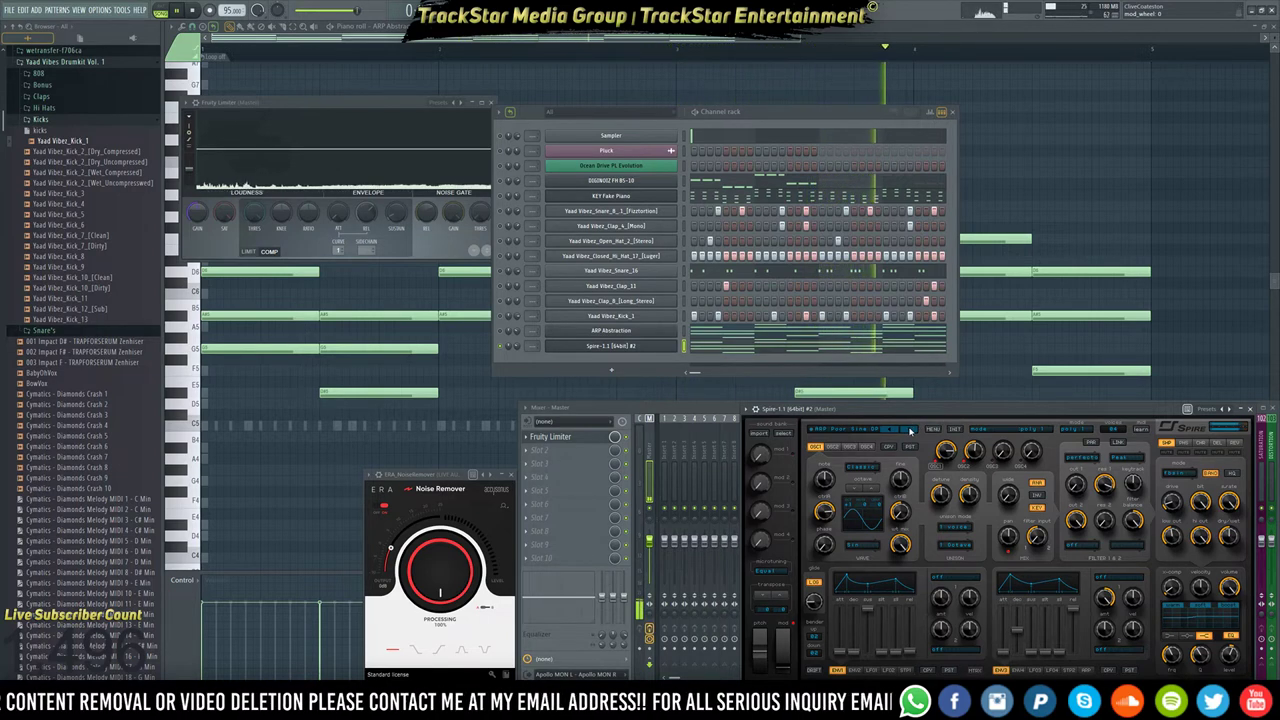
click(910, 431)
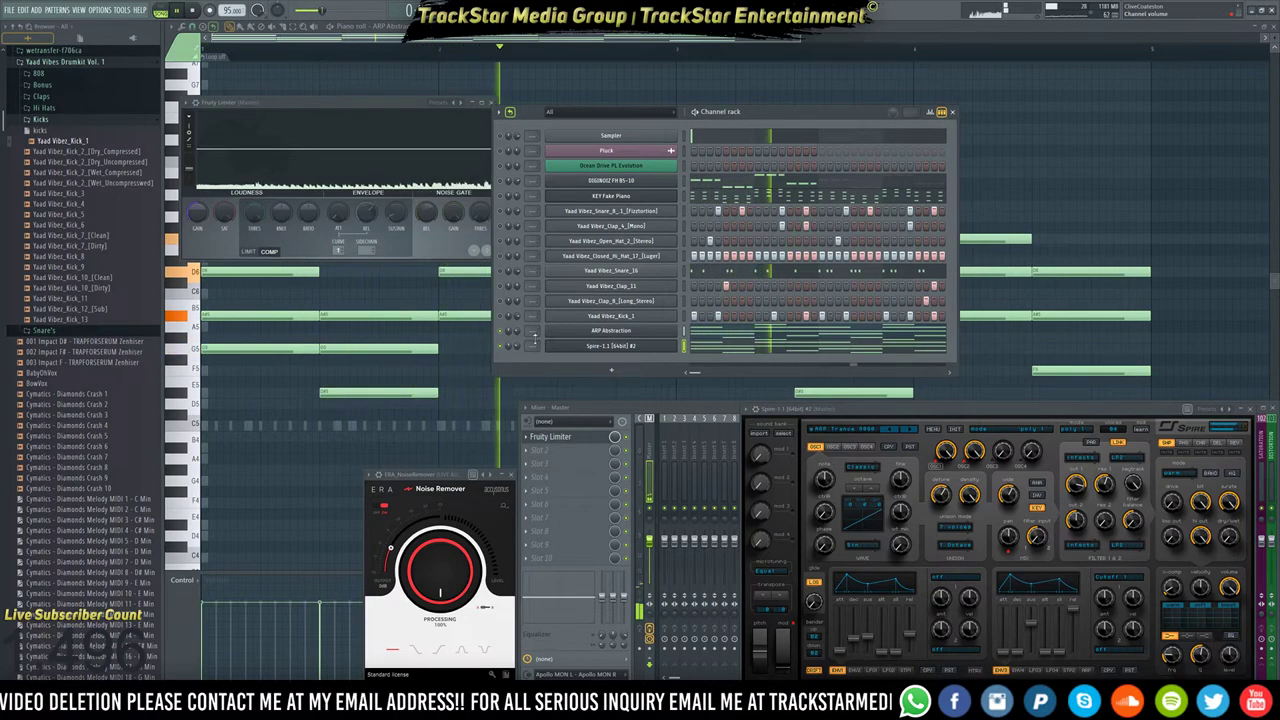
Rename the cloned Spire channel as ARP Trance 8080.
click(629, 352)
click(629, 352)
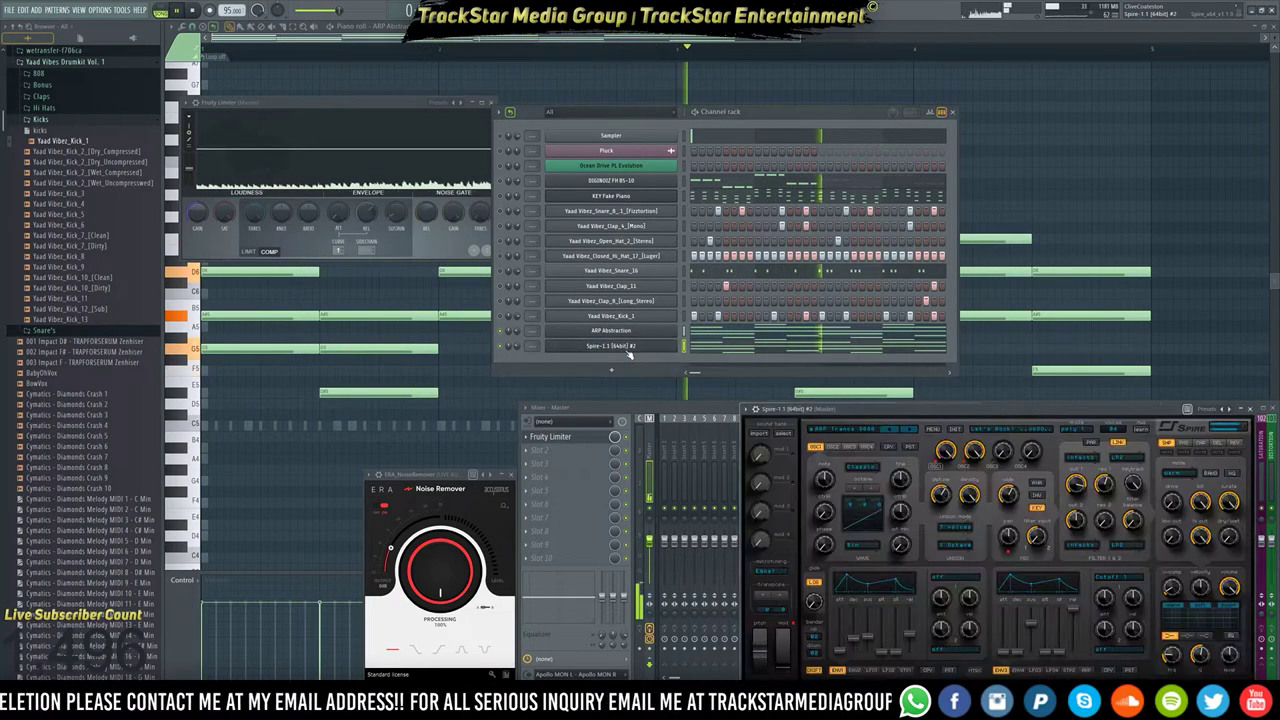
key(space)
right_click(629, 352)
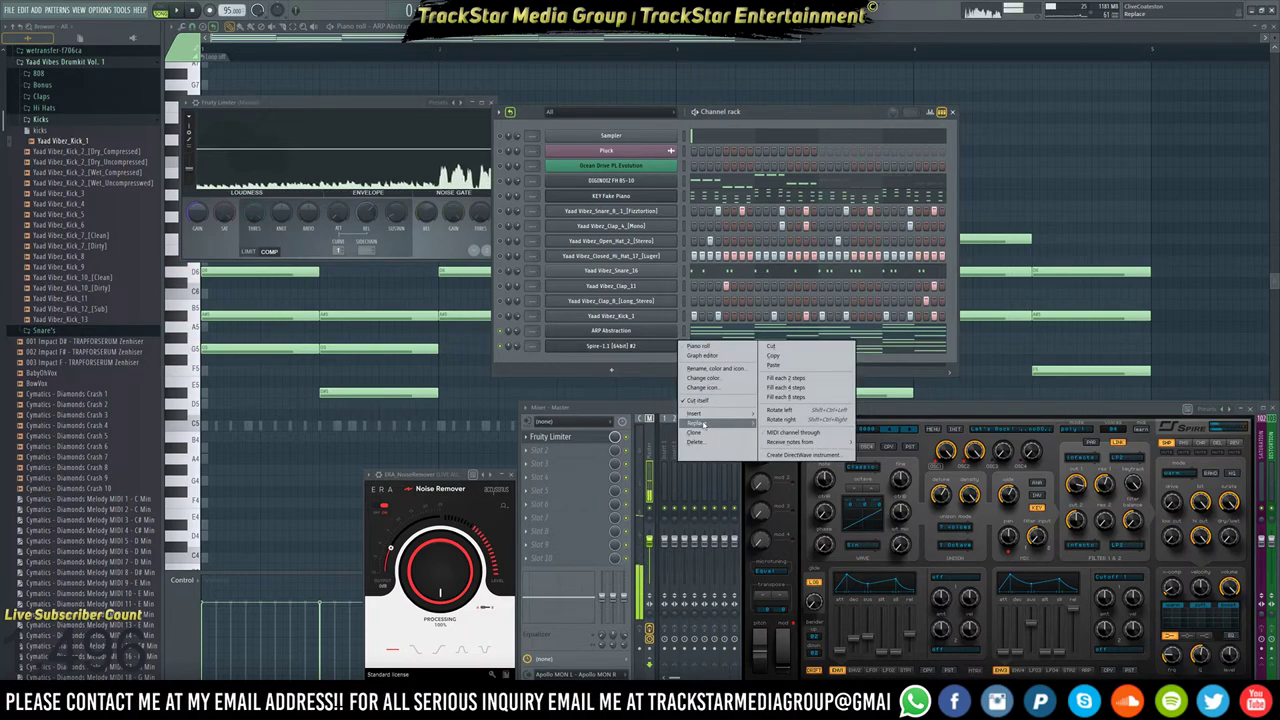
click(718, 368)
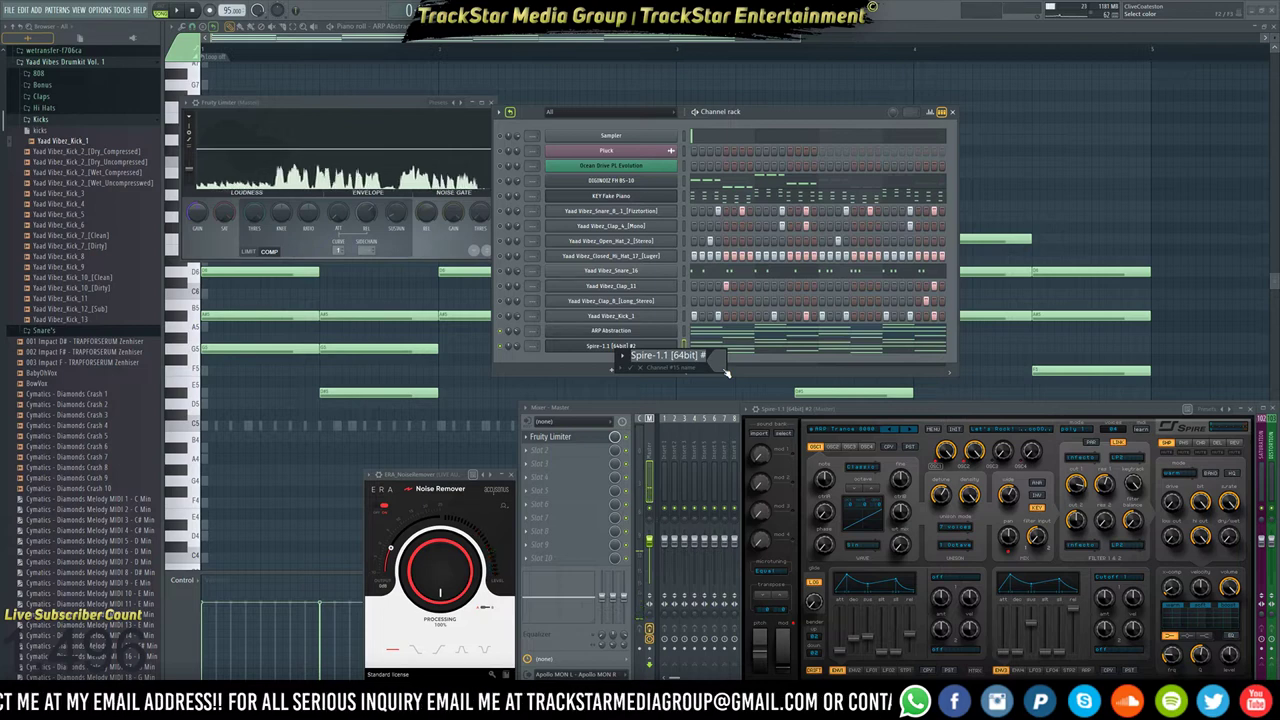
text(AR)
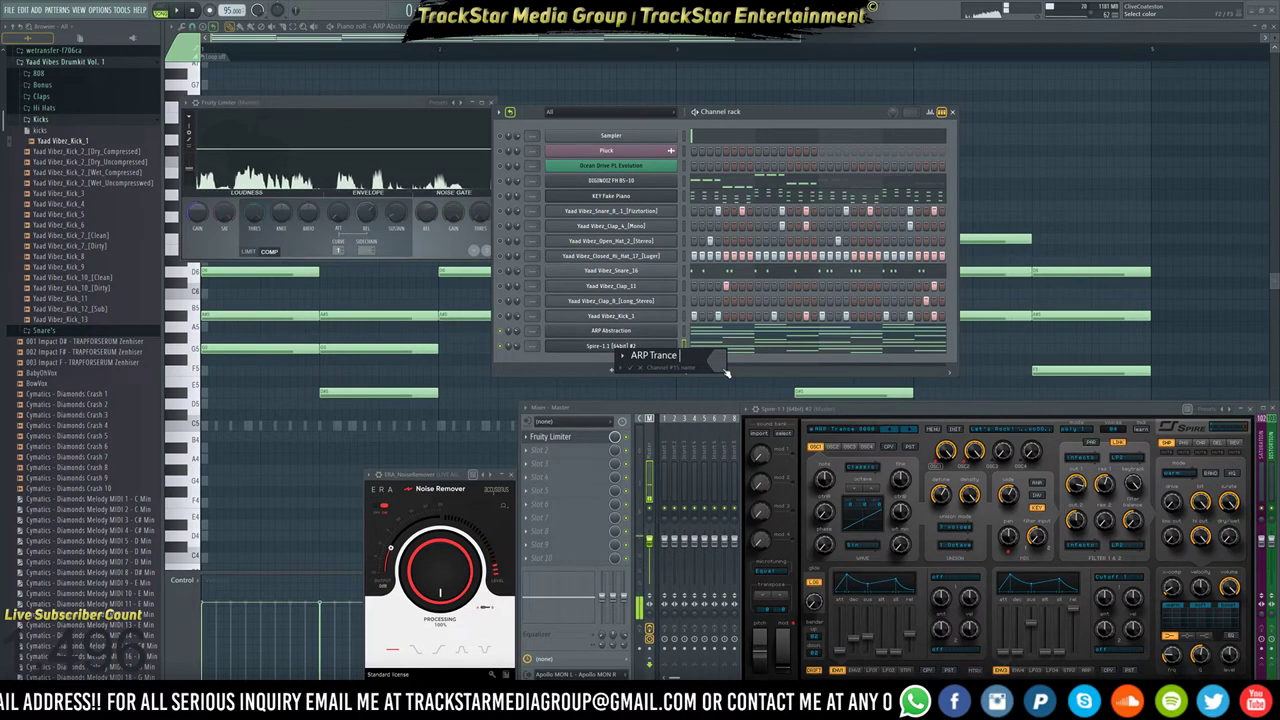
text(P Trance)
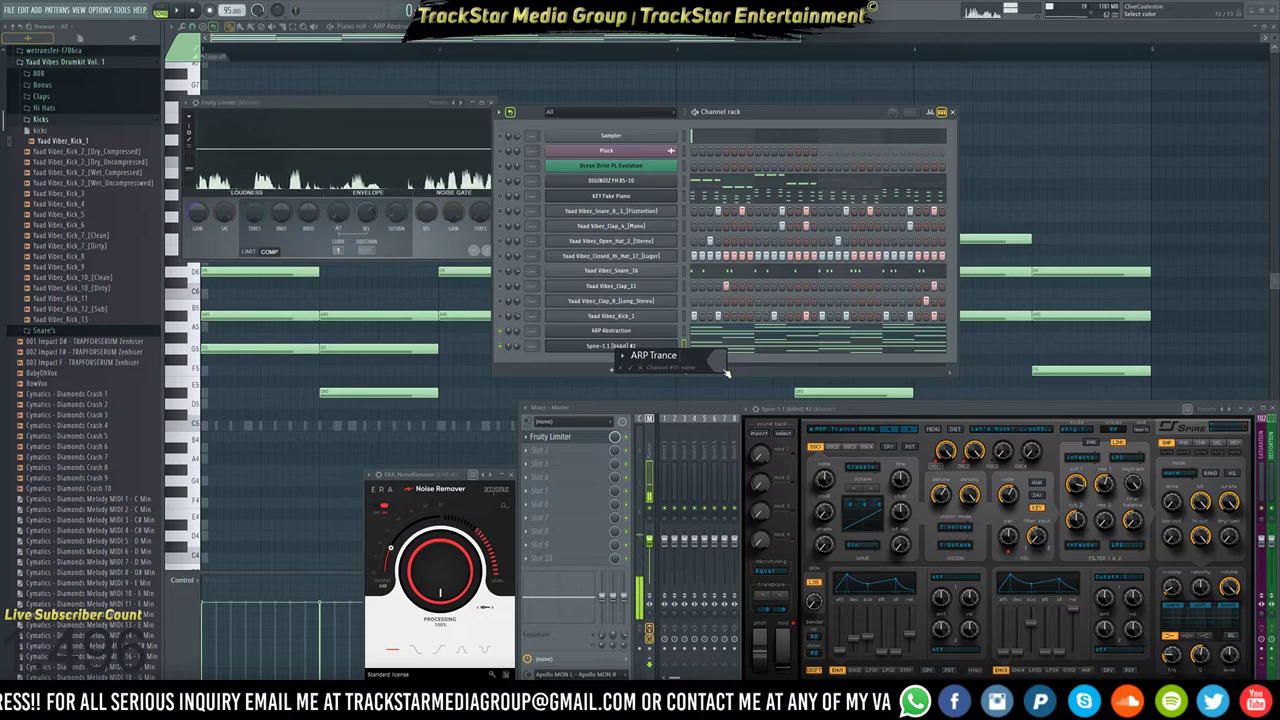
text( 8080)
key(Return)
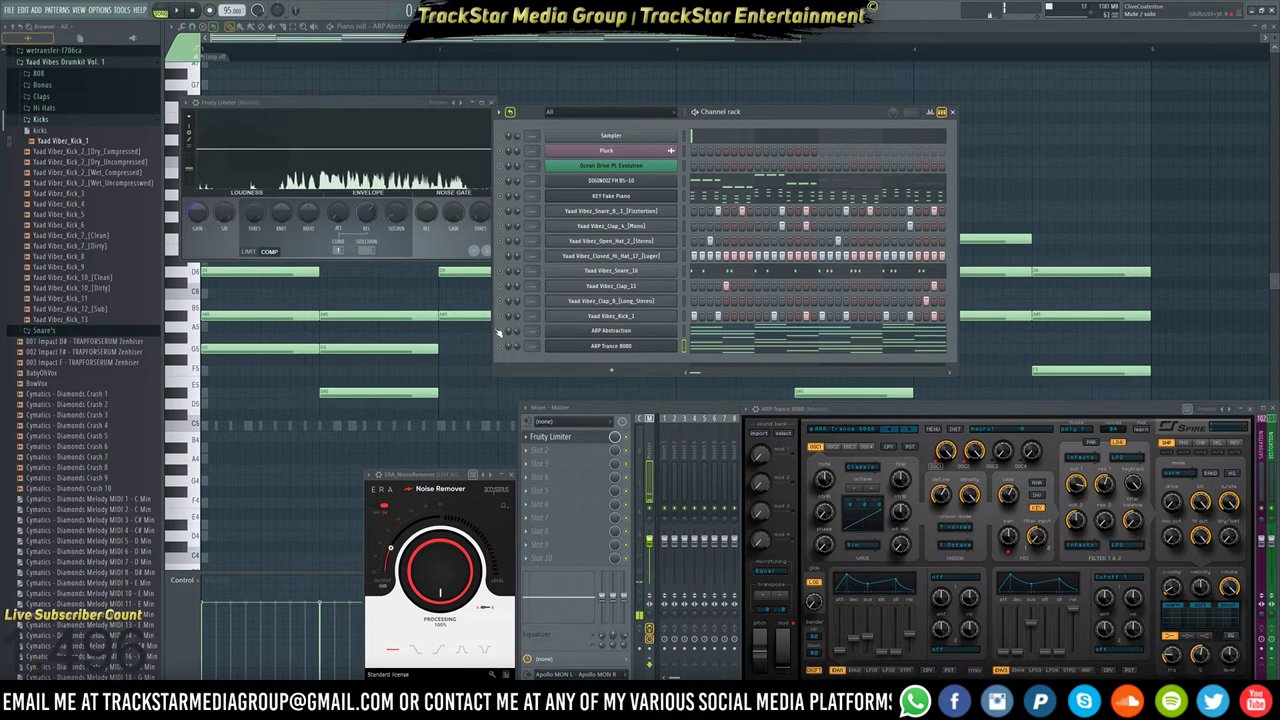
Play the pattern with all channels and look through the available instrument plugins.
key(space)
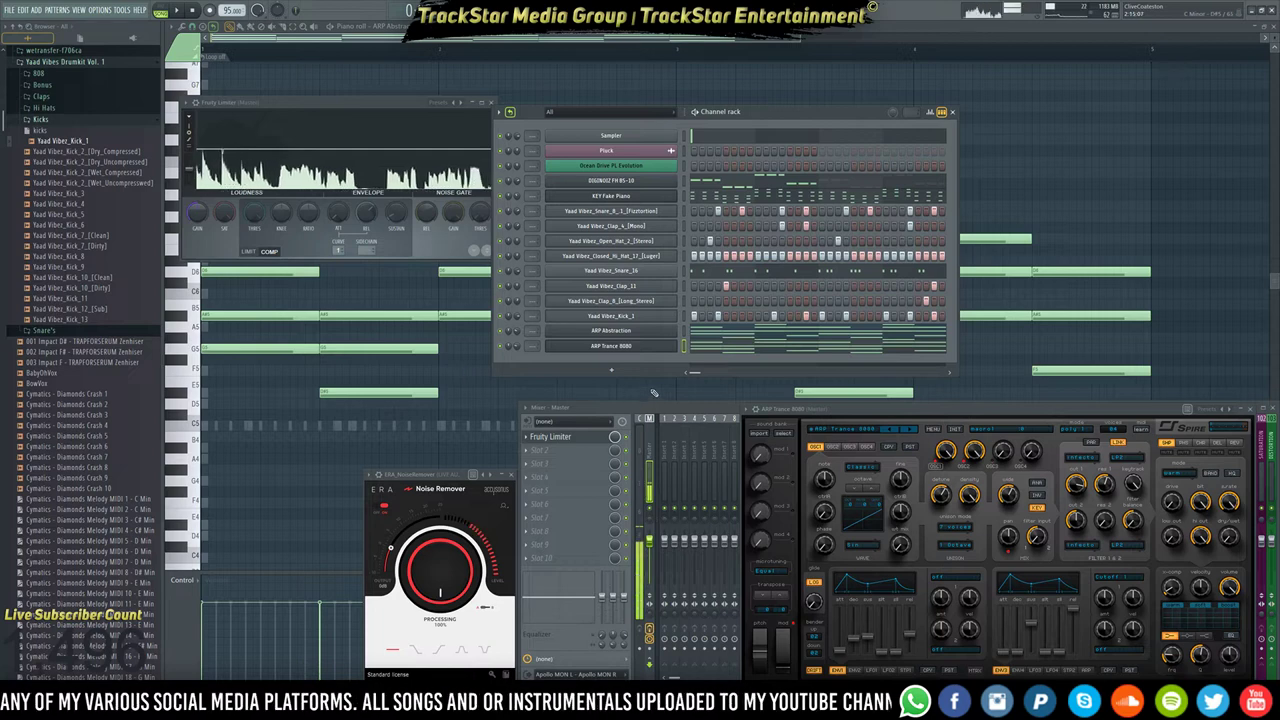
click(611, 374)
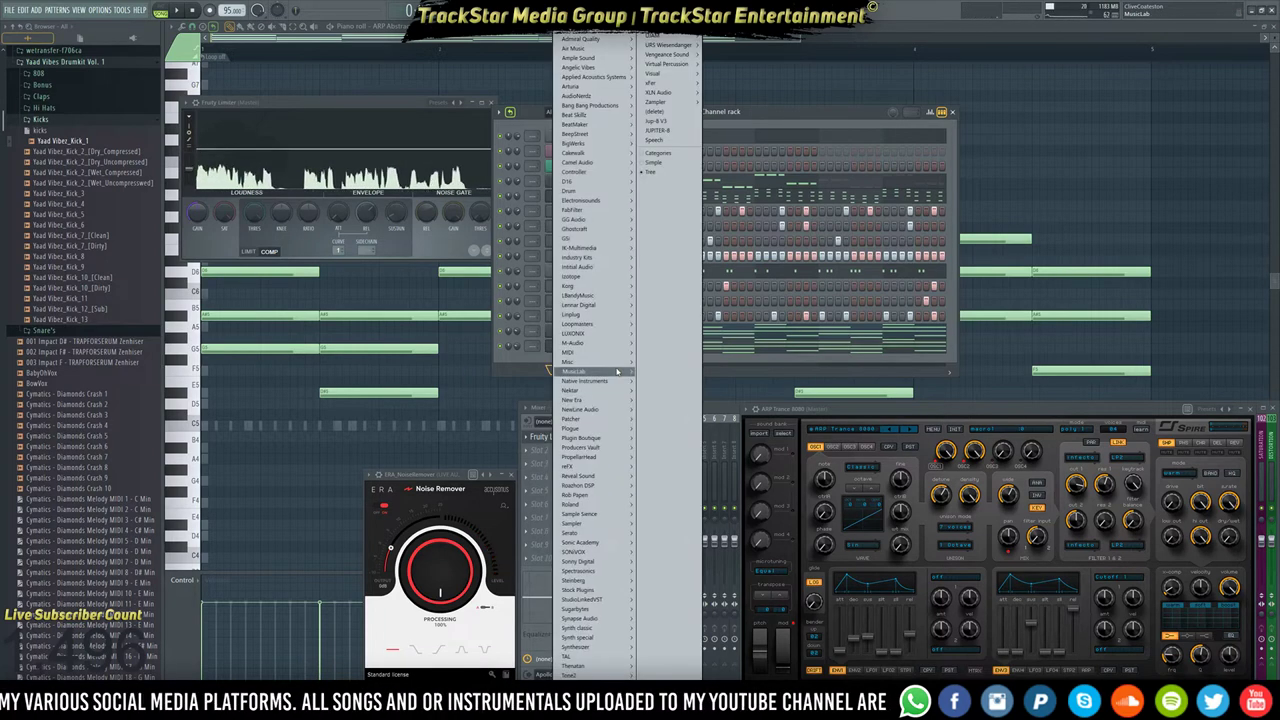
mouse_move(617, 372)
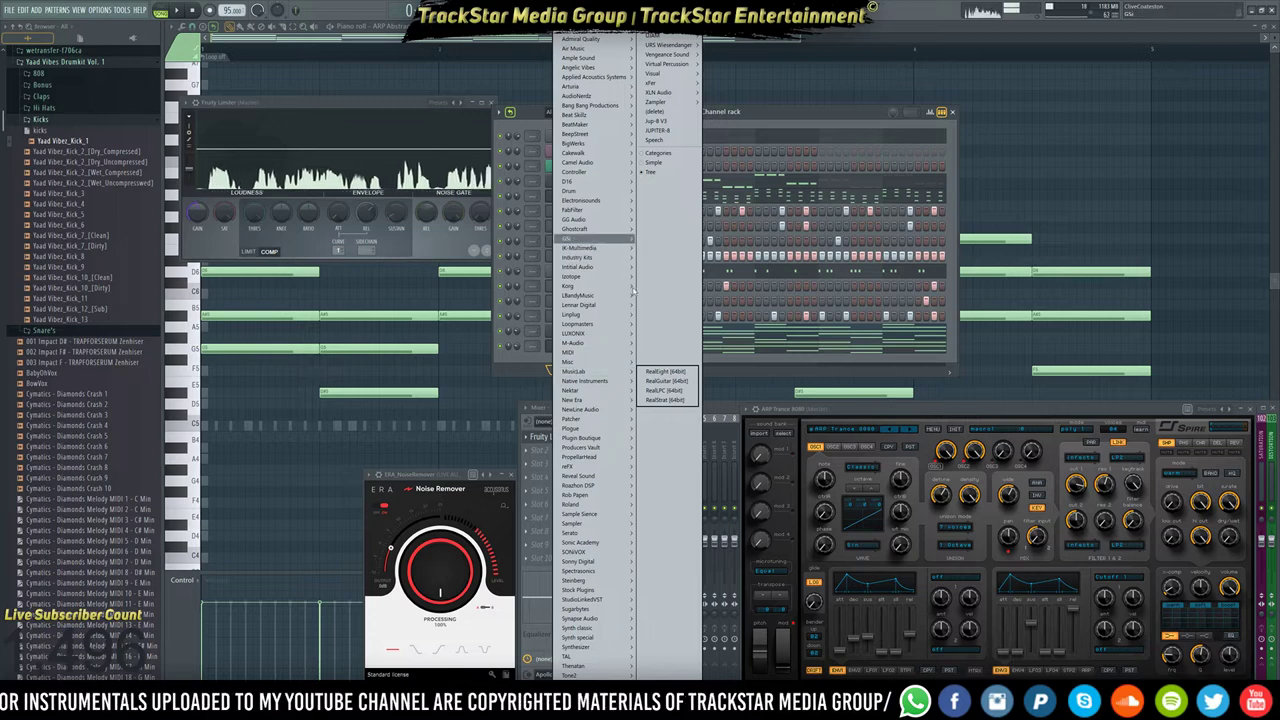
click(541, 358)
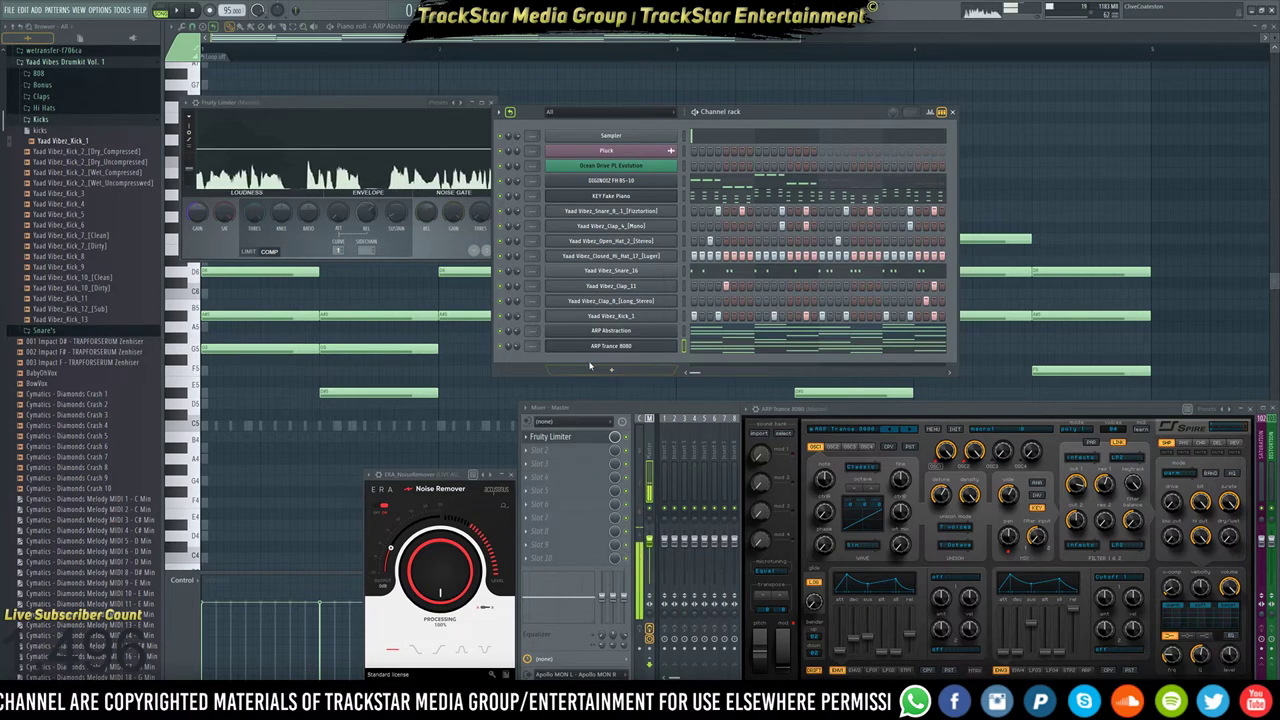
Load the Unfiltered Audio Zip compressor into the first effect slot of mixer Insert 1 and move its window aside.
click(664, 462)
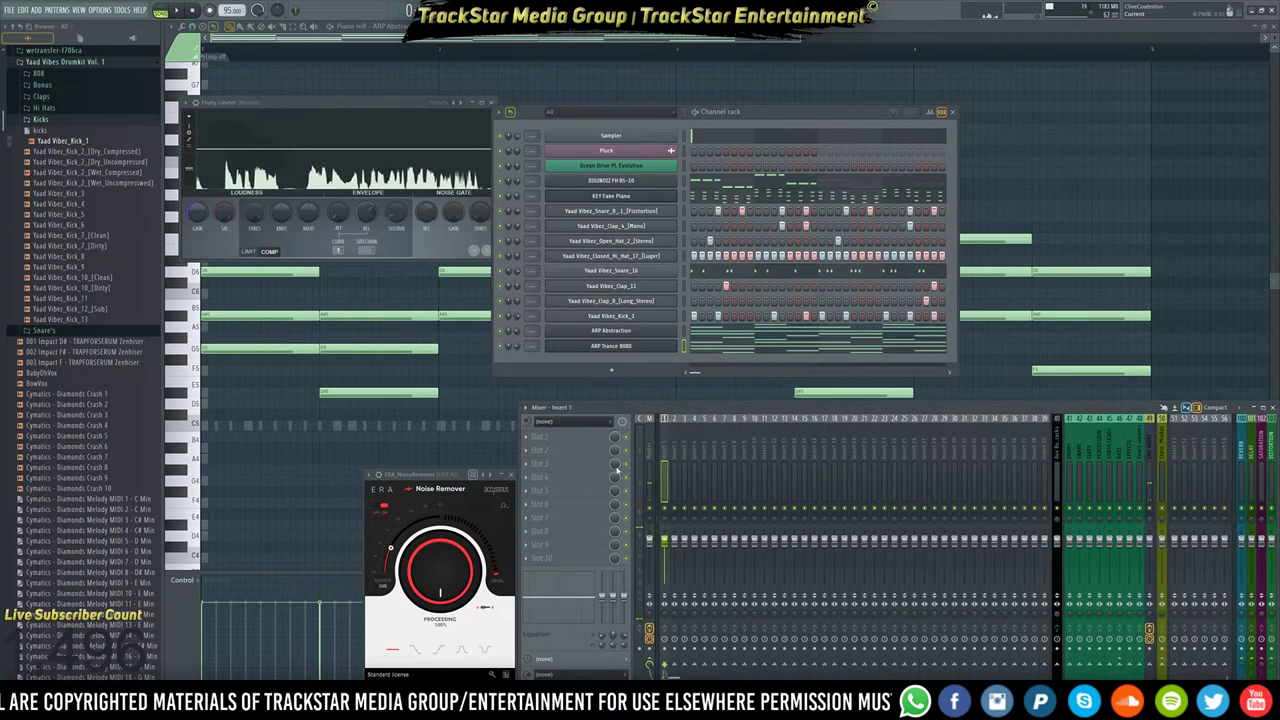
click(571, 448)
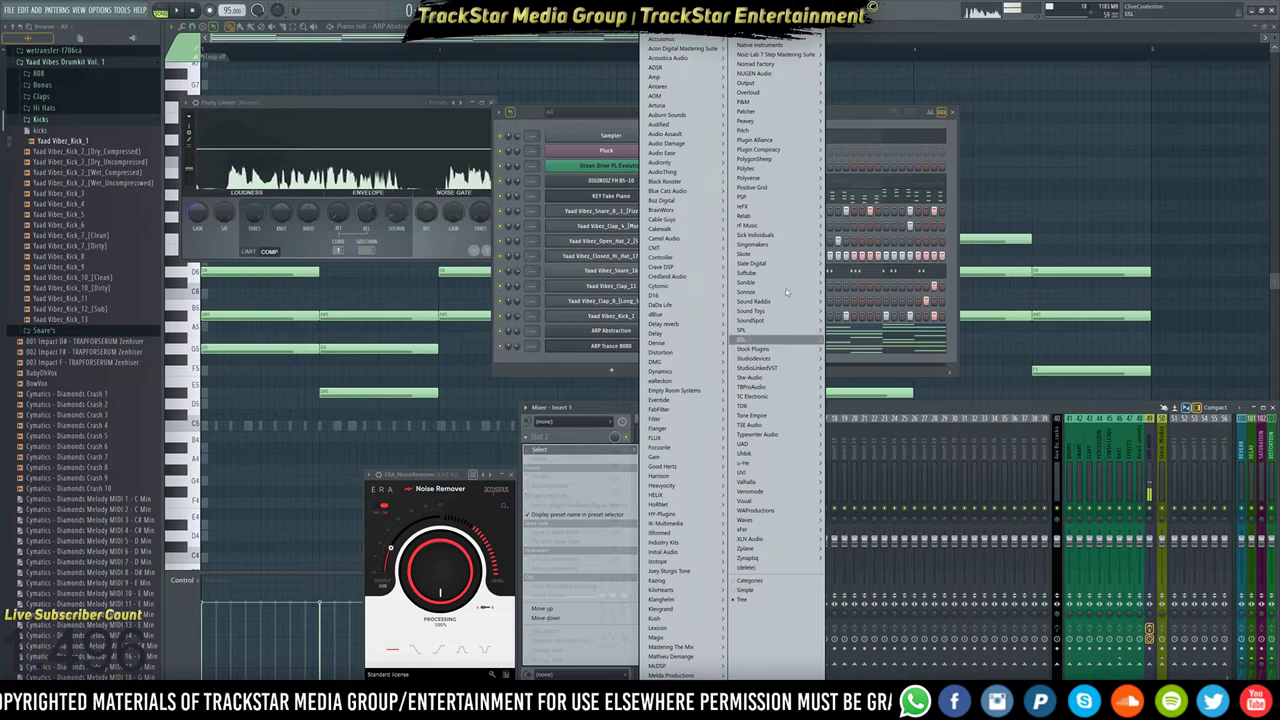
mouse_move(803, 54)
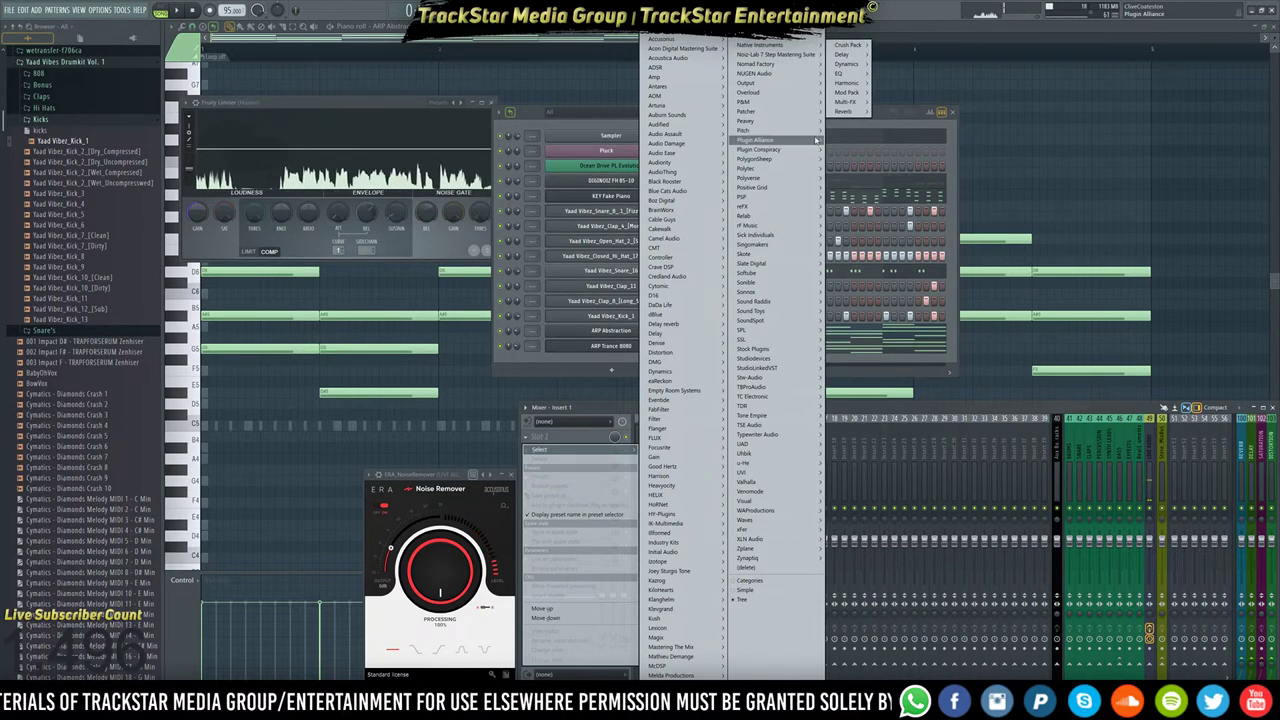
mouse_move(800, 140)
mouse_move(856, 168)
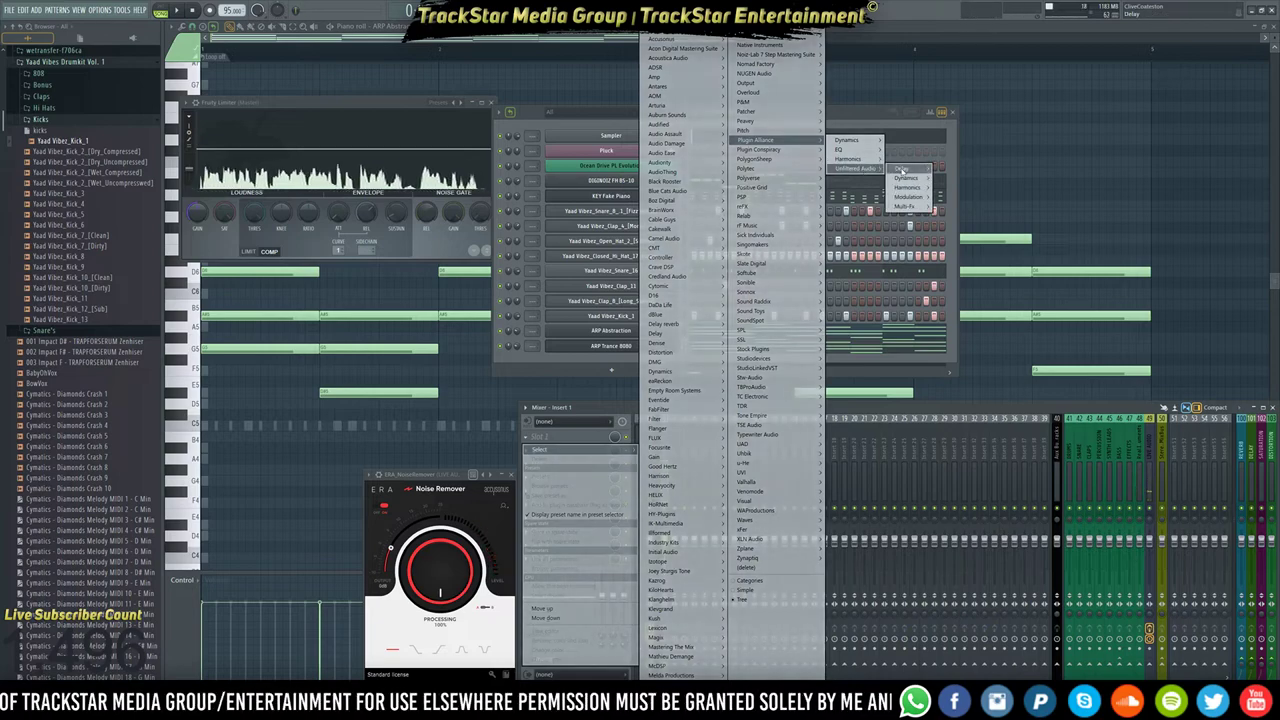
mouse_move(904, 168)
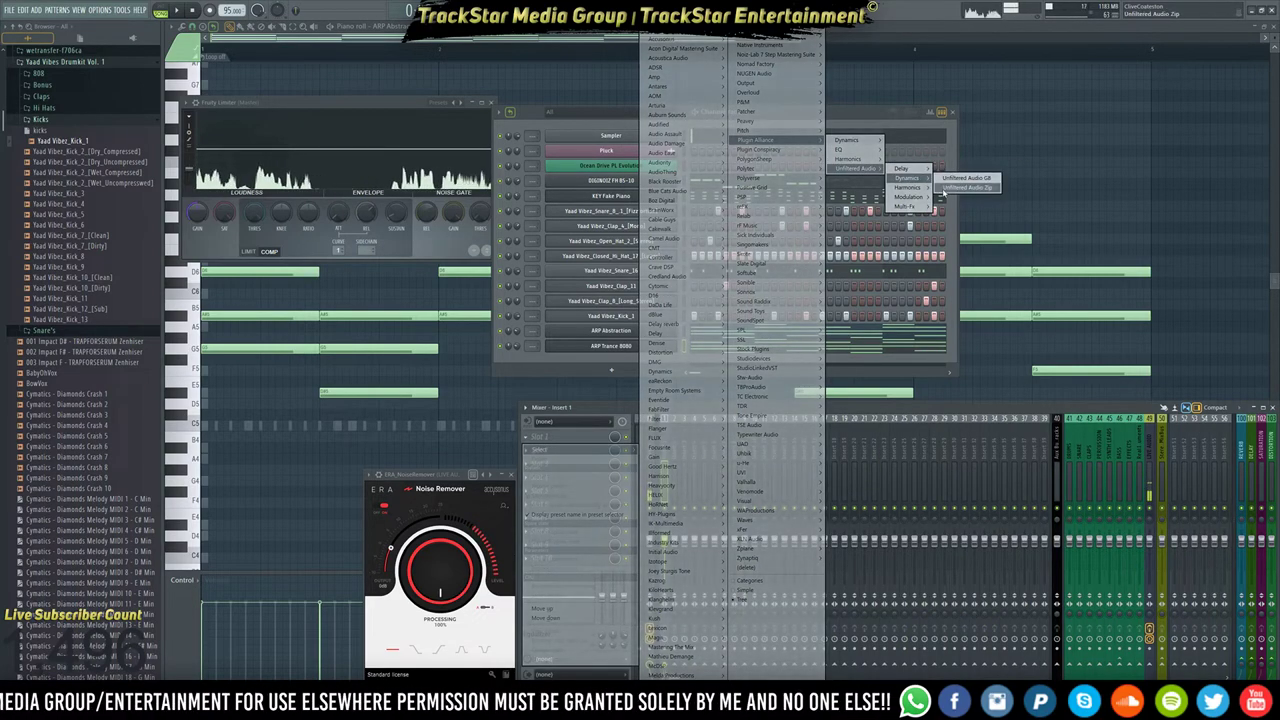
click(945, 188)
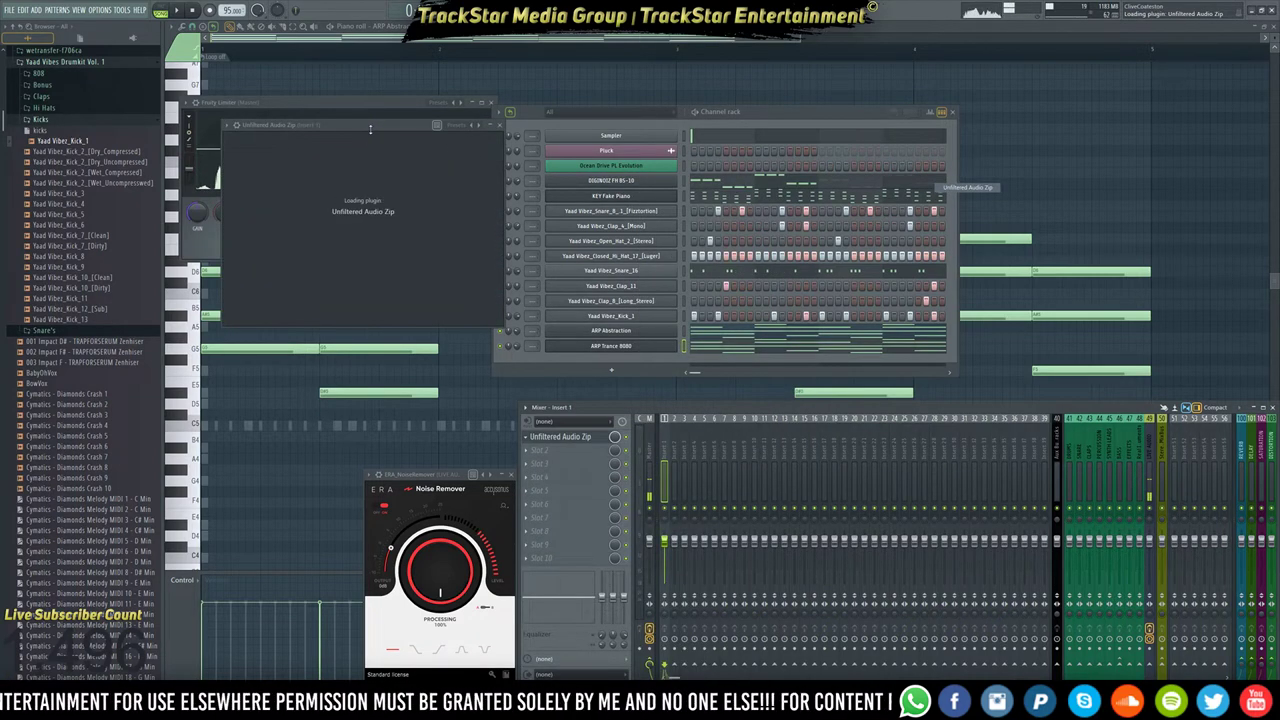
drag(379, 125, 797, 171)
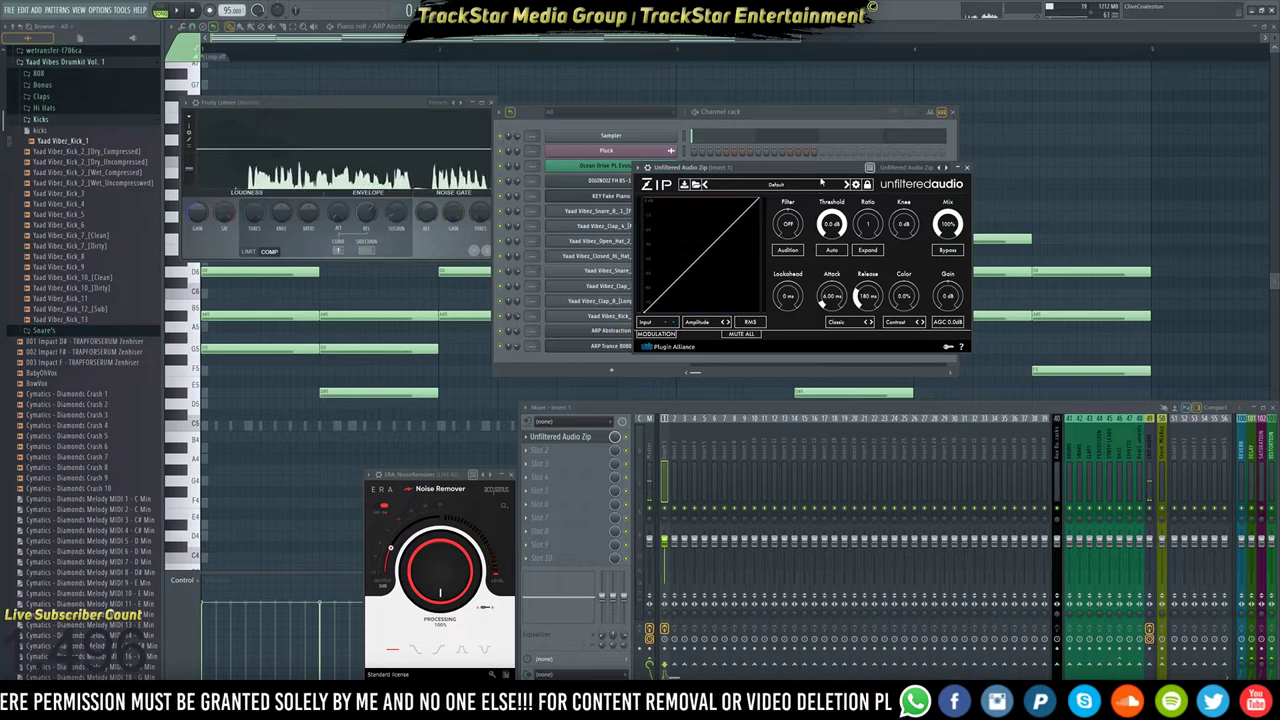
drag(826, 171, 921, 189)
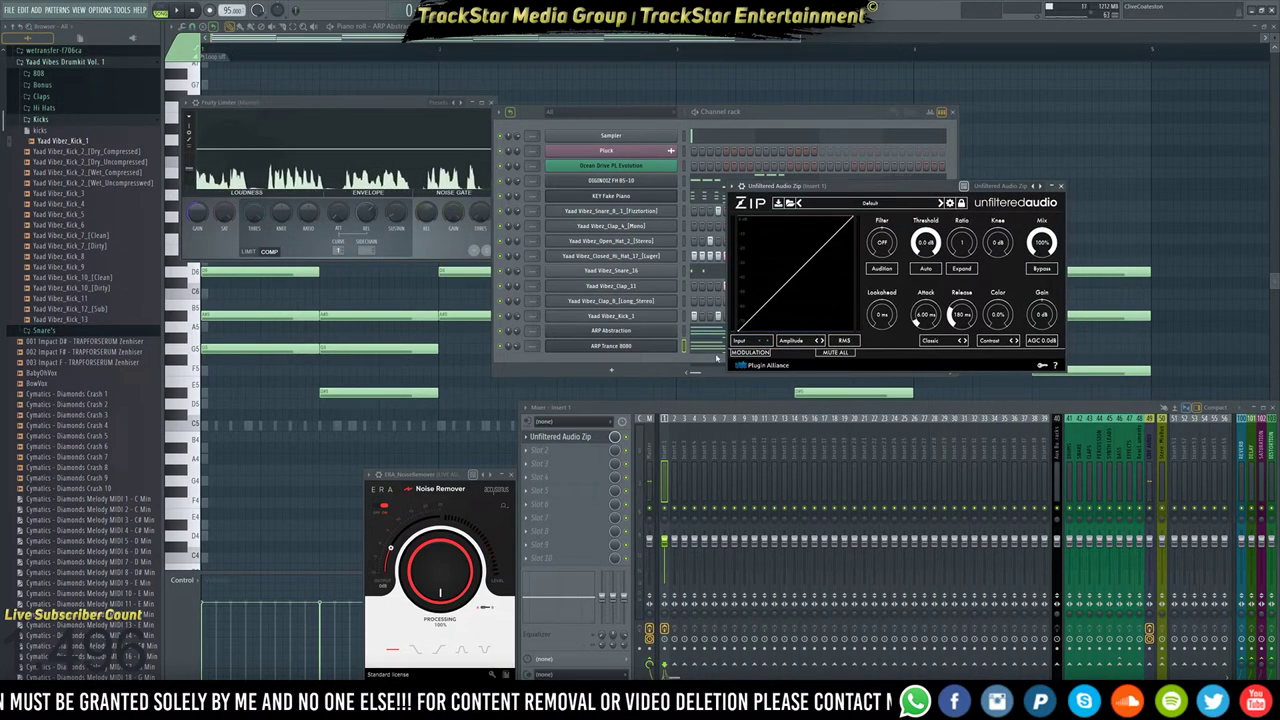
Remove the Unfiltered Audio Zip effect from mixer Insert 1.
click(528, 446)
mouse_move(560, 450)
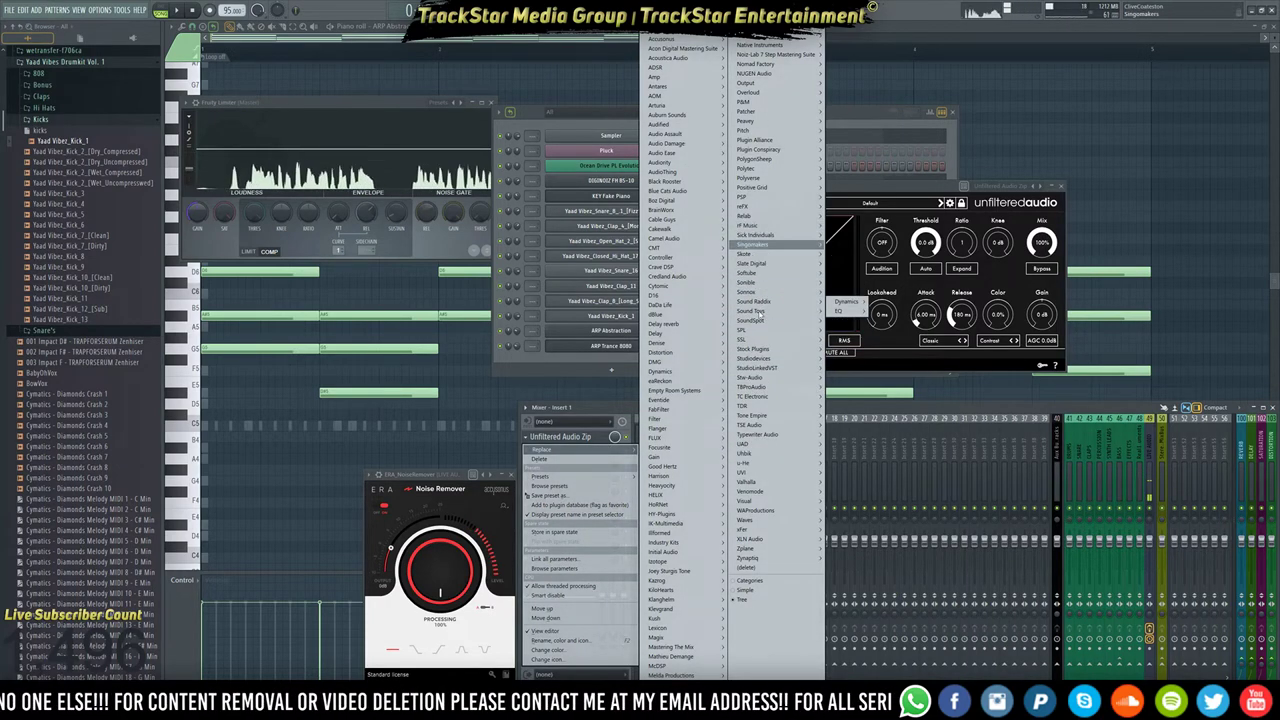
click(560, 462)
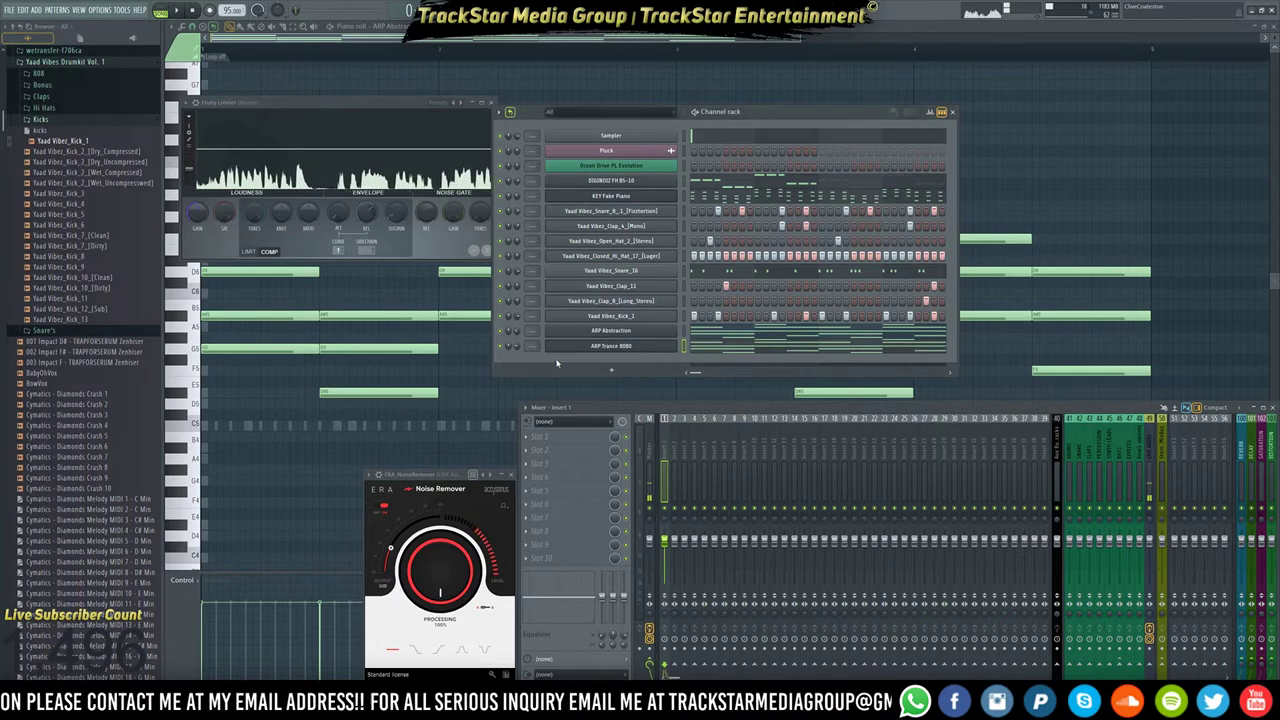
Look through the instrument plugins, refresh the plugin list and search the full list for "sy".
click(612, 368)
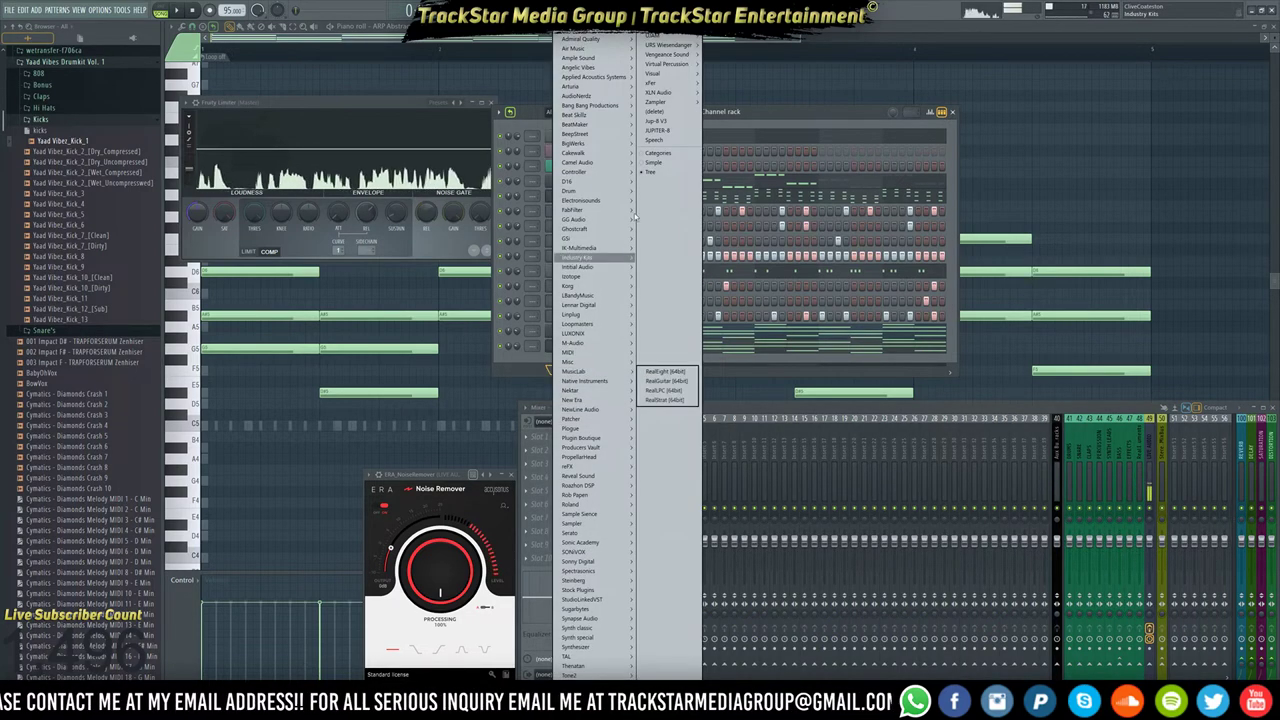
mouse_move(637, 153)
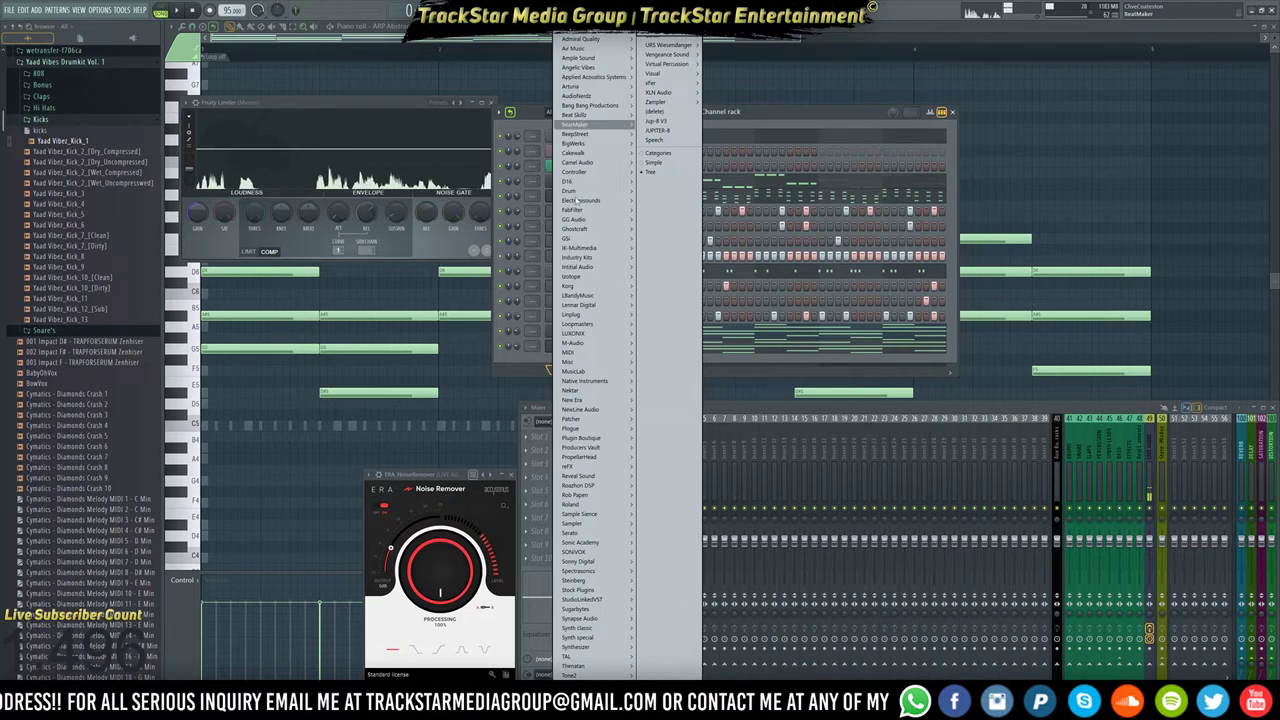
mouse_move(600, 324)
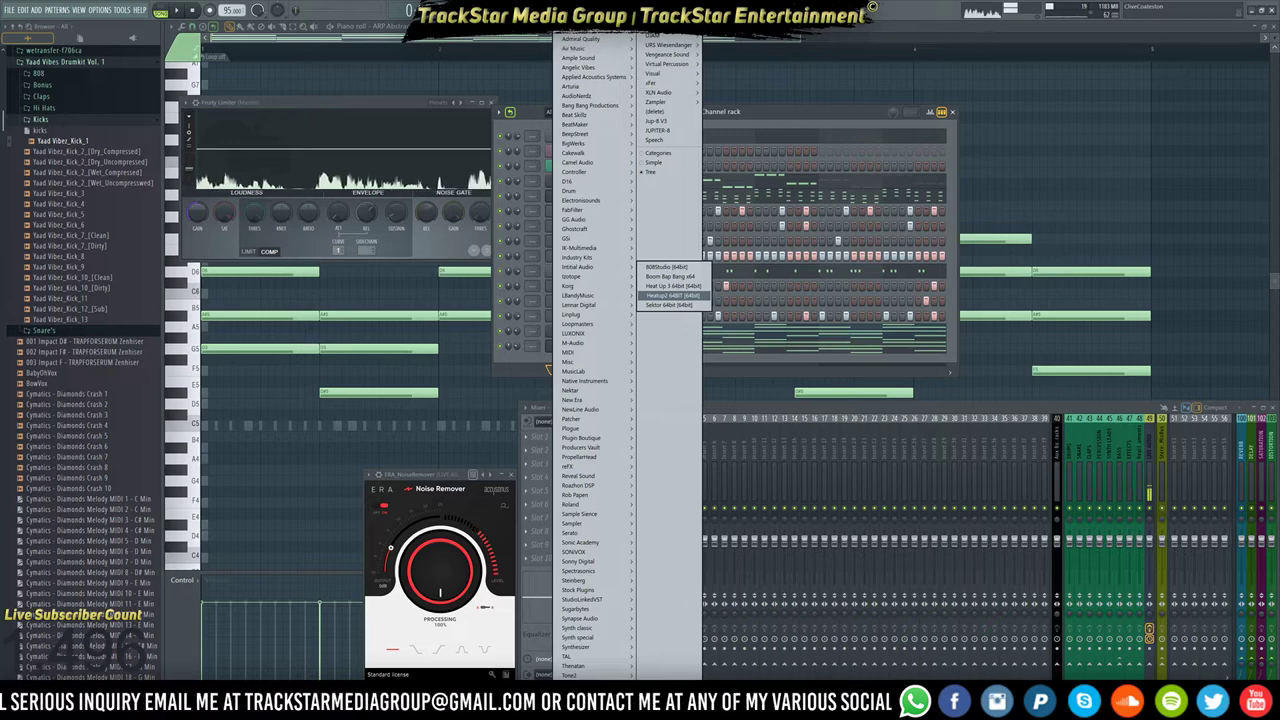
click(582, 7)
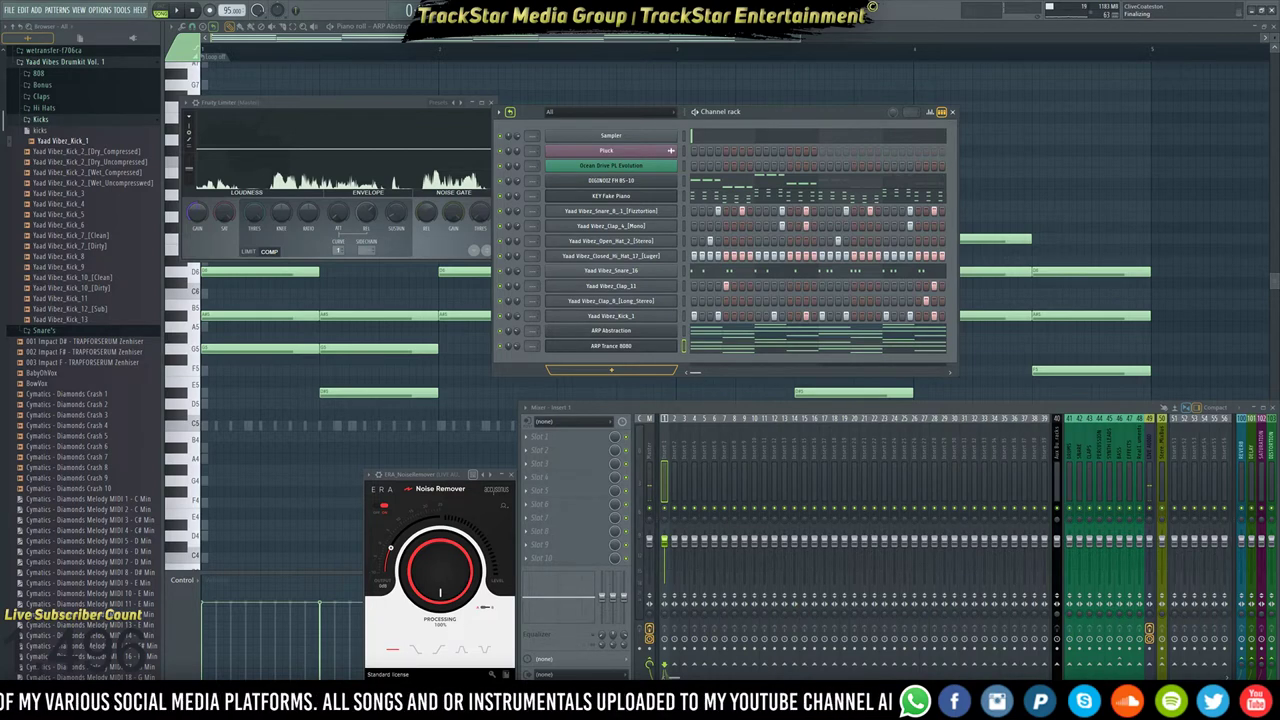
click(561, 421)
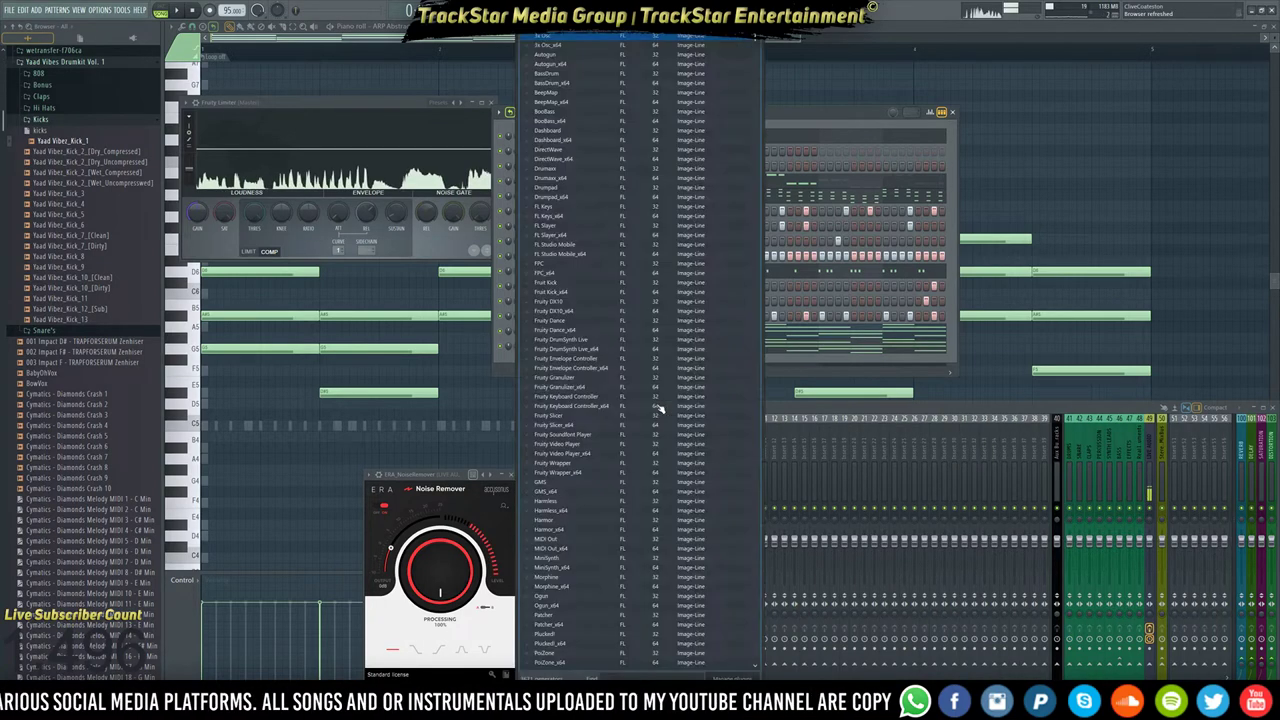
click(634, 674)
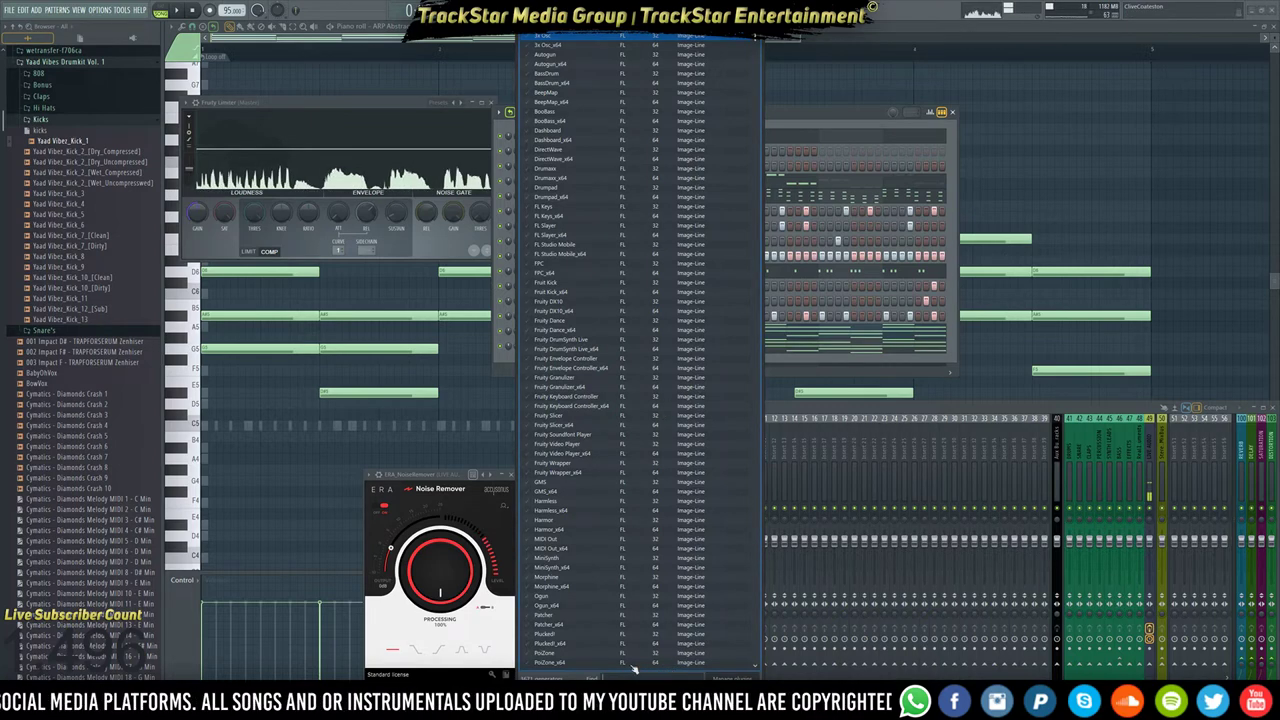
text(sy)
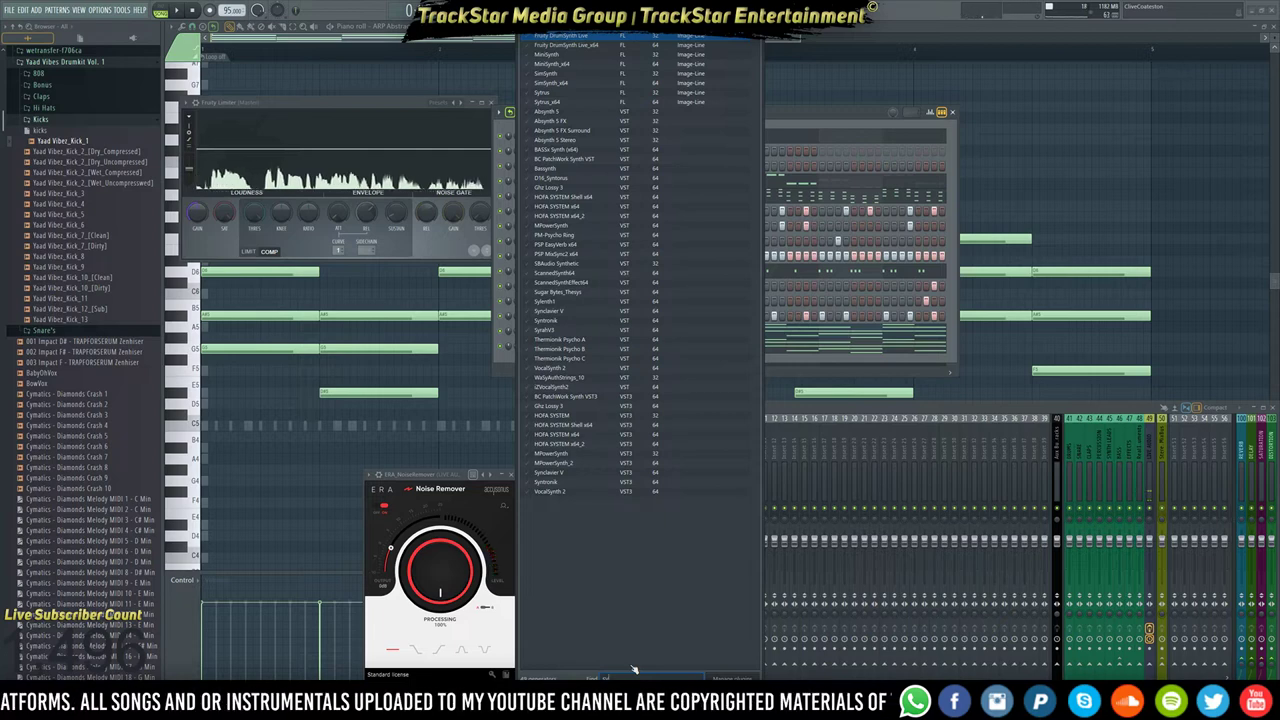
Scan the plugin search paths for installed plugins with the Plugin Manager.
click(733, 678)
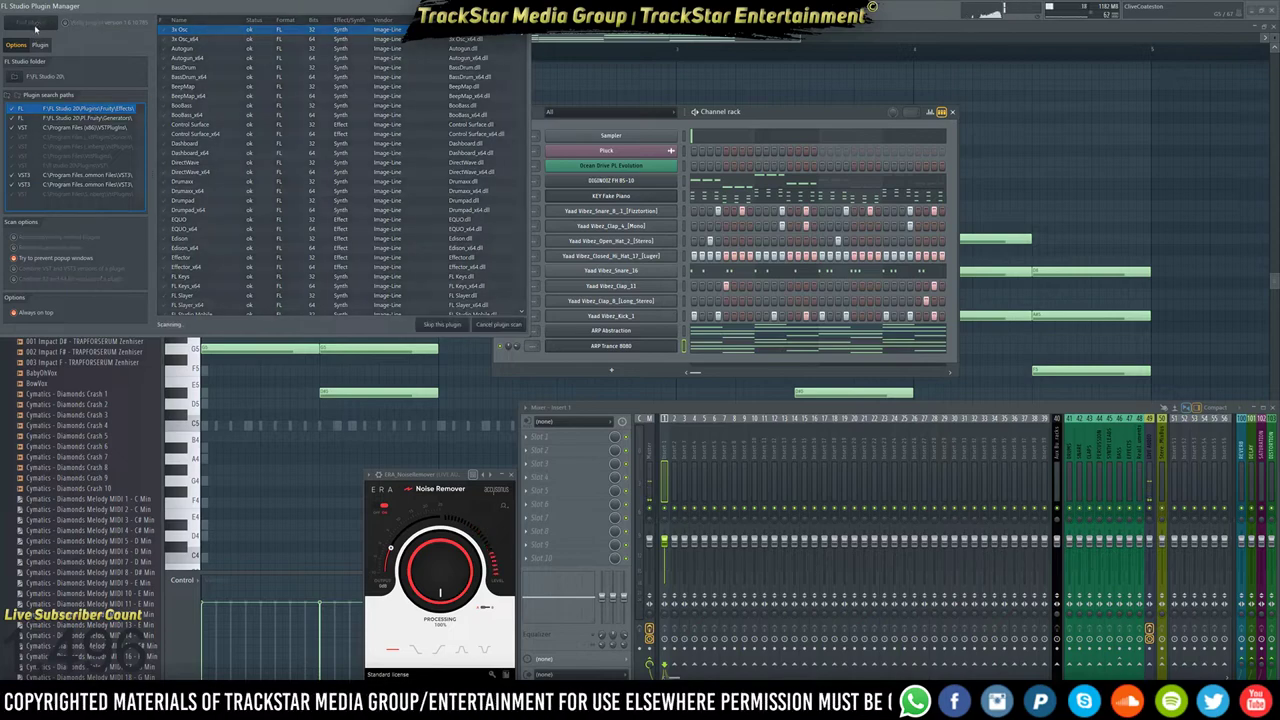
click(33, 24)
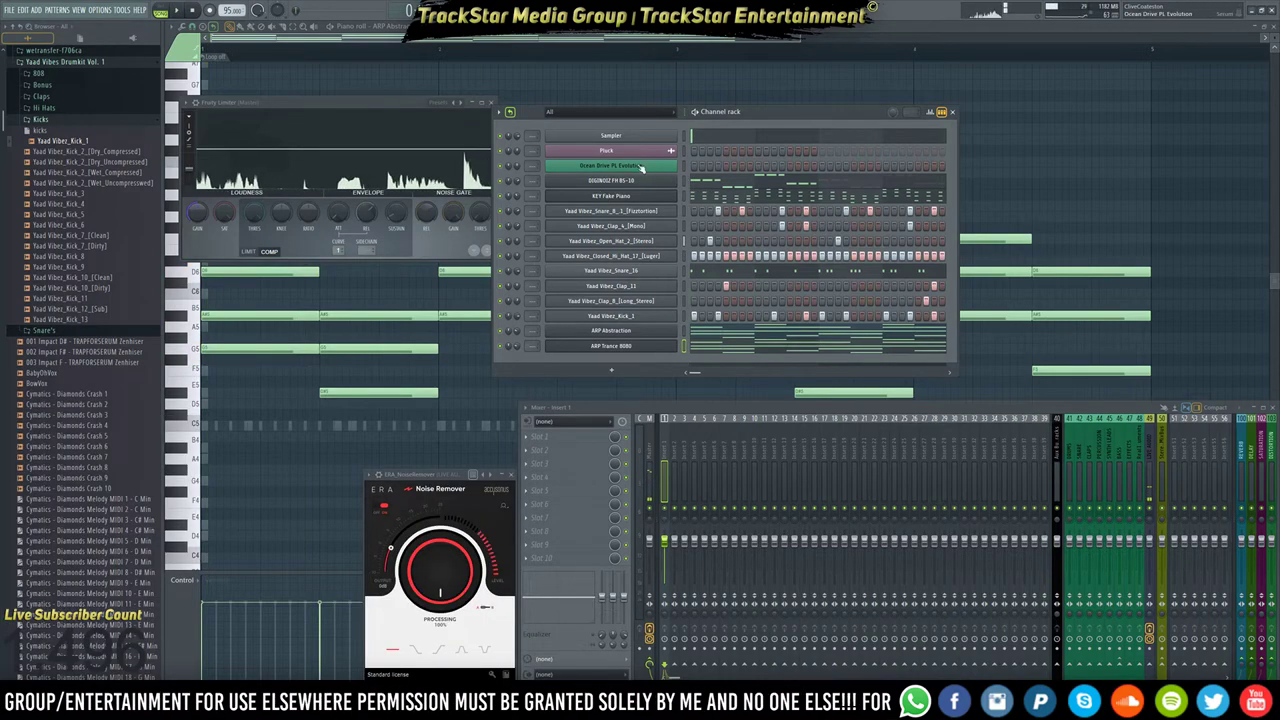
Load the LEAD - Autumn Rise preset from Dark Dreams Presets into the Ocean Drive PL Evolution channel's Serum.
click(604, 168)
click(636, 168)
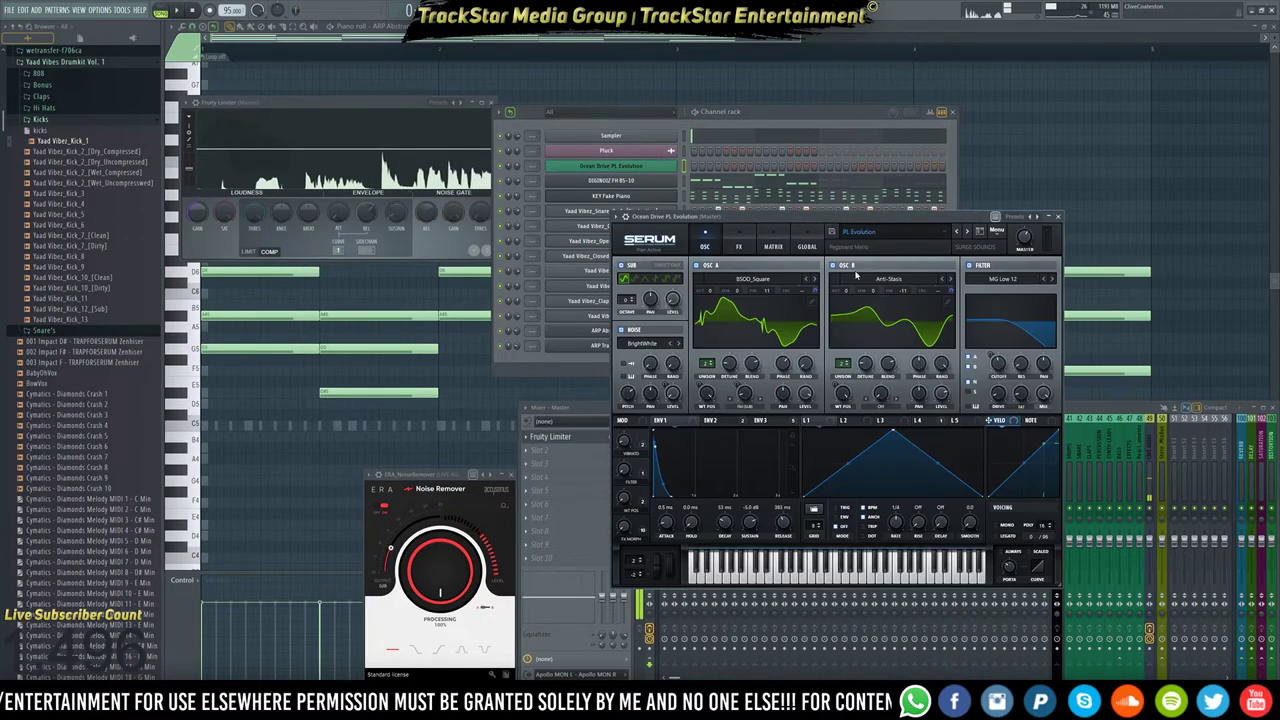
click(886, 233)
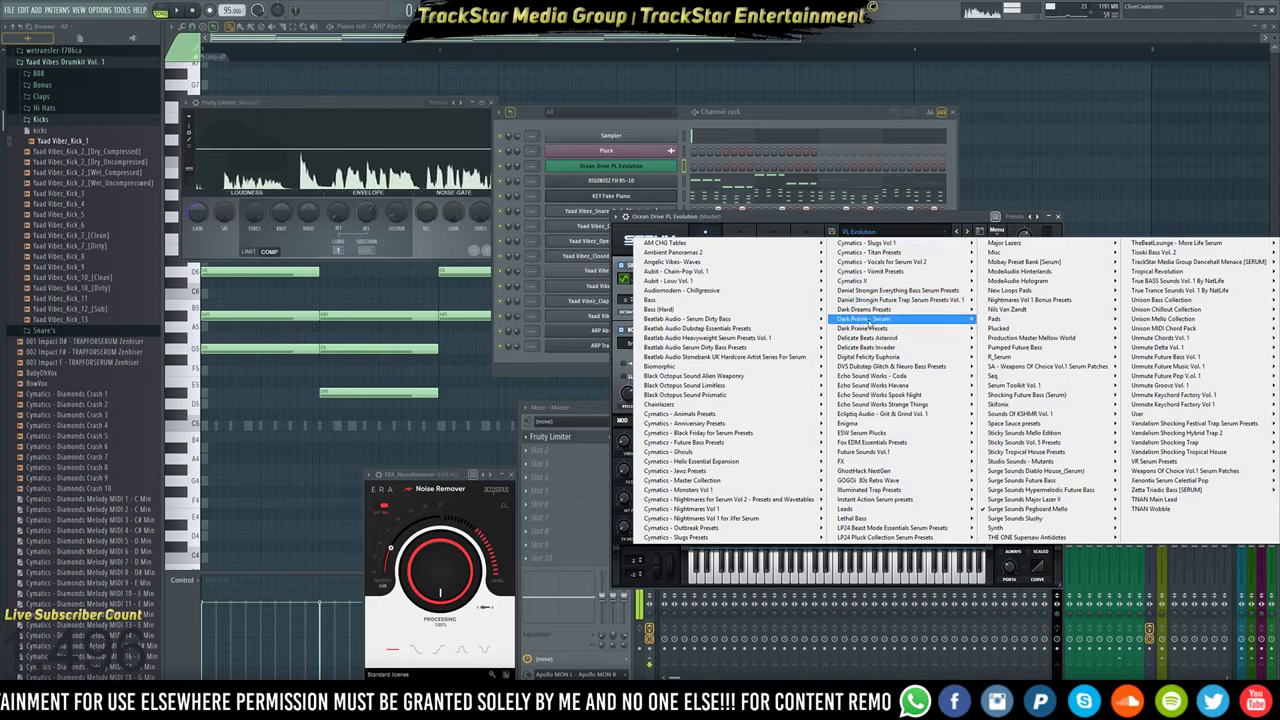
mouse_move(887, 330)
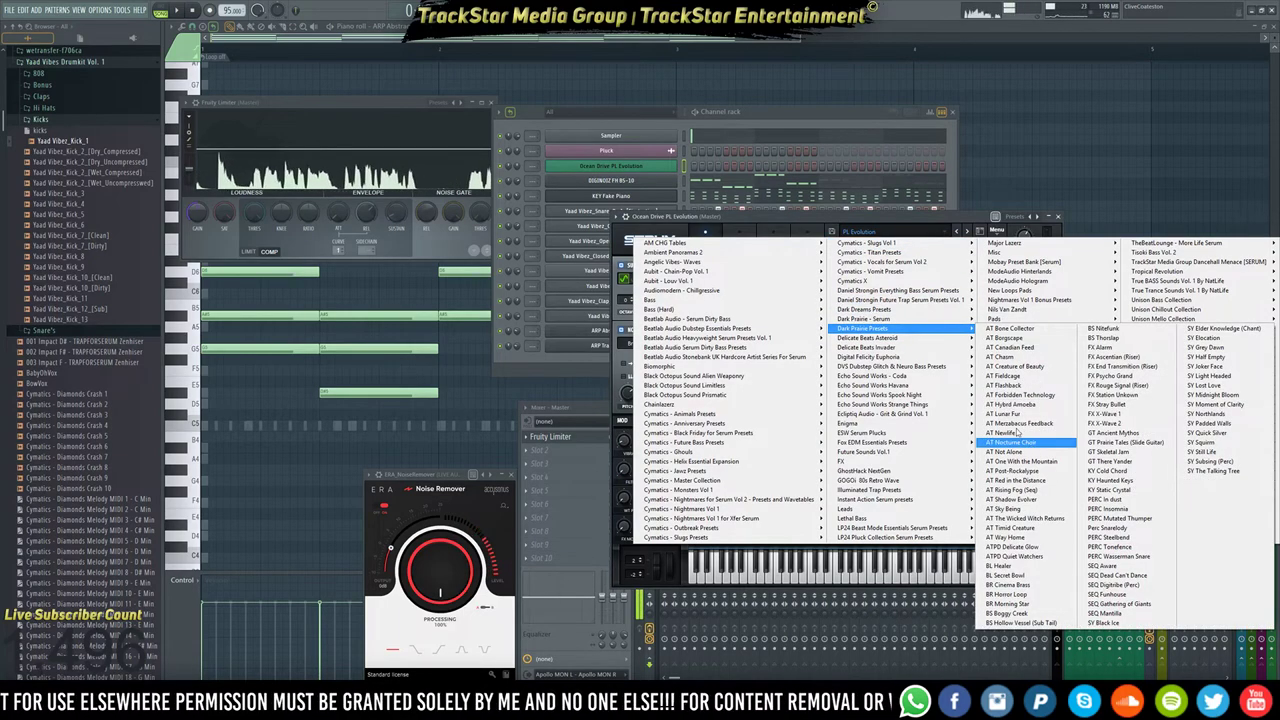
mouse_move(971, 321)
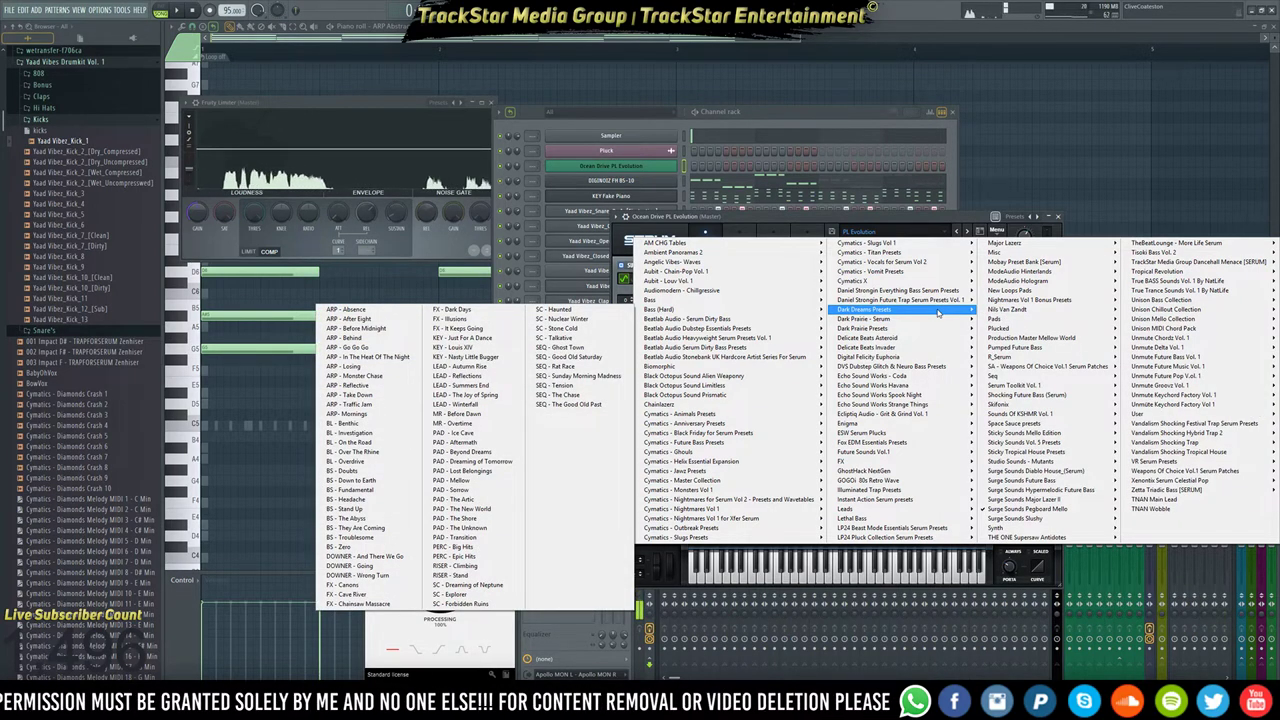
click(476, 367)
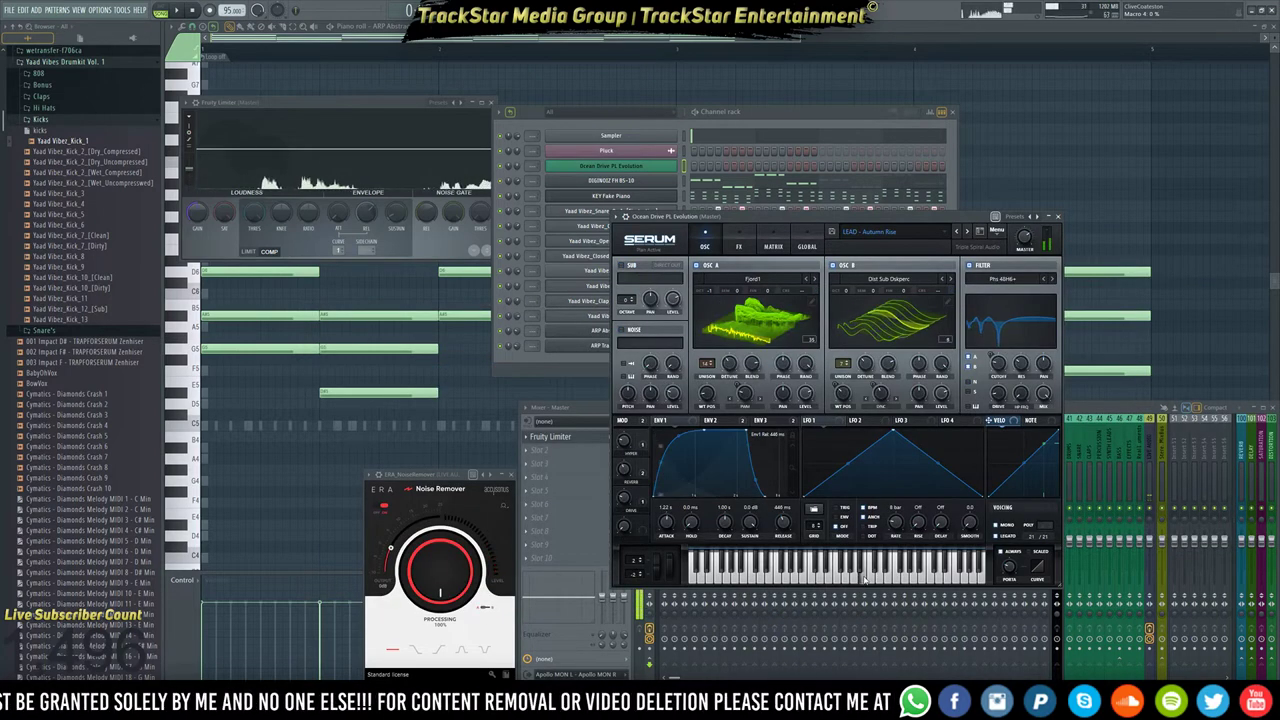
Open the Ocean Drive PL Evolution channel's piano roll and place two-step D6 and A#5 notes around the middle of bar 1.
right_click(645, 167)
click(717, 166)
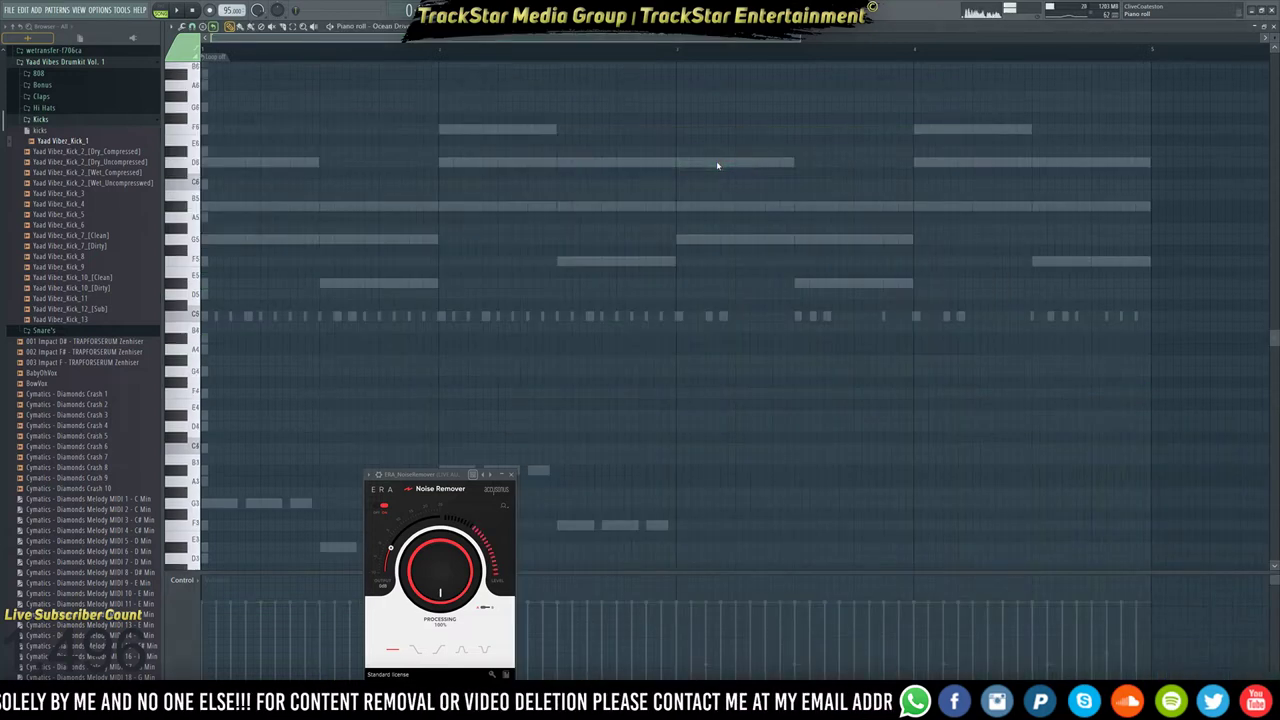
scroll(340, 360, up, 4)
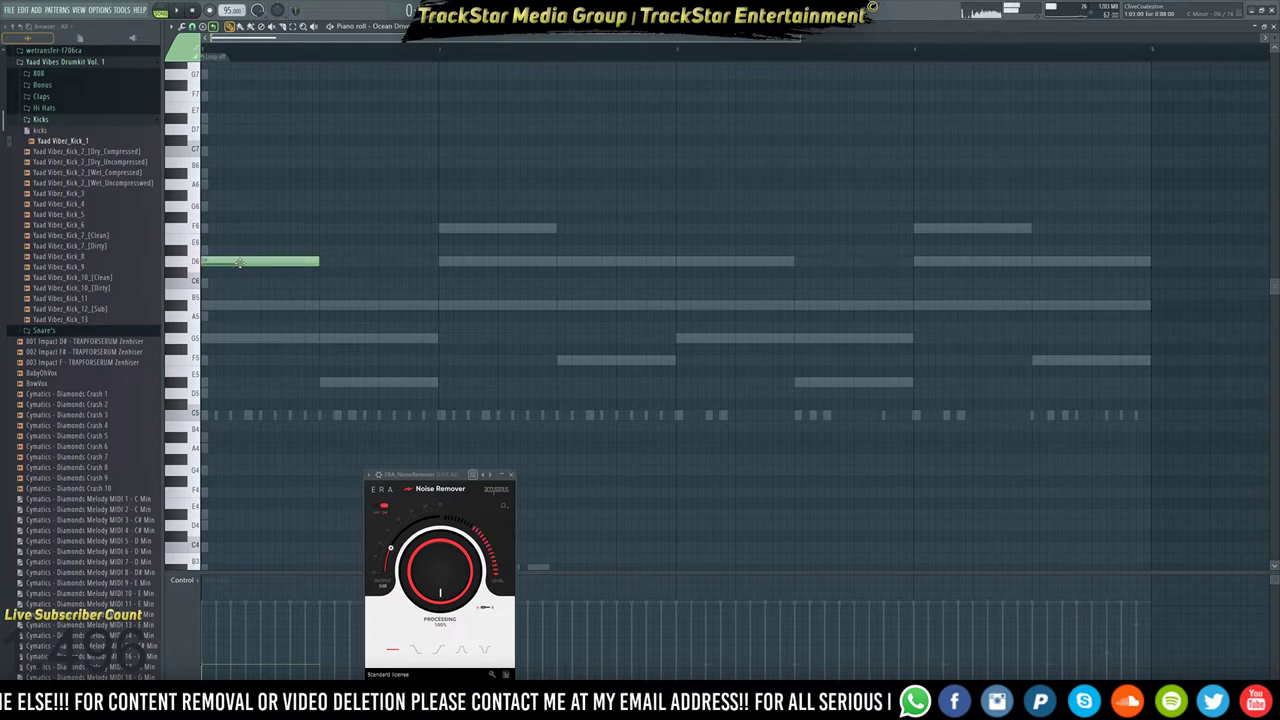
scroll(265, 255, up, 2)
click(256, 313)
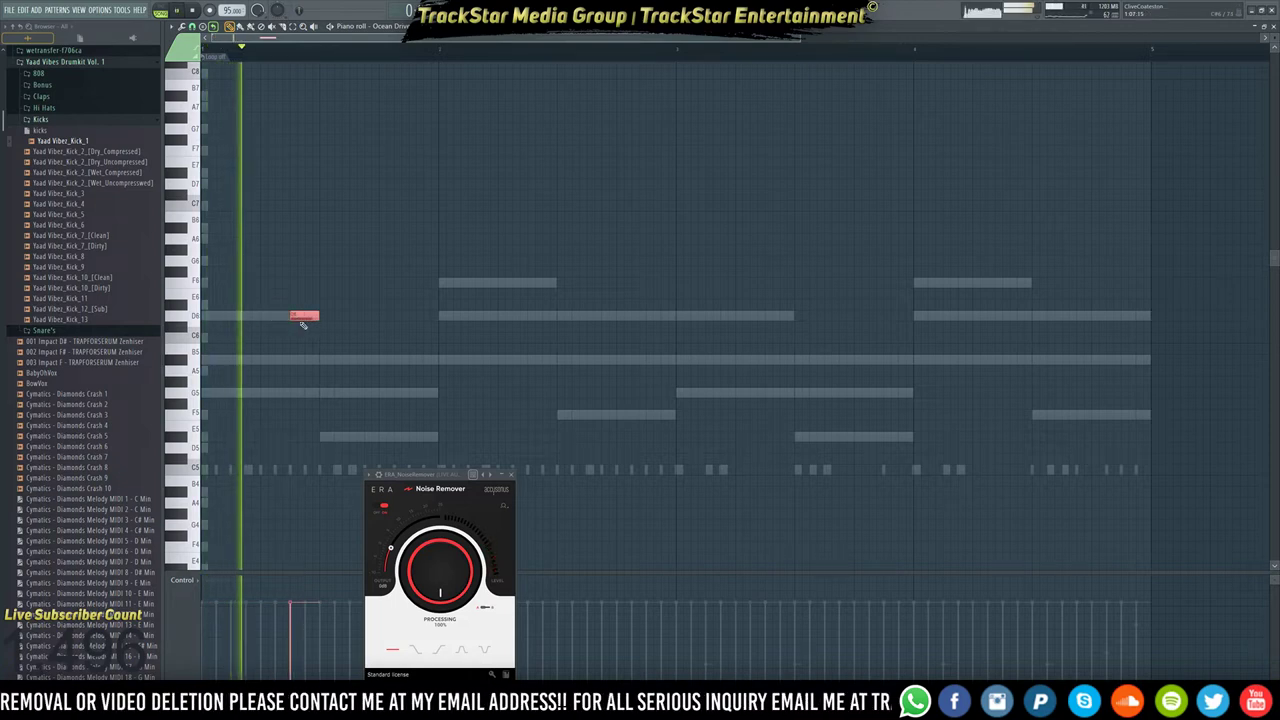
click(325, 369)
scroll(323, 365, down, 1)
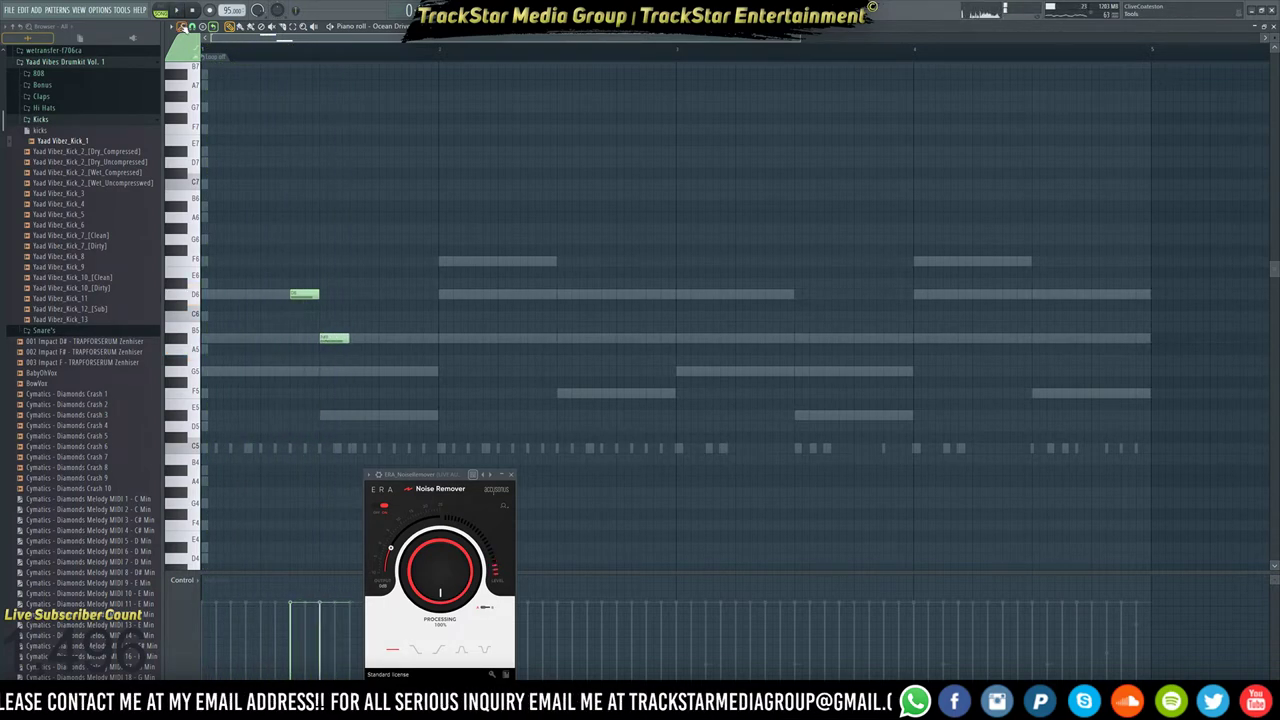
Set the piano roll's snap to Cell, shorten the A#5 note to one step and start playback.
click(202, 29)
click(192, 28)
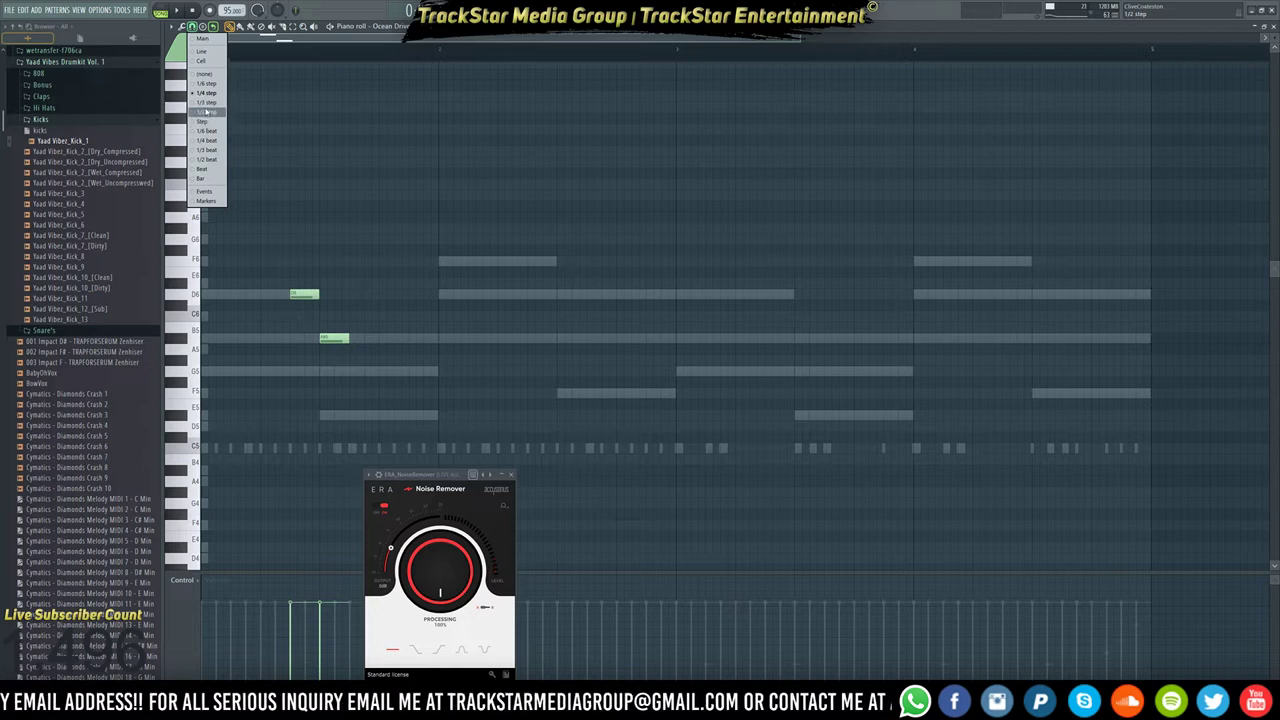
click(214, 59)
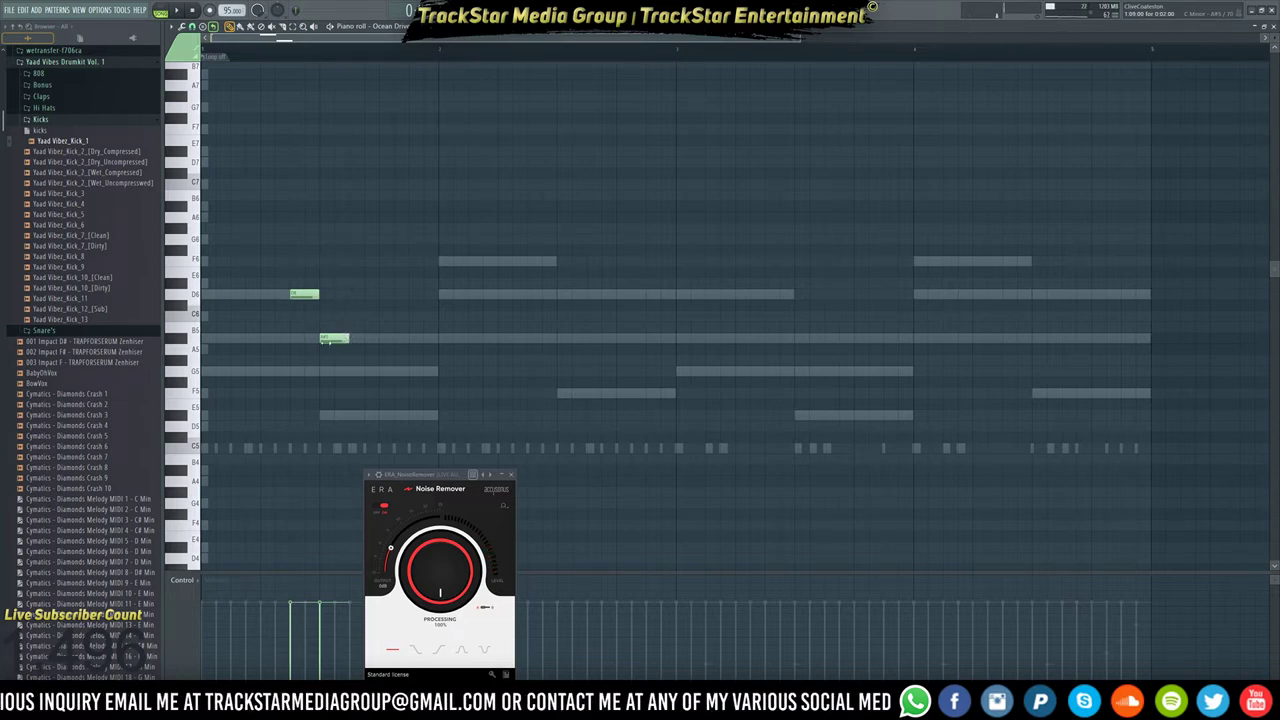
drag(326, 343, 328, 343)
key(space)
Continue the bar 1 melody with one-step G5 and D#5 notes, ending on a three-step G5 note.
click(340, 371)
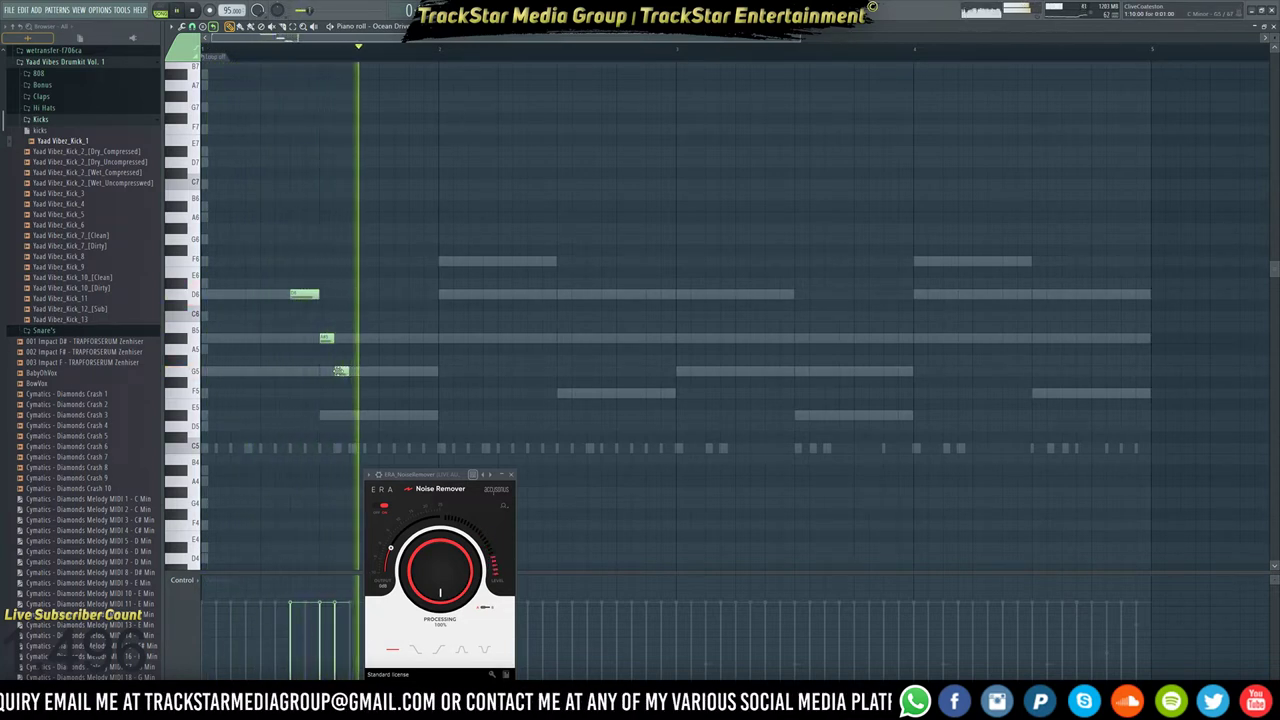
click(353, 414)
click(366, 414)
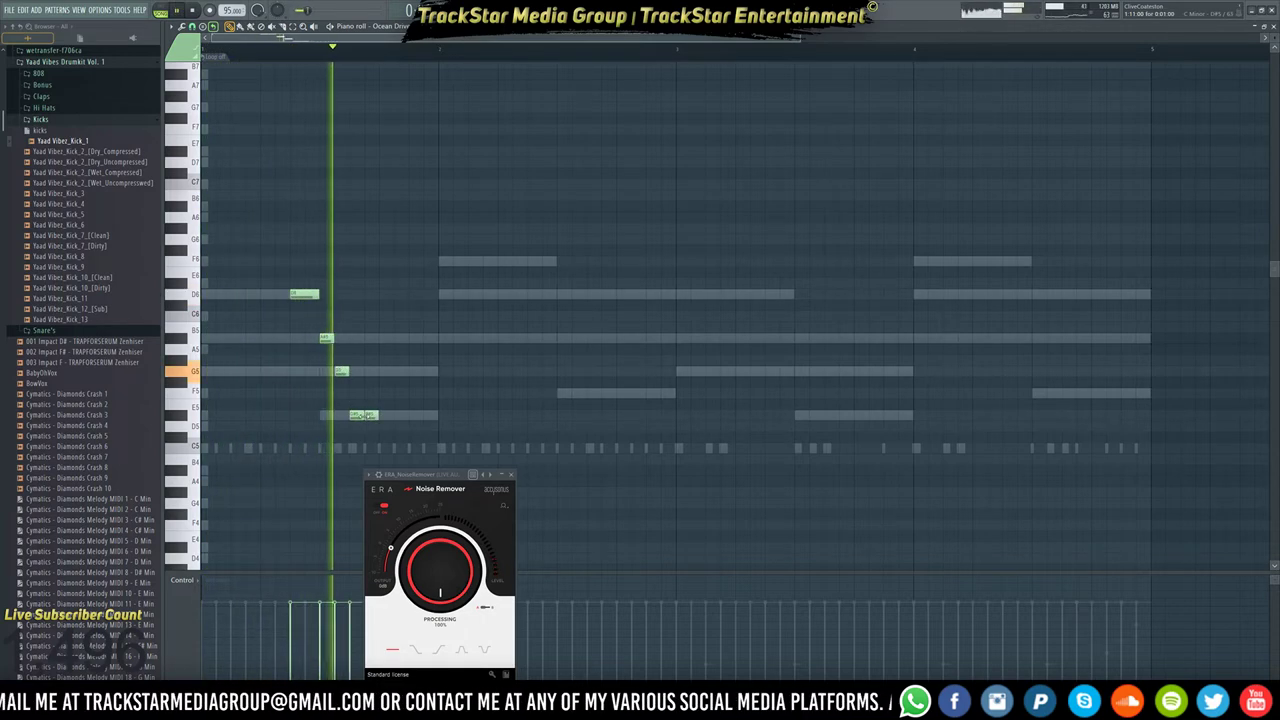
key(space)
right_click(367, 416)
key(space)
drag(361, 415, 388, 414)
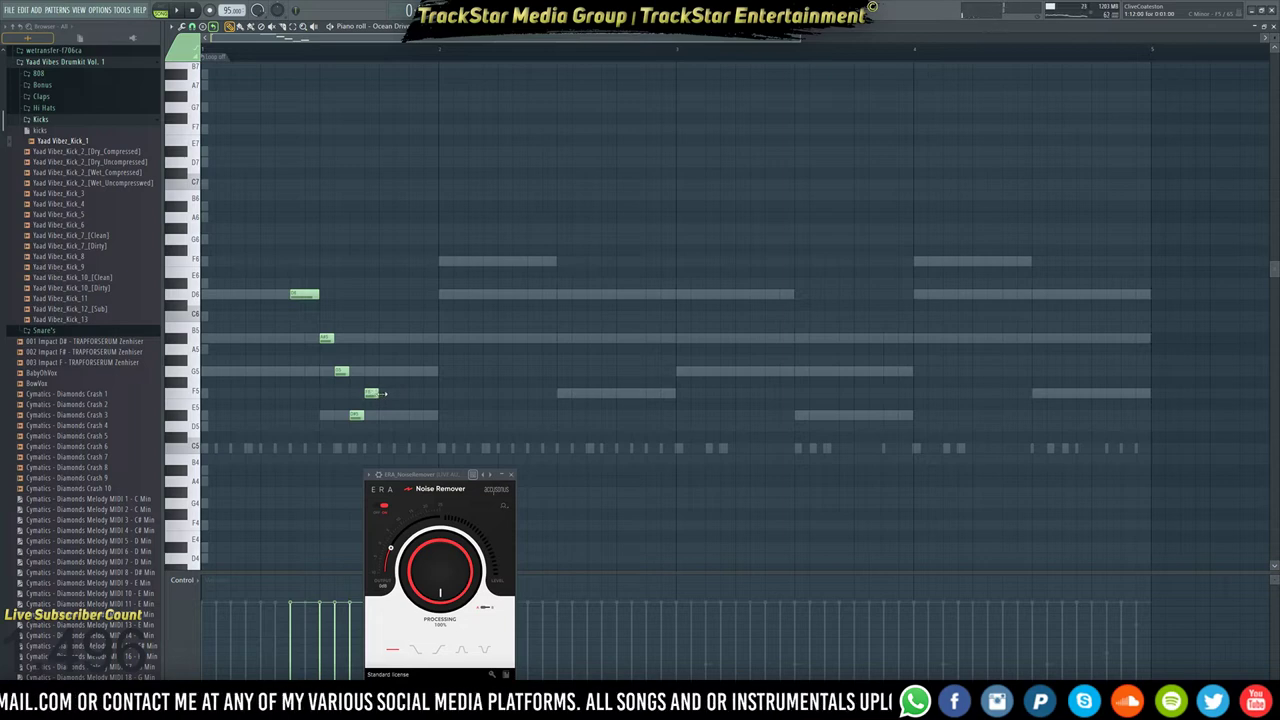
drag(391, 393, 394, 370)
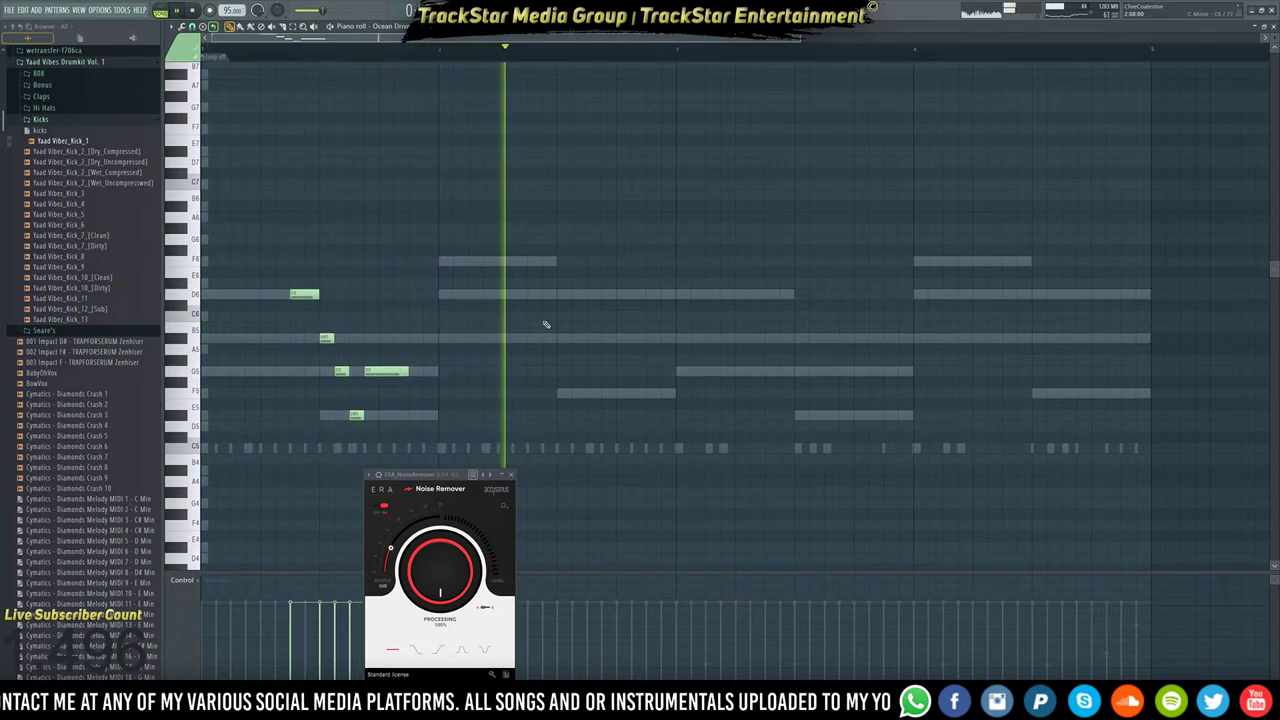
Place two-step D6, A#5, A#5 and D6 notes in bar 2, then A#5 and G5 at the start of bar 3.
click(531, 293)
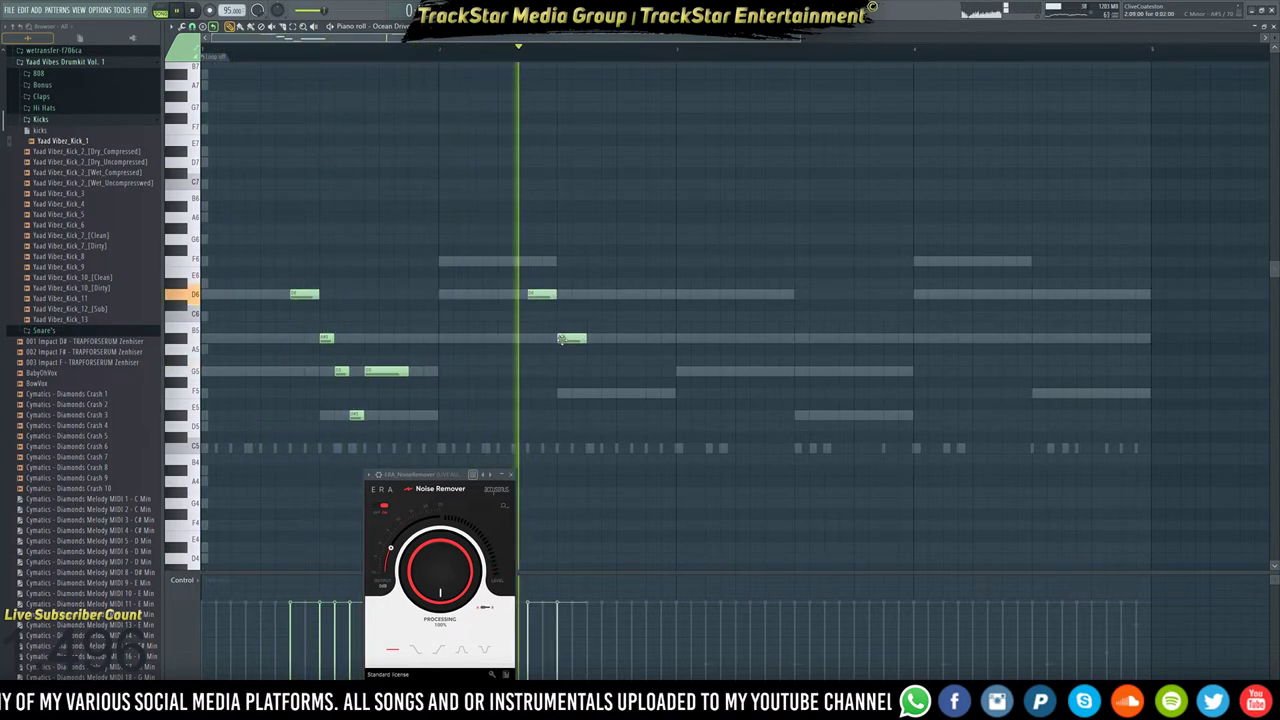
click(572, 338)
click(624, 338)
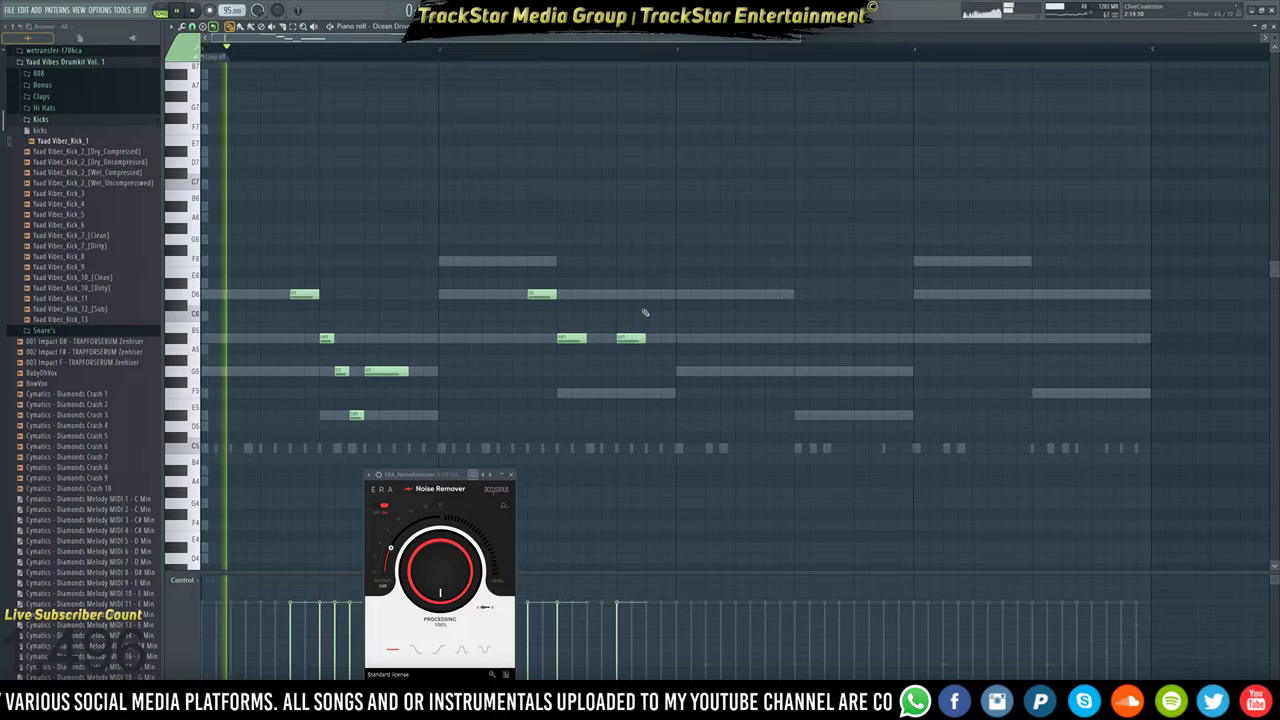
click(646, 293)
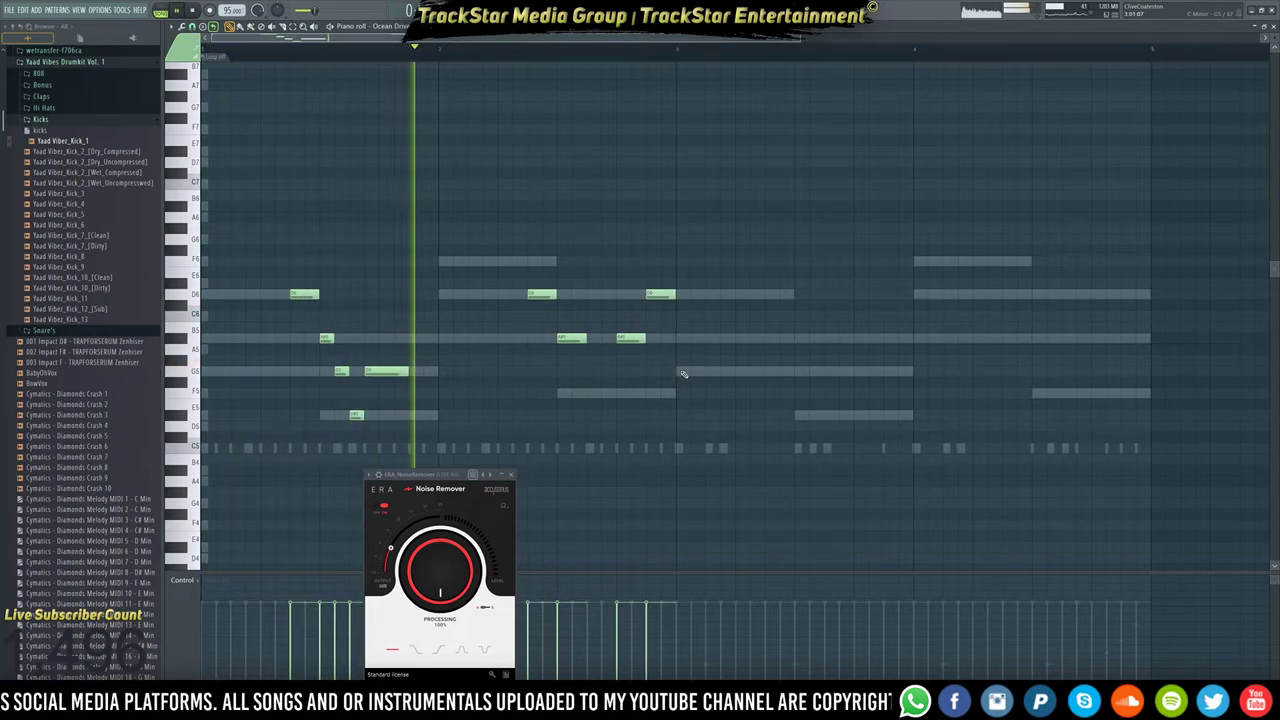
click(717, 371)
click(682, 338)
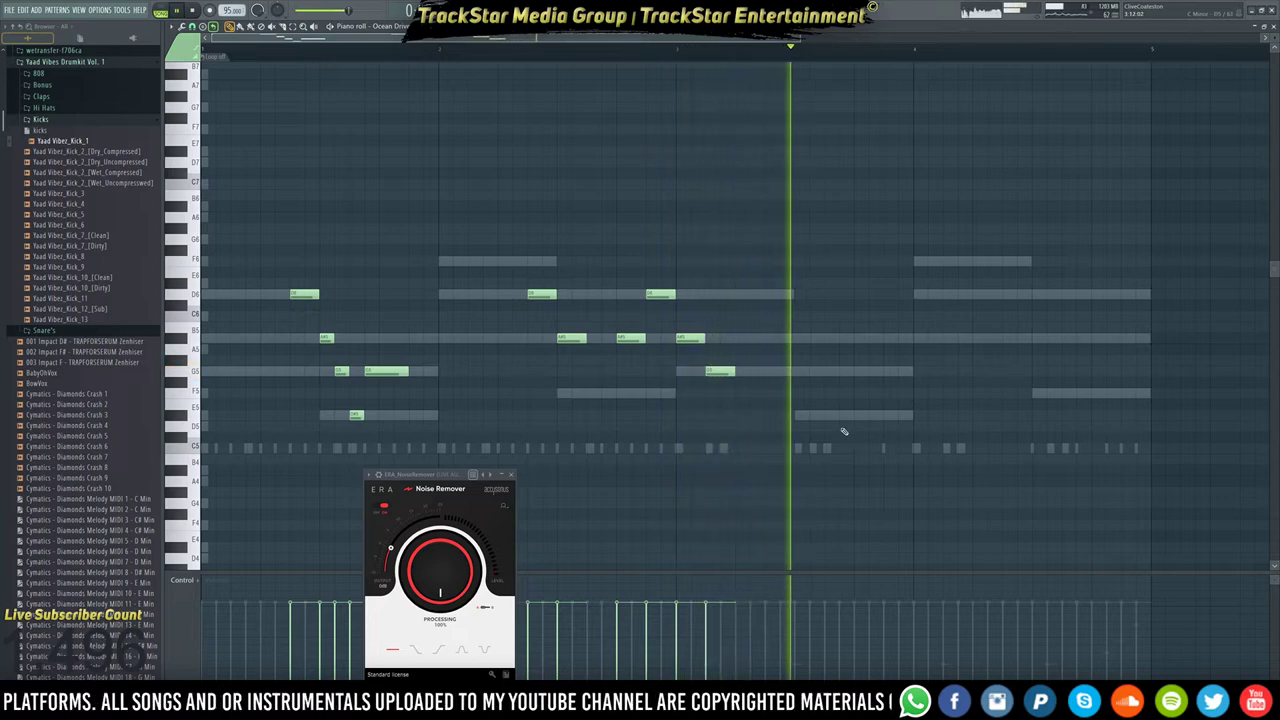
Add two-step D#5 and G5 notes at the end of bar 3 and an A#5 at the start of bar 4.
click(860, 414)
click(889, 381)
click(919, 338)
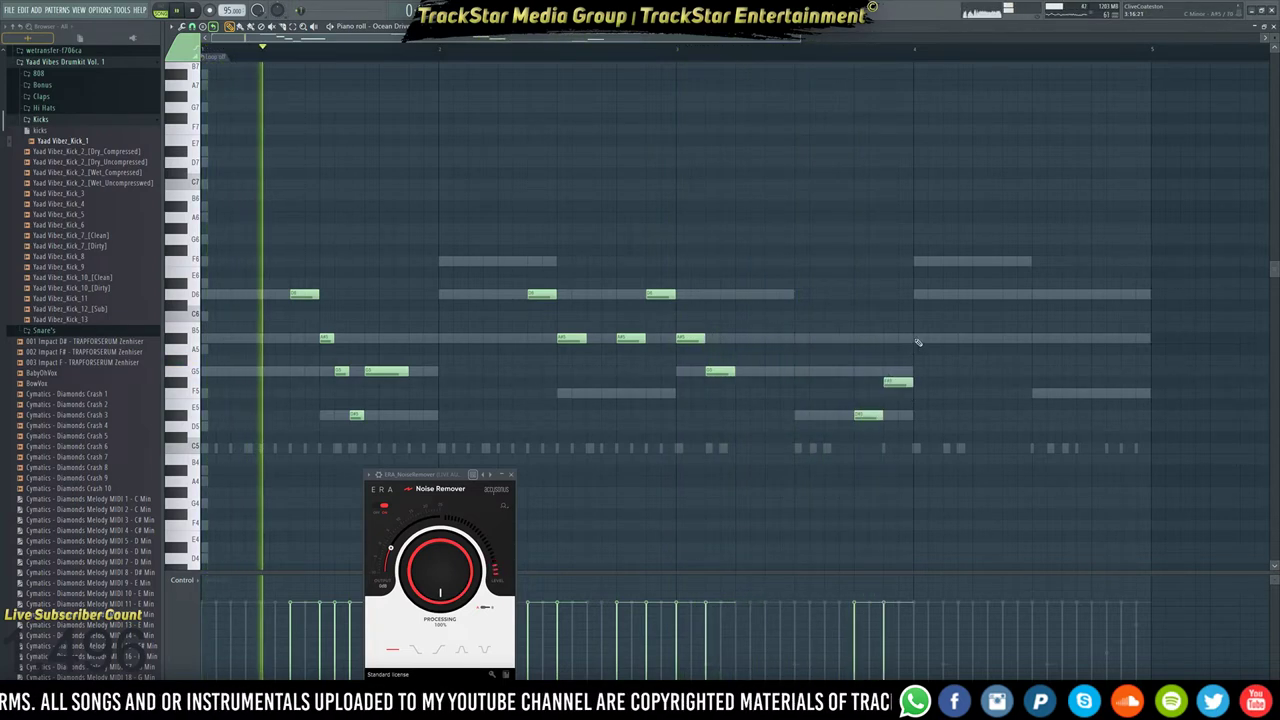
drag(900, 383, 900, 371)
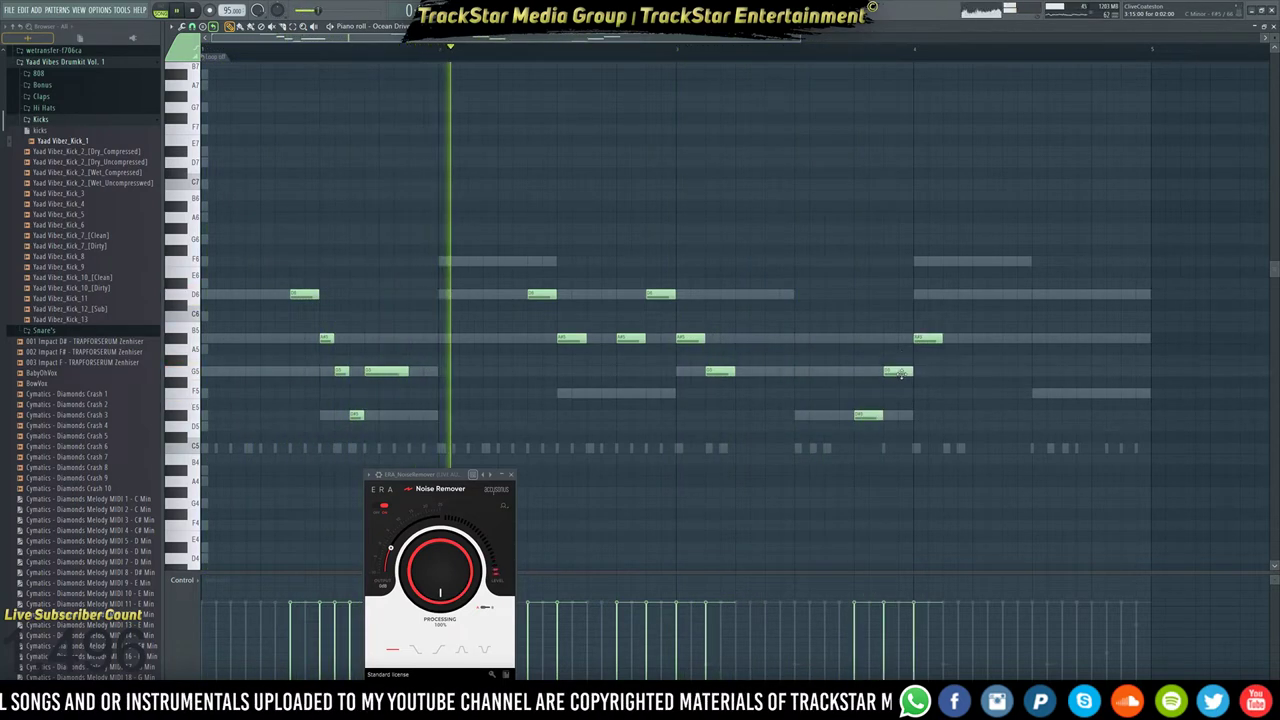
Complete the bar 4 melody with a four-step D6 followed by two-step F6, D6 and A#5 notes.
click(949, 294)
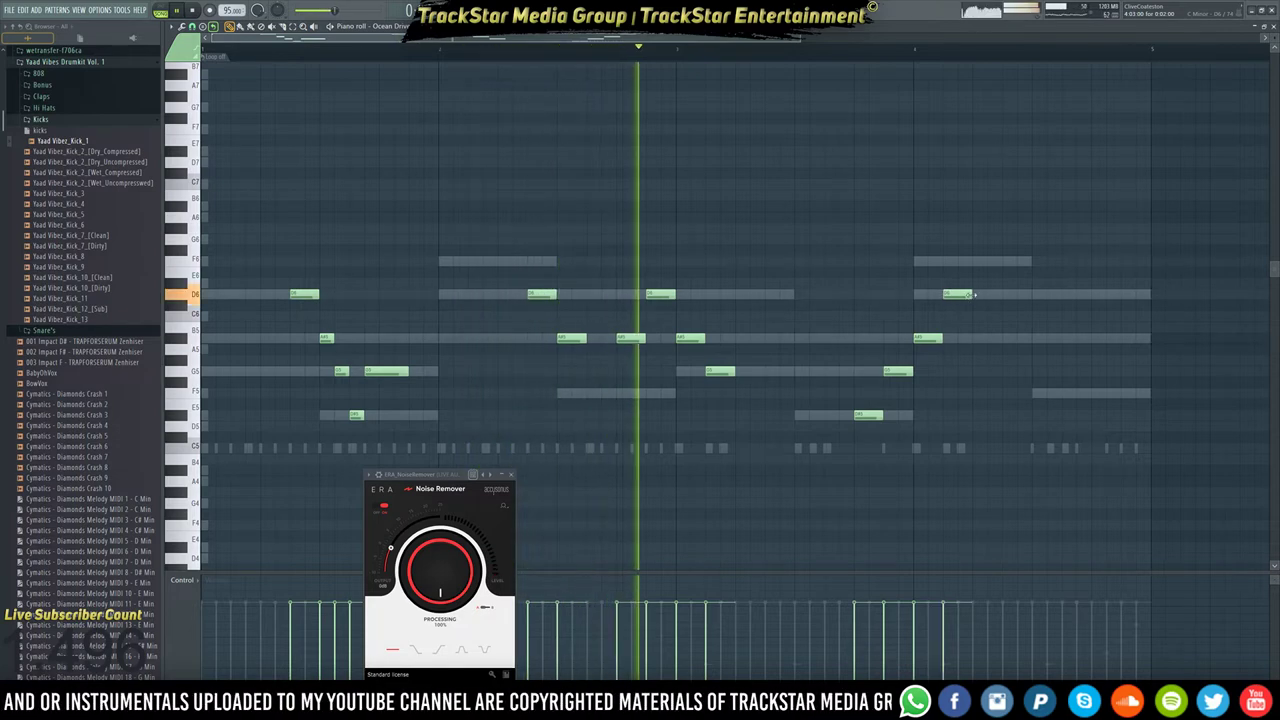
mouse_move(971, 294)
mouse_down()
mouse_move(1006, 294)
mouse_move(1064, 263)
mouse_move(1033, 263)
mouse_up()
click(1008, 262)
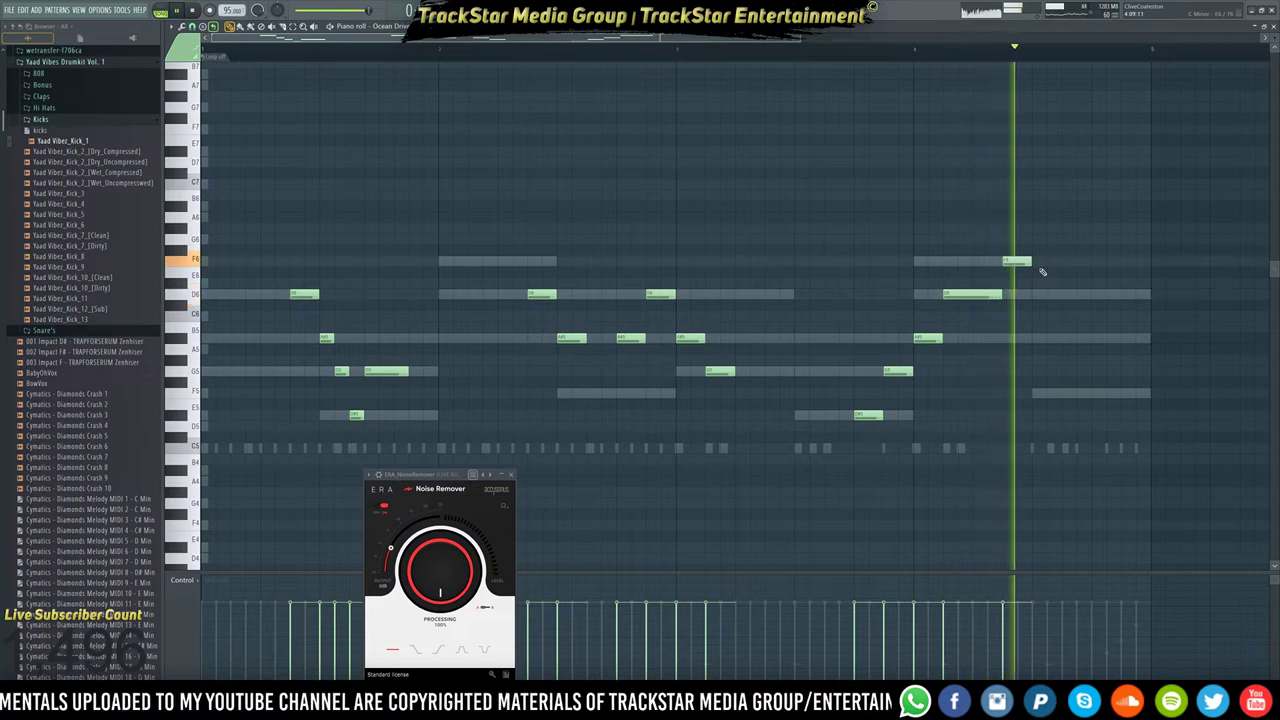
click(1098, 294)
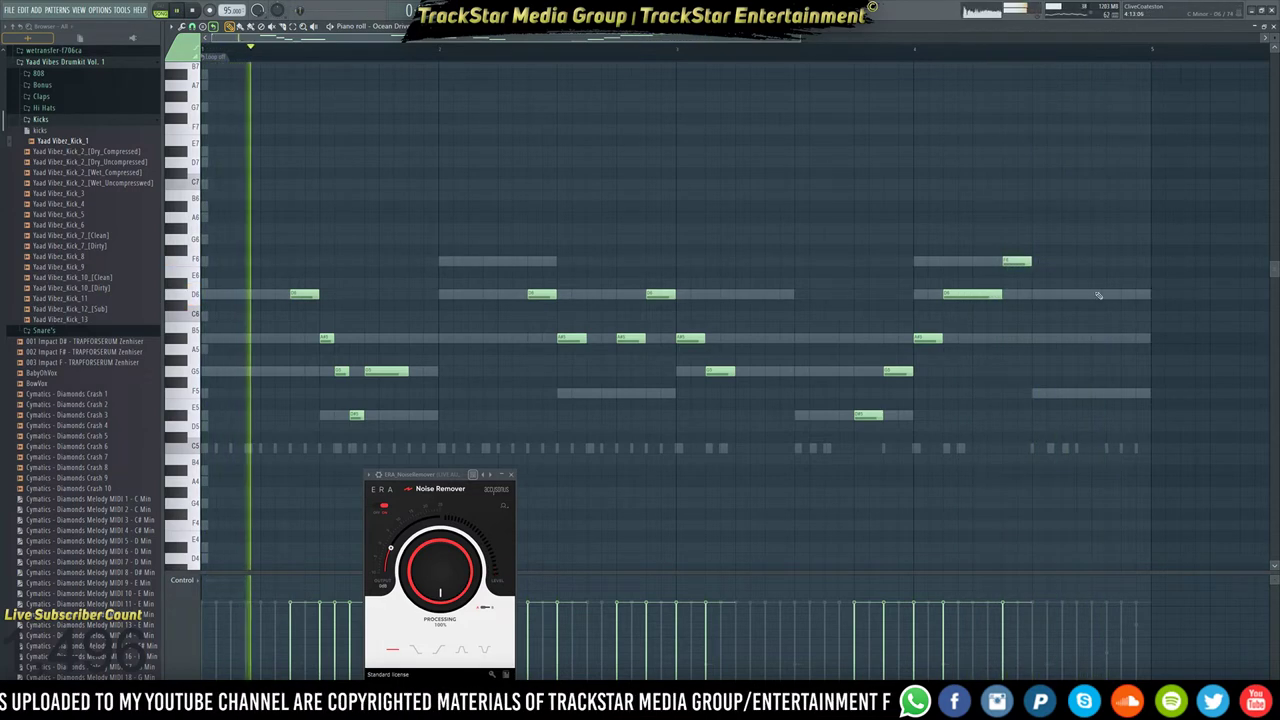
click(1122, 337)
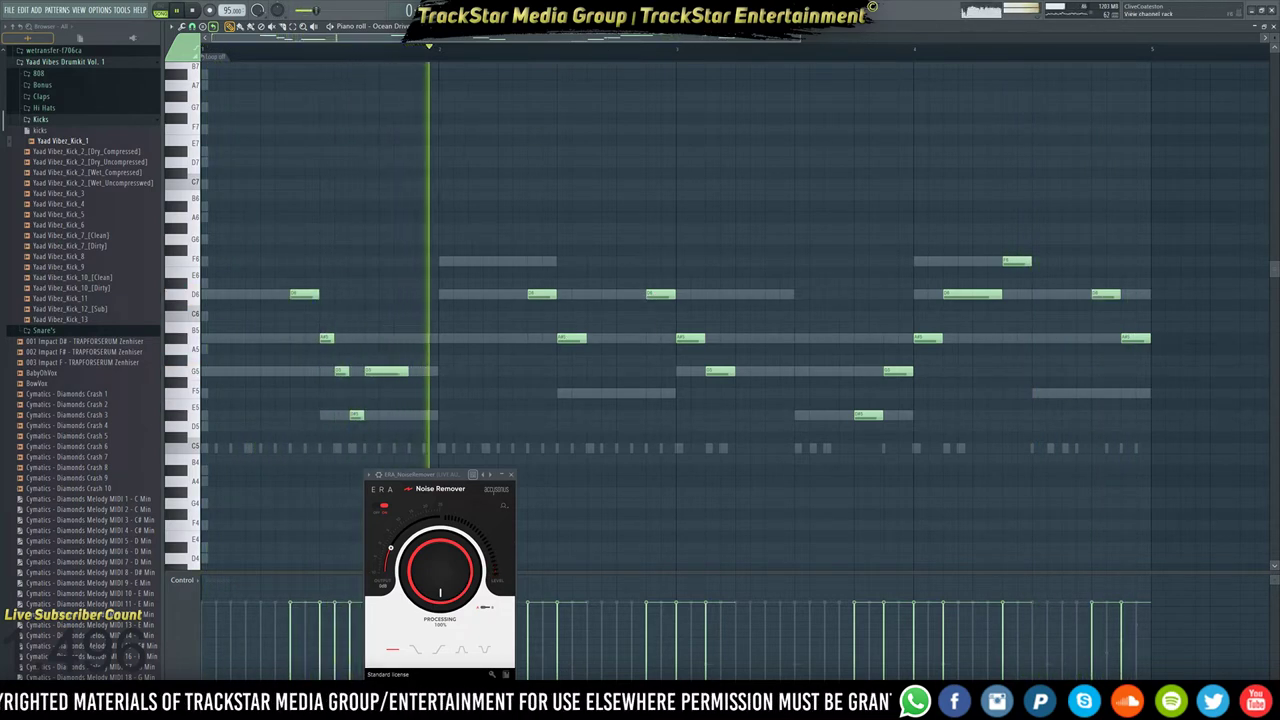
Load the LD 8bitcycle [AF] preset from the Leads folder into the Ocean Drive PL Evolution channel's Serum.
key(F6)
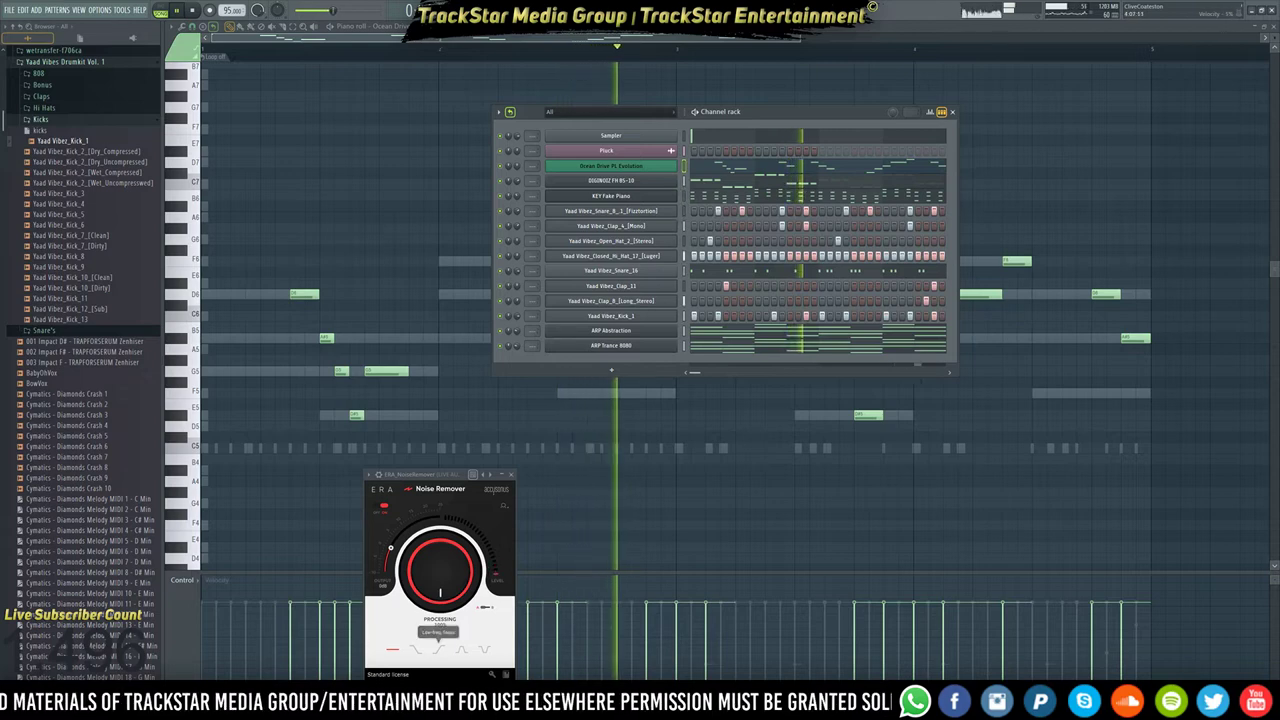
key(alt+Tab)
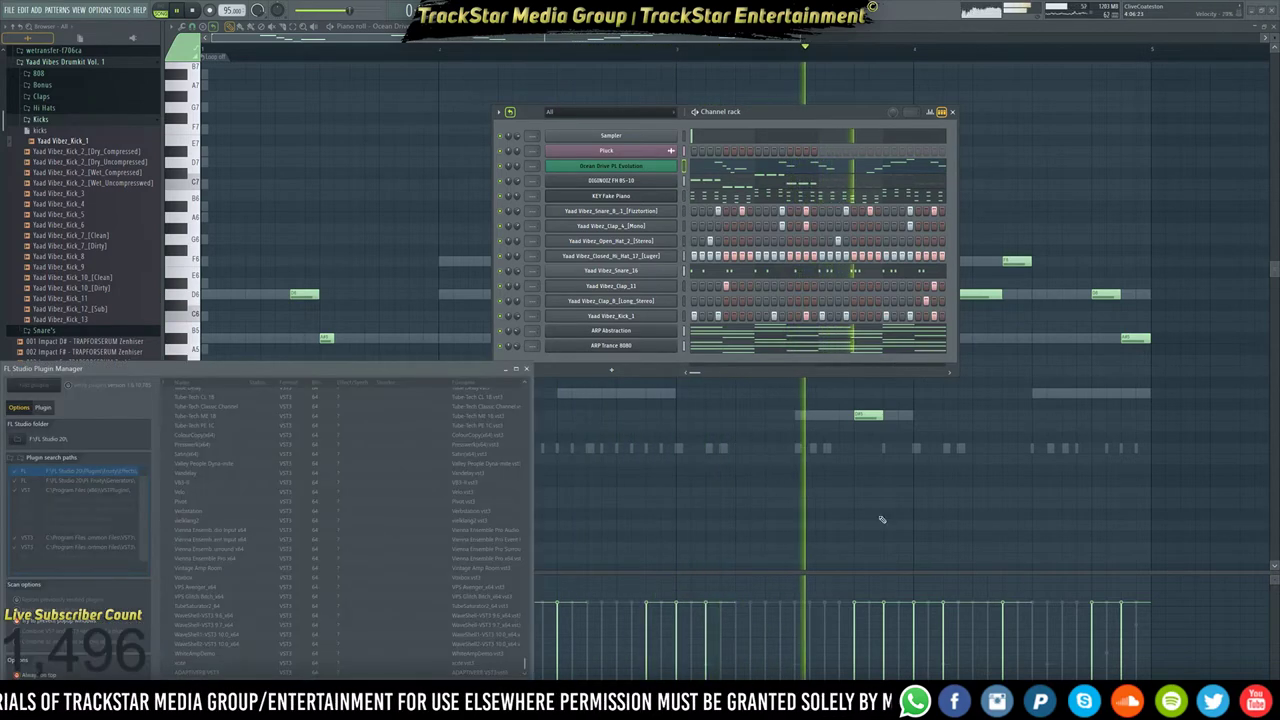
click(658, 362)
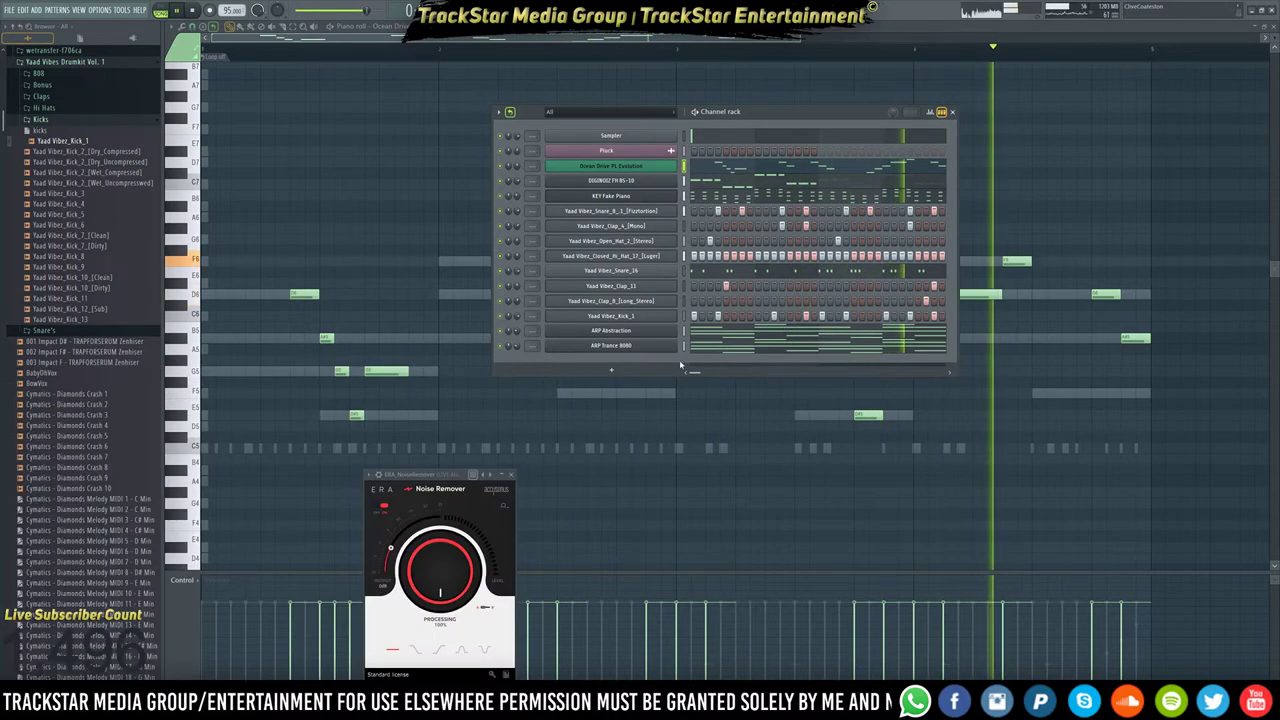
click(565, 167)
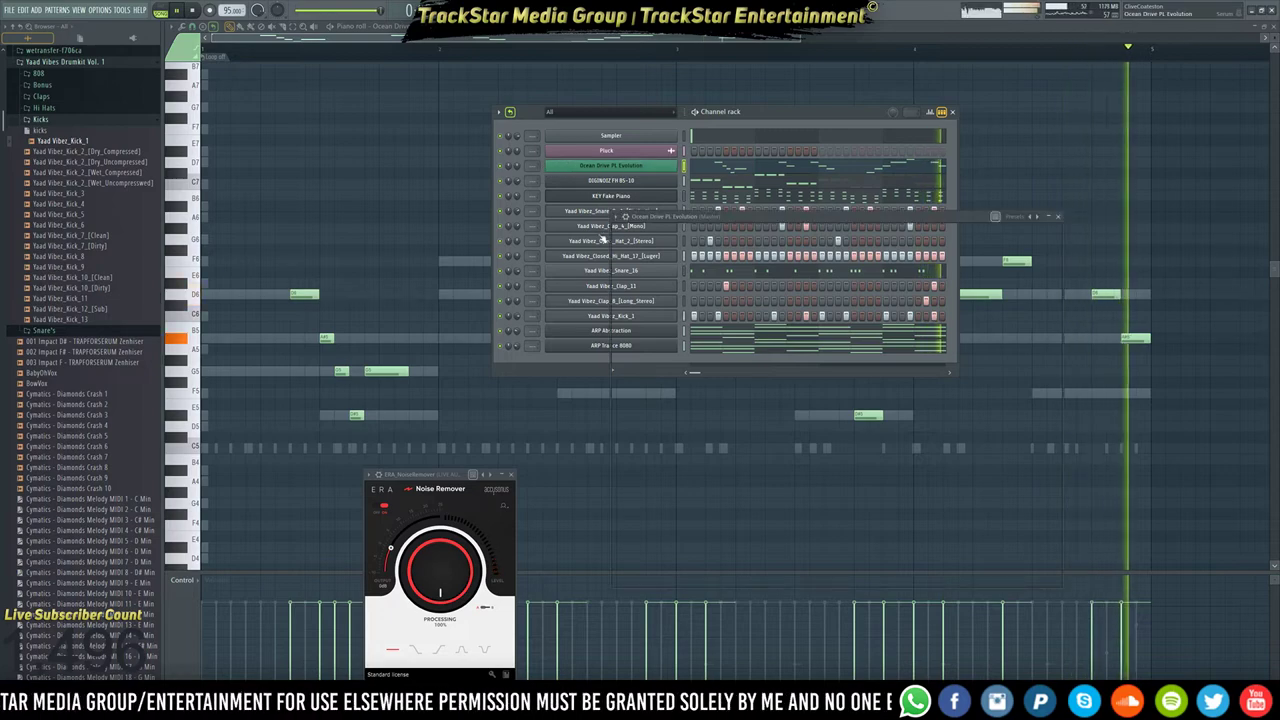
click(870, 231)
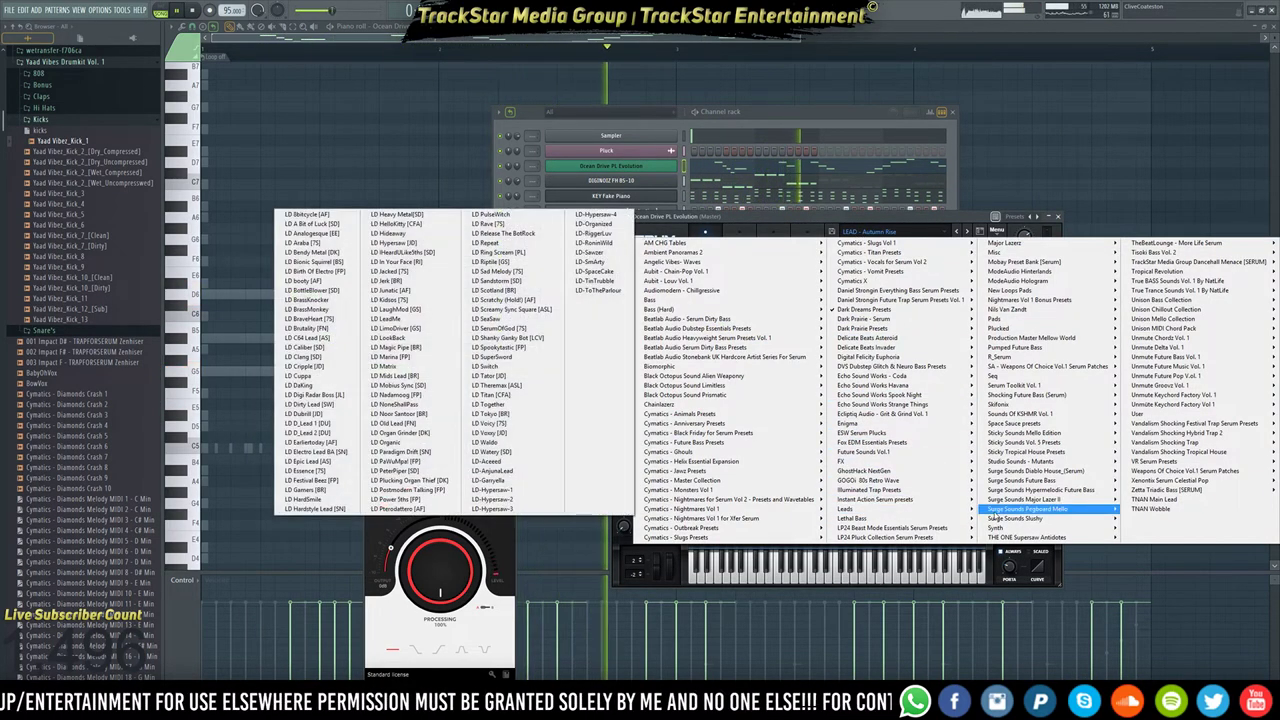
mouse_move(921, 512)
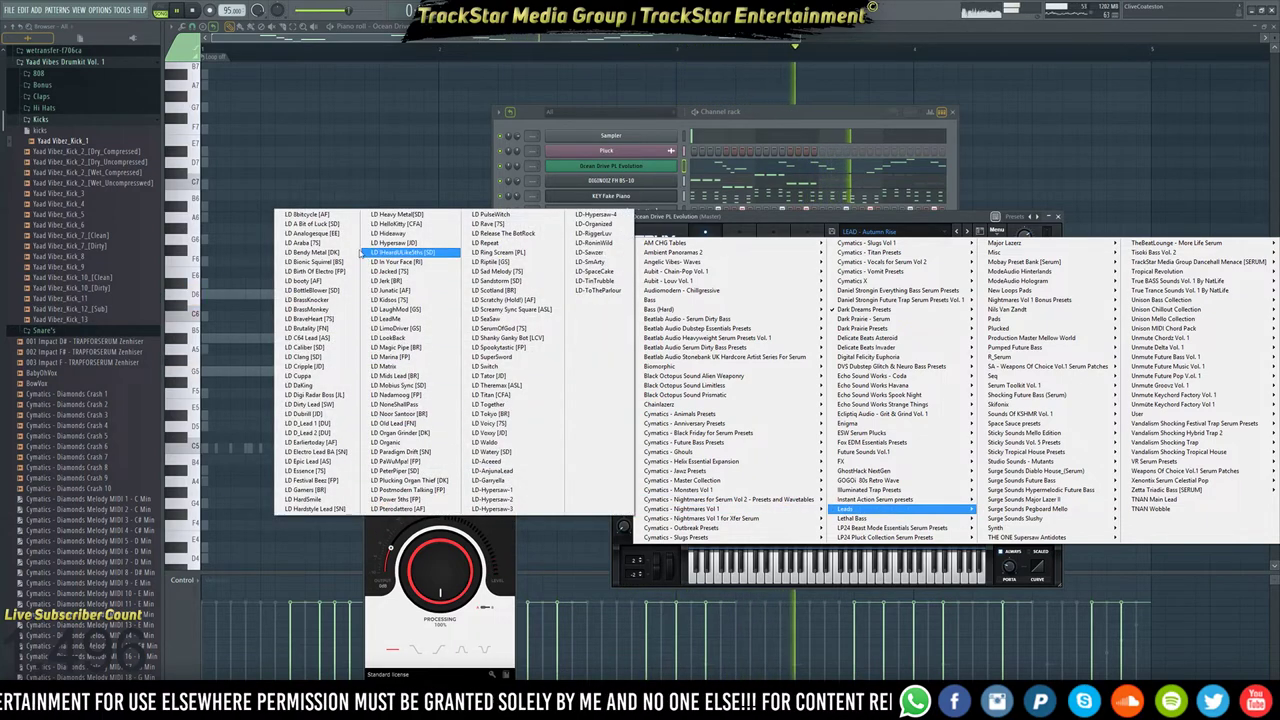
click(310, 214)
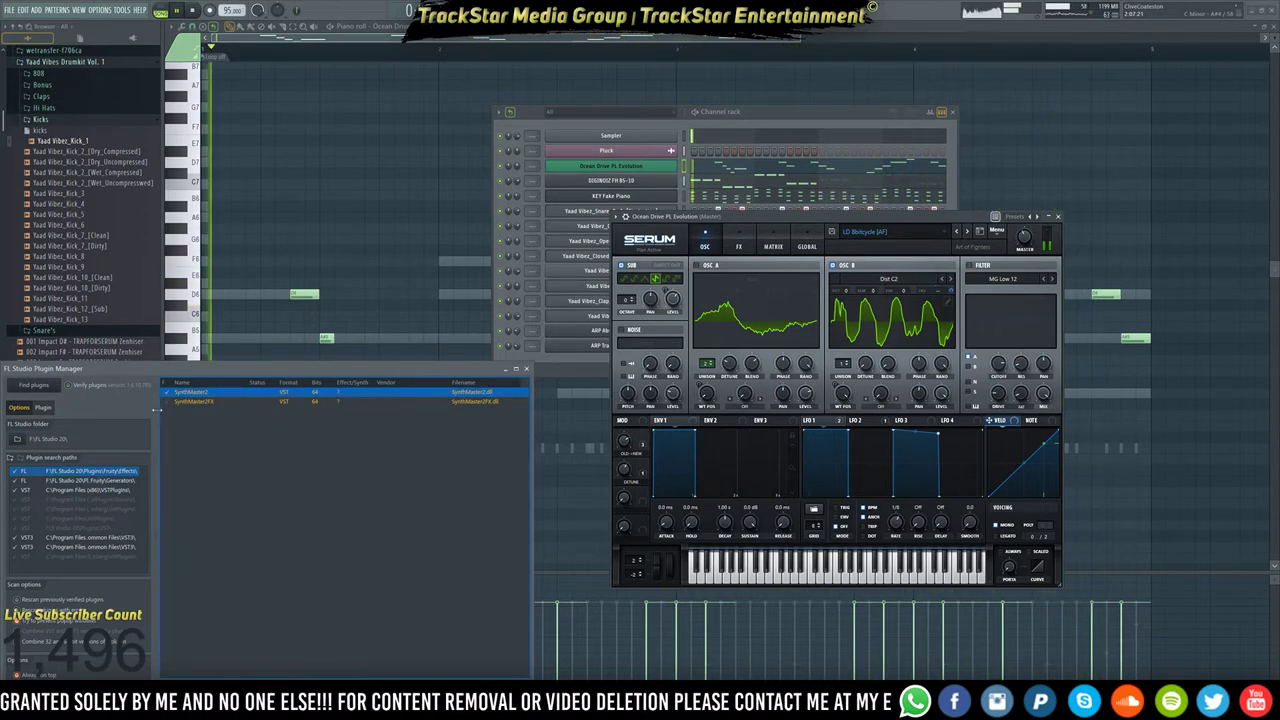
Close the Plugin Manager and switch the channel's plugin list to the Simple view.
click(175, 401)
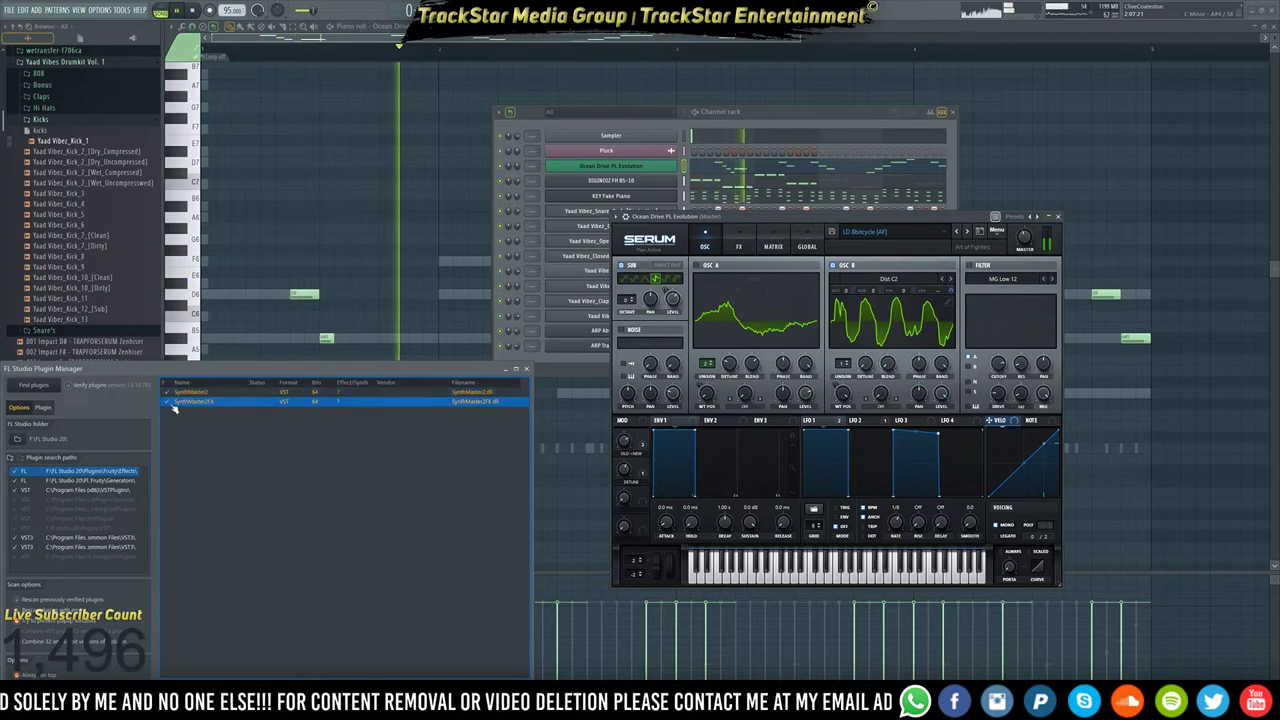
click(528, 370)
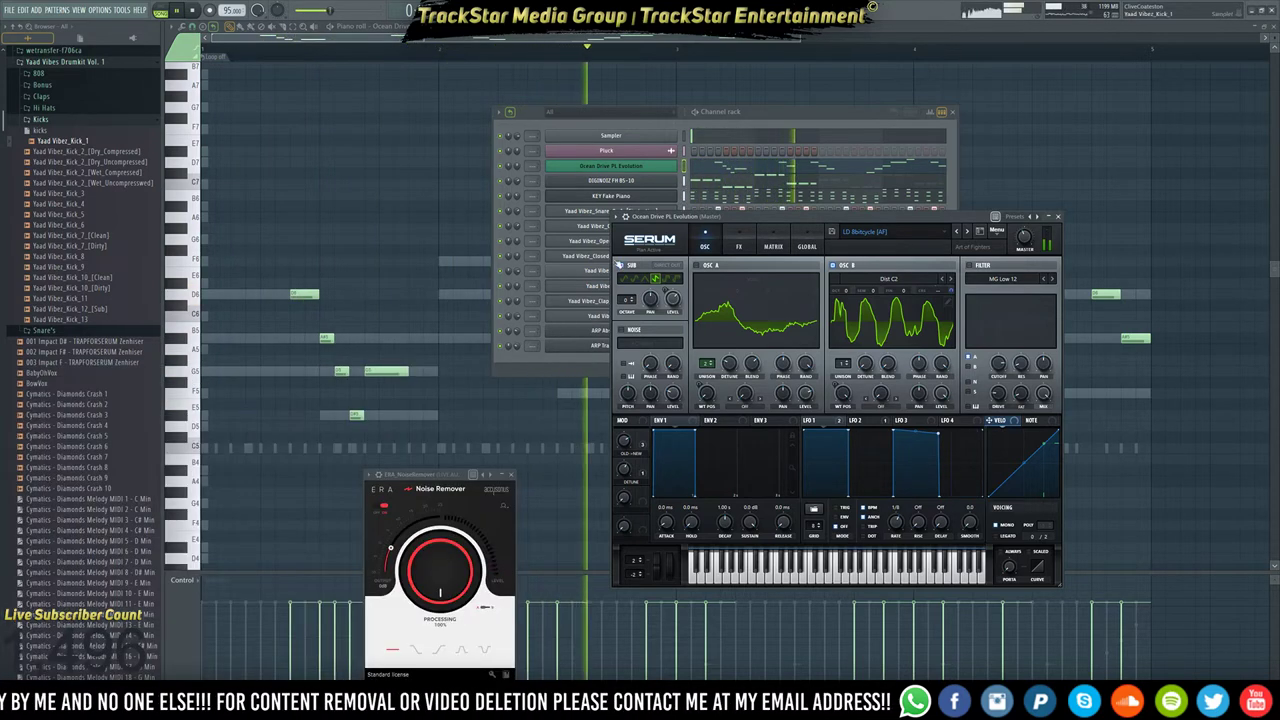
right_click(627, 167)
mouse_move(712, 243)
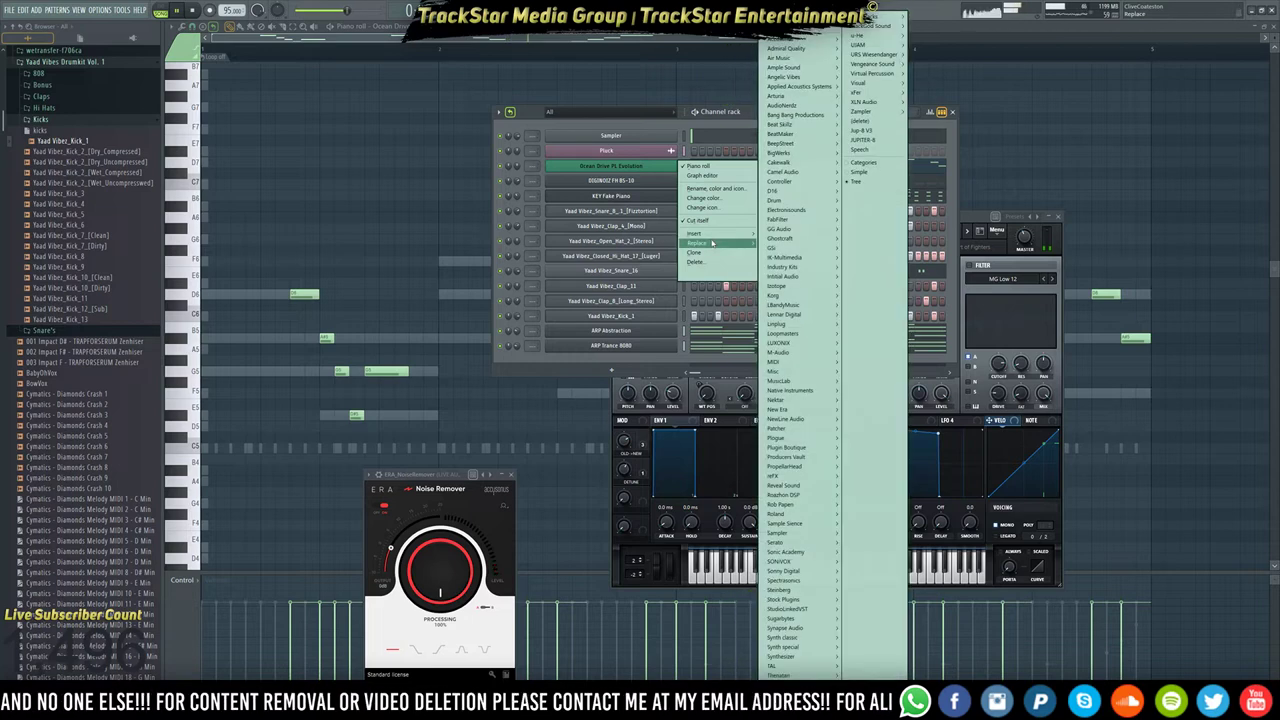
click(862, 172)
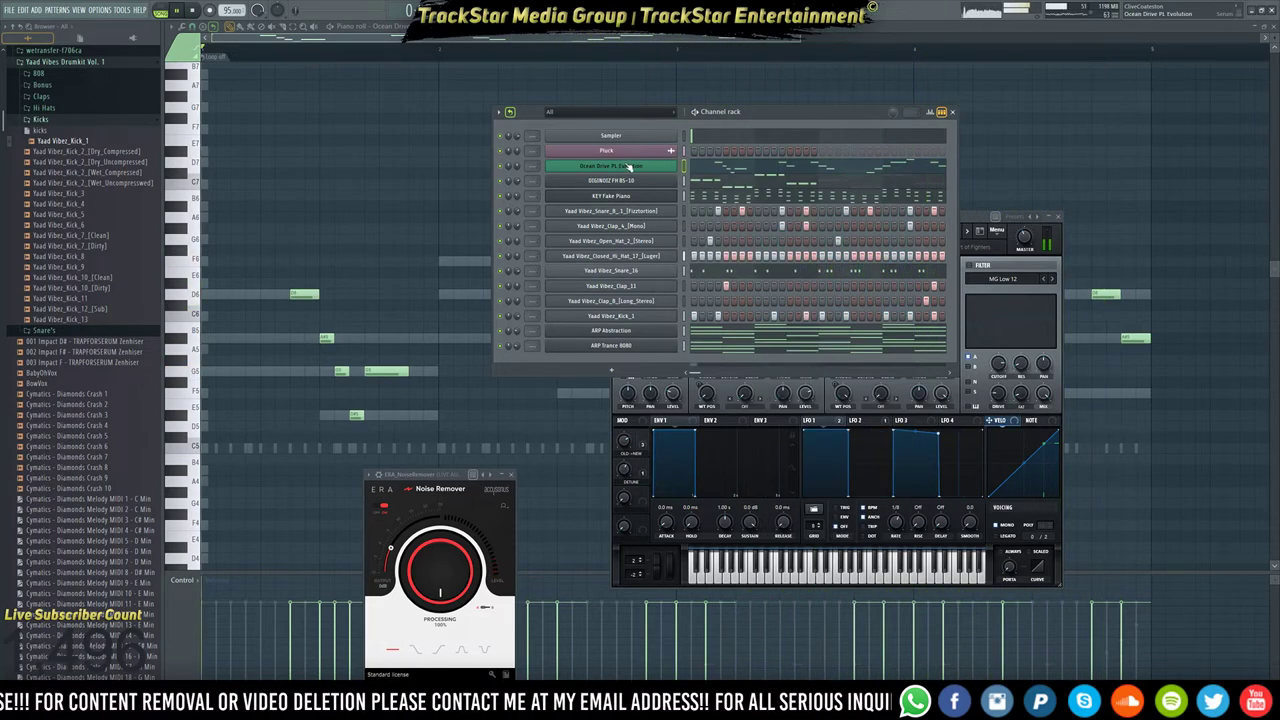
Switch the plugin list to the Tree view and insert SynthMaster2 as a new channel above Ocean Drive PL Evolution.
right_click(634, 168)
mouse_move(700, 233)
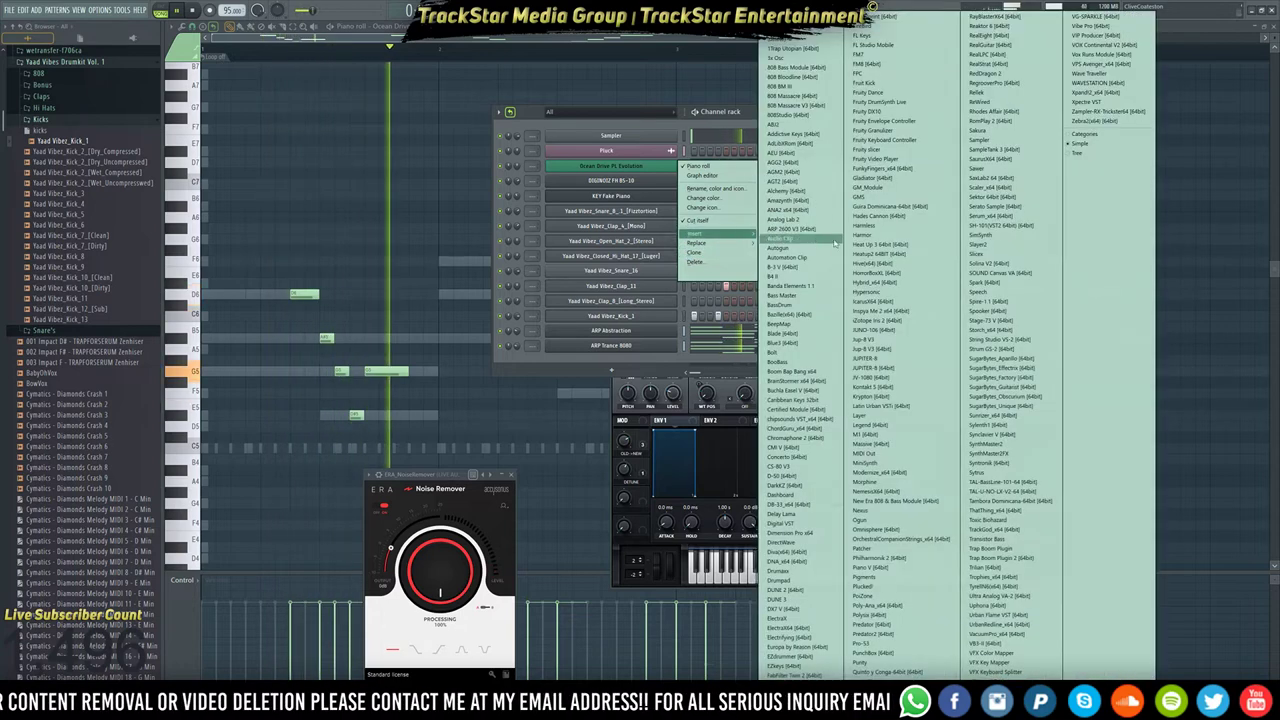
click(1078, 154)
right_click(687, 161)
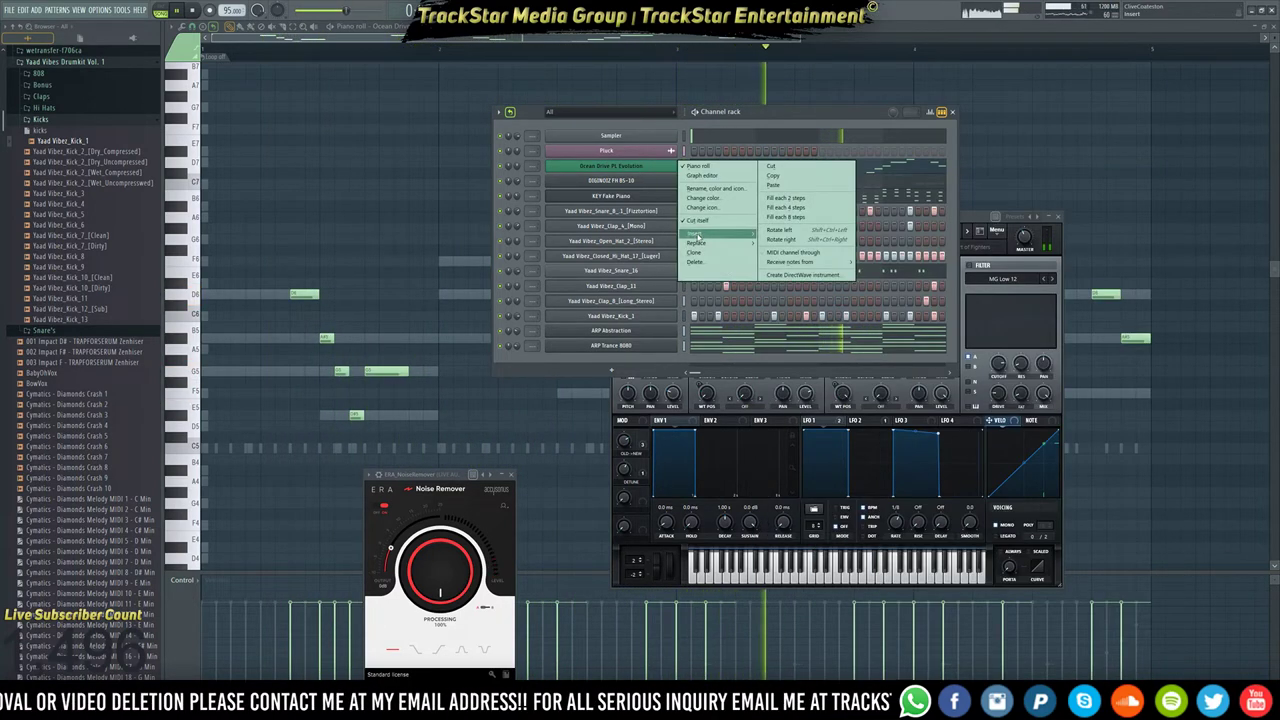
mouse_move(722, 235)
click(868, 158)
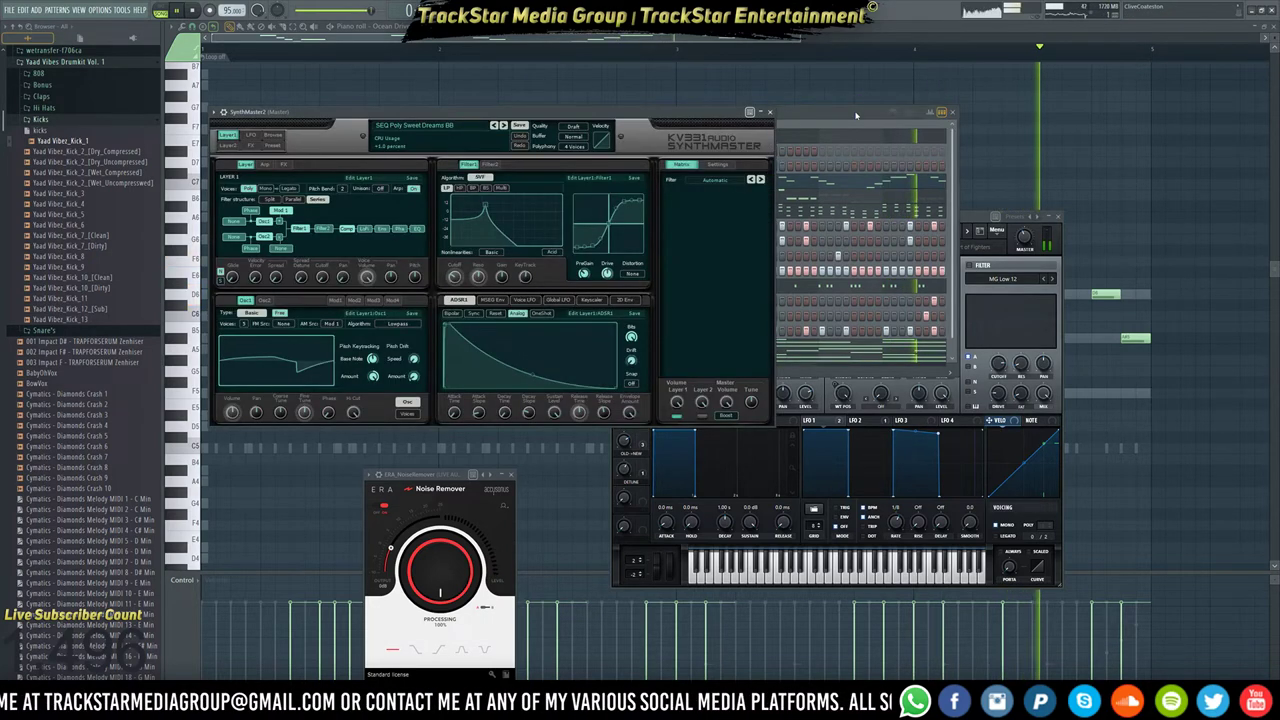
Stop playback and move the SynthMaster2 window down so the channel rack is uncovered.
click(808, 115)
key(space)
drag(422, 116, 438, 360)
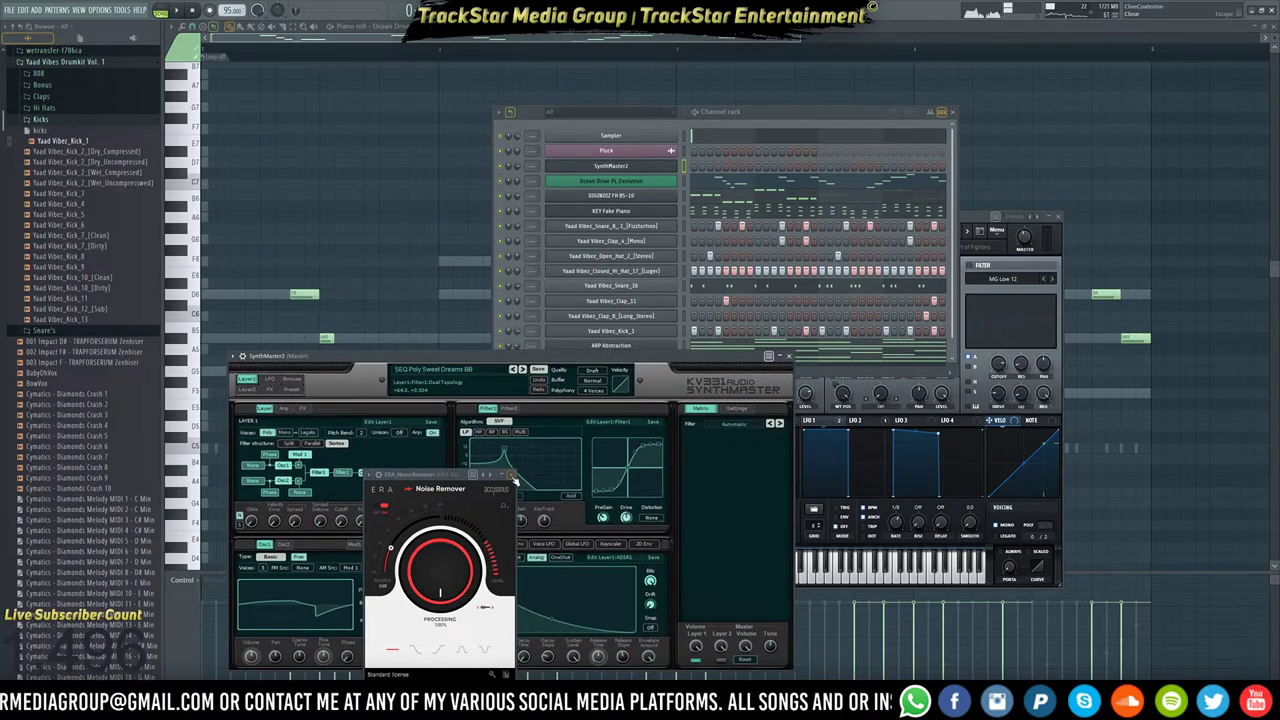
Close the Noise Remover window, then move the Ocean Drive PL Evolution channel's notes onto the SynthMaster2 channel and play the pattern.
click(514, 480)
key(F9)
click(684, 185)
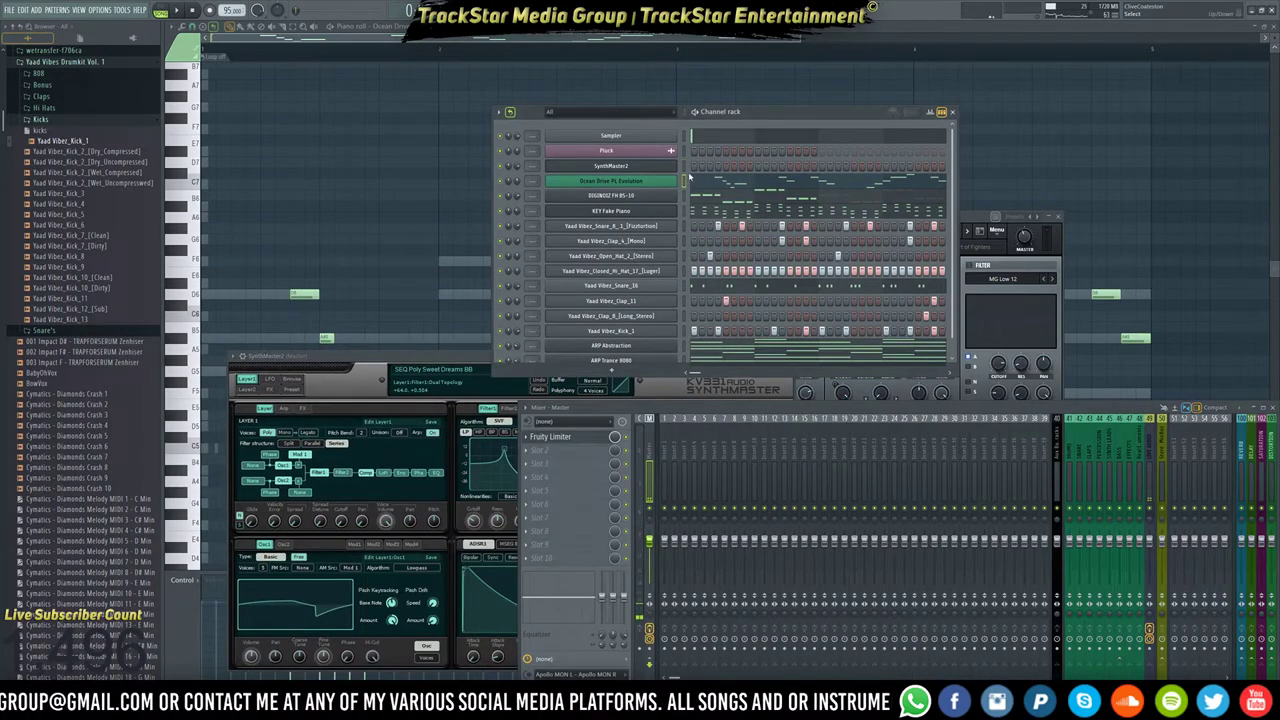
key(ctrl+x)
key(ctrl+v)
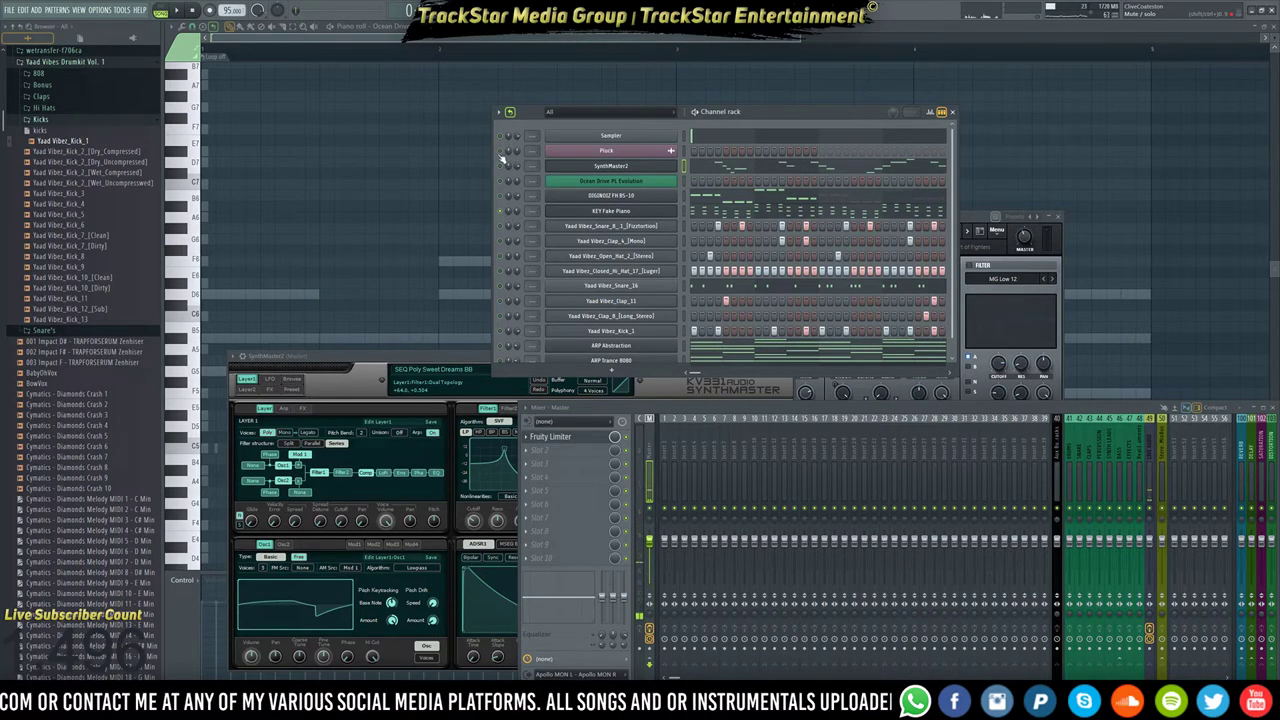
key(space)
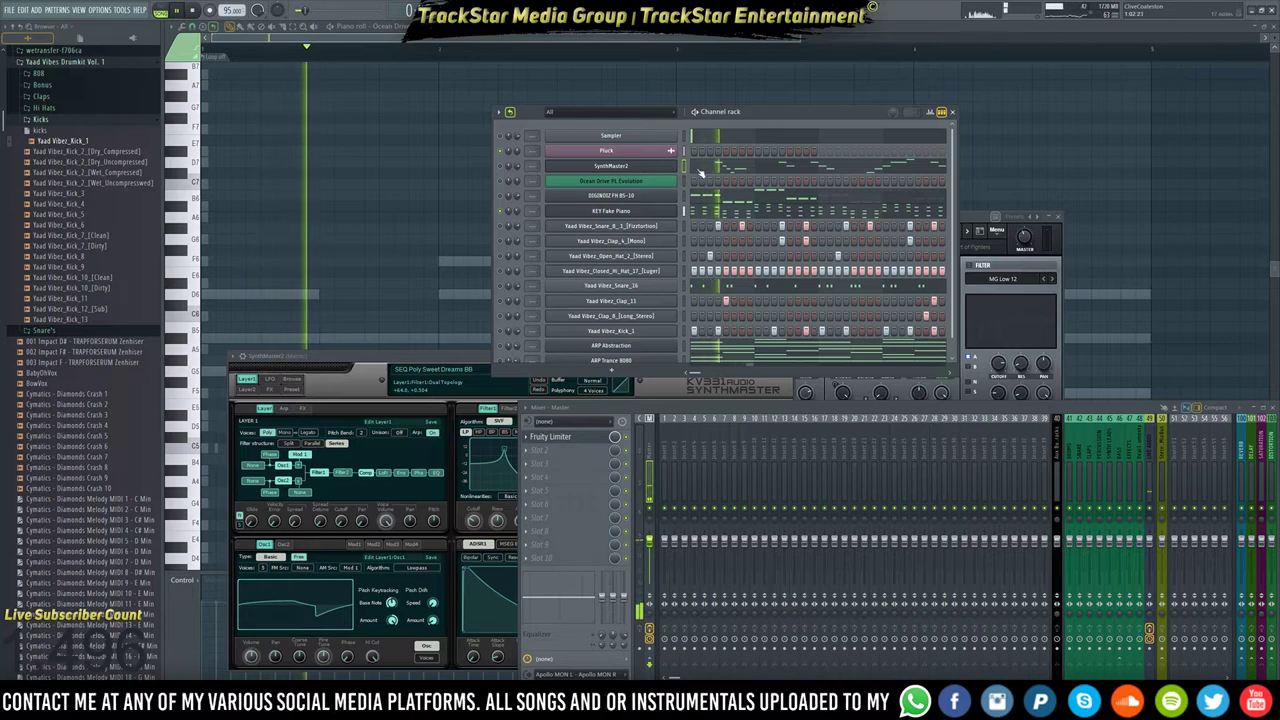
Move the SynthMaster2 window up and change the preset's instrument type from Sequence to Lead on its information page.
click(428, 358)
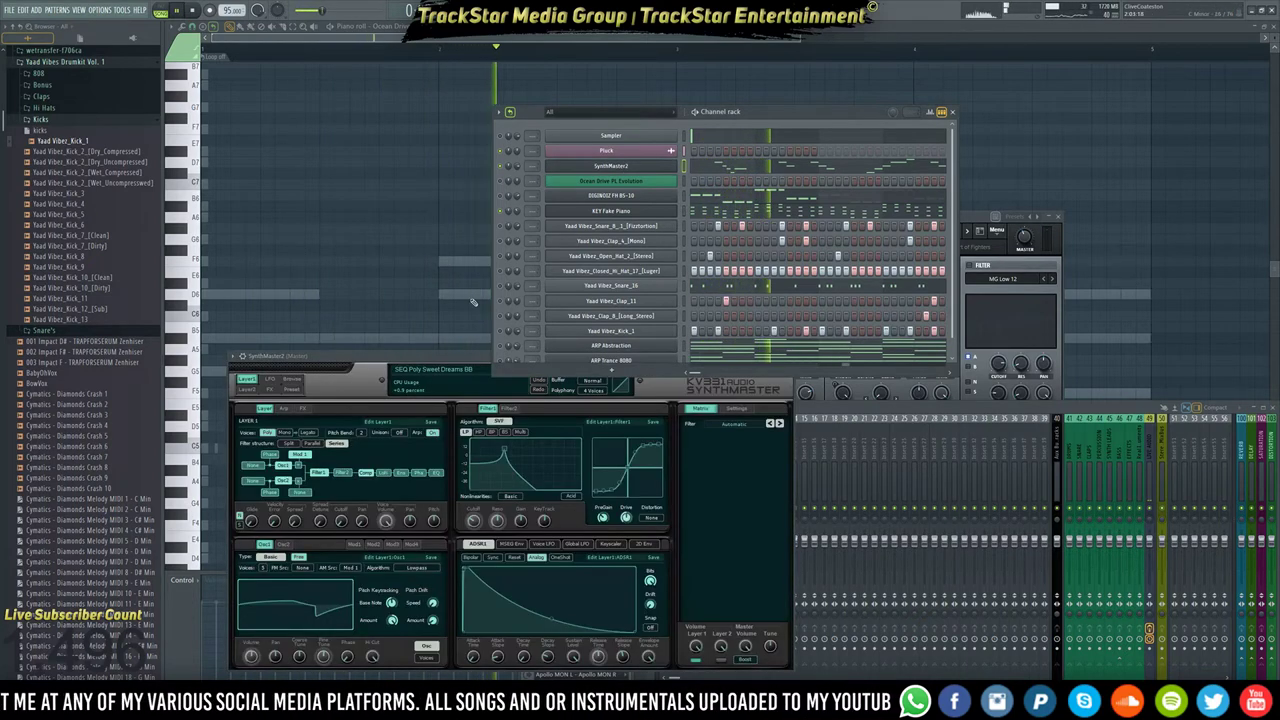
drag(428, 358, 393, 244)
click(386, 257)
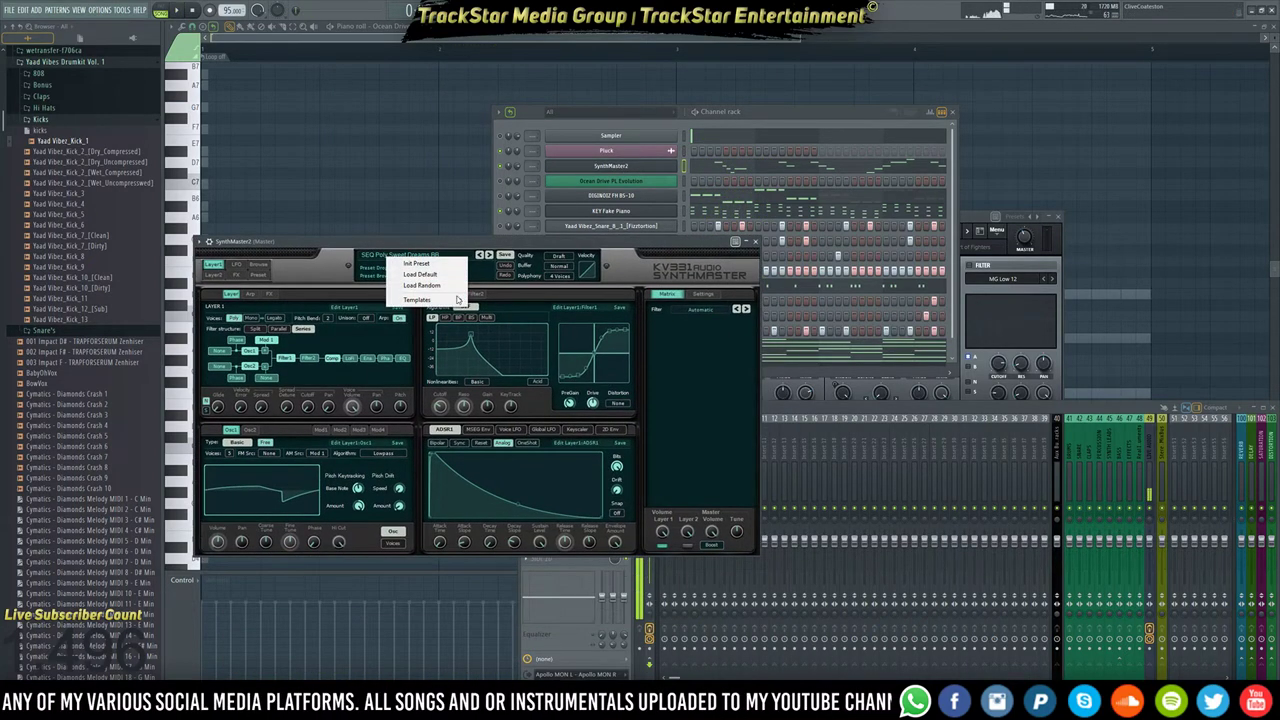
click(333, 279)
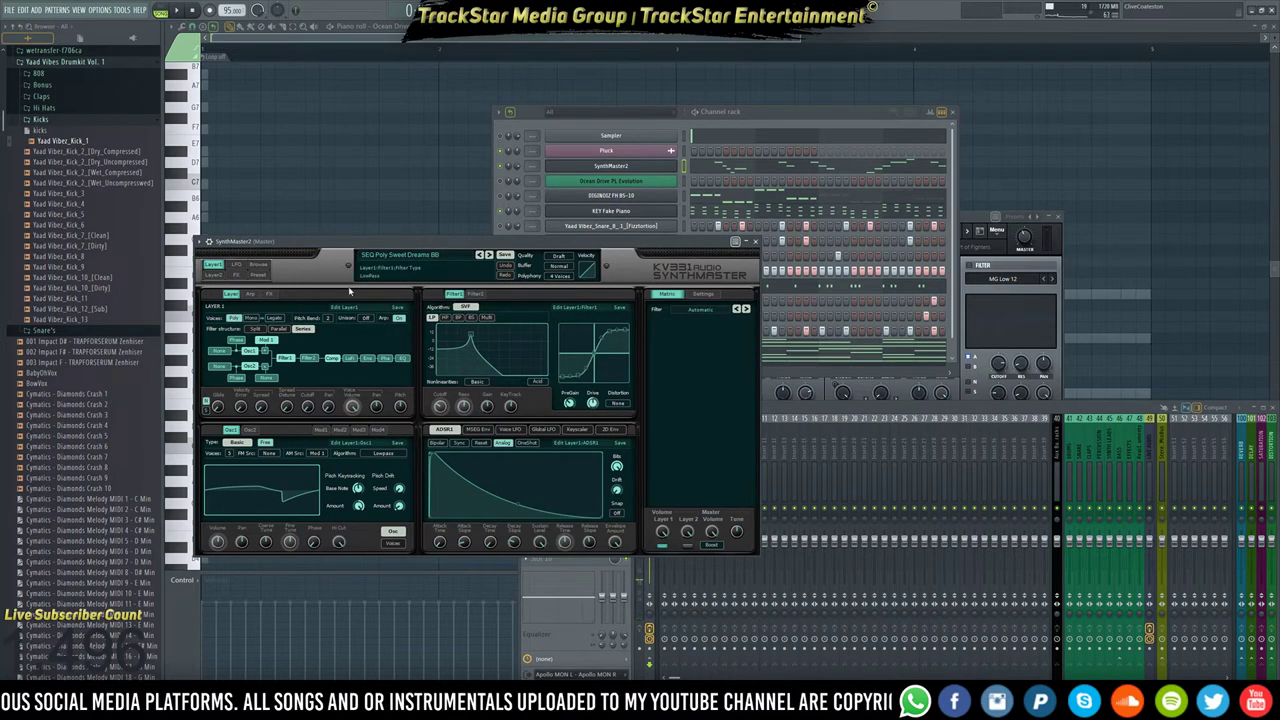
click(257, 275)
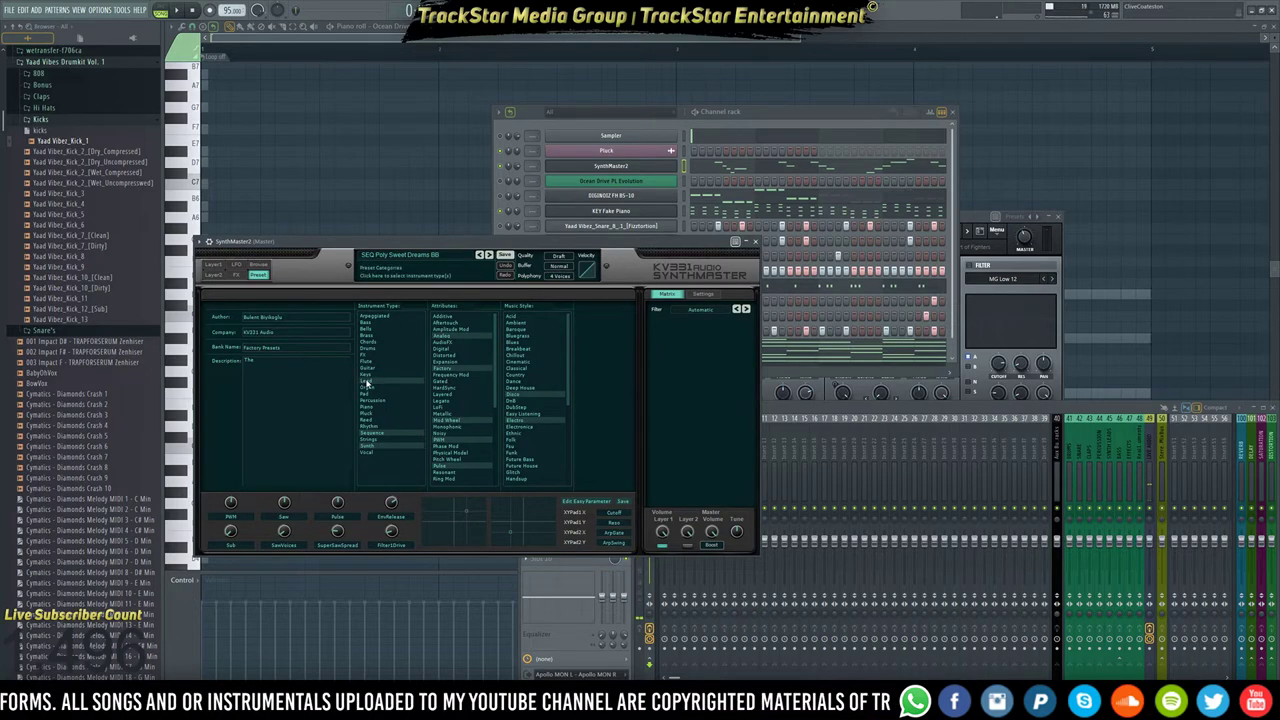
click(379, 438)
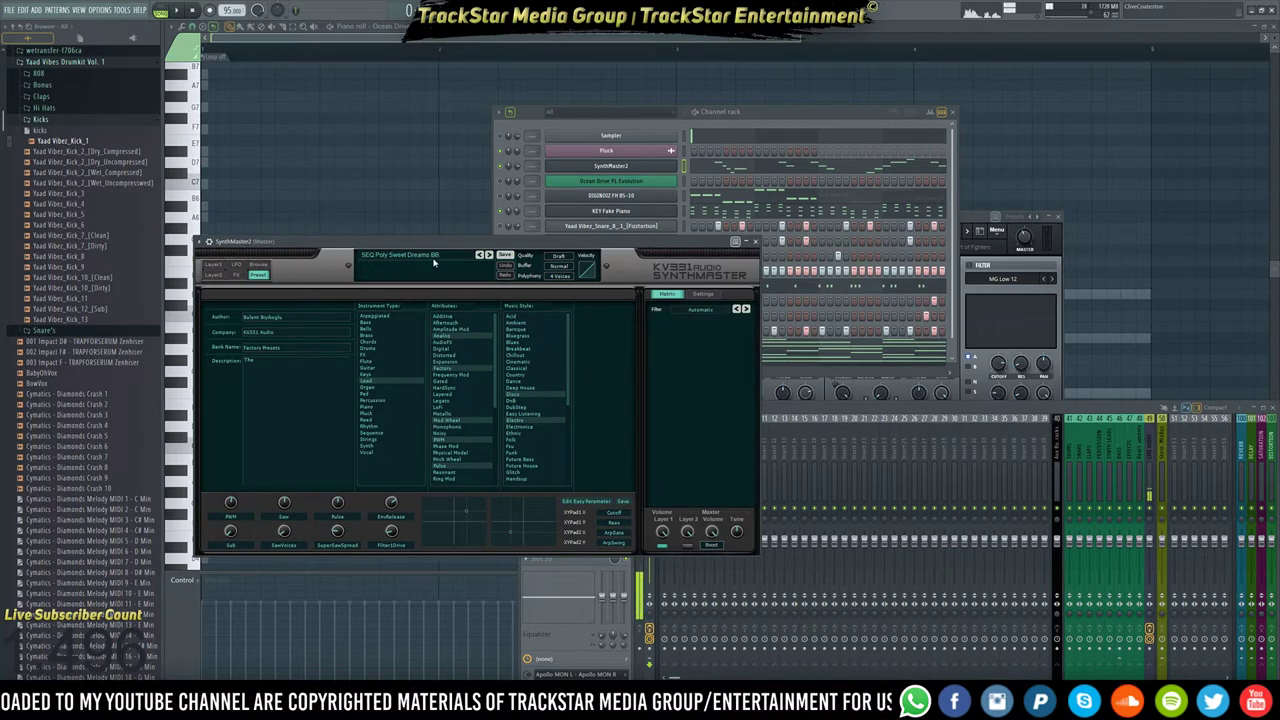
Look through SynthMaster2's preset templates and step through the neighbouring presets to SEQ Poly Sequence 1 BB.
click(449, 256)
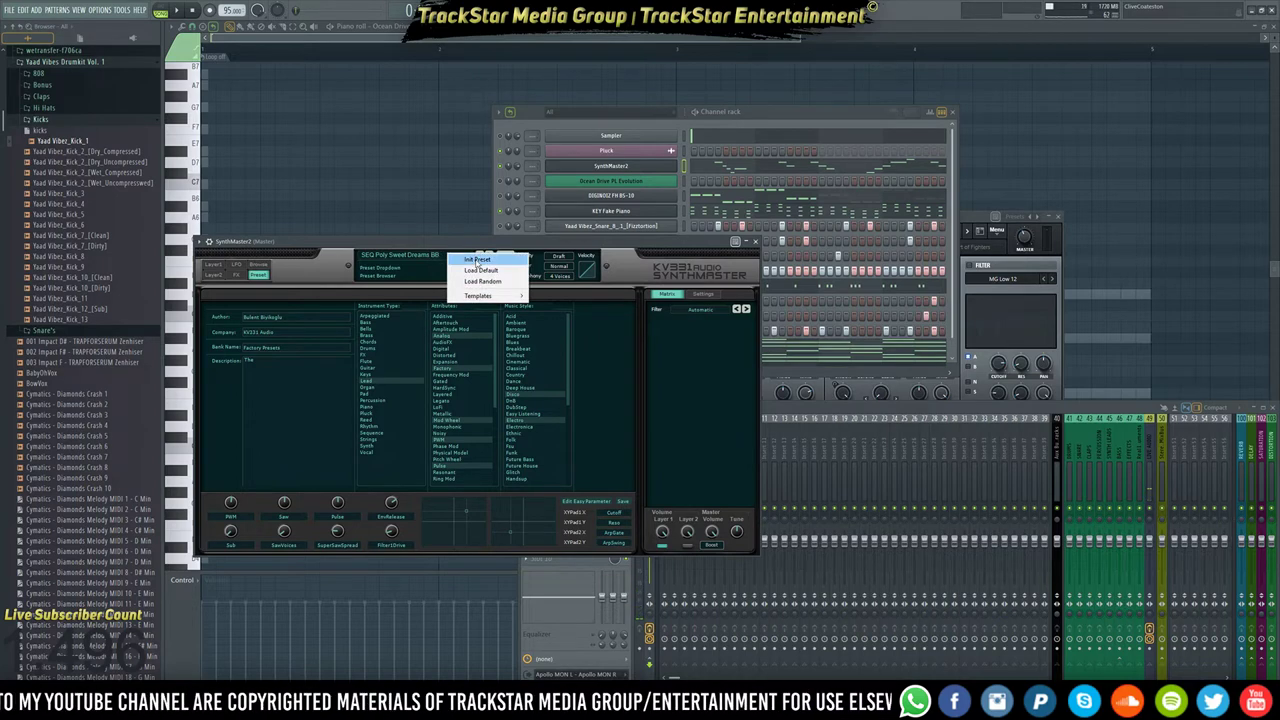
mouse_move(501, 298)
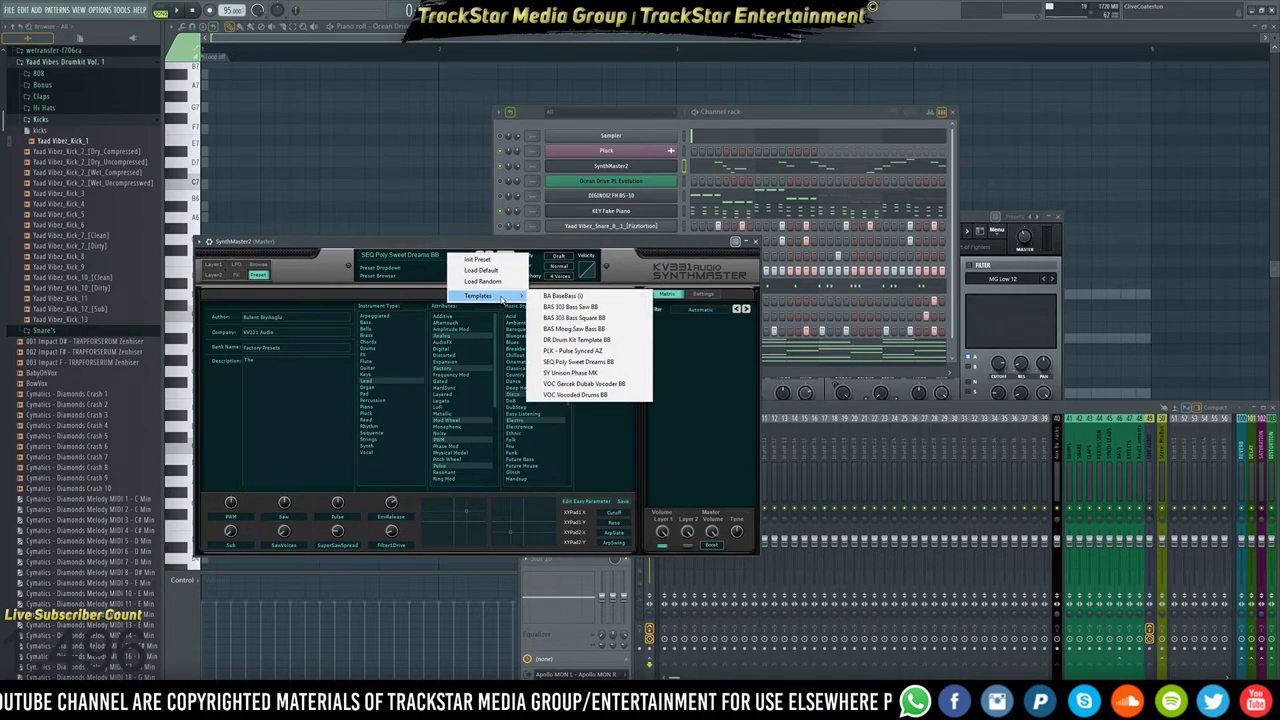
click(370, 258)
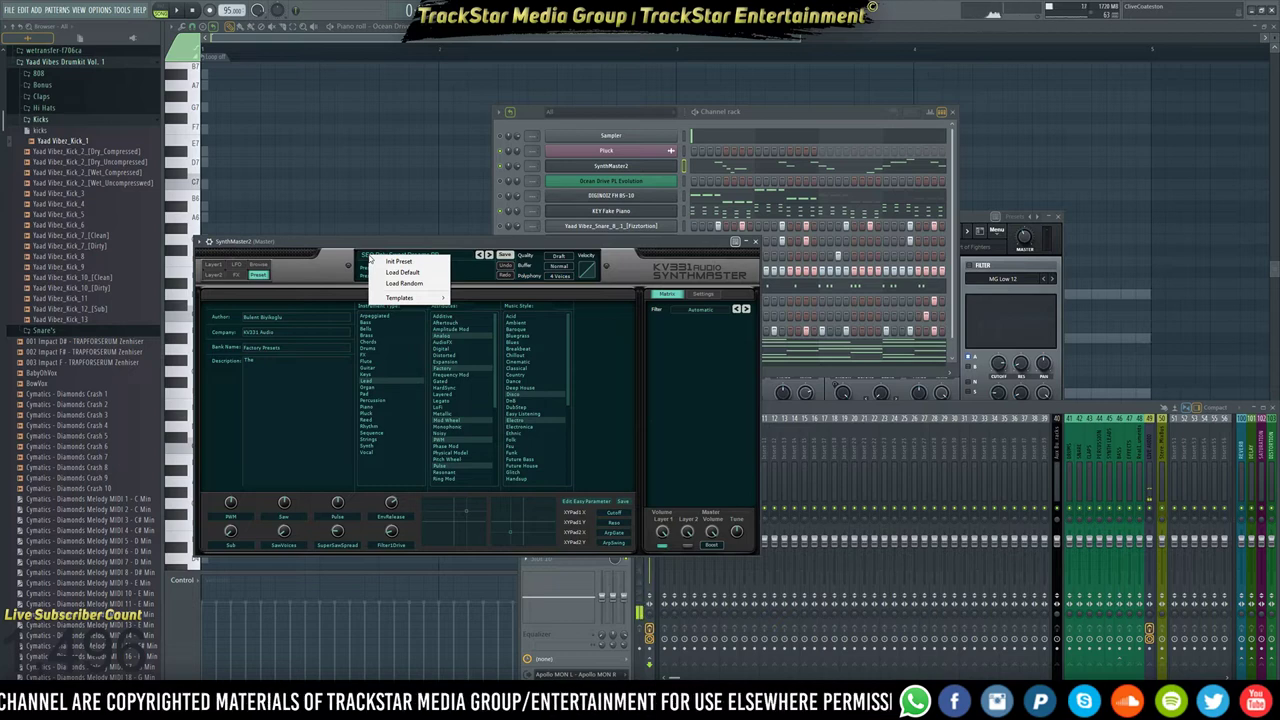
click(489, 257)
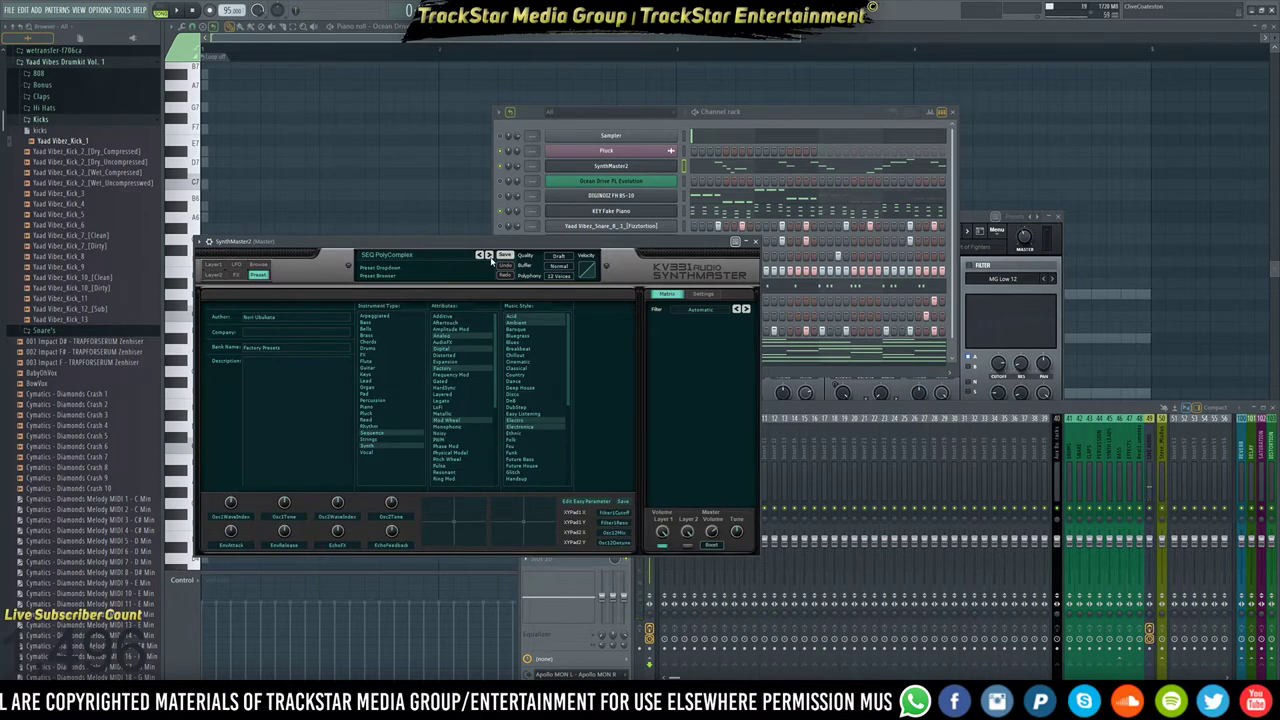
click(490, 257)
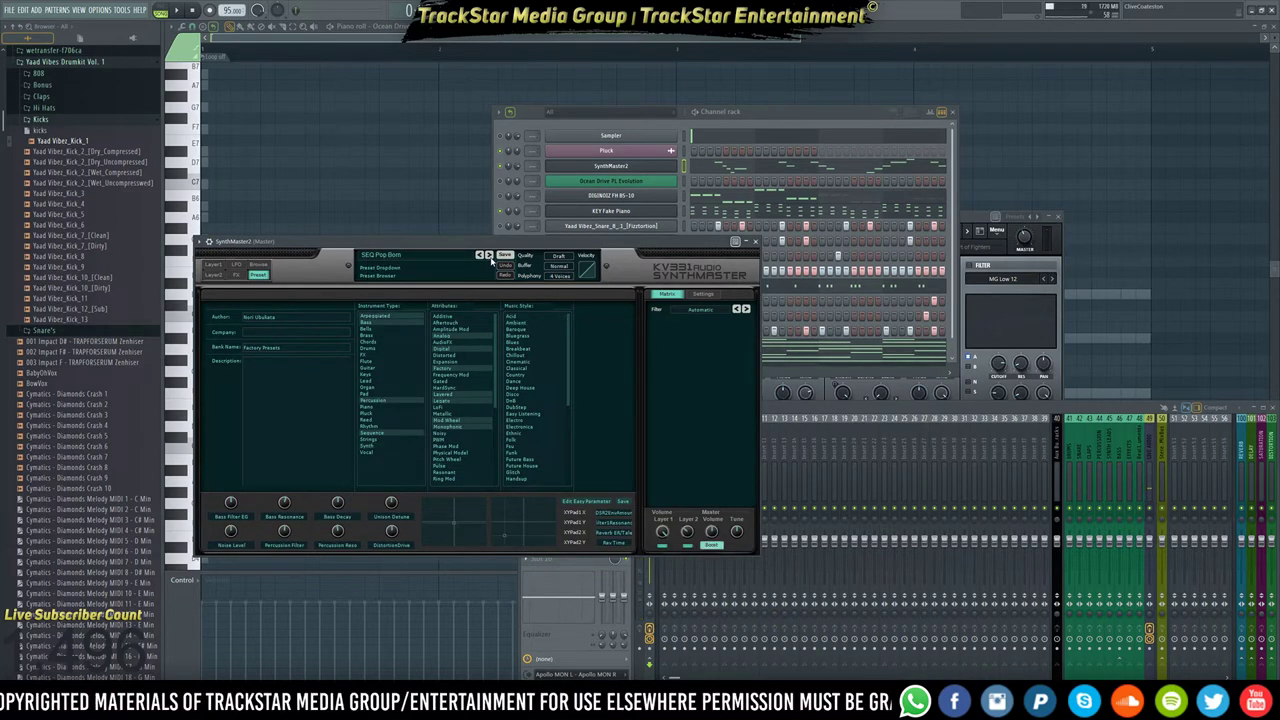
click(480, 256)
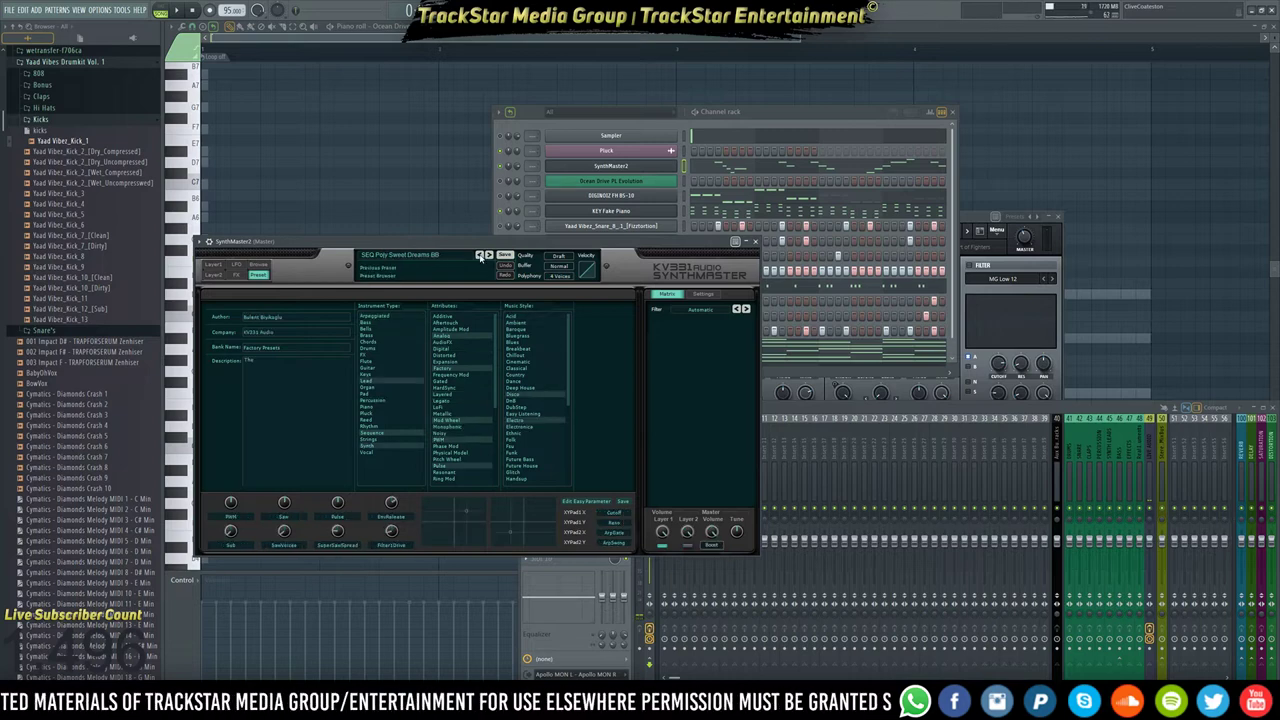
click(480, 256)
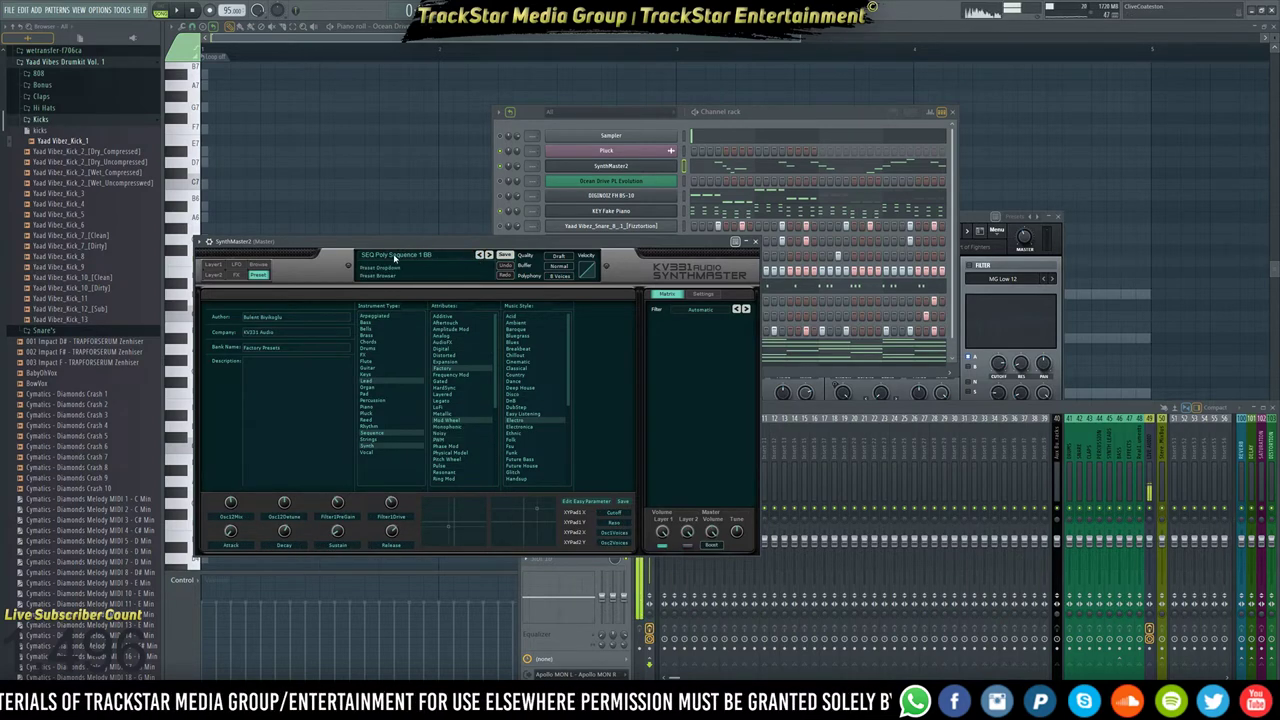
Filter SynthMaster2's preset browser to the Lead instrument type and load the Lead - 2018 AZ preset.
click(262, 266)
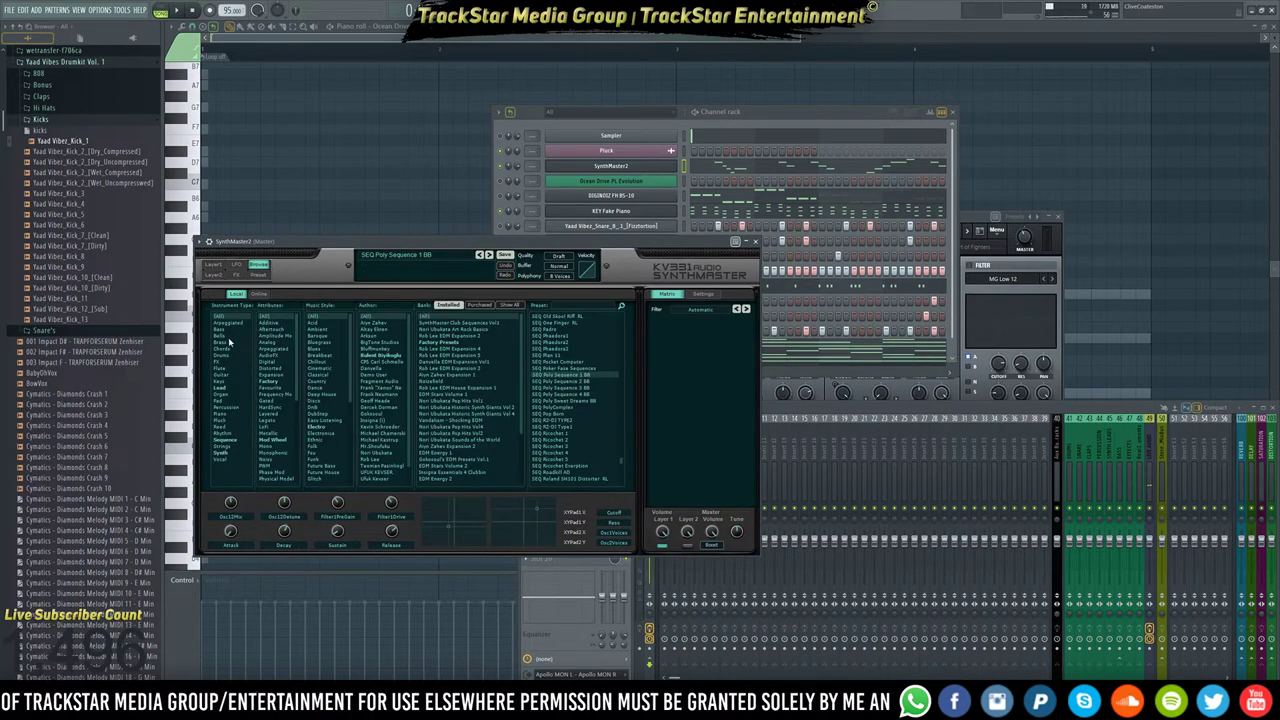
click(225, 390)
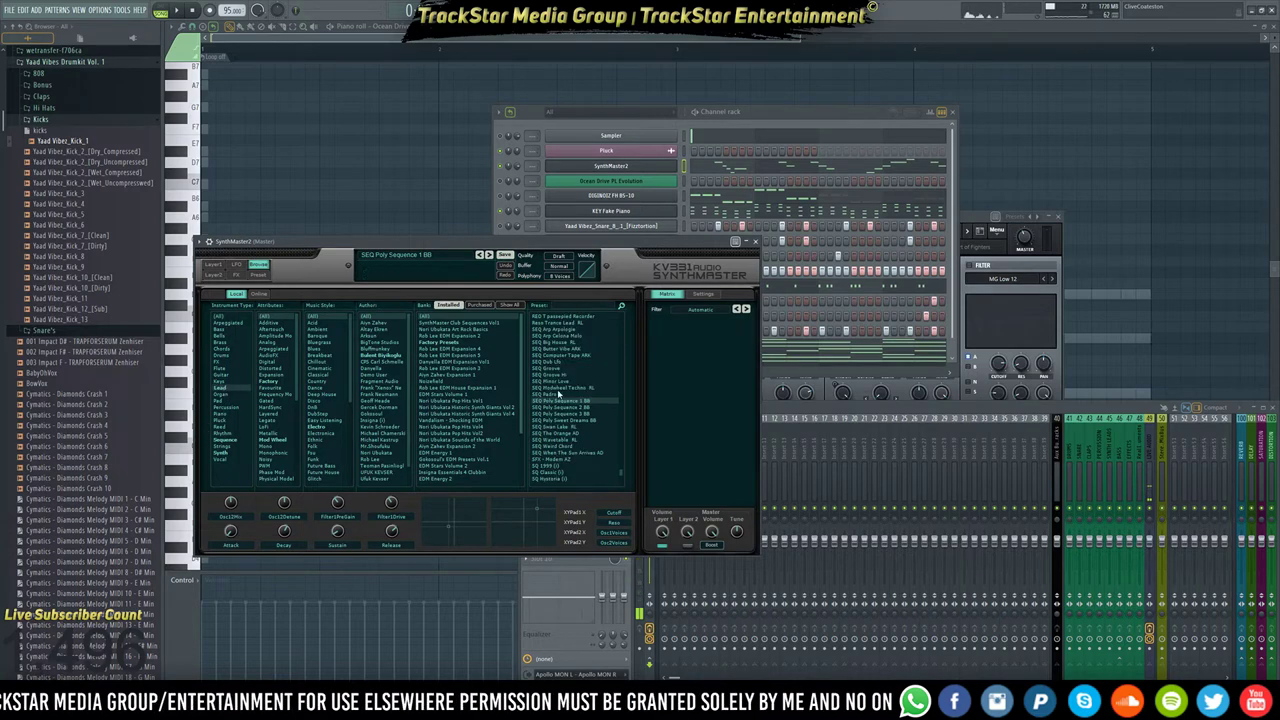
scroll(574, 356, down, 4)
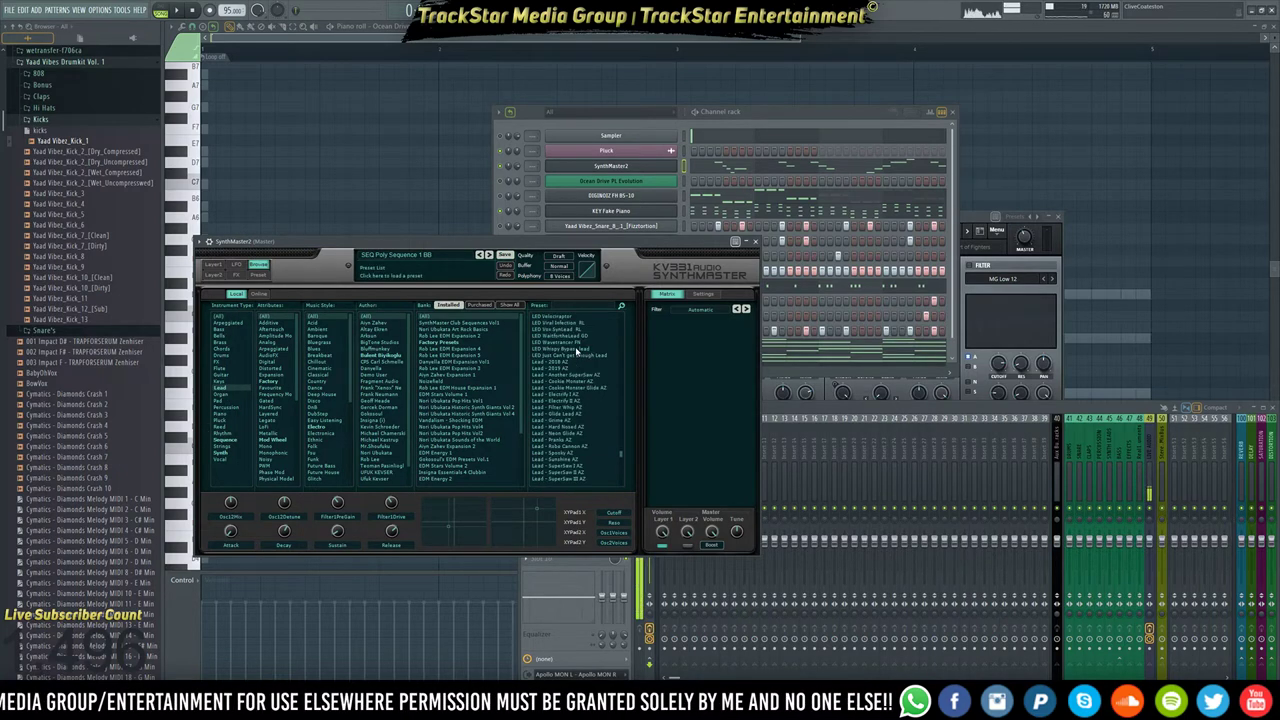
scroll(575, 350, up, 6)
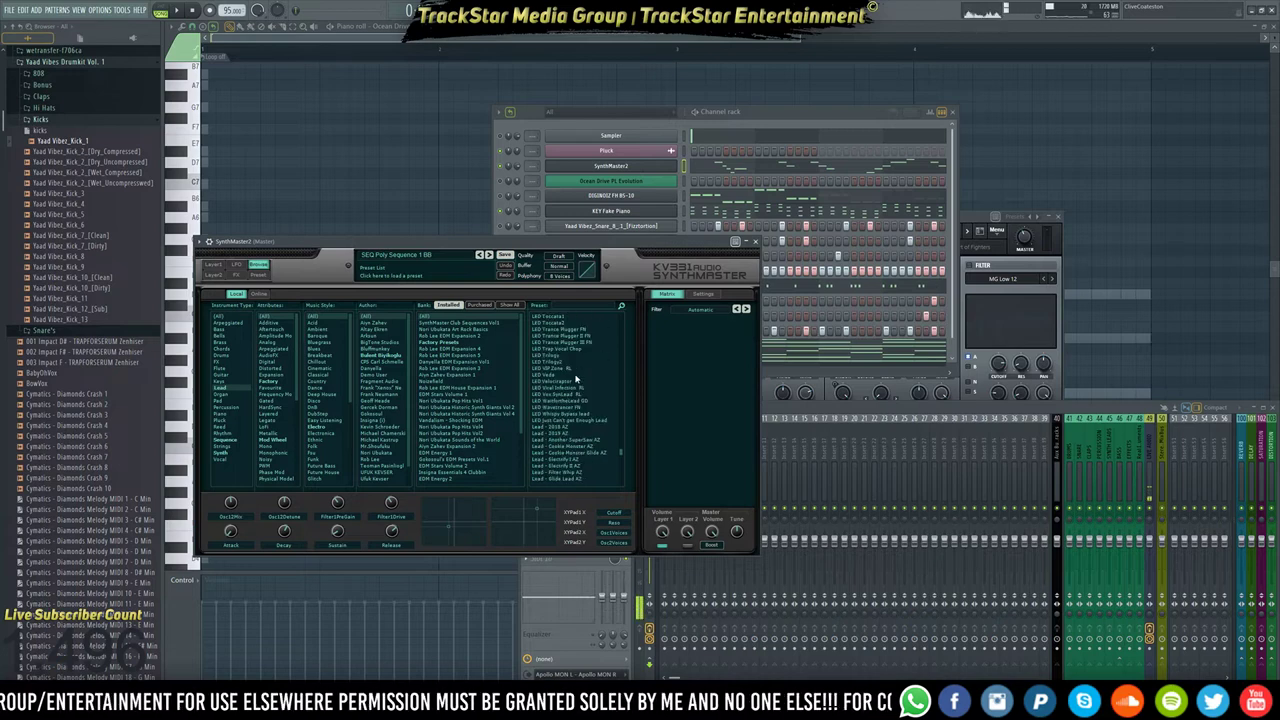
click(547, 427)
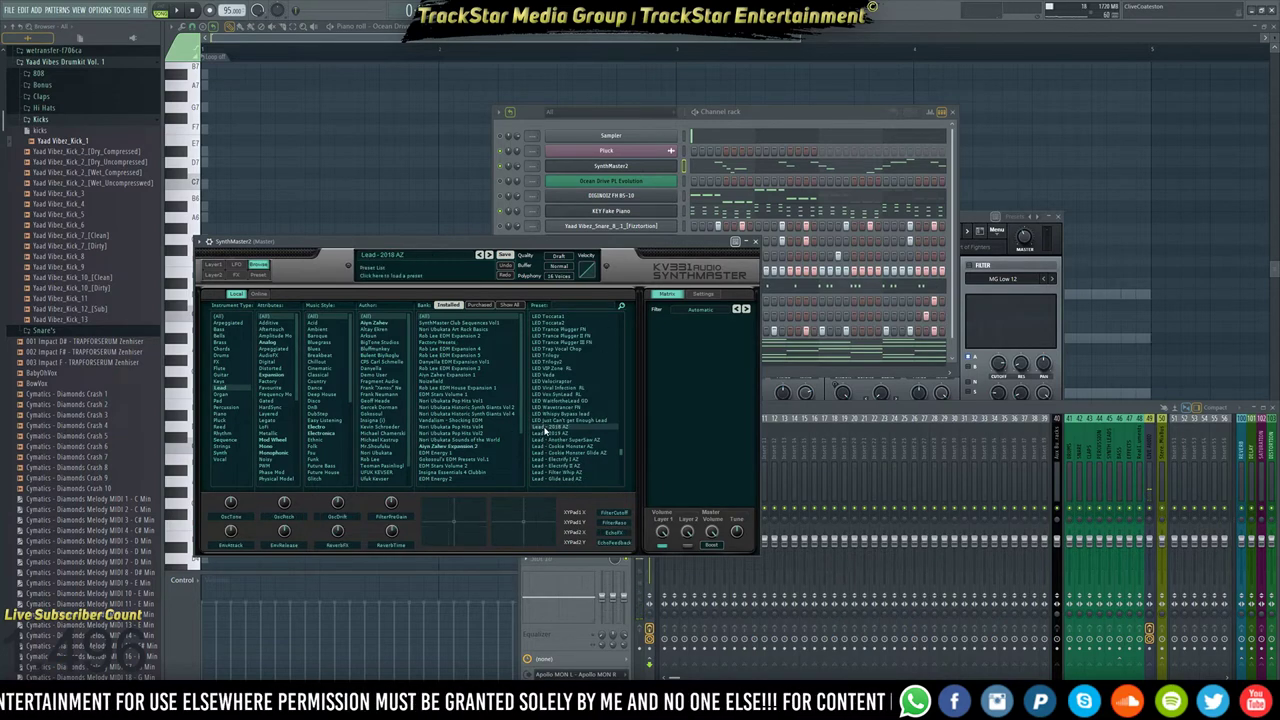
Play the pattern, solo the SynthMaster2 channel in the channel rack and move the synth's window slightly down.
drag(520, 245, 530, 249)
key(space)
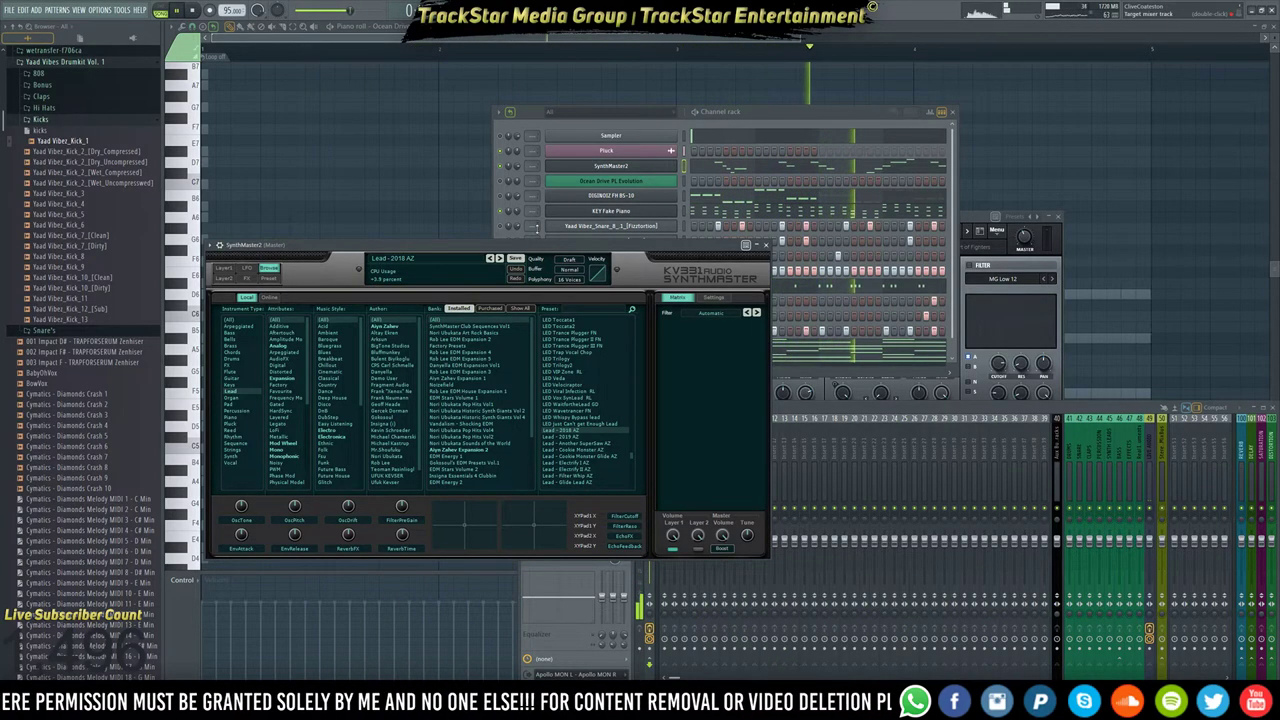
click(506, 172)
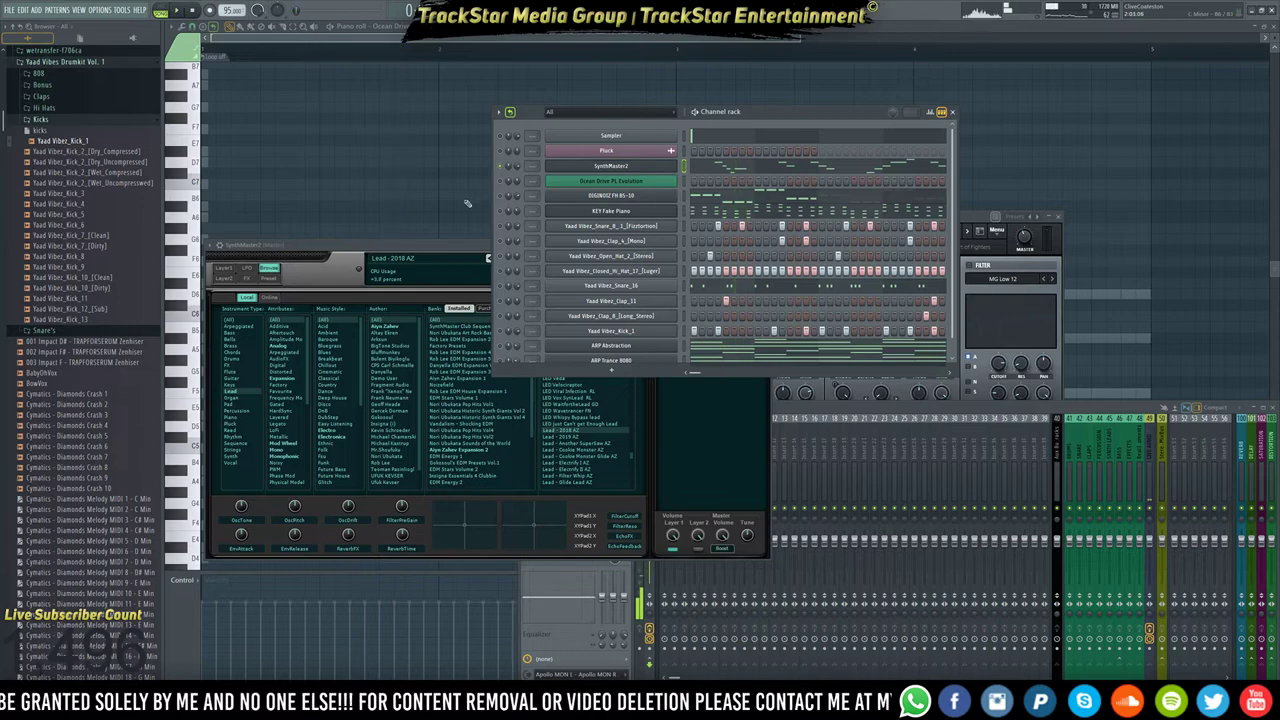
mouse_move(437, 248)
mouse_down()
mouse_move(623, 255)
mouse_move(926, 224)
mouse_move(894, 57)
mouse_move(850, 84)
mouse_move(673, 84)
mouse_move(482, 210)
mouse_move(444, 250)
mouse_move(448, 265)
mouse_up()
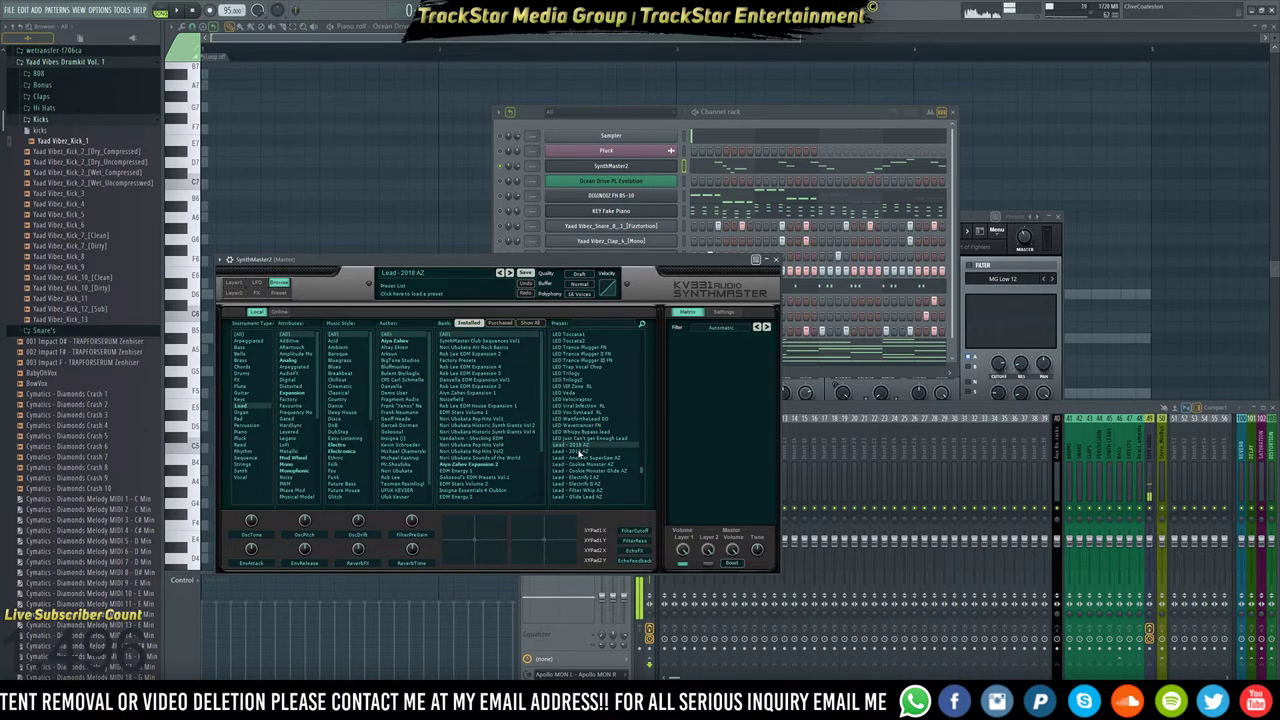
Load the Lead - Another SuperSaw AZ preset and audition it by playing the pattern.
click(575, 457)
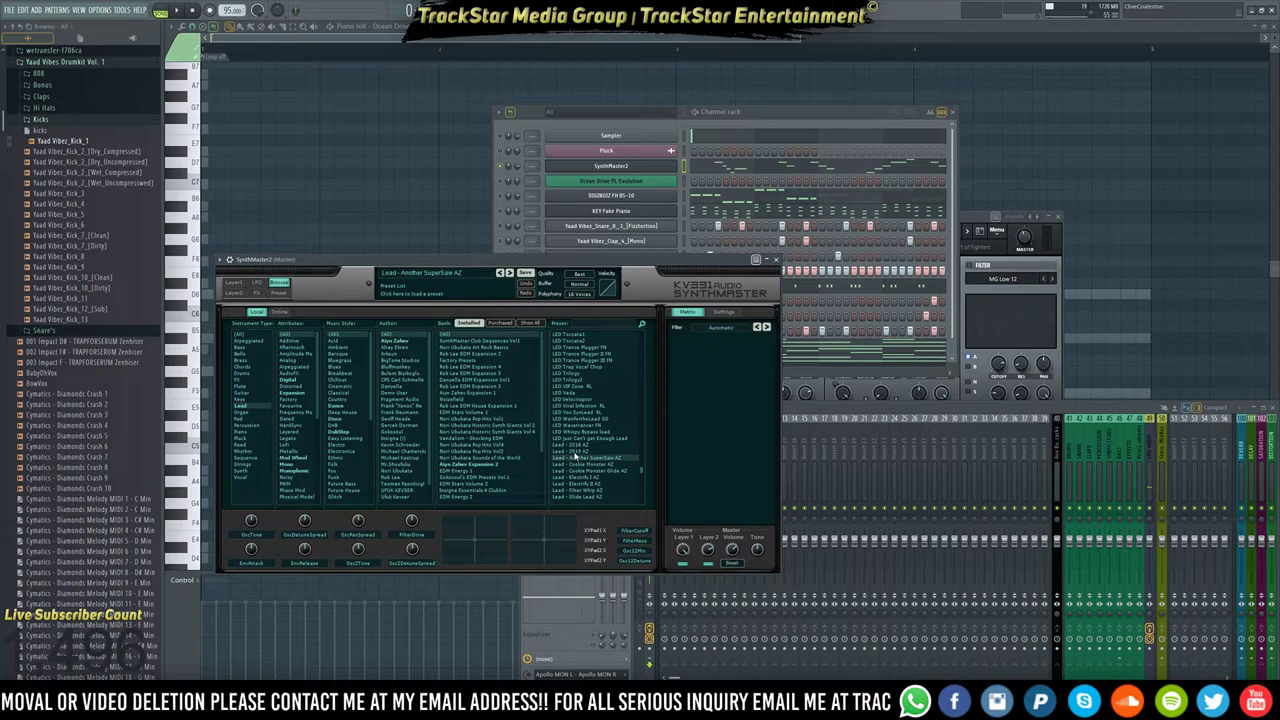
key(space)
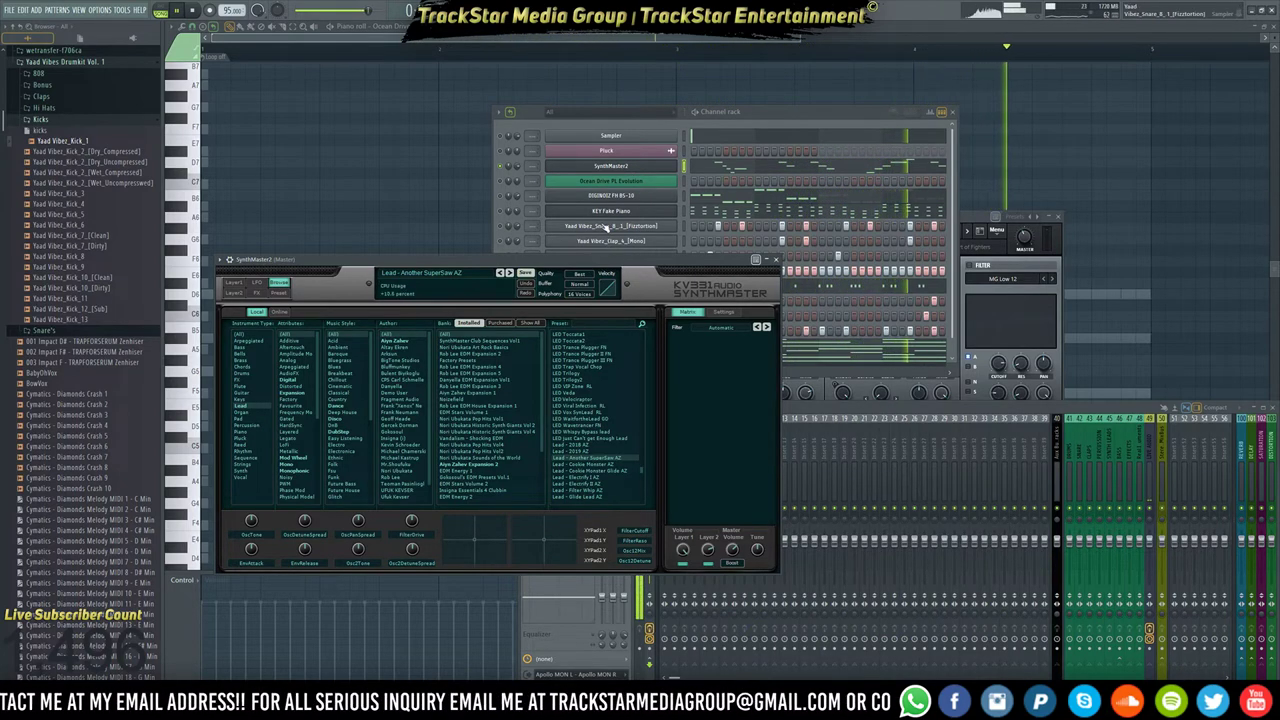
key(space)
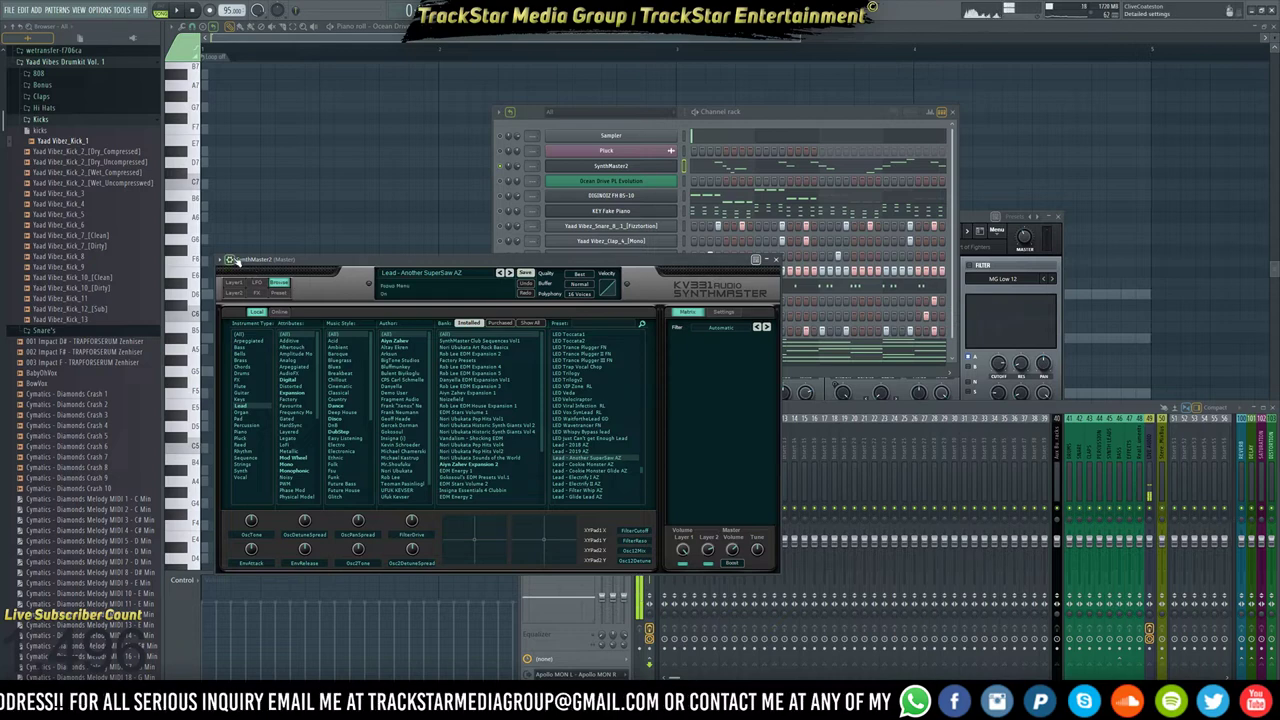
Enable Make bridged in SynthMaster2's wrapper processing settings and return to the plugin editor.
click(230, 260)
click(250, 278)
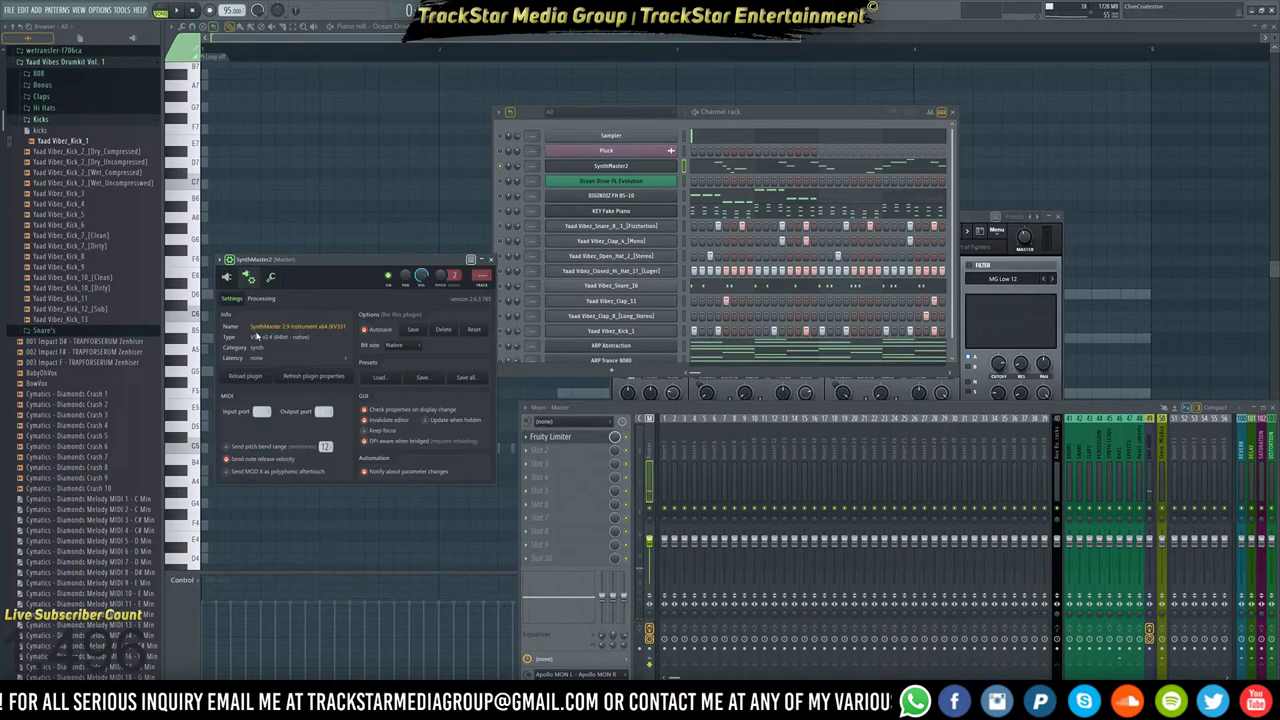
click(269, 279)
click(251, 279)
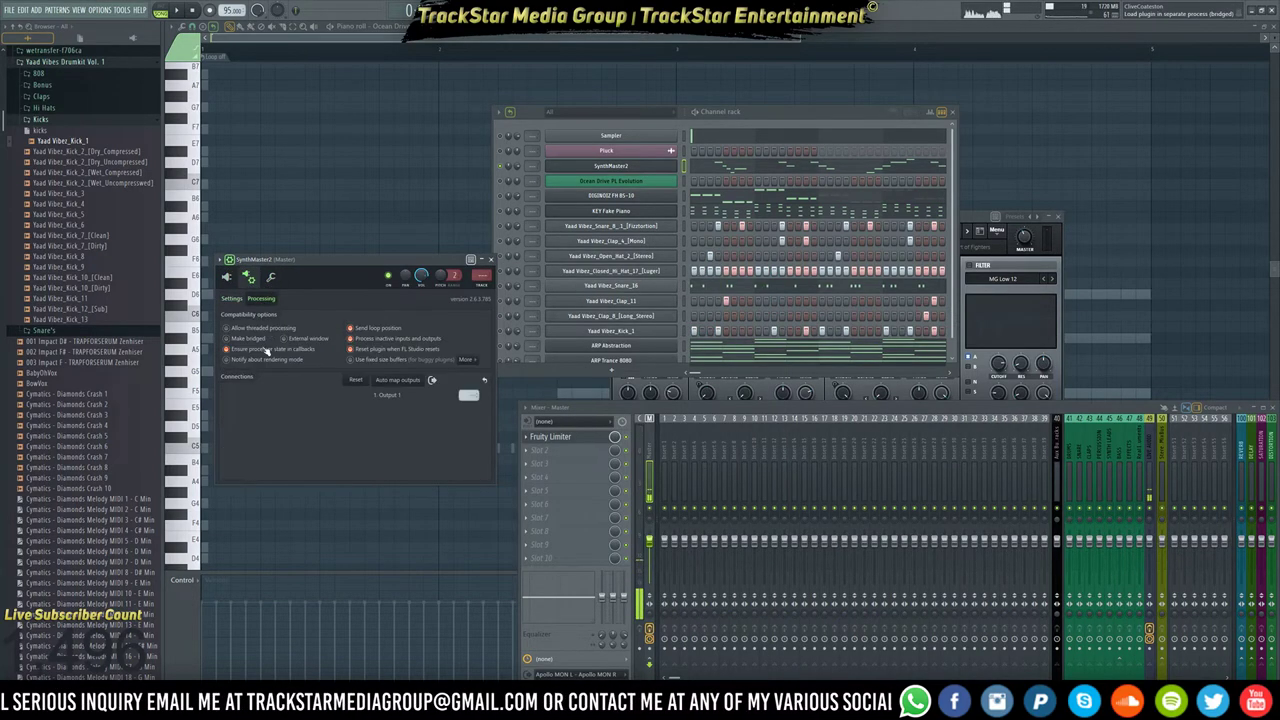
click(248, 339)
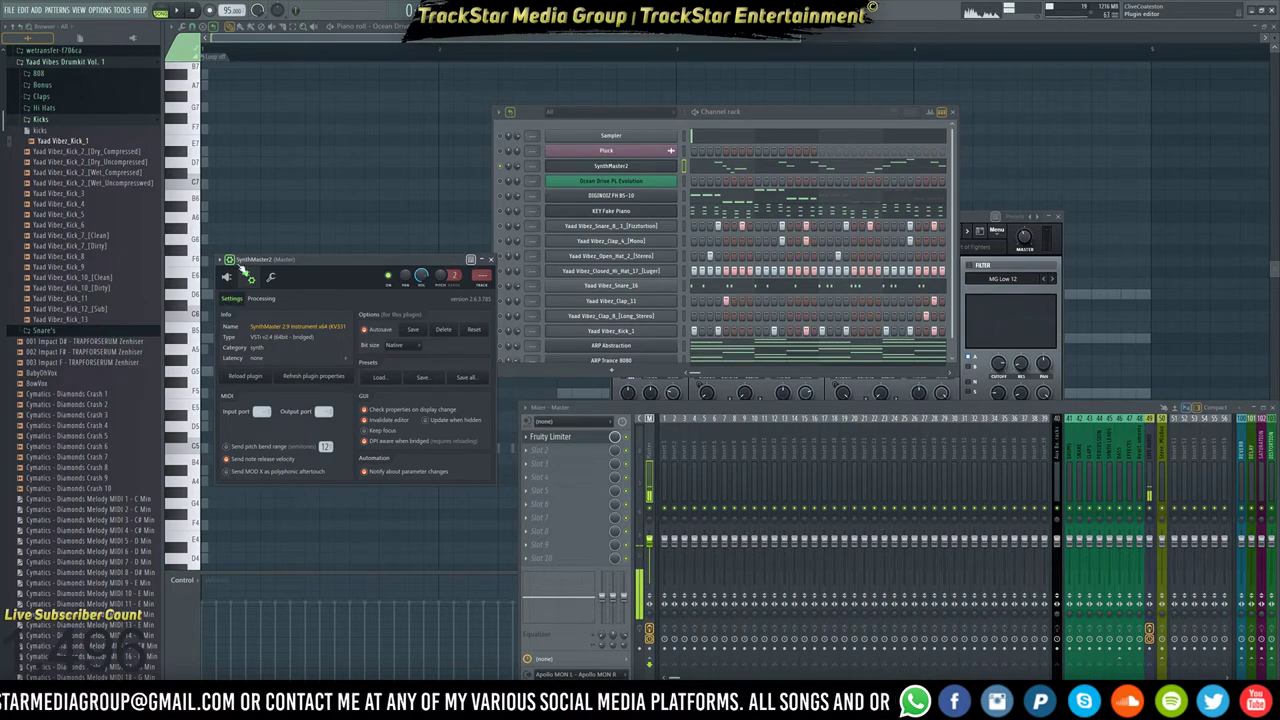
click(245, 275)
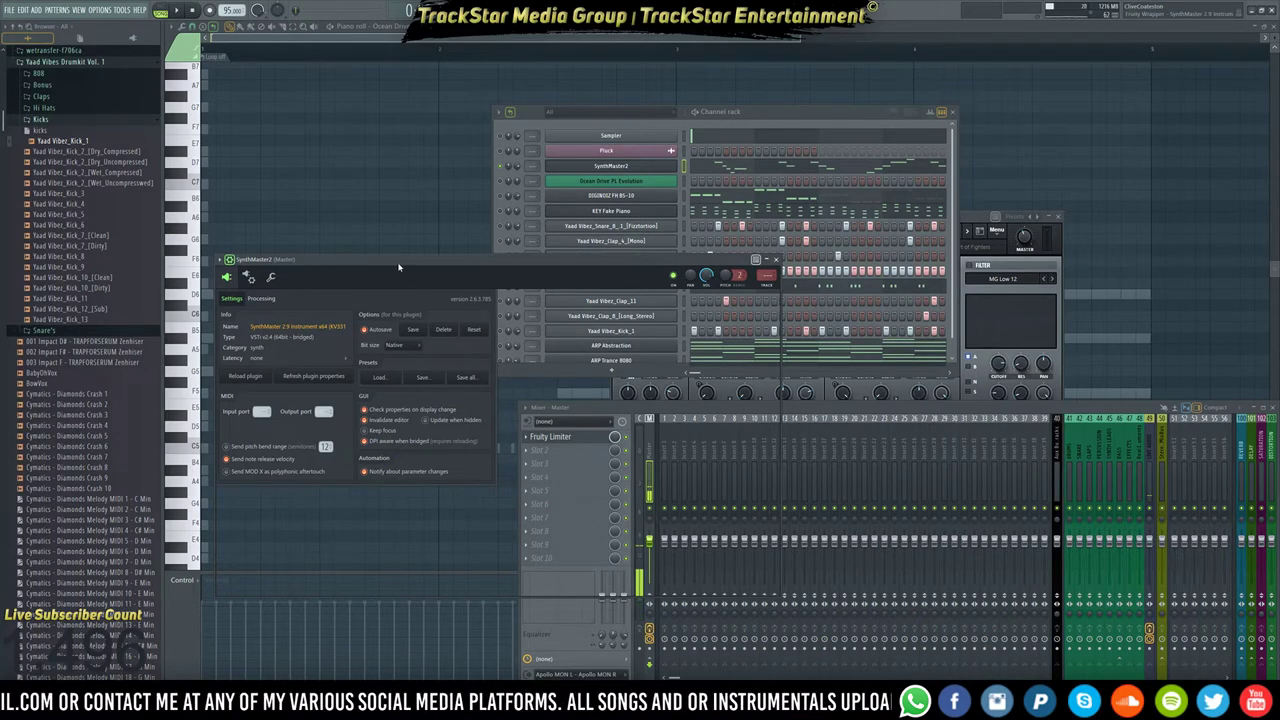
Move the SynthMaster2 window up and, with the pattern playing, step forward to the Lead - Backing Lead AZ preset.
drag(399, 266, 389, 202)
key(space)
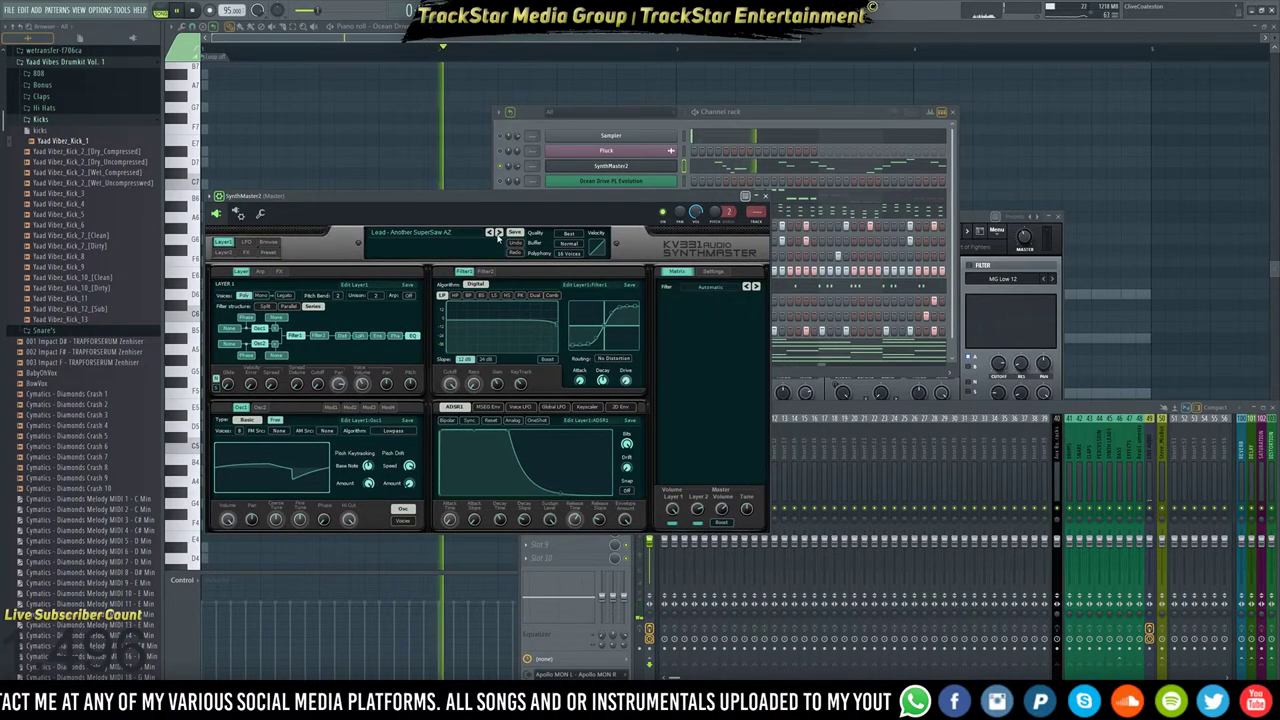
click(498, 233)
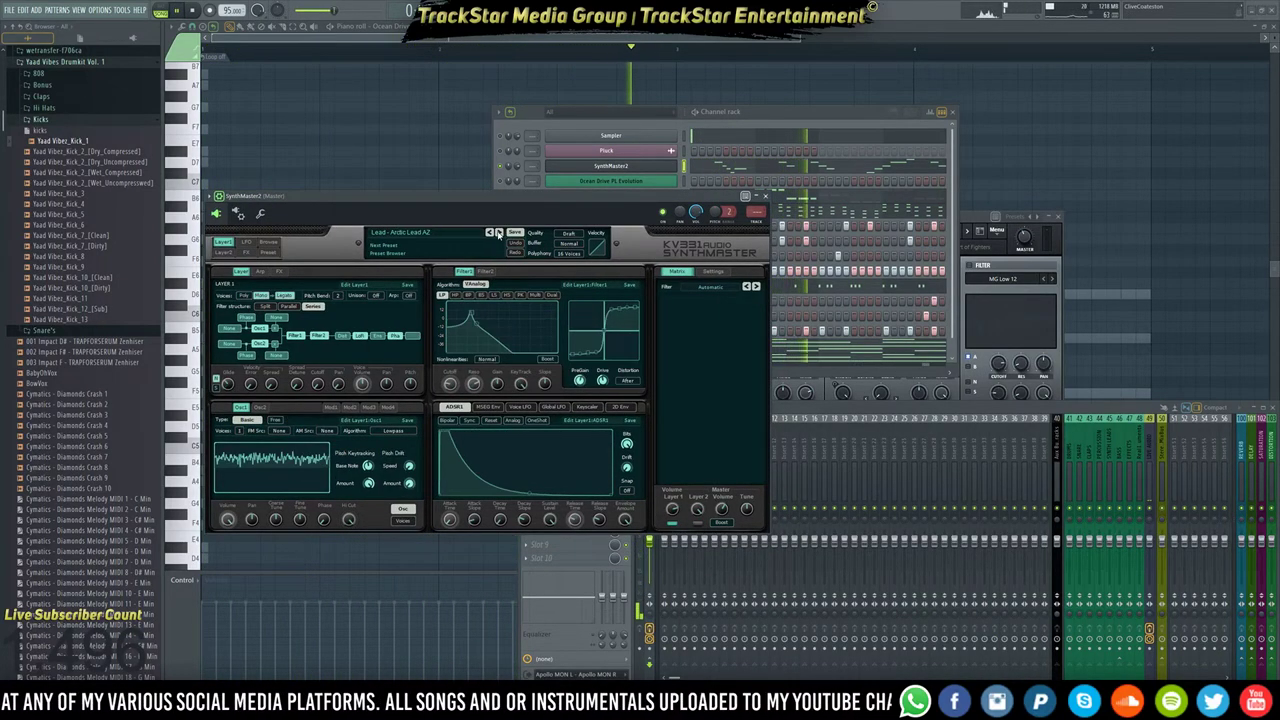
click(498, 233)
Set SynthMaster2's engine quality to Best, its buffer to XXLarge and its polyphony to 4 voices.
click(568, 233)
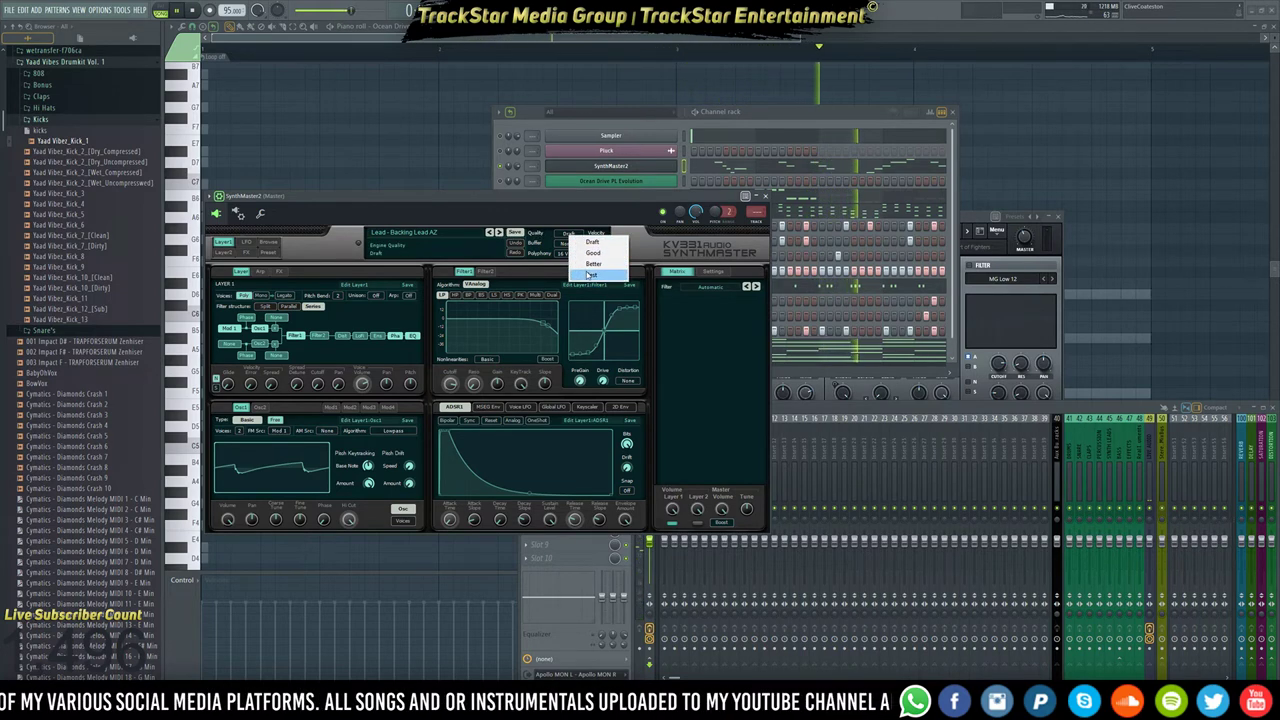
click(589, 274)
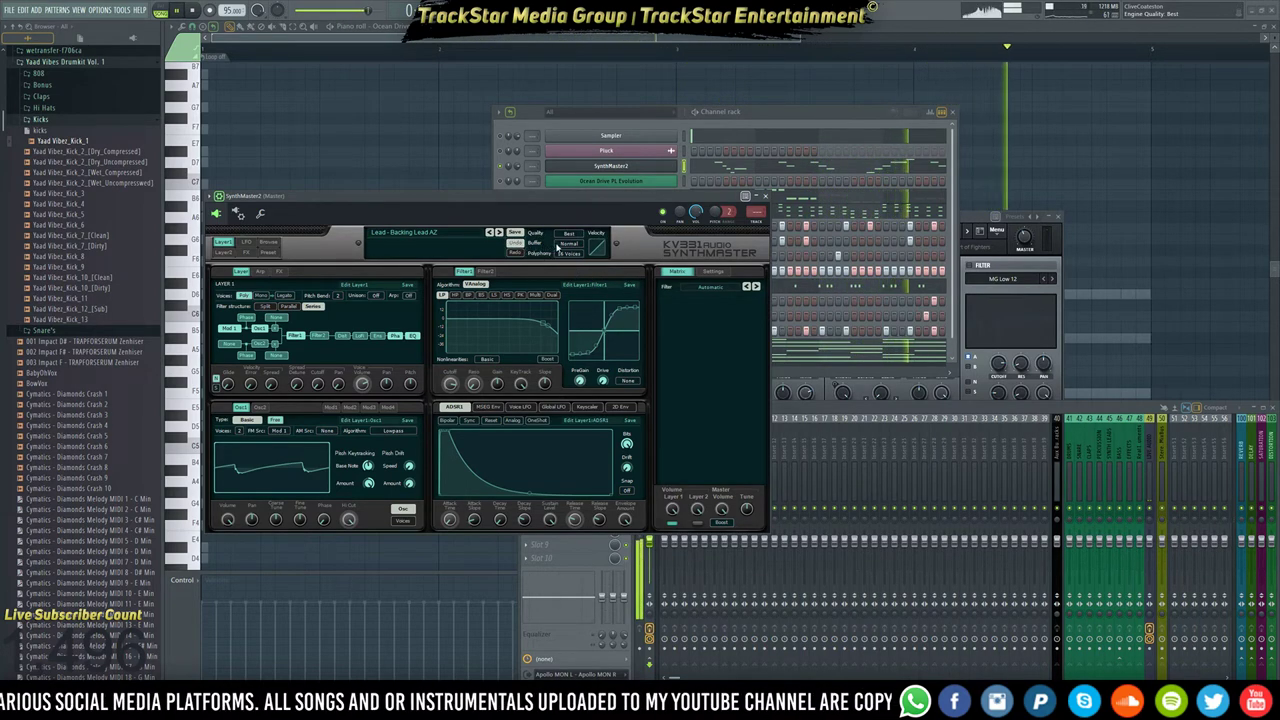
click(566, 243)
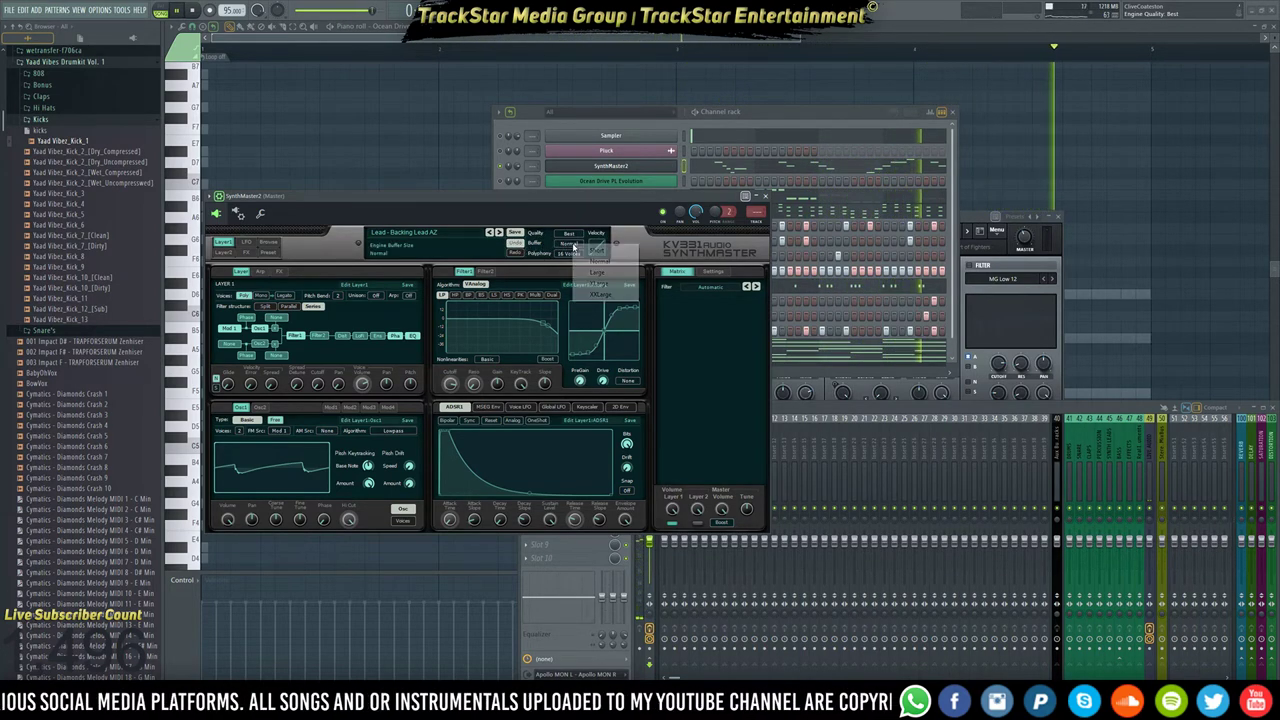
click(599, 295)
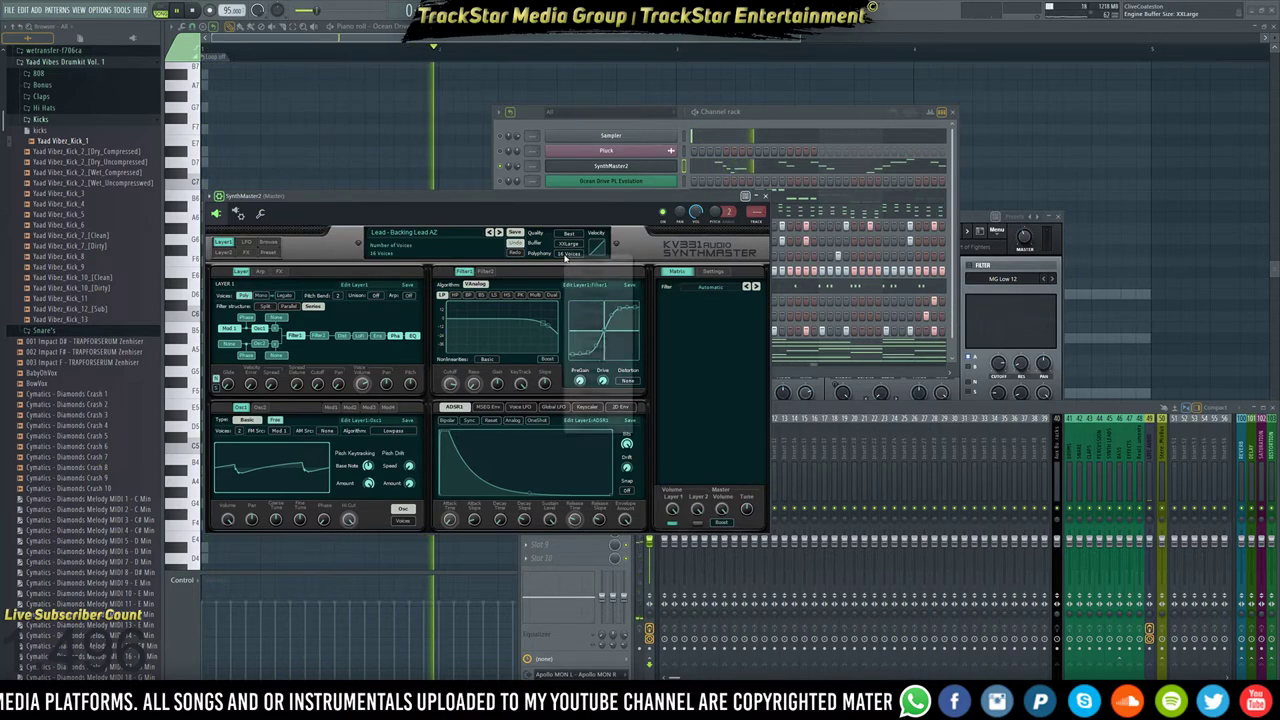
click(598, 292)
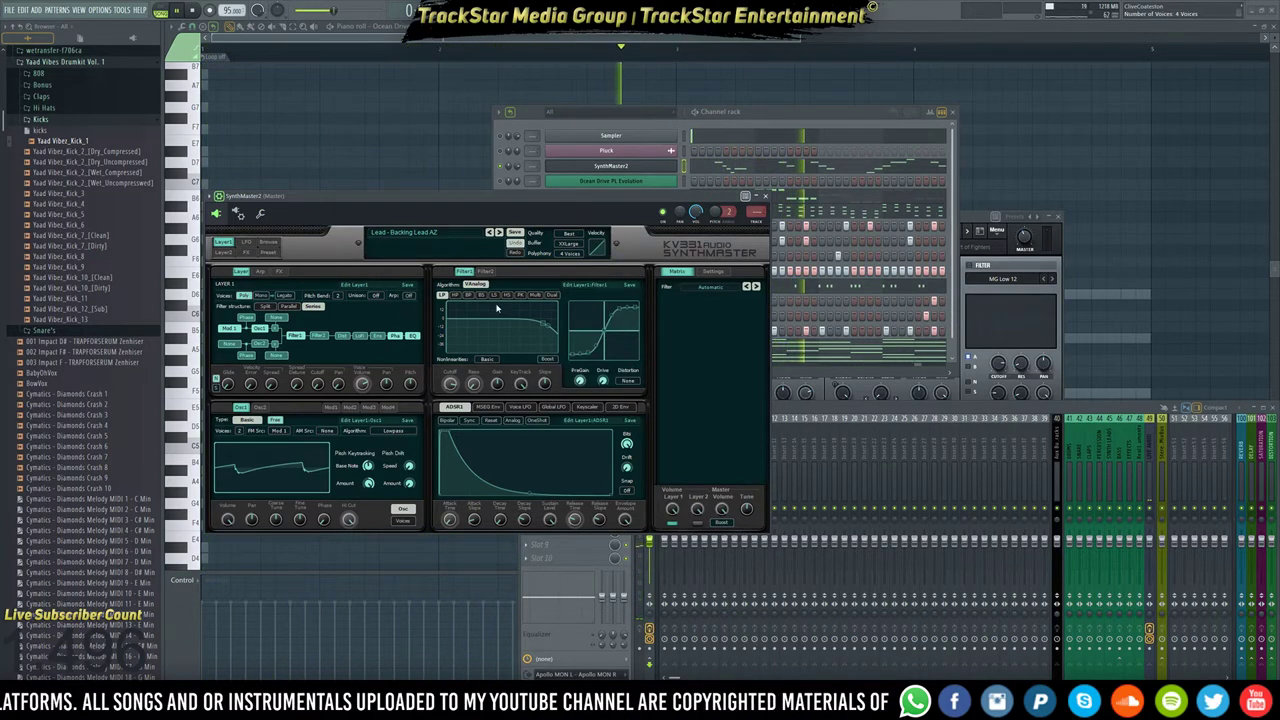
Audition the following SynthMaster2 lead presets one by one up to Lead - Filler Whip AZ while the pattern plays.
click(499, 232)
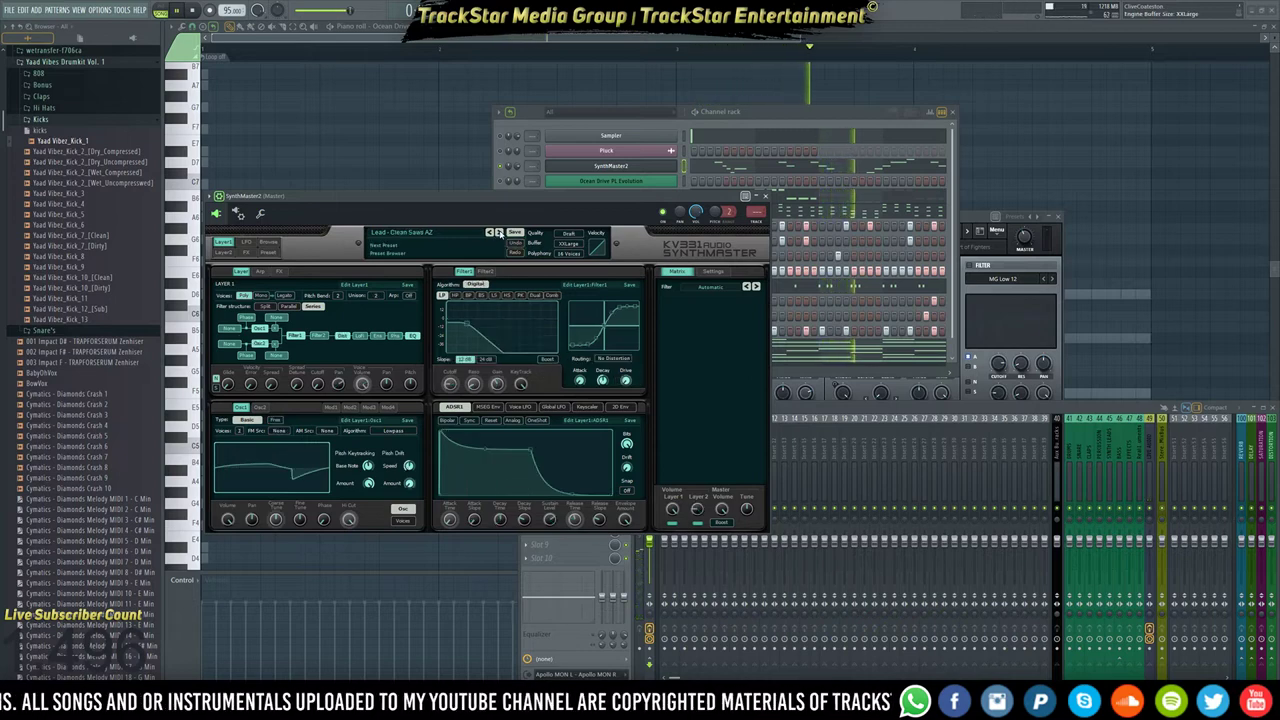
click(499, 232)
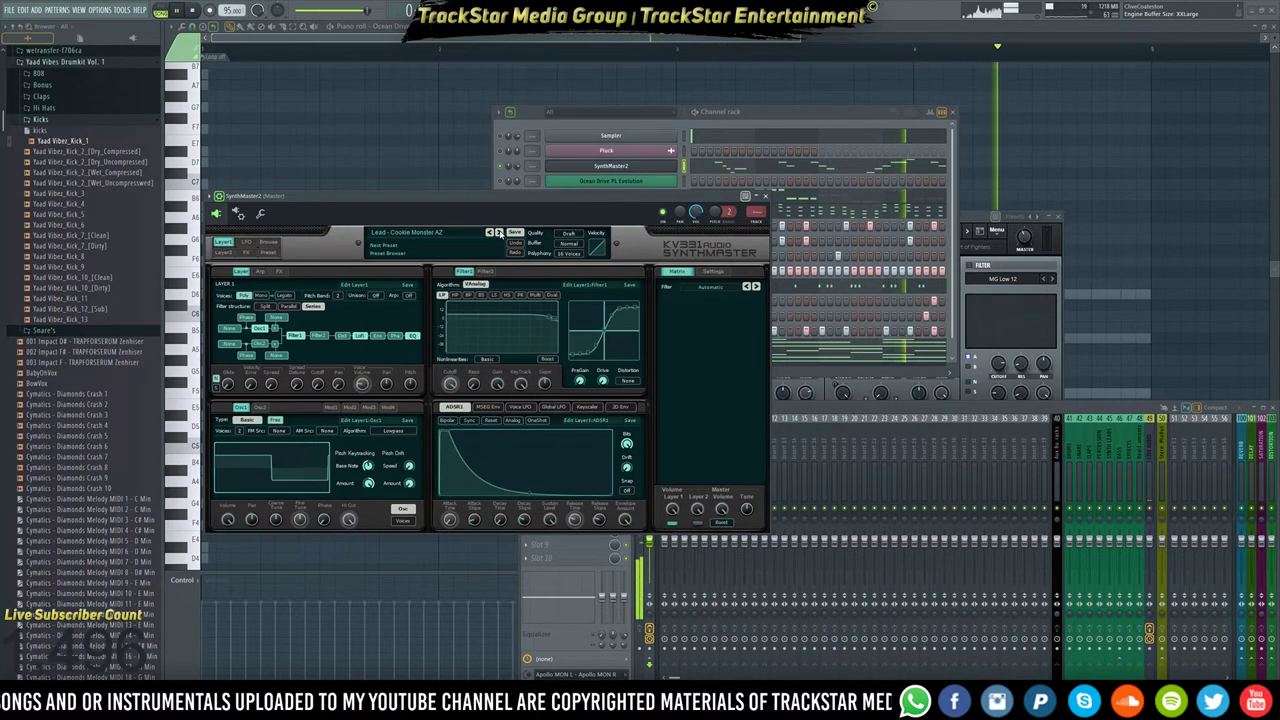
click(499, 232)
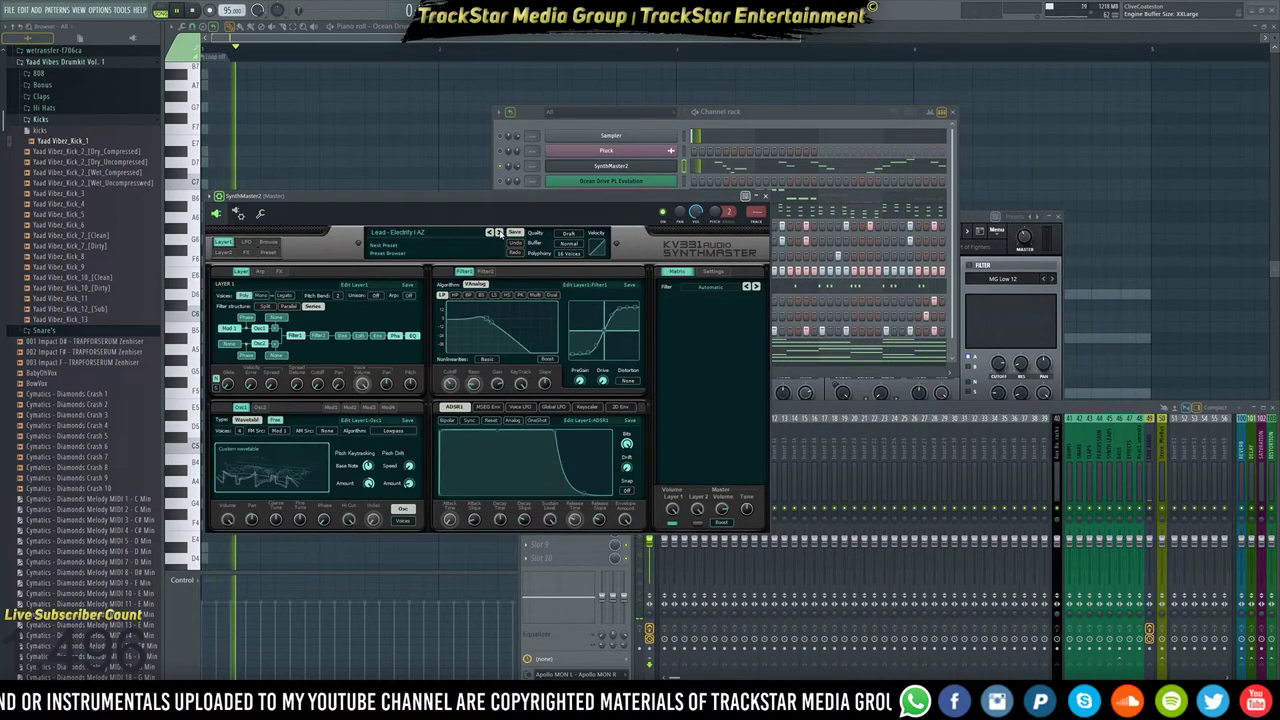
click(499, 232)
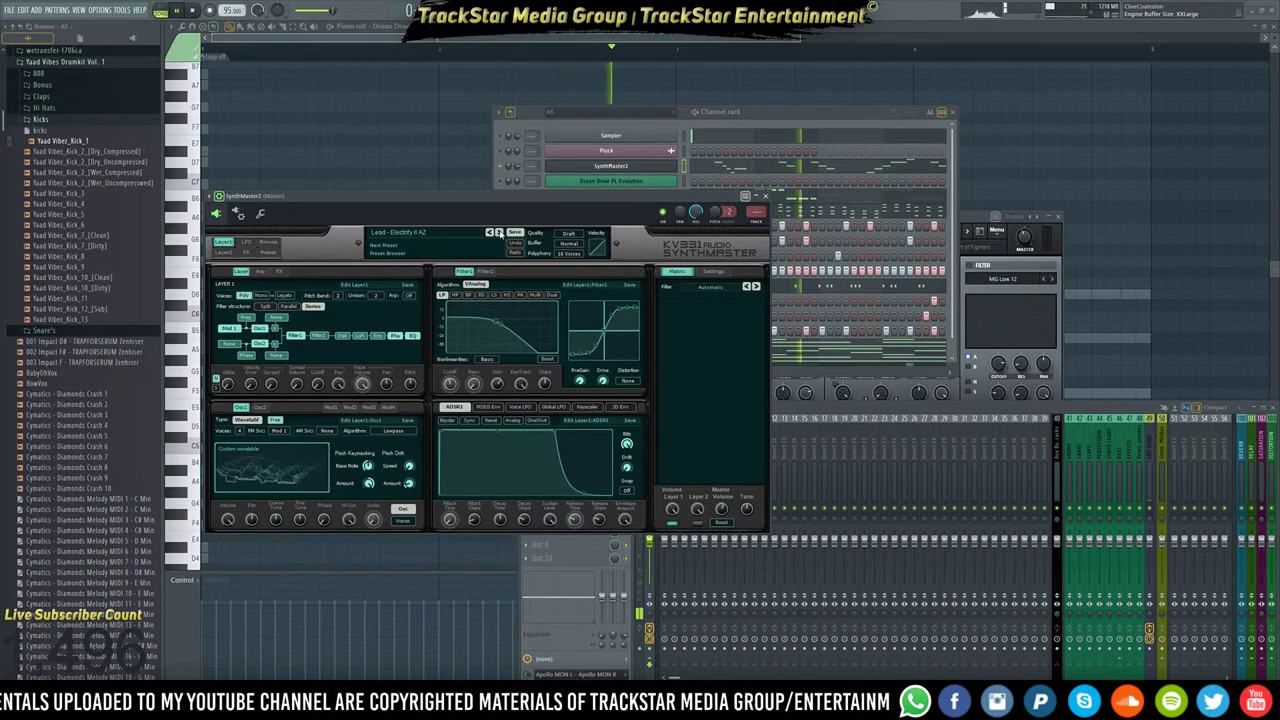
click(499, 232)
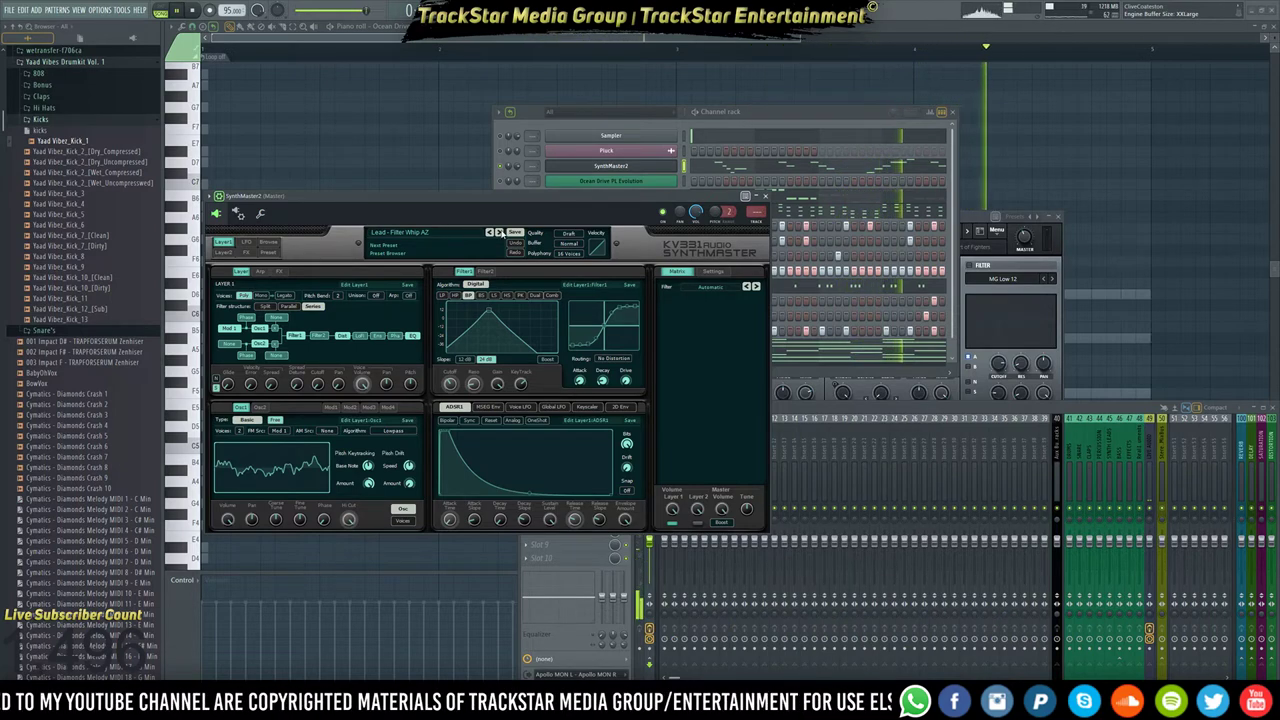
Move the SynthMaster2 melody notes to the Ocean Drive PL Evolution channel and delete the SynthMaster2 channel.
drag(527, 203, 560, 335)
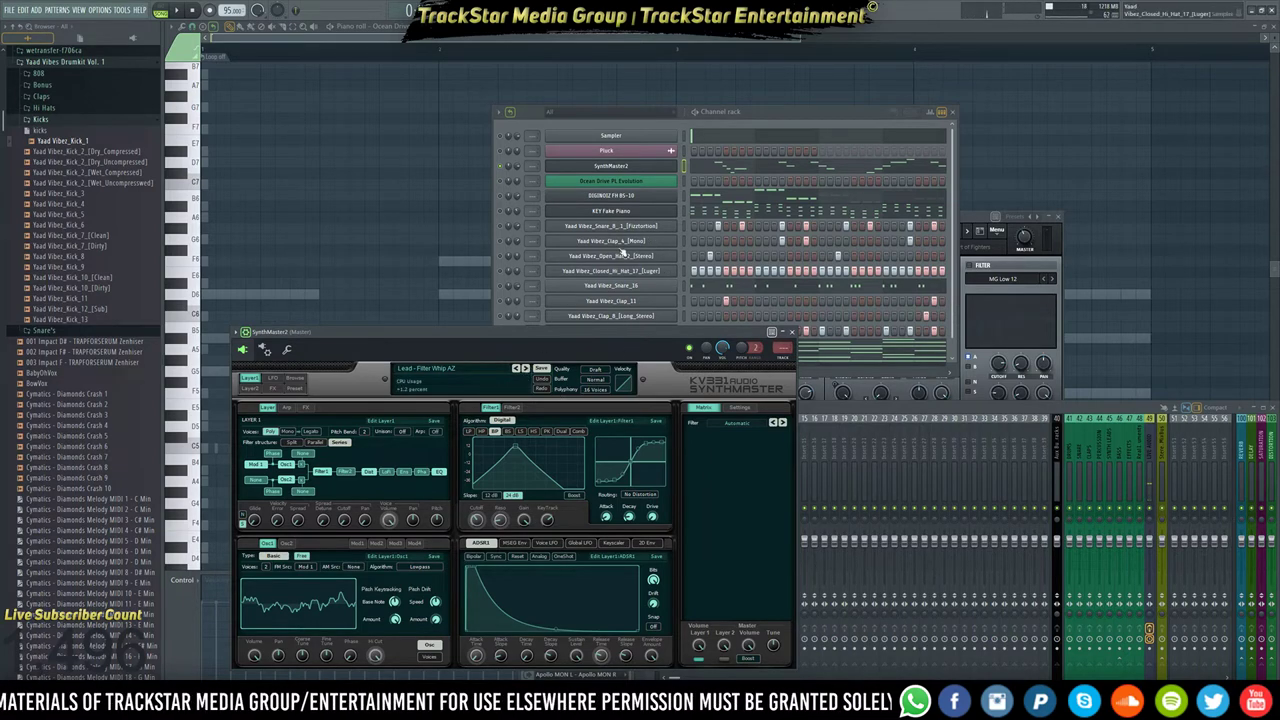
click(685, 172)
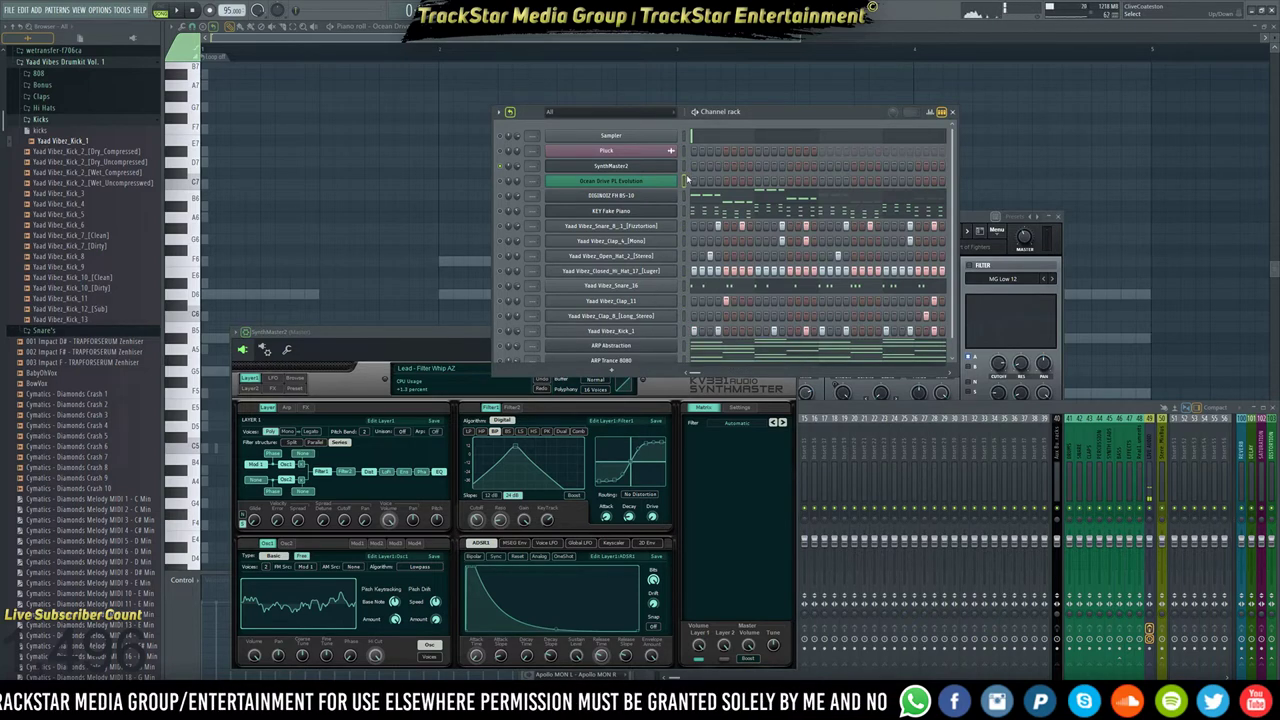
right_click(682, 162)
click(697, 262)
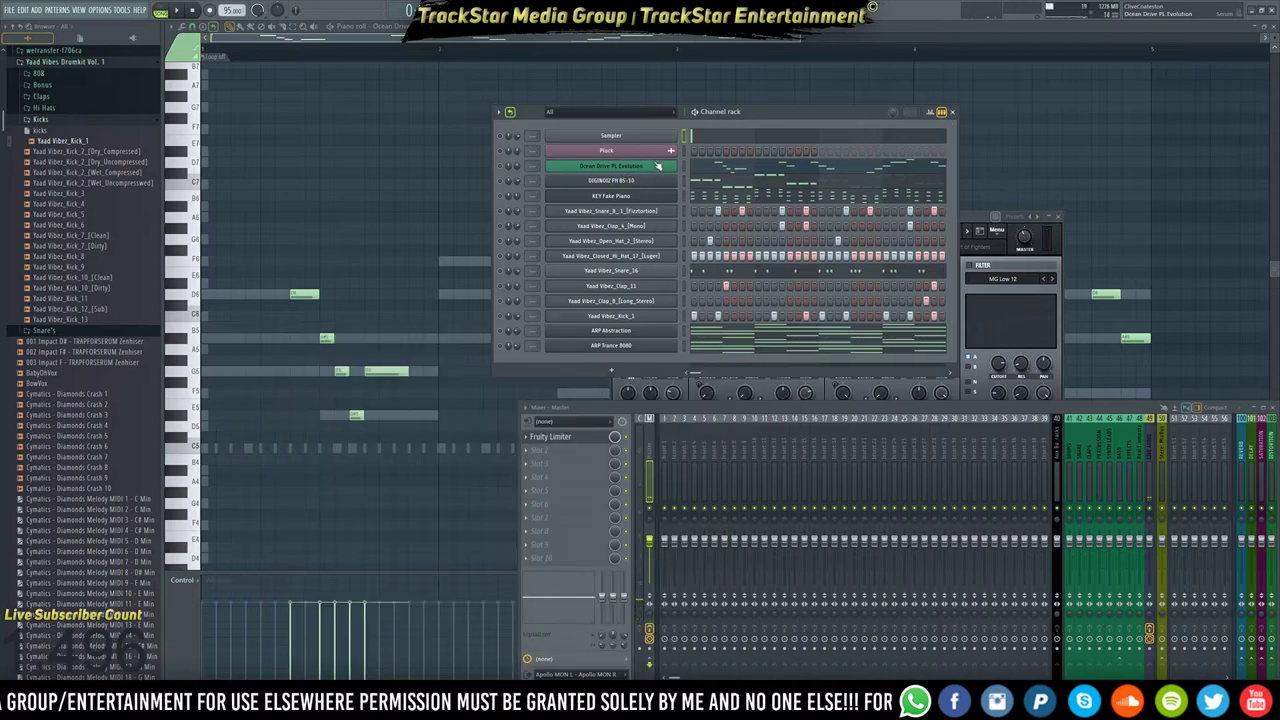
Open the Ocean Drive PL Evolution Serum, load the LD A Bit of Luck [SD] preset during playback and move its window clear of the channel rack.
click(636, 163)
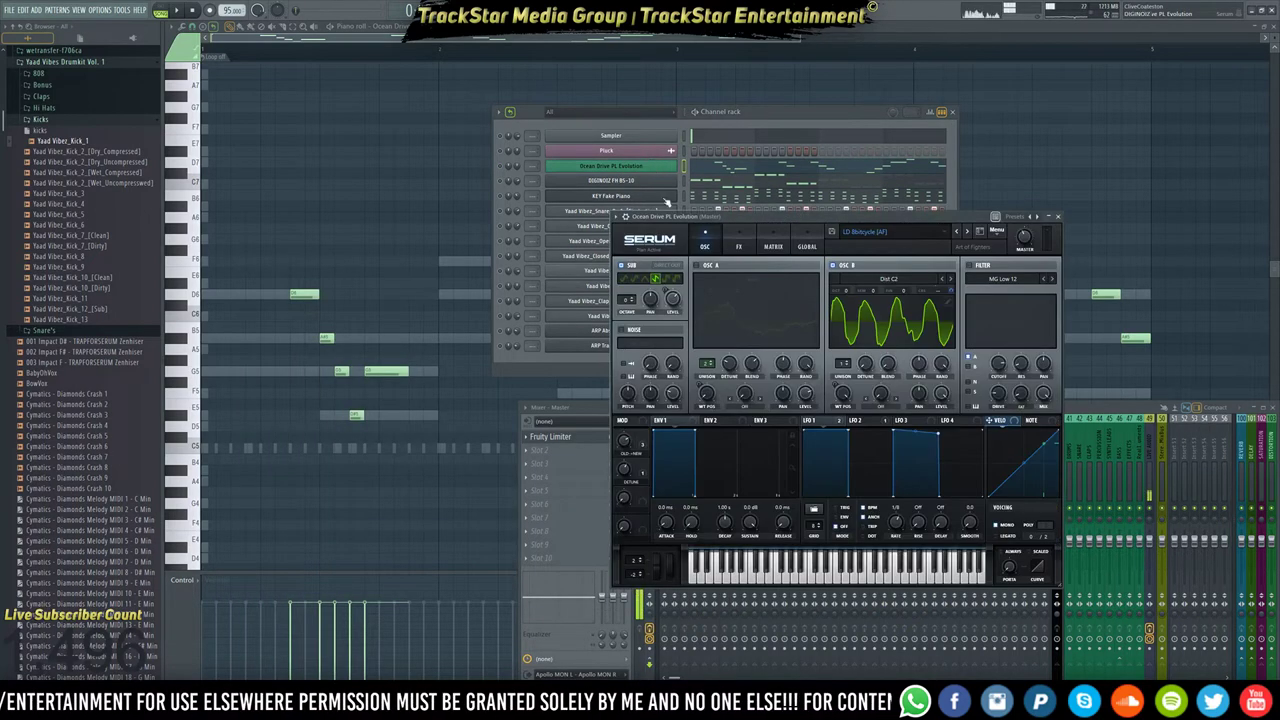
drag(745, 218, 510, 139)
key(space)
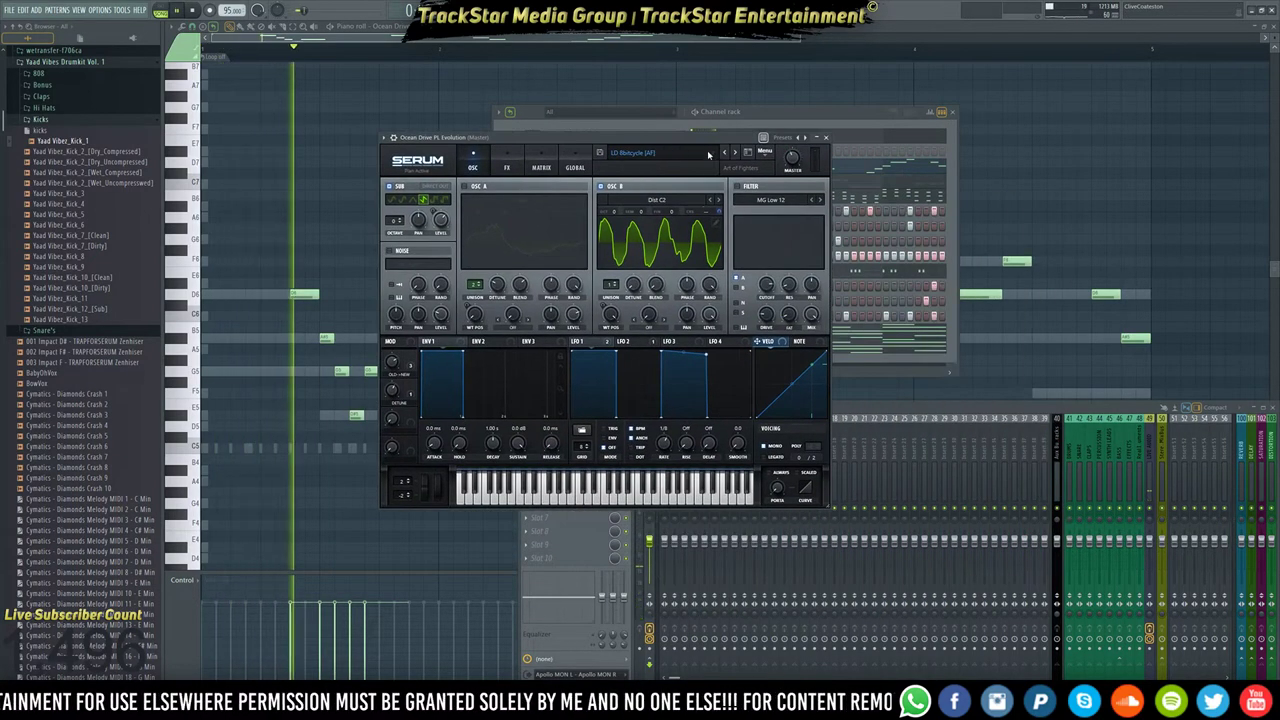
click(735, 152)
drag(690, 135, 675, 258)
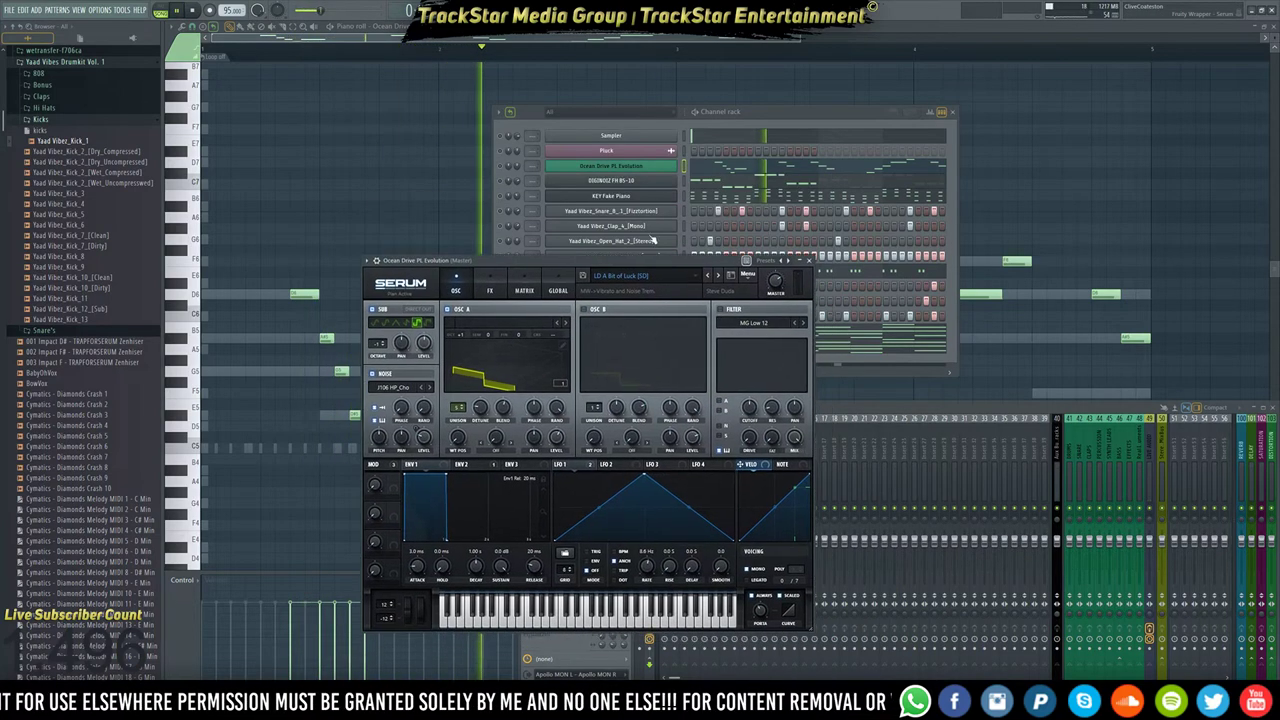
Limit playback to the Pluck, Ocean Drive PL Evolution and KEY Fake Piano channels and return to the Serum window.
click(505, 176)
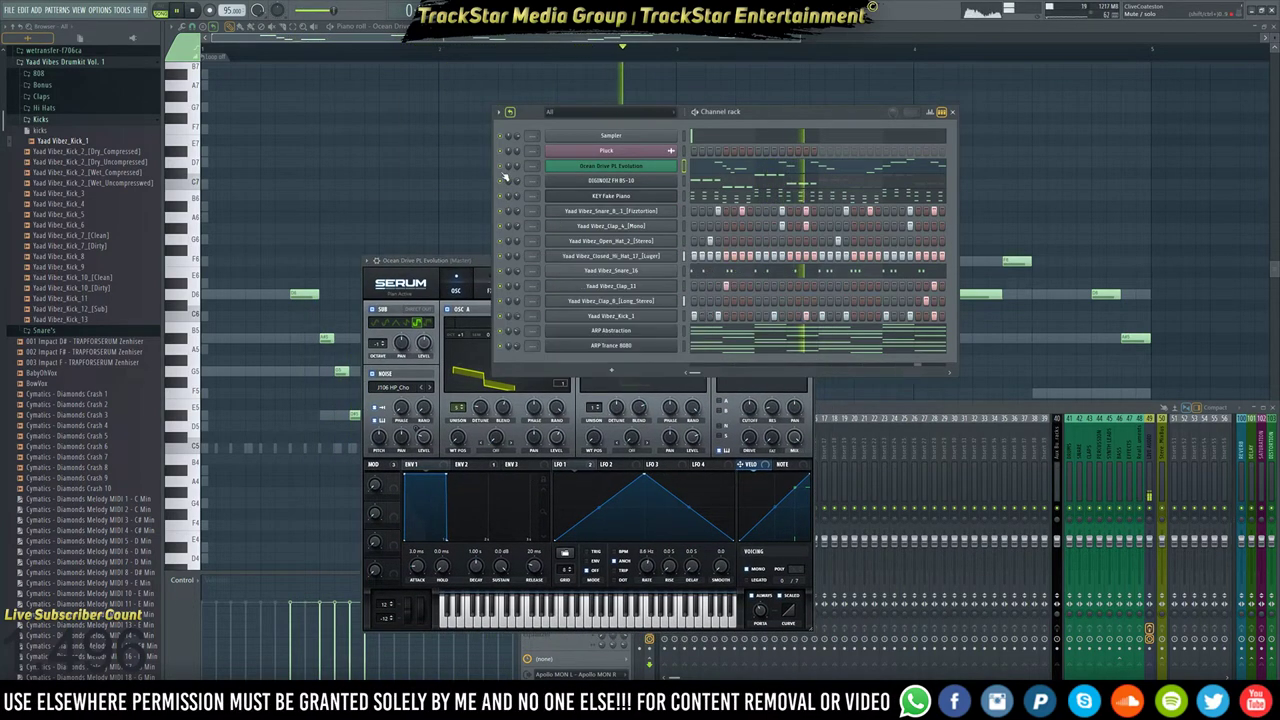
click(501, 152)
click(472, 263)
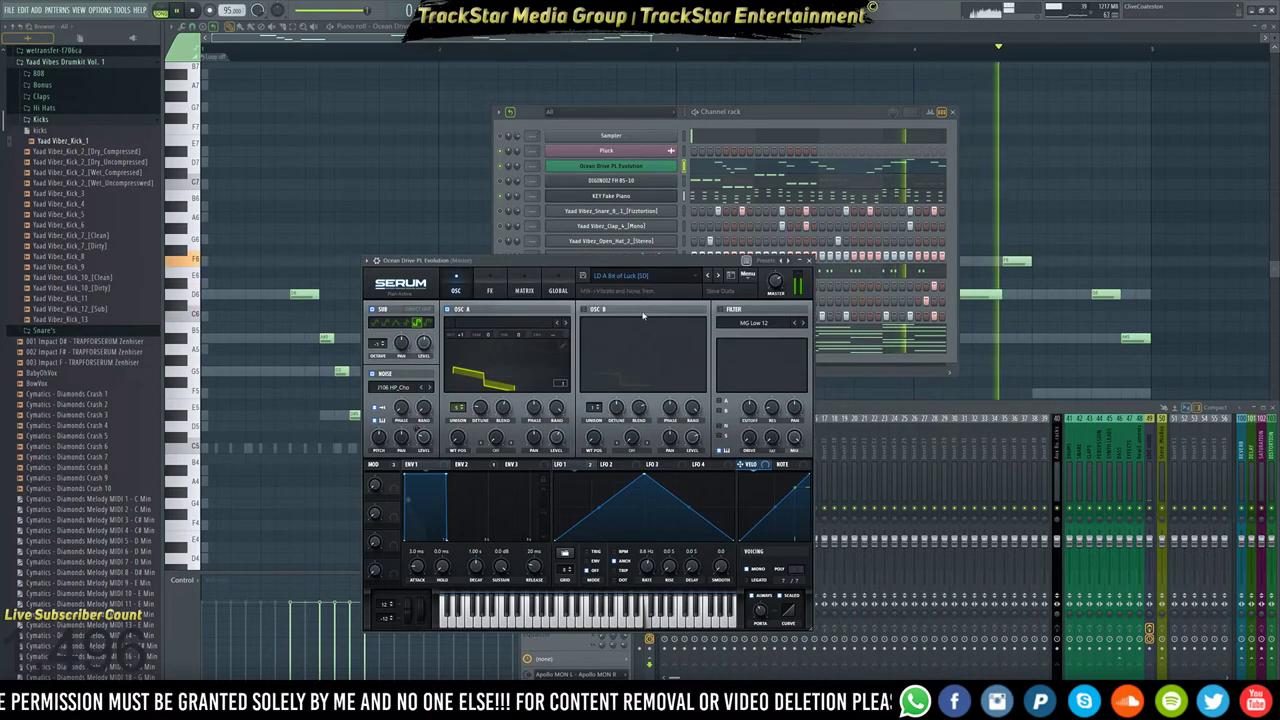
Step forward through Serum's lead presets while the pattern plays and settle on LD BottleBlower [SD].
click(718, 277)
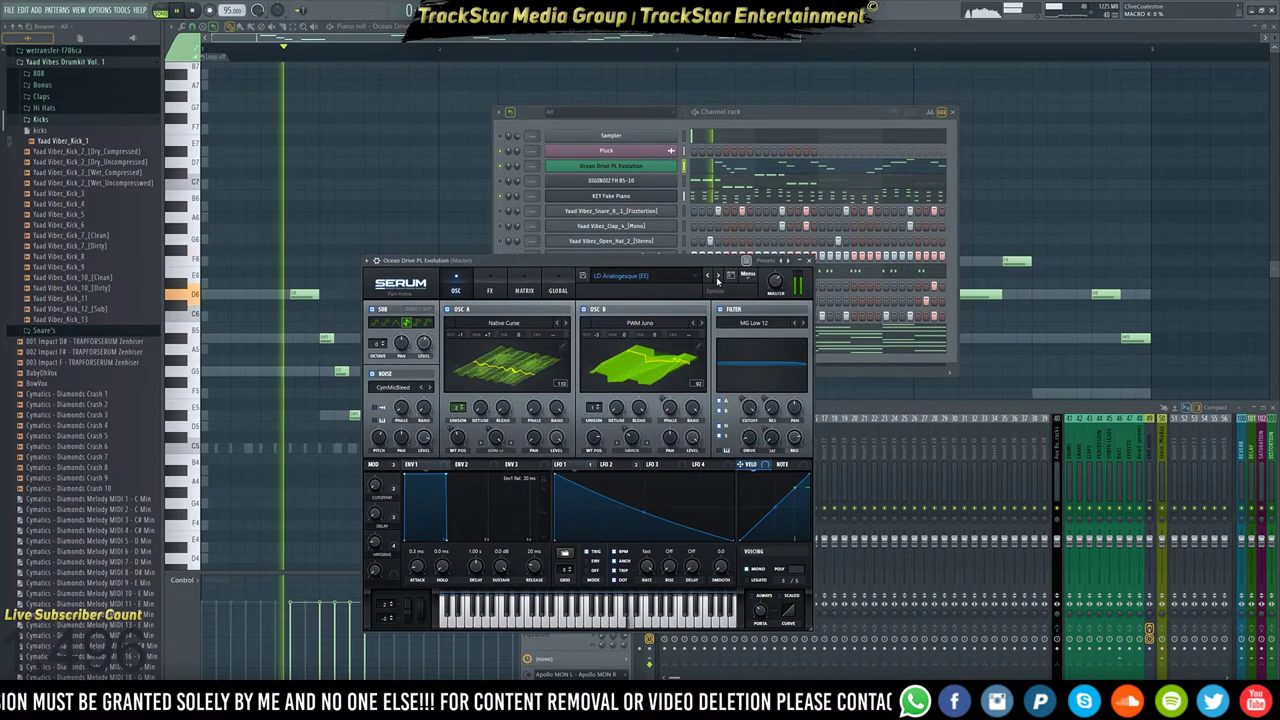
click(718, 277)
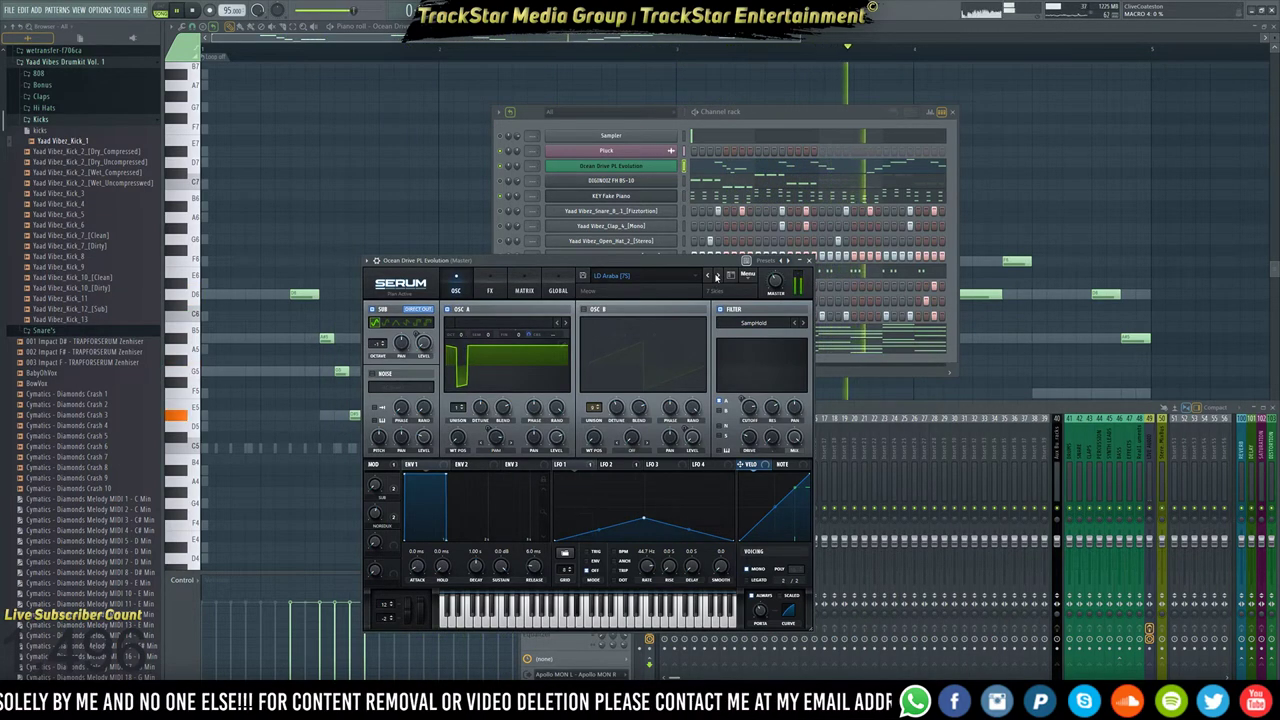
click(717, 277)
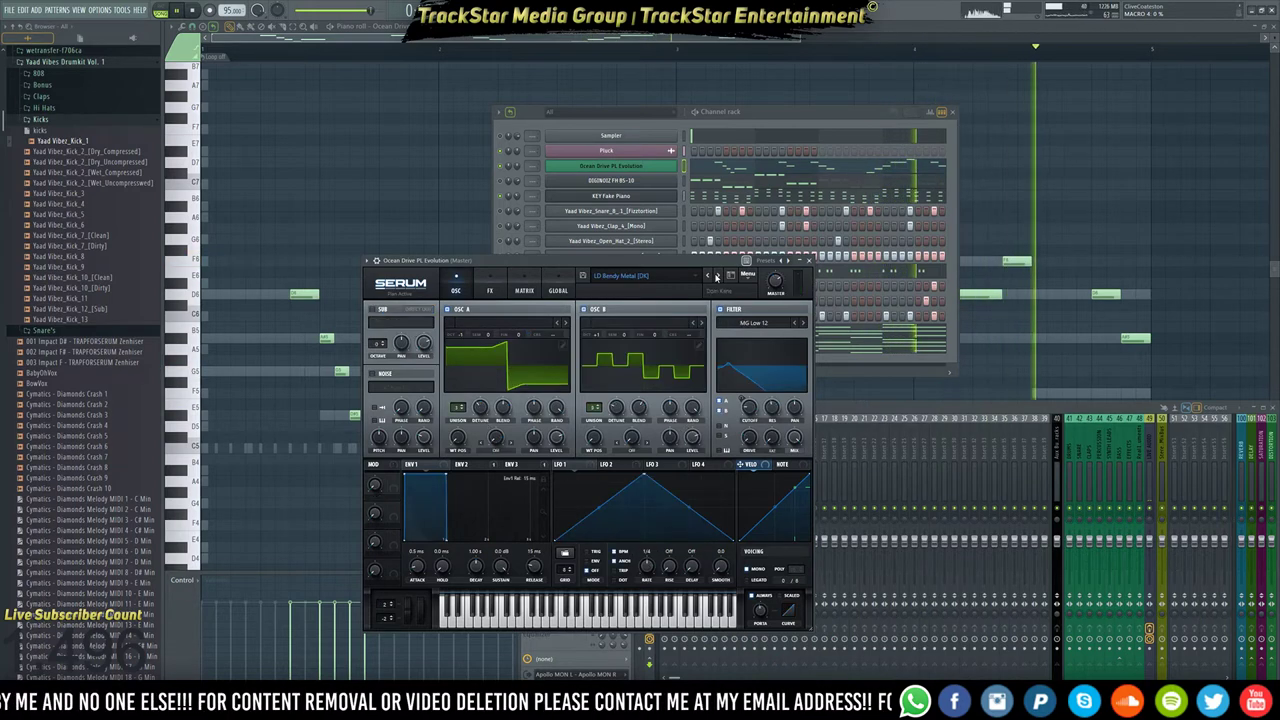
click(717, 277)
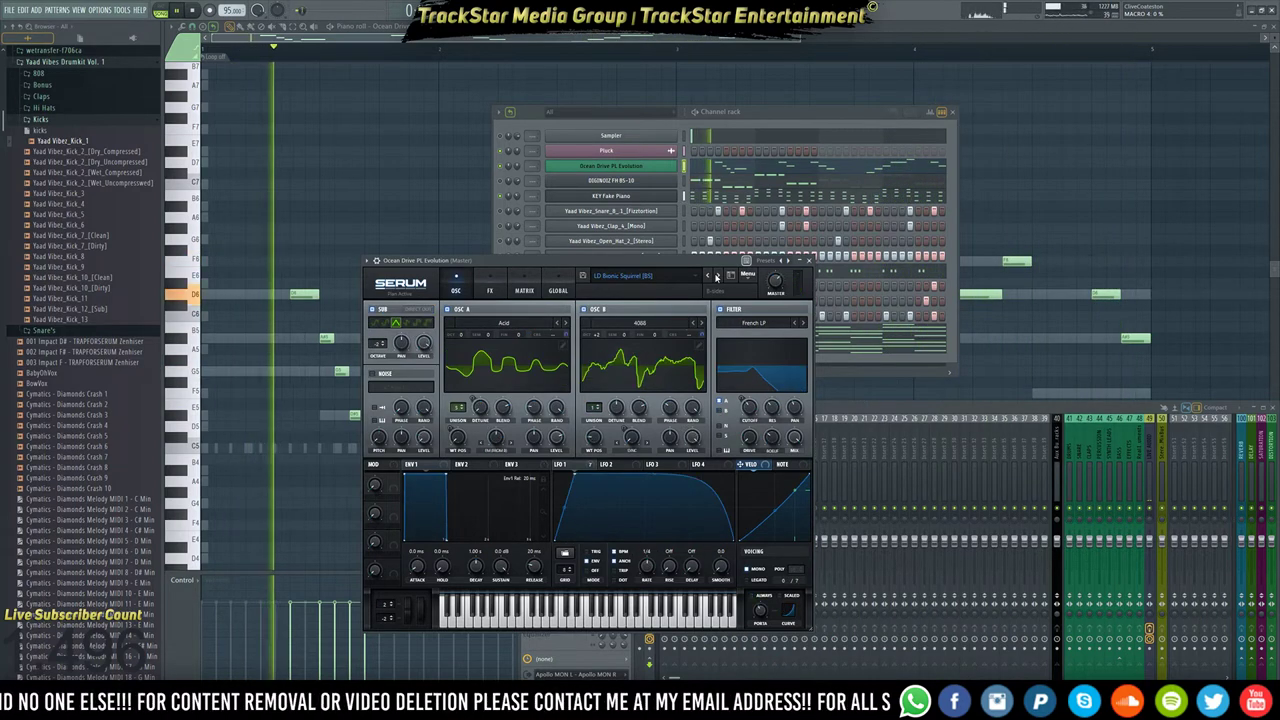
click(717, 277)
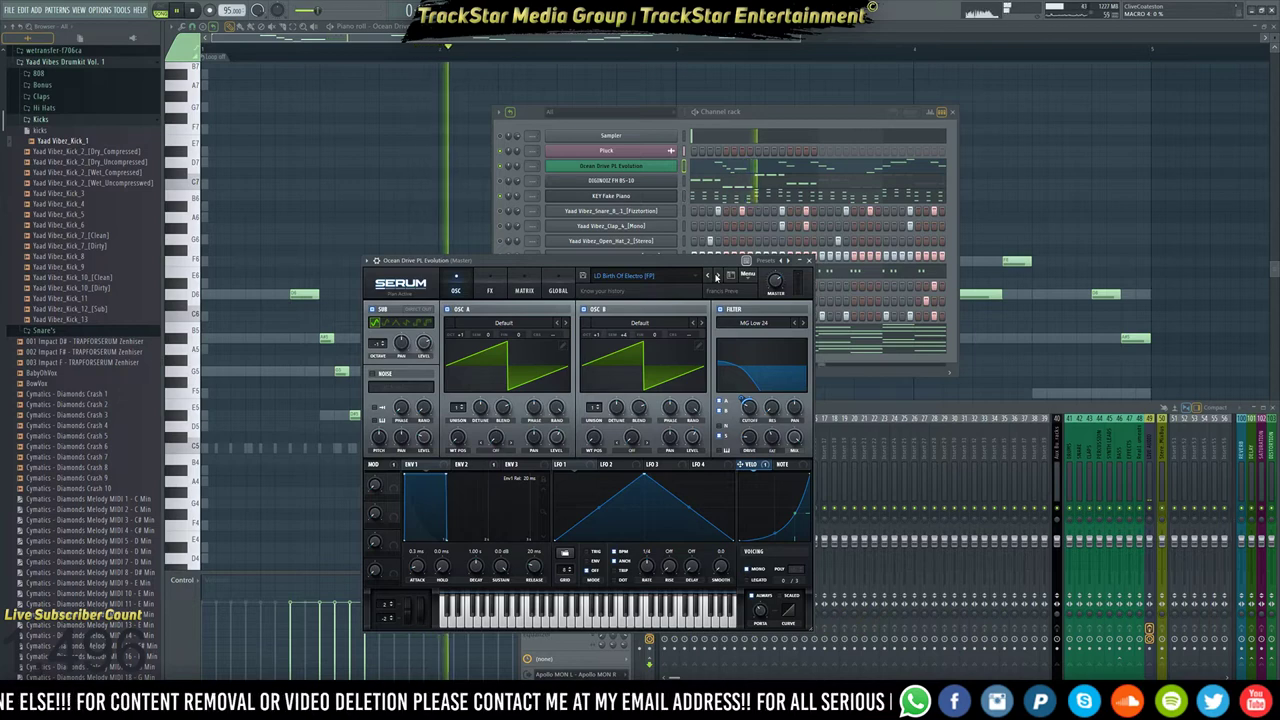
click(717, 277)
click(717, 277)
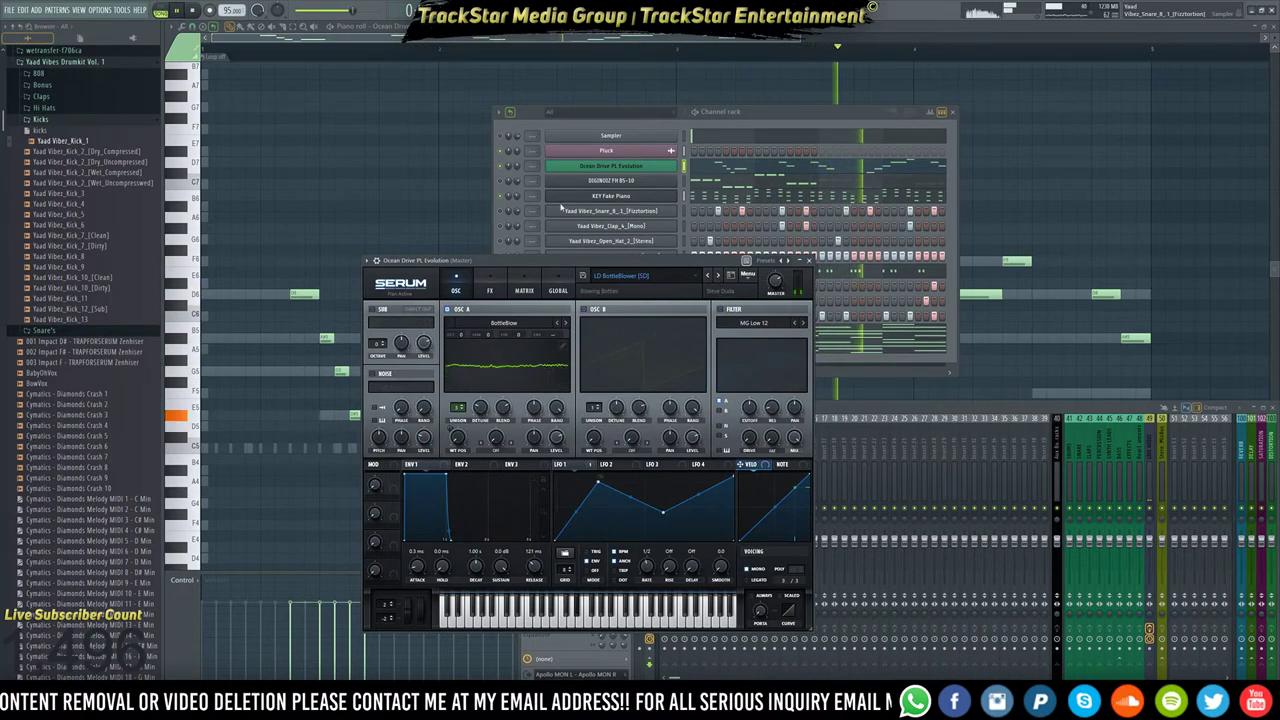
Route the Ocean Drive PL Evolution channel to mixer insert 4 and load Soundtoys PanMan in its first effect slot.
click(648, 229)
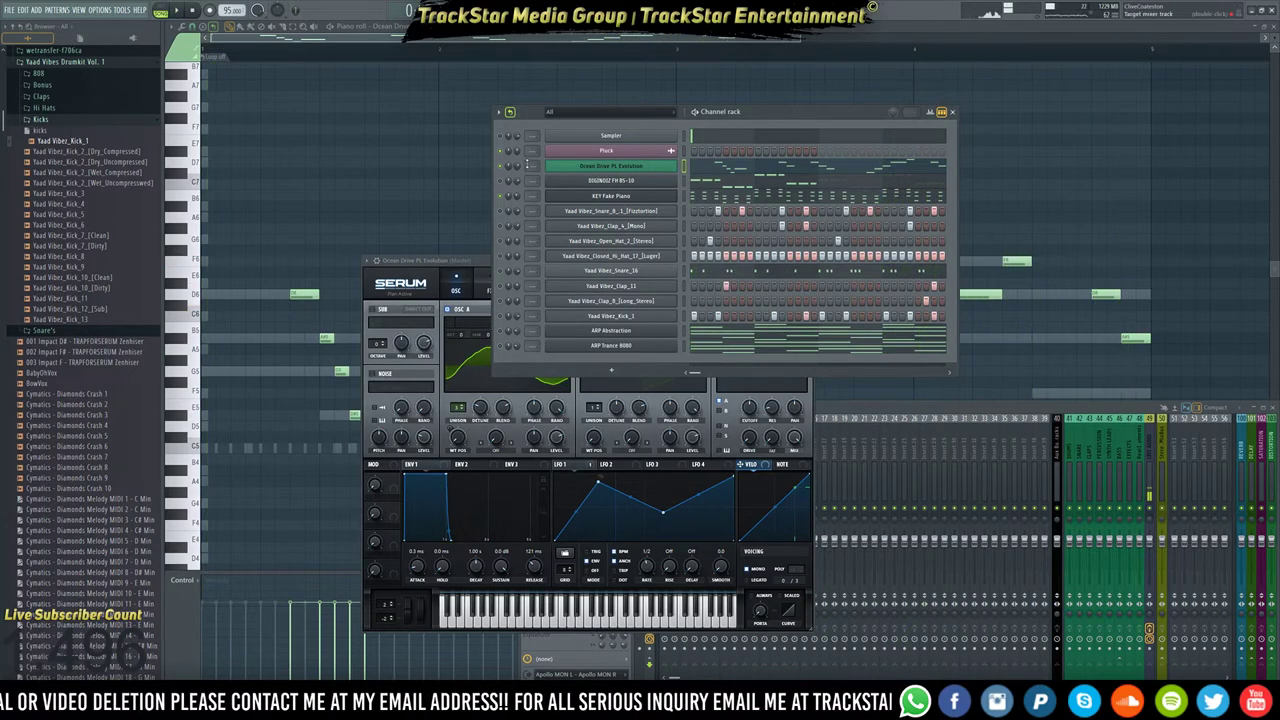
click(858, 408)
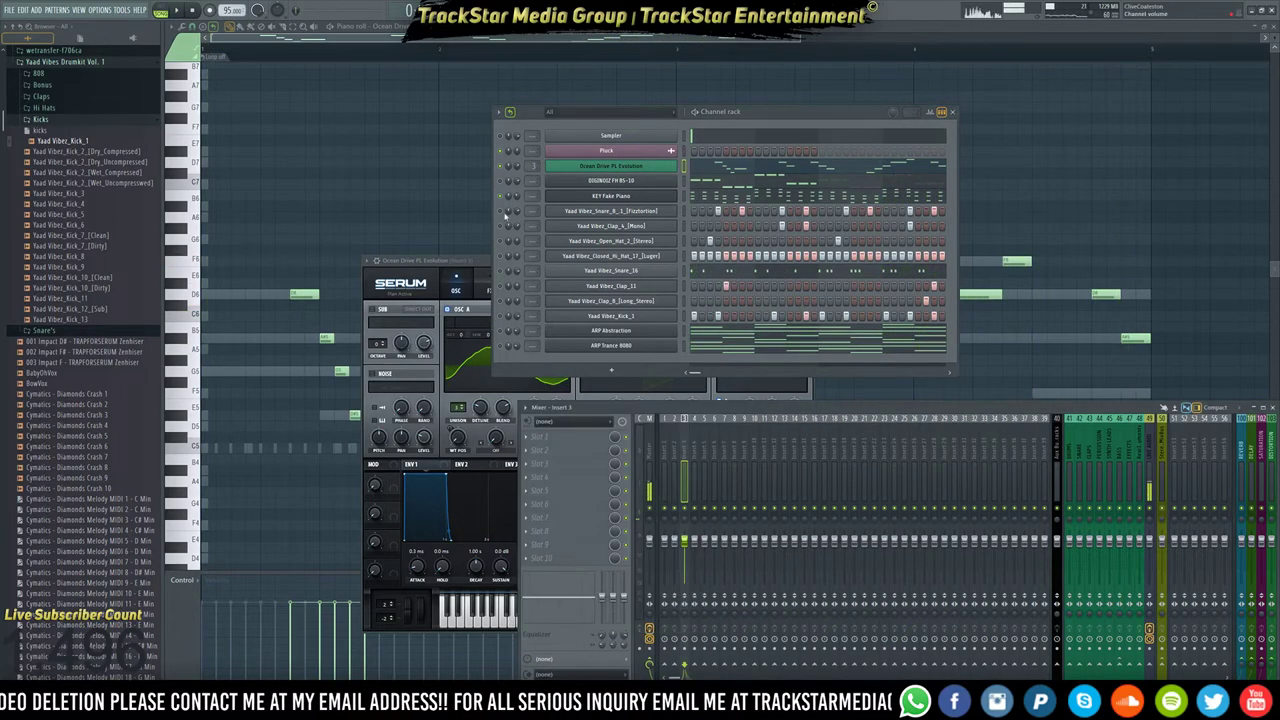
click(580, 438)
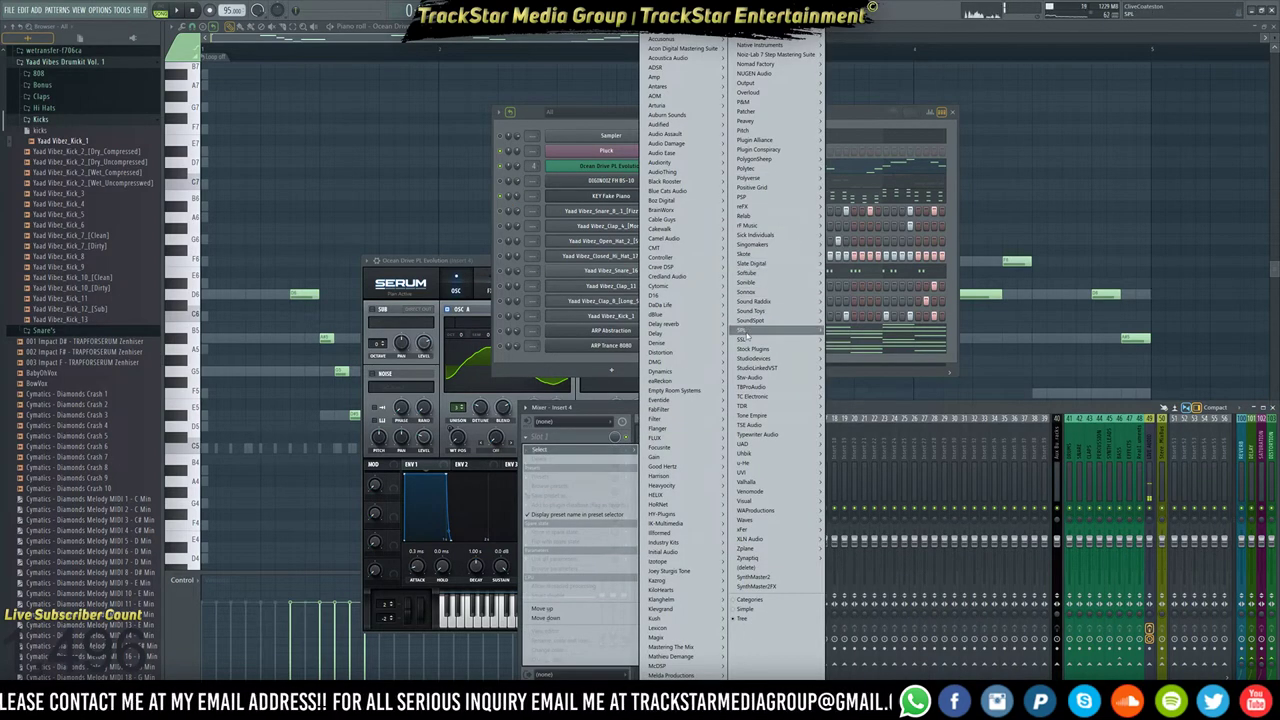
mouse_move(760, 311)
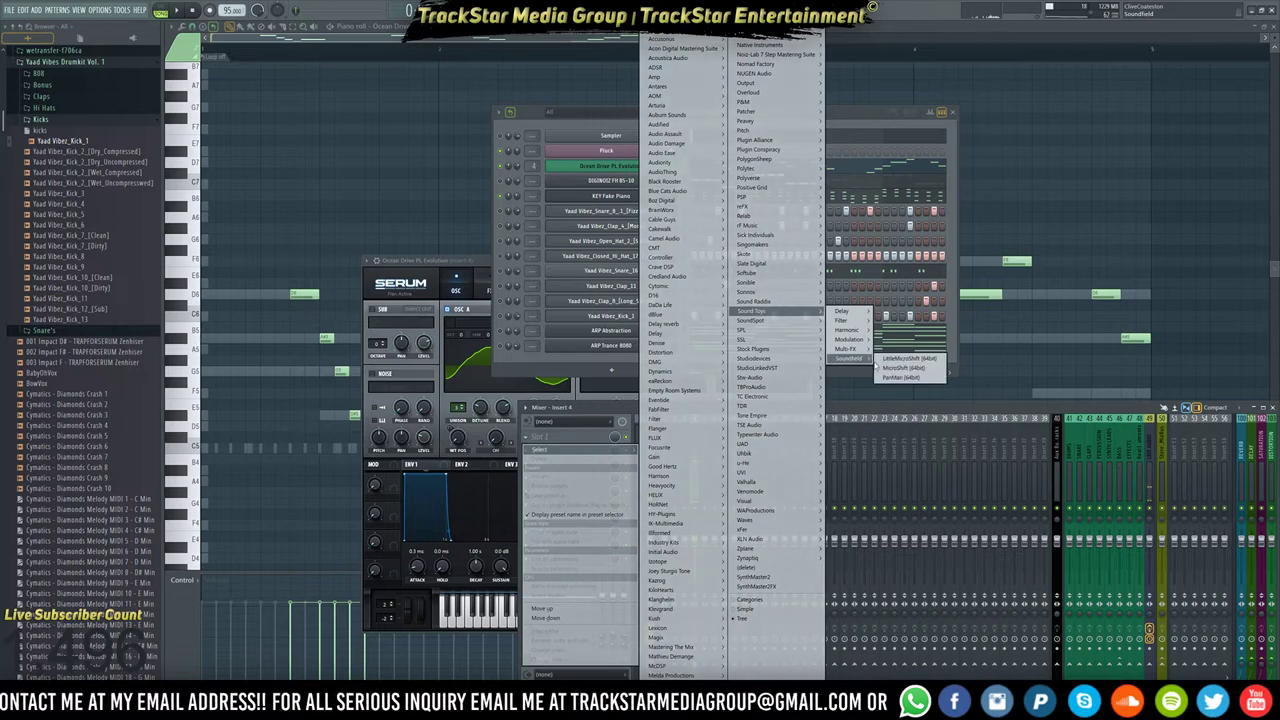
click(901, 378)
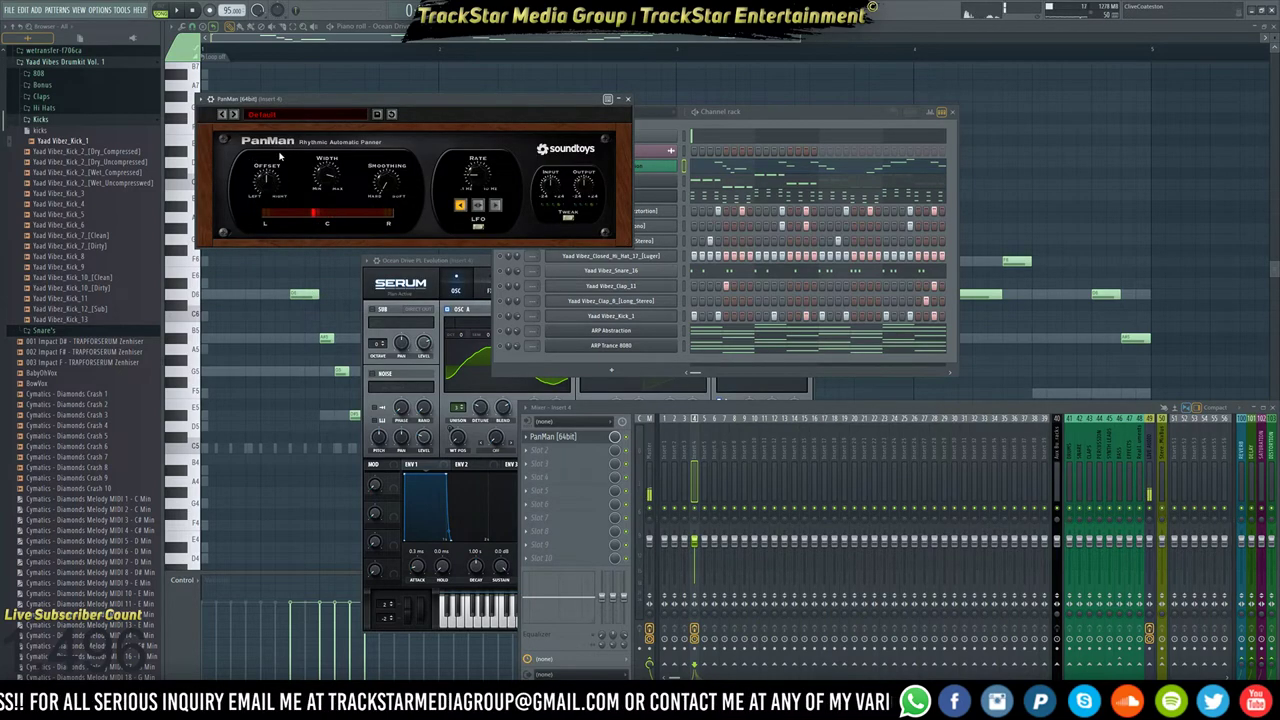
Browse PanMan's preset folders and load the Pendulum Pan preset.
click(267, 120)
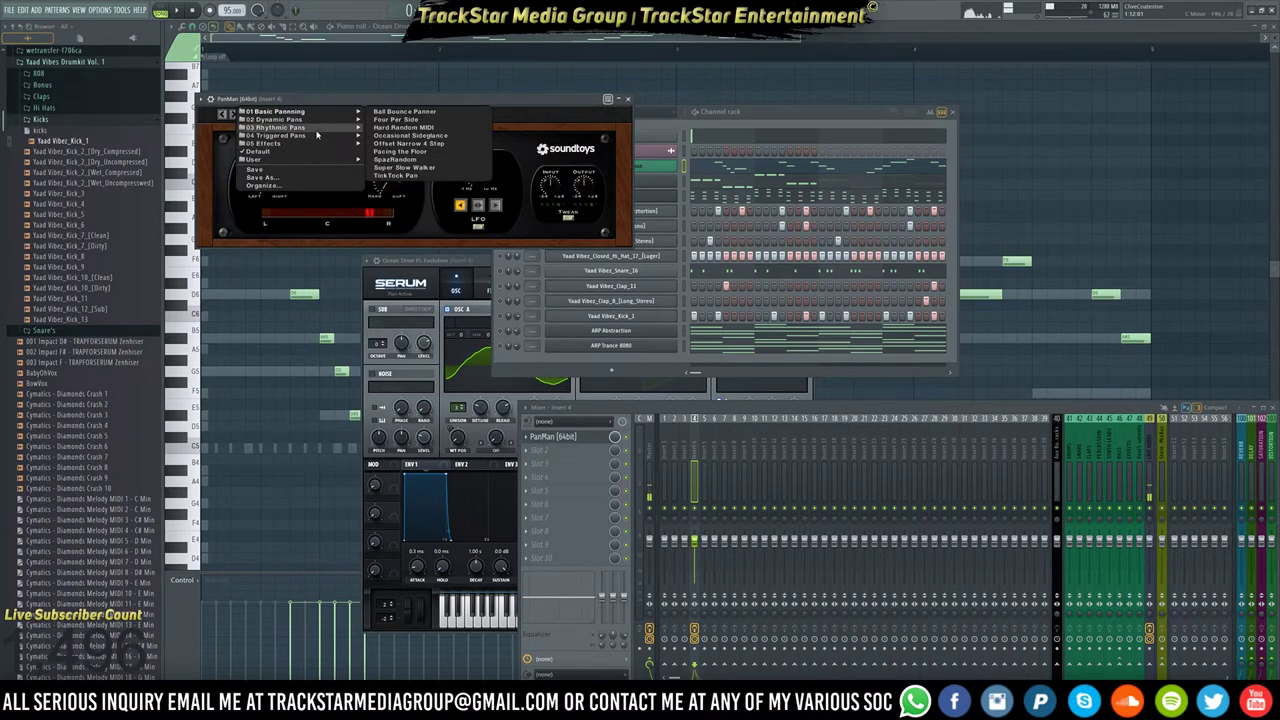
mouse_move(327, 123)
click(414, 128)
click(316, 120)
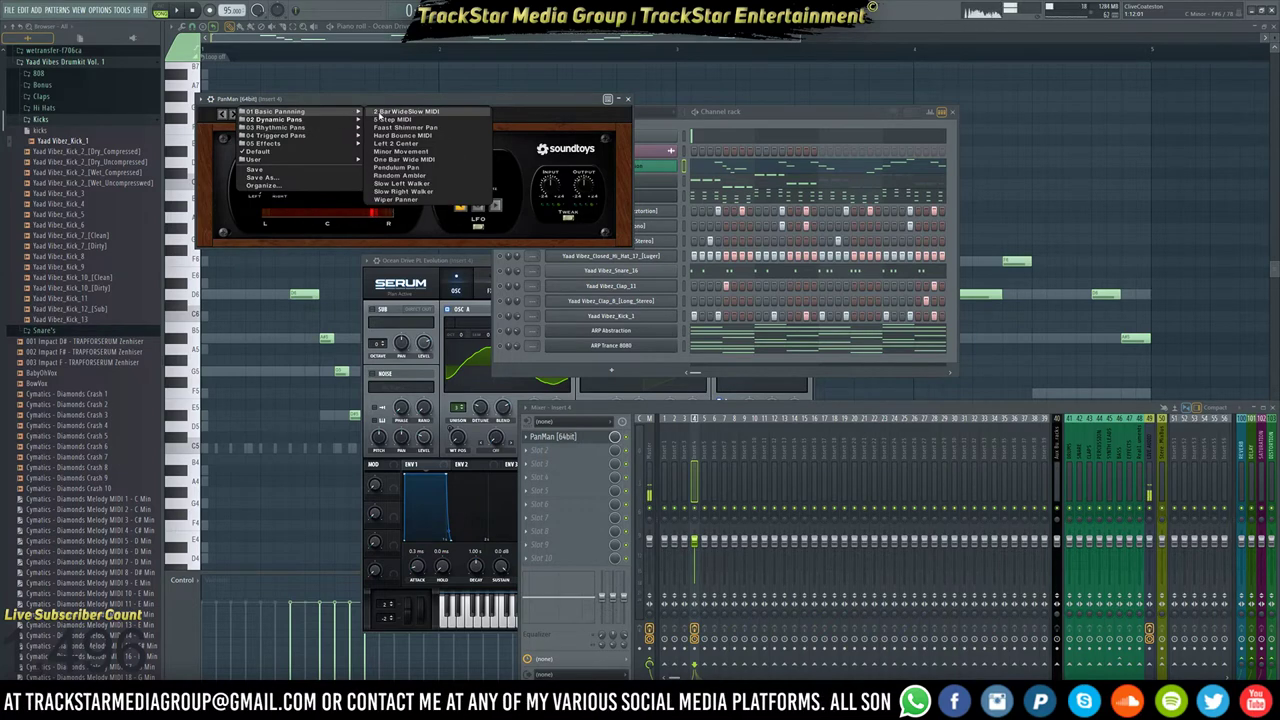
click(413, 168)
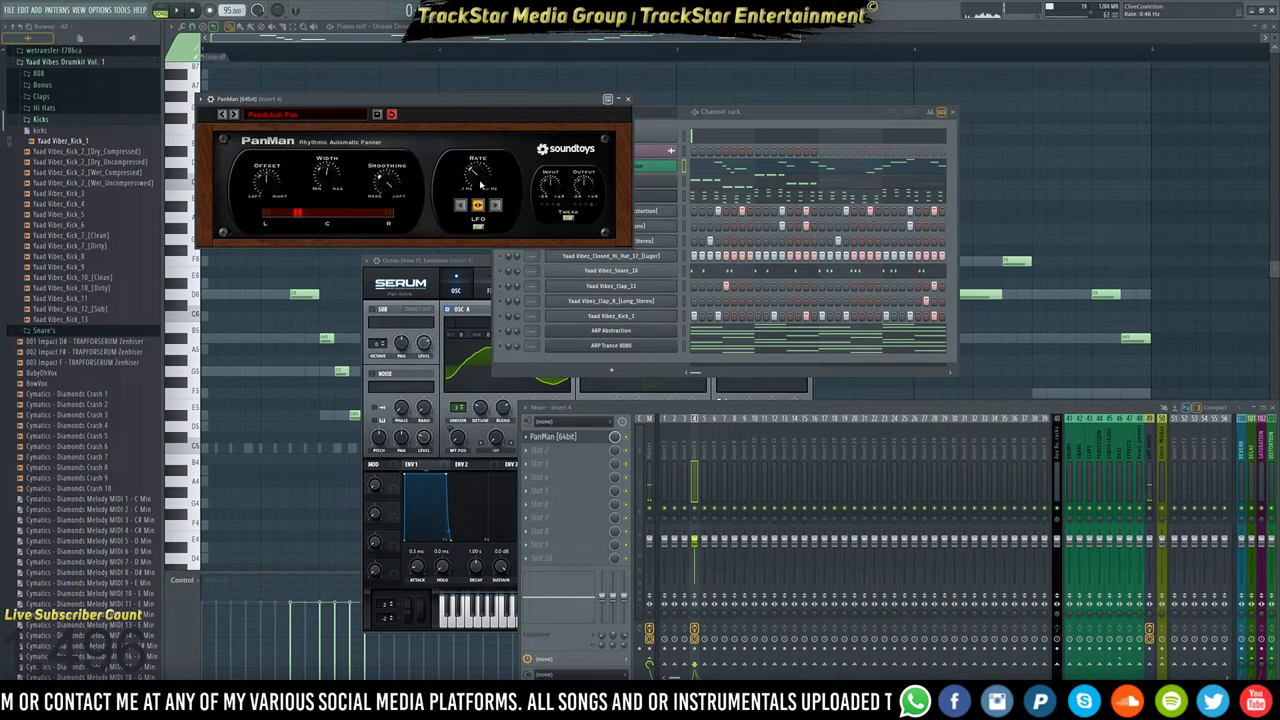
Move PanMan beside the channel rack, adjust its width slightly while the pattern plays, and unmute all the channels.
drag(482, 100, 1057, 152)
key(space)
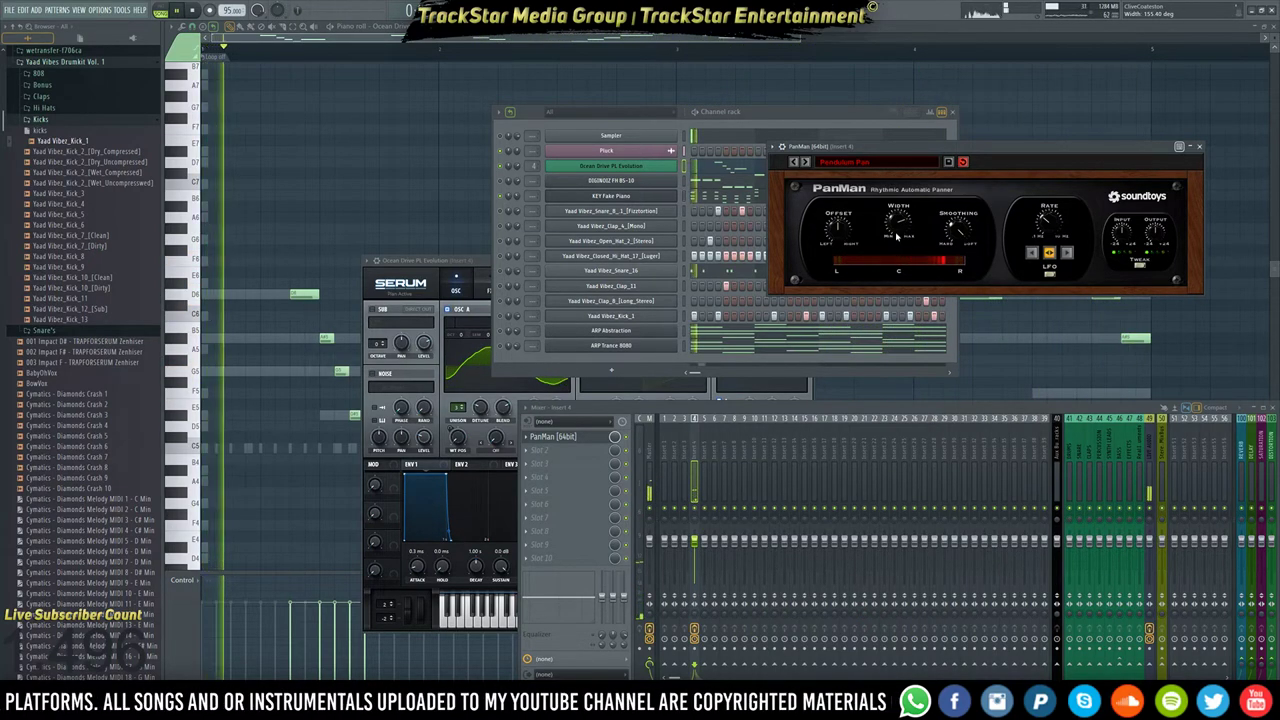
drag(900, 225, 902, 231)
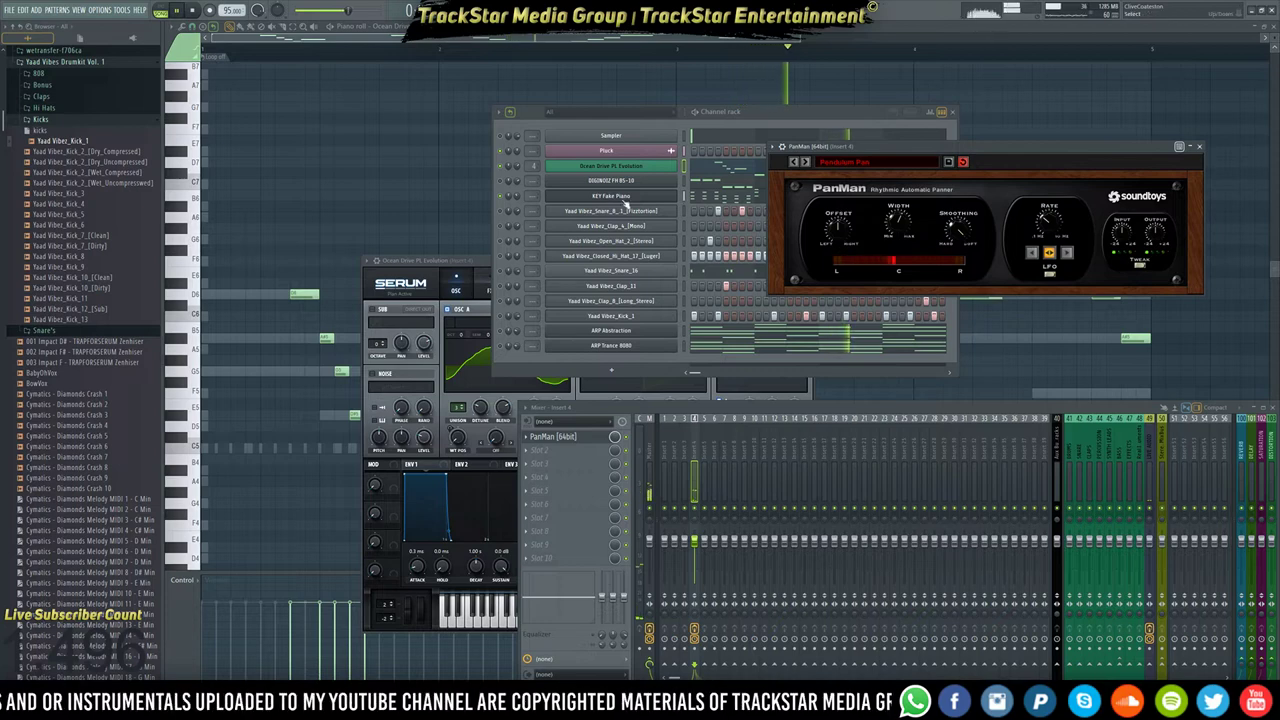
click(506, 172)
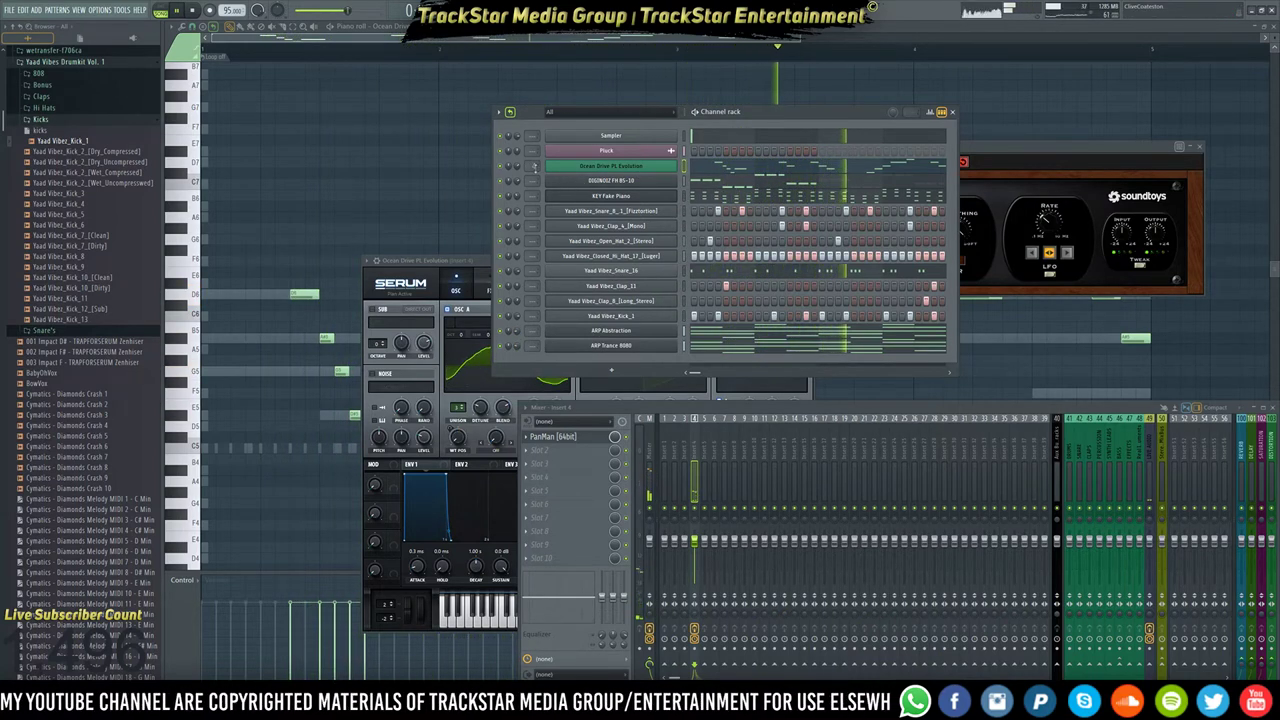
Add a short A#5 note before bar 2's D6 lead note, chop it in half, raise the second half to C6, and audition it.
key(space)
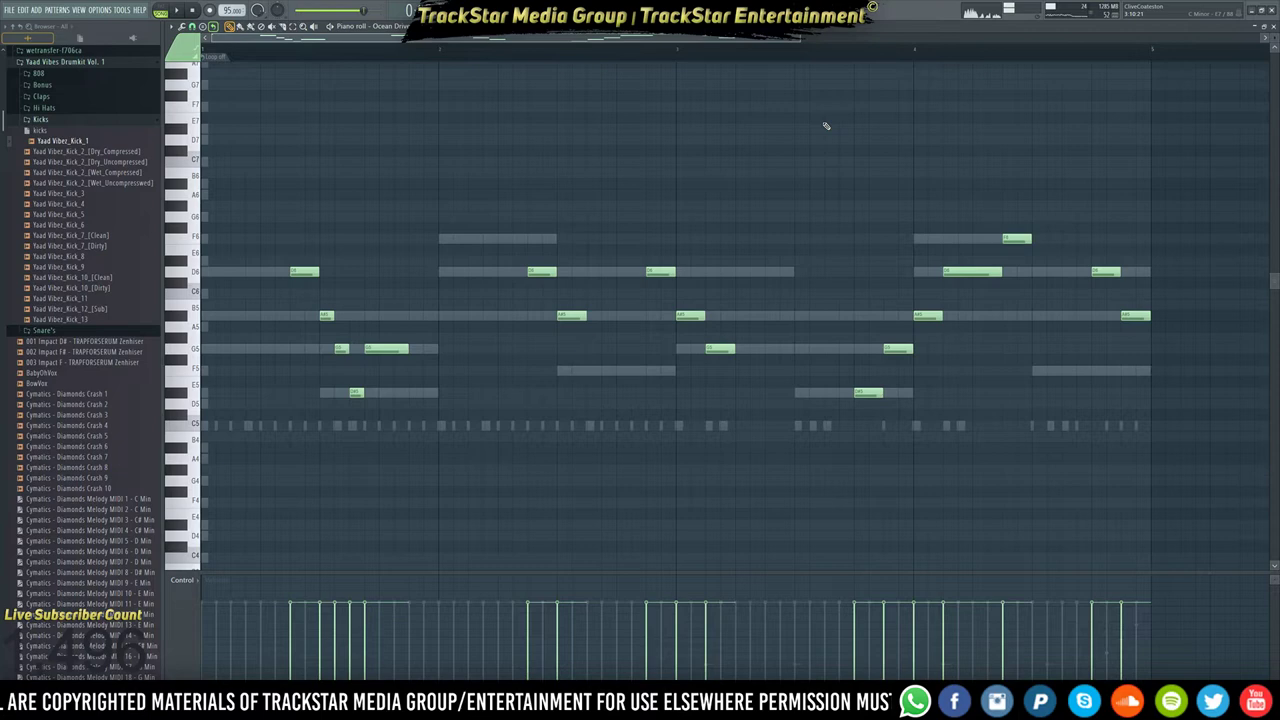
key(space)
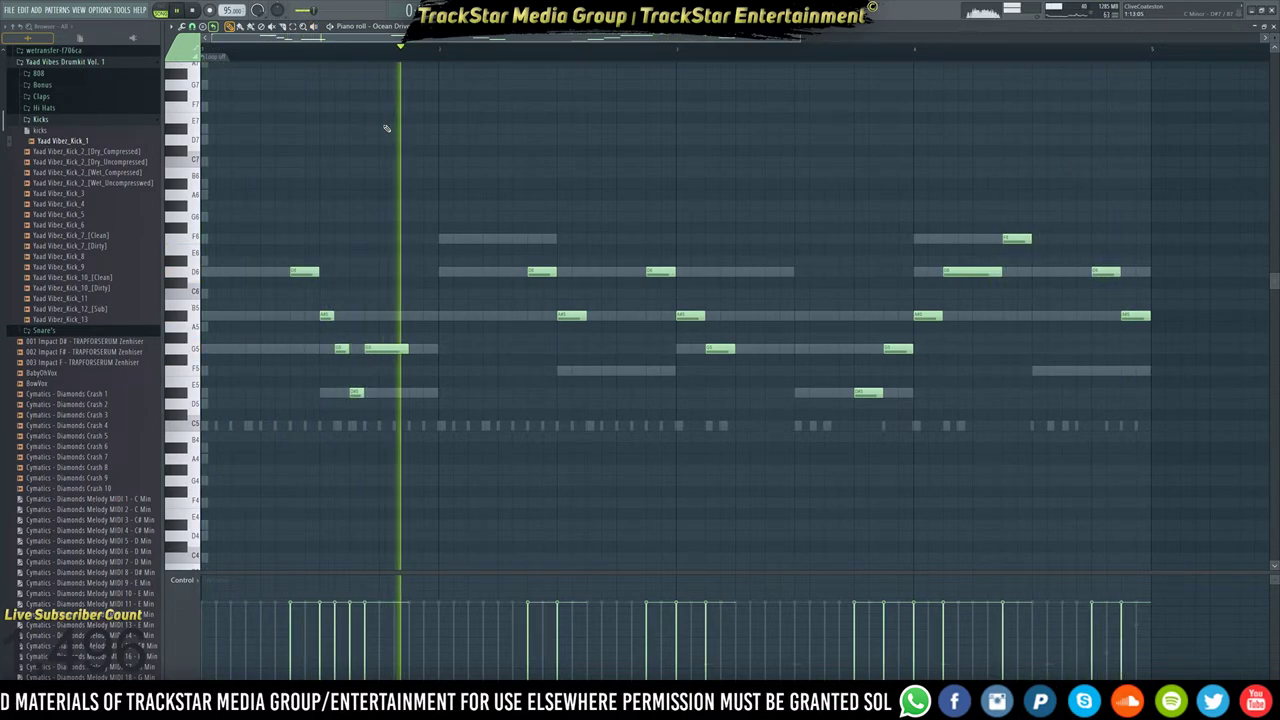
key(space)
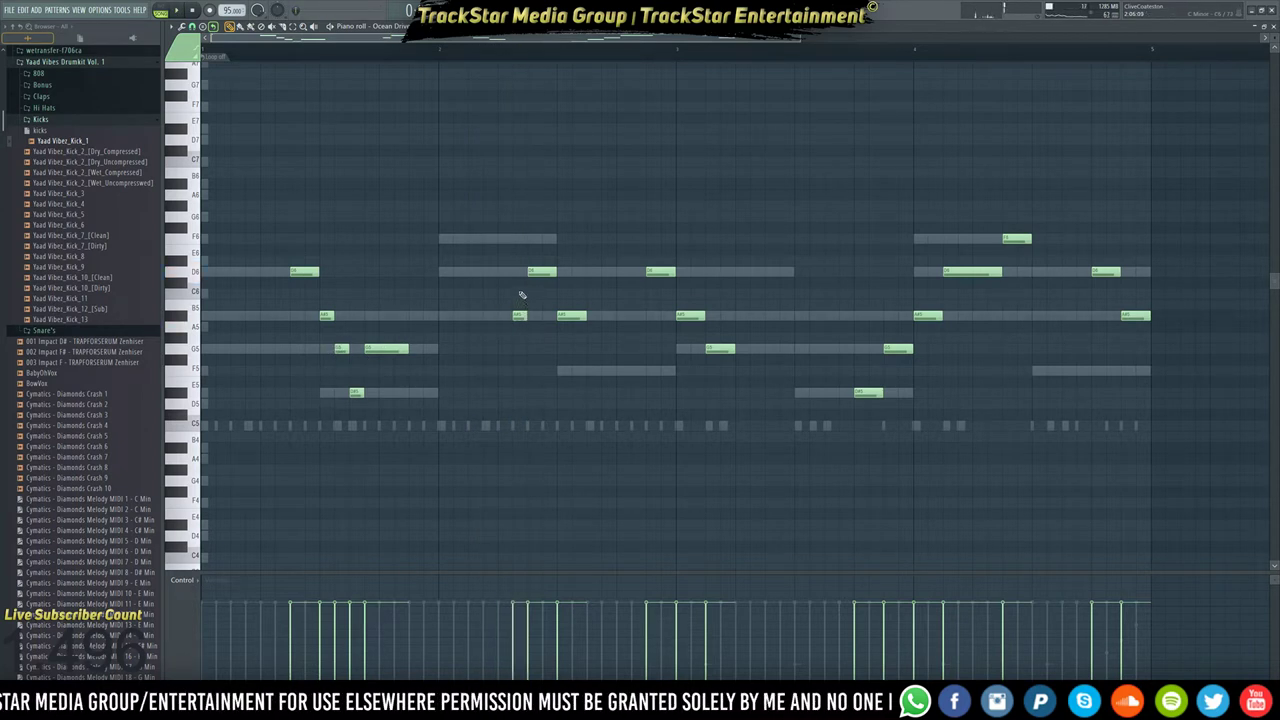
key(ctrl+u)
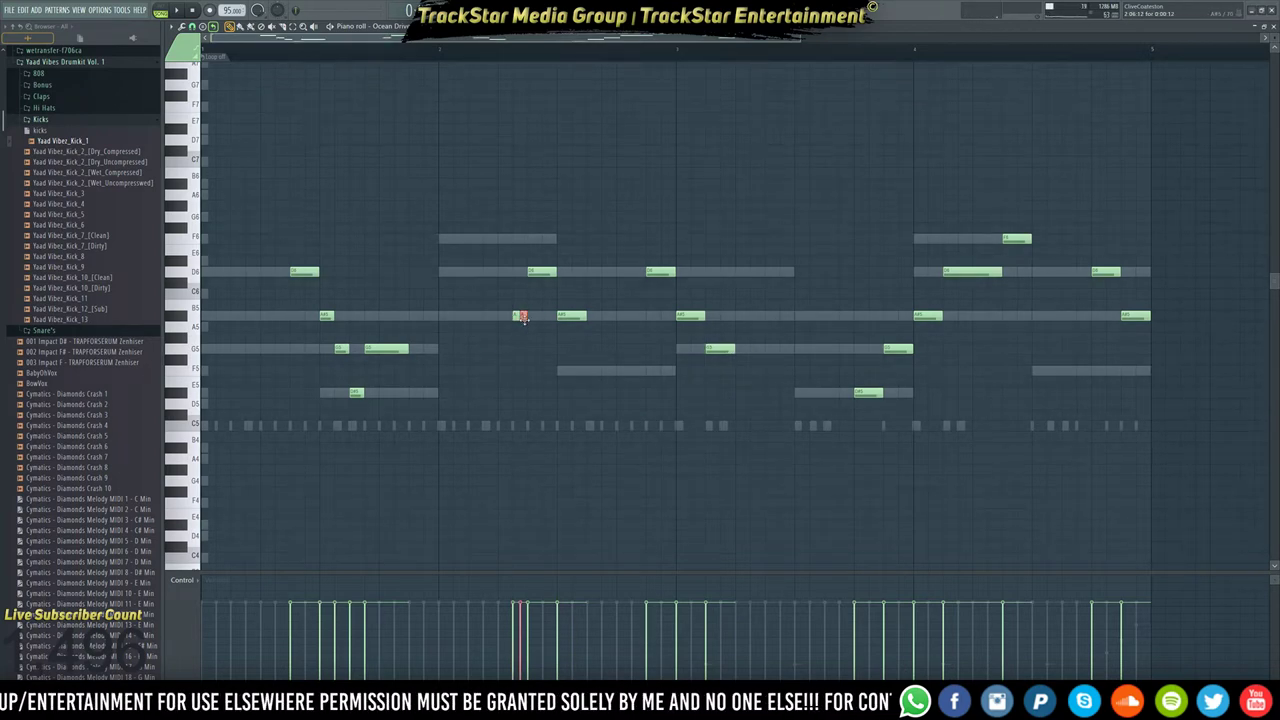
key(space)
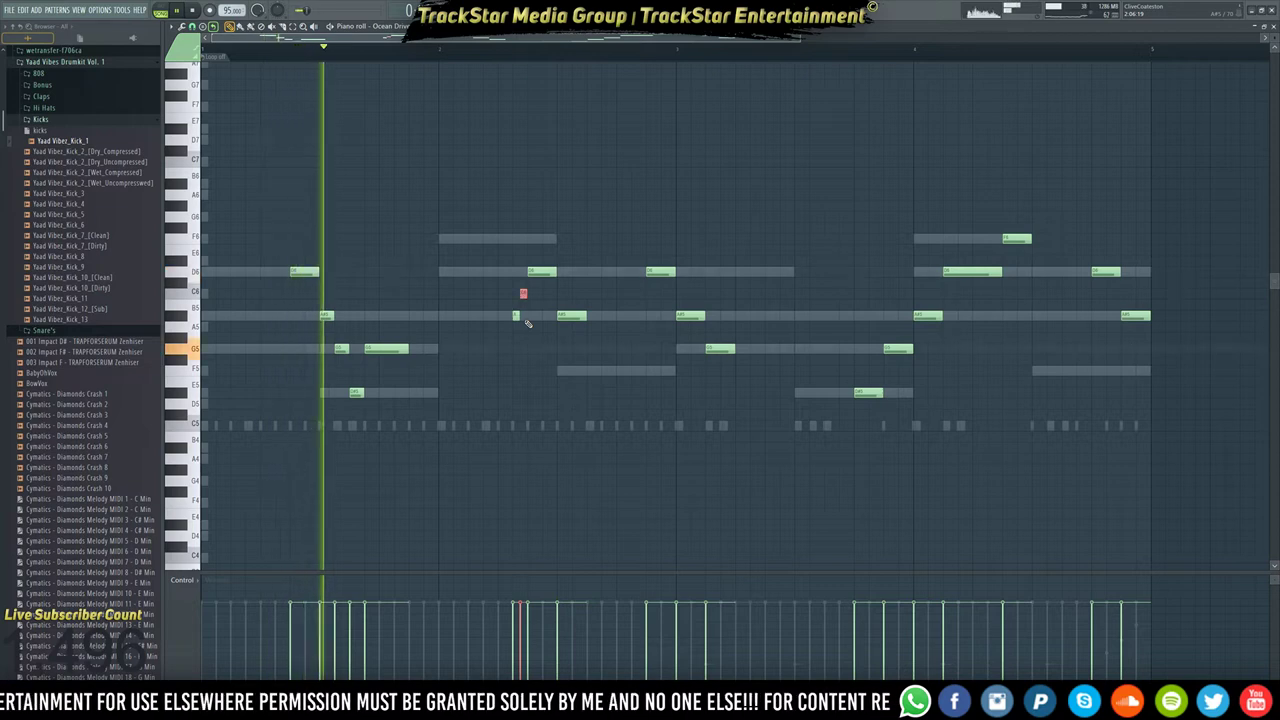
ctrl+click(594, 410)
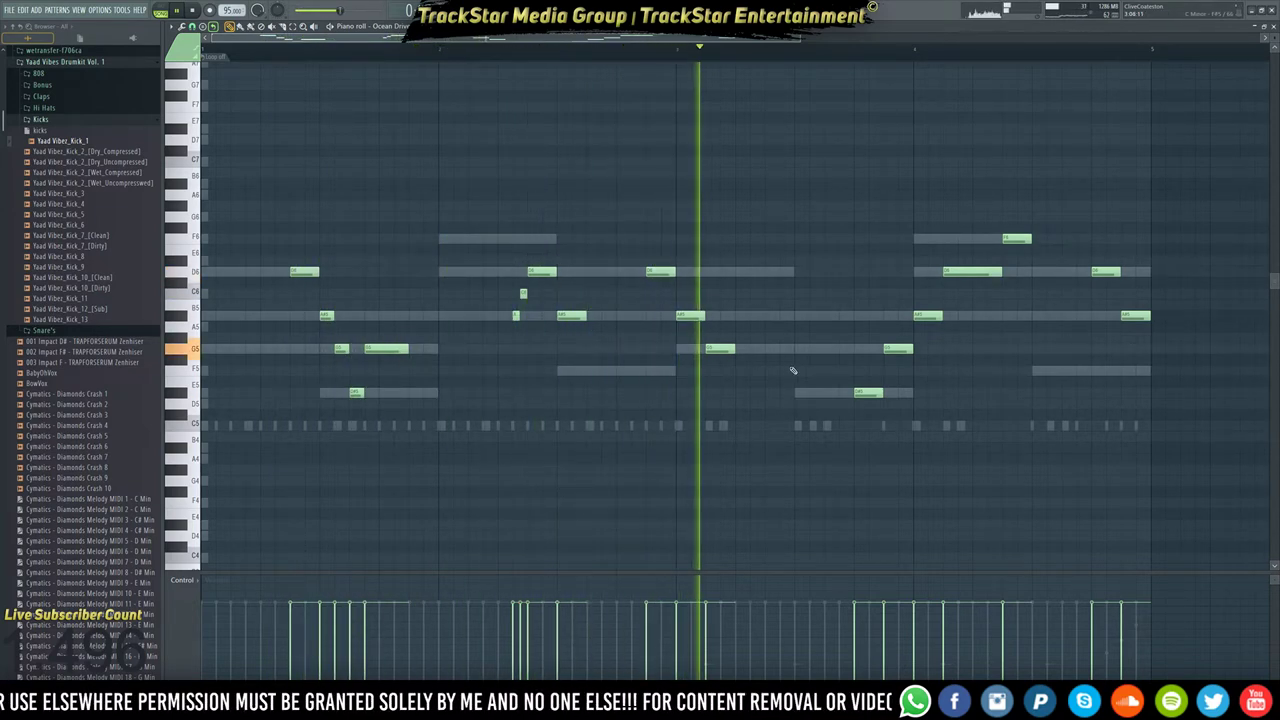
key(space)
key(space)
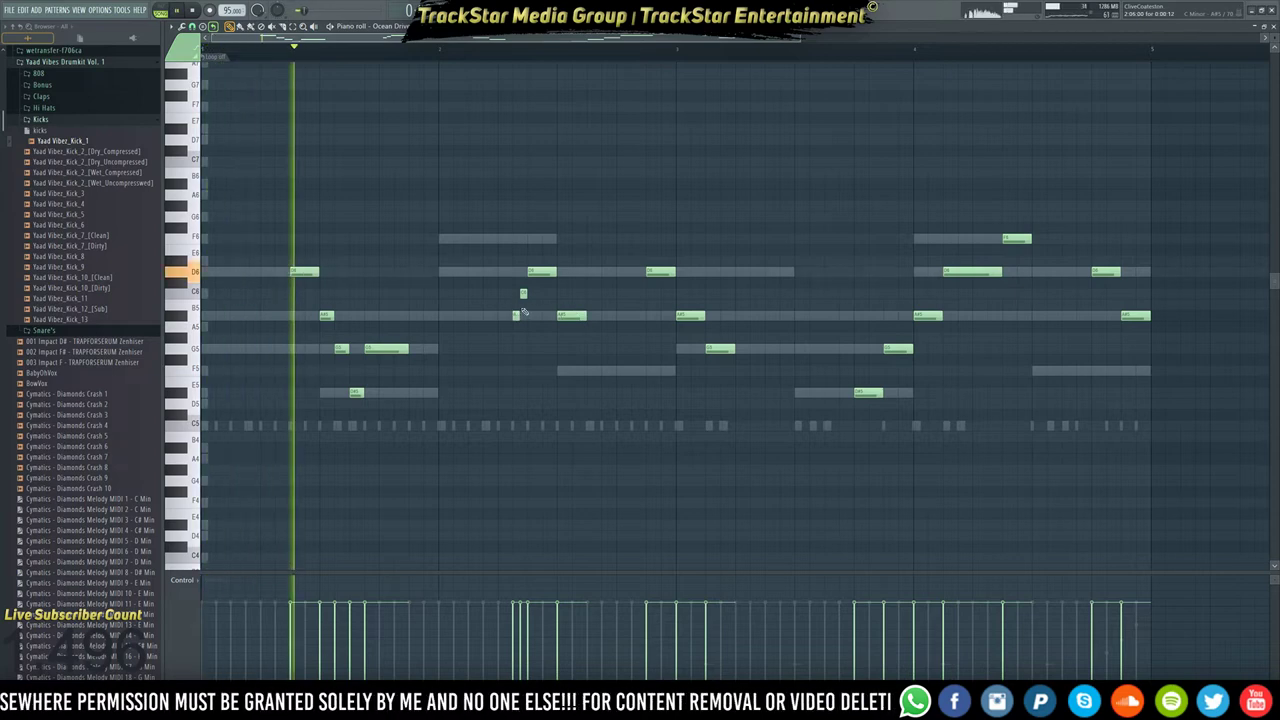
Delete the two short pickup notes on A#5 and C6 in bar 2 of the lead melody.
drag(527, 325, 515, 289)
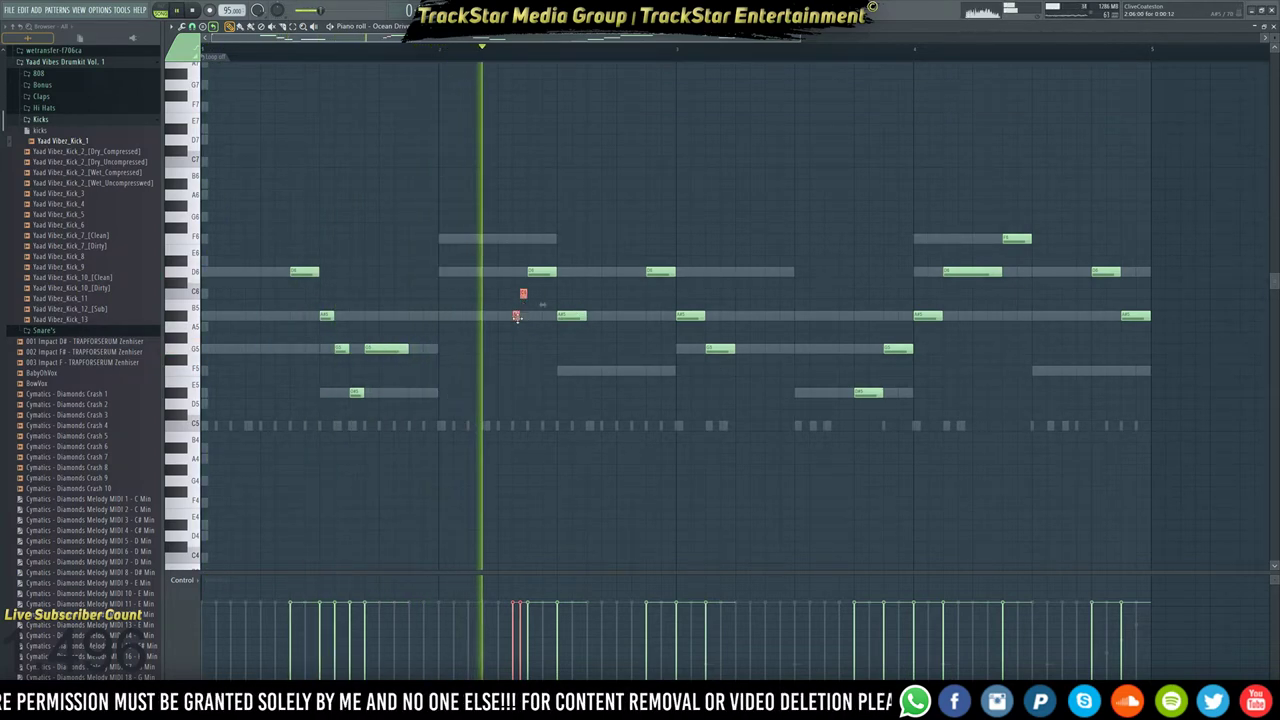
key(space)
key(space)
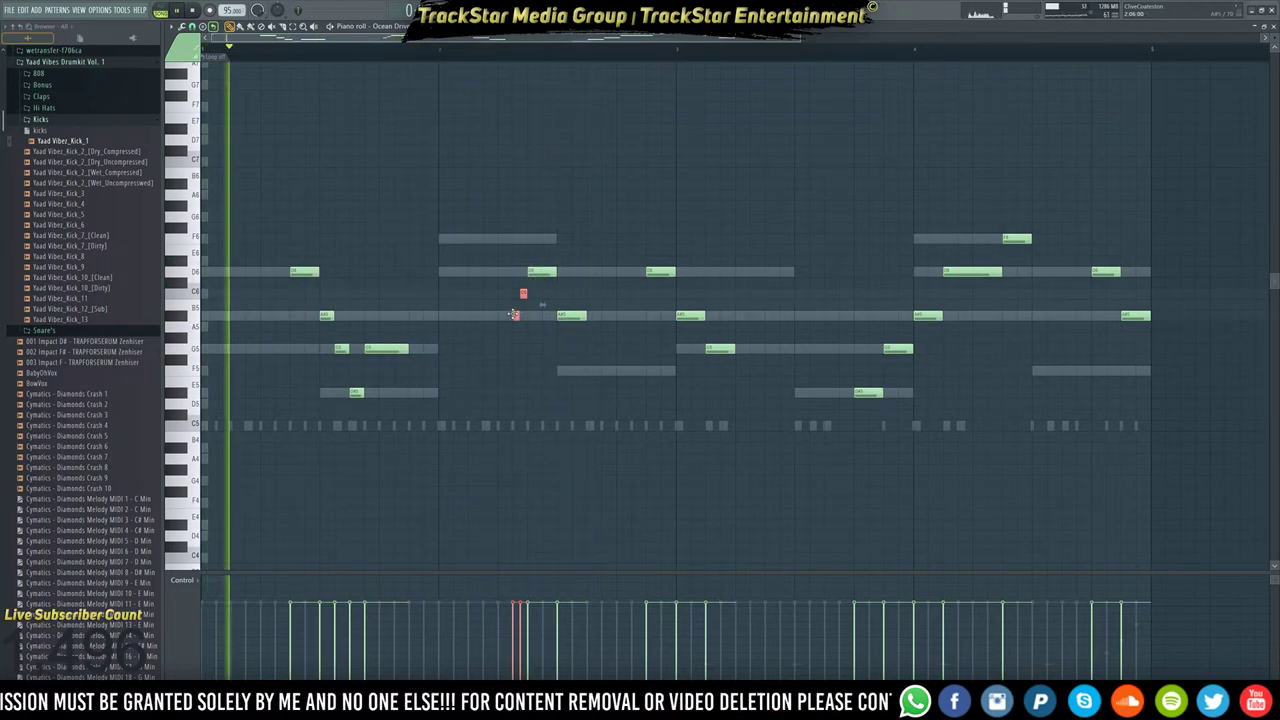
right_click(517, 316)
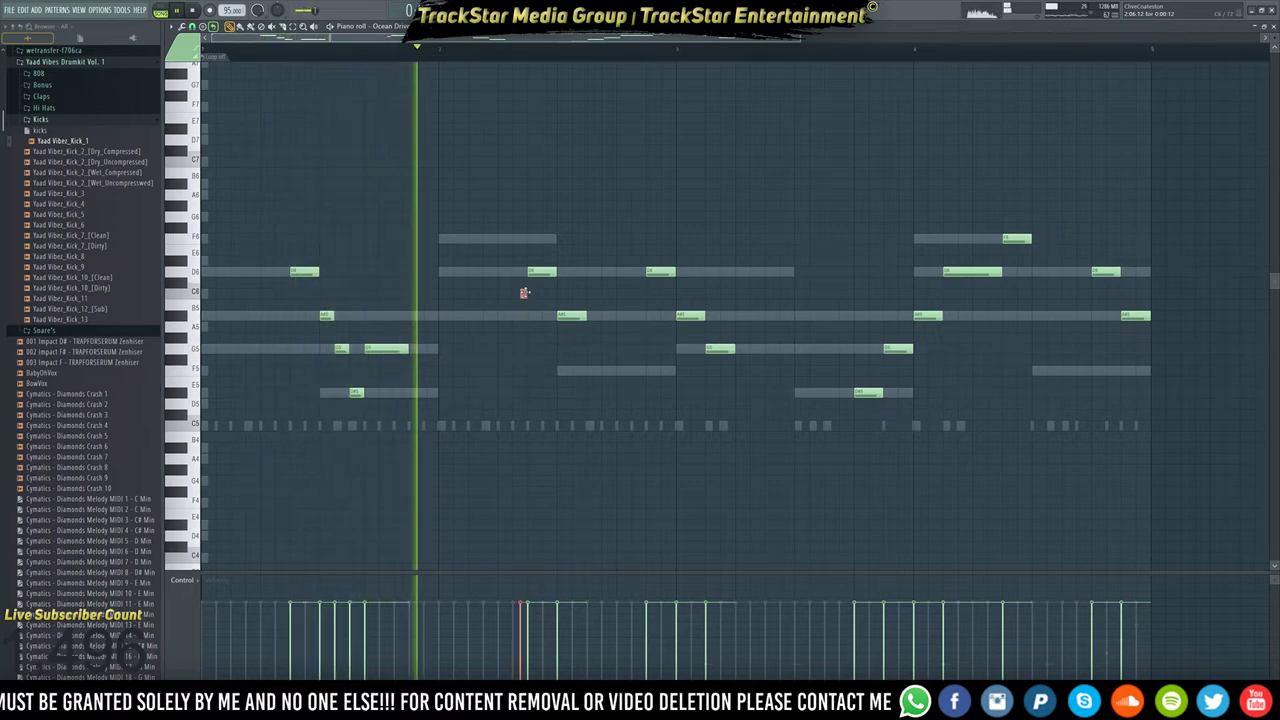
right_click(523, 293)
key(space)
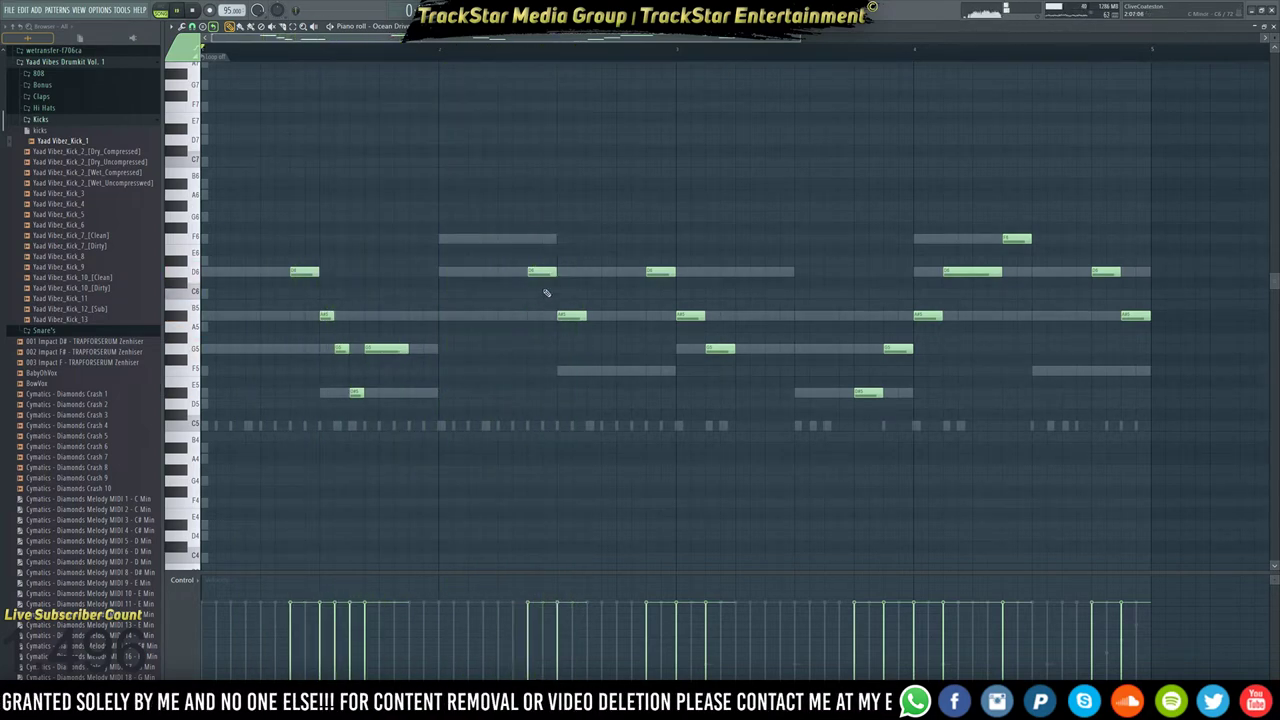
Lower bar 2's first two lead notes to A#5 and F5, and add a four-step G5 note right after them.
key(space)
drag(541, 272, 578, 372)
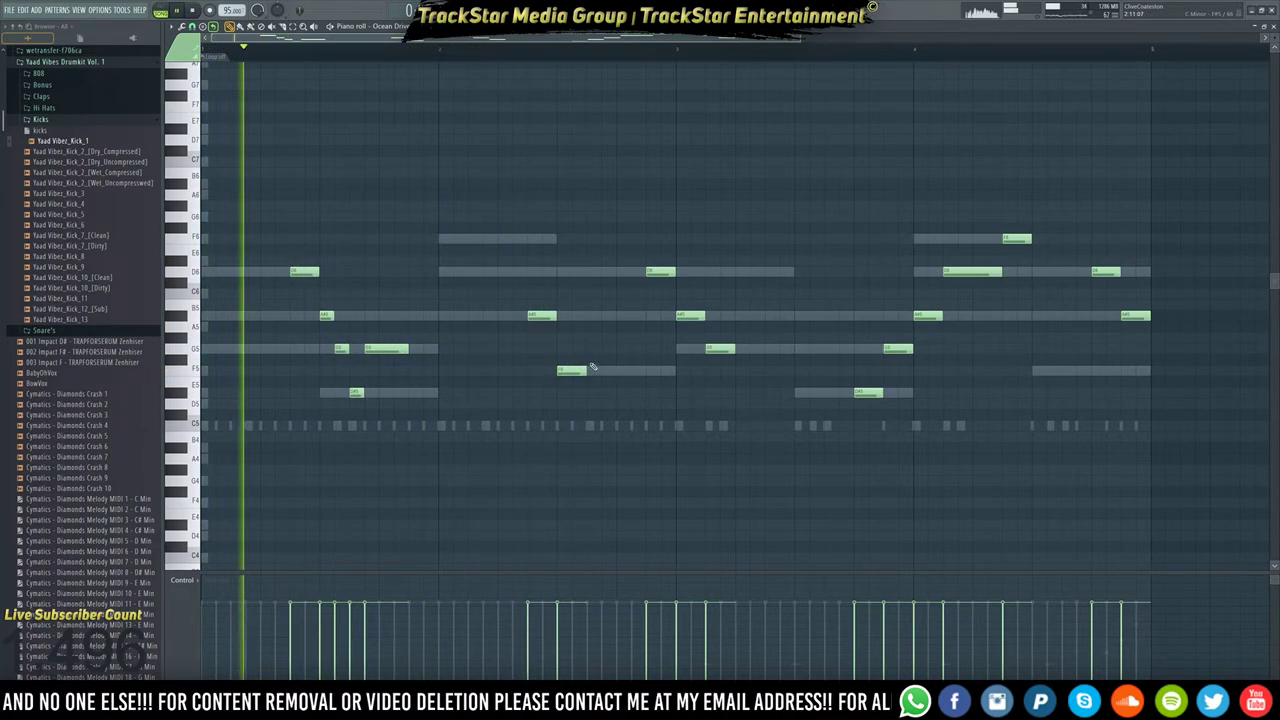
click(597, 350)
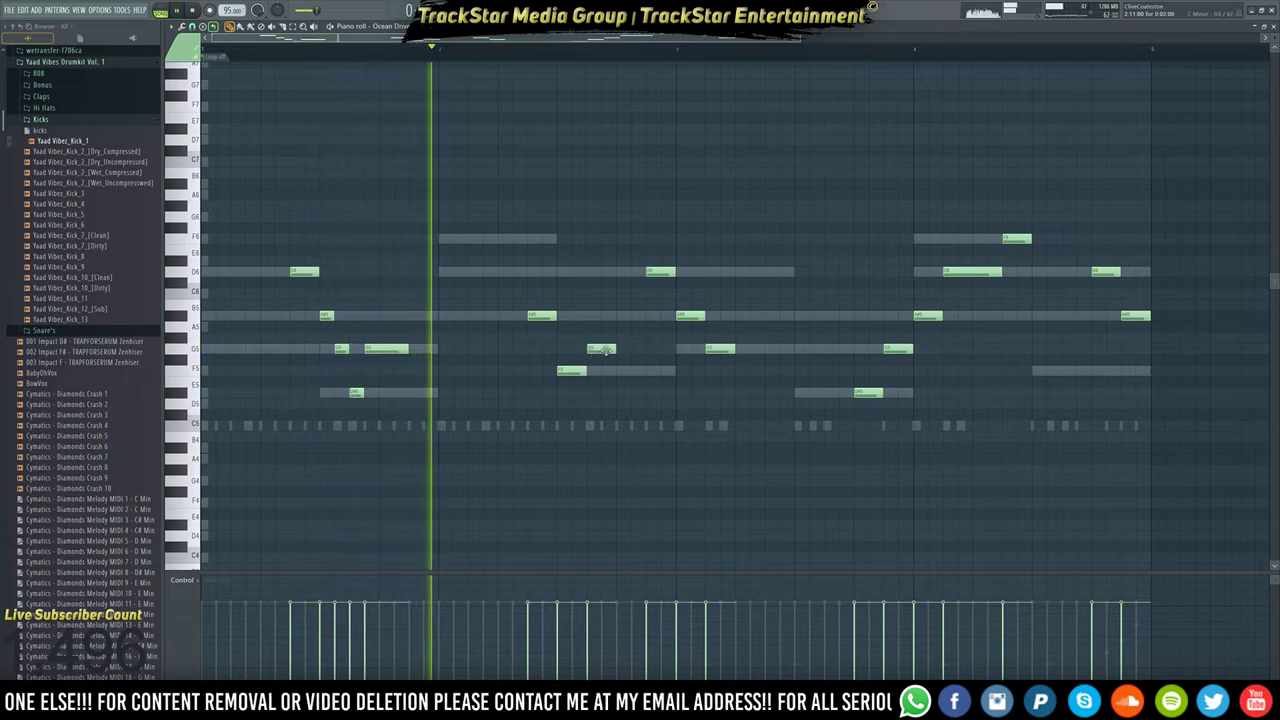
drag(614, 349, 642, 349)
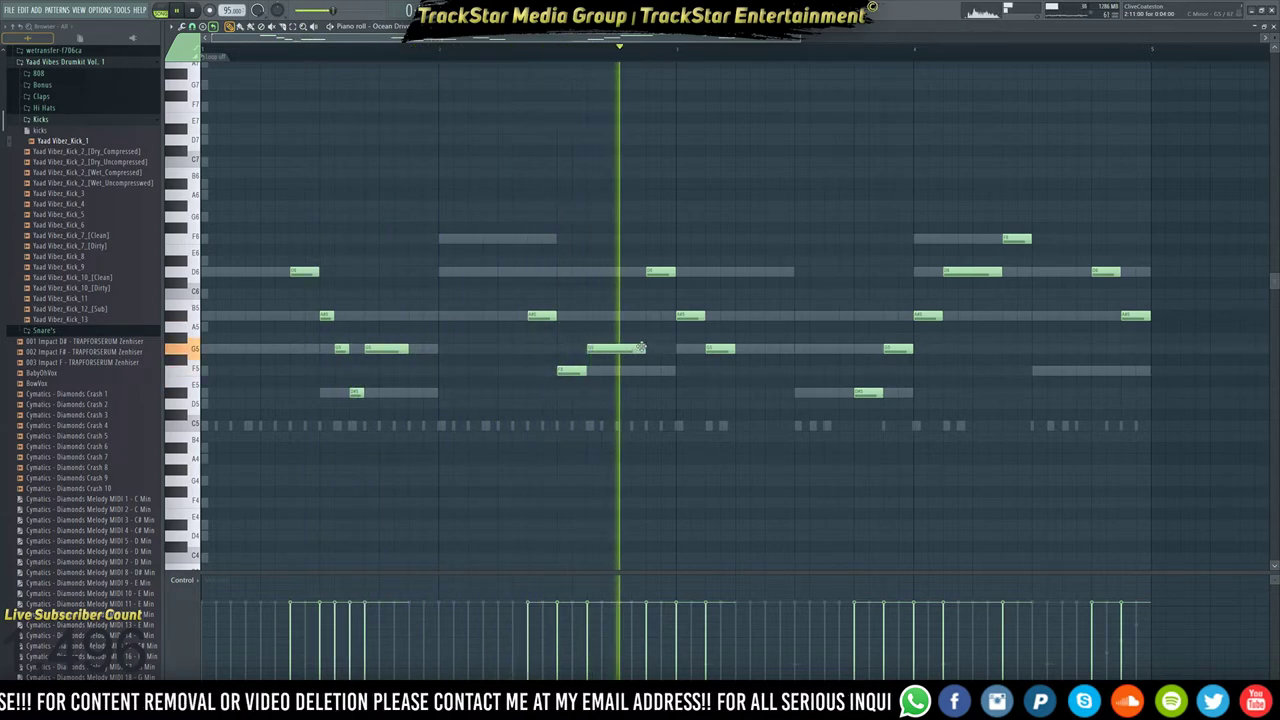
Delete the G5 note near the start of bar 3 and replay the lead melody.
key(space)
right_click(730, 349)
key(space)
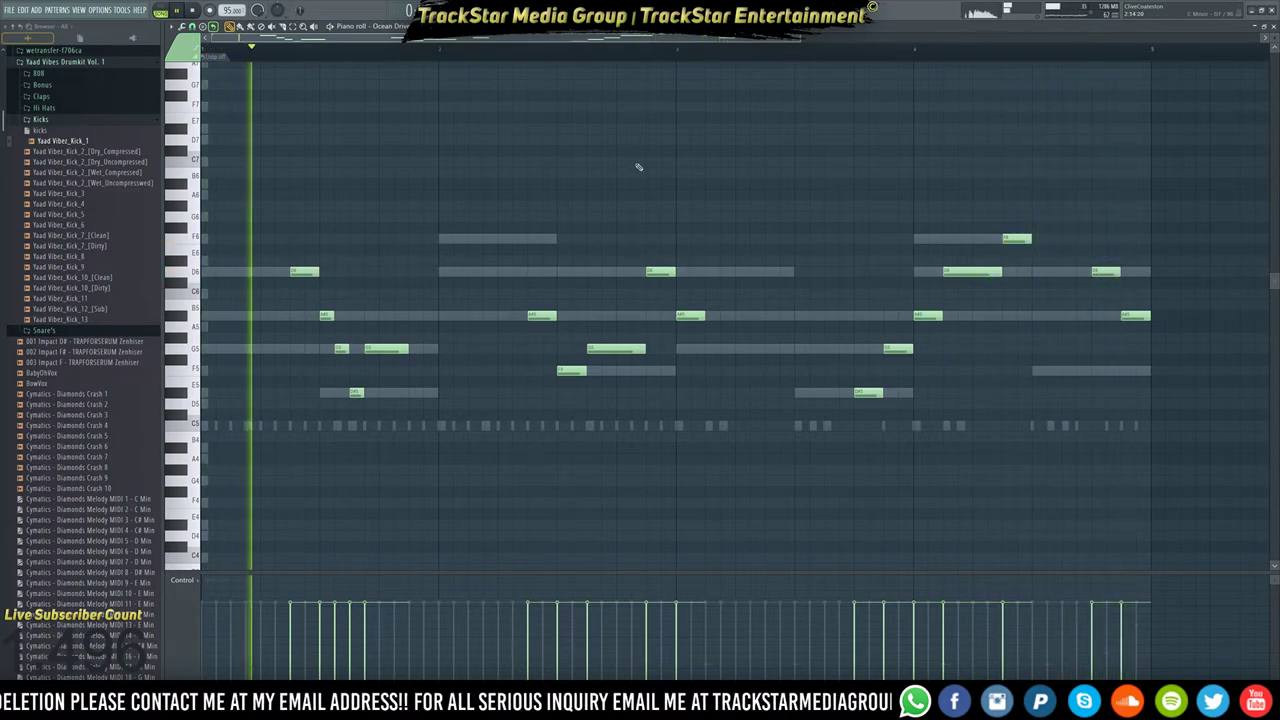
Add the Korg M1 instrument as a new channel and move its window beside the channel rack.
key(F6)
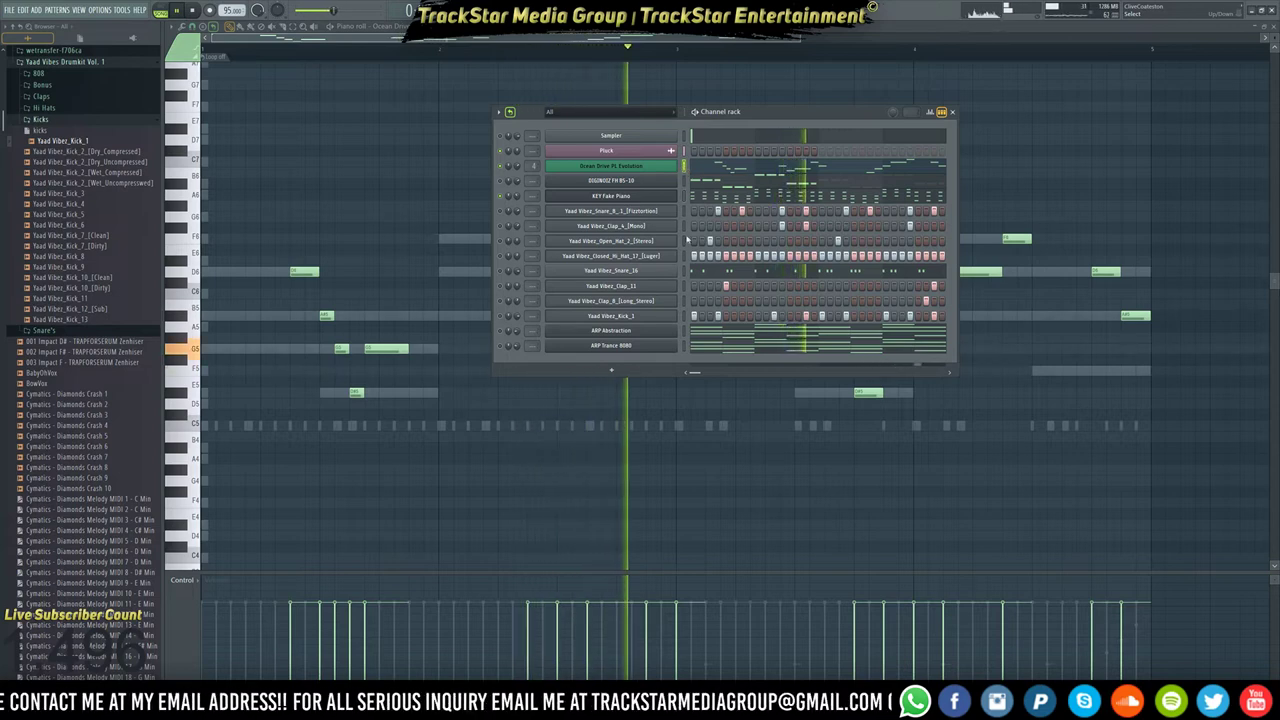
click(612, 370)
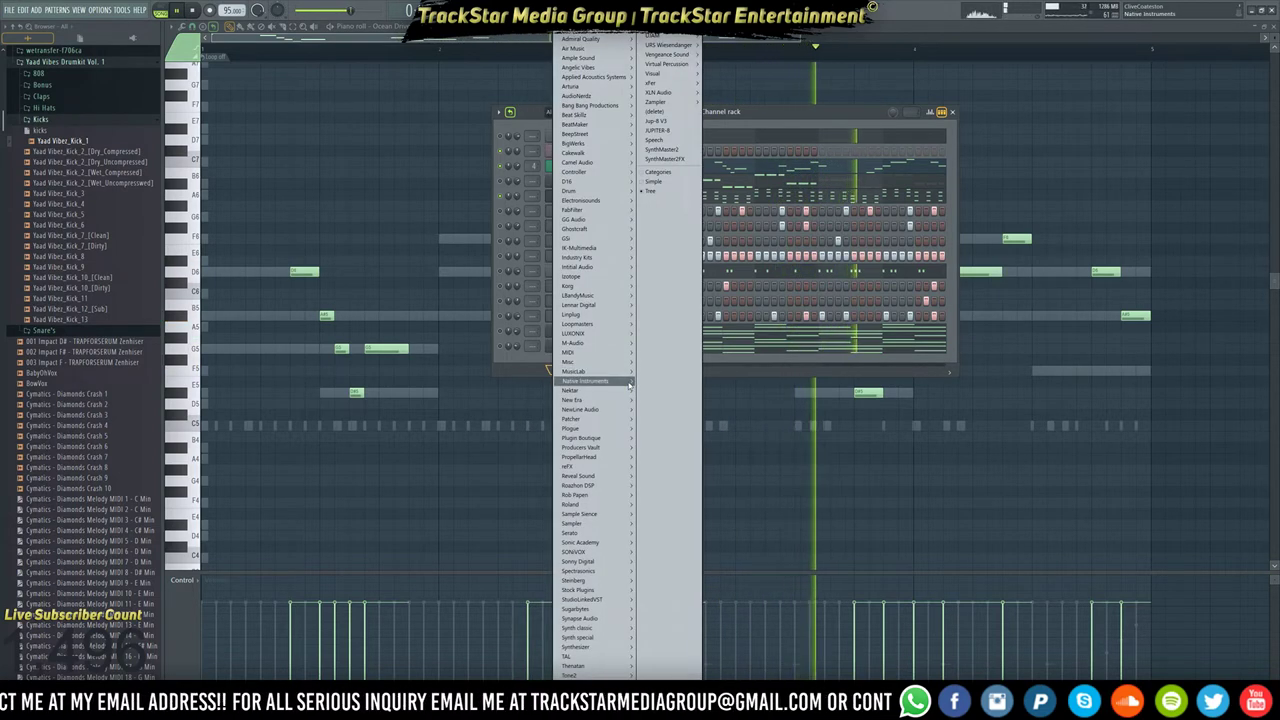
mouse_move(604, 460)
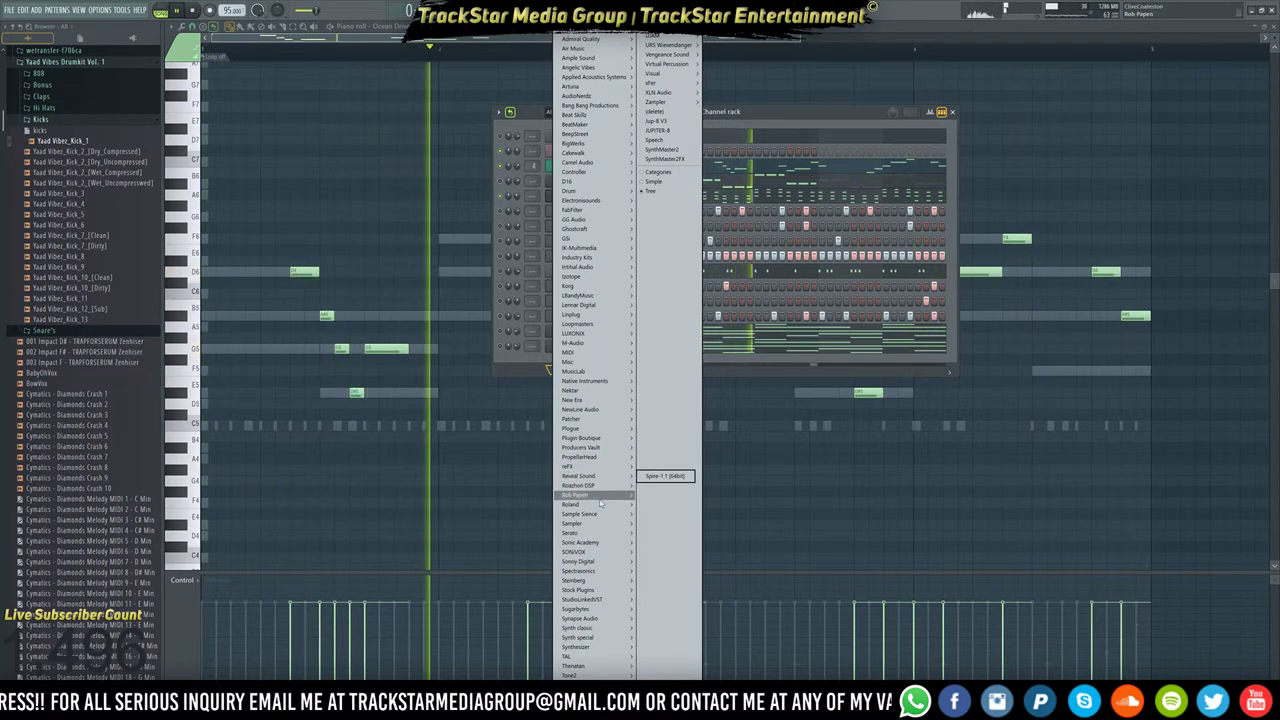
mouse_move(592, 591)
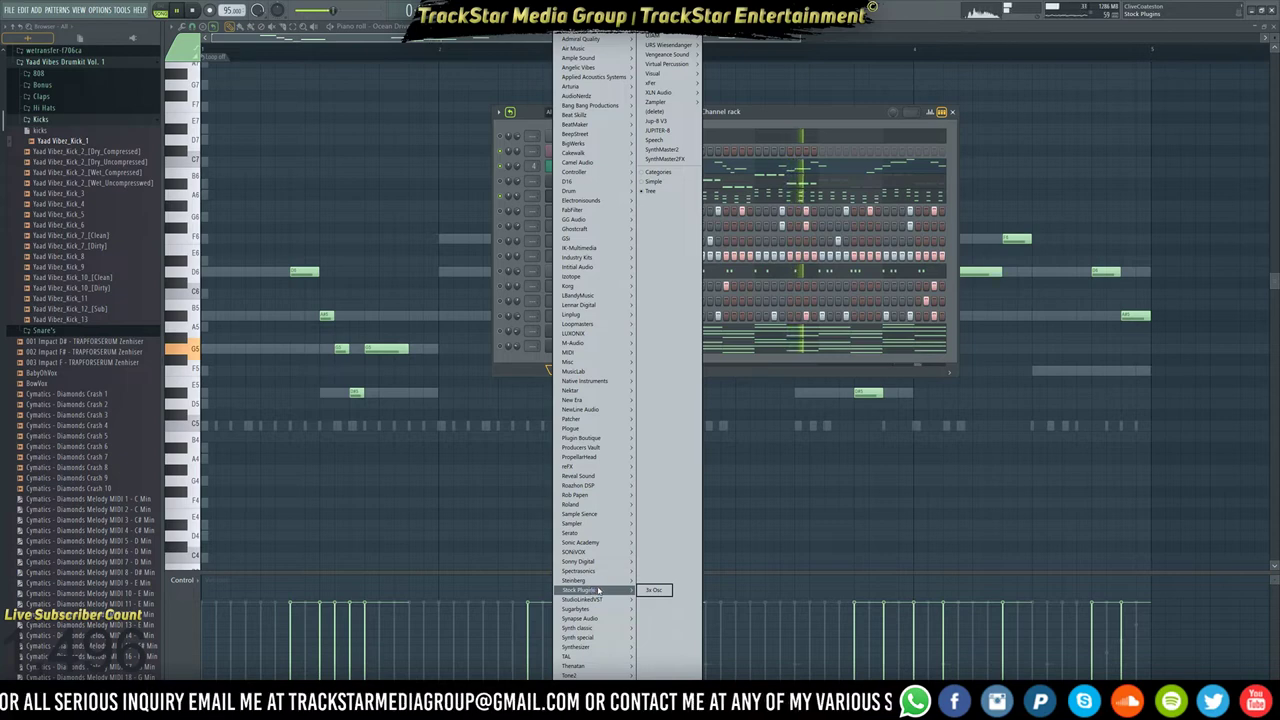
mouse_move(608, 553)
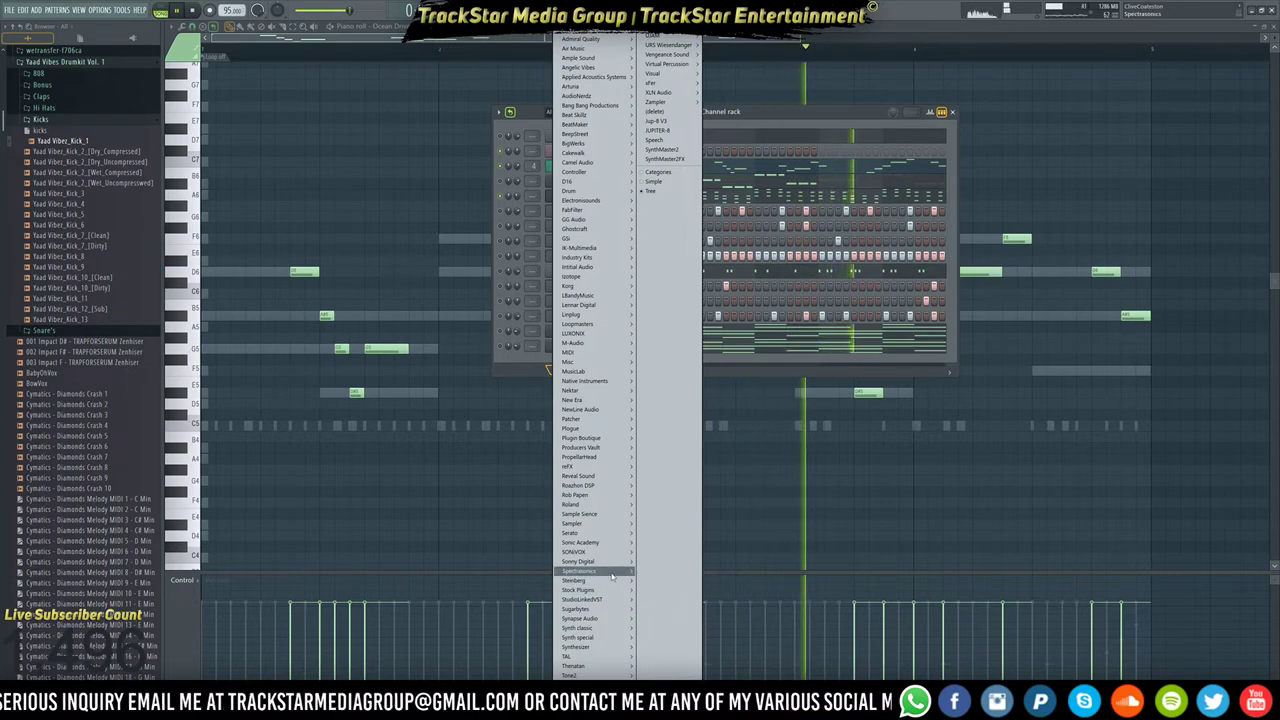
mouse_move(600, 504)
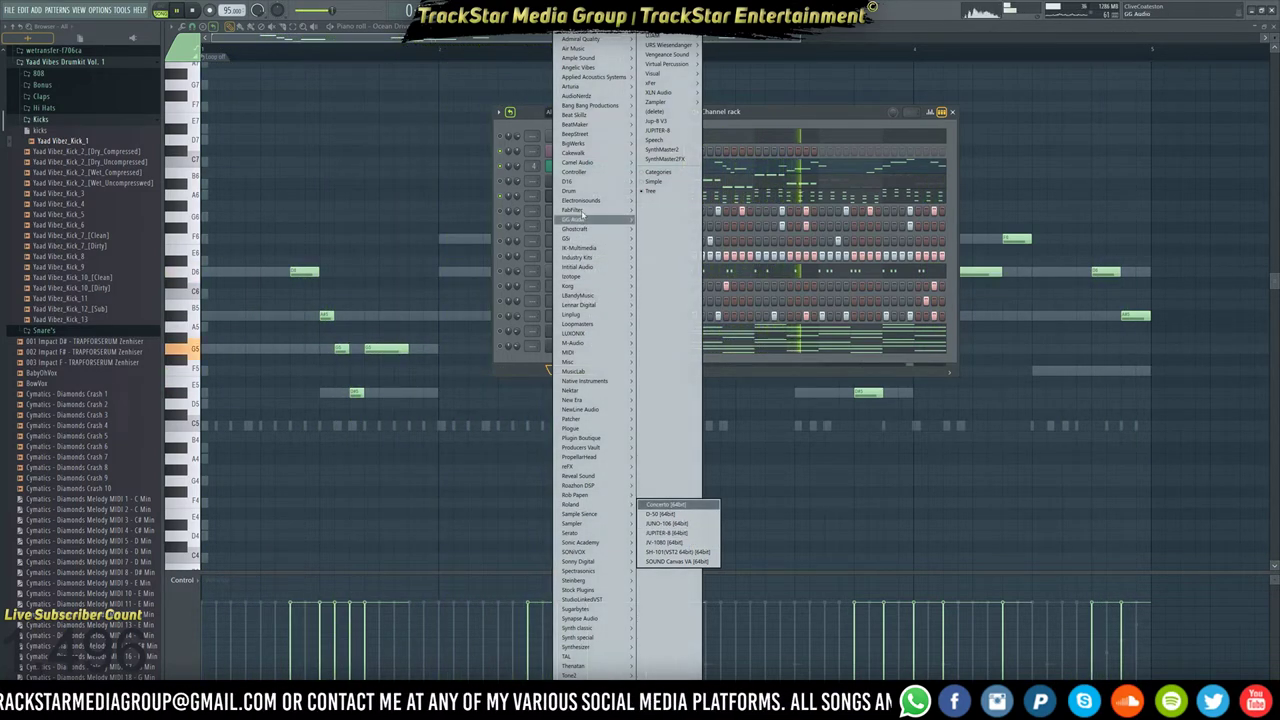
mouse_move(592, 289)
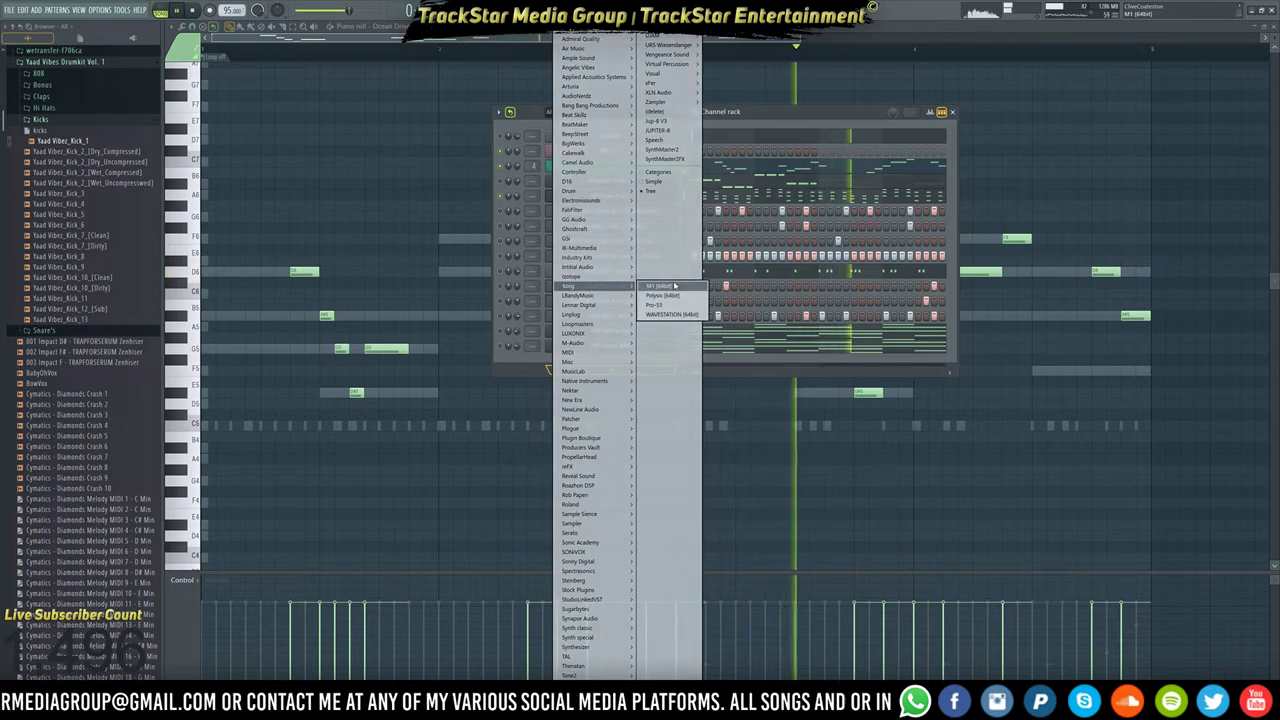
click(668, 286)
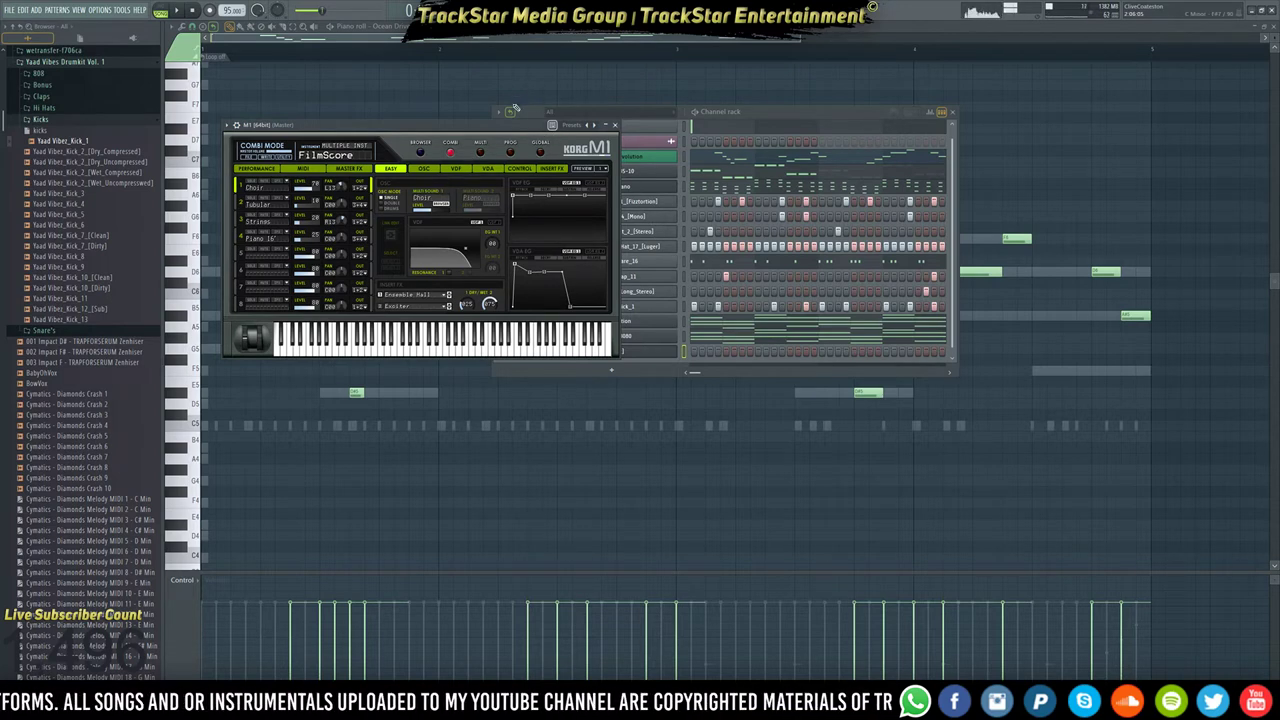
drag(492, 127, 1021, 296)
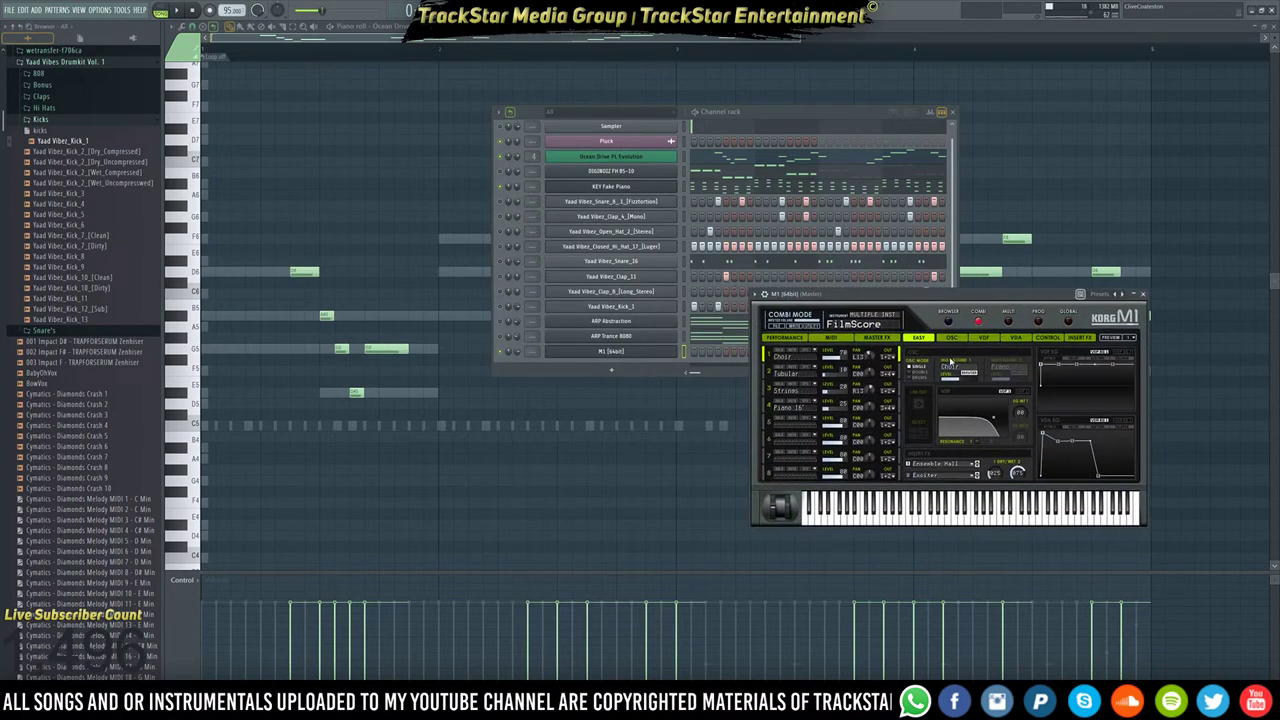
Filter the M1's combi browser to Bell/Mallet sounds and bring that sound list back up.
click(948, 322)
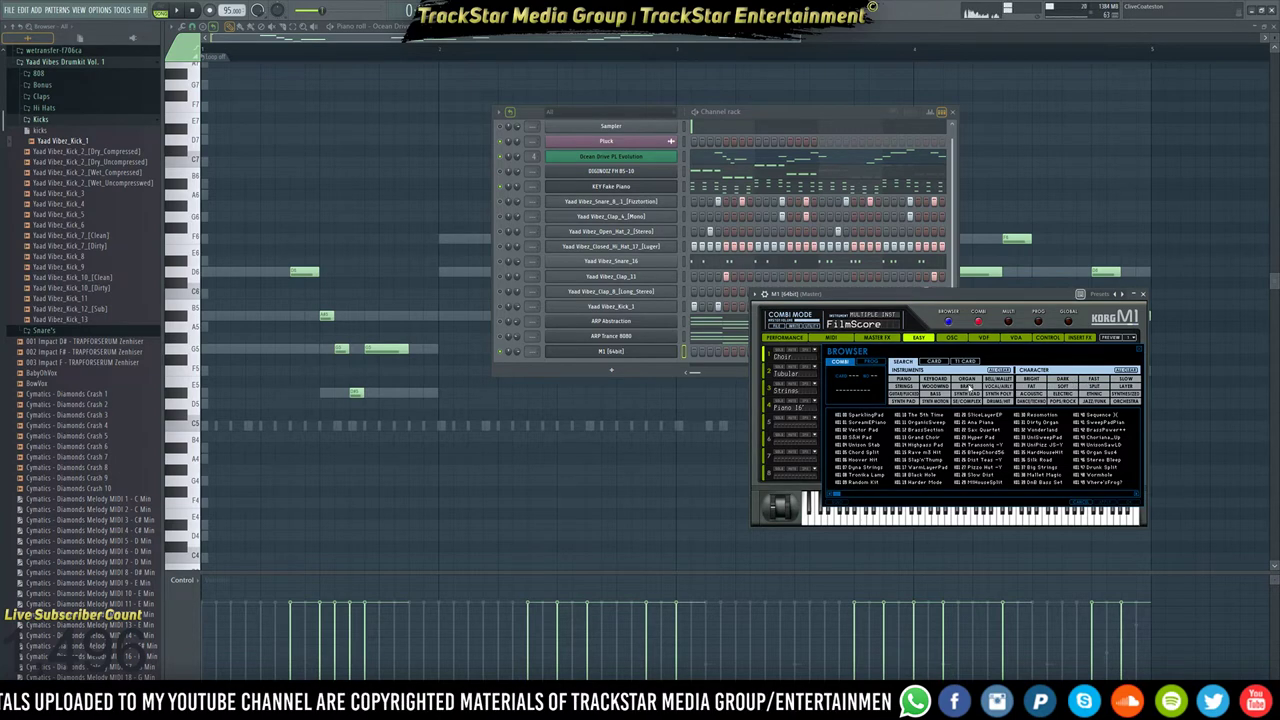
click(1001, 383)
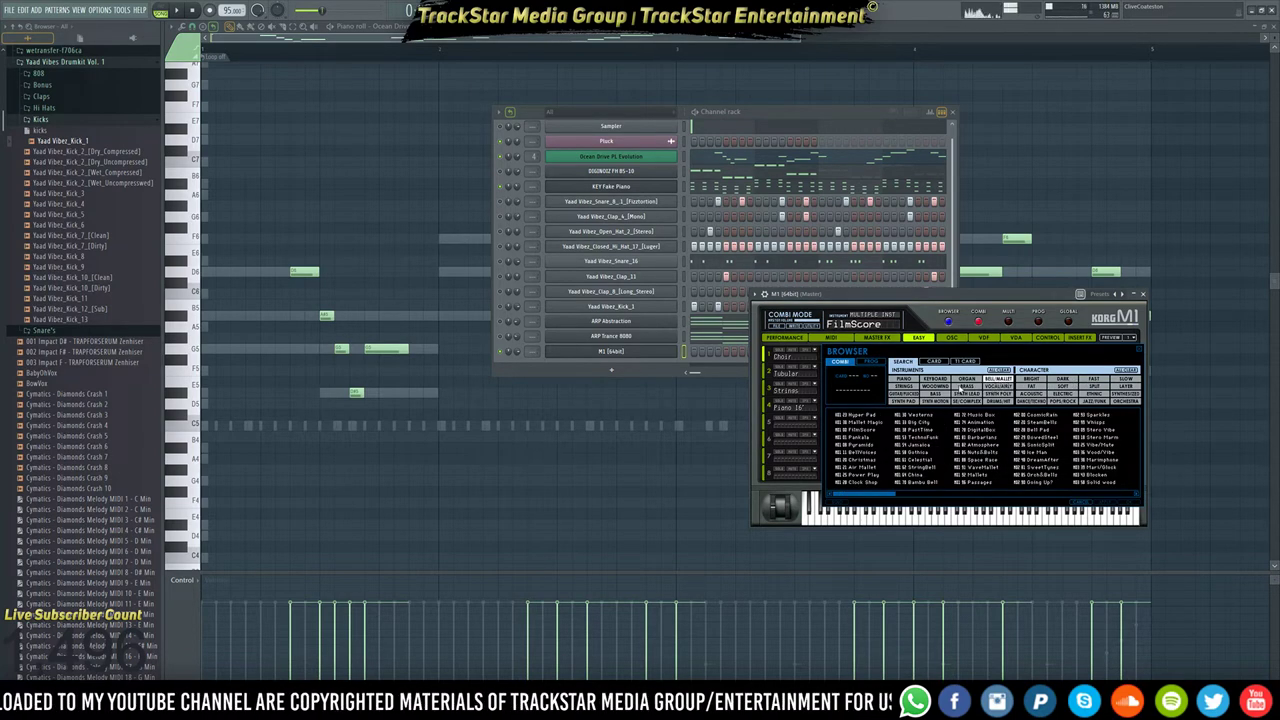
click(643, 350)
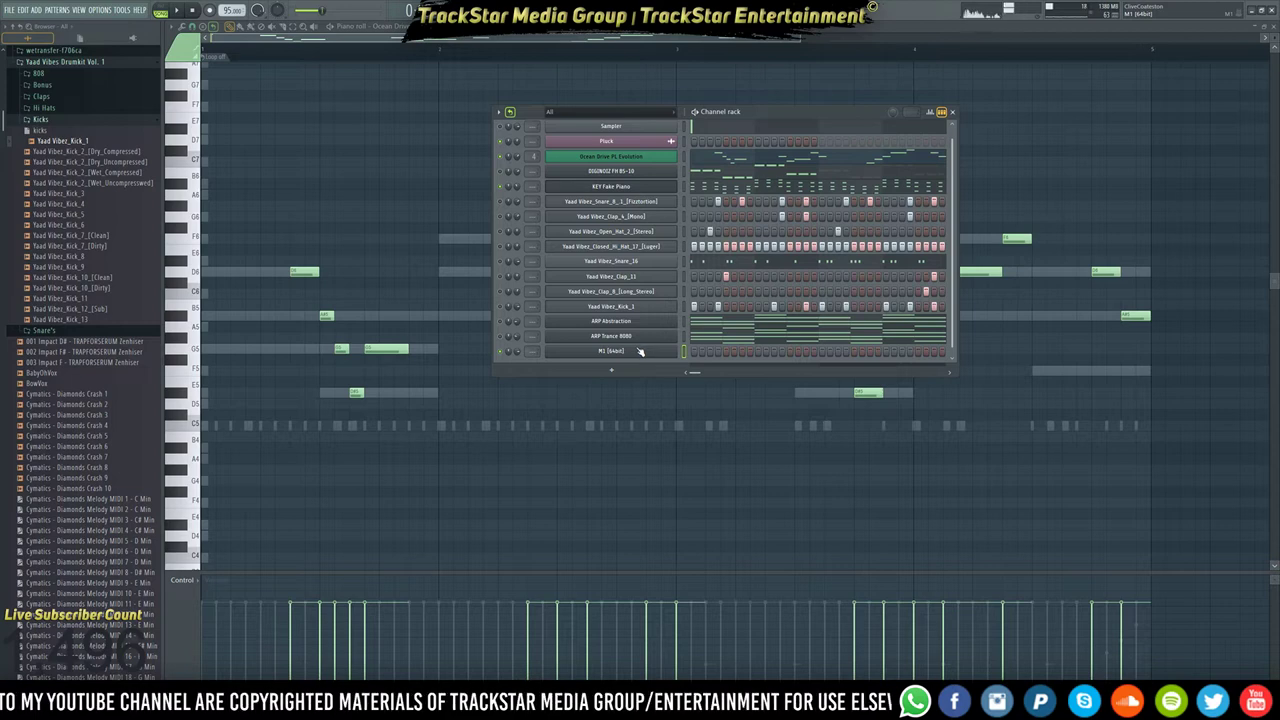
click(650, 353)
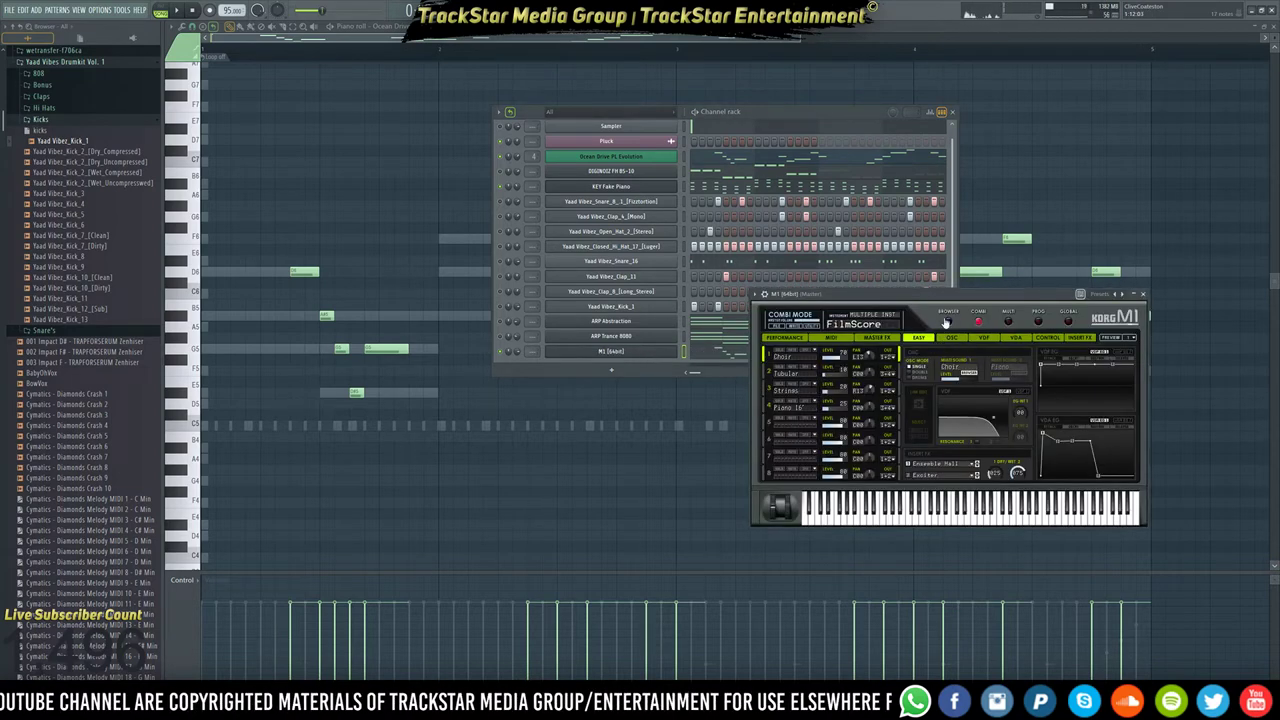
click(946, 322)
Audition M1's Bell/Mallet combis over the playing pattern, settle on Music Box, and isolate the M1 channel.
key(space)
click(850, 415)
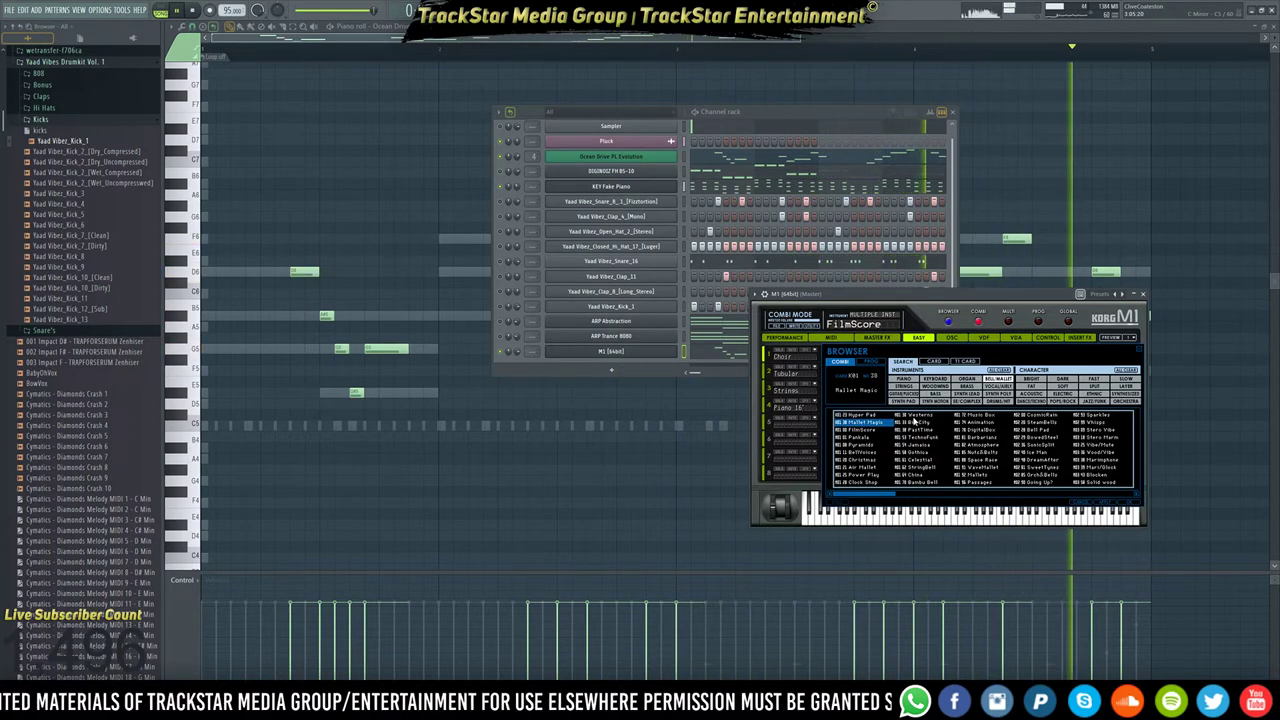
click(913, 415)
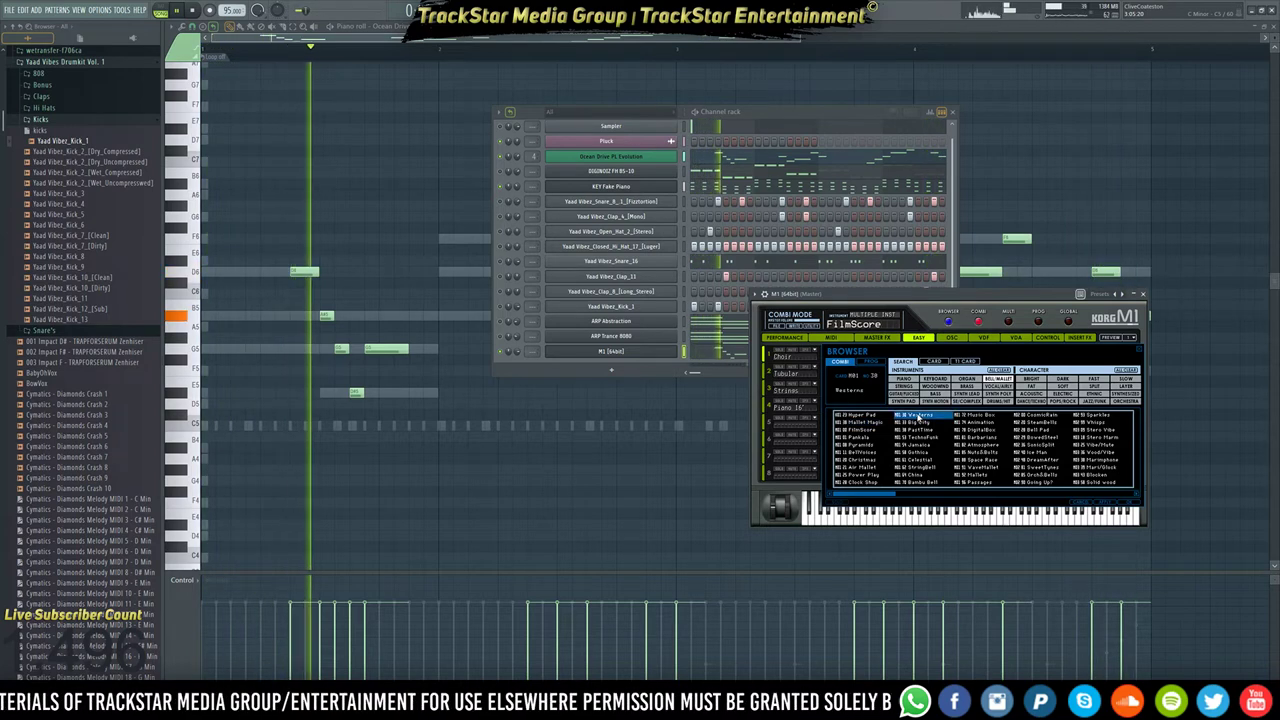
click(975, 415)
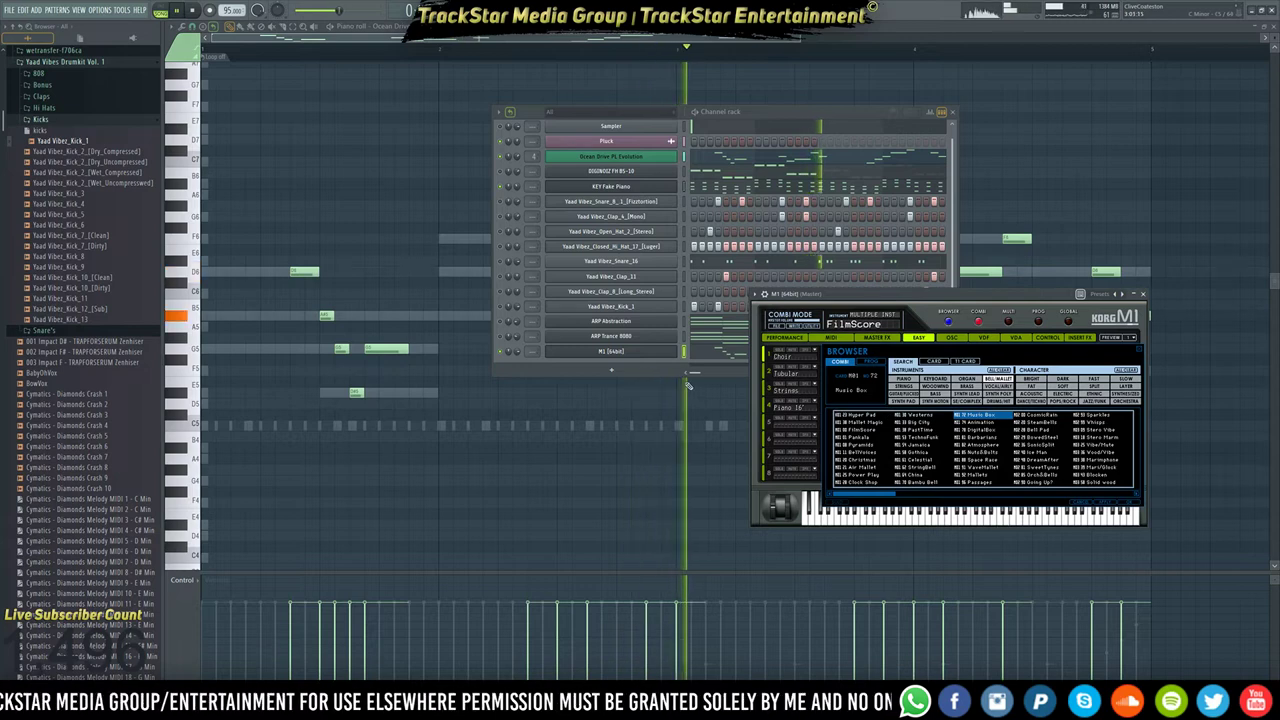
click(504, 357)
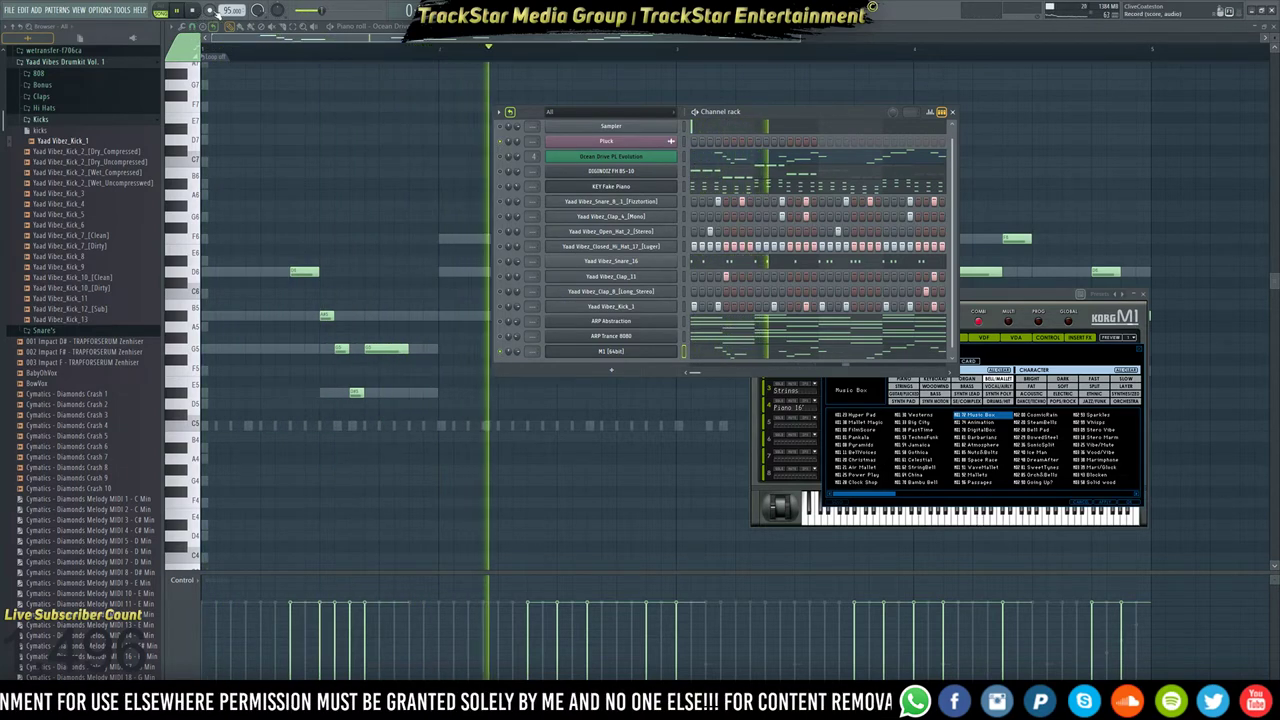
Set the project tempo to 100 BPM and open the playlist.
right_click(232, 10)
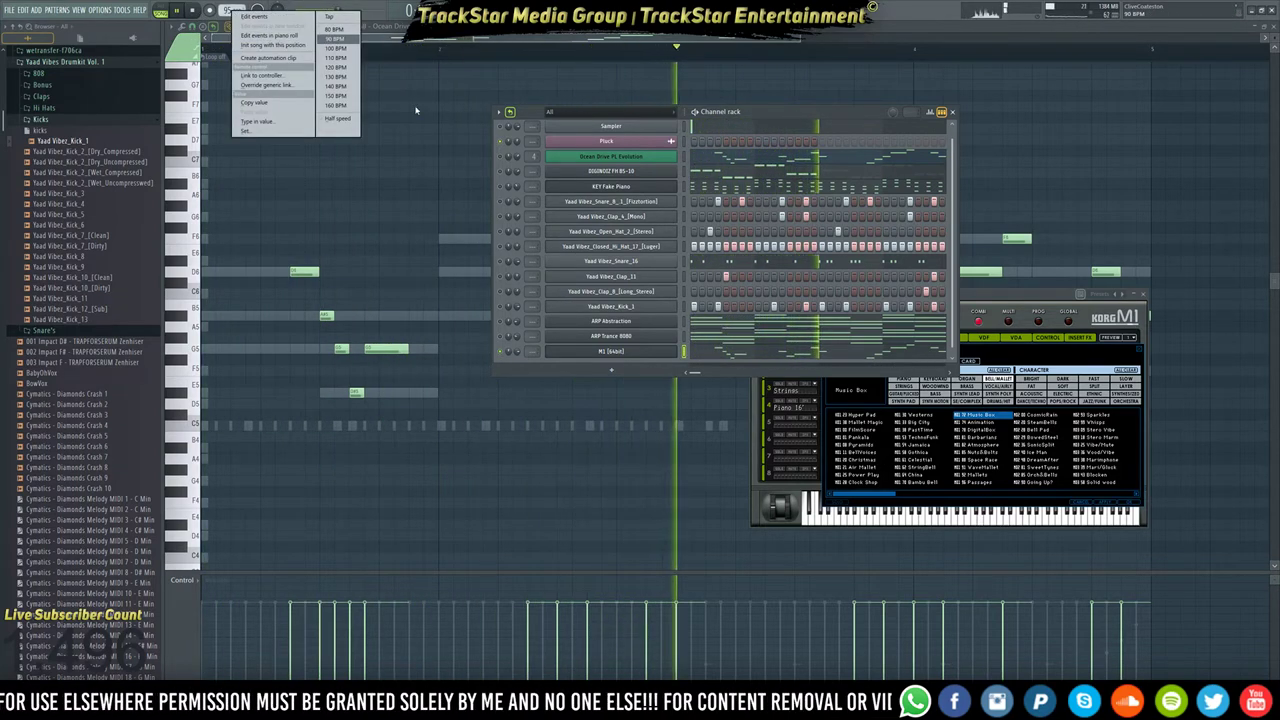
click(336, 49)
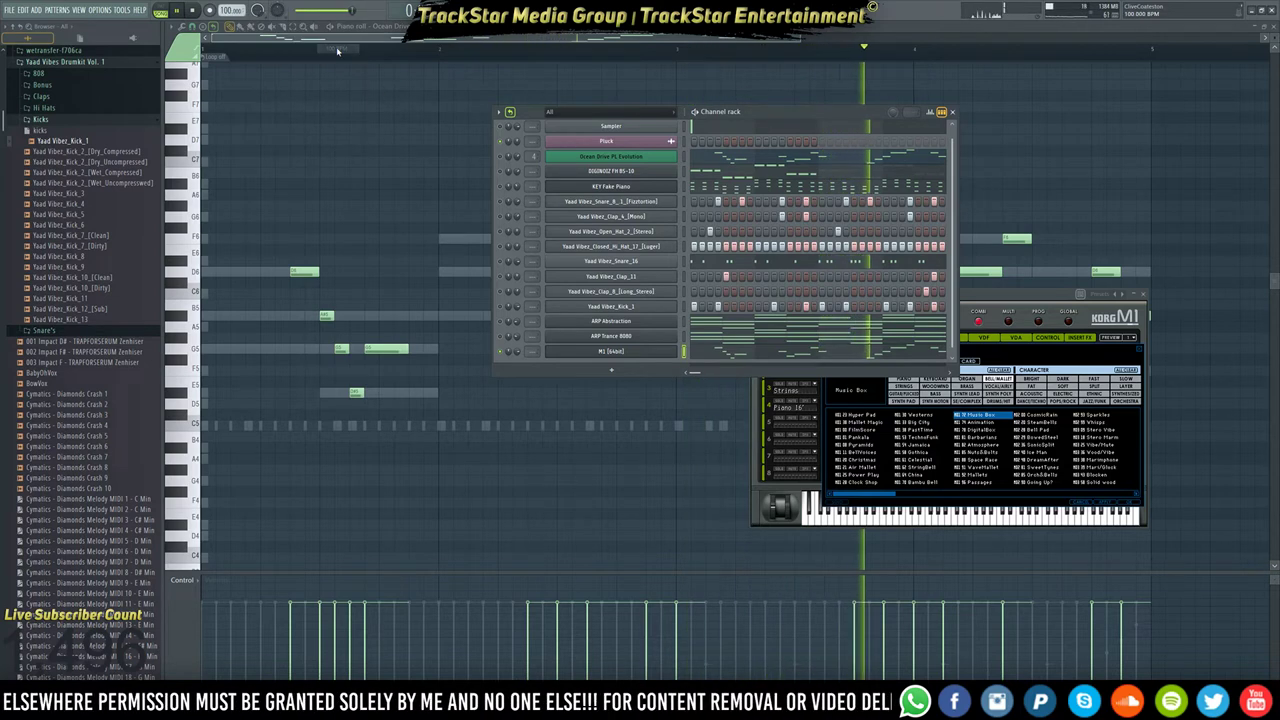
click(680, 11)
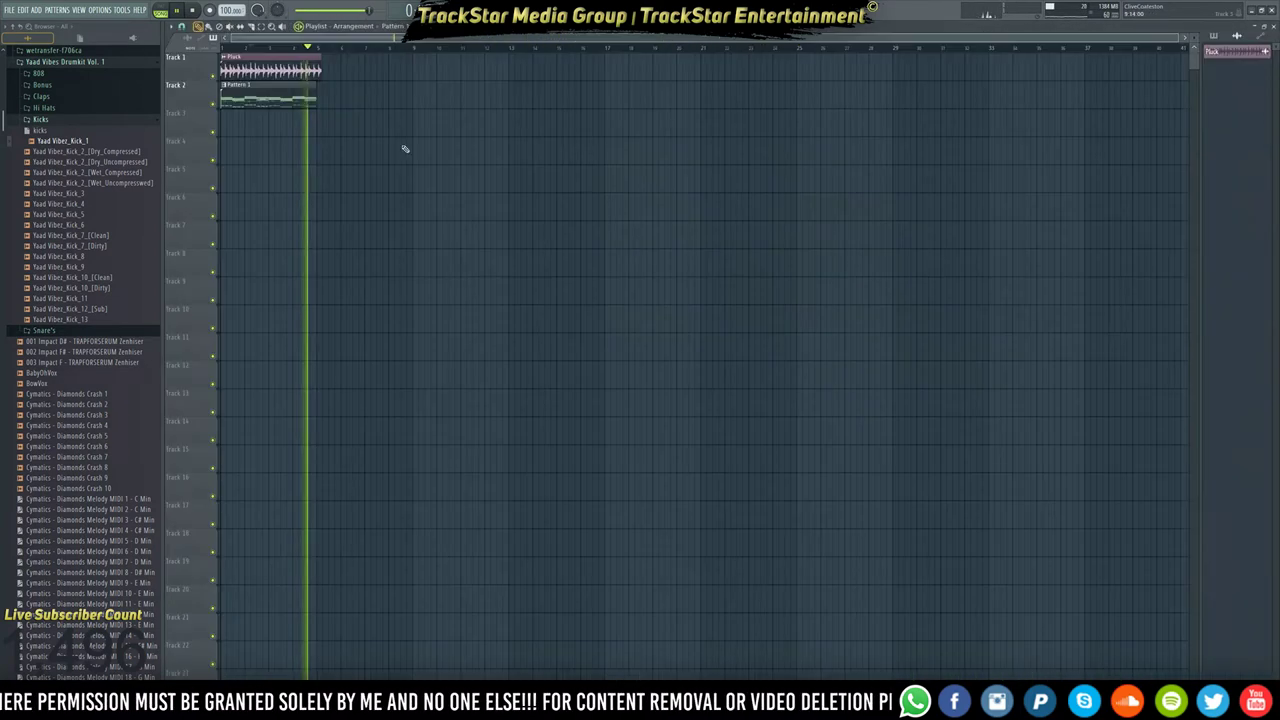
Set the Pluck audio clip's time-stretching mode to Auto and adjust its stretch time to match the pattern clip's length.
double_click(266, 74)
click(494, 192)
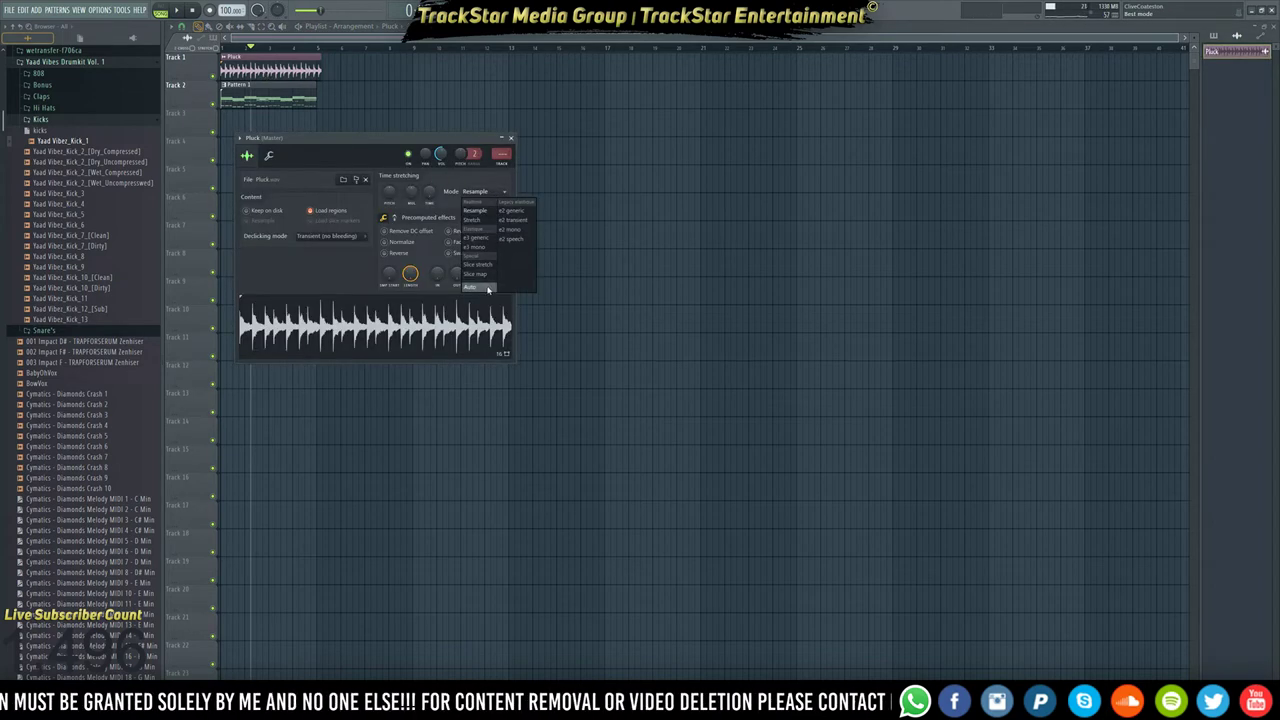
click(488, 288)
drag(430, 193, 430, 193)
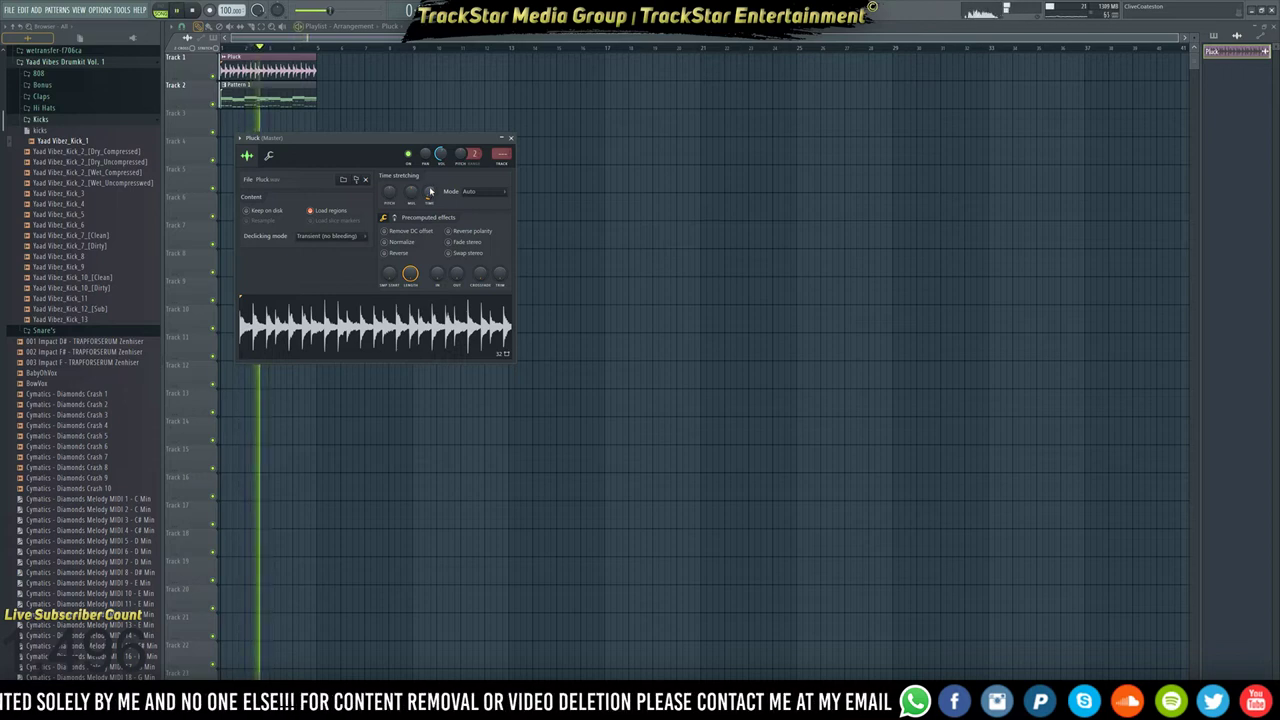
Load the Music Box combi in the M1 channel and move the instrument window below the channel rack.
key(F6)
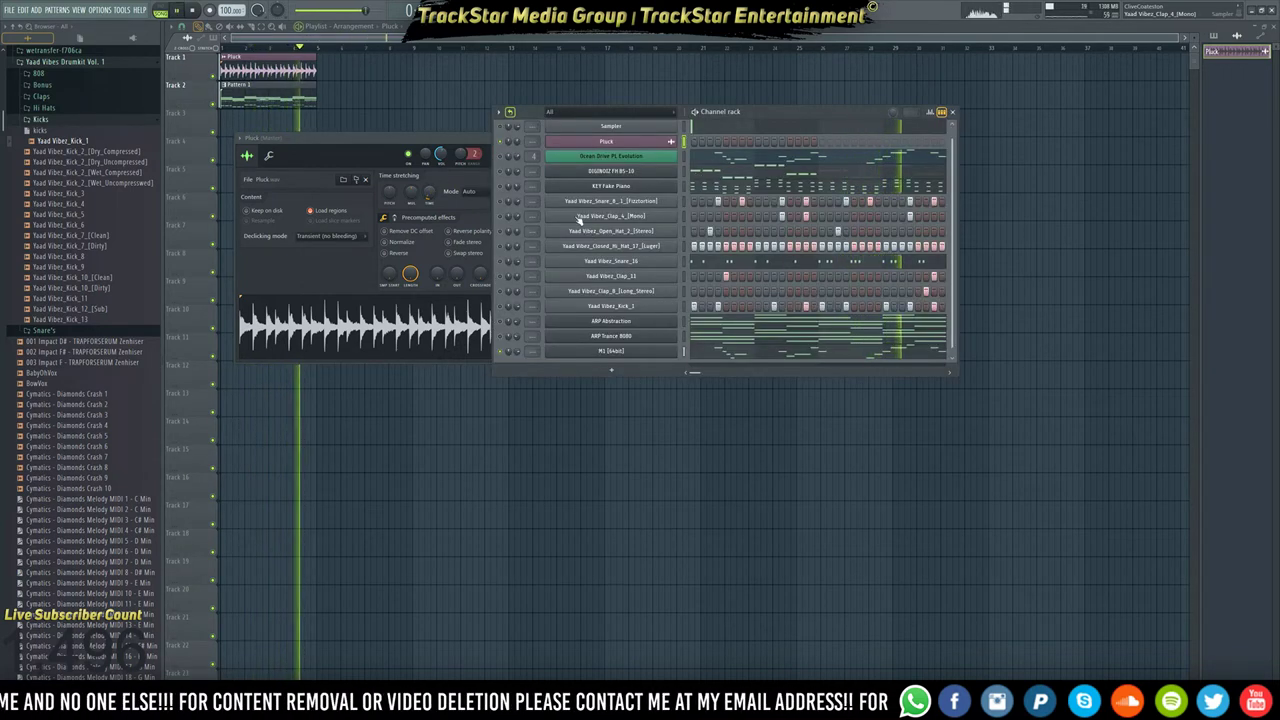
click(601, 353)
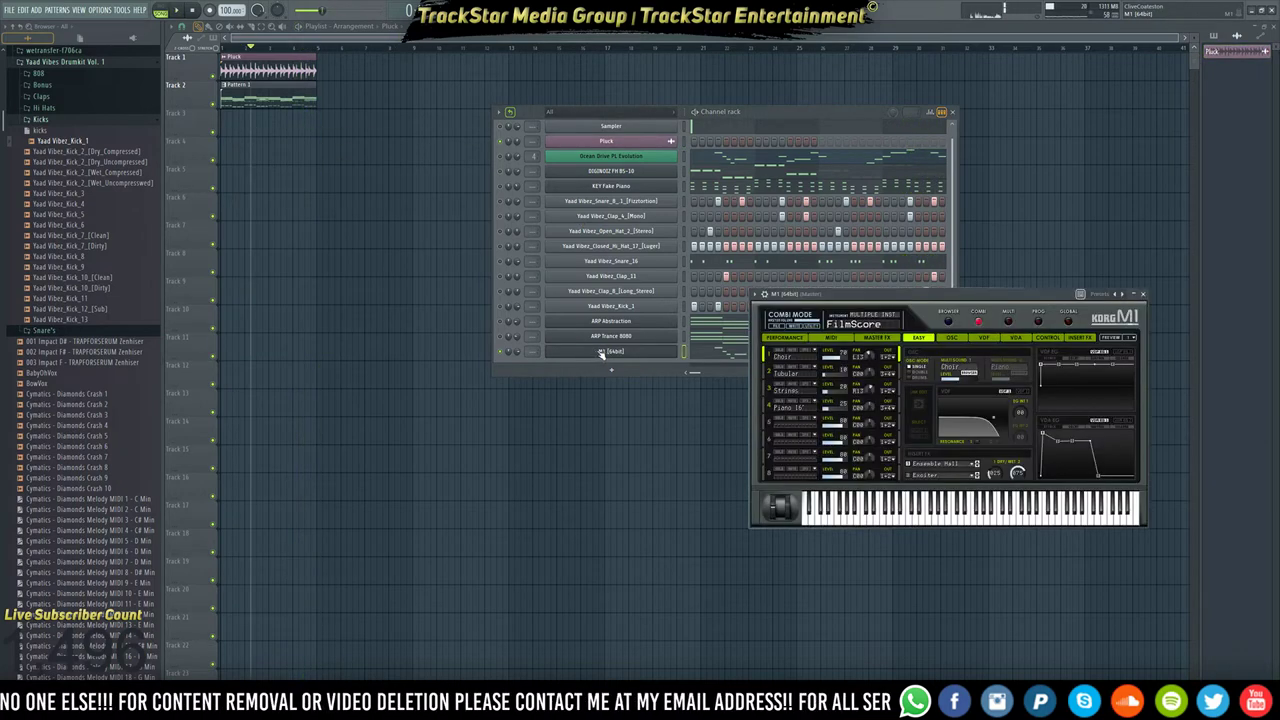
click(947, 320)
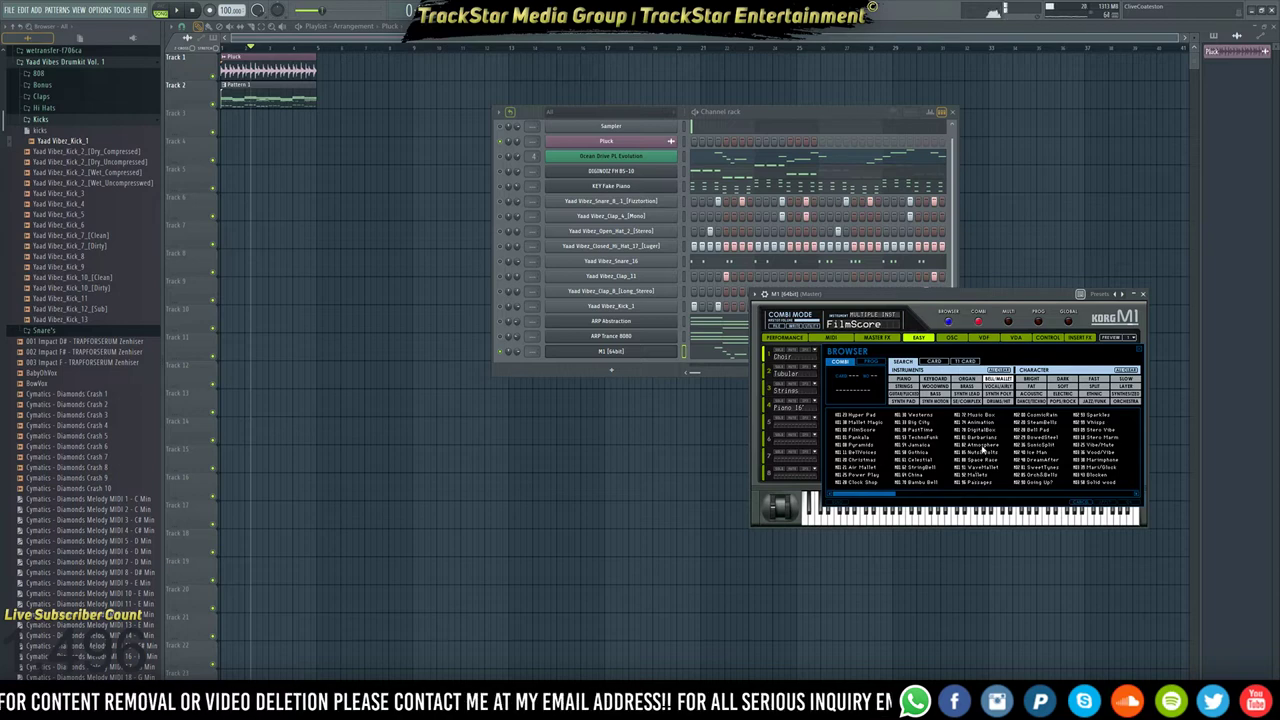
double_click(981, 415)
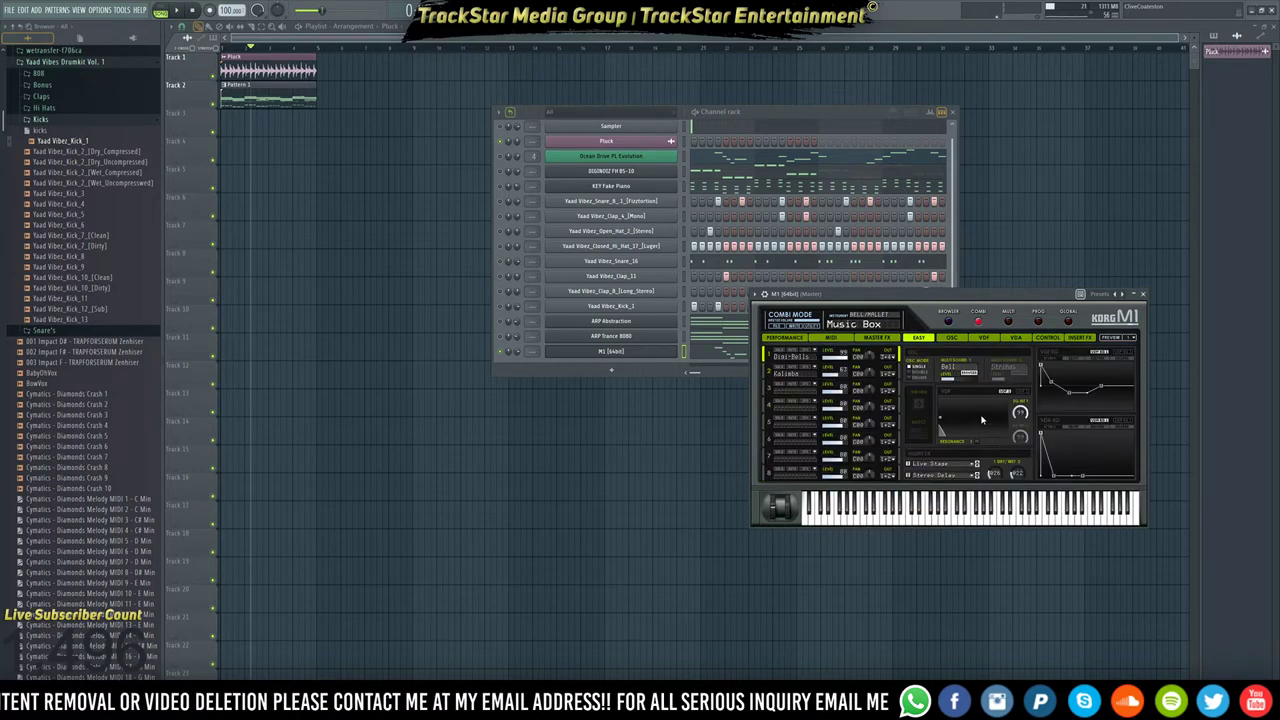
drag(963, 298, 965, 445)
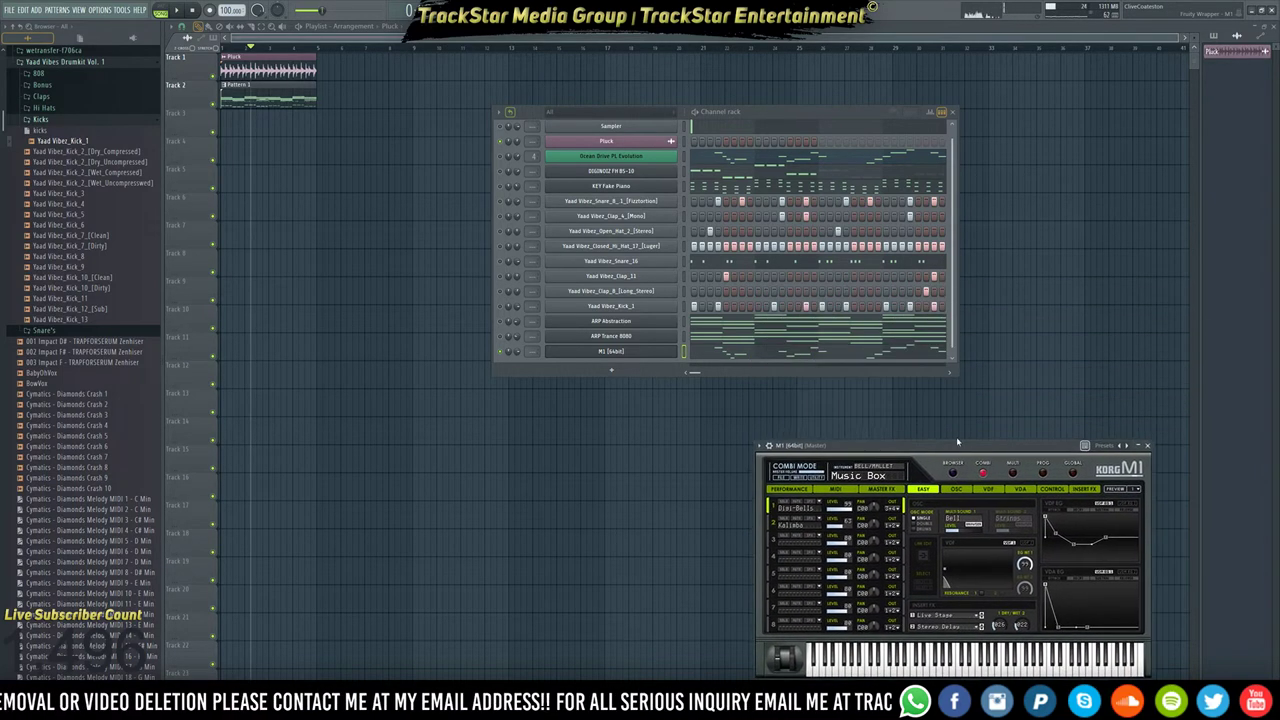
Play the arrangement from its start to hear the Pluck clip together with the M1 Music Box layer.
key(space)
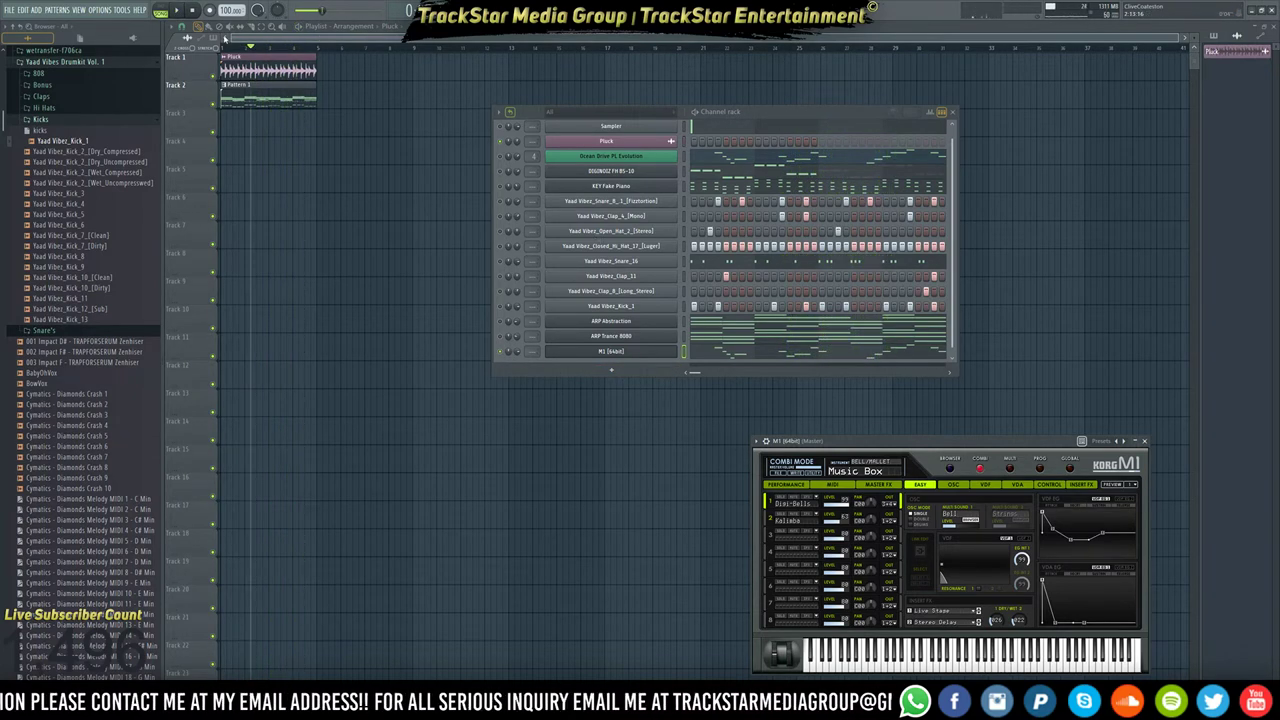
drag(241, 48, 197, 57)
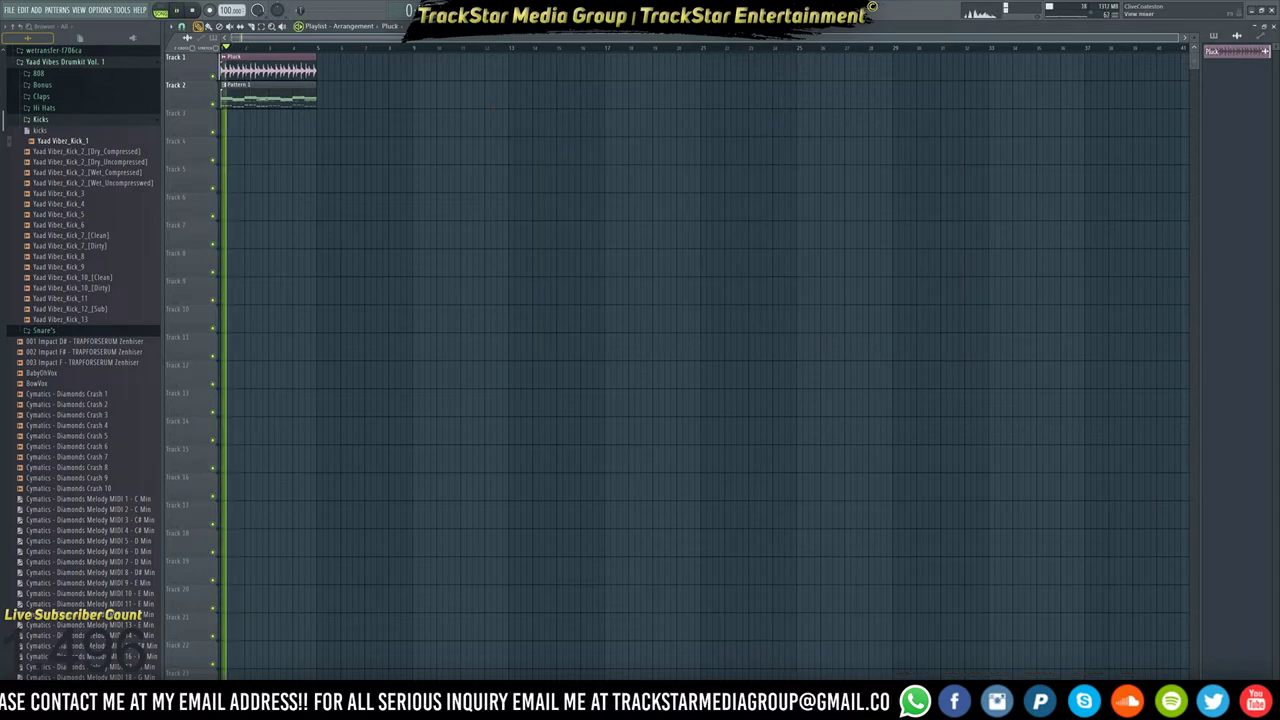
key(F6)
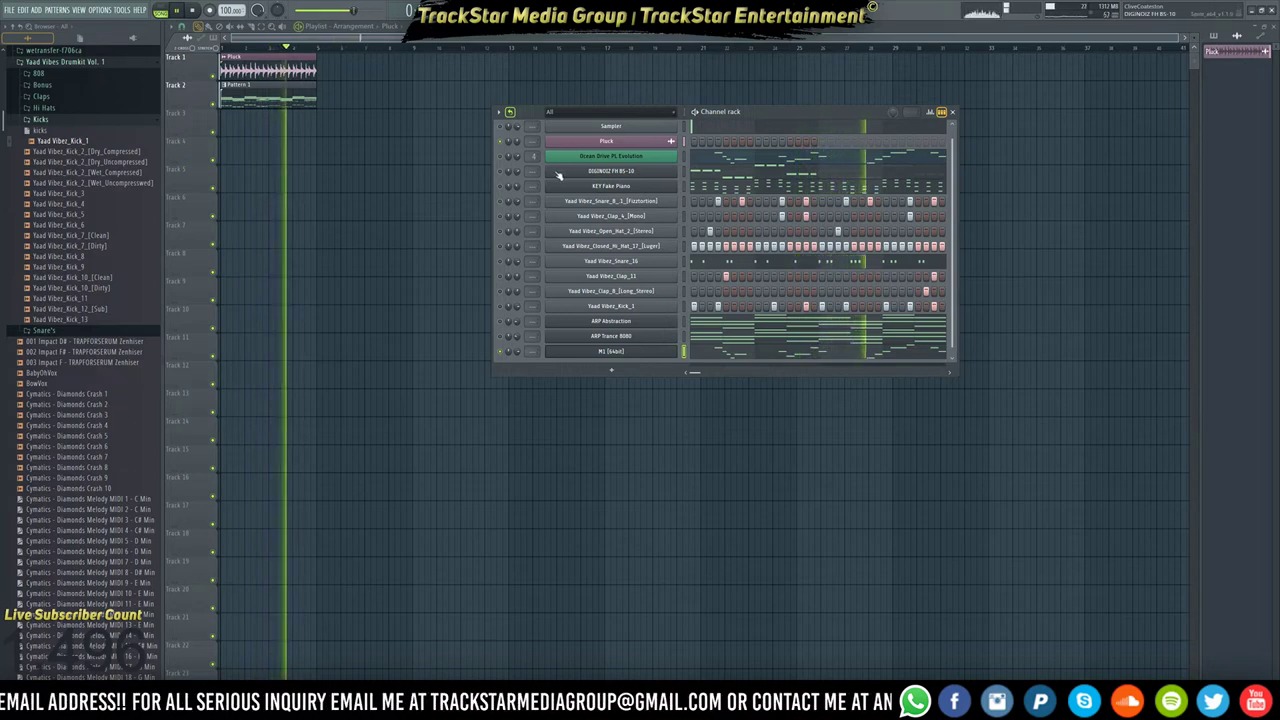
key(space)
Open the Pluck audio clip's channel settings.
double_click(268, 76)
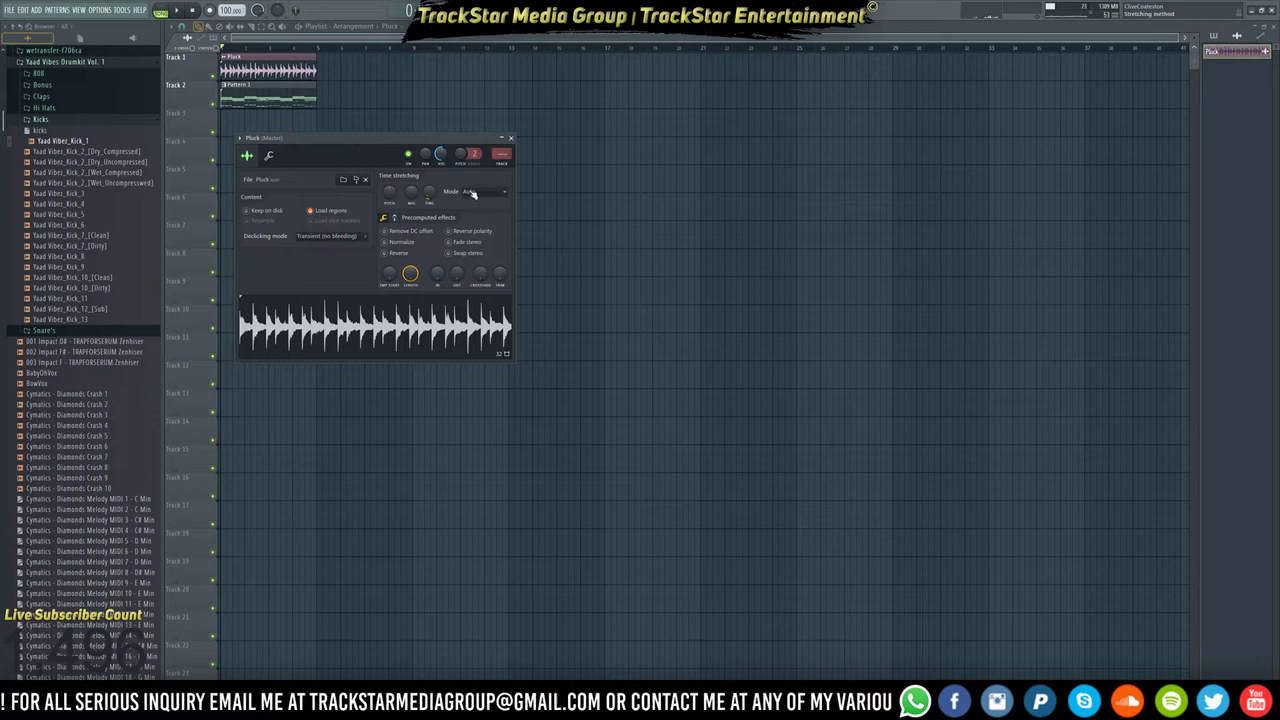
Set the project tempo to 95 BPM and restretch all channels to match.
key(space)
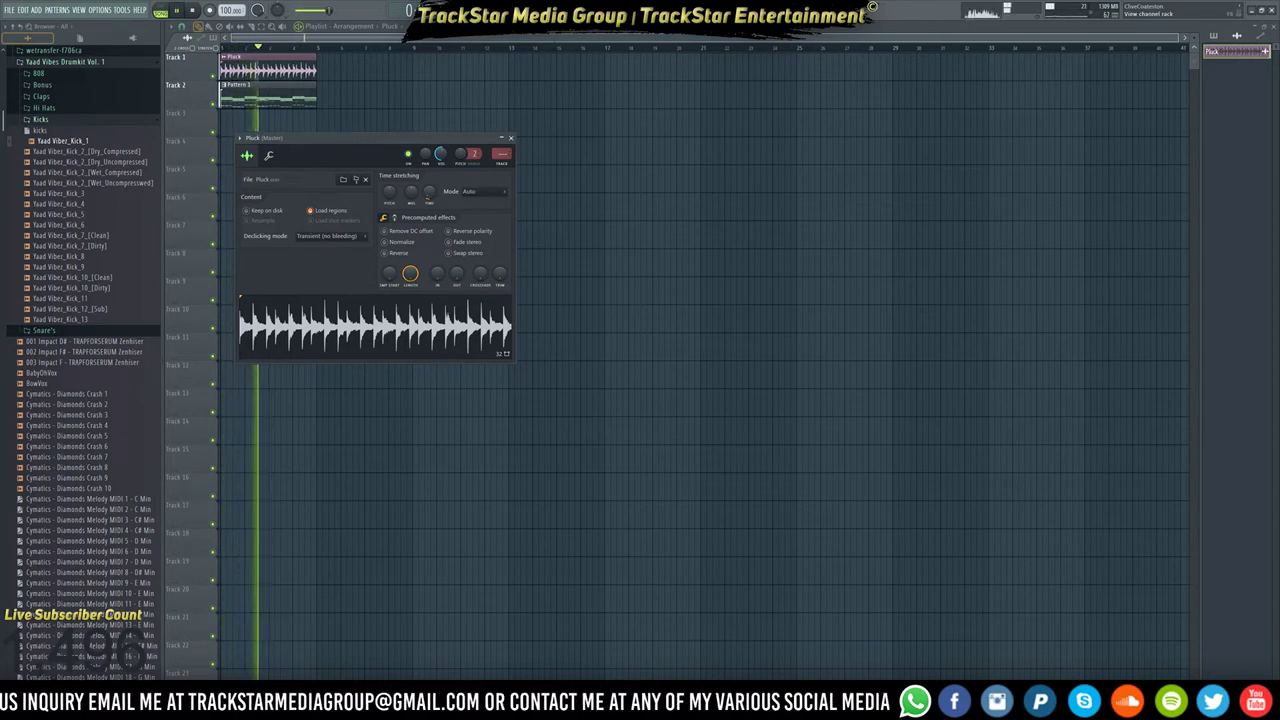
click(227, 10)
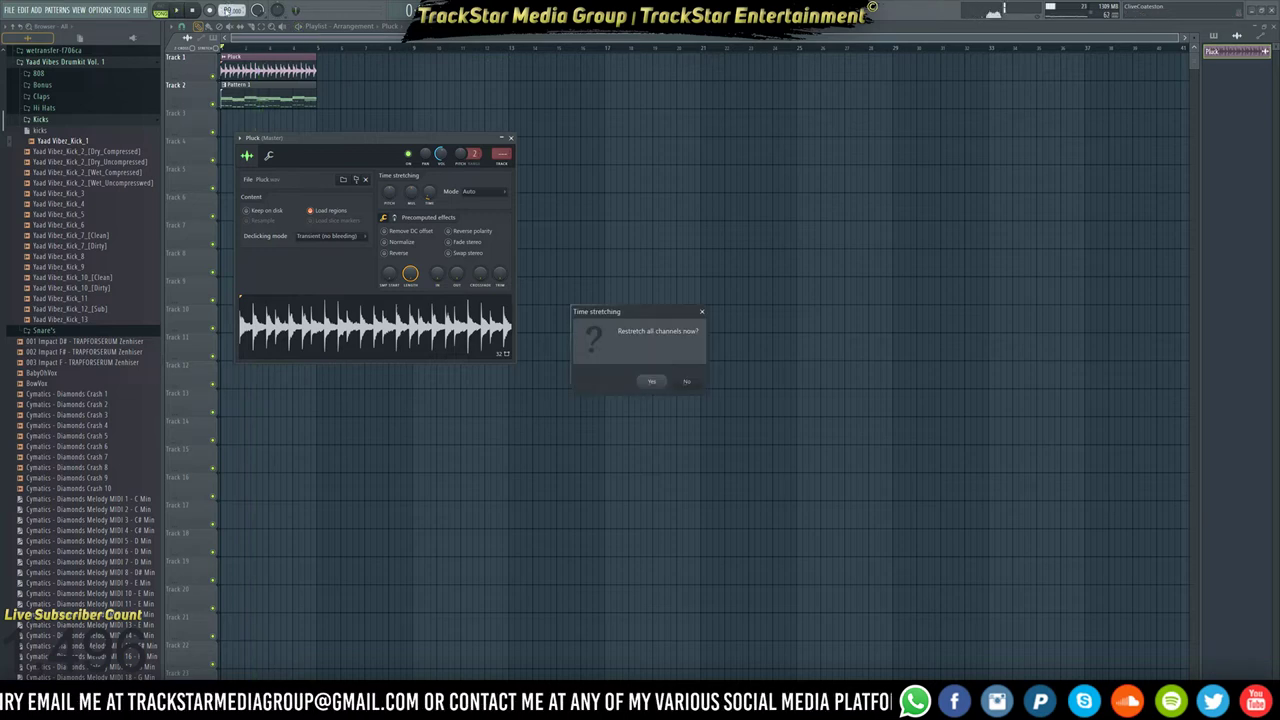
click(689, 381)
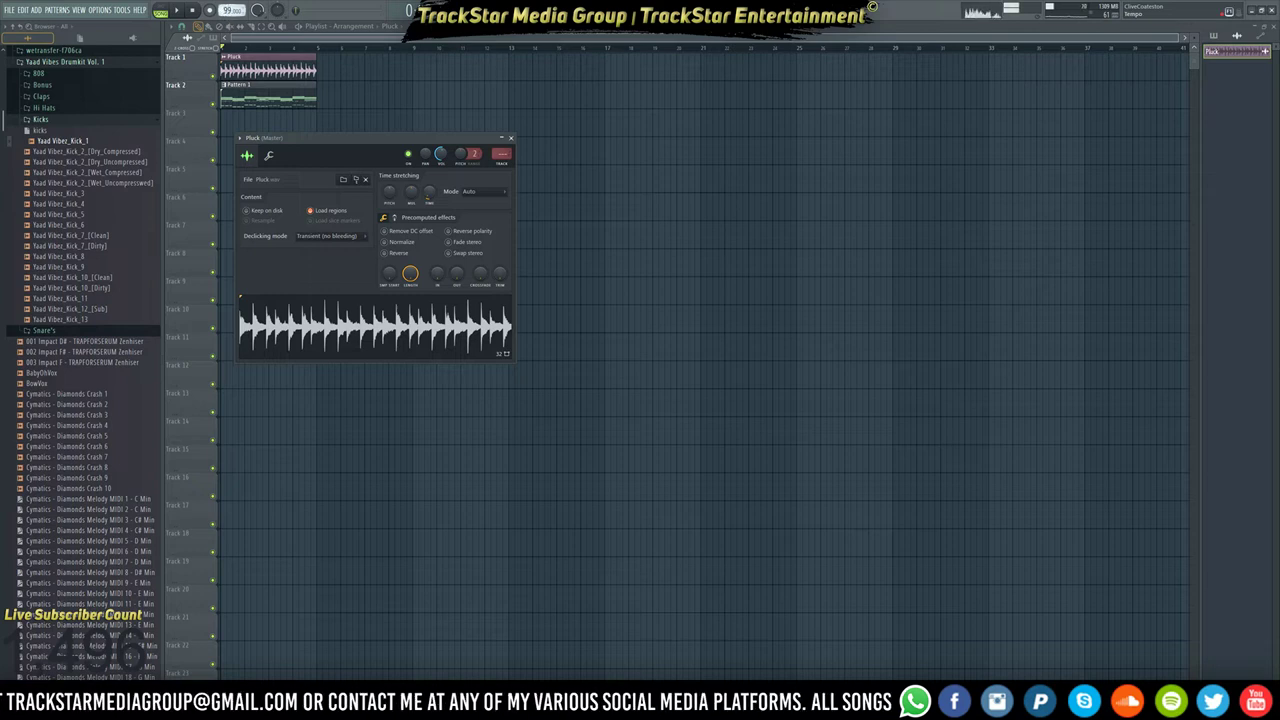
click(231, 10)
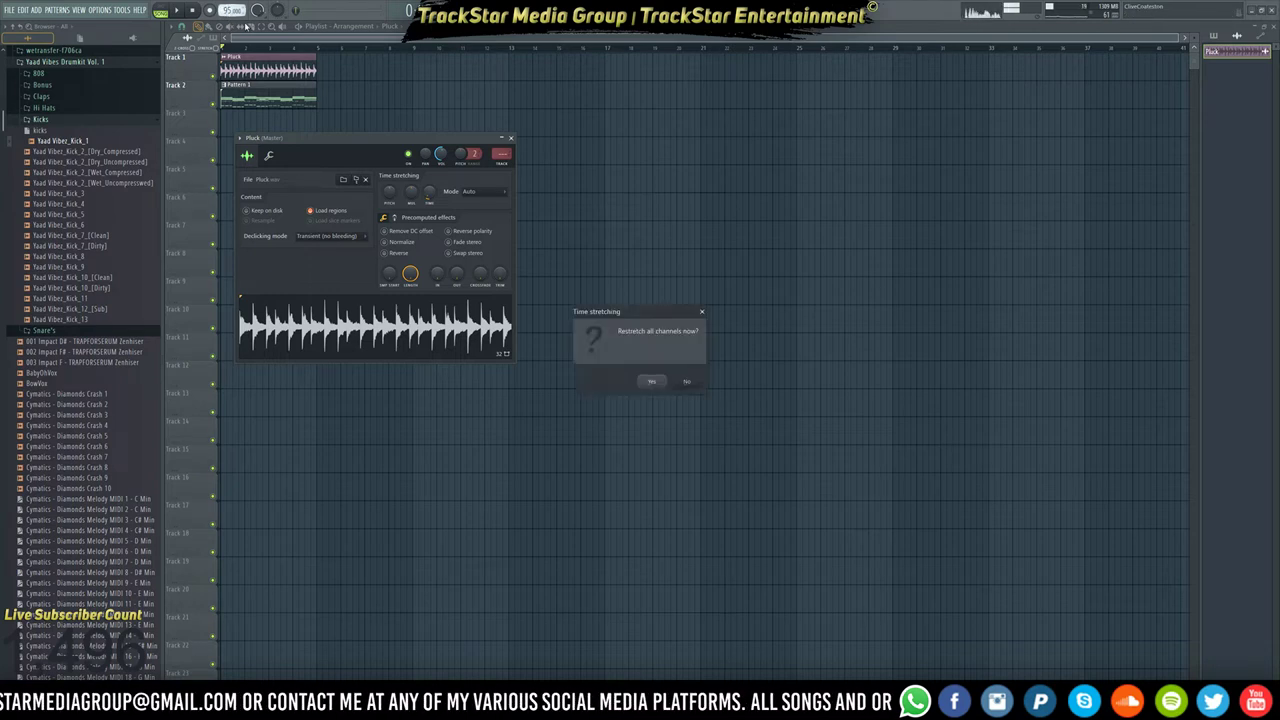
click(649, 382)
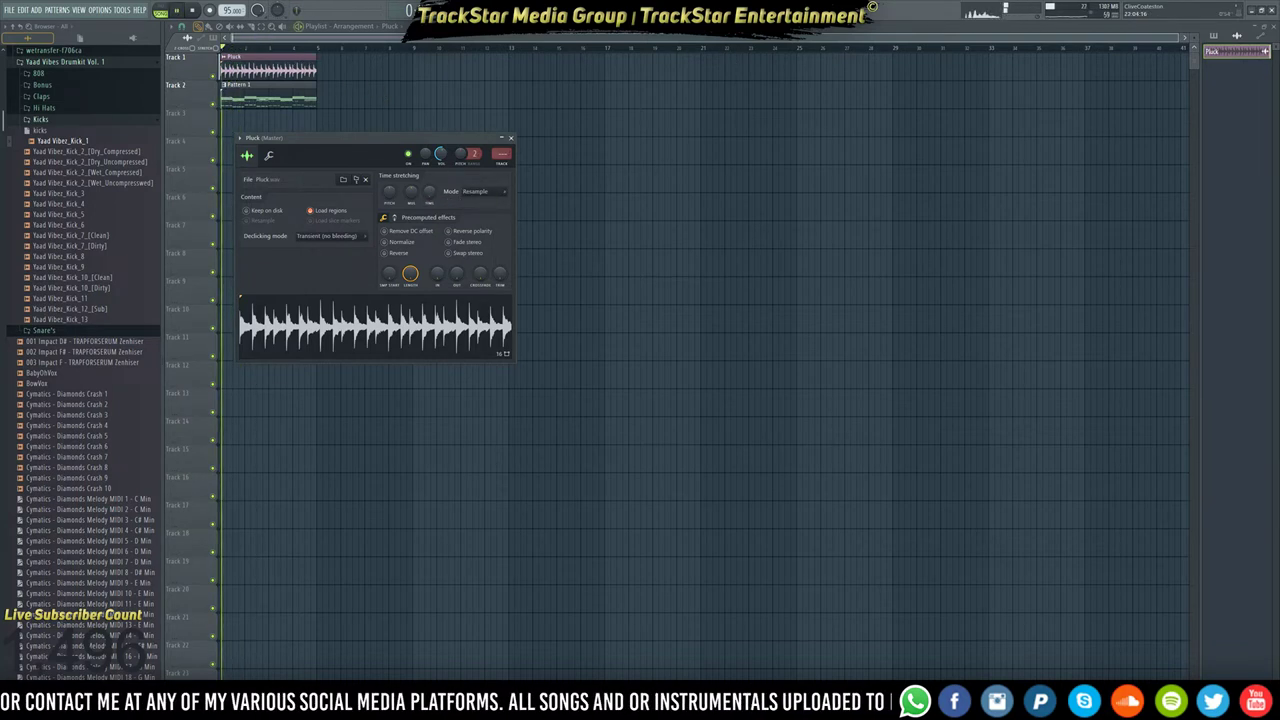
Apply a purple-to-teal gradient to the selected melodic channels in the channel rack.
key(F6)
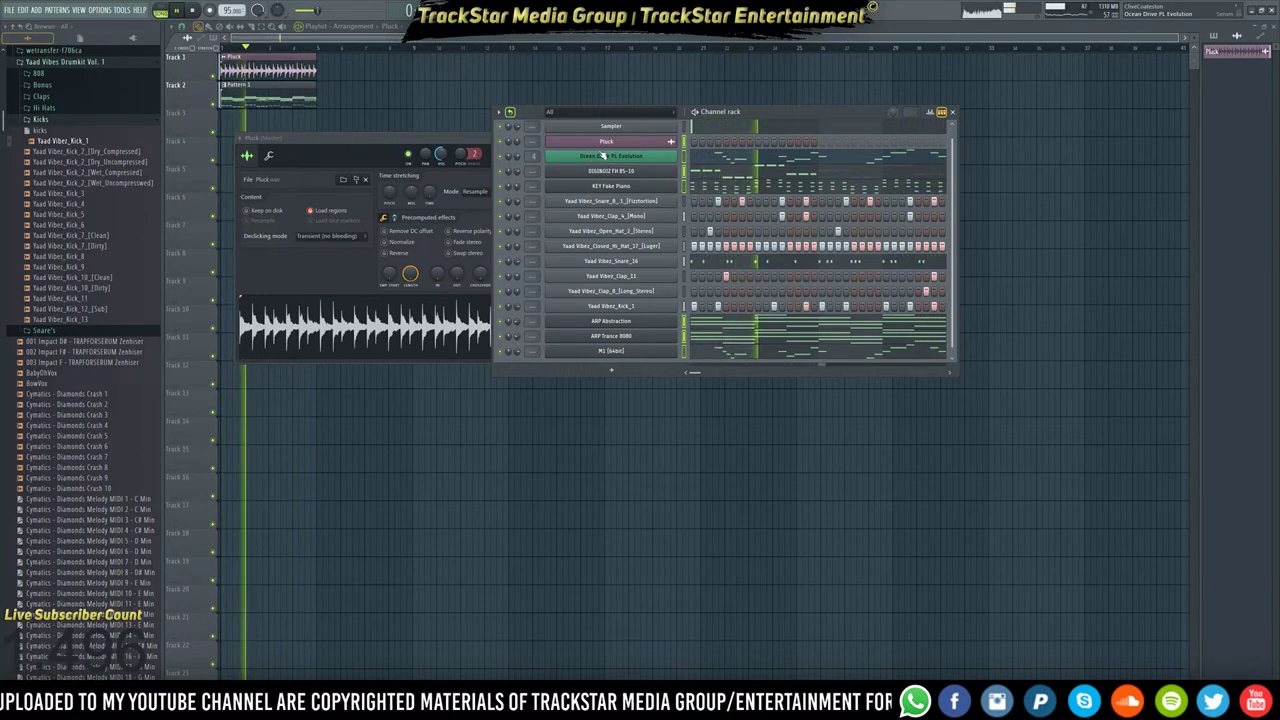
click(499, 111)
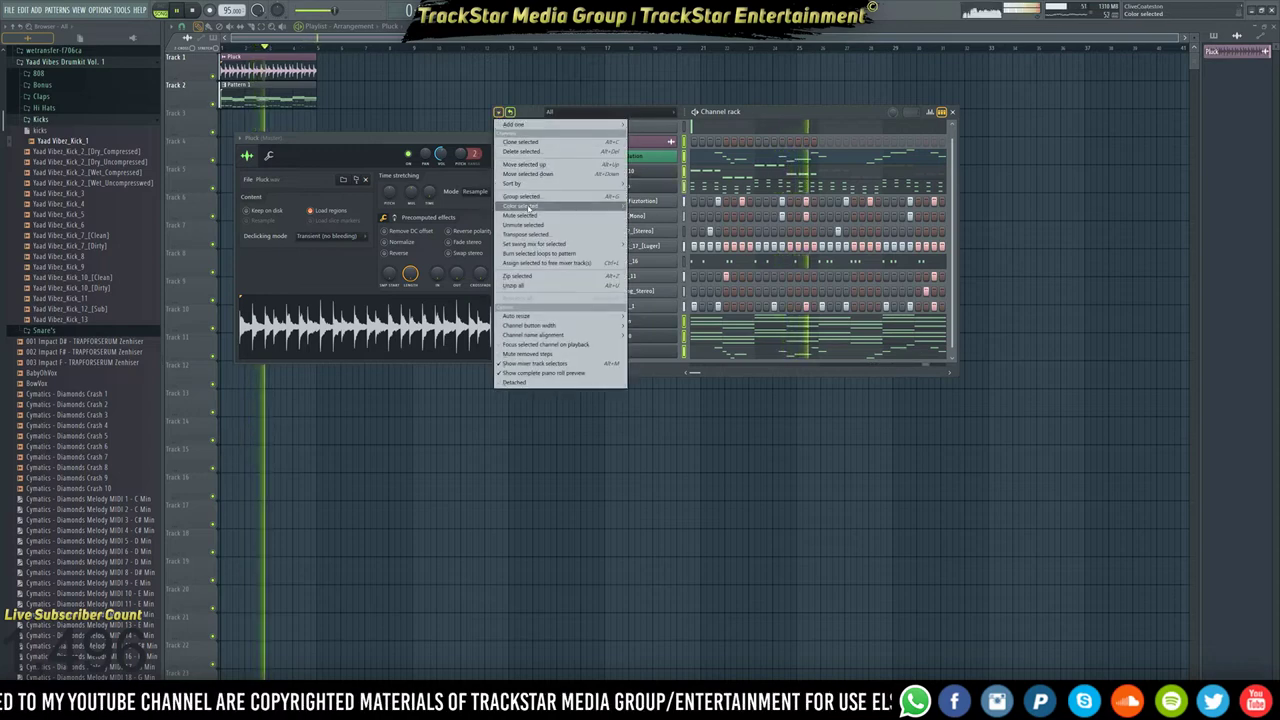
mouse_move(560, 206)
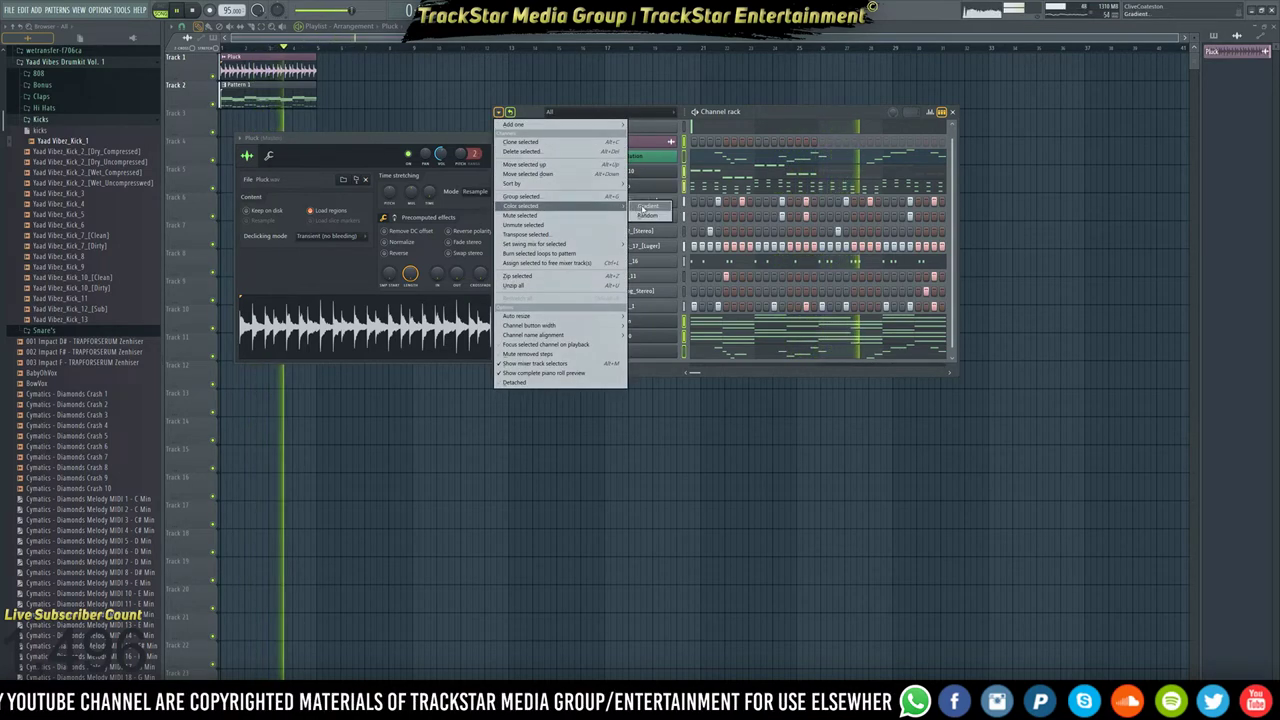
click(645, 207)
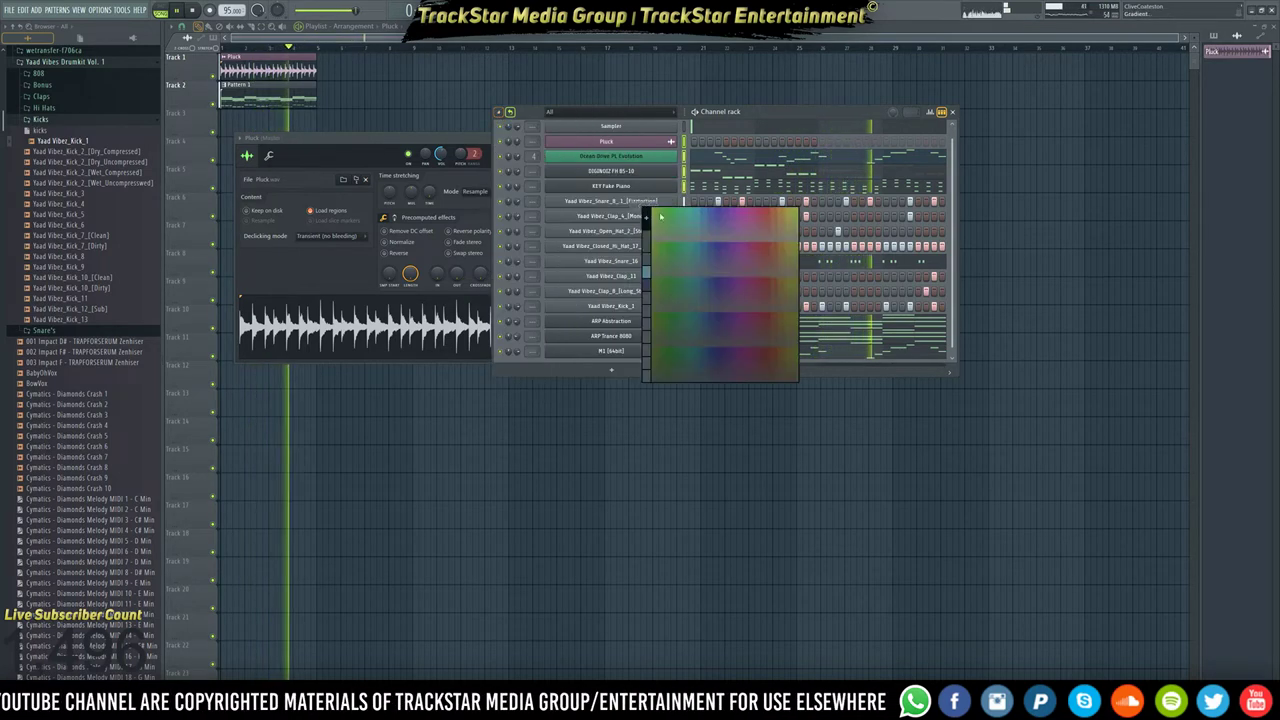
click(648, 288)
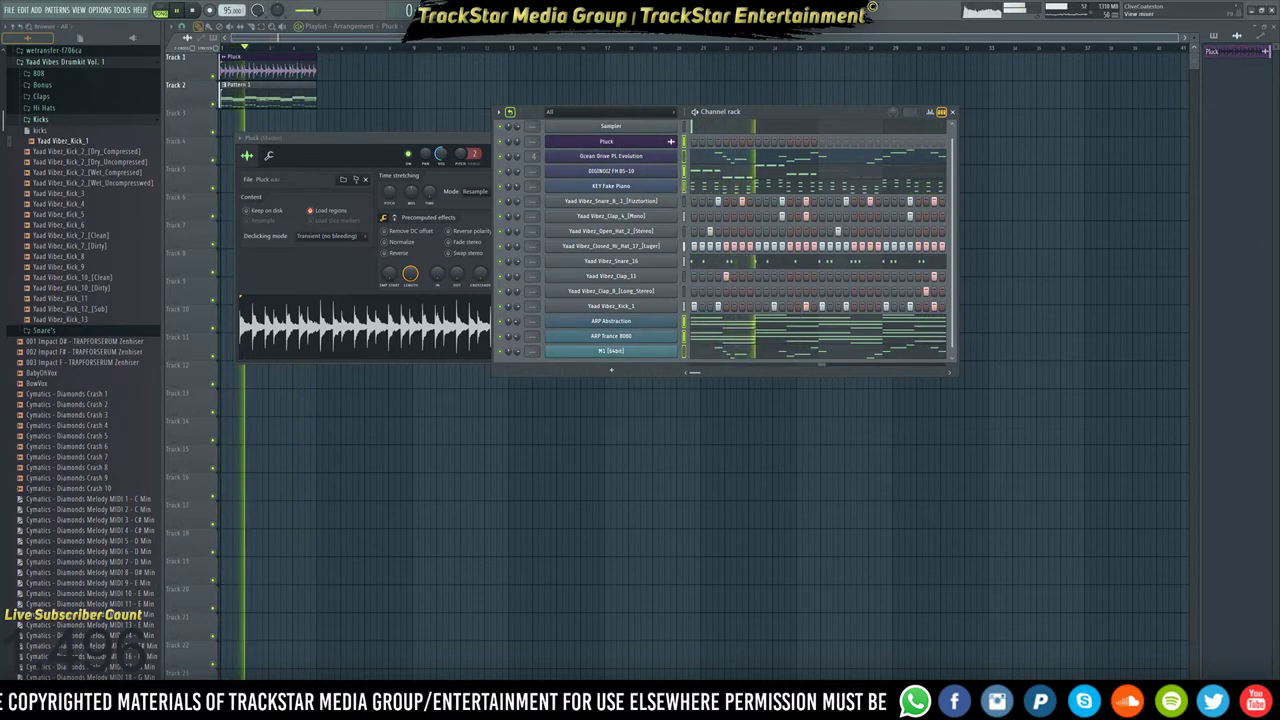
Route the channels from Pluck to M1 to their own consecutive mixer tracks, starting at insert 1.
key(F9)
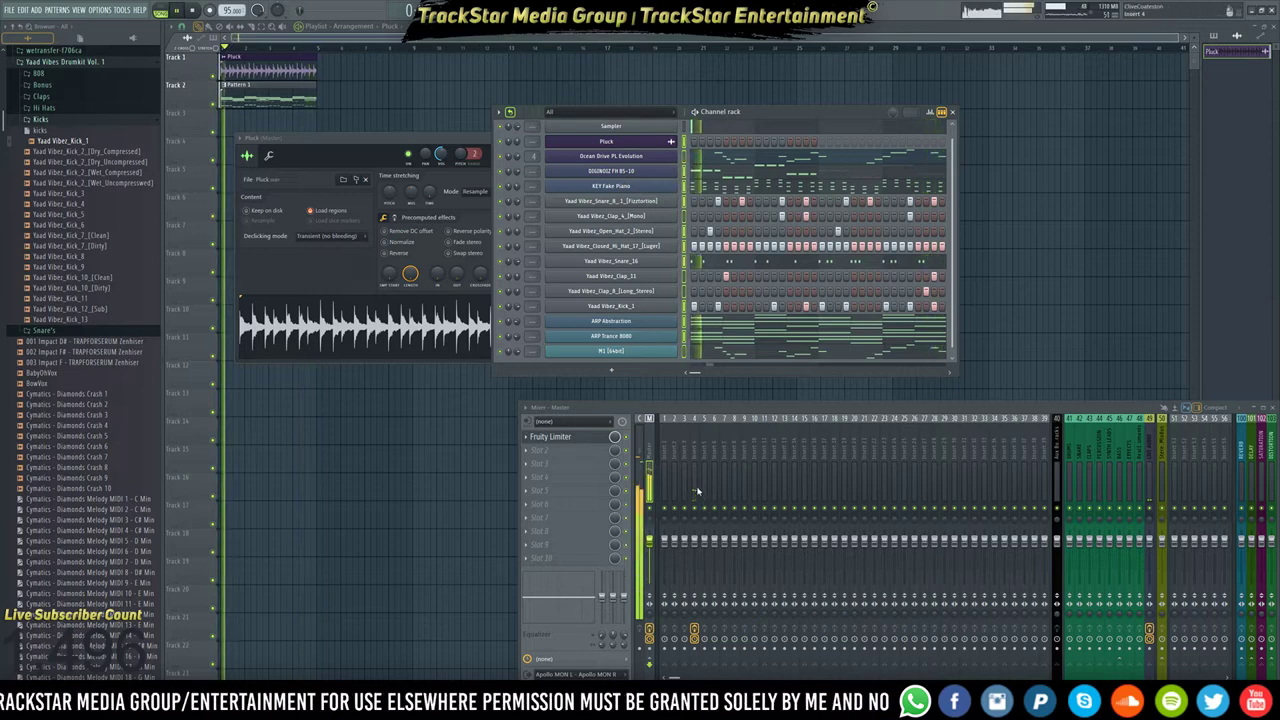
click(694, 492)
click(673, 443)
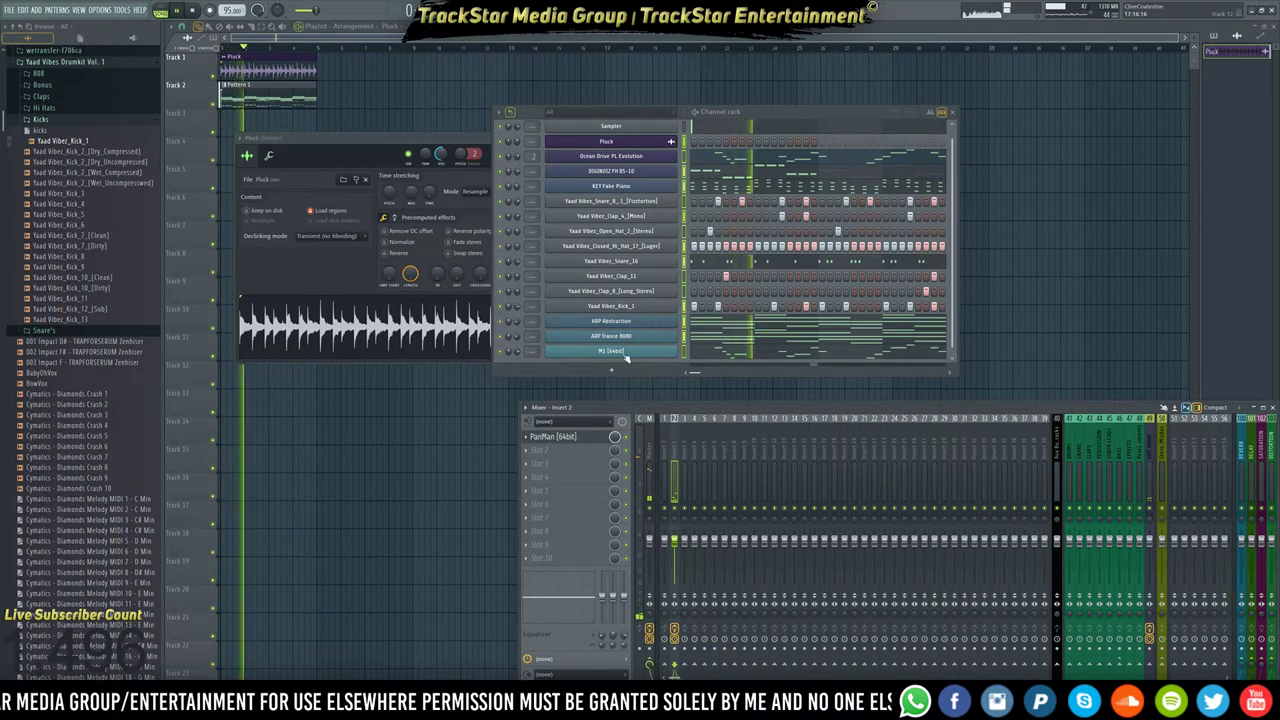
click(667, 491)
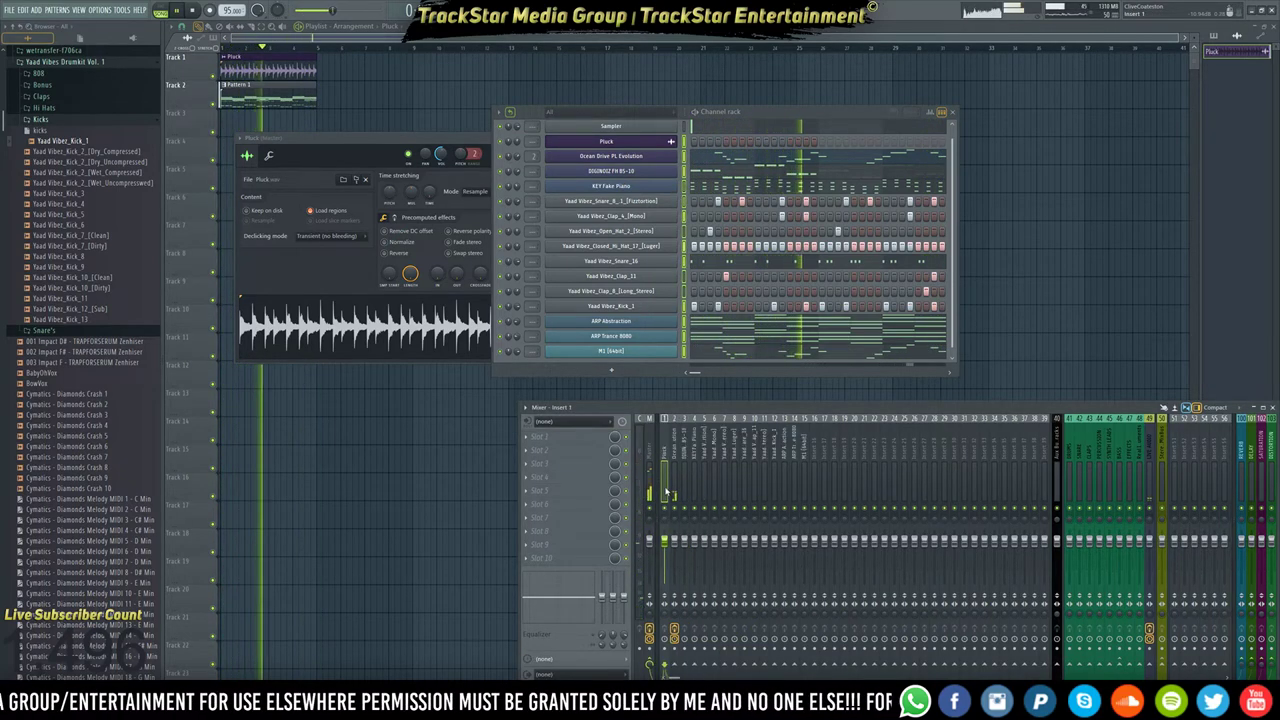
key(ctrl+shift+l)
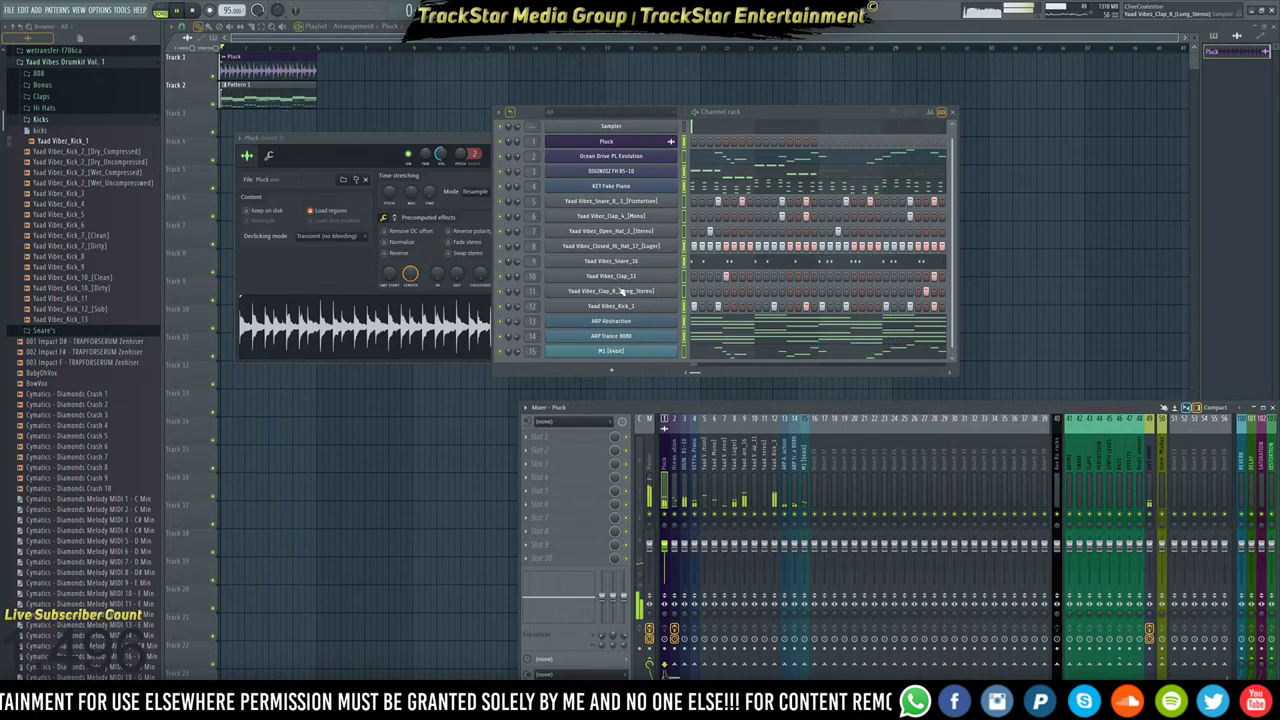
Lower the faders of mixer tracks 1 to 15 together to 79% and close the open windows.
key(space)
click(618, 142)
click(618, 142)
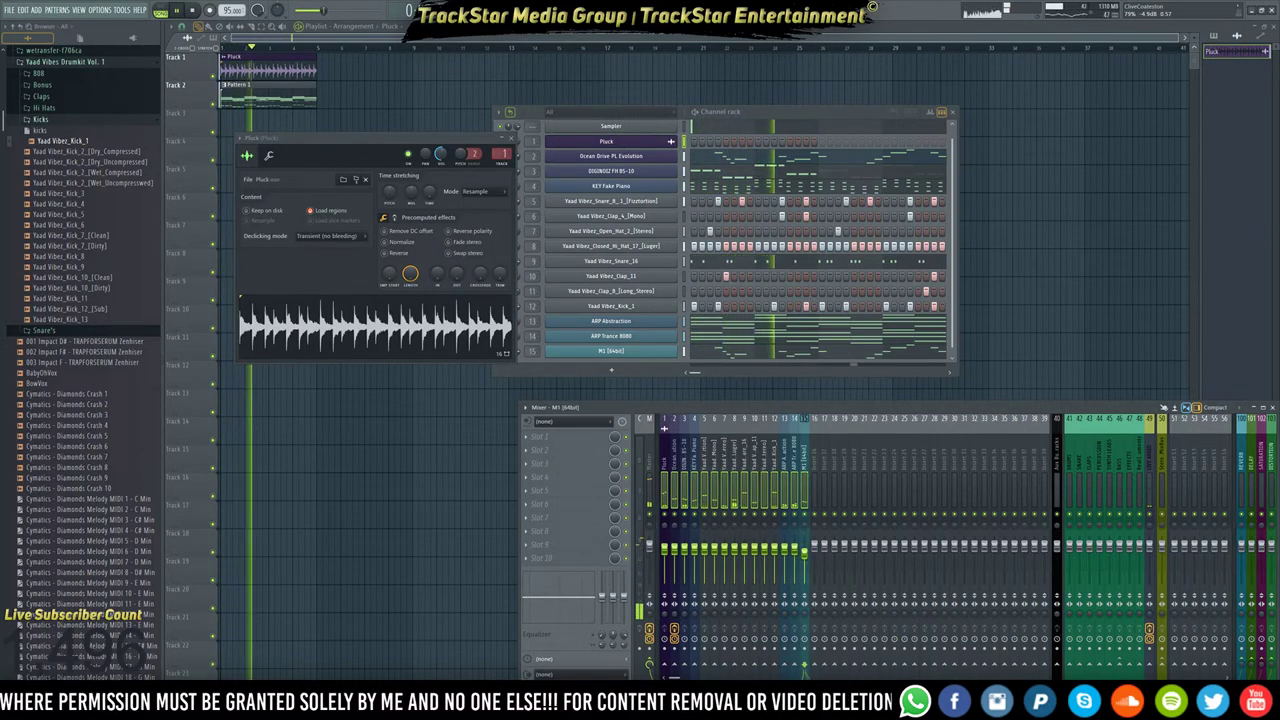
key(F12)
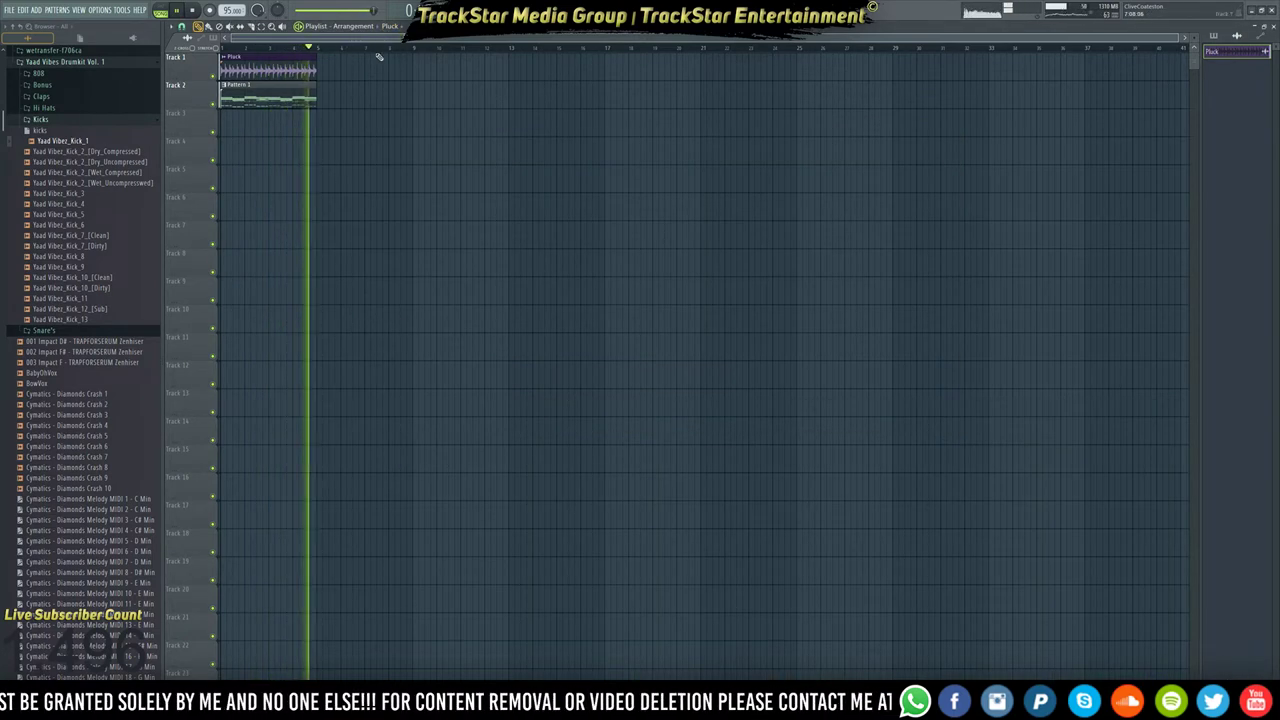
Place Pluck clips on Track 1 of the playlist at bars 9 and 21.
scroll(391, 49, up, 2)
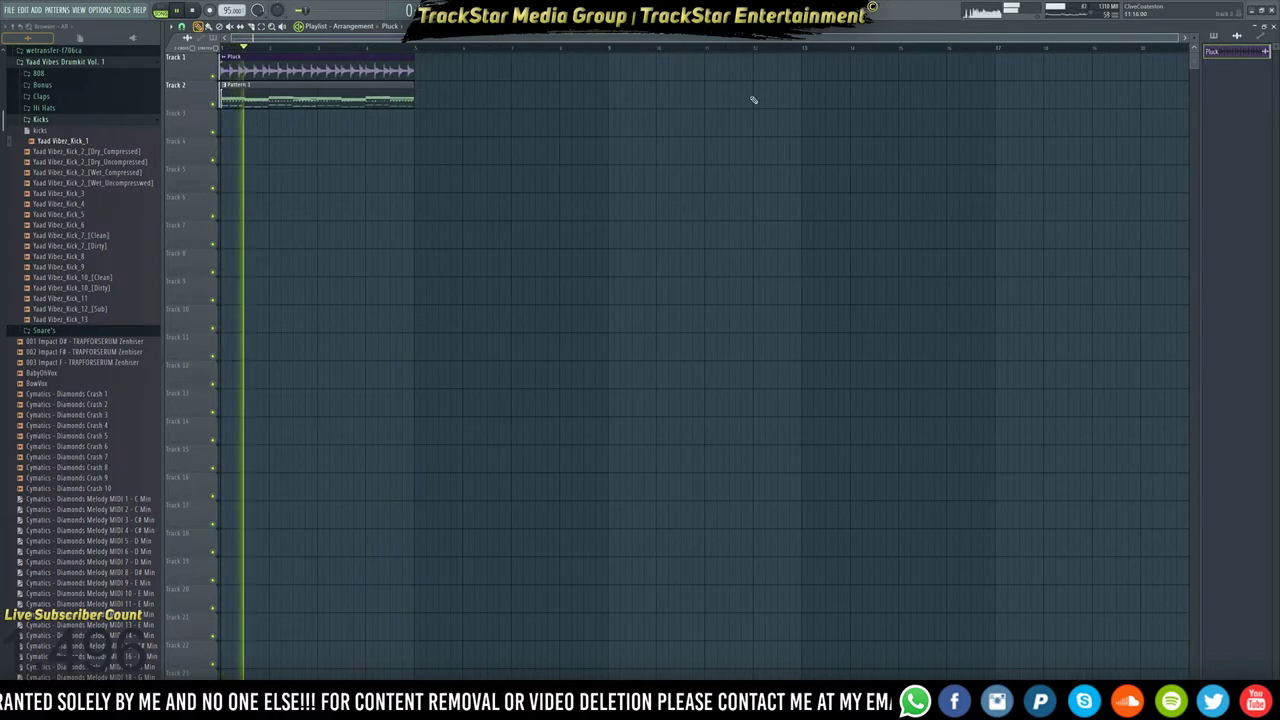
click(615, 64)
drag(651, 64, 643, 64)
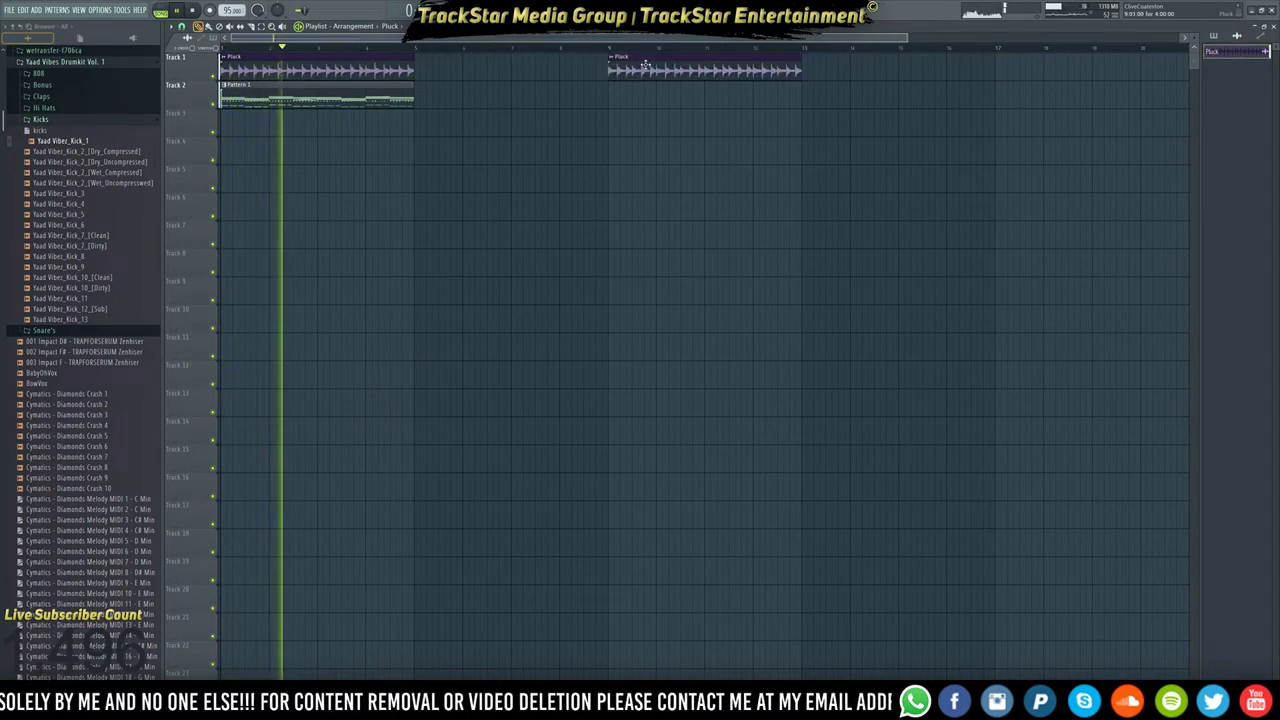
scroll(540, 46, right, 2)
scroll(540, 49, down, 1)
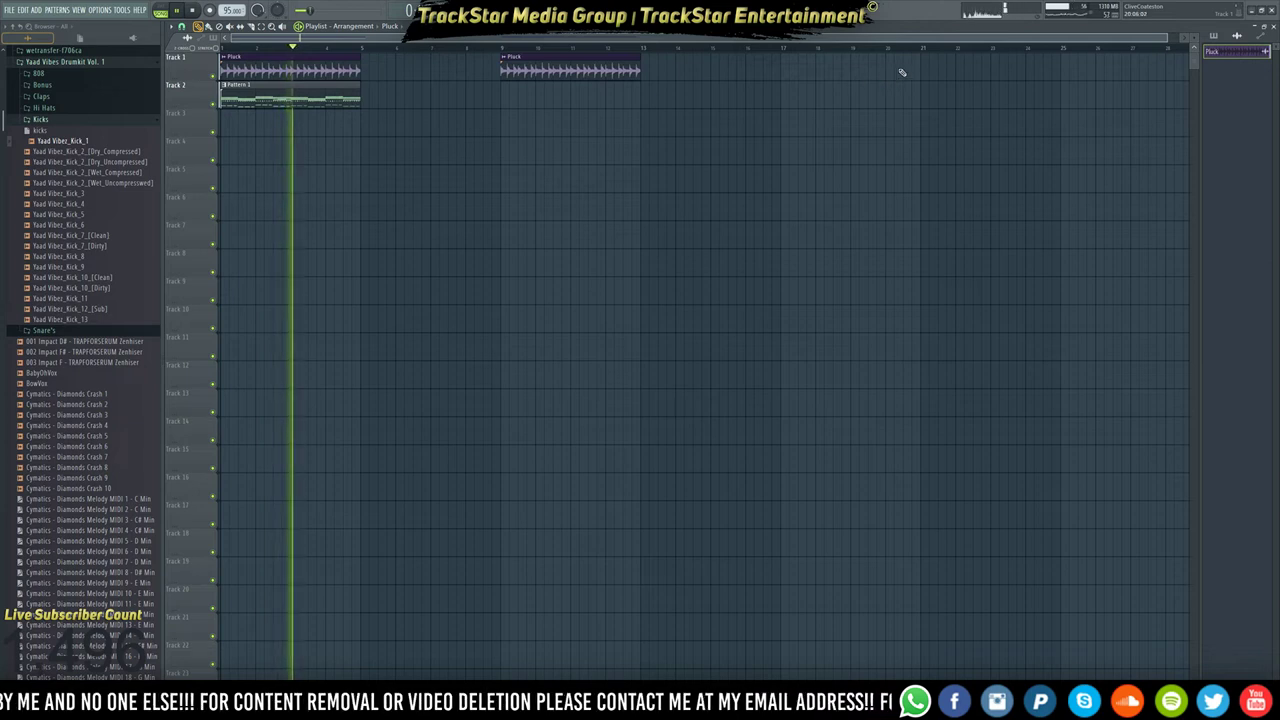
click(922, 64)
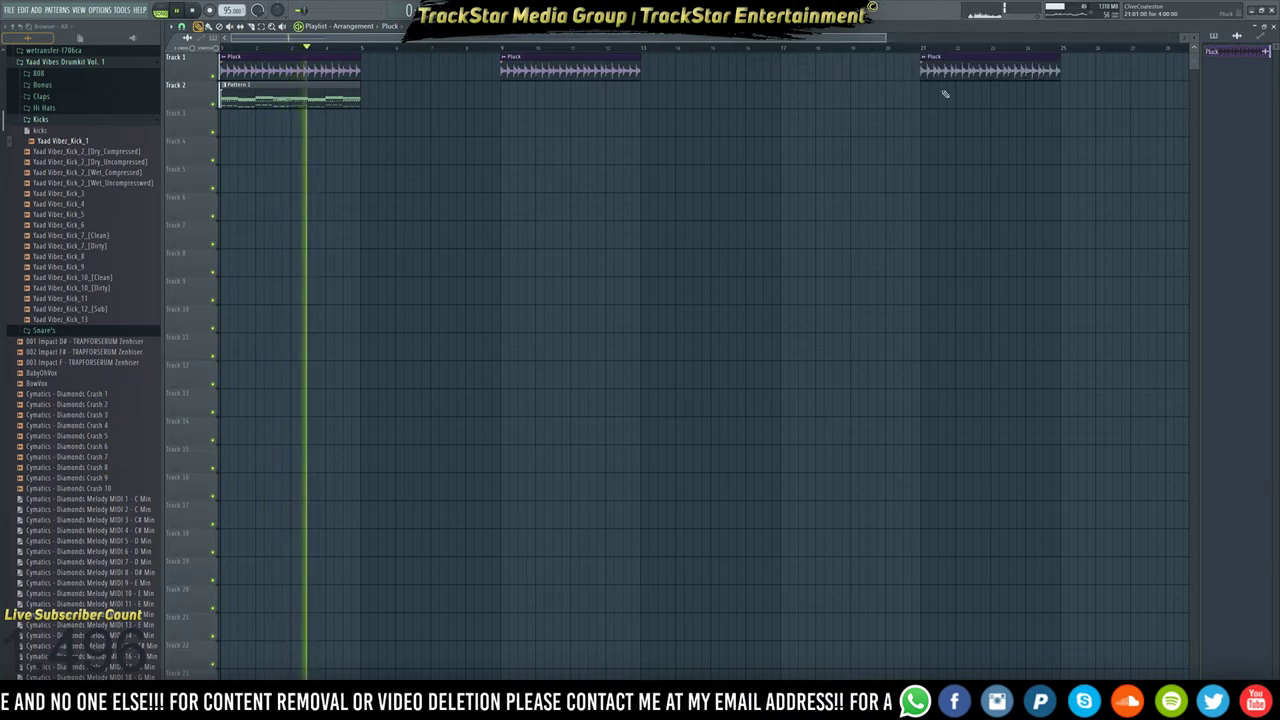
Fill the gaps on Track 1 with Pluck clips at bars 5, 13 and 17.
ctrl+right_click(694, 55)
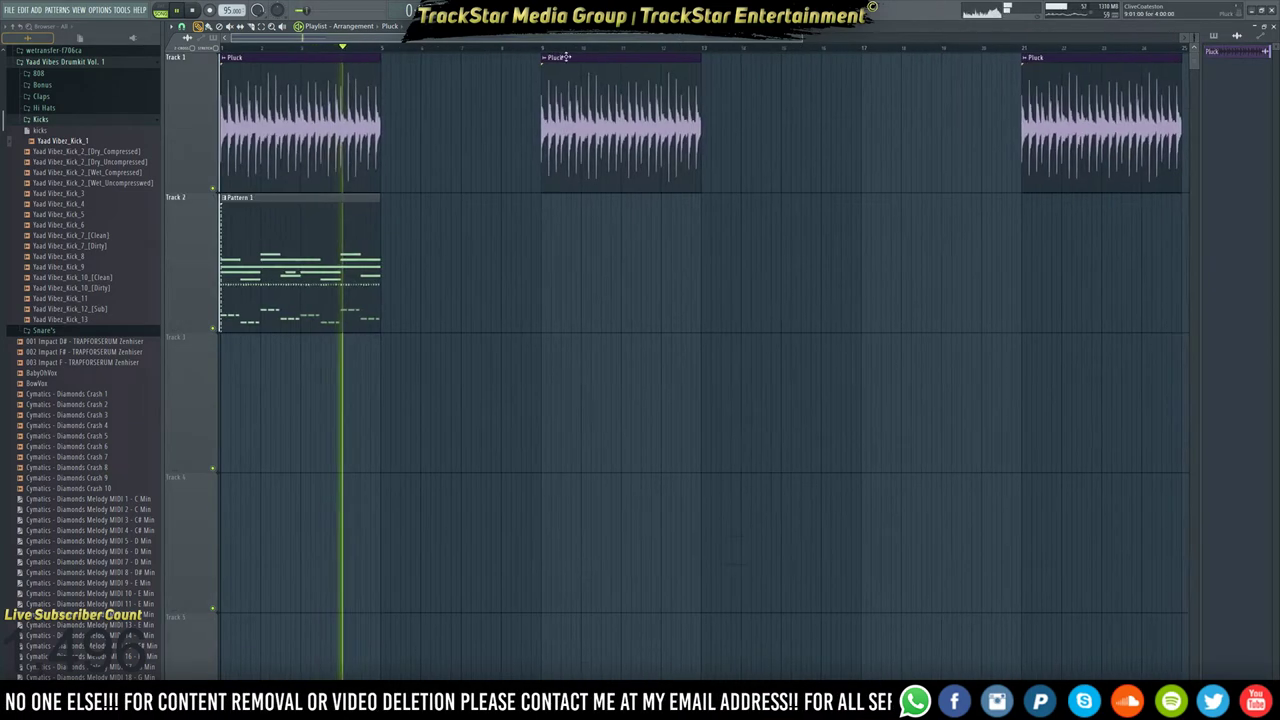
click(378, 125)
click(402, 123)
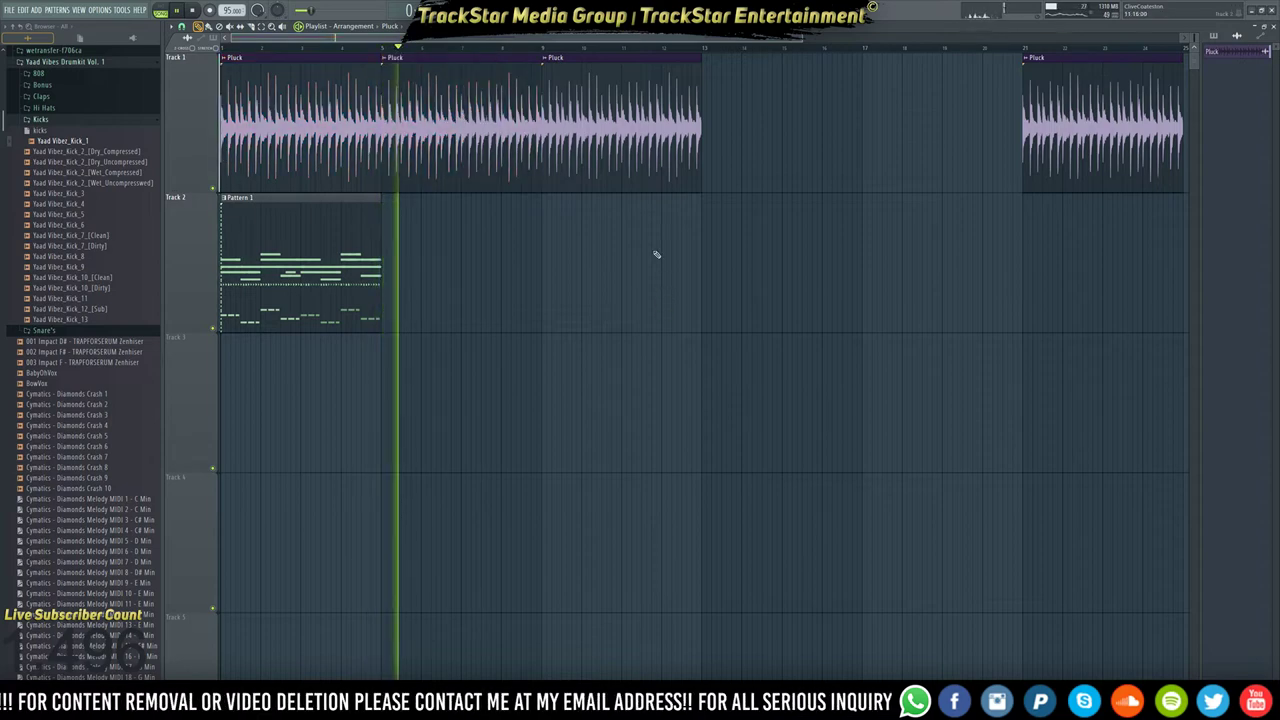
click(210, 28)
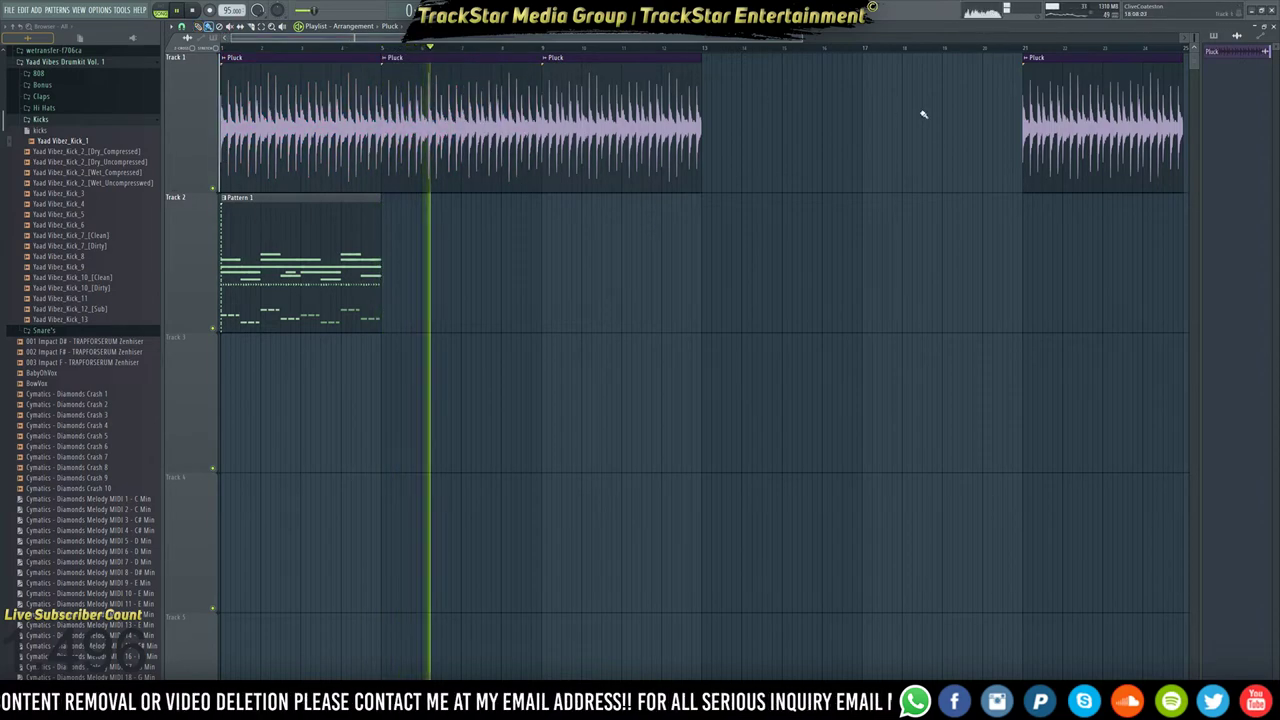
mouse_move(923, 114)
mouse_down()
mouse_move(457, 94)
mouse_move(740, 388)
mouse_up()
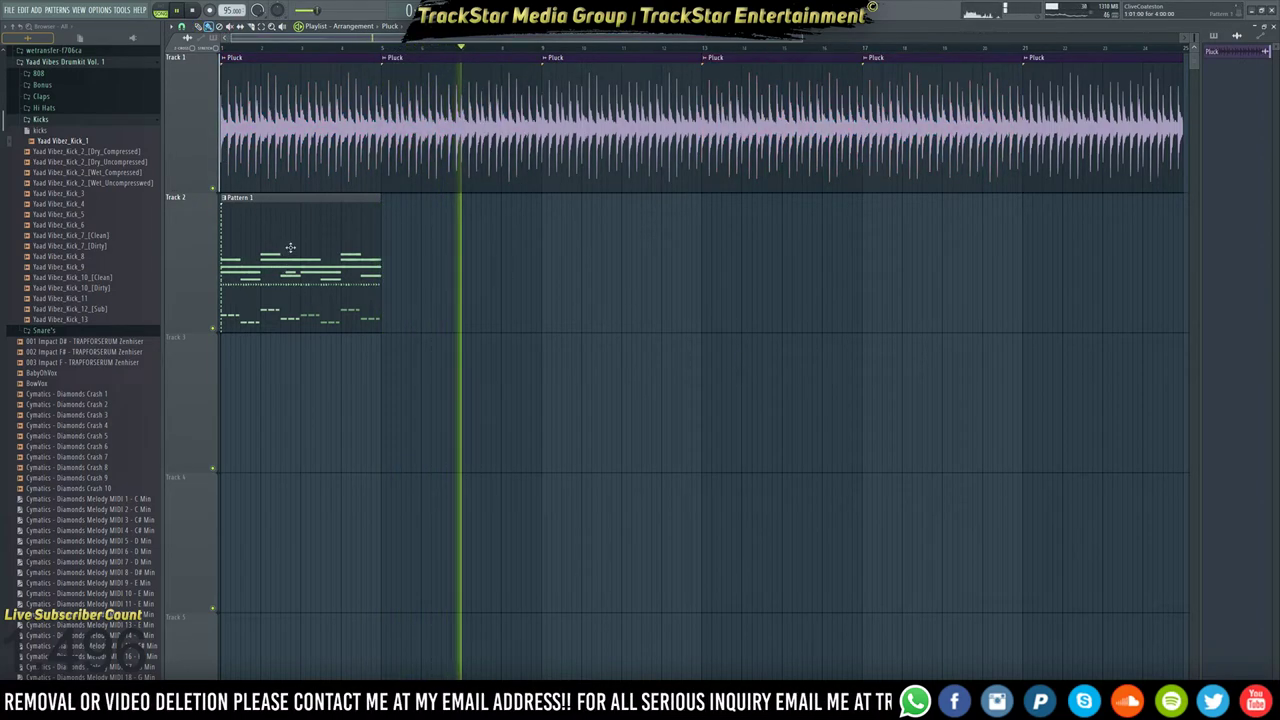
Delete the Pattern 1 clip from Track 2 and rename the pattern as Main Automation.
right_click(314, 313)
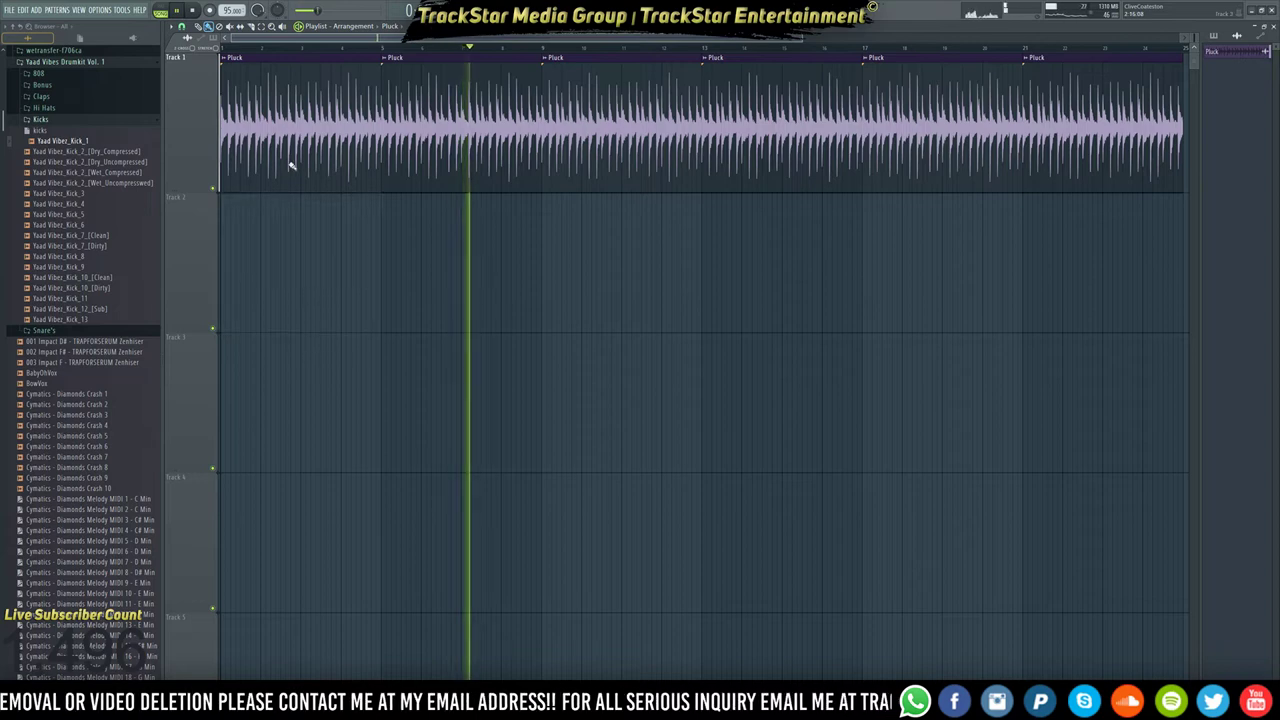
click(1220, 56)
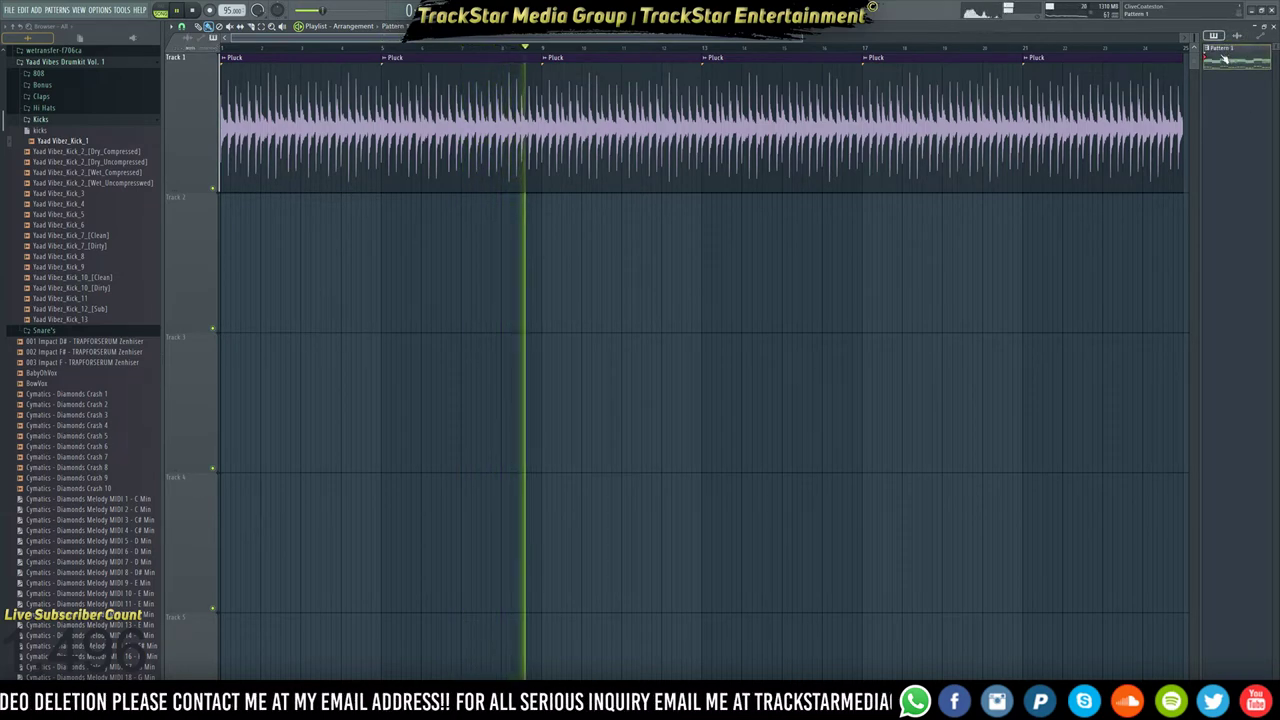
key(F2)
text(Main Aut)
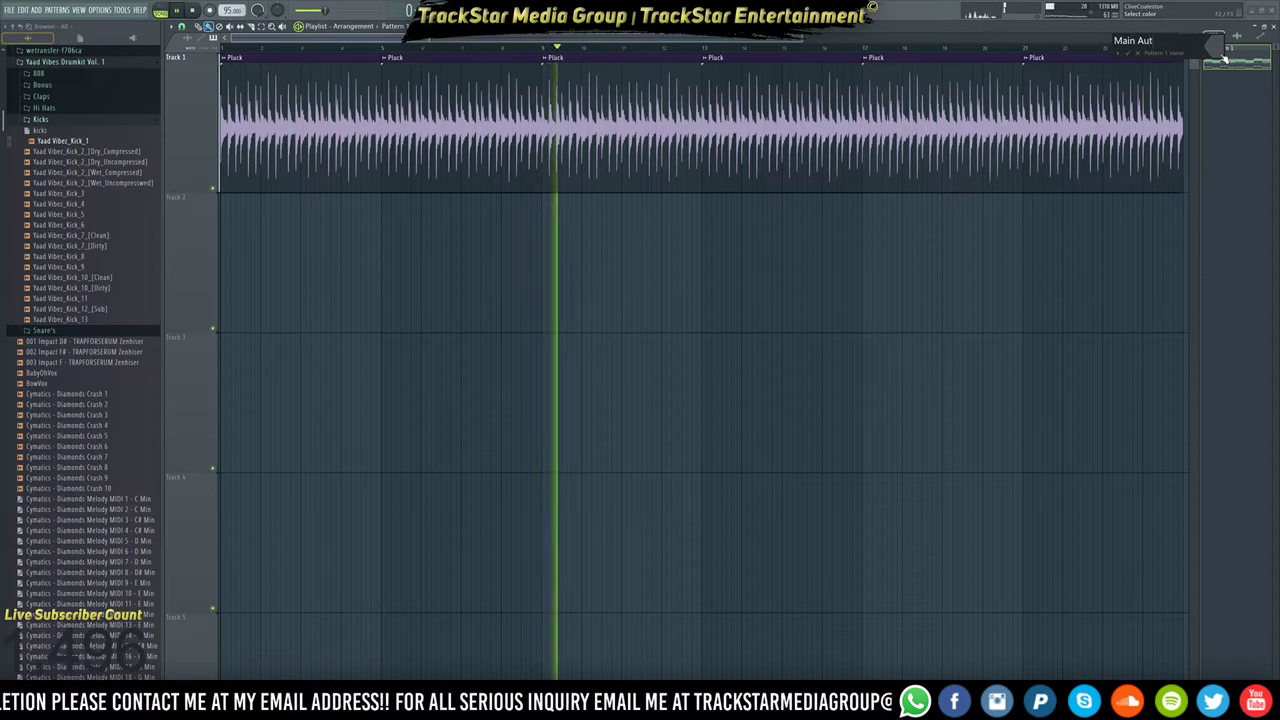
text(omation)
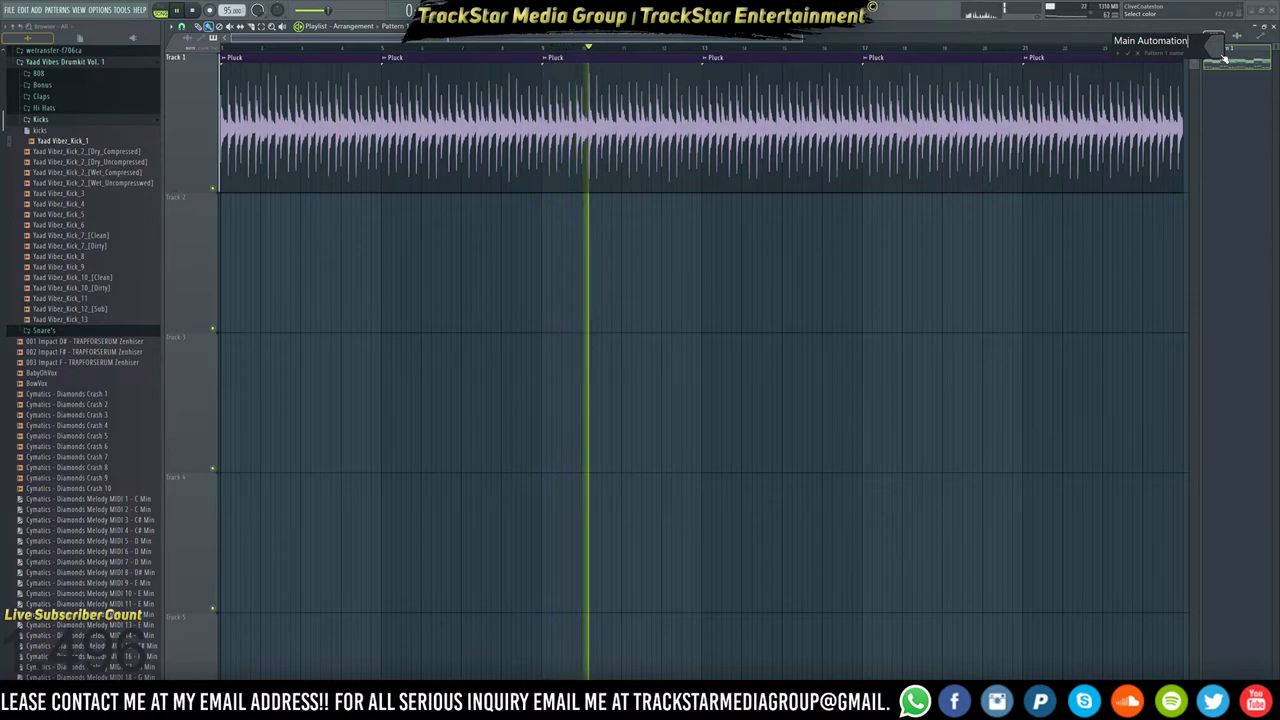
key(Return)
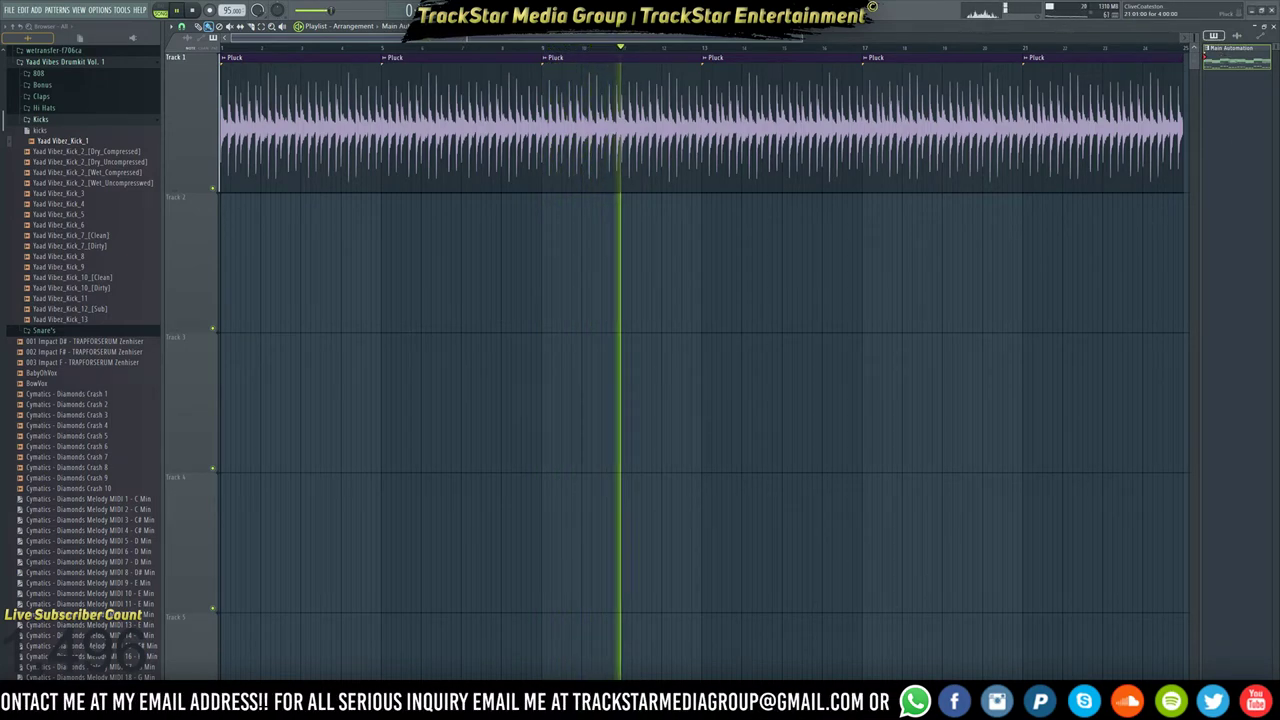
Clone the Main Automation pattern and move the copy above the original in the pattern list.
key(F7)
click(1273, 28)
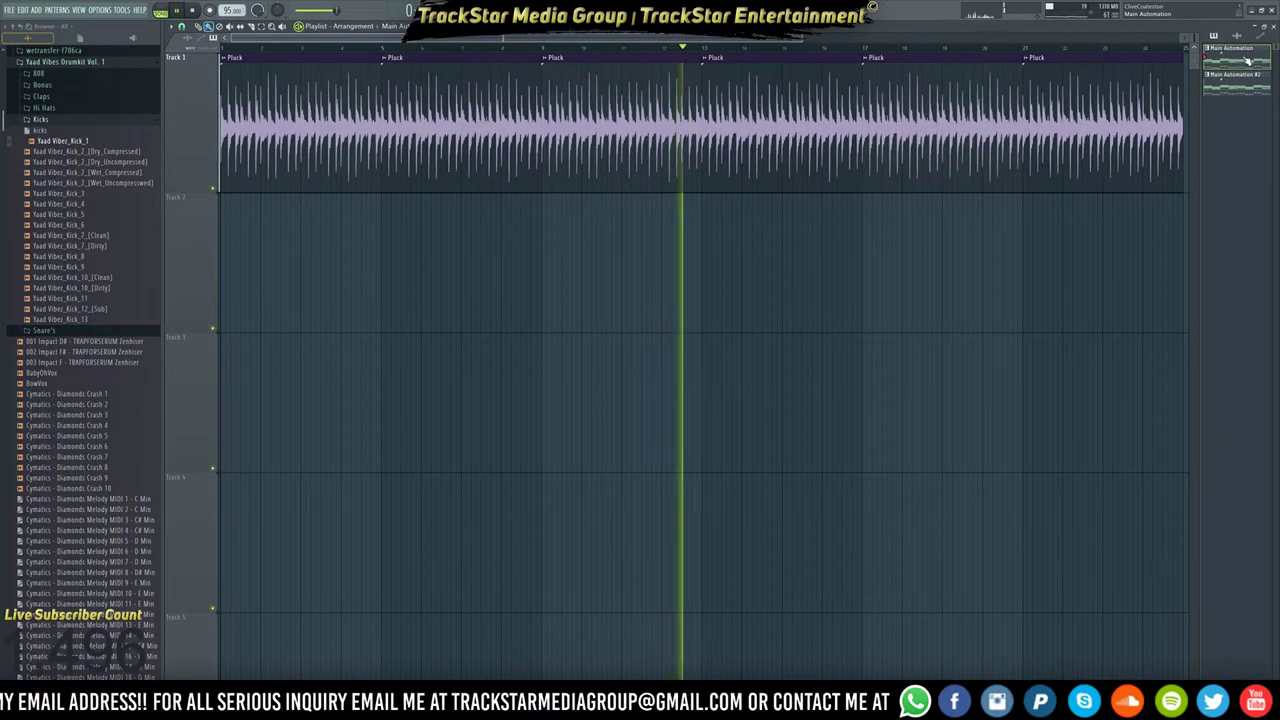
scroll(1247, 60, down, 1)
click(1243, 66)
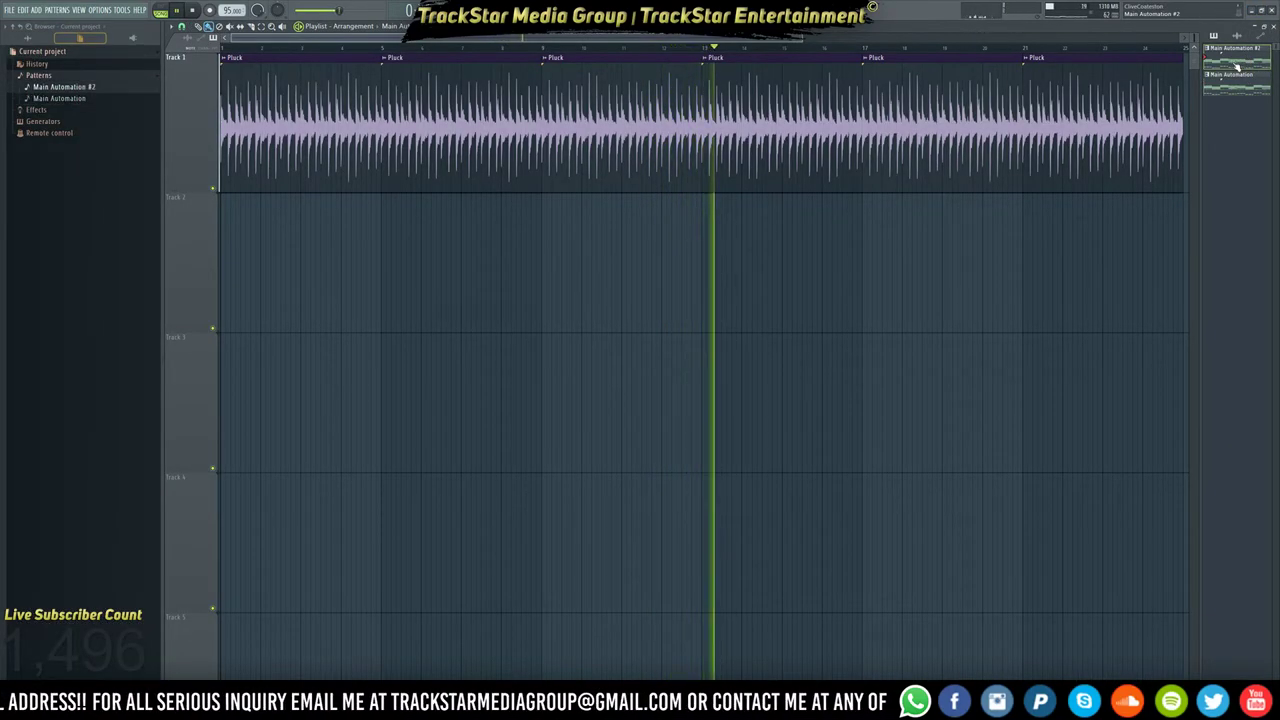
Clear the custom name of the cloned pattern to restore its default name.
key(F2)
key(BackSpace)
key(Return)
Turn off step looping in the channel rack for the cloned pattern.
key(F7)
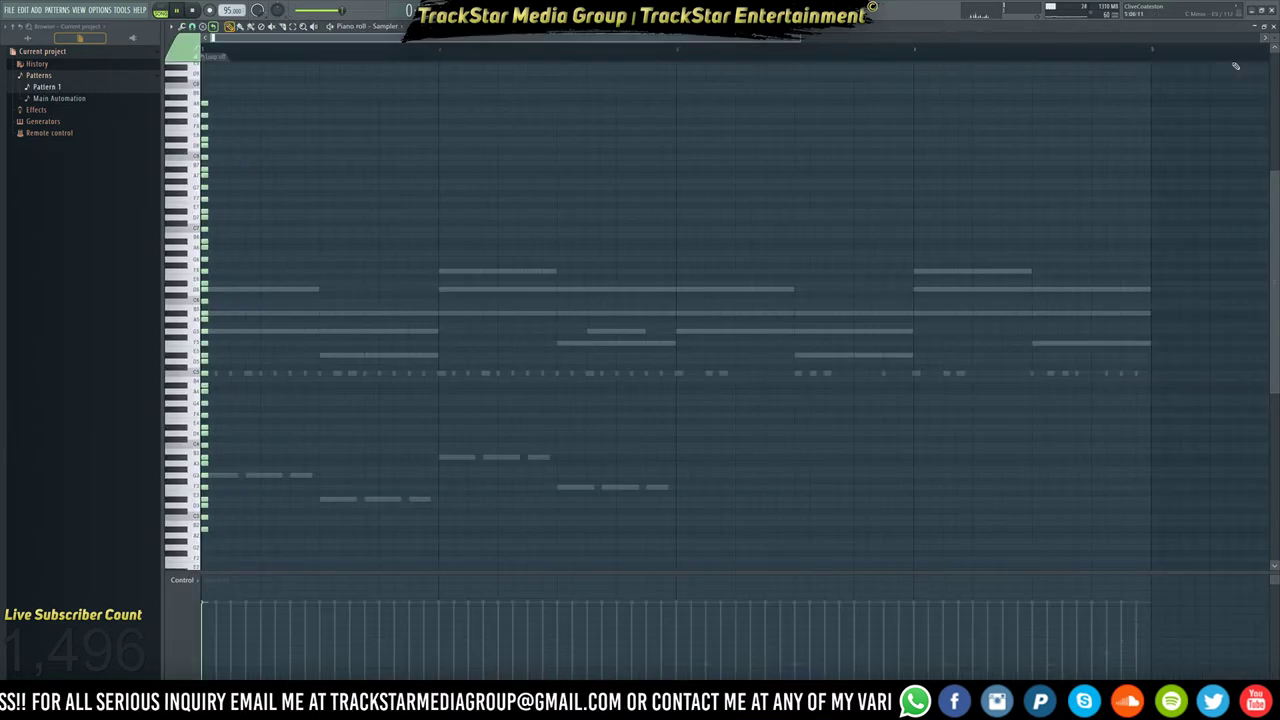
key(F6)
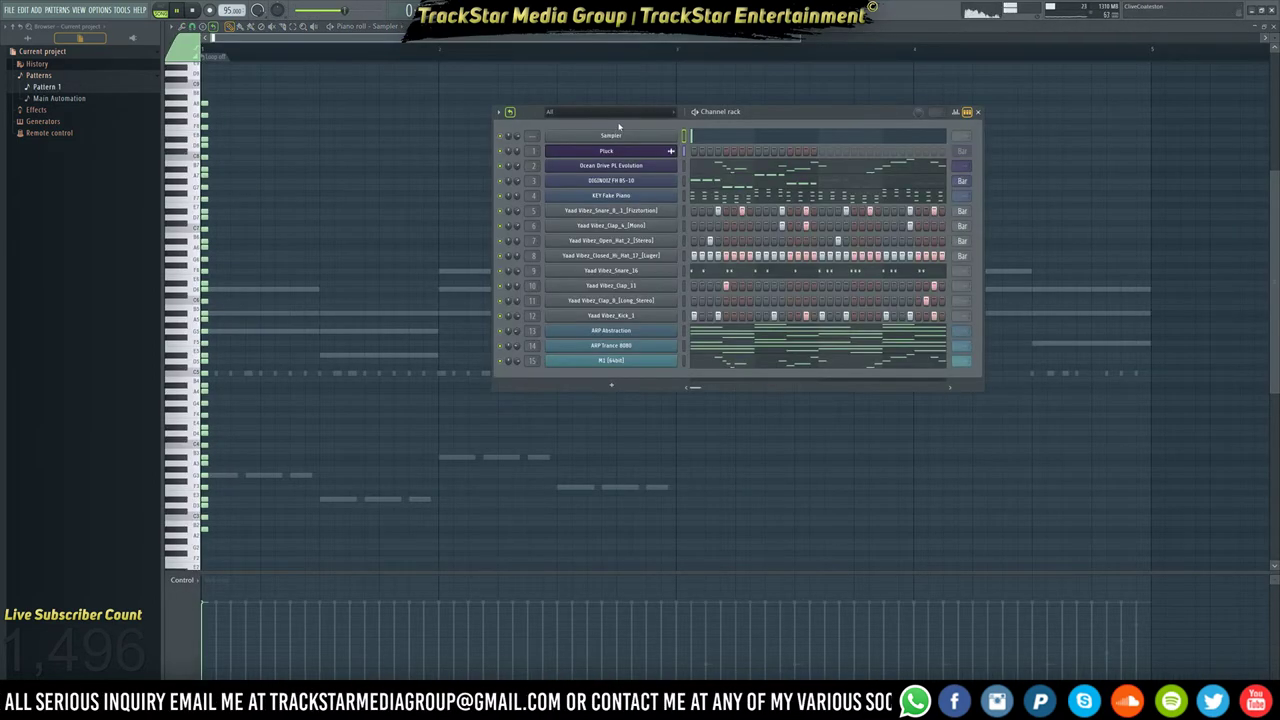
click(510, 113)
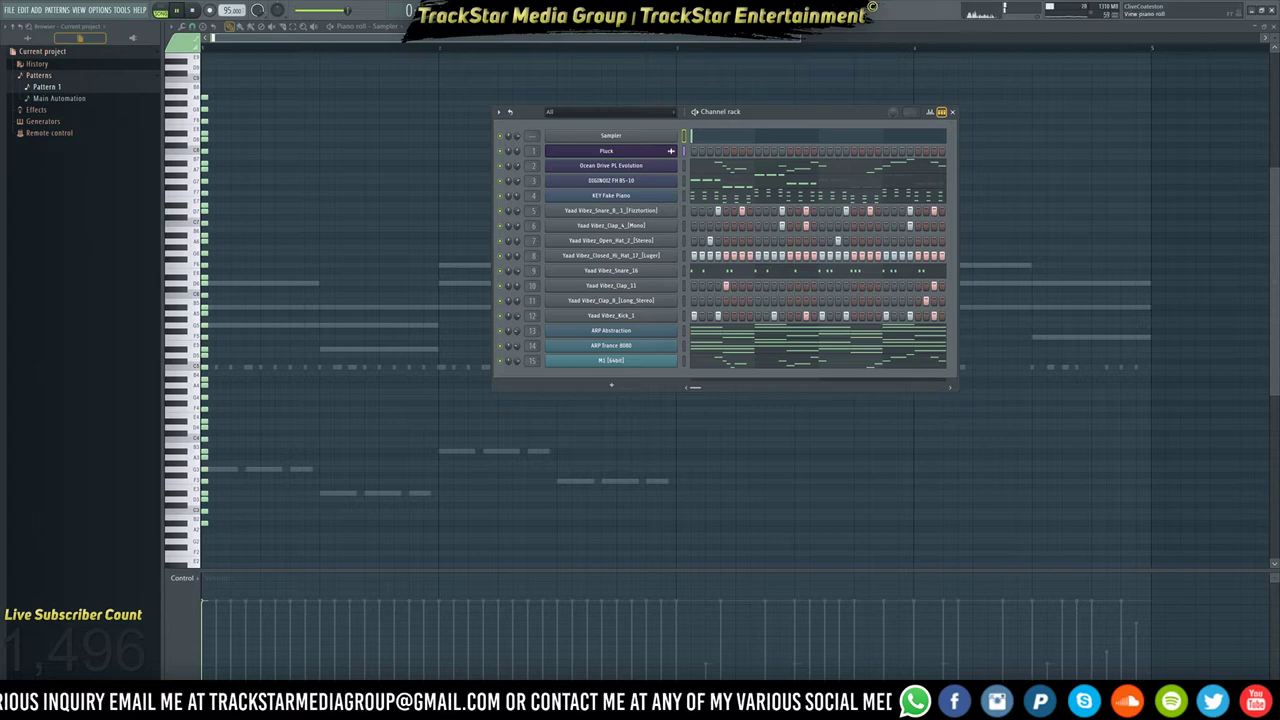
Split Pattern 1 by channel in the playlist so each instrument gets its own pattern.
key(F5)
right_click(1237, 62)
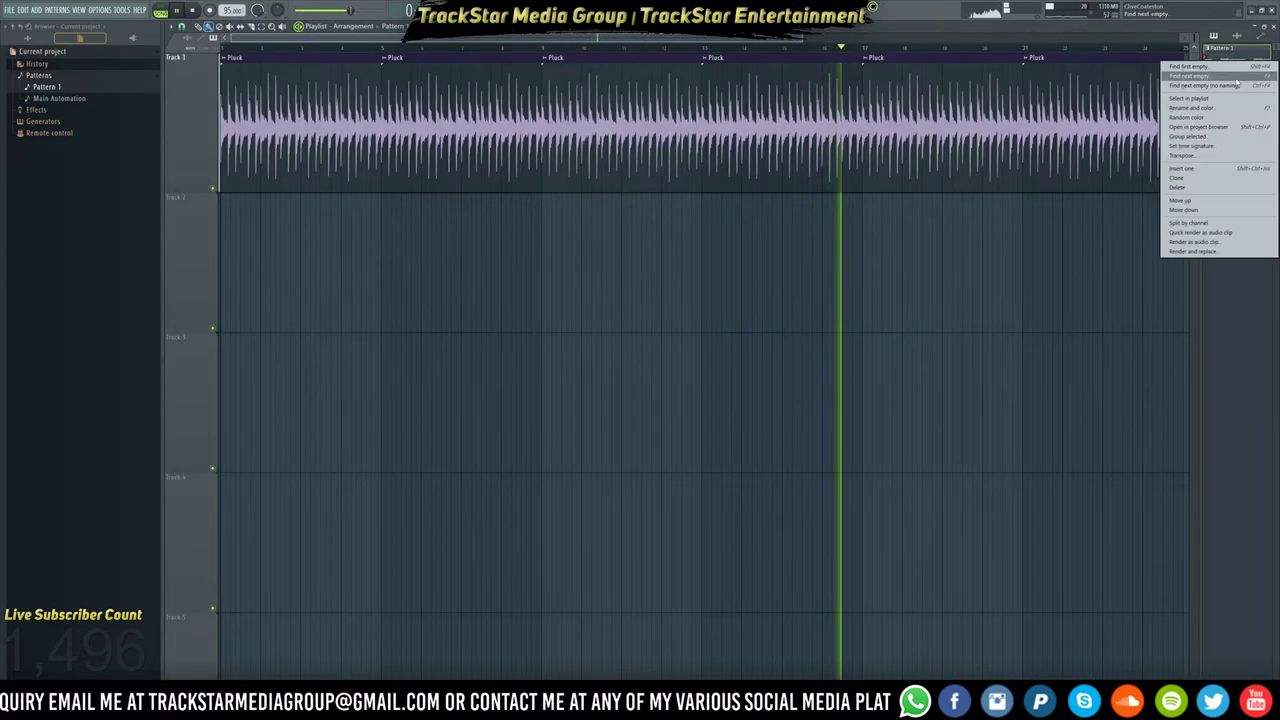
click(1188, 223)
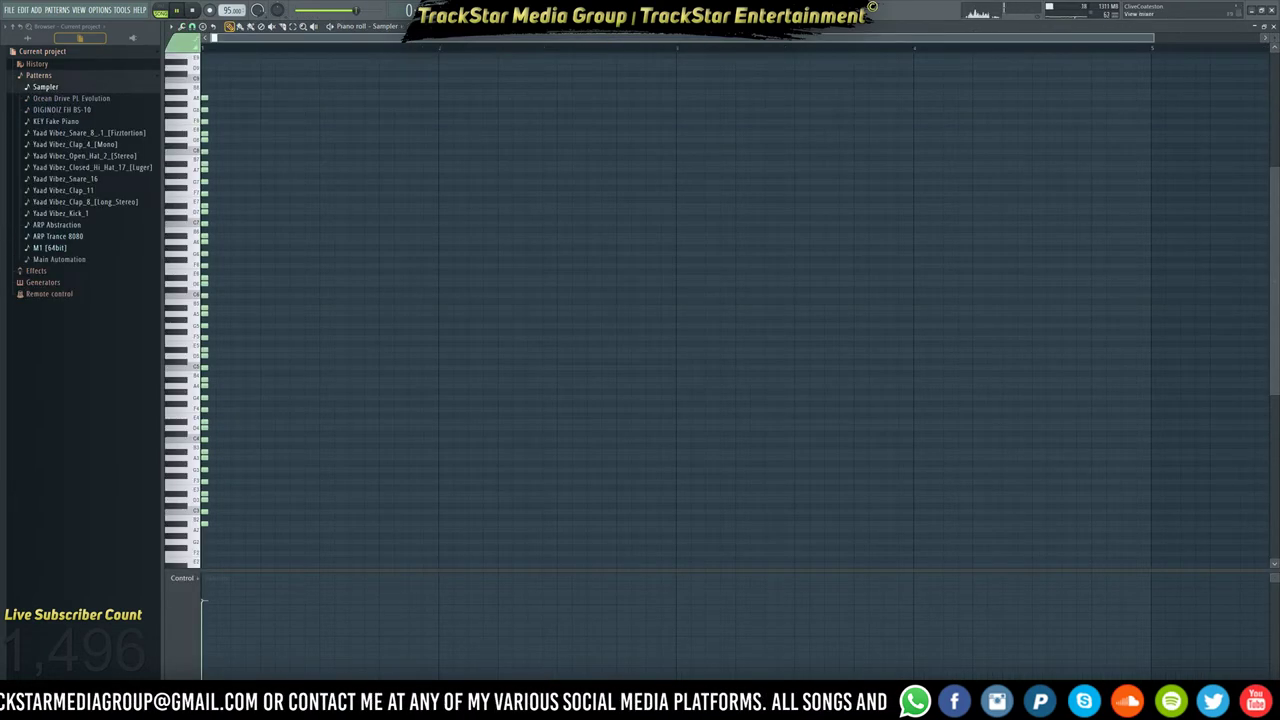
Lock Track 1 to its Pluck content and place the Ocean Drive PL Evolution pattern at bar 1 of Track 2.
key(F5)
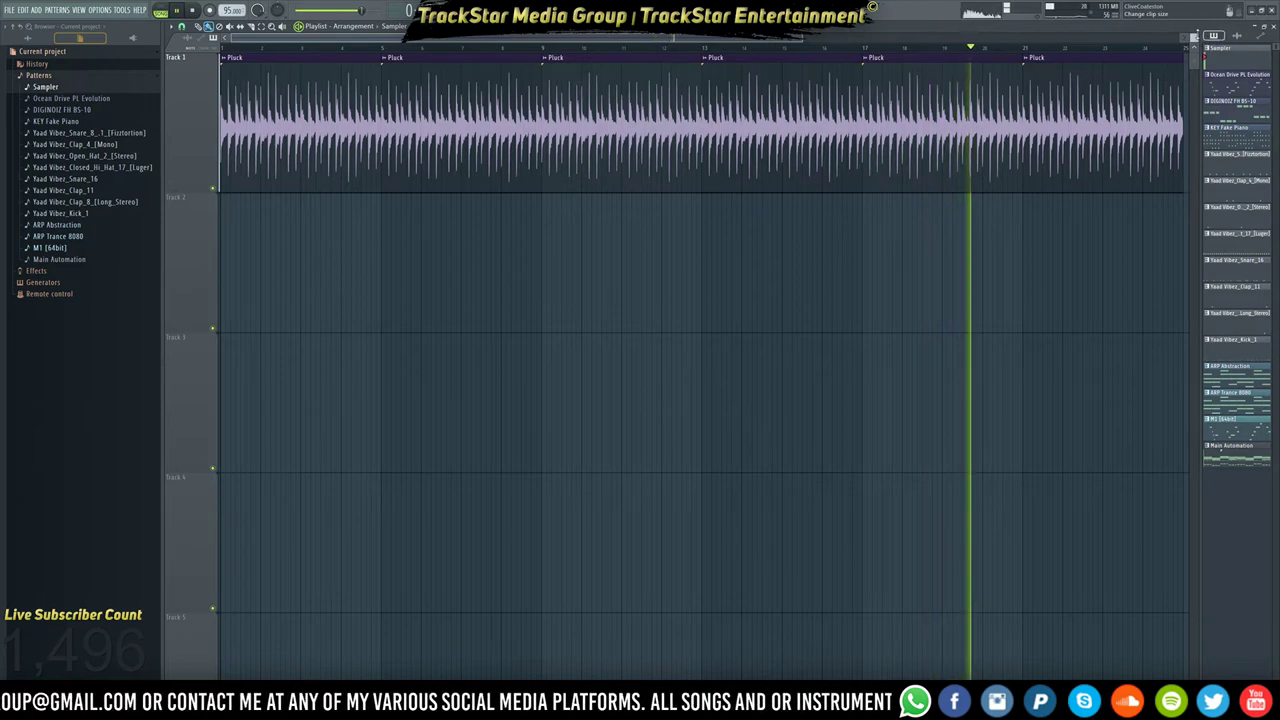
mouse_move(1194, 37)
mouse_down()
mouse_move(1194, 80)
mouse_move(1193, 20)
mouse_up()
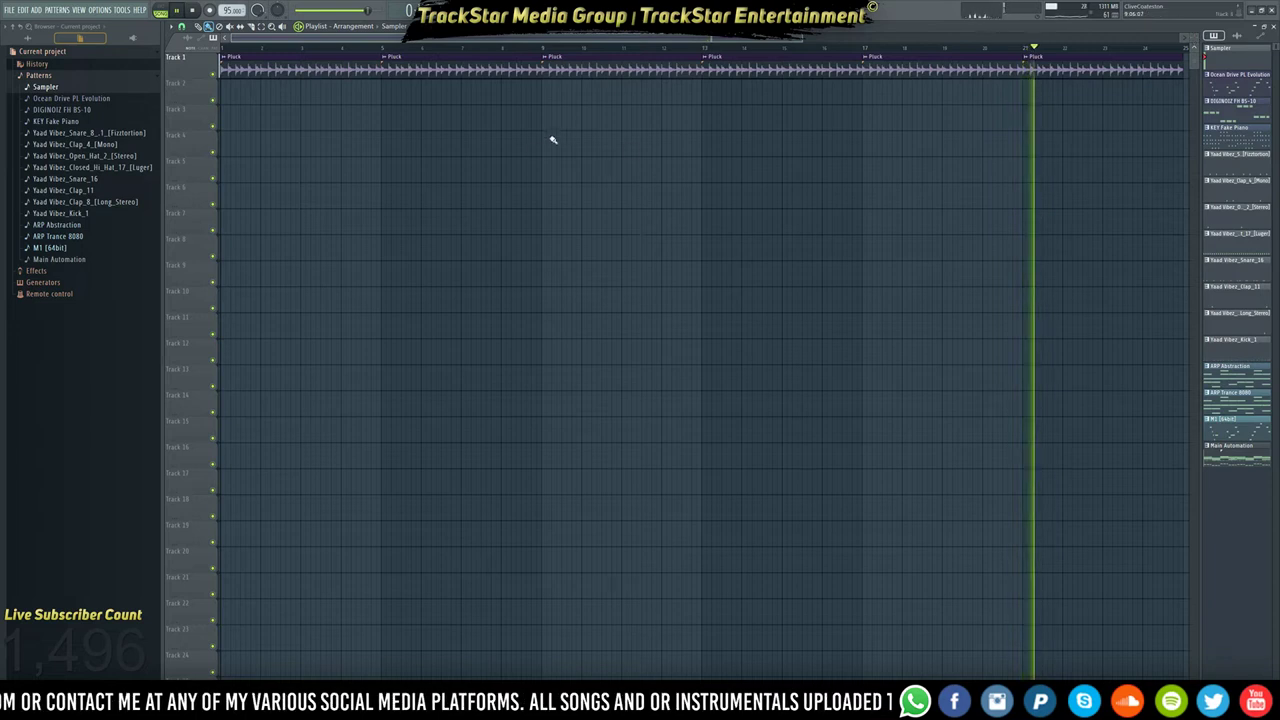
scroll(355, 50, down, 3)
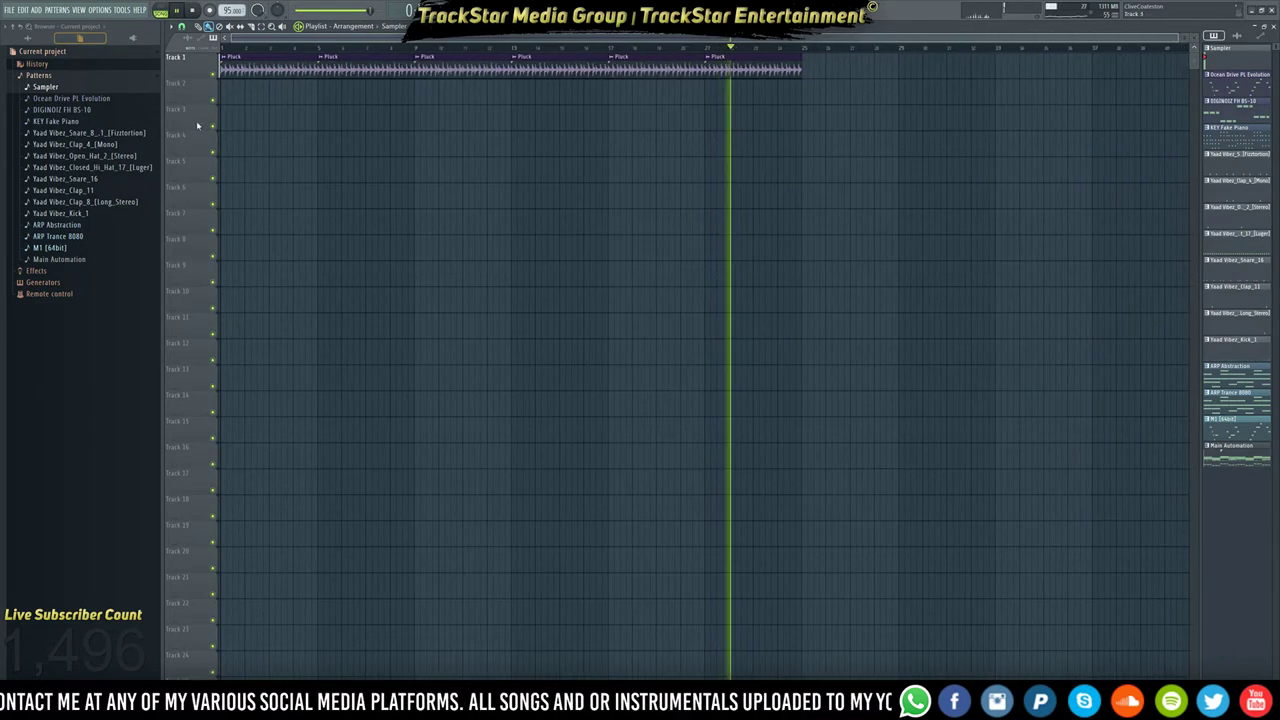
right_click(199, 56)
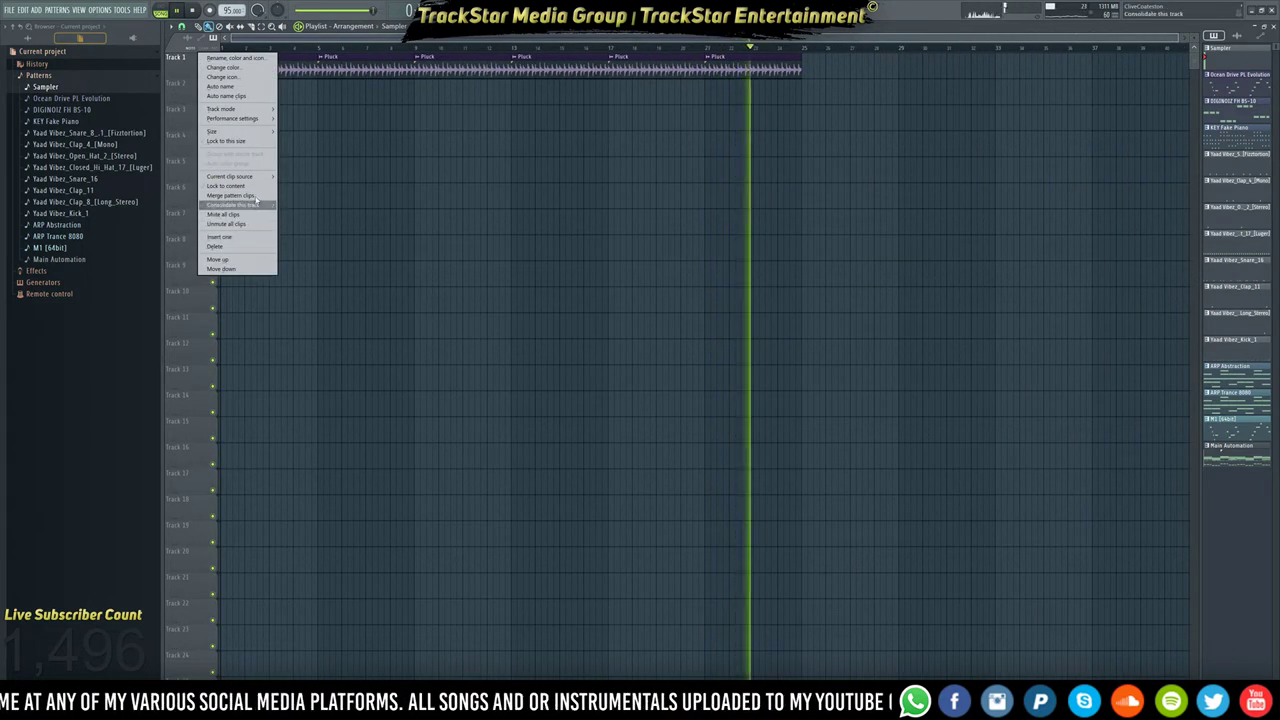
click(258, 187)
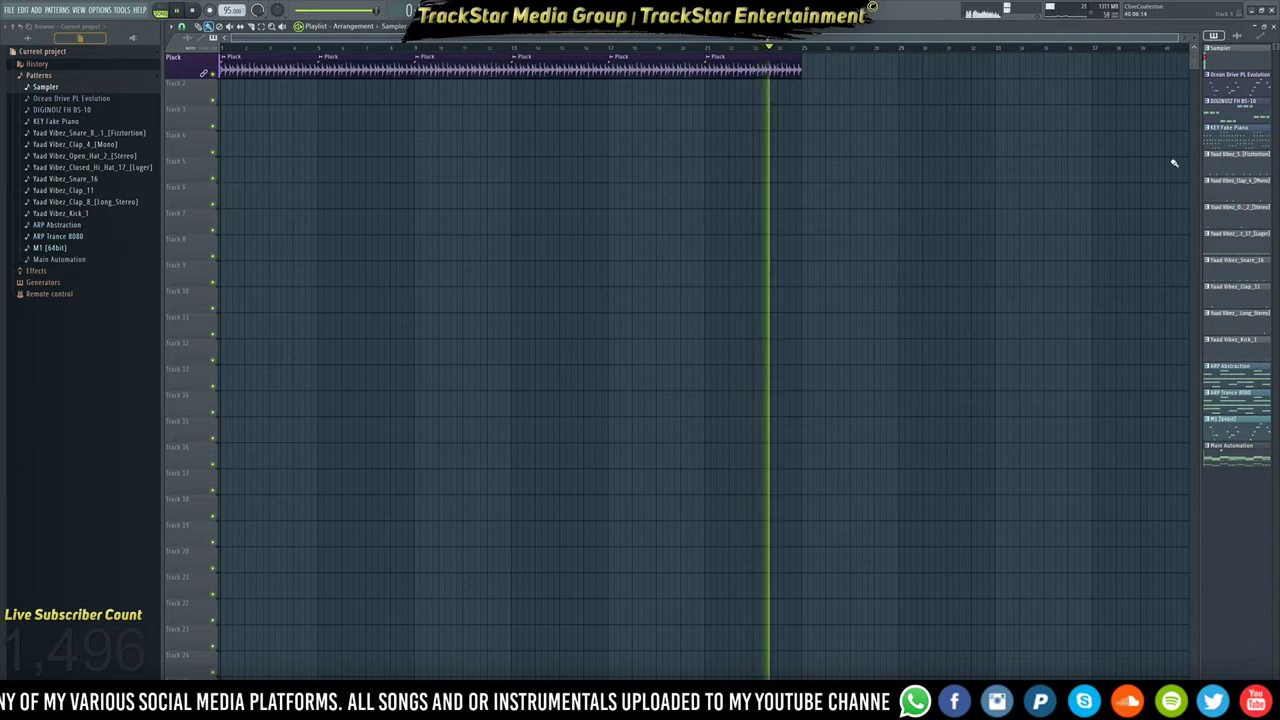
drag(1218, 95, 258, 100)
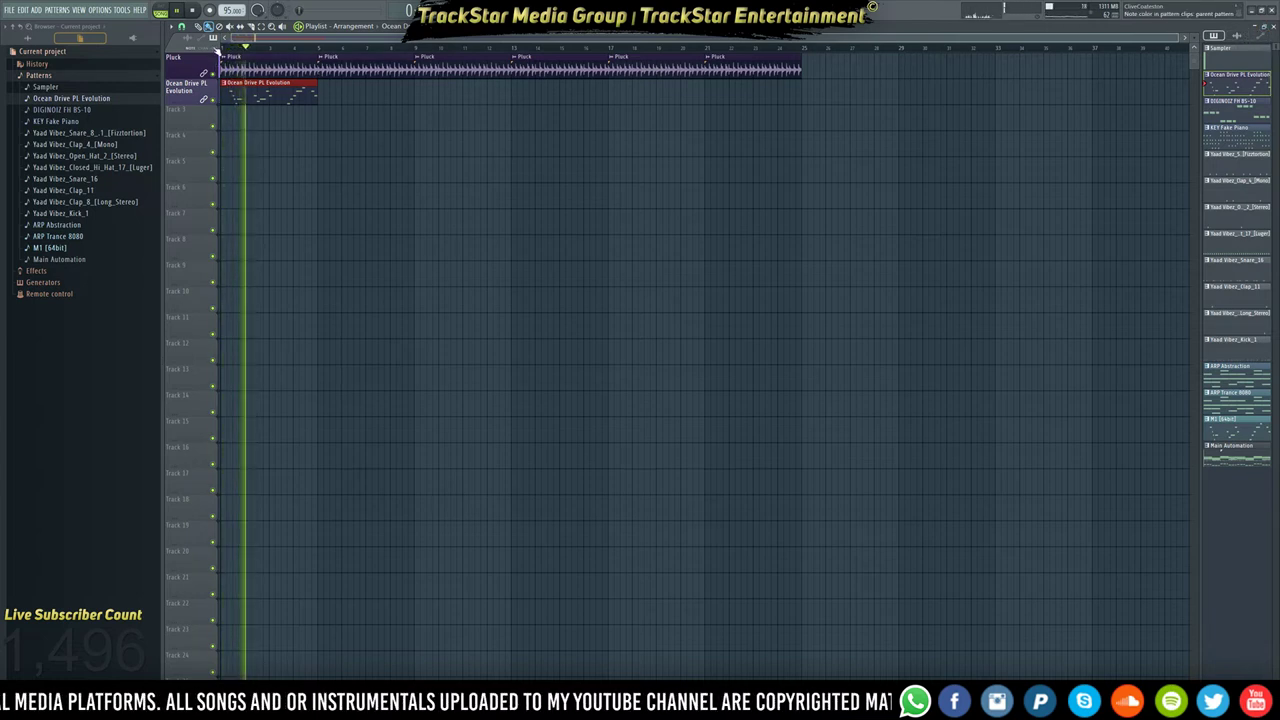
Turn off the Show on right side option for the playlist's picker panel.
click(181, 26)
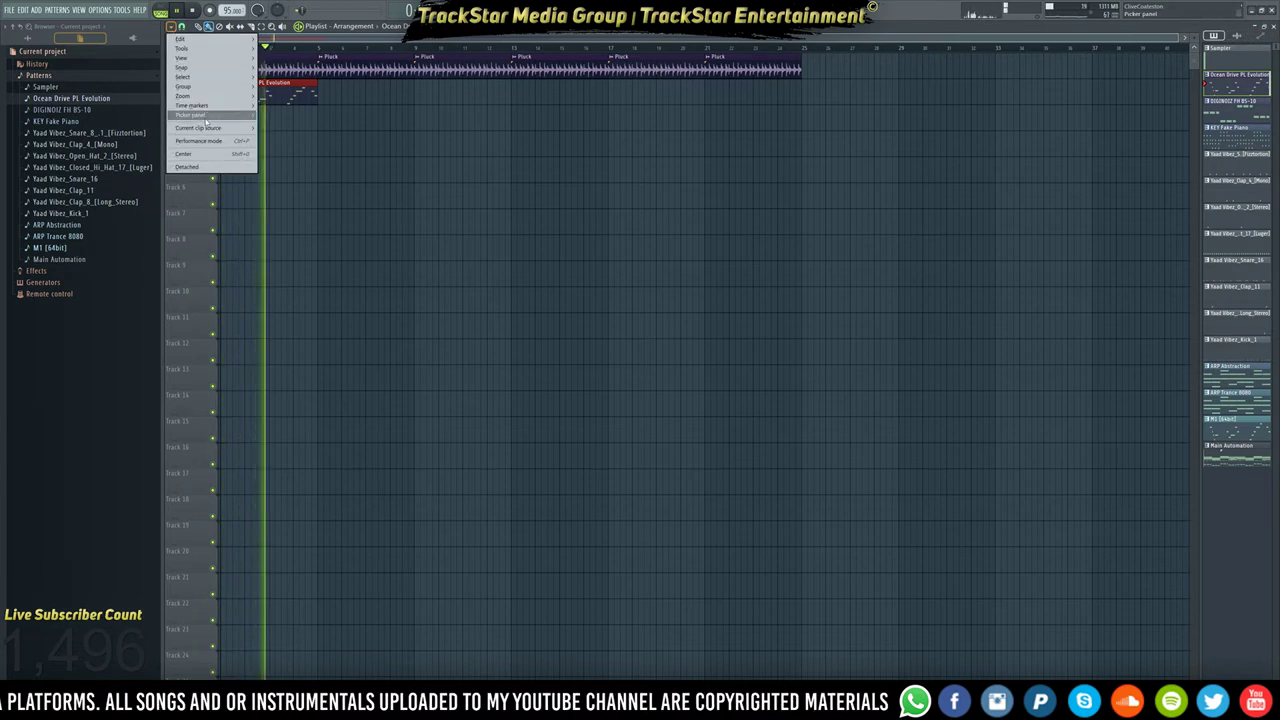
mouse_move(215, 108)
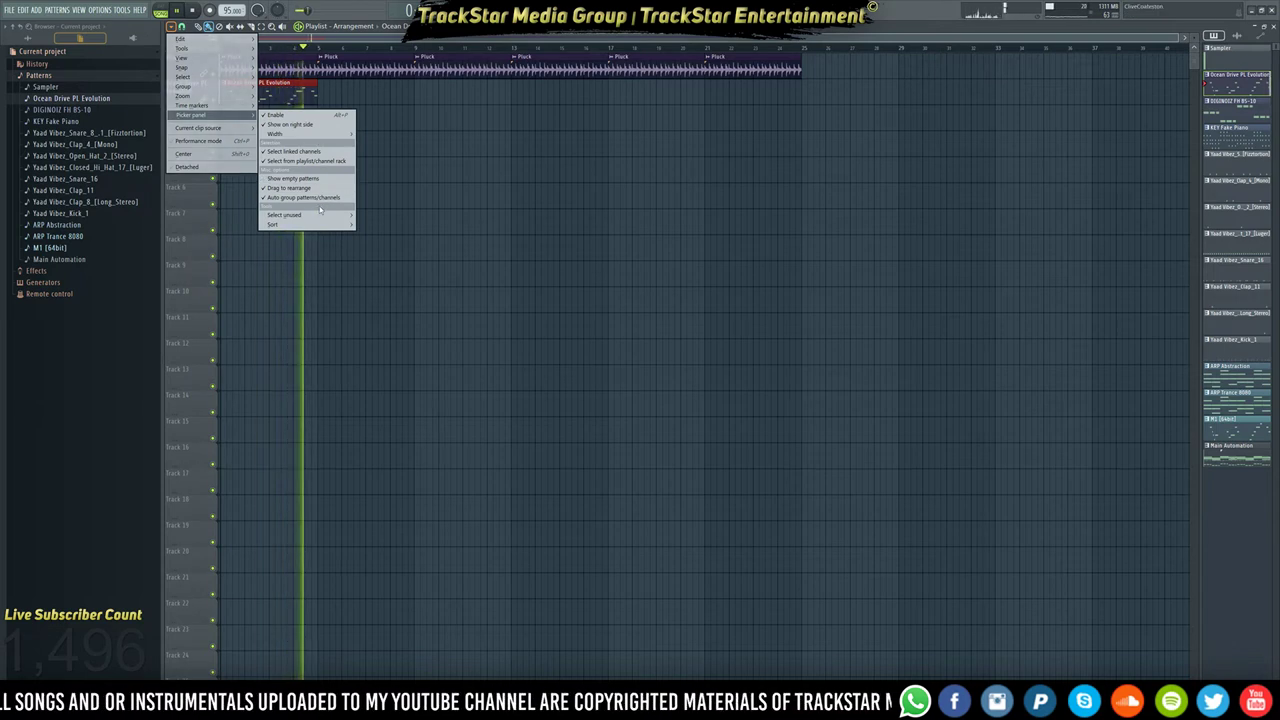
mouse_move(305, 215)
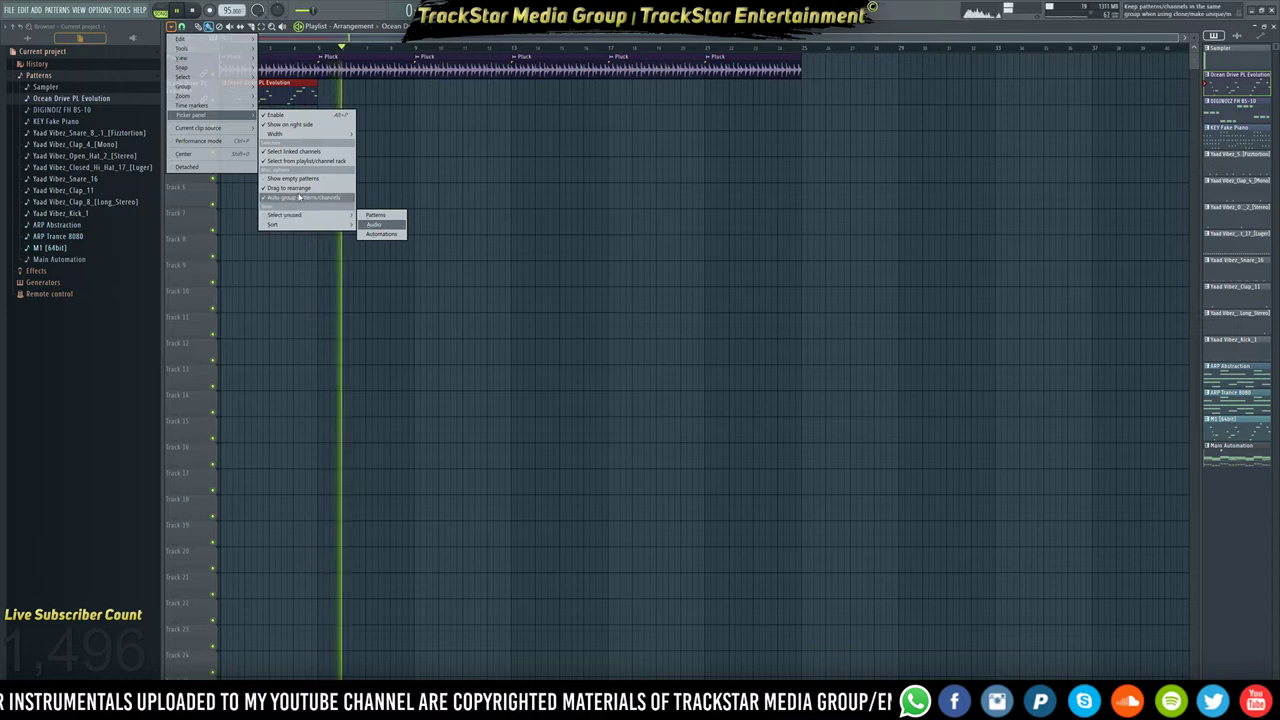
mouse_move(316, 133)
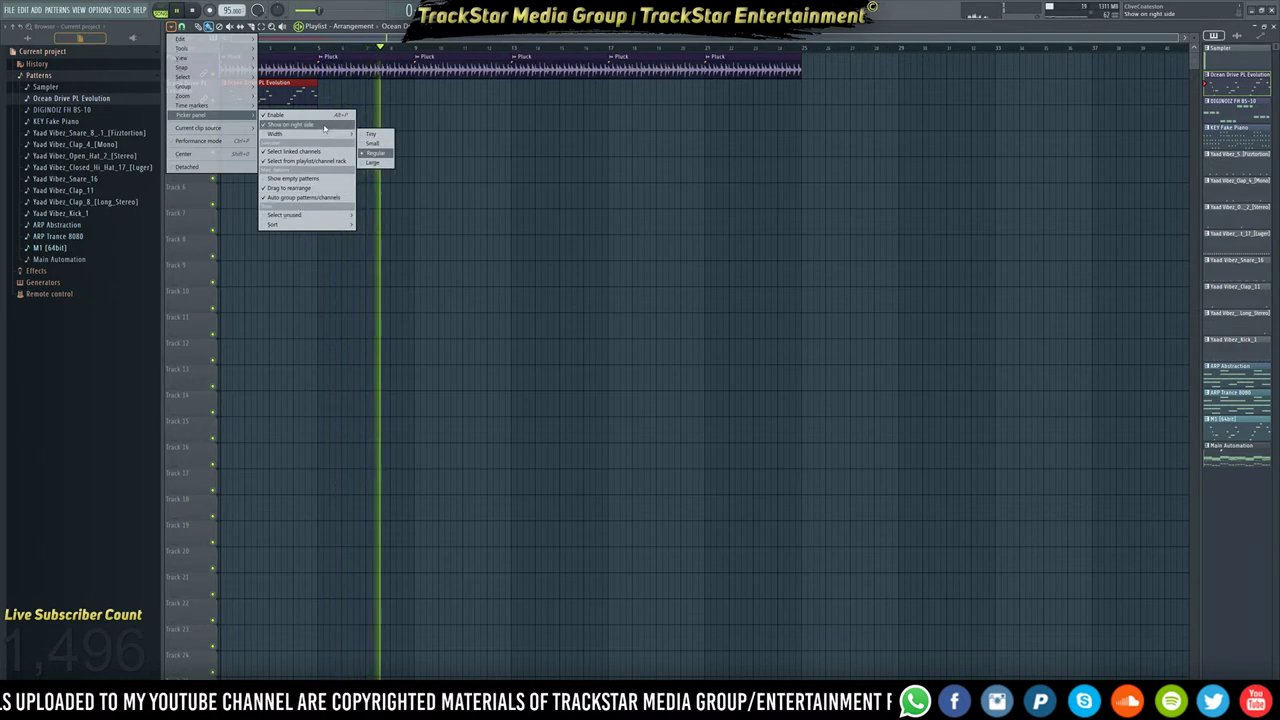
click(290, 124)
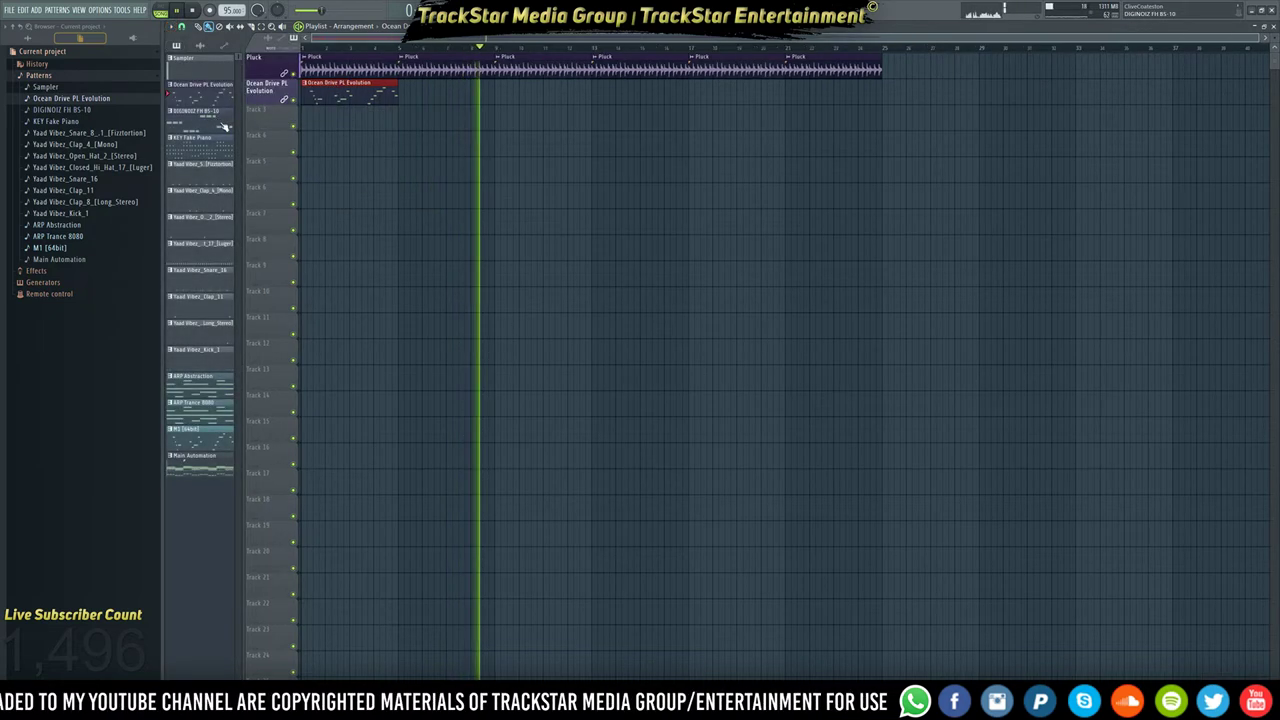
Place the patterns from DIGINOIZ FH BS-10 through M1 [64bit] on Tracks 3 to 15 and move all pattern clips to bar 21.
drag(222, 117, 320, 115)
drag(215, 140, 320, 140)
drag(215, 165, 262, 266)
drag(205, 296, 262, 292)
drag(205, 322, 262, 318)
drag(214, 355, 262, 344)
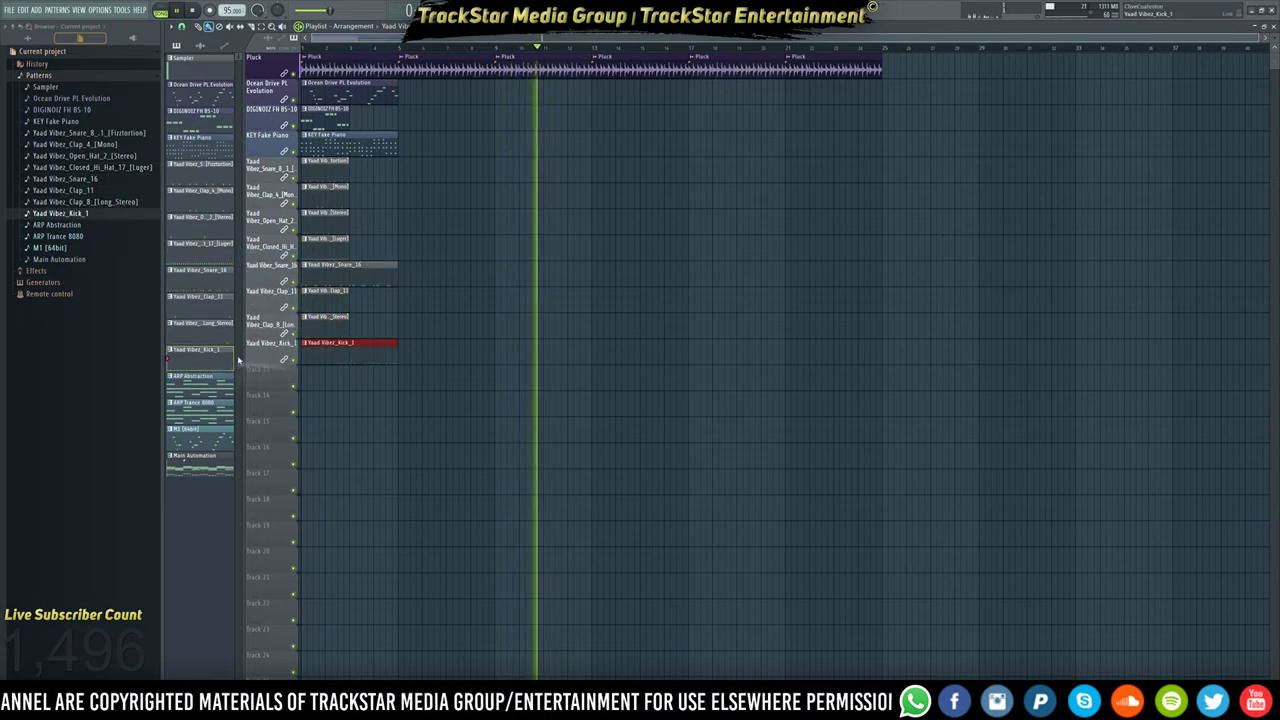
drag(196, 378, 262, 370)
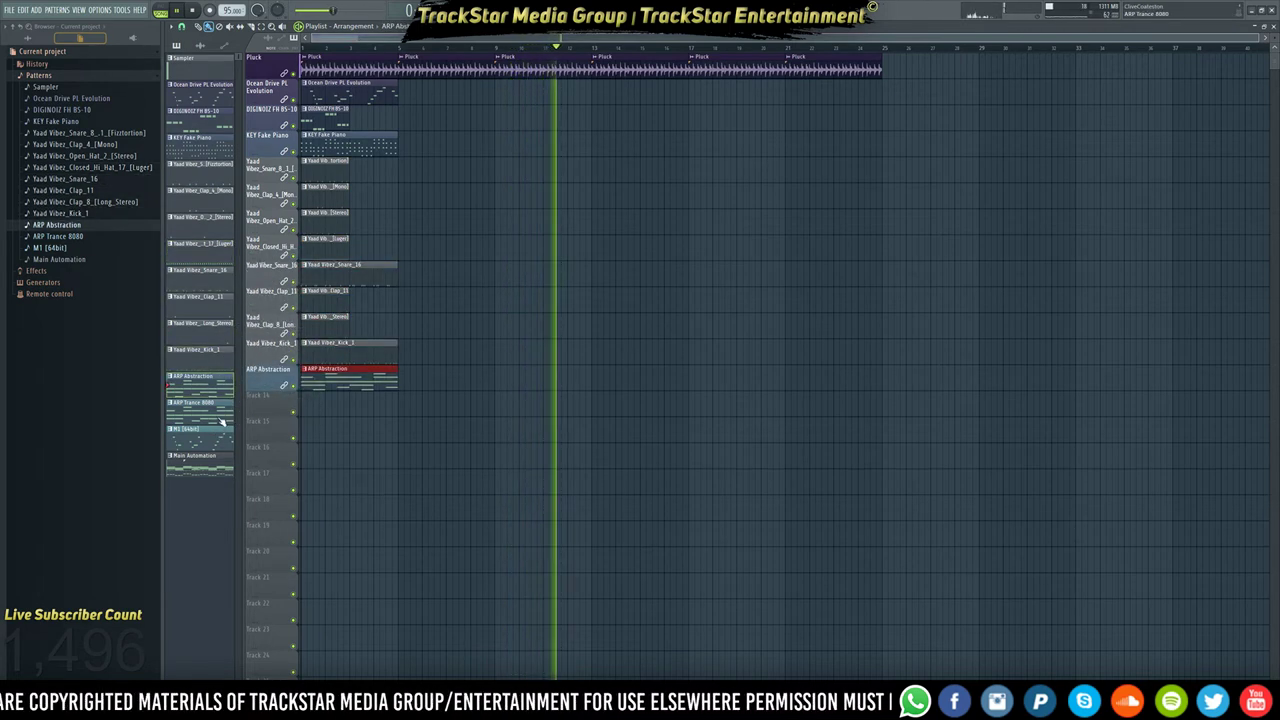
drag(196, 404, 262, 396)
drag(196, 430, 262, 422)
drag(500, 517, 793, 111)
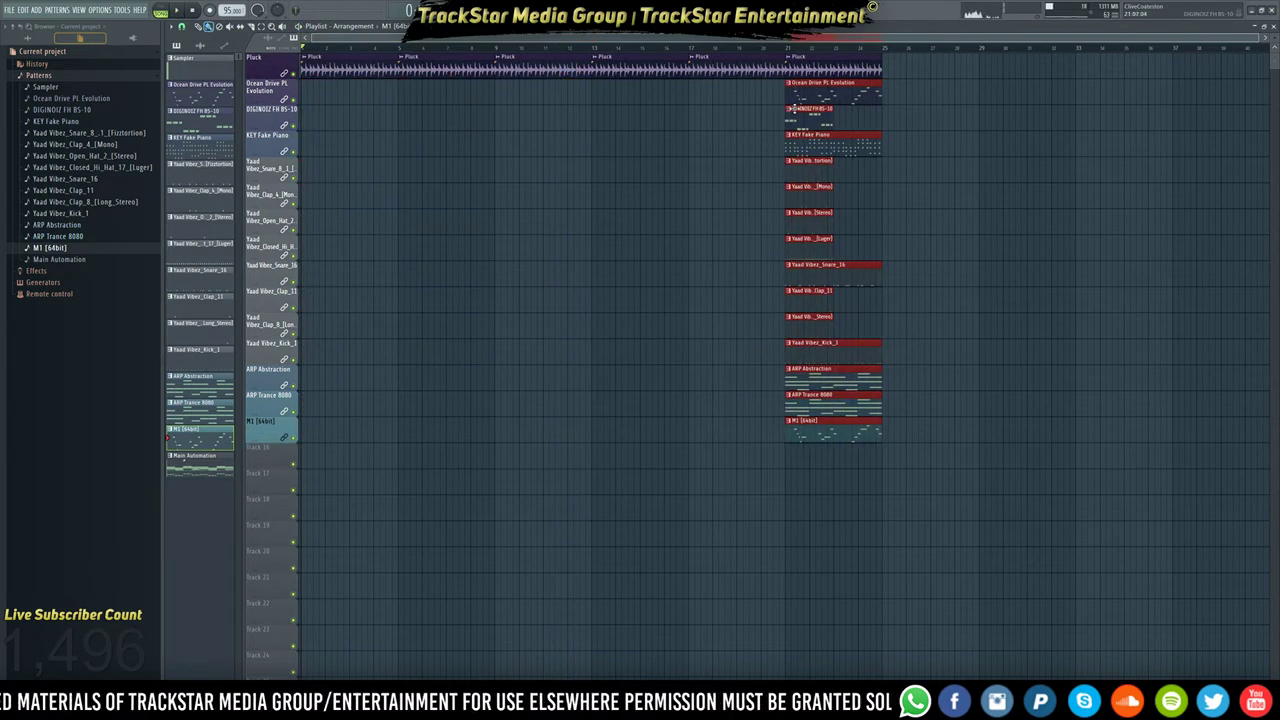
ctrl+click(682, 238)
Repeat the KEY Fake Piano and ARP Abstraction clips across bars 5 to 20.
click(815, 146)
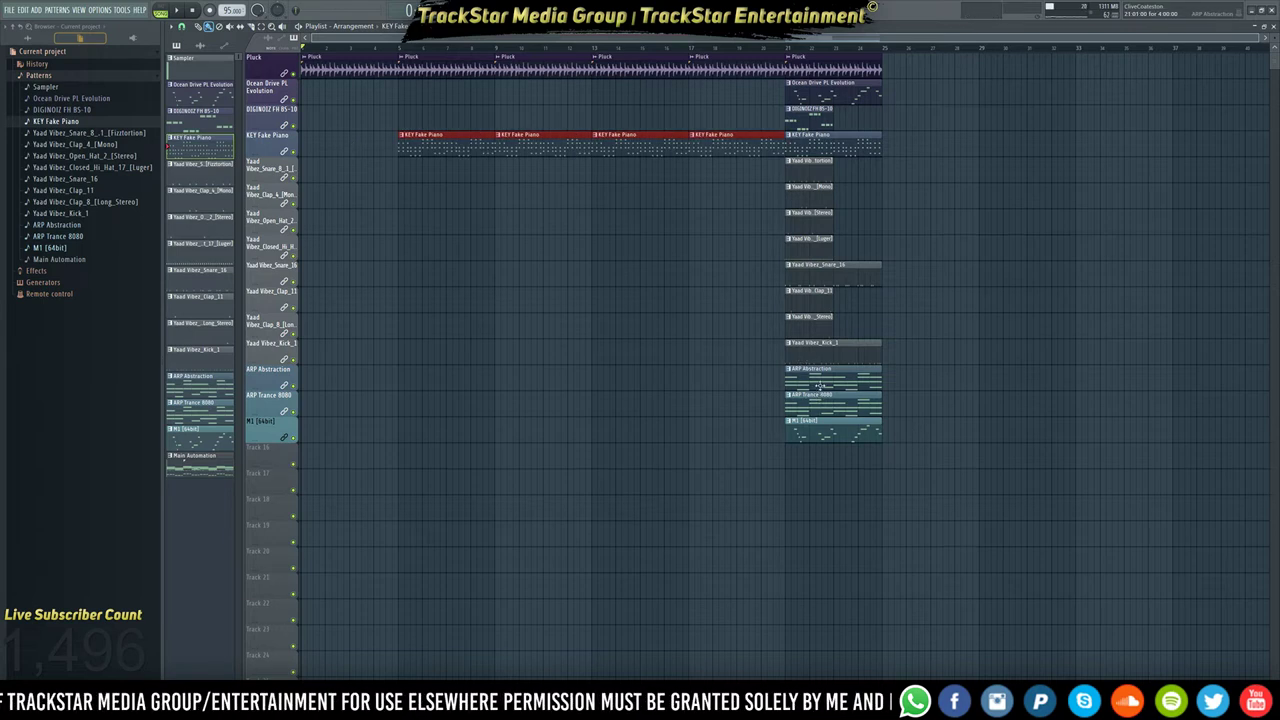
click(823, 388)
drag(658, 384, 288, 373)
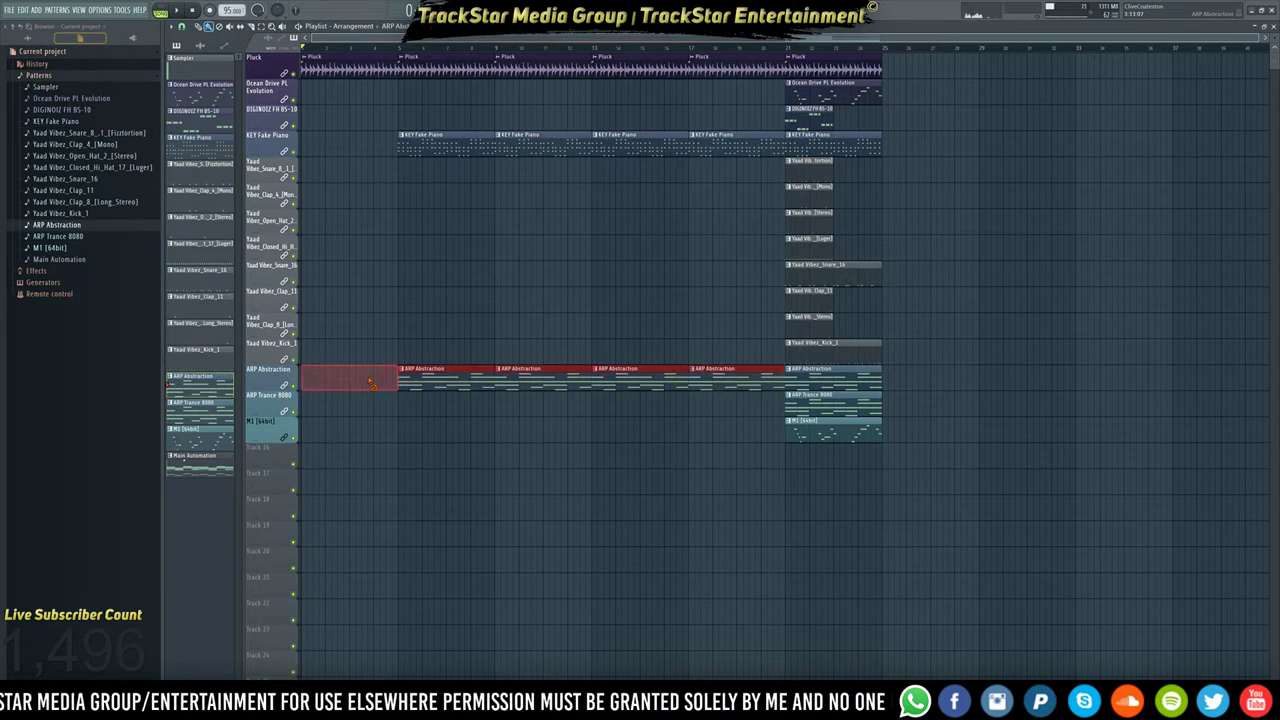
Copy the DIGINOIZ bass, all drum and ARP Trance 8080 clips from bar 21 to bar 9.
drag(942, 468, 1018, 100)
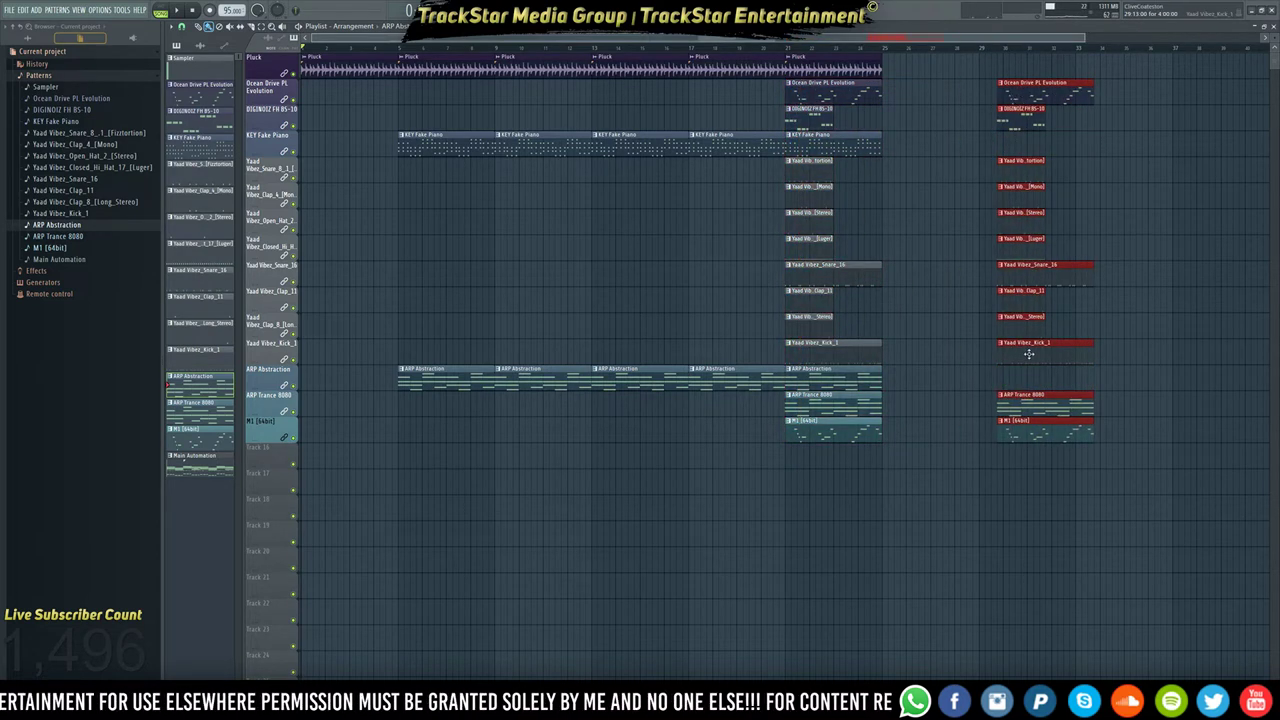
drag(1029, 354, 533, 341)
ctrl+click(617, 178)
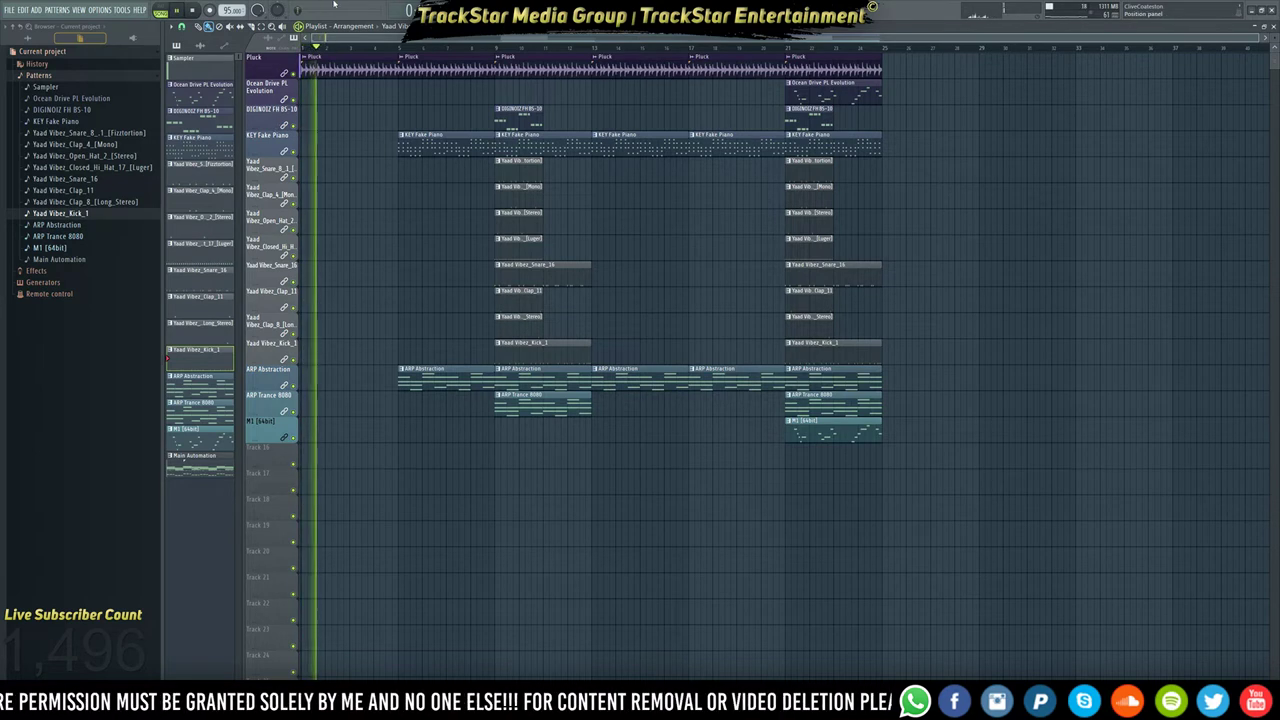
Duplicate the two-bar bass, snare, clap and hi-hat clips at bar 9 to fill four bars.
drag(543, 322, 502, 297)
drag(535, 243, 525, 164)
ctrl+shift+click(514, 109)
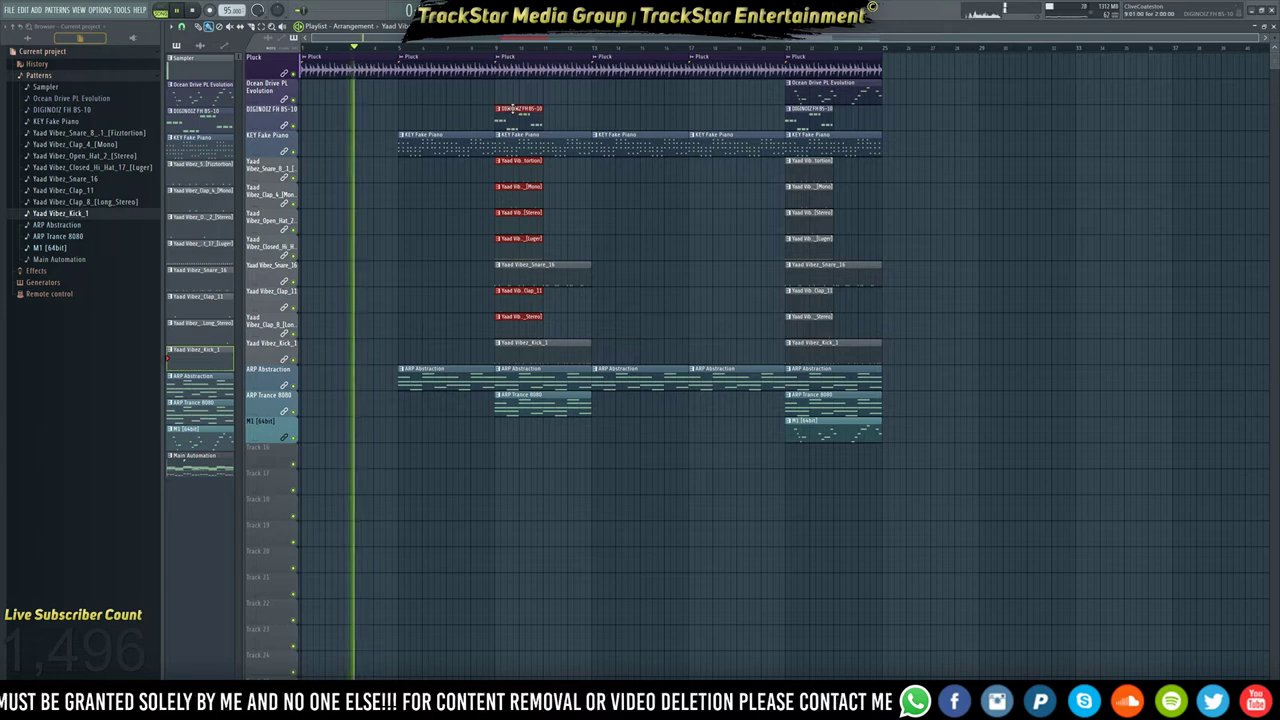
key(ctrl+b)
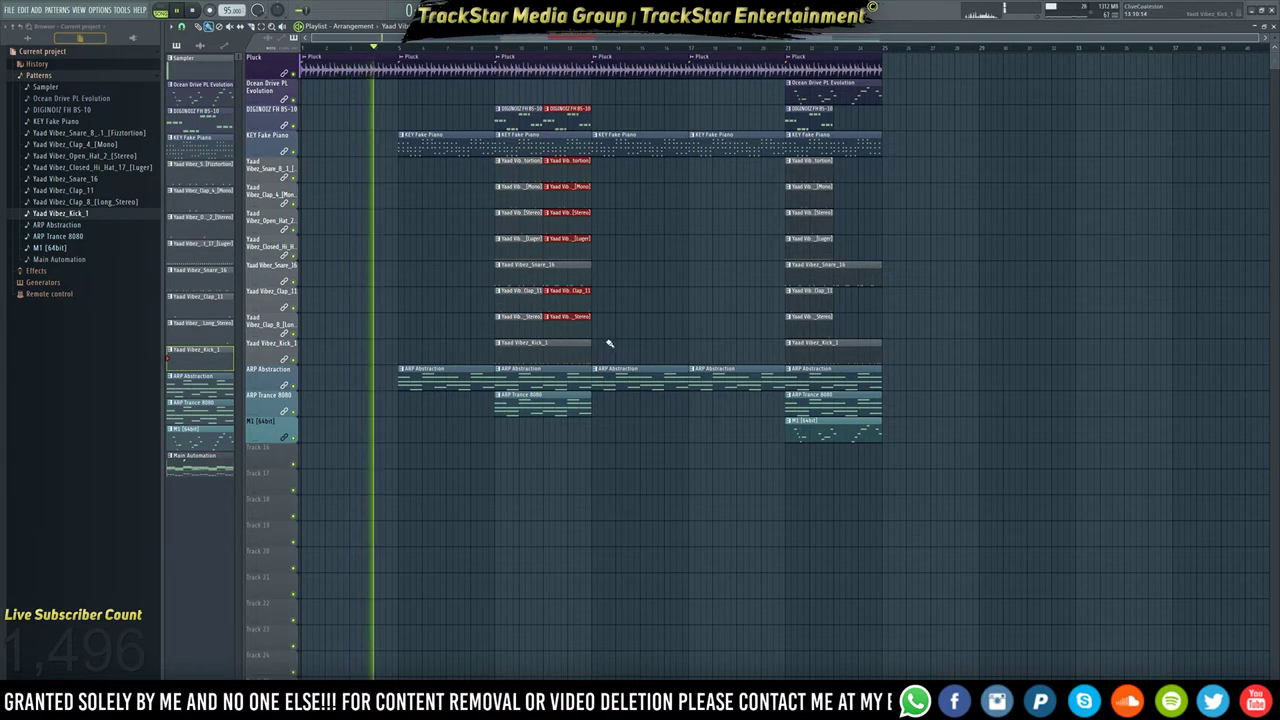
Duplicate the four-bar bass and drum section at bar 9 twice to fill up to bar 21.
drag(602, 366, 480, 162)
drag(587, 131, 494, 102)
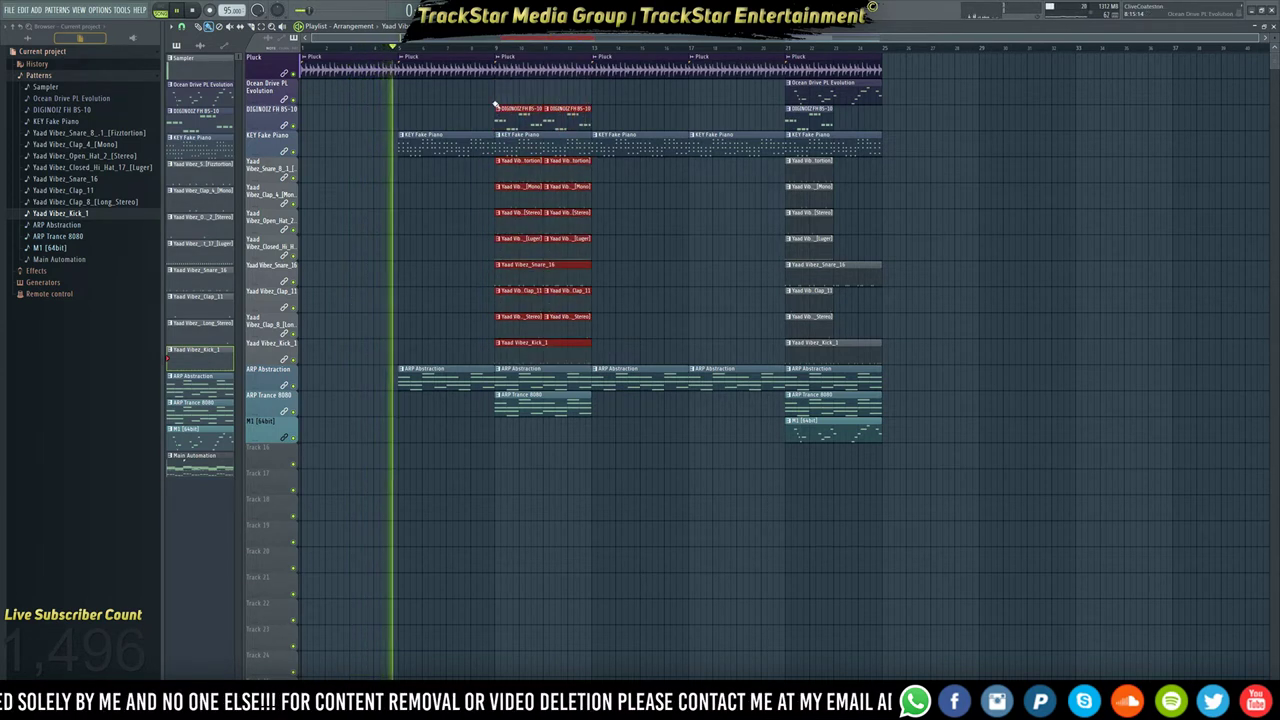
key(ctrl+b)
key(ctrl+b)
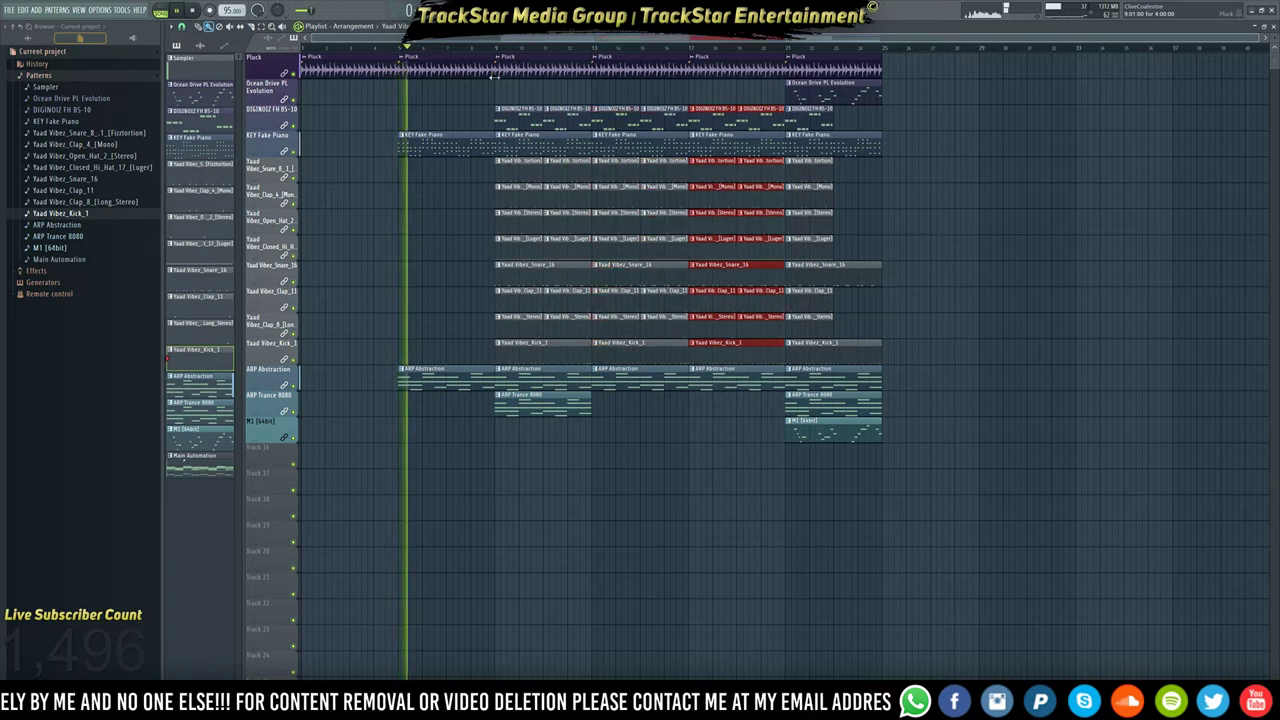
click(482, 447)
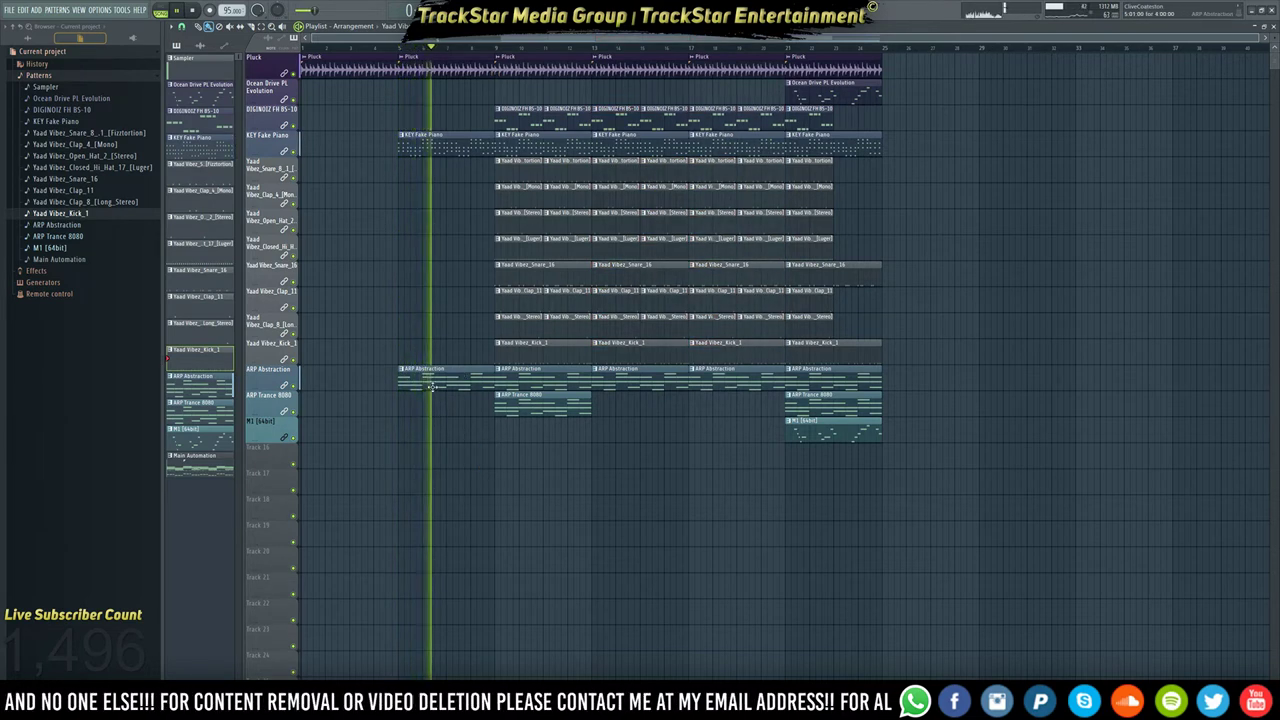
Add the Female Tag v1 sample from Official Producer Tags at bar 1 below the M1 track and lock that track to its content.
click(27, 38)
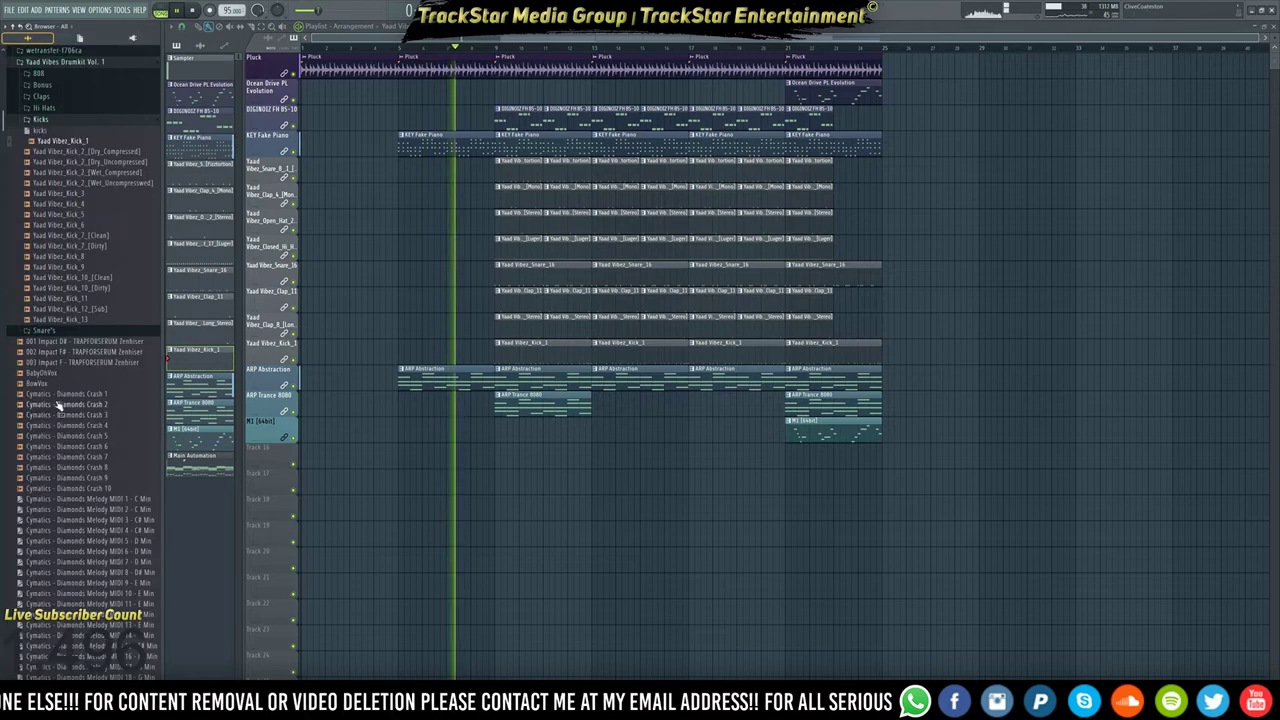
click(17, 27)
click(55, 305)
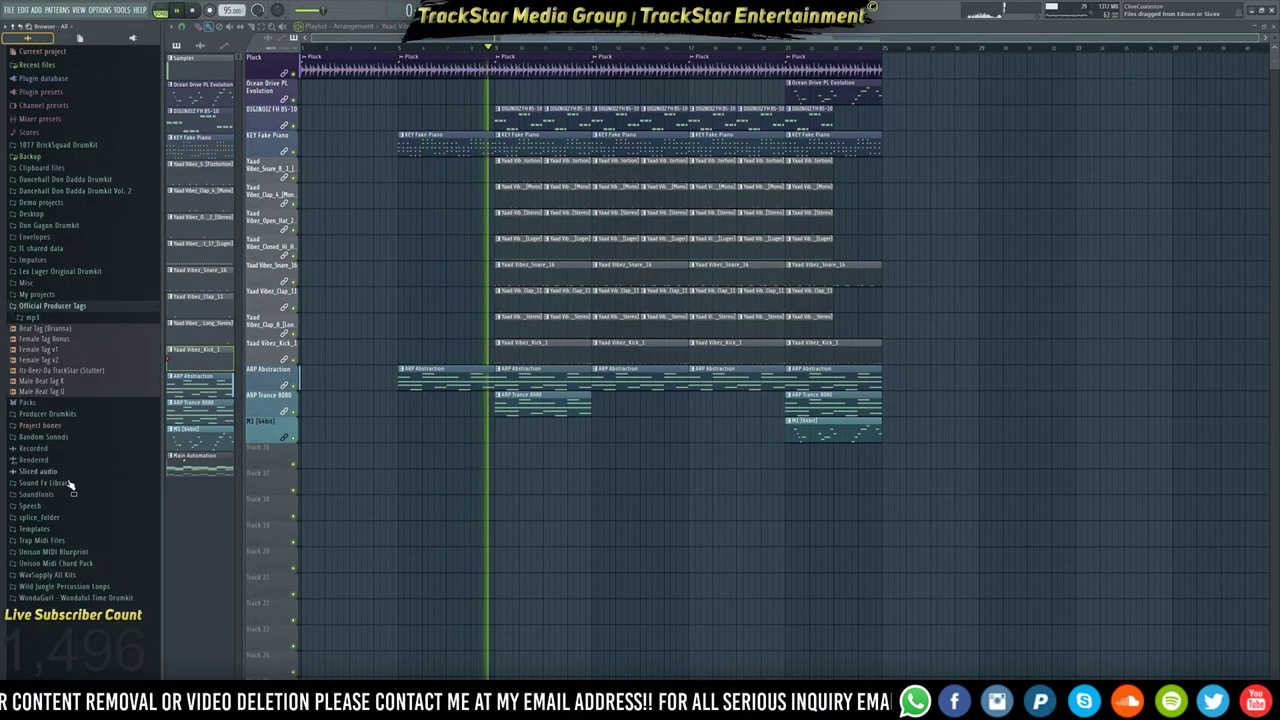
drag(55, 352, 310, 485)
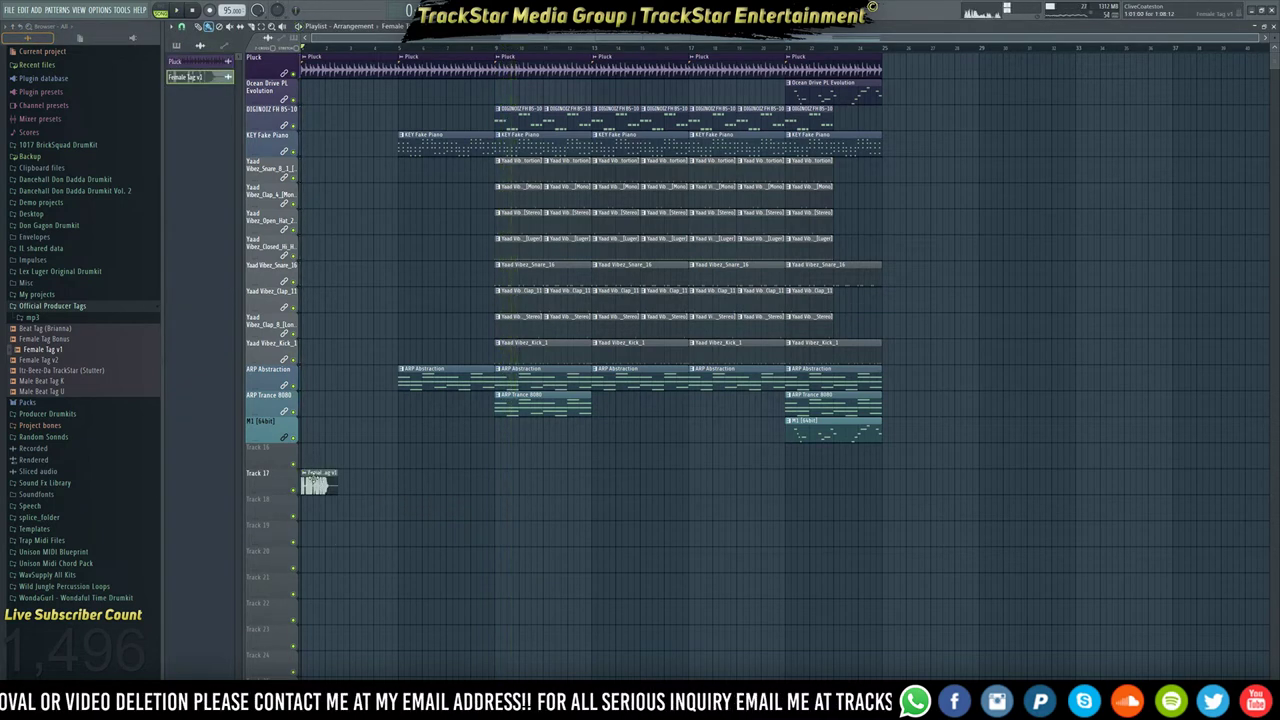
right_click(251, 452)
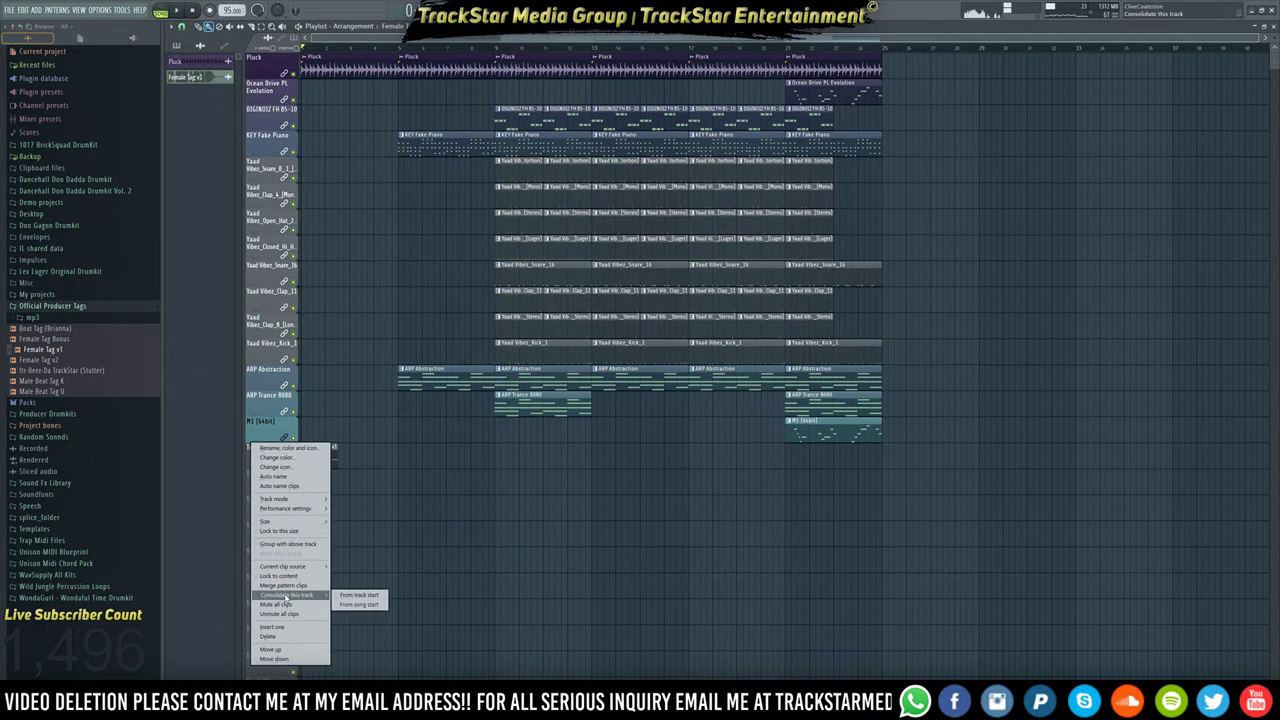
click(280, 576)
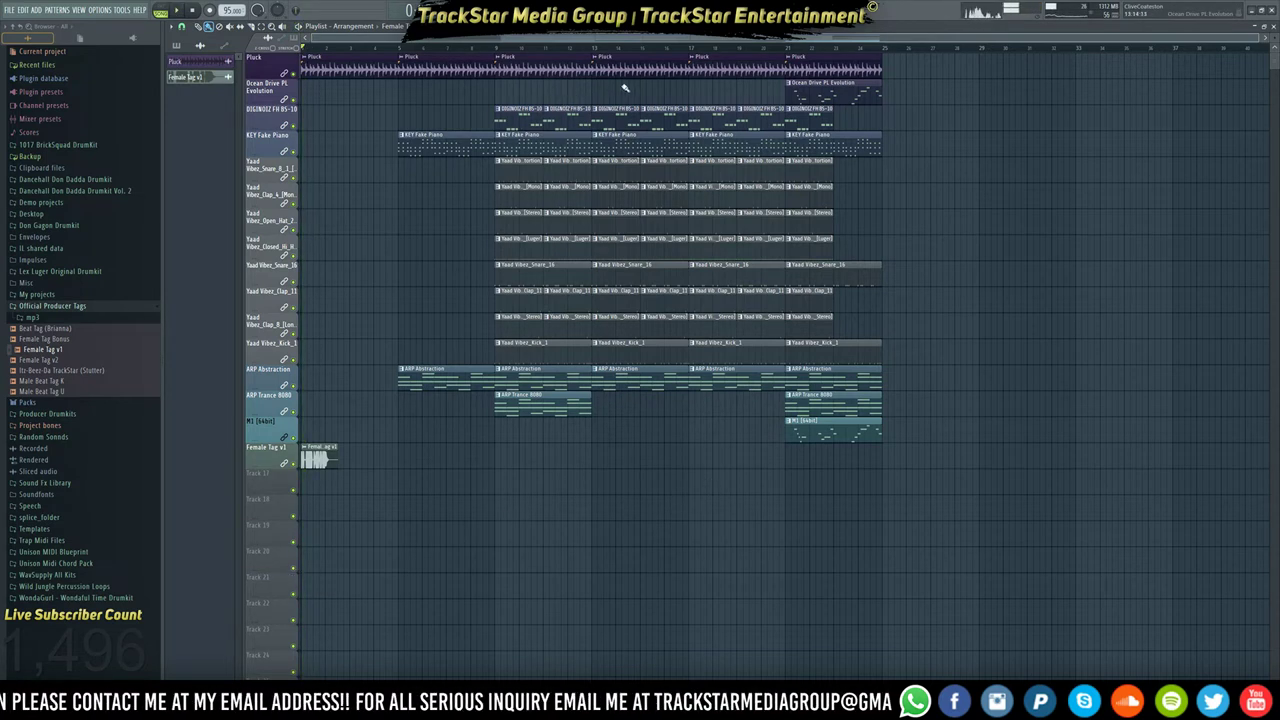
Route the Female Tag v1 channel to an empty mixer track.
key(F9)
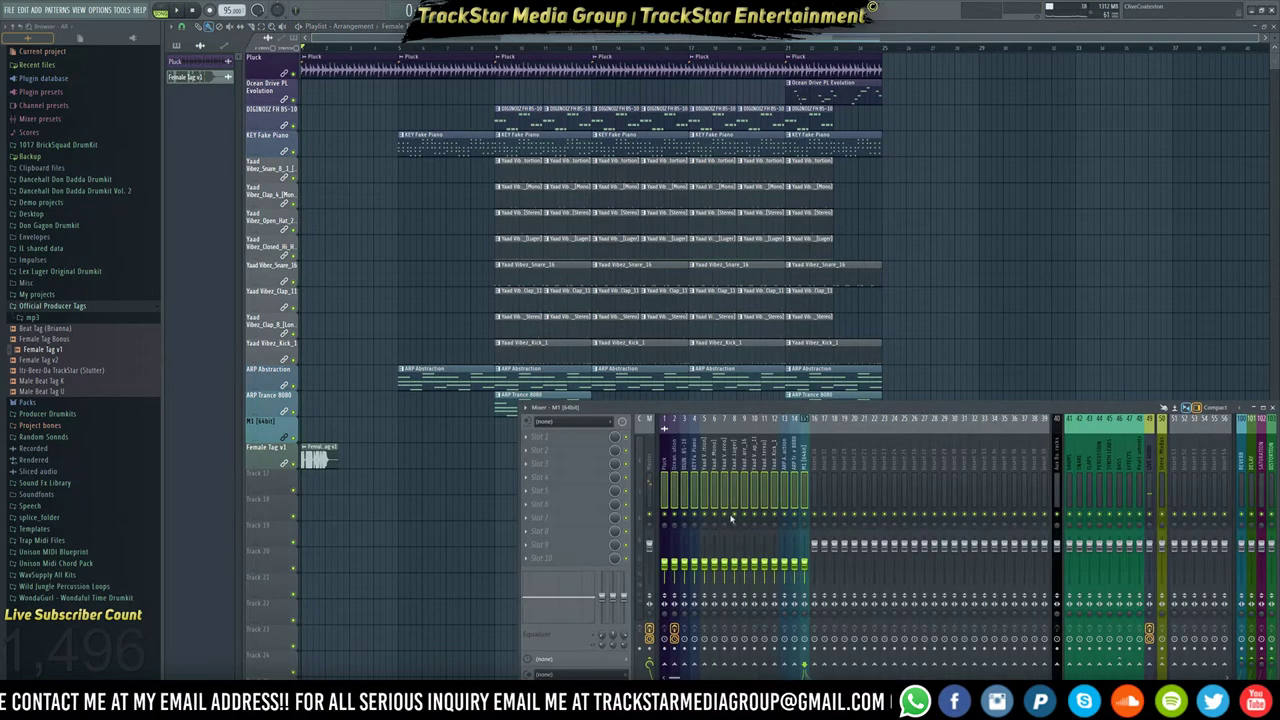
click(892, 494)
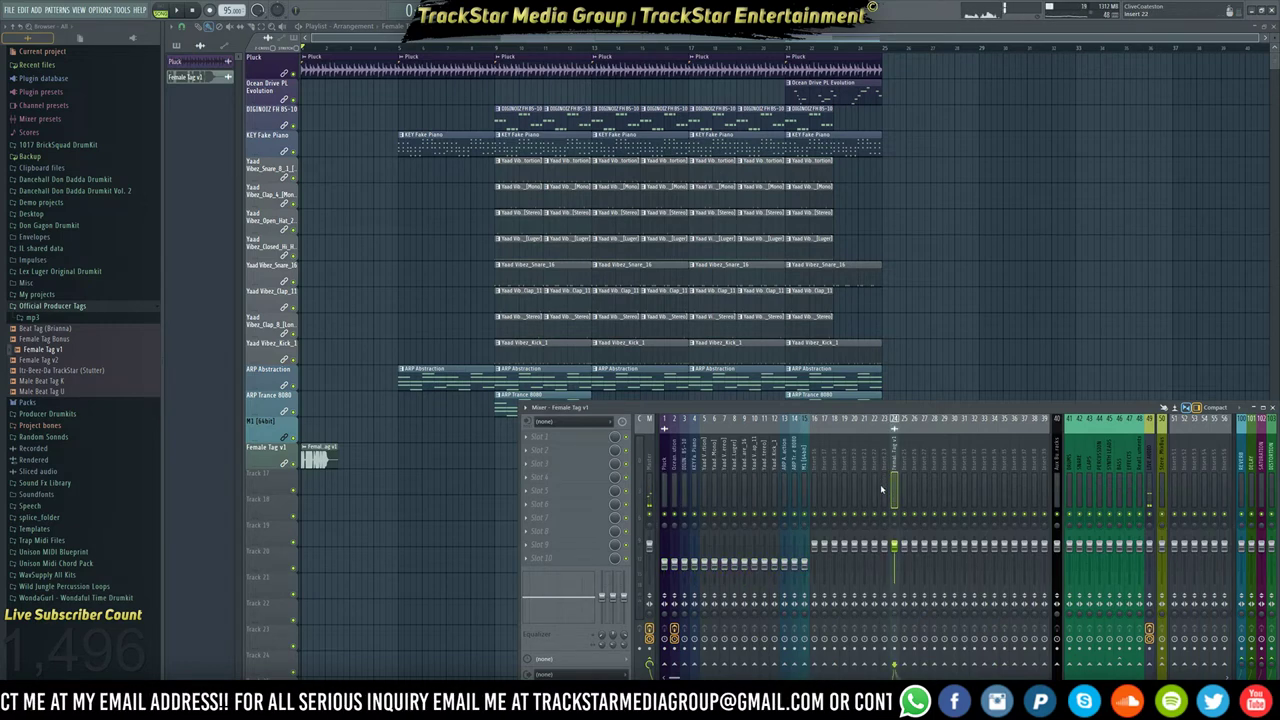
click(576, 436)
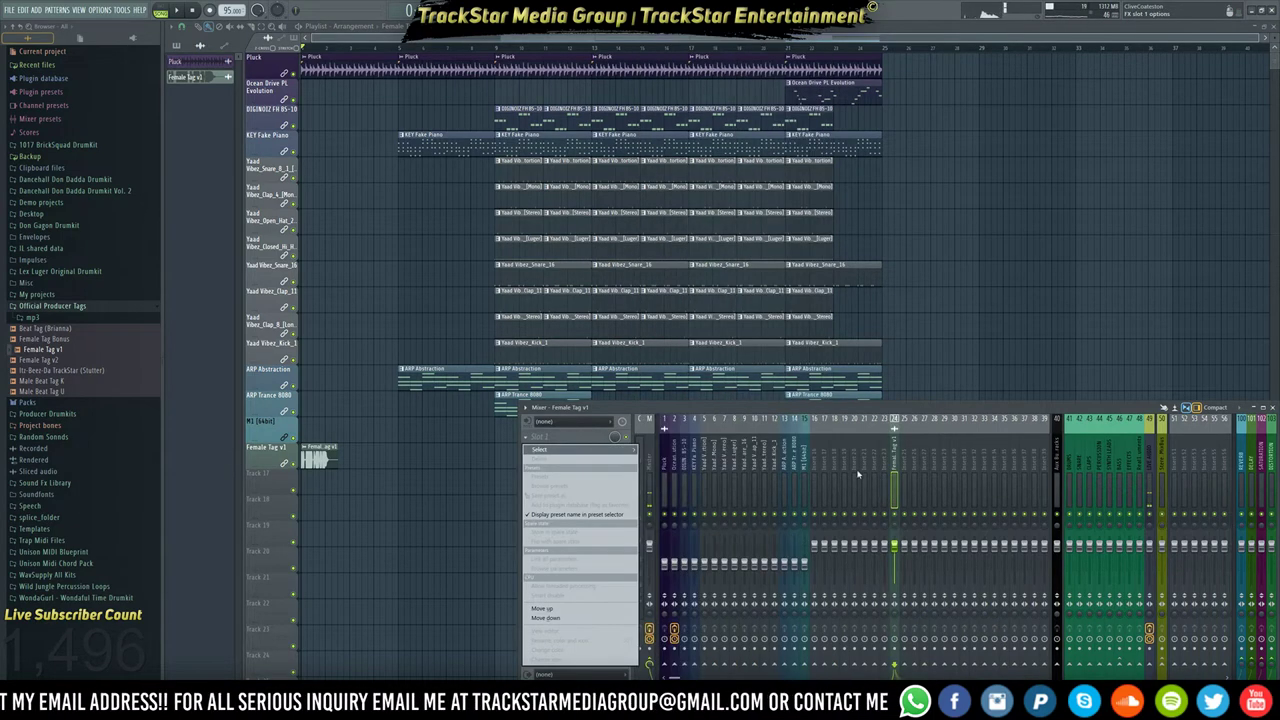
click(895, 445)
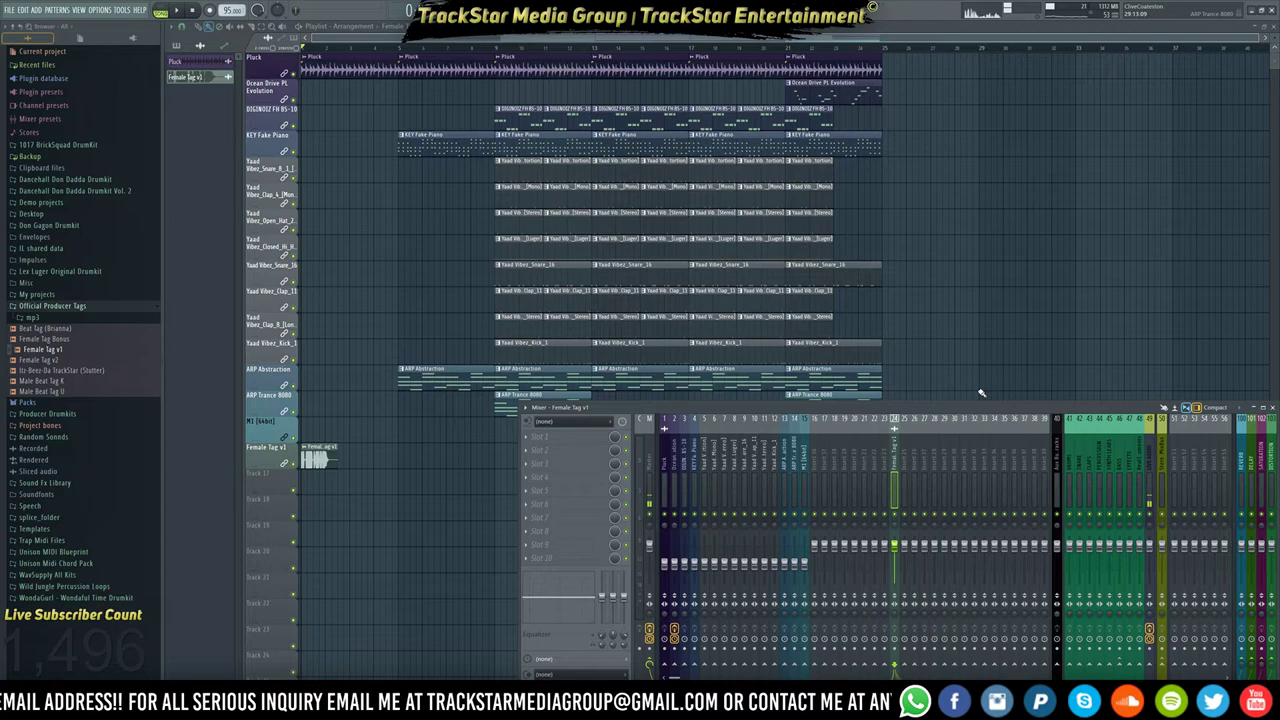
Load the Producer_Tag_TrackStar_Media_Group mixer state preset onto the Female Tag v1 mixer track.
right_click(896, 481)
mouse_move(968, 462)
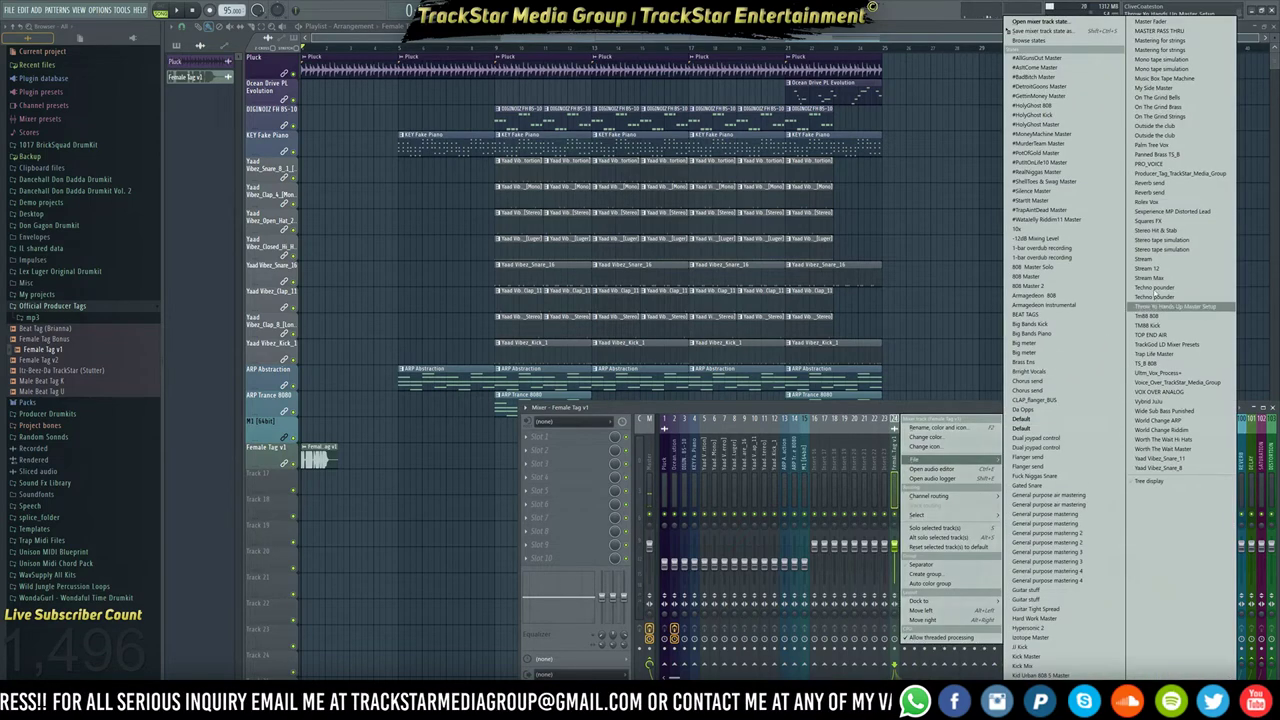
click(1175, 174)
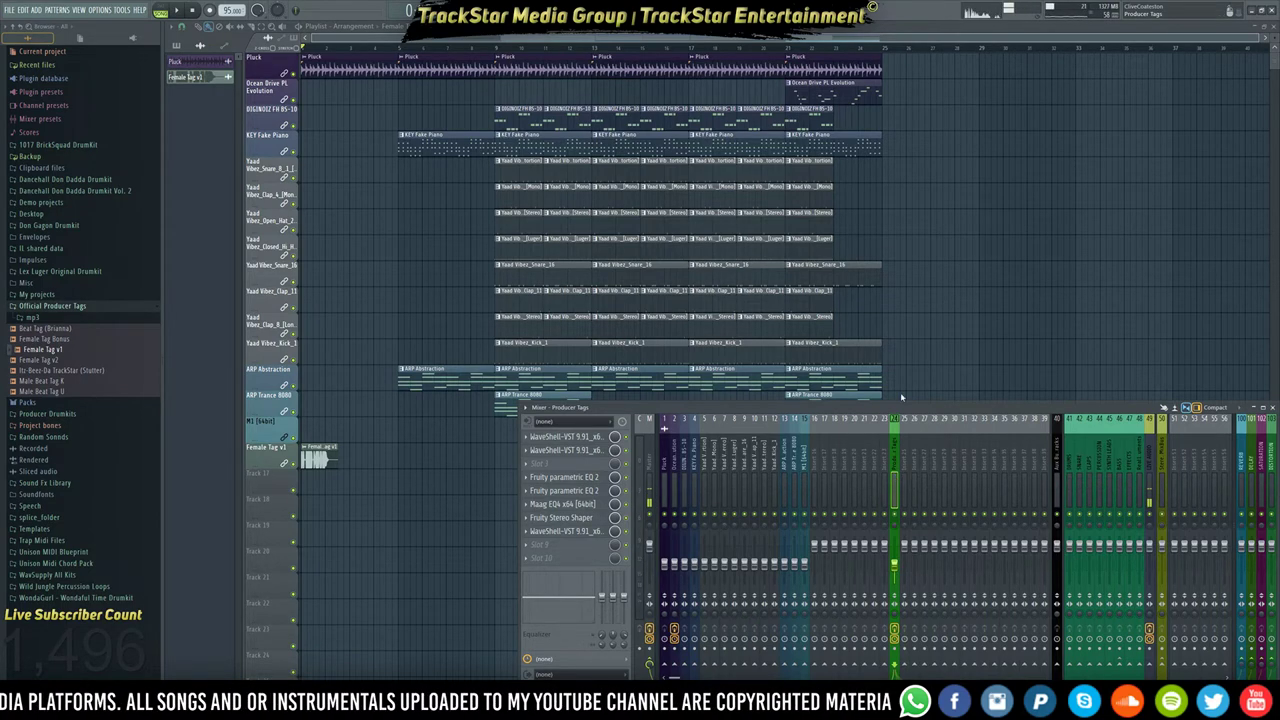
Play the arrangement from bar 1 to hear the processed producer tag.
key(F9)
ctrl+right_click(932, 291)
key(space)
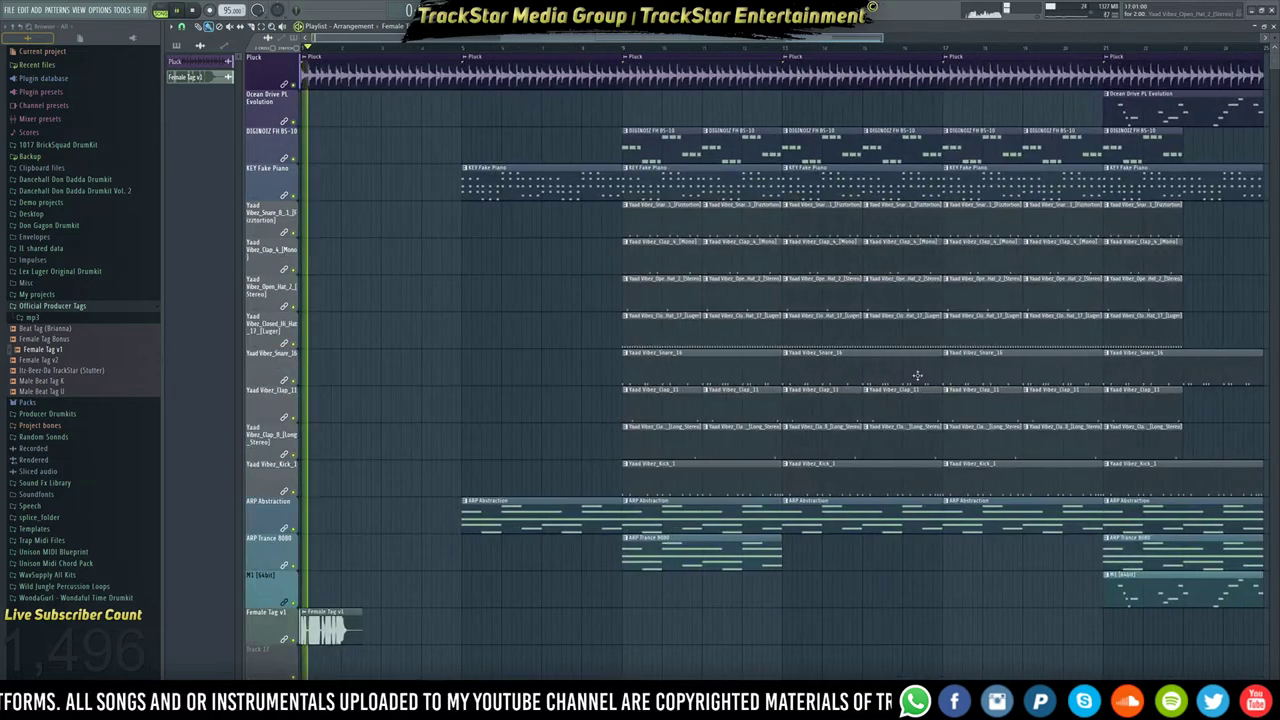
Load ValhallaVintageVerb into the first effect slot of the REVERB mixer track.
key(F9)
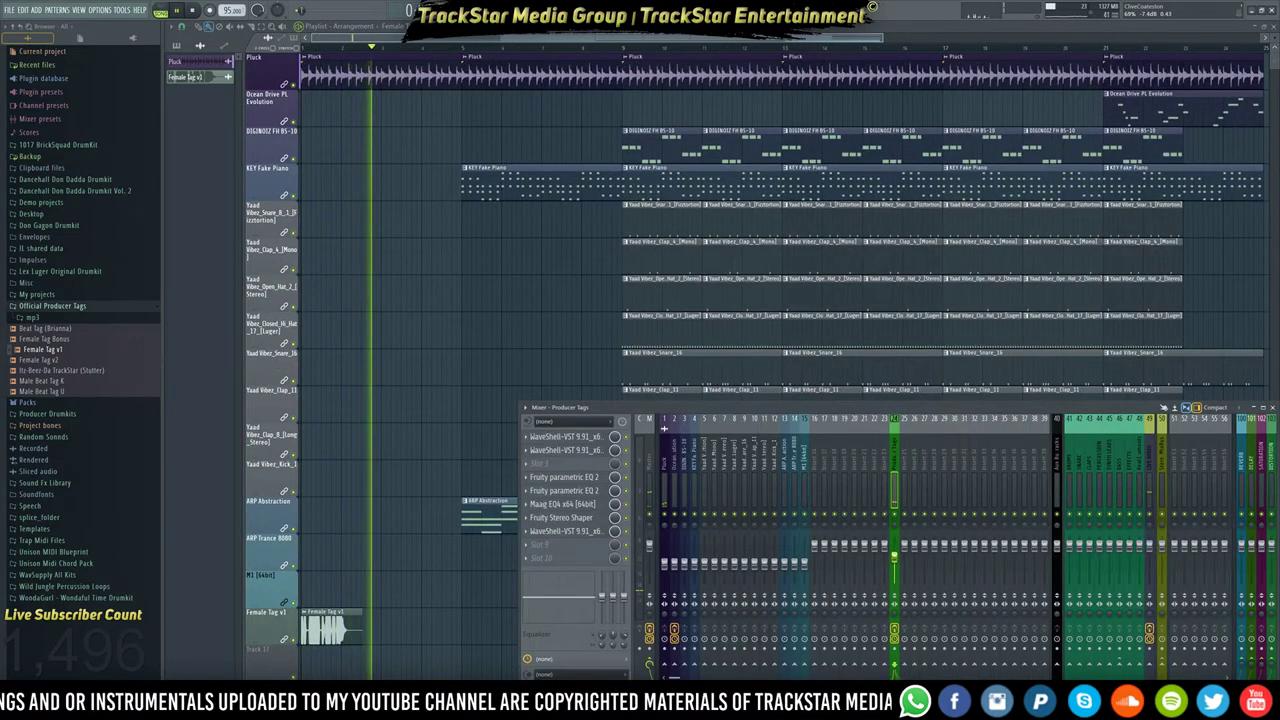
drag(1232, 481, 1270, 480)
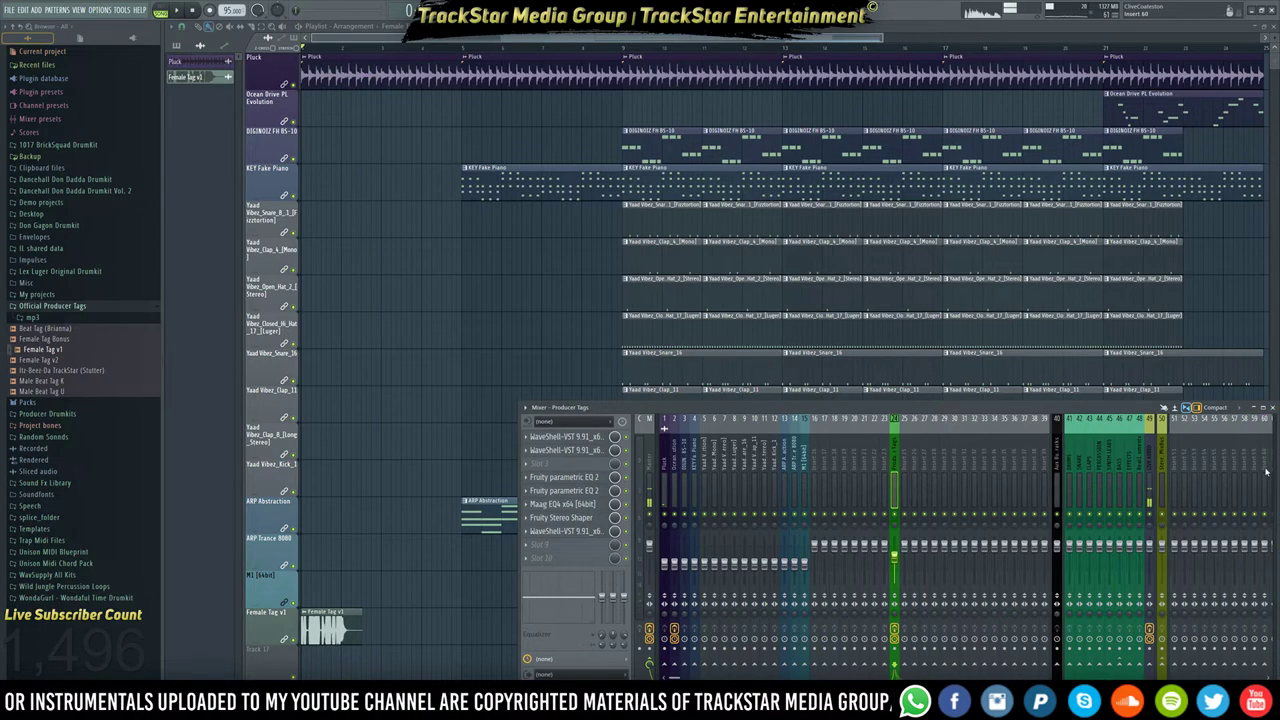
click(1275, 462)
click(1234, 453)
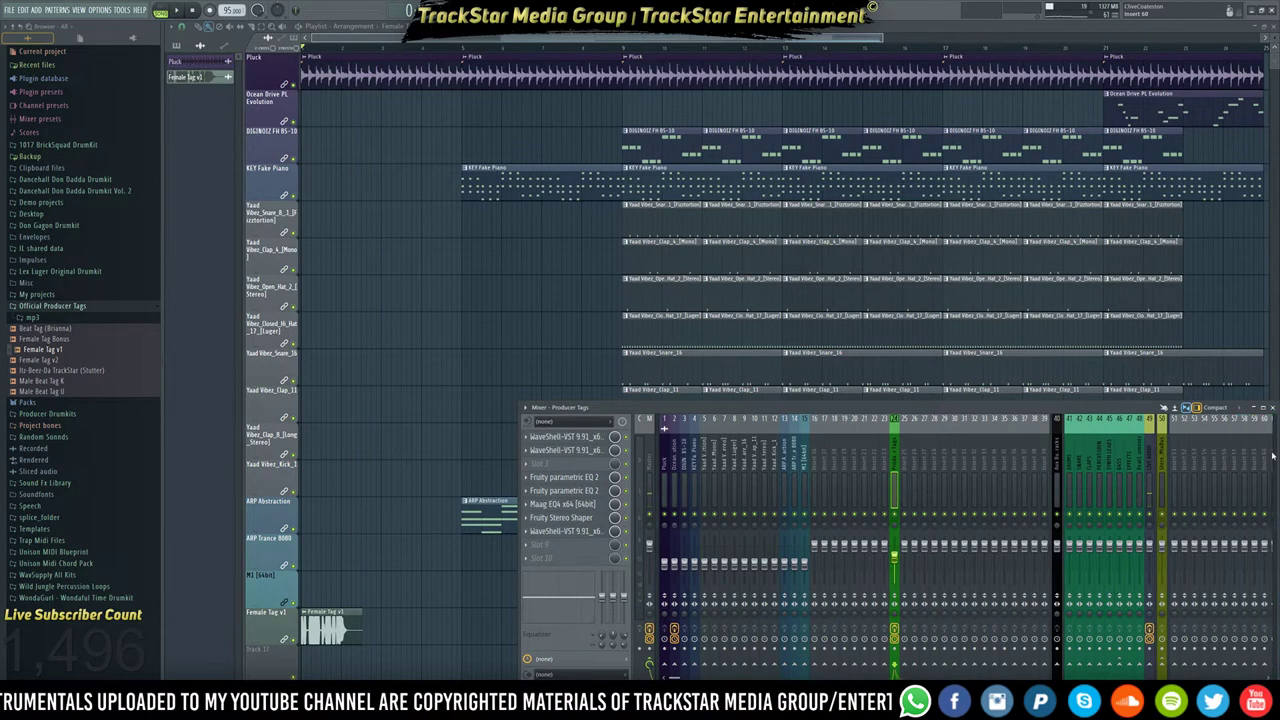
click(1273, 456)
click(1247, 459)
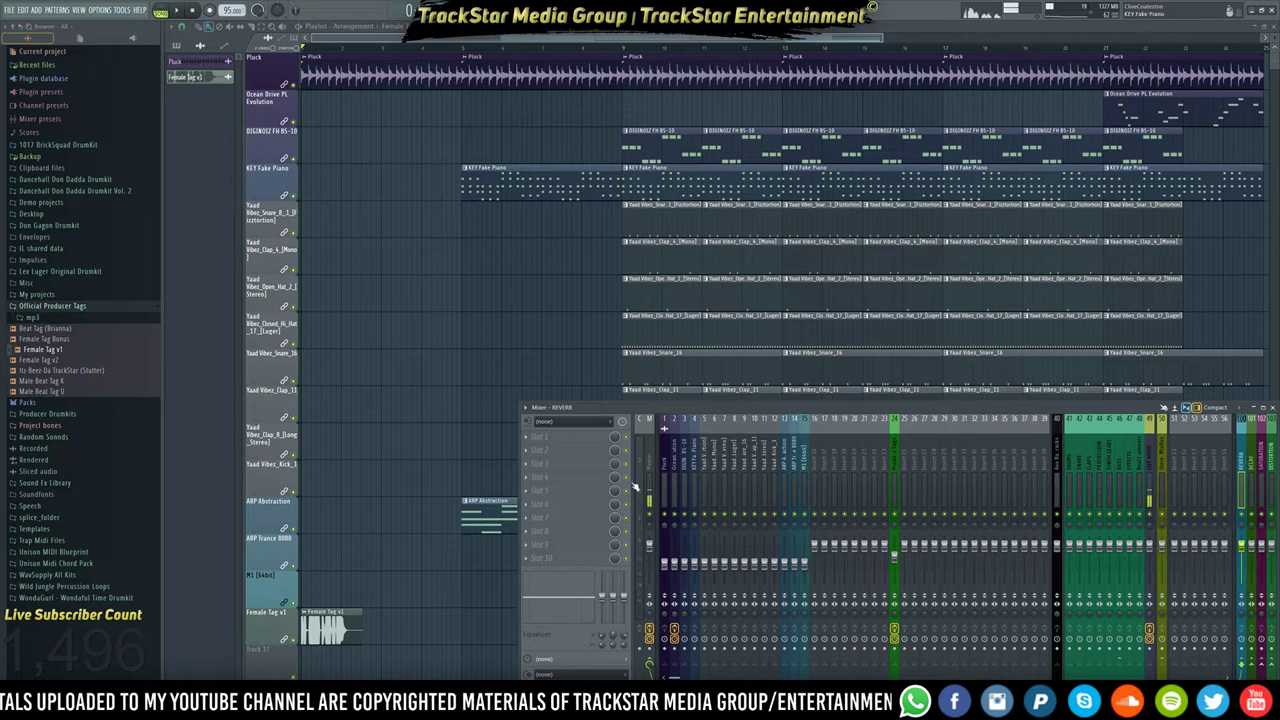
click(582, 443)
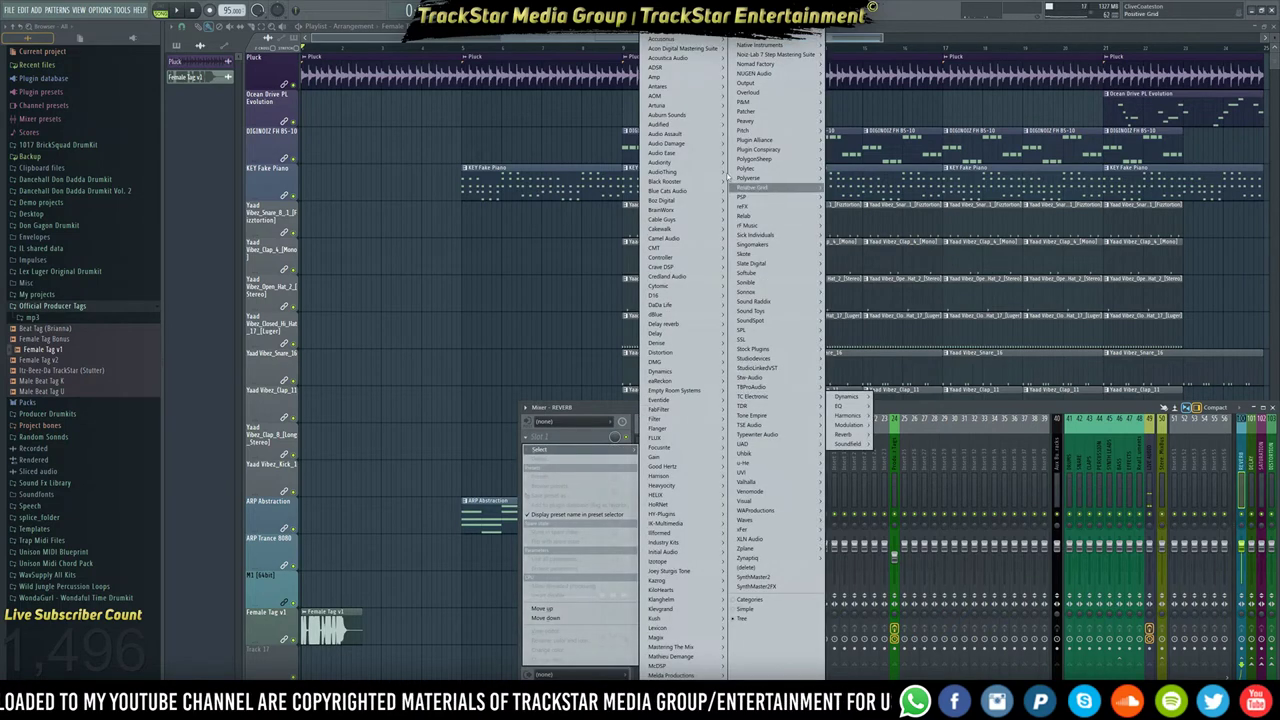
mouse_move(777, 248)
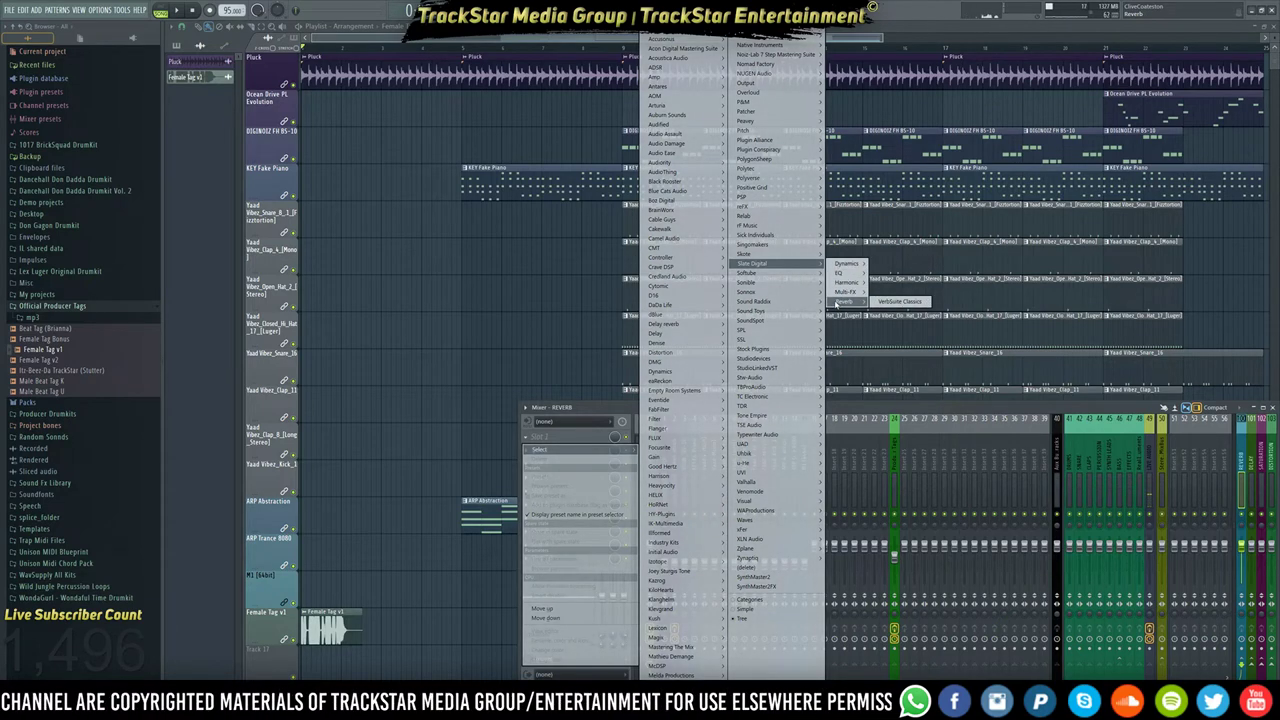
mouse_move(795, 485)
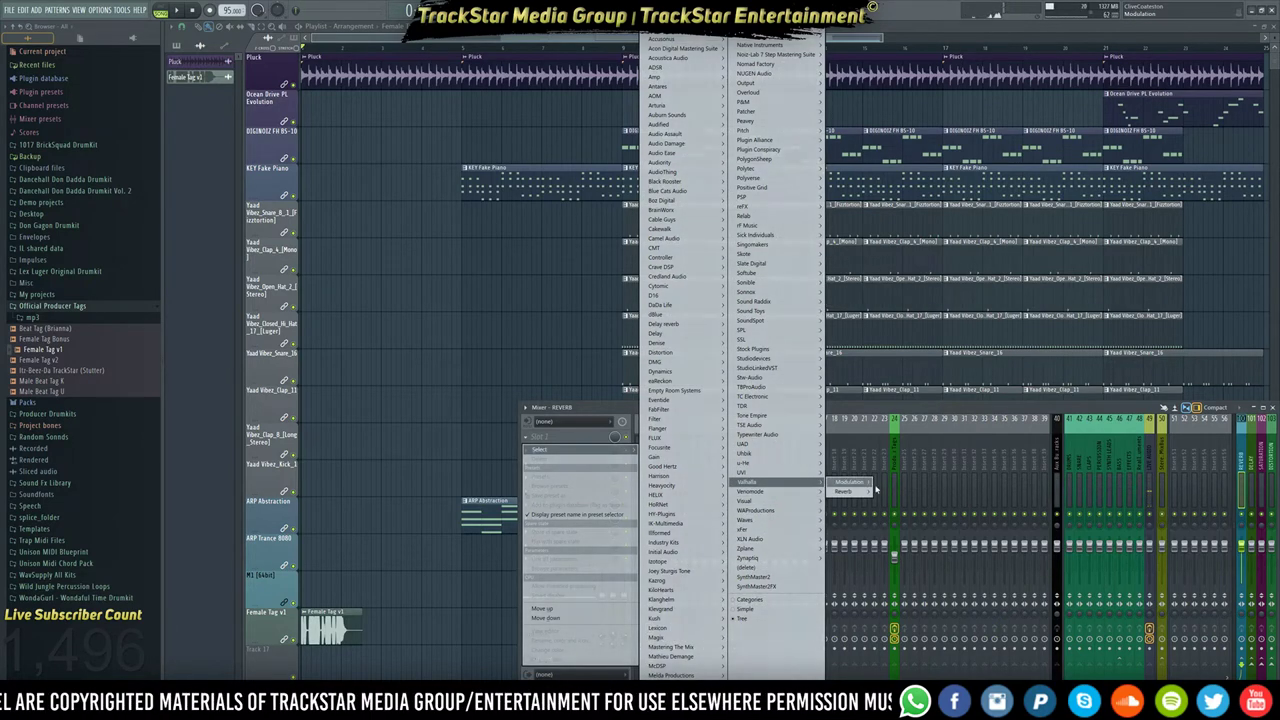
click(916, 492)
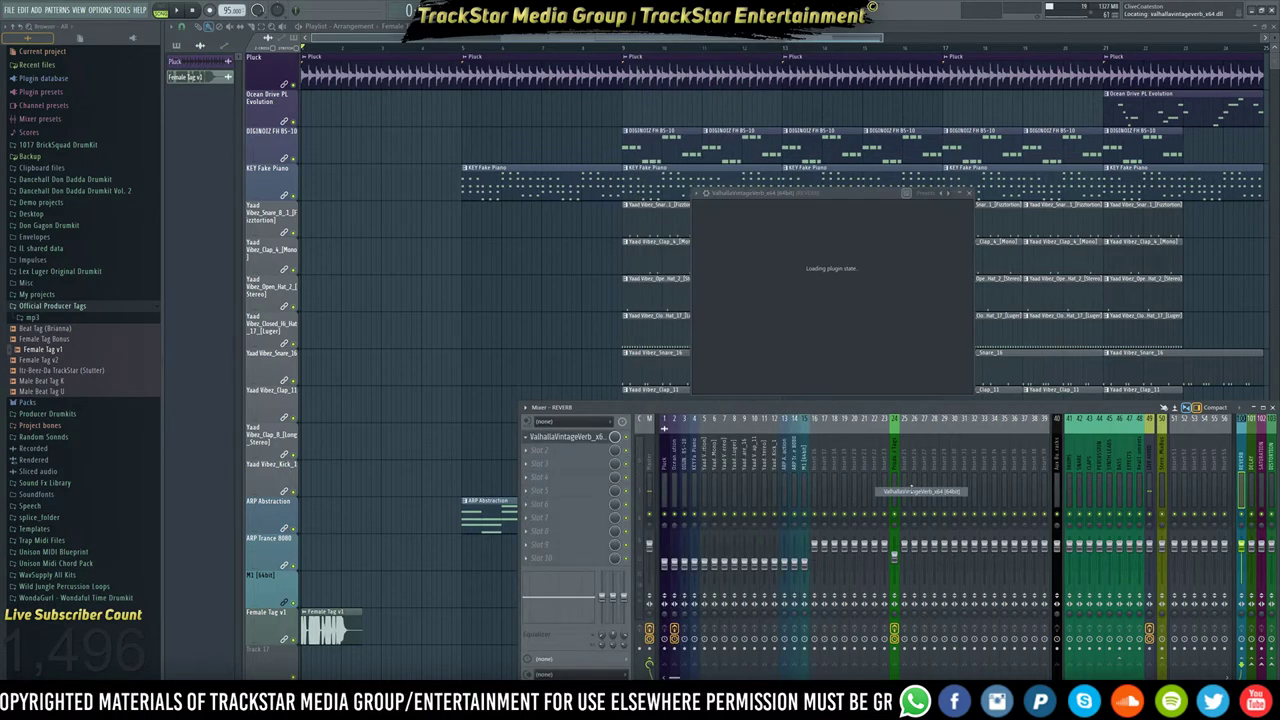
Open the Windows Calculator and divide 60000 by the 95 BPM tempo to get the beat length.
key(super)
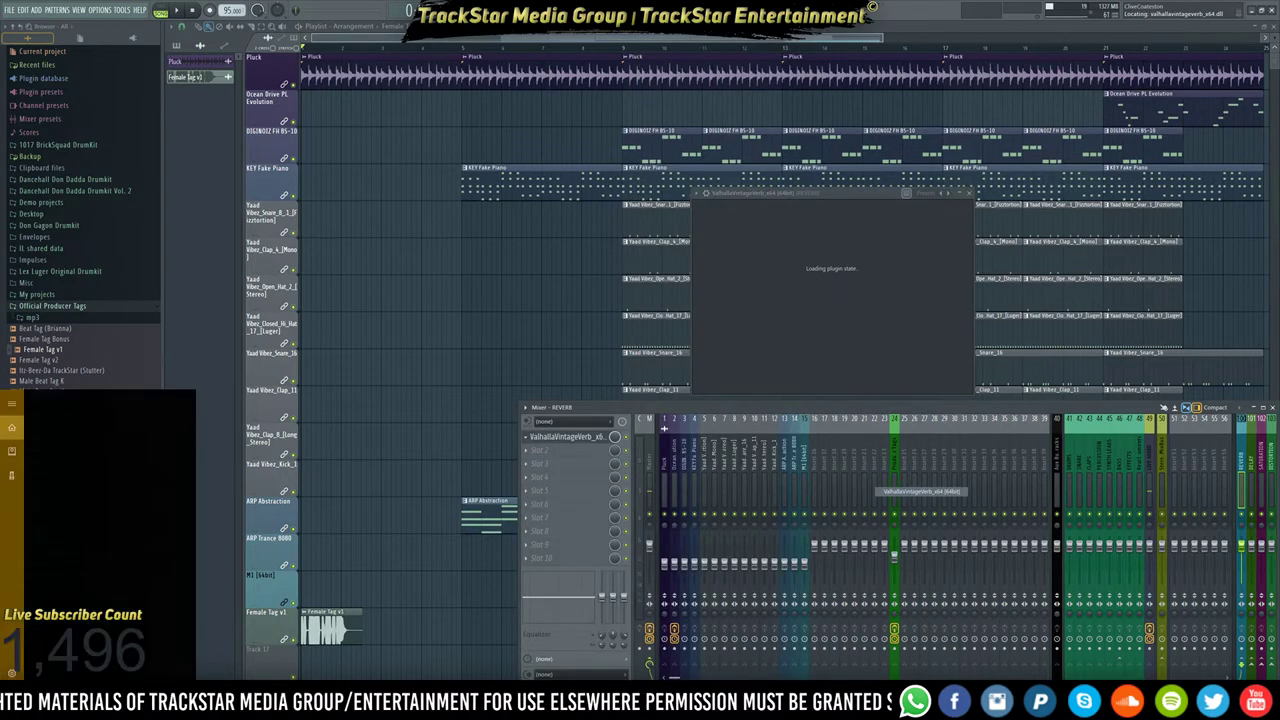
text(calc)
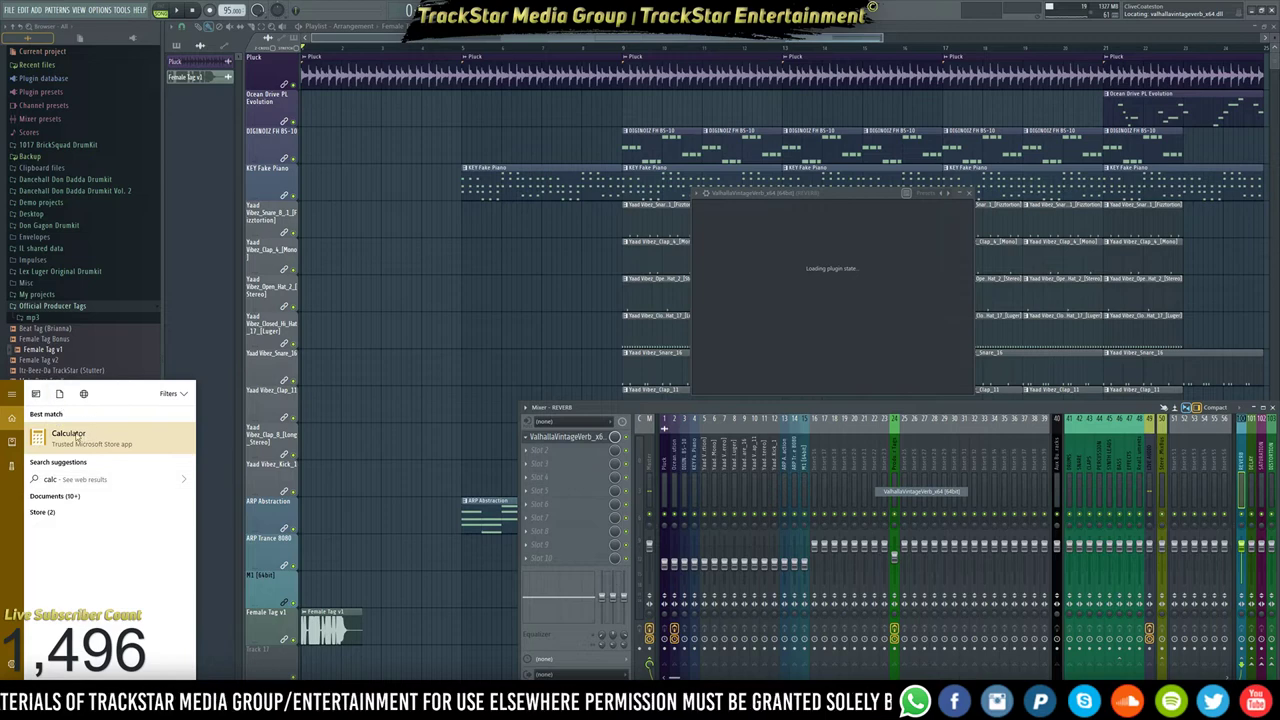
click(78, 436)
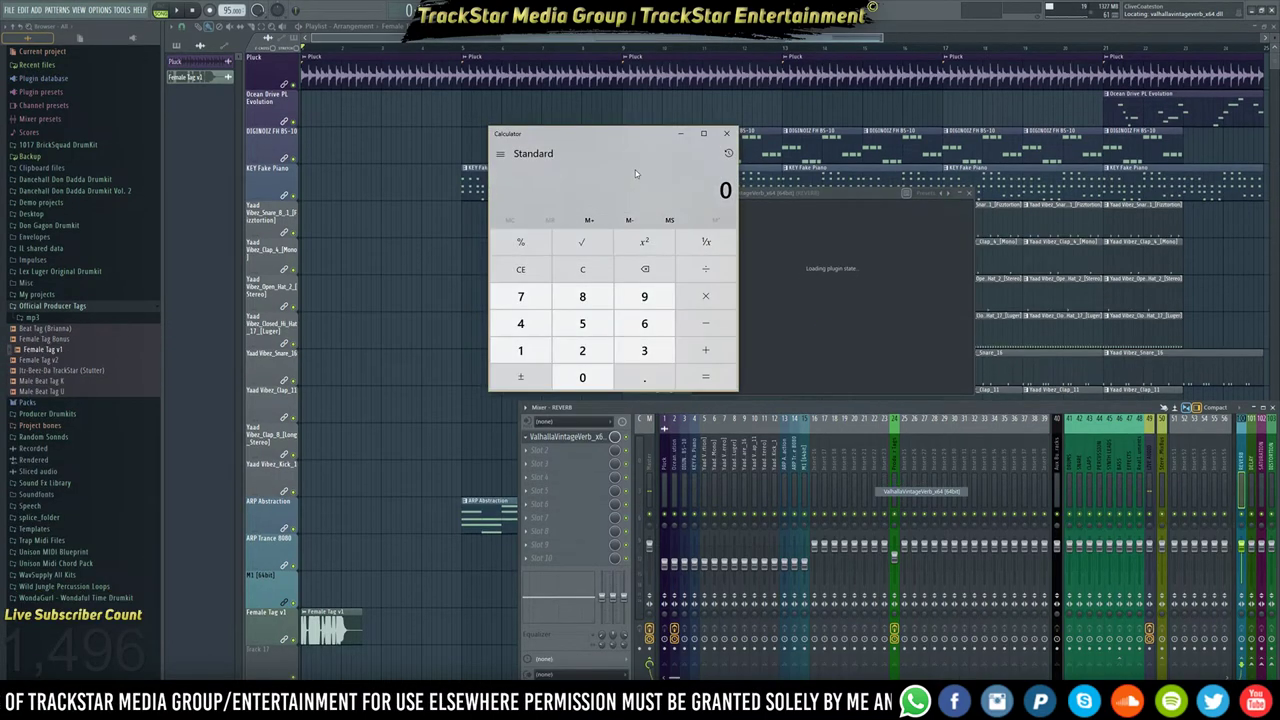
text(60,000)
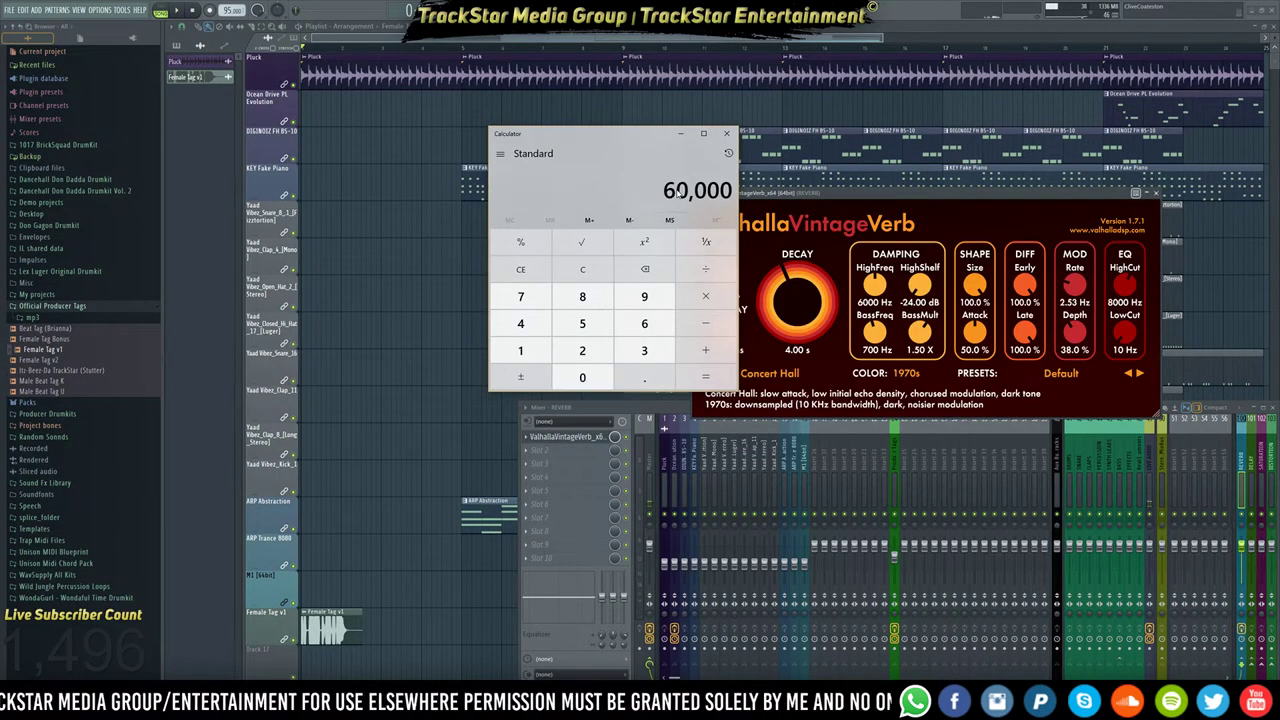
key(slash)
text(95)
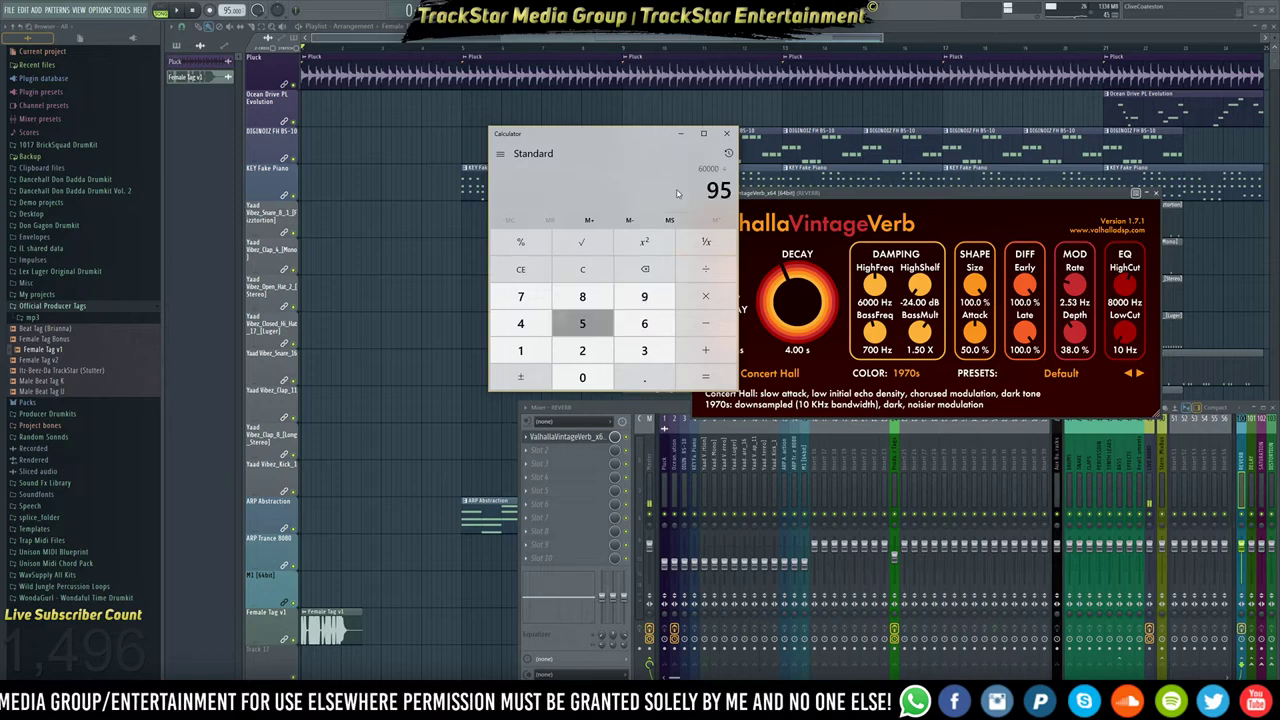
key(Return)
Divide the calculated beat length by 2 twice to get a shorter tempo-synced time.
key(slash)
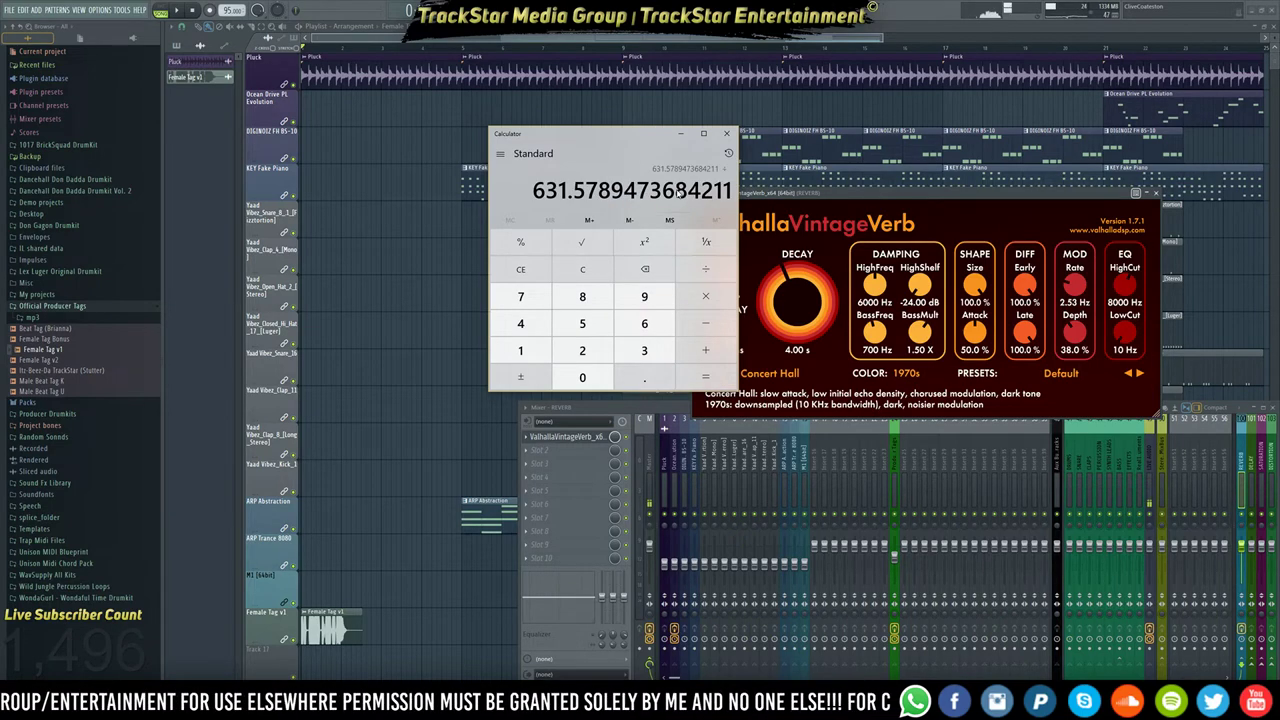
text(2)
key(Return)
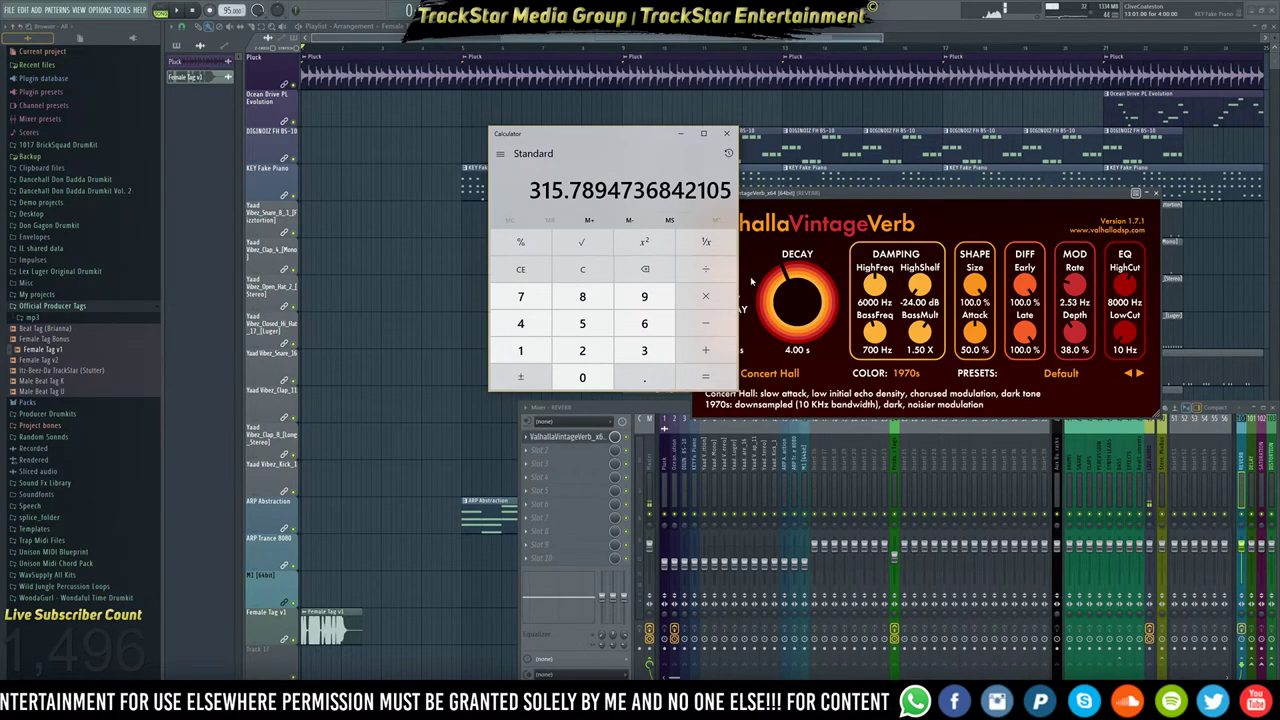
click(715, 280)
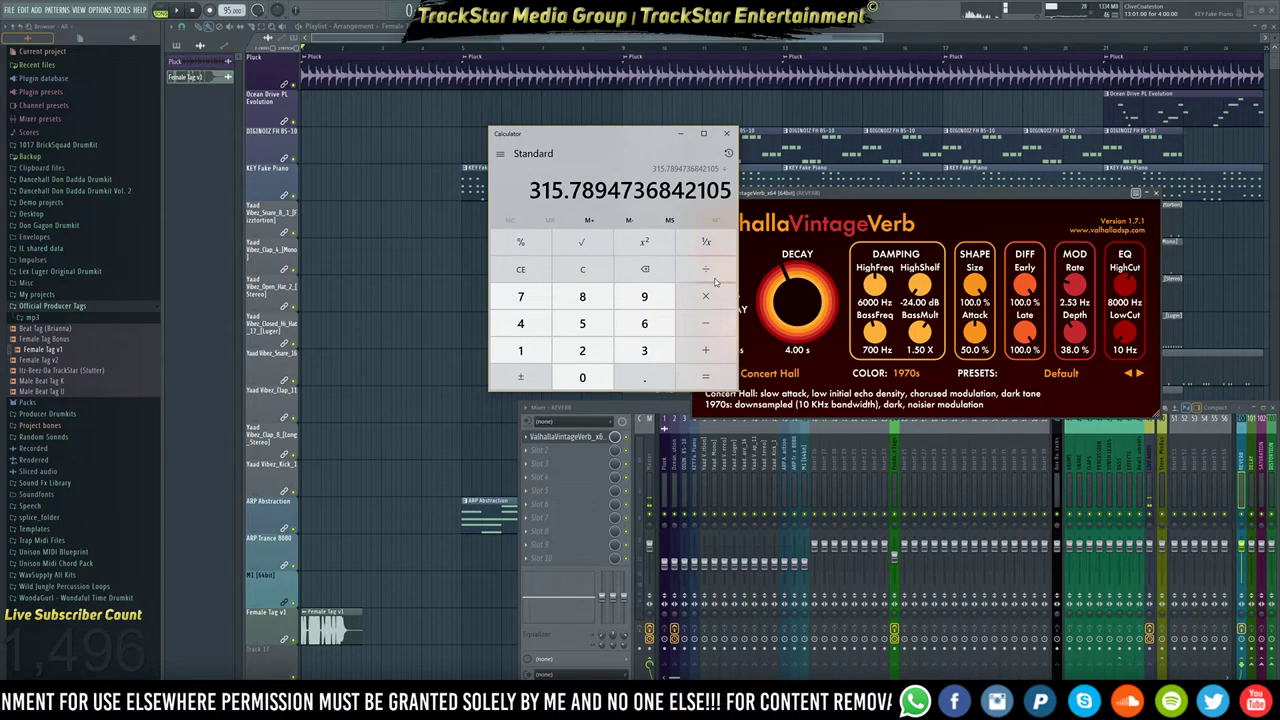
text(2)
key(Return)
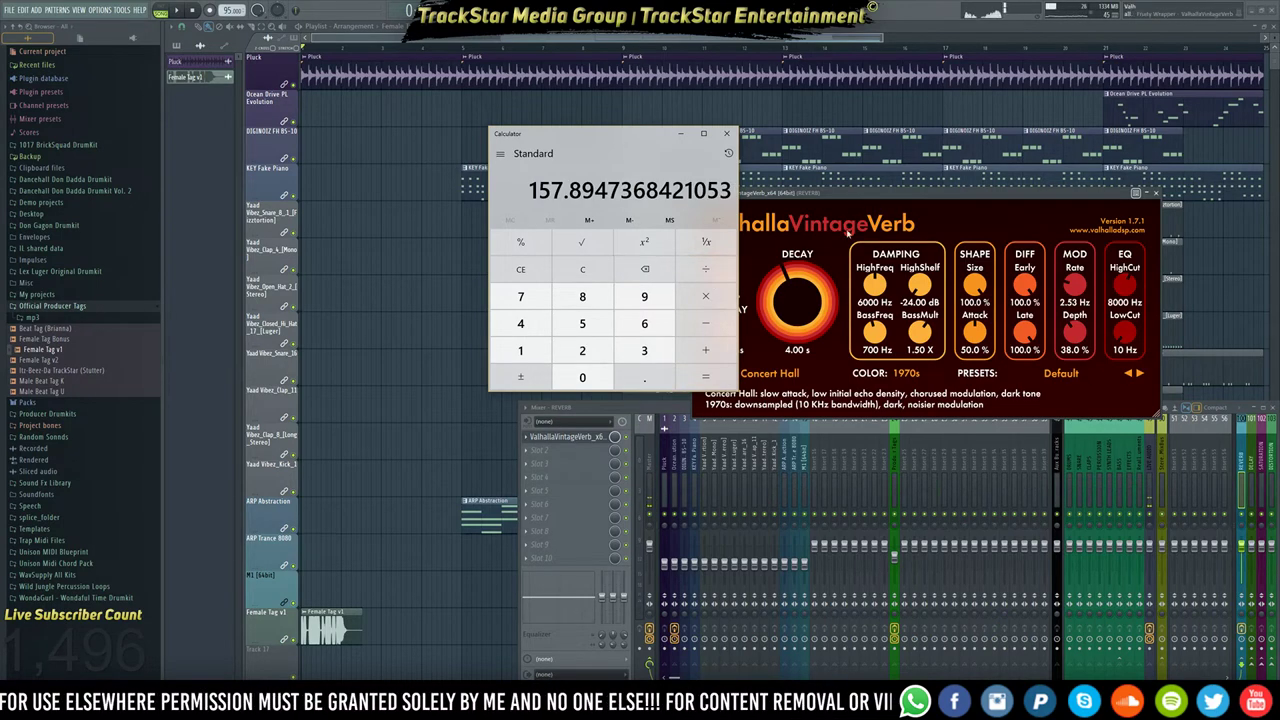
Return to FL Studio, set ValhallaVintageVerb to run bridged in its processing options, and show its interface again.
click(798, 316)
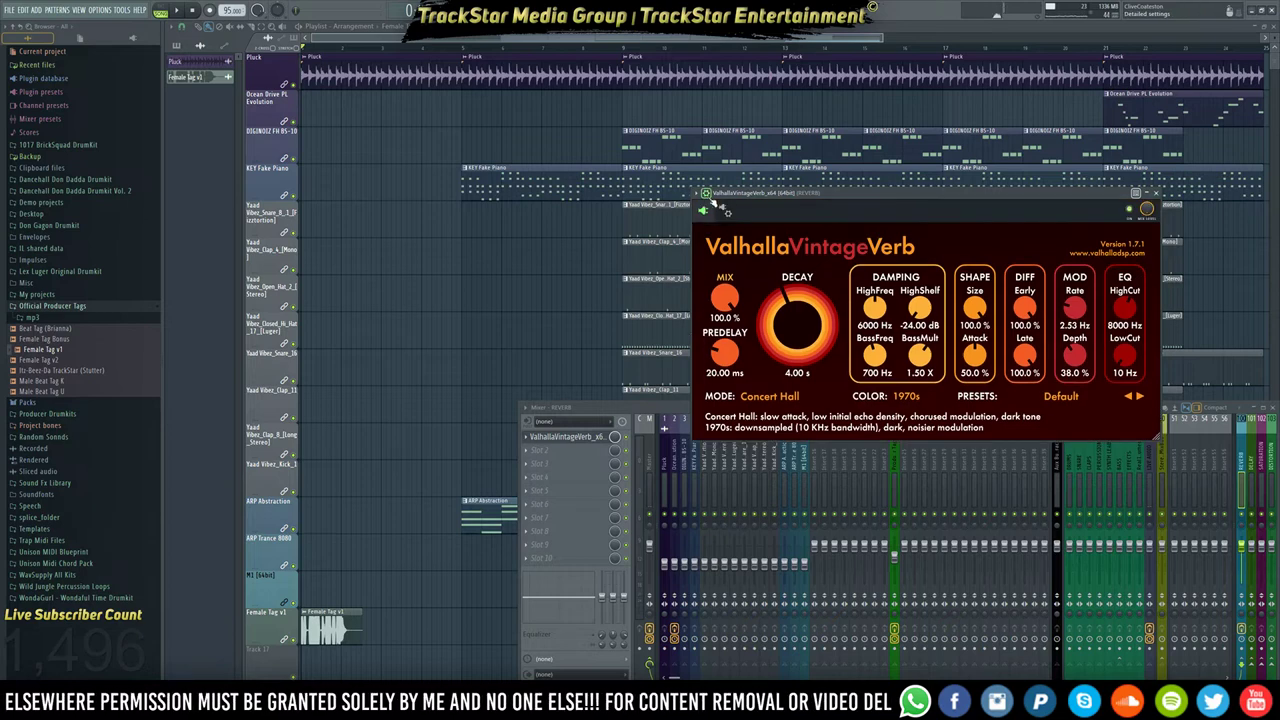
click(706, 193)
click(747, 231)
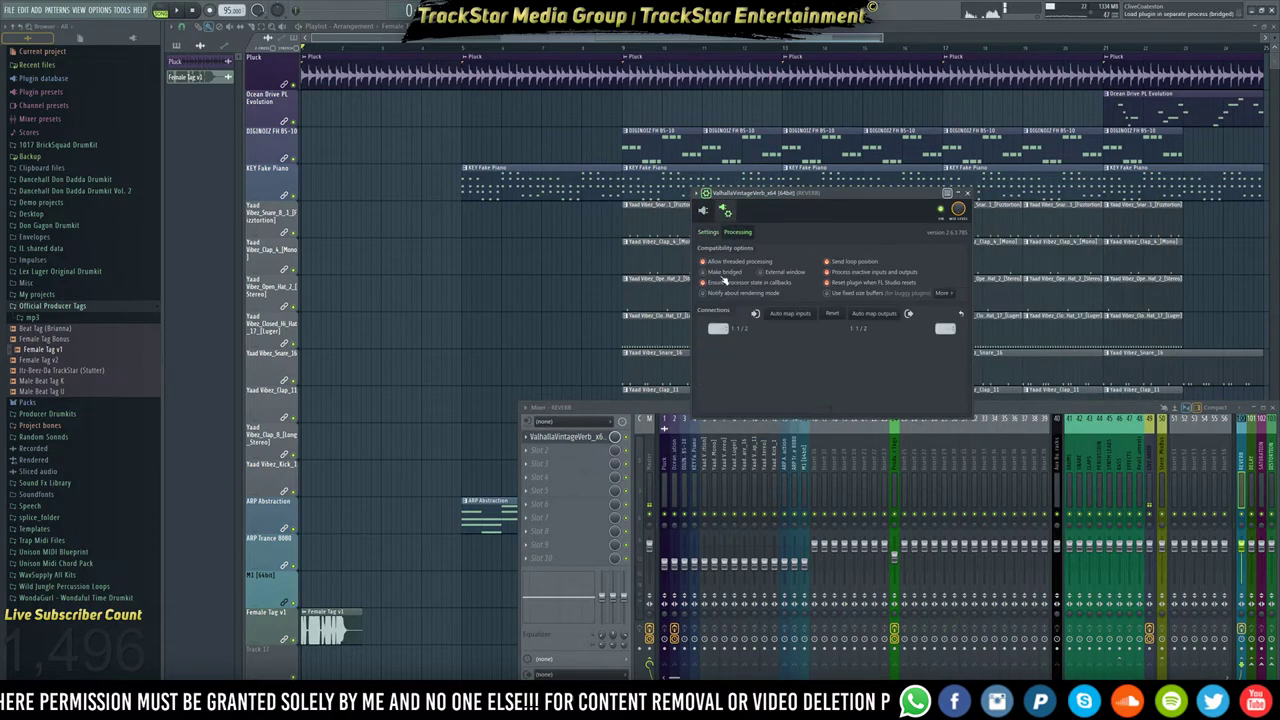
click(723, 280)
click(706, 209)
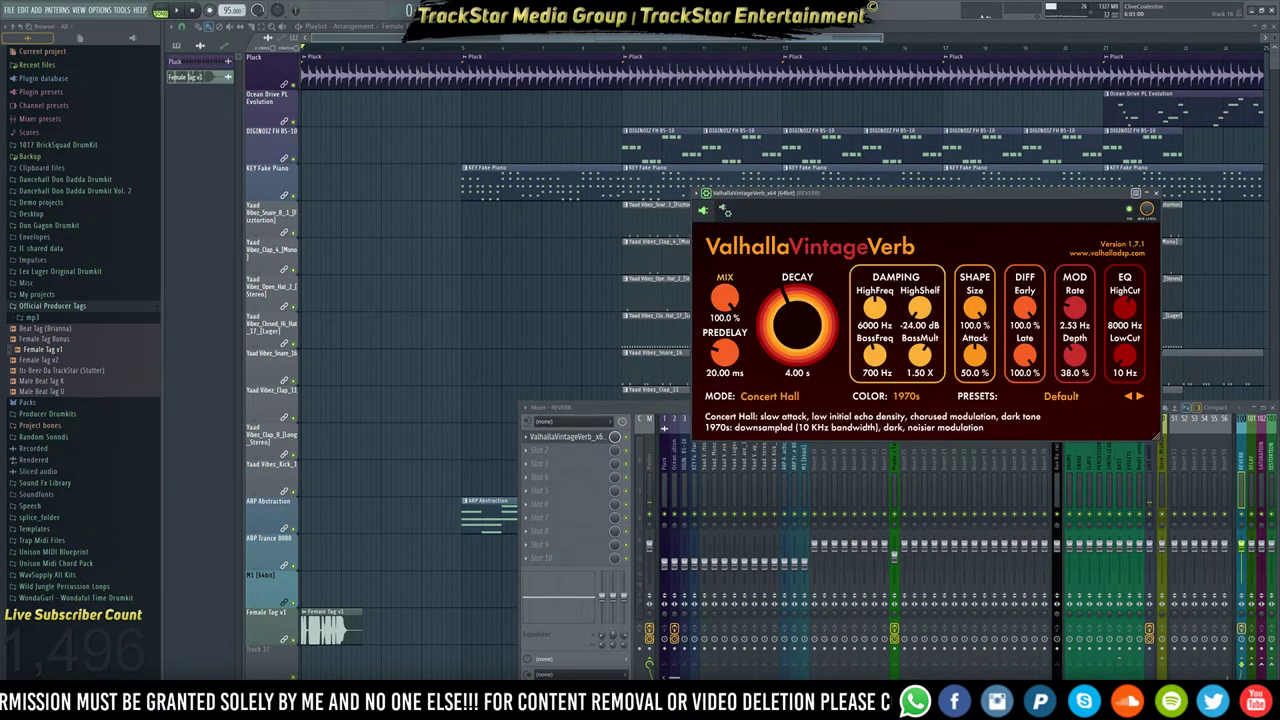
Set the ValhallaVintageVerb color to 1980s and mode to Plate, and bring Calculator back in front.
click(907, 398)
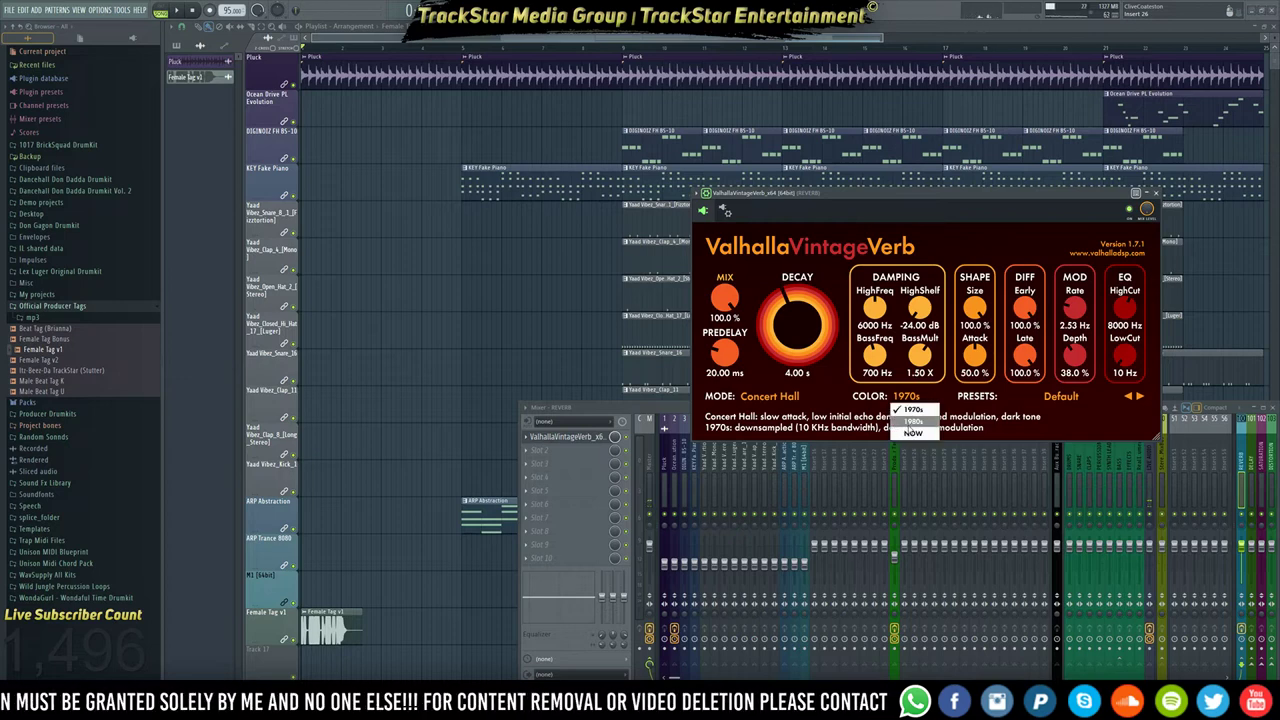
click(907, 429)
click(767, 398)
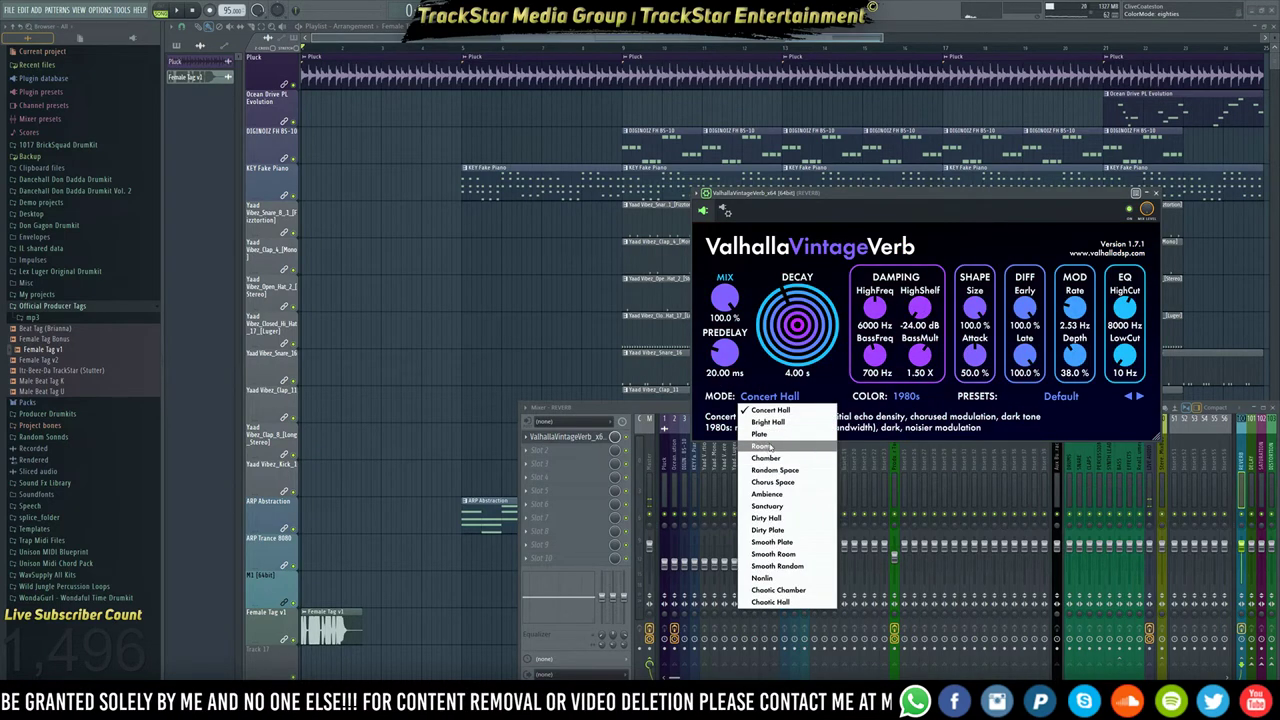
click(775, 435)
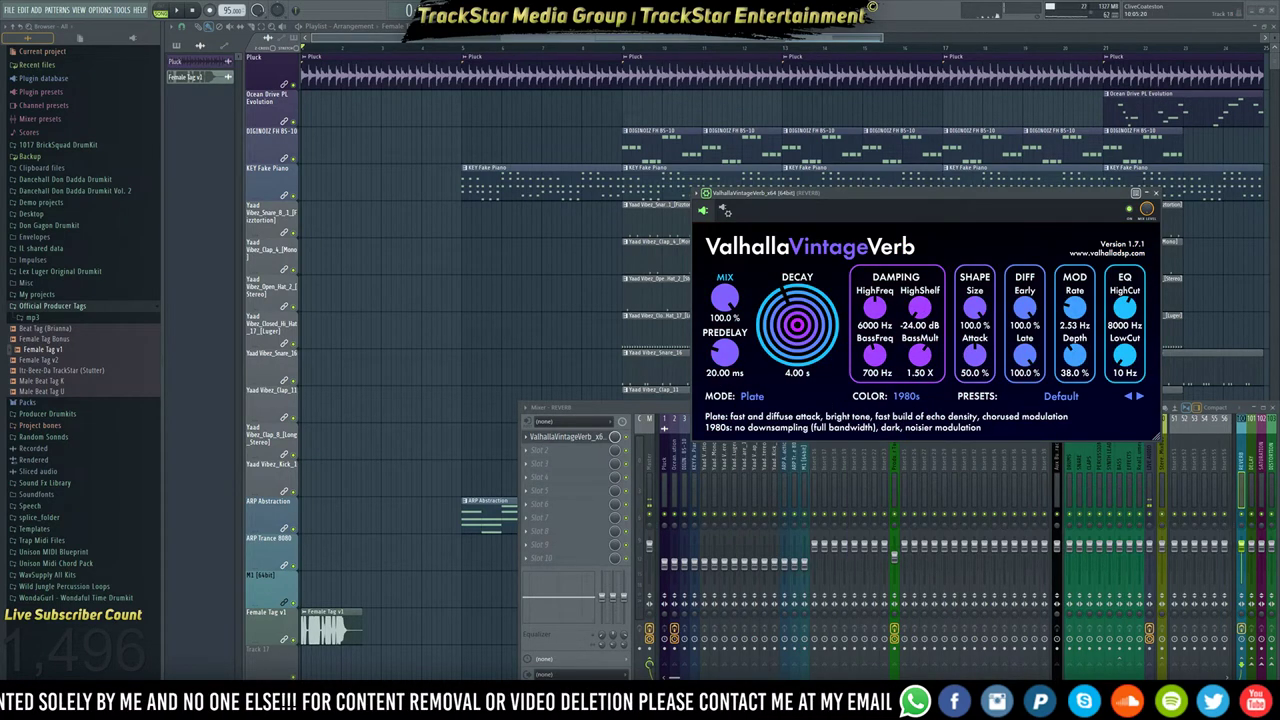
key(alt+Tab)
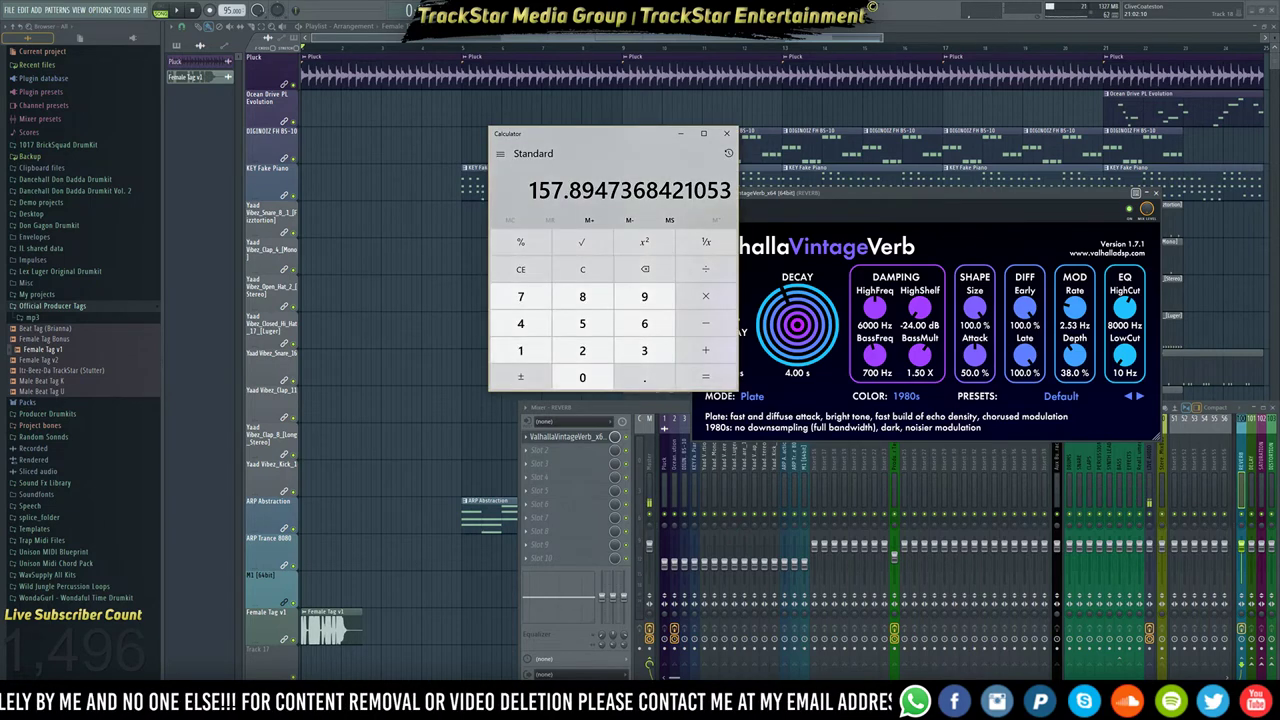
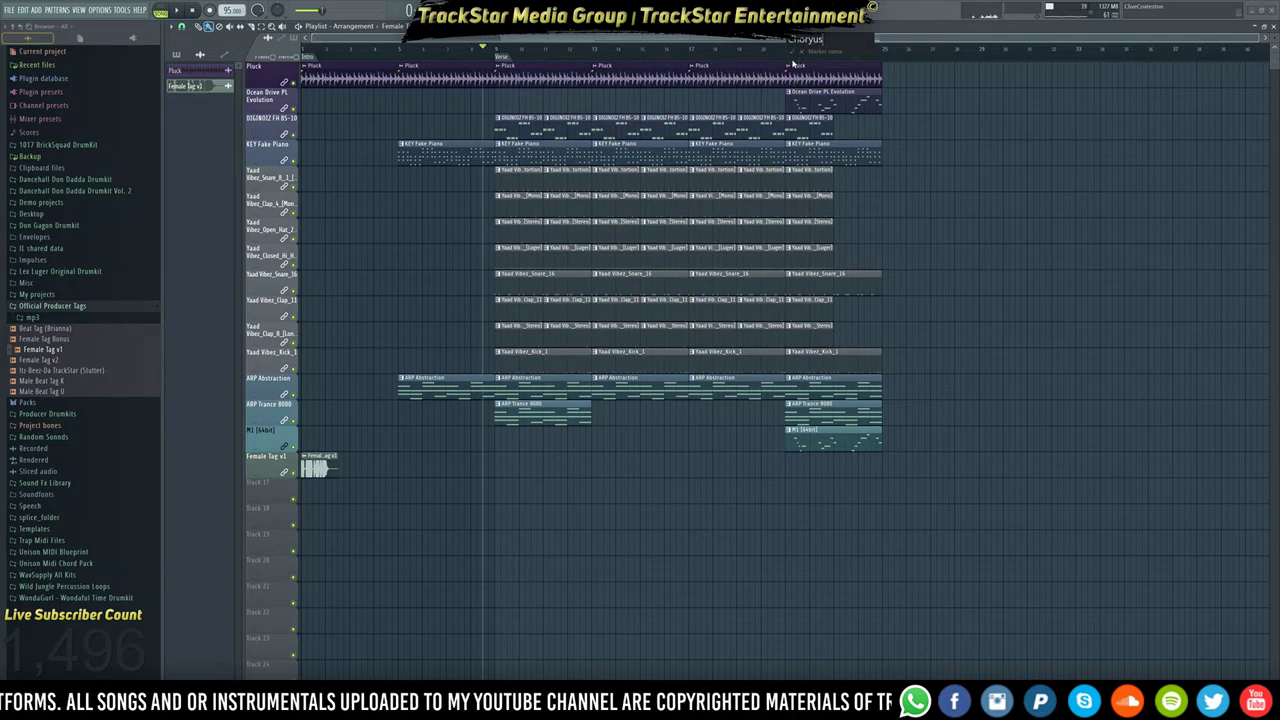
Add the time marker at bar 21, correct its name to Chorus, and stop playback.
key(Return)
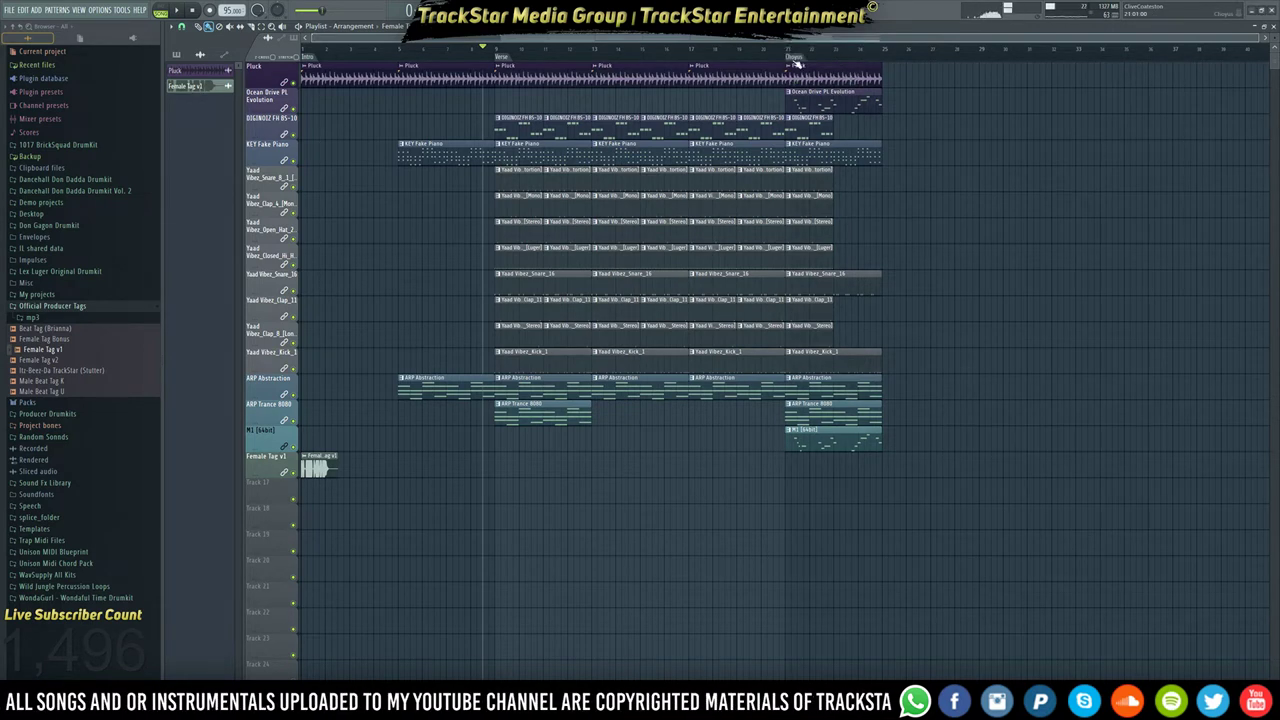
right_click(799, 57)
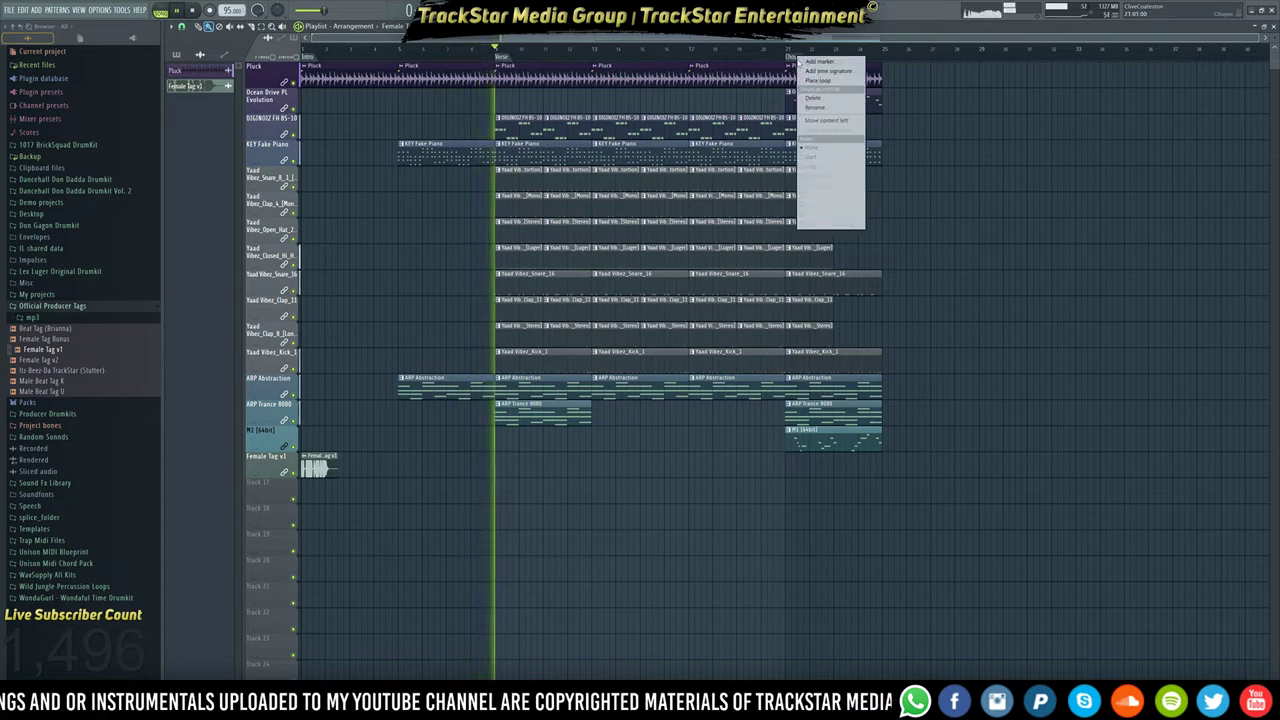
click(836, 108)
key(Left)
key(Left)
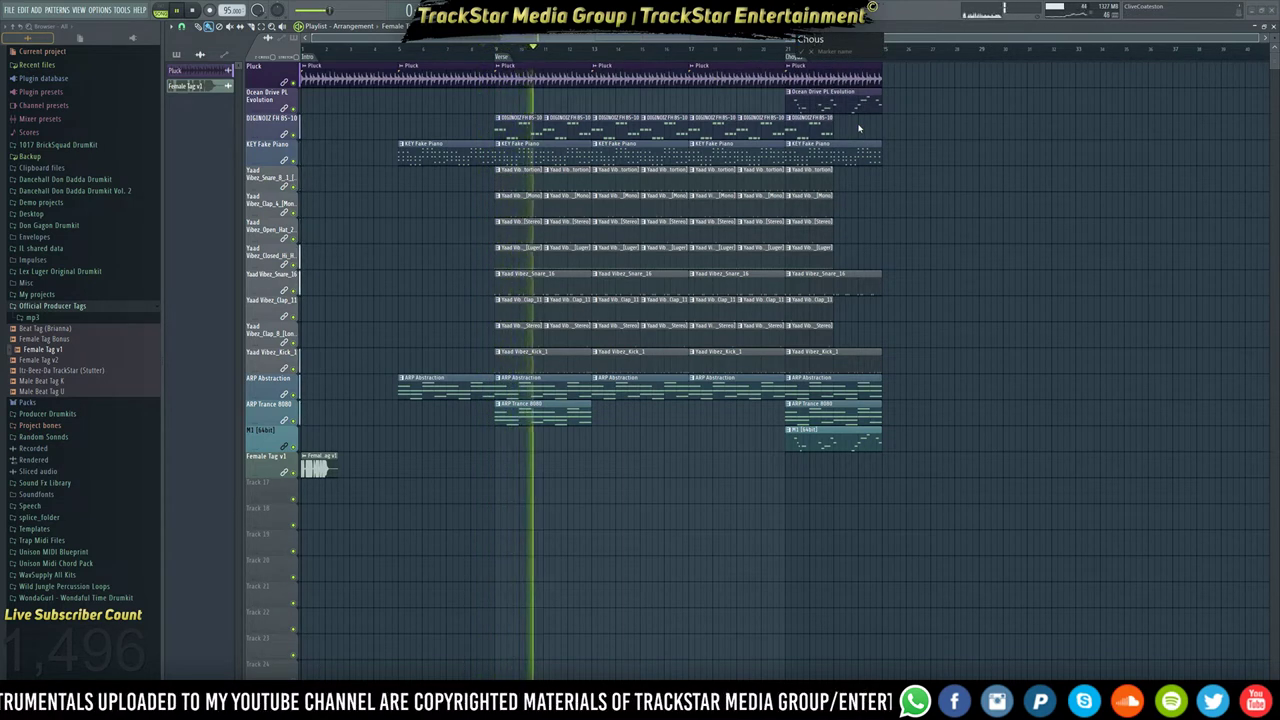
key(BackSpace)
text(r)
key(Return)
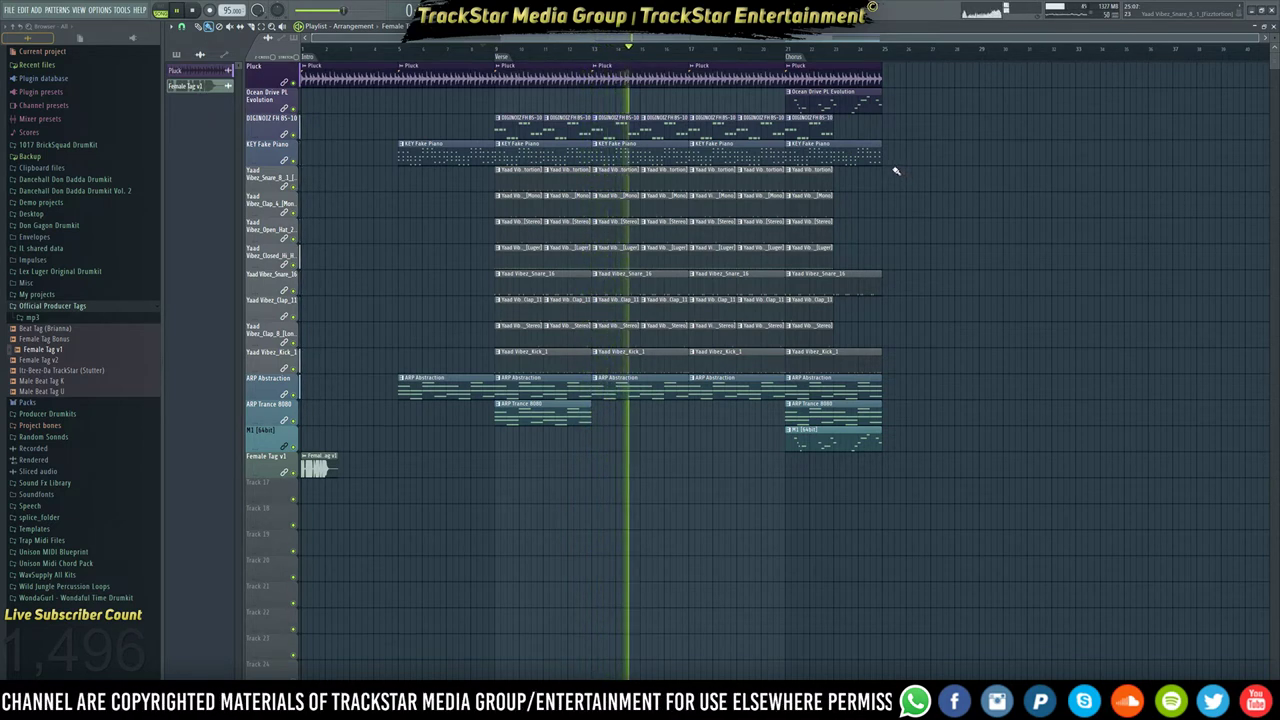
key(space)
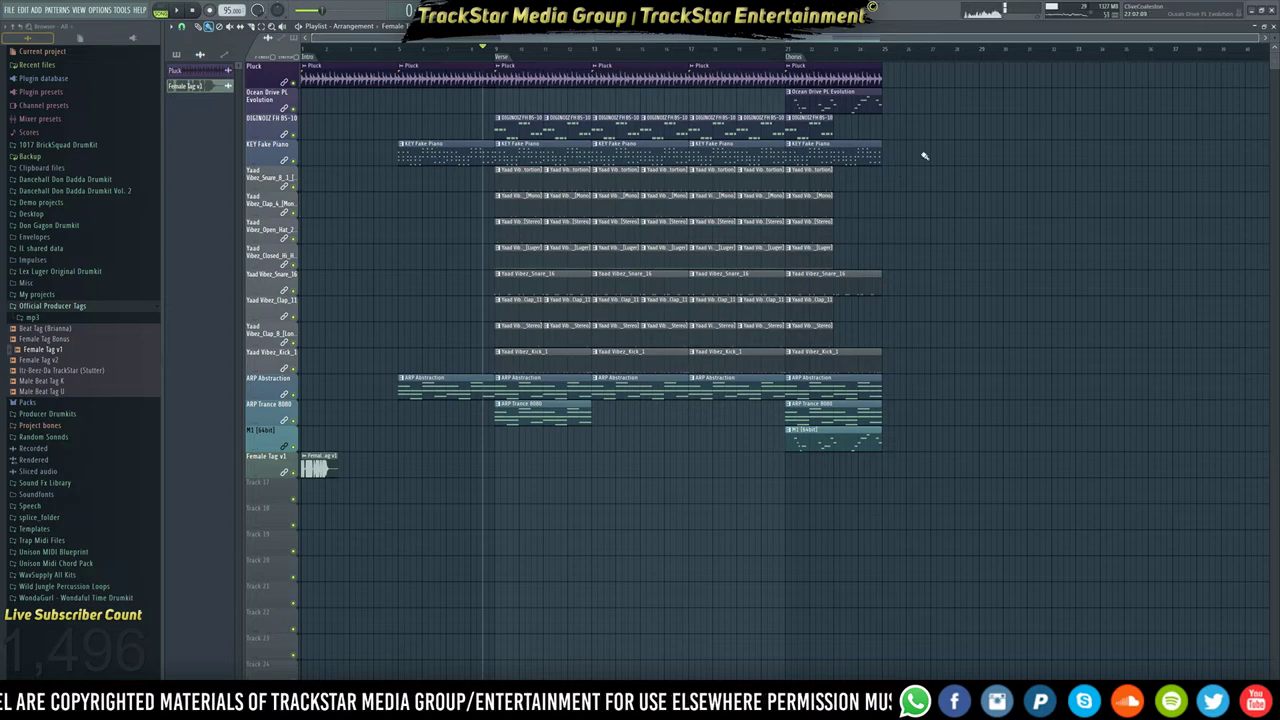
Duplicate the two-bar DIGINOIZ, snare, clap and hi-hat clips at bar 21 to fill the chorus up to bar 25.
ctrl+right_click(1025, 212)
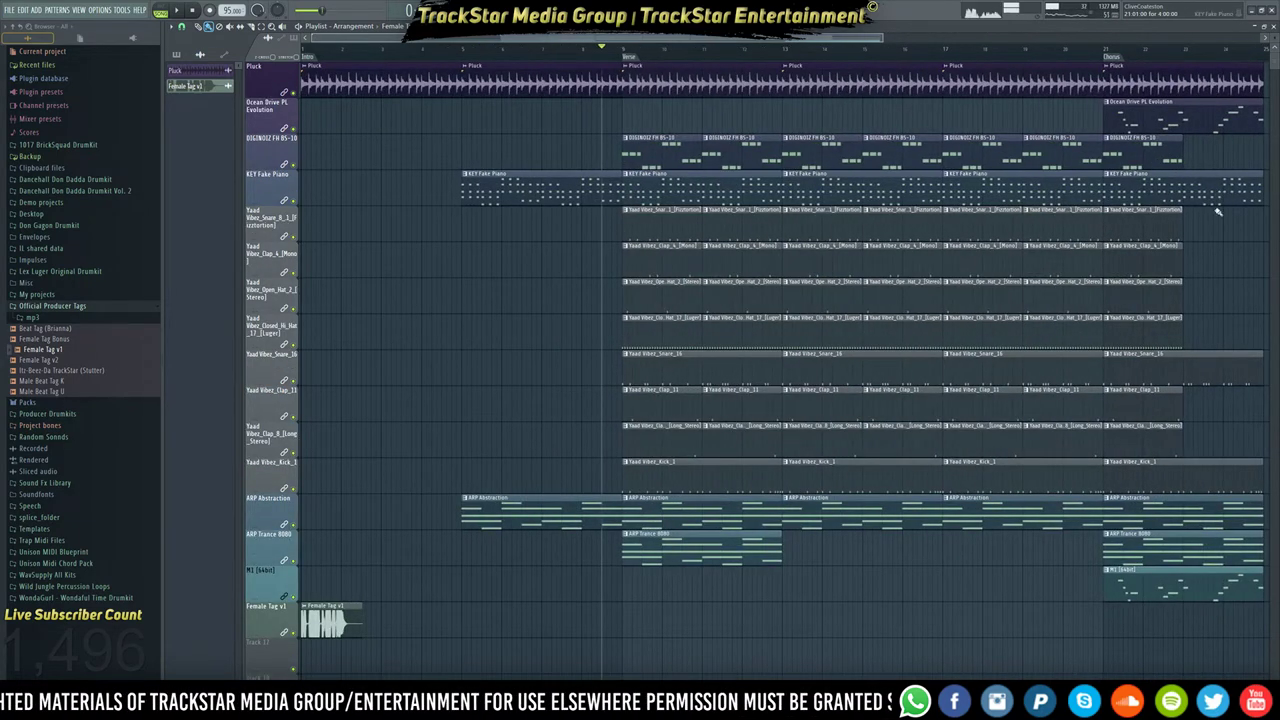
drag(1193, 348, 1128, 207)
ctrl+shift+click(1142, 163)
drag(1190, 457, 1199, 405)
key(ctrl+b)
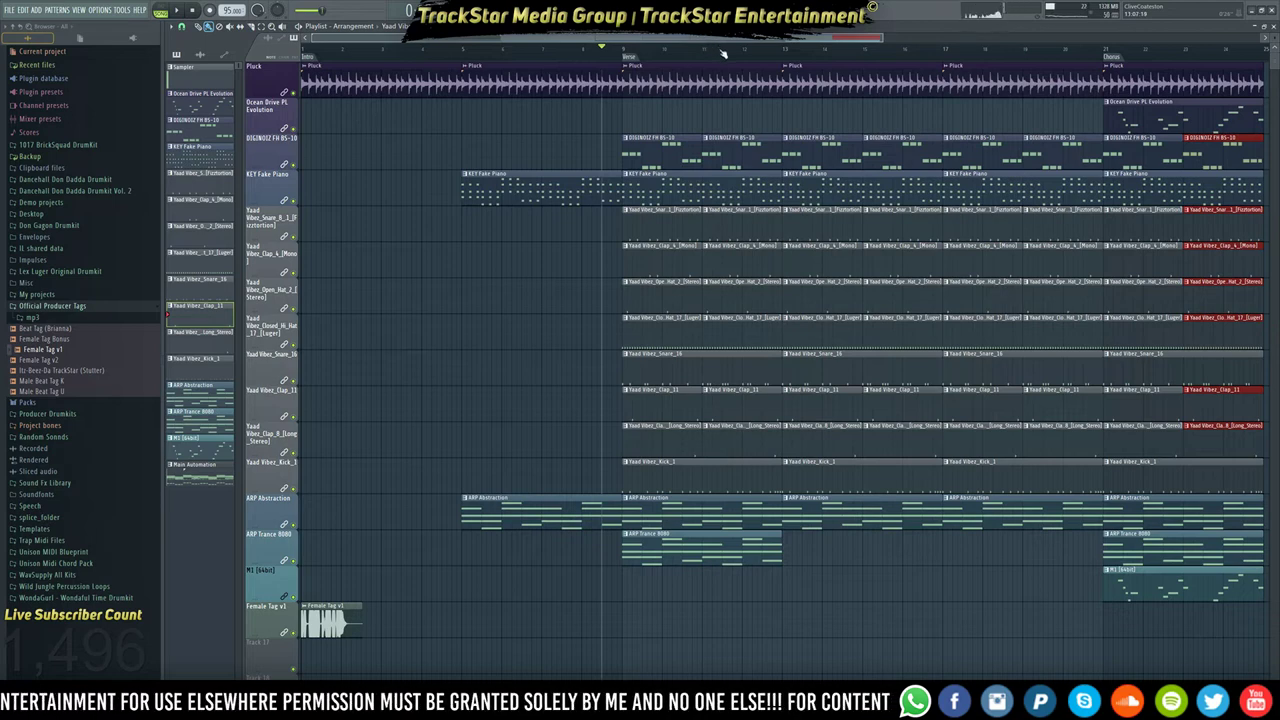
Trim the start of every [Long_Stereo] clap clip so only its final beat remains, and clear the selection.
scroll(723, 53, down, 1)
drag(1274, 36, 1274, 38)
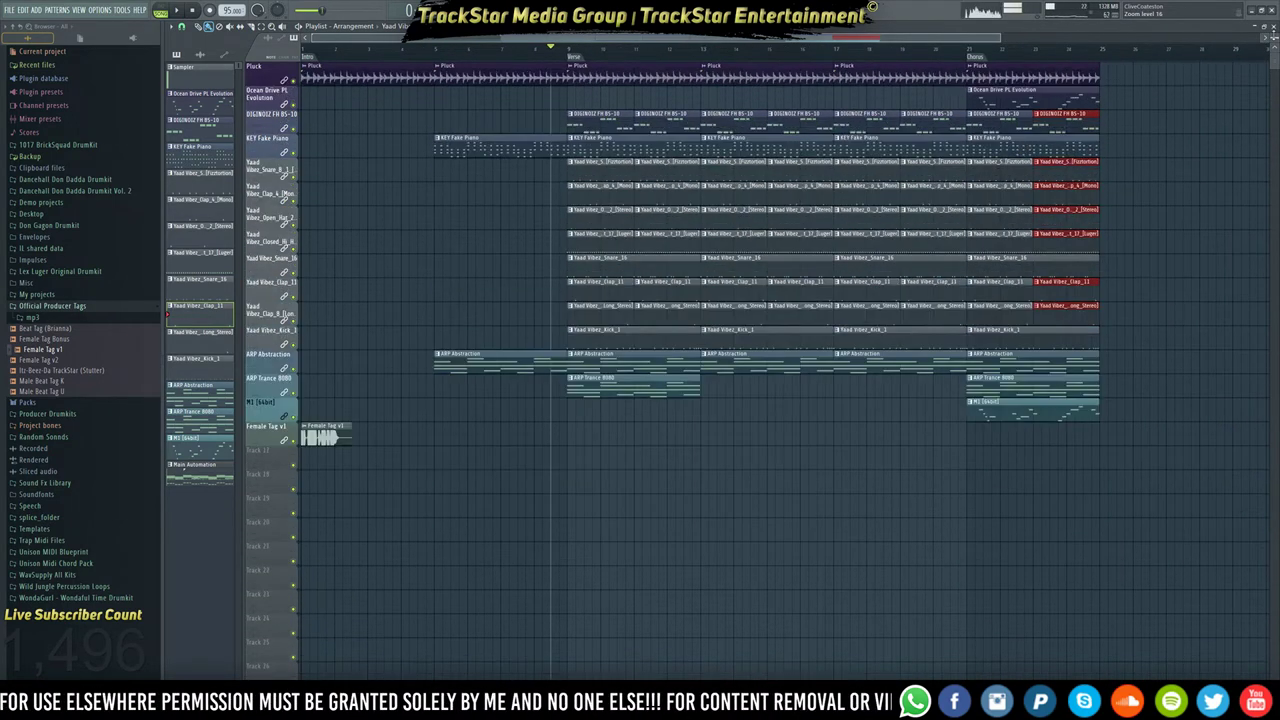
click(1170, 240)
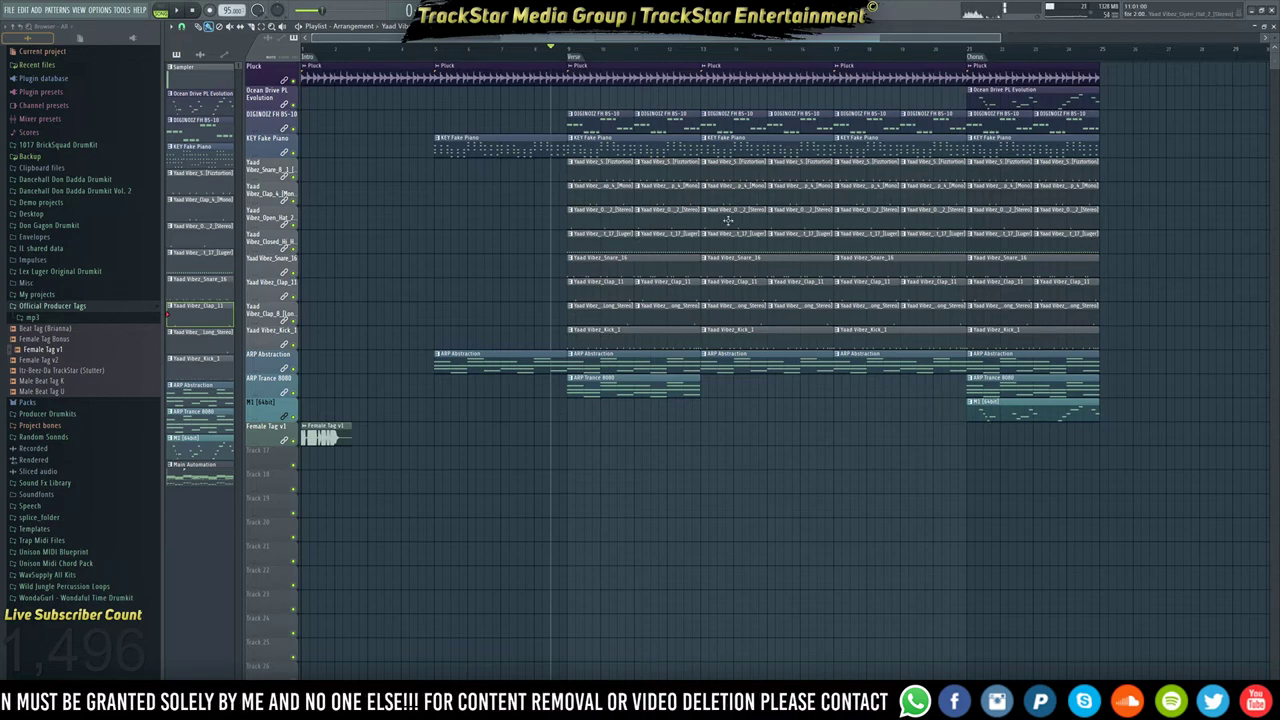
click(287, 318)
drag(566, 314, 621, 310)
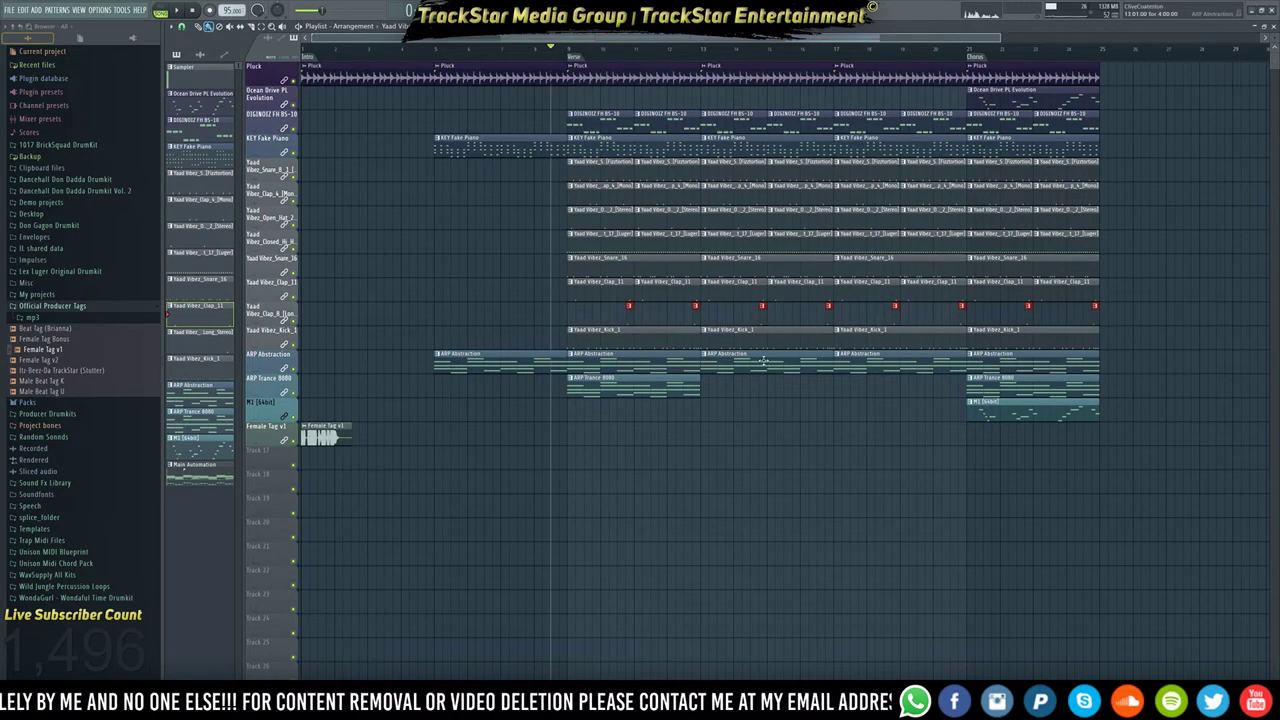
click(897, 504)
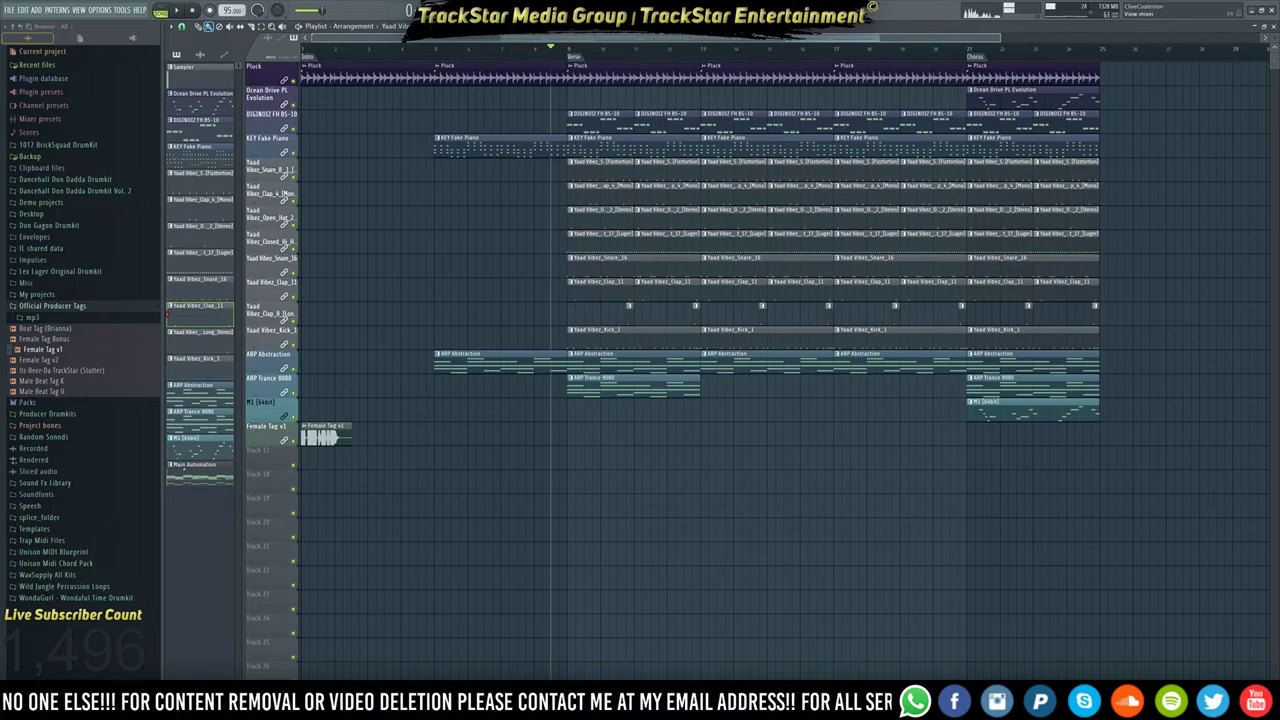
Play the start of the verse to hear the shortened long stereo clap, and stop playback.
key(F6)
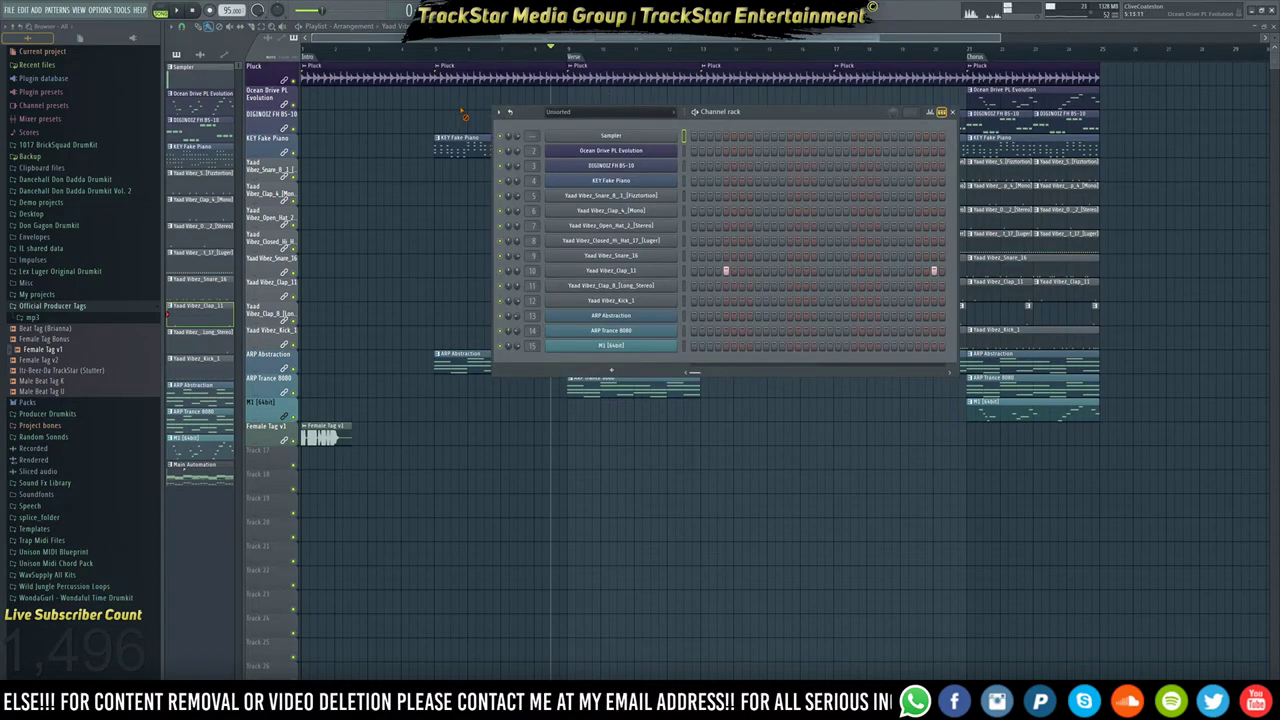
key(F6)
scroll(946, 59, down, 2)
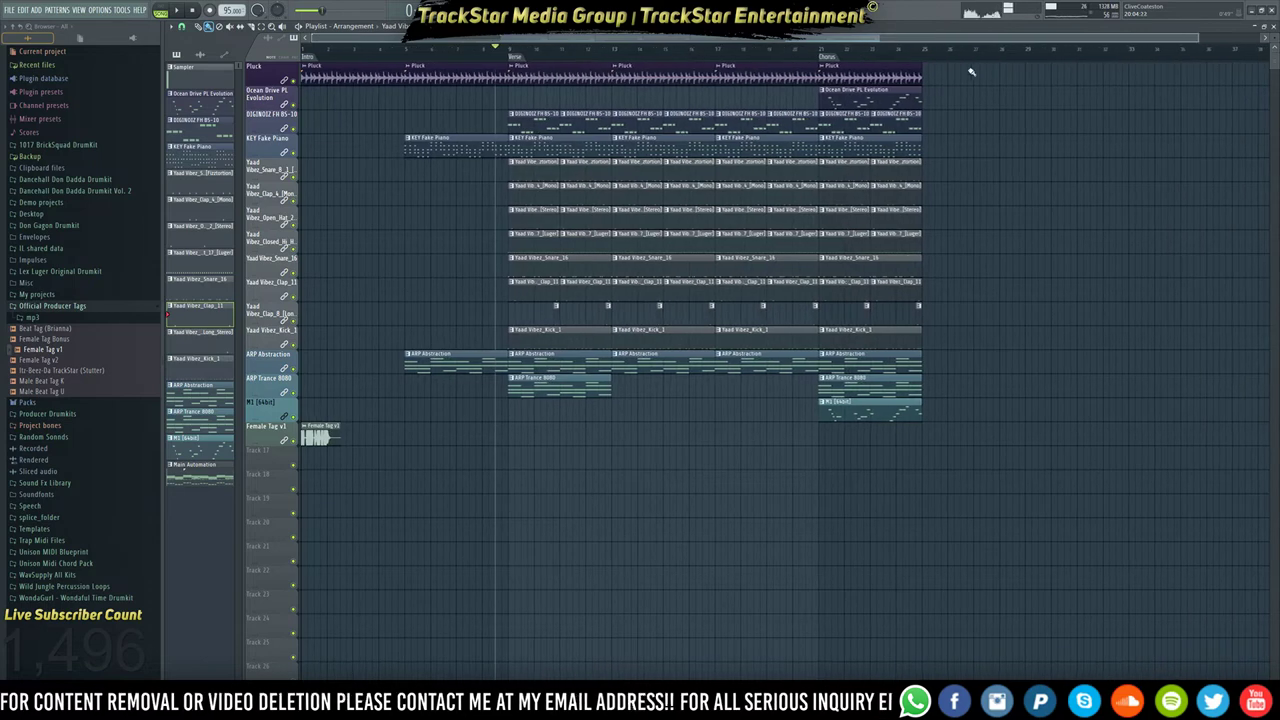
scroll(1147, 53, down, 1)
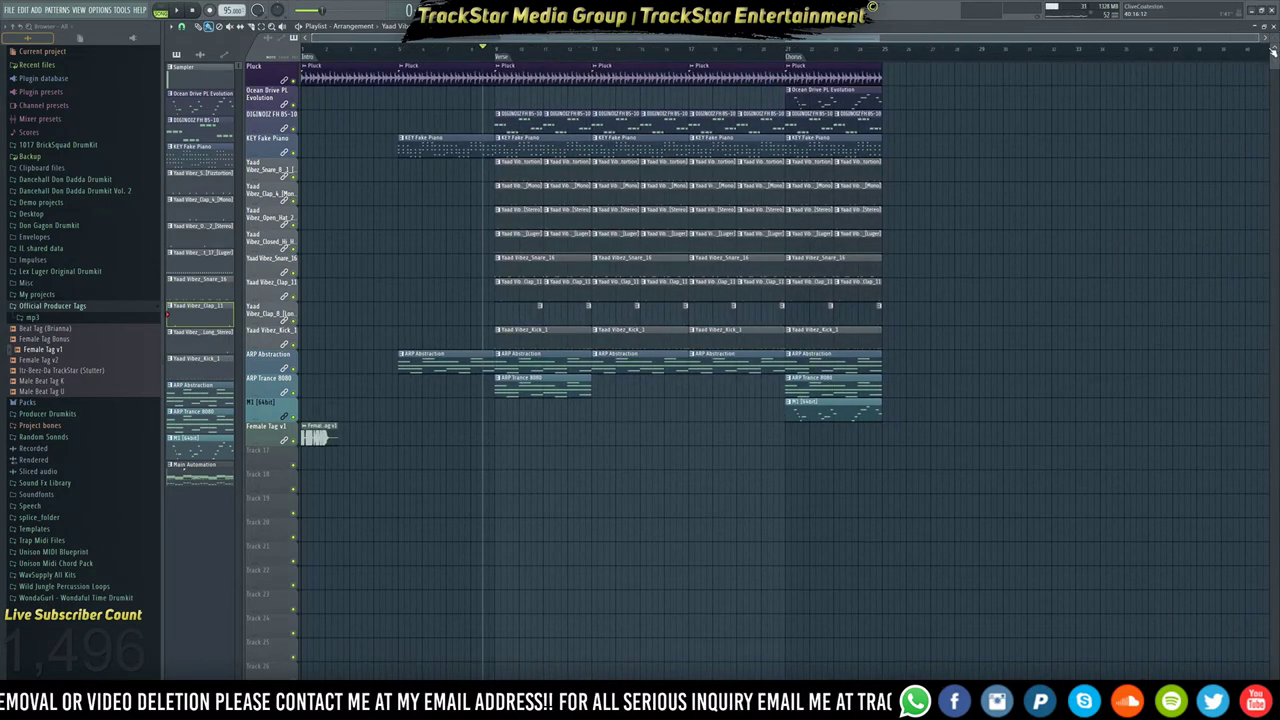
scroll(1272, 40, up, 5)
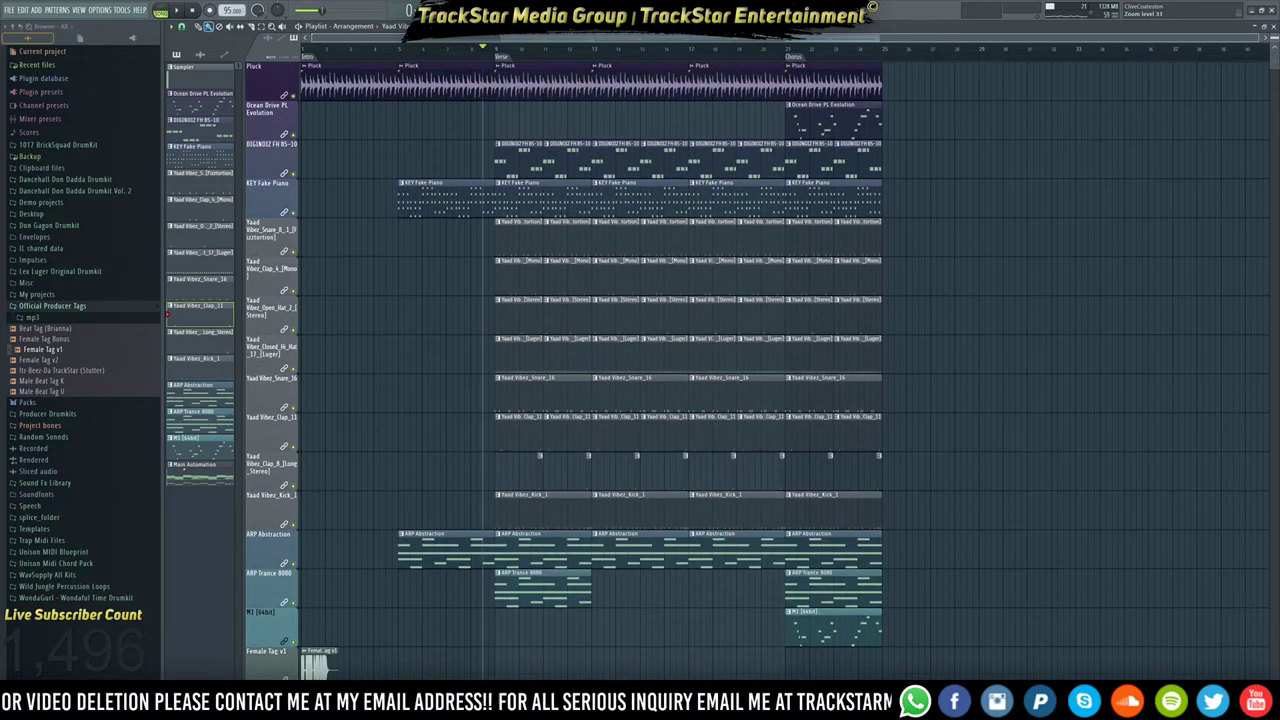
scroll(1272, 40, down, 5)
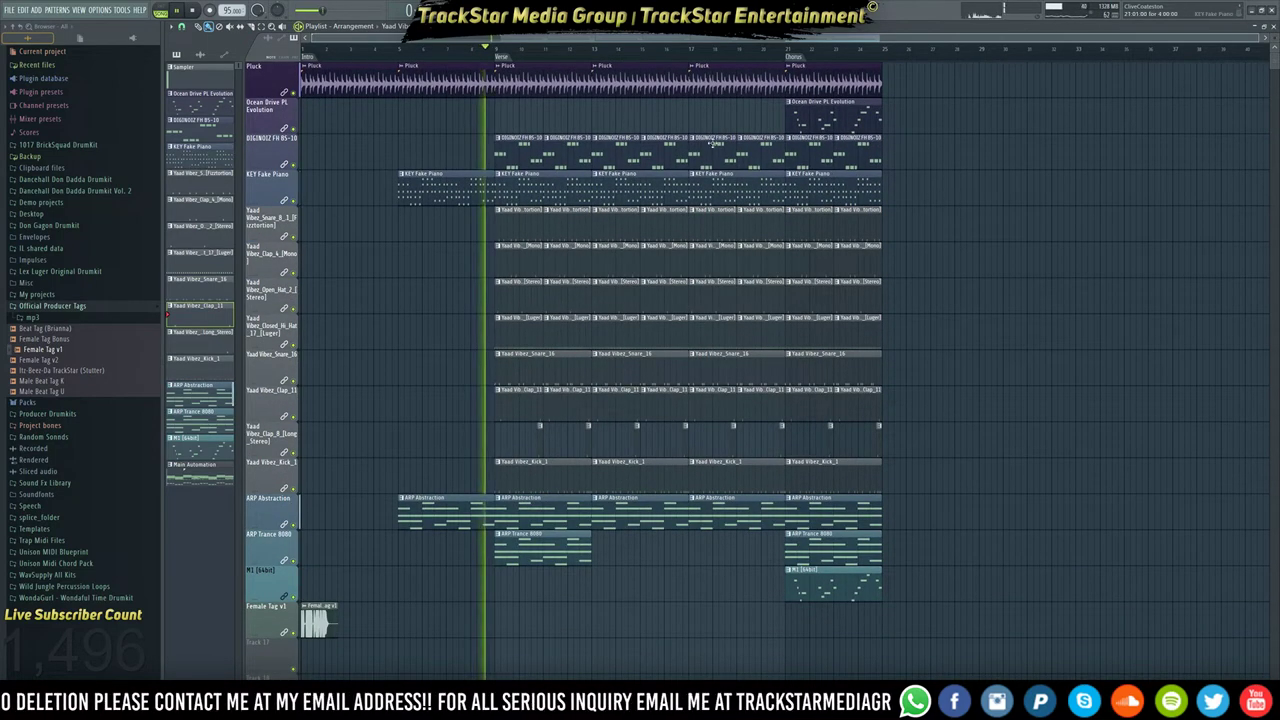
scroll(492, 50, up, 2)
scroll(492, 50, up, 3)
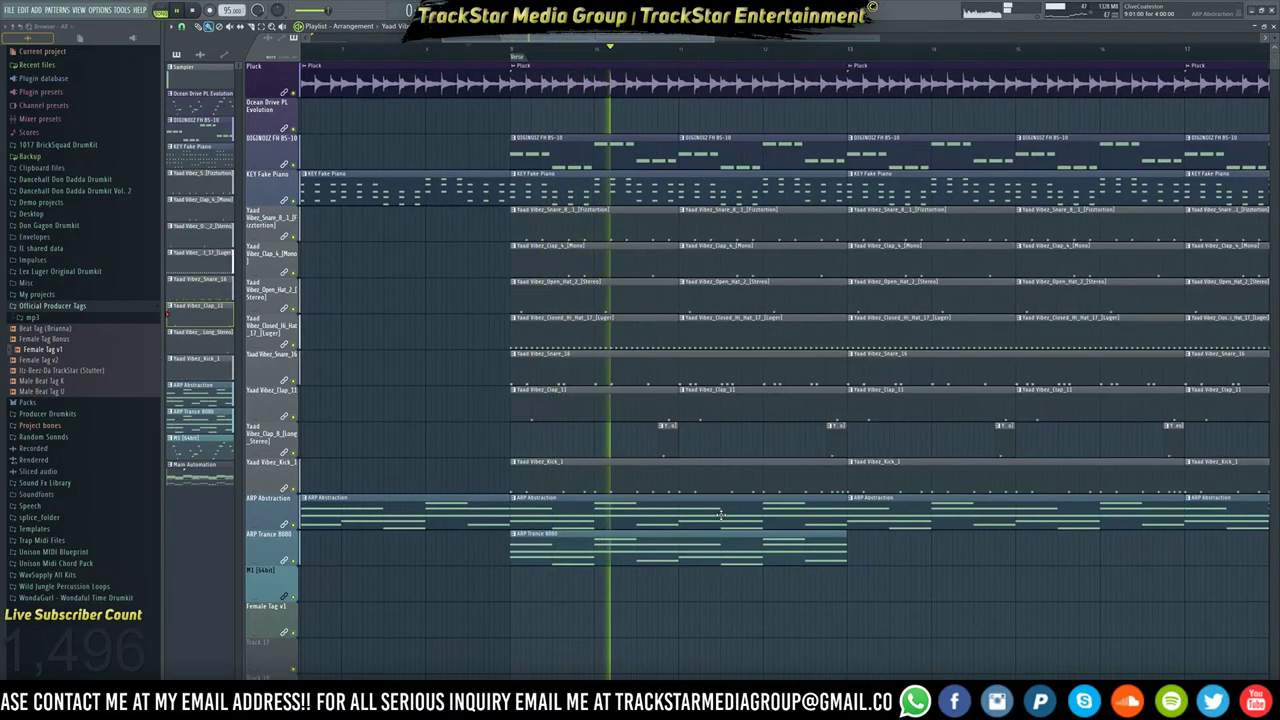
key(space)
Slice the clips at bar 11 and cut out the last beat before bars 11 and 13, keeping the Pluck and long stereo clap.
drag(669, 601, 645, 400)
click(406, 368)
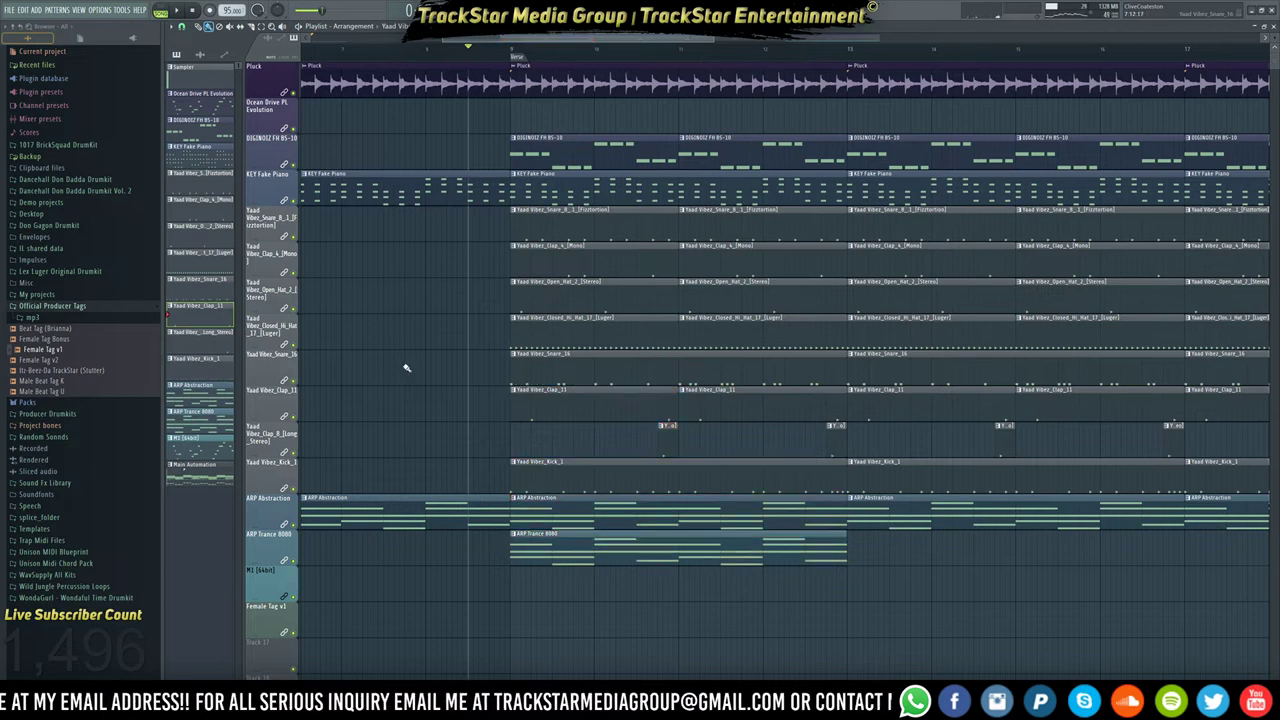
drag(706, 604, 687, 40)
drag(832, 637, 846, 60)
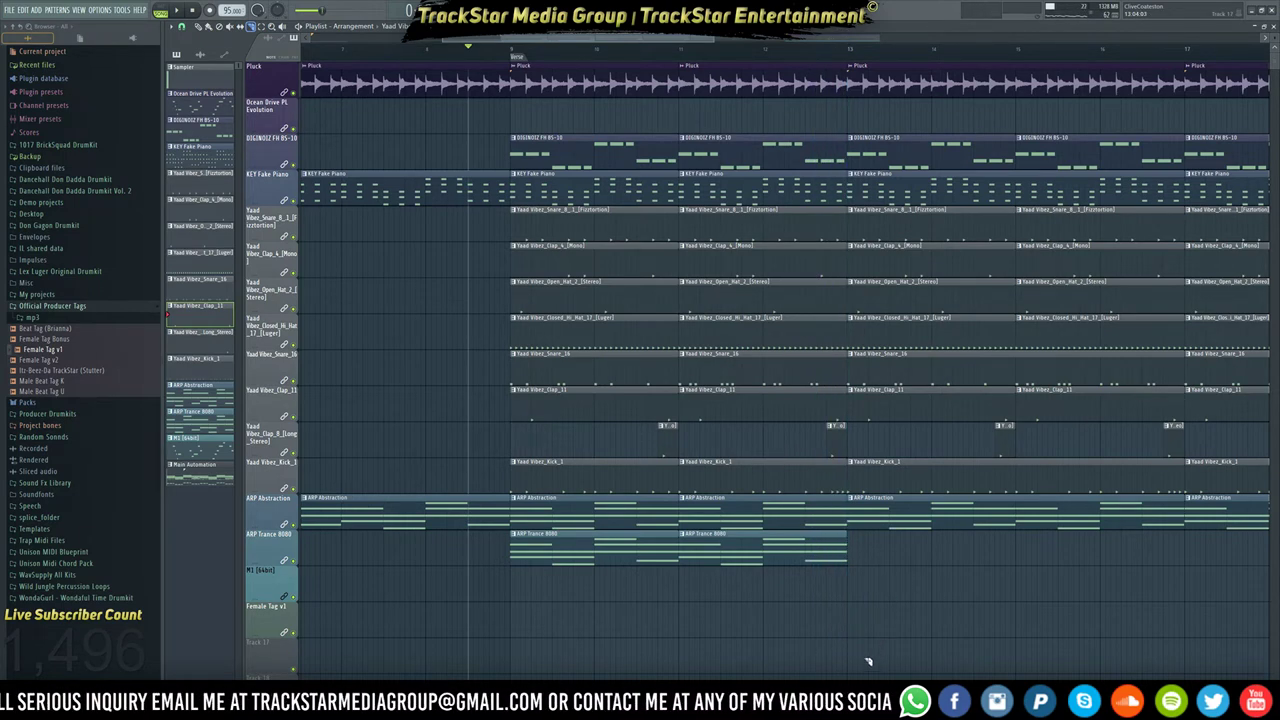
drag(849, 638, 832, 136)
drag(660, 638, 668, 160)
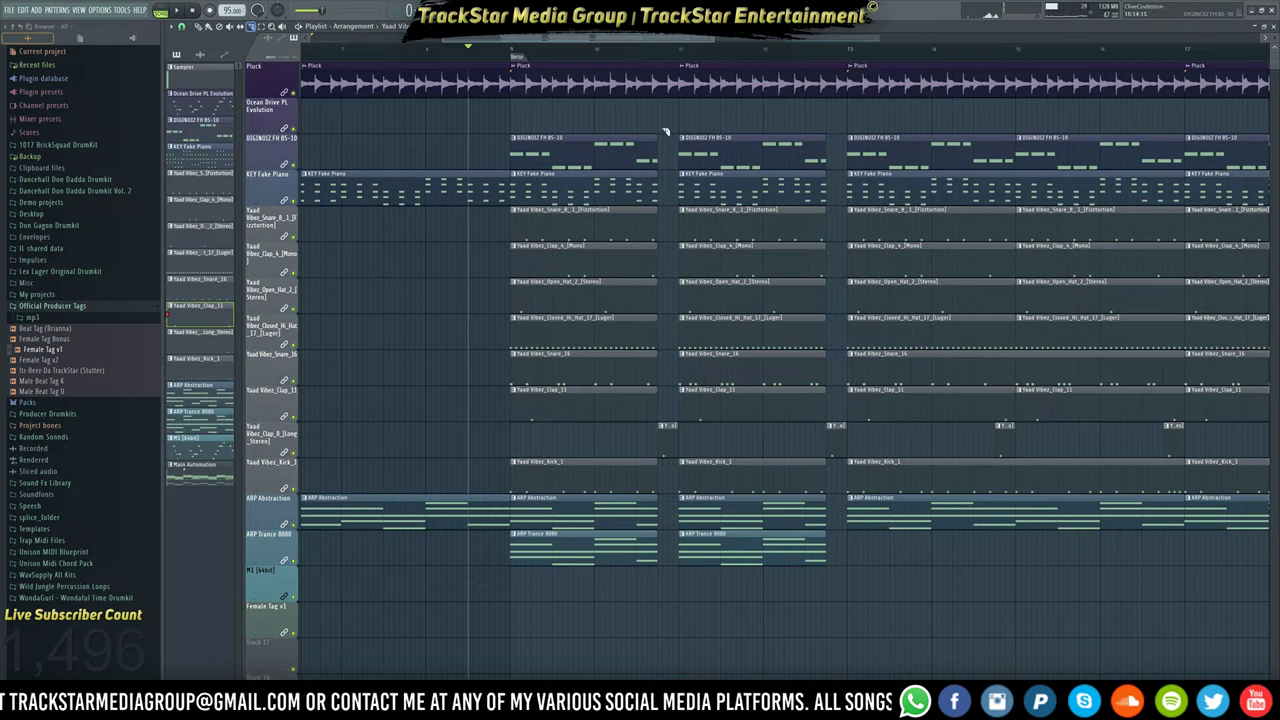
Play the transition just before bar 11 to check the one-beat break.
click(651, 62)
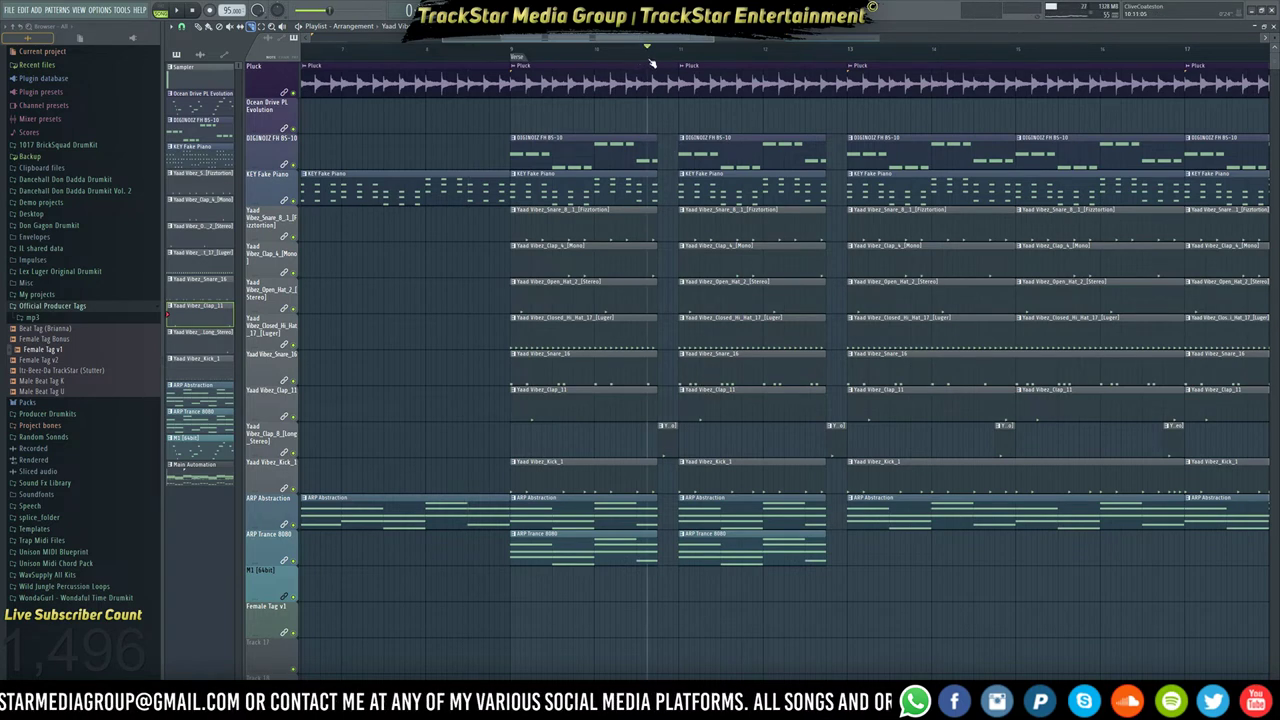
scroll(652, 63, up, 4)
key(space)
scroll(660, 64, up, 2)
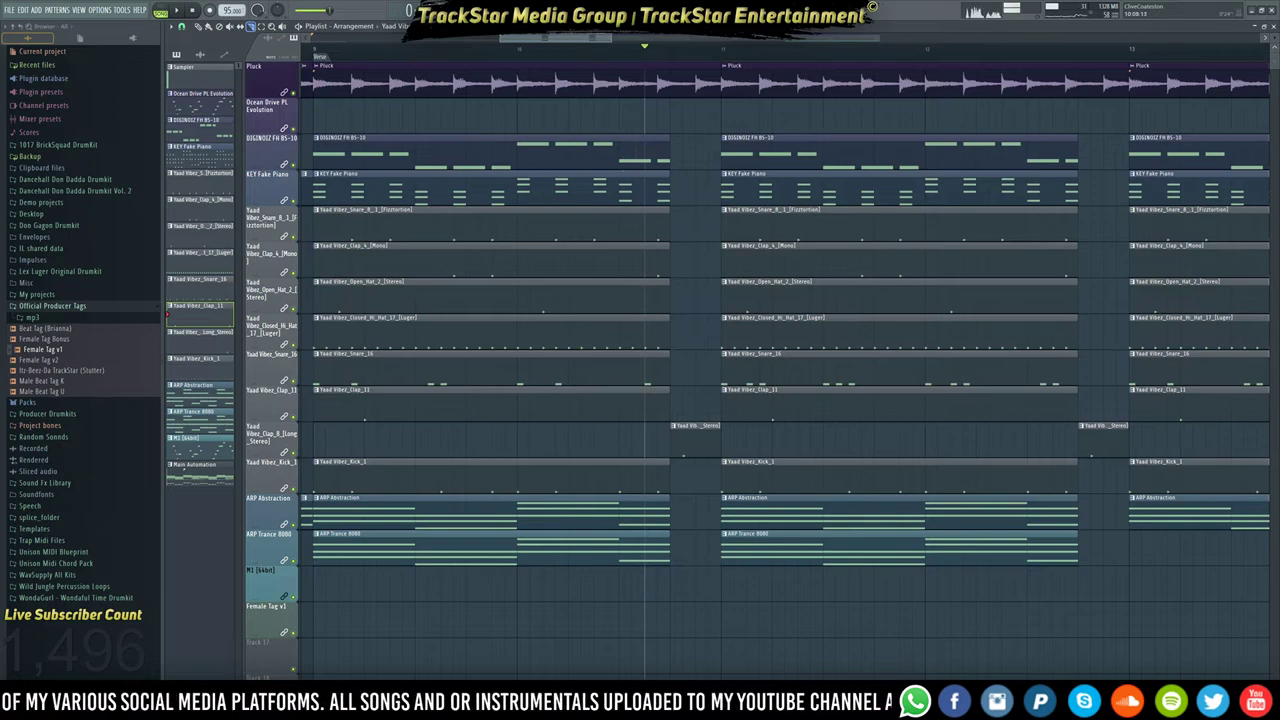
key(F6)
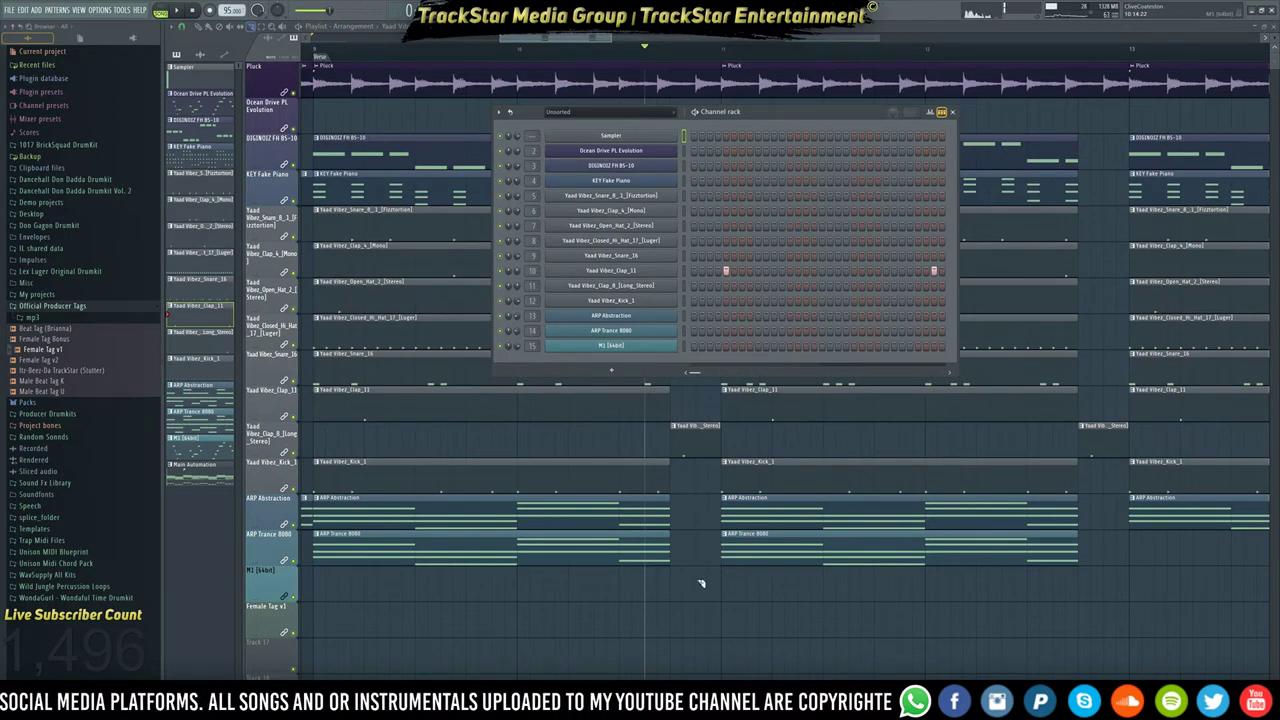
key(F6)
Delete the closed hi-hat clips from bar 9 to bar 13 and play the verse from its start.
scroll(733, 588, down, 5)
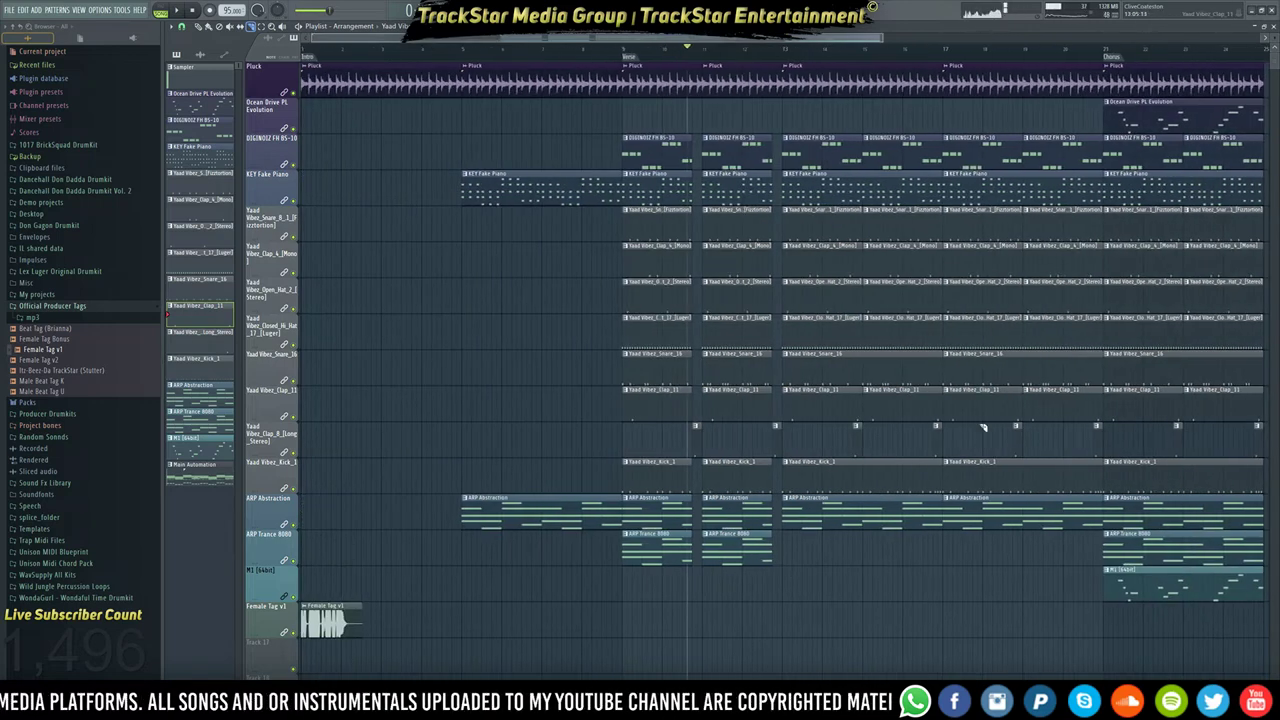
drag(668, 334, 778, 350)
key(Delete)
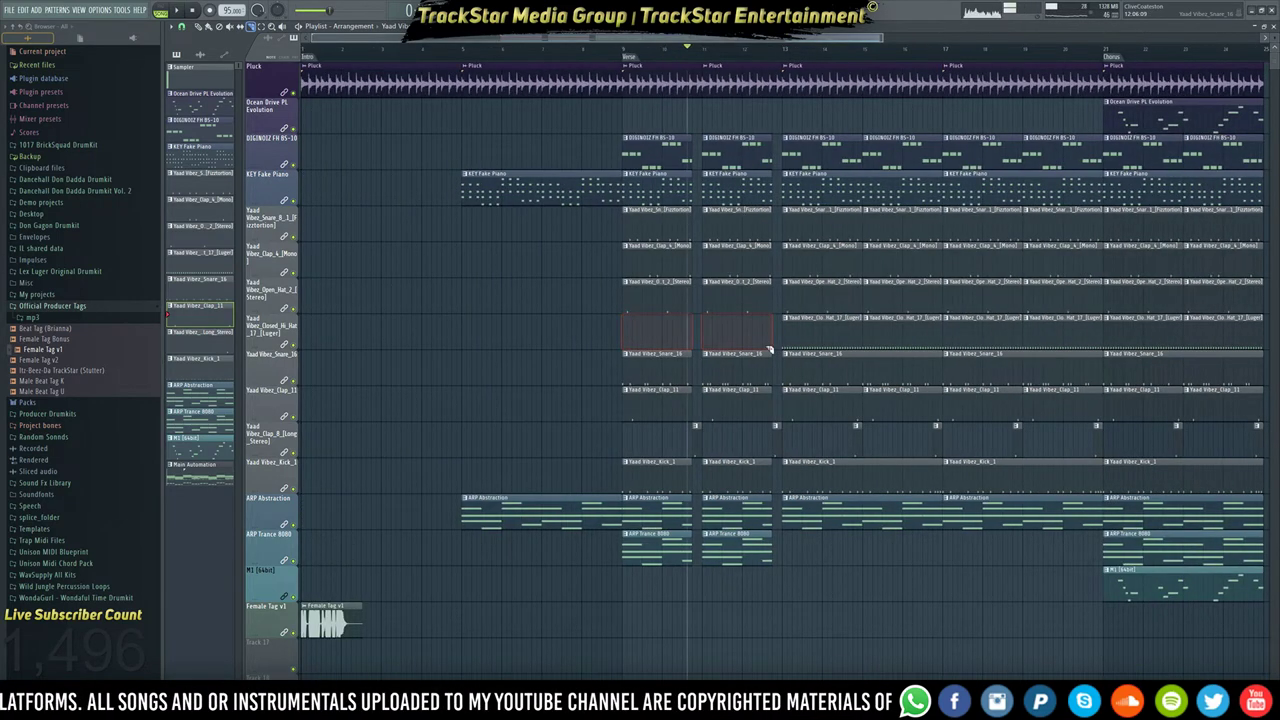
click(768, 50)
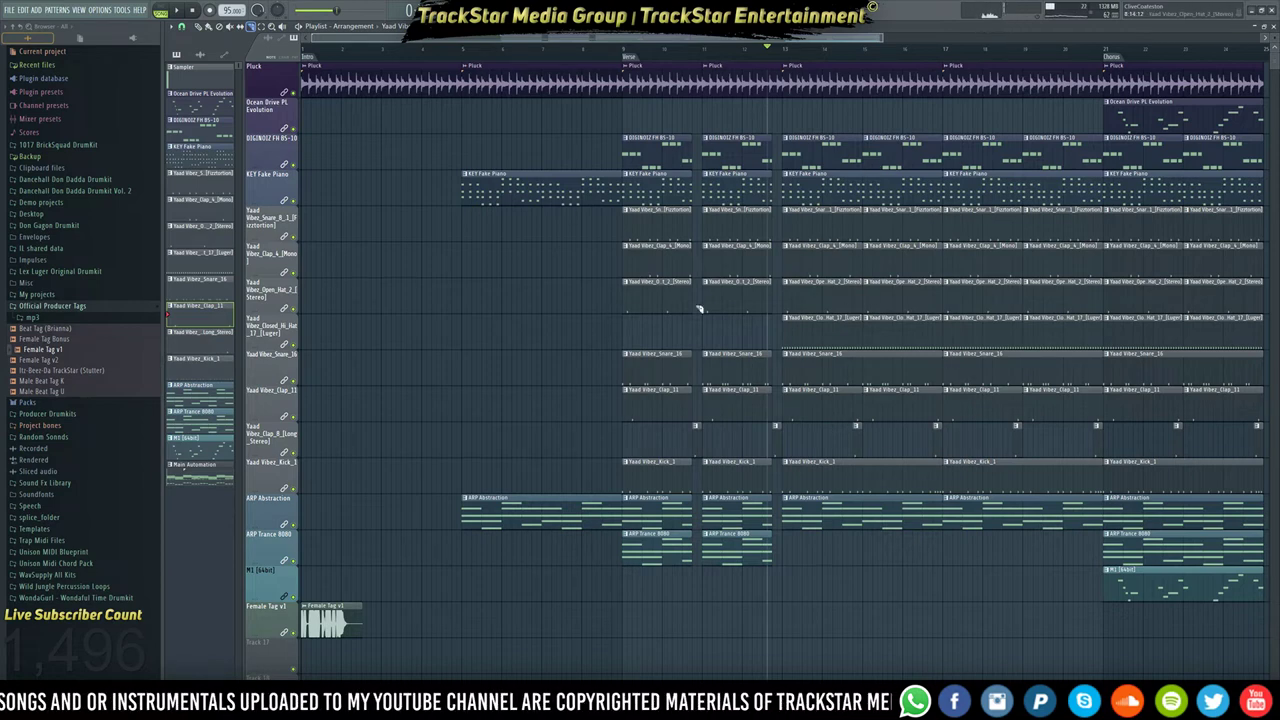
scroll(644, 50, up, 5)
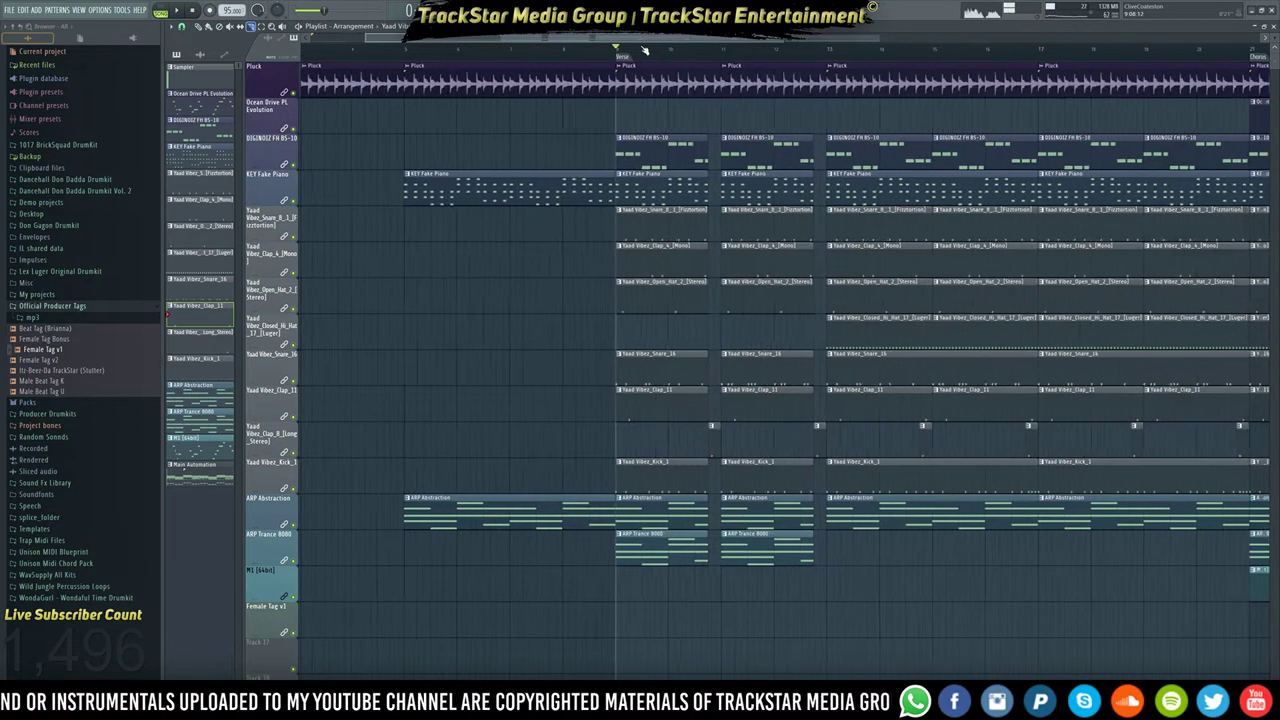
key(space)
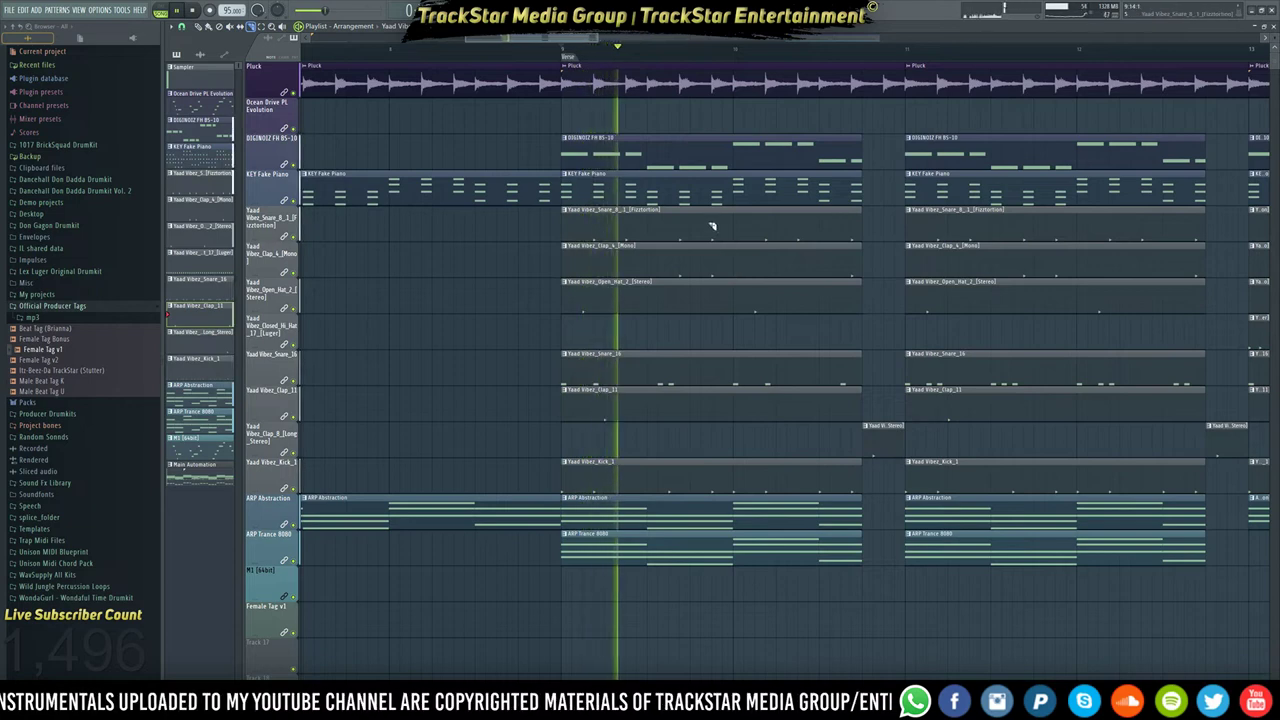
Slice the first DIGINOIZ verse clips and remove the second half of bars 9 and 10 and of bar 11.
click(648, 154)
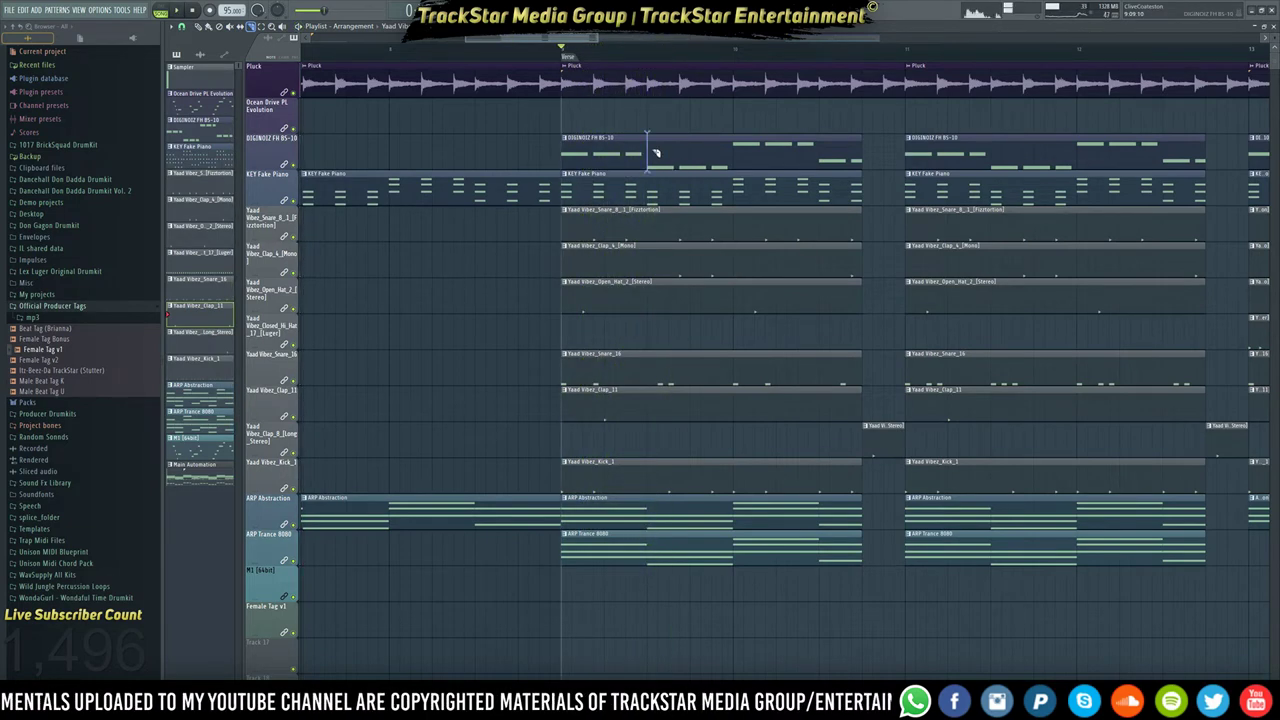
right_click(734, 153)
key(space)
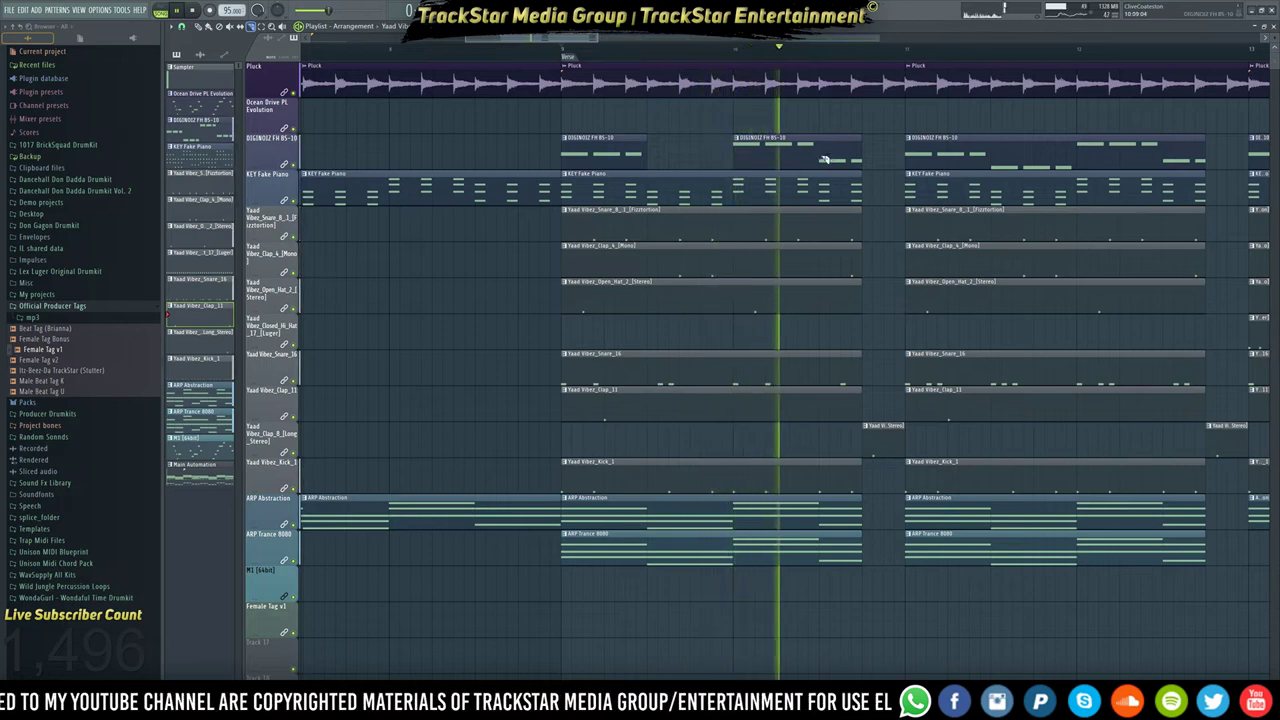
click(990, 164)
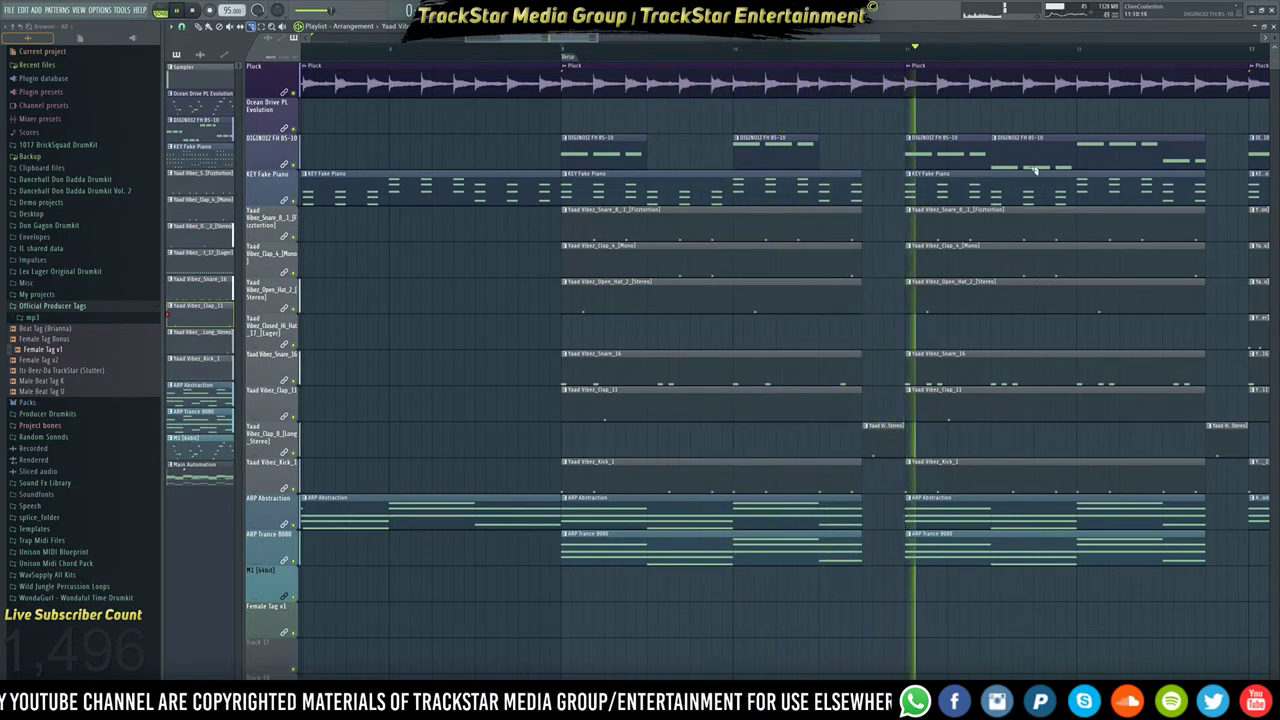
right_click(1070, 160)
right_click(1077, 162)
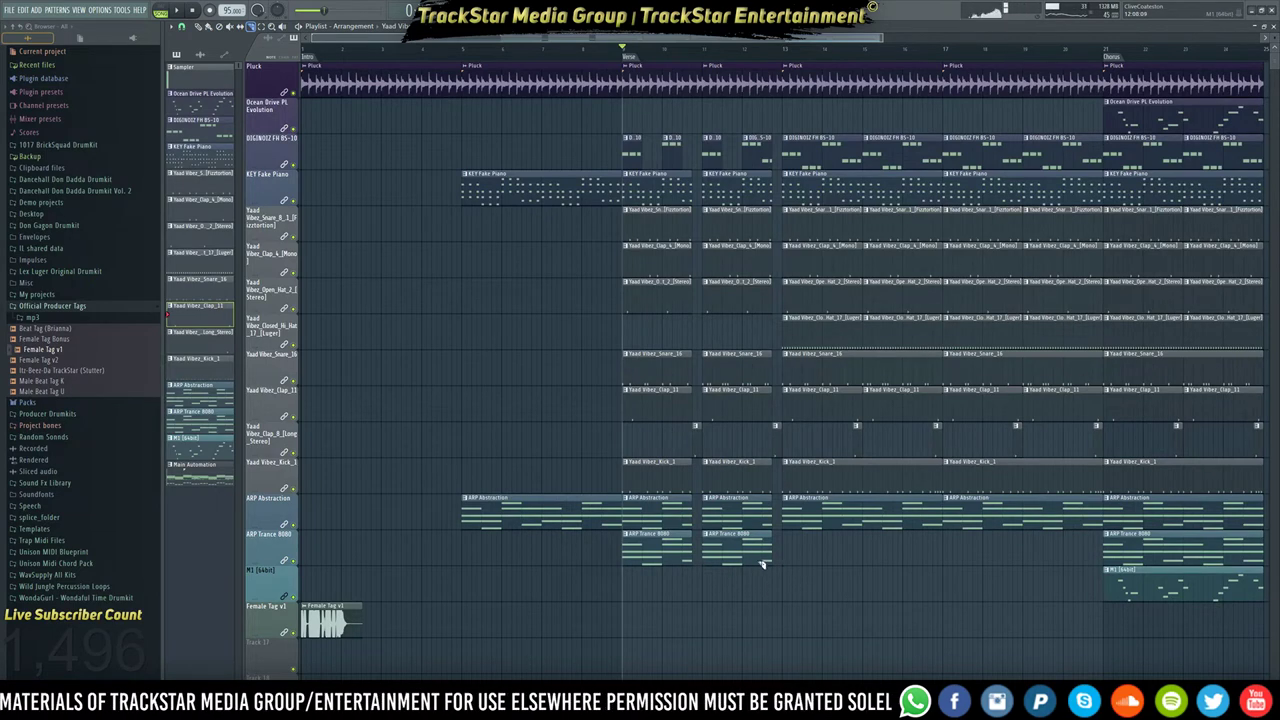
Delete the two ARP Trance 8080 clips between bars 9 and 13, and play back the verse.
drag(765, 569, 634, 573)
key(Delete)
key(space)
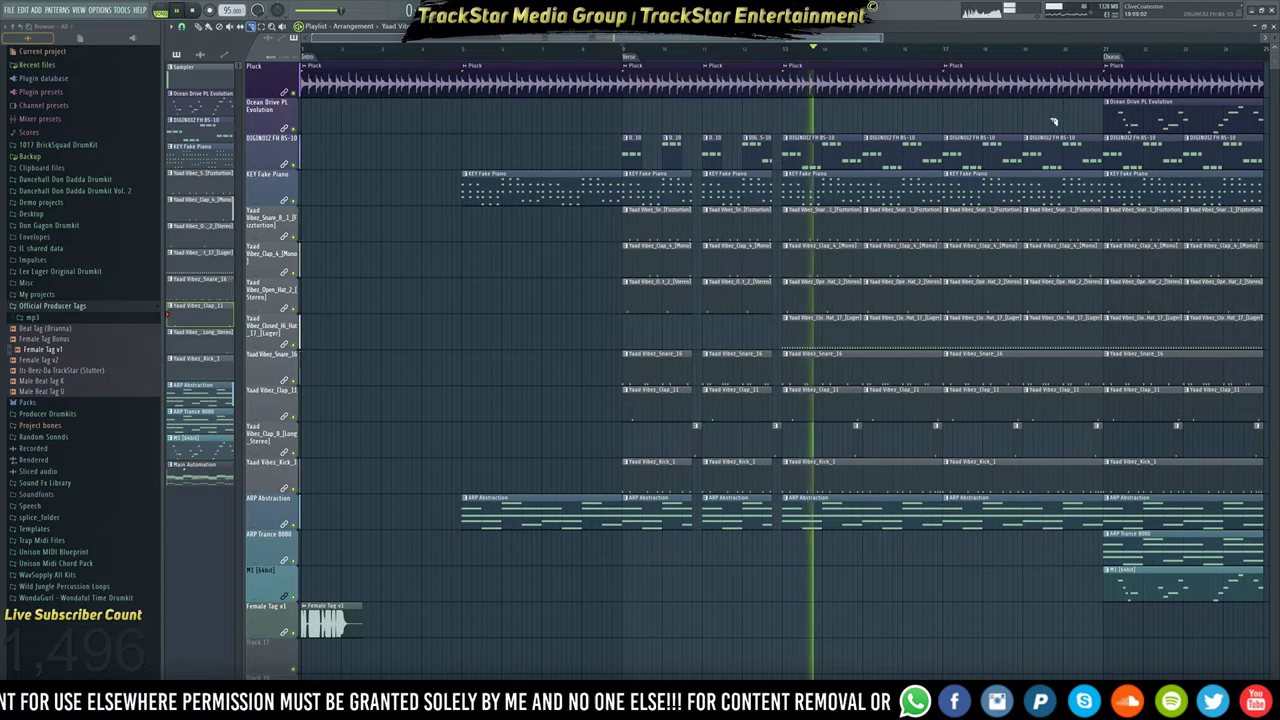
click(933, 50)
key(space)
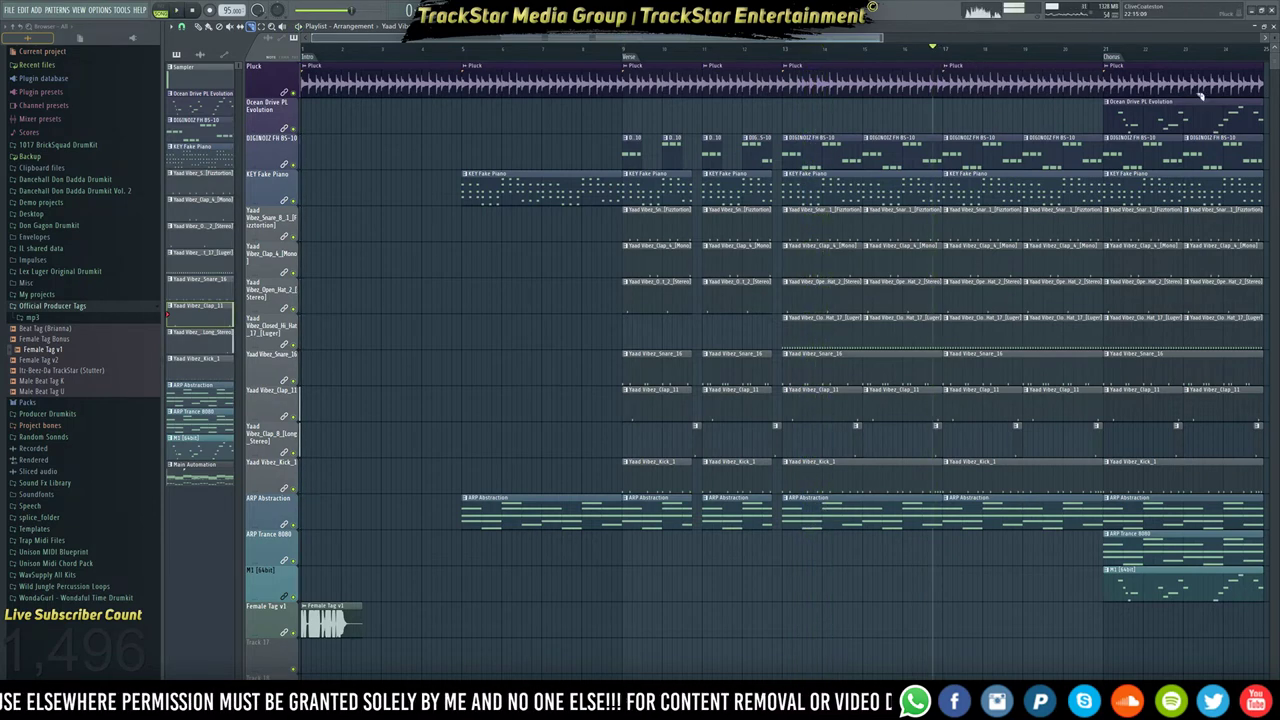
Delete the KEY Fake Piano and ARP Abstraction clips from bar 17 to bar 21, checking with playback.
drag(970, 184, 1068, 190)
key(Delete)
key(space)
key(space)
drag(1030, 521, 978, 514)
key(Delete)
key(space)
Delete the closed hi-hat clips from bar 17 to bar 21 and listen to the thinned-out section before the chorus.
drag(1018, 344, 1034, 335)
key(space)
key(Delete)
key(space)
key(space)
key(space)
key(space)
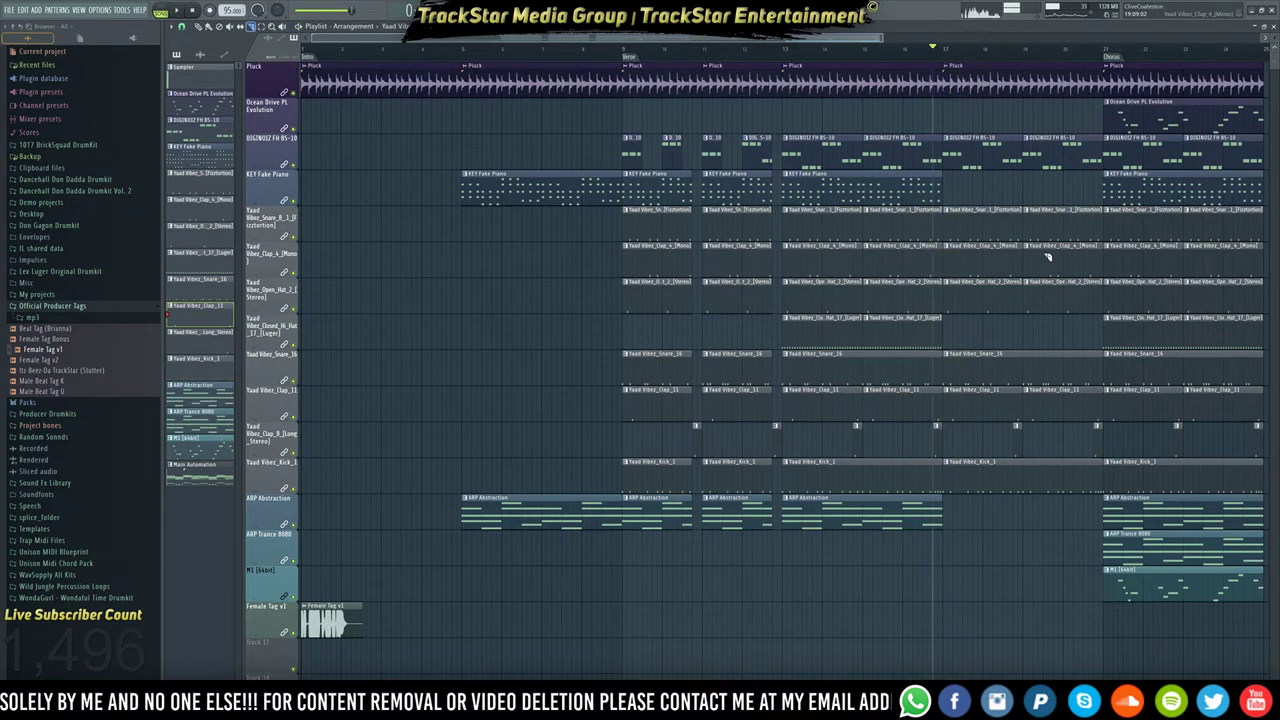
scroll(1048, 257, up, 3)
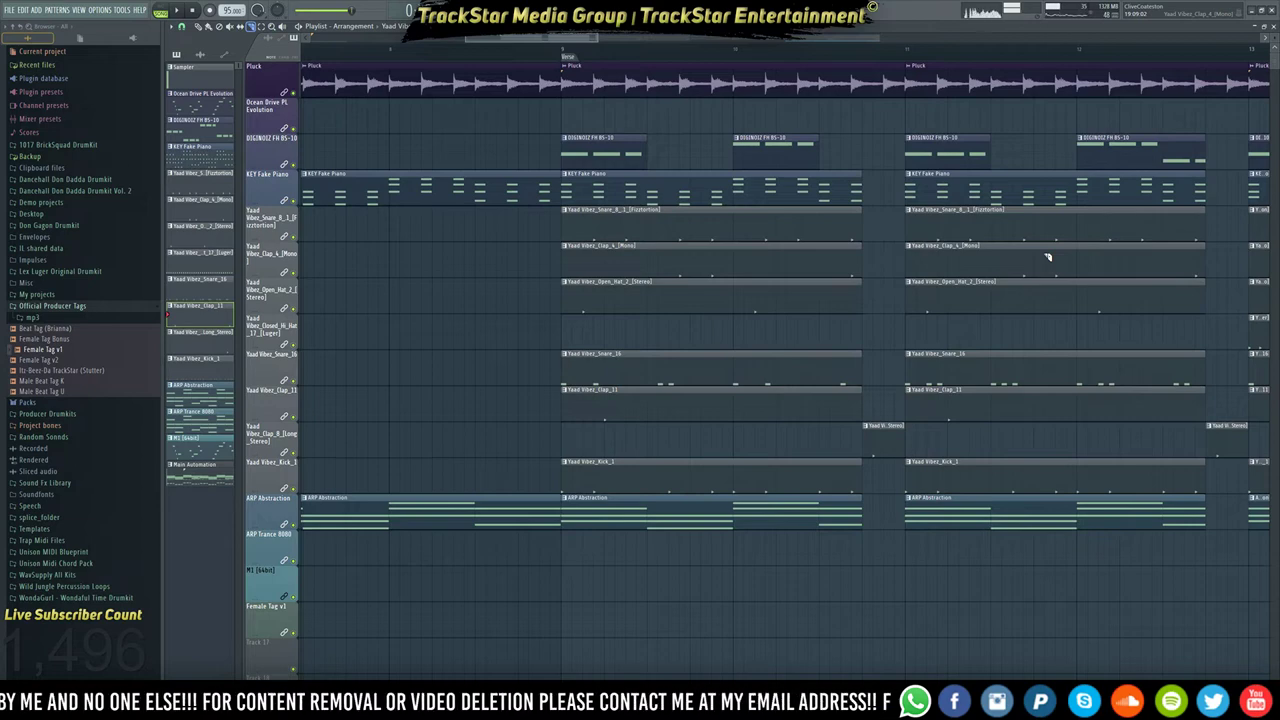
scroll(1048, 257, down, 3)
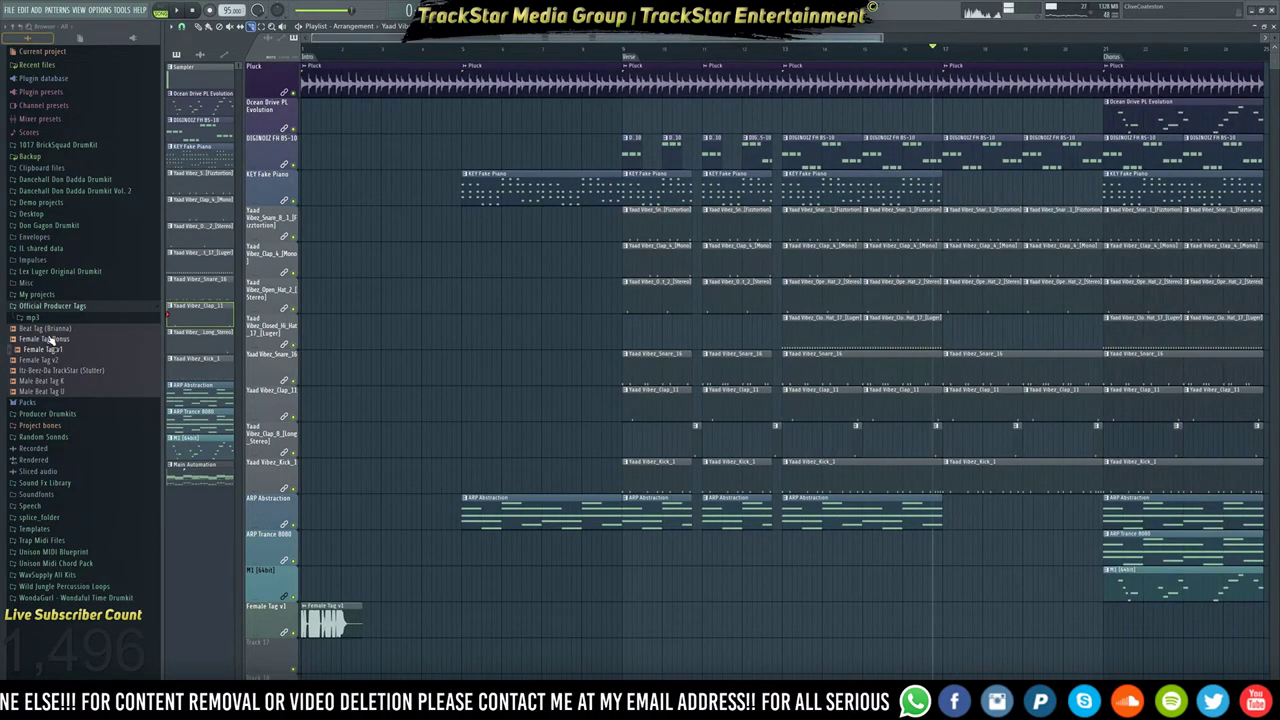
Audition the effect and vocal samples in the All A Dream Riddim project files under the desktop DONE folder.
click(33, 214)
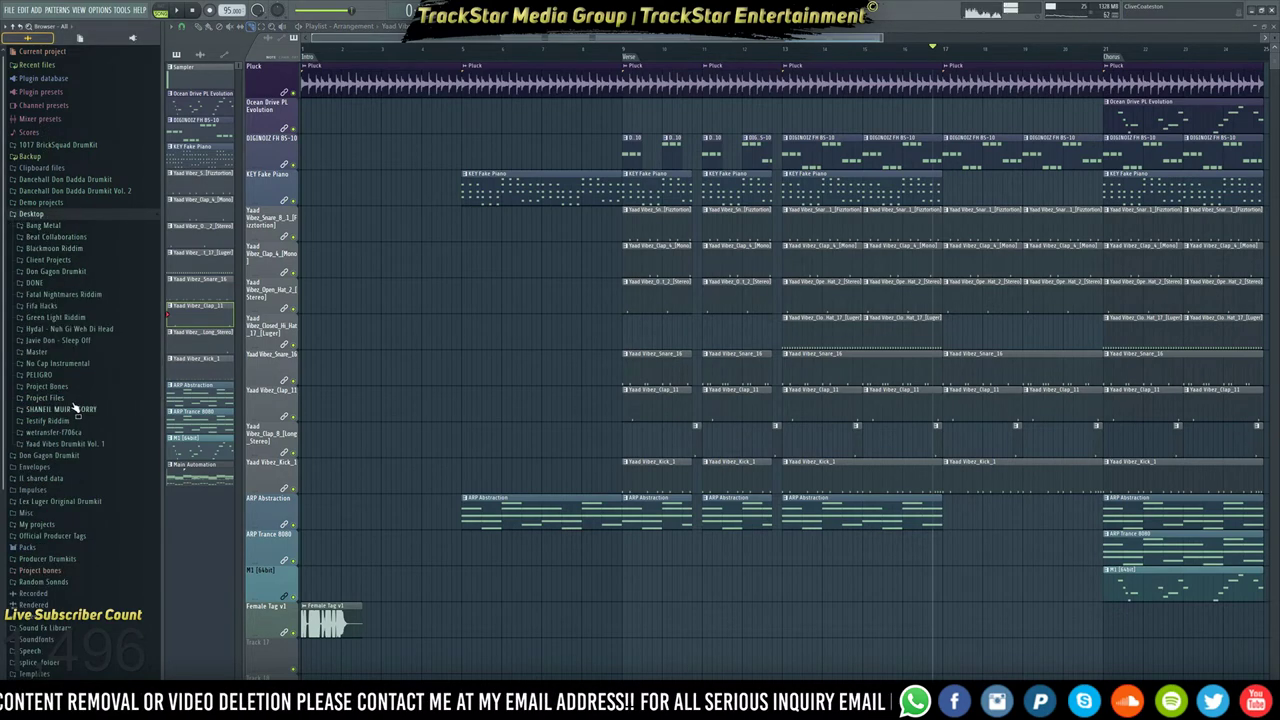
click(35, 284)
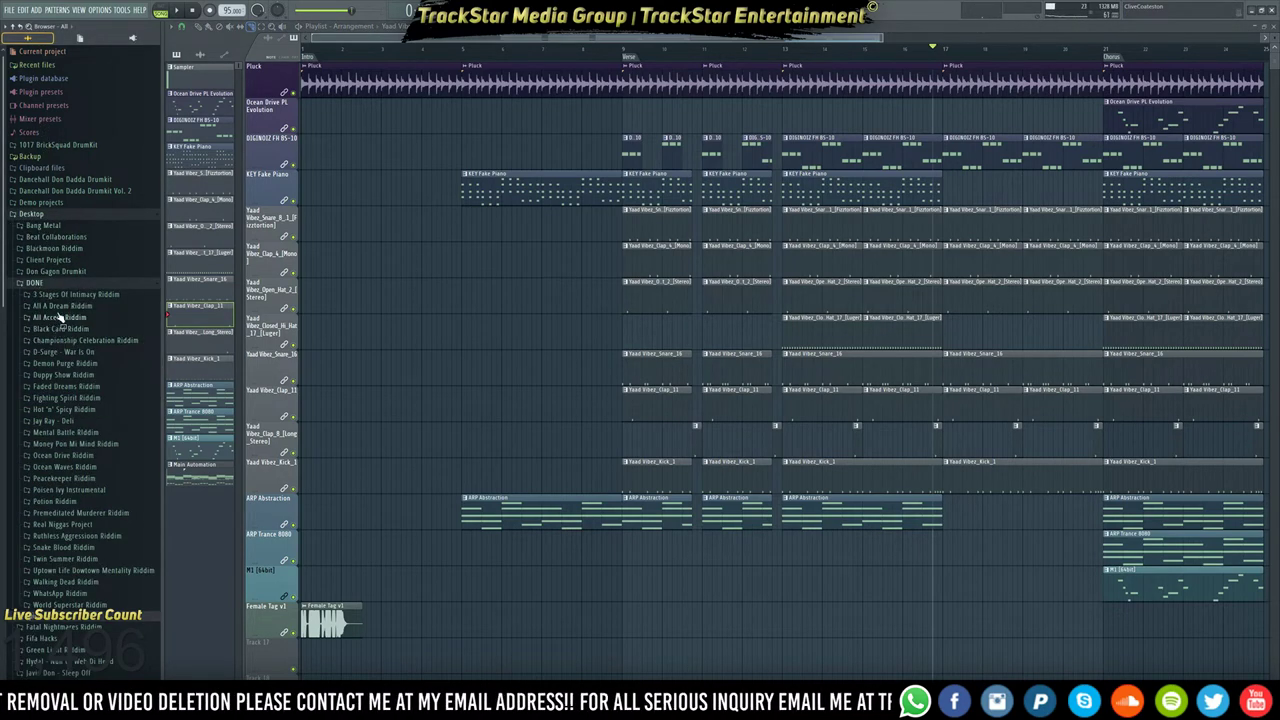
click(70, 308)
click(68, 330)
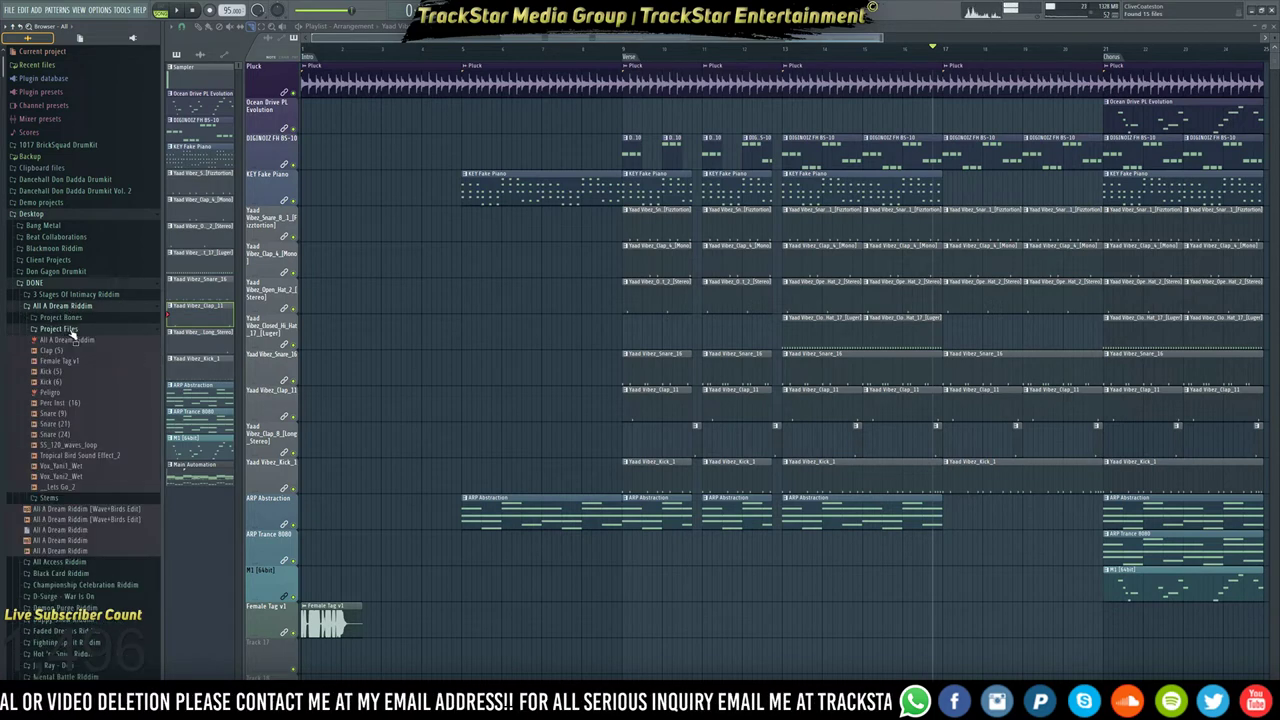
click(73, 461)
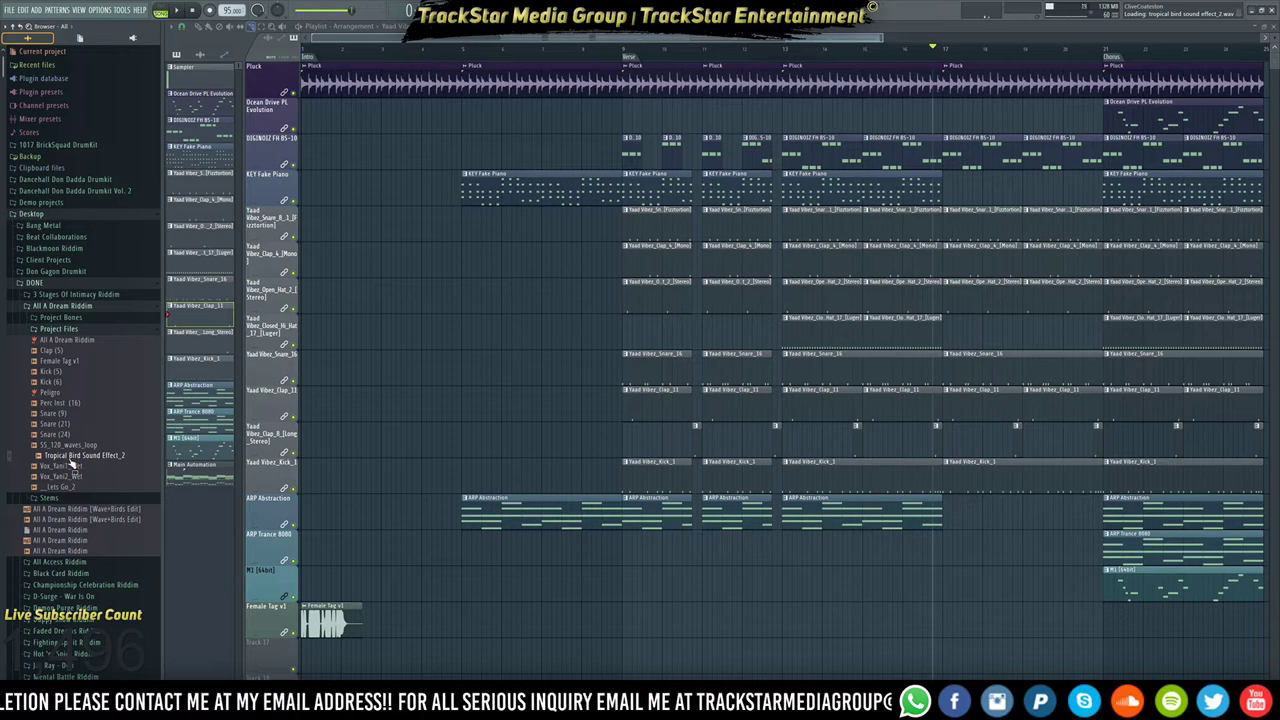
click(66, 467)
click(63, 478)
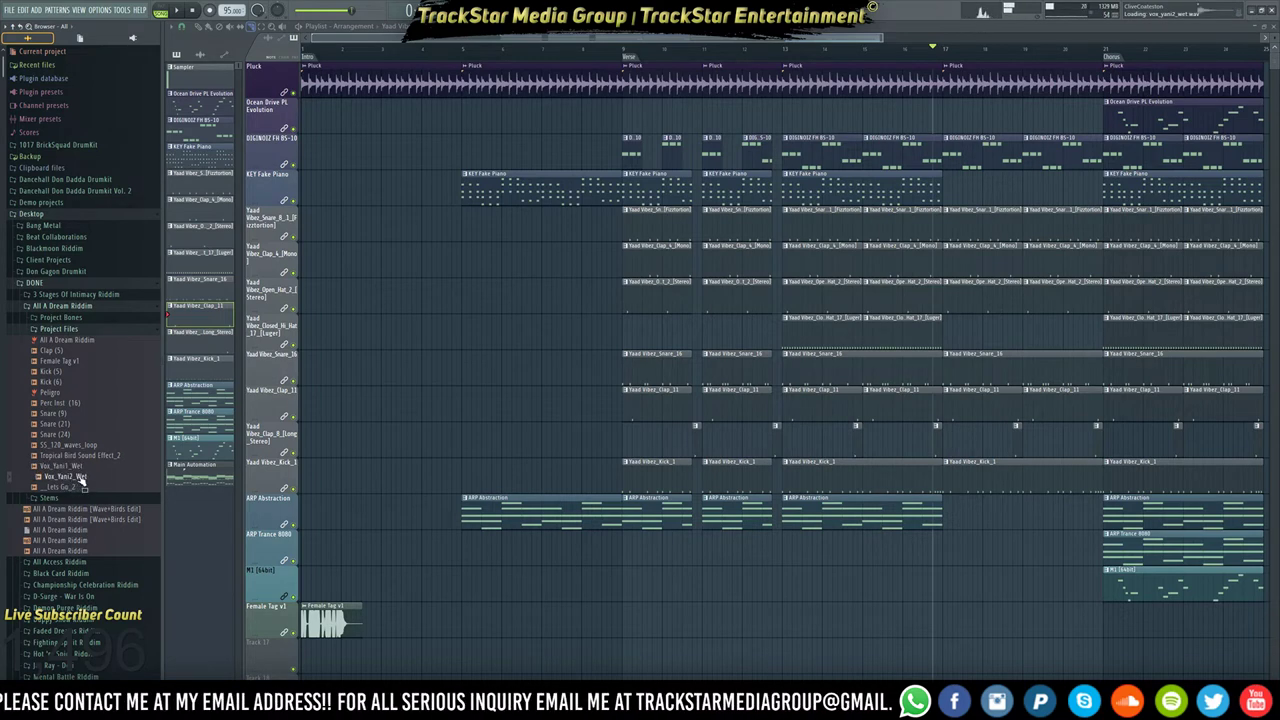
click(65, 488)
click(55, 413)
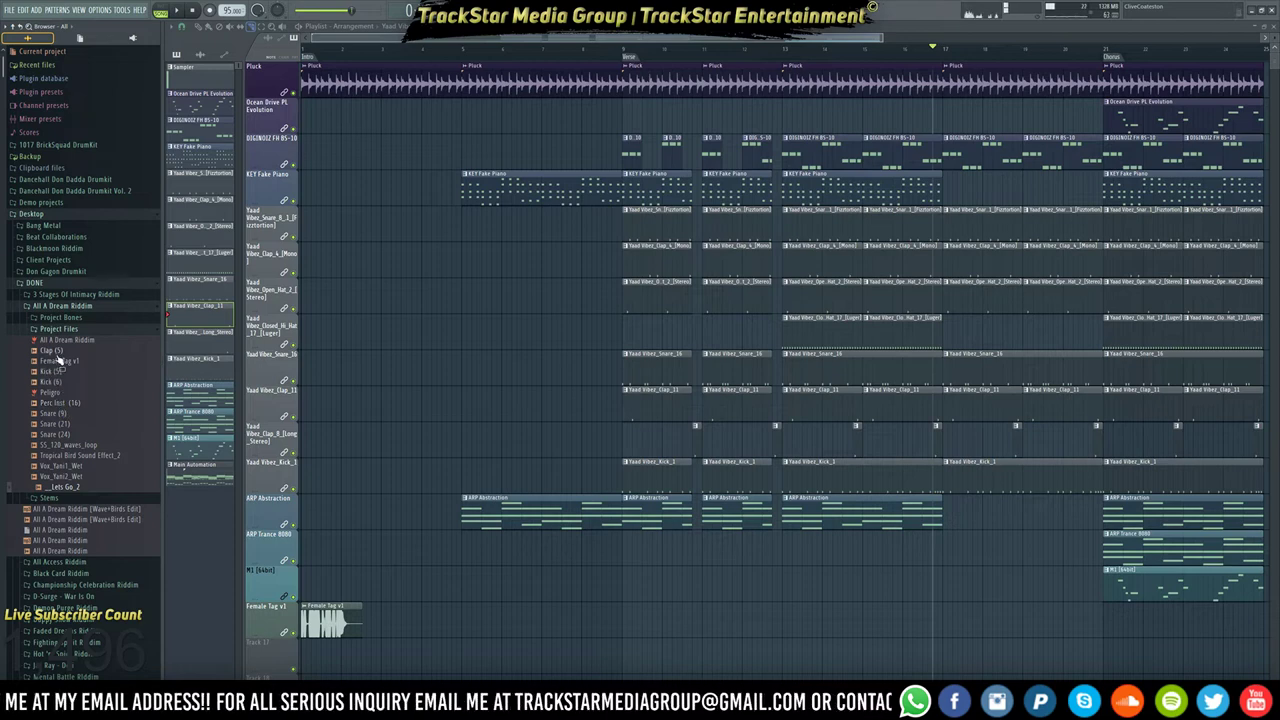
click(62, 306)
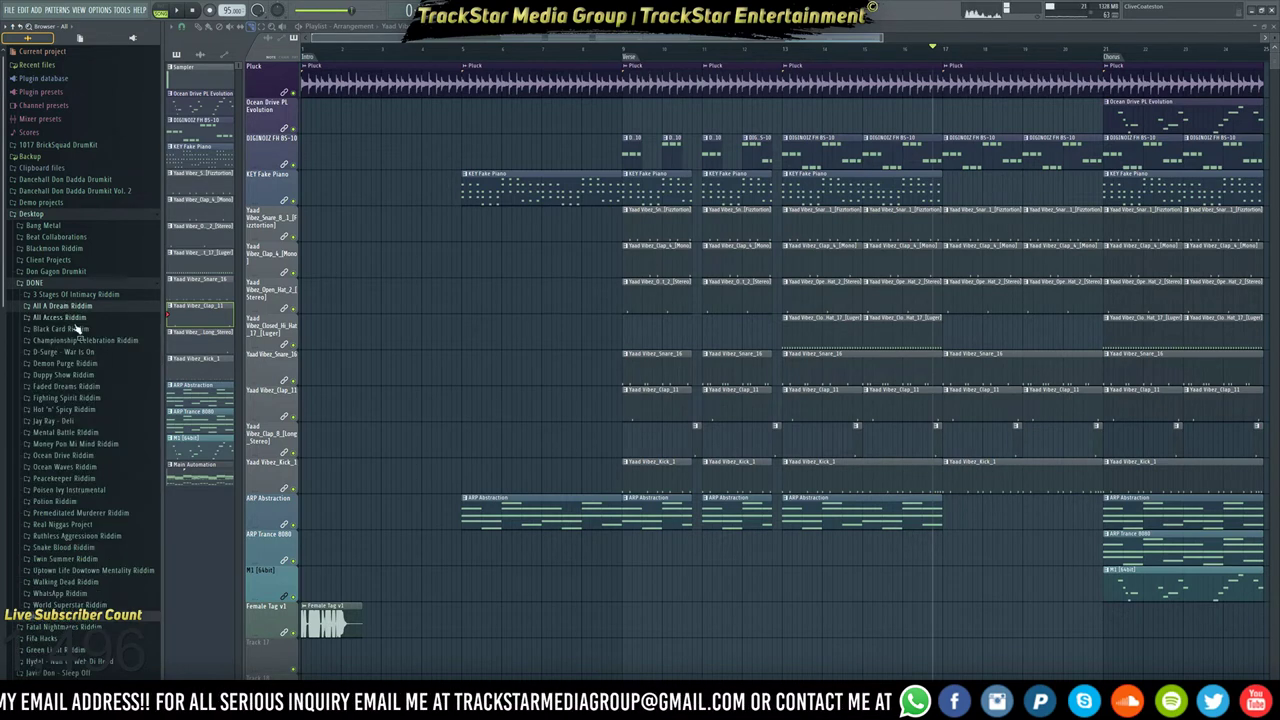
Add PRISM_Downsweep_02 from the Uptown Life Dowtown Mentality Riddim project files to the playlist as an audio clip.
click(70, 568)
click(78, 590)
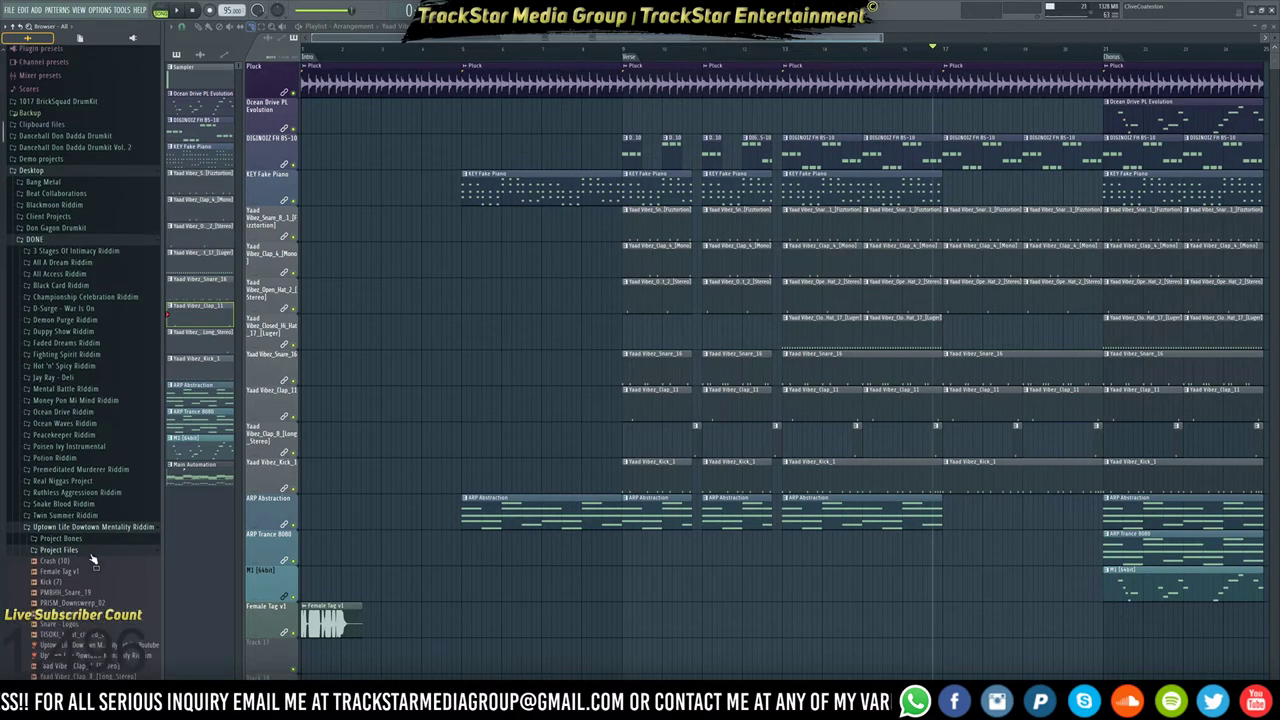
drag(76, 579, 586, 614)
scroll(560, 628, down, 1)
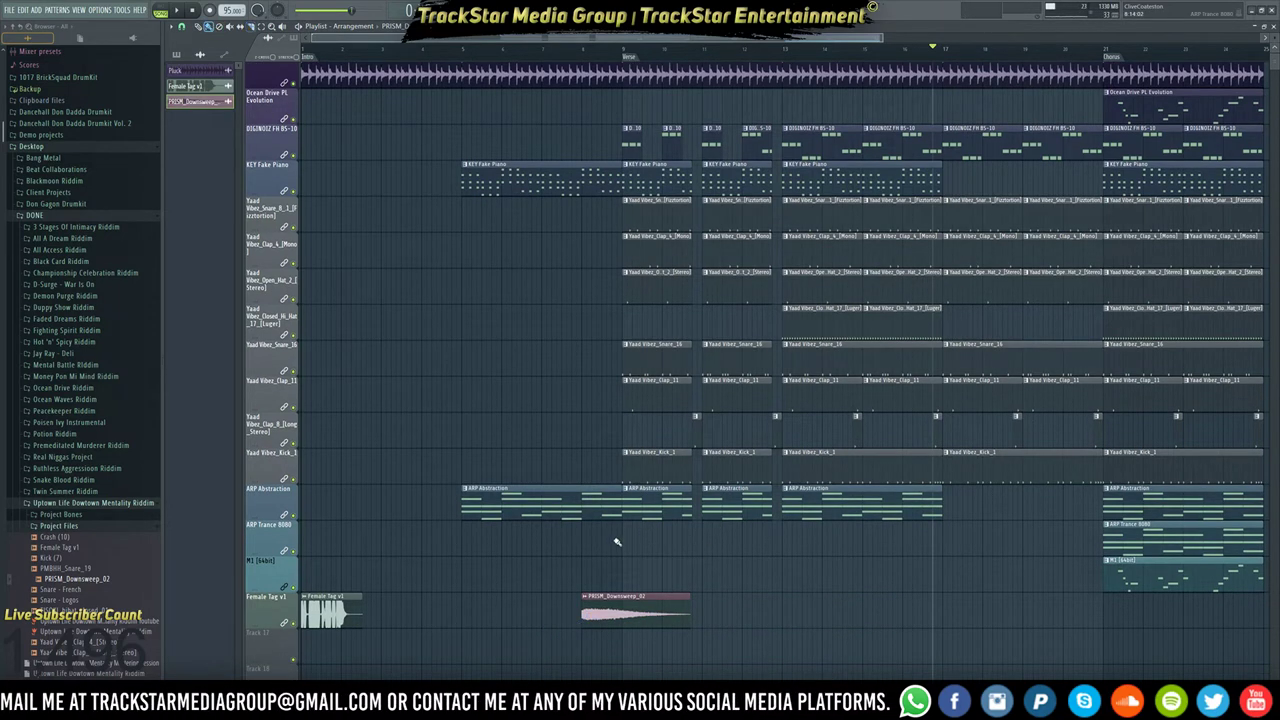
Duplicate the downsweep clip at bar 17 and place the two copies on Tracks 17 and 18.
mouse_move(627, 614)
mouse_down()
mouse_move(1013, 630)
mouse_move(1063, 620)
mouse_move(989, 607)
mouse_move(1009, 666)
mouse_up()
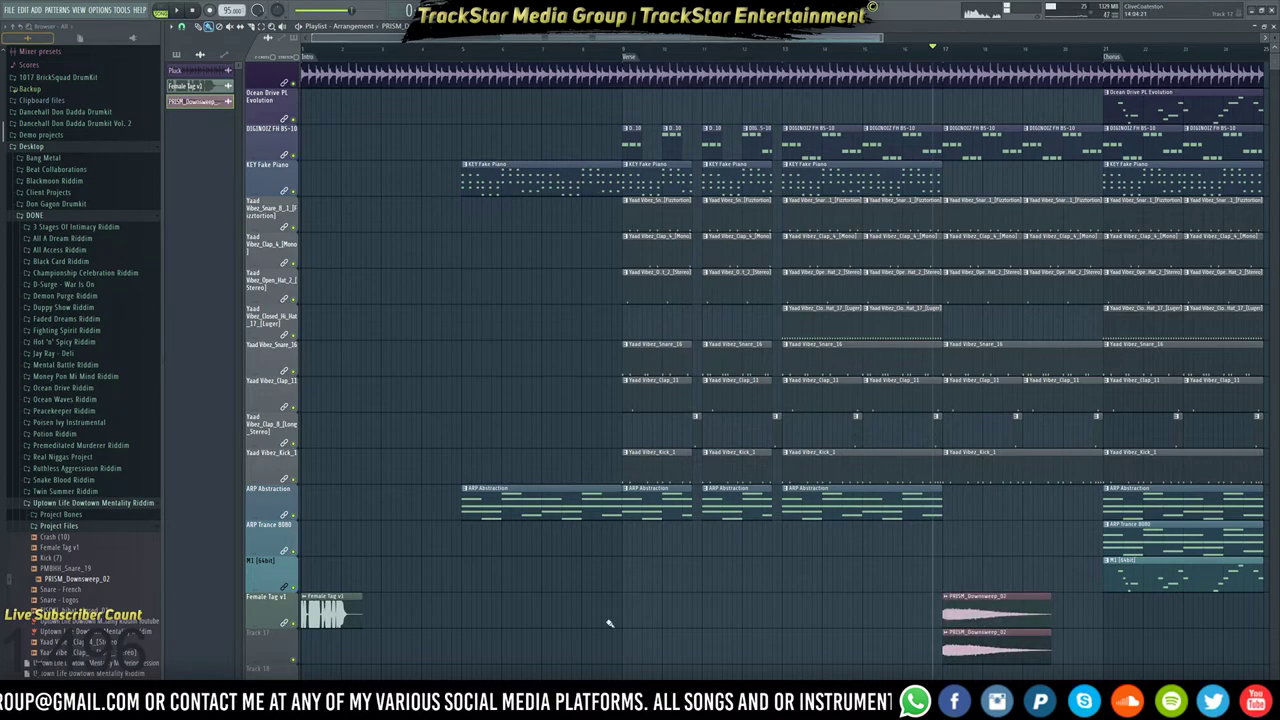
drag(1086, 557, 943, 680)
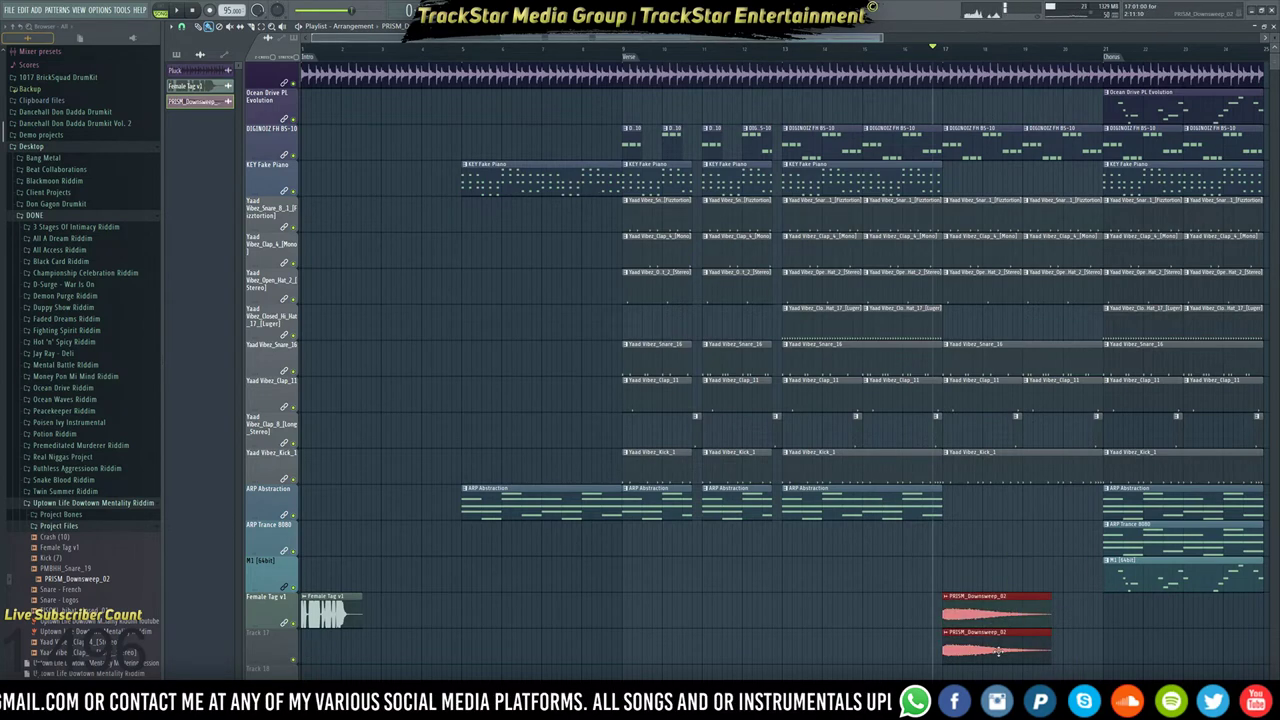
drag(993, 612, 998, 648)
key(ctrl+q)
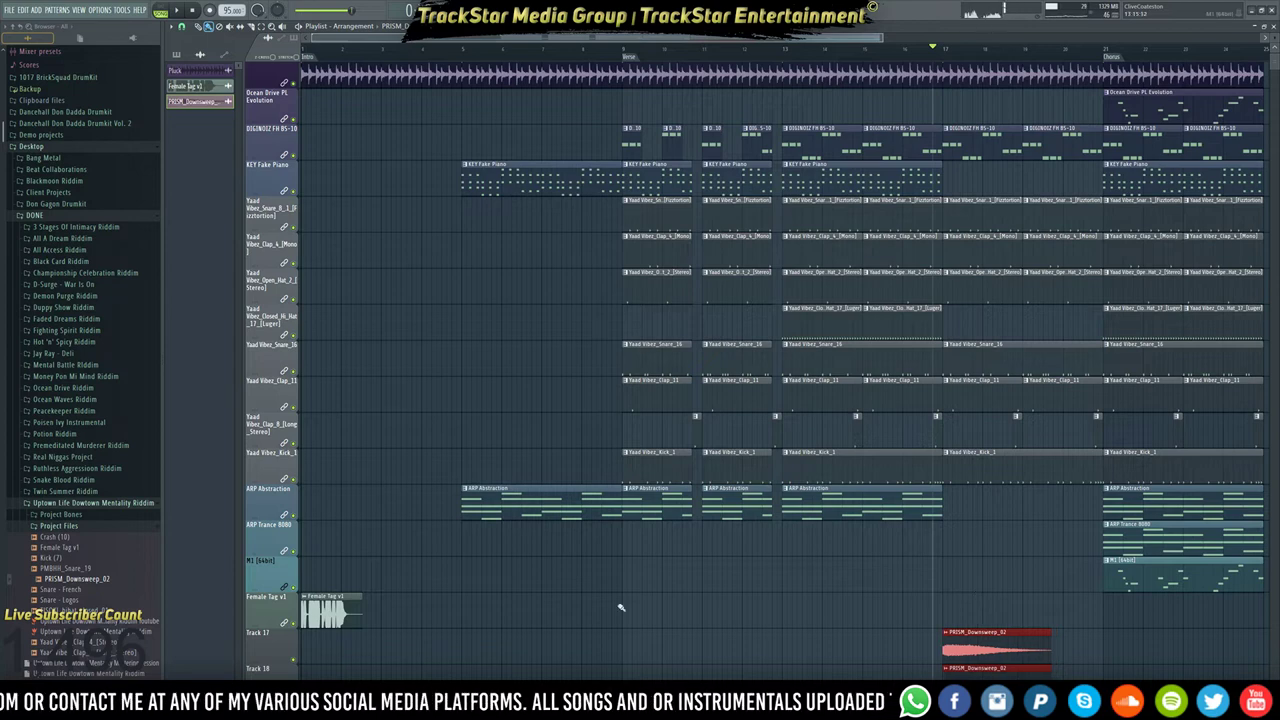
Name both downsweep tracks after their clips and group the second one with the track above.
scroll(275, 470, down, 3)
right_click(272, 469)
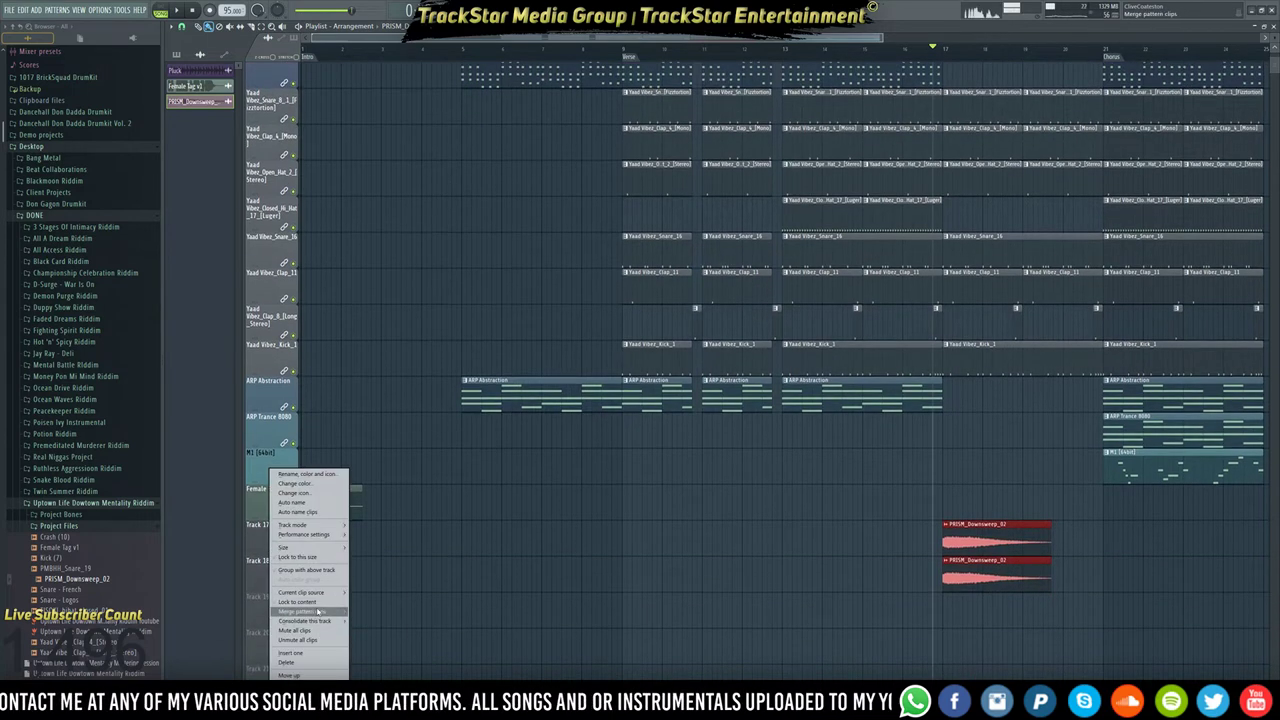
click(320, 602)
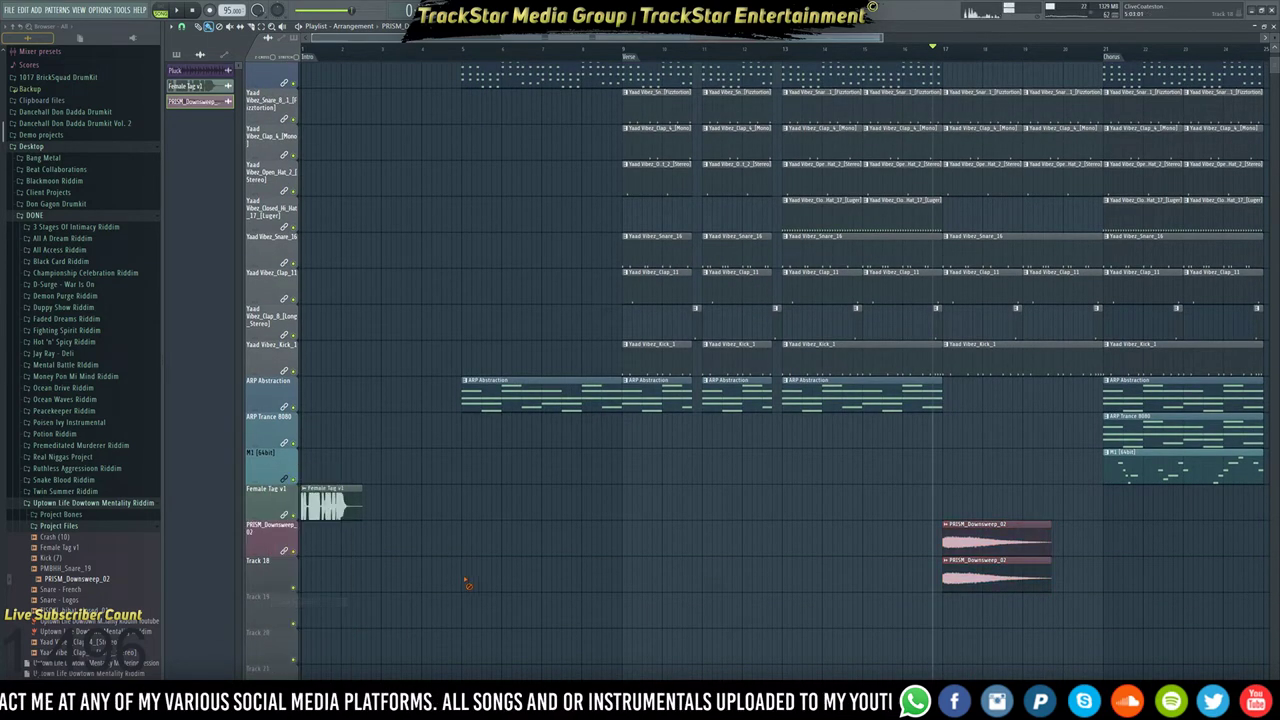
right_click(270, 588)
click(316, 604)
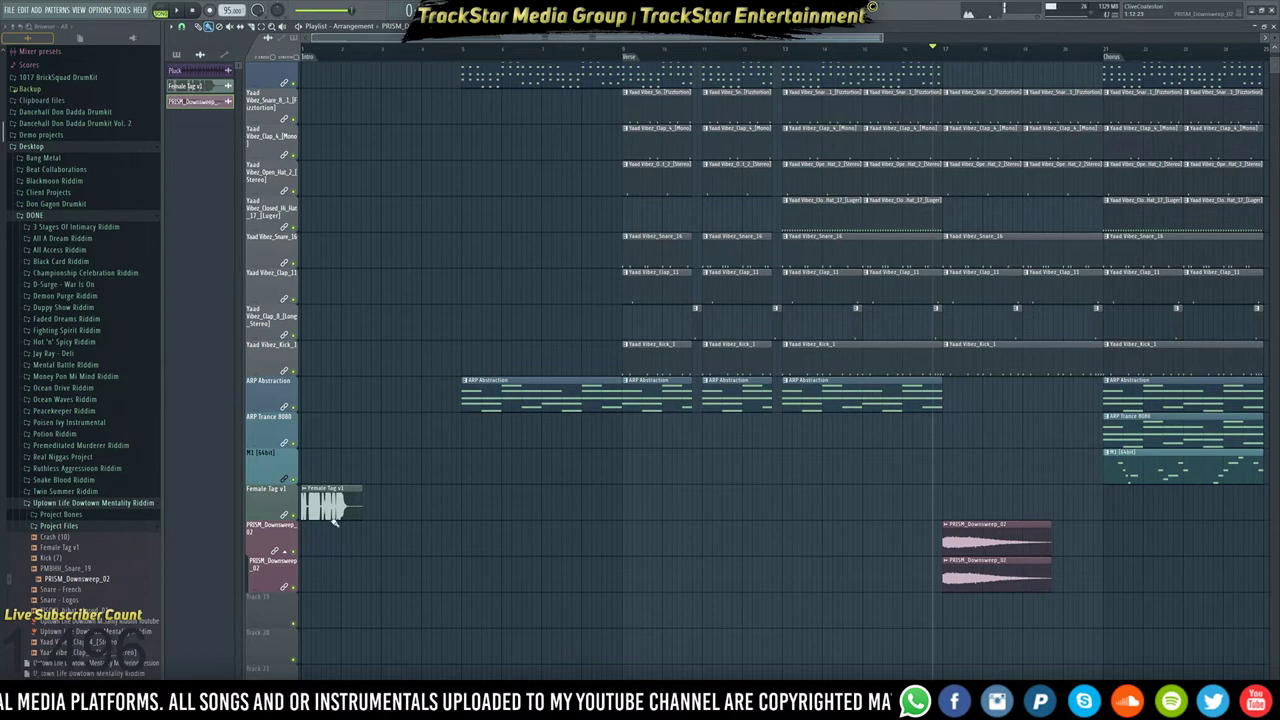
Make the lower downsweep clip unique so that it has its own channel.
double_click(974, 569)
click(946, 560)
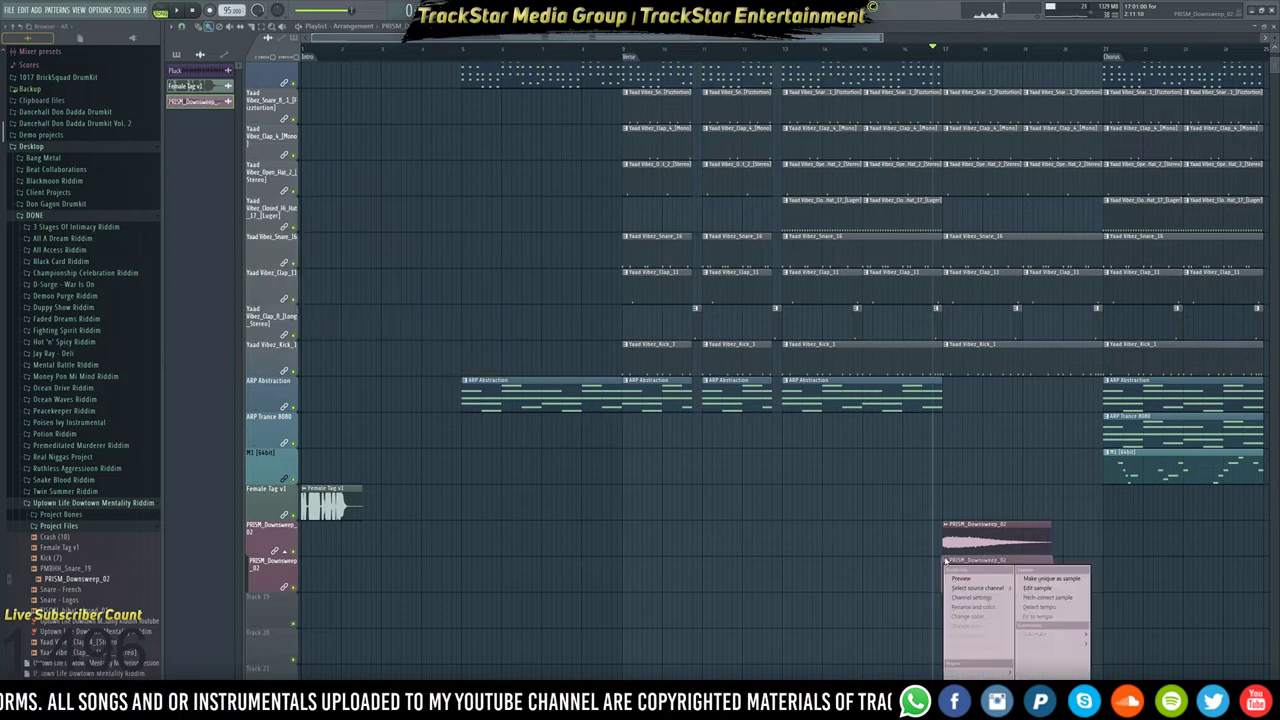
click(968, 635)
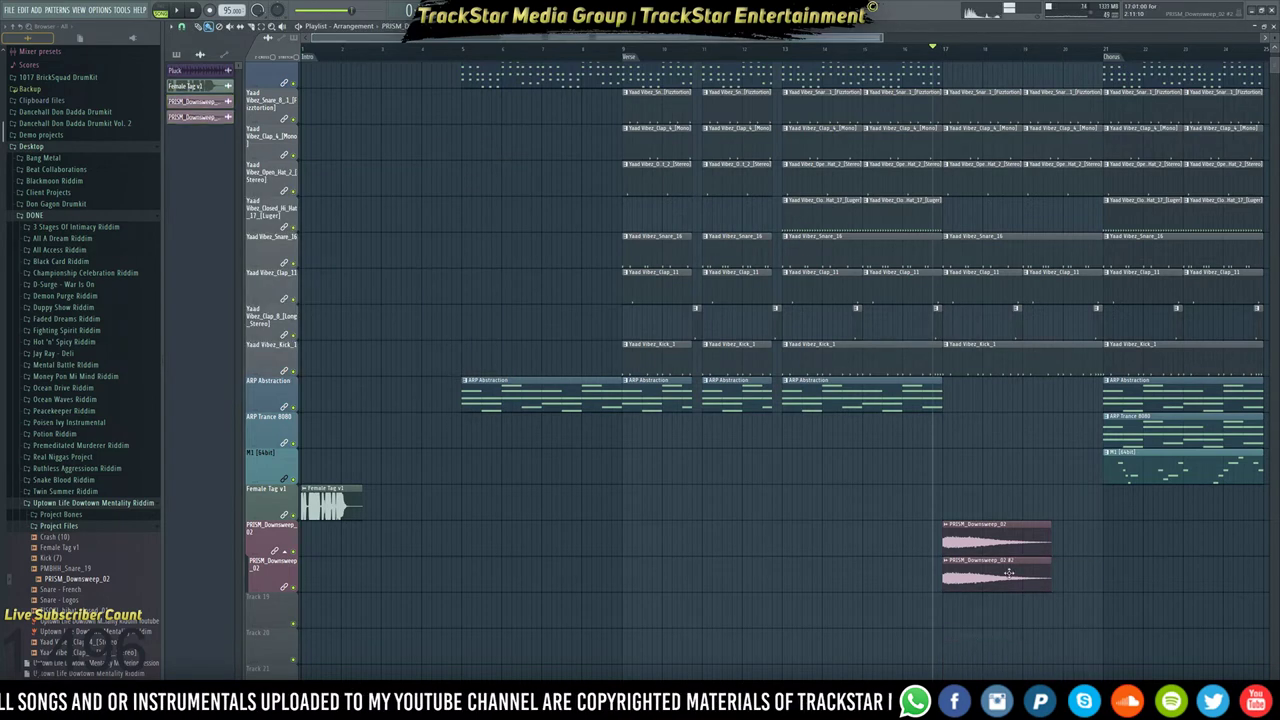
Reverse the unique downsweep copy and move its clip so that it ends at bar 21.
double_click(986, 576)
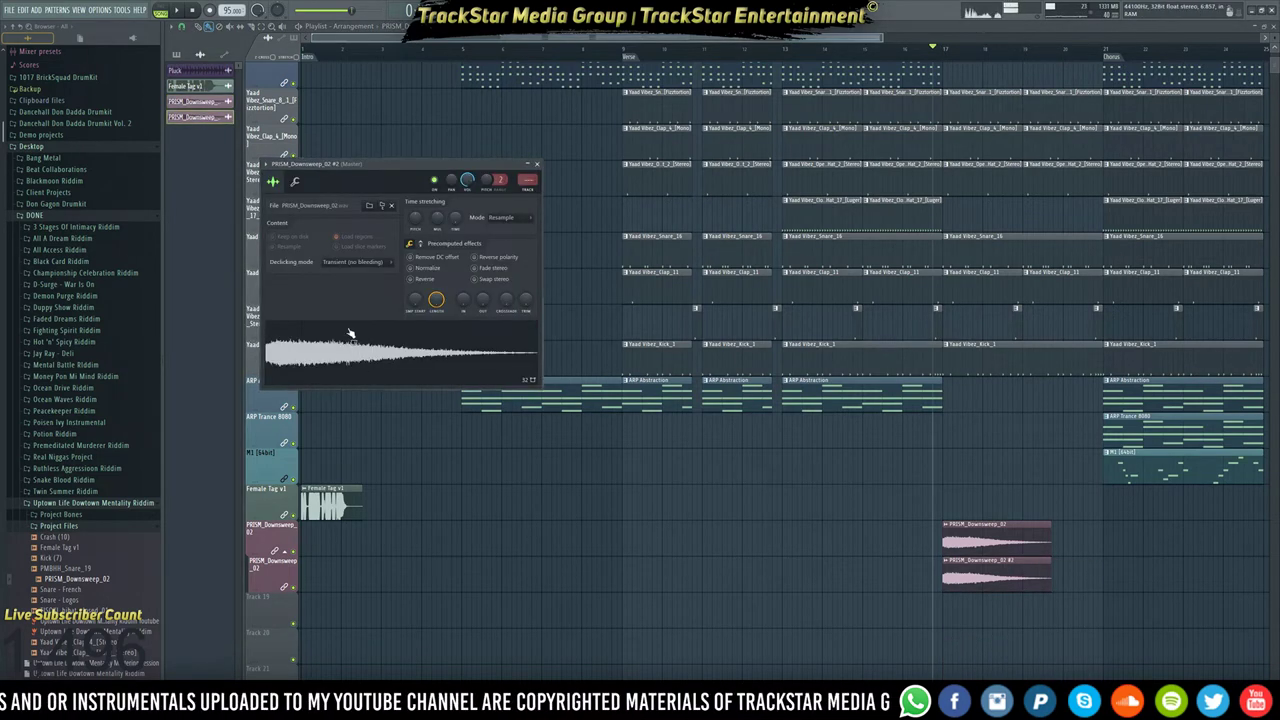
click(437, 280)
drag(1009, 576, 1062, 578)
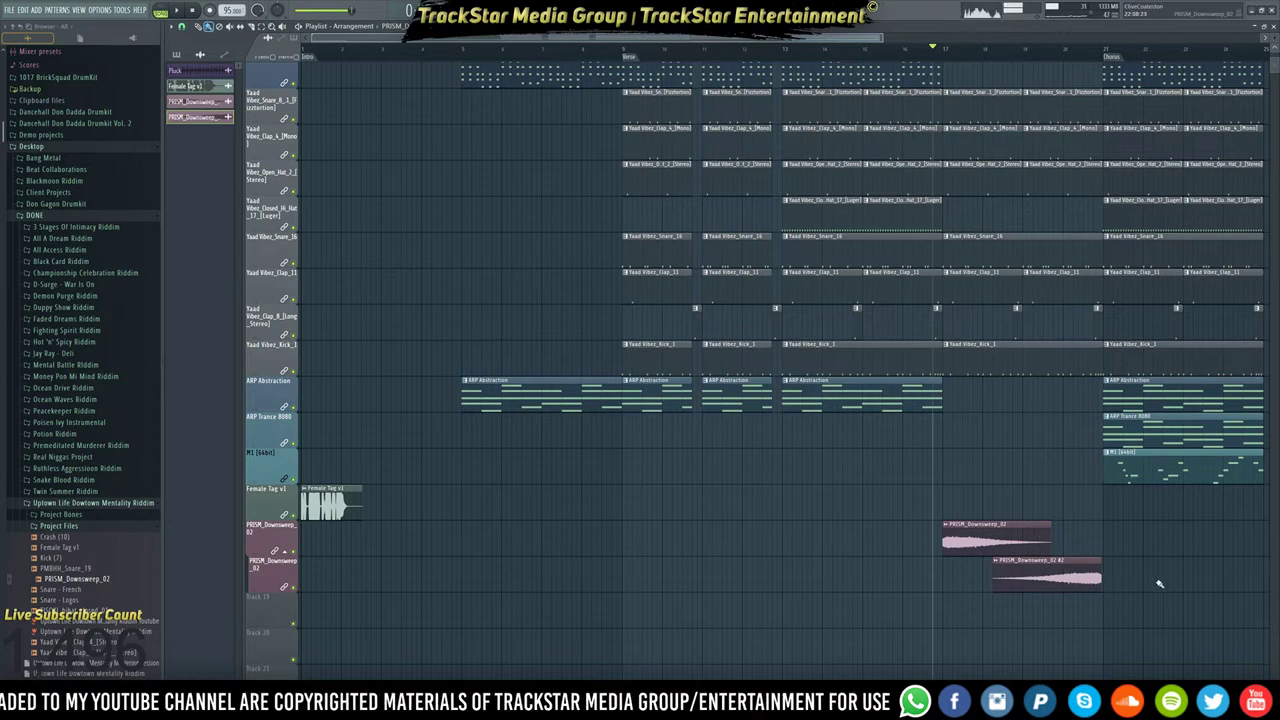
Set the original downsweep's stretching mode to Auto, adjust its stretch time to about 2.5 bars, and put the playback position at bar 17.
double_click(958, 538)
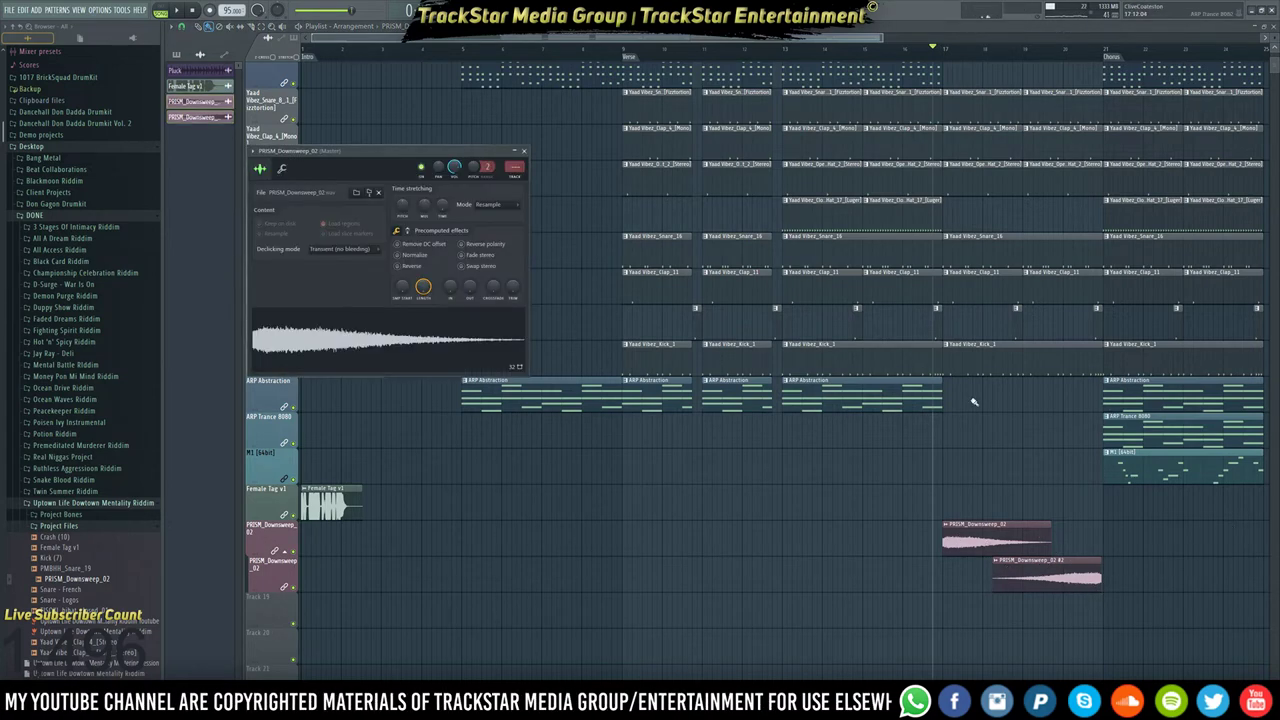
click(474, 210)
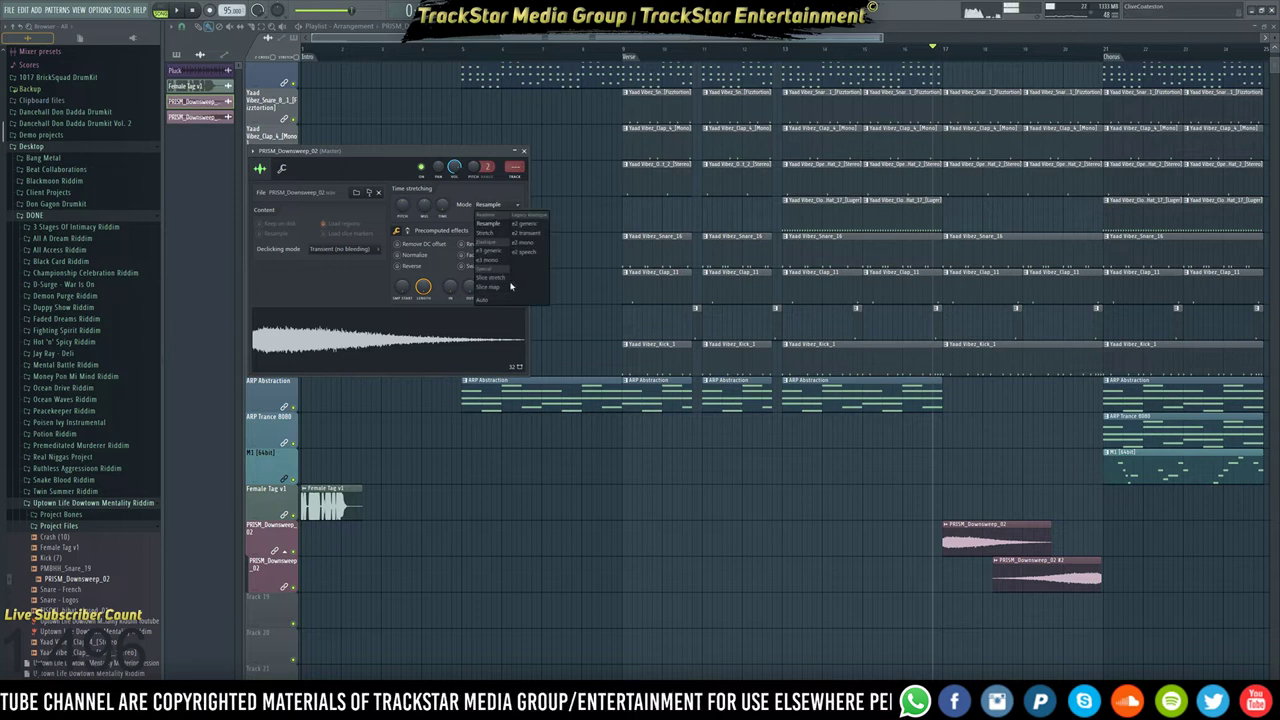
click(506, 302)
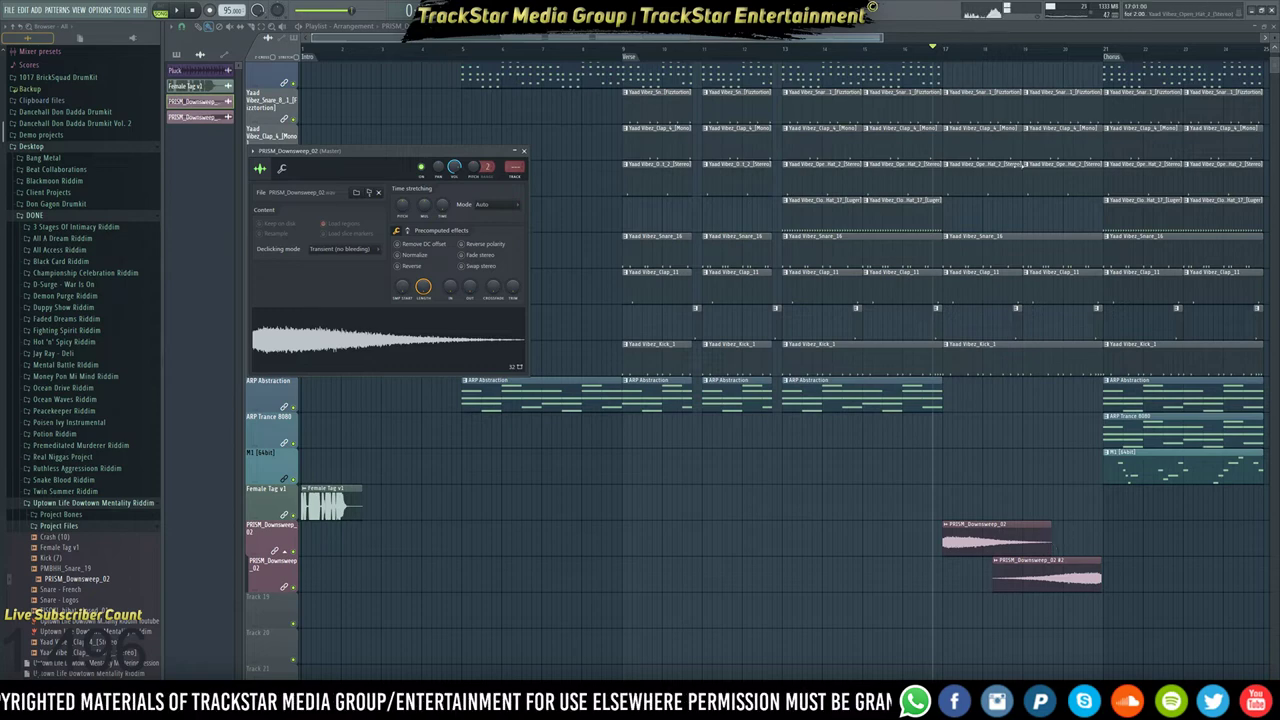
scroll(1040, 55, up, 3)
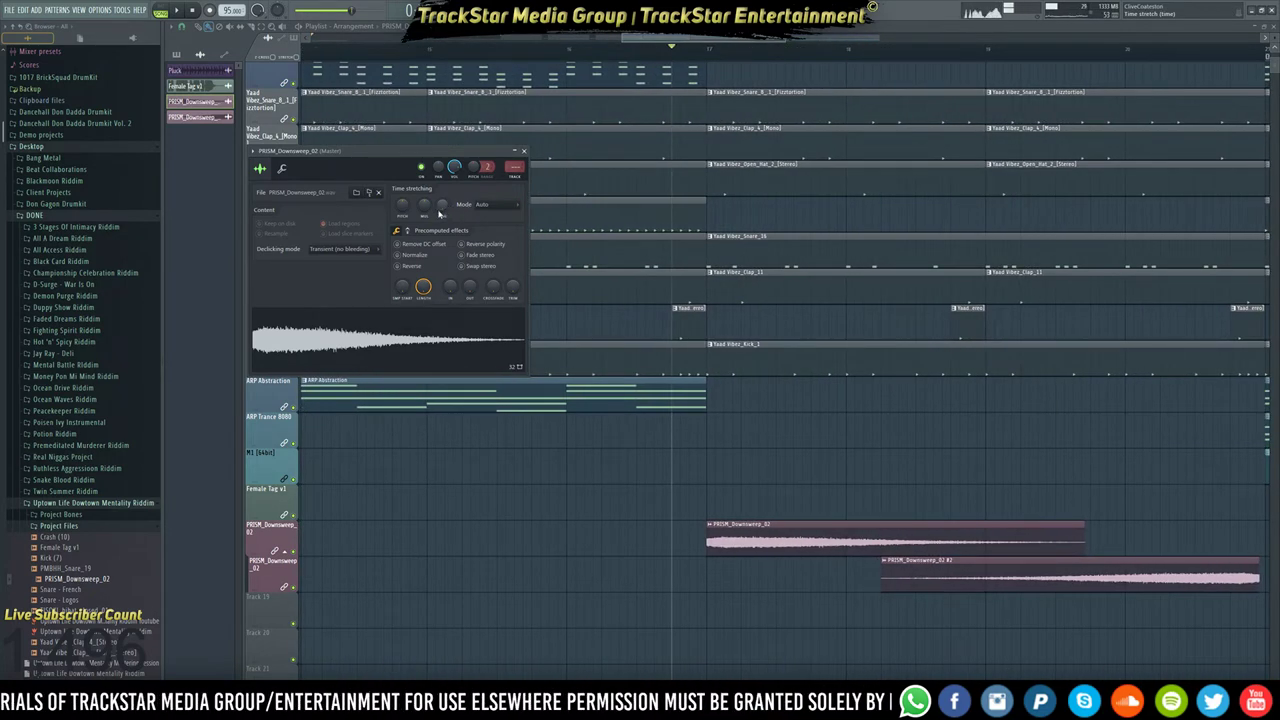
scroll(440, 210, down, 5)
scroll(440, 213, up, 5)
scroll(440, 213, up, 4)
scroll(440, 213, up, 4)
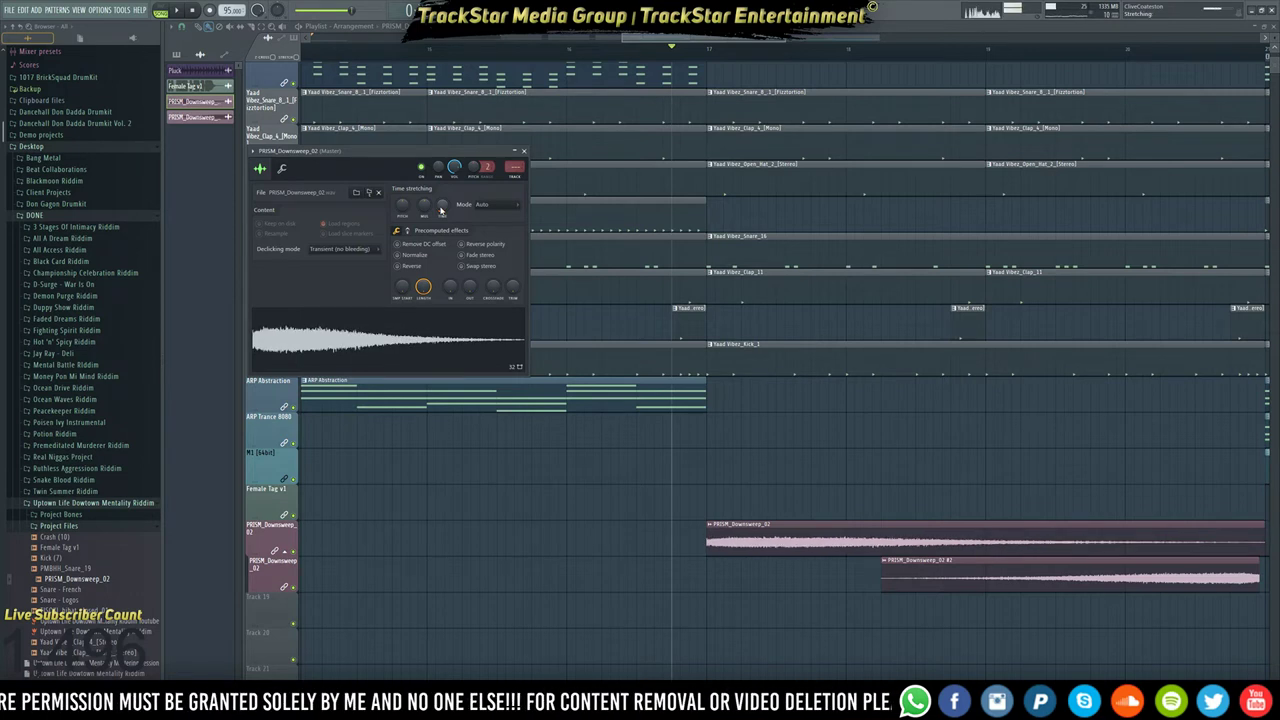
scroll(441, 209, down, 2)
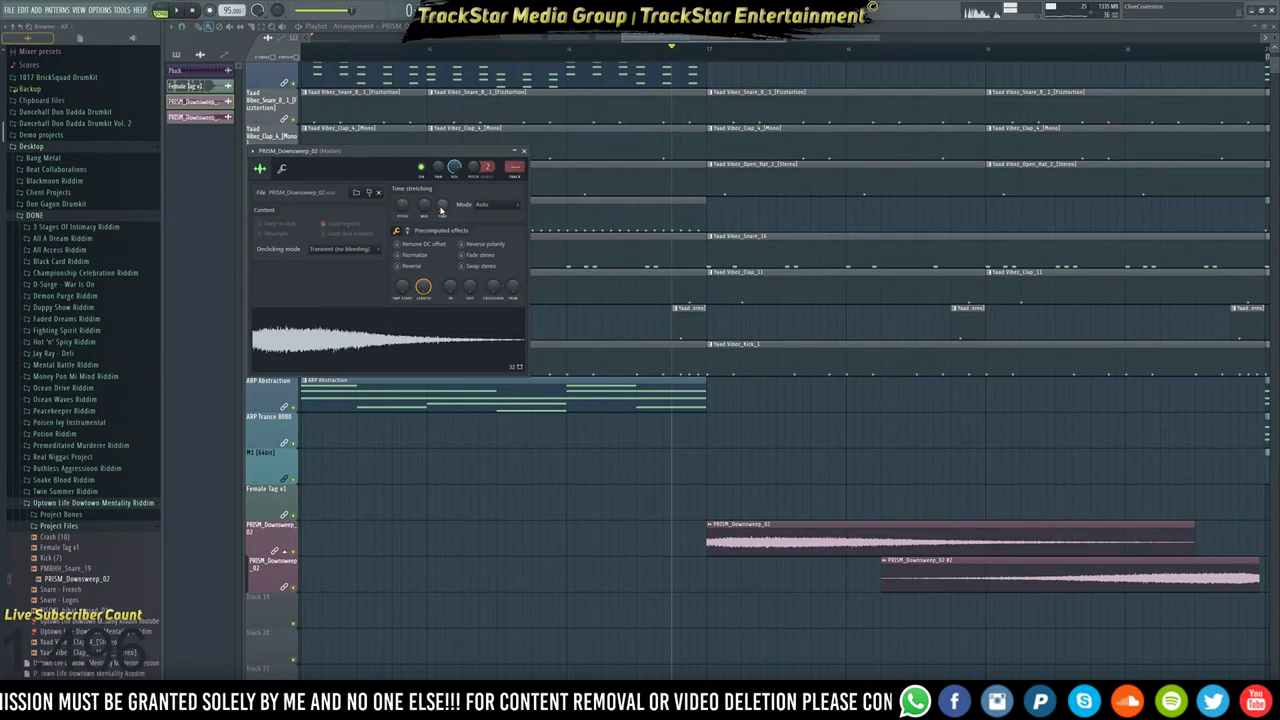
scroll(441, 209, down, 1)
scroll(441, 209, down, 1)
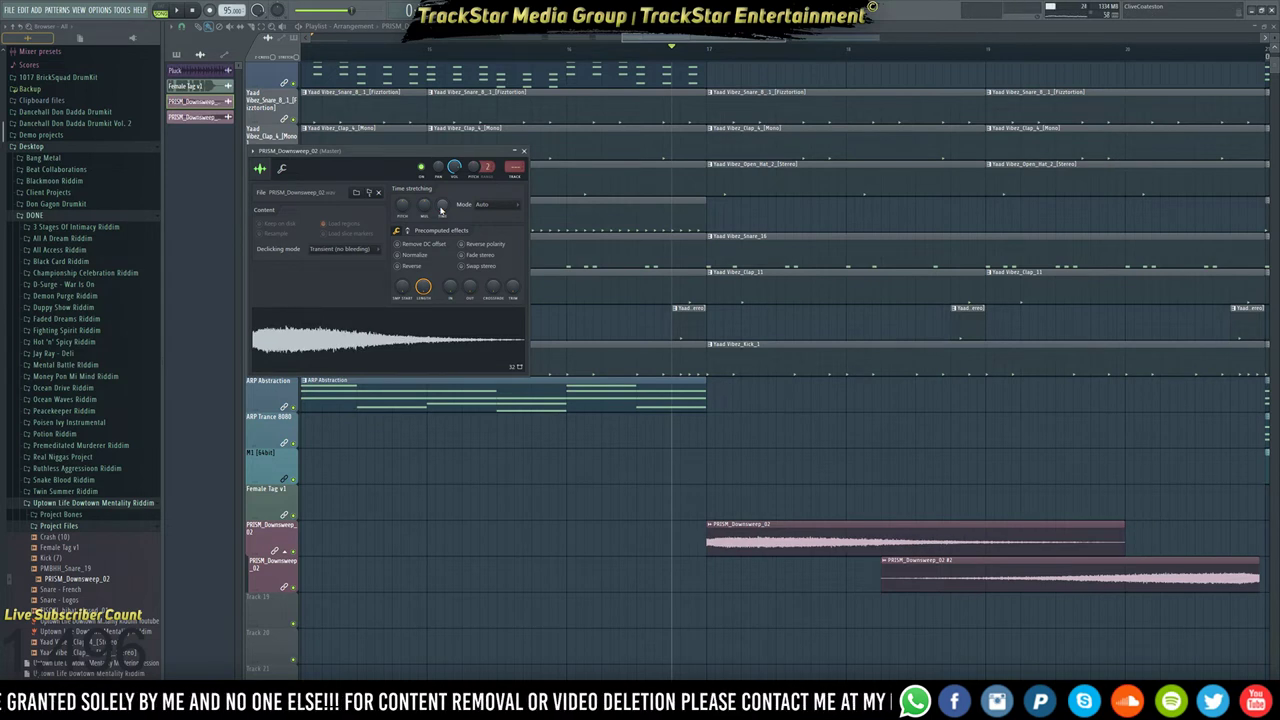
scroll(441, 209, down, 1)
scroll(441, 209, down, 1)
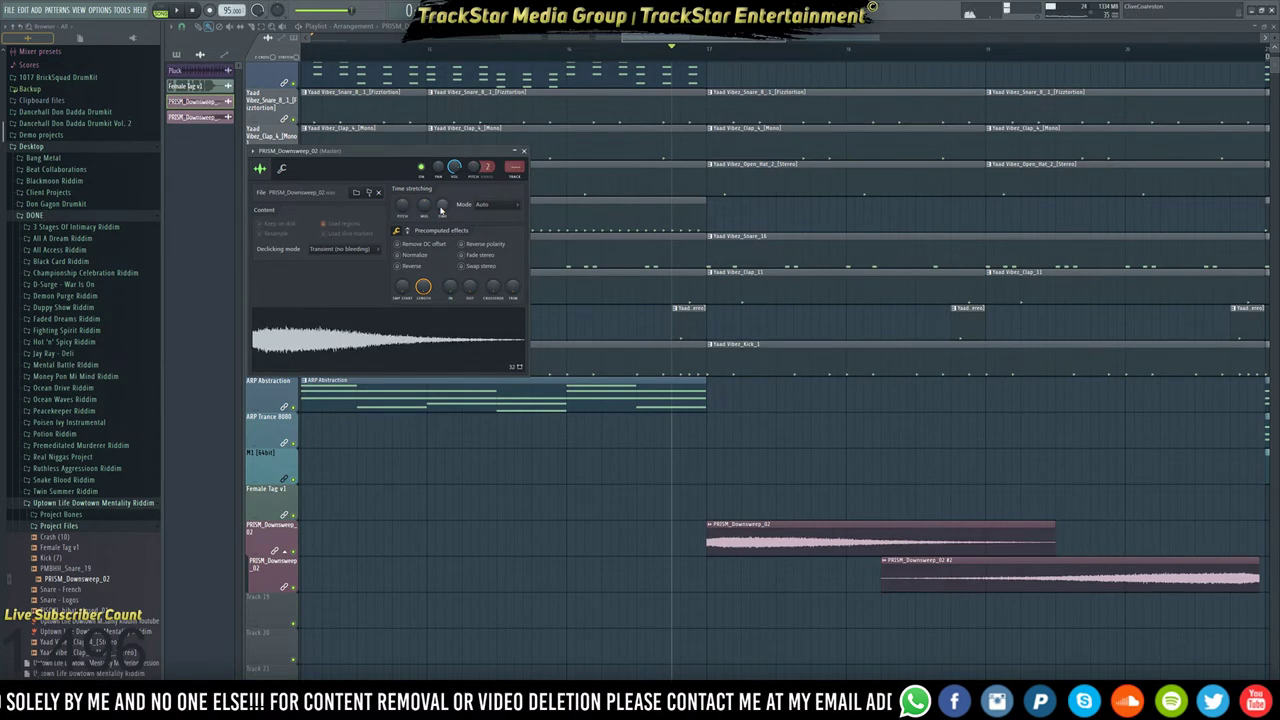
click(711, 60)
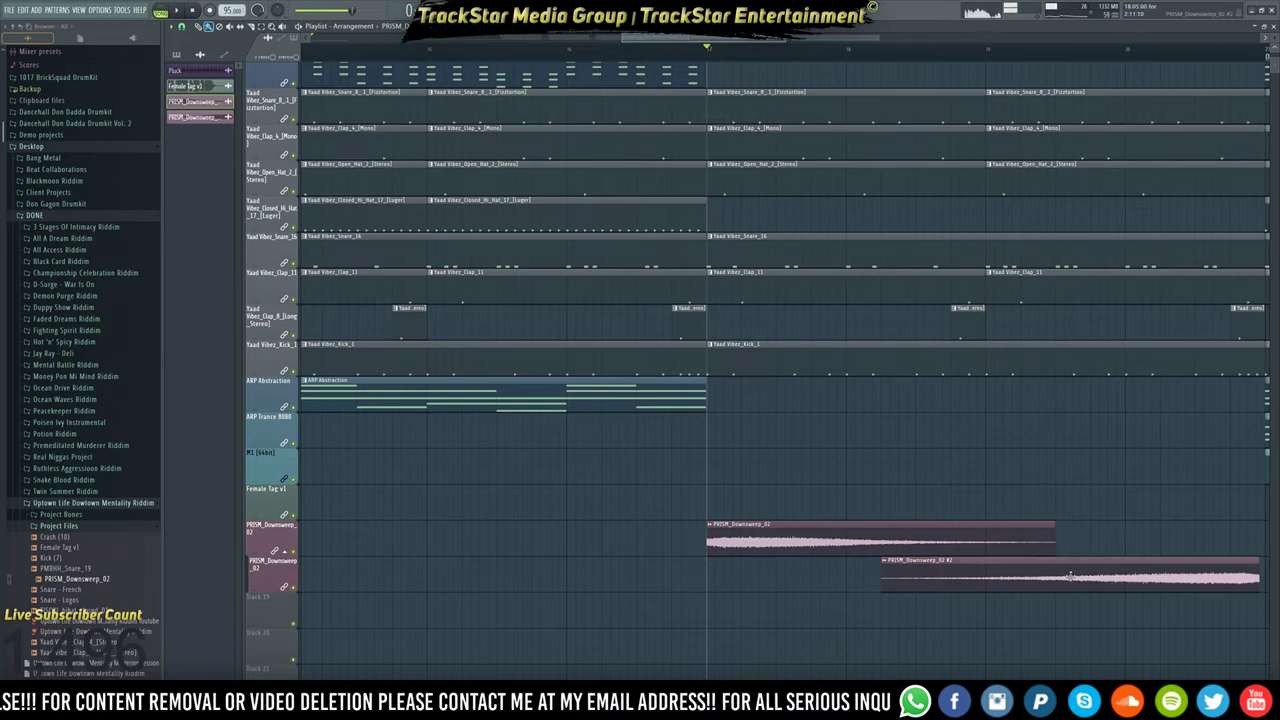
Align the reversed downsweep's start with bar 17 and set its stretching mode to Auto.
drag(1085, 578, 917, 575)
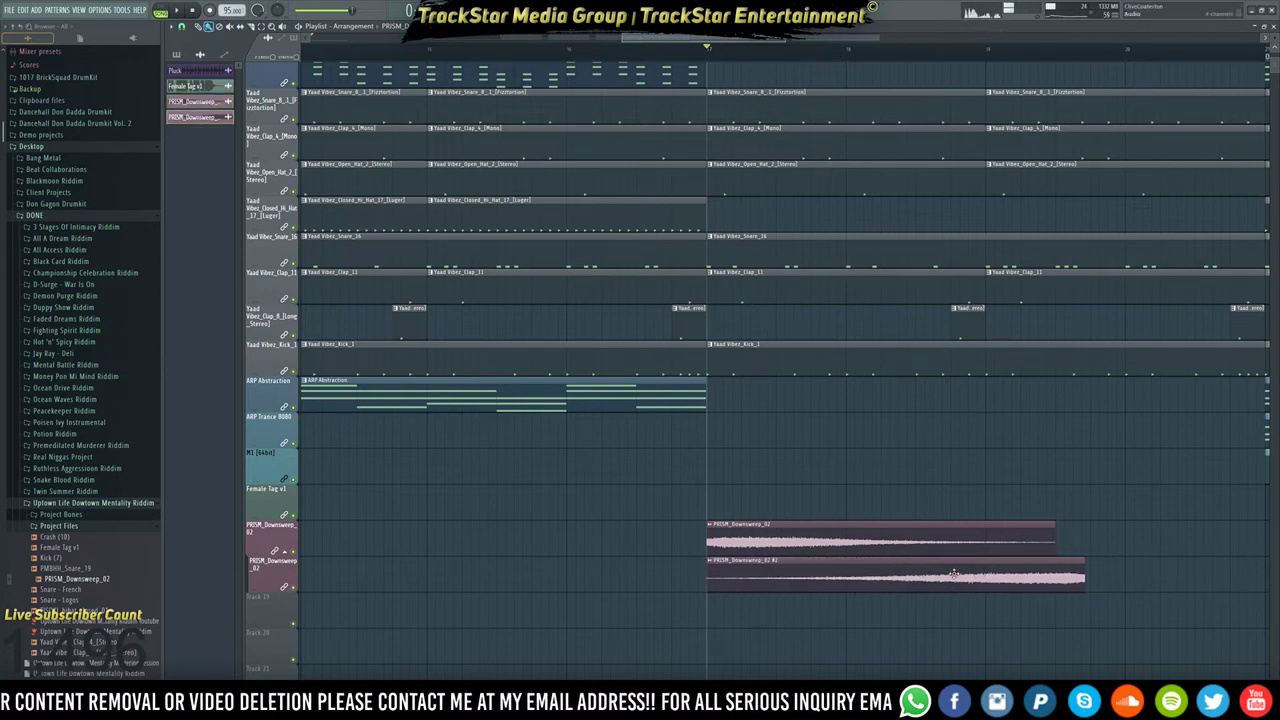
double_click(917, 575)
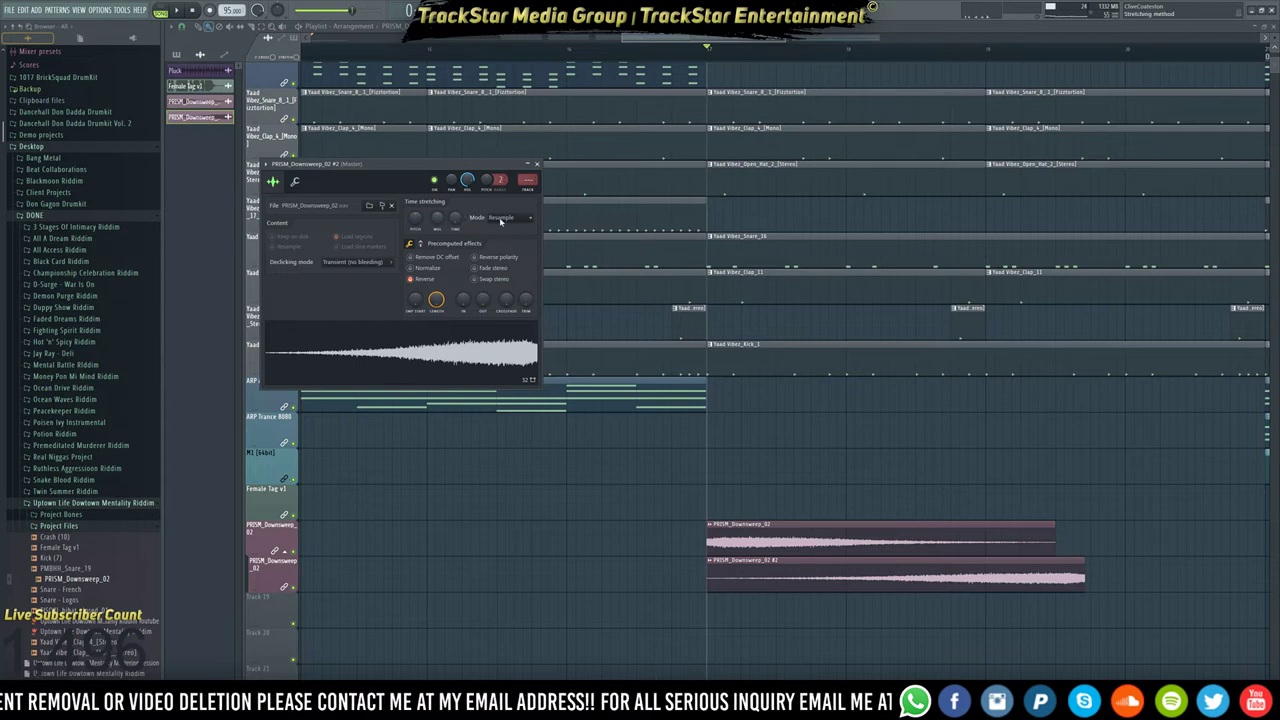
click(501, 219)
click(511, 316)
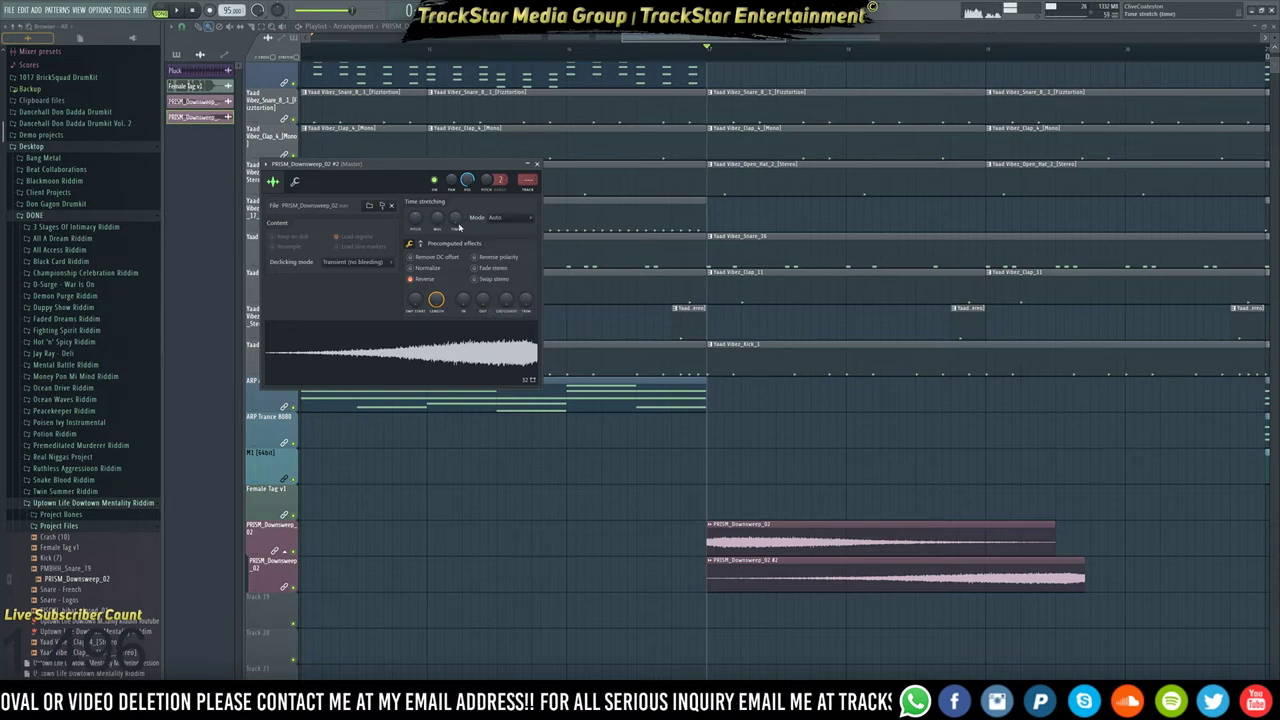
Stretch the reversed downsweep to 2.5 bars and move the clip so that it ends at bar 21.
scroll(458, 225, up, 2)
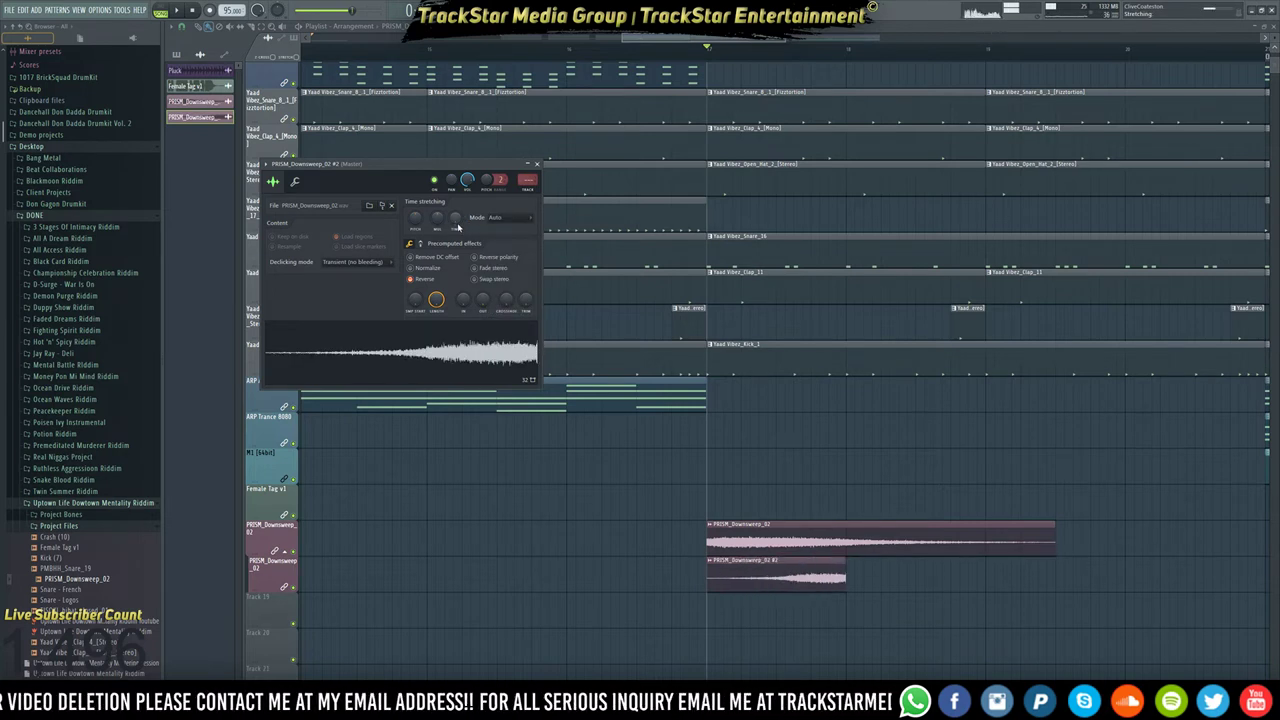
scroll(457, 226, up, 3)
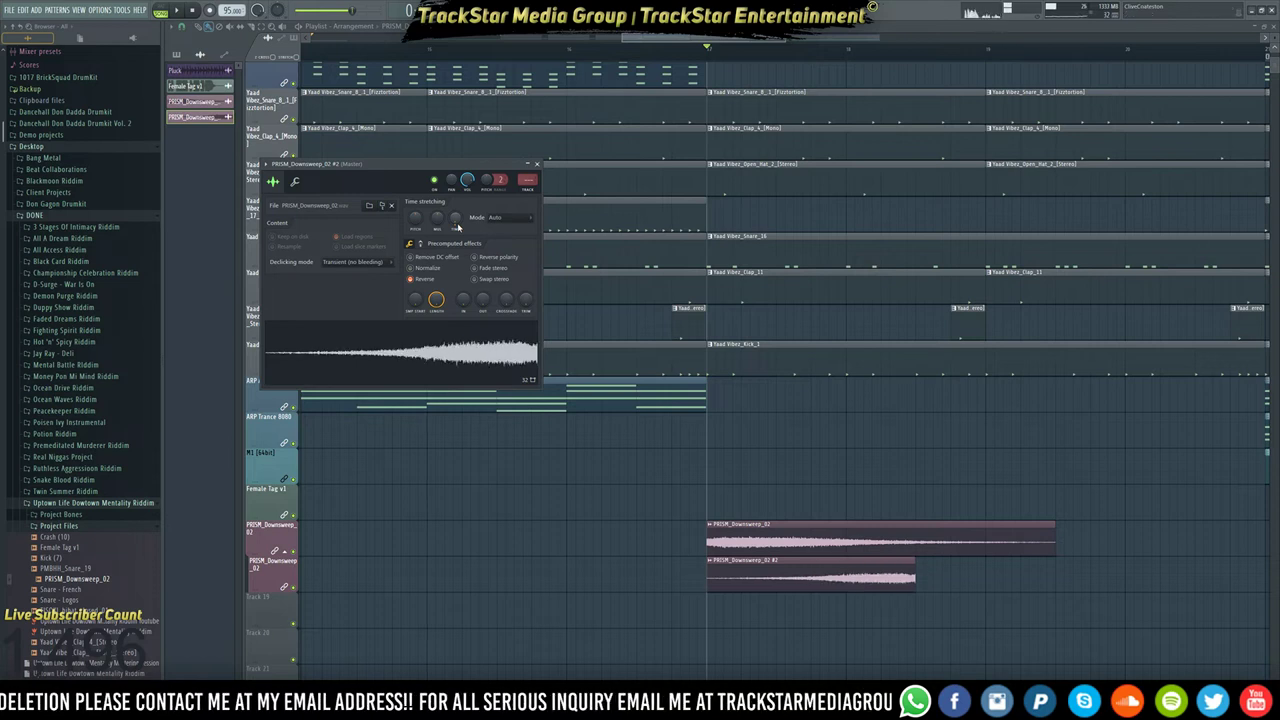
scroll(457, 226, up, 2)
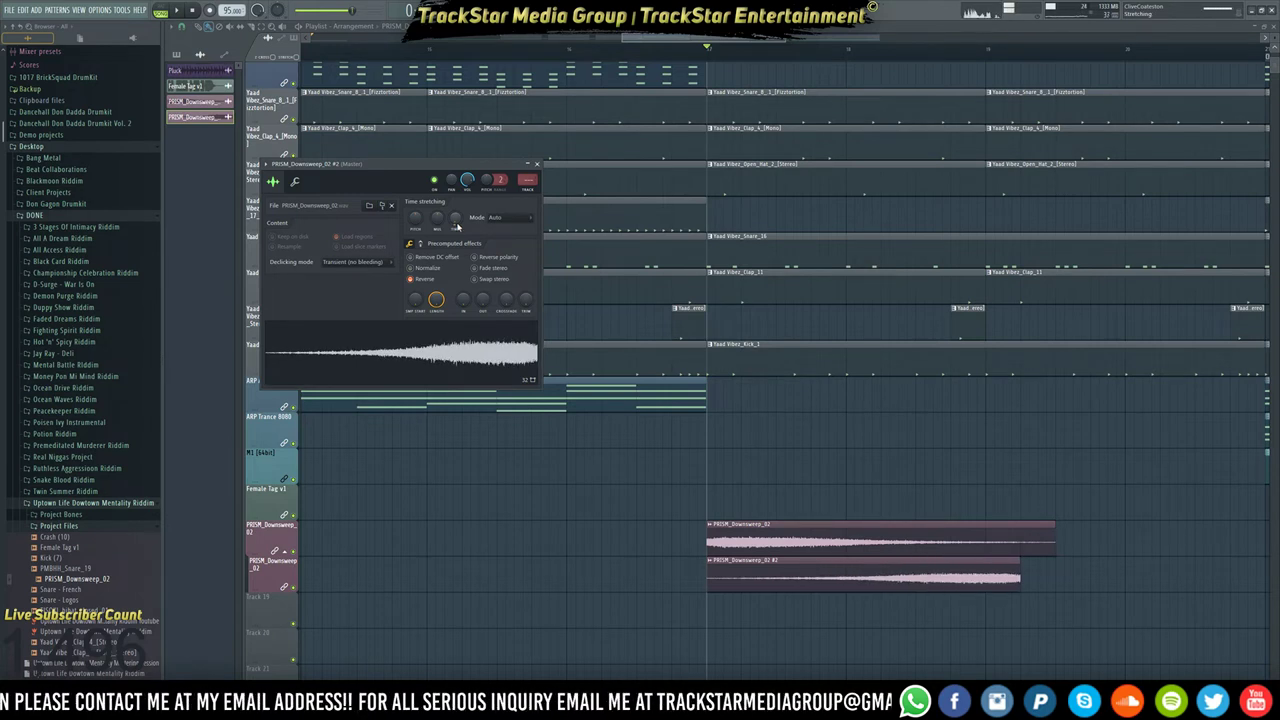
drag(941, 578, 1148, 569)
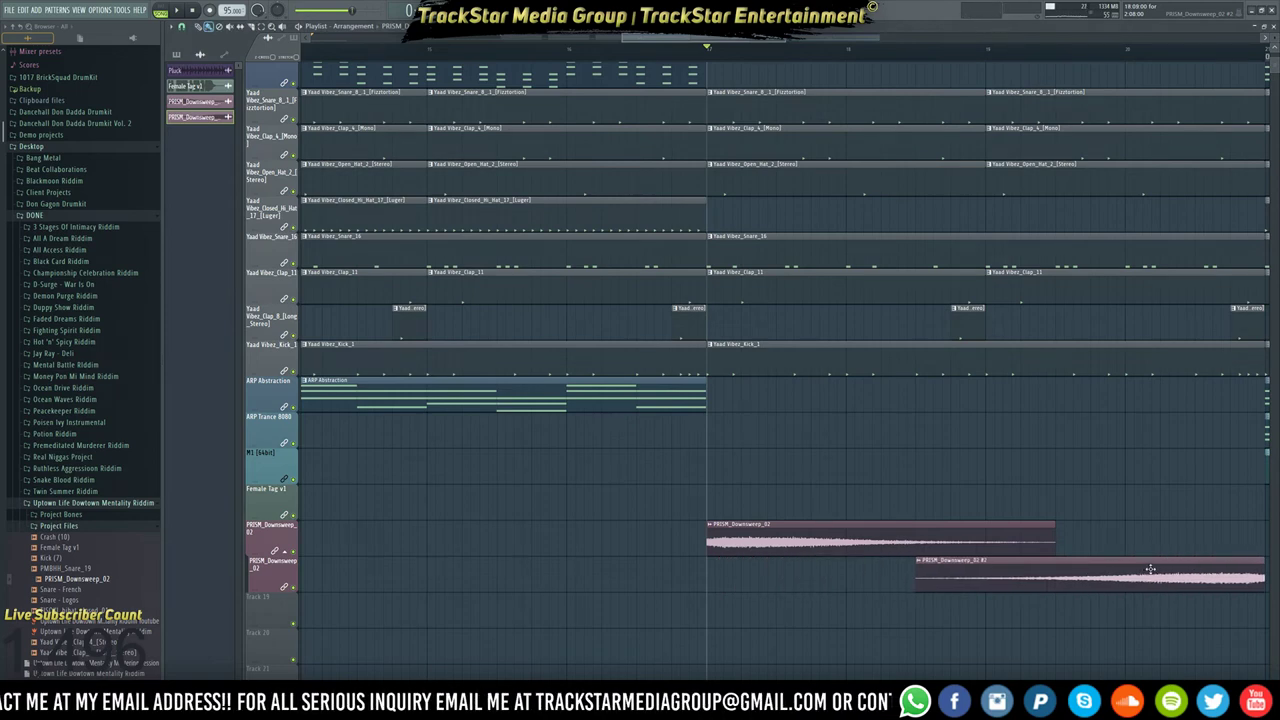
Check the original downsweep's channel settings and briefly play the arrangement from bar 17.
scroll(897, 79, down, 6)
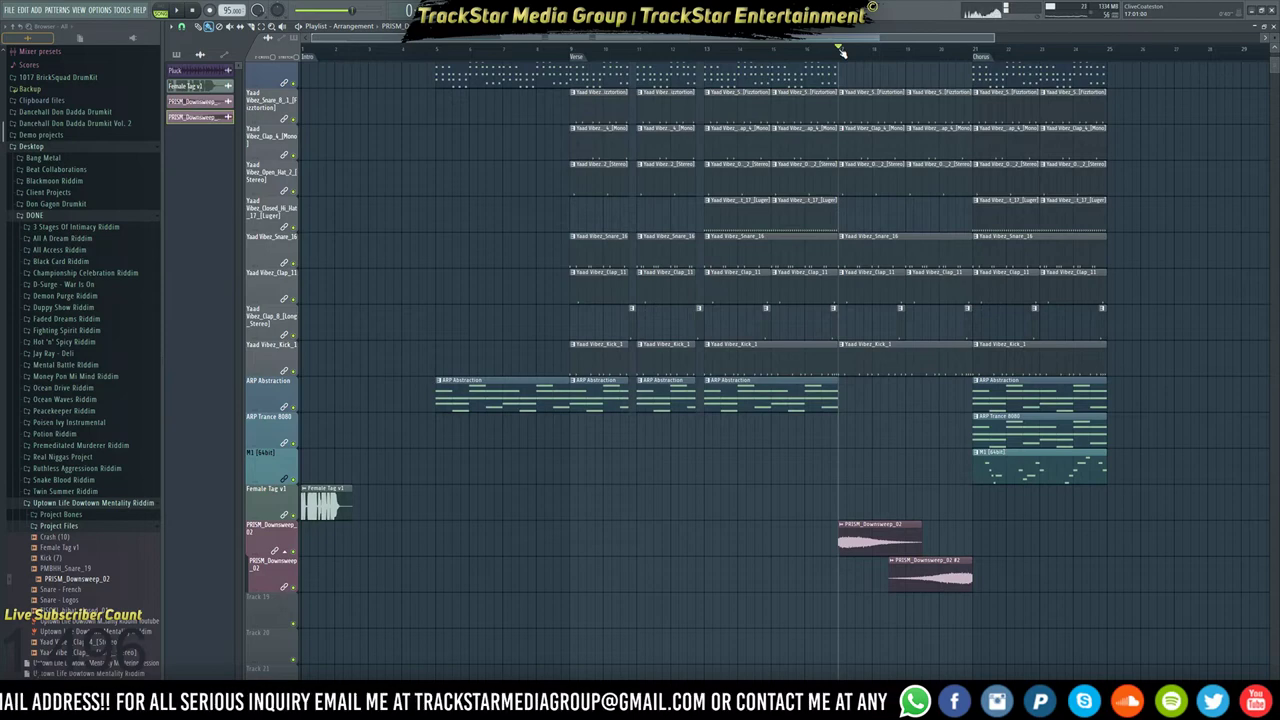
double_click(870, 538)
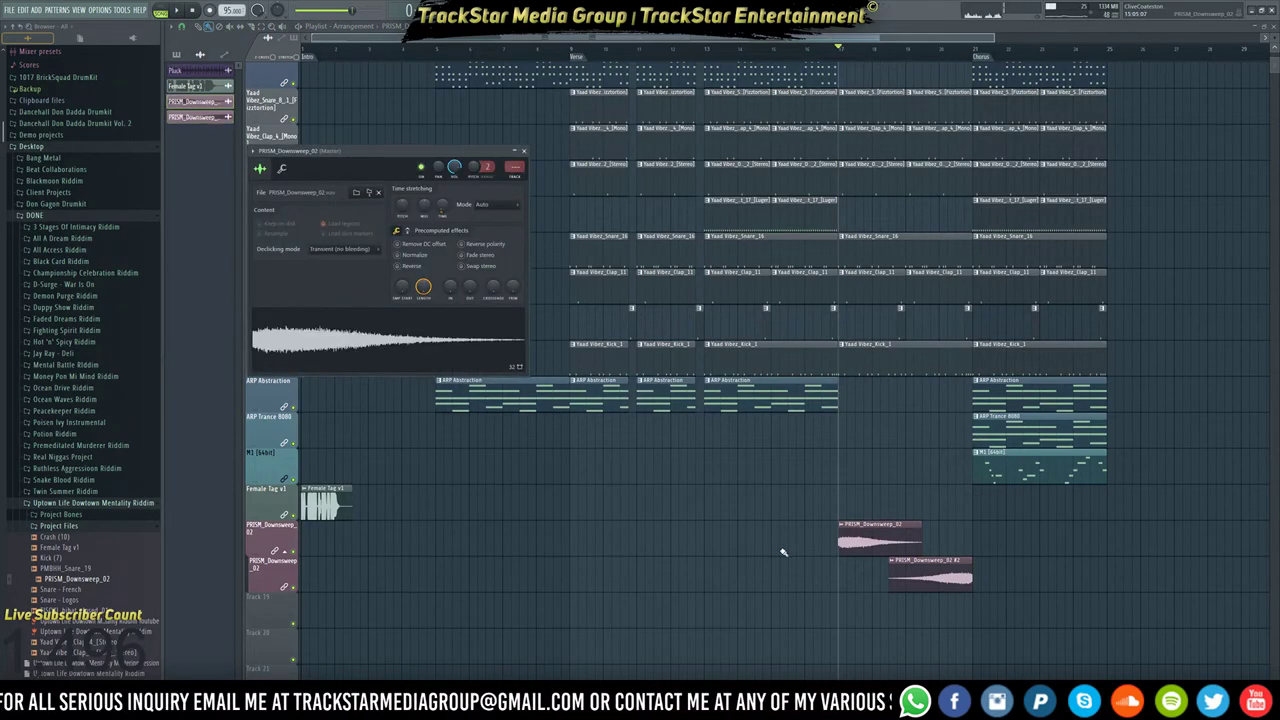
key(Escape)
key(space)
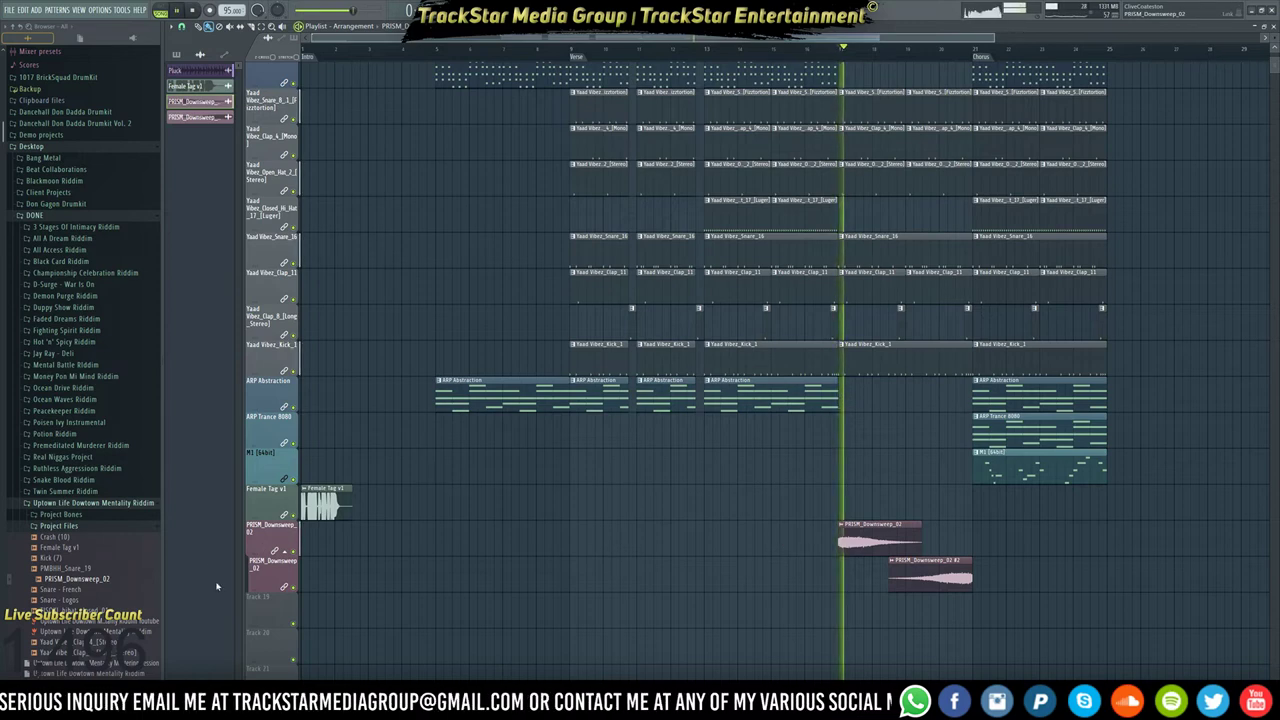
key(space)
Place the Crash (10) sample on Track 19 at bar 21, where the chorus starts, and open its channel settings.
click(60, 538)
drag(63, 543, 985, 610)
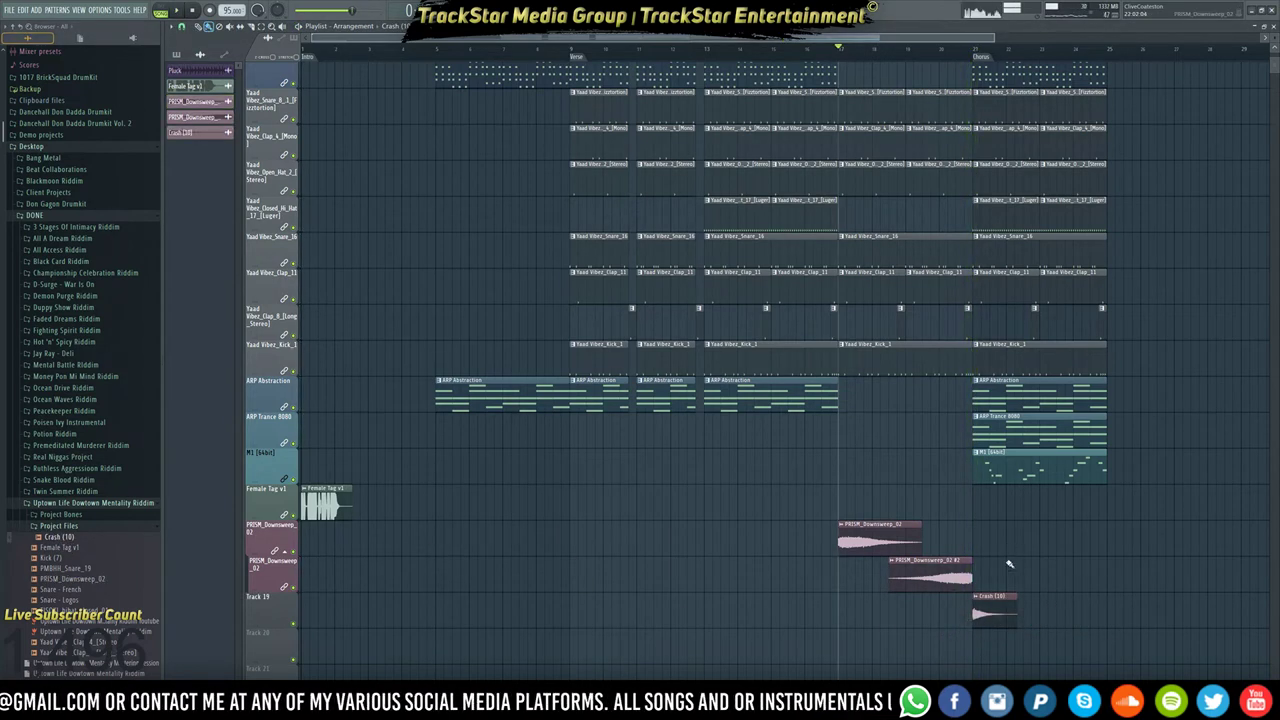
double_click(996, 605)
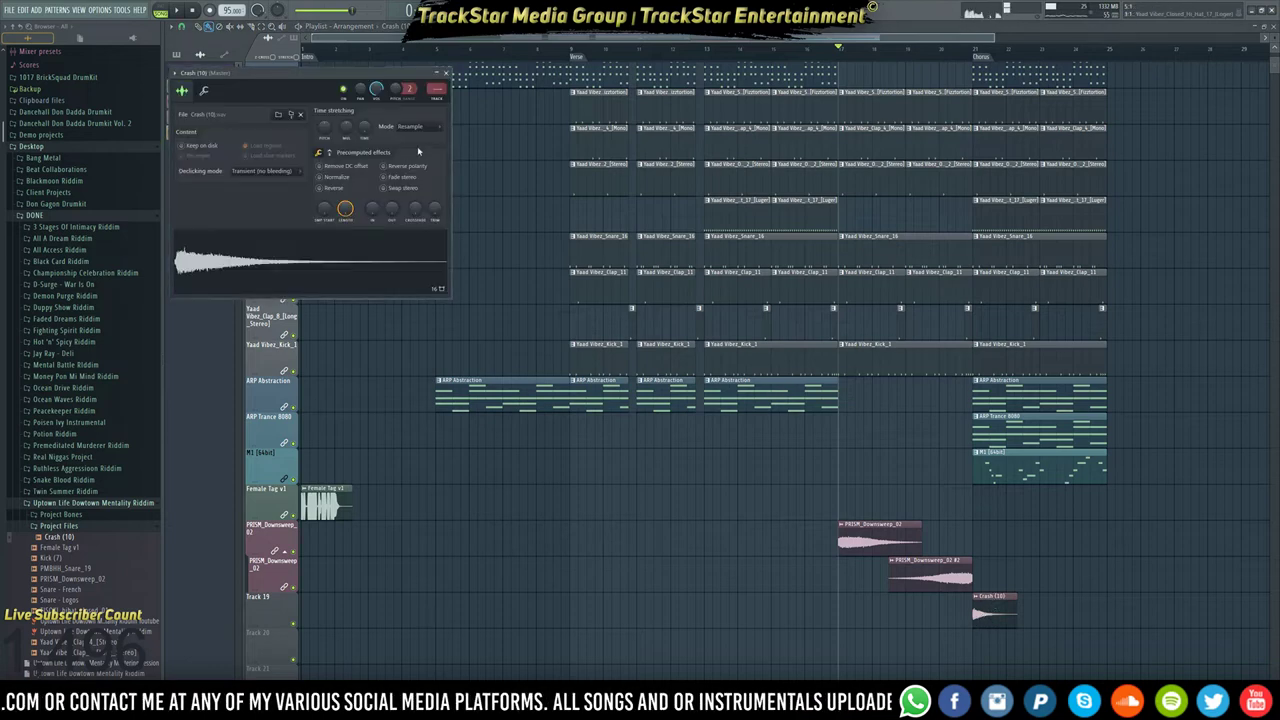
Route the PRISM_Downsweep_02, PRISM_Downsweep_02 #2 and Crash (10) channels to their own mixer tracks 18 to 20.
key(F6)
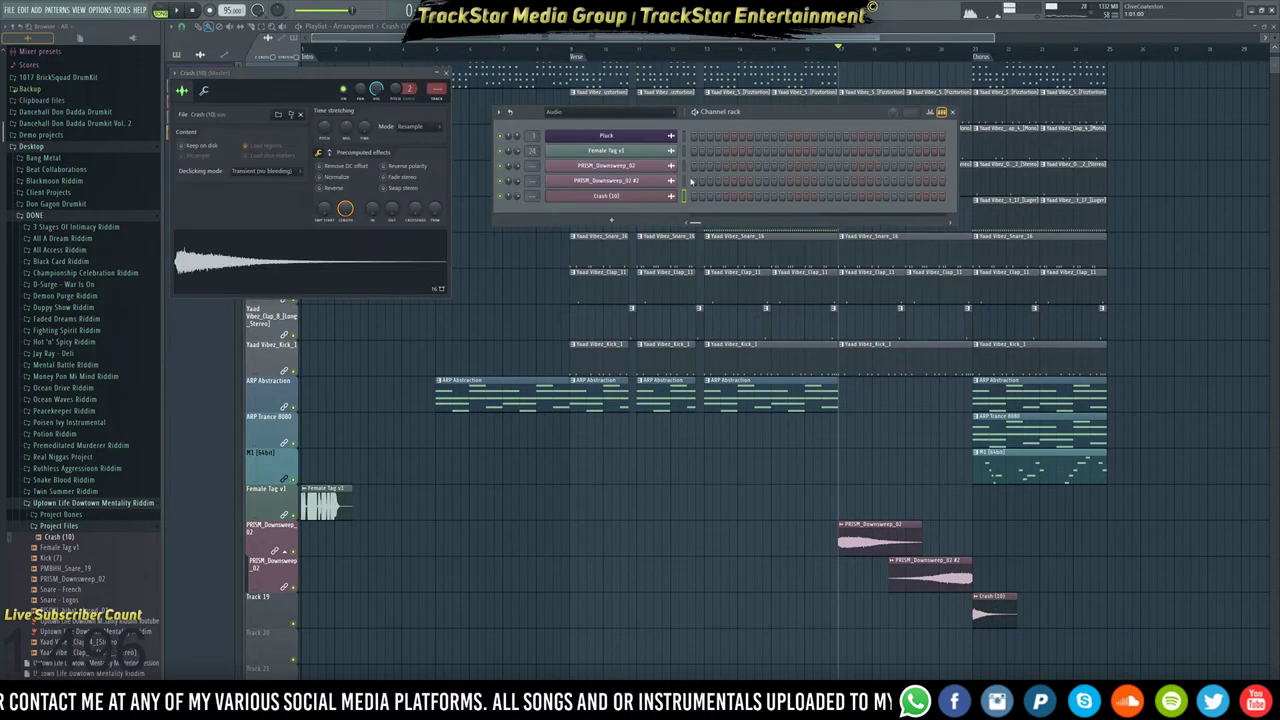
drag(685, 168, 685, 196)
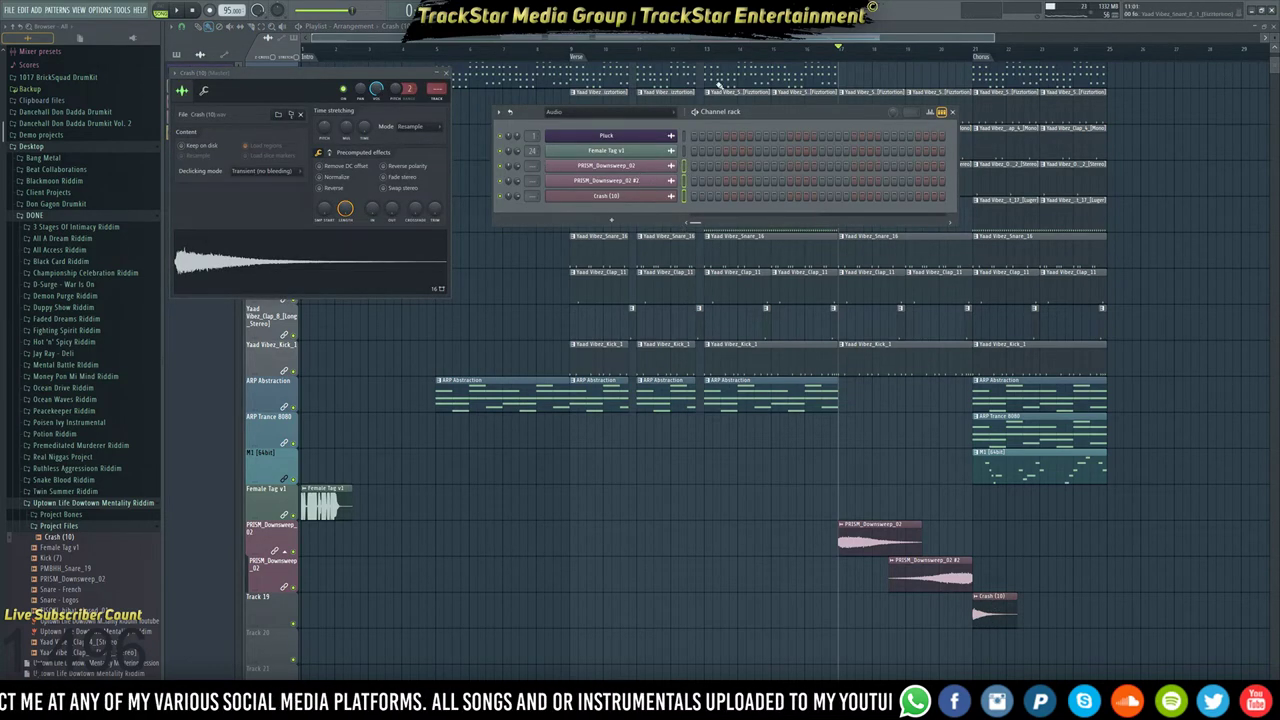
key(F9)
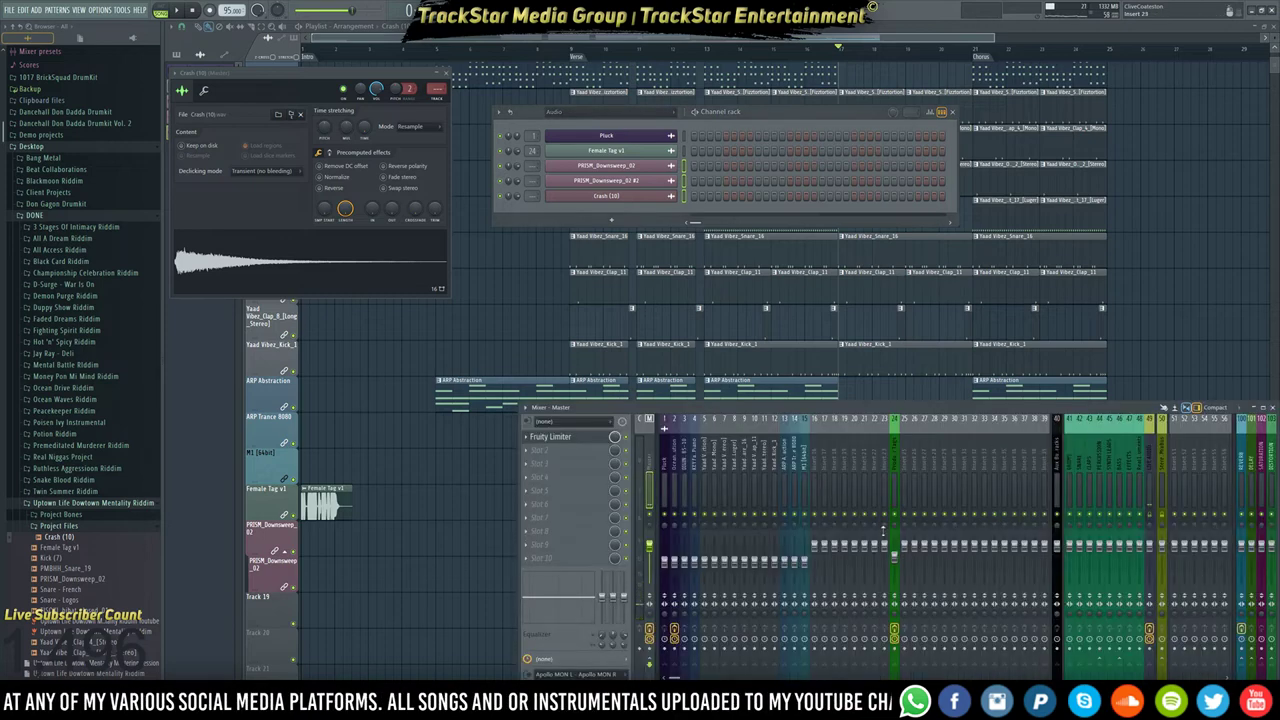
click(838, 487)
key(ctrl+shift+l)
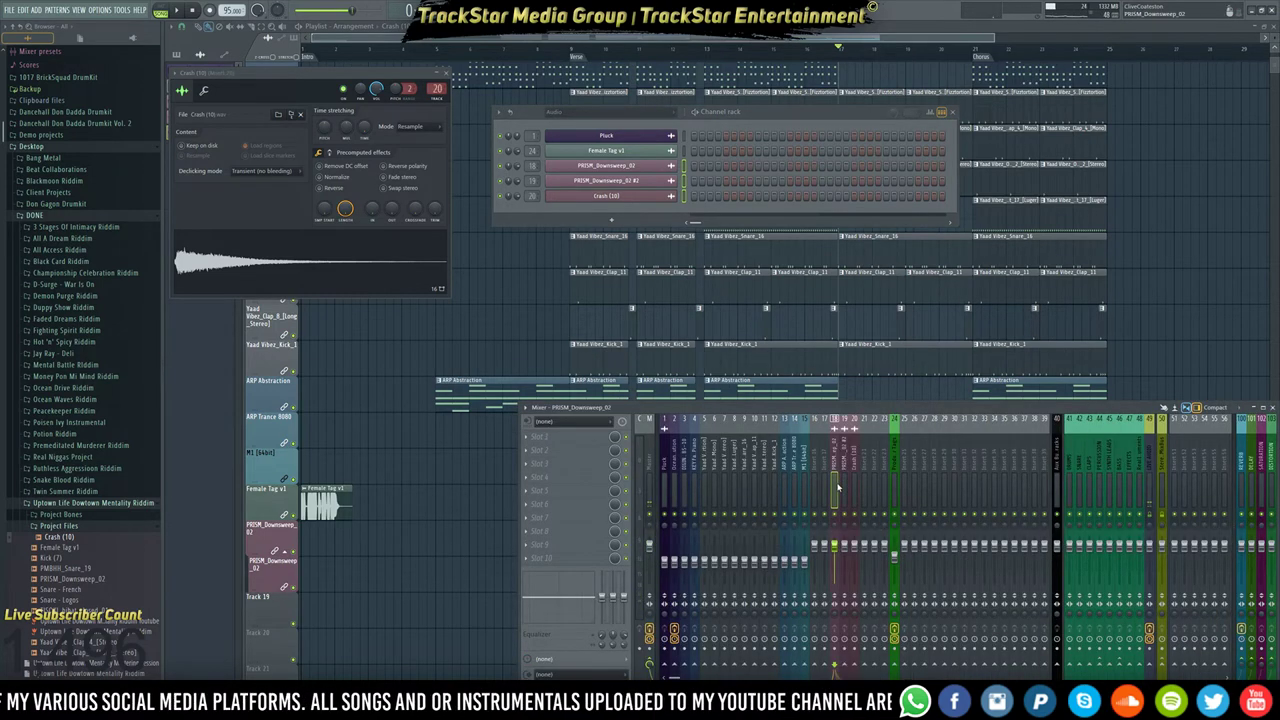
Lower the volume of mixer tracks 18 to 20 together to about the level of the instrument tracks and briefly play the song.
drag(834, 490, 856, 490)
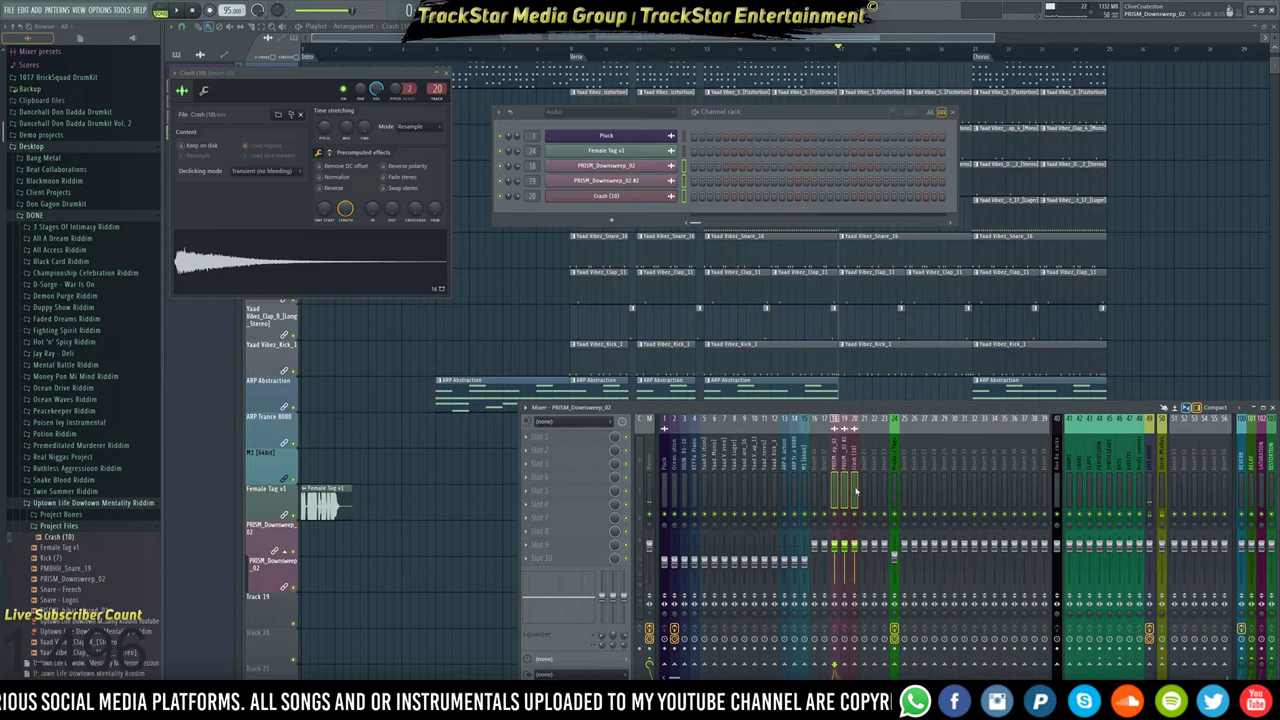
drag(856, 546, 856, 562)
key(space)
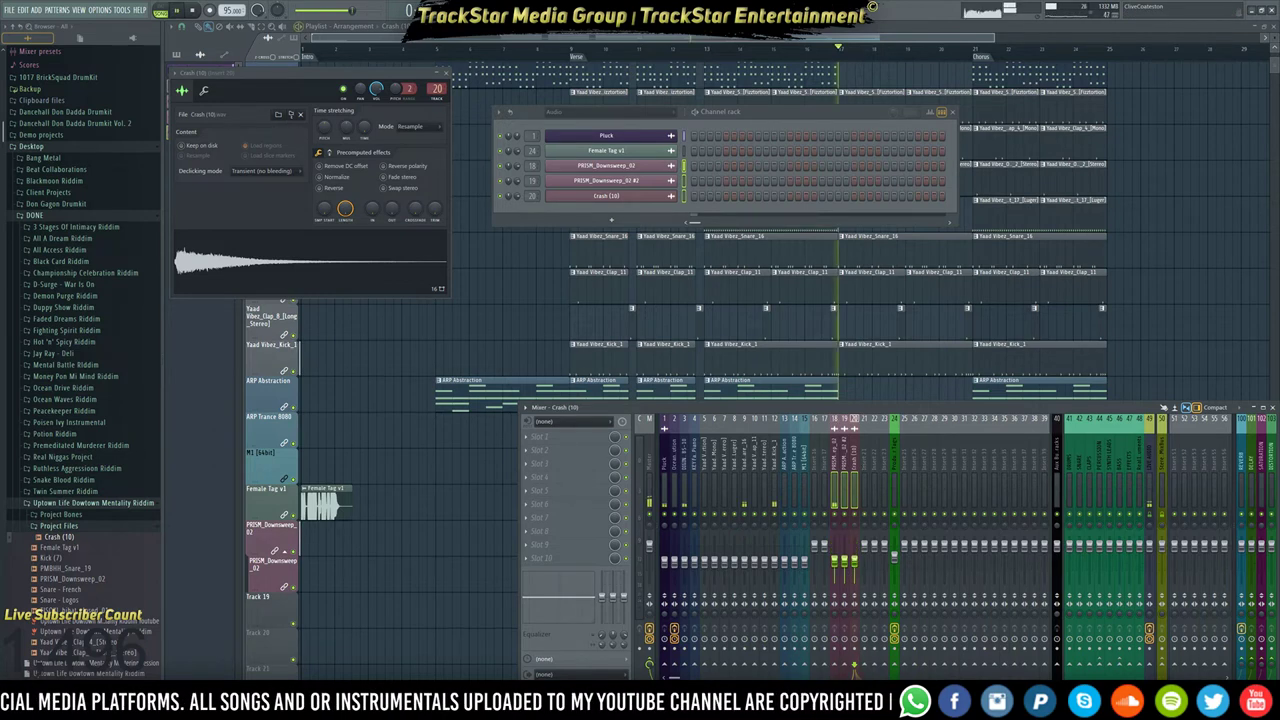
key(space)
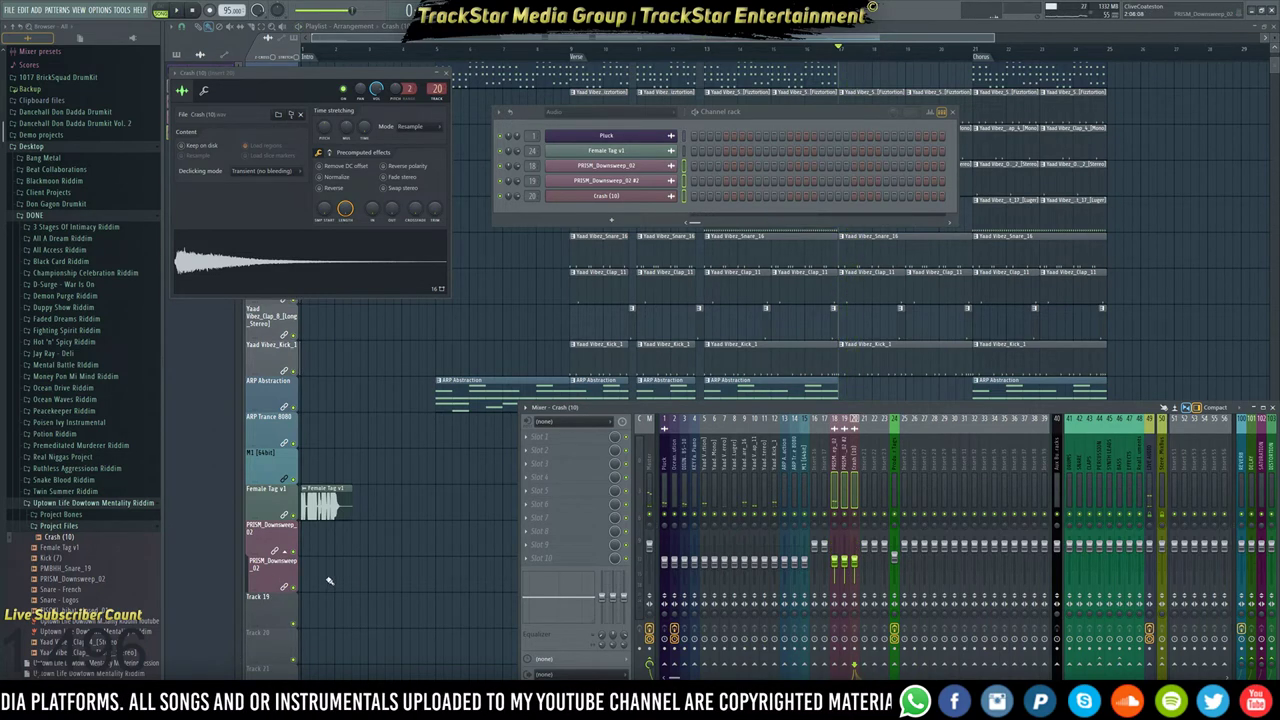
Lock Track 19 to its crash content, group it with the downsweep tracks above, and collapse the group.
key(F12)
right_click(272, 612)
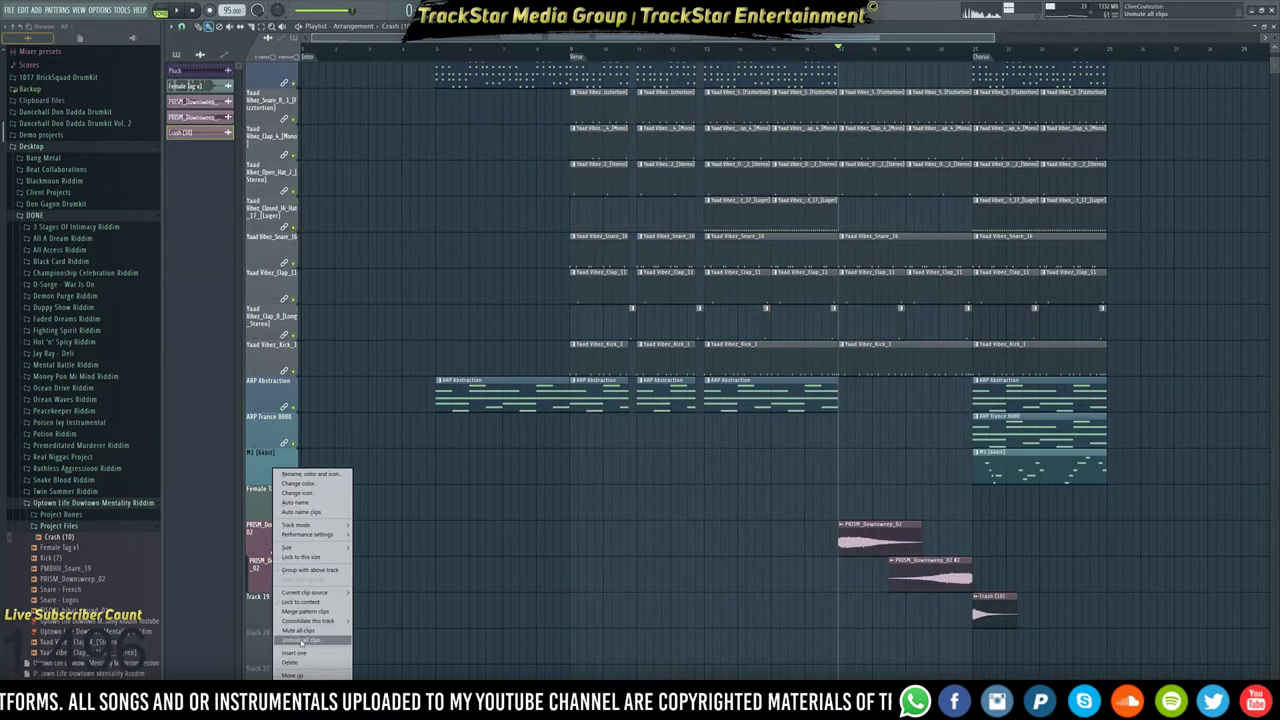
click(300, 602)
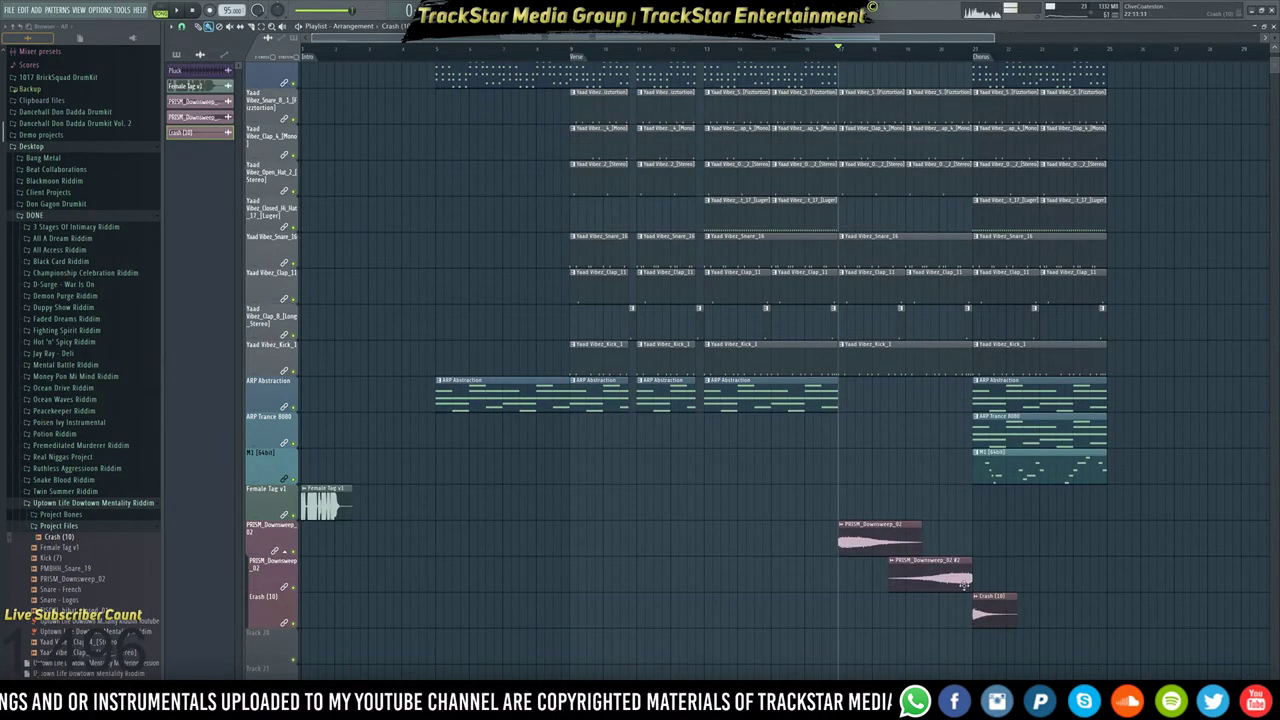
click(290, 557)
click(292, 557)
click(291, 557)
Insert a new playlist track above the collapsed downsweep group and name it FX.
right_click(287, 536)
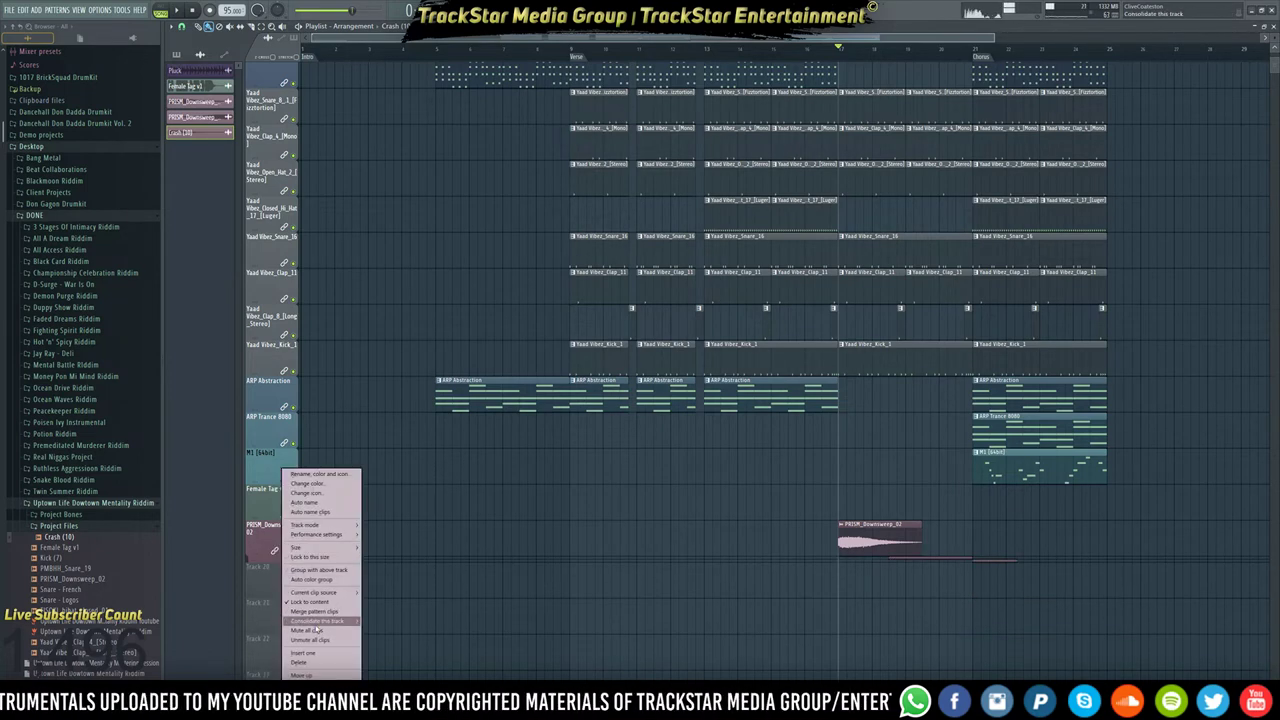
click(320, 653)
right_click(270, 538)
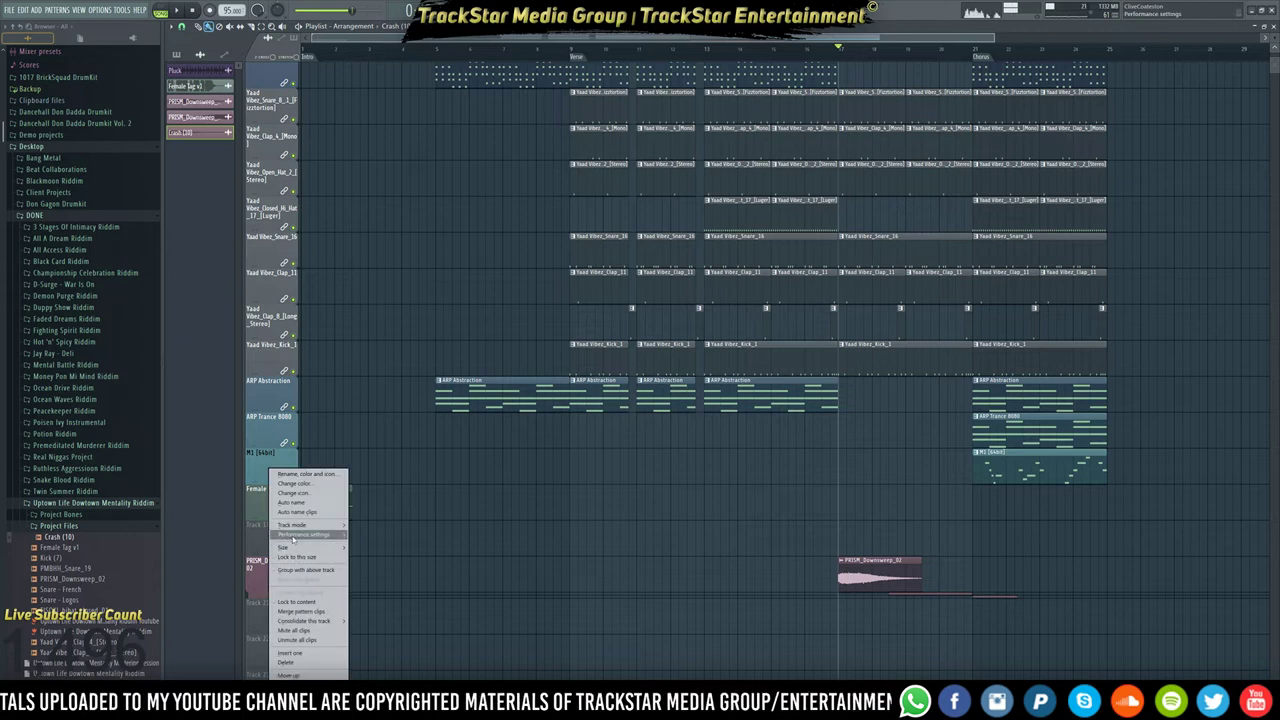
click(303, 476)
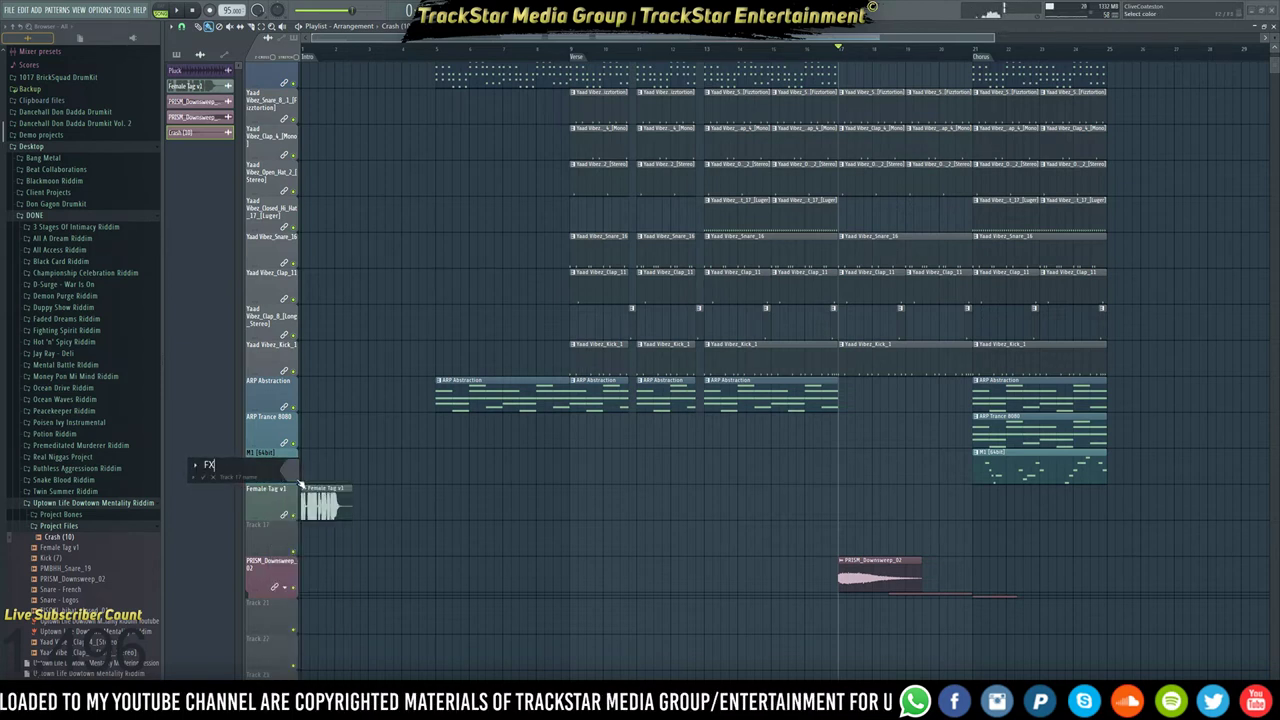
text(FX)
key(Return)
Change the FX track's color to black.
right_click(301, 526)
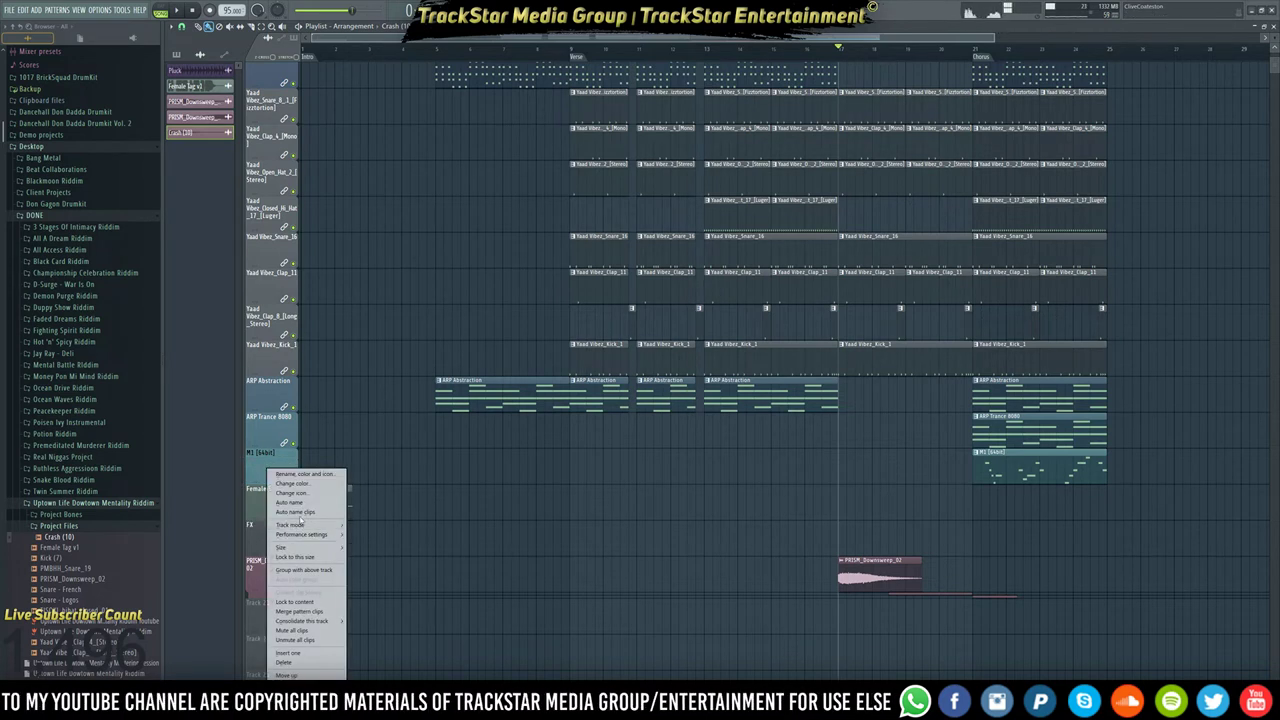
click(292, 483)
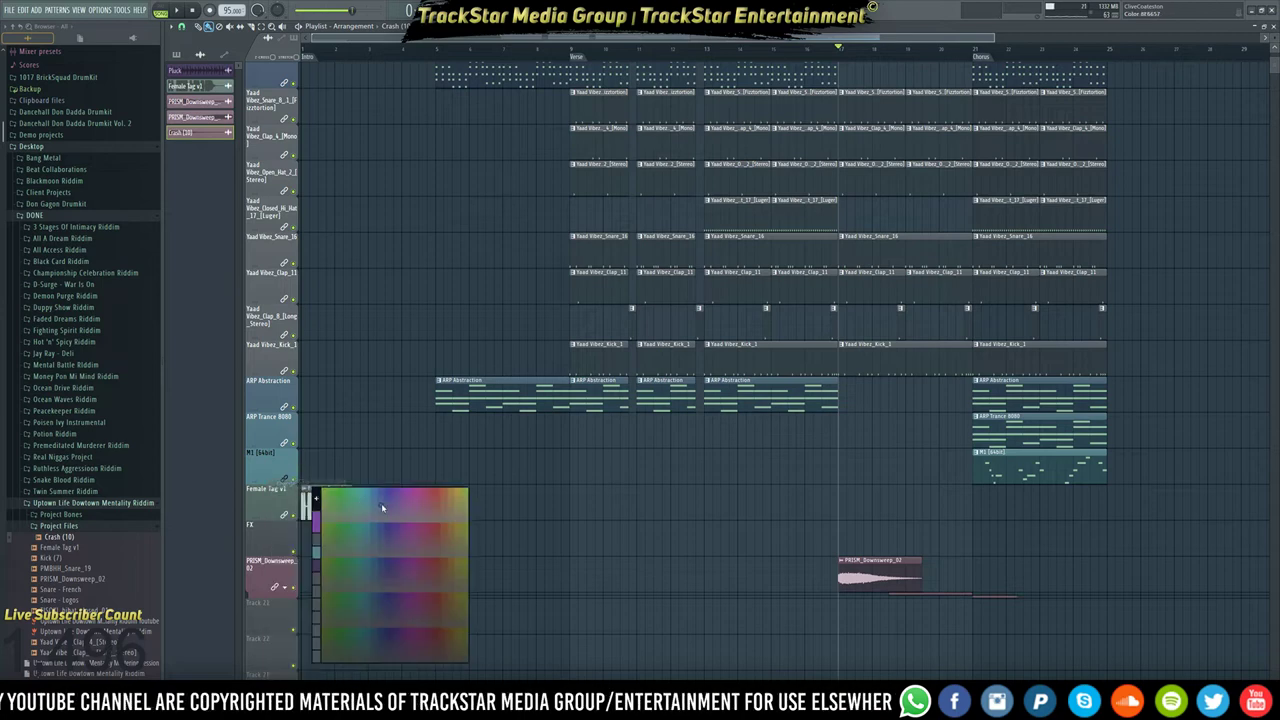
click(321, 501)
click(537, 270)
click(546, 339)
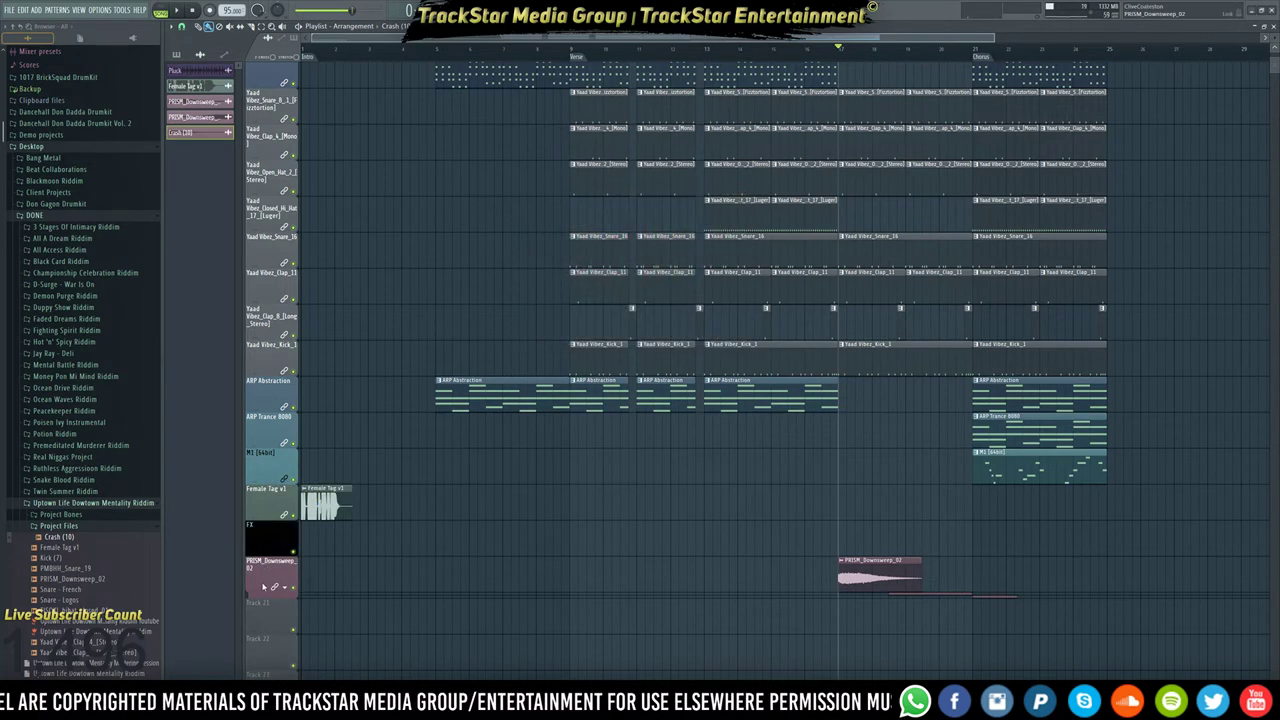
Group the downsweep and crash tracks under the FX track and collapse the FX group.
key(shift+g)
click(285, 552)
click(285, 552)
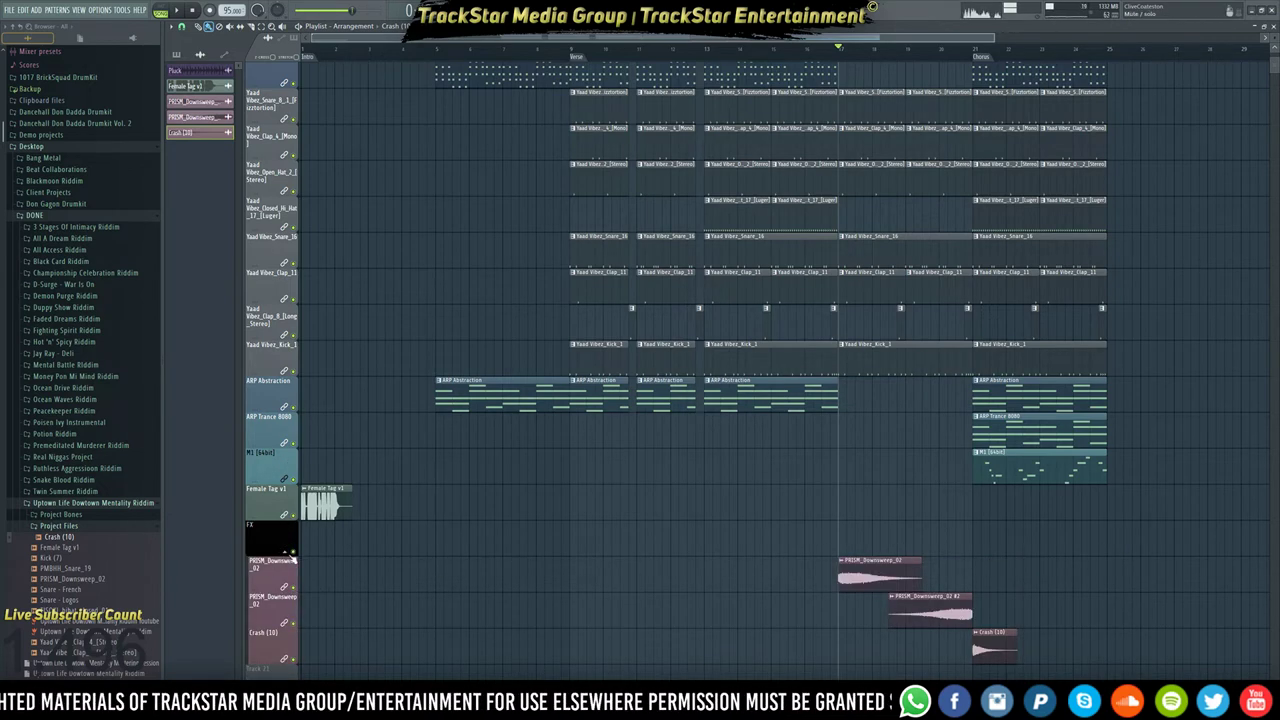
click(286, 552)
Select the chorus time range from bar 21 to bar 25 across the whole arrangement and play it.
ctrl+right_click(733, 539)
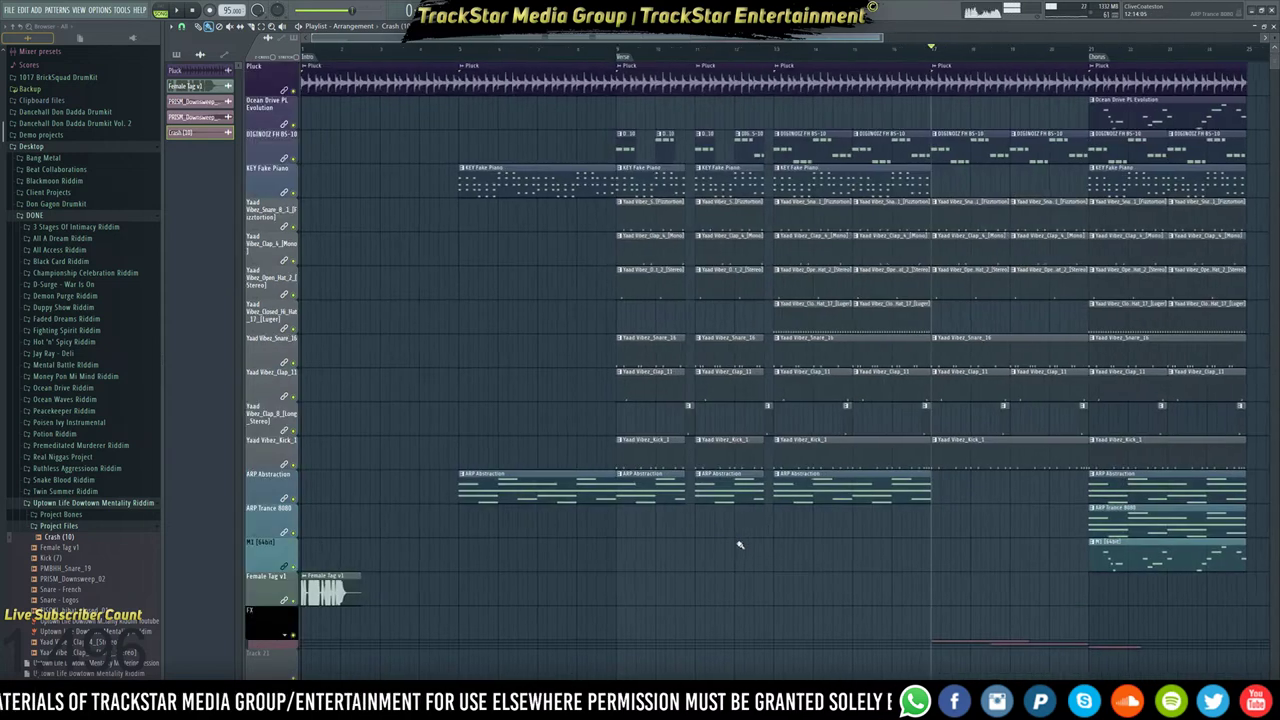
scroll(909, 97, down, 3)
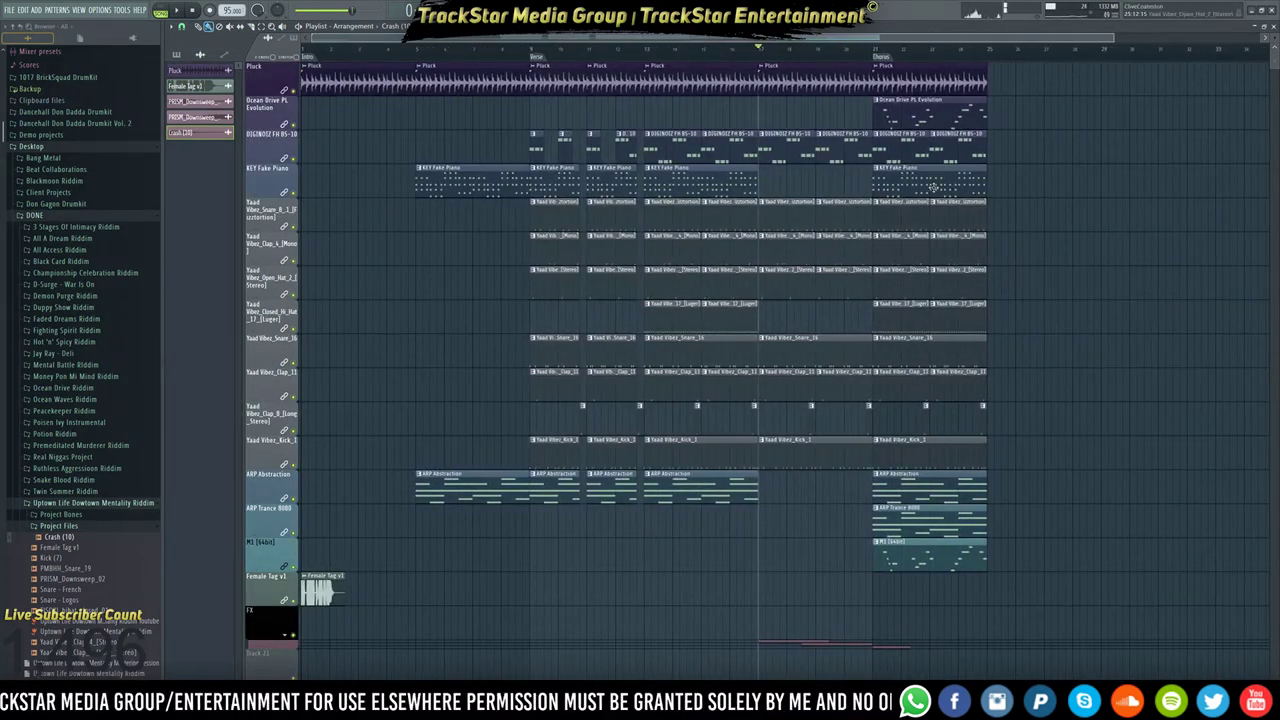
click(680, 12)
click(1272, 406)
right_click(986, 58)
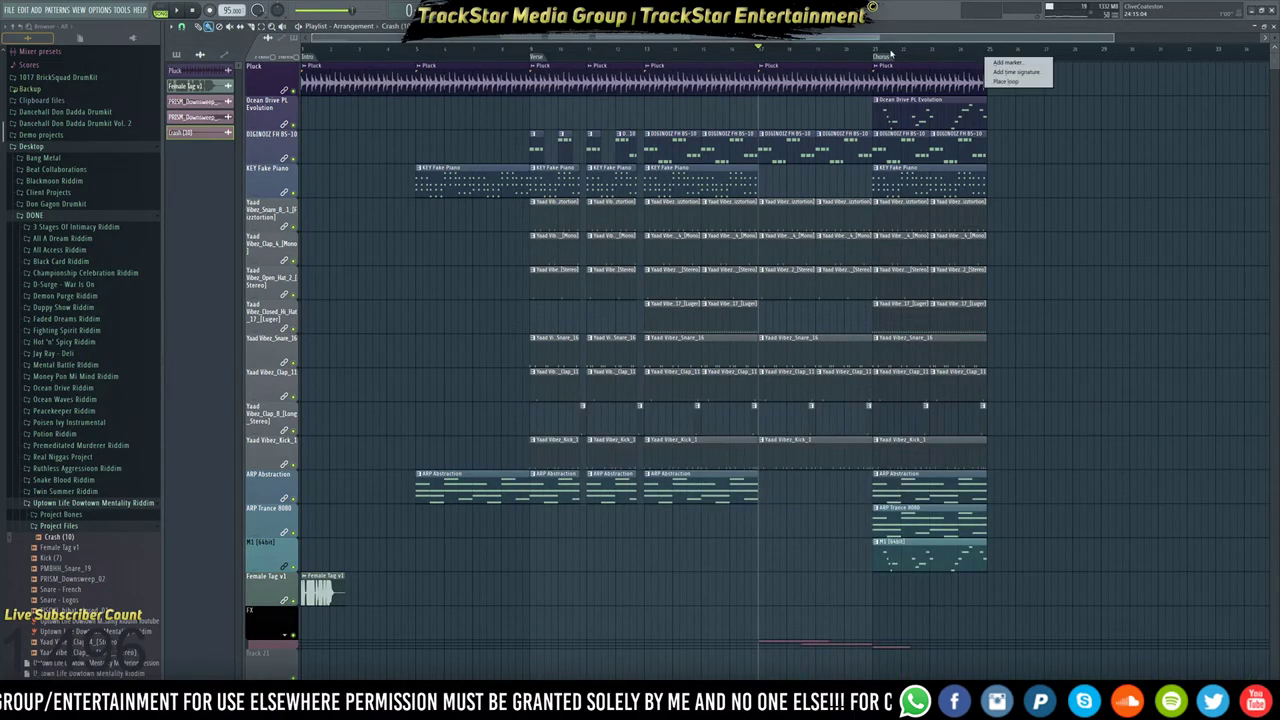
click(996, 123)
drag(990, 56, 887, 56)
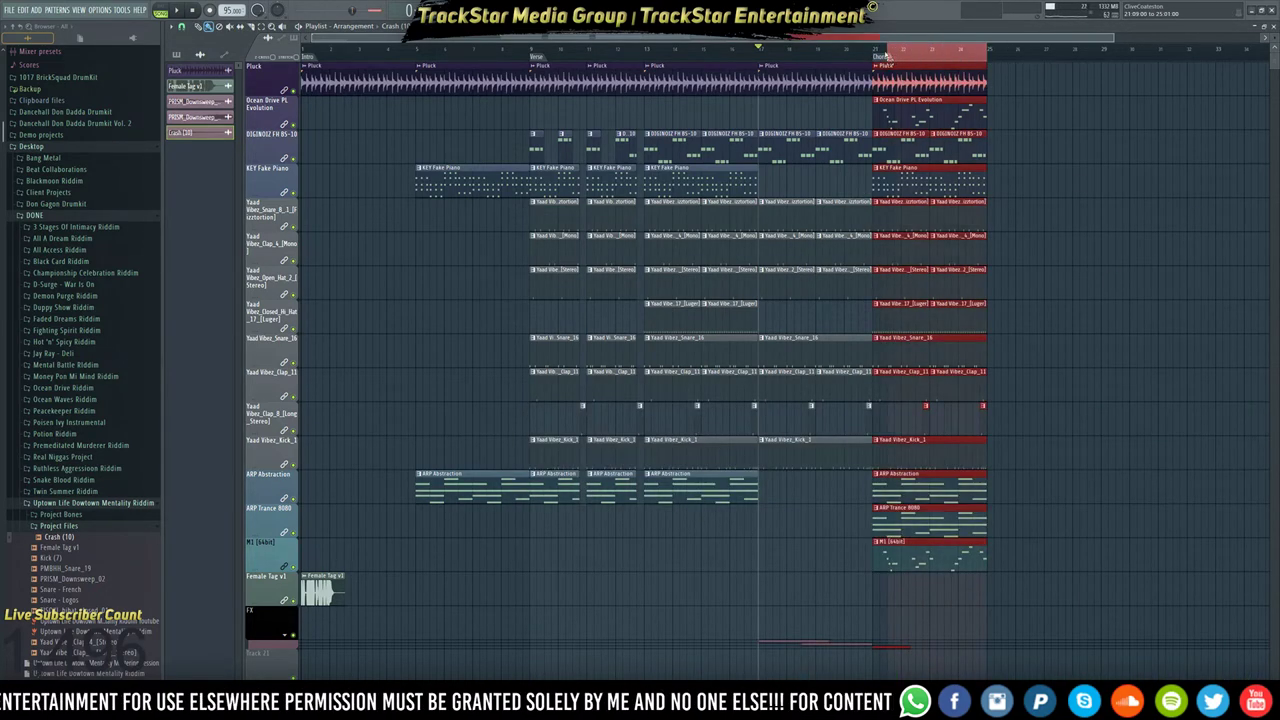
key(space)
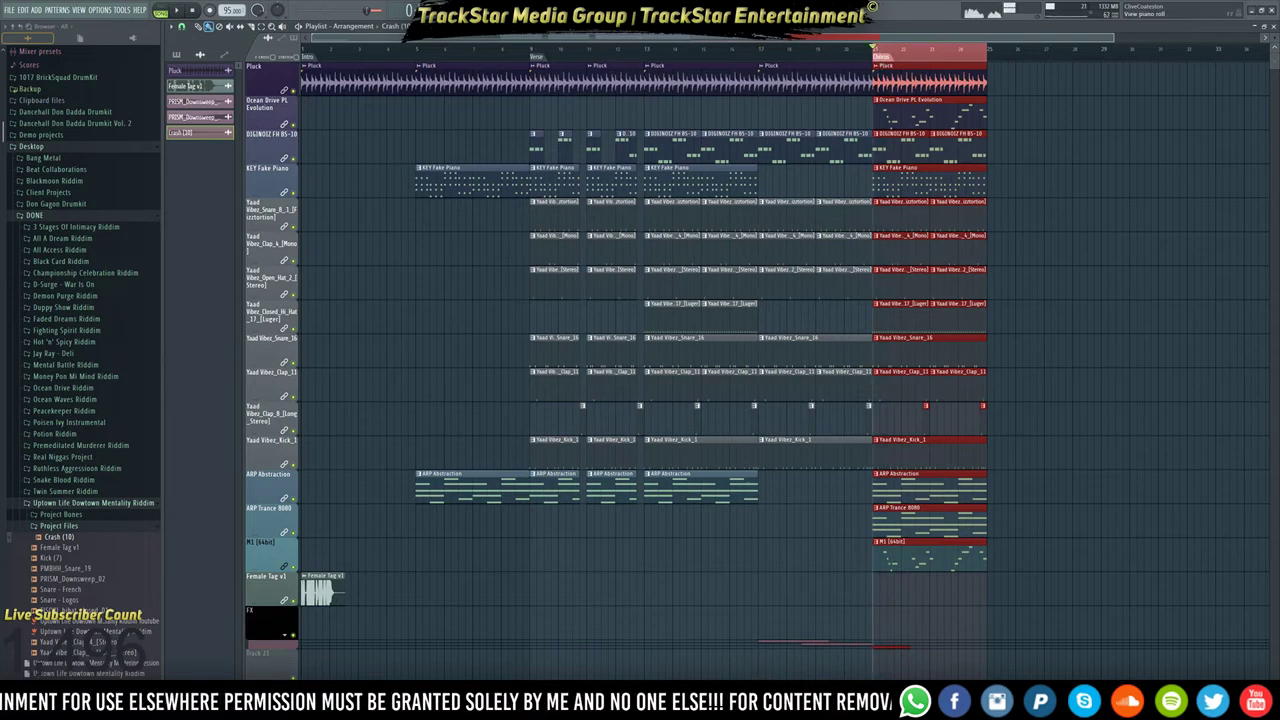
Show all channels in the channel rack and open the mixer alongside it.
key(F7)
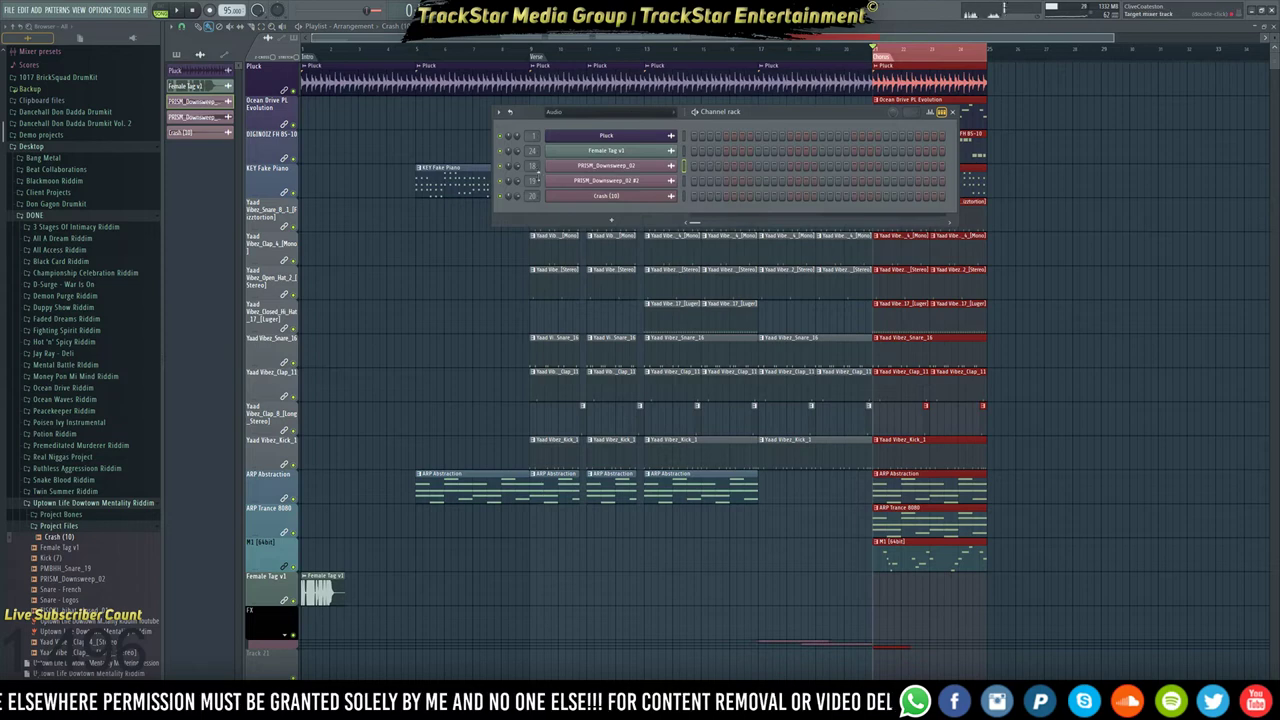
click(598, 112)
click(578, 124)
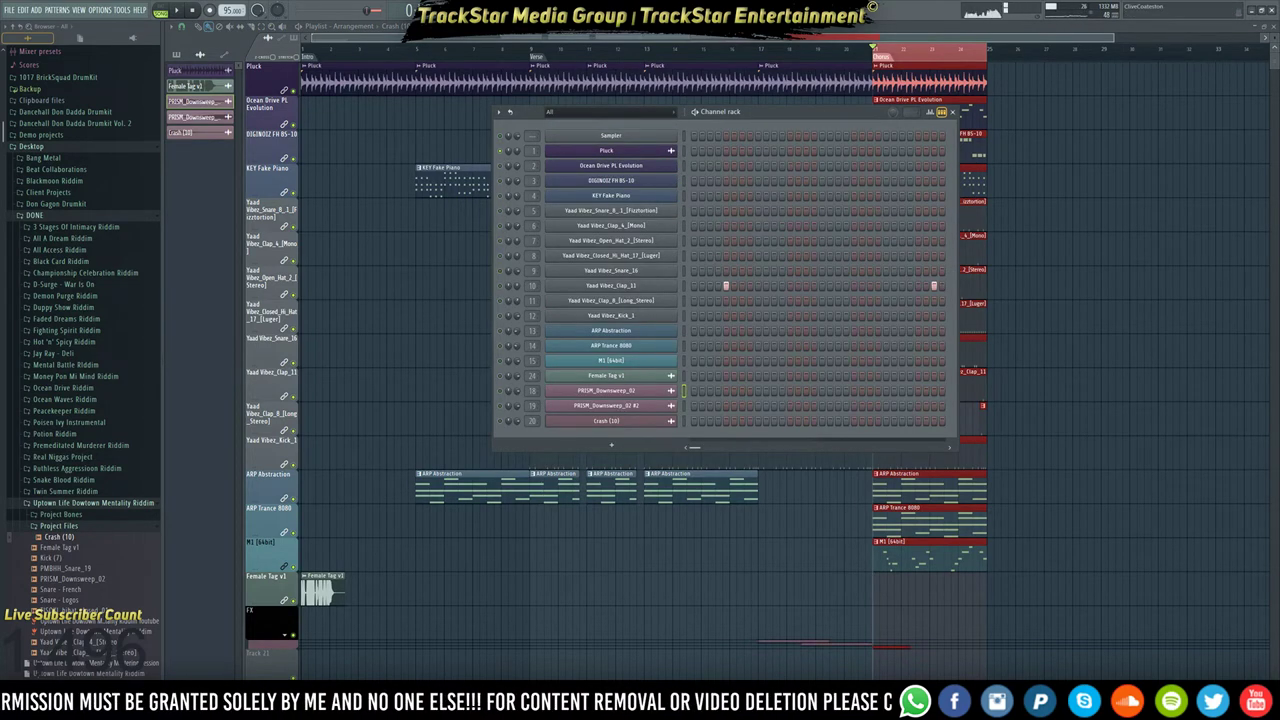
click(838, 12)
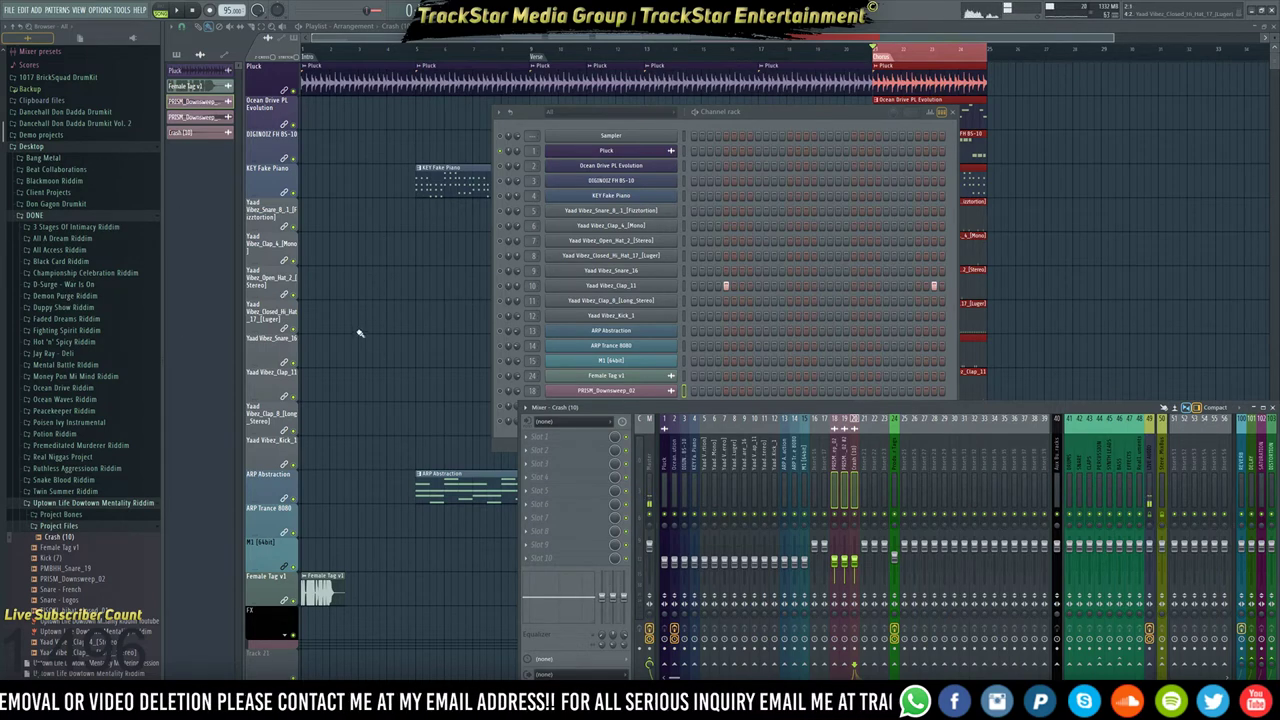
Browse the Producer Drumkits folder and look through the Busy Works Beats 808 Science Drums samples for an 808.
click(30, 147)
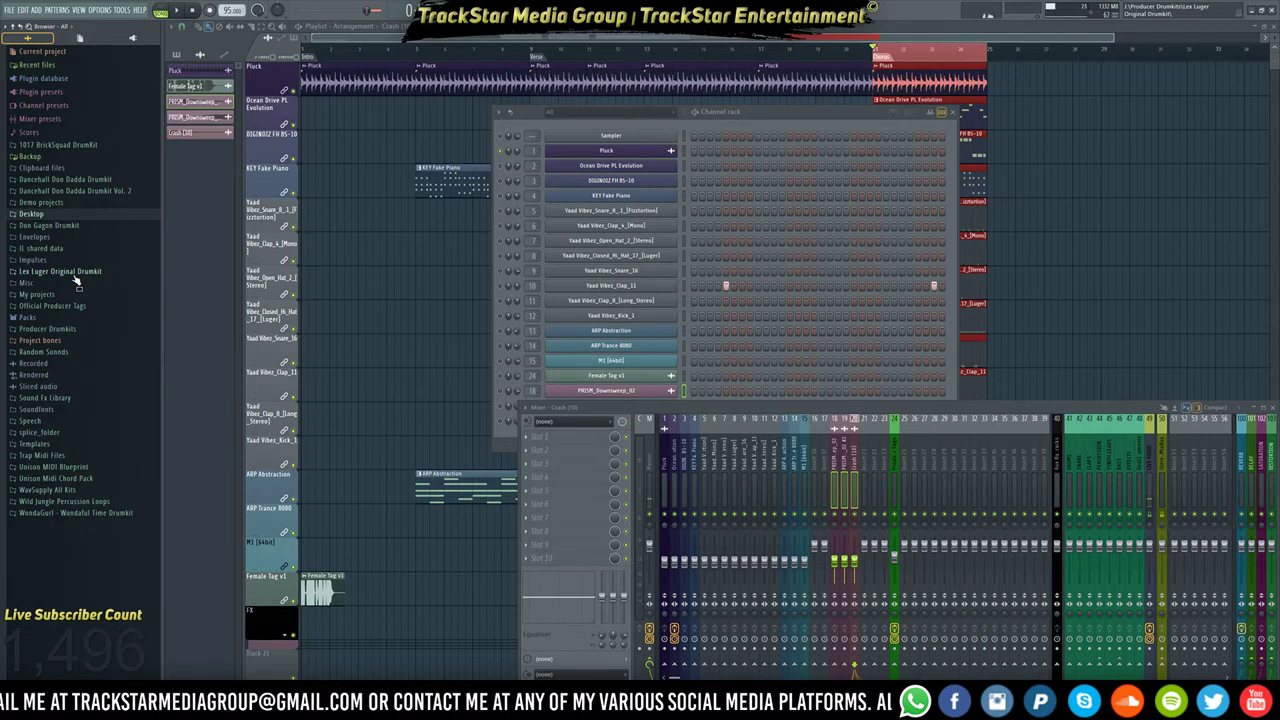
click(70, 329)
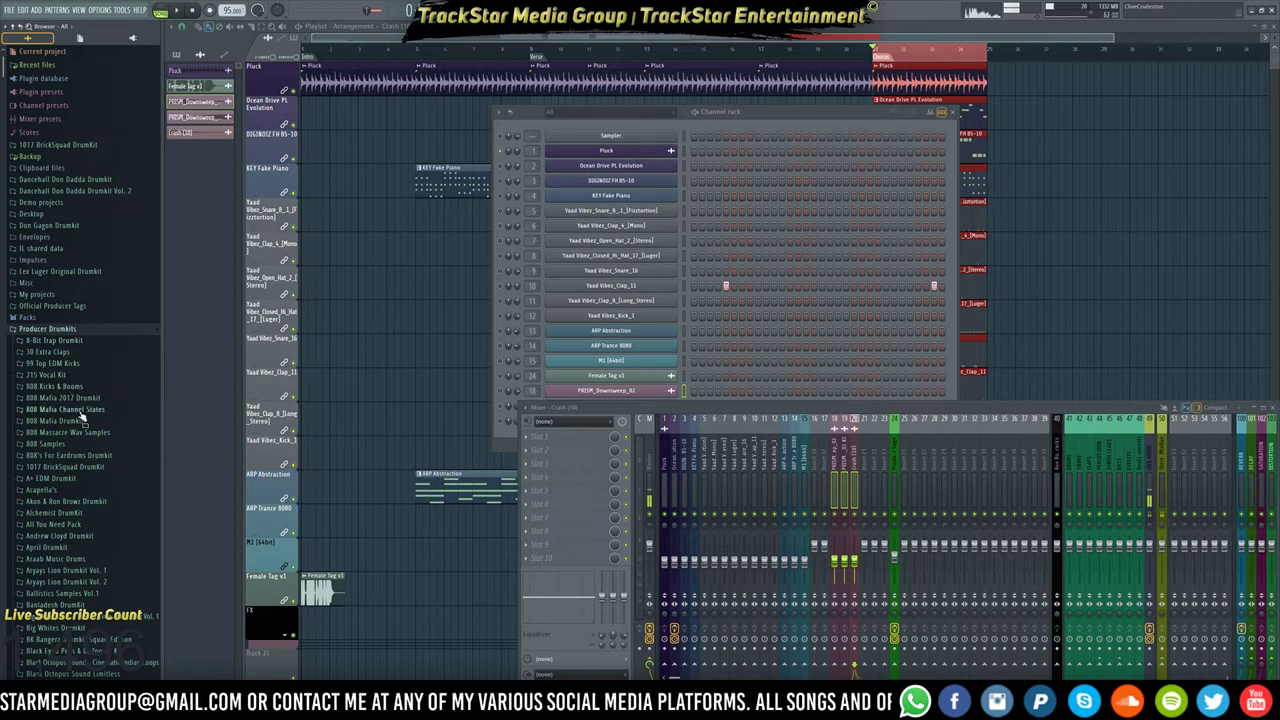
scroll(82, 418, down, 5)
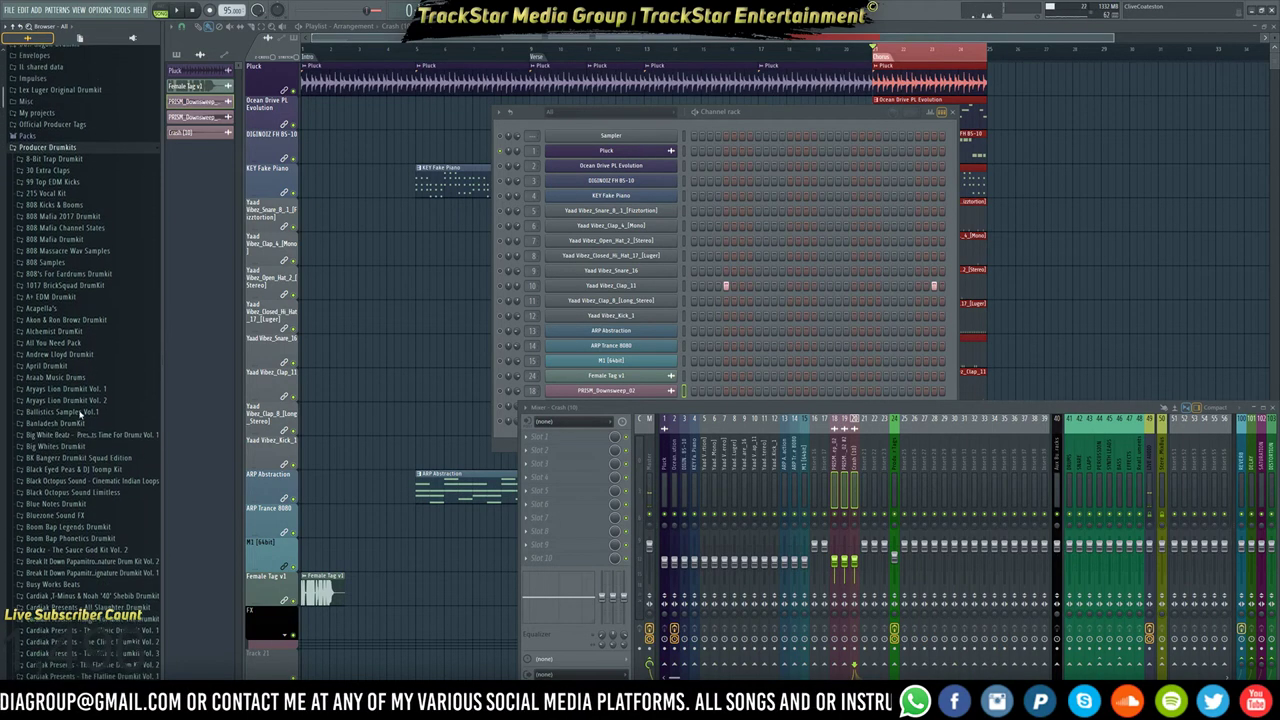
scroll(81, 414, up, 1)
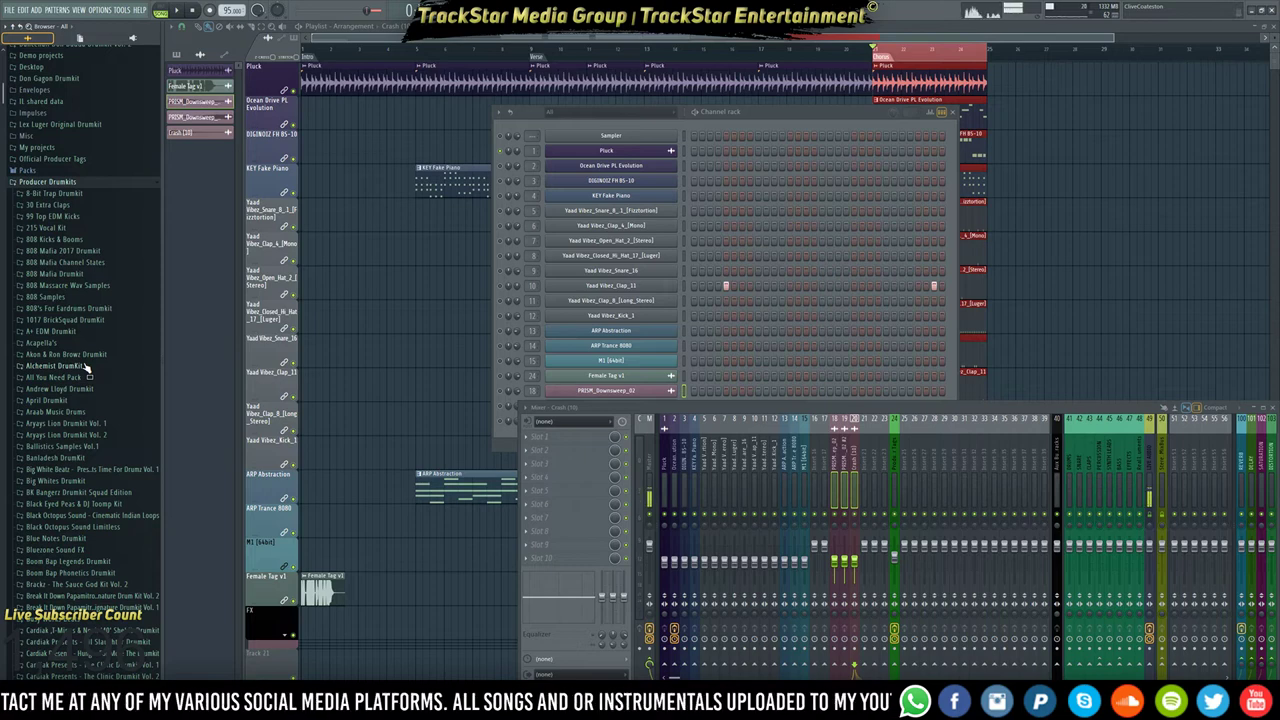
scroll(90, 375, down, 5)
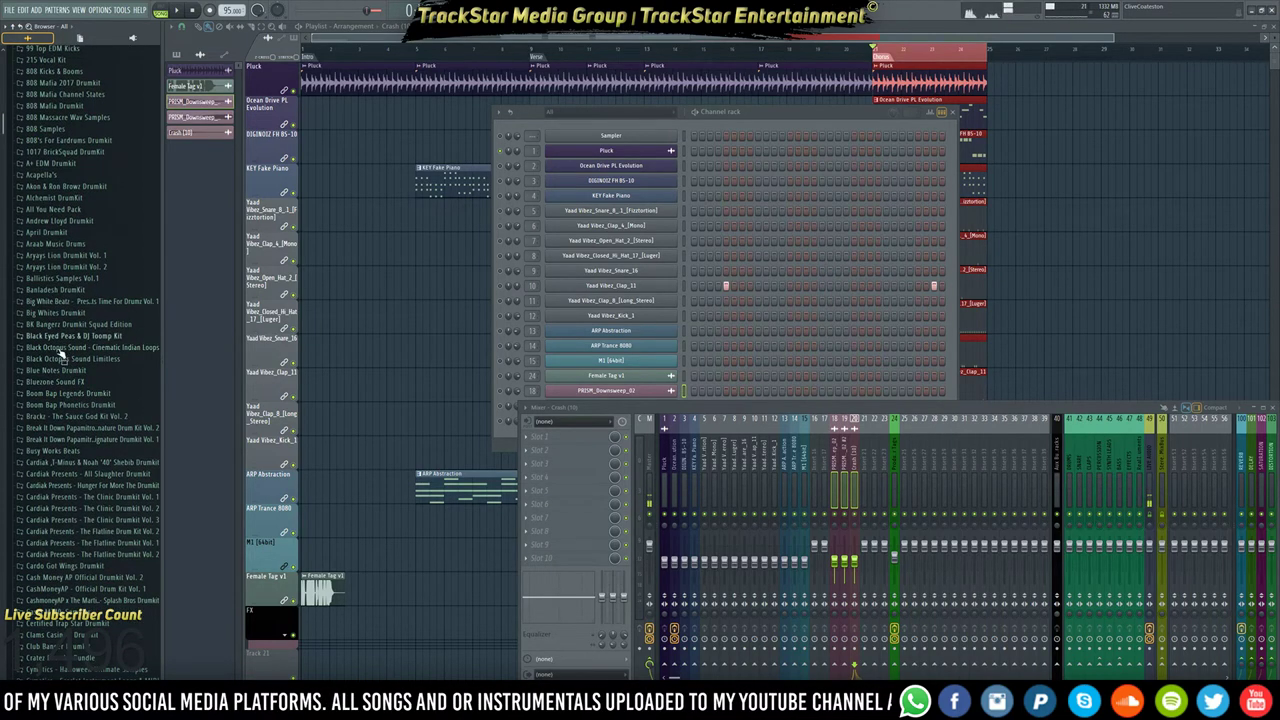
click(66, 451)
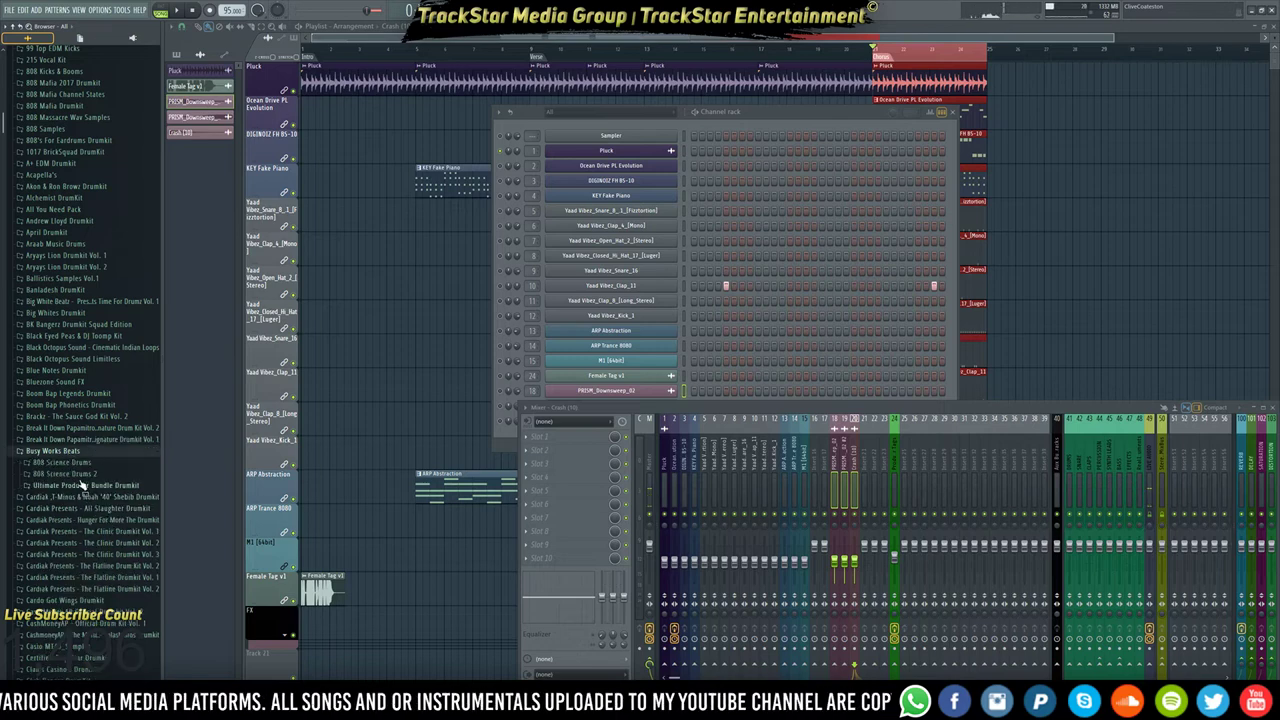
click(78, 463)
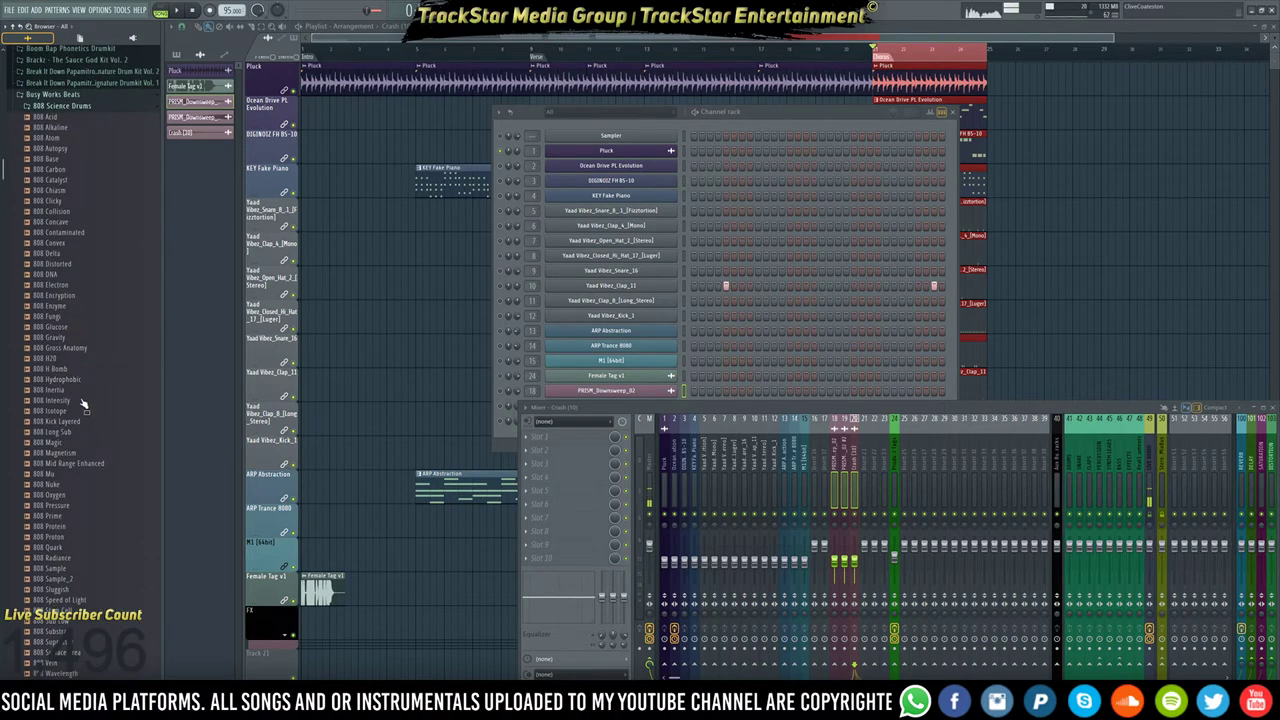
scroll(58, 474, down, 5)
scroll(84, 276, up, 2)
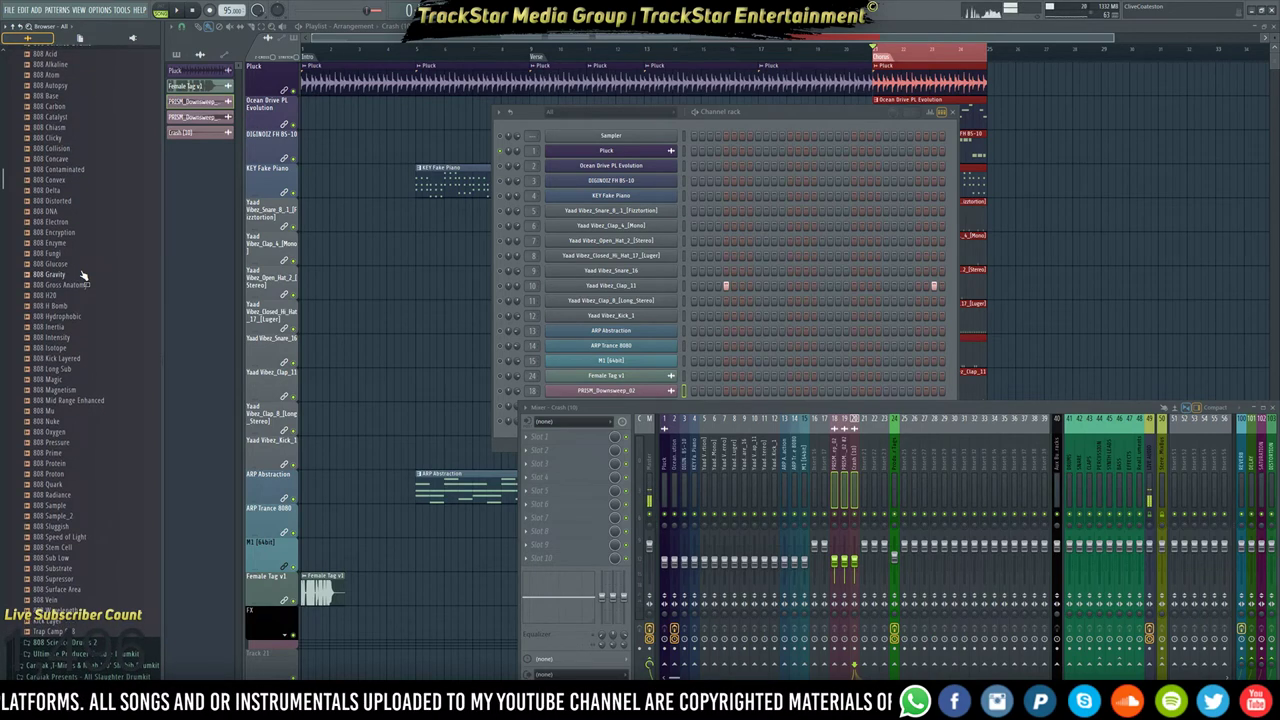
scroll(60, 272, up, 3)
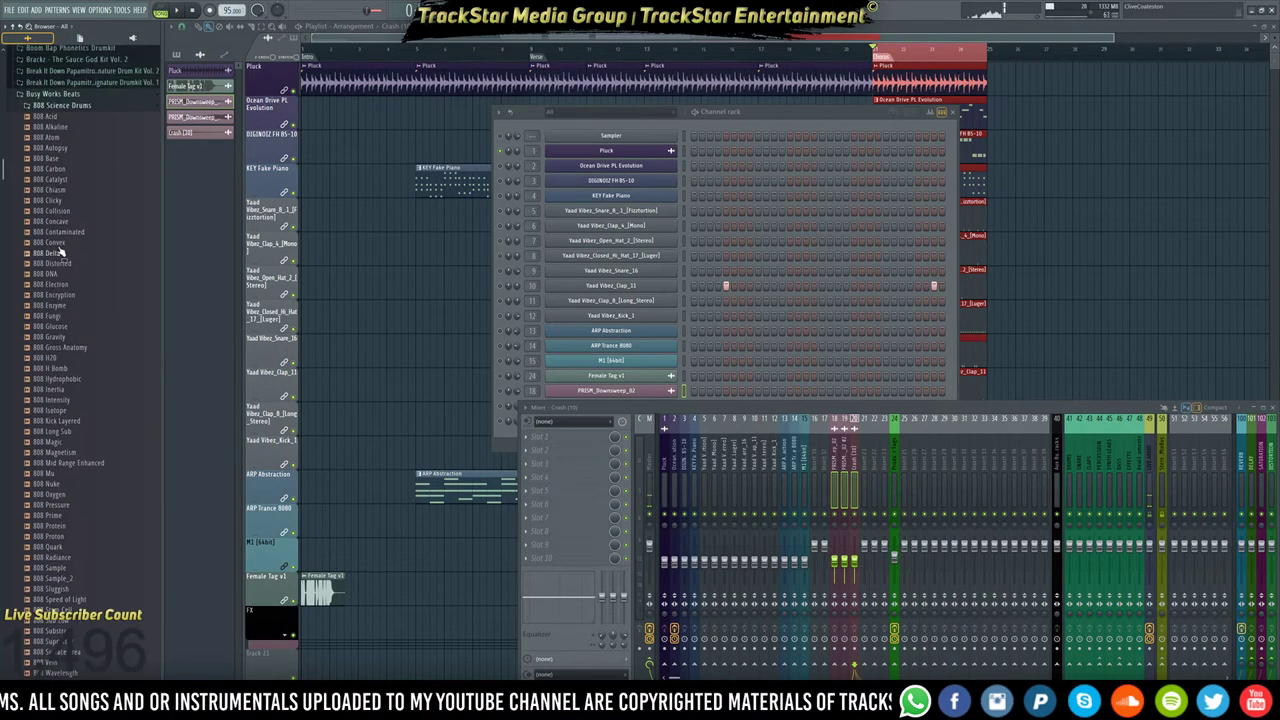
click(76, 108)
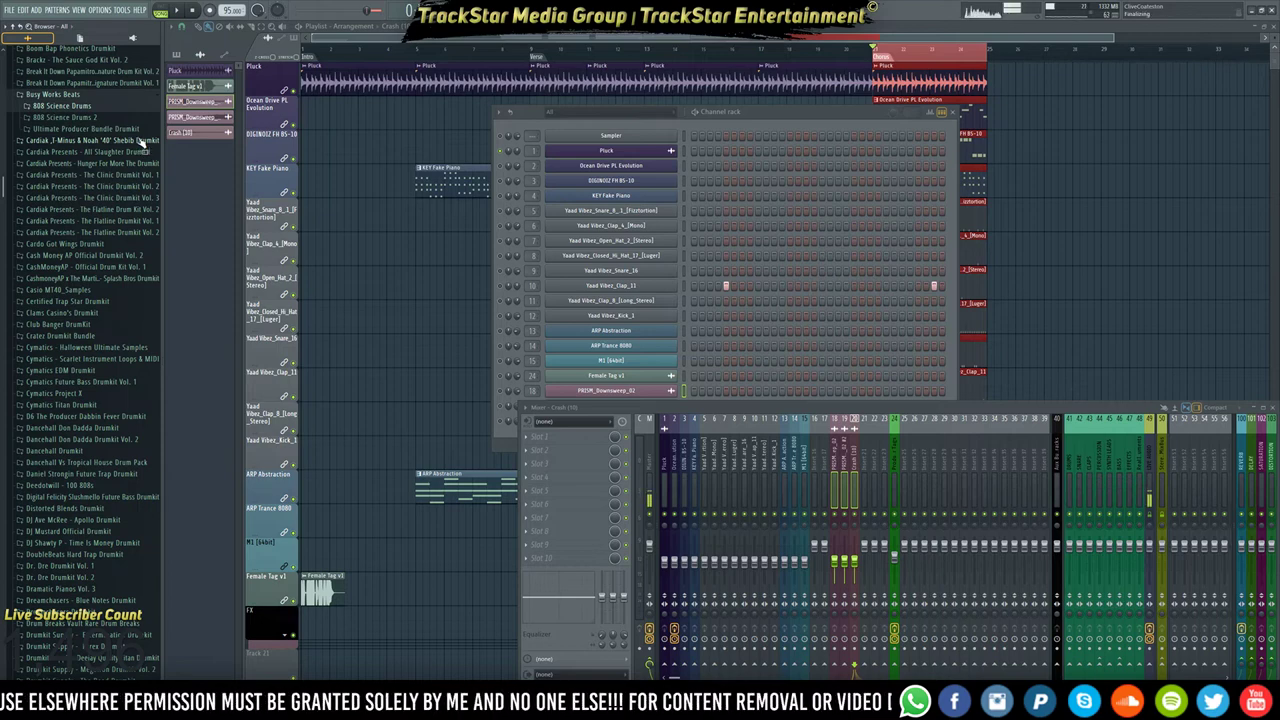
Load the Decimort2 bit crusher in the first effect slot of mixer insert 31 and move its window clear of the edge.
right_click(363, 277)
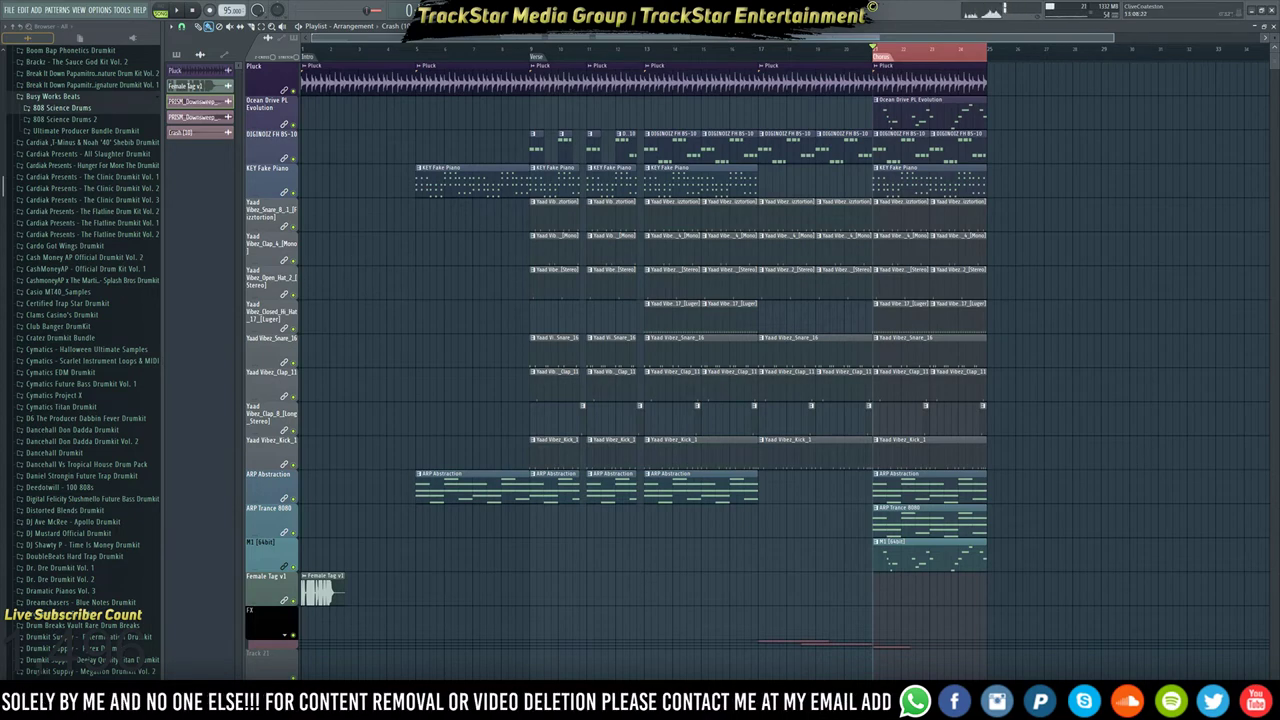
key(F9)
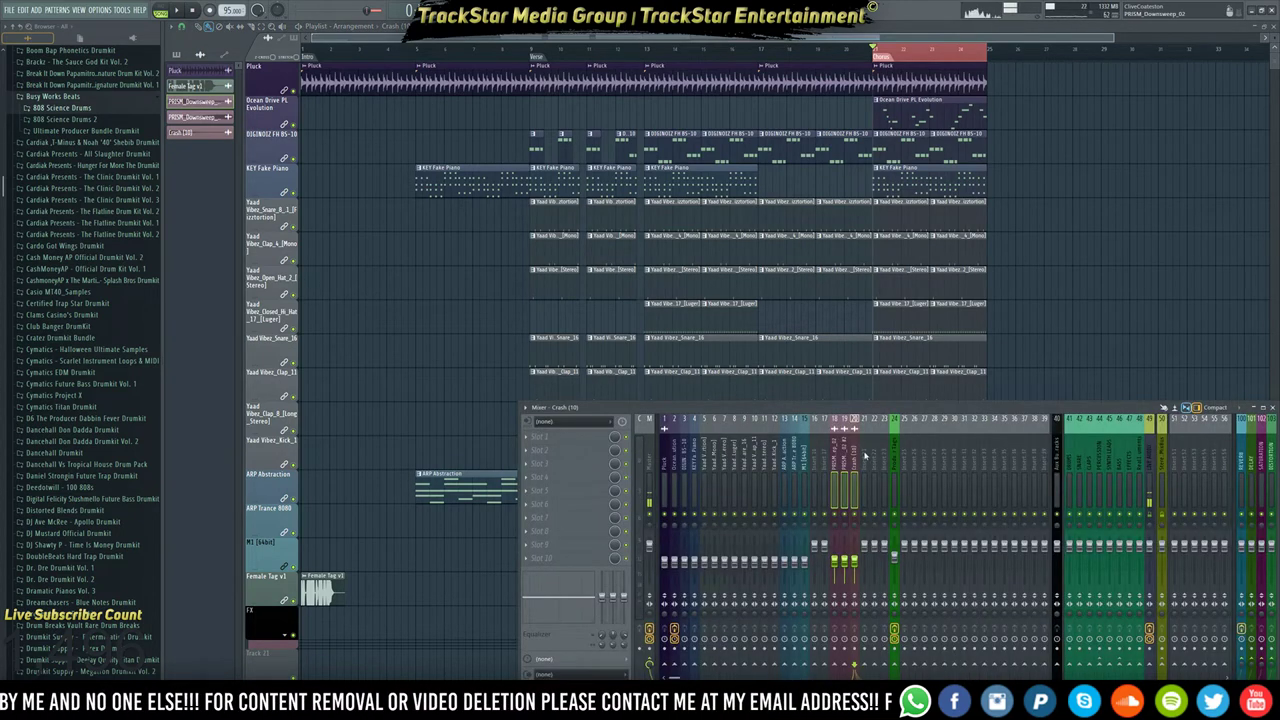
click(965, 490)
click(565, 437)
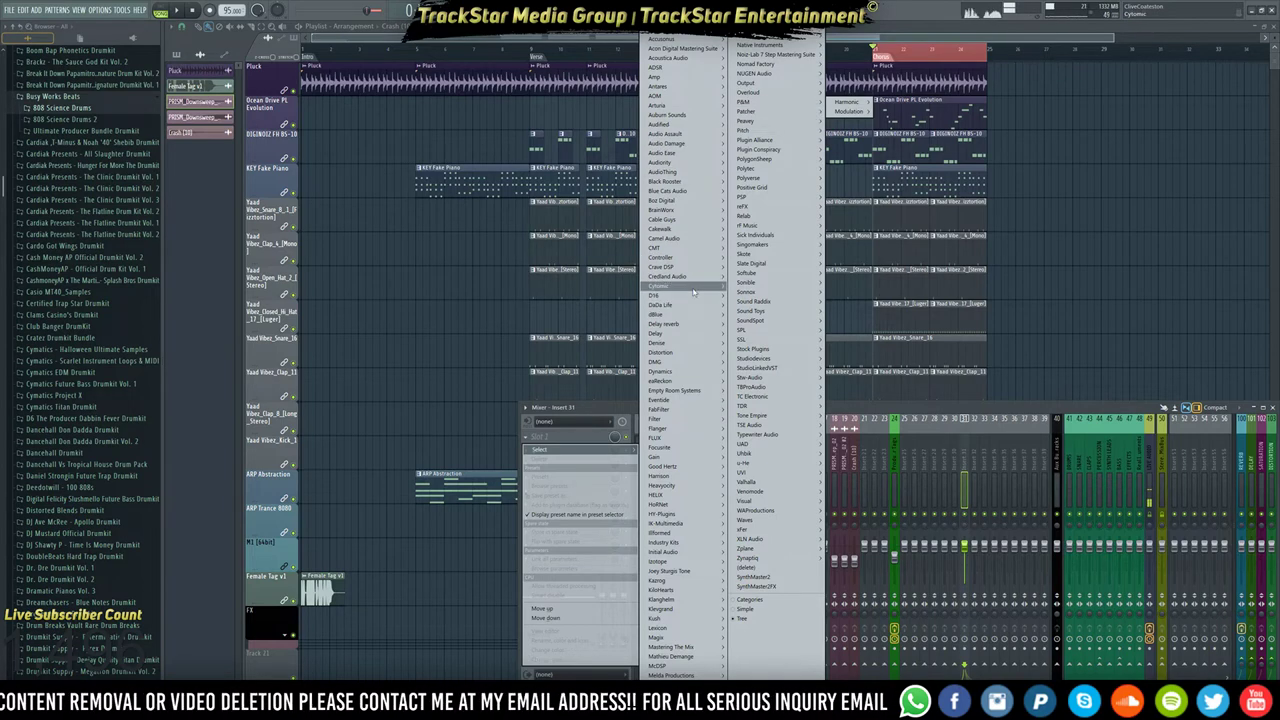
mouse_move(700, 296)
mouse_move(756, 316)
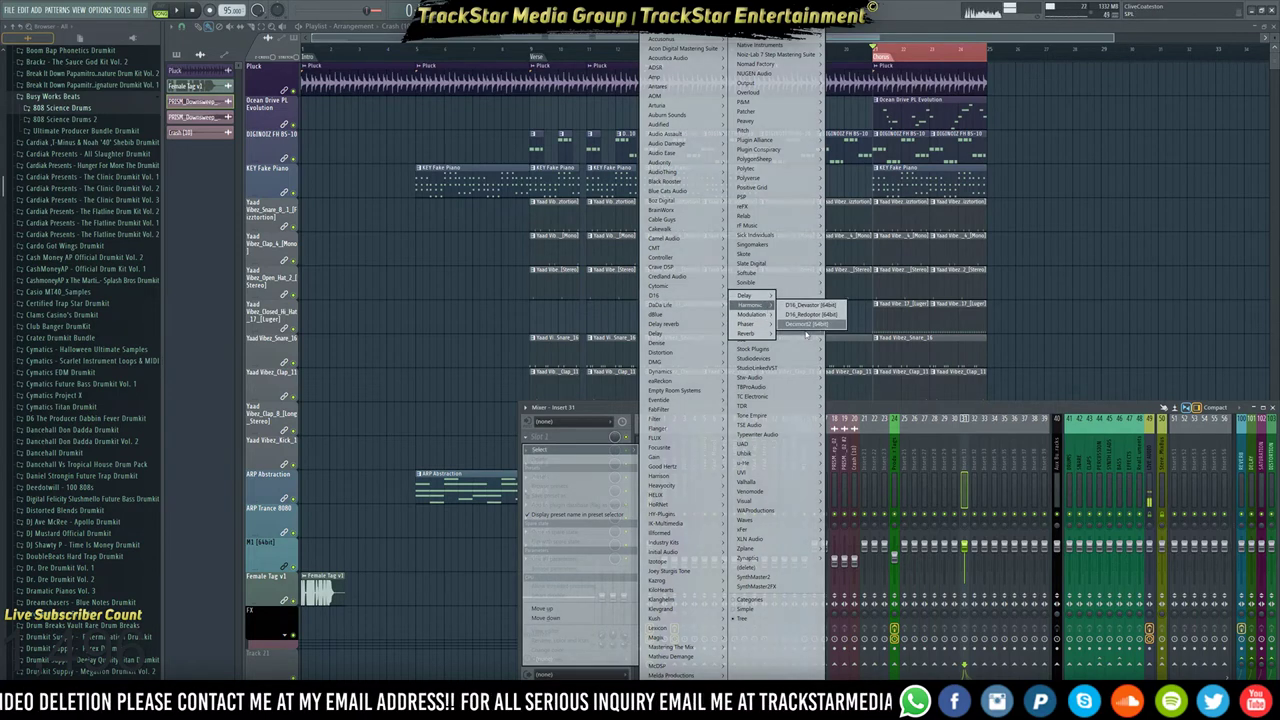
click(806, 323)
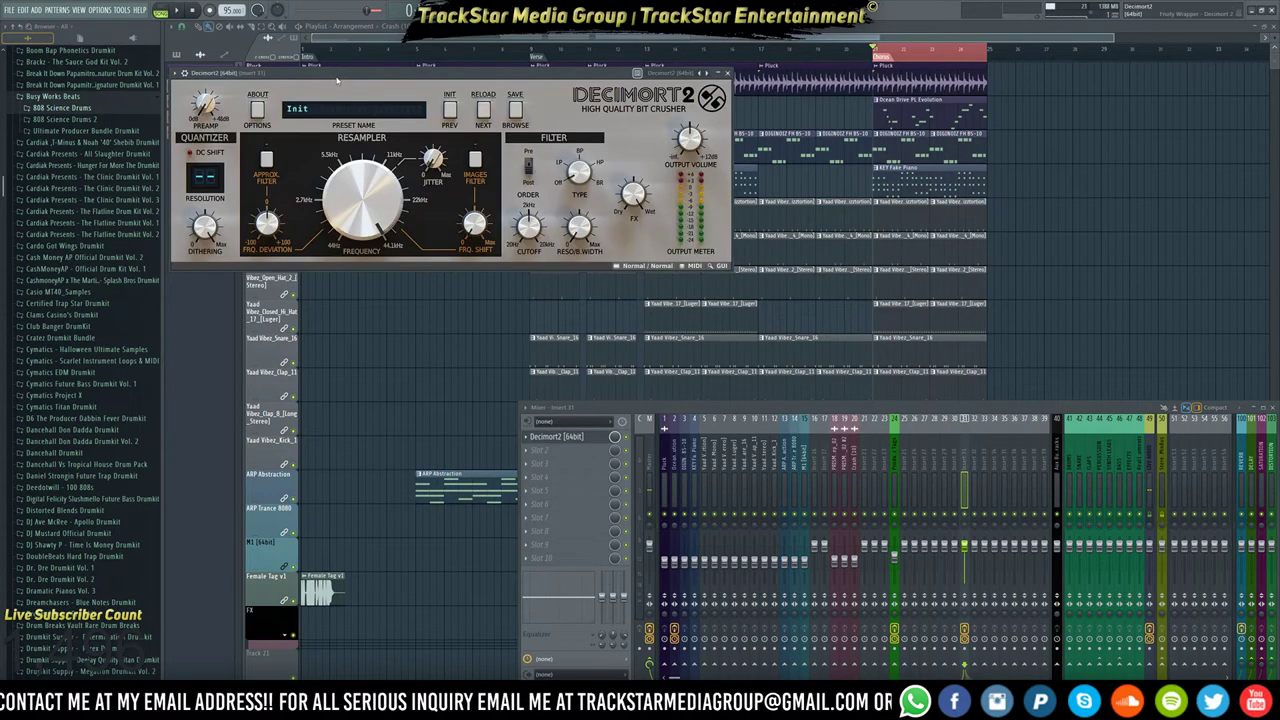
drag(342, 77, 562, 171)
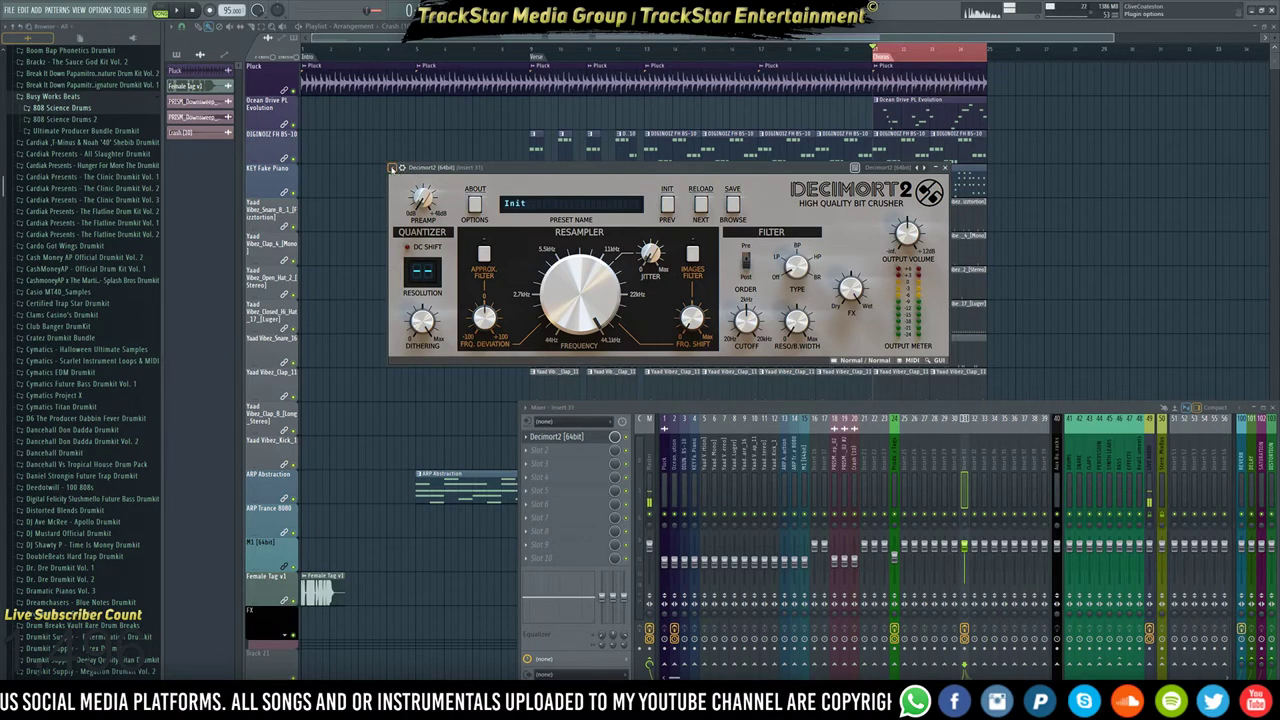
Delete Decimort2 from insert 31 and hide the mixer.
click(396, 168)
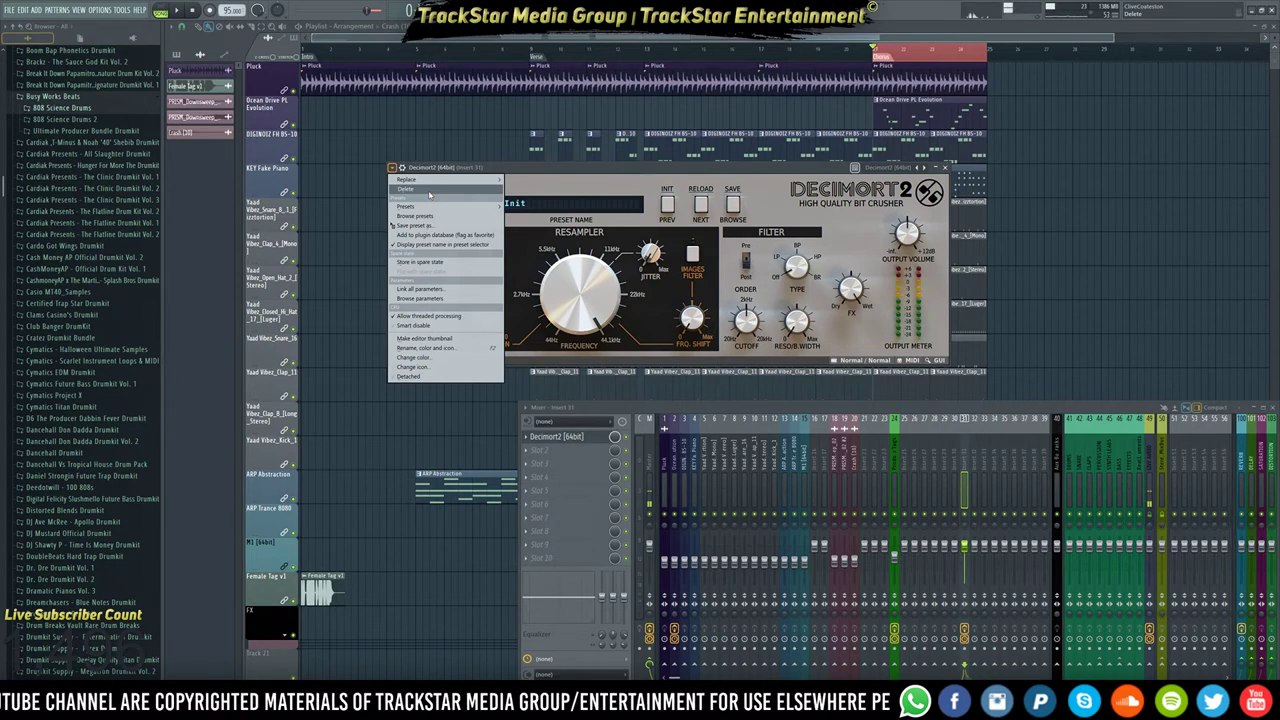
click(430, 191)
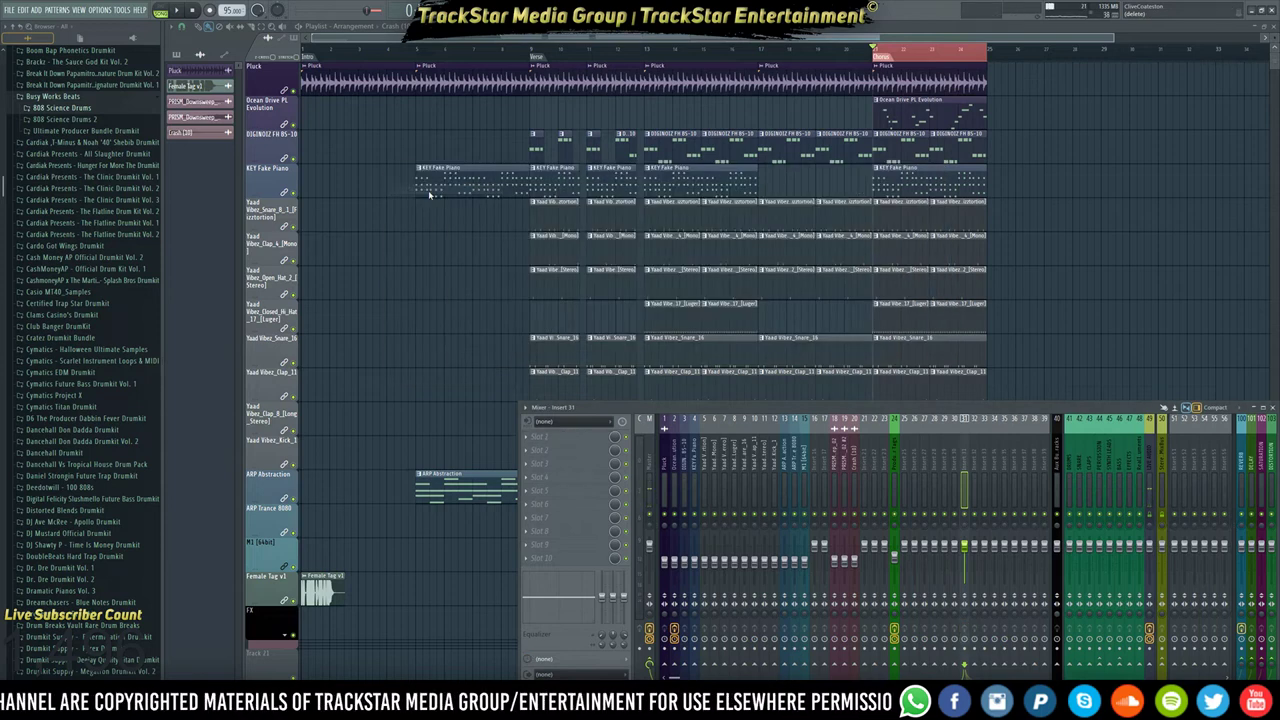
key(F9)
Open the Pluck clip's sample settings, check the processing options available for its waveform, and close them.
ctrl+scroll(442, 291, up, 1)
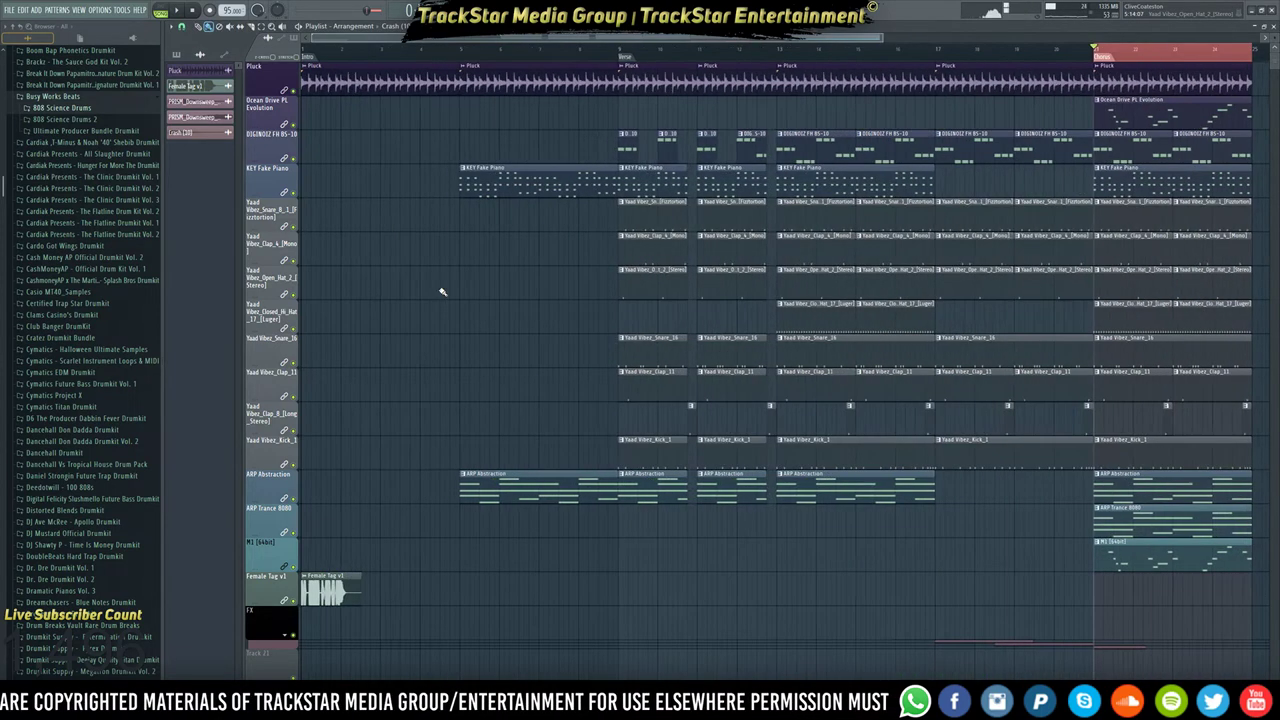
scroll(658, 37, down, 2)
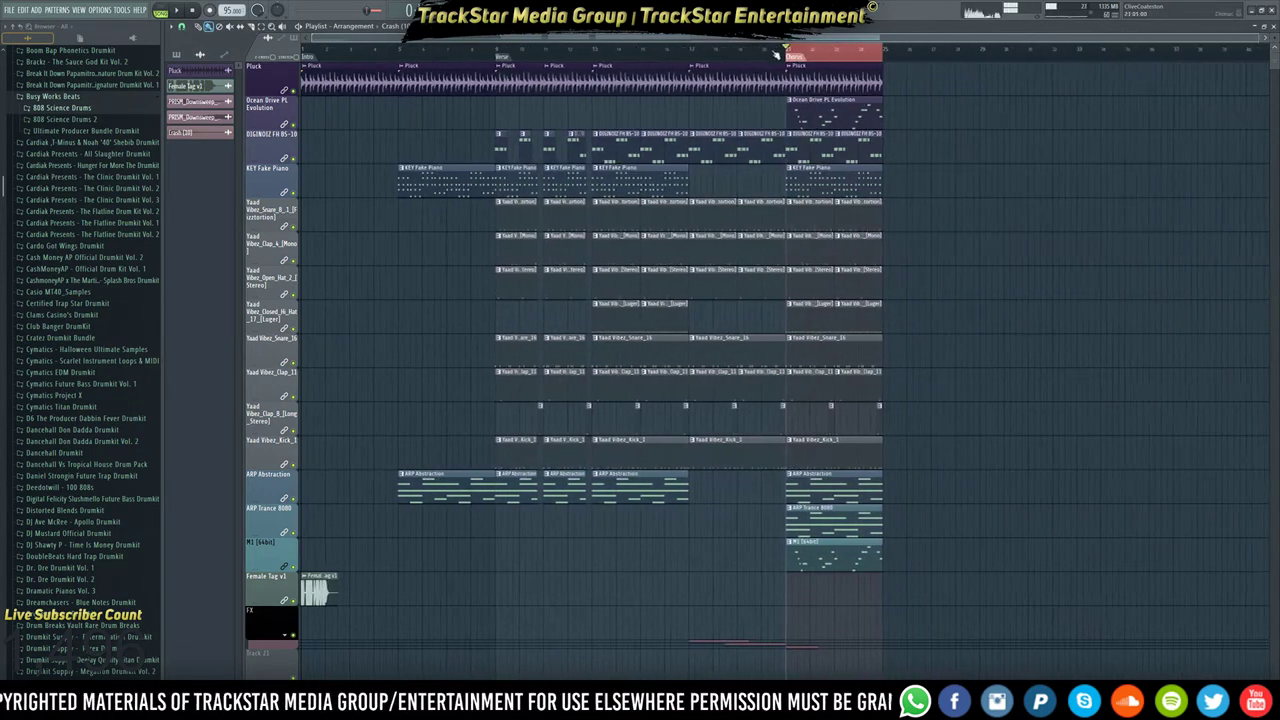
key(F6)
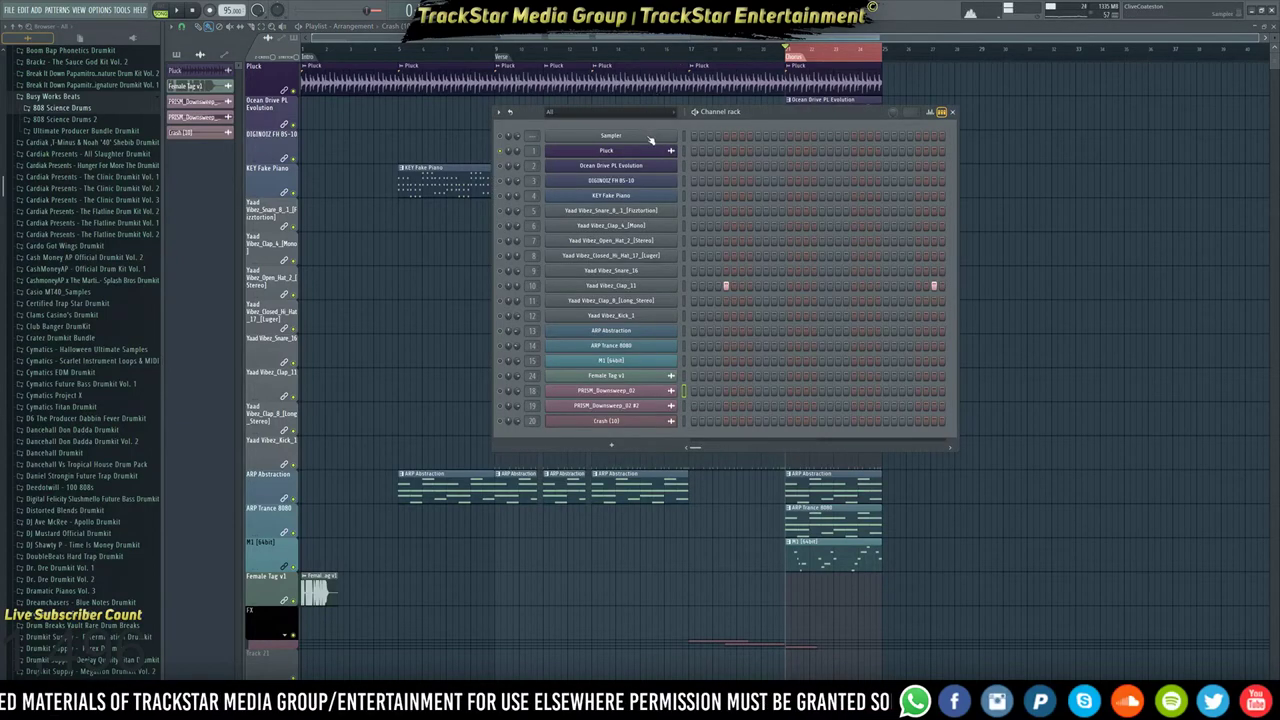
double_click(716, 88)
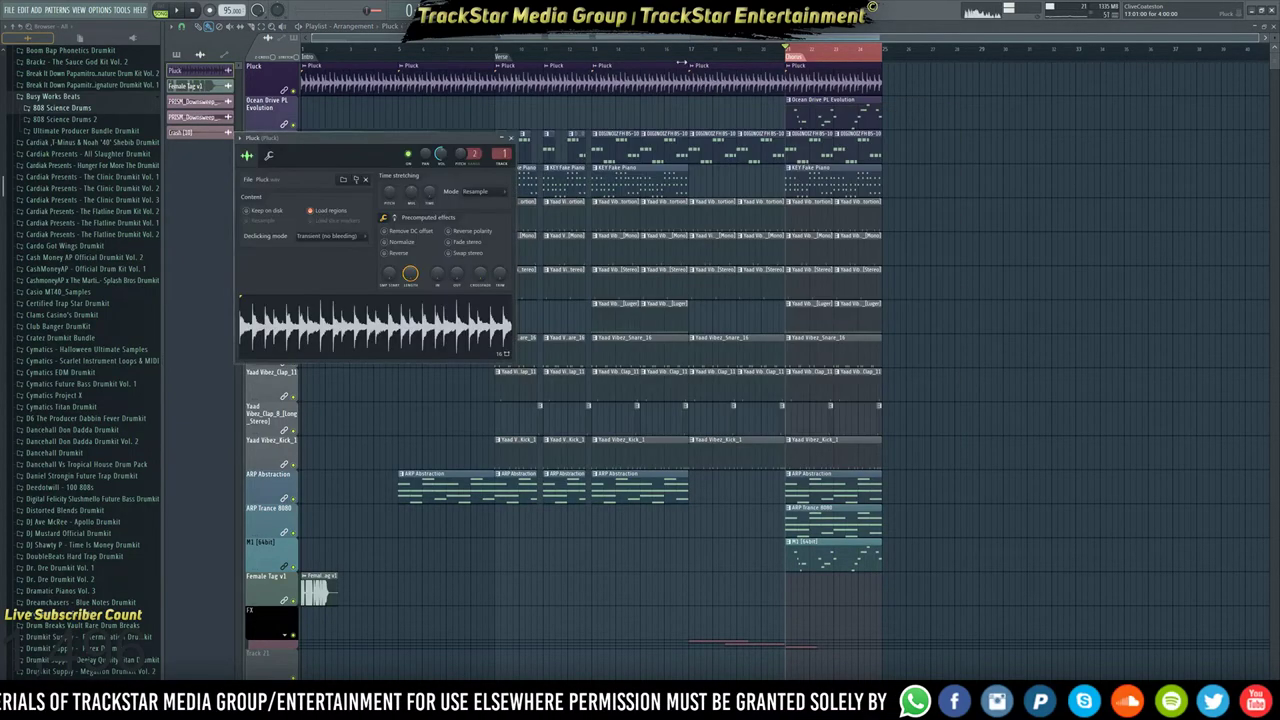
click(740, 135)
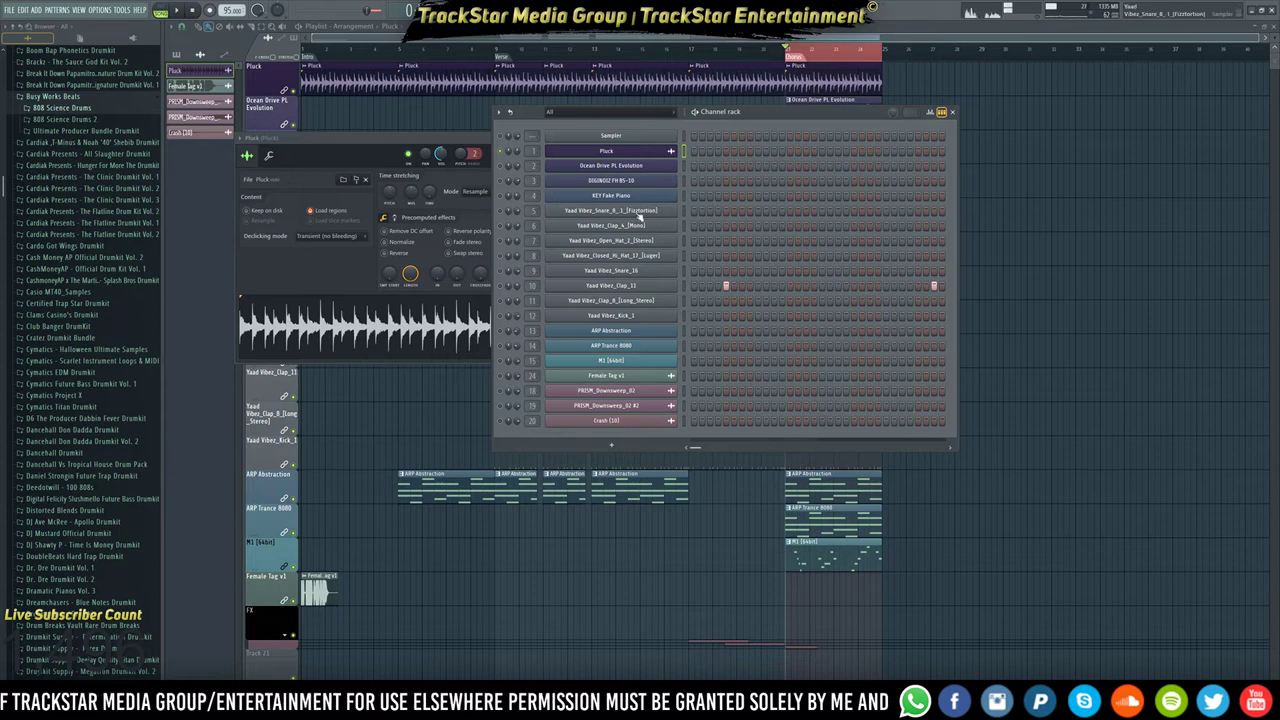
right_click(338, 336)
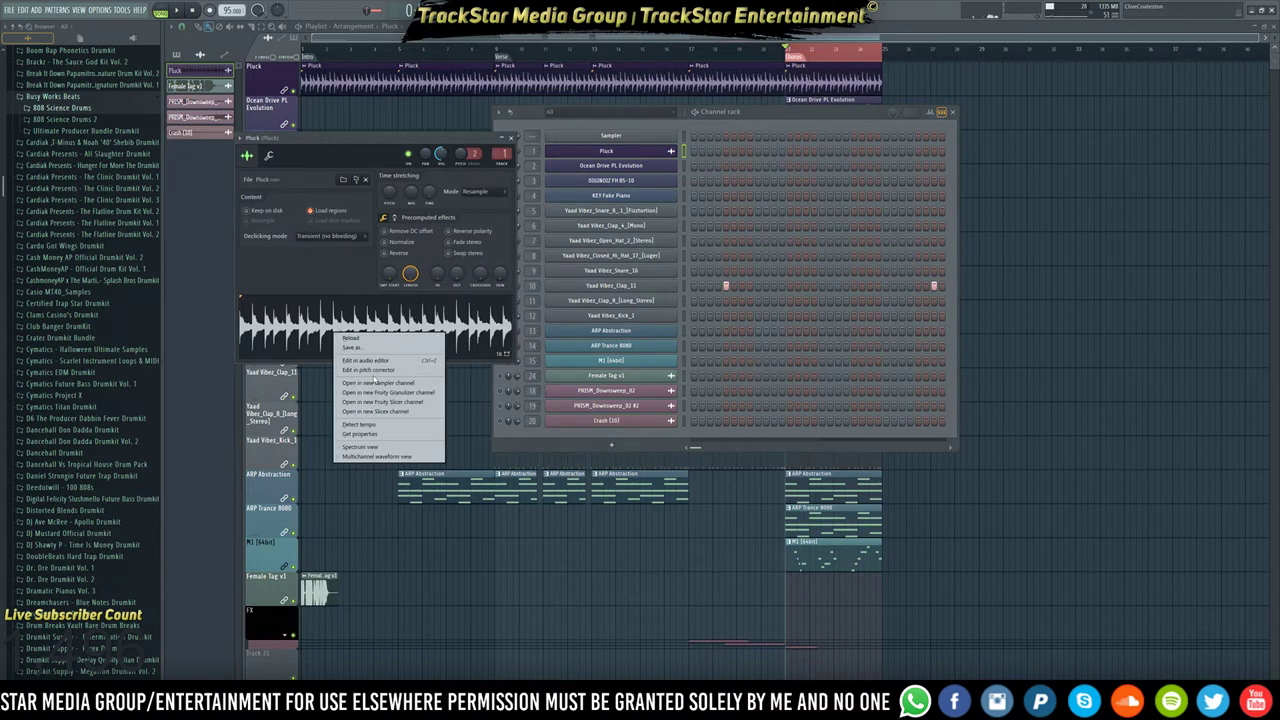
click(1085, 255)
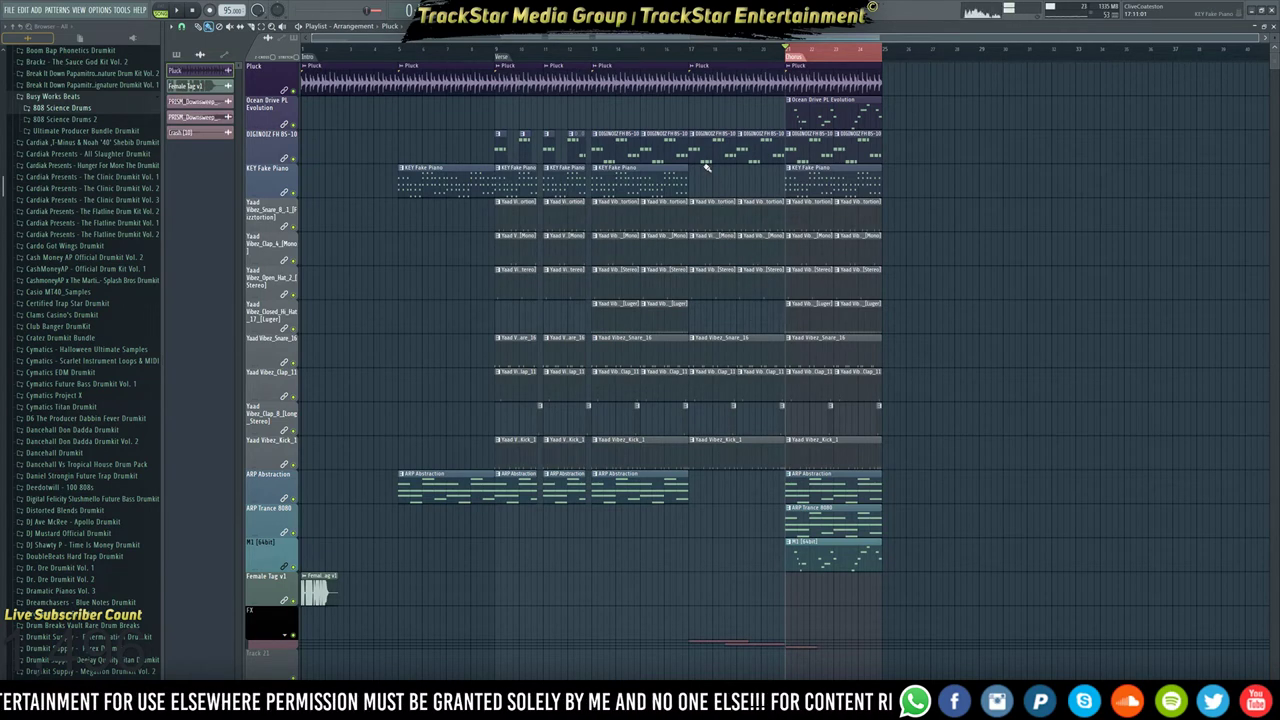
Play the selected chorus range with the mixer open to check the track levels, and stop playback.
key(space)
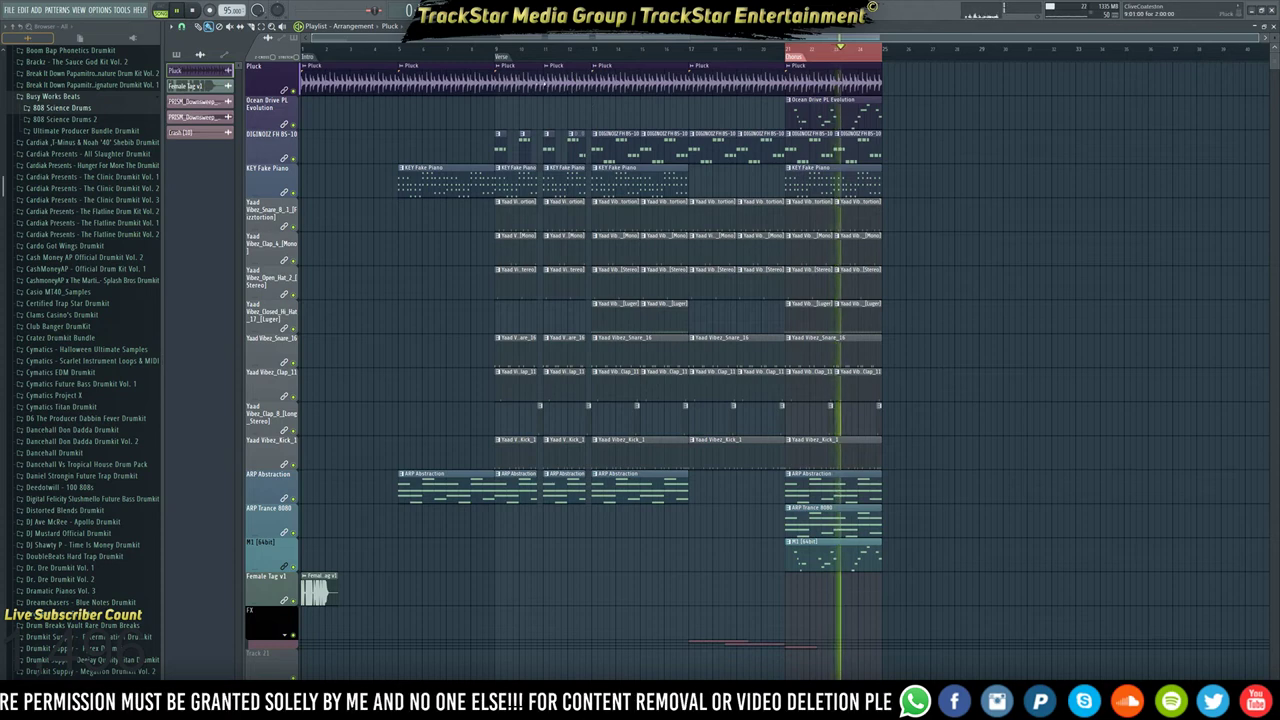
key(F9)
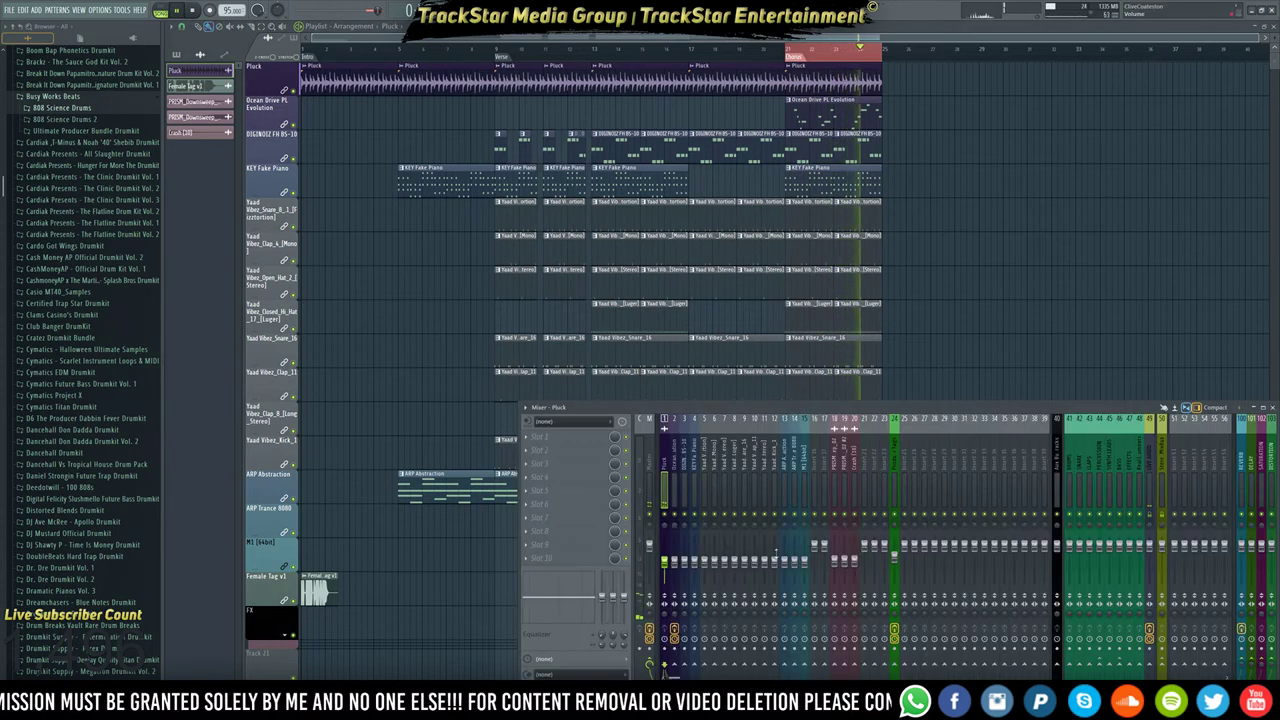
key(space)
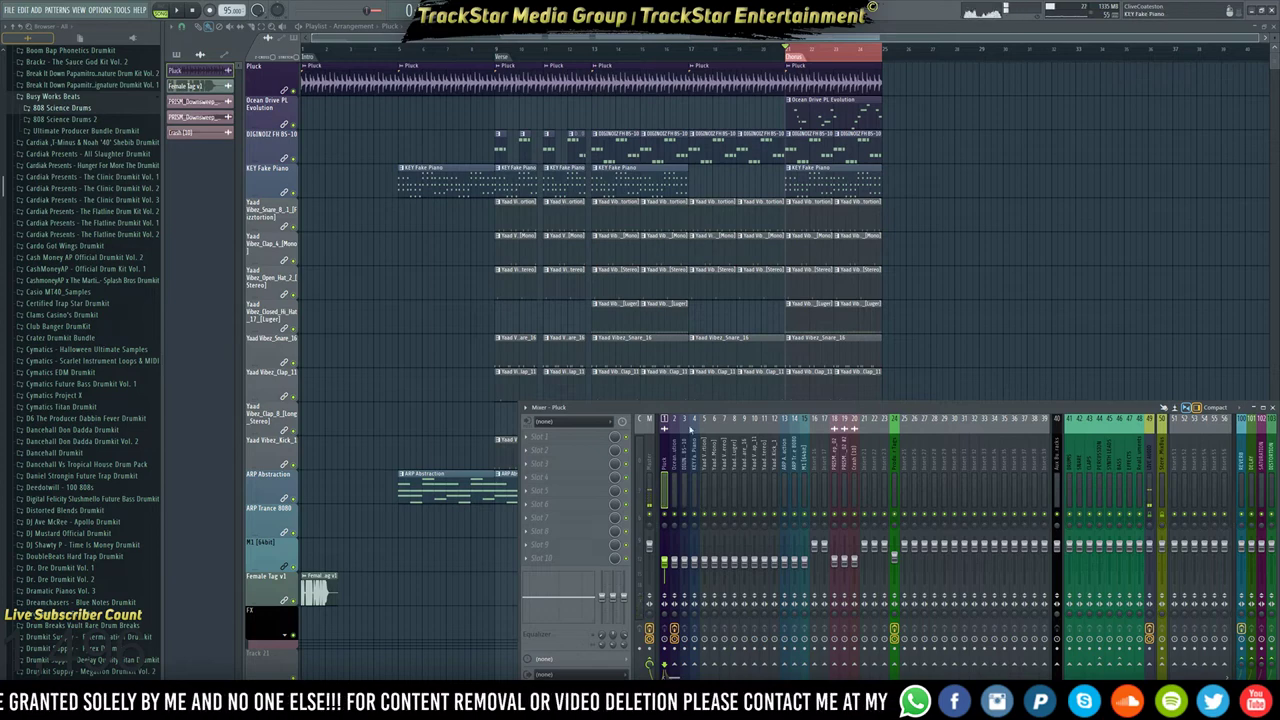
Show the channel rack above the mixer, load FabFilter Pro-Q 3 on the Pluck mixer track, and set its display range to 30 dB.
key(F6)
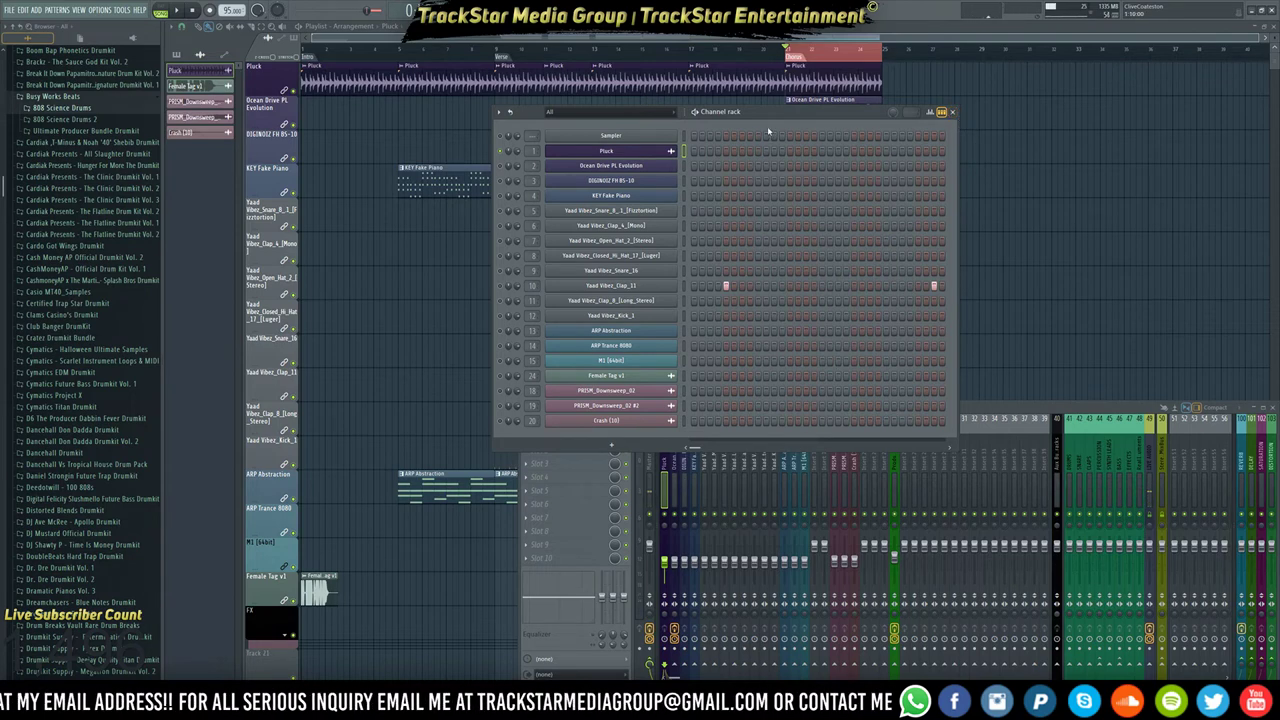
drag(780, 115, 800, 55)
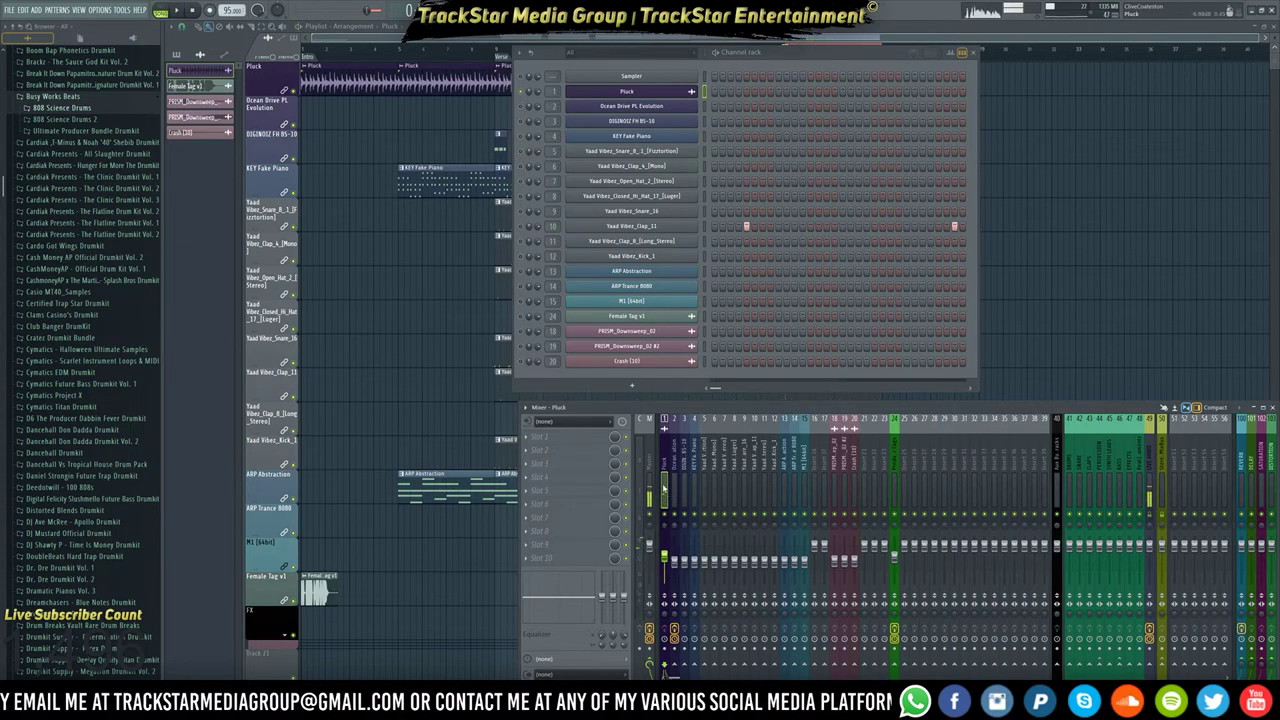
click(575, 450)
mouse_move(657, 410)
mouse_move(748, 419)
mouse_move(778, 437)
click(822, 440)
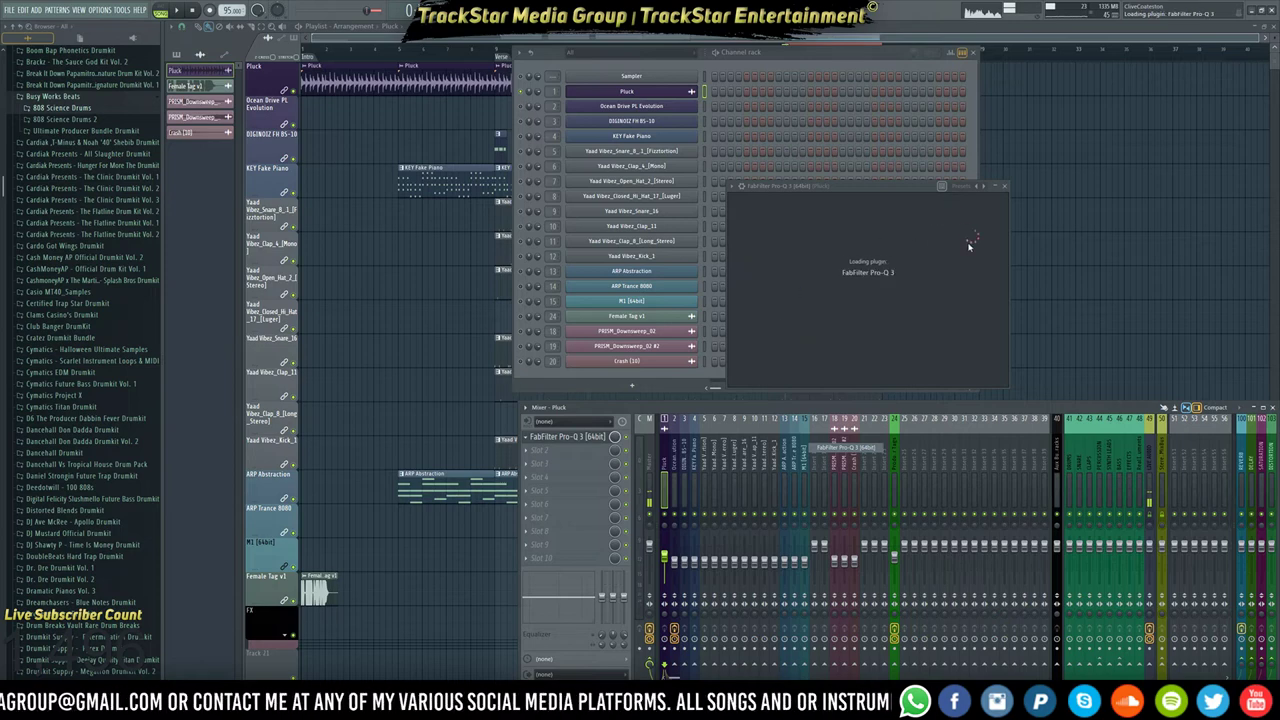
click(1054, 220)
click(1057, 266)
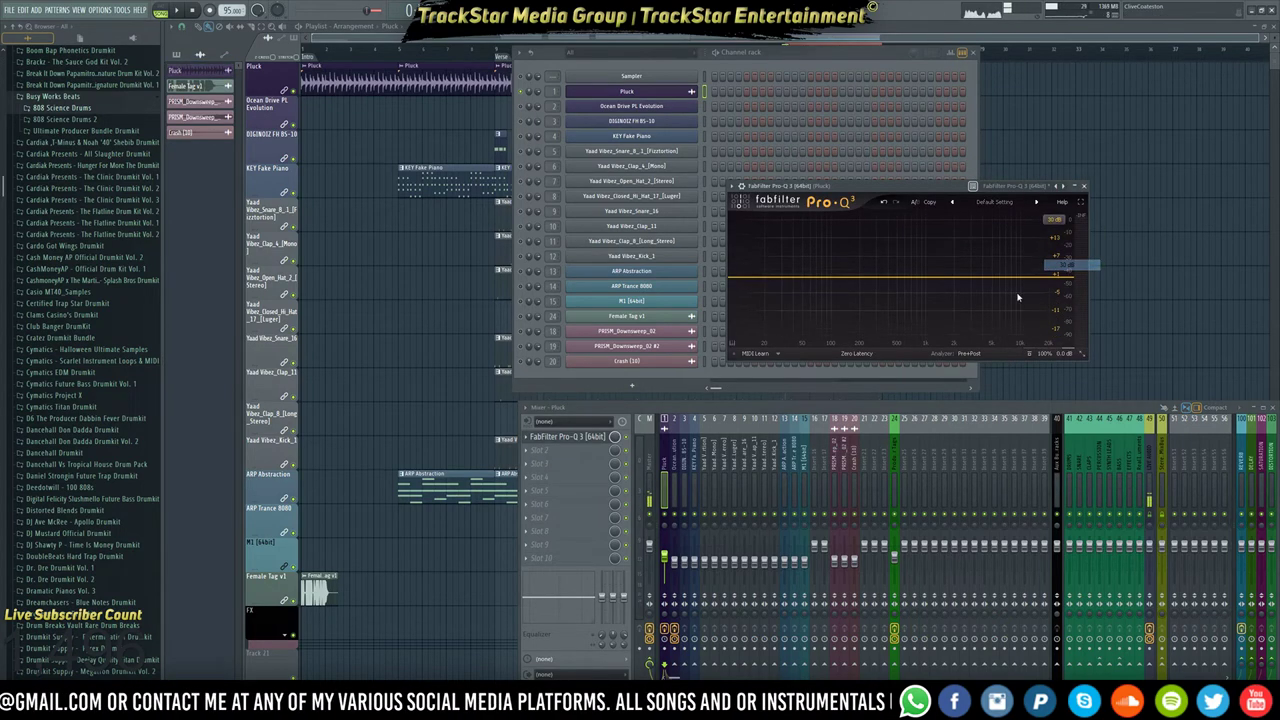
Add a 96 dB/oct low-cut band at 125 Hz to the Pluck track's equalizer and play the chorus to hear it.
click(740, 278)
drag(740, 278, 835, 283)
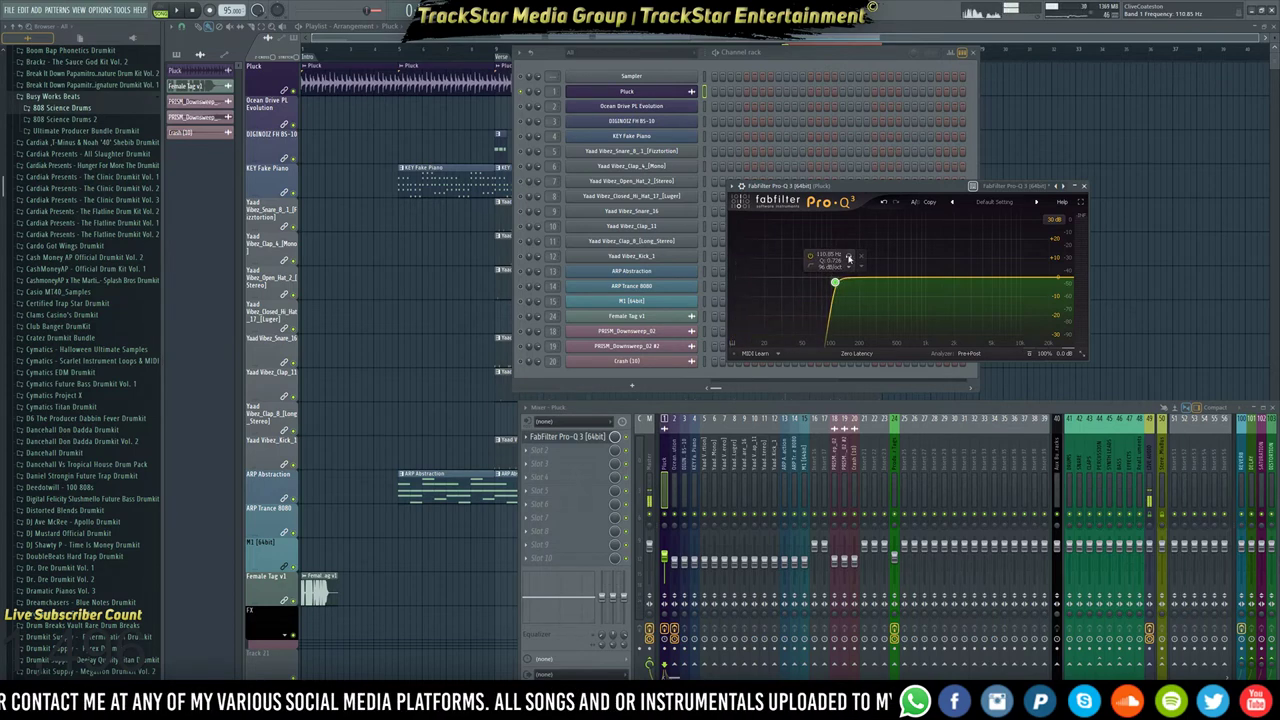
double_click(820, 256)
text(125)
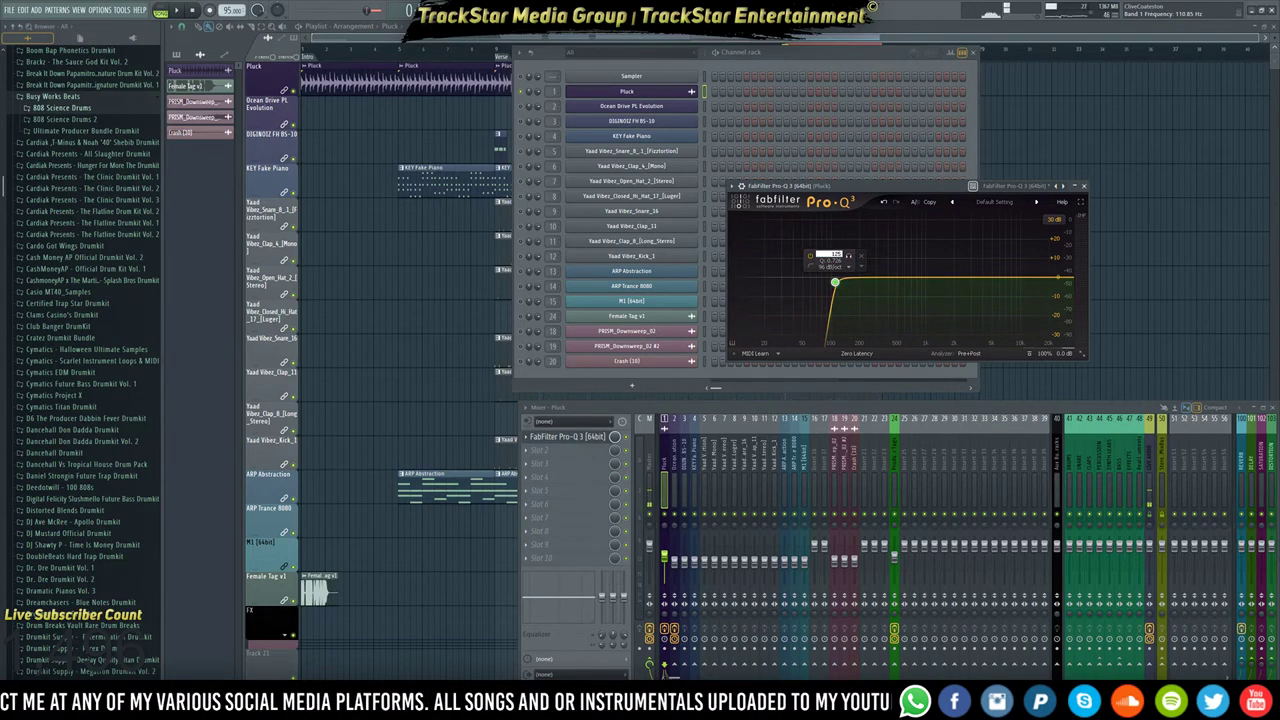
key(Return)
key(space)
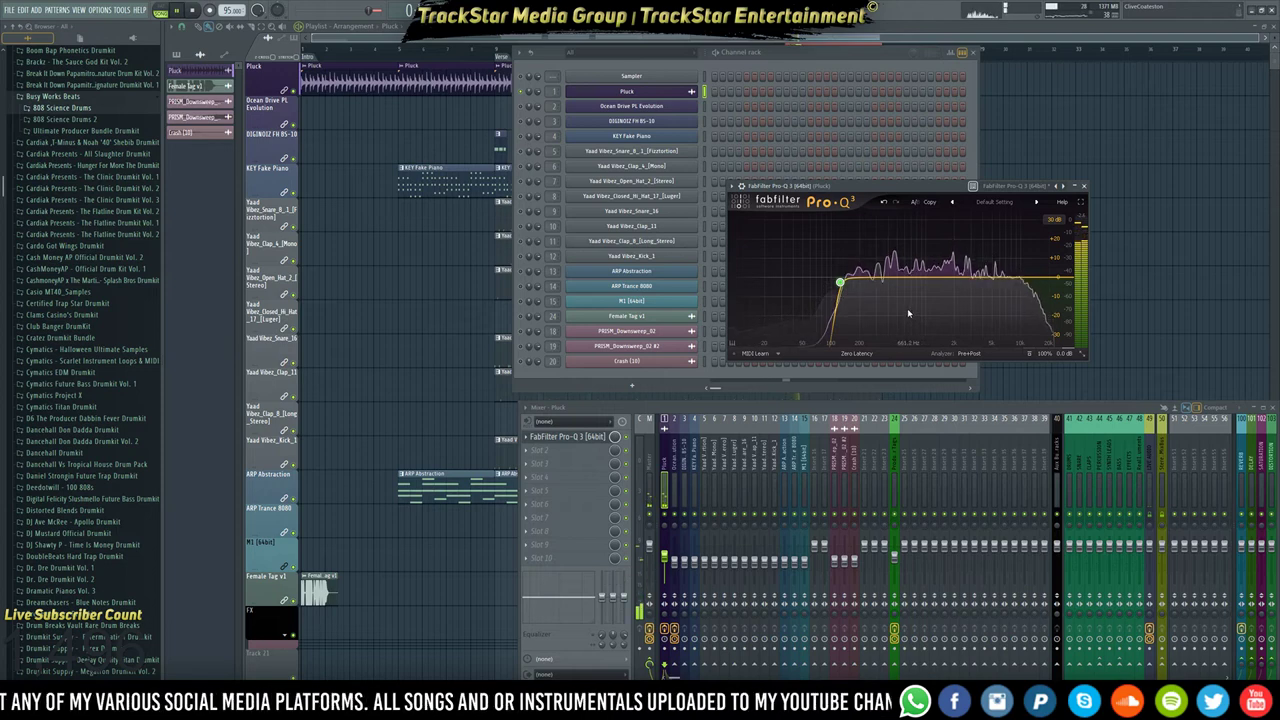
Load Fruity Stereo Shaper in the Pluck track's second effect slot and move the Pro-Q 3 window away from the channel rack.
click(540, 450)
mouse_move(545, 463)
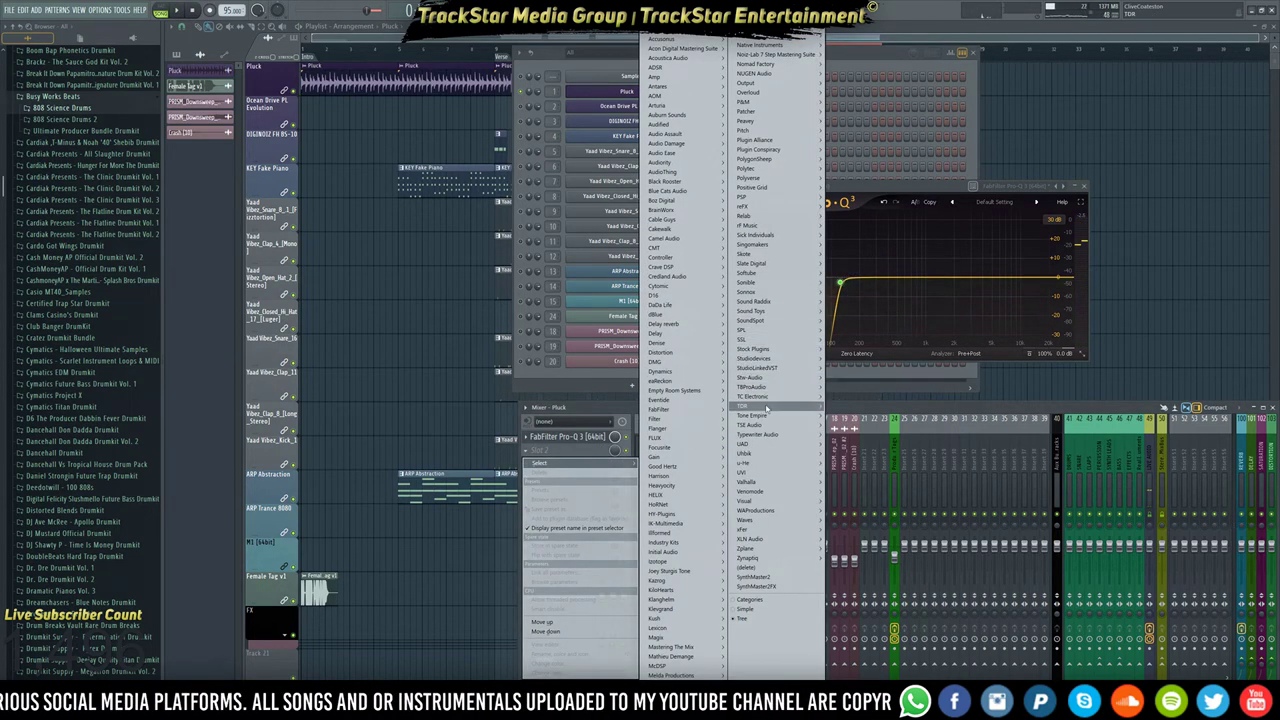
mouse_move(790, 520)
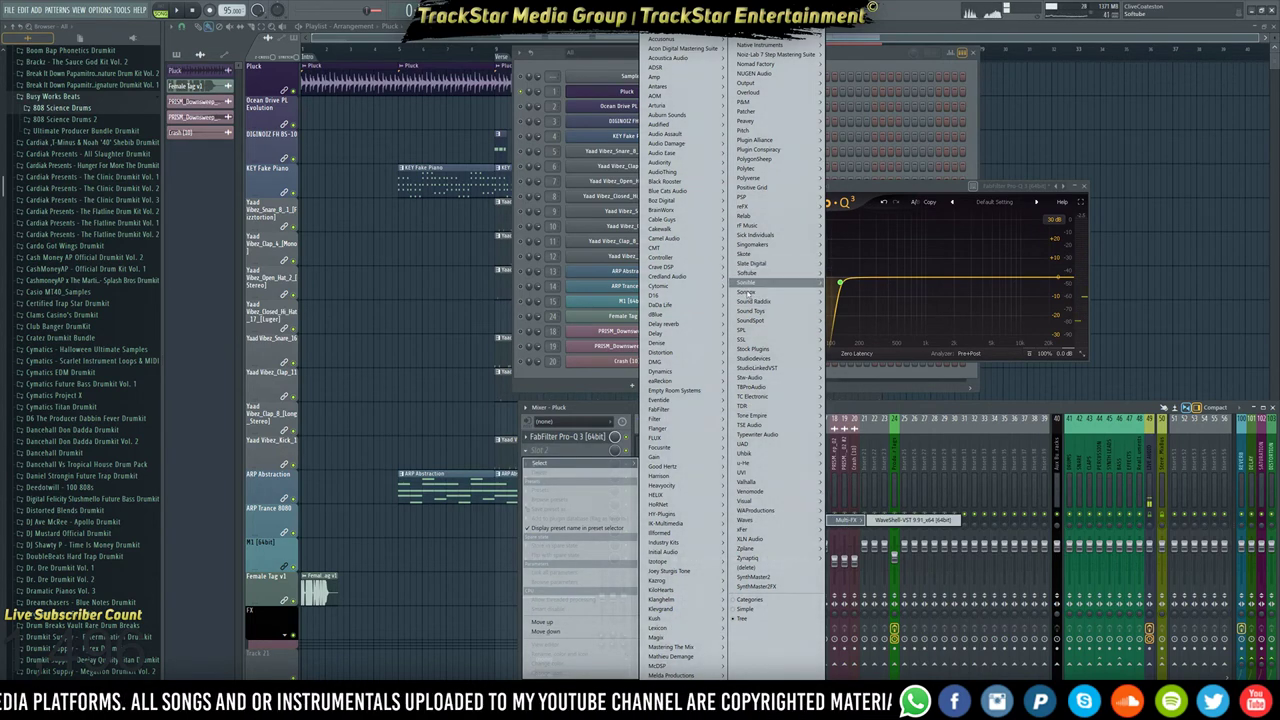
mouse_move(780, 348)
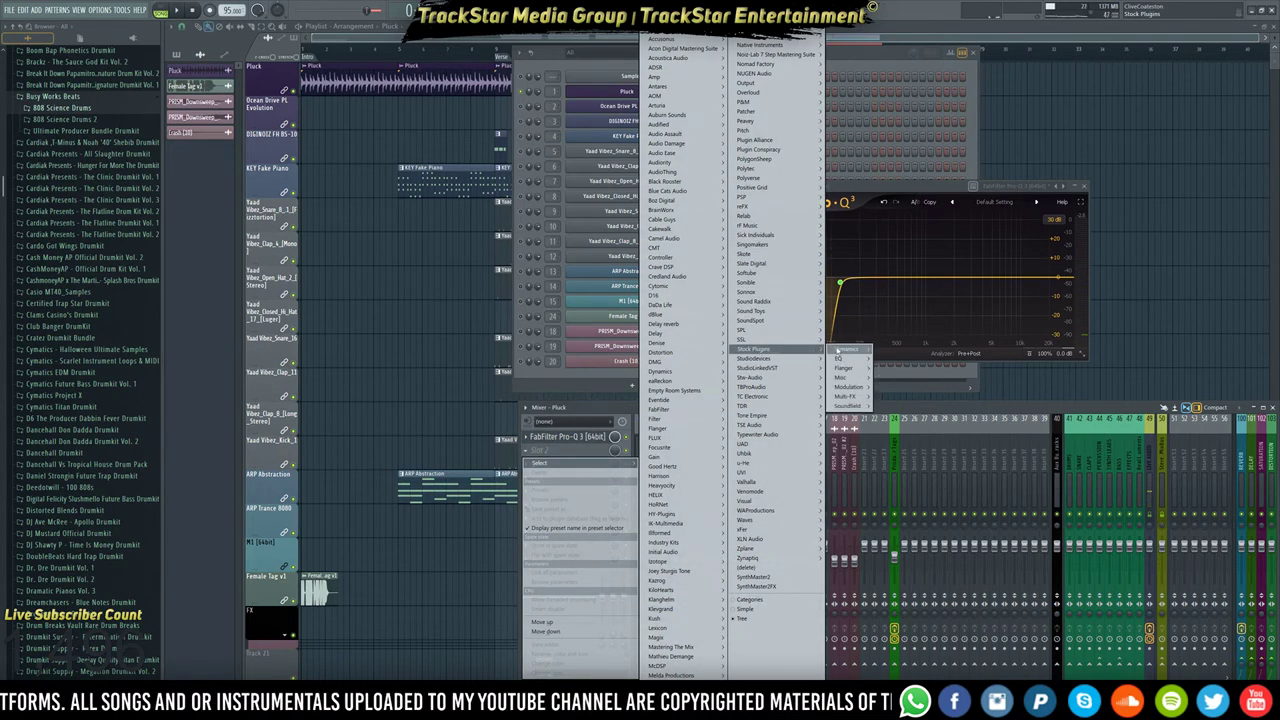
mouse_move(849, 407)
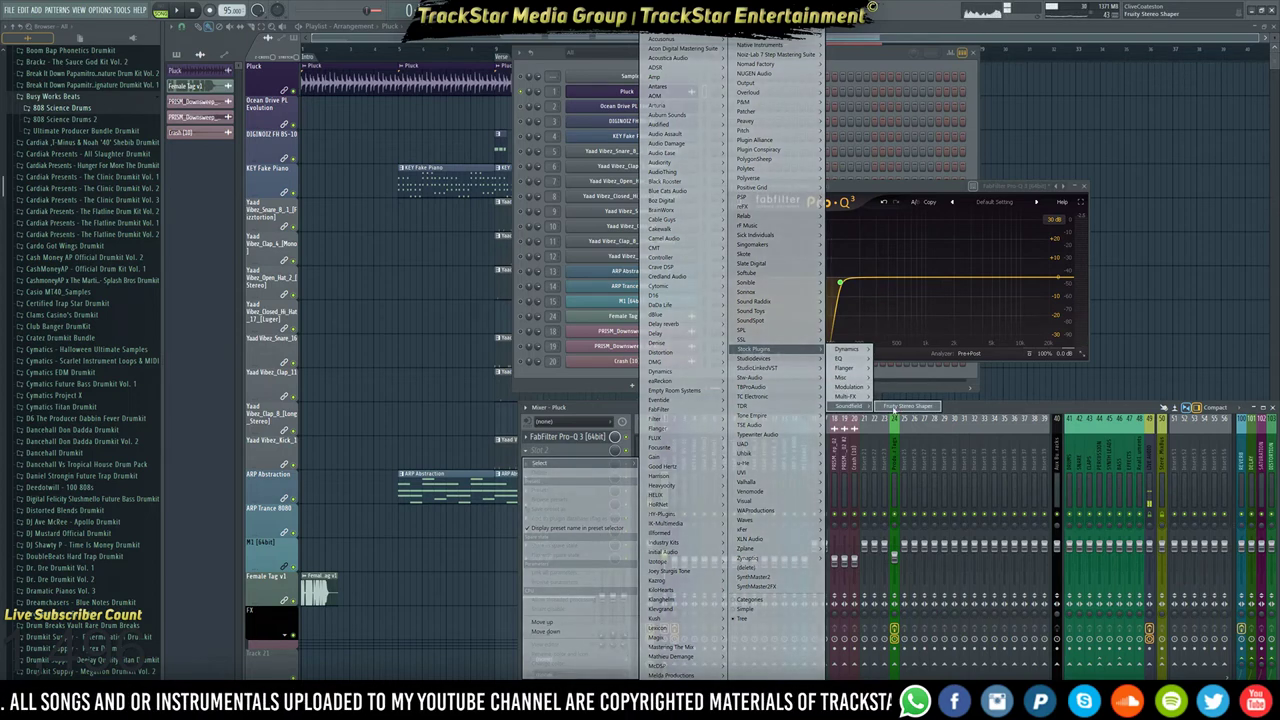
click(896, 407)
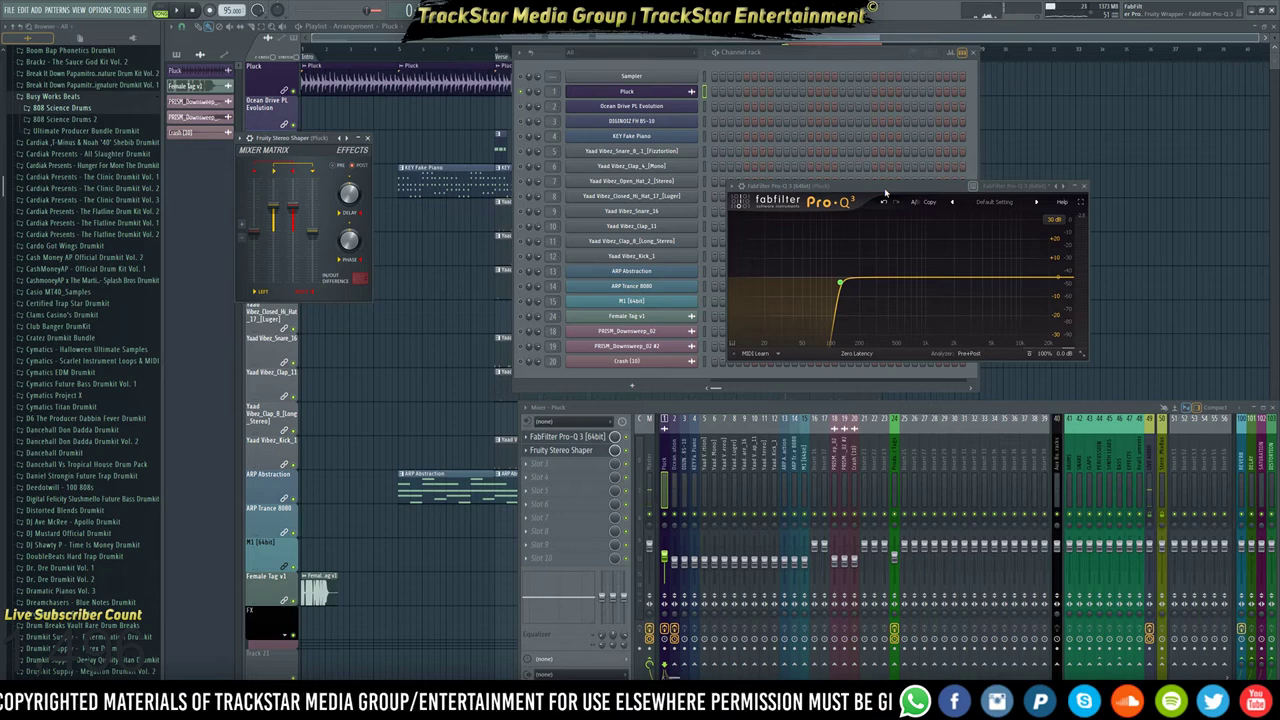
drag(885, 192, 997, 200)
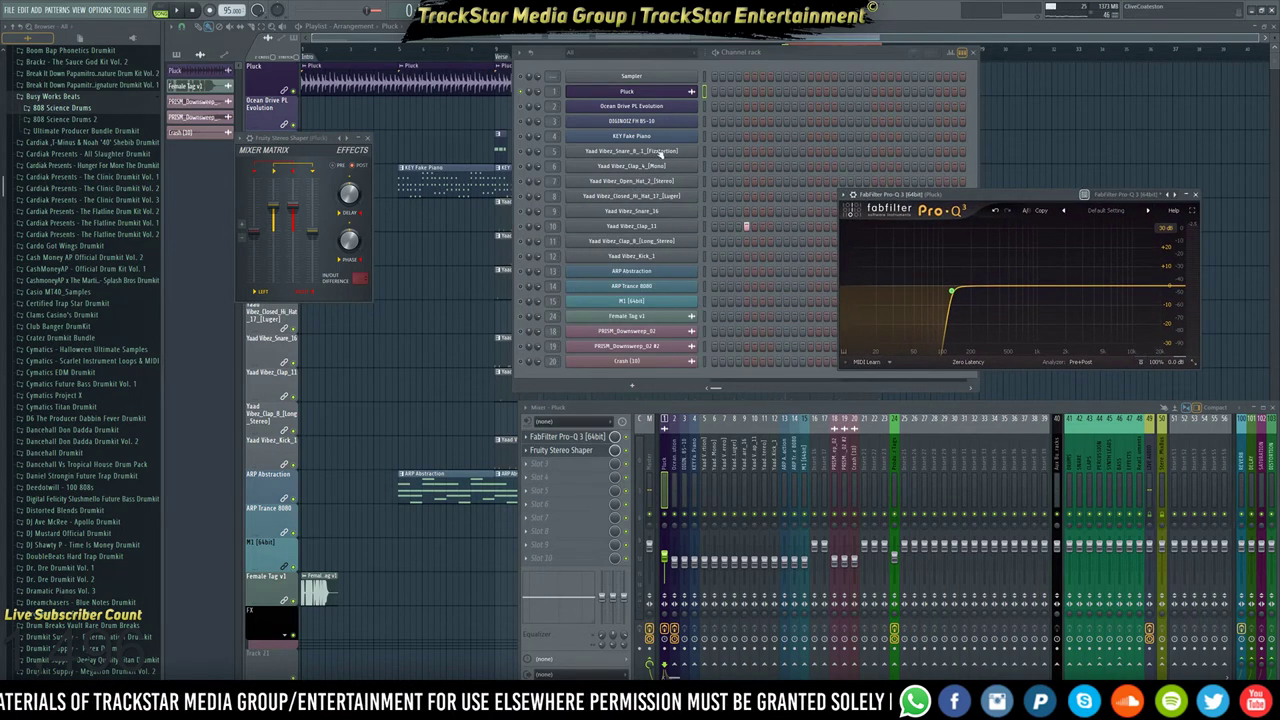
Step through the patterns in the channel rack and open the KEY Fake Piano pattern's notes in the piano roll.
click(817, 57)
key(Right)
key(Right)
key(Right)
key(Right)
key(Right)
key(Right)
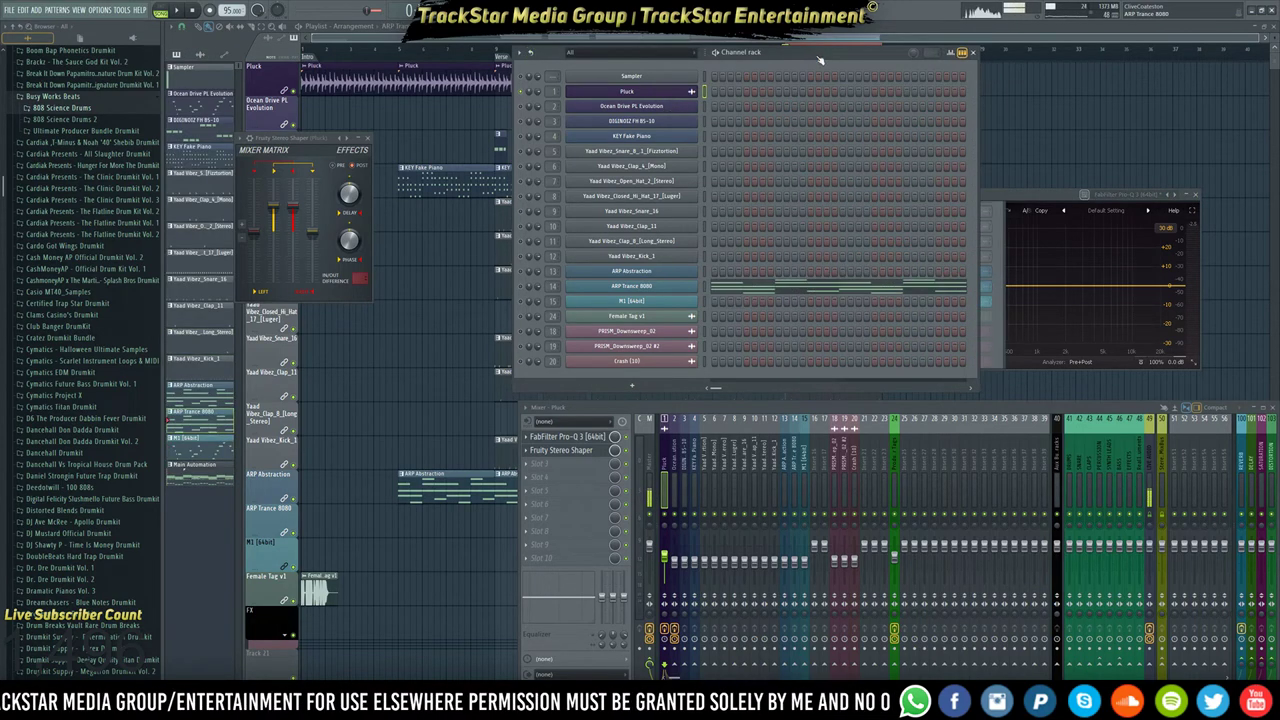
click(747, 140)
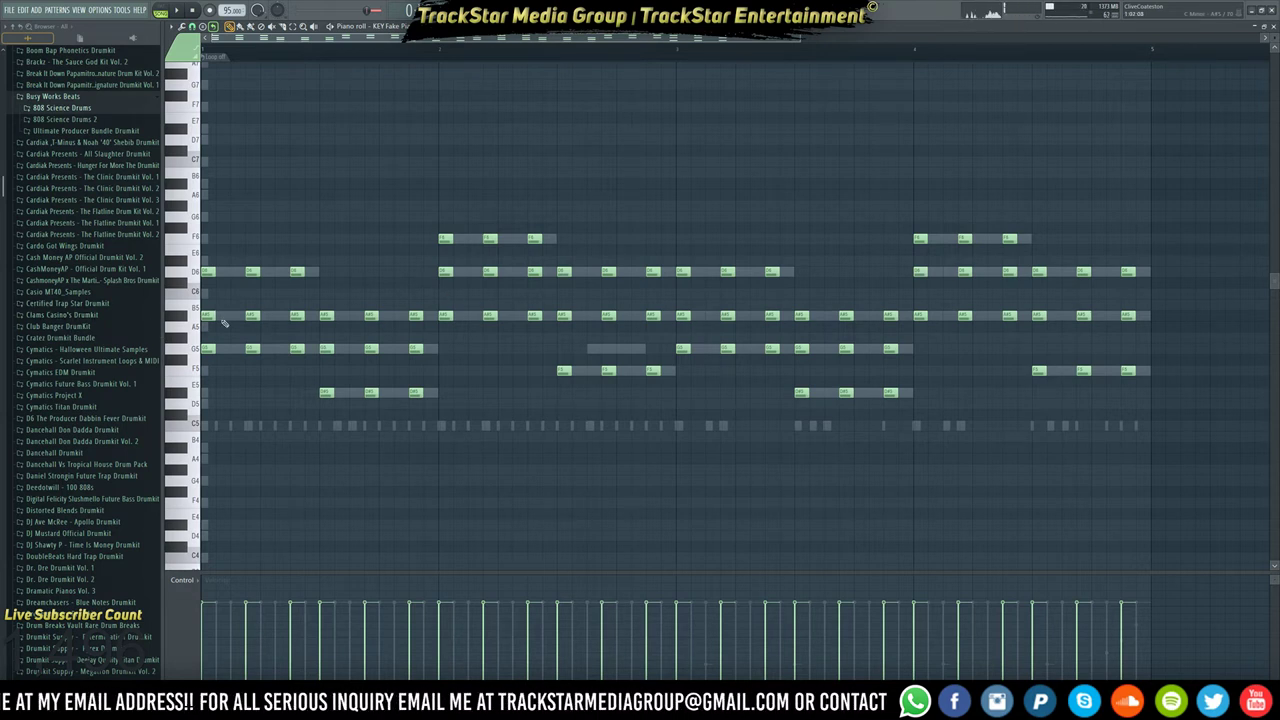
Try lowering the first piano chord's G5 note to F5 and raising its D6 note to F6, and undo both moves.
drag(207, 348, 207, 370)
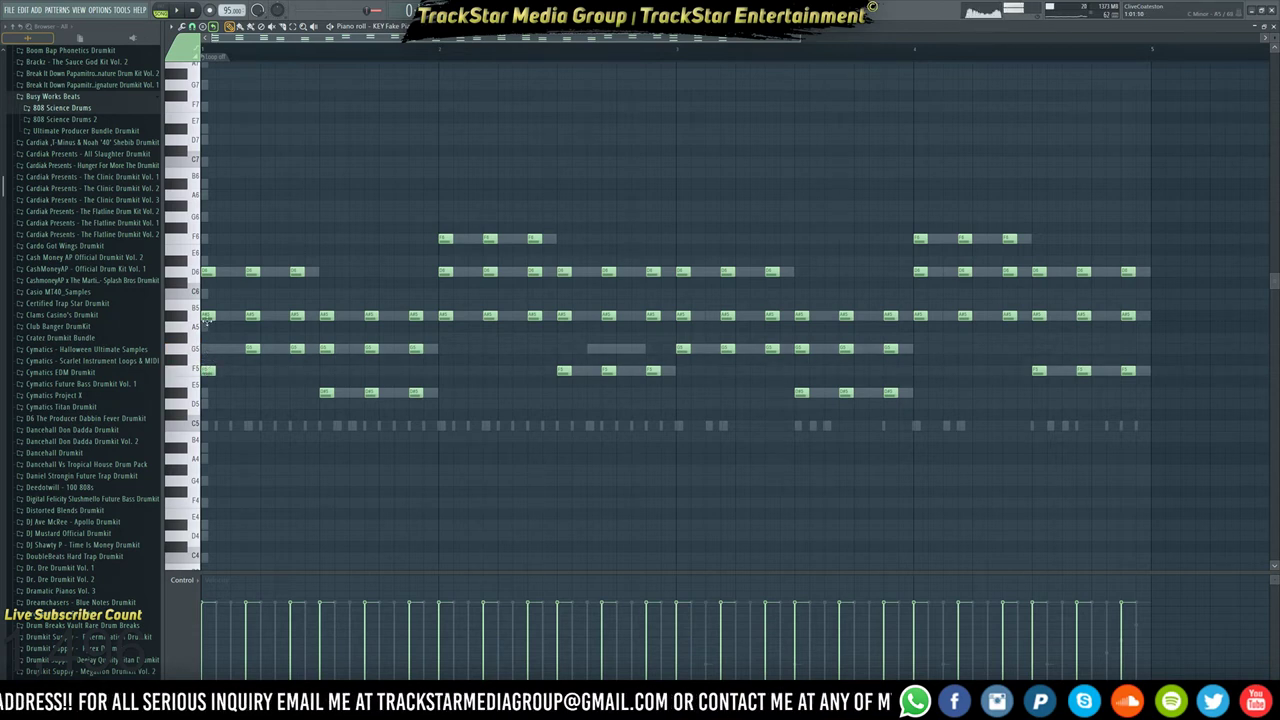
drag(207, 271, 208, 238)
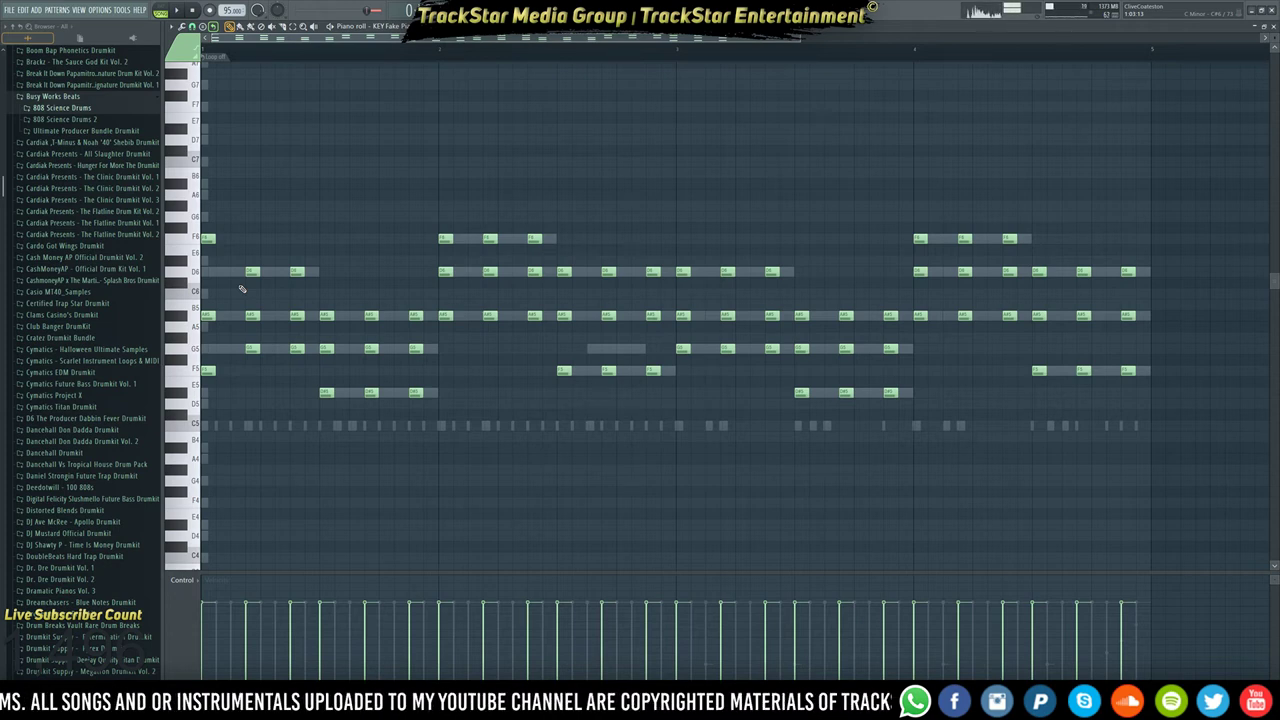
key(ctrl+alt+z)
key(ctrl+alt+z)
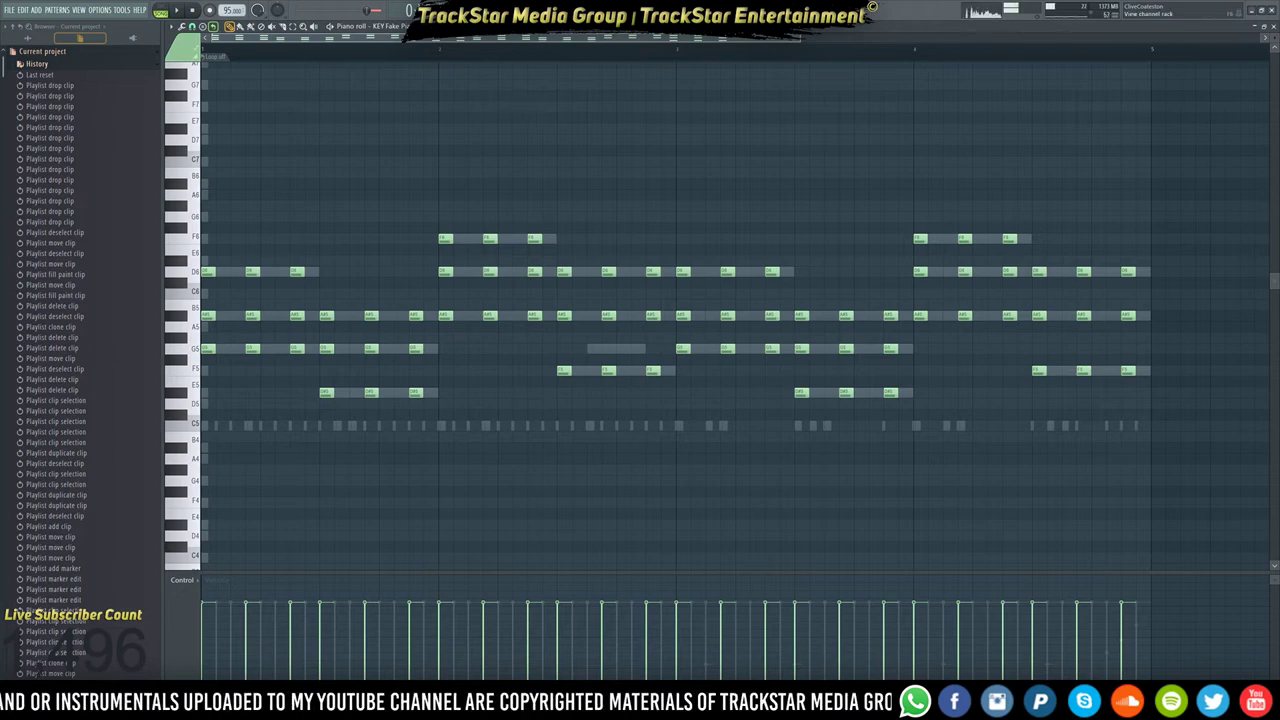
Return to the playlist, fit more tracks of the arrangement in view, and show the channel rack over it.
key(F6)
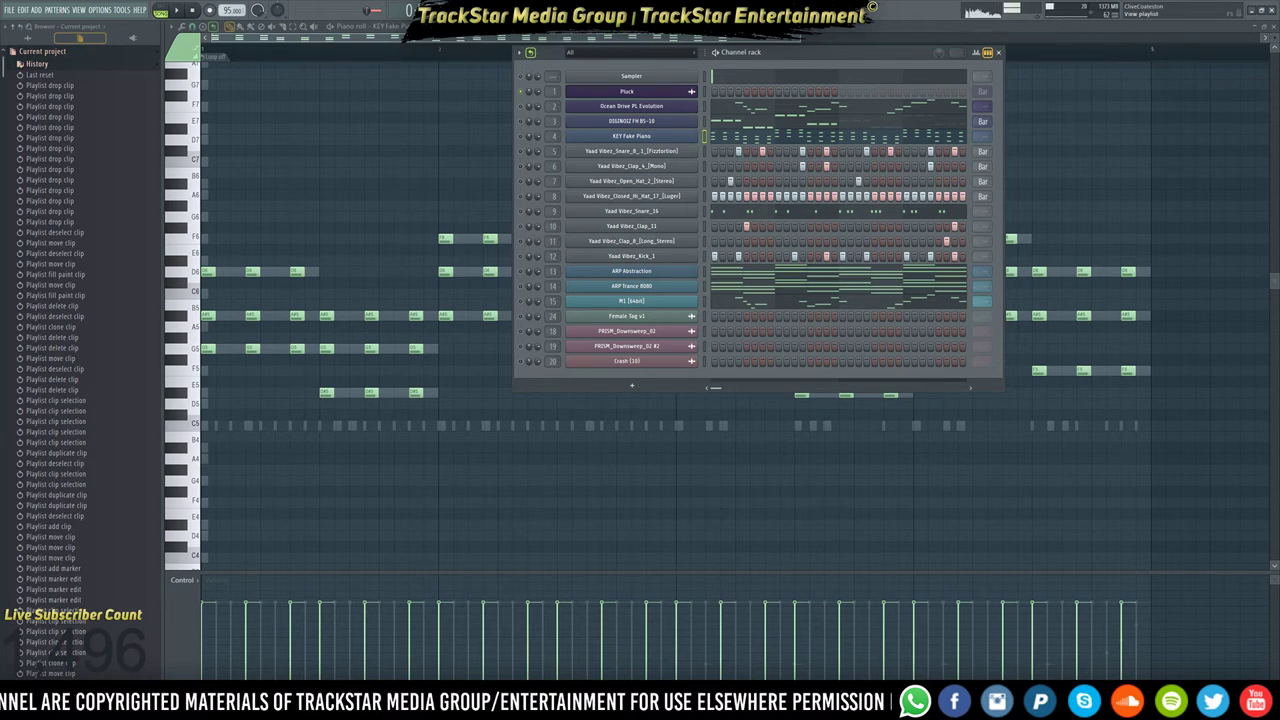
right_click(527, 77)
click(436, 170)
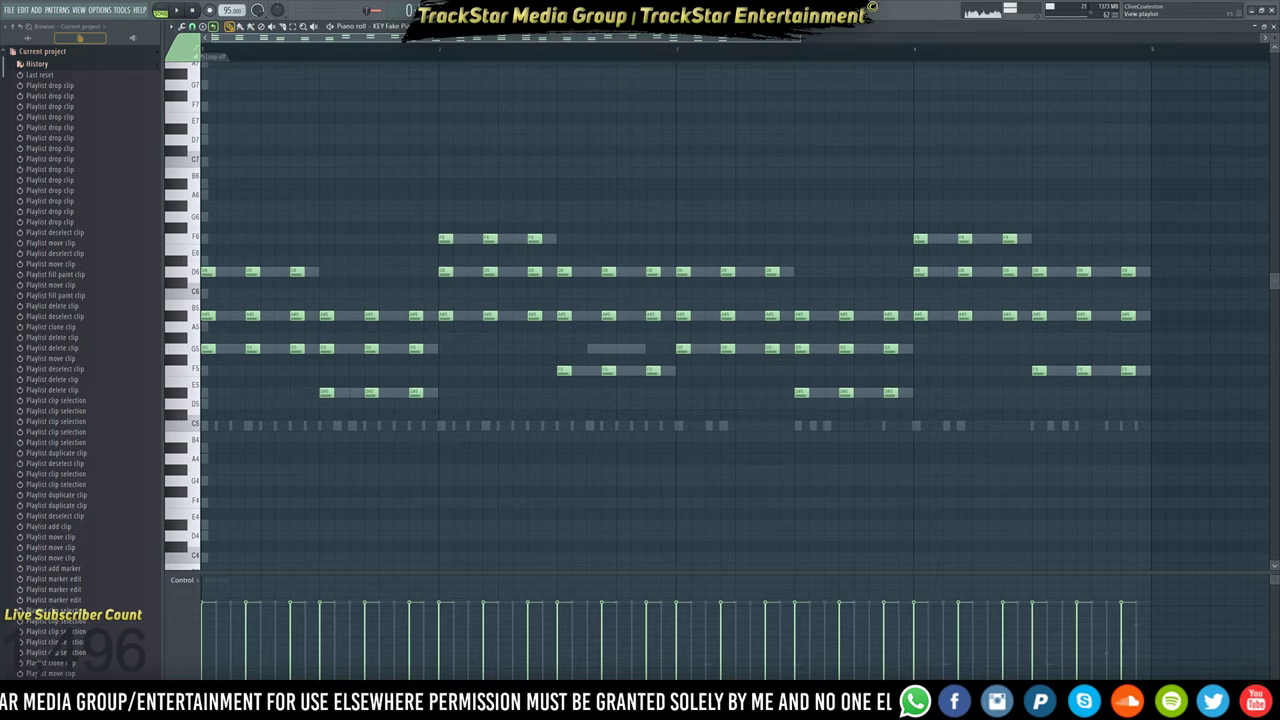
key(F5)
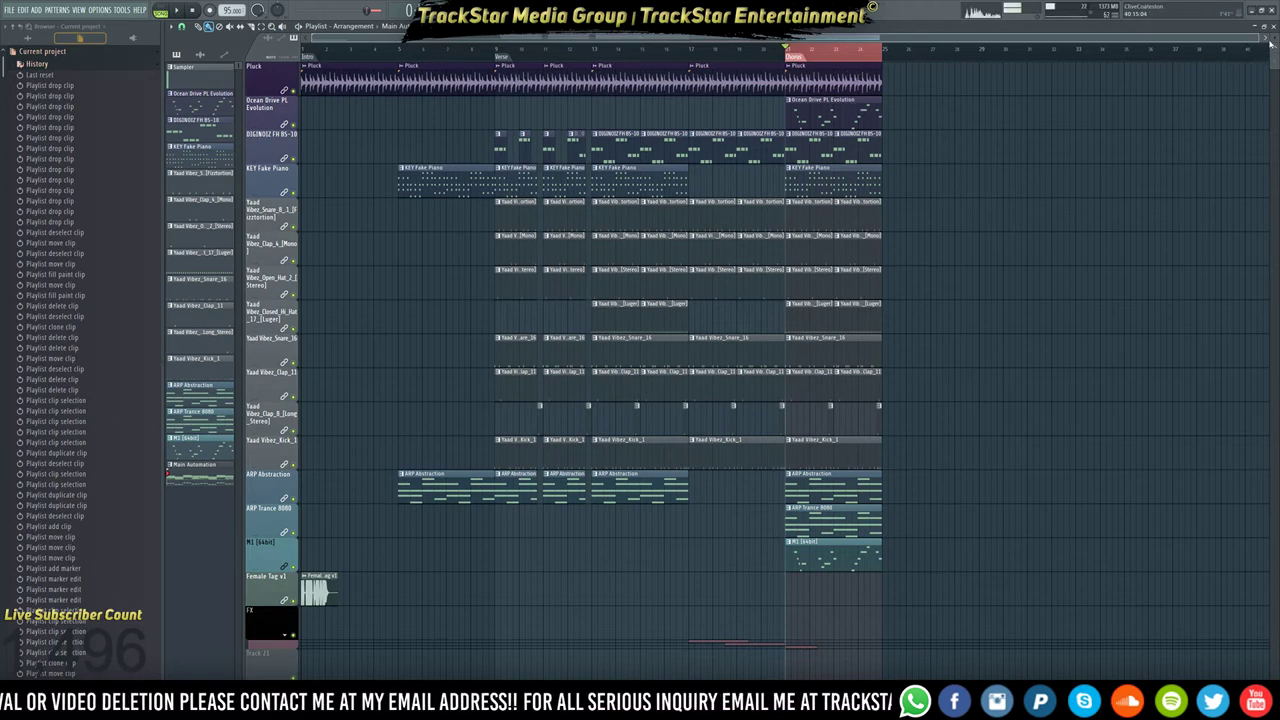
scroll(1274, 31, down, 2)
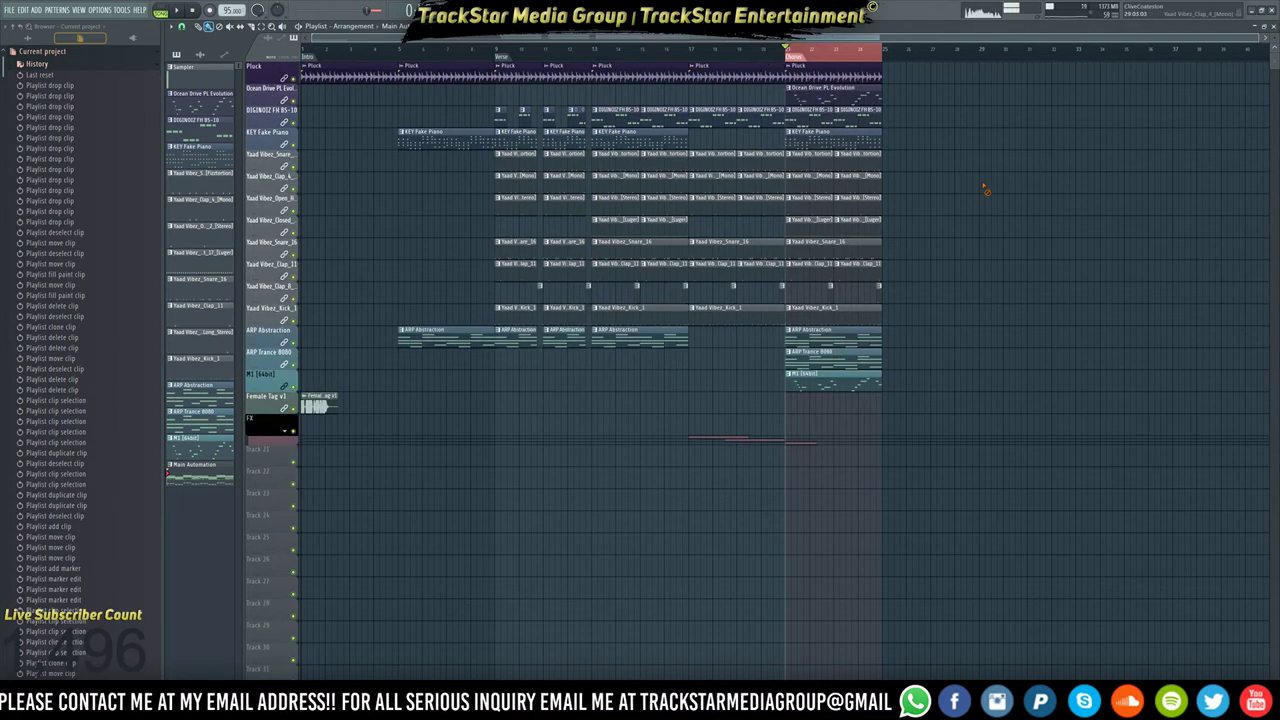
click(204, 26)
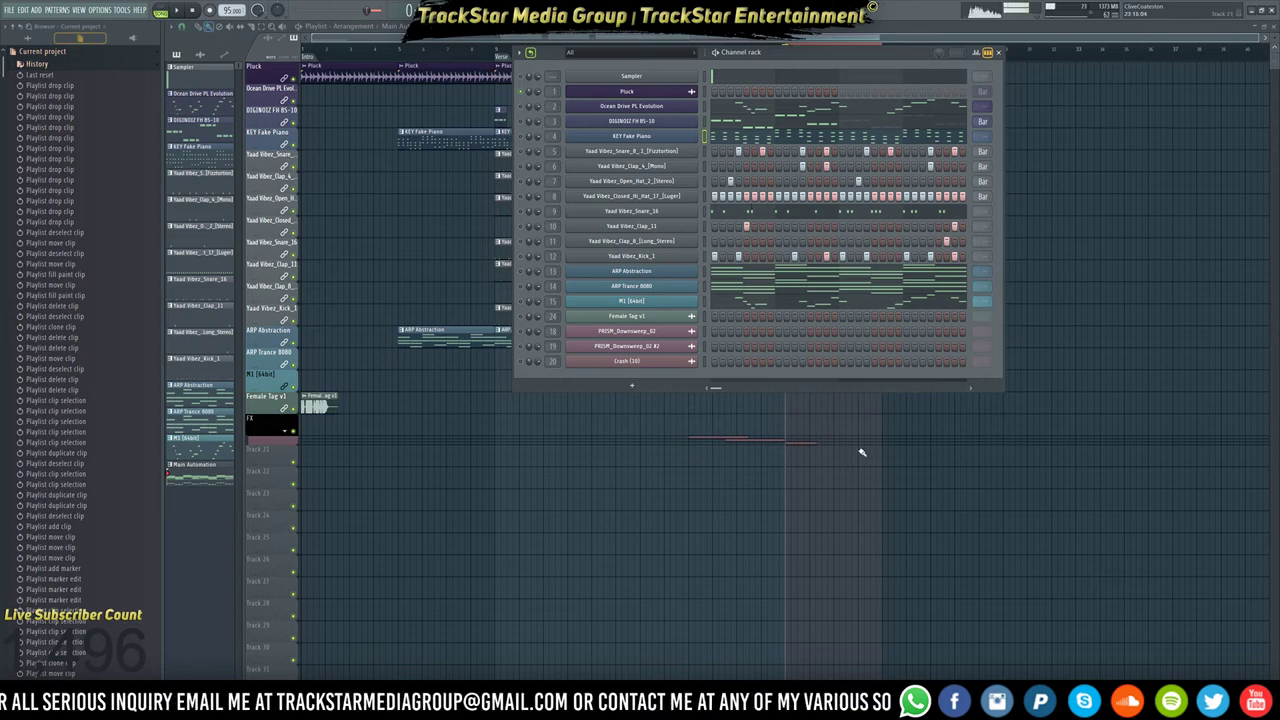
key(F6)
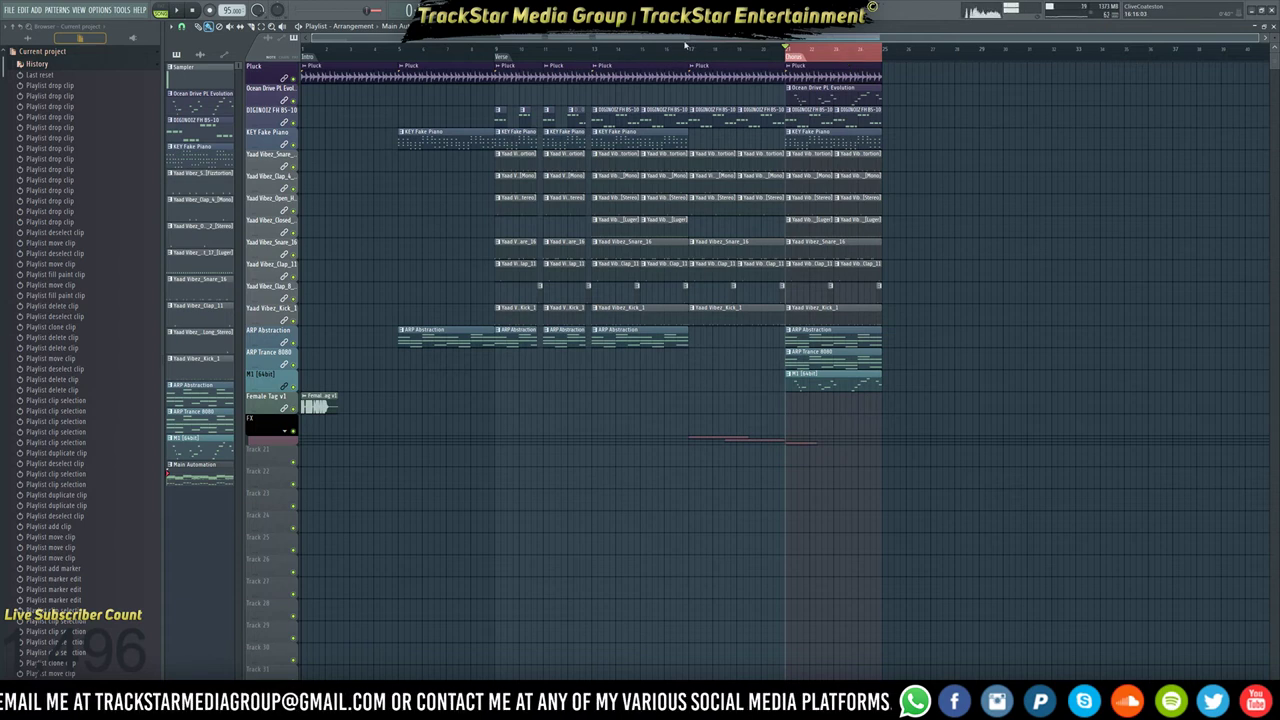
key(F6)
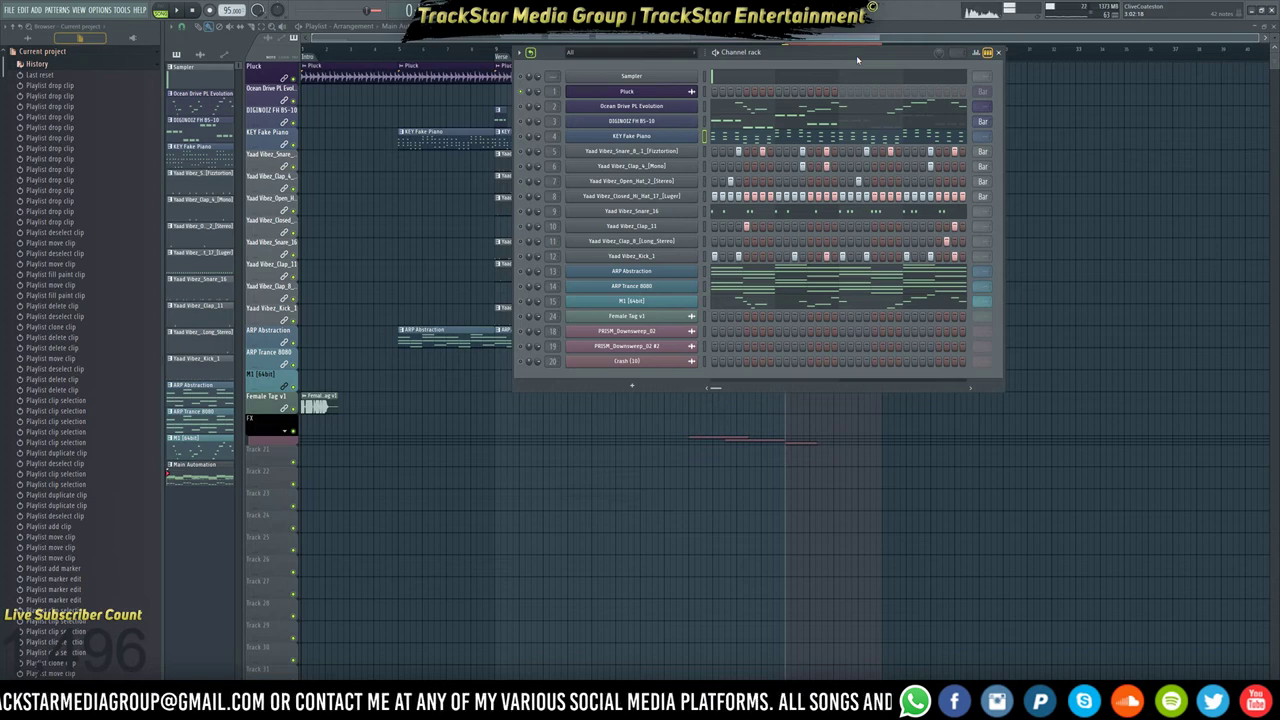
Play the chorus with the mixer open and apply the Delay preset to the Pluck track's Fruity Stereo Shaper.
key(space)
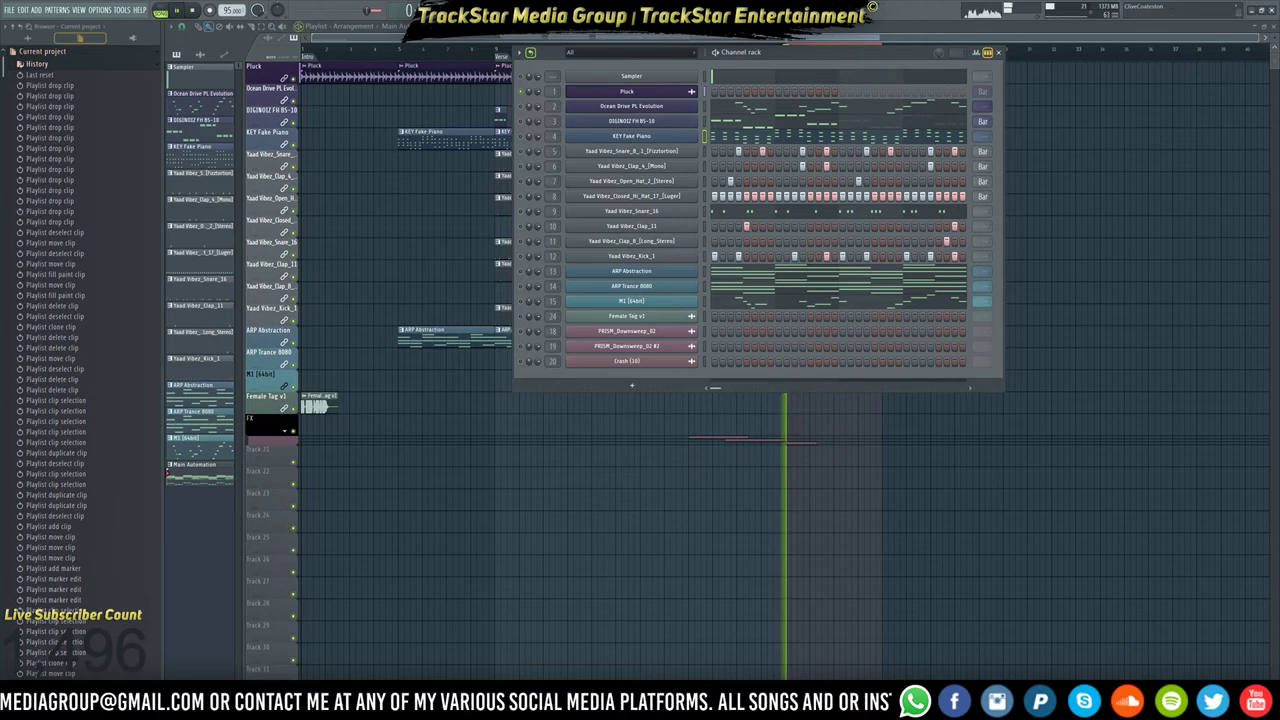
key(F9)
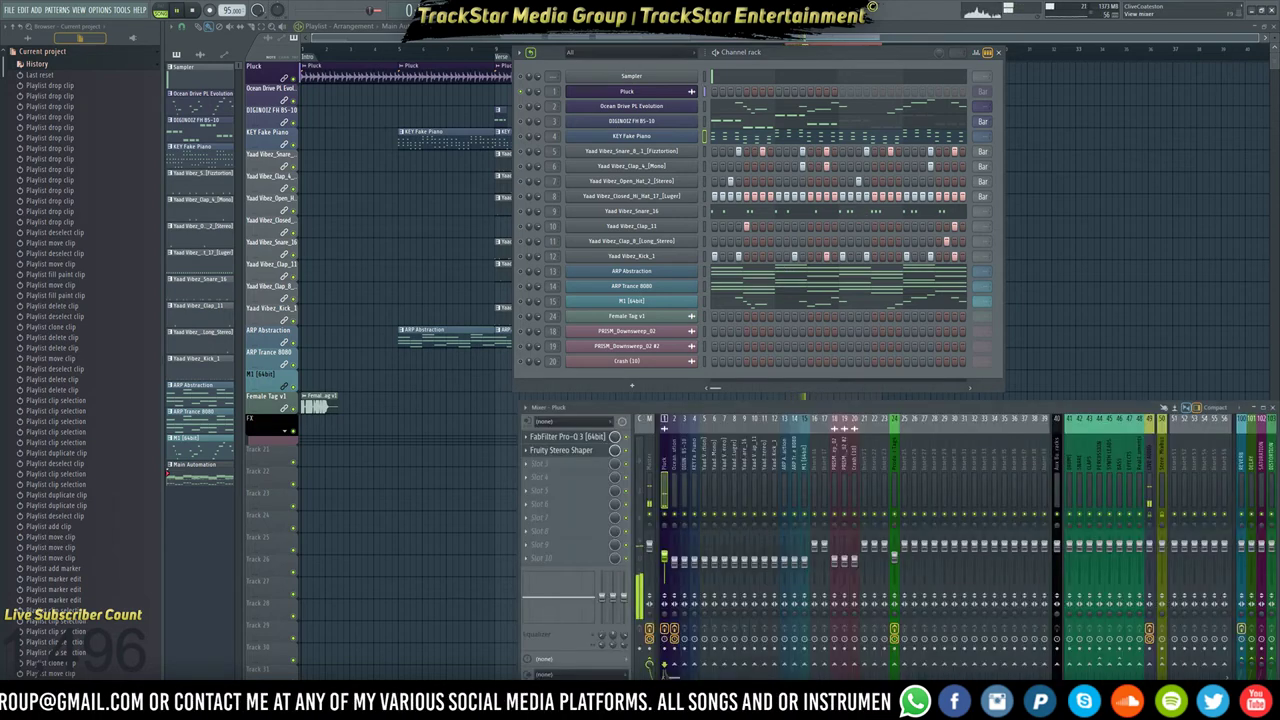
click(560, 450)
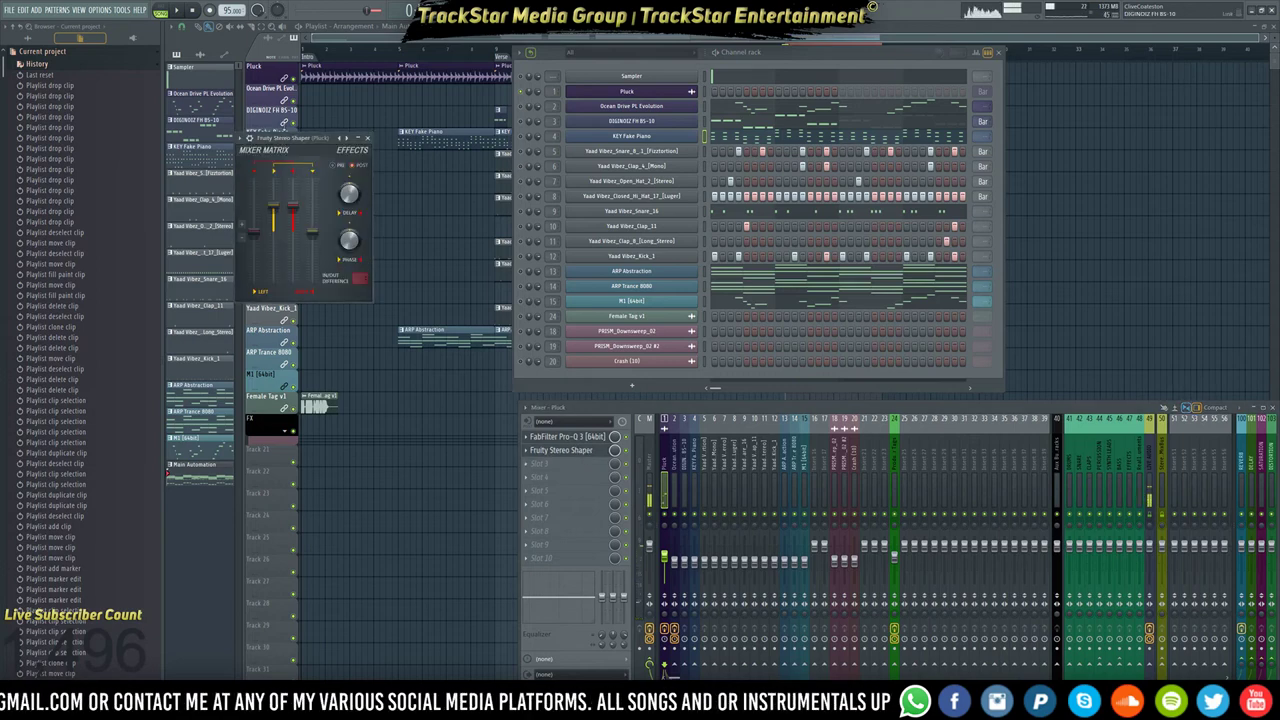
drag(347, 139, 510, 206)
click(507, 207)
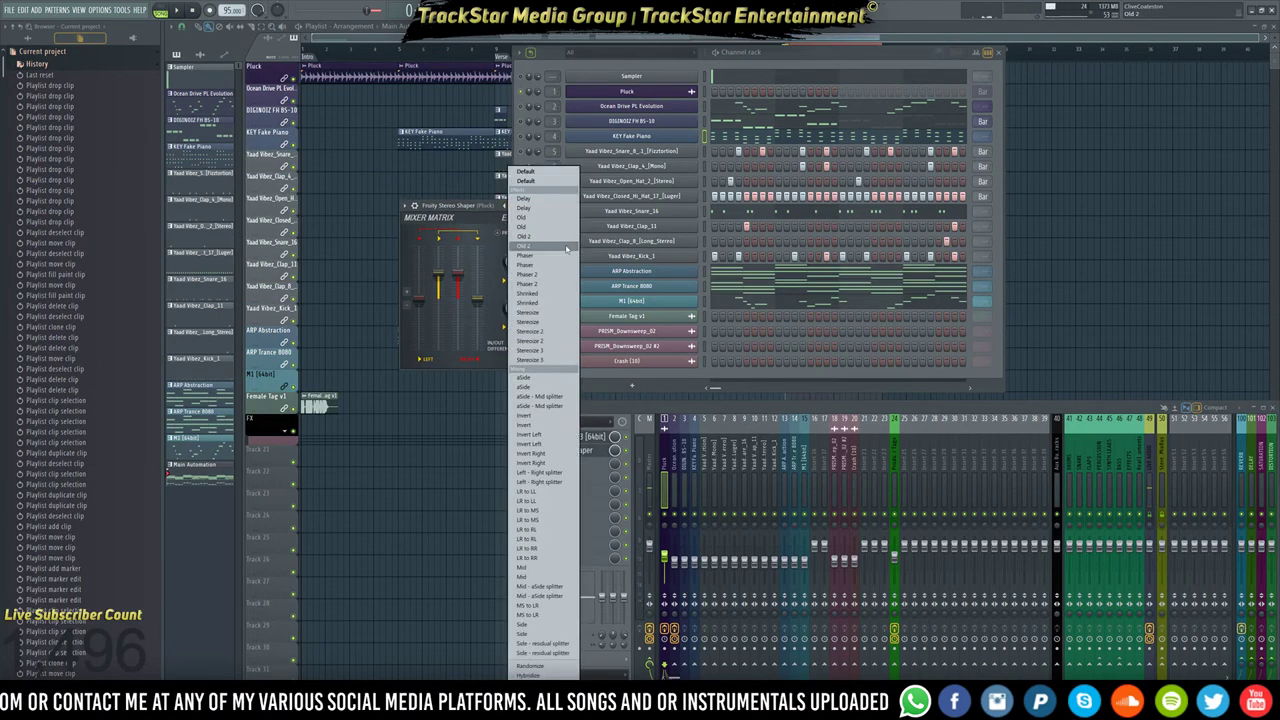
click(545, 199)
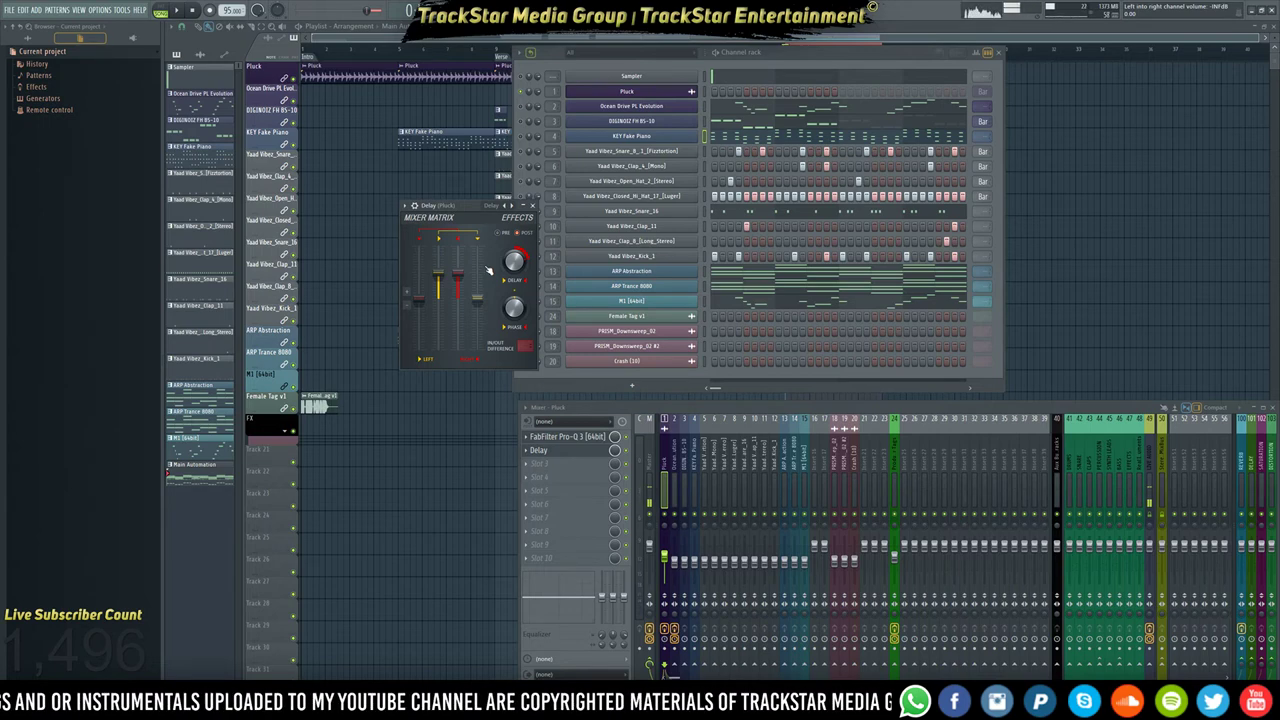
Reduce the Pluck track's Stereo Shaper left/right delay to about 4 ms right while playing the chorus.
drag(515, 262, 515, 270)
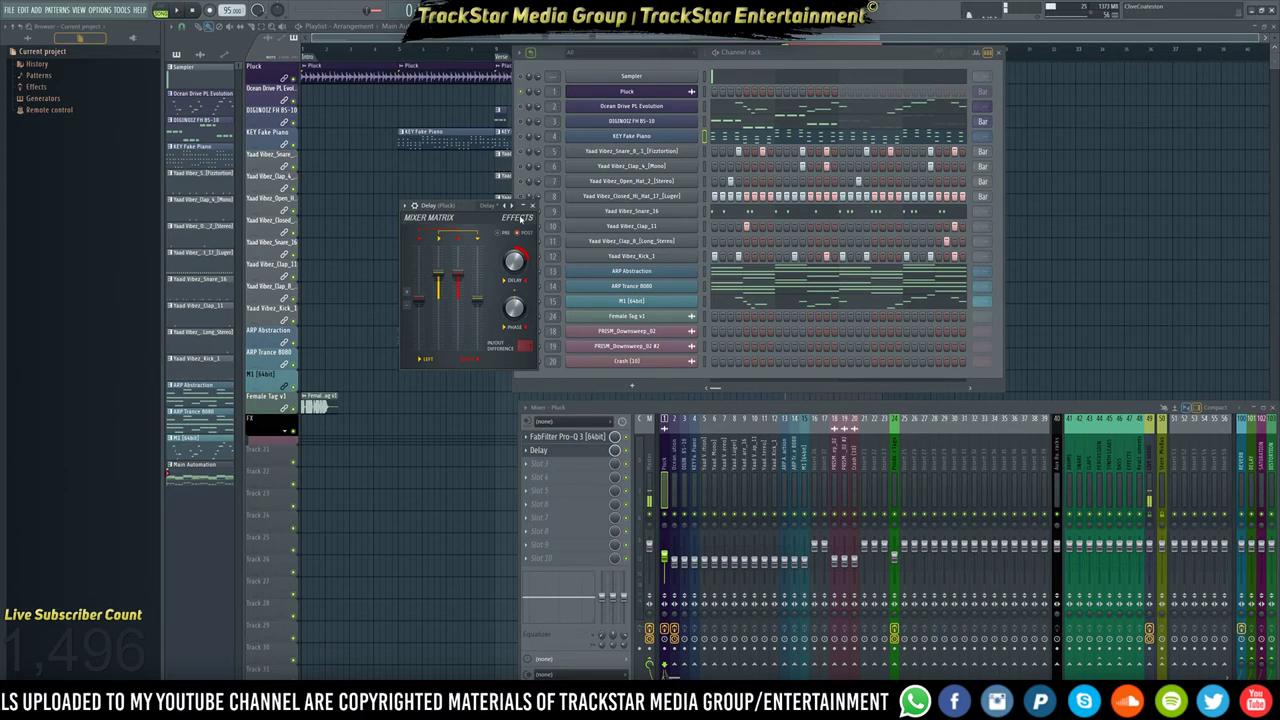
drag(515, 259, 515, 264)
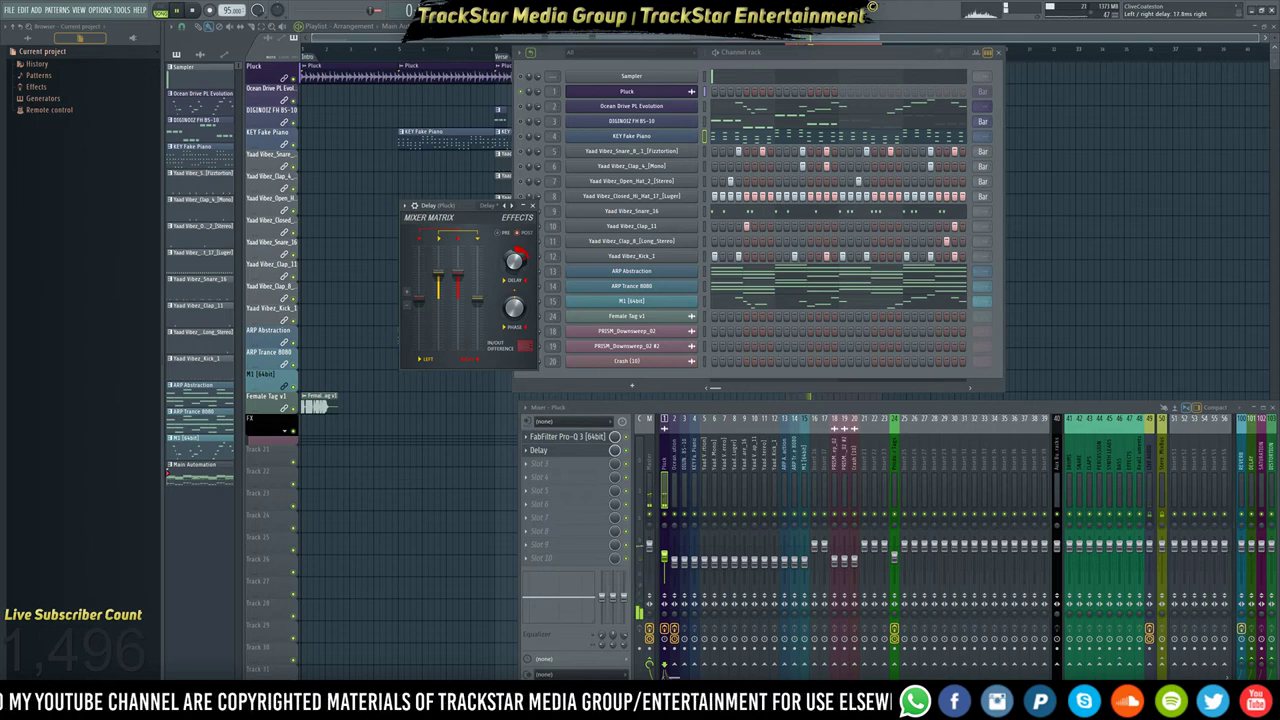
scroll(520, 257, down, 5)
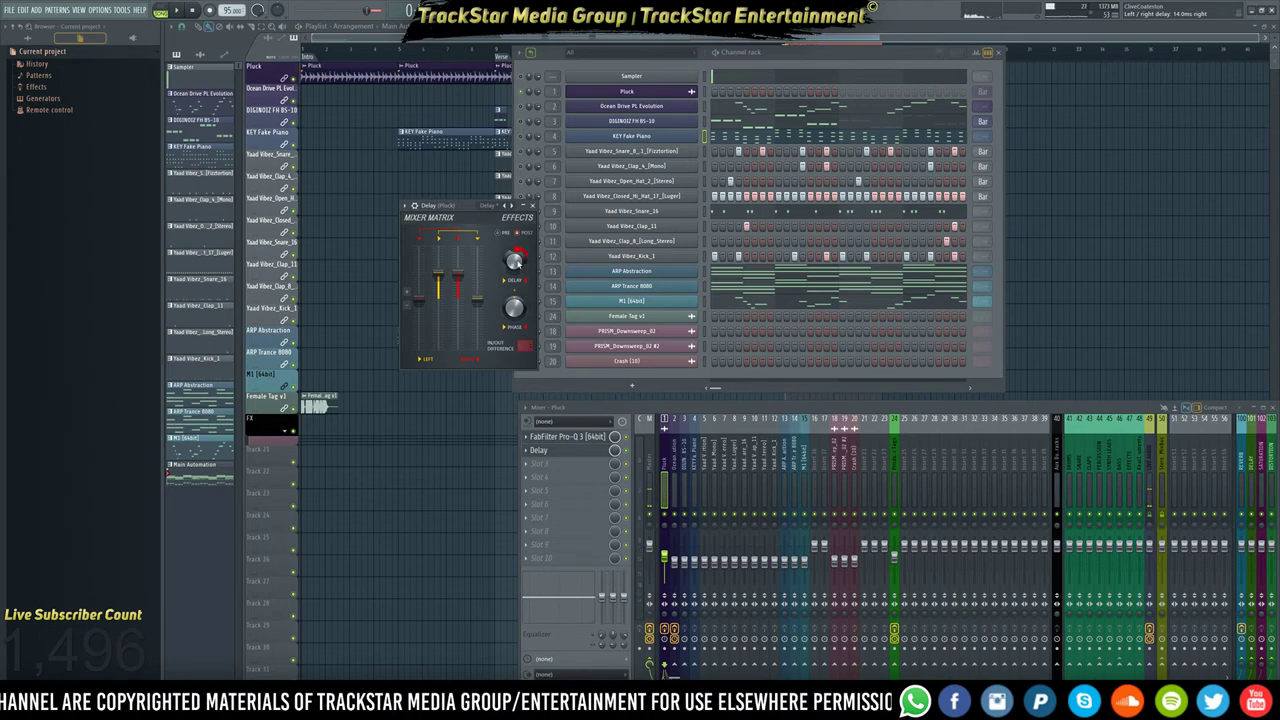
scroll(519, 263, down, 5)
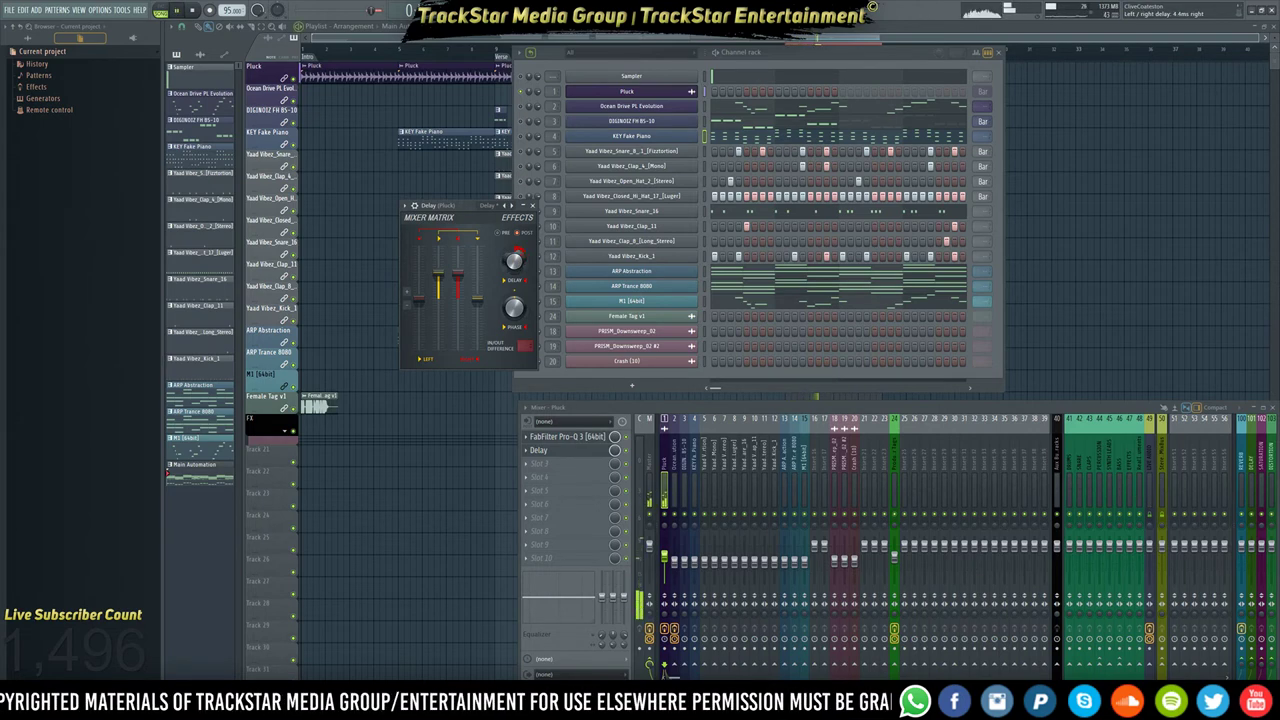
scroll(513, 260, down, 2)
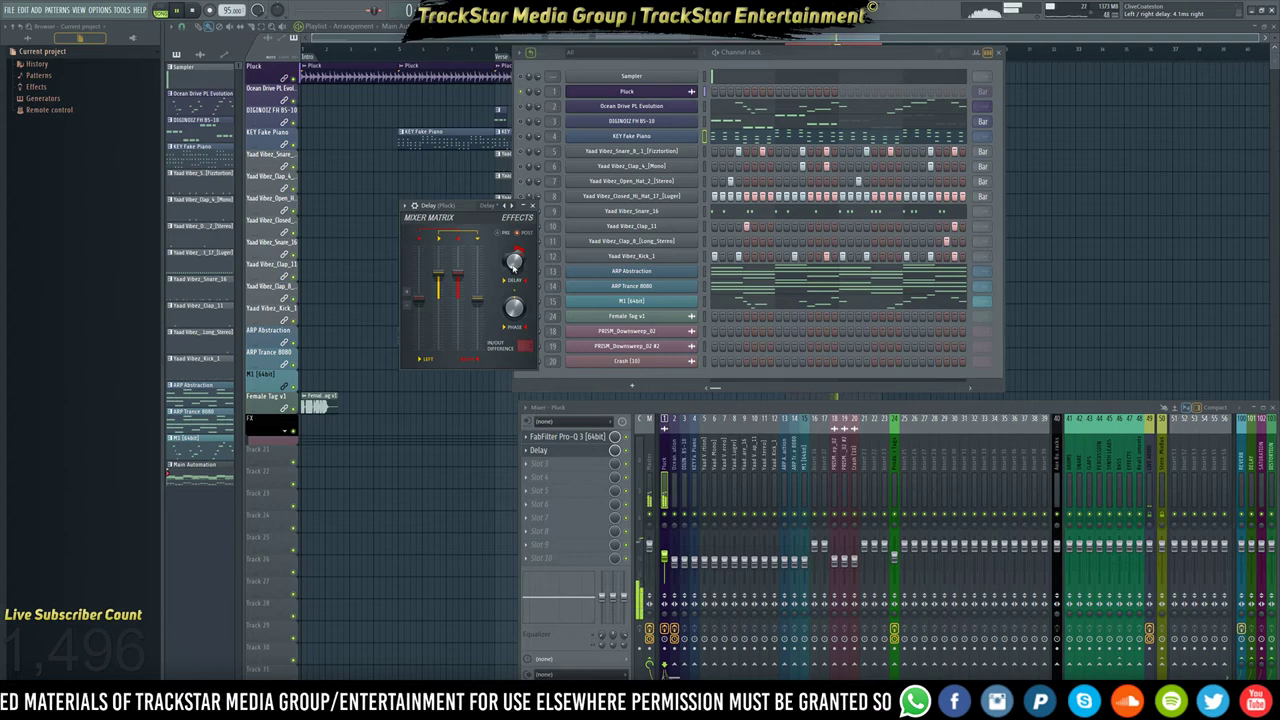
scroll(516, 261, down, 1)
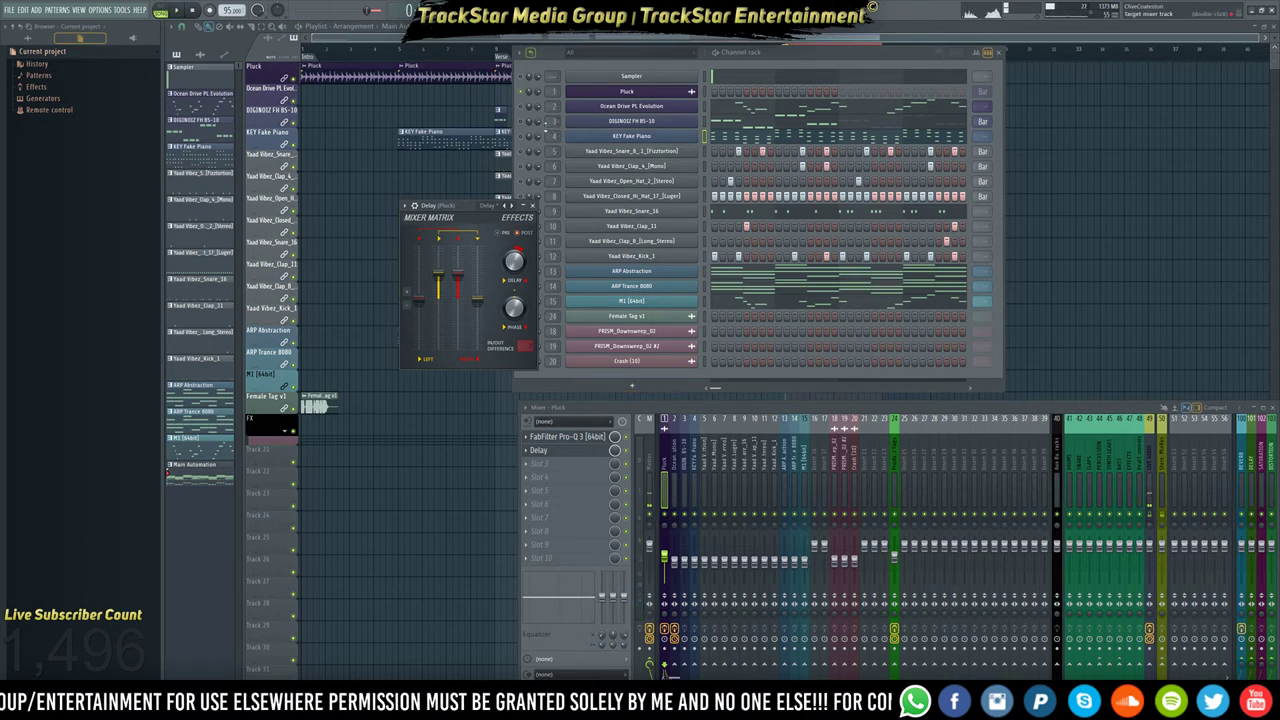
Solo the KEY Fake Piano mixer track and load FabFilter Pro-Q 3 in its first effect slot.
click(524, 139)
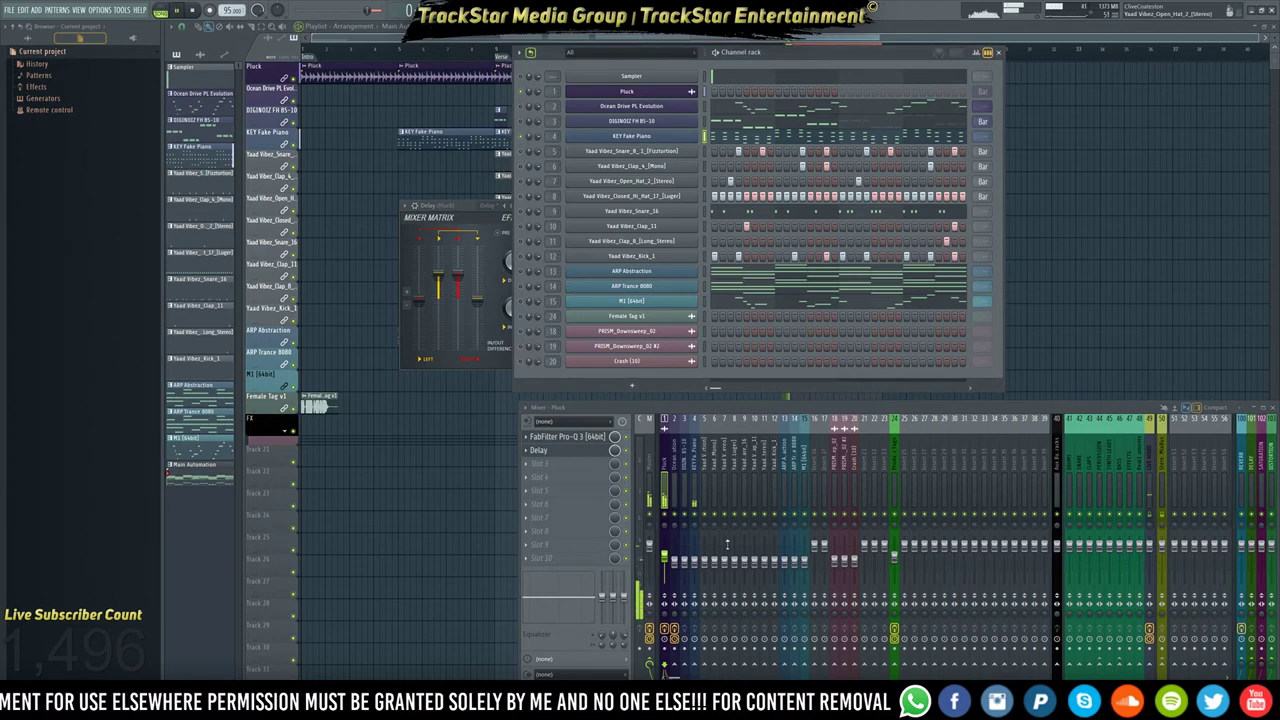
click(694, 505)
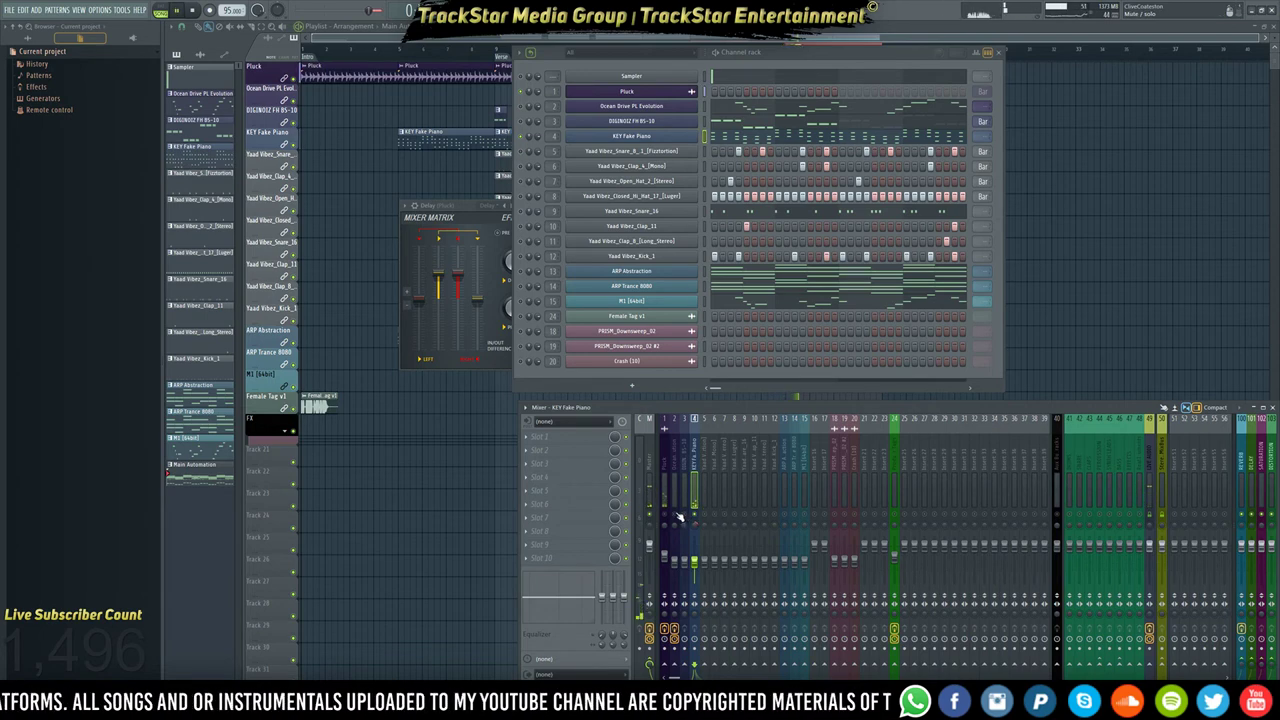
click(561, 440)
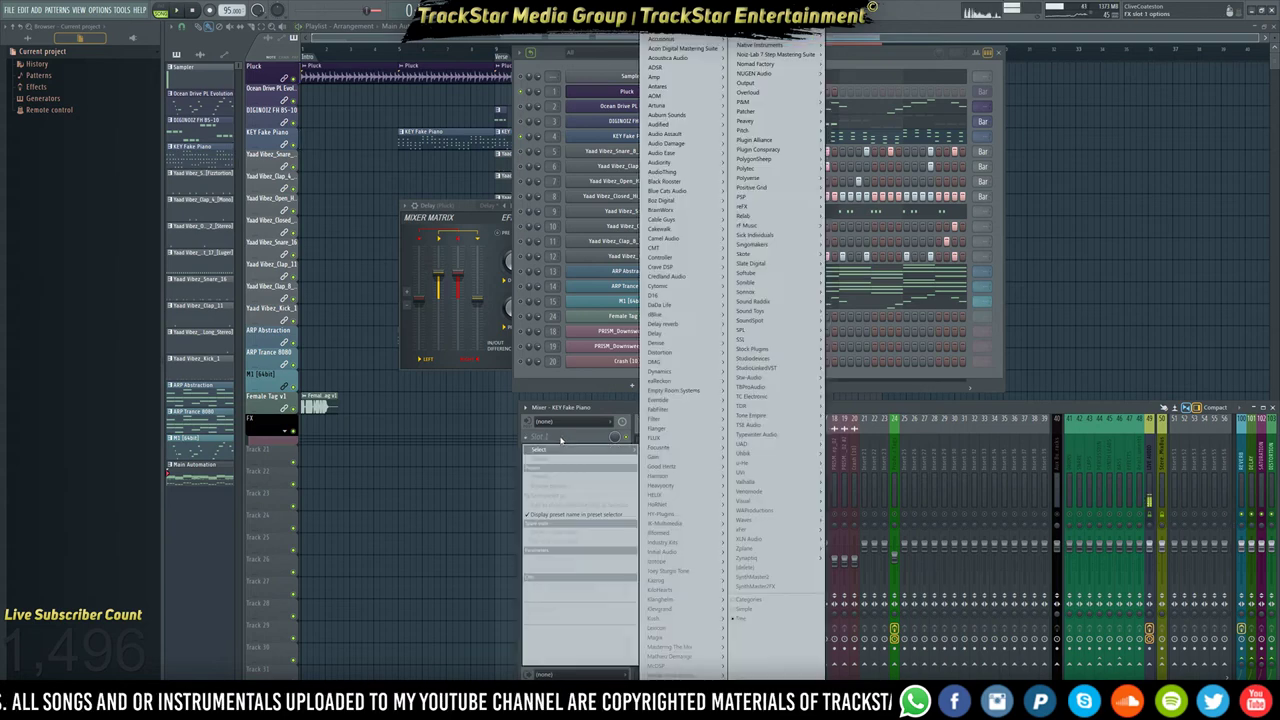
mouse_move(748, 418)
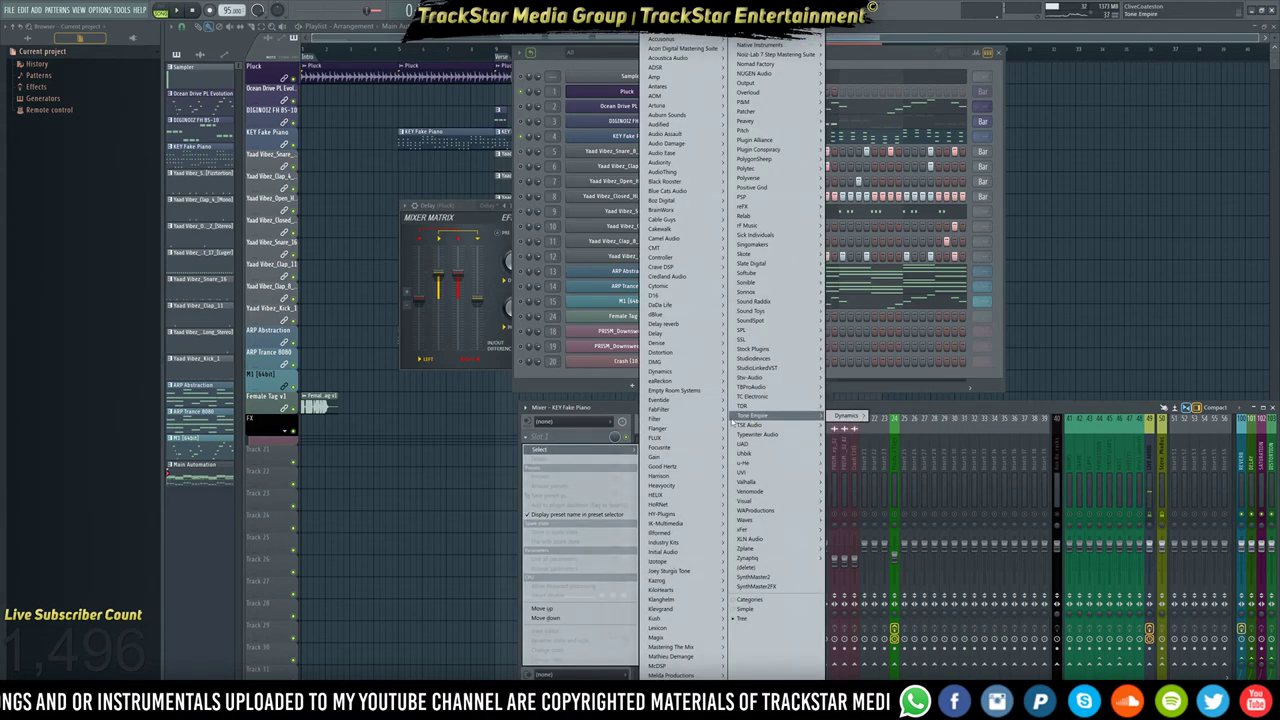
mouse_move(665, 409)
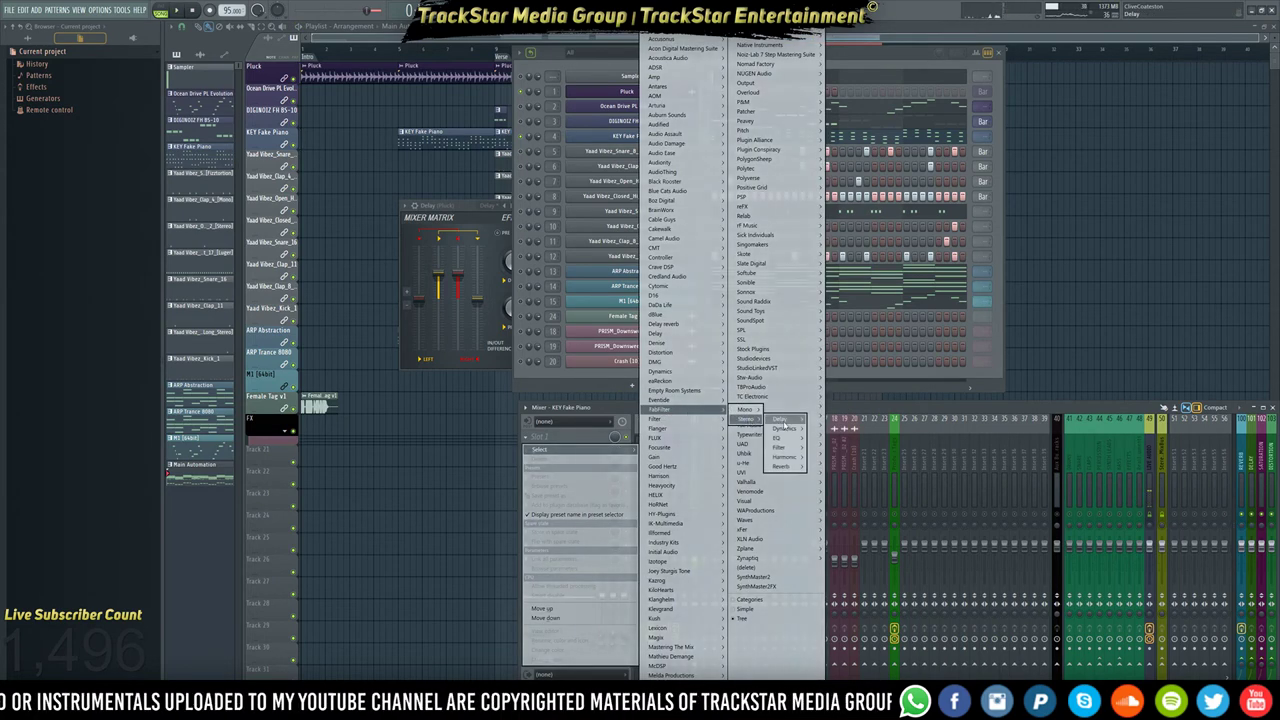
mouse_move(785, 437)
click(841, 452)
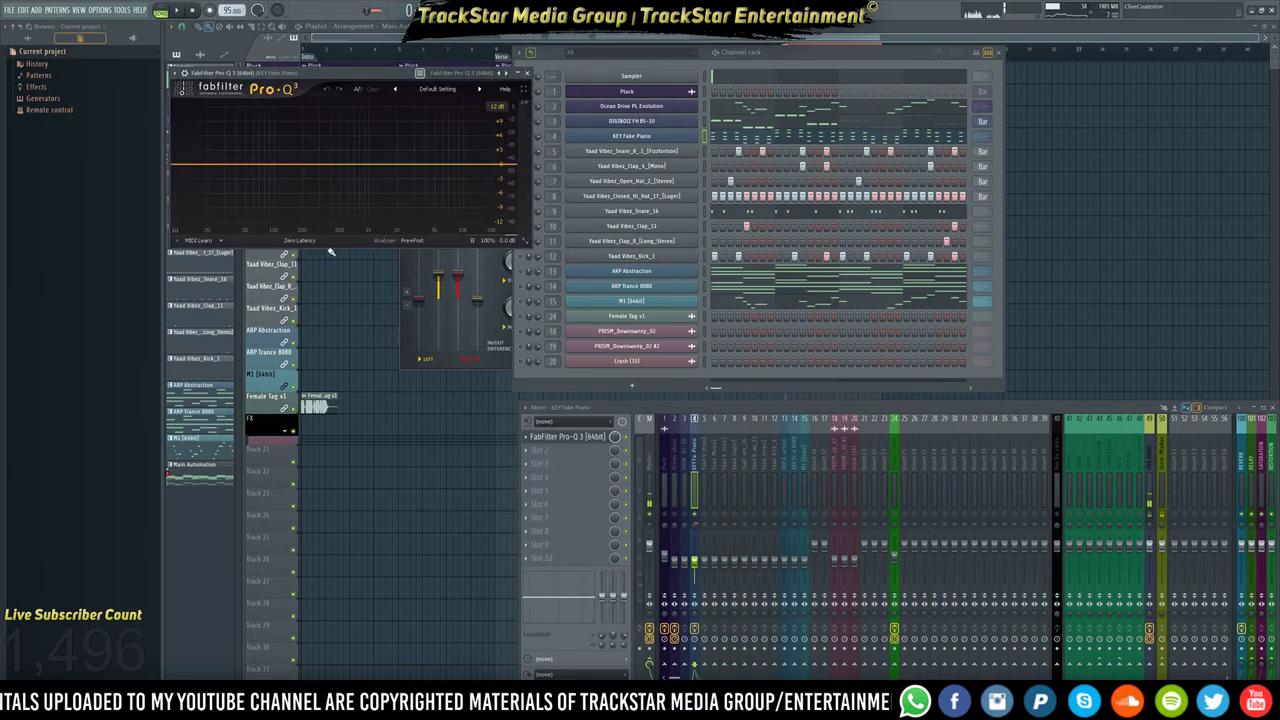
Add a low-cut band to the KEY Fake Piano's Pro-Q 3 with a 36 dB/oct slope at 125 Hz.
click(182, 166)
scroll(181, 168, up, 4)
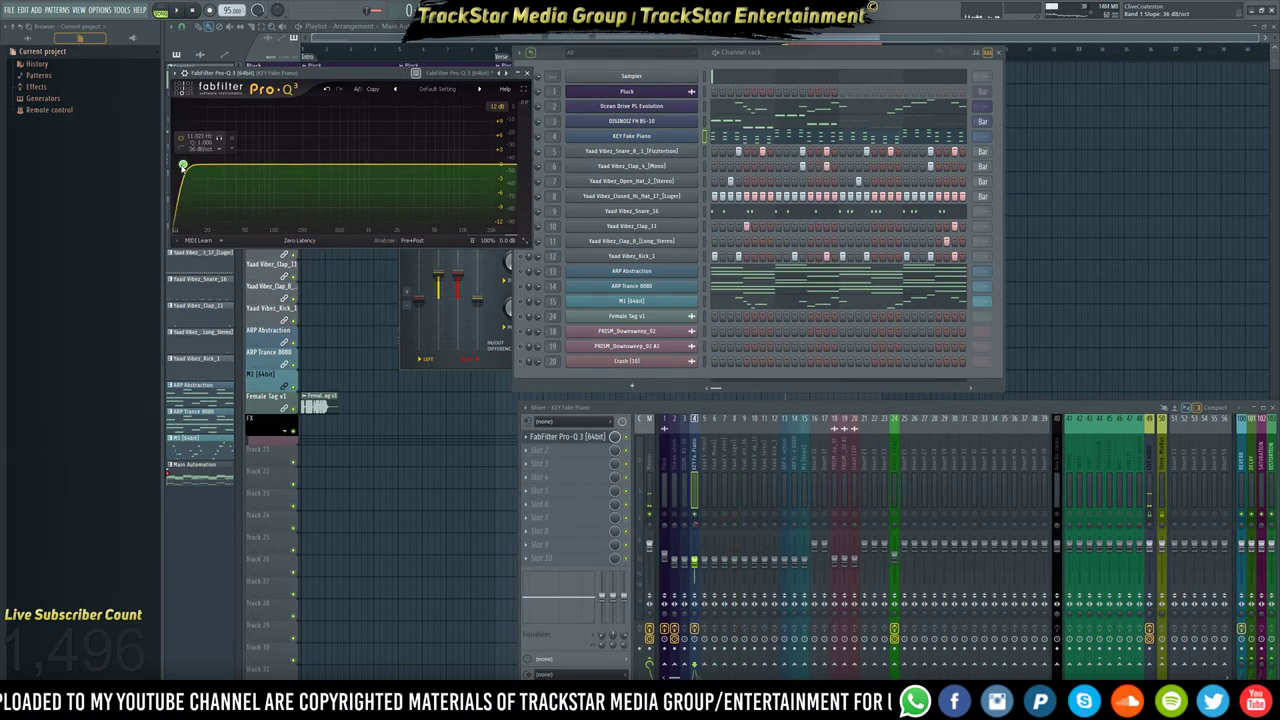
double_click(200, 137)
text(125)
key(Return)
Play the chorus several times to hear the low-cut KEY Fake Piano together with the neighbouring instruments.
key(space)
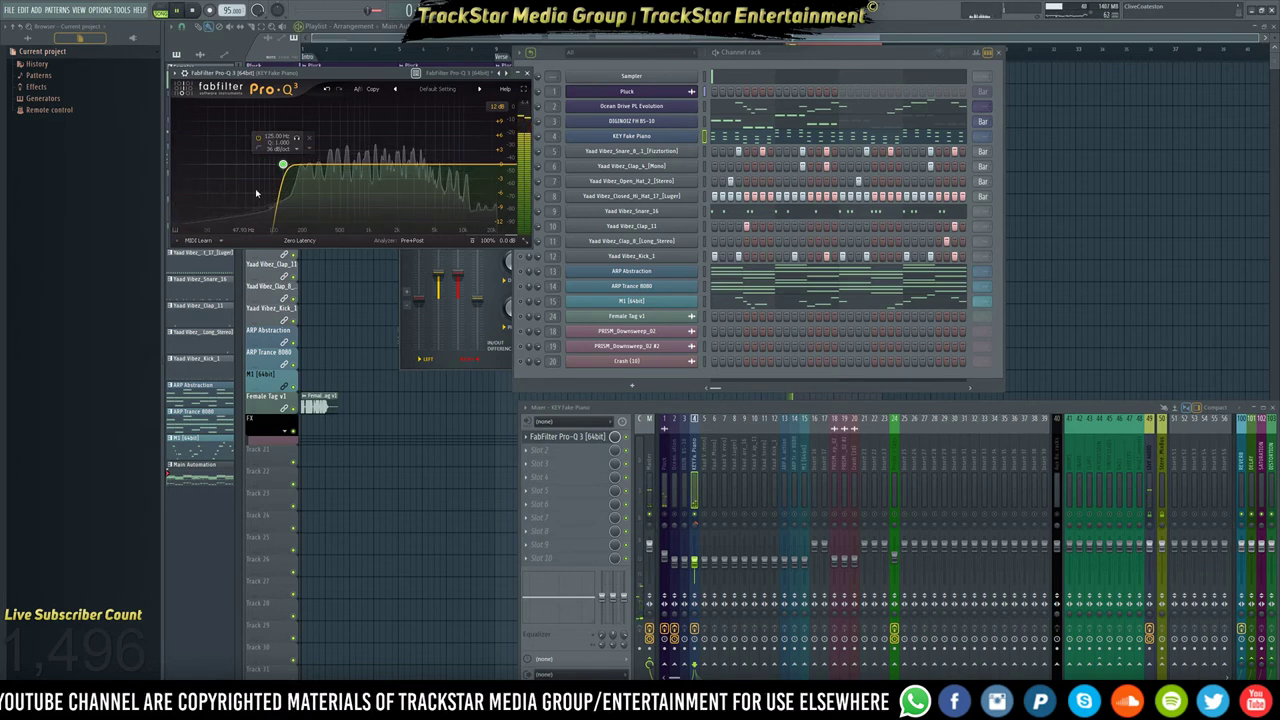
key(space)
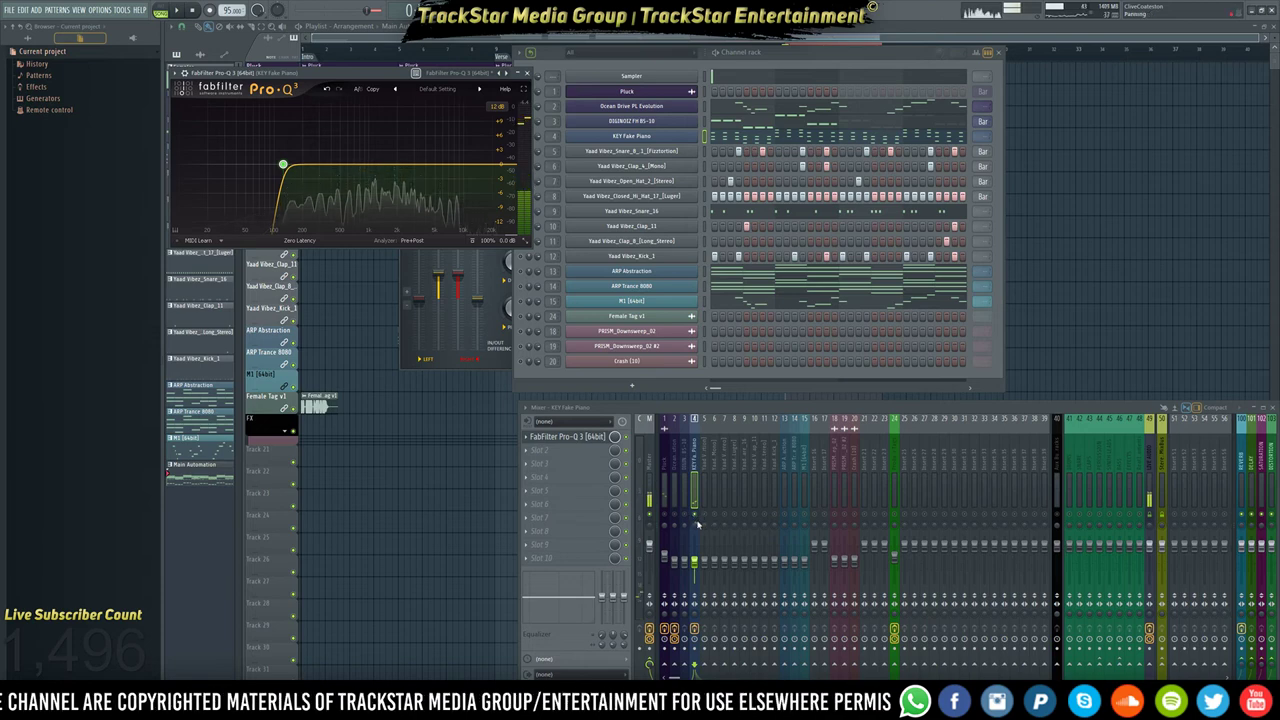
key(space)
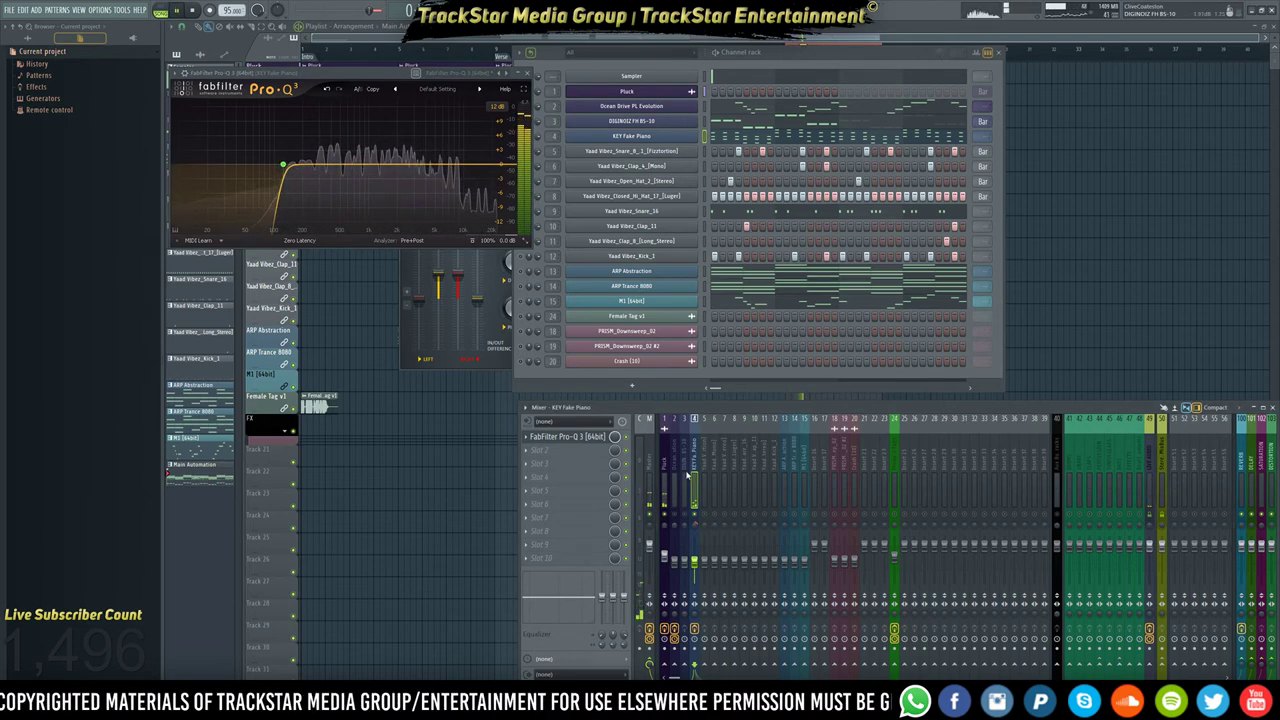
key(space)
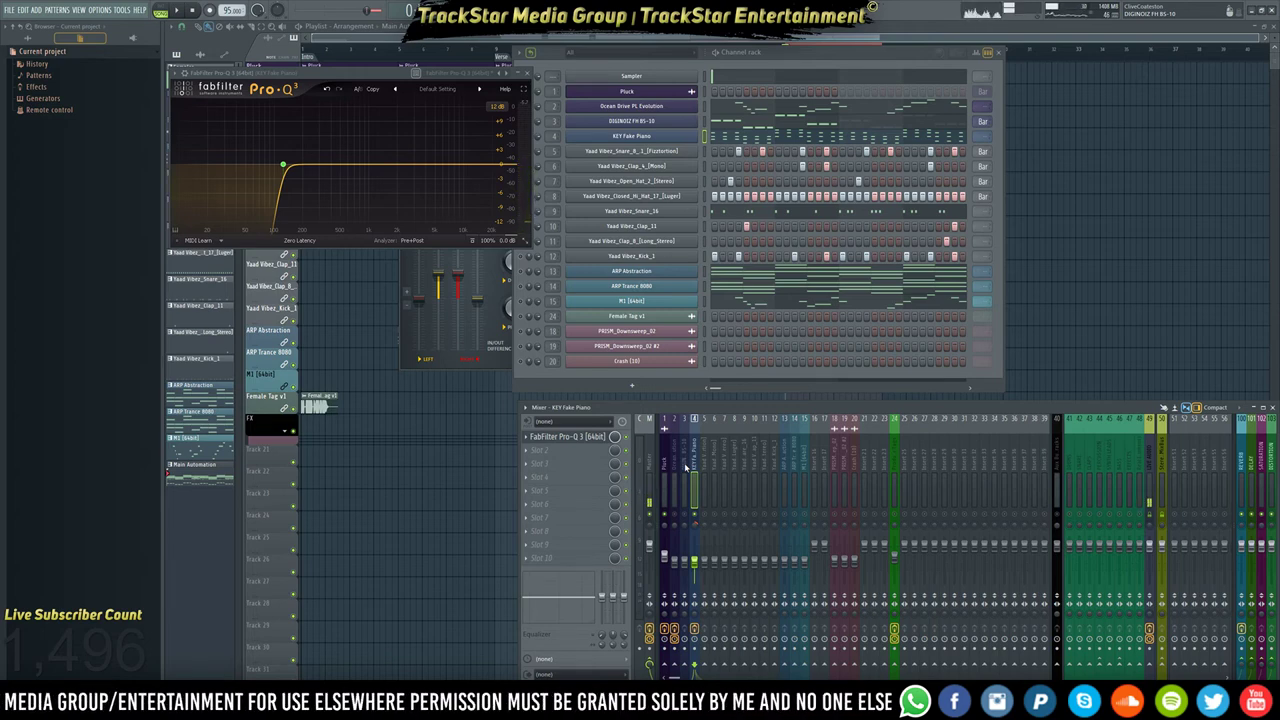
key(space)
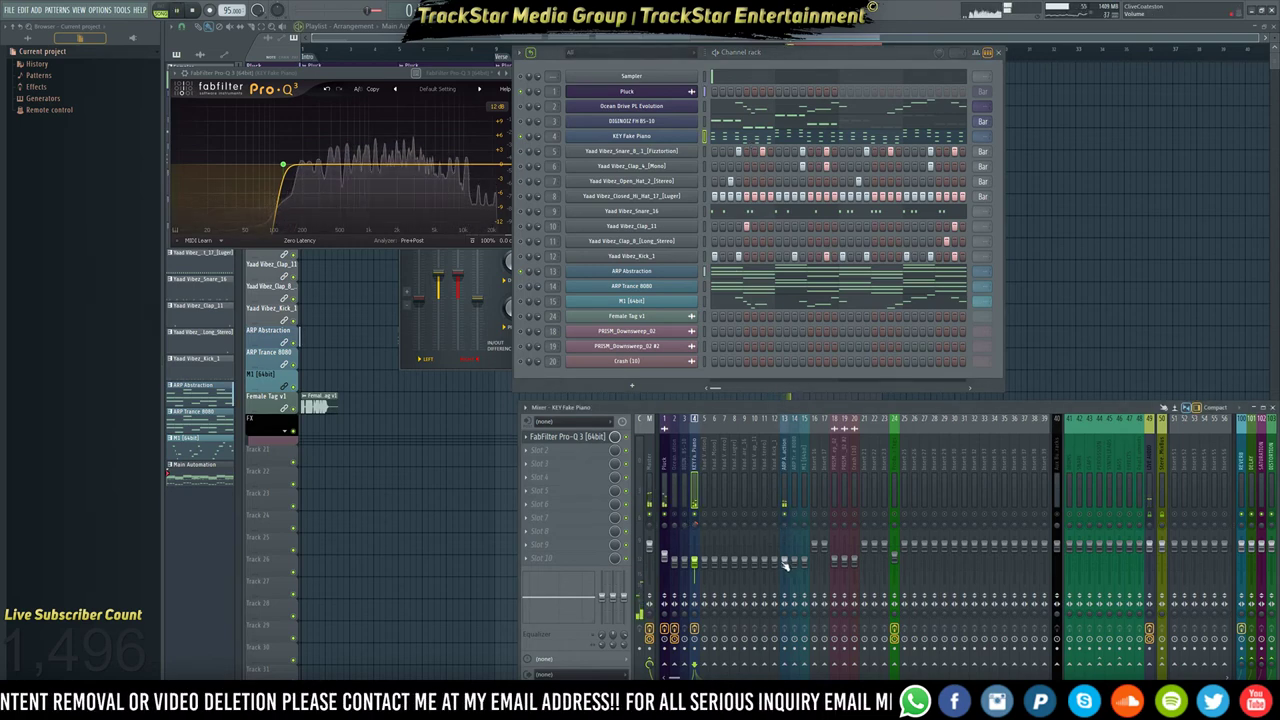
Select the ARP Abstraction mixer track and load the stereo FabFilter Pro-Q 3 in its first effect slot.
click(784, 482)
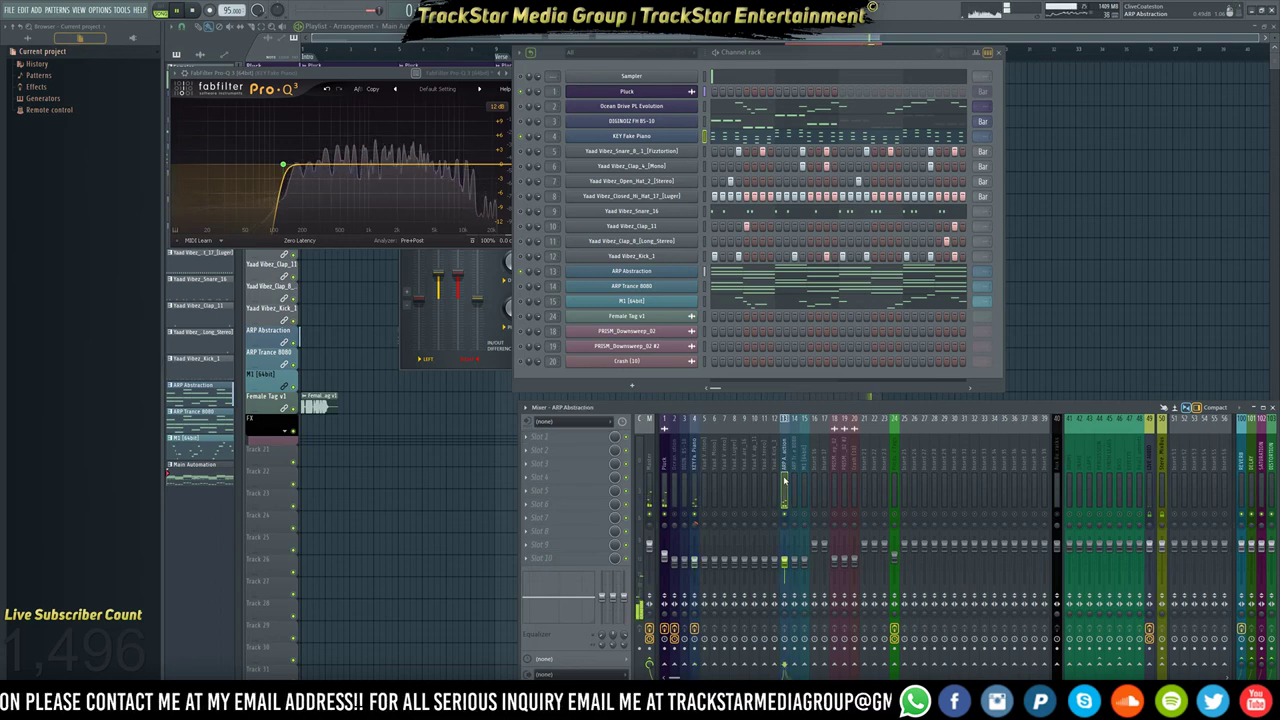
click(576, 436)
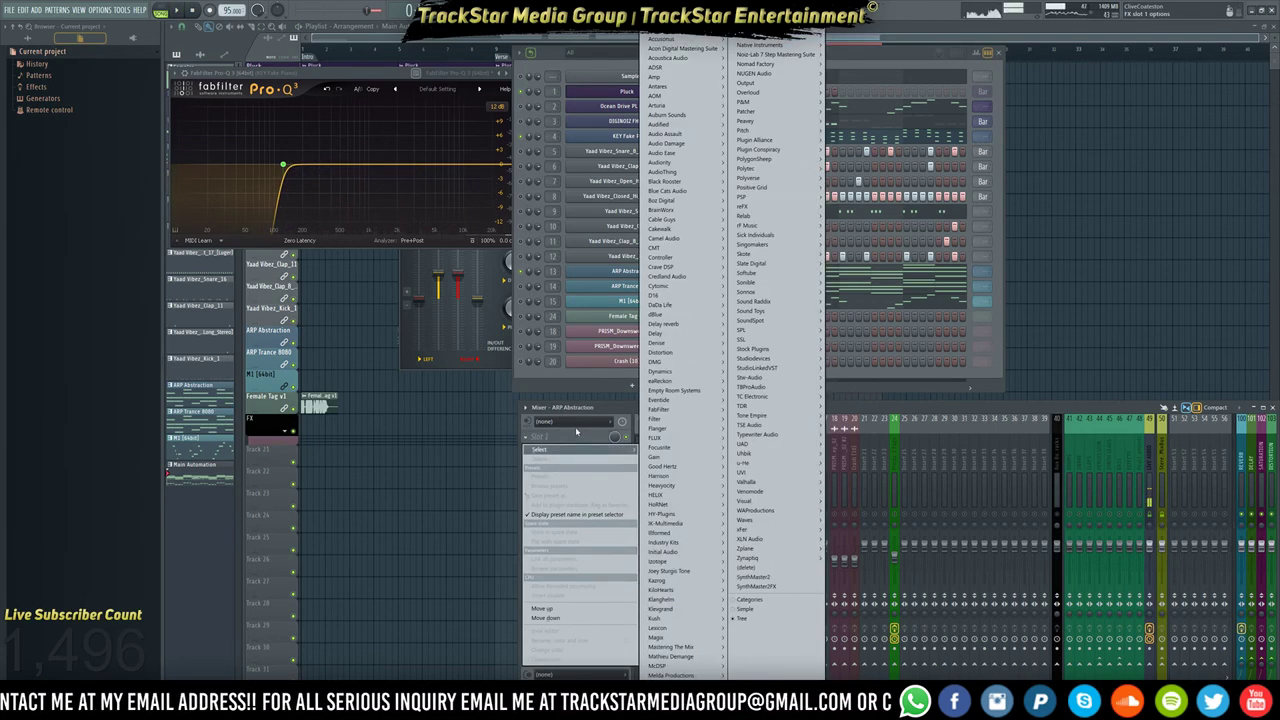
mouse_move(680, 462)
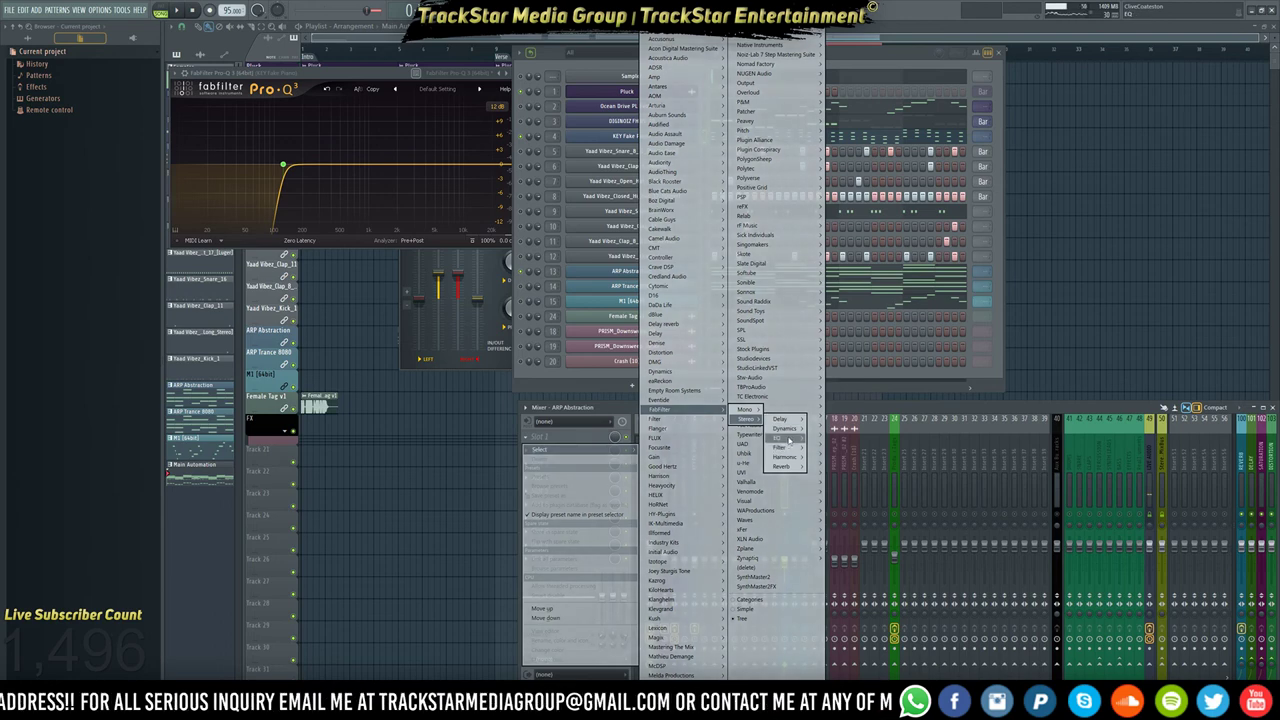
click(812, 440)
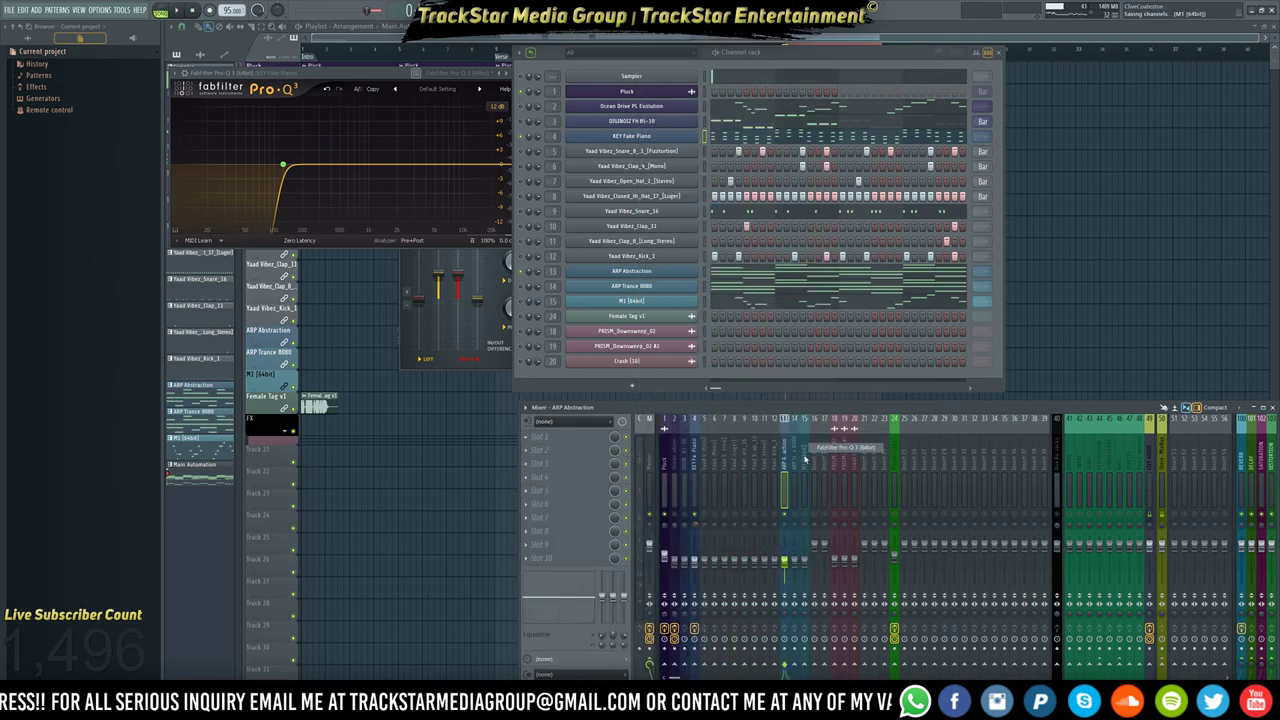
Load the stereo FabFilter Pro-L 2 limiter in the second effect slot of the ARP Abstraction track.
click(560, 456)
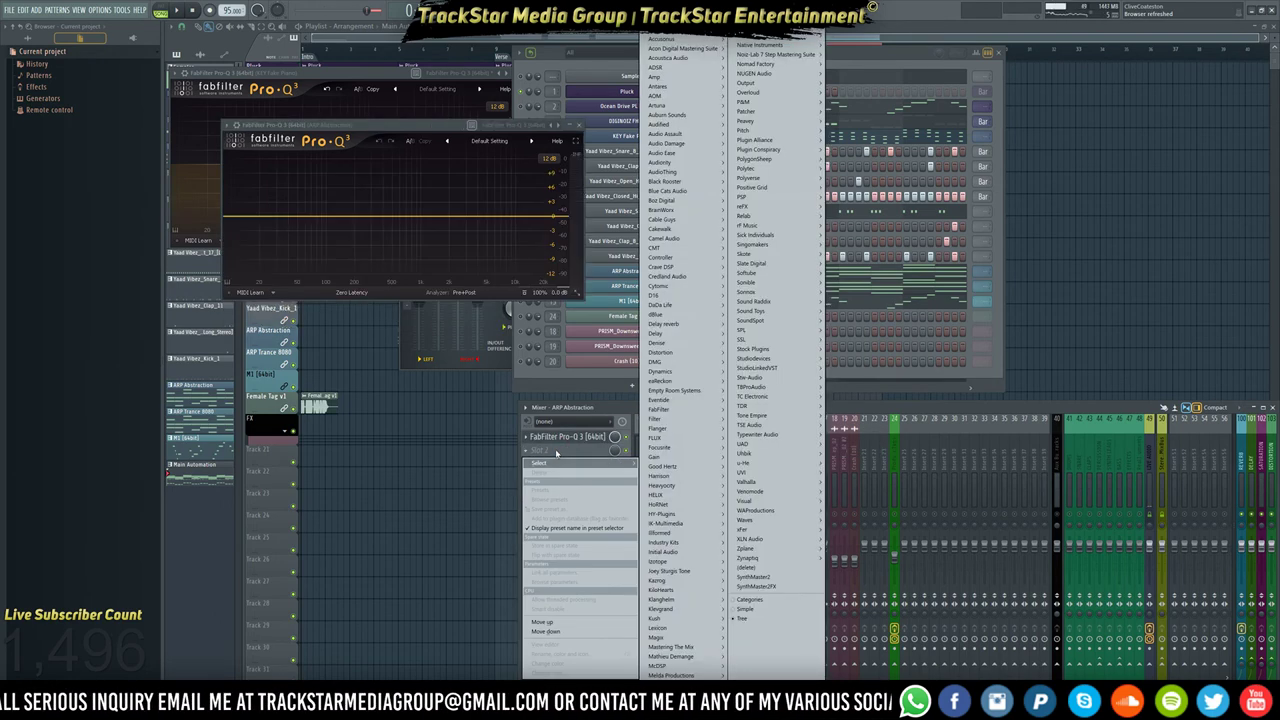
mouse_move(676, 410)
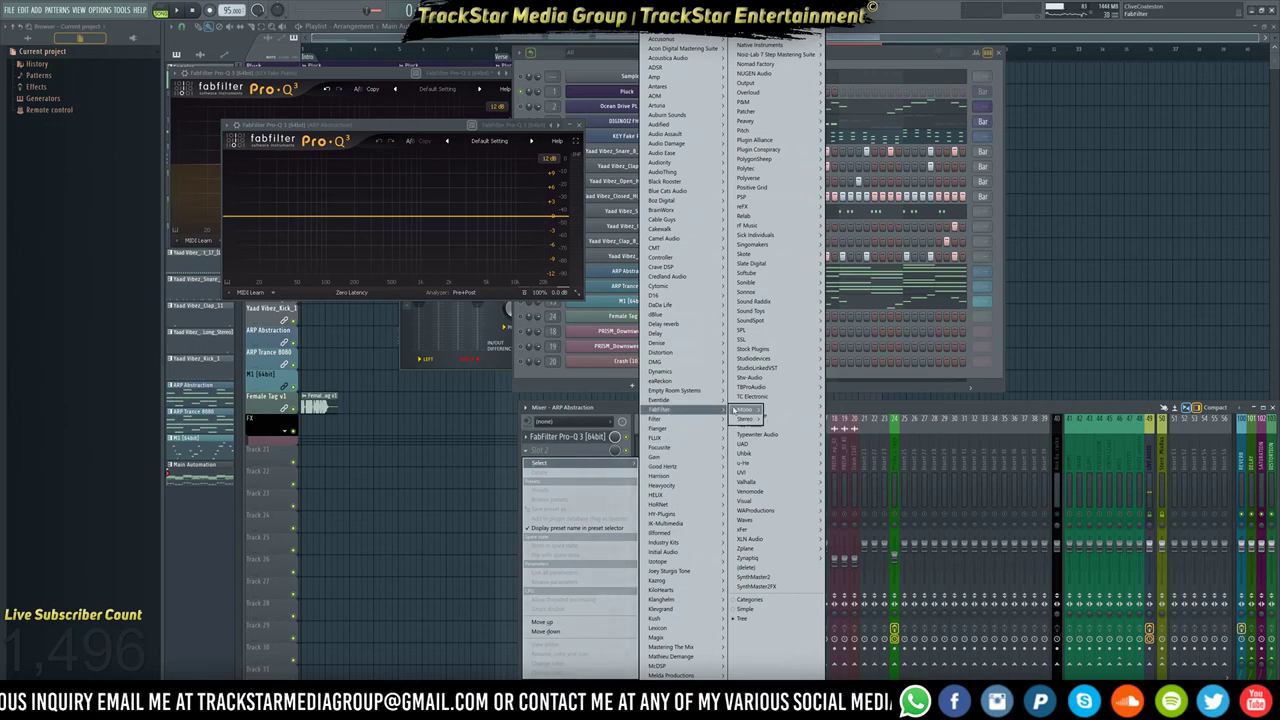
mouse_move(748, 418)
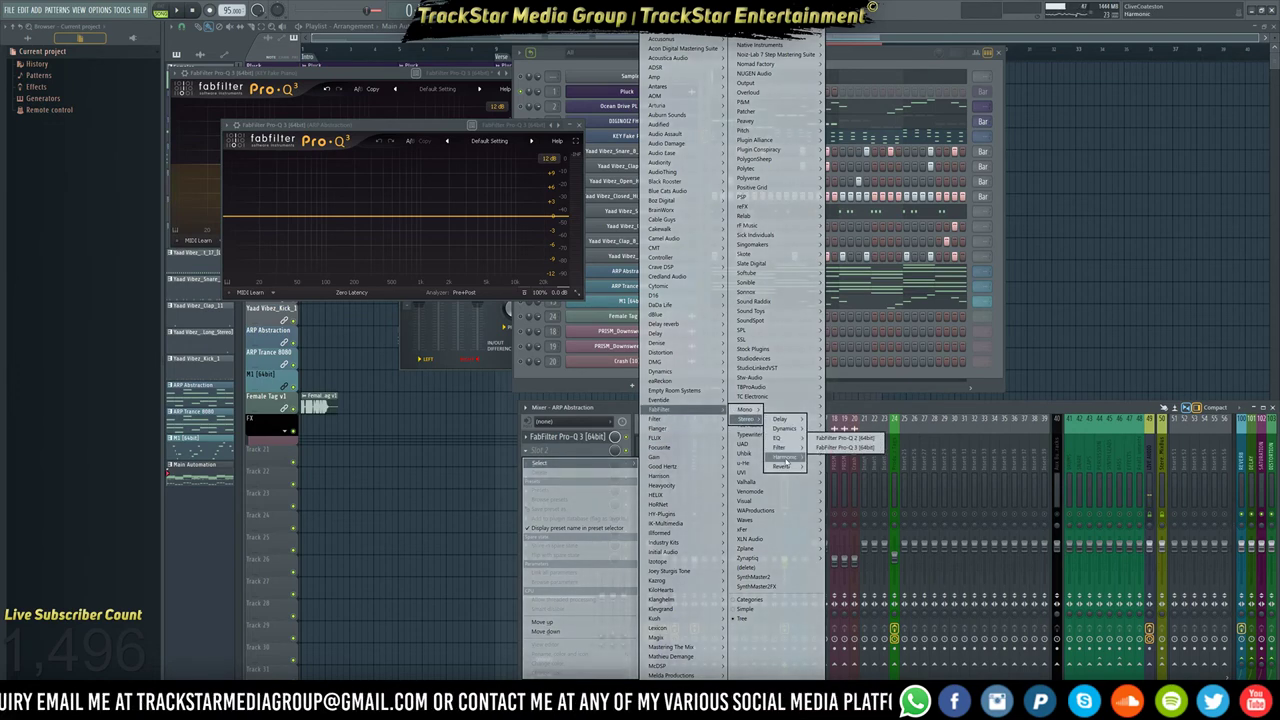
mouse_move(785, 428)
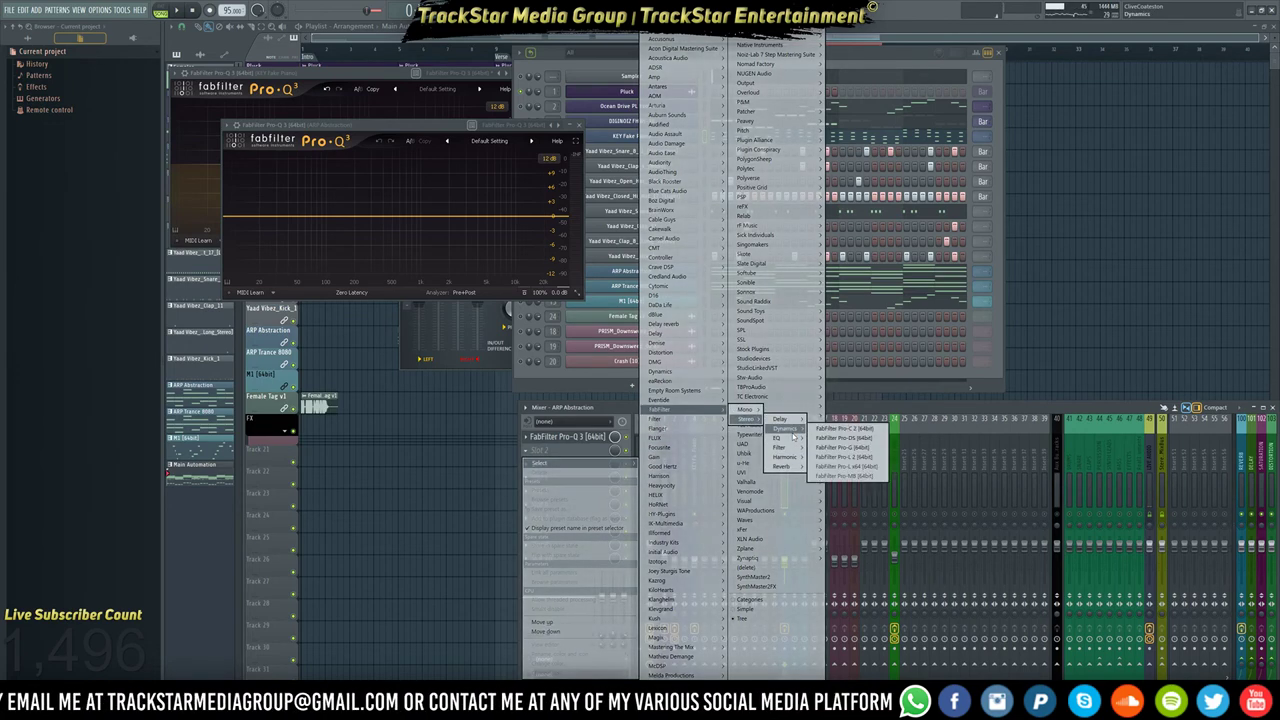
click(843, 456)
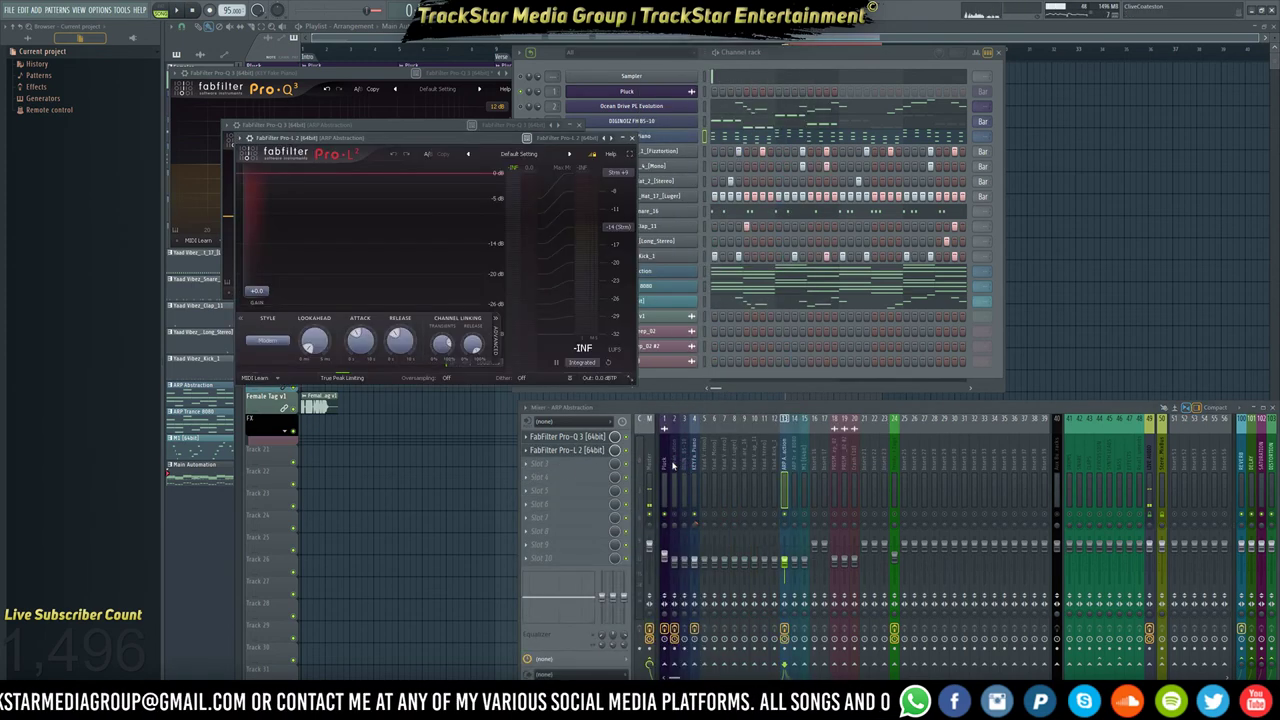
Load the Soundtoys PanMan auto-panner in the third effect slot of the ARP Abstraction track.
click(562, 465)
mouse_move(545, 474)
mouse_move(780, 316)
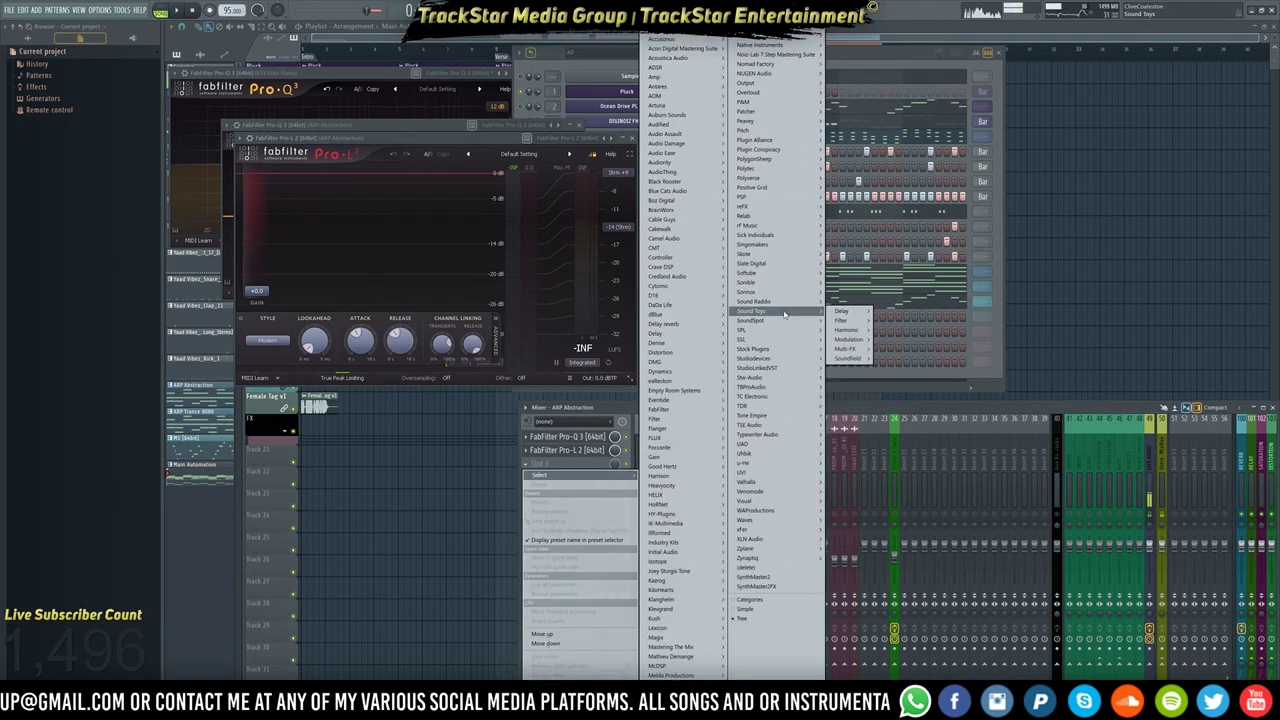
mouse_move(850, 358)
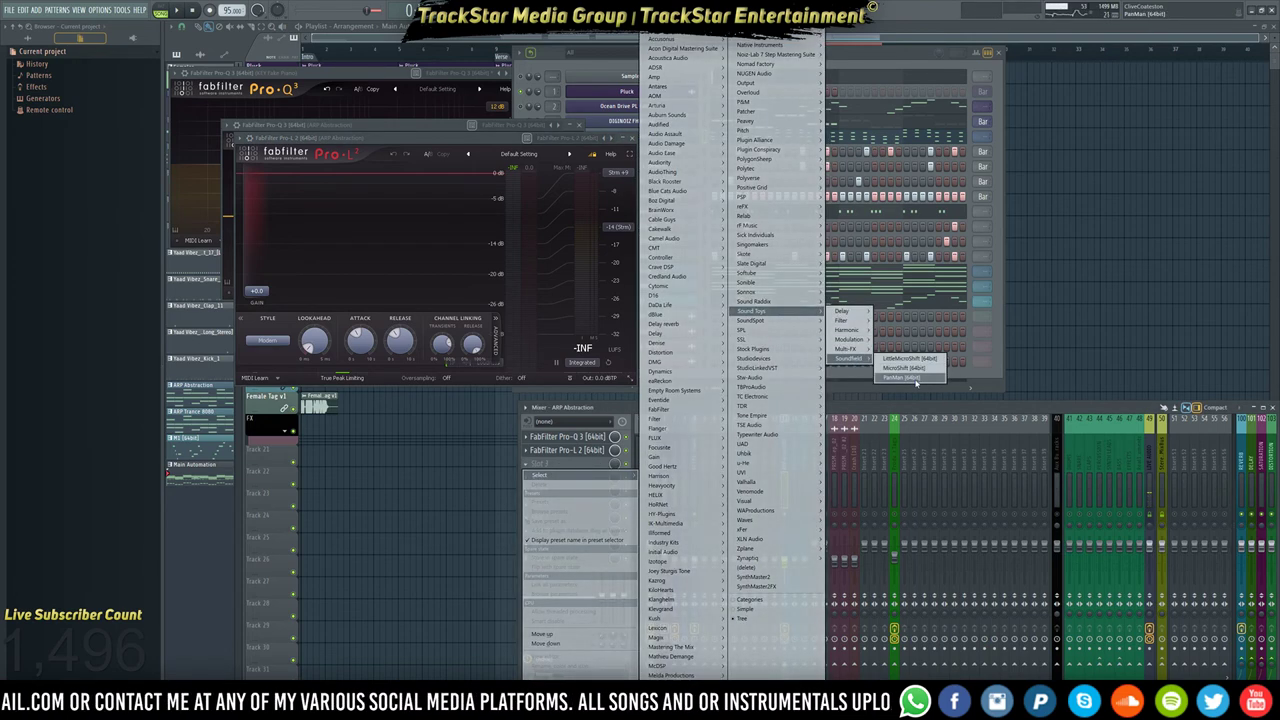
click(903, 377)
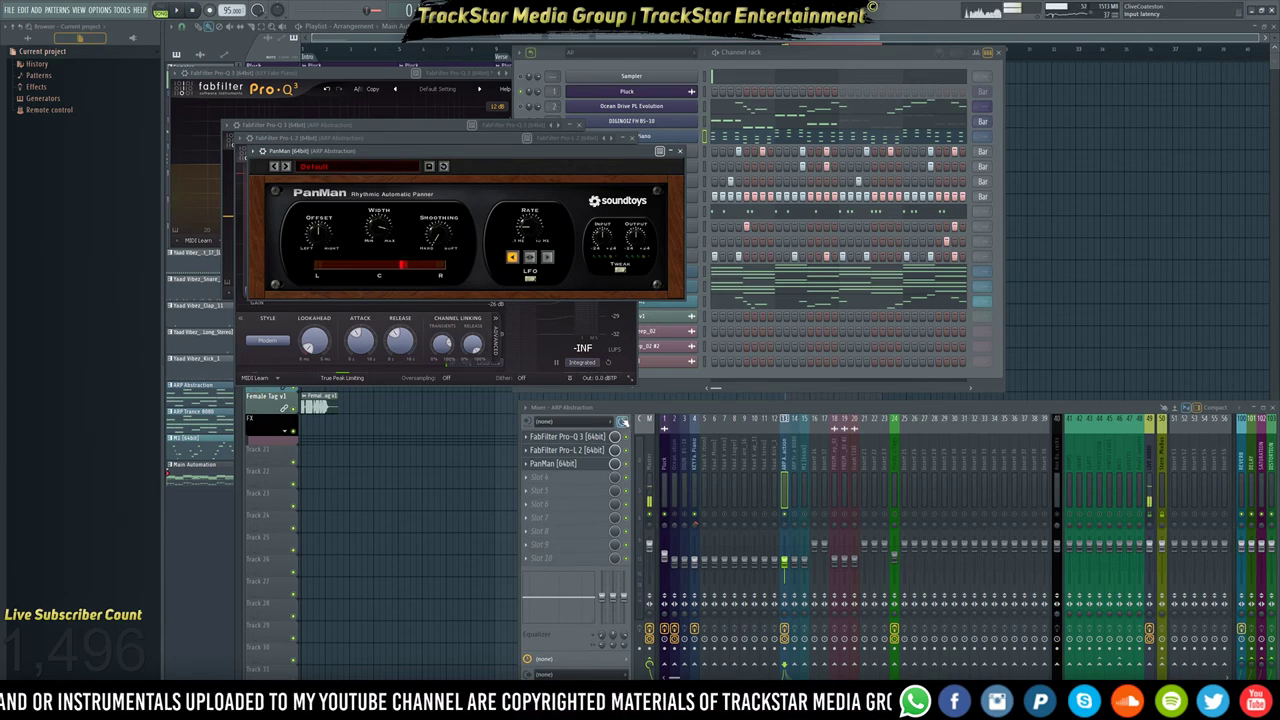
Spread out the ARP Abstraction's PanMan, Pro-L 2 and Pro-Q 3 windows and bring the mixer back to the front.
drag(524, 155, 997, 103)
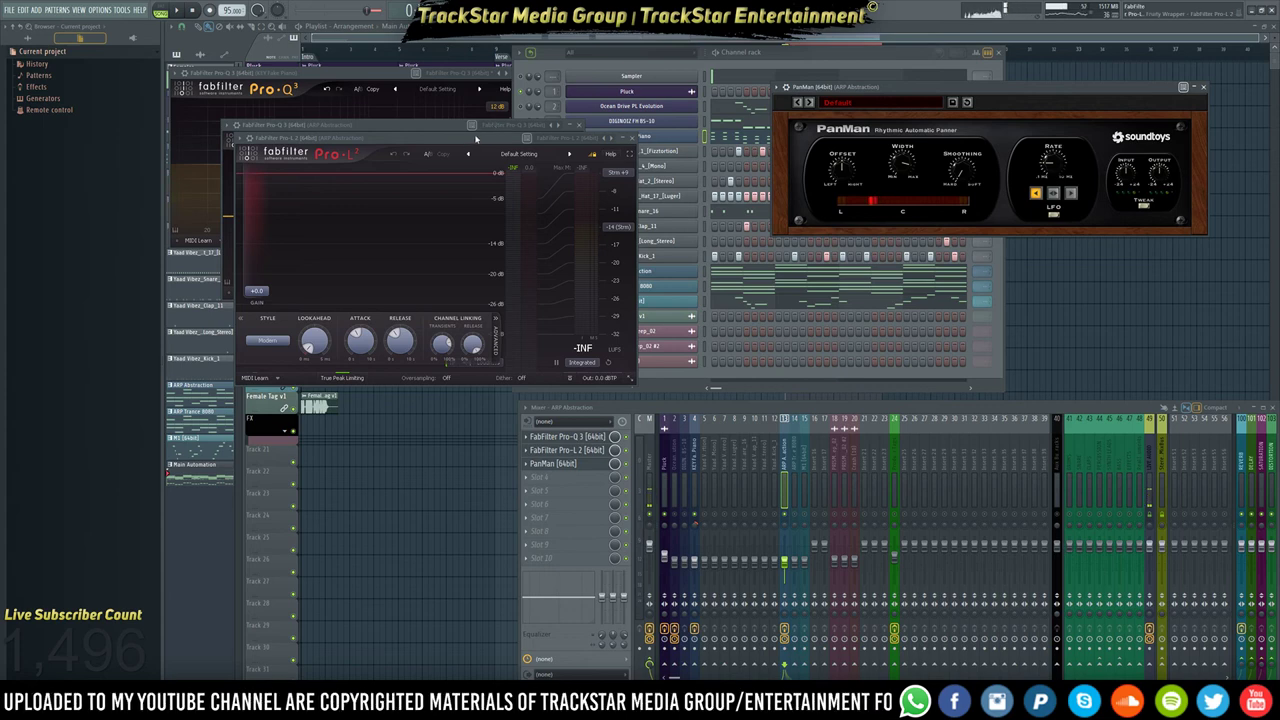
drag(510, 134, 465, 374)
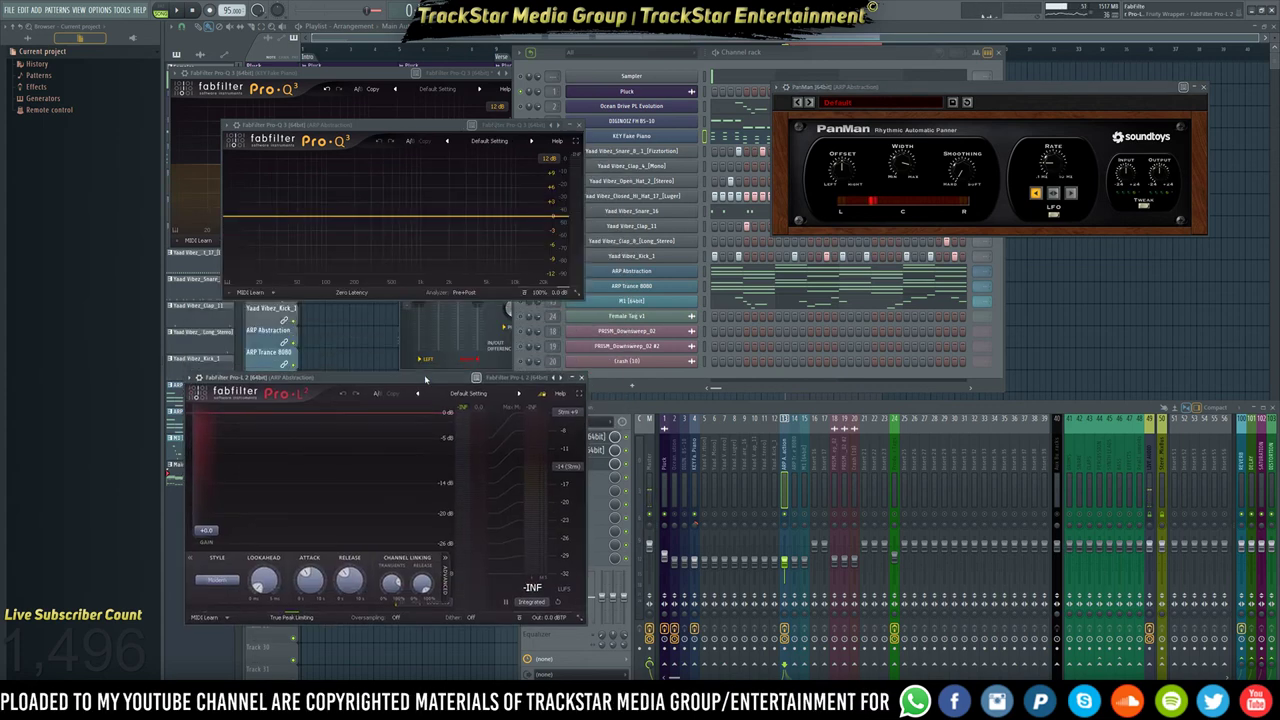
click(703, 407)
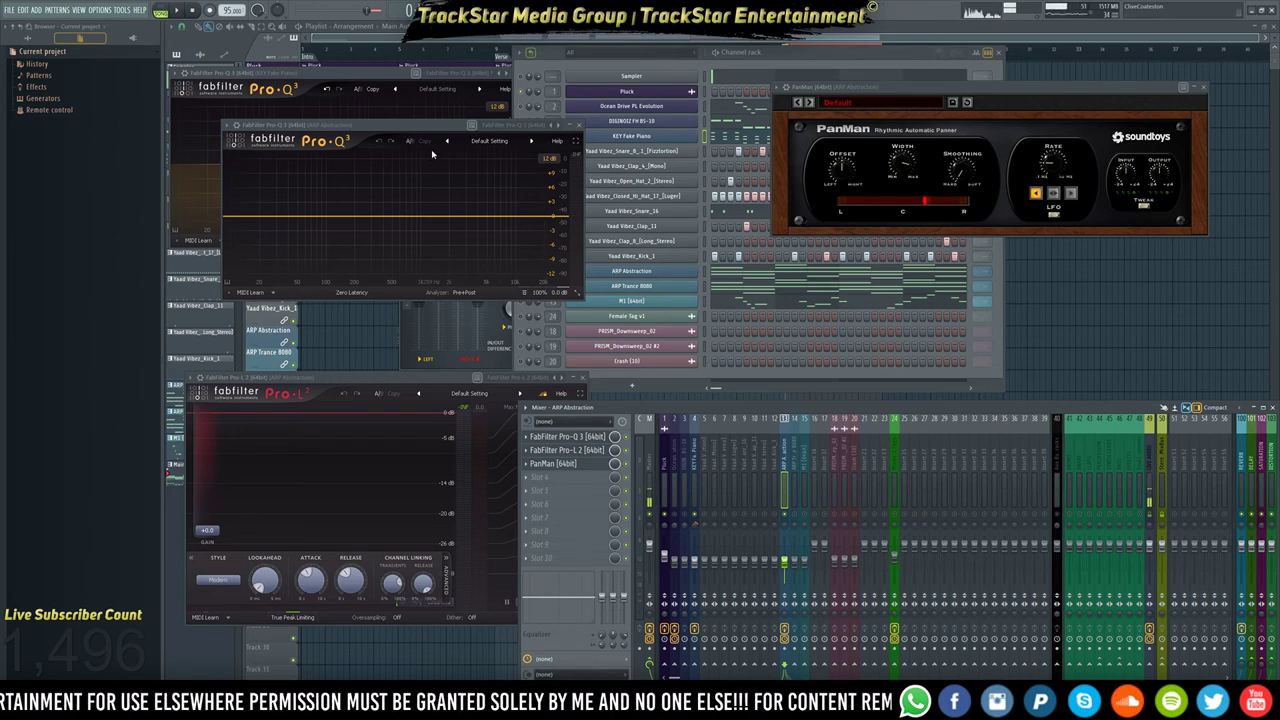
drag(439, 129, 569, 176)
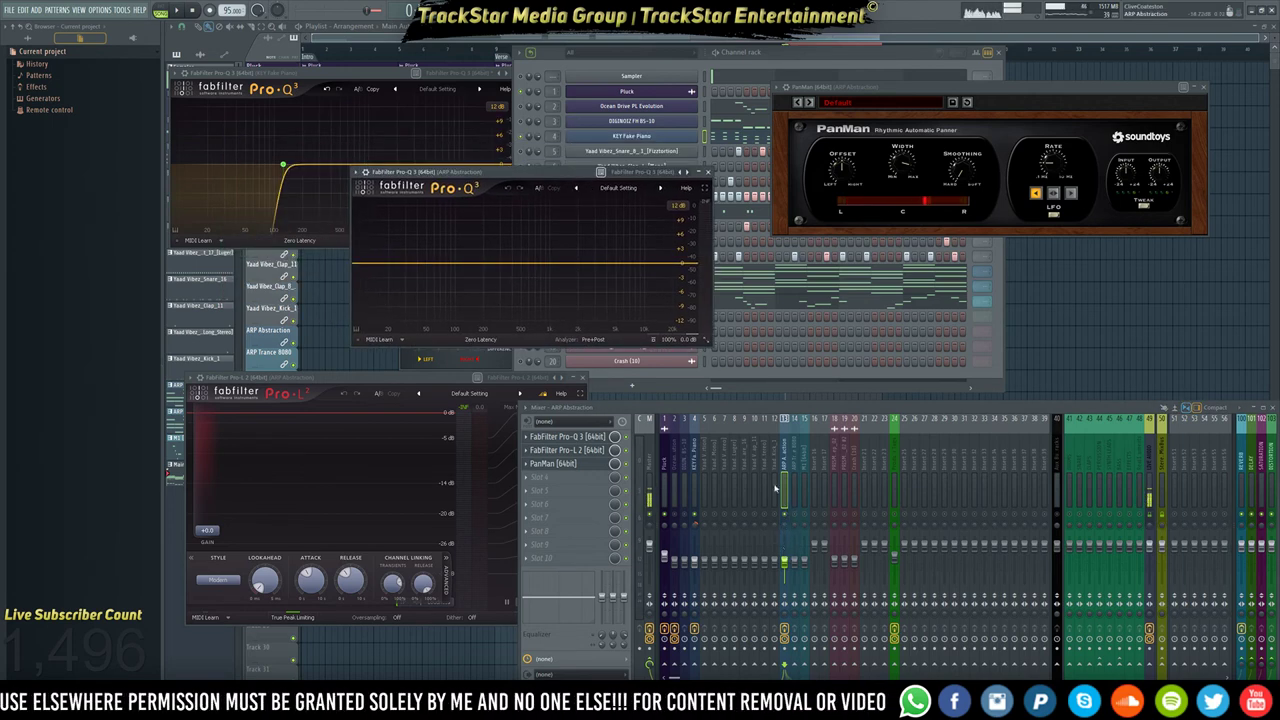
drag(557, 174, 508, 169)
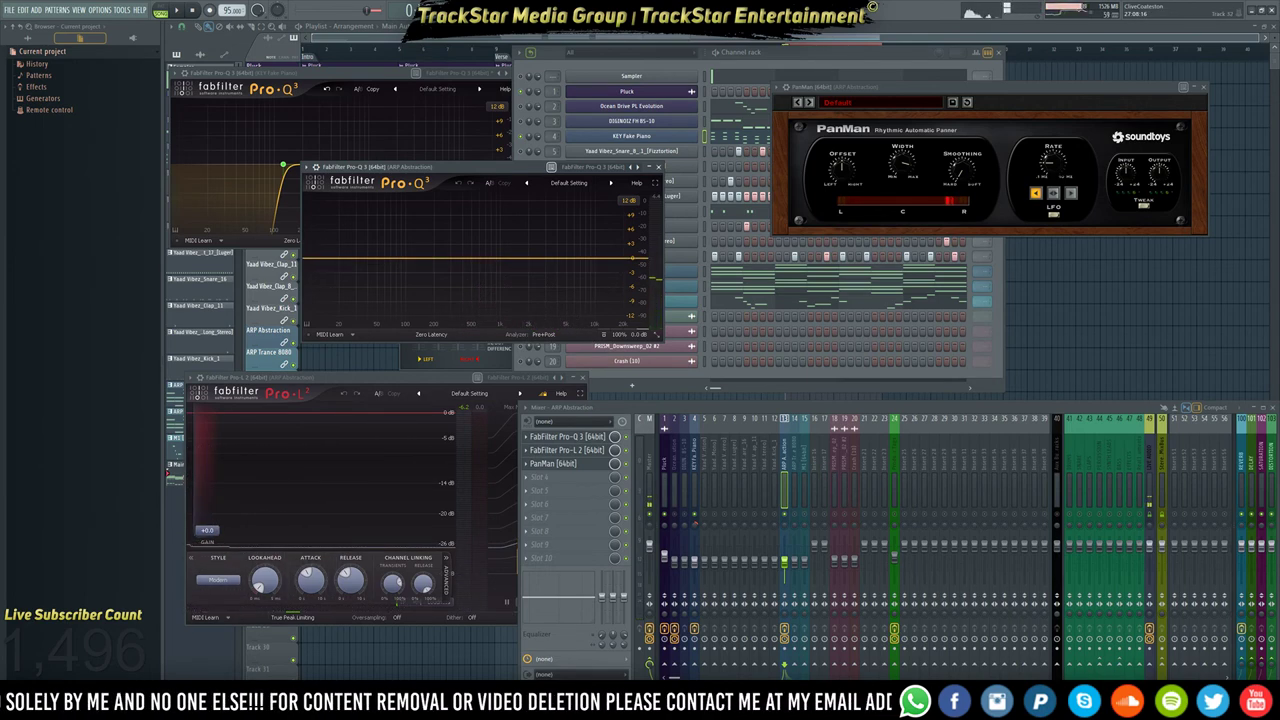
Run the macro that switches smart disable for all plugins.
click(120, 10)
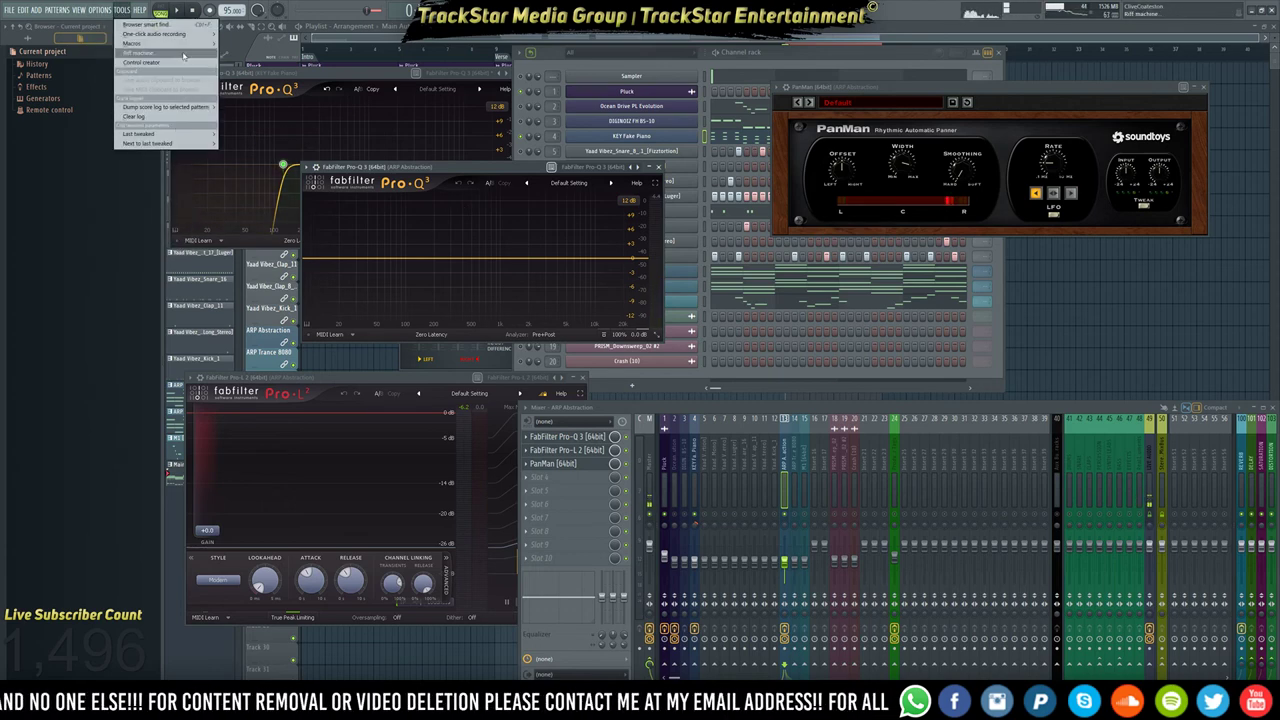
mouse_move(195, 43)
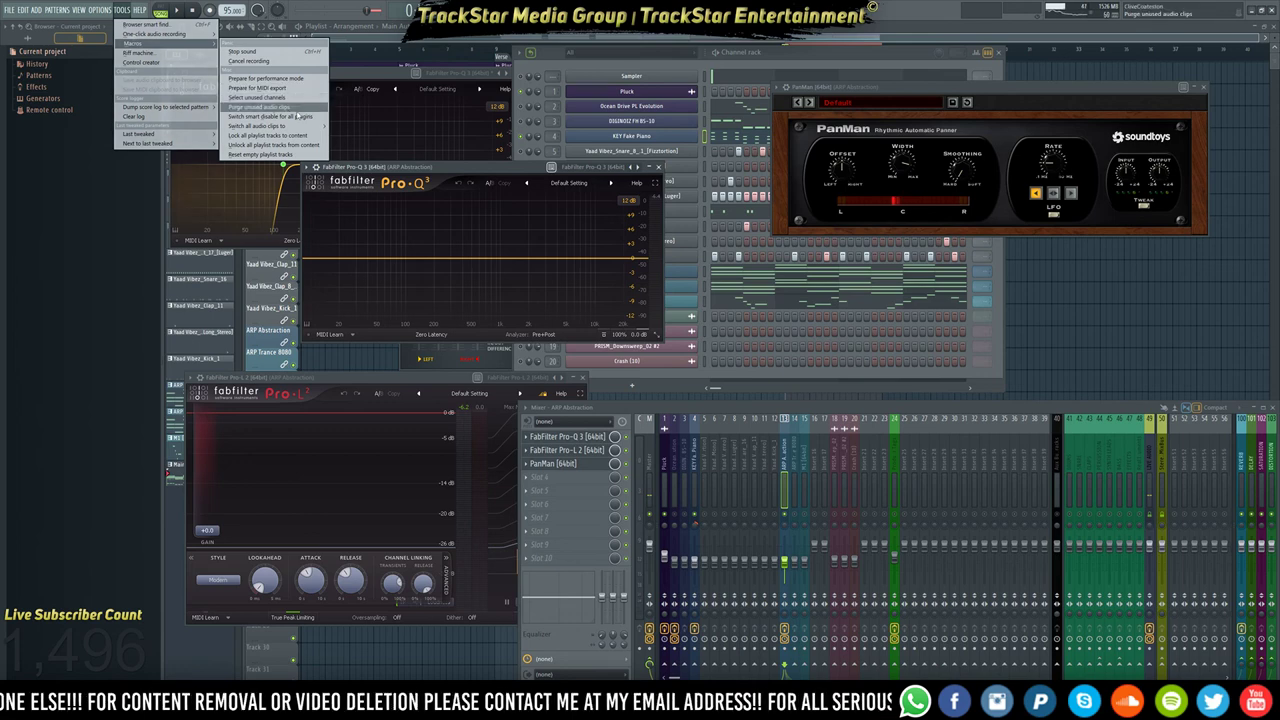
click(296, 116)
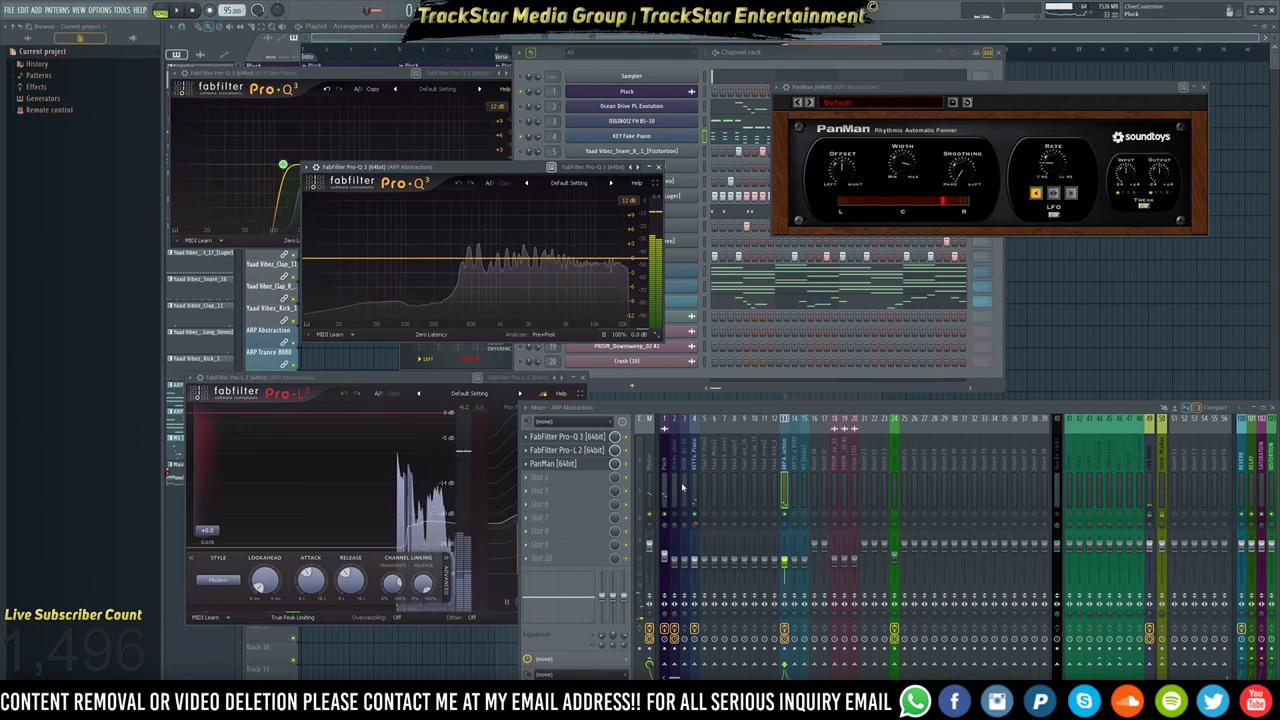
Move the Pro-L 2 window up and switch to Task Manager to check the computer's CPU and memory load.
drag(450, 381, 426, 341)
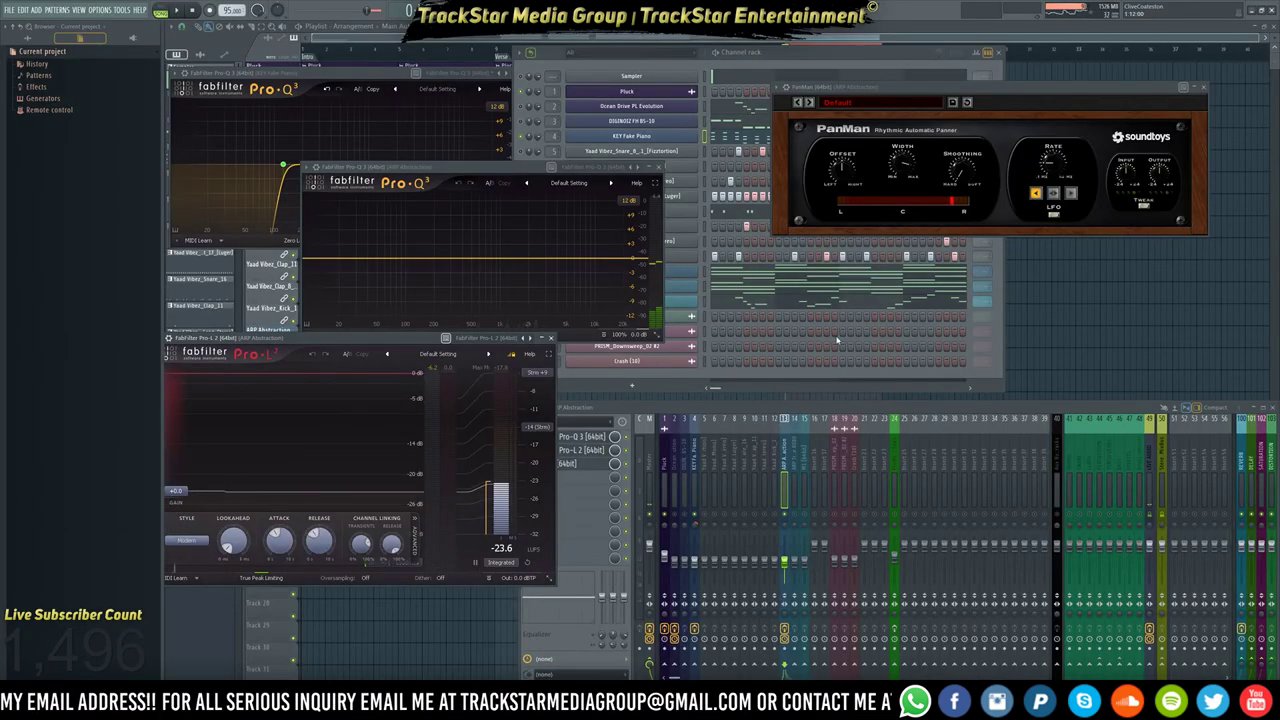
key(ctrl+shift+Escape)
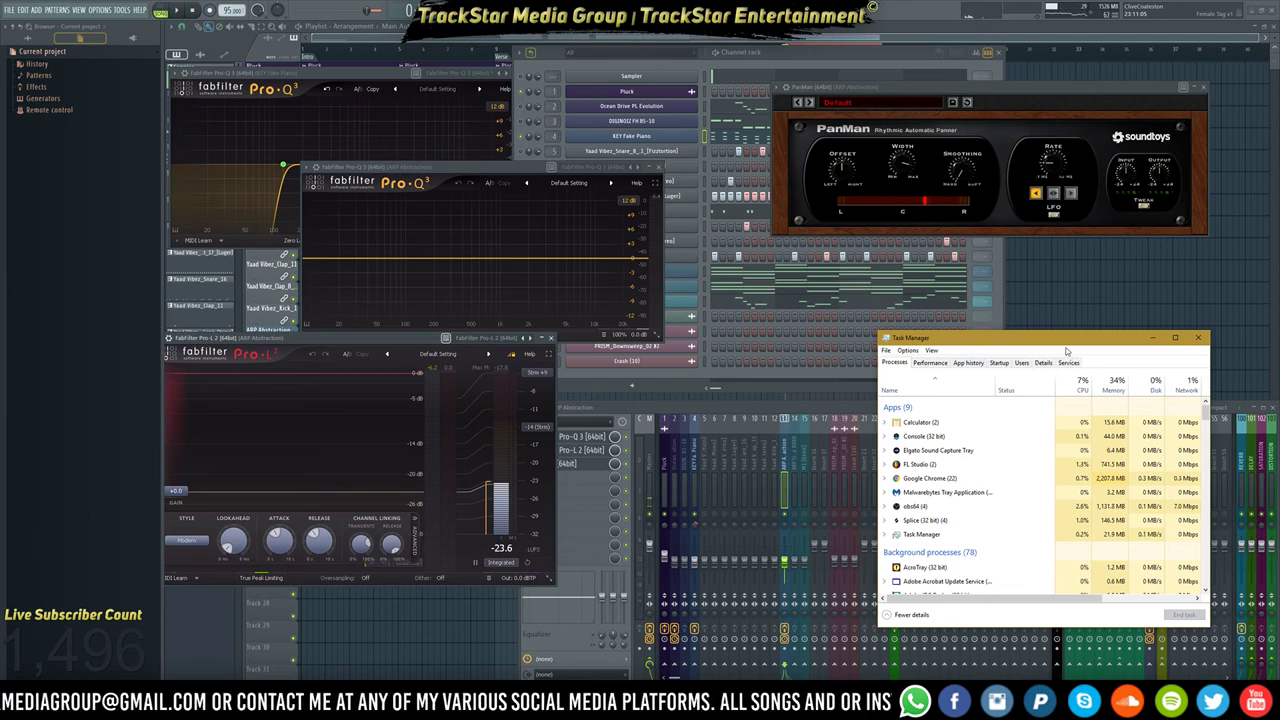
drag(986, 343, 1044, 102)
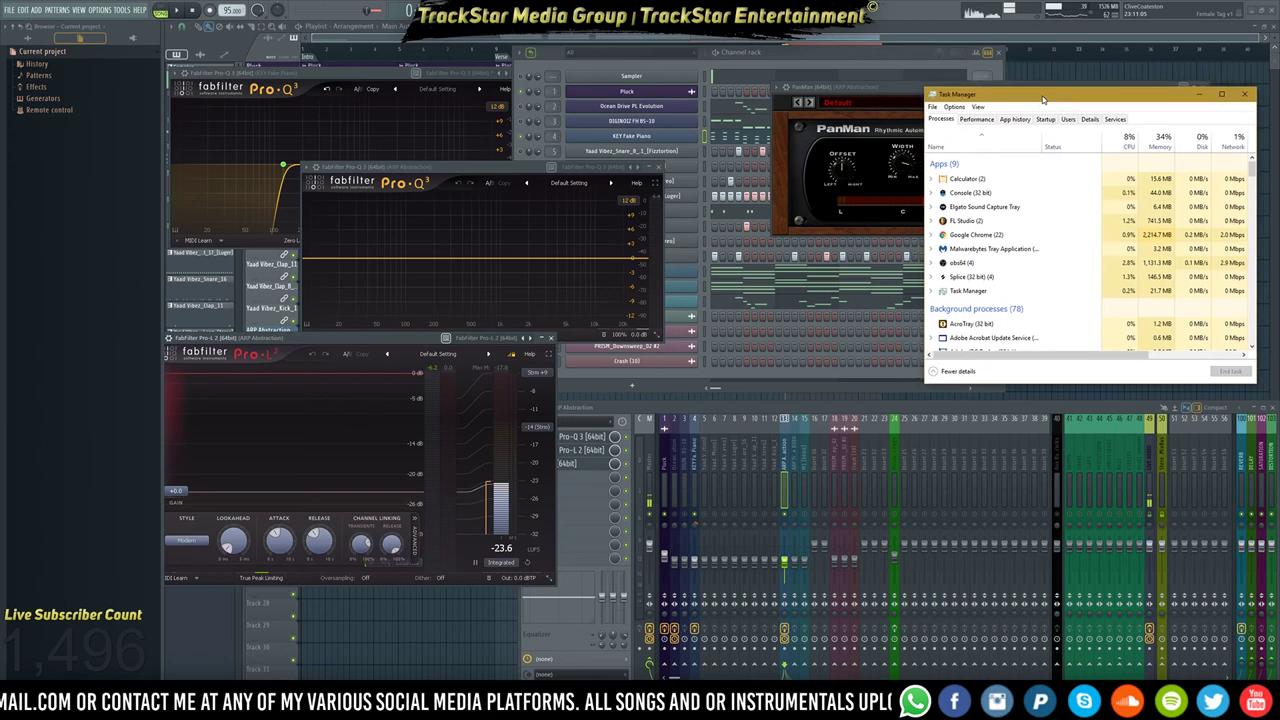
click(668, 386)
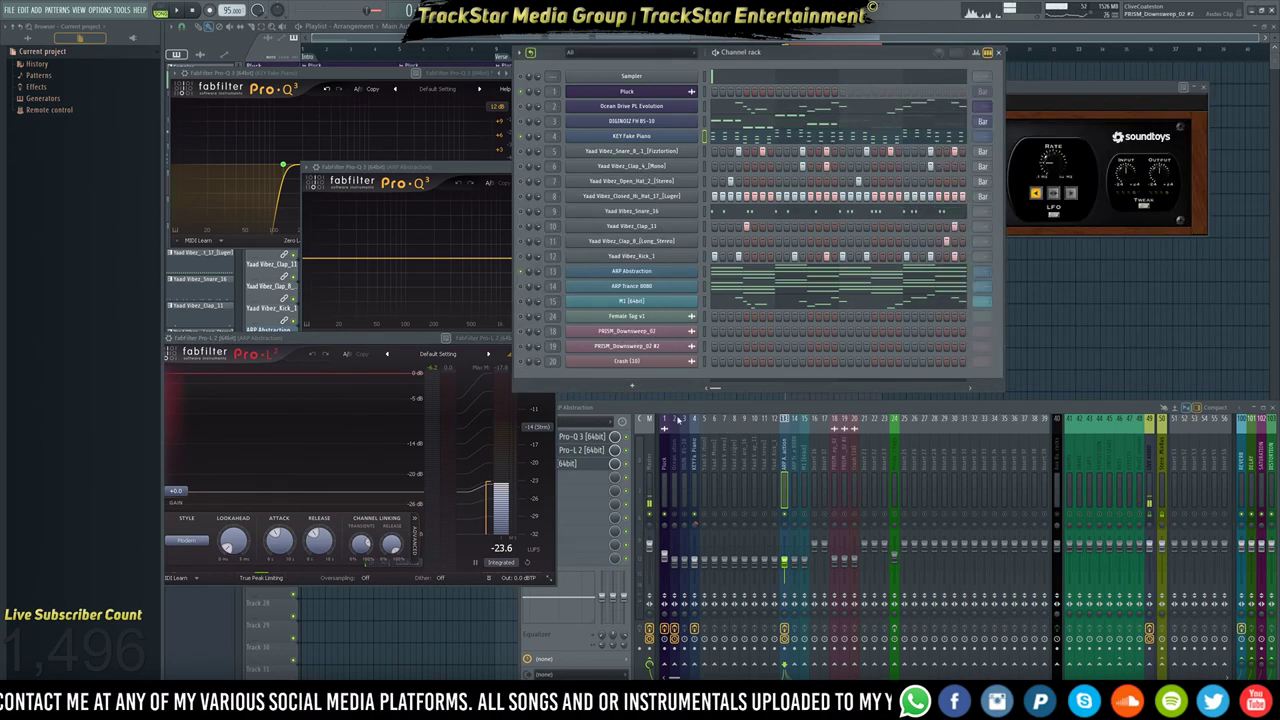
click(644, 487)
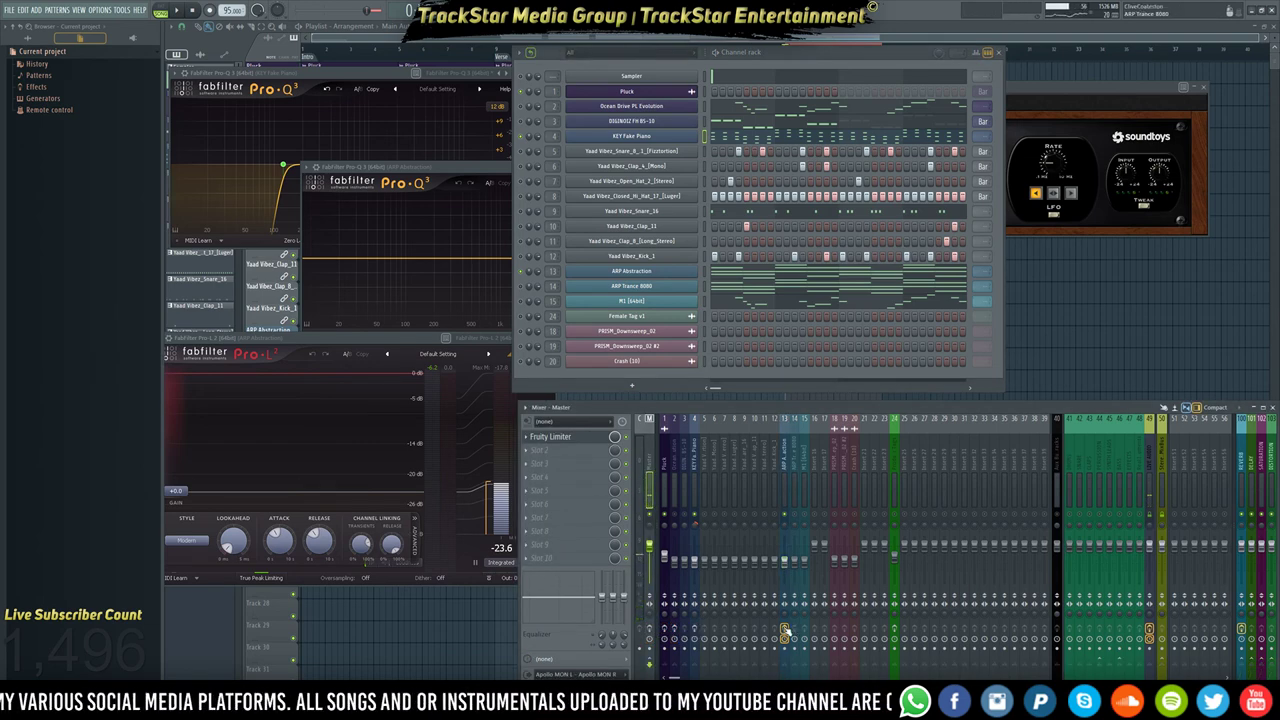
key(space)
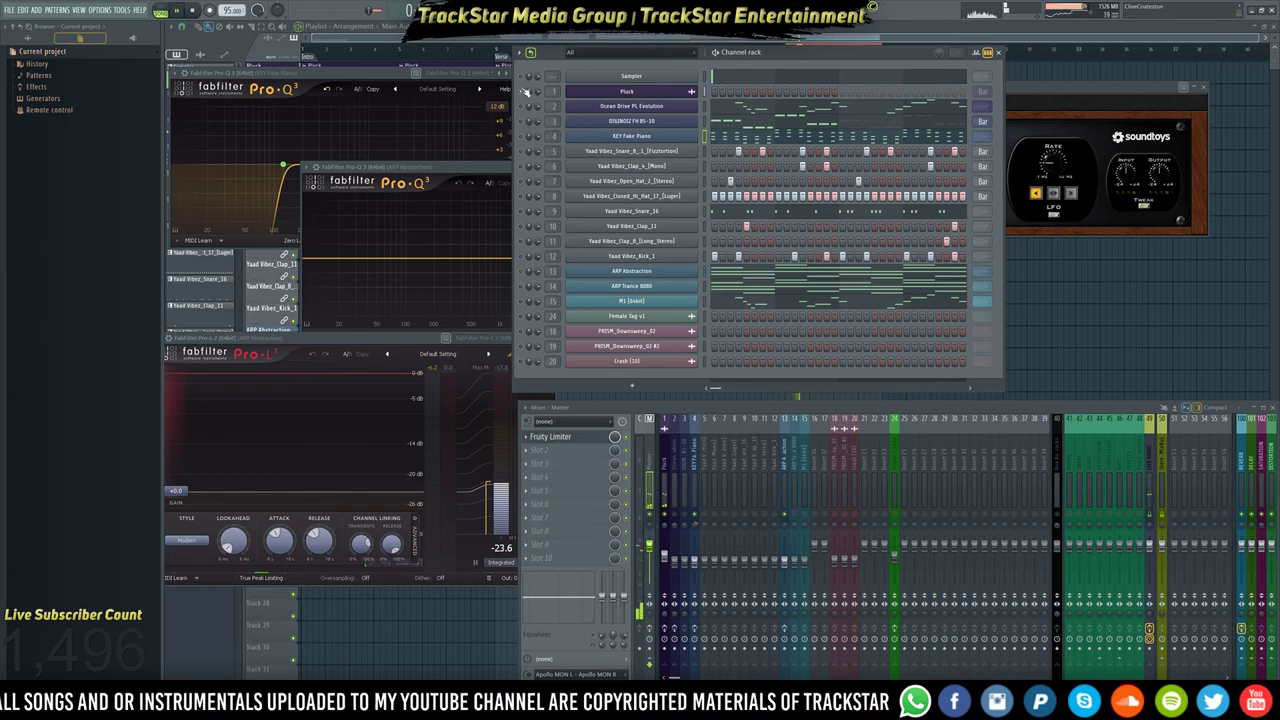
Run the macro that purges unused audio clips from the project.
click(109, 10)
mouse_move(121, 11)
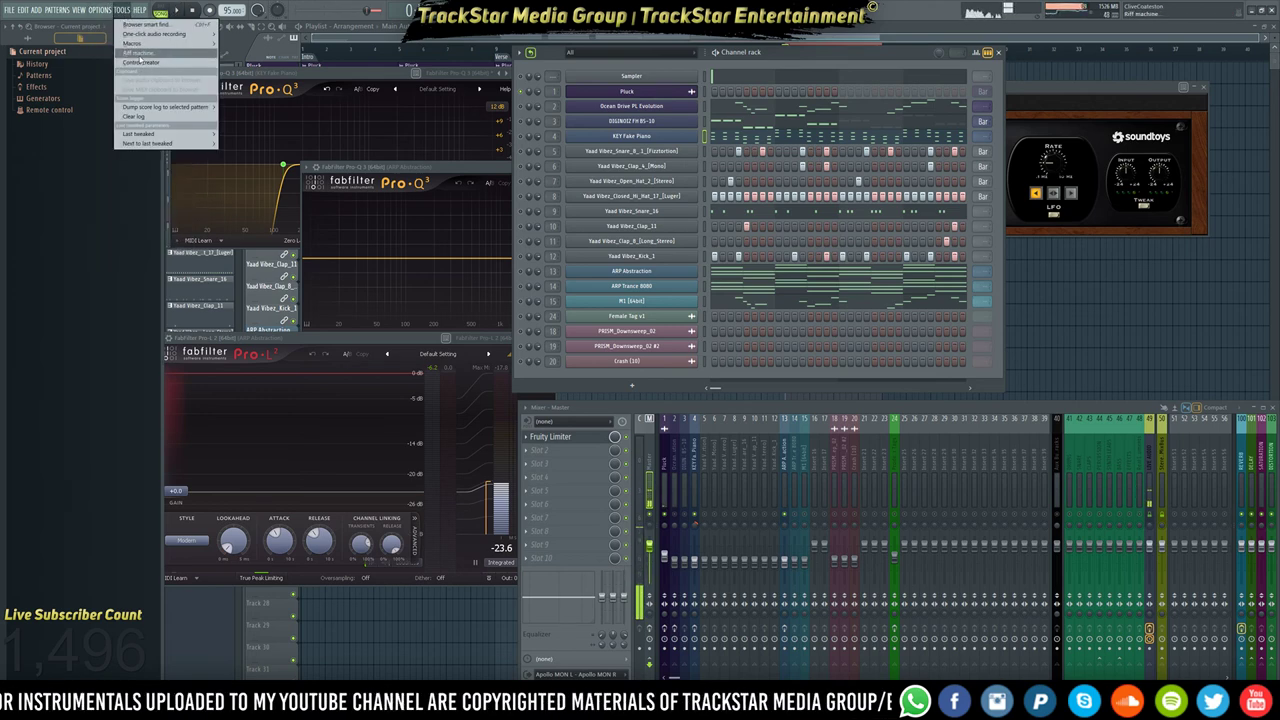
mouse_move(175, 45)
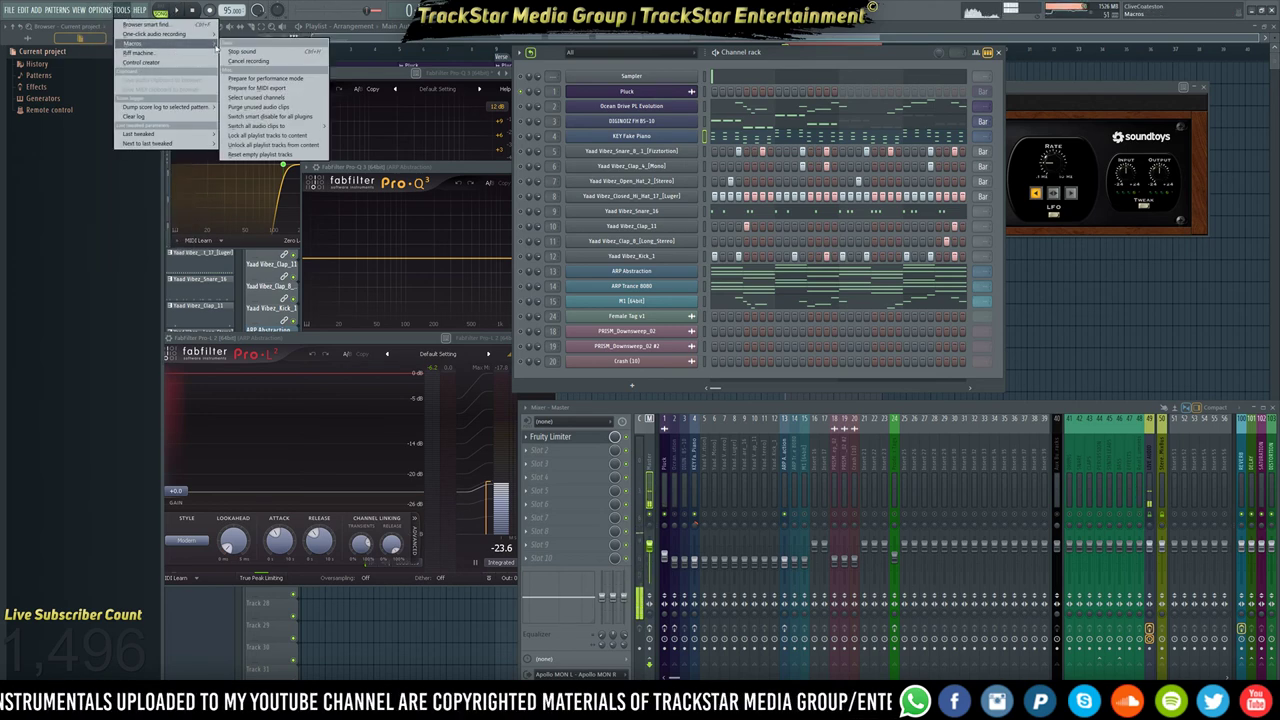
click(290, 107)
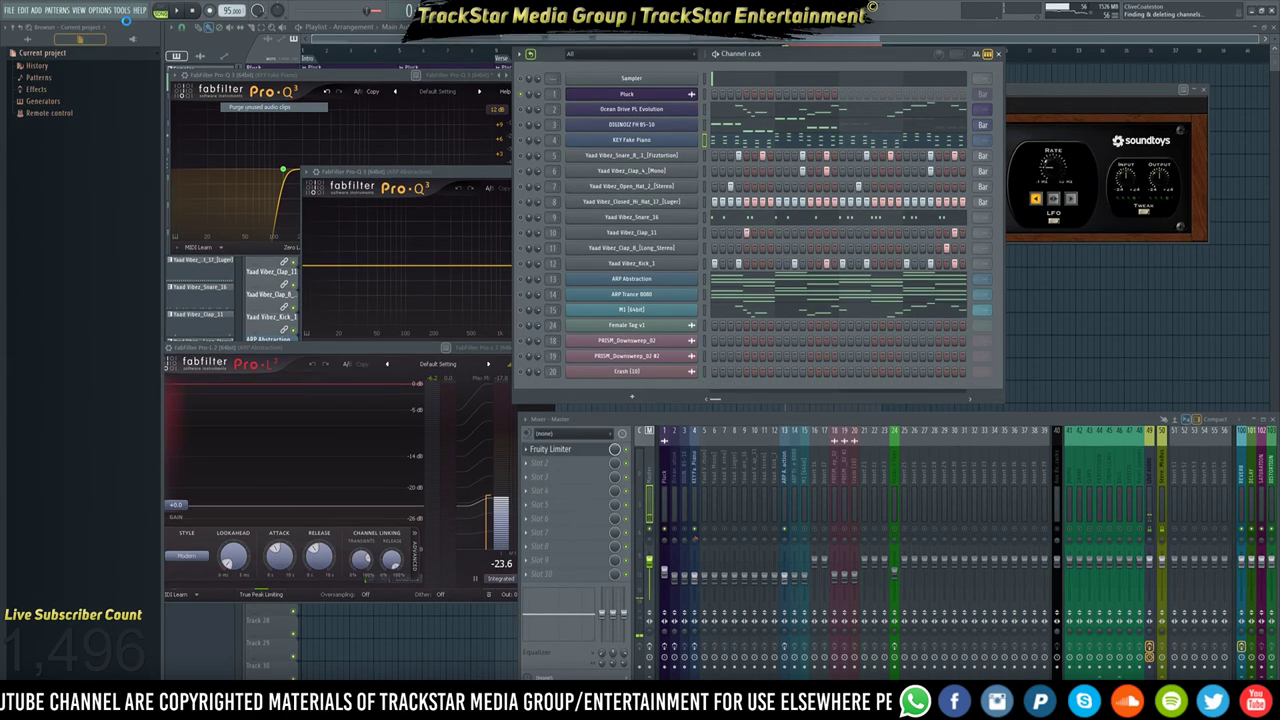
Run the macro that switches smart disable for all plugins again.
click(121, 10)
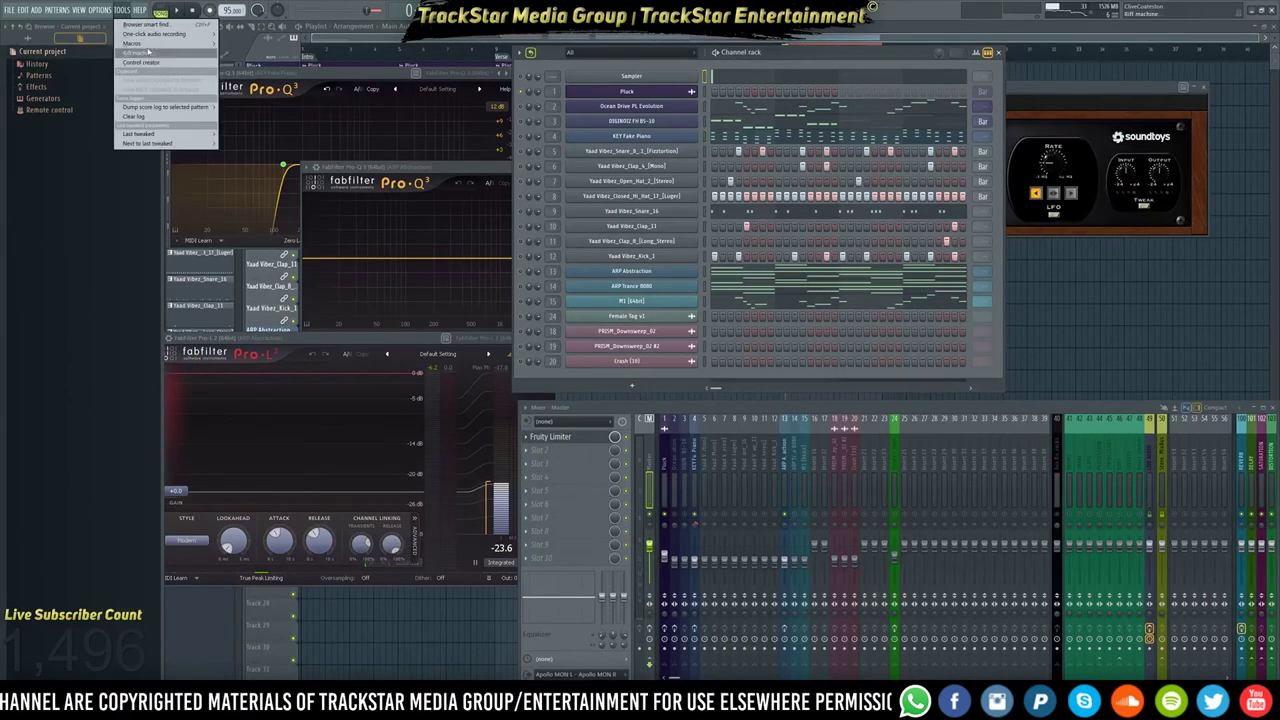
mouse_move(152, 44)
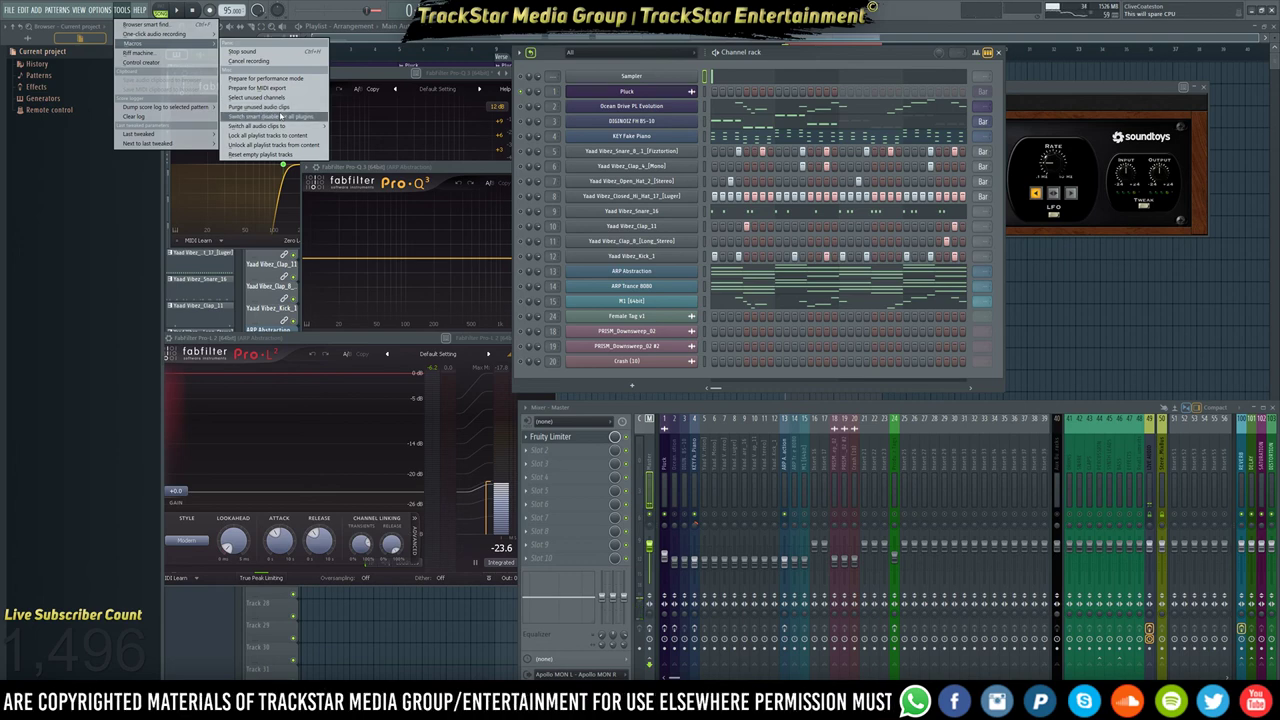
click(279, 112)
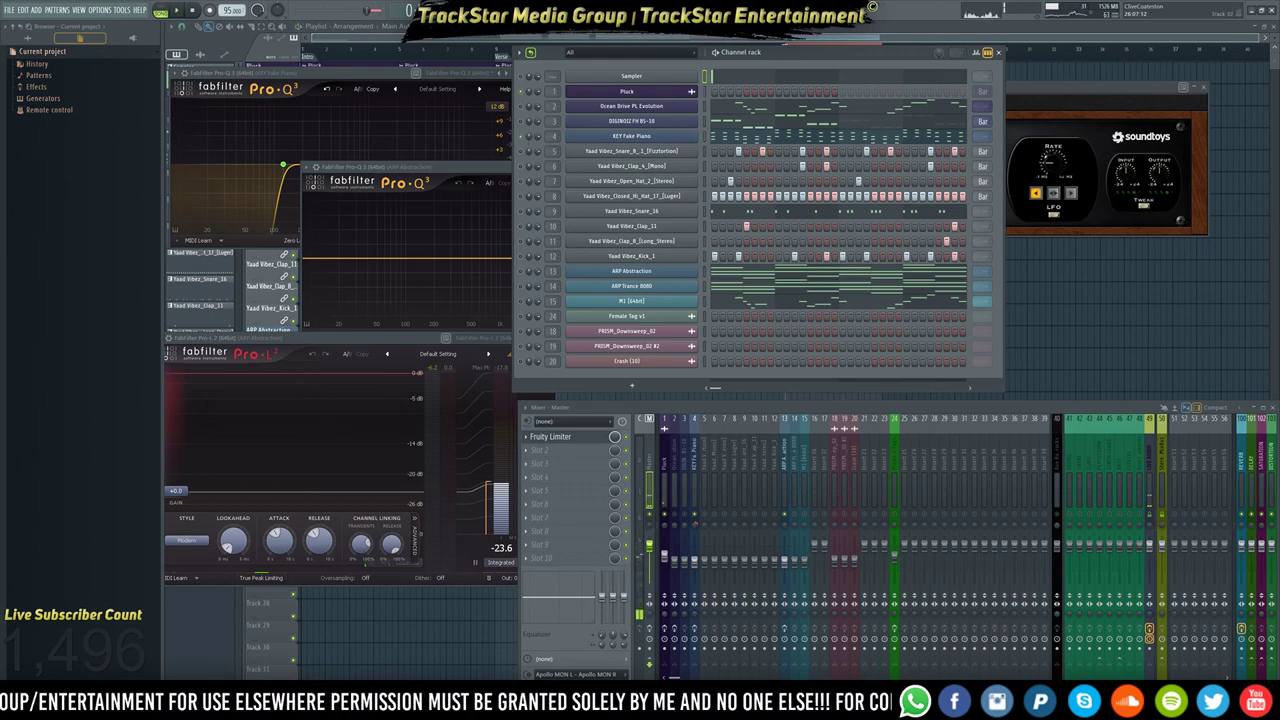
Switch to Task Manager, examine the CPU performance details during playback, and move its window over the Pro-L 2 plugin.
key(ctrl+shift+Escape)
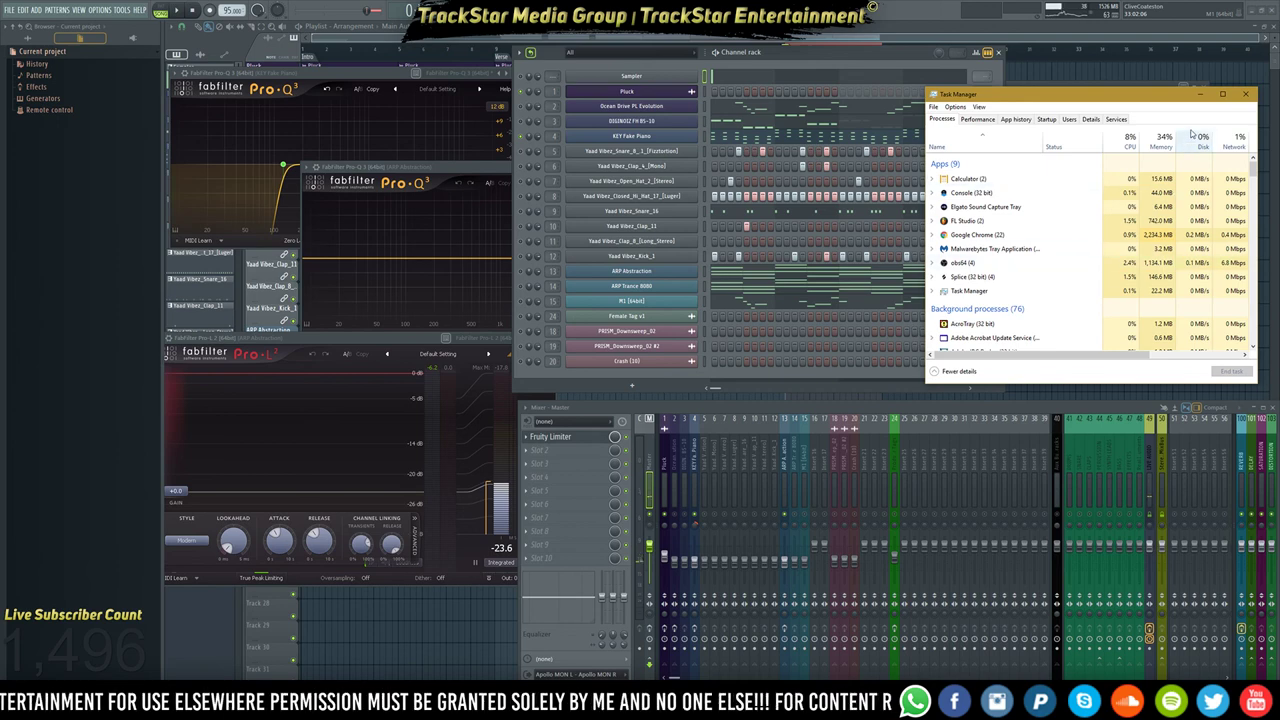
drag(1148, 103, 852, 110)
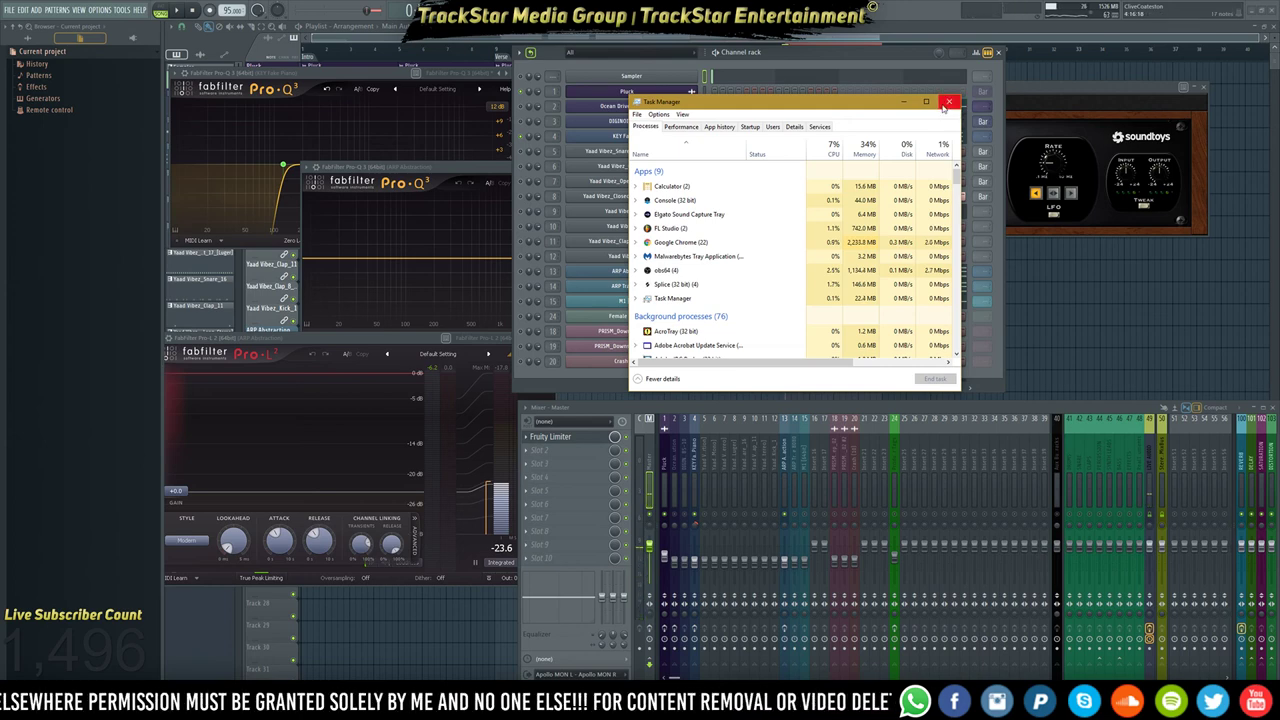
click(683, 127)
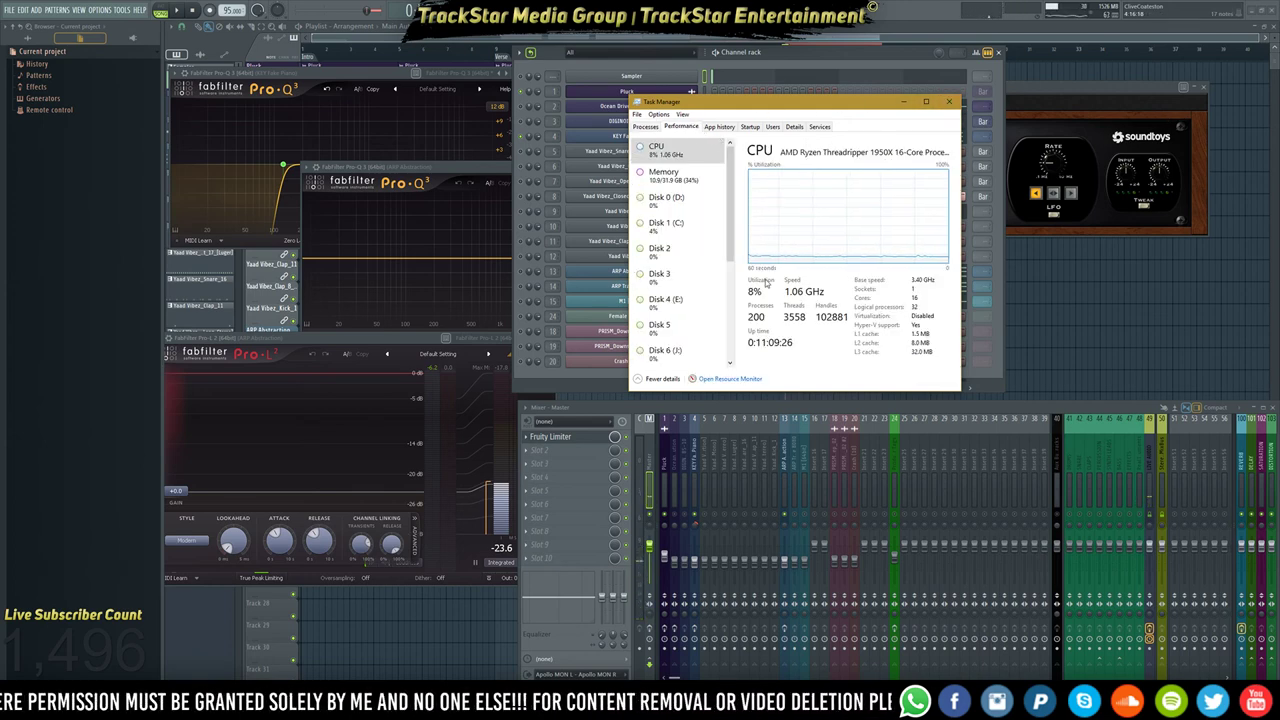
click(676, 153)
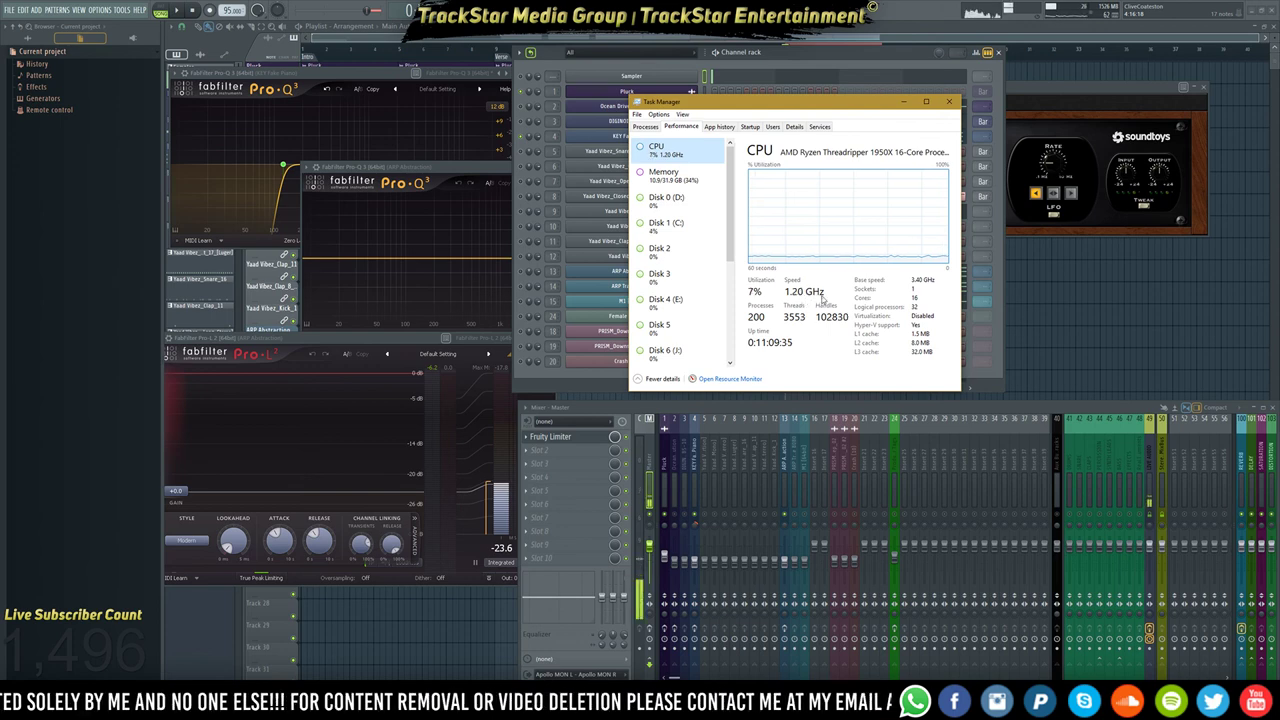
drag(852, 103, 1058, 88)
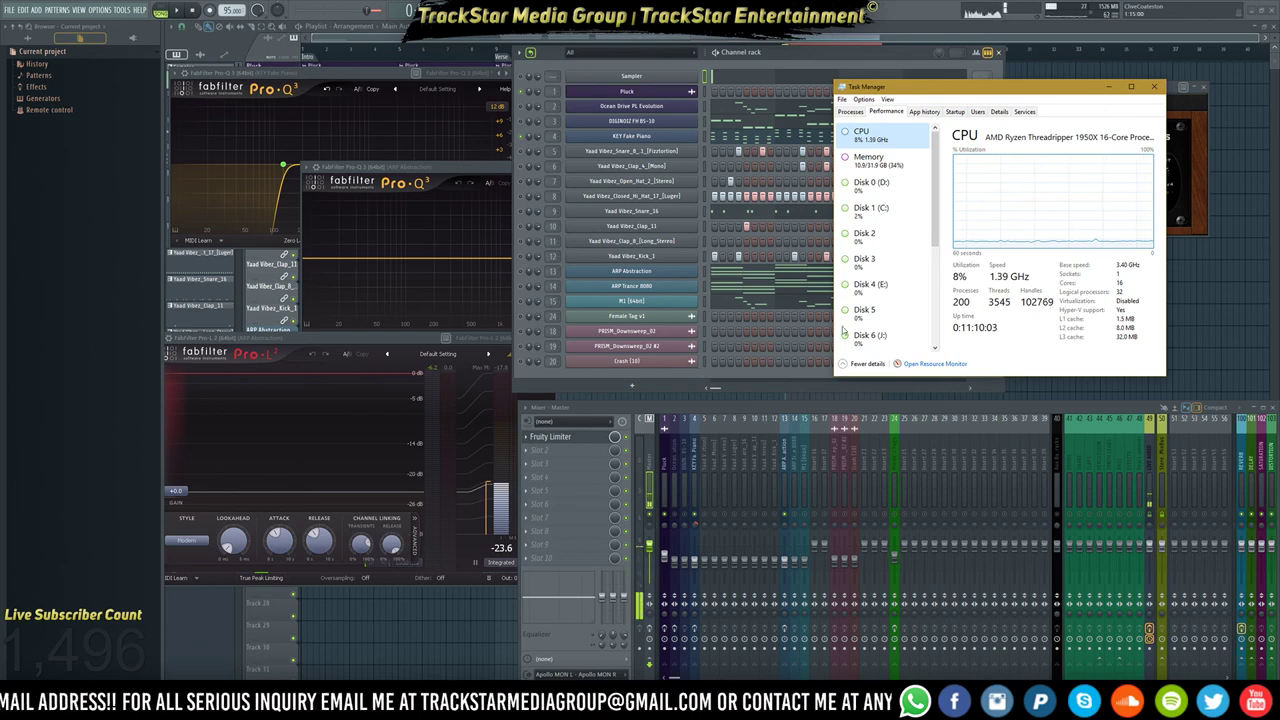
drag(970, 88, 327, 341)
click(597, 373)
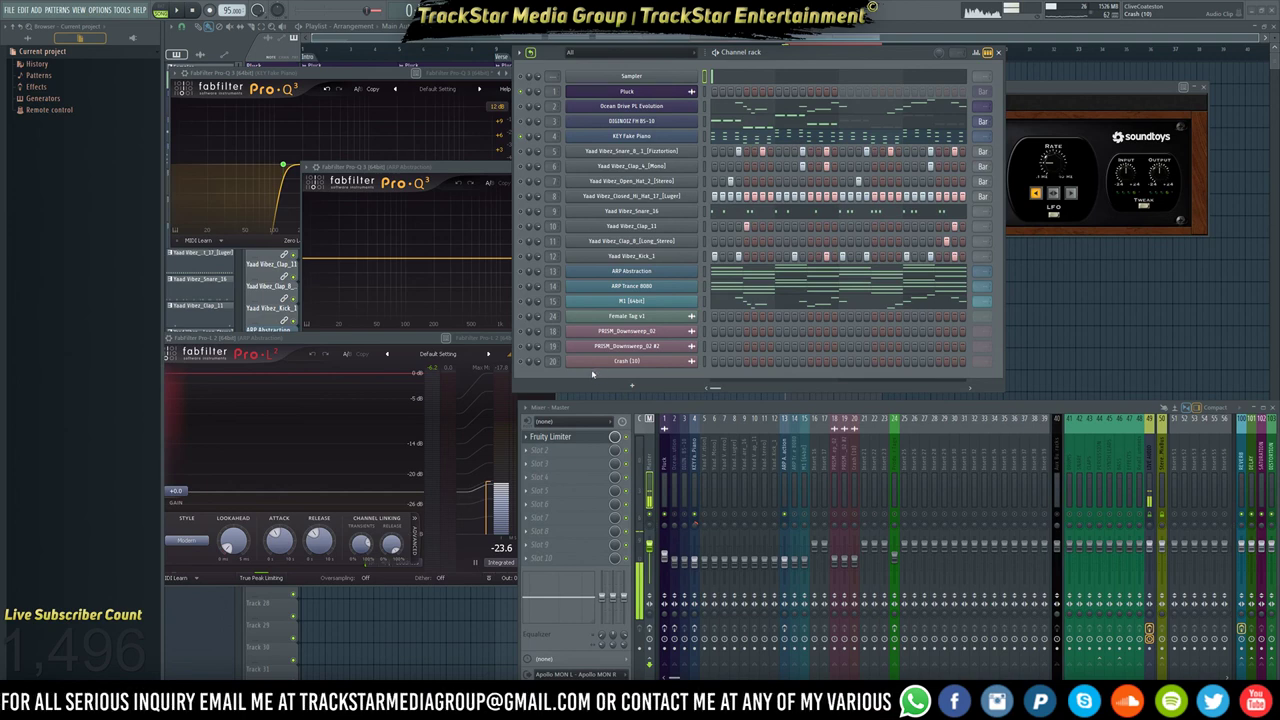
click(612, 361)
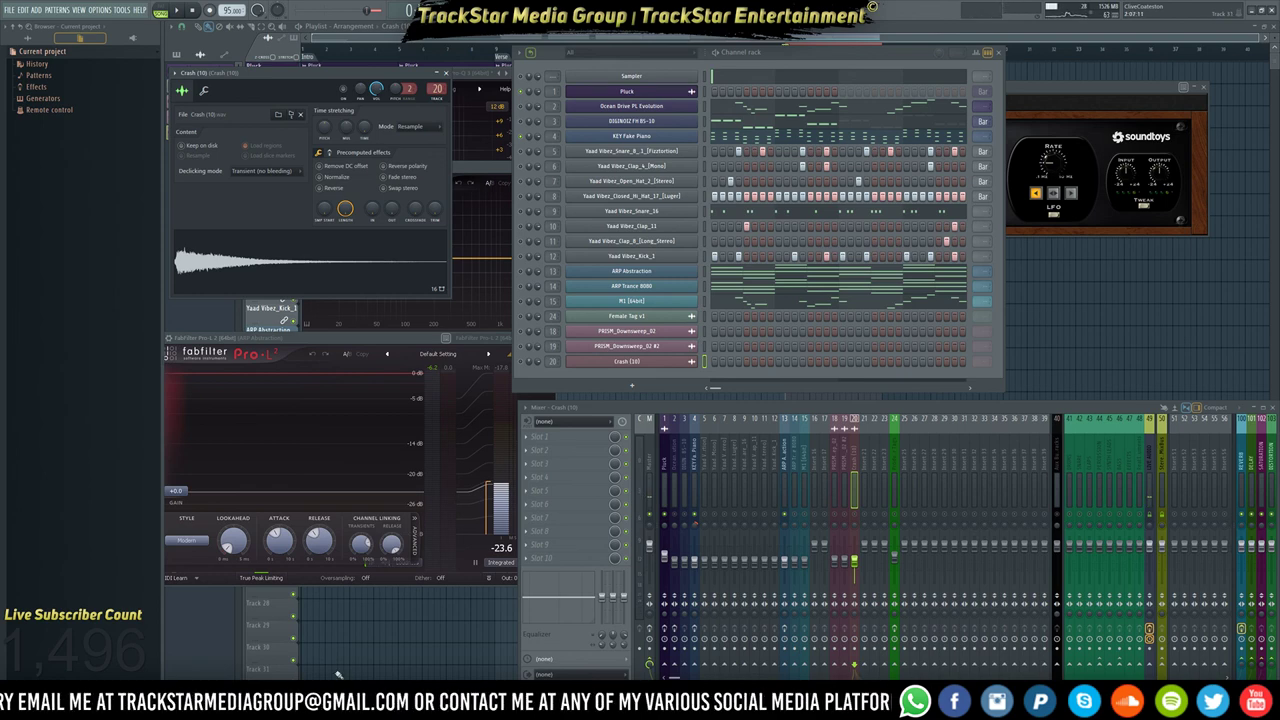
key(alt+Tab)
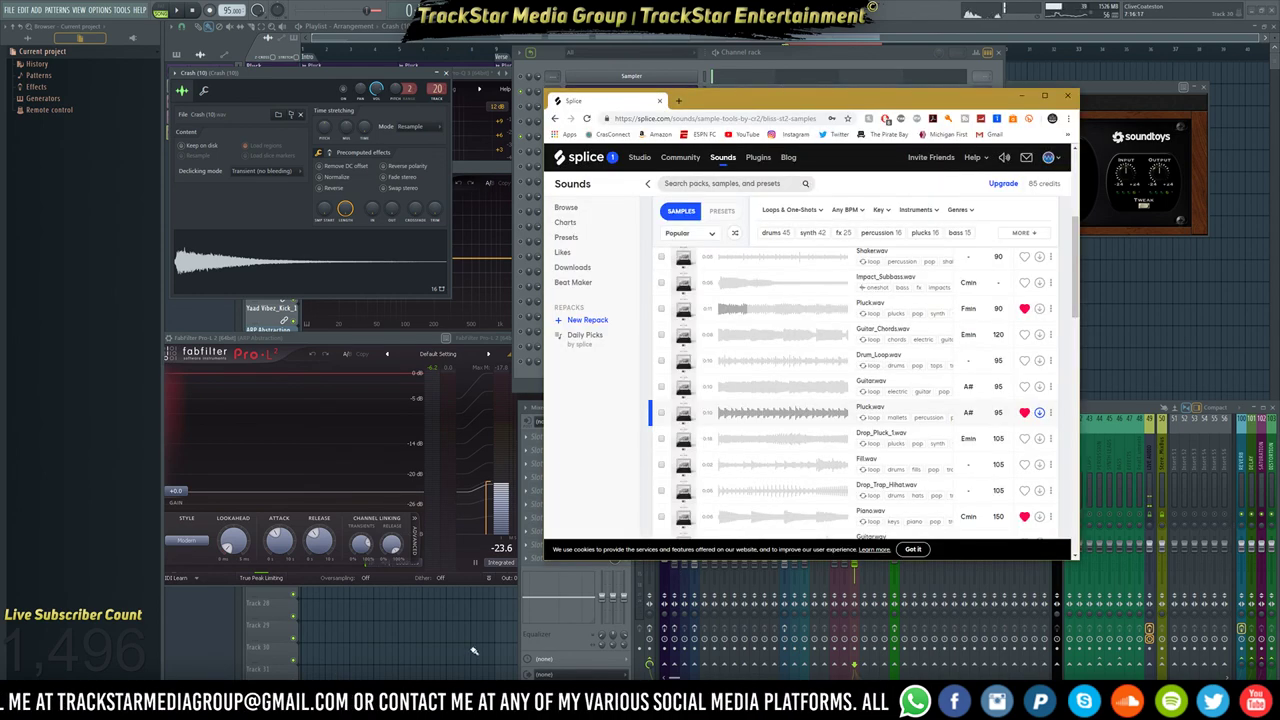
click(705, 706)
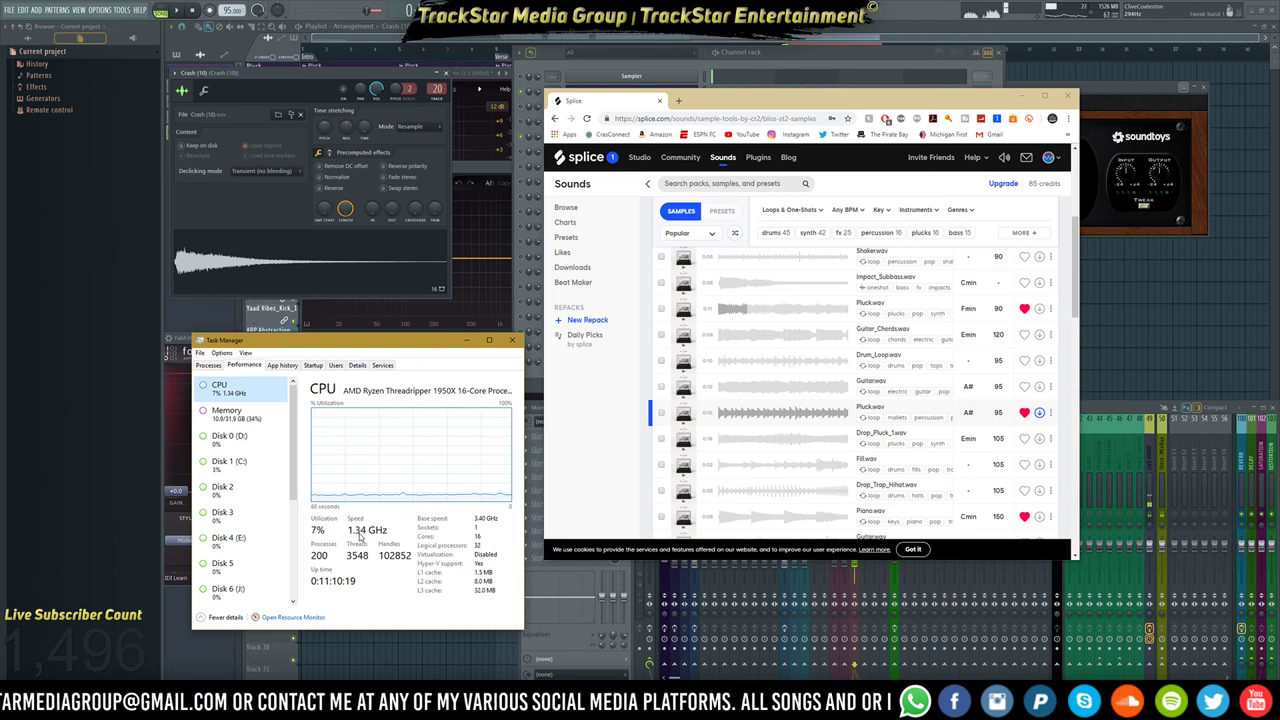
click(879, 56)
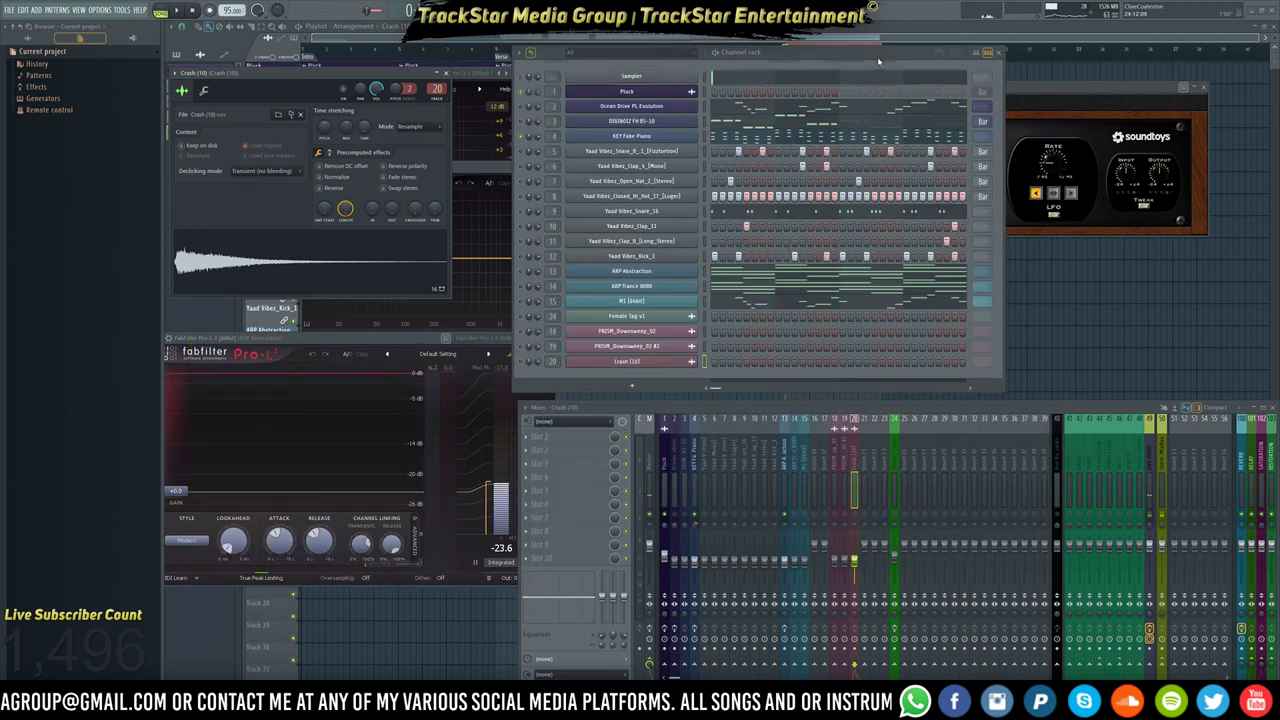